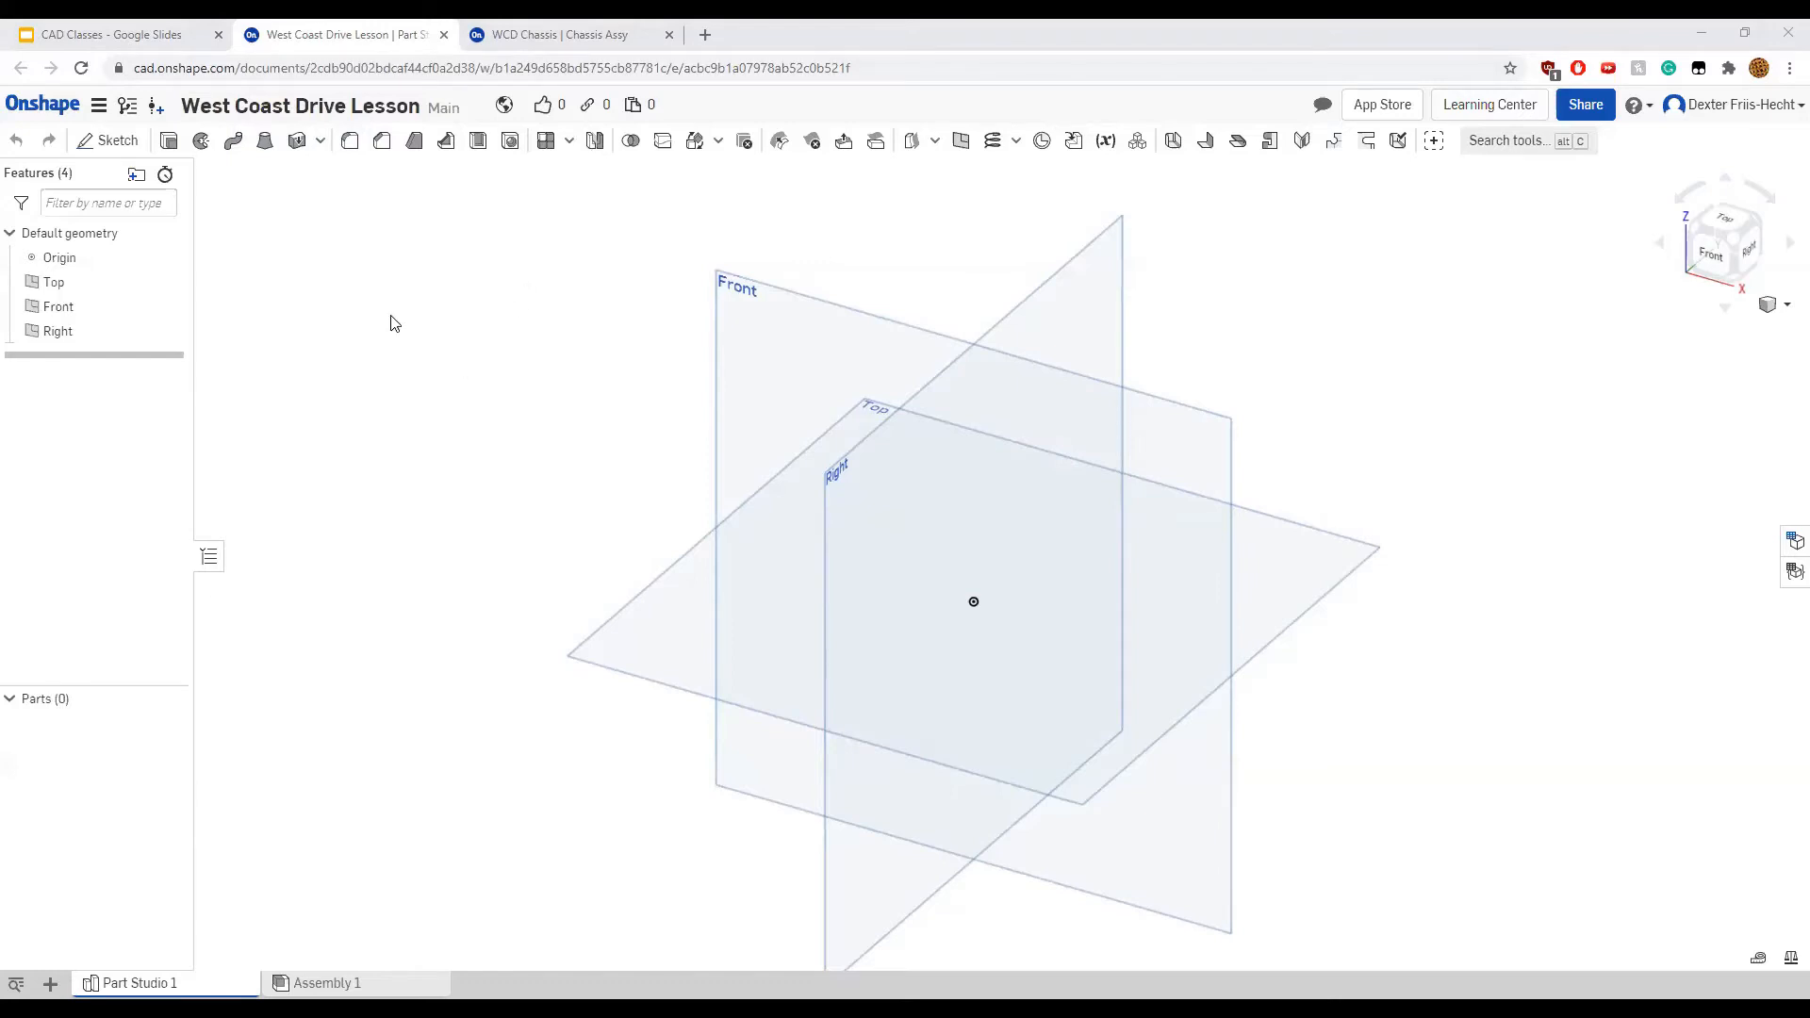
Switch to Google Slides, view the West Coast Drive Chassis slide in full screen for its dimensions, and return to the Onshape lesson document
{"action": "left_click", "coordinate": [142, 27]}
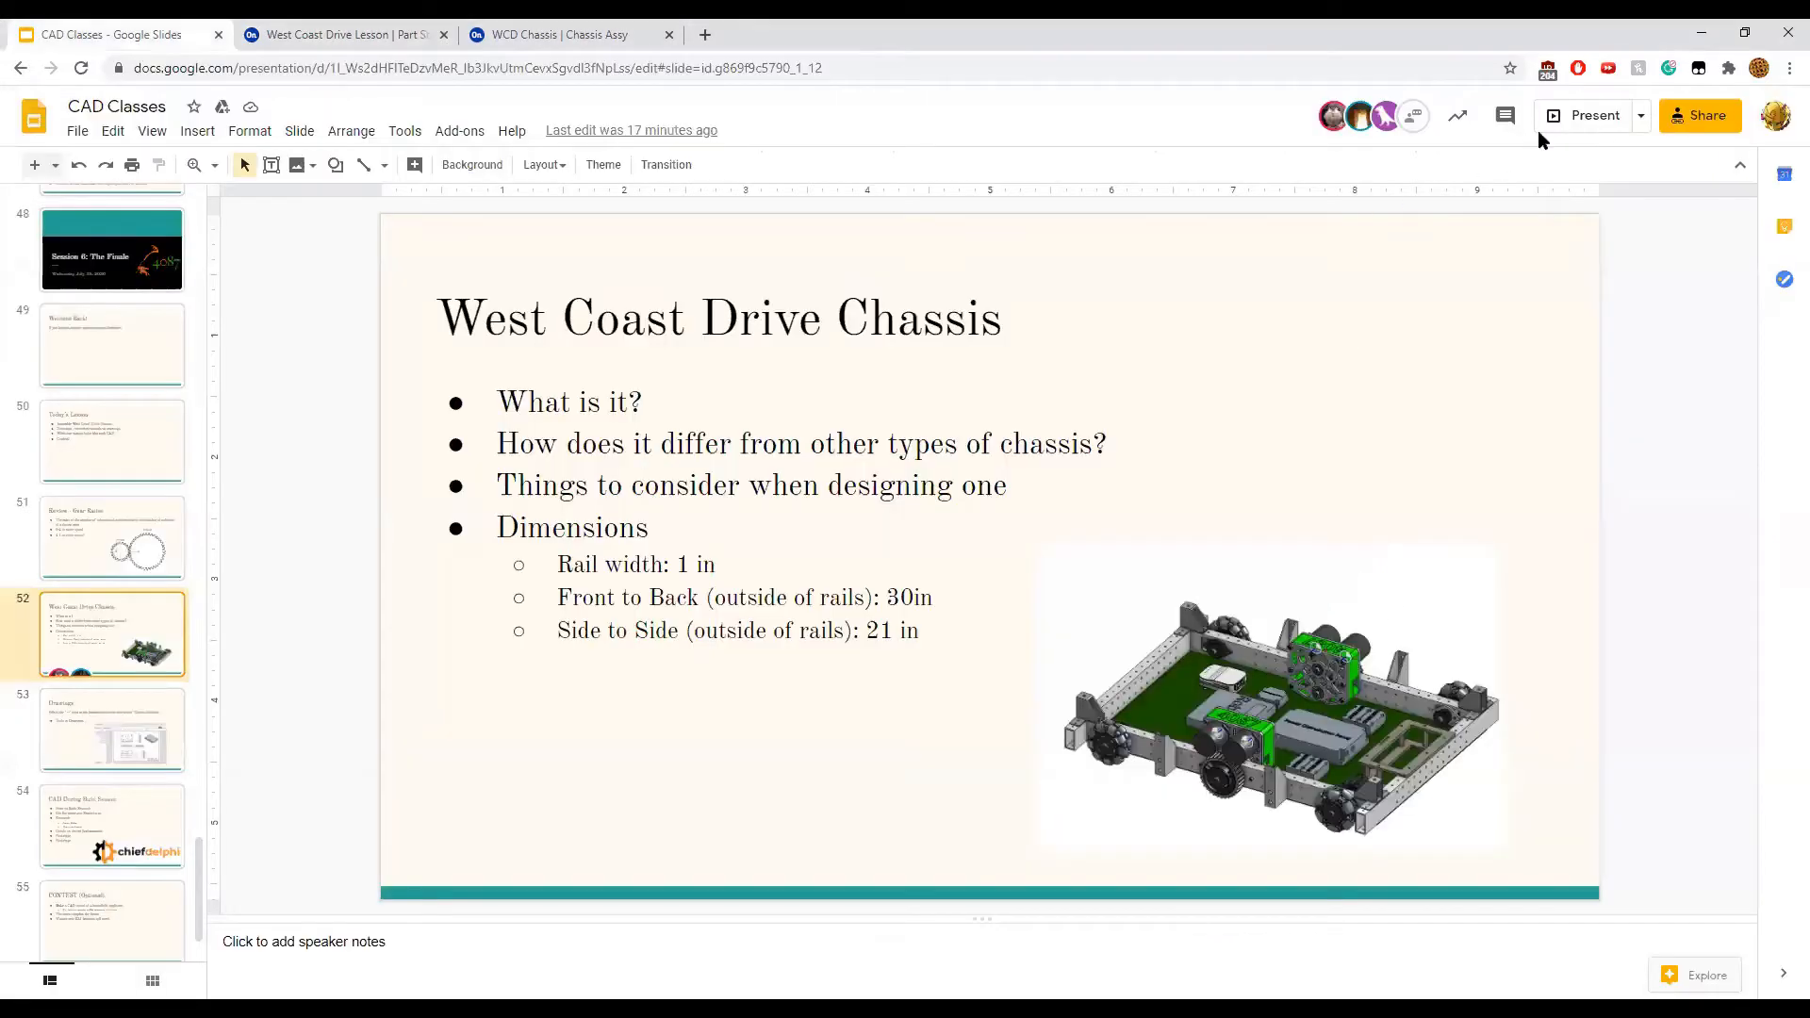
{"action": "left_click", "coordinate": [1583, 115]}
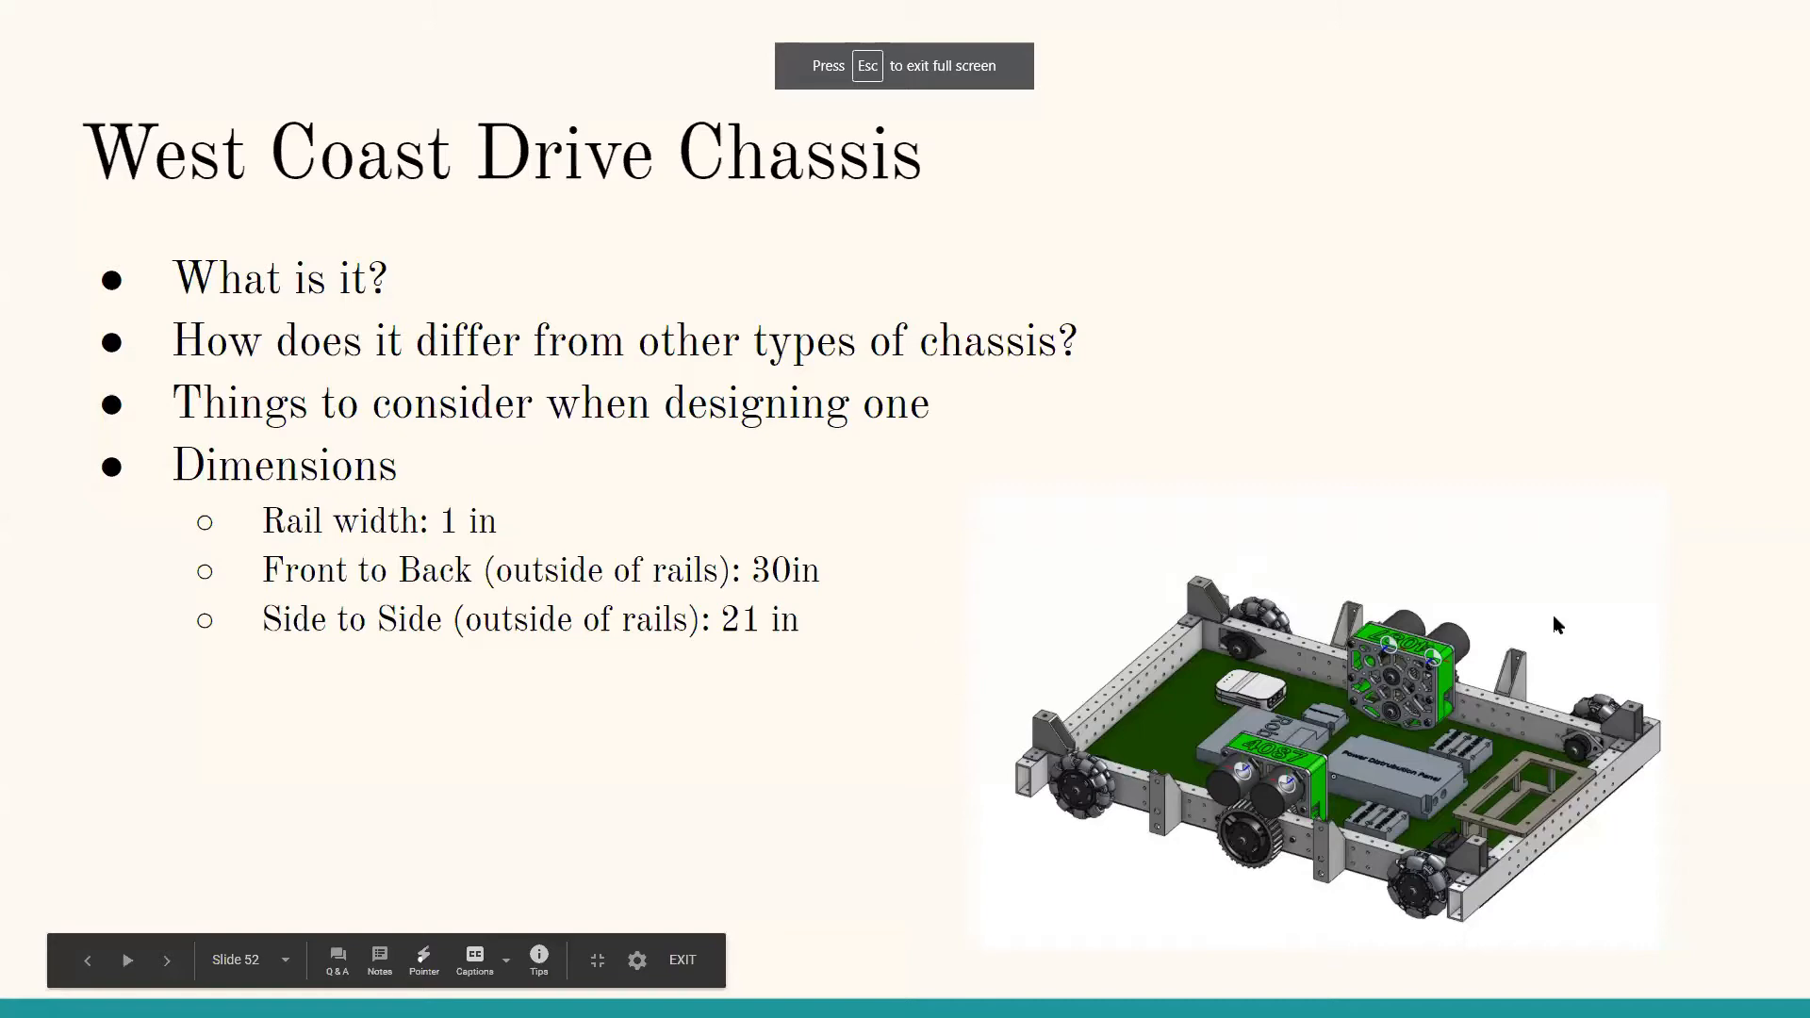
{"action": "key", "text": "Escape"}
{"action": "left_click", "coordinate": [283, 30]}
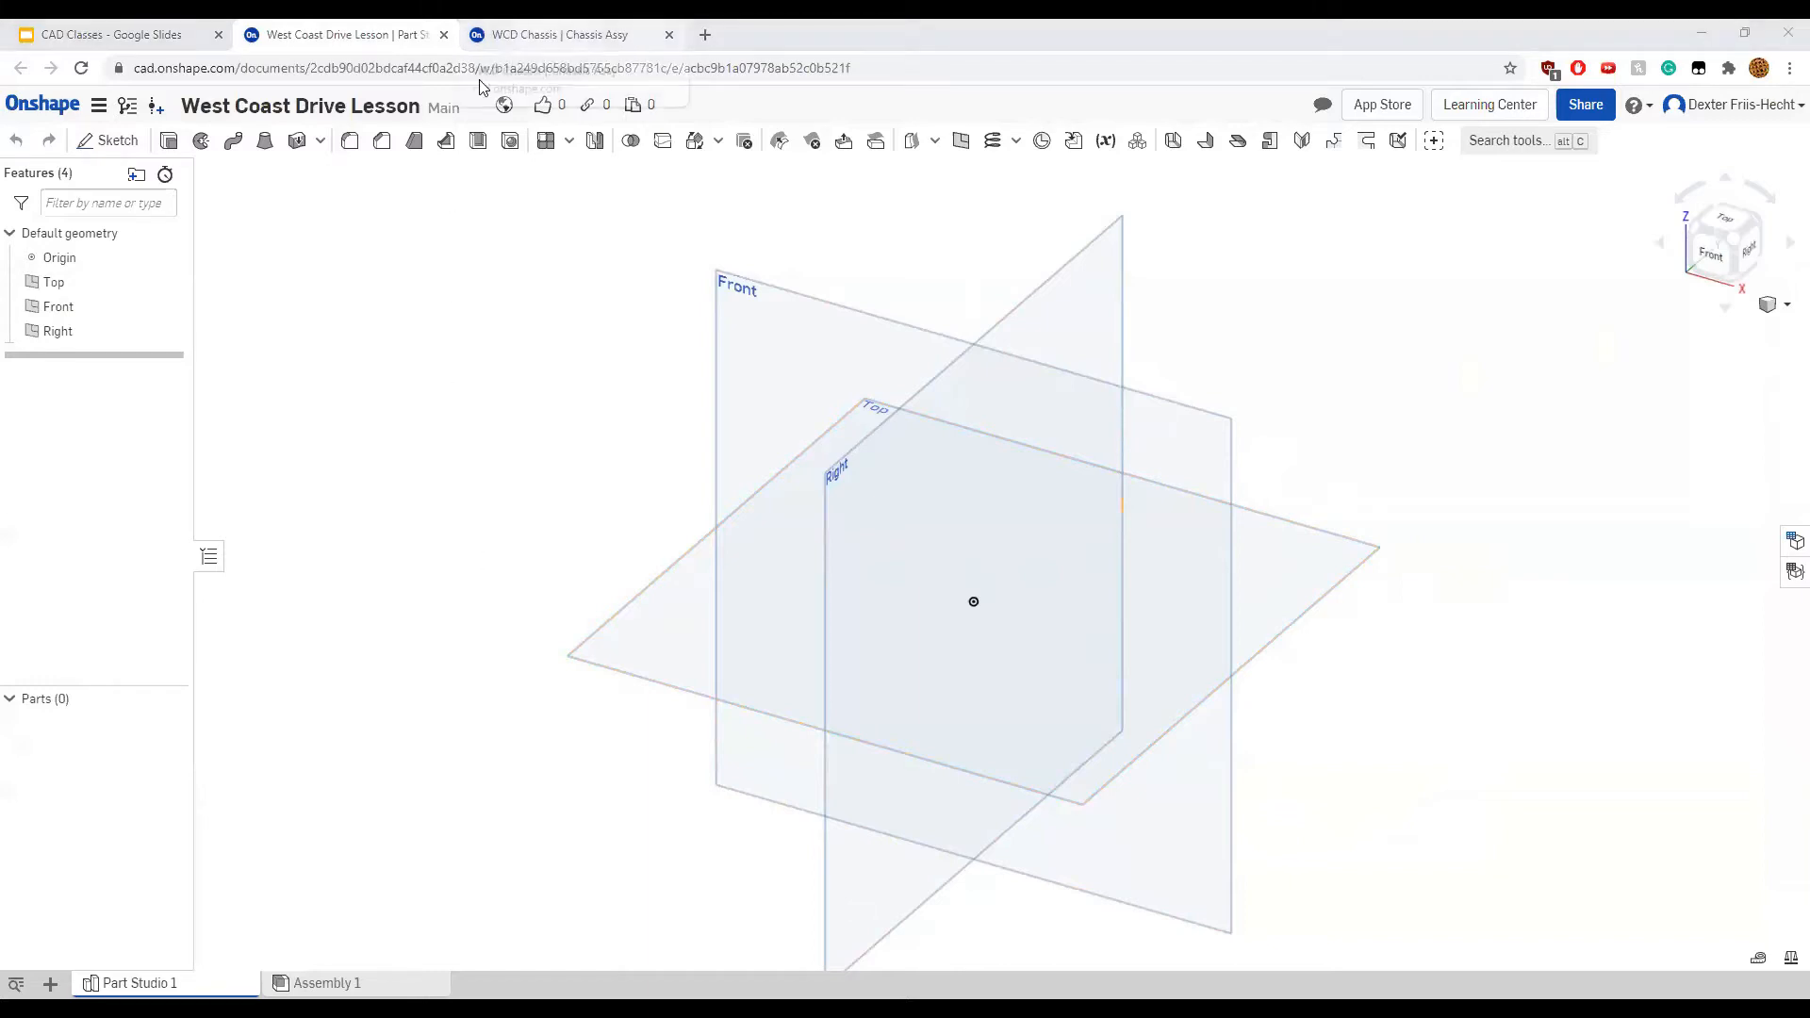
Examine the two side rails in the WCD Chassis reference assembly and go back to the West Coast Drive Lesson part studio
{"action": "left_click", "coordinate": [560, 35]}
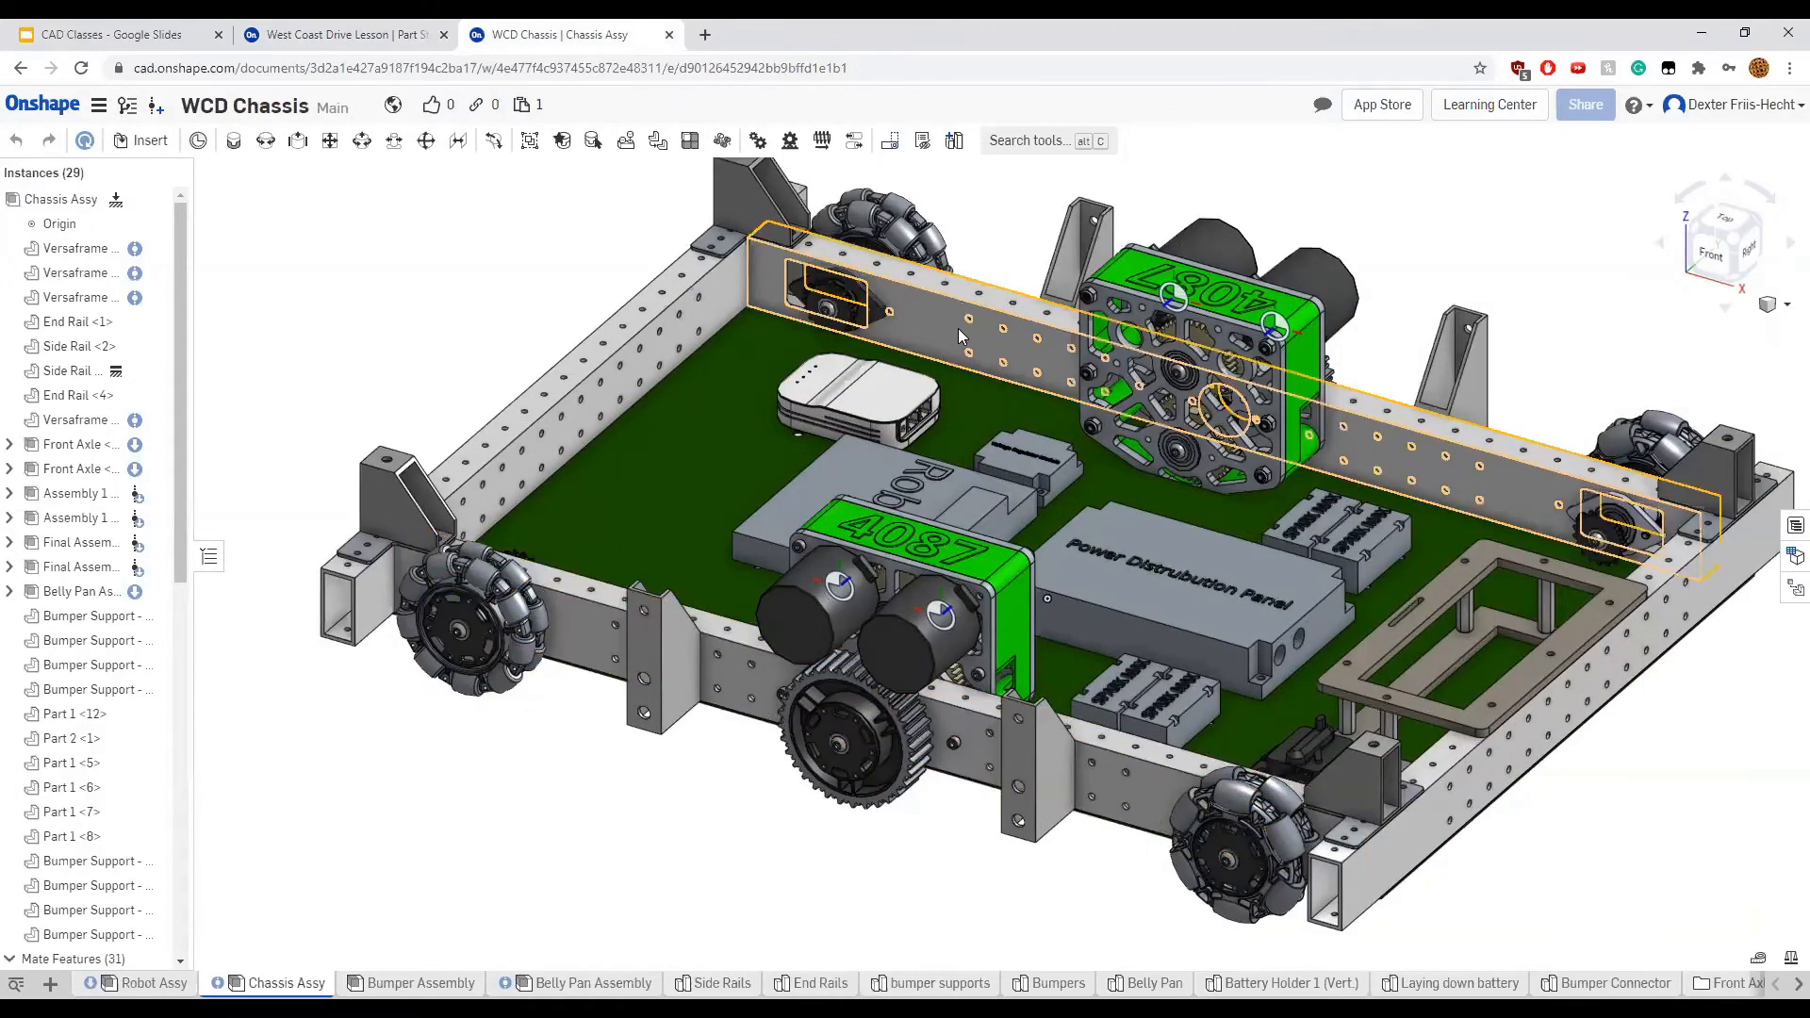
{"action": "left_click", "coordinate": [758, 682]}
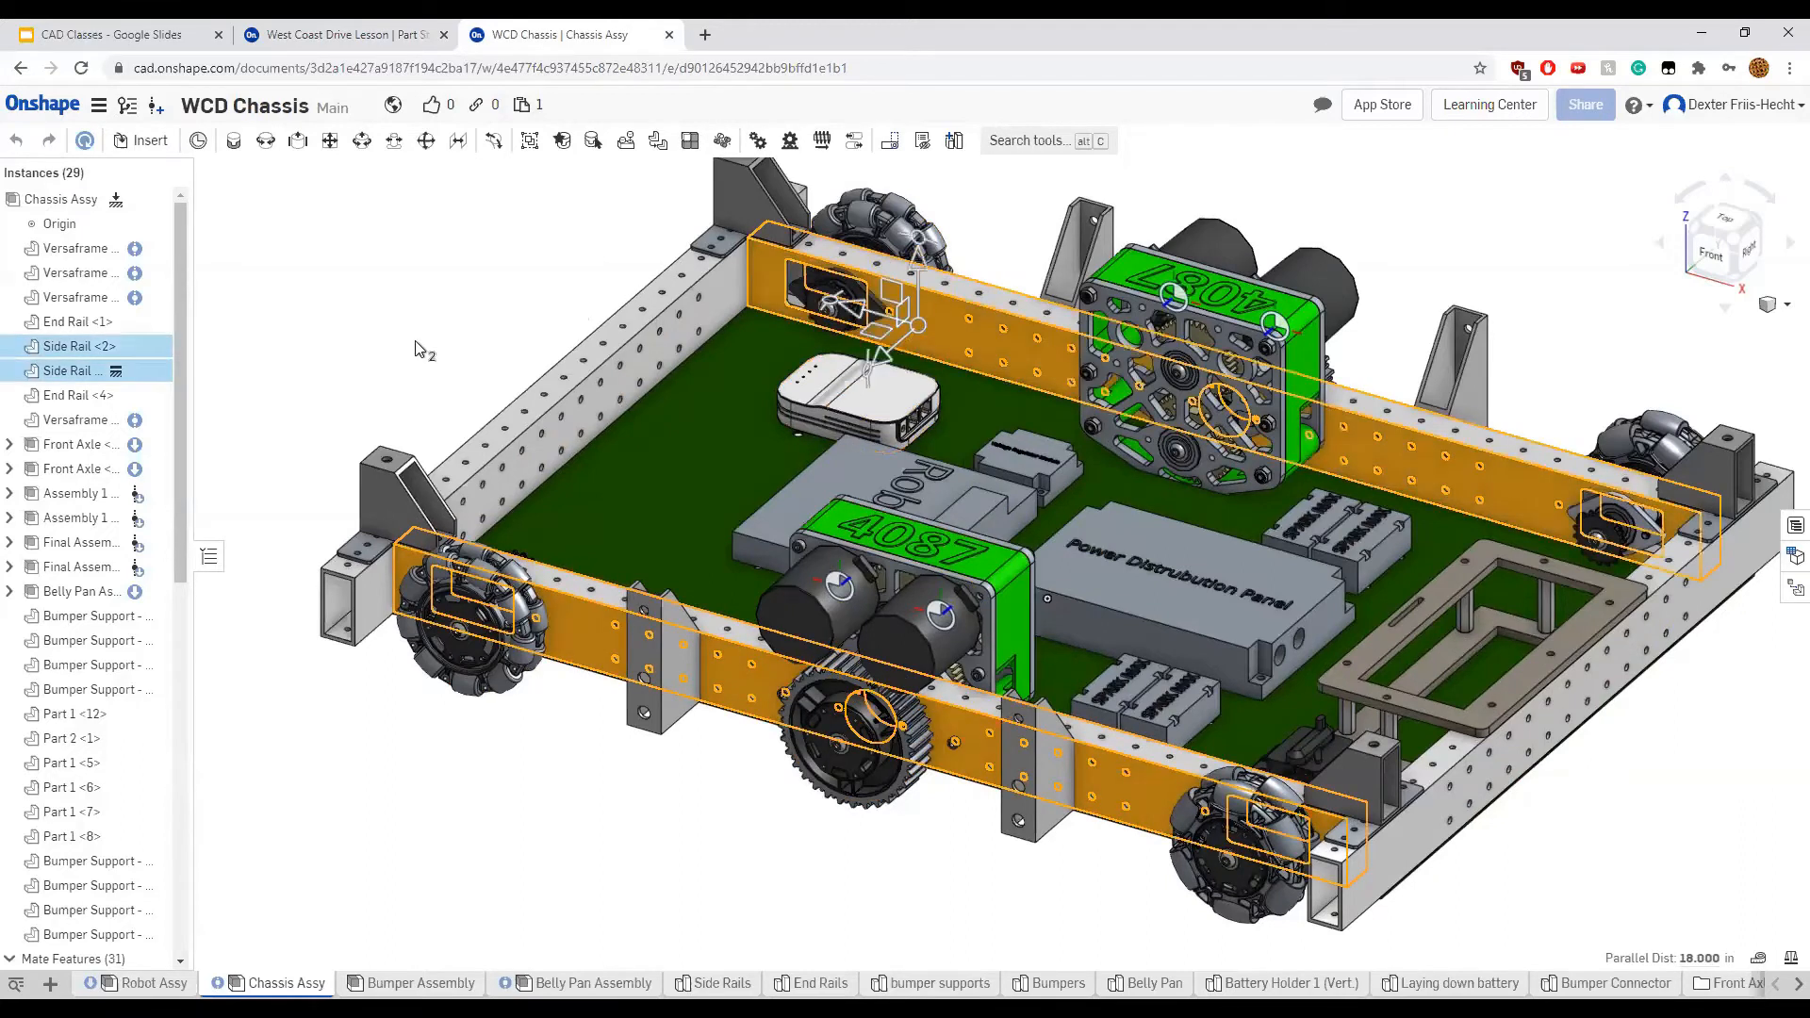
{"action": "left_click", "coordinate": [335, 34]}
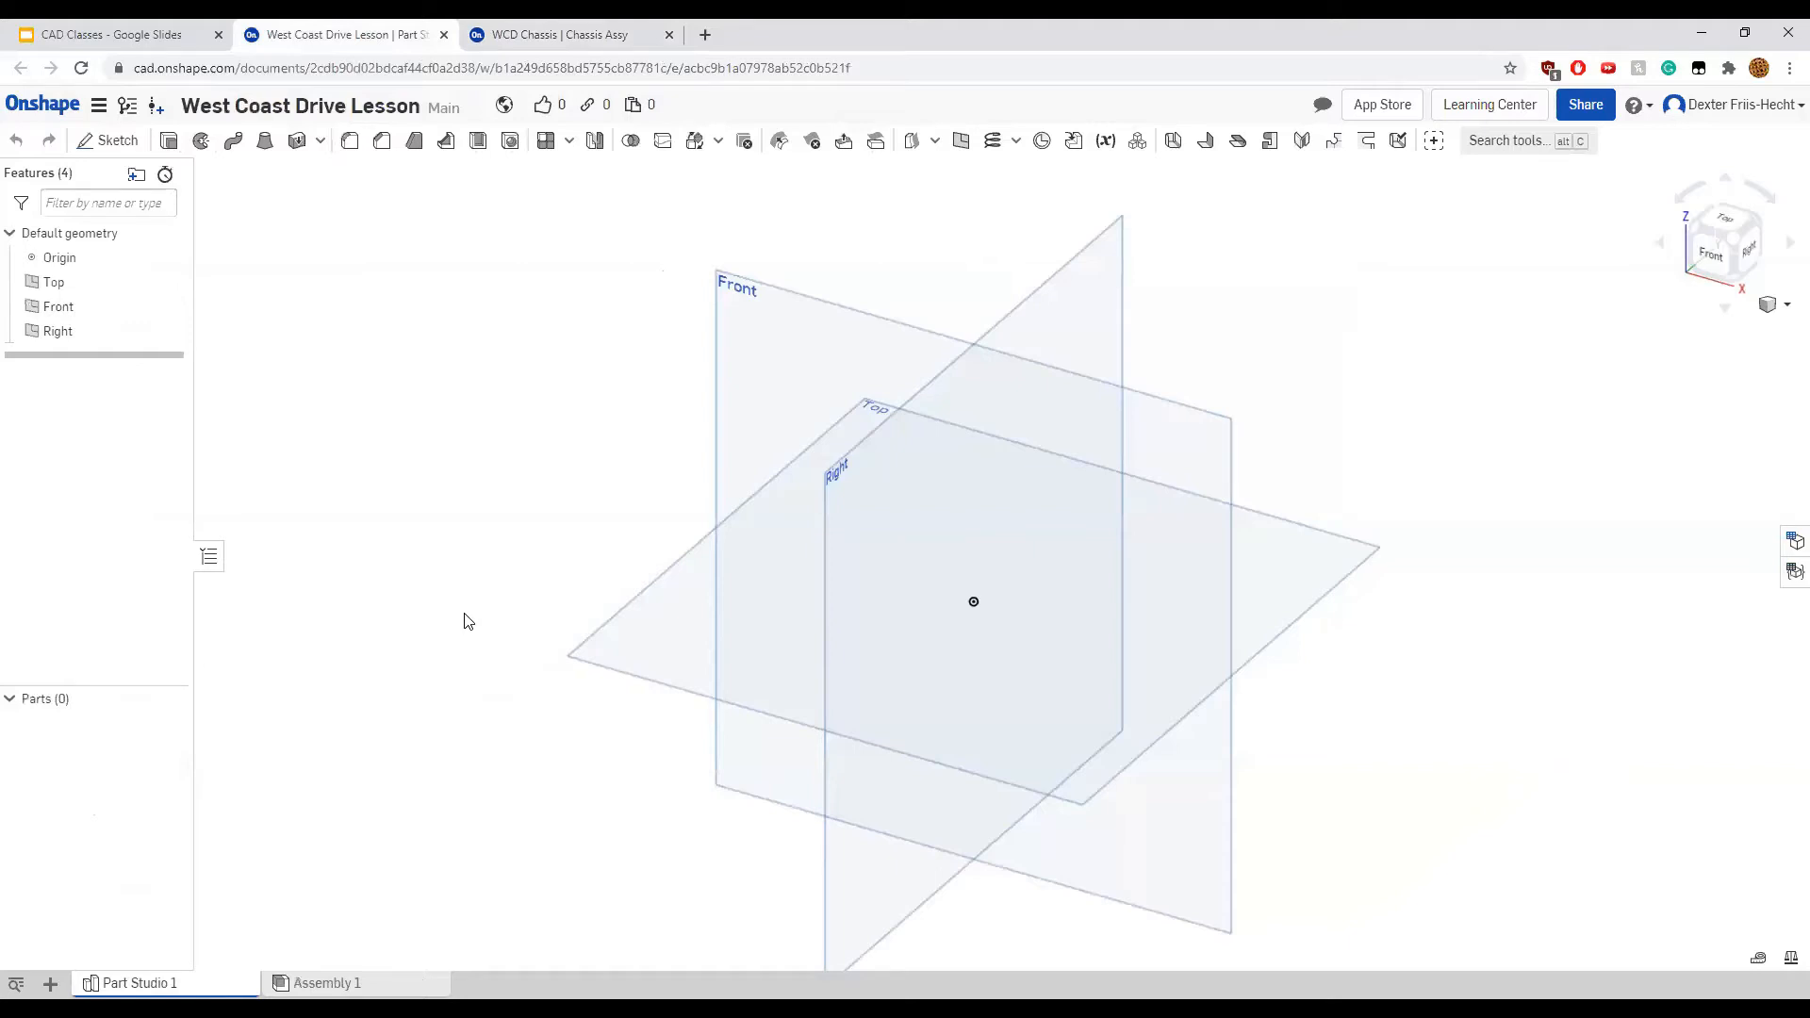
Sketch a center point rectangle about 2.2 in wide and 3.6 in high on the Right plane, centered on the origin
{"action": "right_click_drag", "start_coordinate": [577, 526], "coordinate": [1255, 518]}
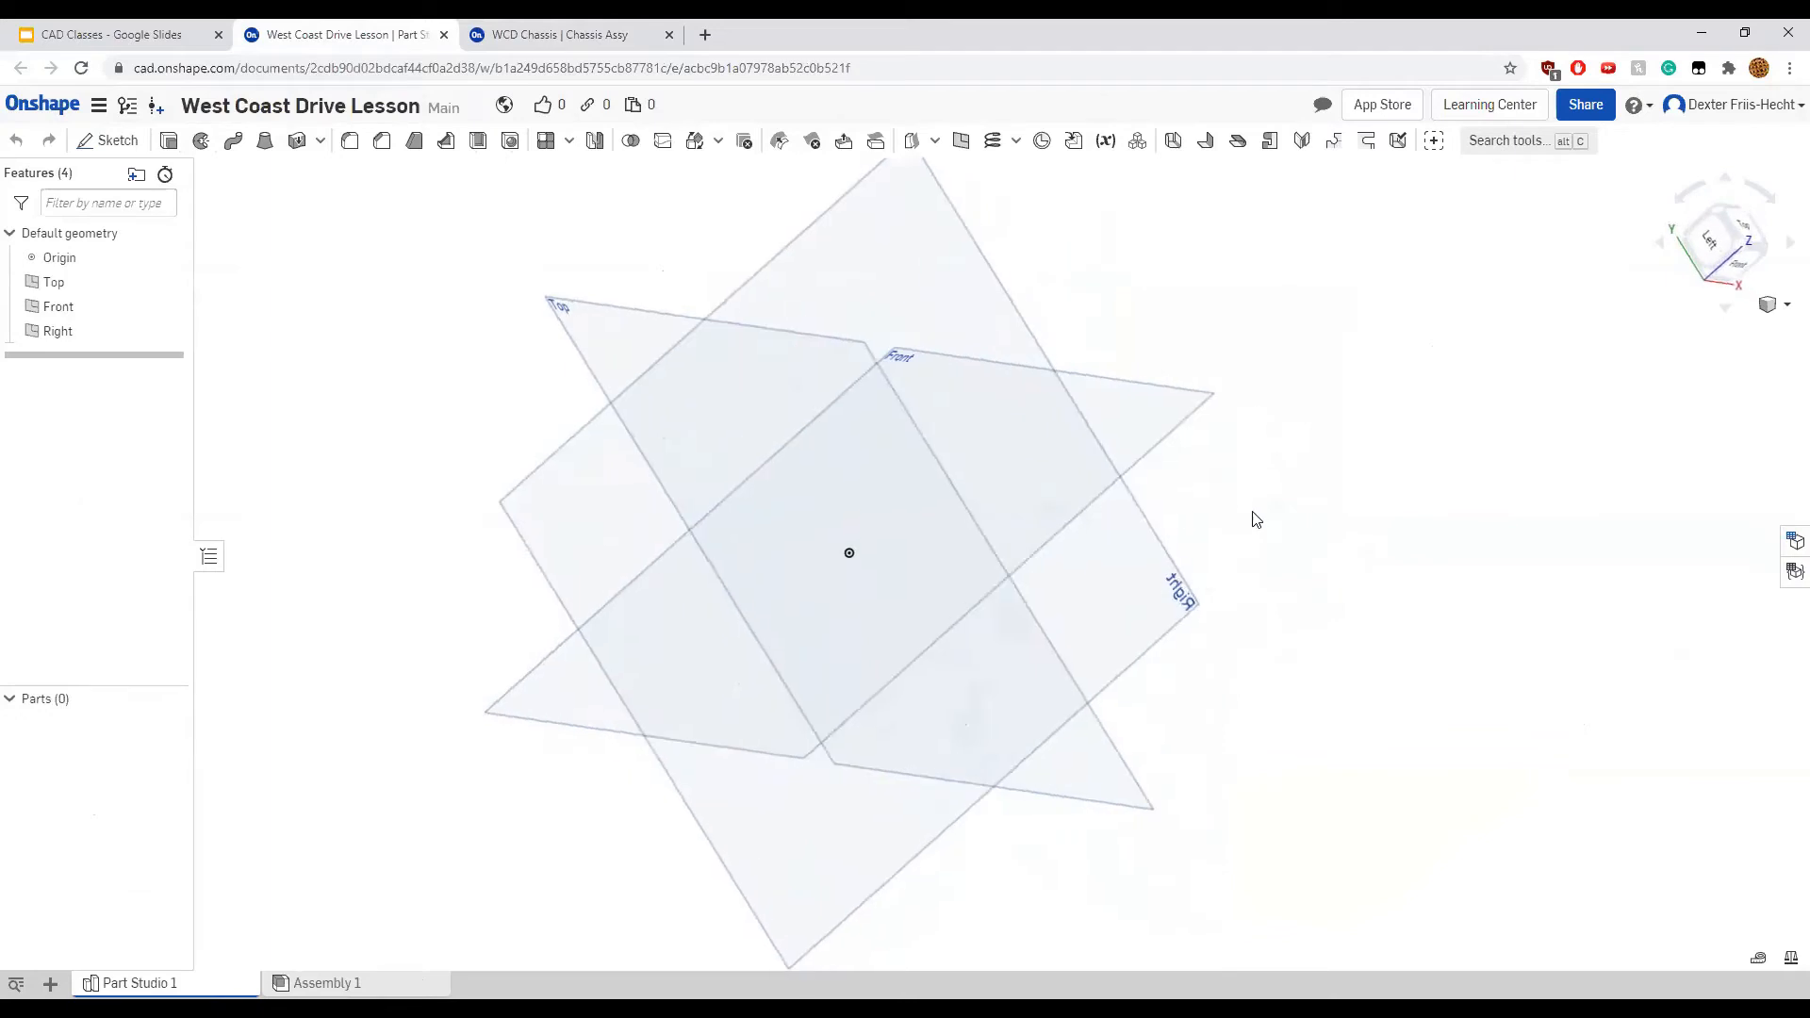
{"action": "left_click", "coordinate": [1715, 234]}
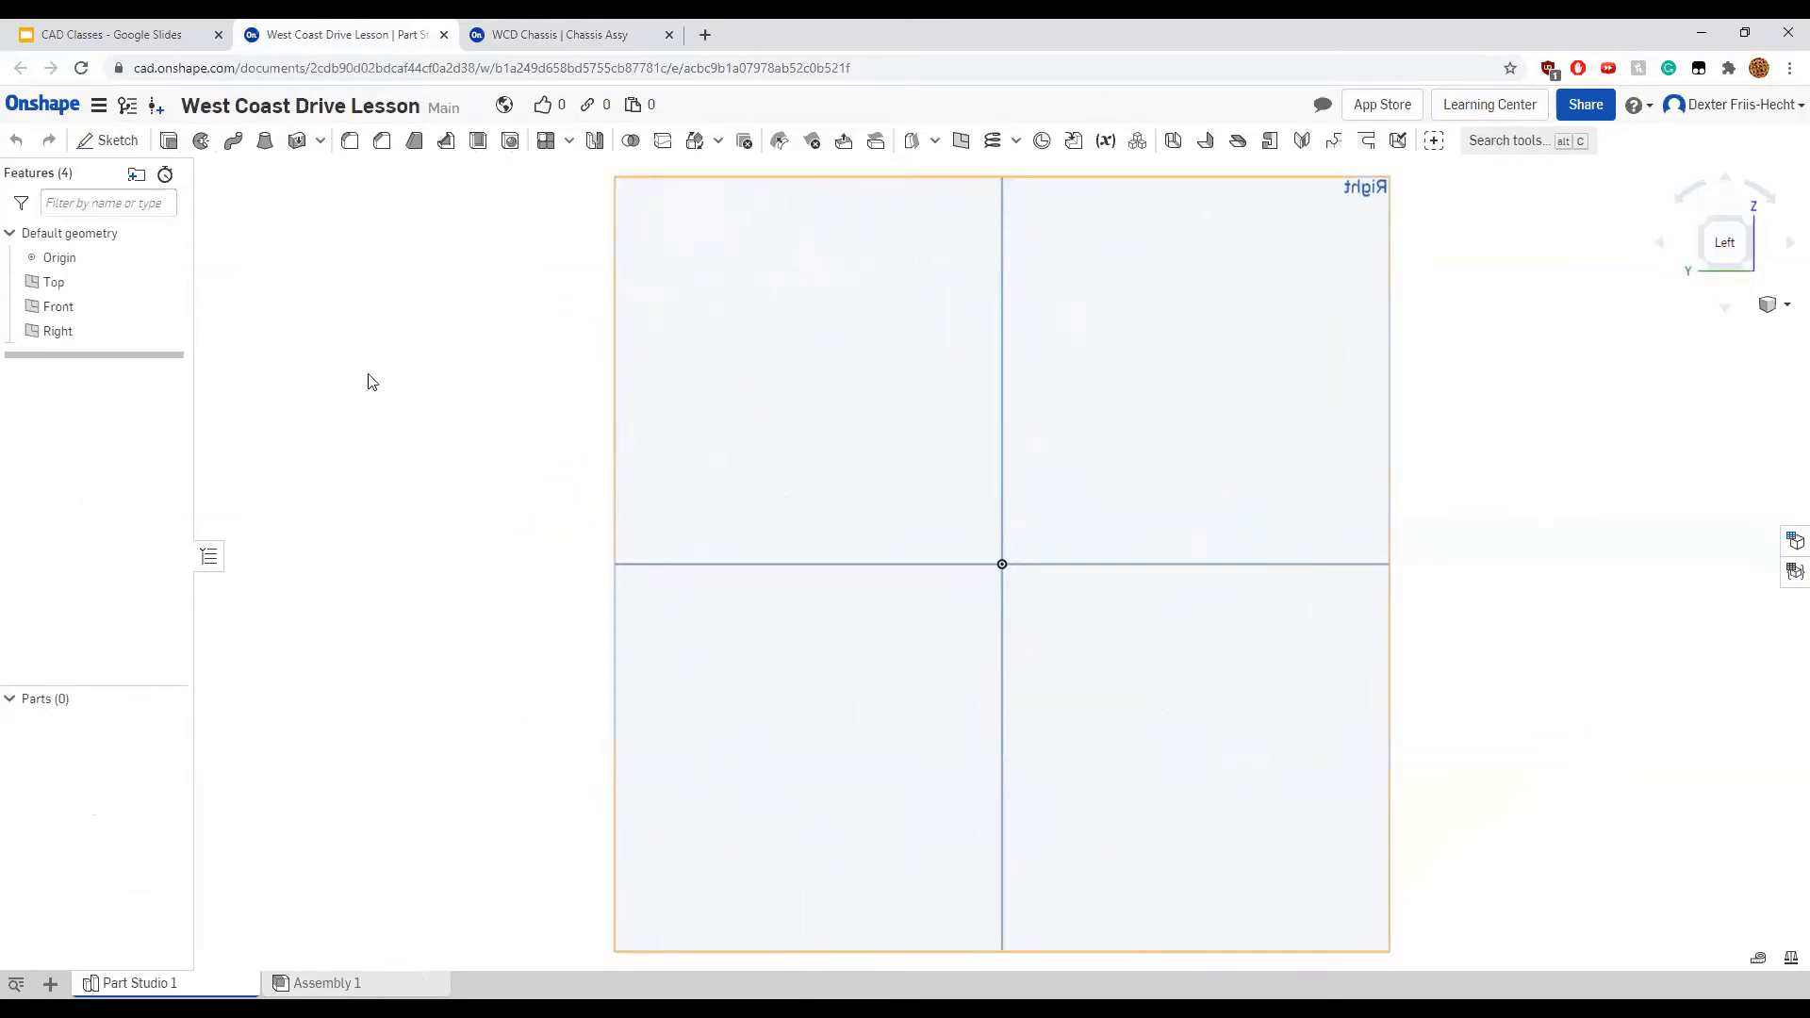
{"action": "left_click", "coordinate": [111, 141]}
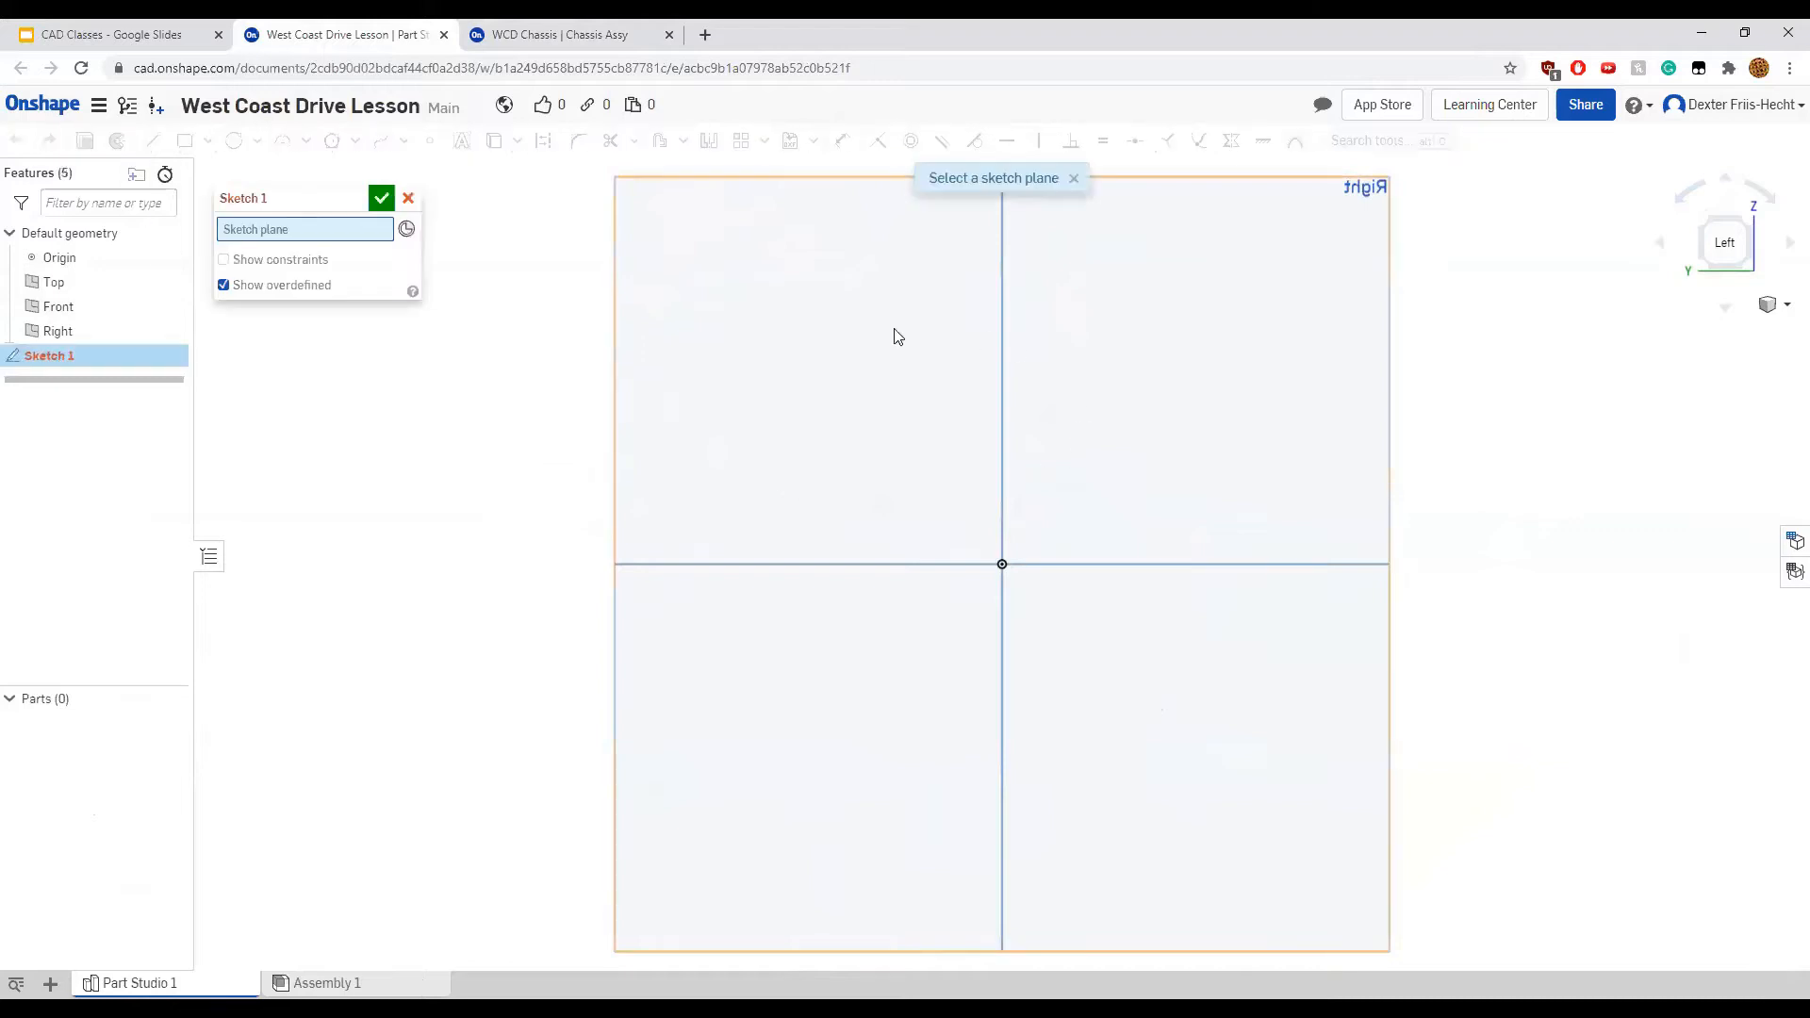
{"action": "left_click", "coordinate": [920, 416]}
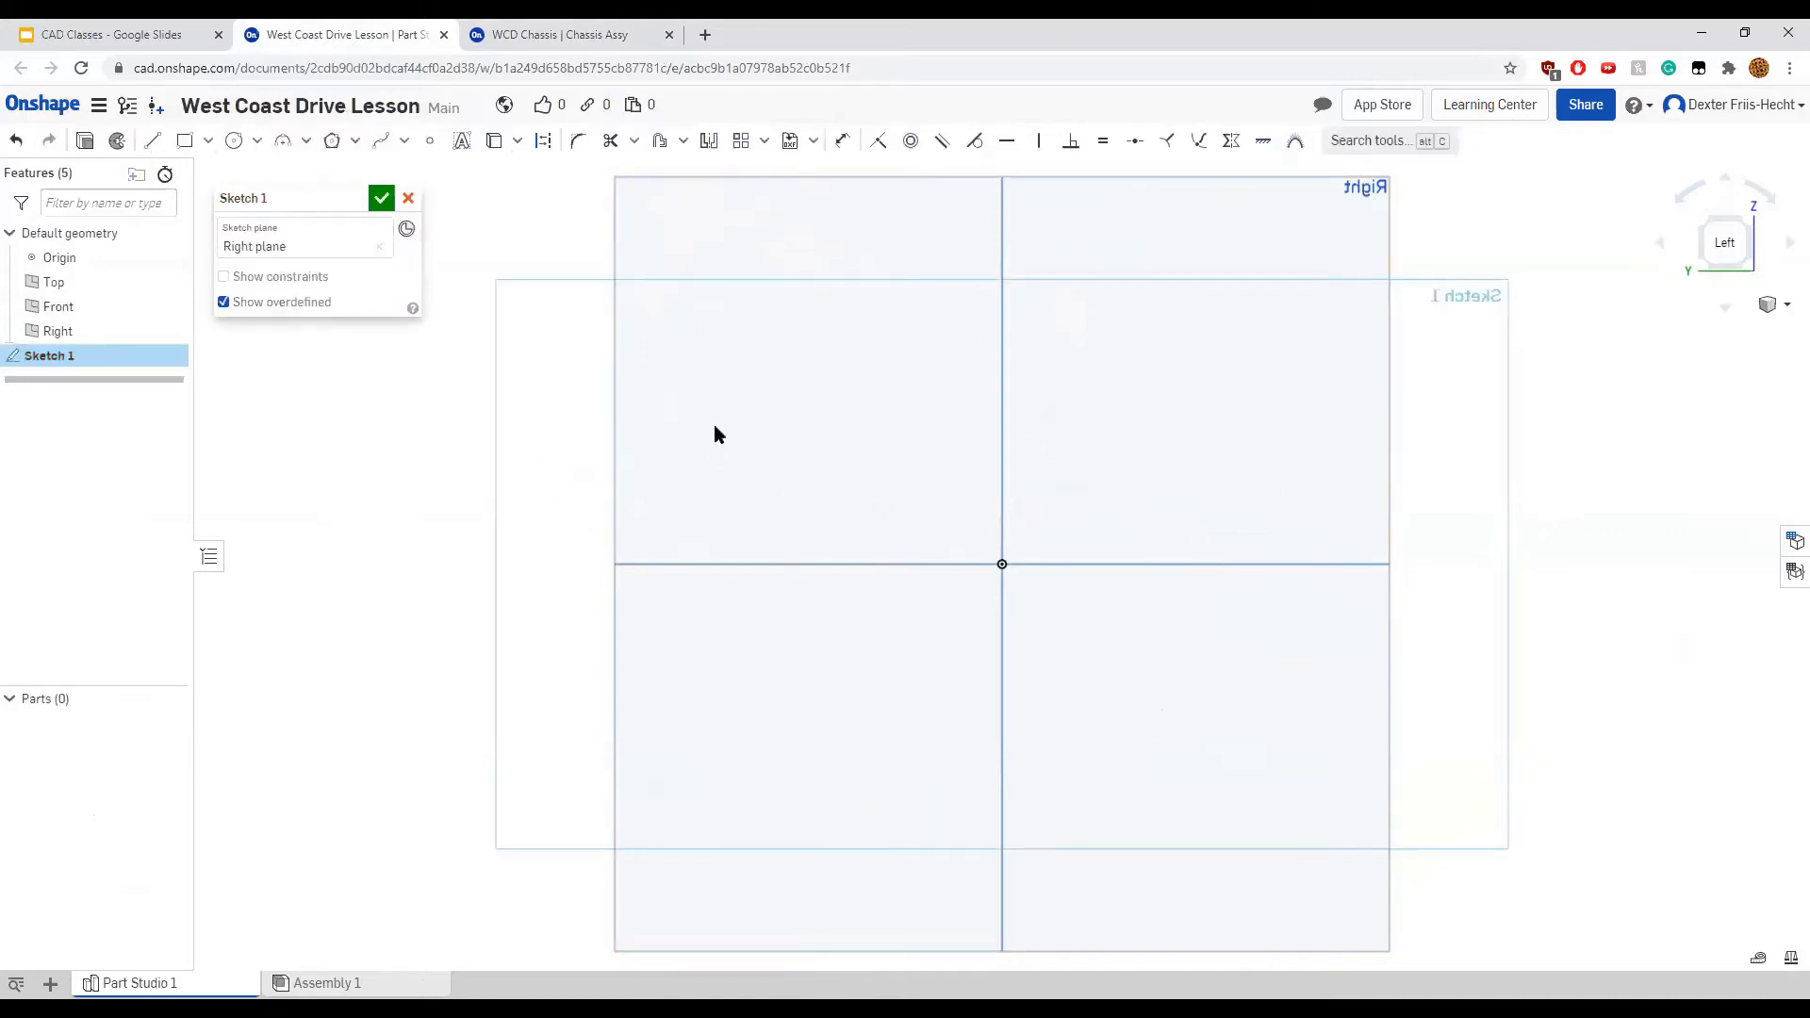
{"action": "left_click", "coordinate": [208, 141]}
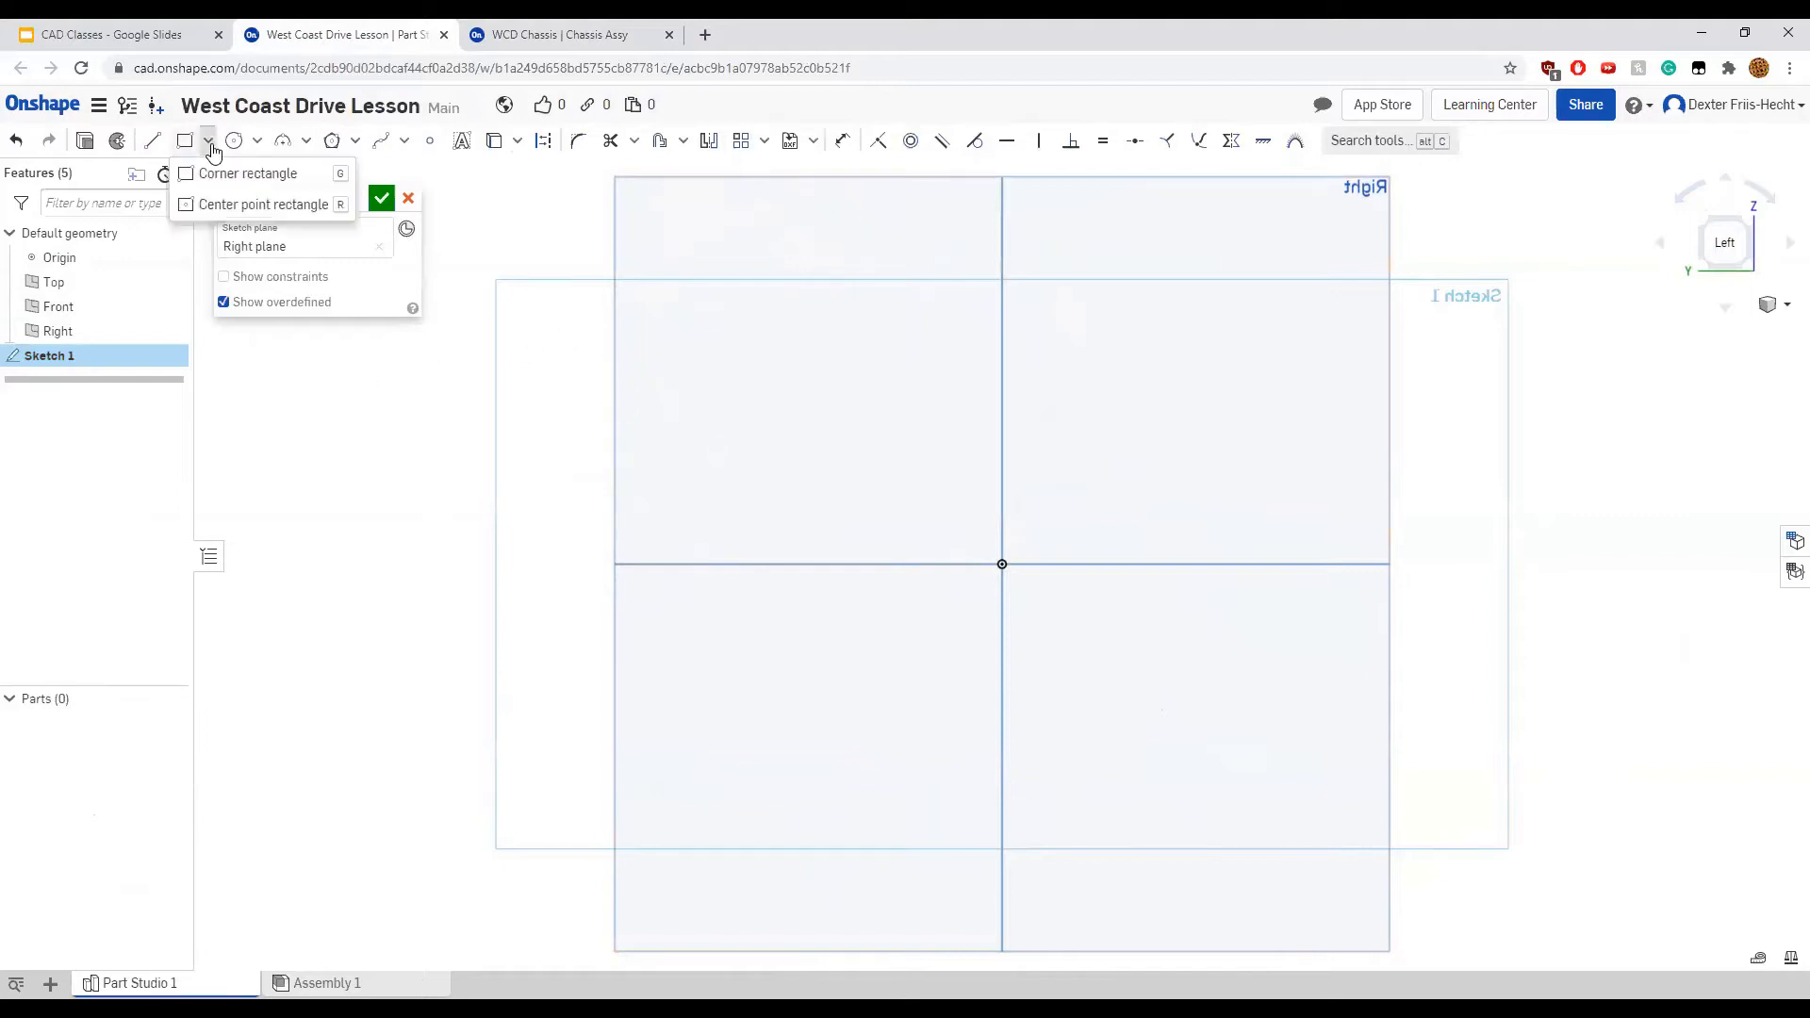
{"action": "left_click", "coordinate": [228, 205]}
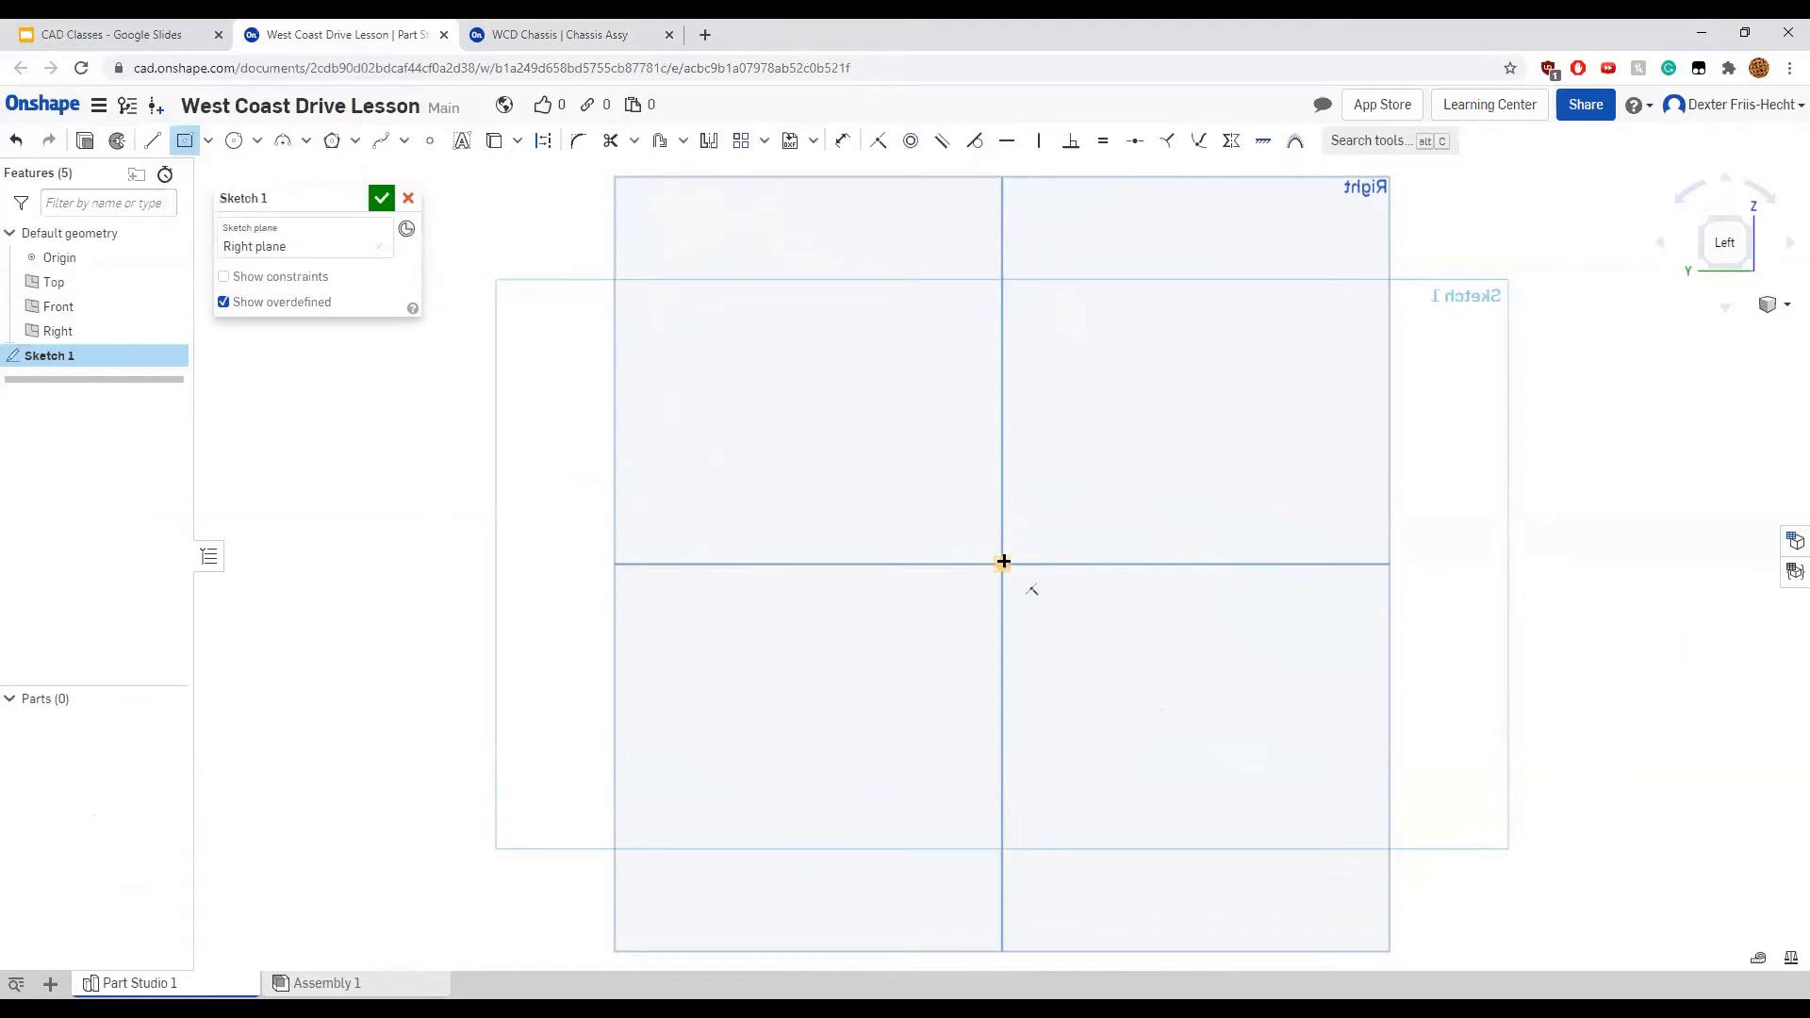
{"action": "left_click", "coordinate": [1003, 562]}
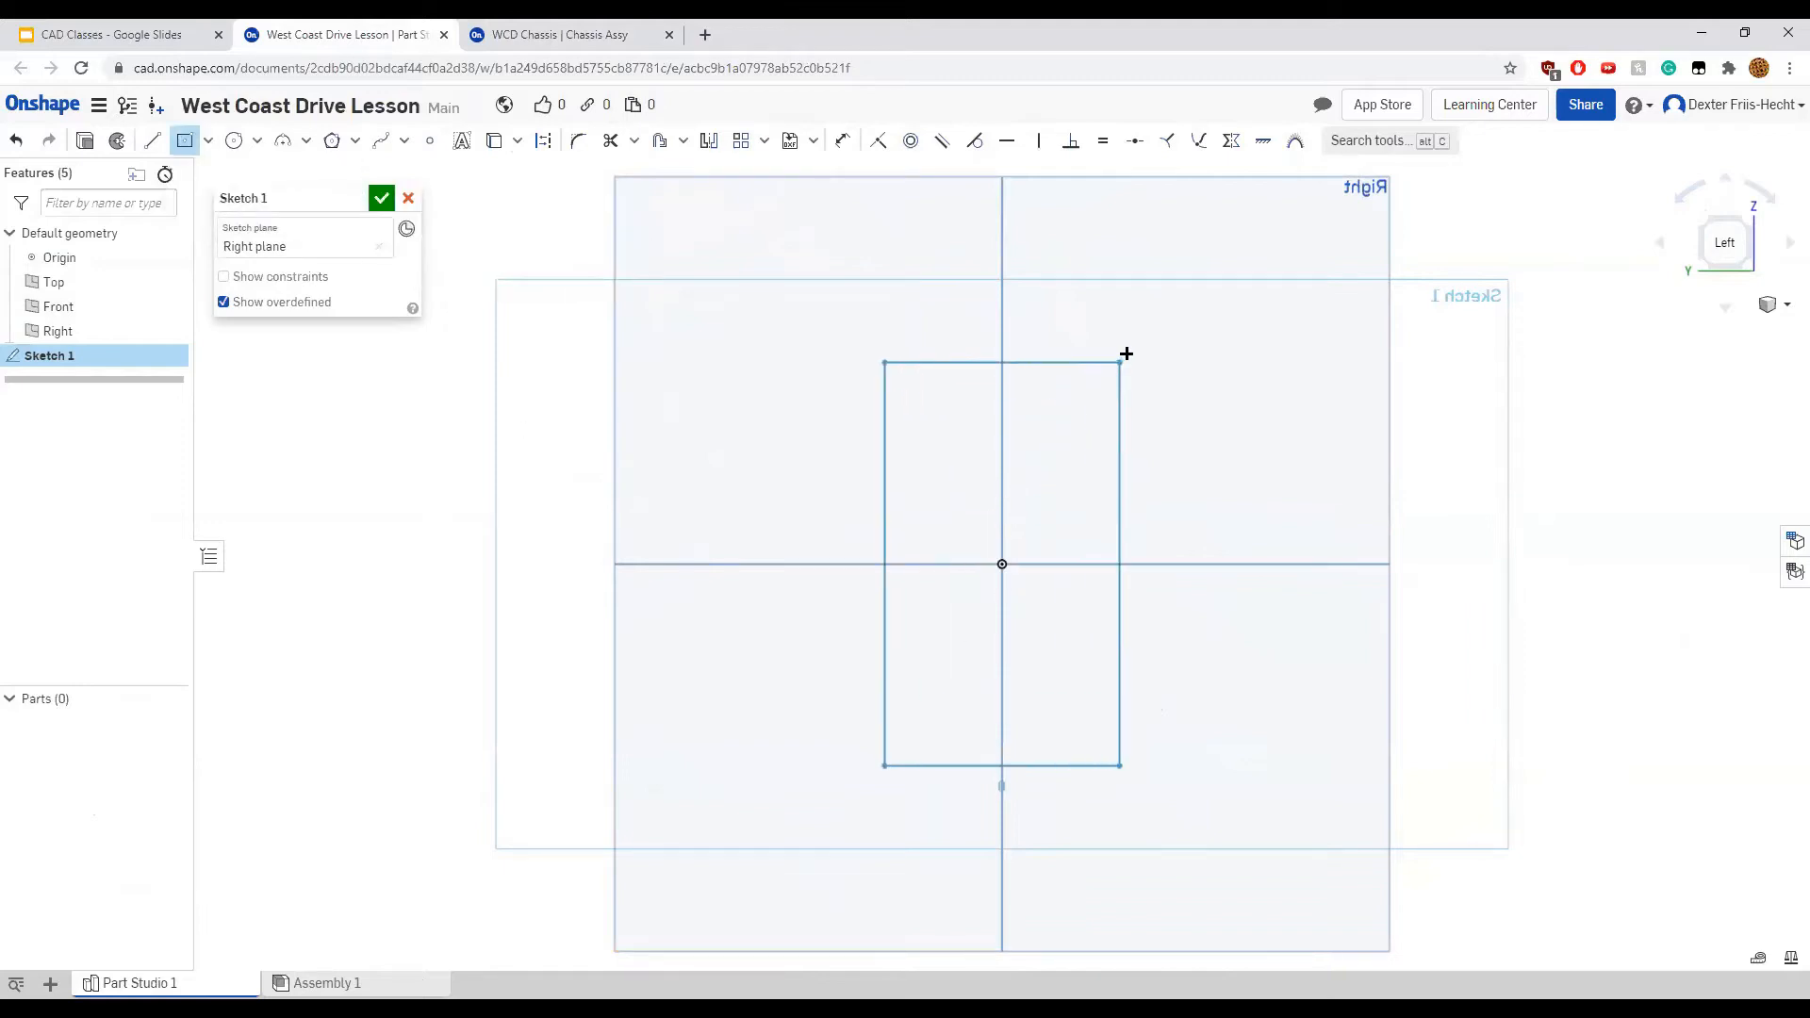
{"action": "left_click", "coordinate": [1144, 332]}
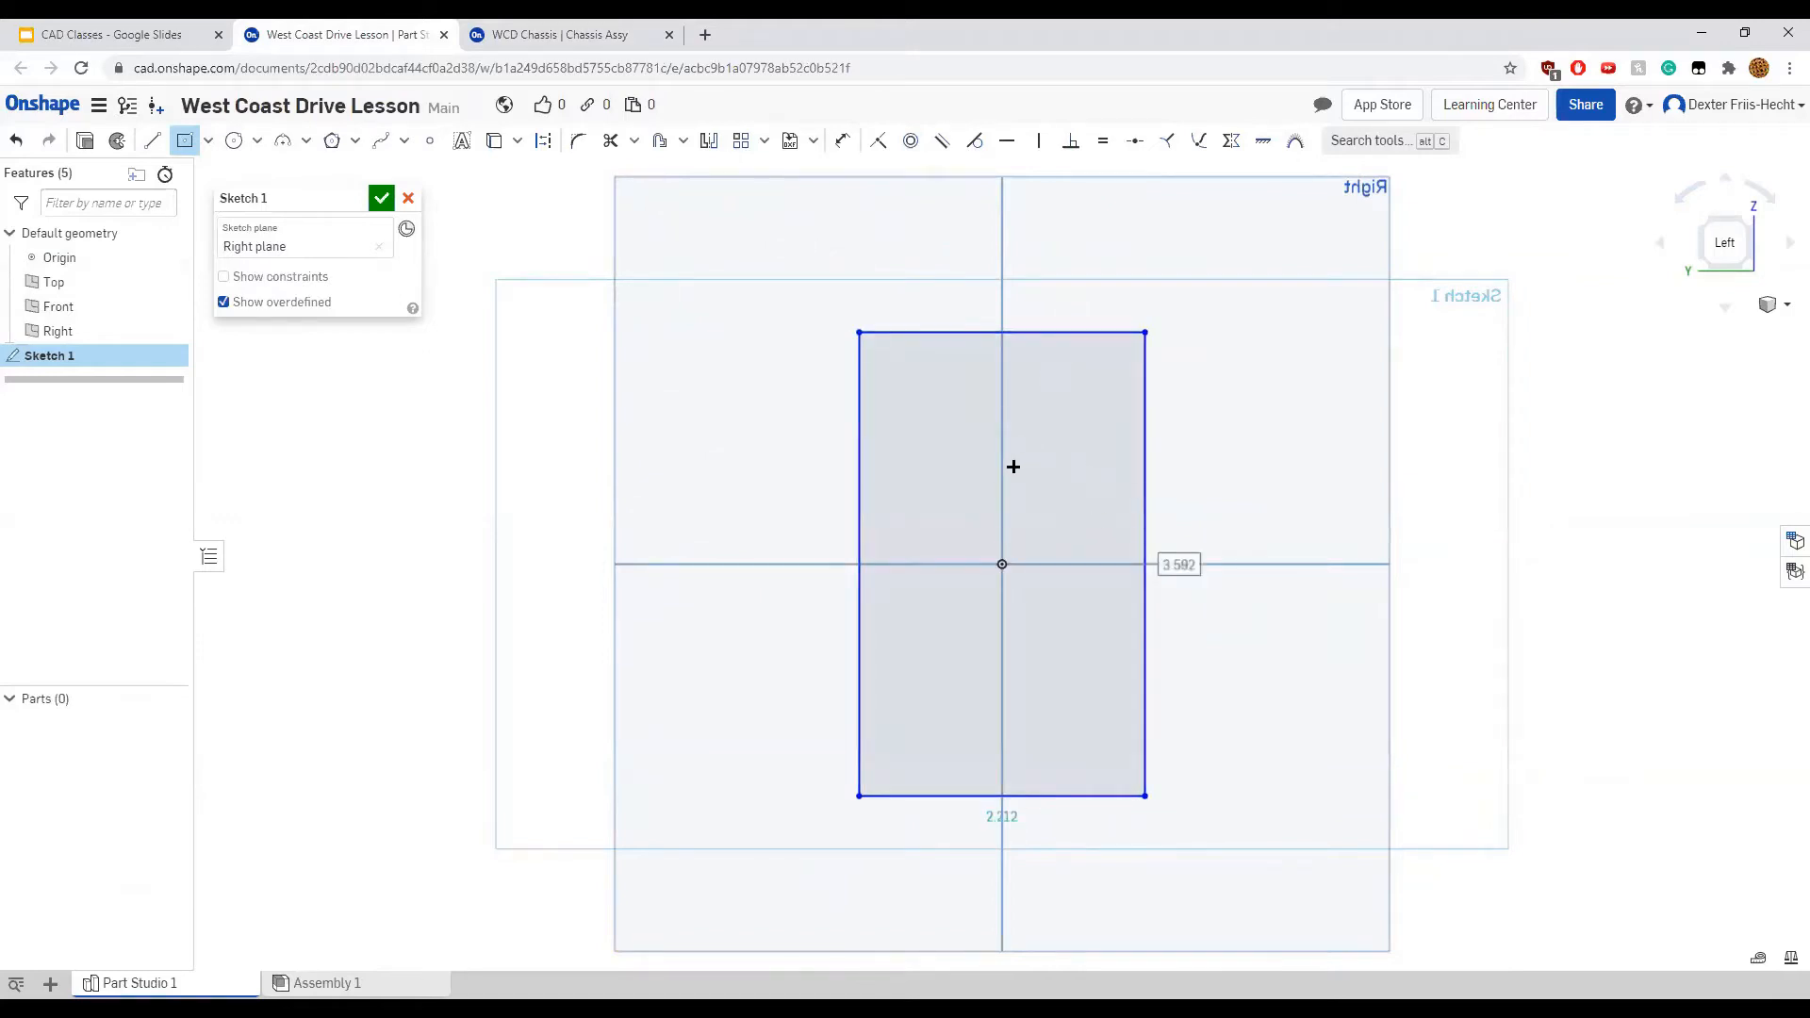
Dimension the rectangle to 1 in wide and 2 in high
{"action": "key", "text": "u"}
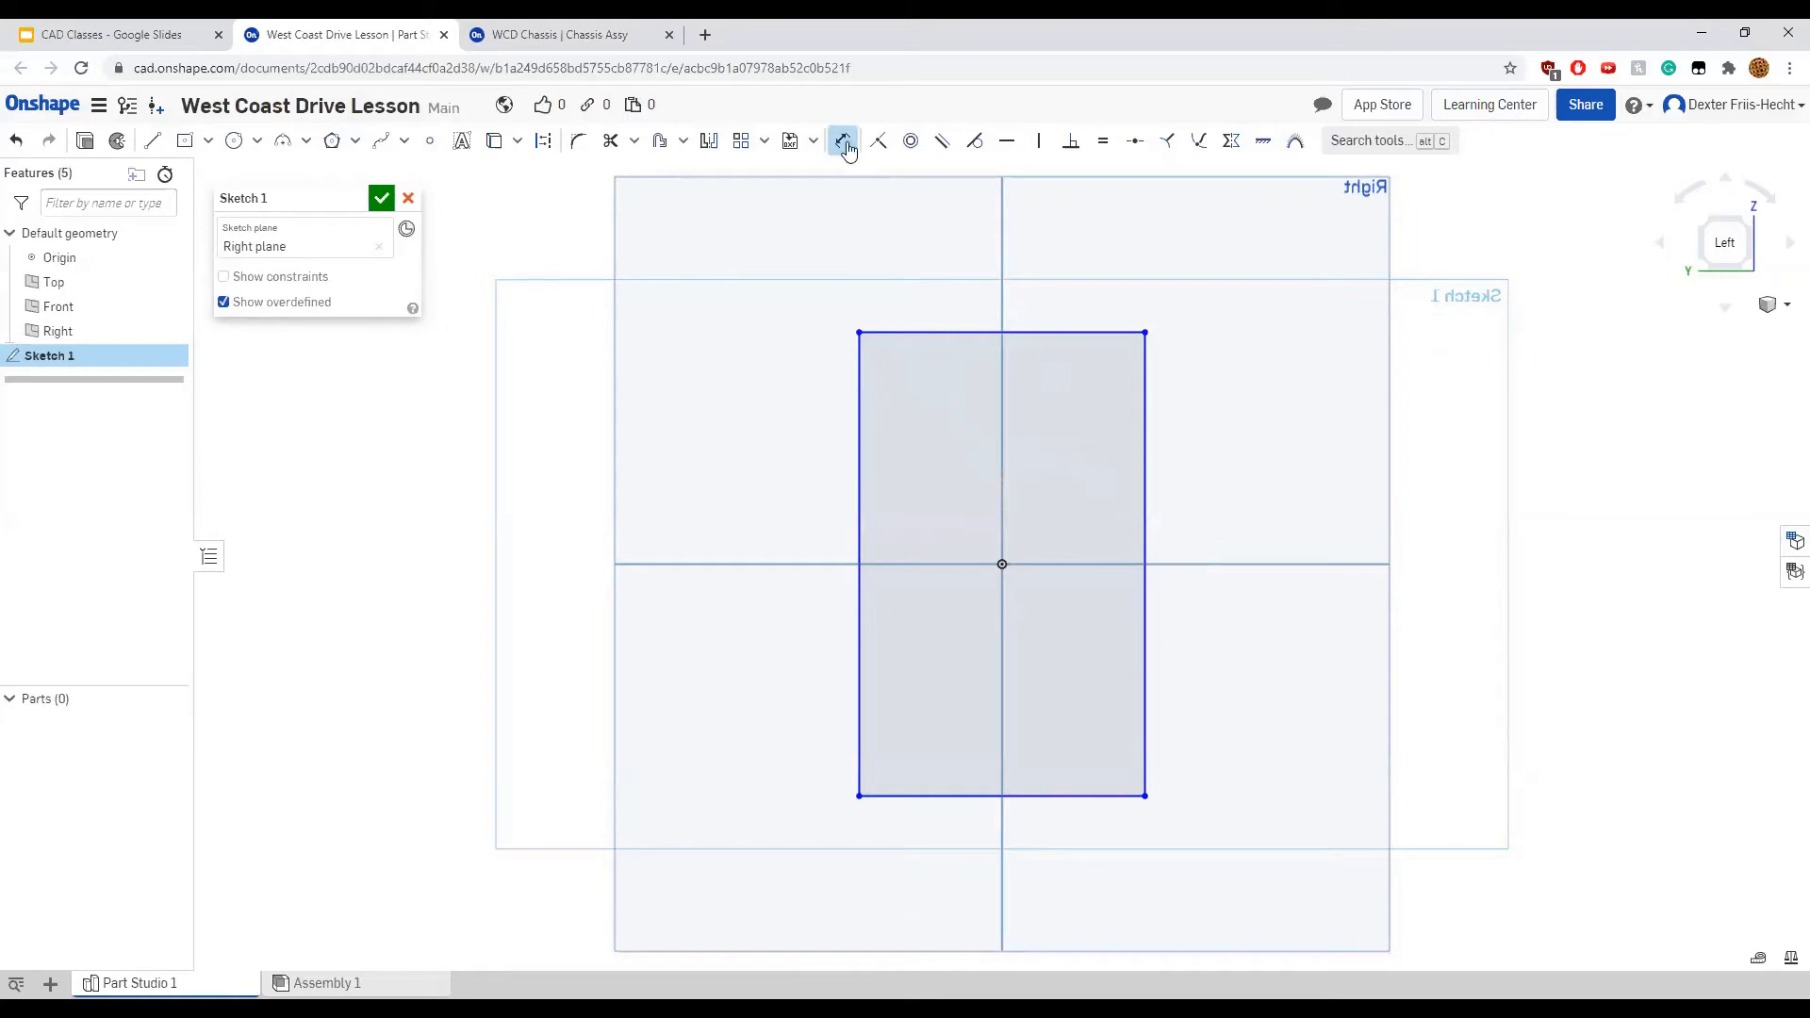
{"action": "left_click", "coordinate": [961, 327]}
{"action": "left_click", "coordinate": [961, 266]}
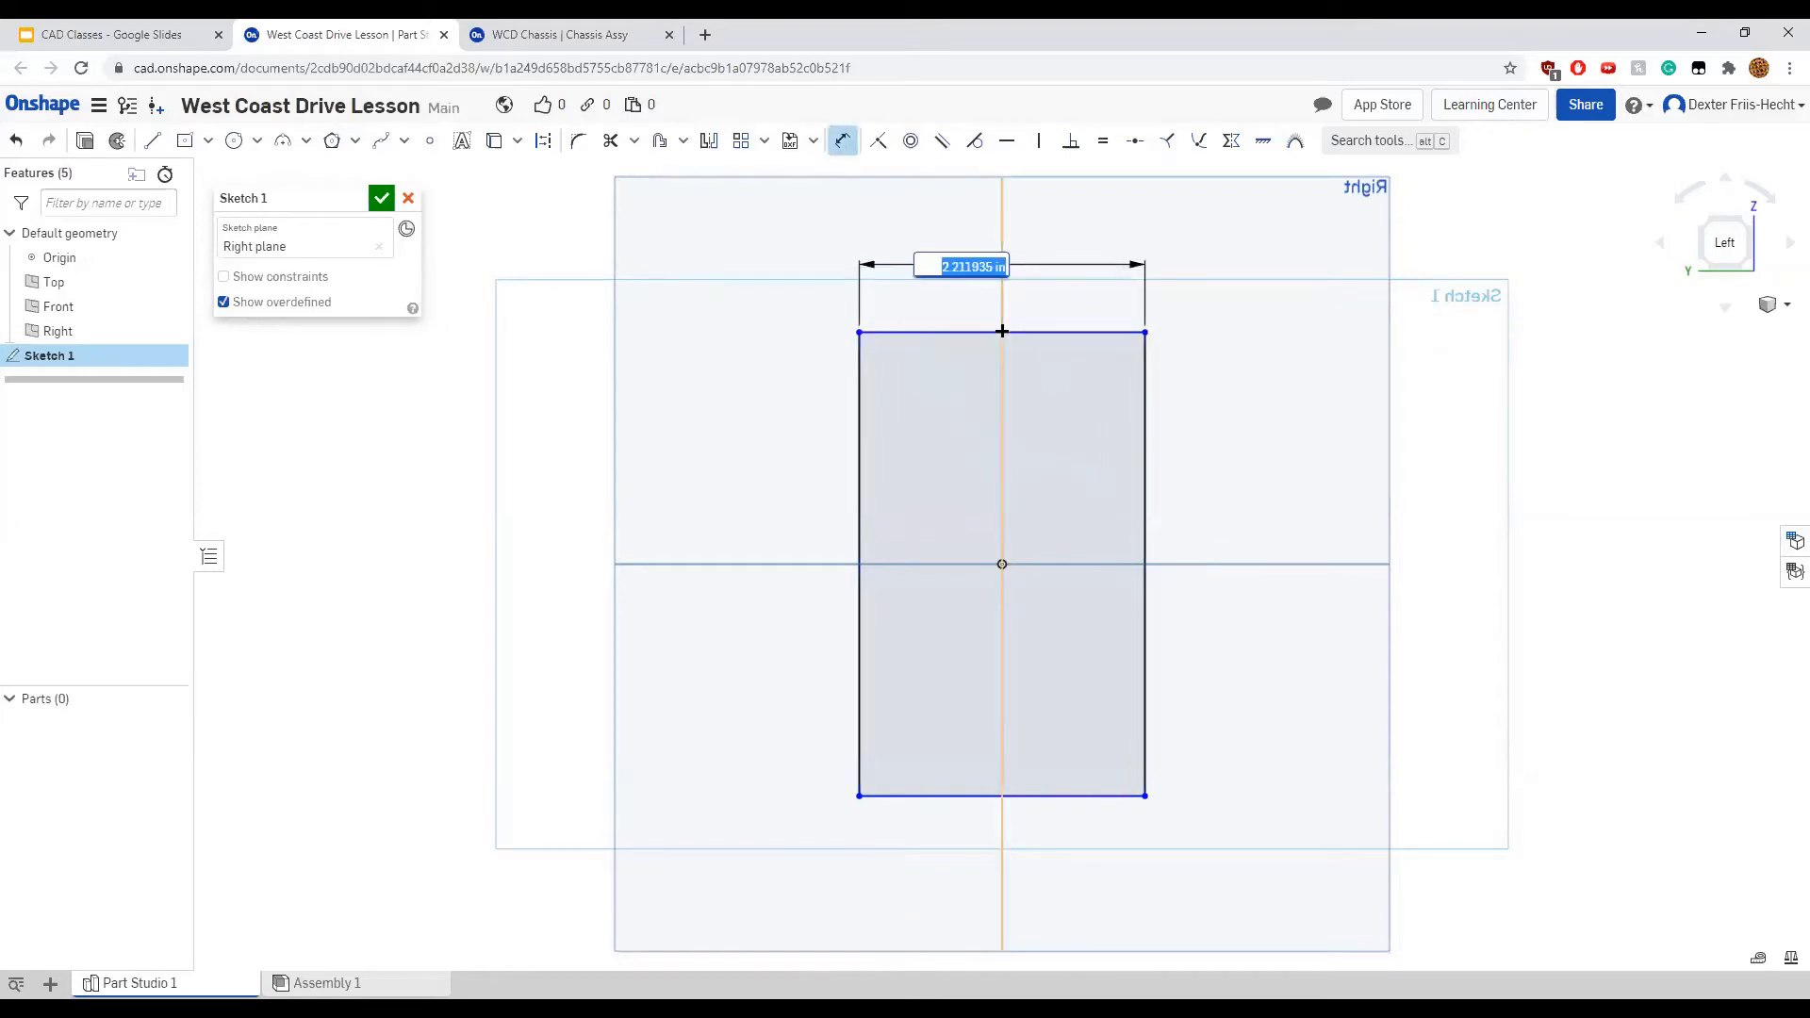
{"action": "type", "text": "1"}
{"action": "key", "text": "Return"}
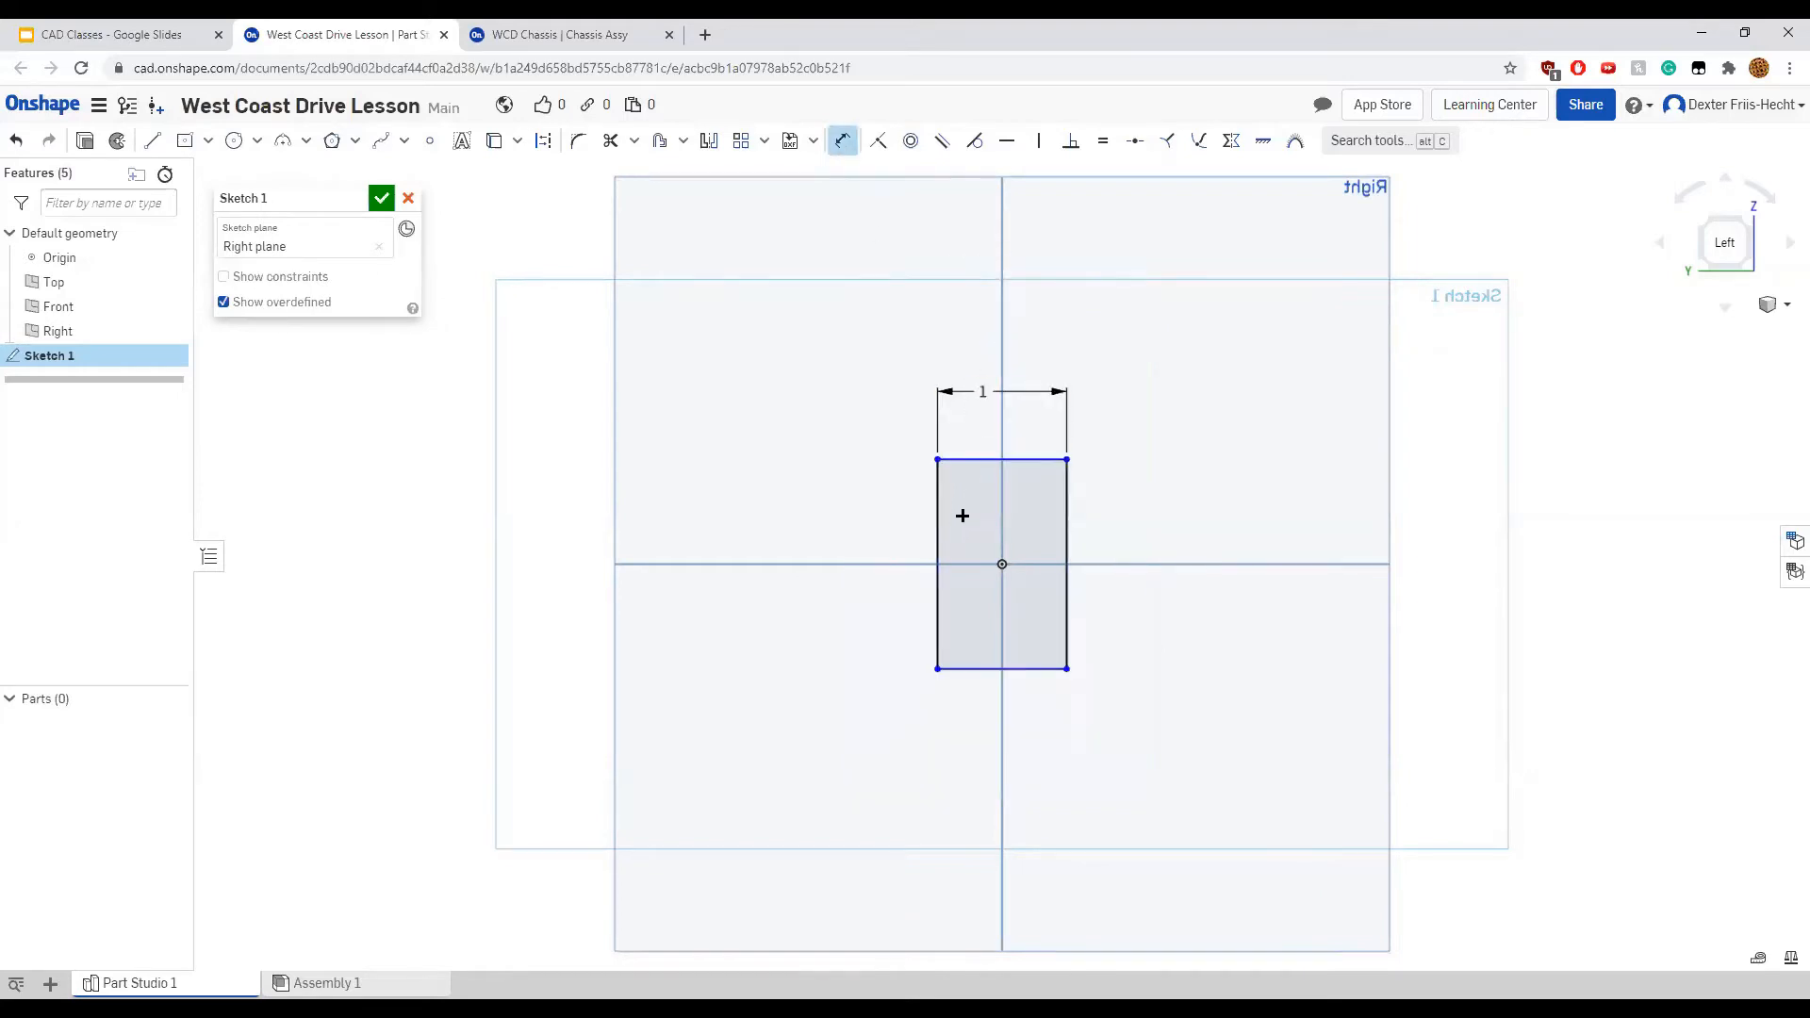
{"action": "scroll", "coordinate": [943, 546], "scroll_direction": "up", "scroll_amount": 2}
{"action": "key", "text": "Escape"}
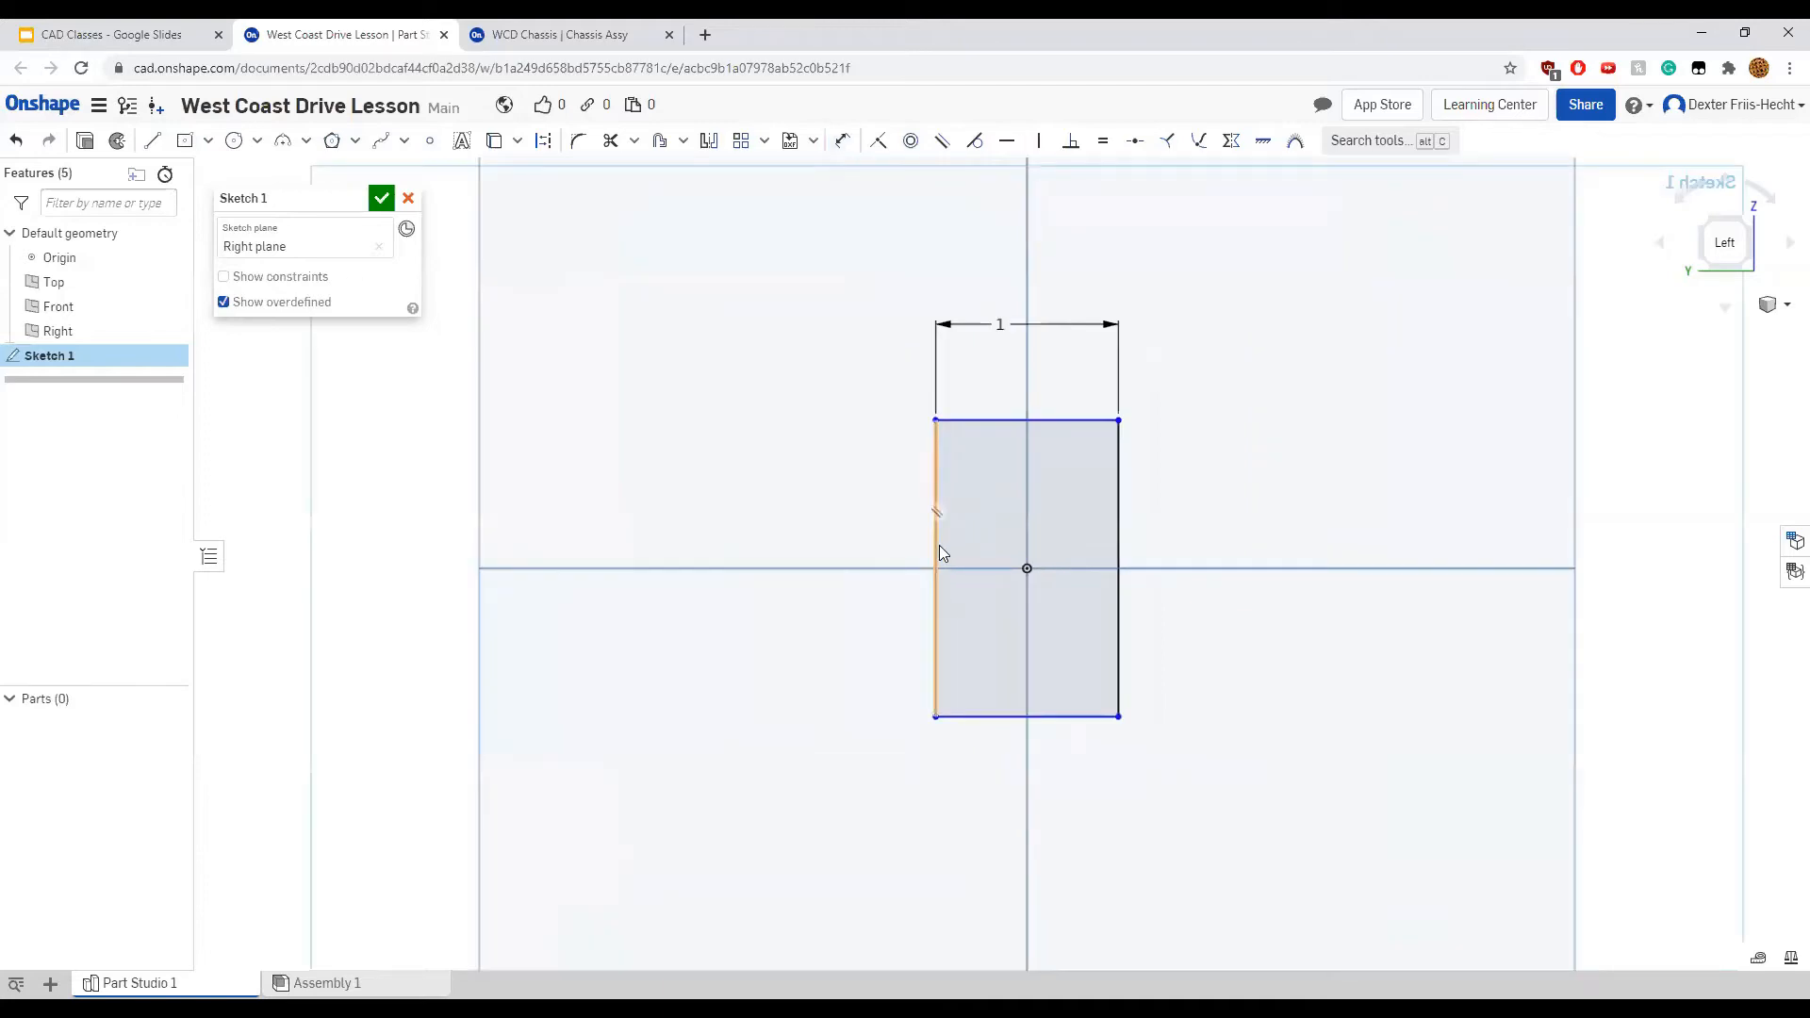
{"action": "key", "text": "d"}
{"action": "left_click", "coordinate": [929, 547]}
{"action": "left_click", "coordinate": [842, 556]}
{"action": "type", "text": "2"}
{"action": "key", "text": "Return"}
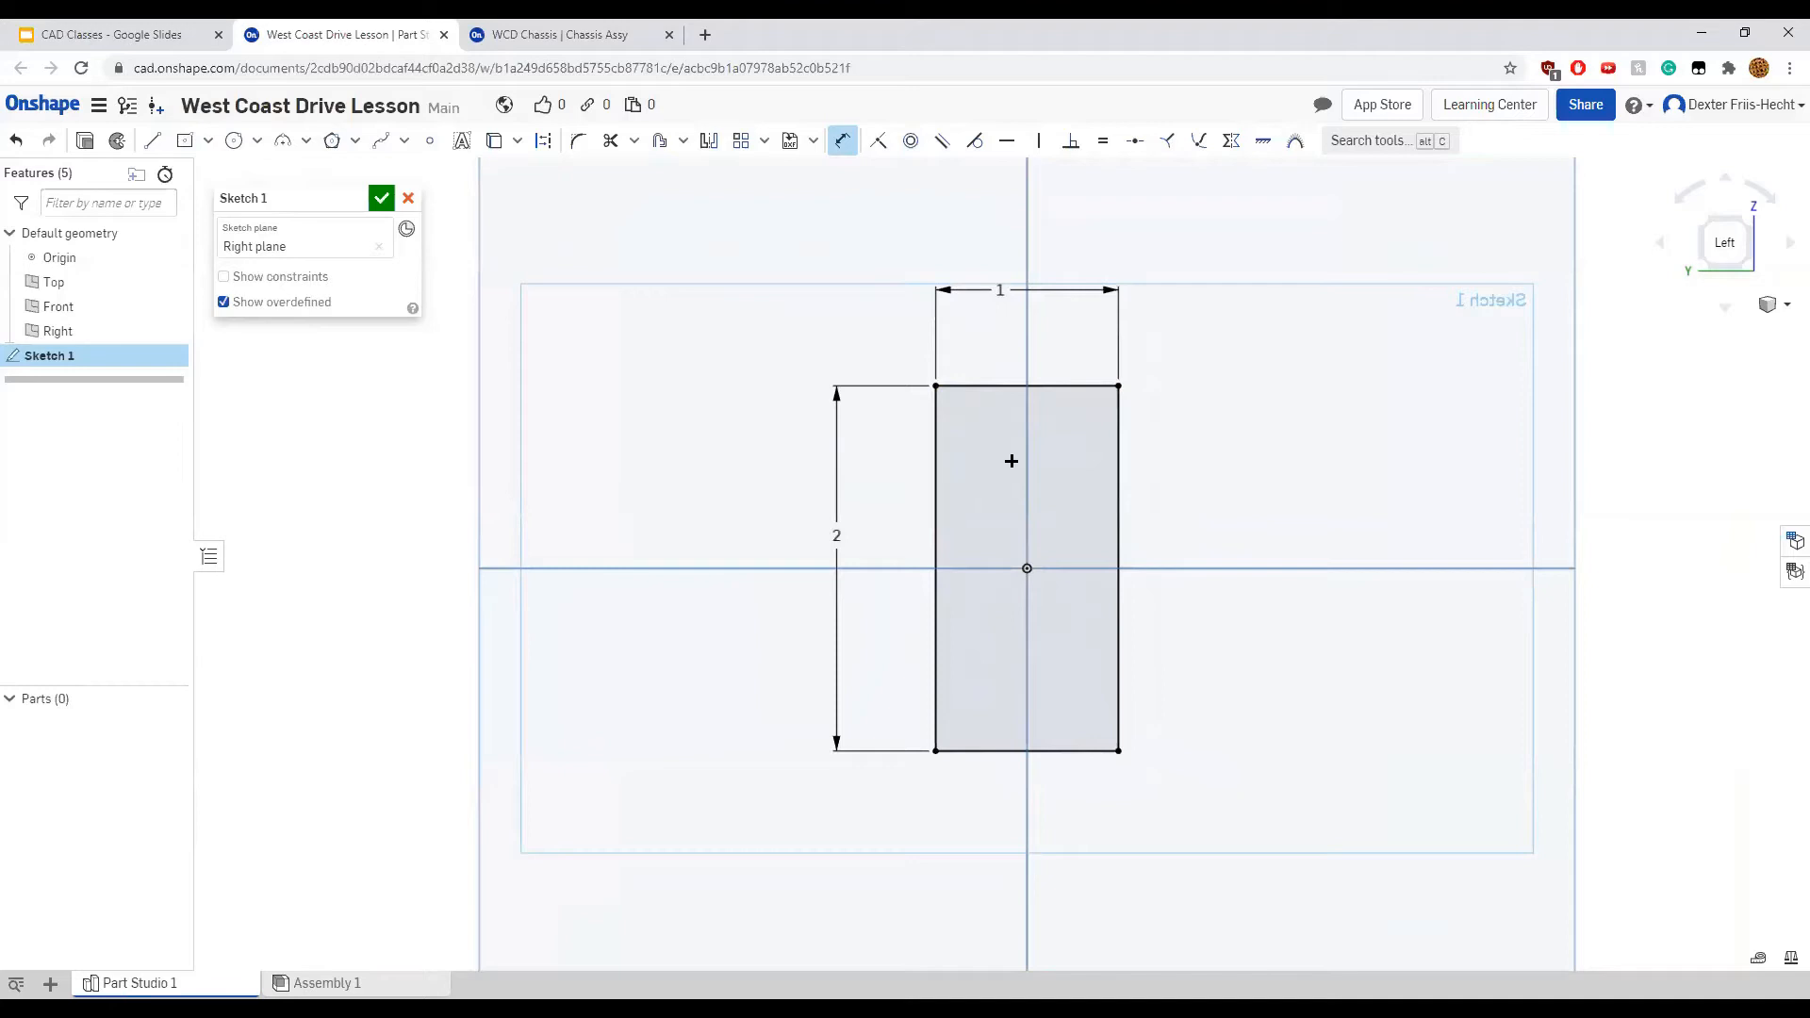
Sketch a smaller center point rectangle about 0.56 in wide inside the first one, centered on the origin
{"action": "left_click", "coordinate": [207, 141]}
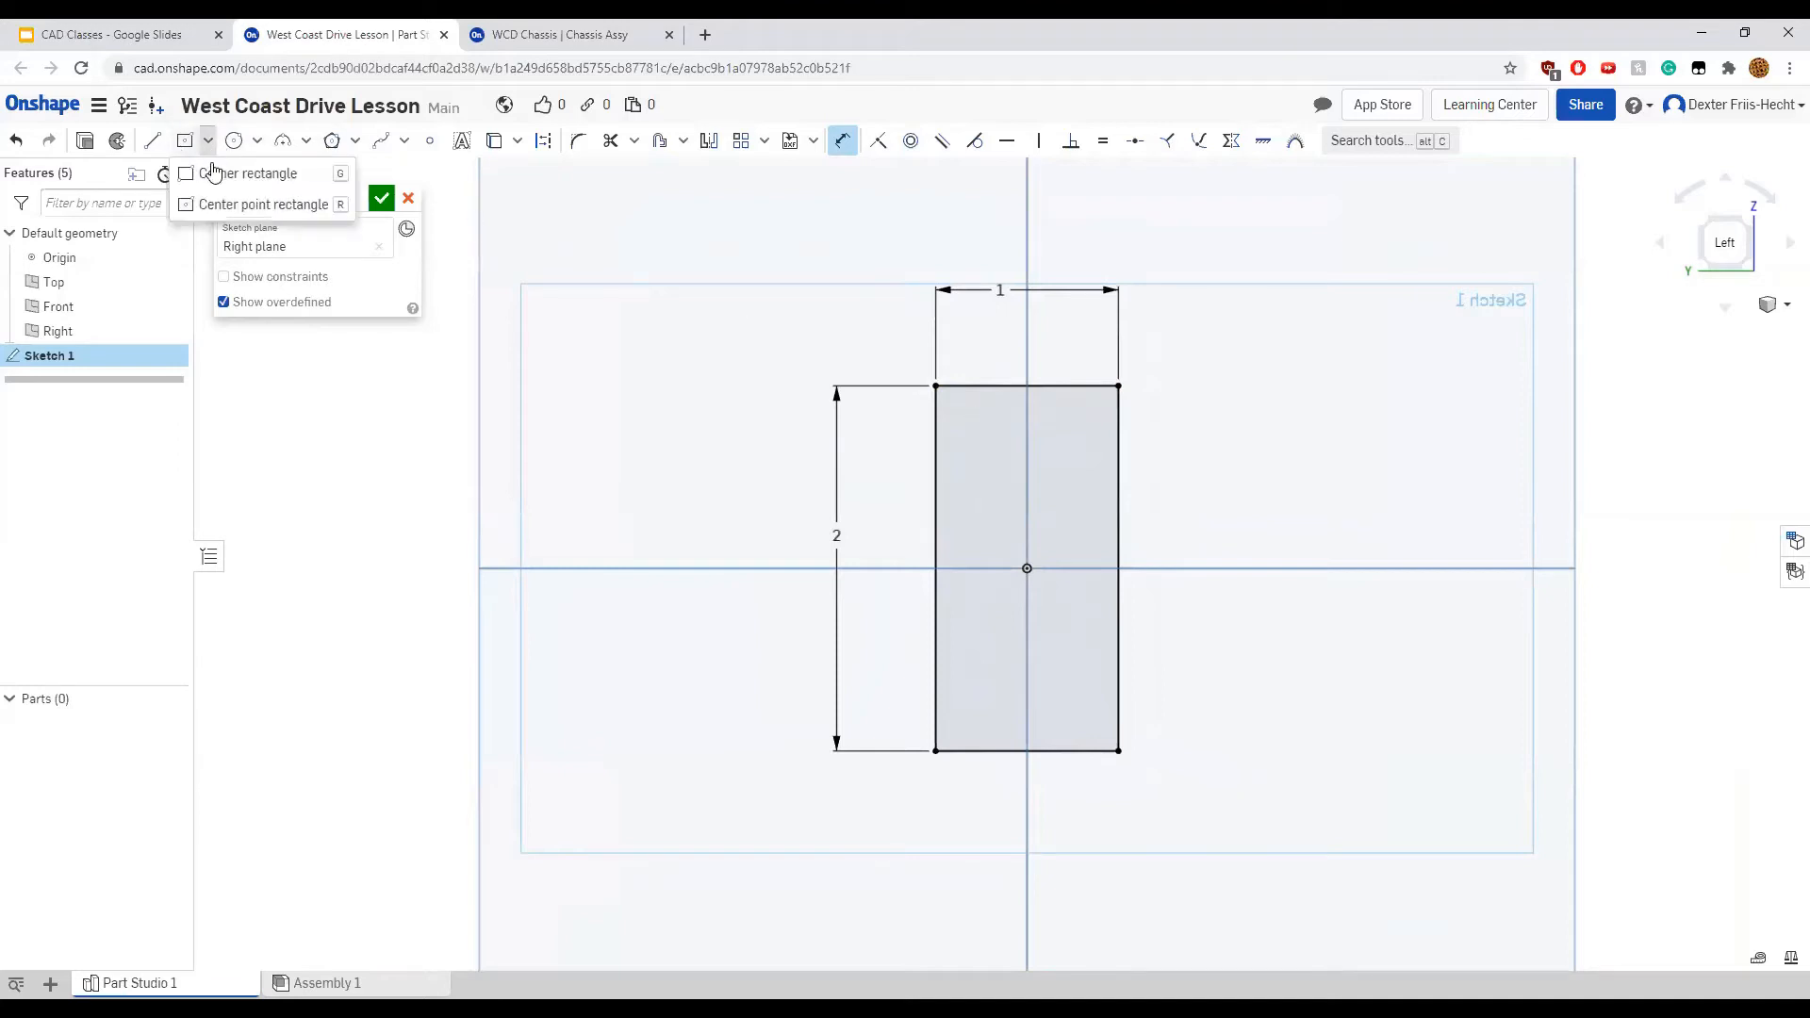
{"action": "left_click", "coordinate": [232, 203]}
{"action": "left_click", "coordinate": [1026, 569]}
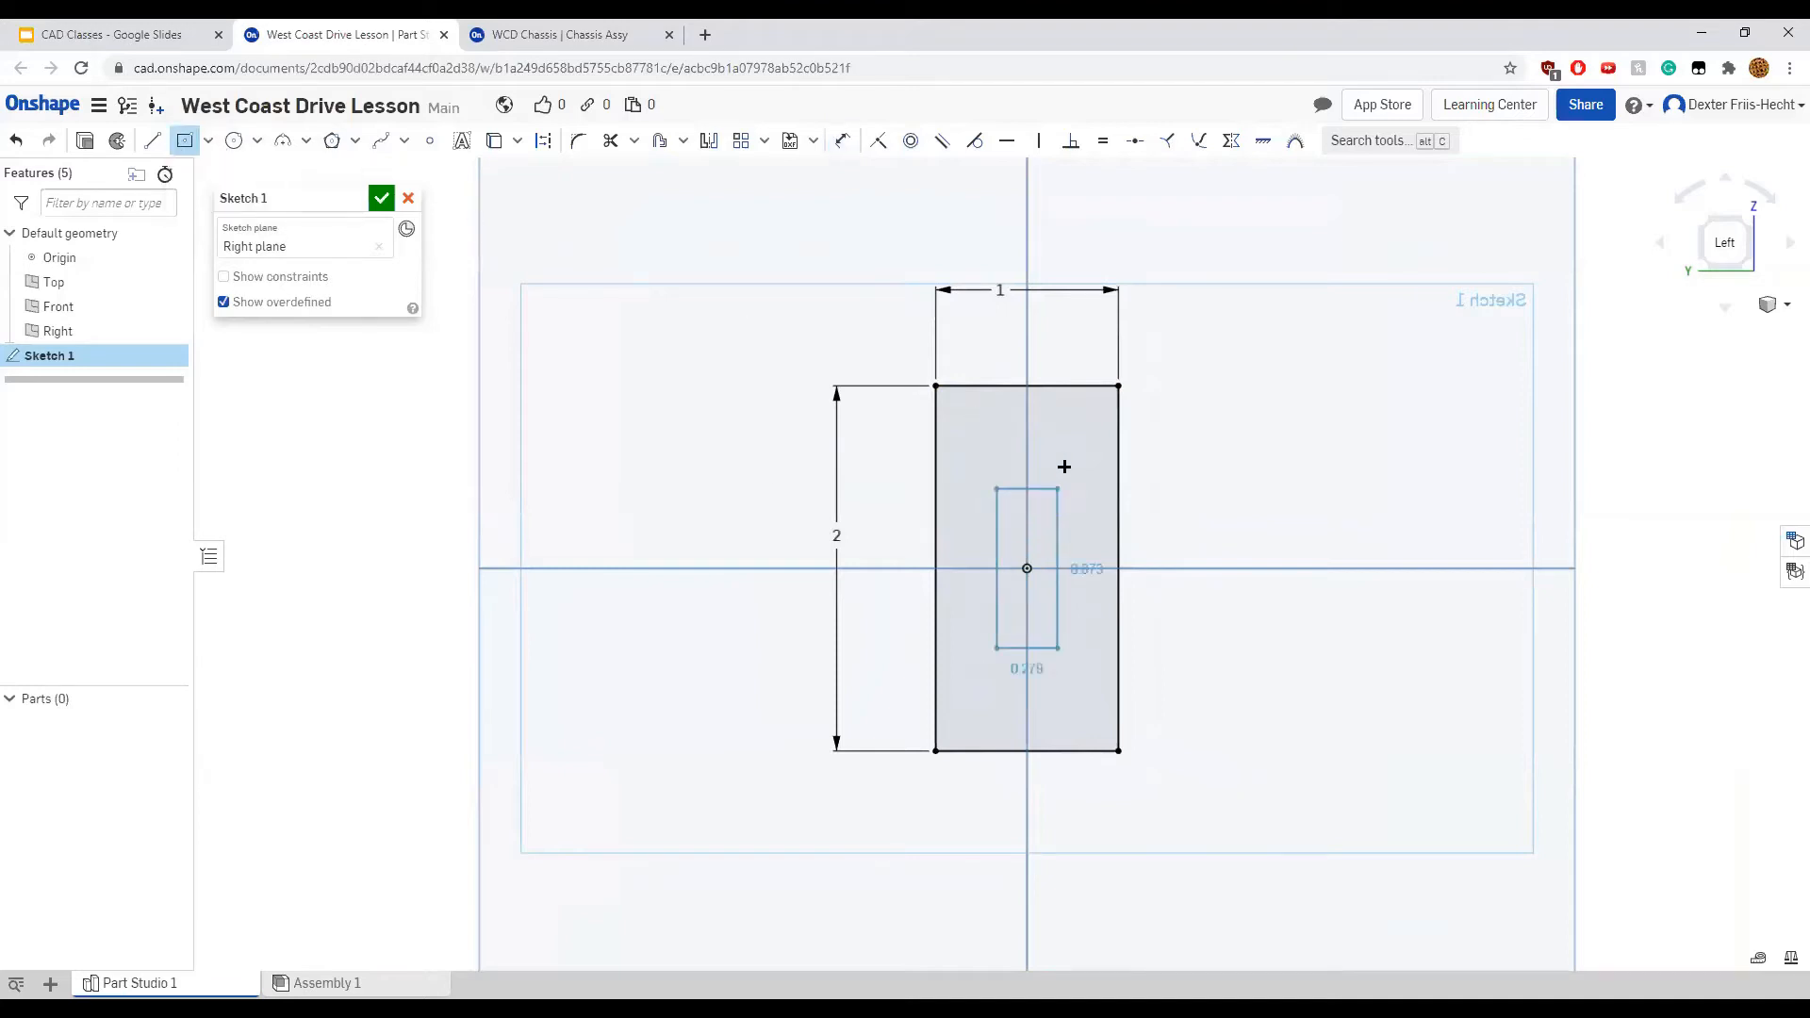
{"action": "left_click", "coordinate": [1078, 435]}
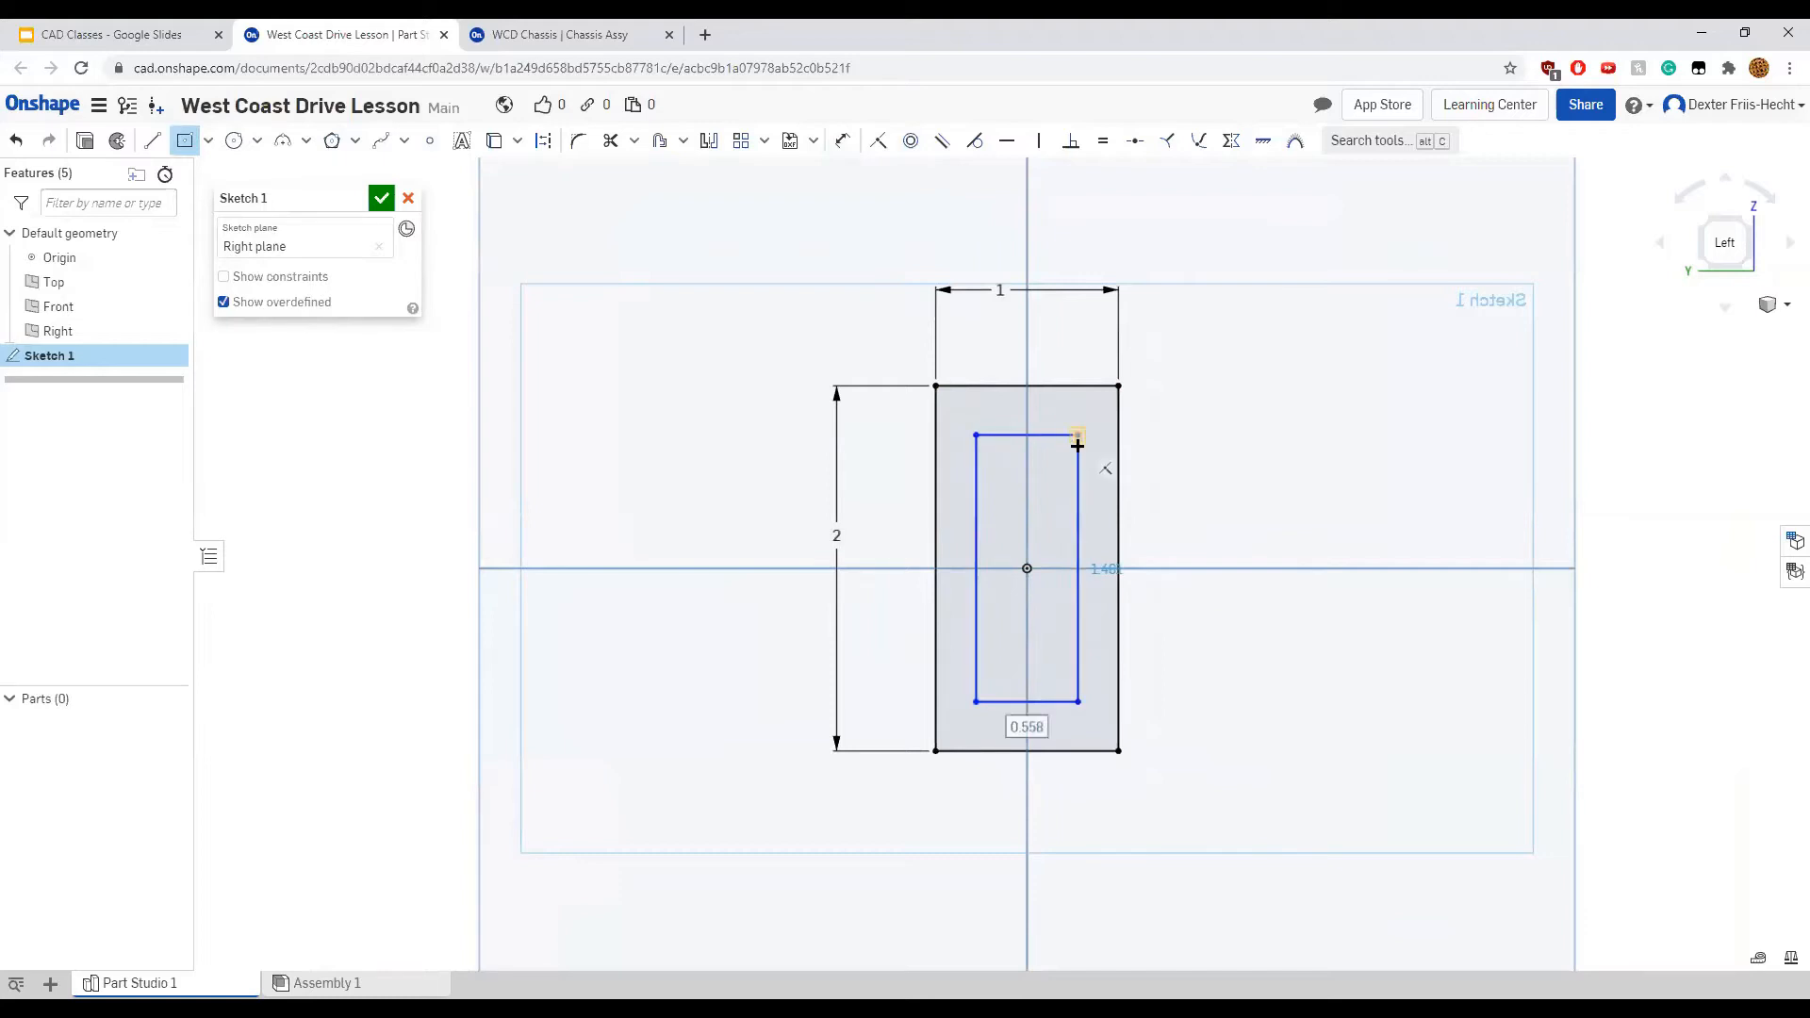
Dimension the inner rectangle to 0.8 in wide and 1.8 in high
{"action": "key", "text": "d"}
{"action": "left_click", "coordinate": [1017, 436]}
{"action": "left_click", "coordinate": [1037, 431]}
{"action": "key", "text": "BackSpace"}
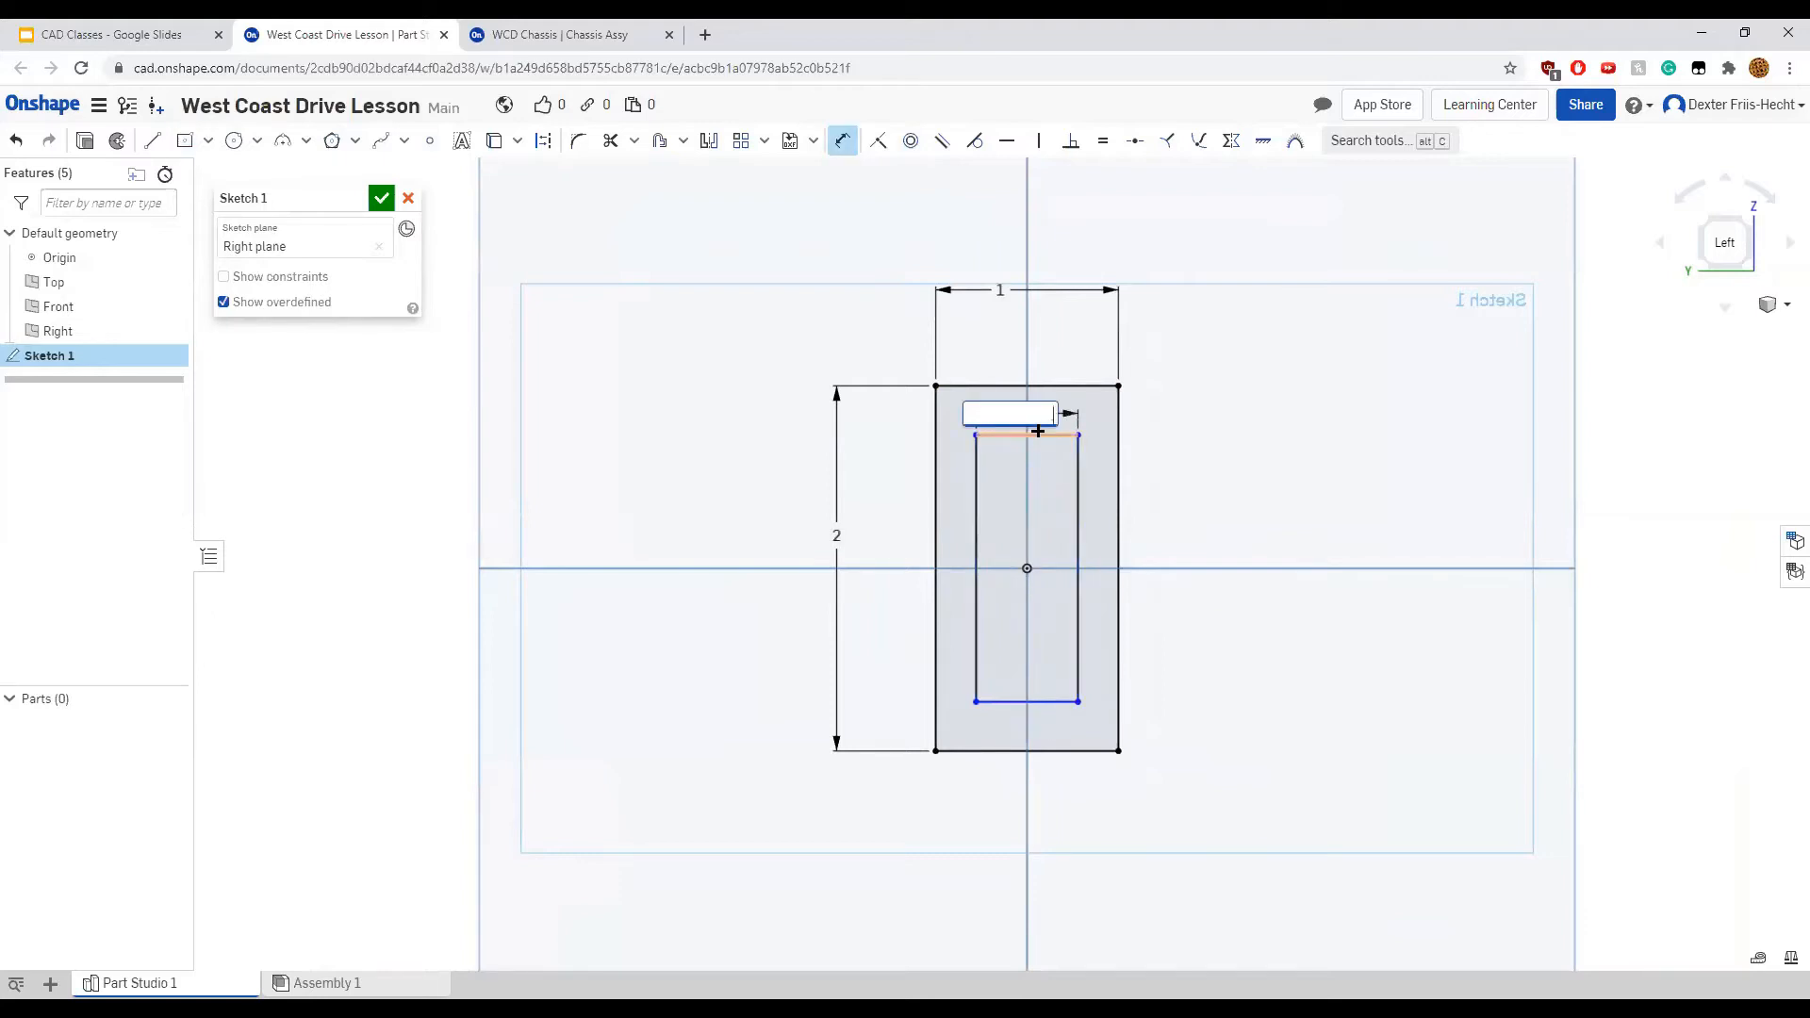
{"action": "type", "text": ".8"}
{"action": "key", "text": "Return"}
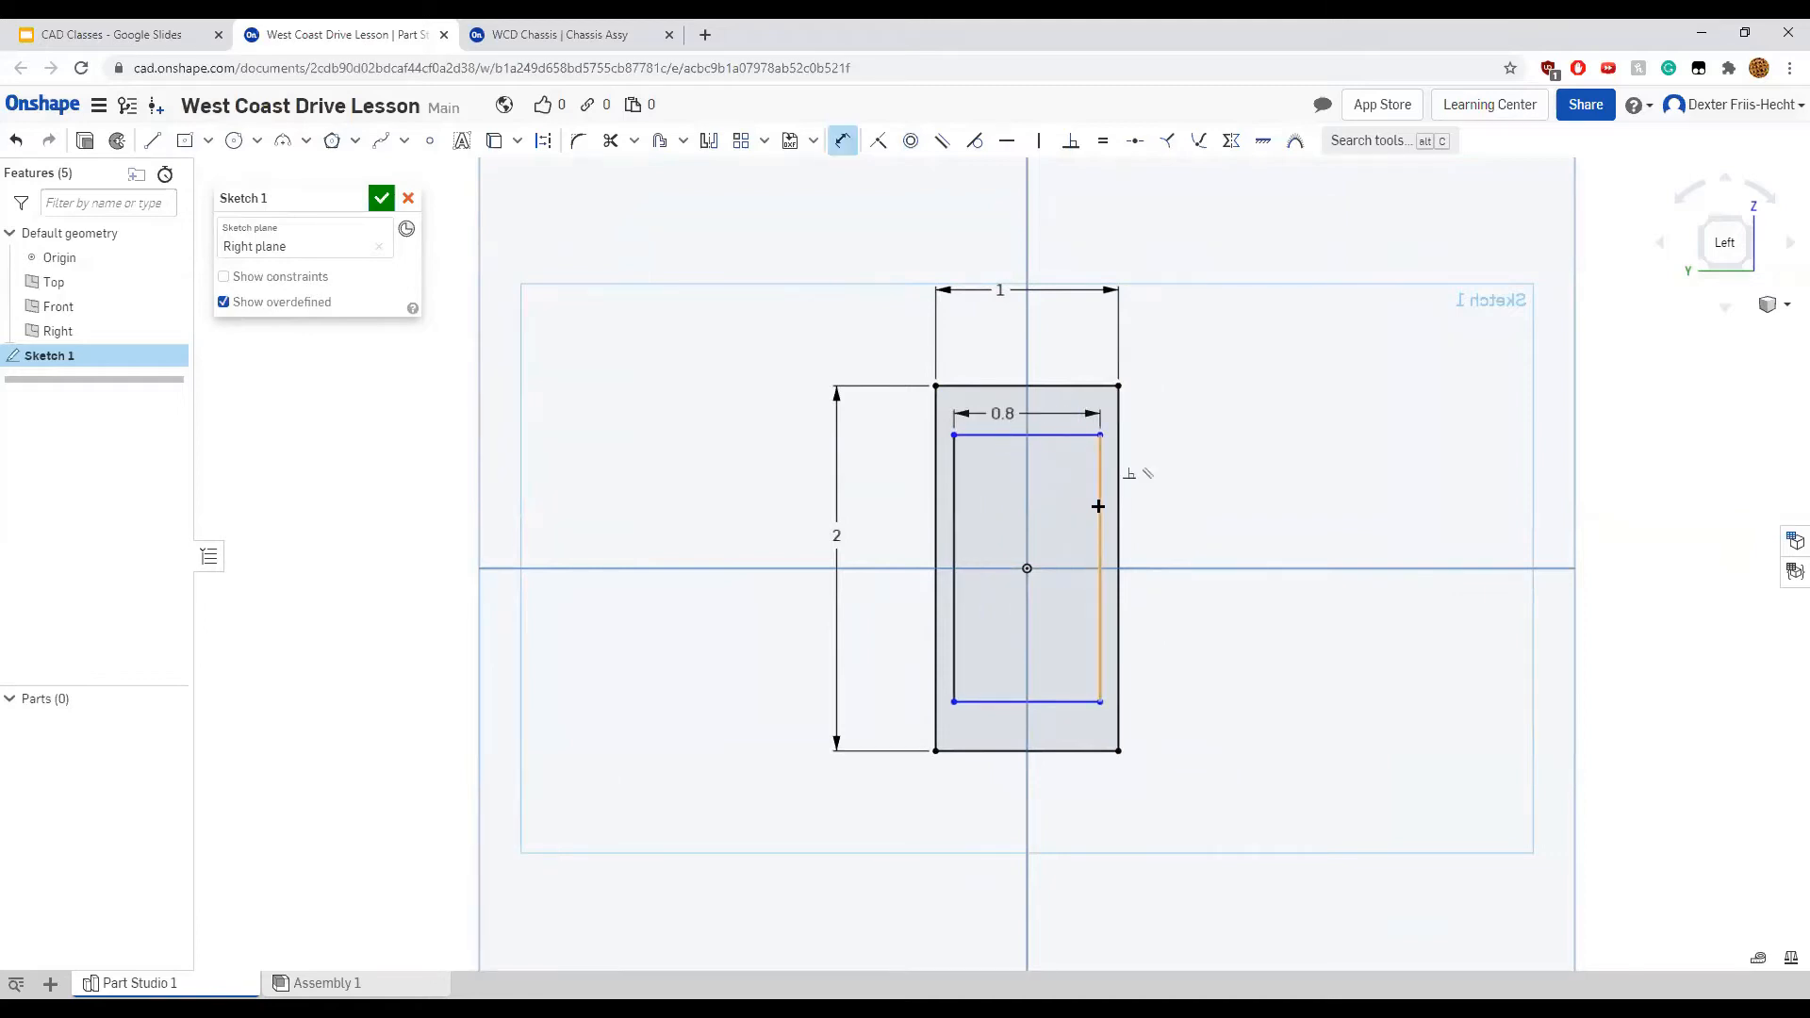
{"action": "left_click", "coordinate": [1098, 513]}
{"action": "left_click", "coordinate": [1155, 528]}
{"action": "type", "text": "1.8"}
{"action": "key", "text": "Return"}
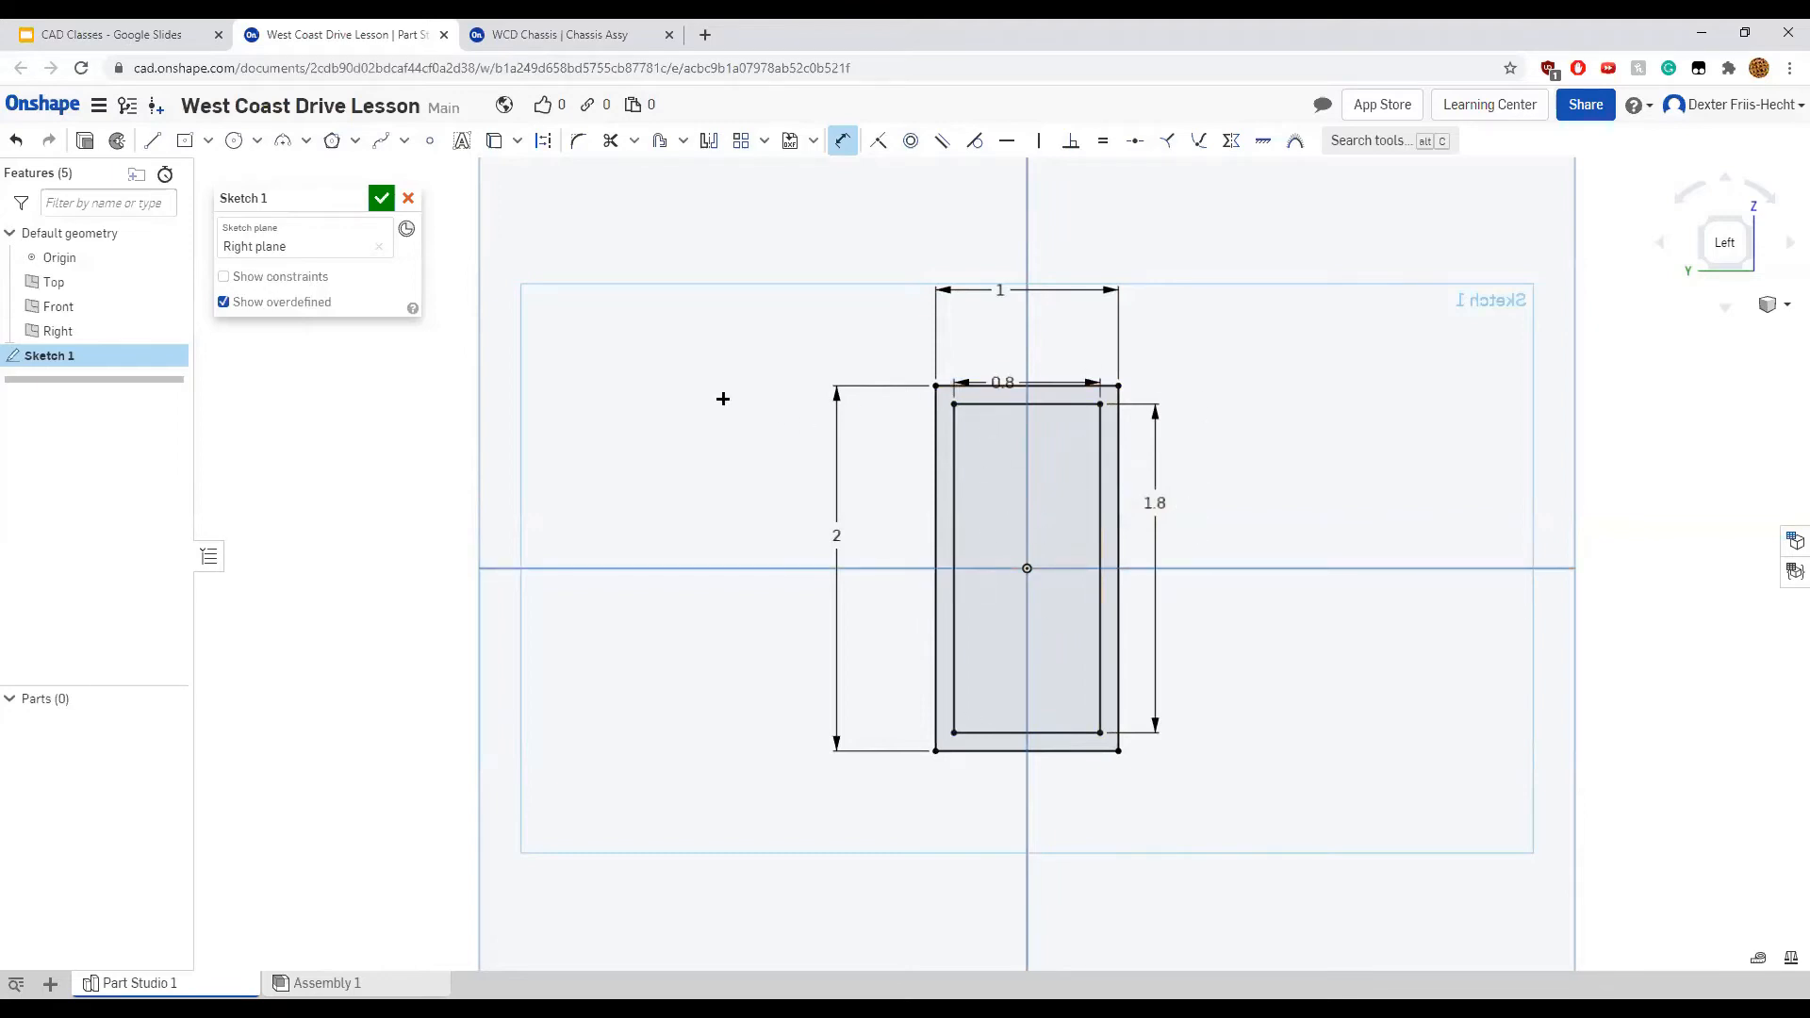
Extrude the hollow rectangular profile as a new solid with a blind depth of 28 in
{"action": "left_click", "coordinate": [85, 141]}
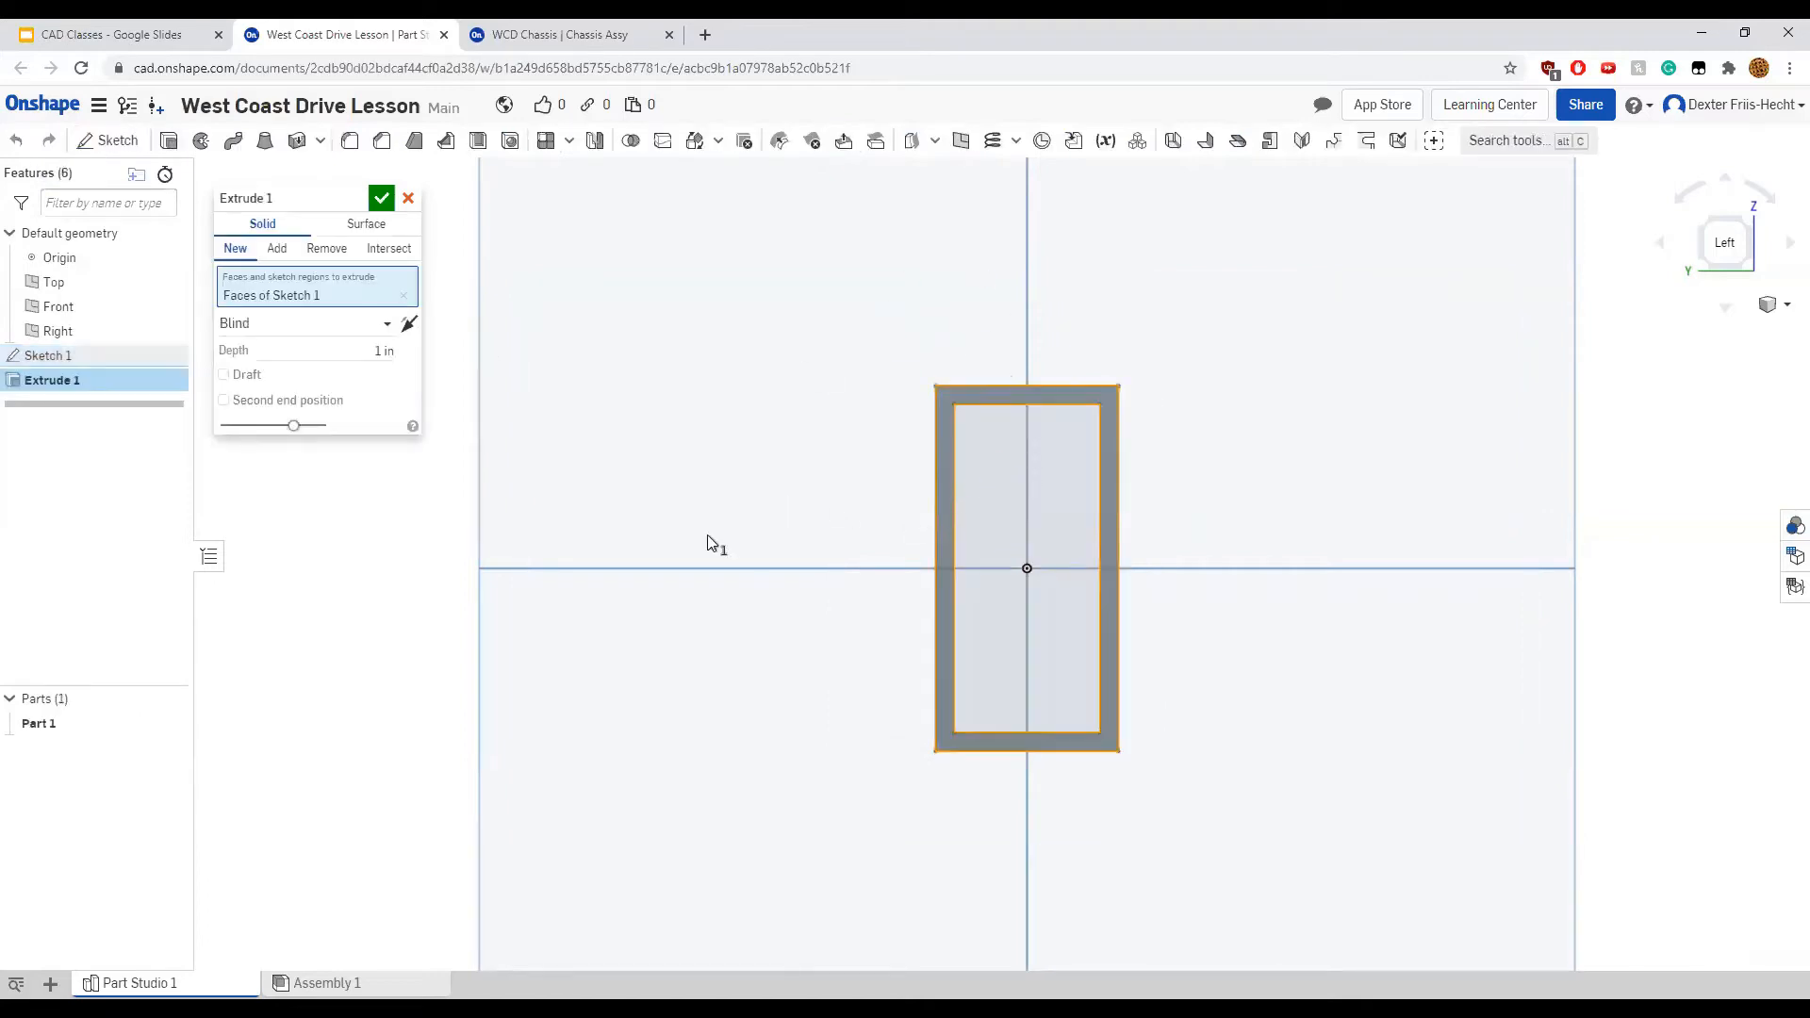
{"action": "right_click_drag", "start_coordinate": [805, 489], "coordinate": [1065, 608]}
{"action": "right_click_drag", "start_coordinate": [698, 489], "coordinate": [689, 540]}
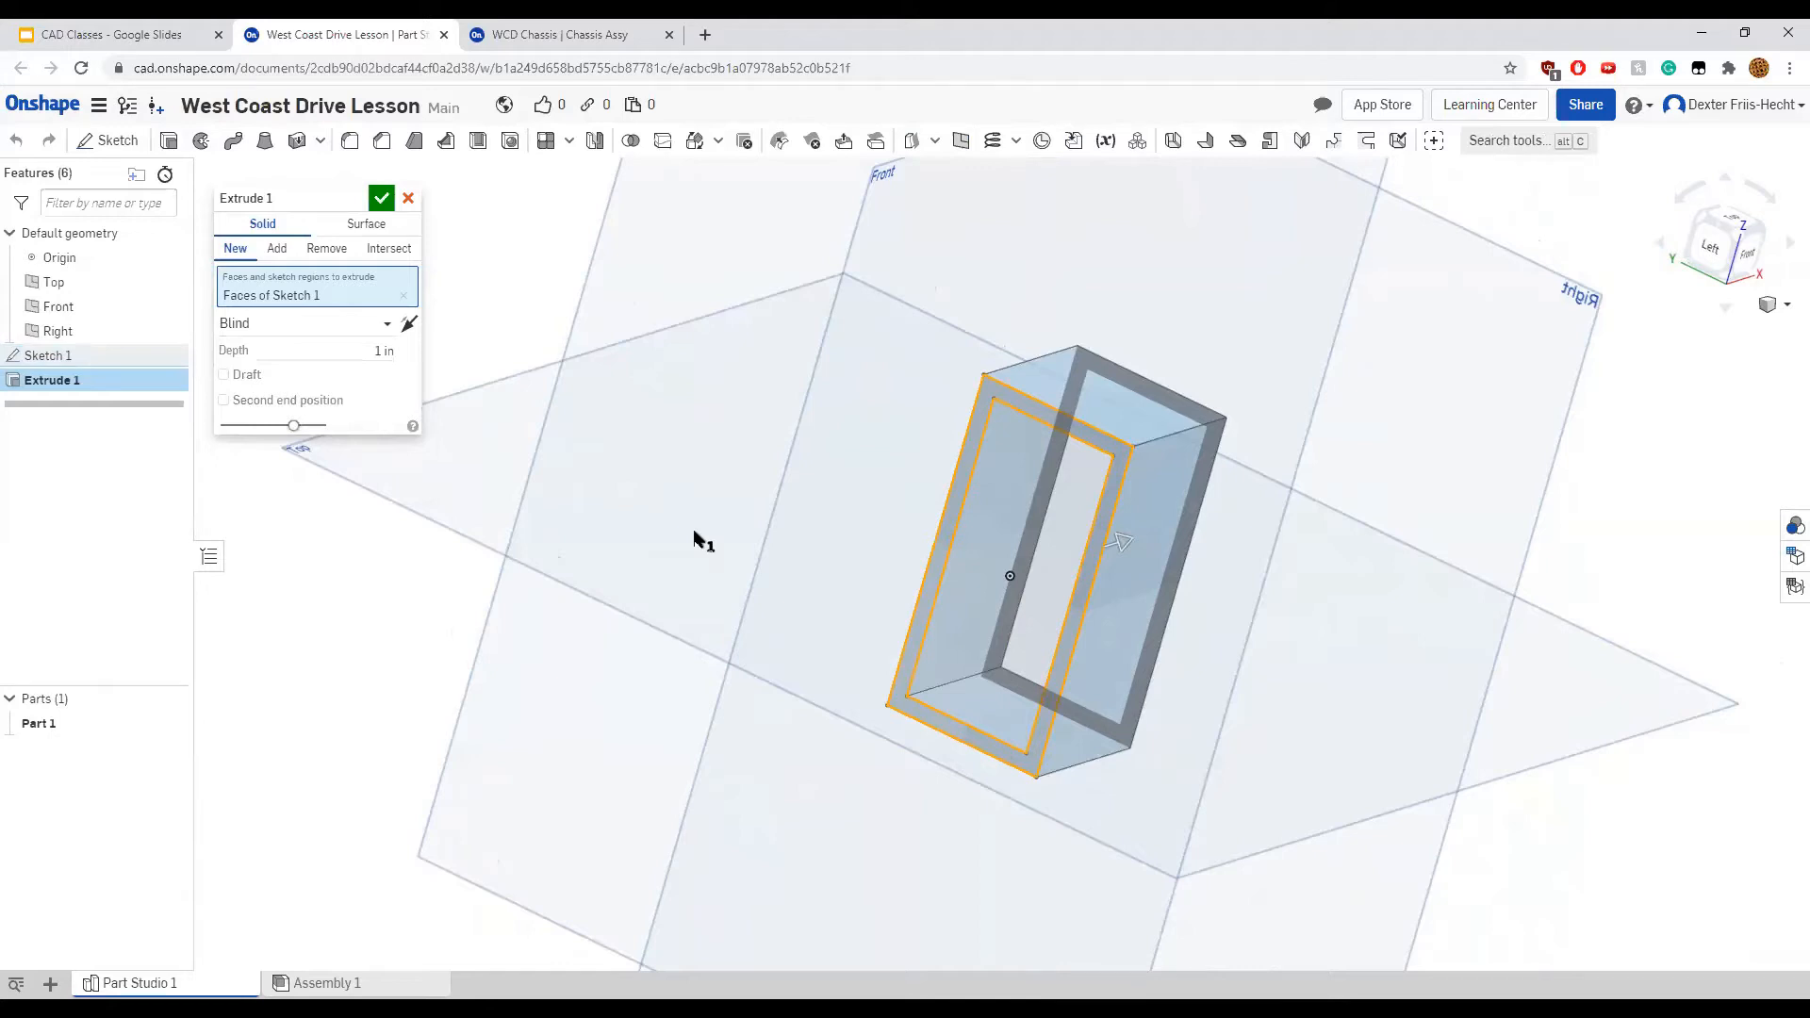
{"action": "left_click", "coordinate": [381, 350]}
{"action": "type", "text": "28"}
{"action": "key", "text": "Return"}
{"action": "scroll", "coordinate": [741, 431], "scroll_direction": "down", "scroll_amount": 4}
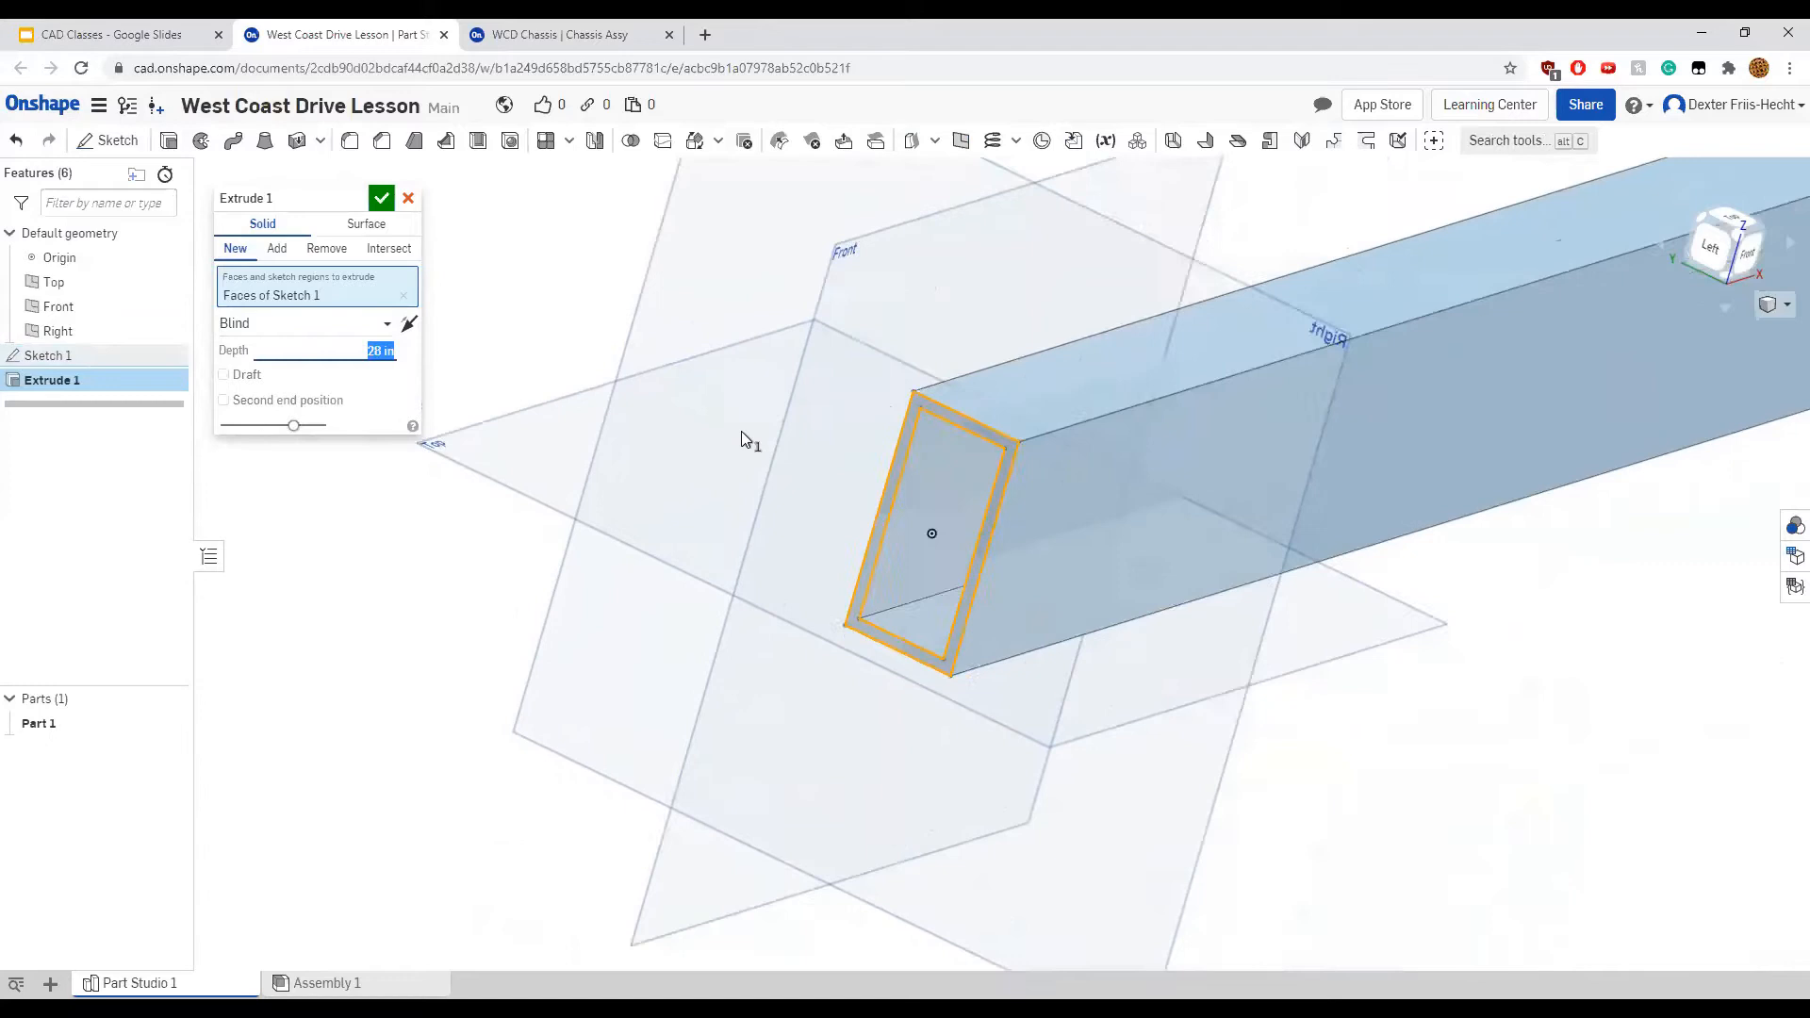
{"action": "middle_click_drag", "start_coordinate": [1345, 521], "coordinate": [1083, 597]}
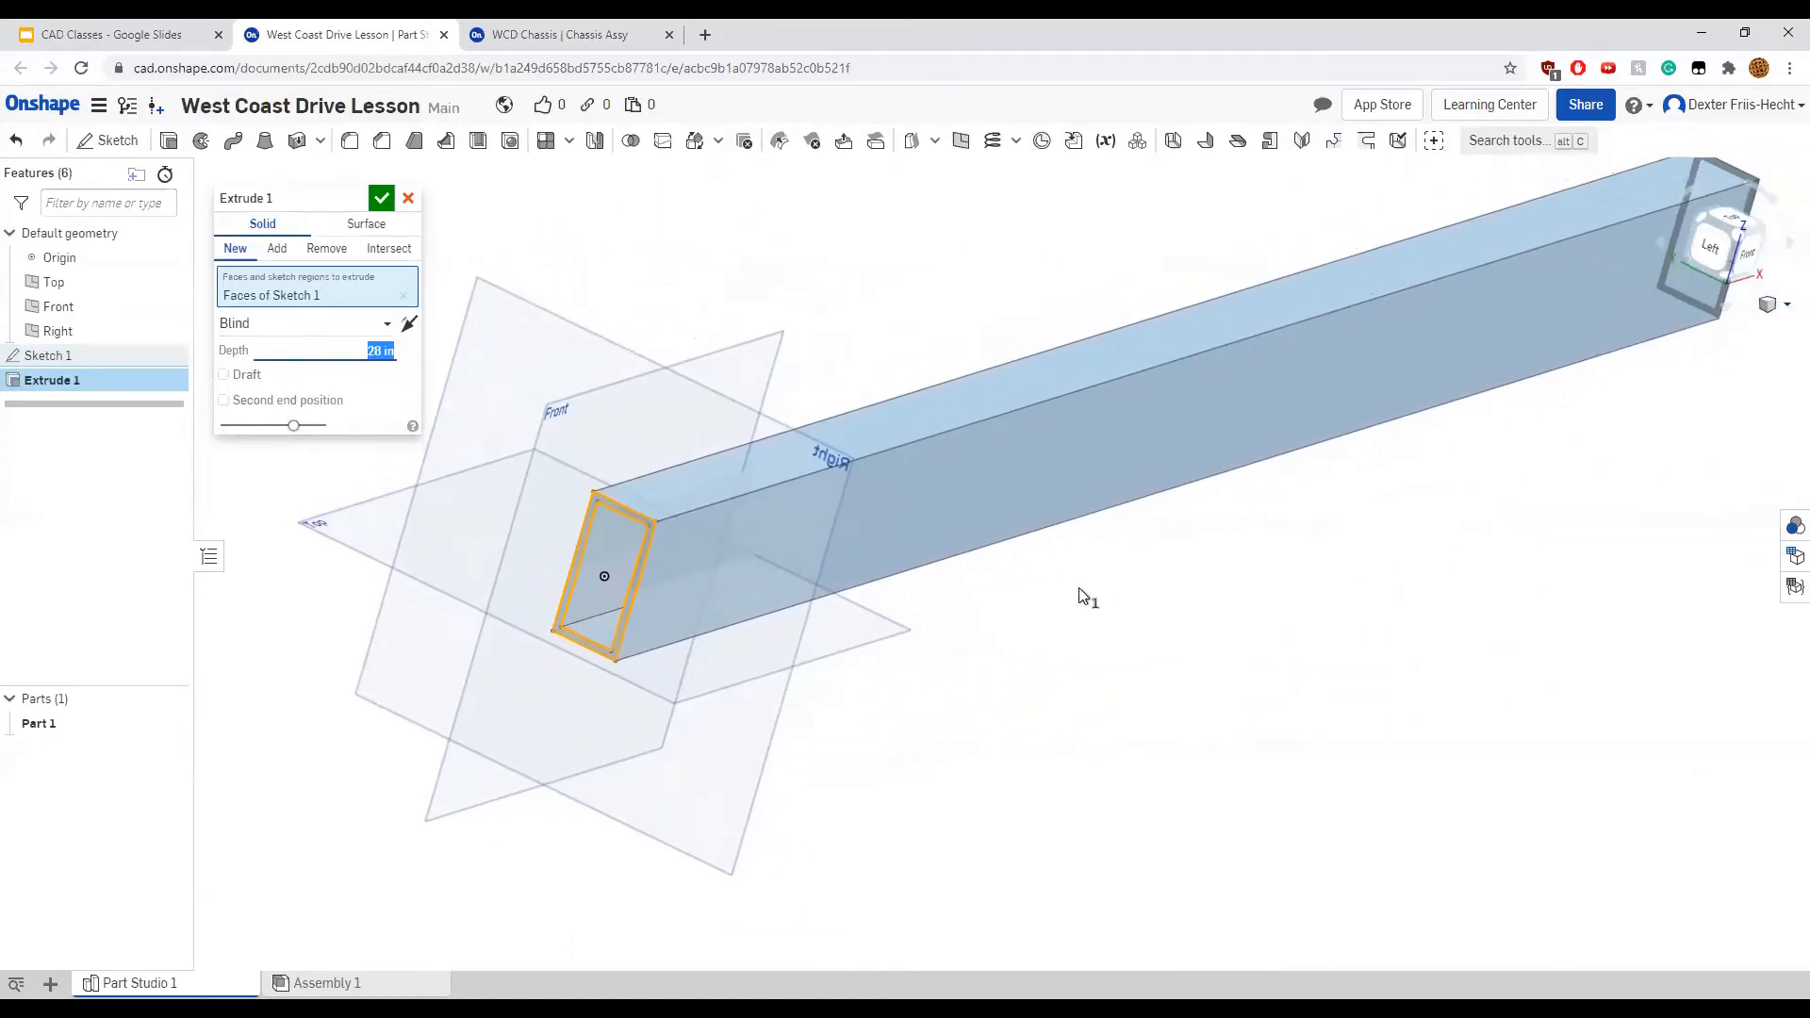
{"action": "left_click", "coordinate": [382, 205]}
Start a new sketch on the long front side face of the extruded tube
{"action": "right_click_drag", "start_coordinate": [1189, 577], "coordinate": [1225, 650]}
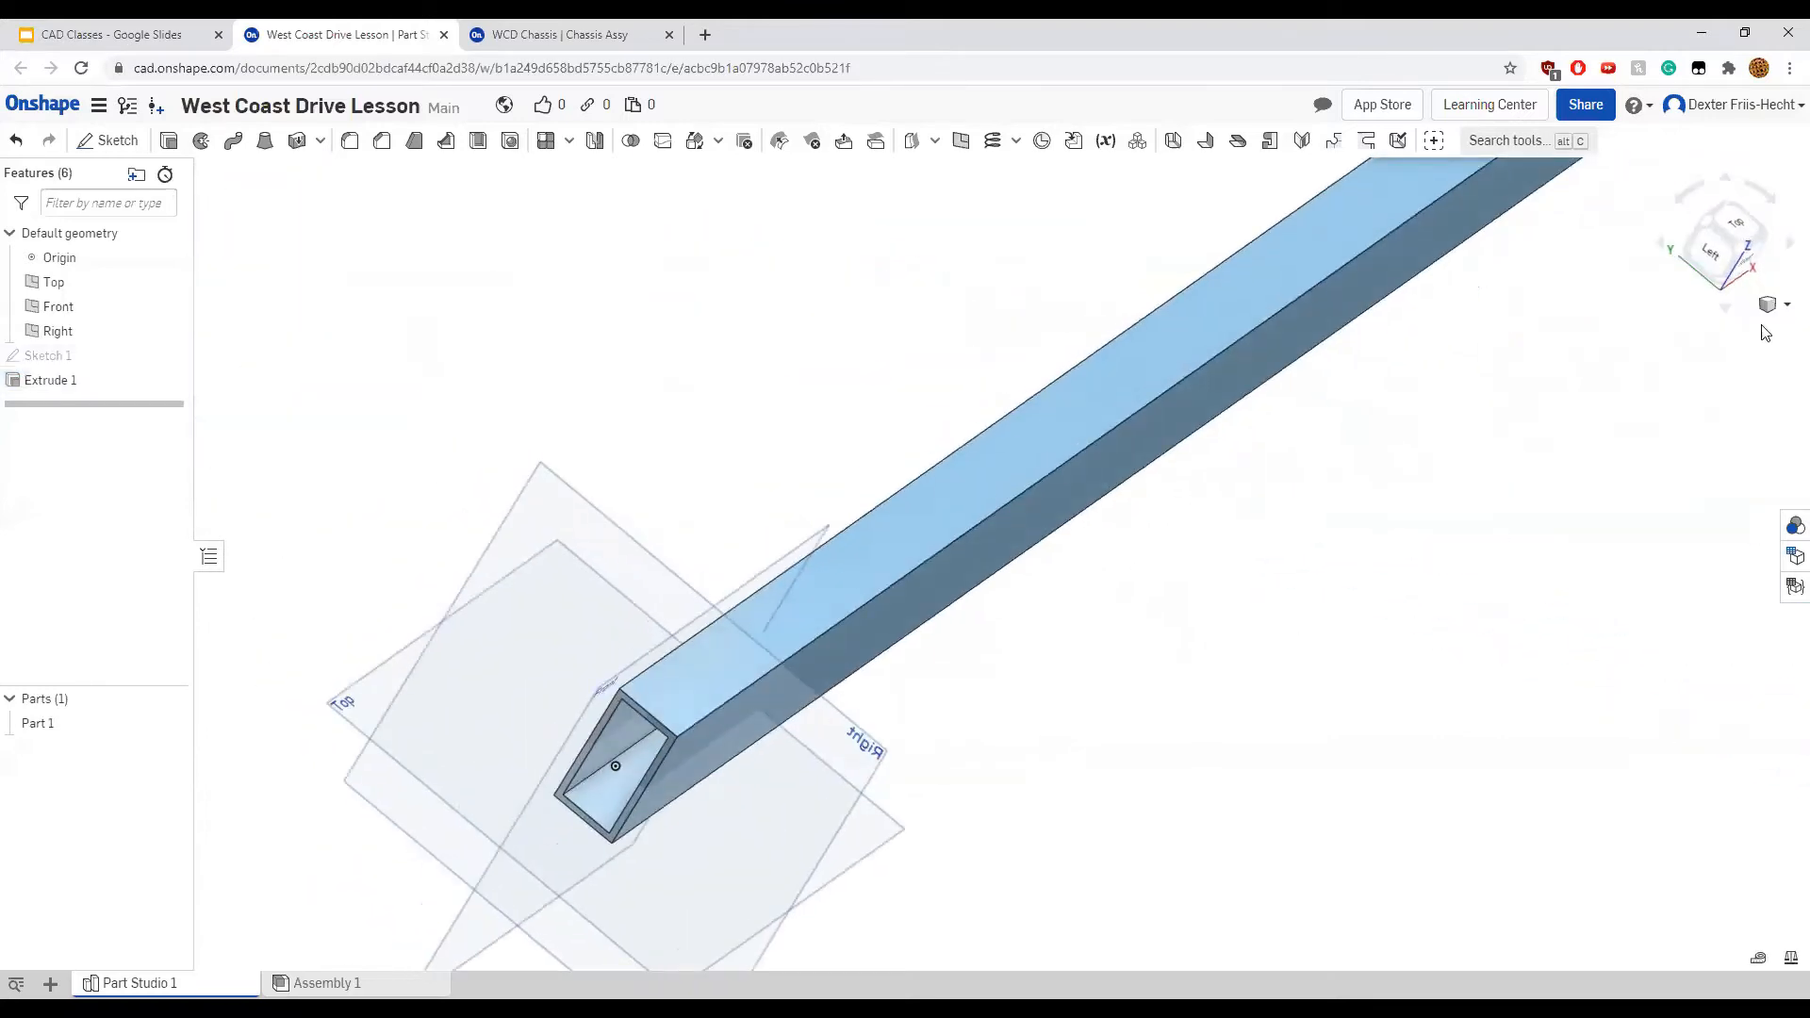
{"action": "left_click", "coordinate": [1741, 251]}
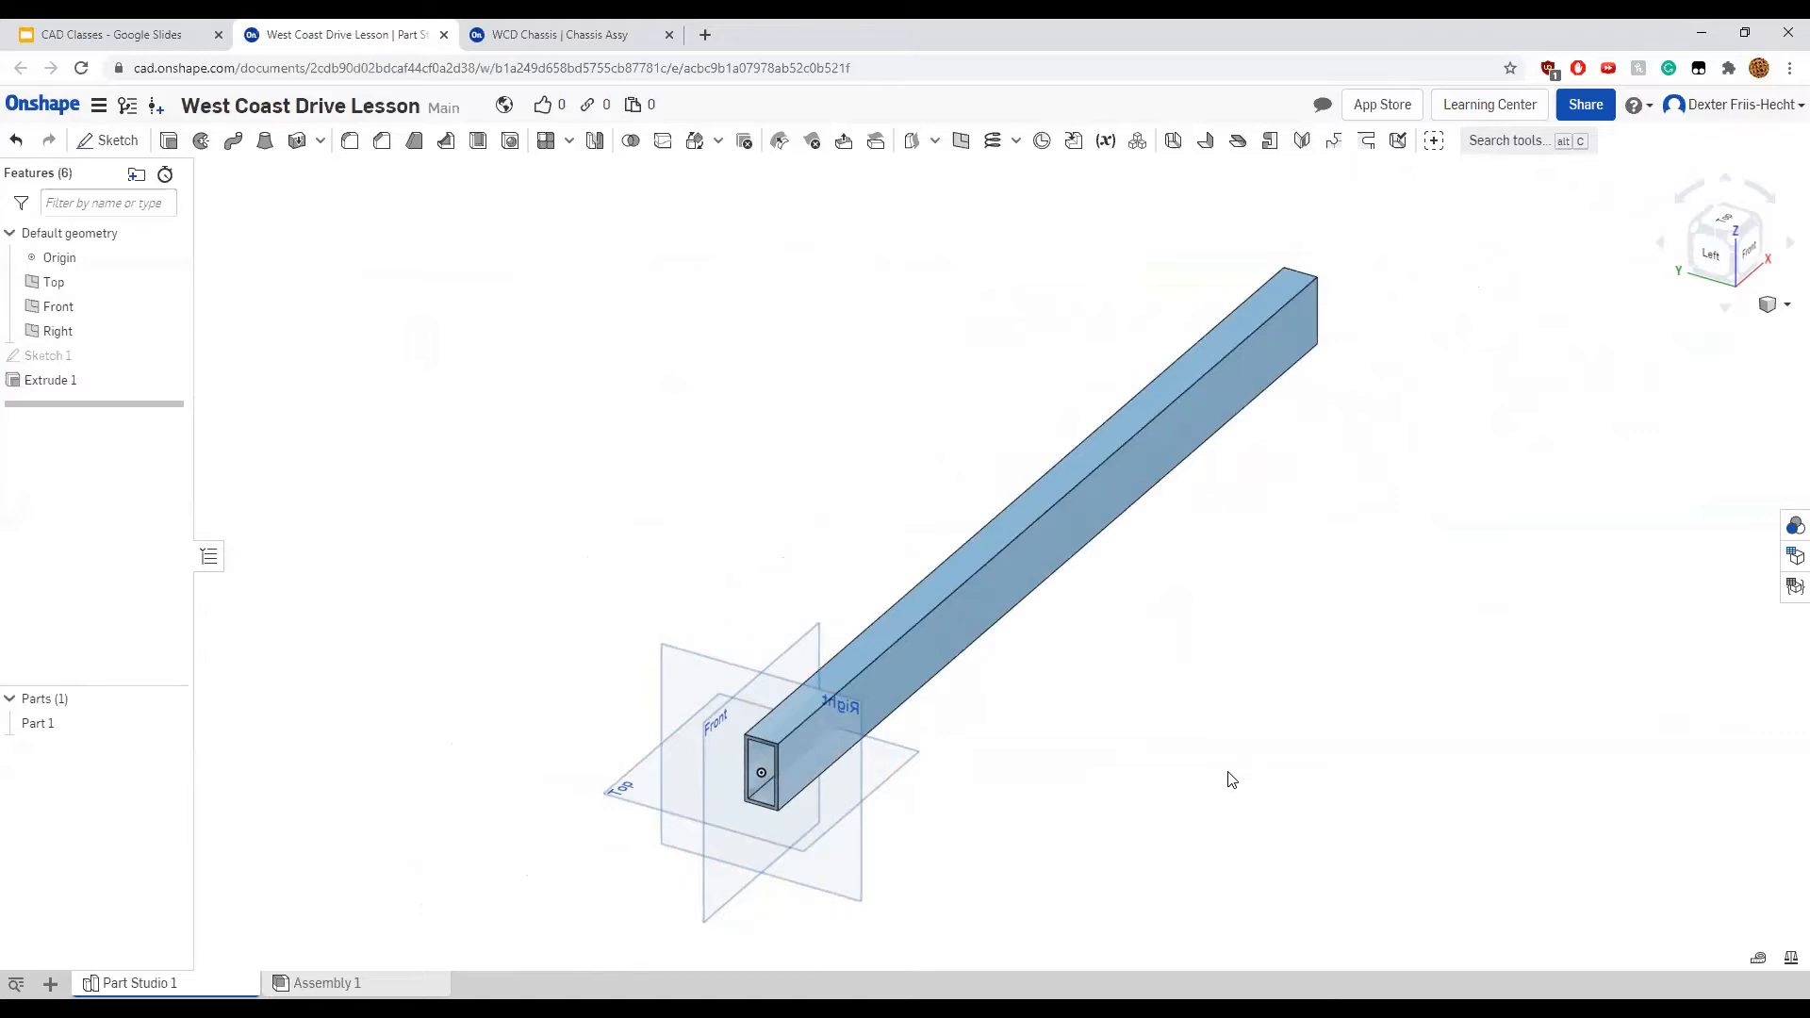
{"action": "left_click", "coordinate": [1751, 255]}
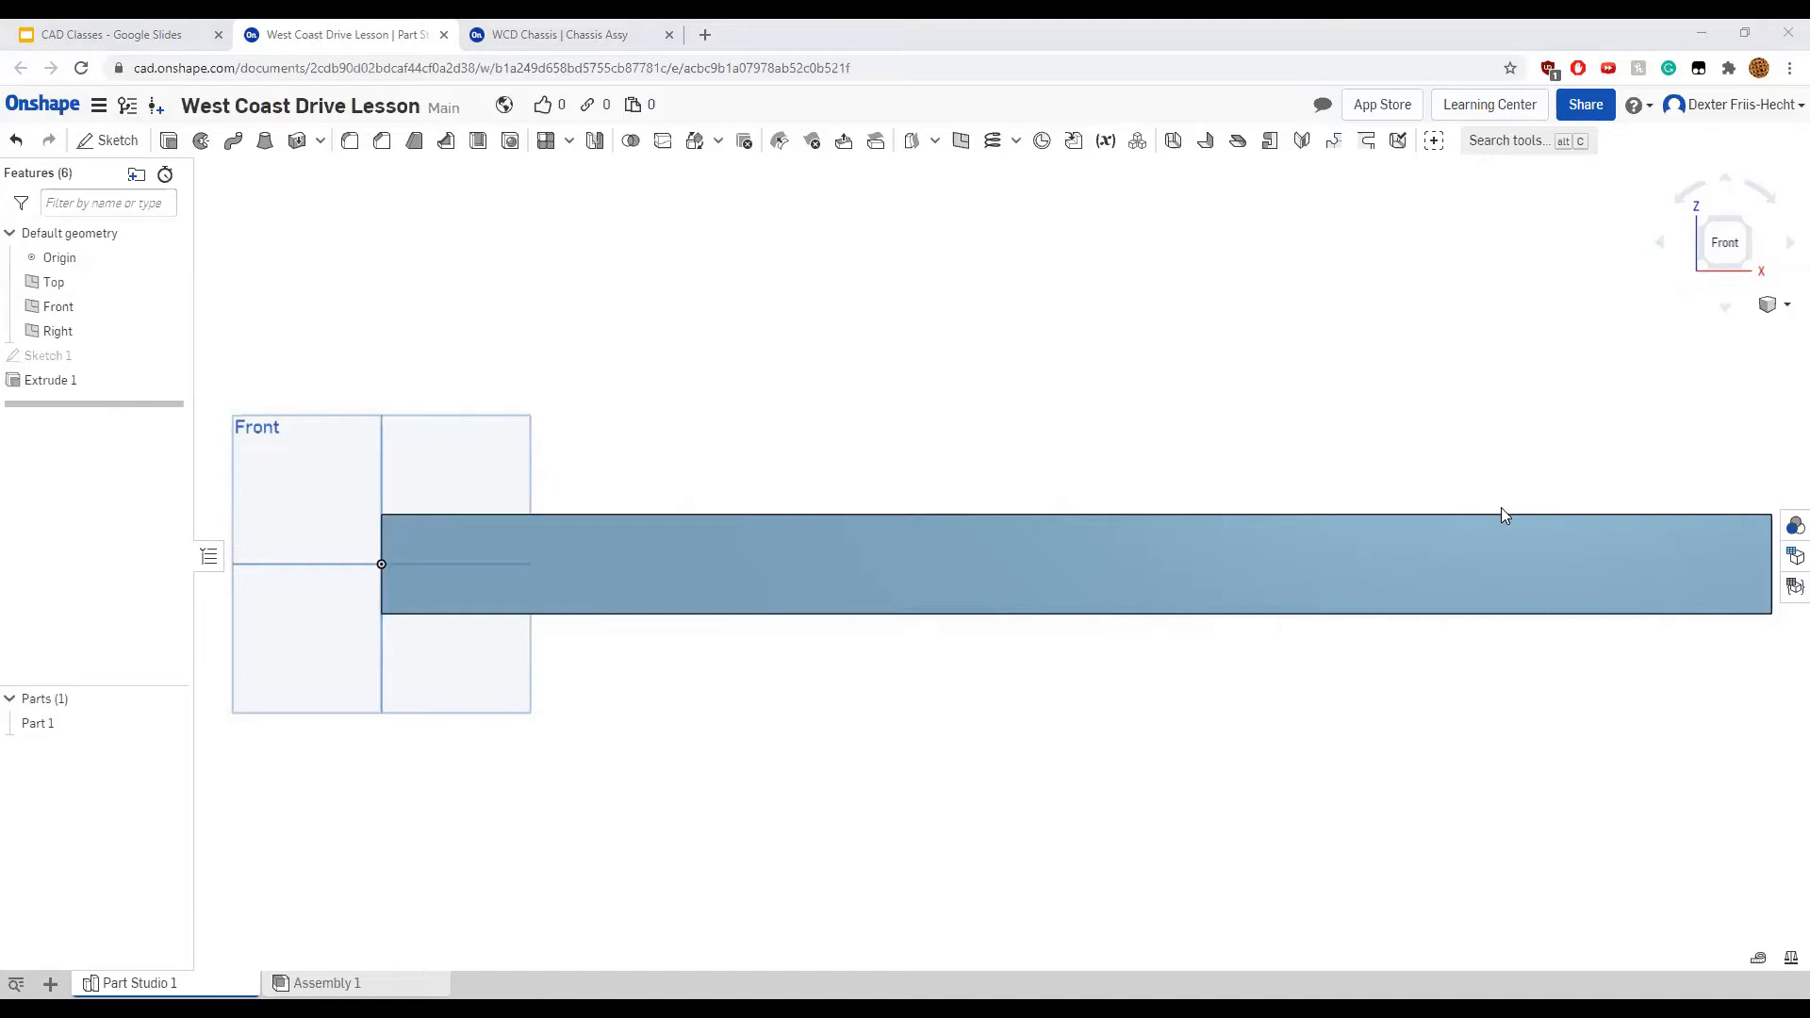
{"action": "left_click", "coordinate": [110, 138]}
{"action": "left_click", "coordinate": [820, 570]}
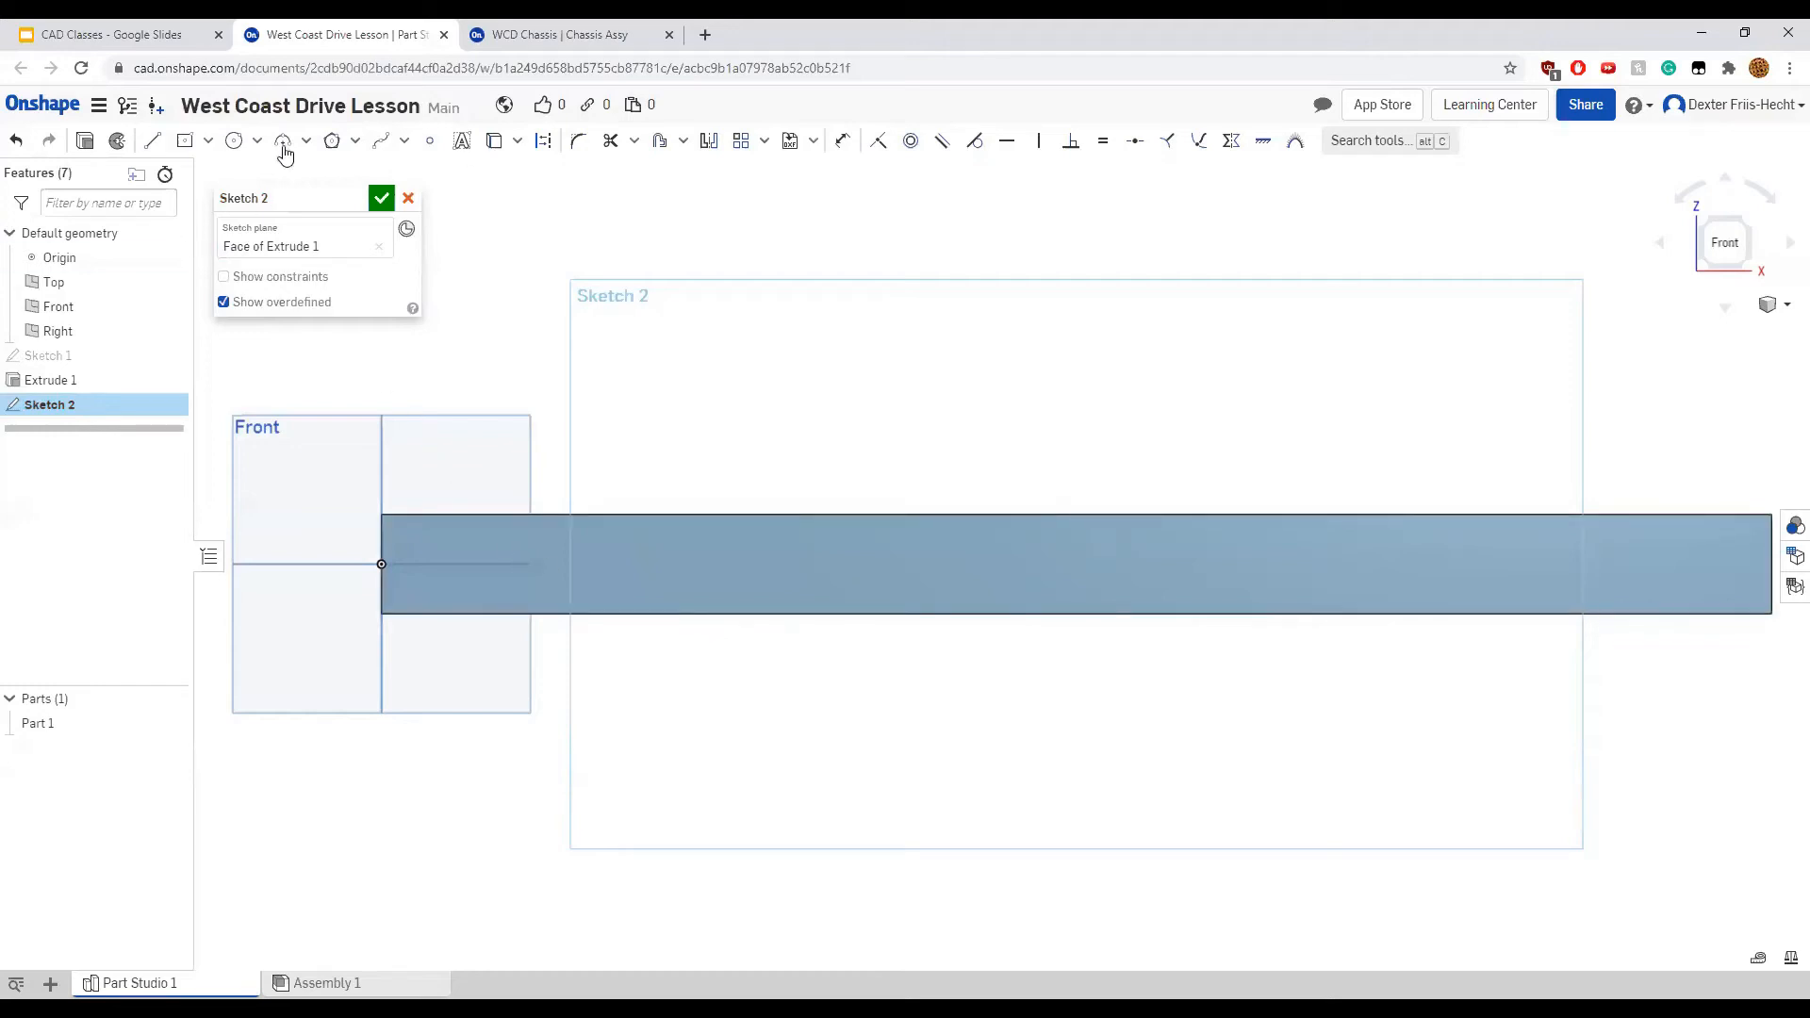
Sketch a center point rectangle about 1.6 in wide and 1.29 in high on the tube's centerline, near the origin end
{"action": "left_click", "coordinate": [206, 143]}
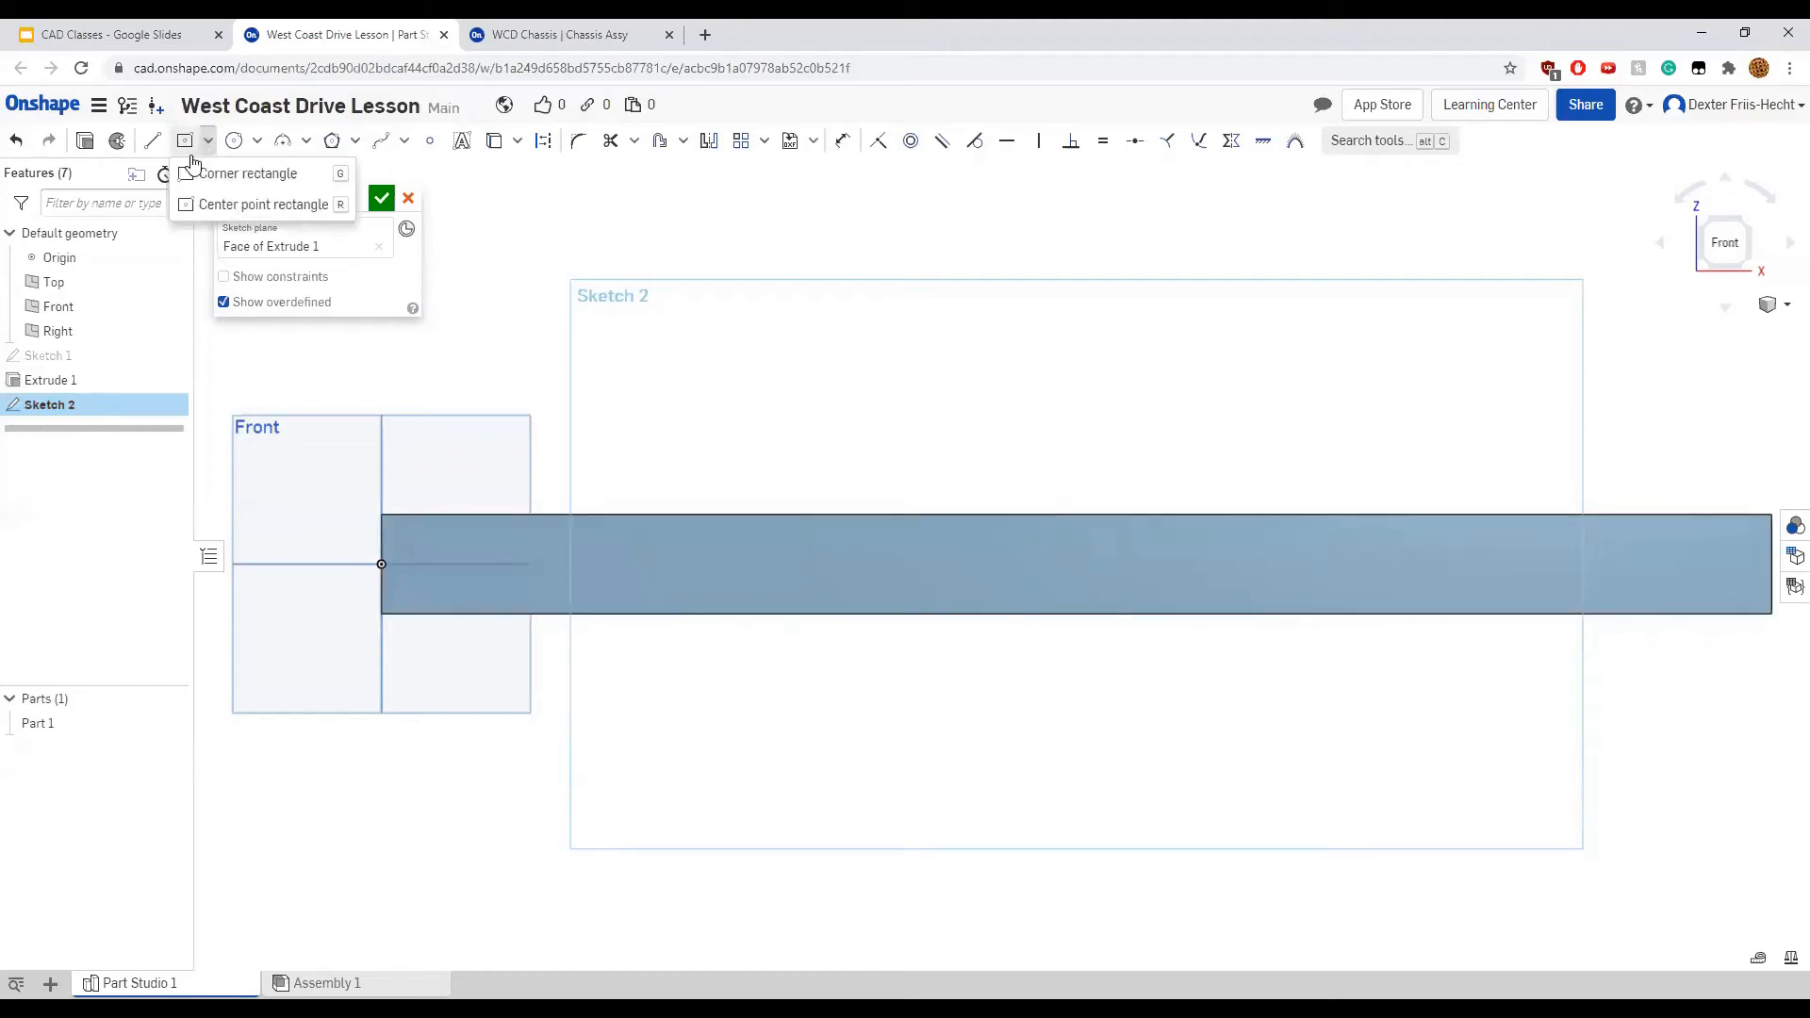
{"action": "left_click", "coordinate": [221, 204]}
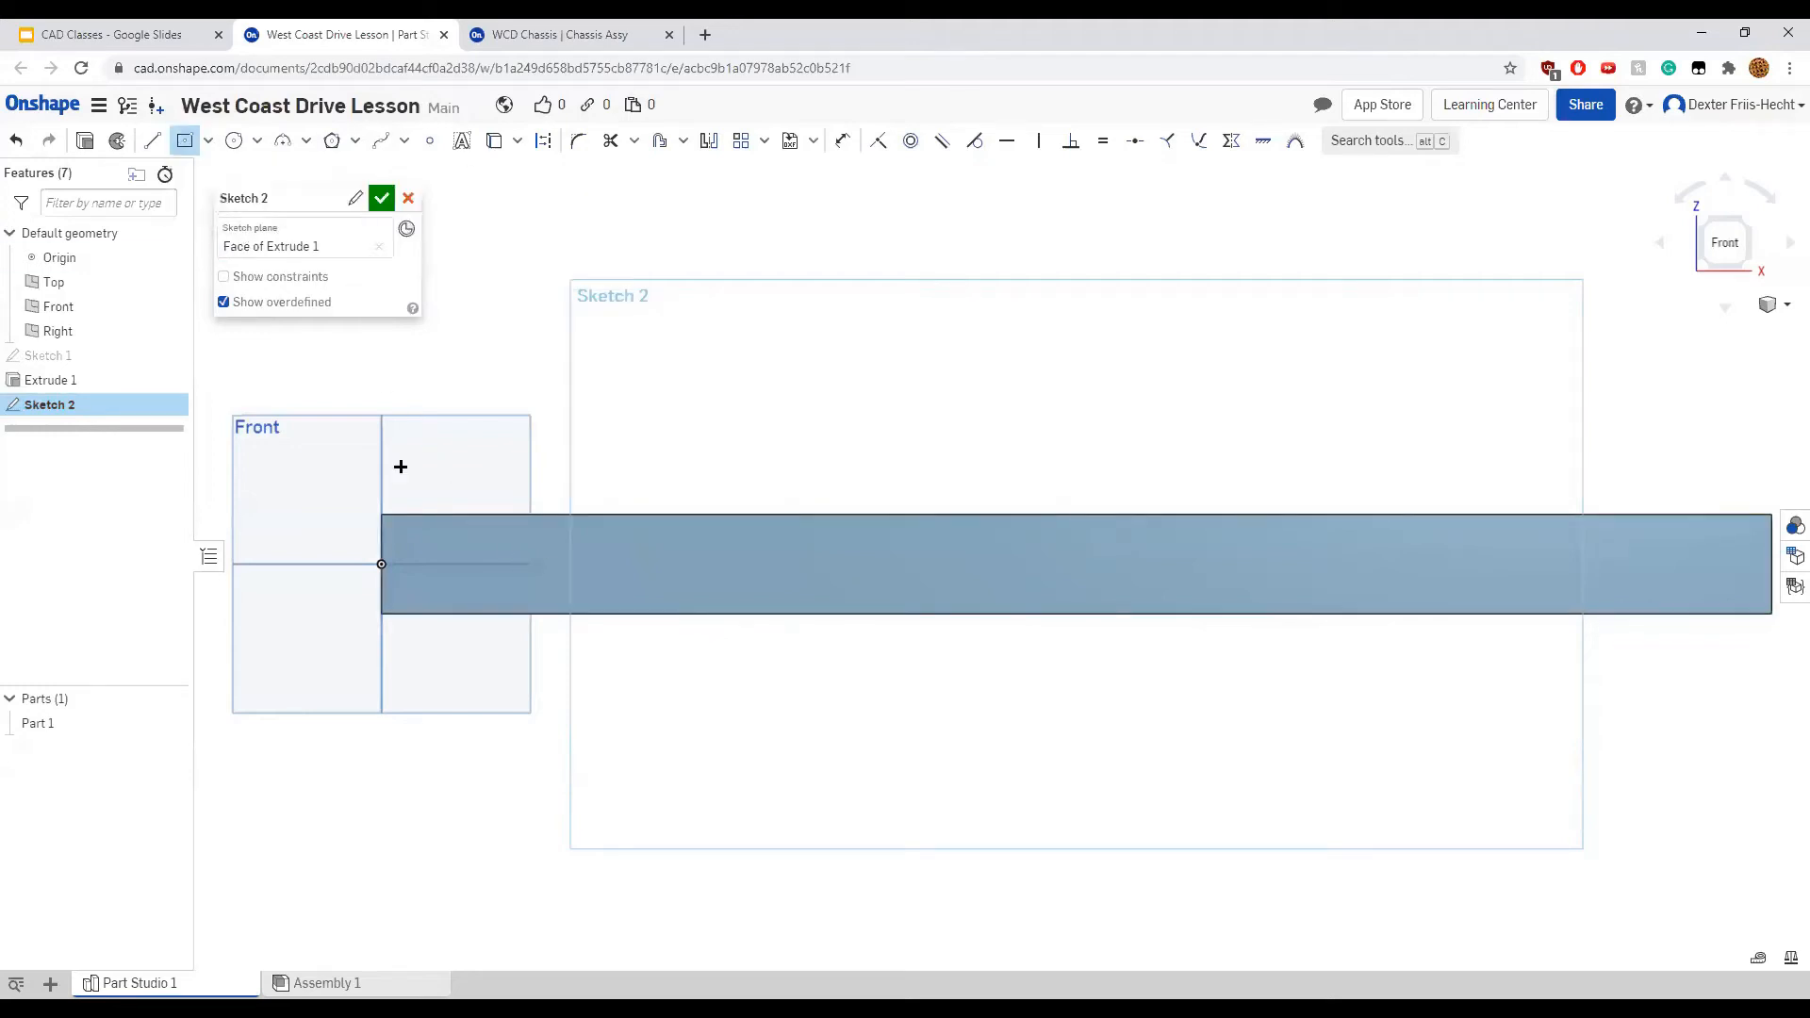
{"action": "left_click", "coordinate": [468, 565]}
{"action": "left_click", "coordinate": [509, 596]}
{"action": "scroll", "coordinate": [408, 556], "scroll_direction": "up", "scroll_amount": 4}
{"action": "middle_click_drag", "start_coordinate": [565, 400], "coordinate": [810, 390]}
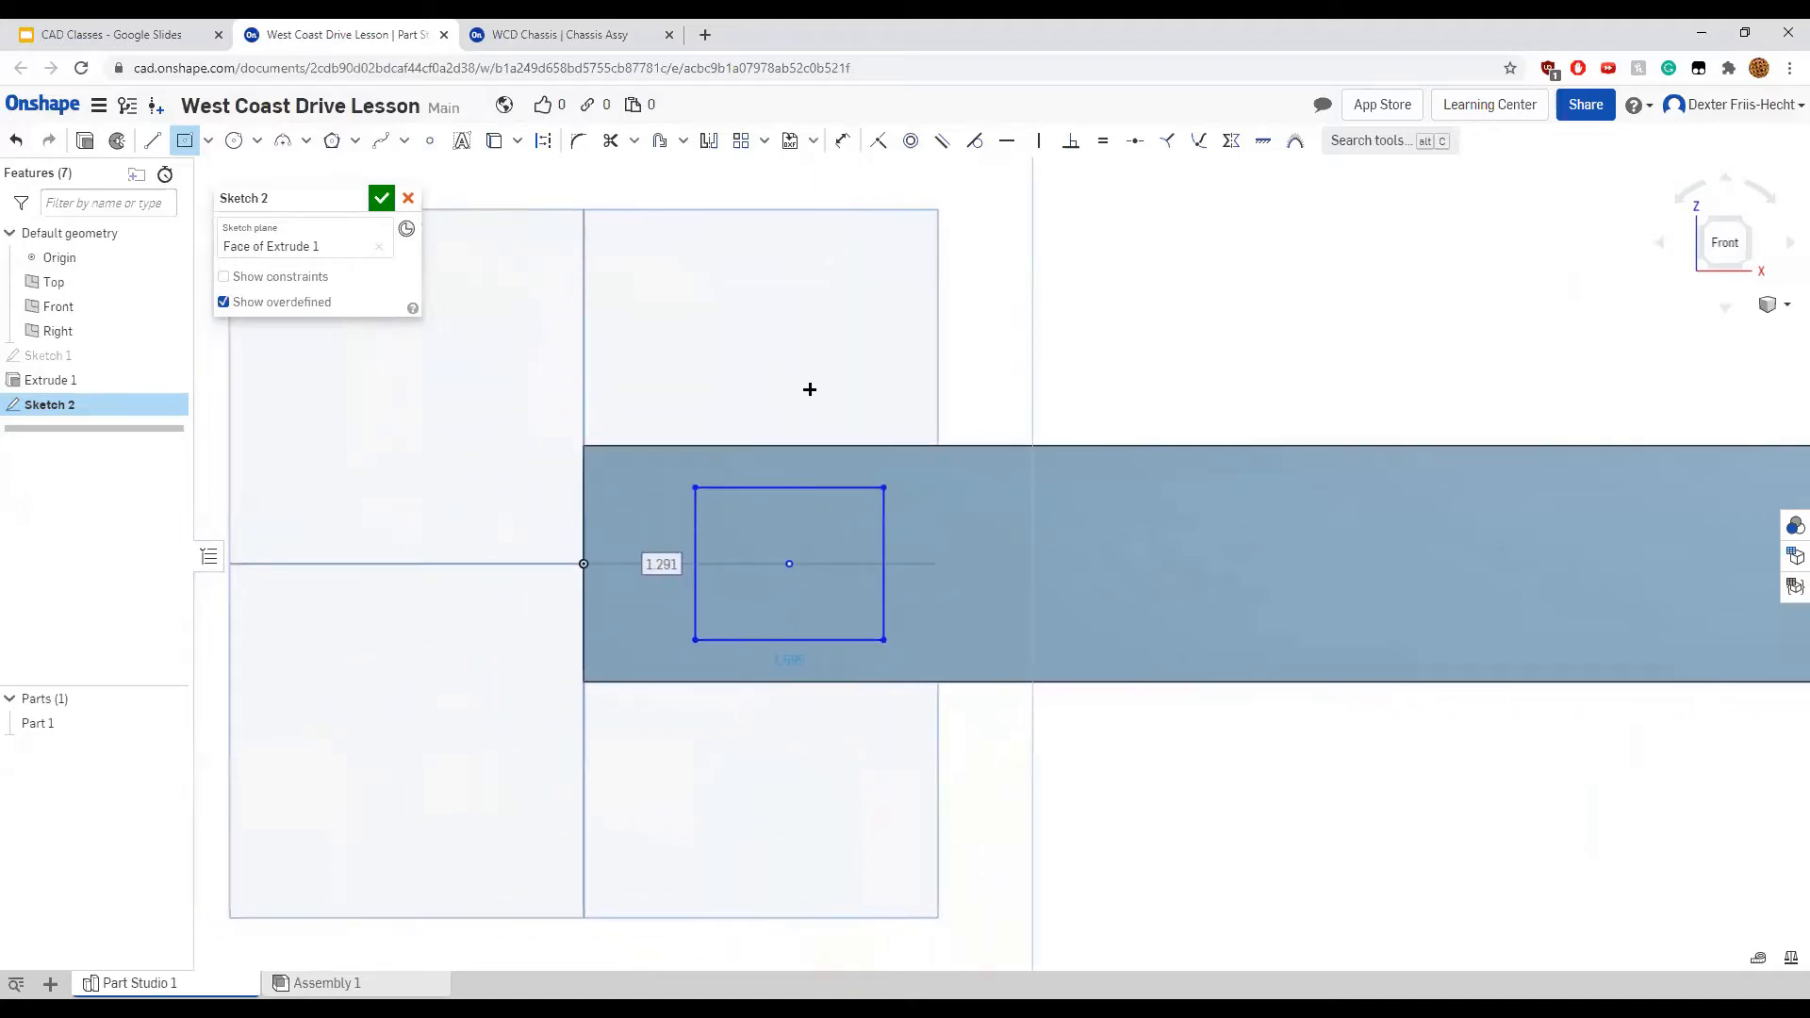
Dimension the rectangle to 2.42 in wide and 1.375 in high
{"action": "key", "text": "u"}
{"action": "left_click", "coordinate": [800, 486]}
{"action": "left_click", "coordinate": [800, 471]}
{"action": "type", "text": "2.42"}
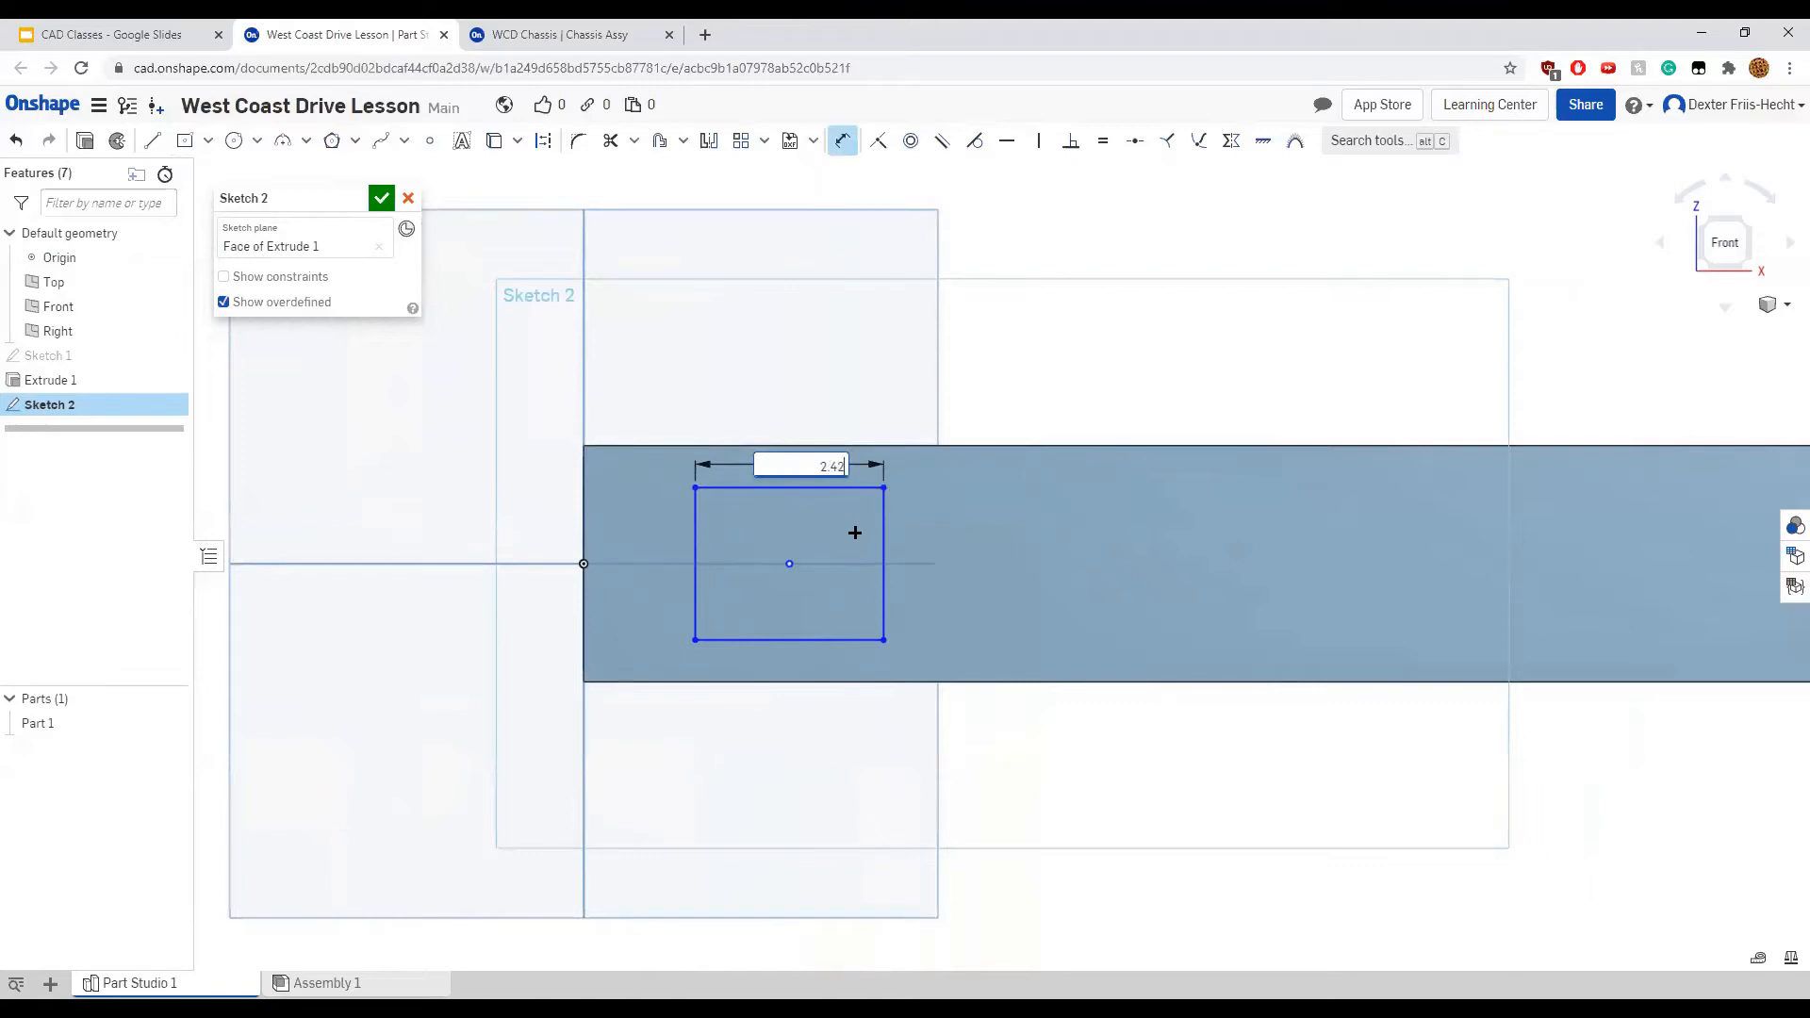
{"action": "key", "text": "Return"}
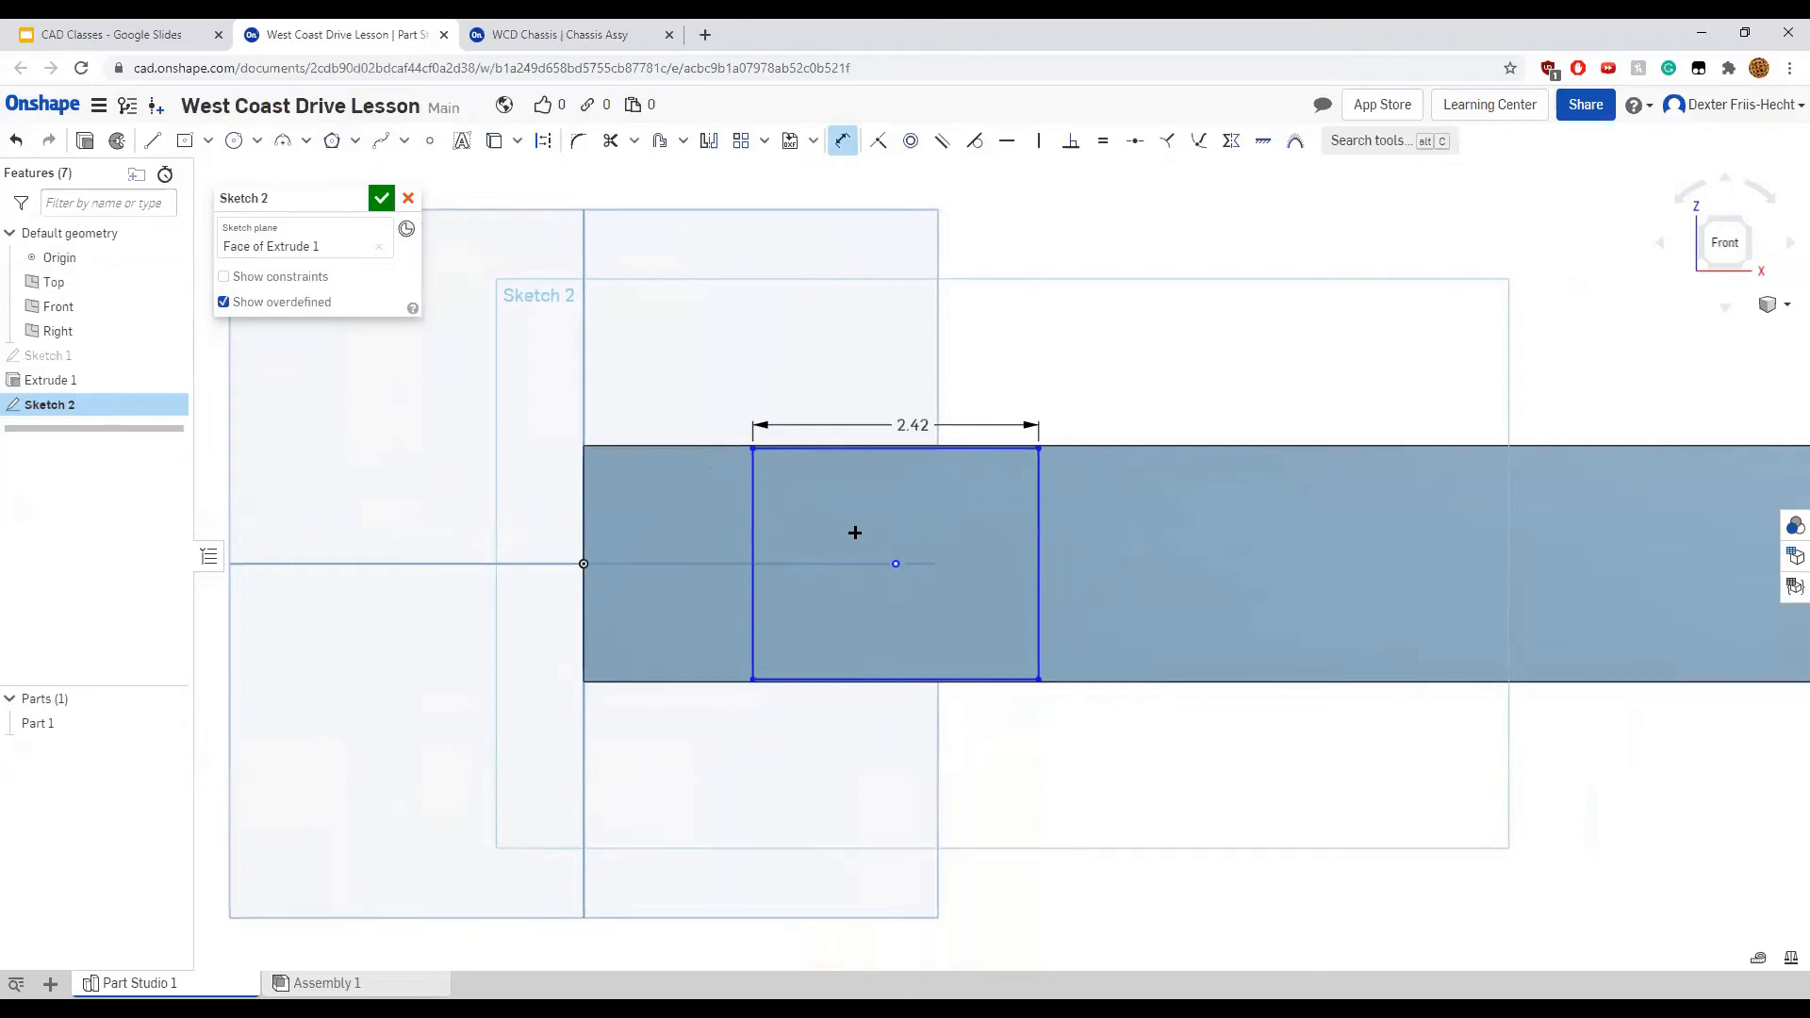
{"action": "left_click", "coordinate": [1038, 528]}
{"action": "left_click", "coordinate": [1072, 559]}
{"action": "type", "text": "1.875"}
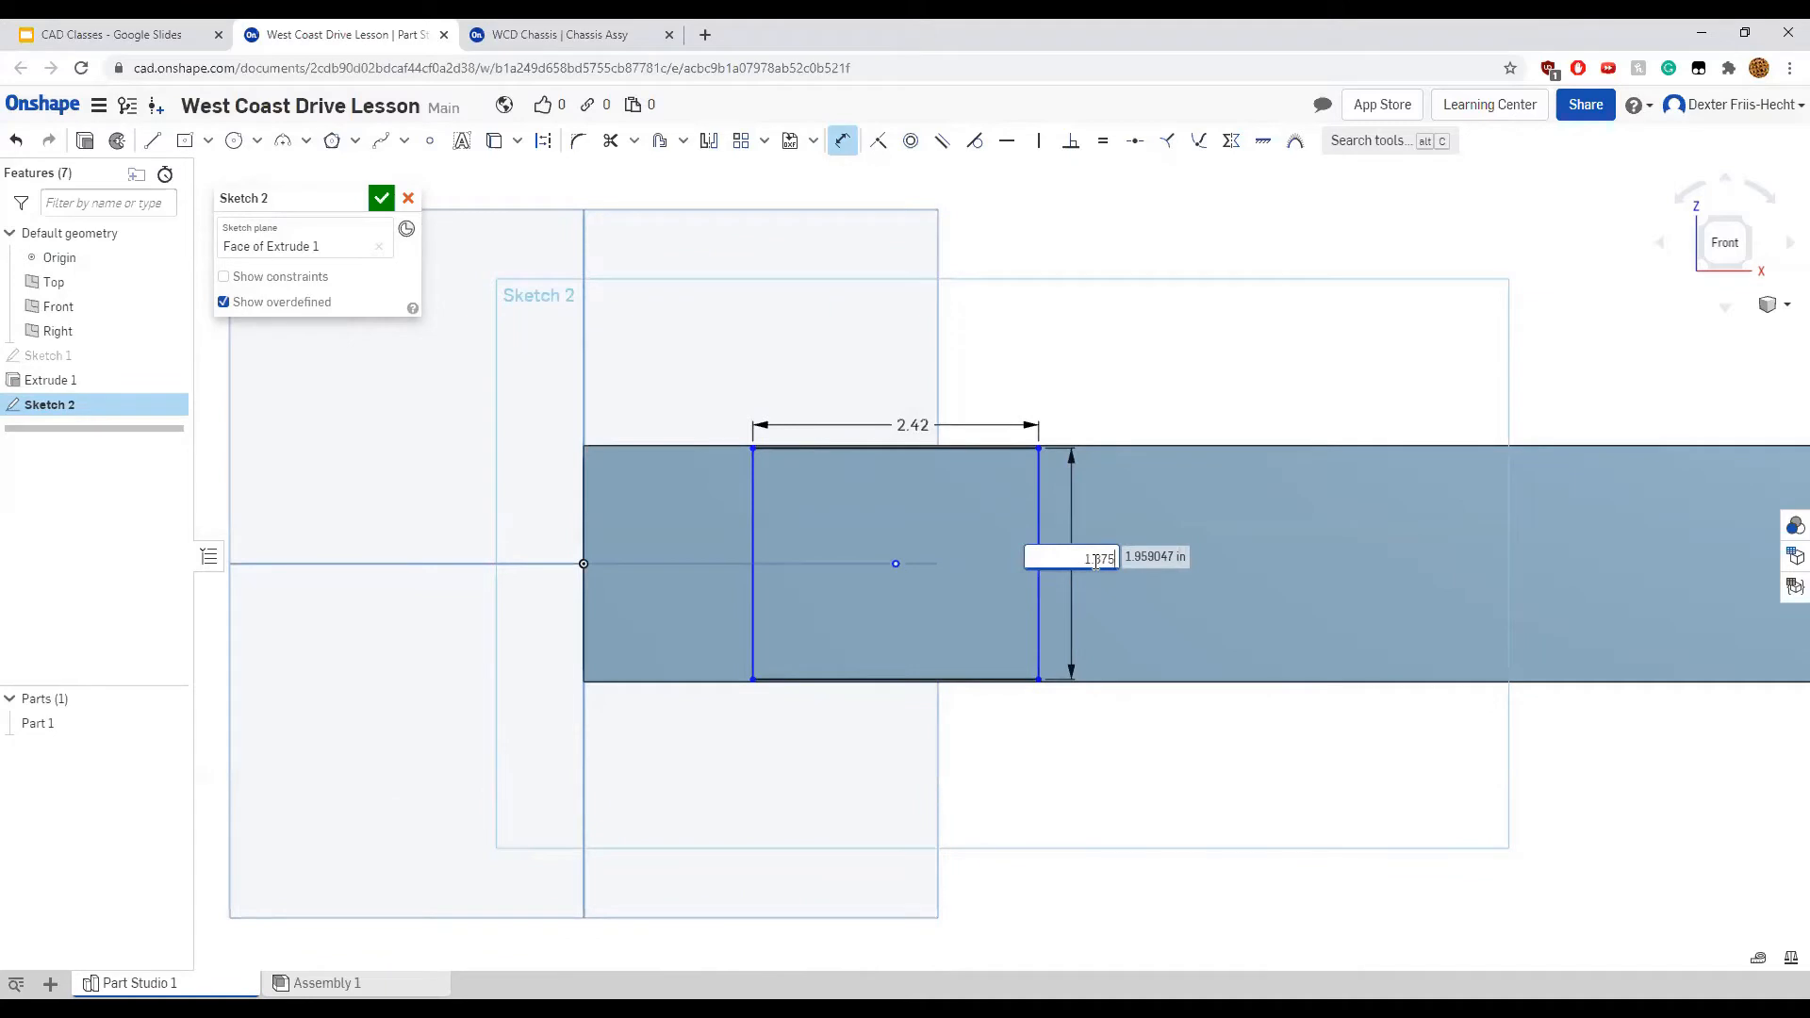
{"action": "type", "text": ".375"}
{"action": "key", "text": "Return"}
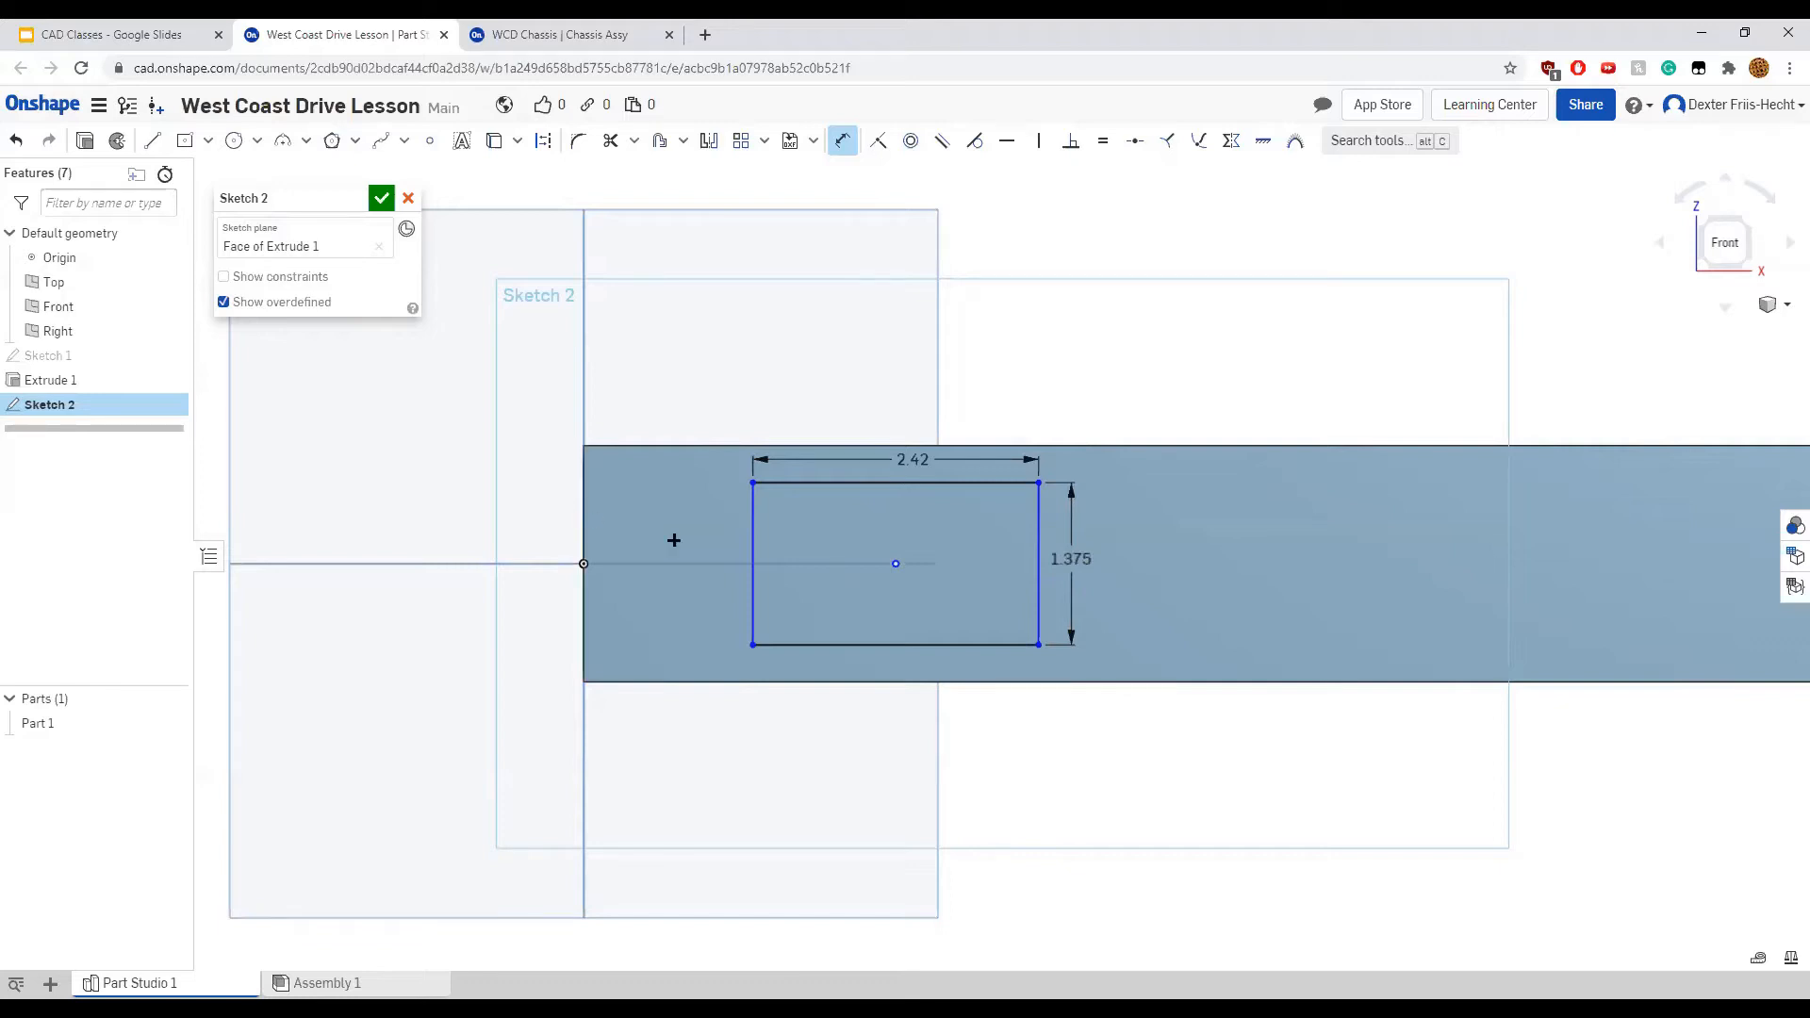
Dimension the rectangle's center point 2.31 in from the tube's end edge at the origin
{"action": "left_click", "coordinate": [894, 563]}
{"action": "left_click", "coordinate": [584, 608]}
{"action": "left_click", "coordinate": [643, 780]}
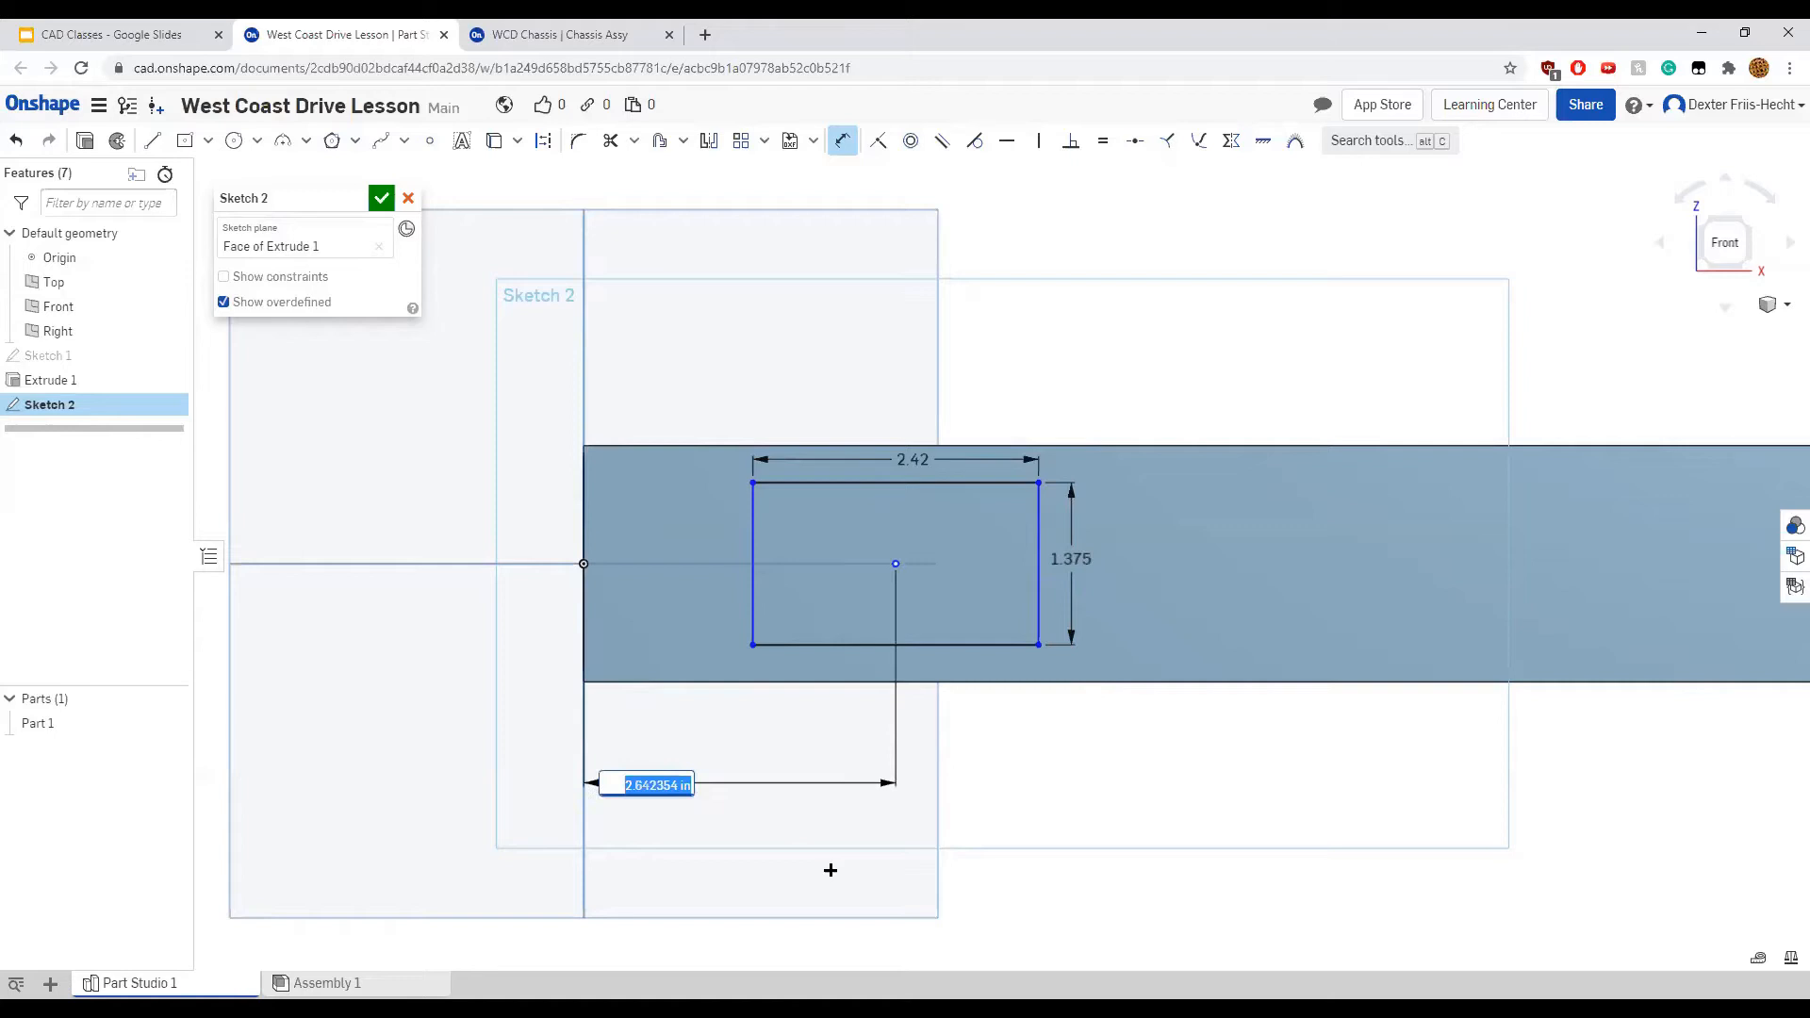
{"action": "type", "text": "2.31"}
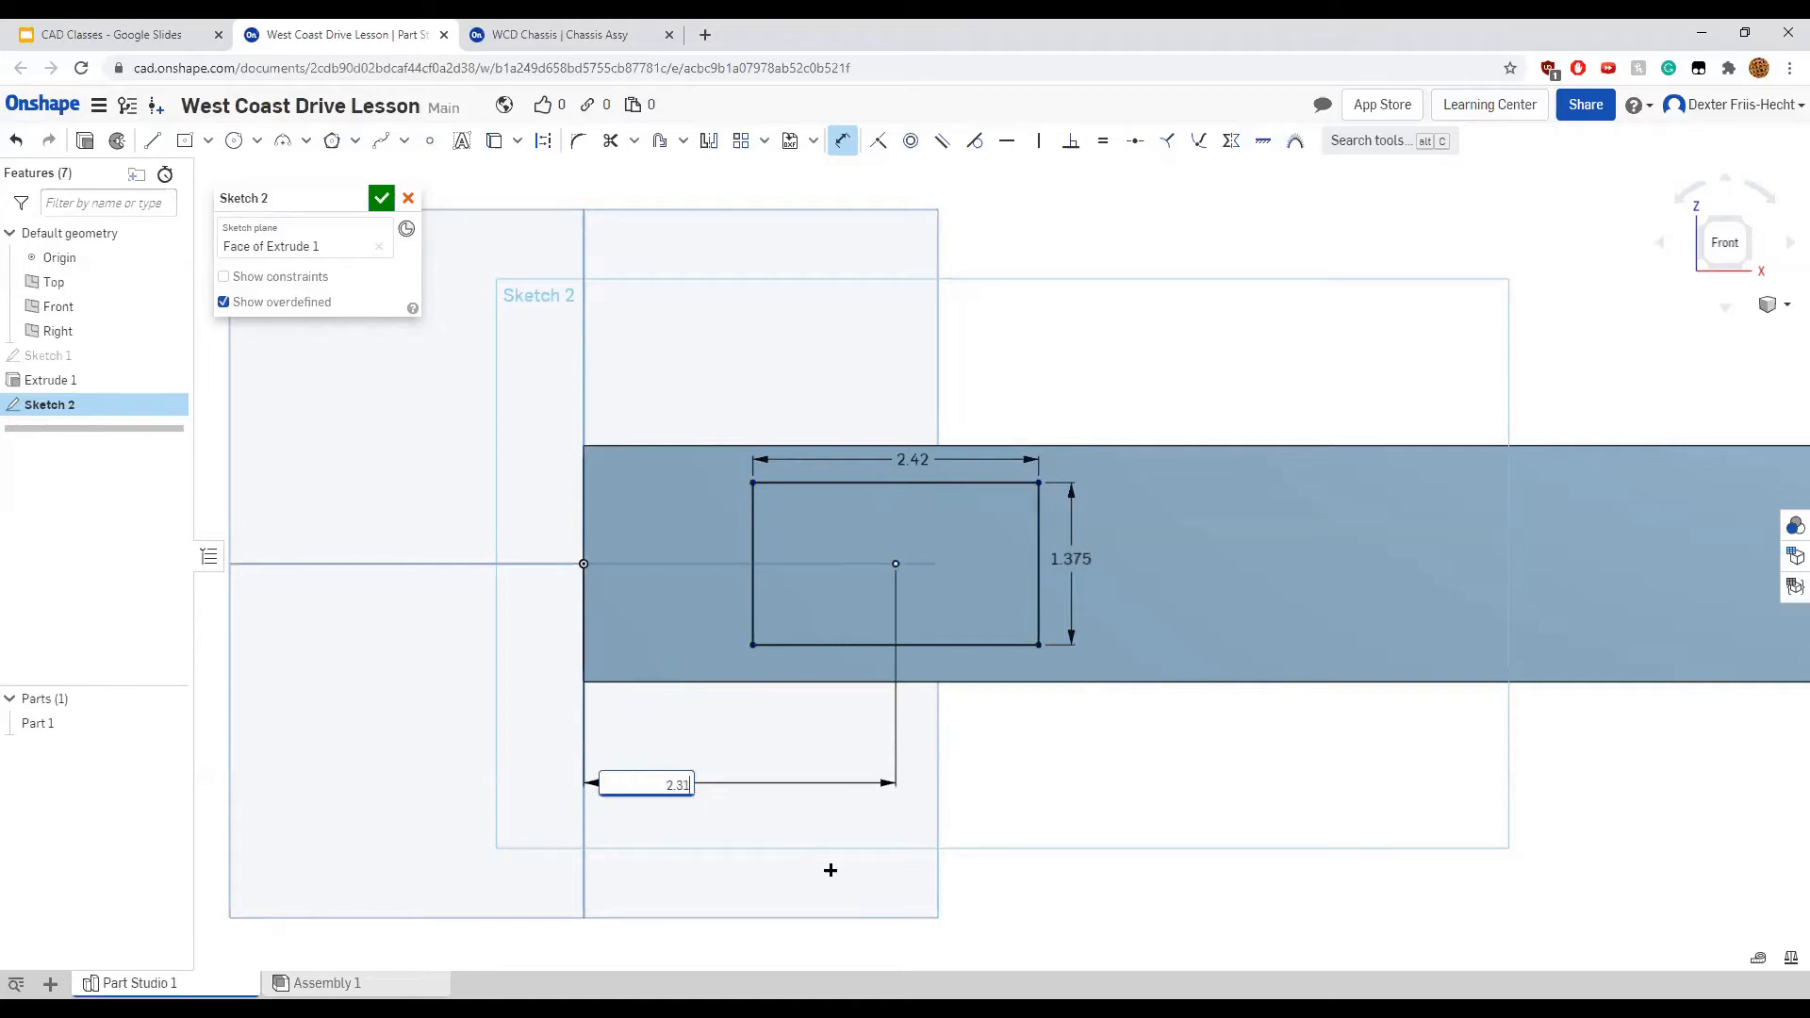
{"action": "key", "text": "Return"}
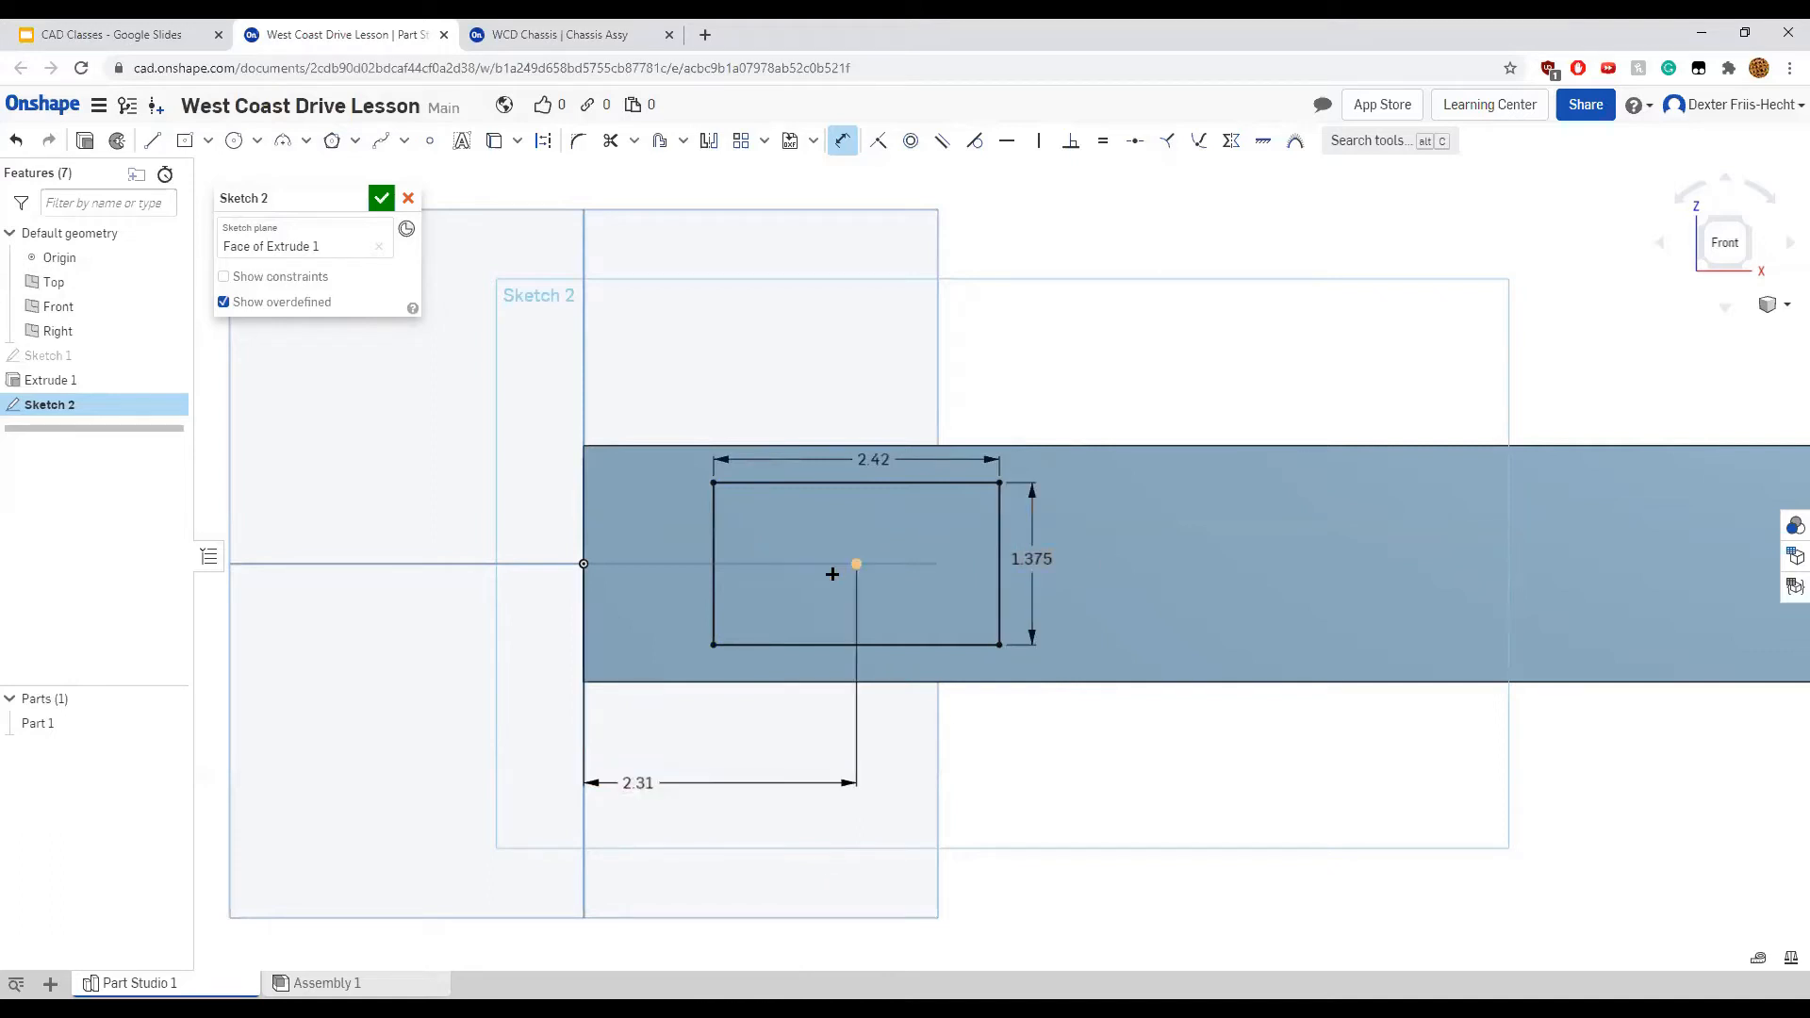
Try to dimension the vertical distance from the rectangle's center to the tube's lower edge, and delete that dimension
{"action": "left_click", "coordinate": [709, 678]}
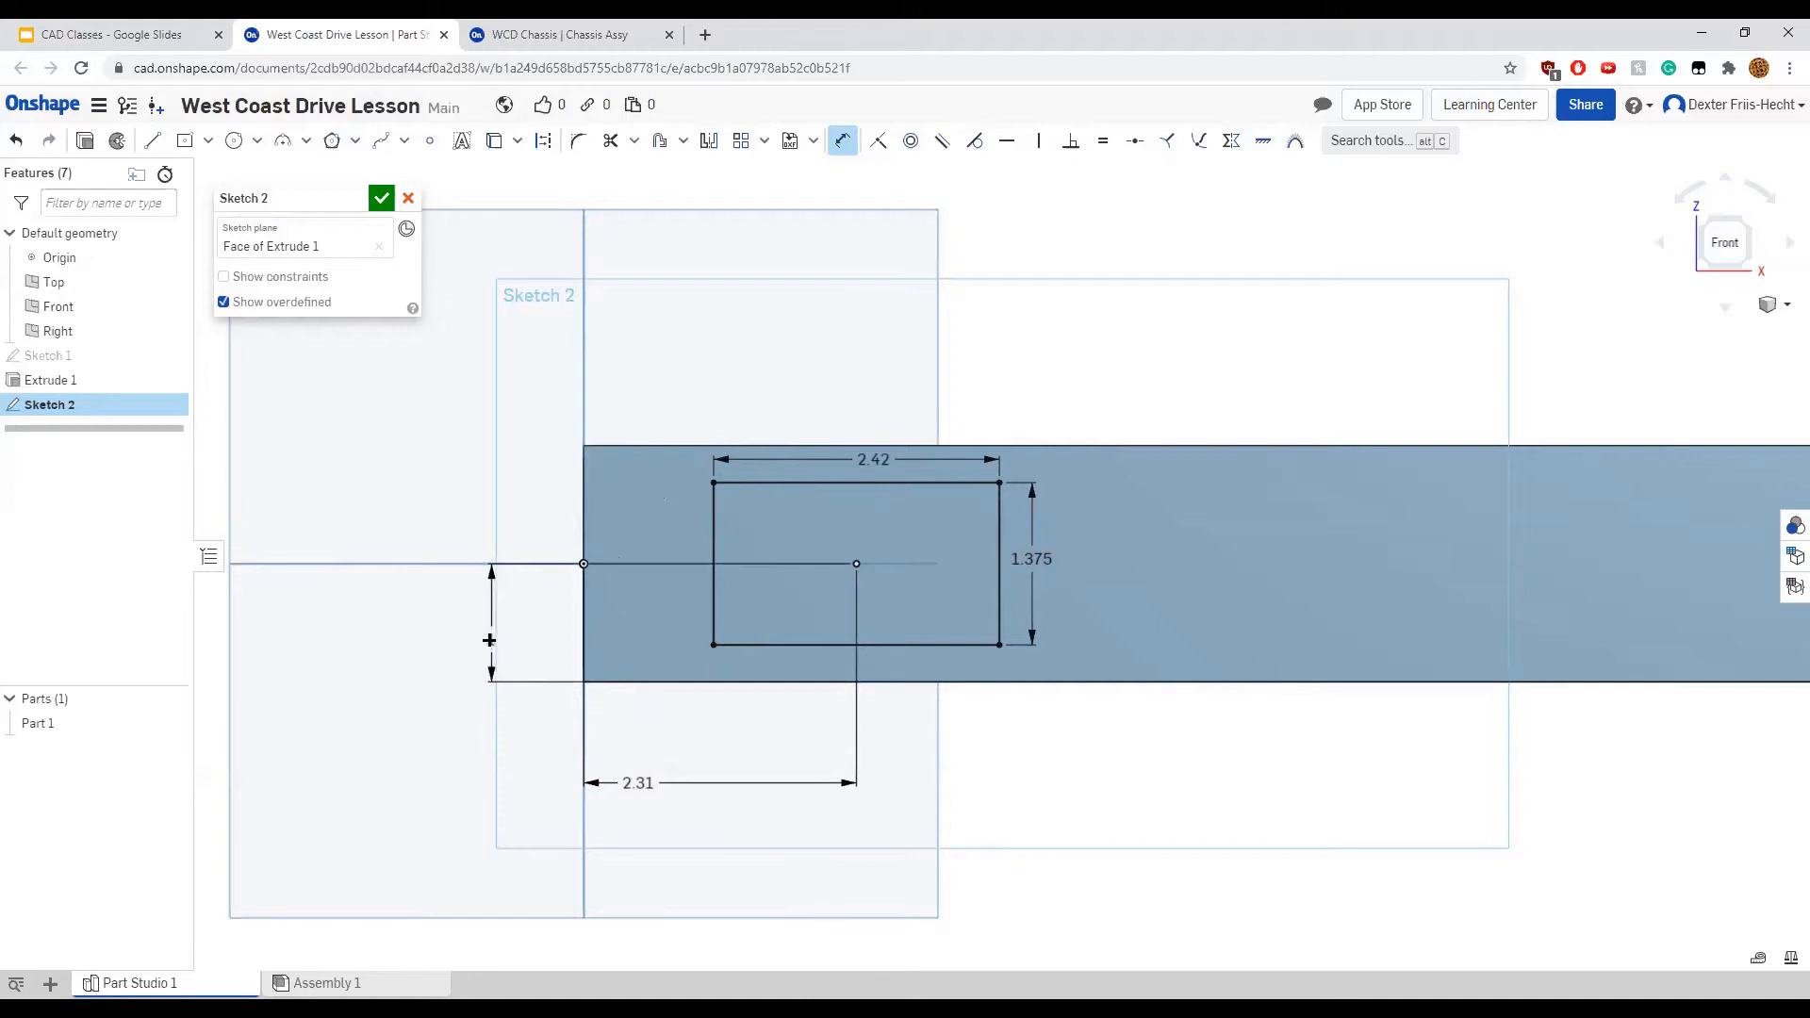
{"action": "left_click", "coordinate": [493, 640]}
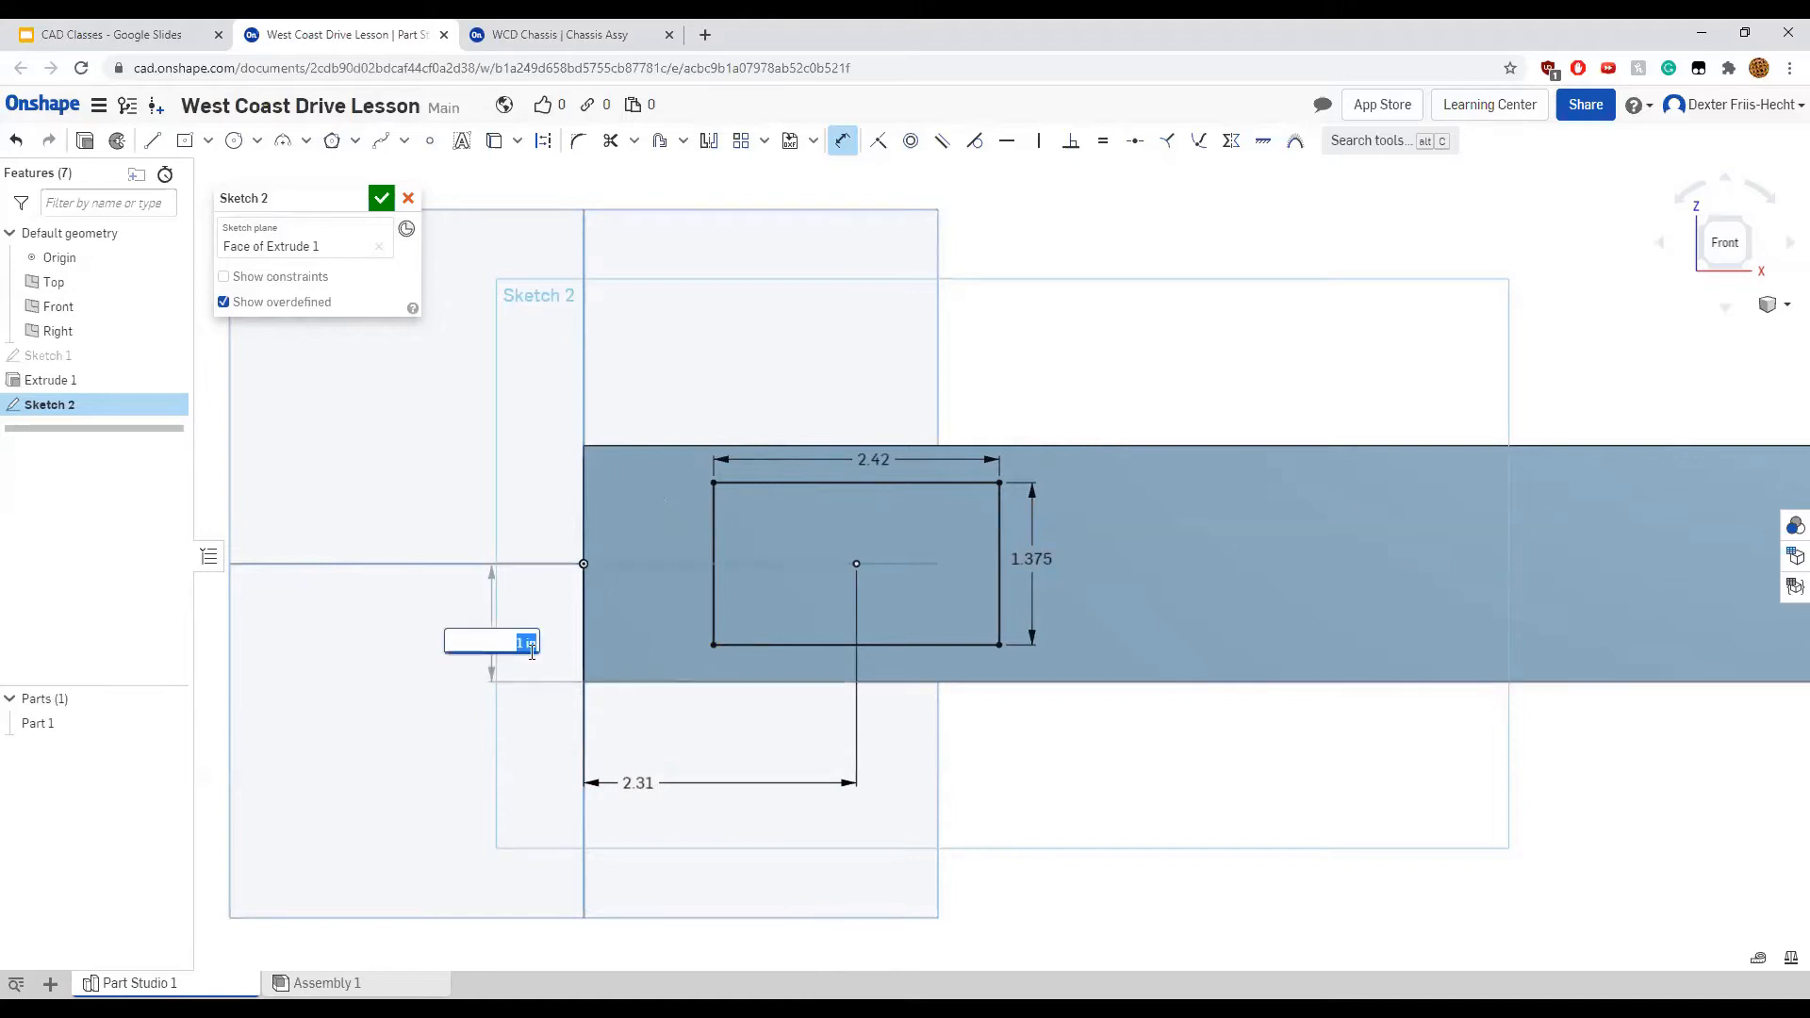
{"action": "left_click", "coordinate": [471, 703]}
{"action": "left_click", "coordinate": [493, 647]}
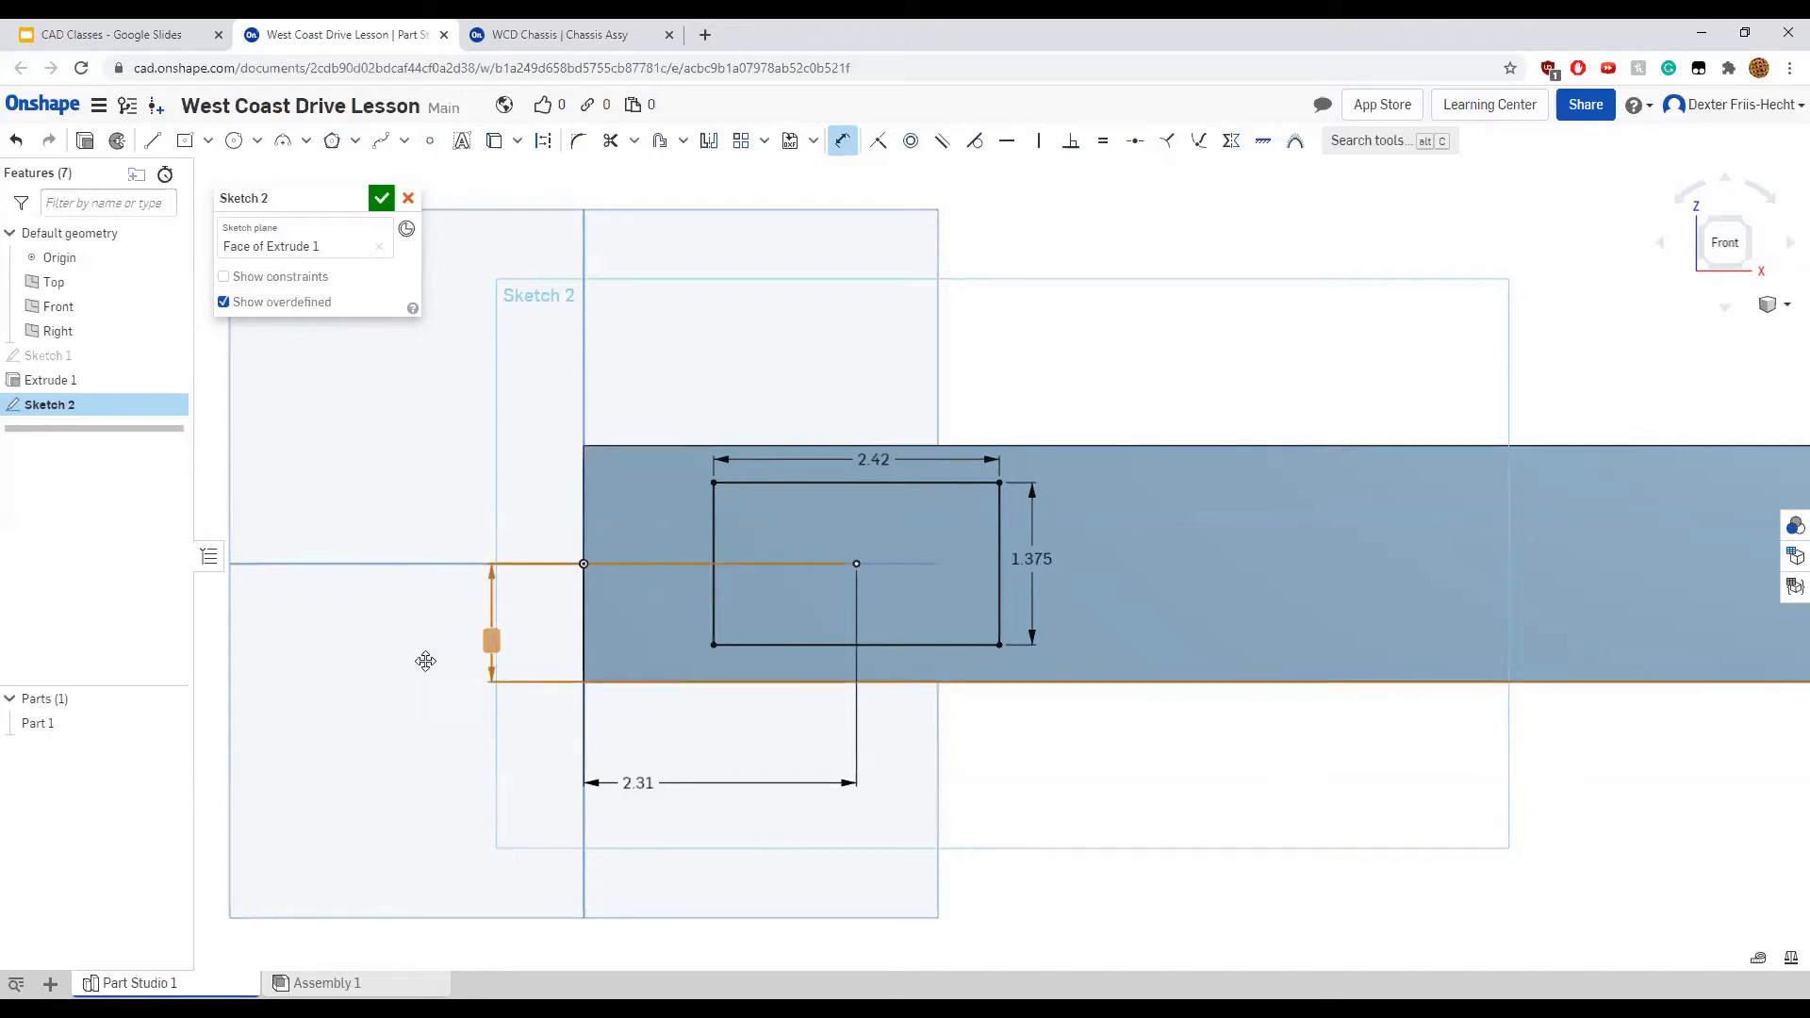
{"action": "key", "text": "Delete"}
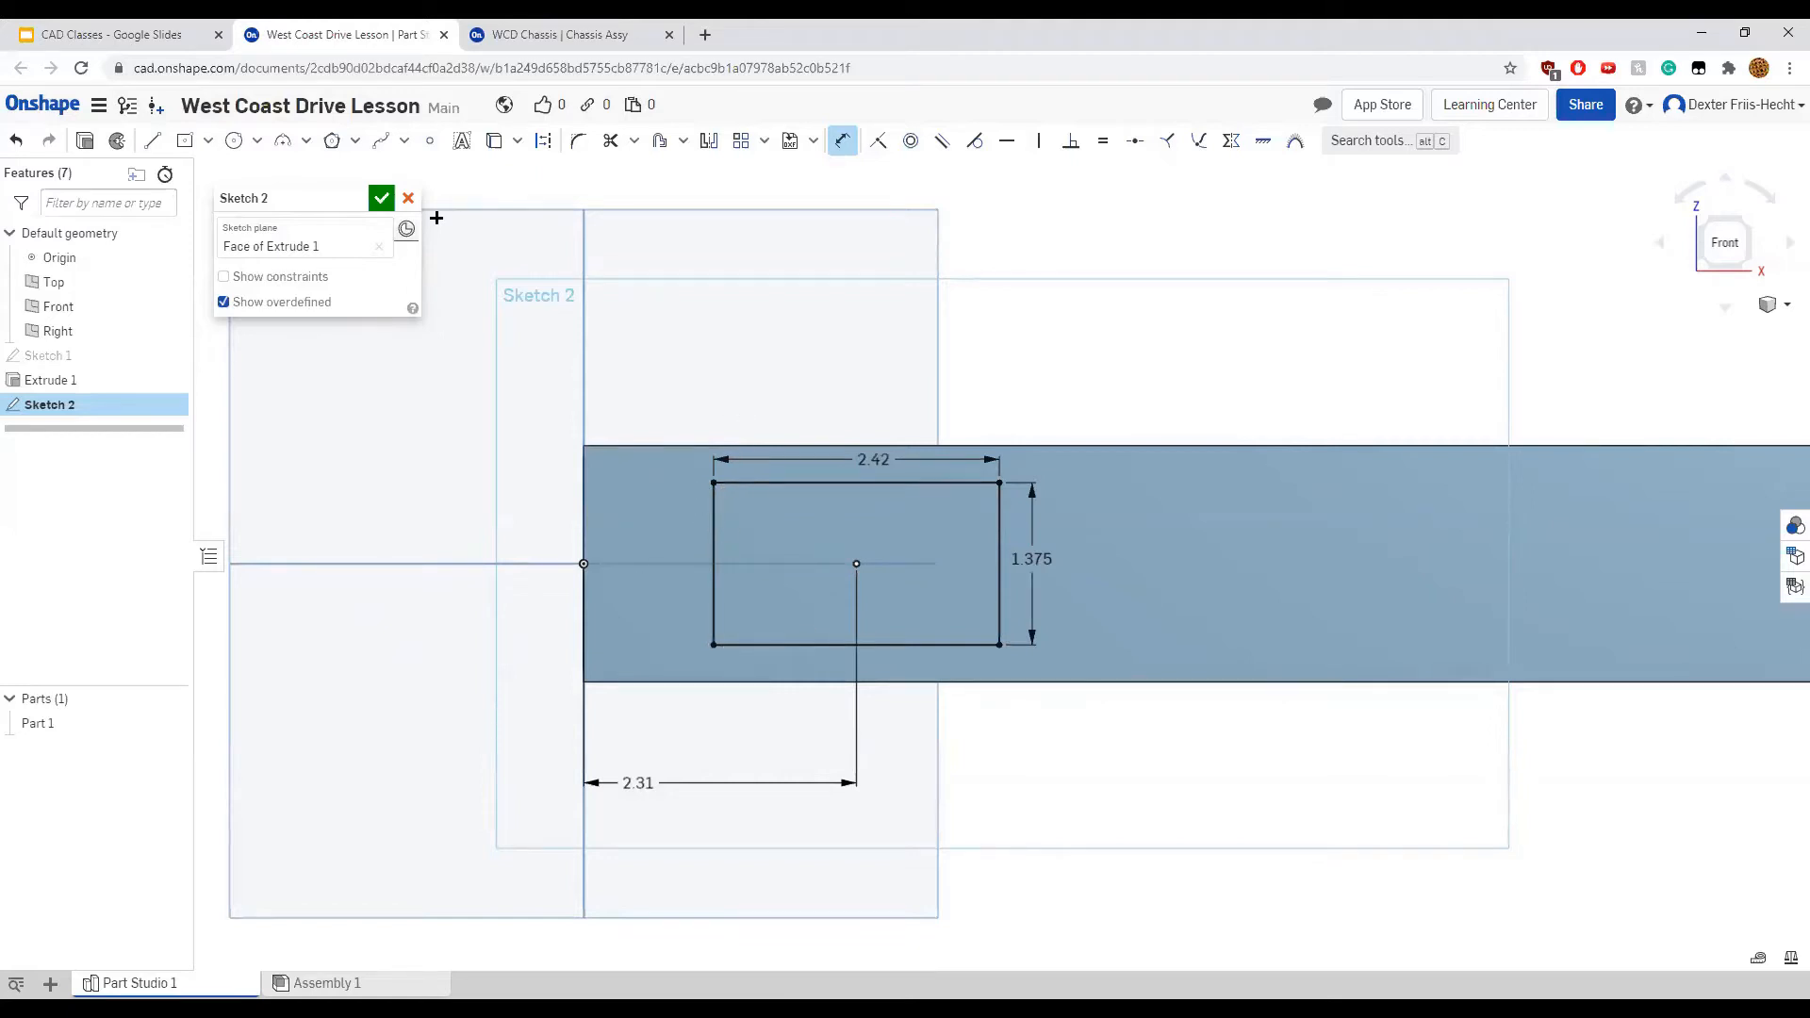
Fillet all four corners of the rectangle with a 0.25 in radius
{"action": "left_click", "coordinate": [580, 144]}
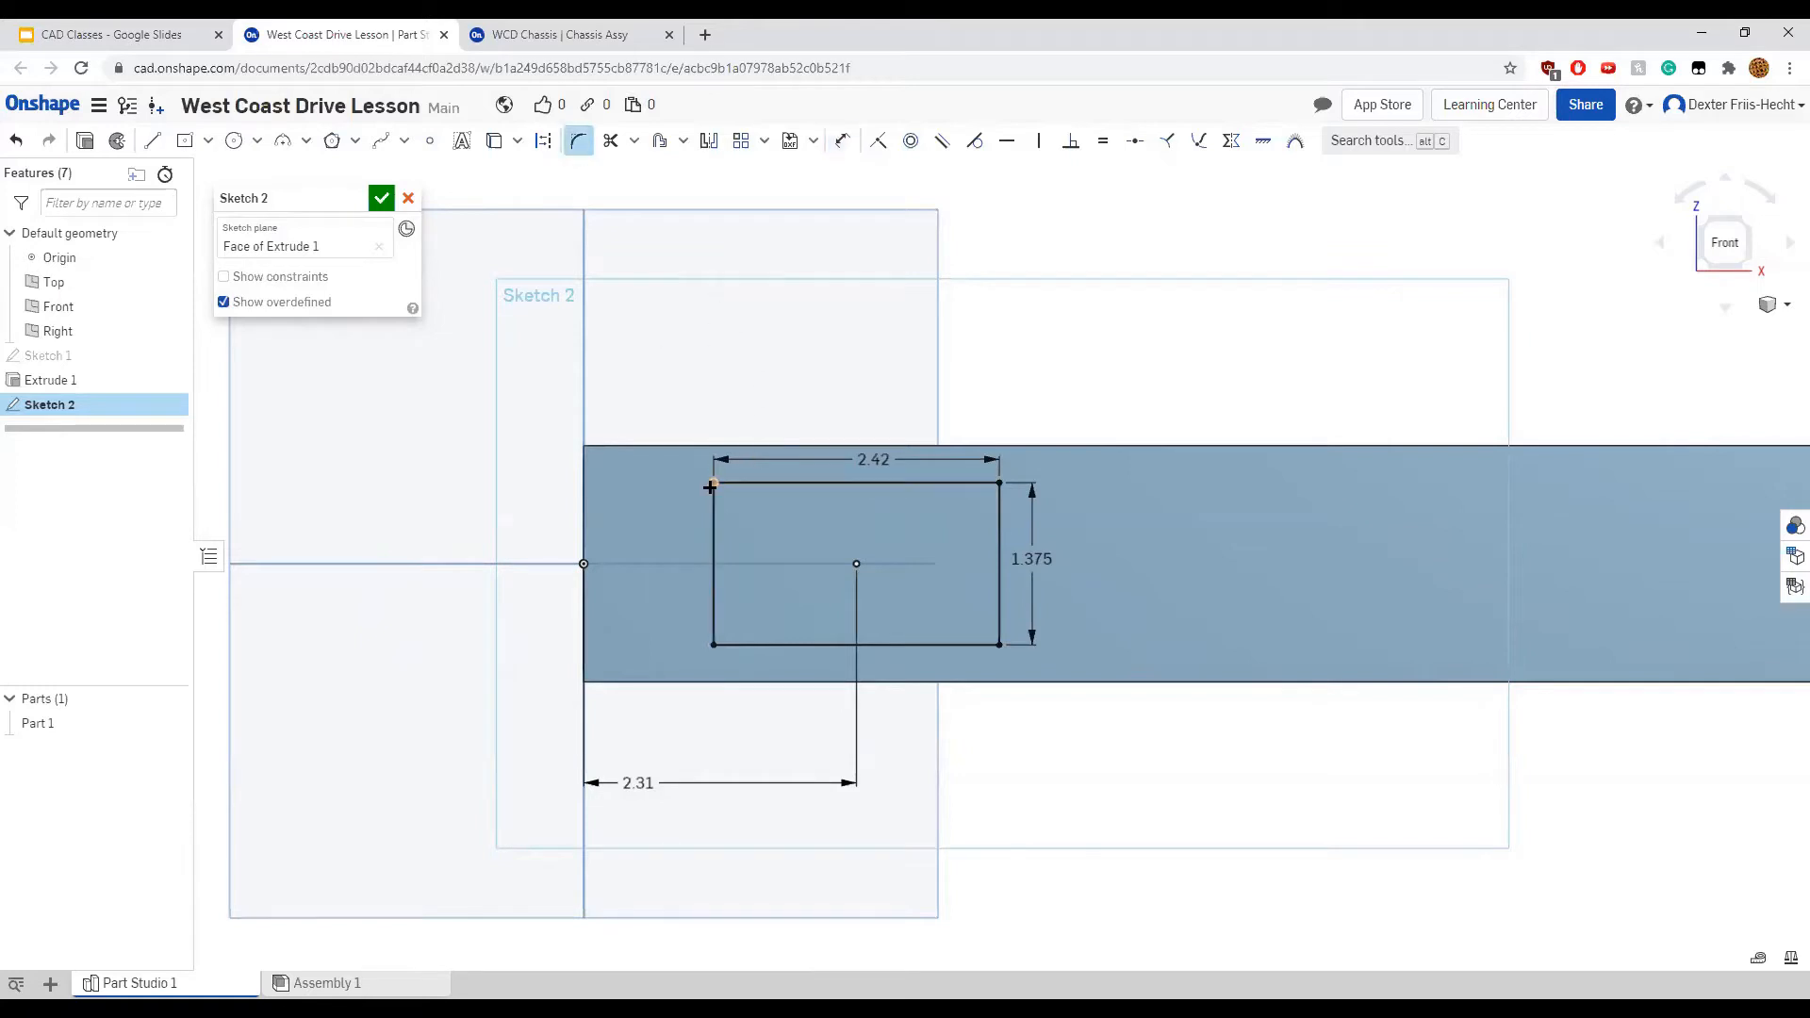
{"action": "left_click", "coordinate": [712, 483]}
{"action": "left_click", "coordinate": [712, 645]}
{"action": "left_click", "coordinate": [1000, 645]}
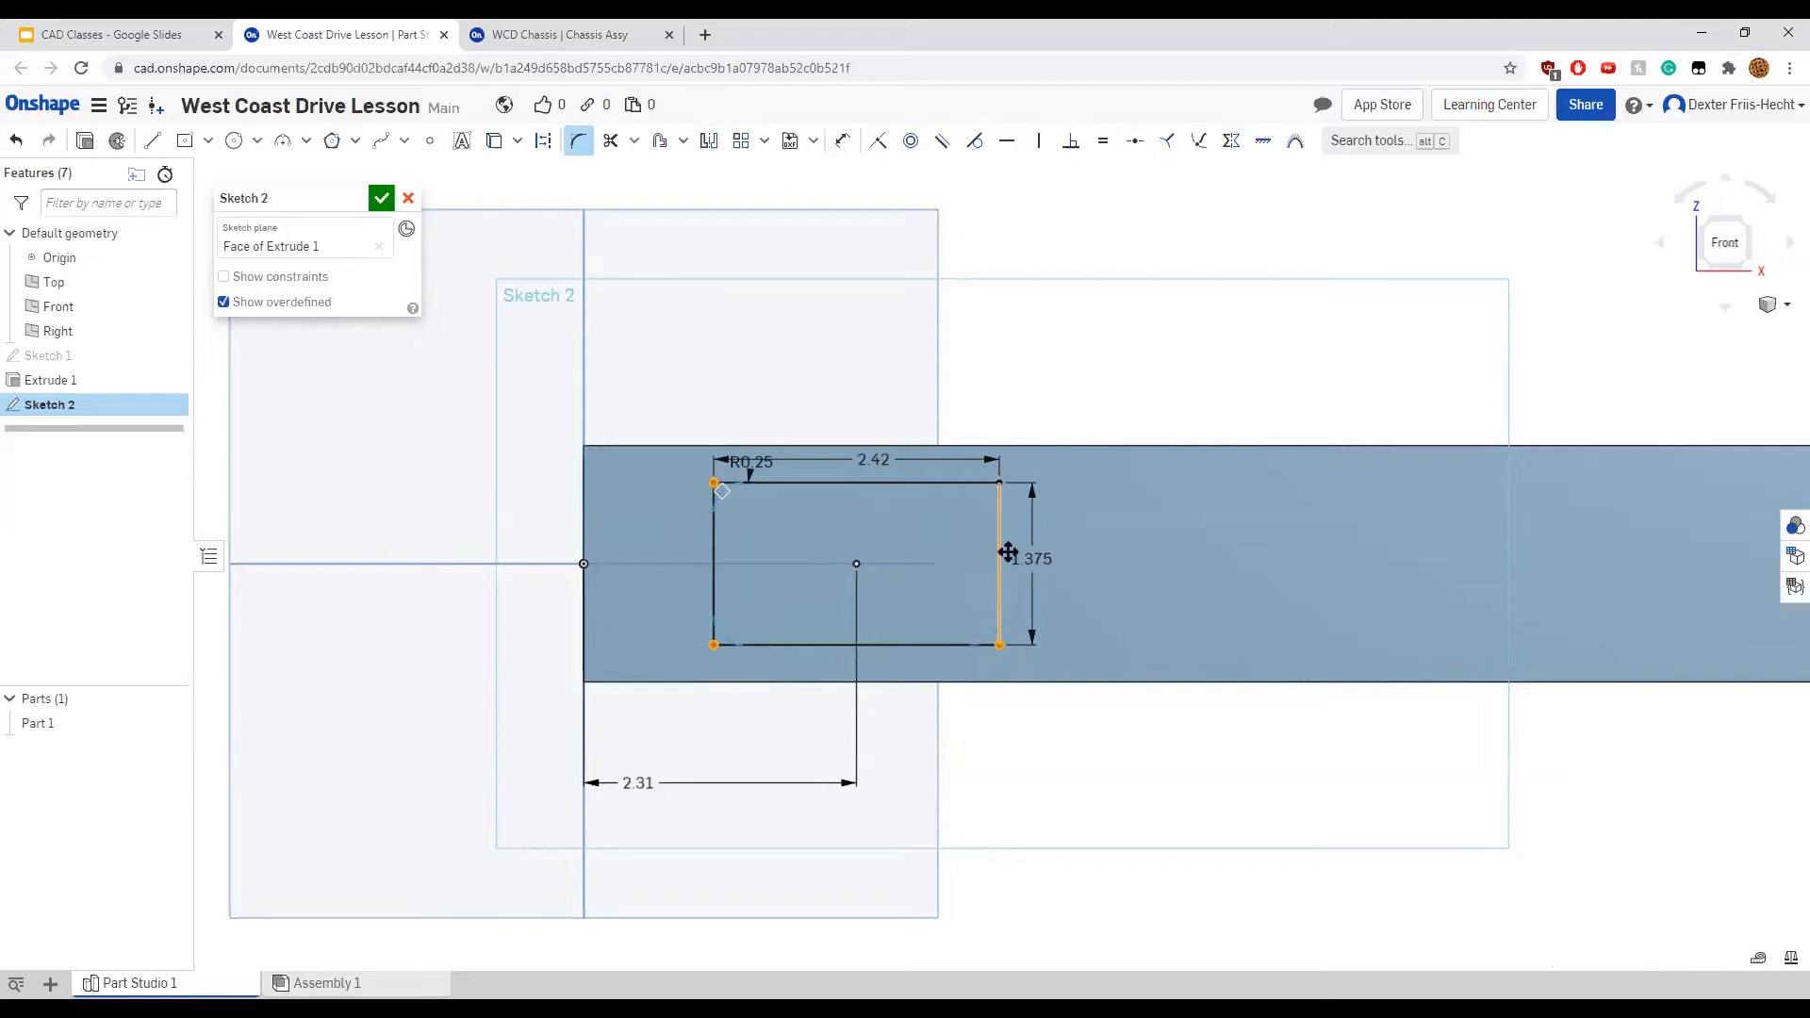
{"action": "left_click", "coordinate": [1000, 483]}
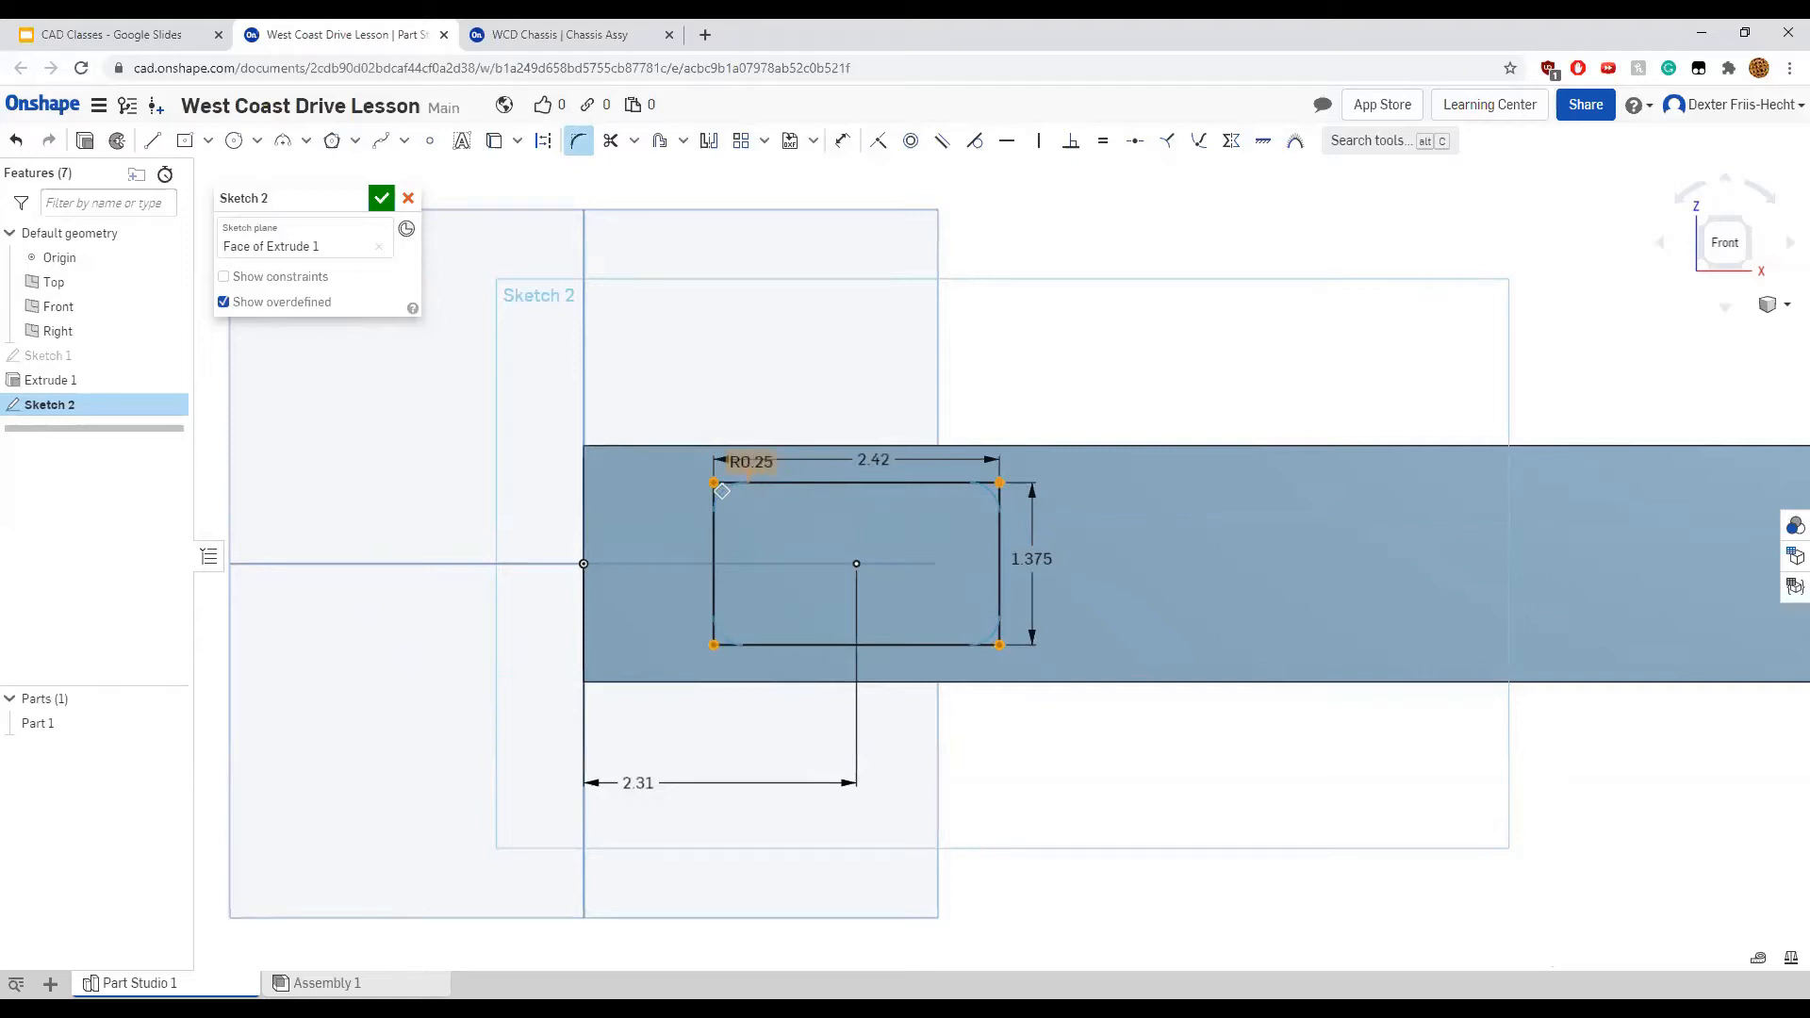
{"action": "left_click", "coordinate": [980, 738]}
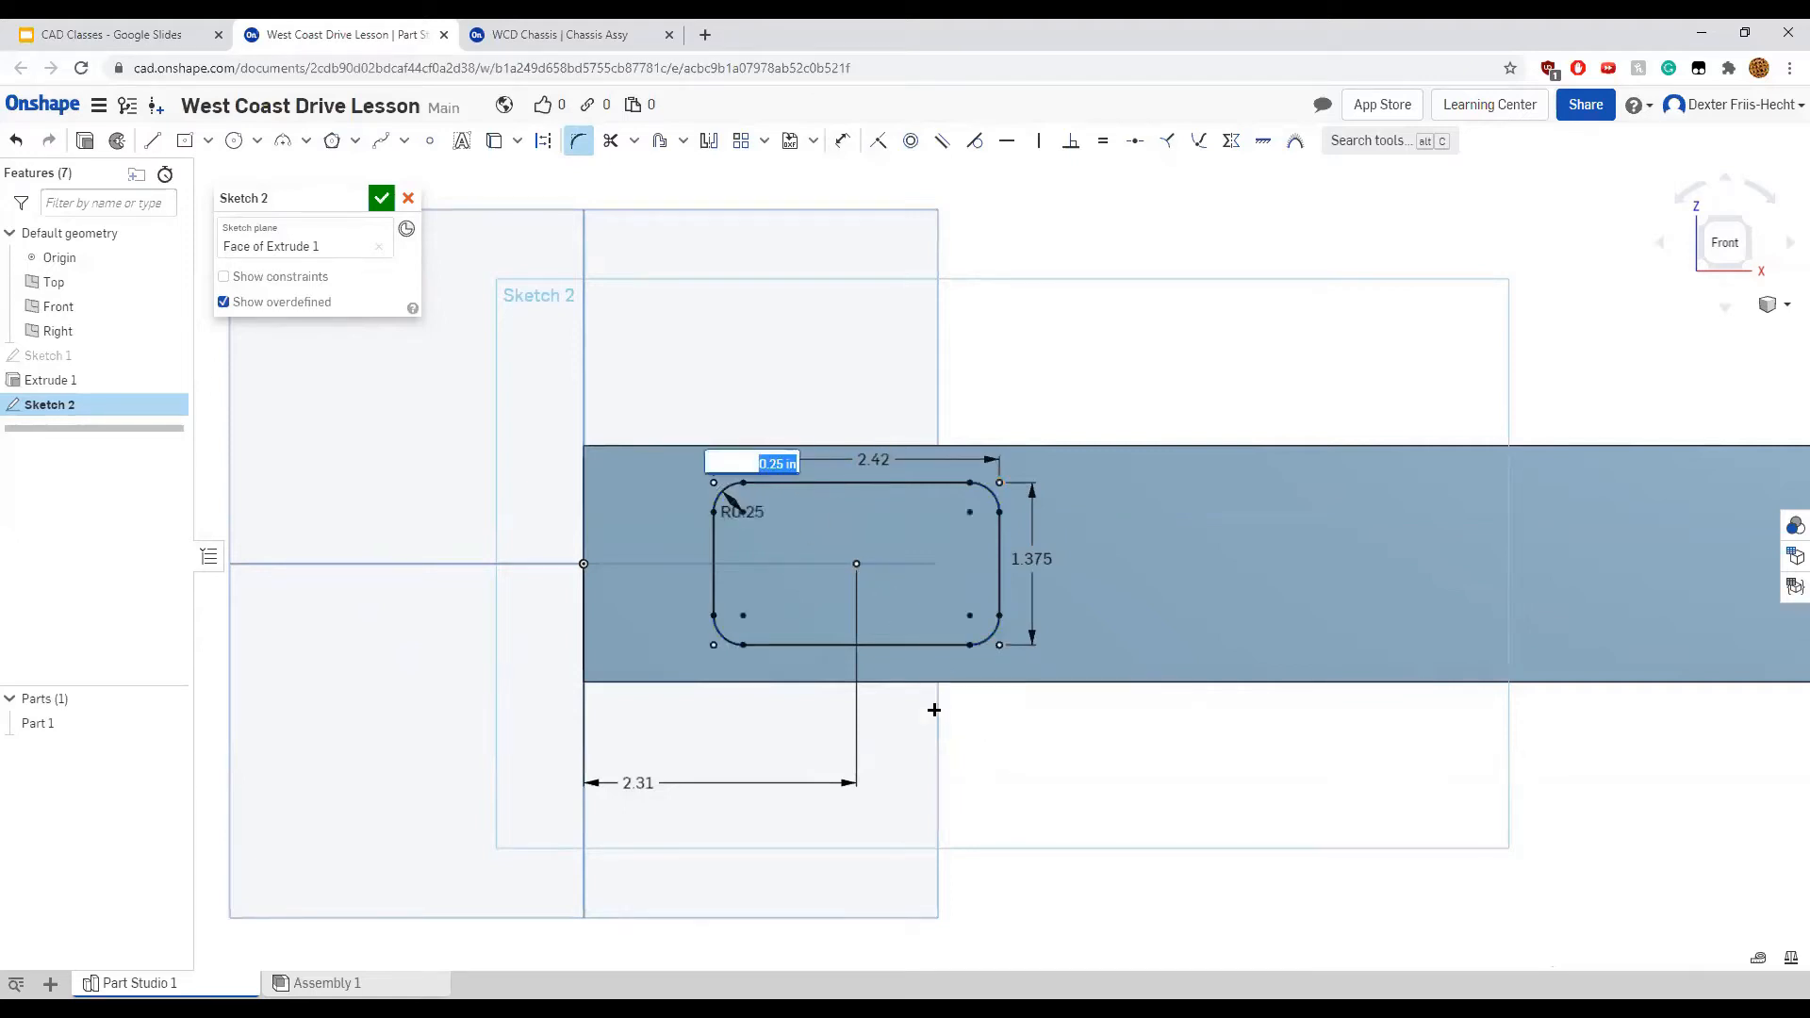
{"action": "key", "text": "Return"}
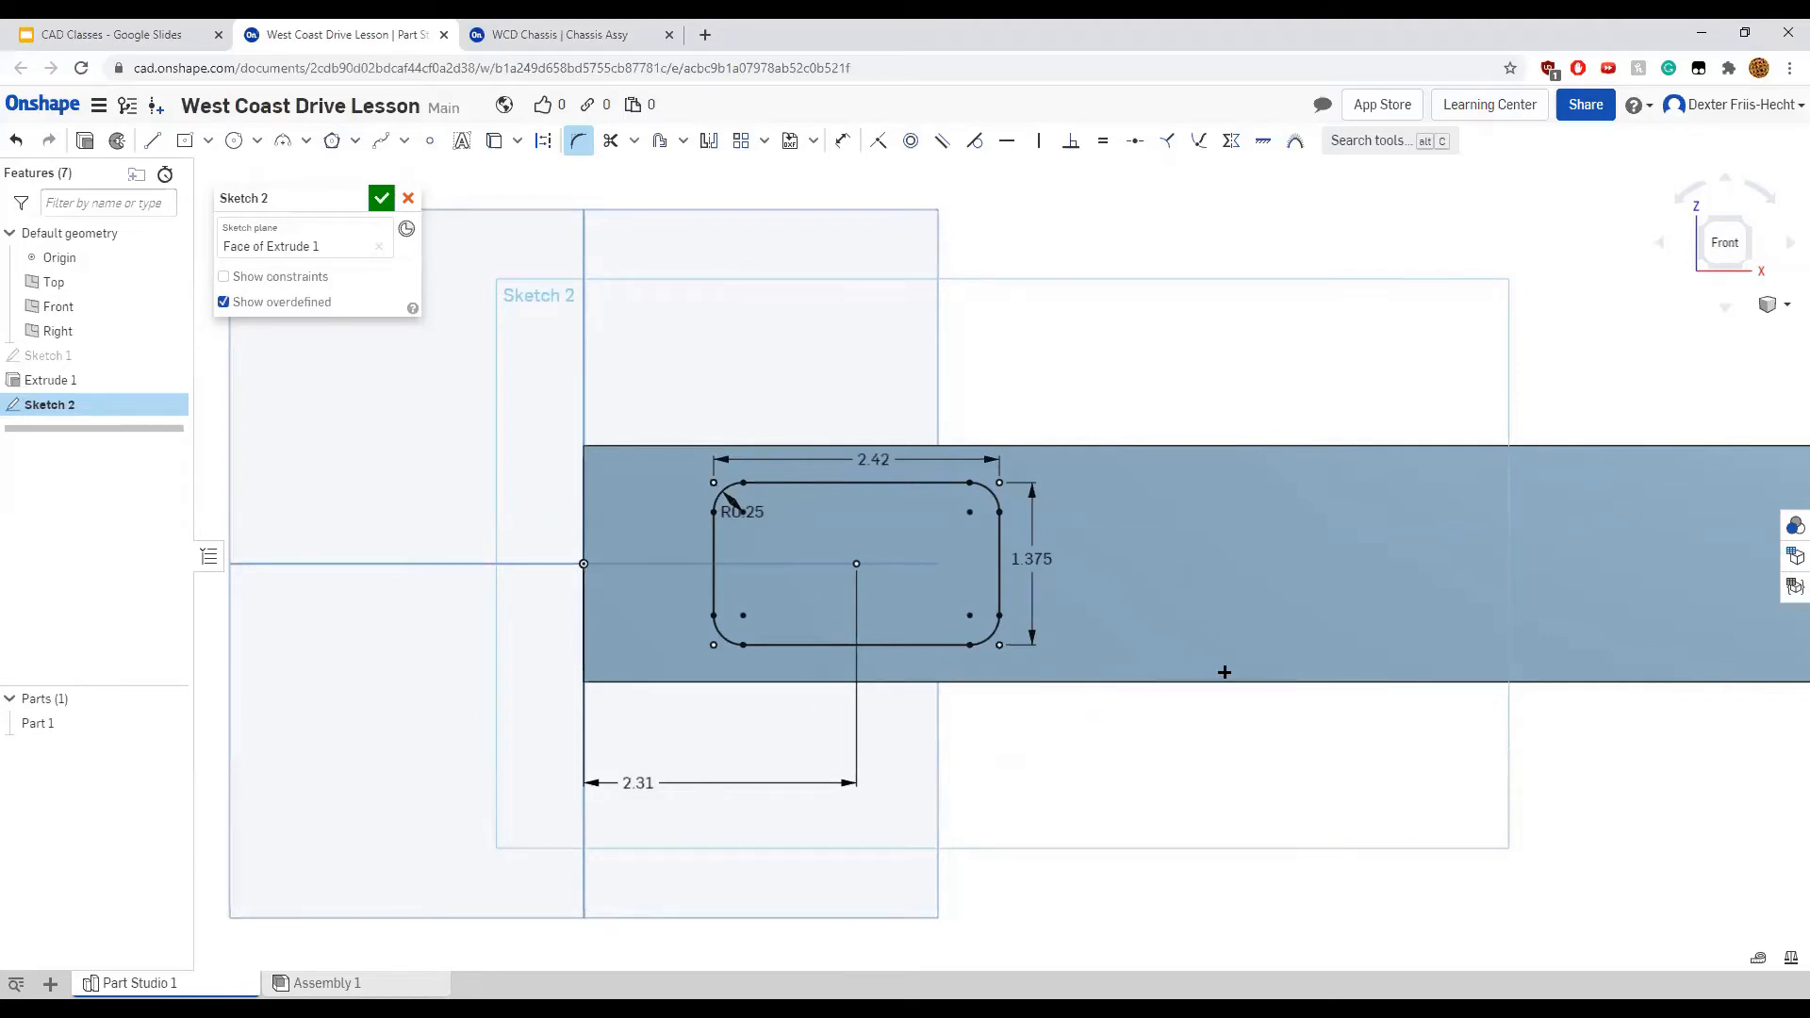
Sketch a center point circle about 1.19 in in diameter on the tube's centerline, near the middle of its length
{"action": "scroll", "coordinate": [1223, 672], "scroll_direction": "down", "scroll_amount": 3}
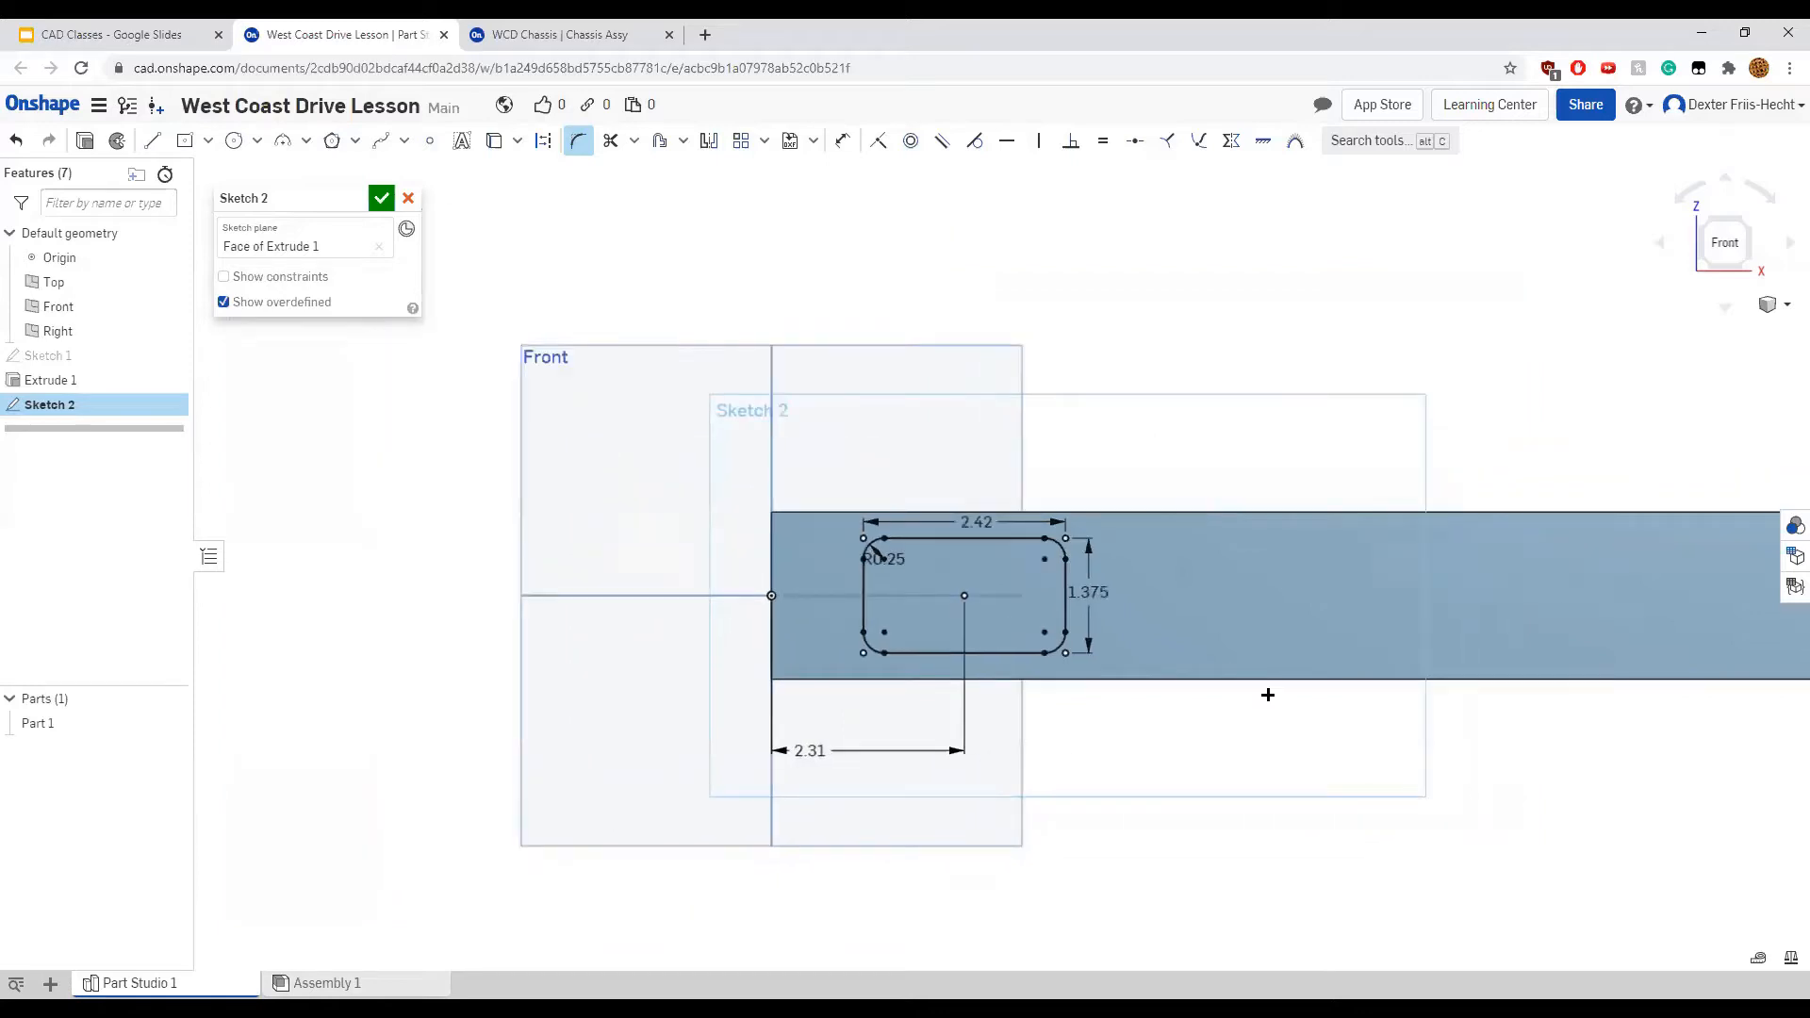
{"action": "scroll", "coordinate": [945, 735], "scroll_direction": "down", "scroll_amount": 2}
{"action": "mouse_move", "coordinate": [1158, 779]}
{"action": "middle_mouse_down"}
{"action": "mouse_move", "coordinate": [808, 739]}
{"action": "mouse_move", "coordinate": [672, 759]}
{"action": "middle_mouse_up"}
{"action": "scroll", "coordinate": [1084, 690], "scroll_direction": "down", "scroll_amount": 2}
{"action": "scroll", "coordinate": [1062, 723], "scroll_direction": "up", "scroll_amount": 1}
{"action": "mouse_move", "coordinate": [1129, 751]}
{"action": "middle_mouse_down"}
{"action": "mouse_move", "coordinate": [819, 764]}
{"action": "mouse_move", "coordinate": [981, 763]}
{"action": "middle_mouse_up"}
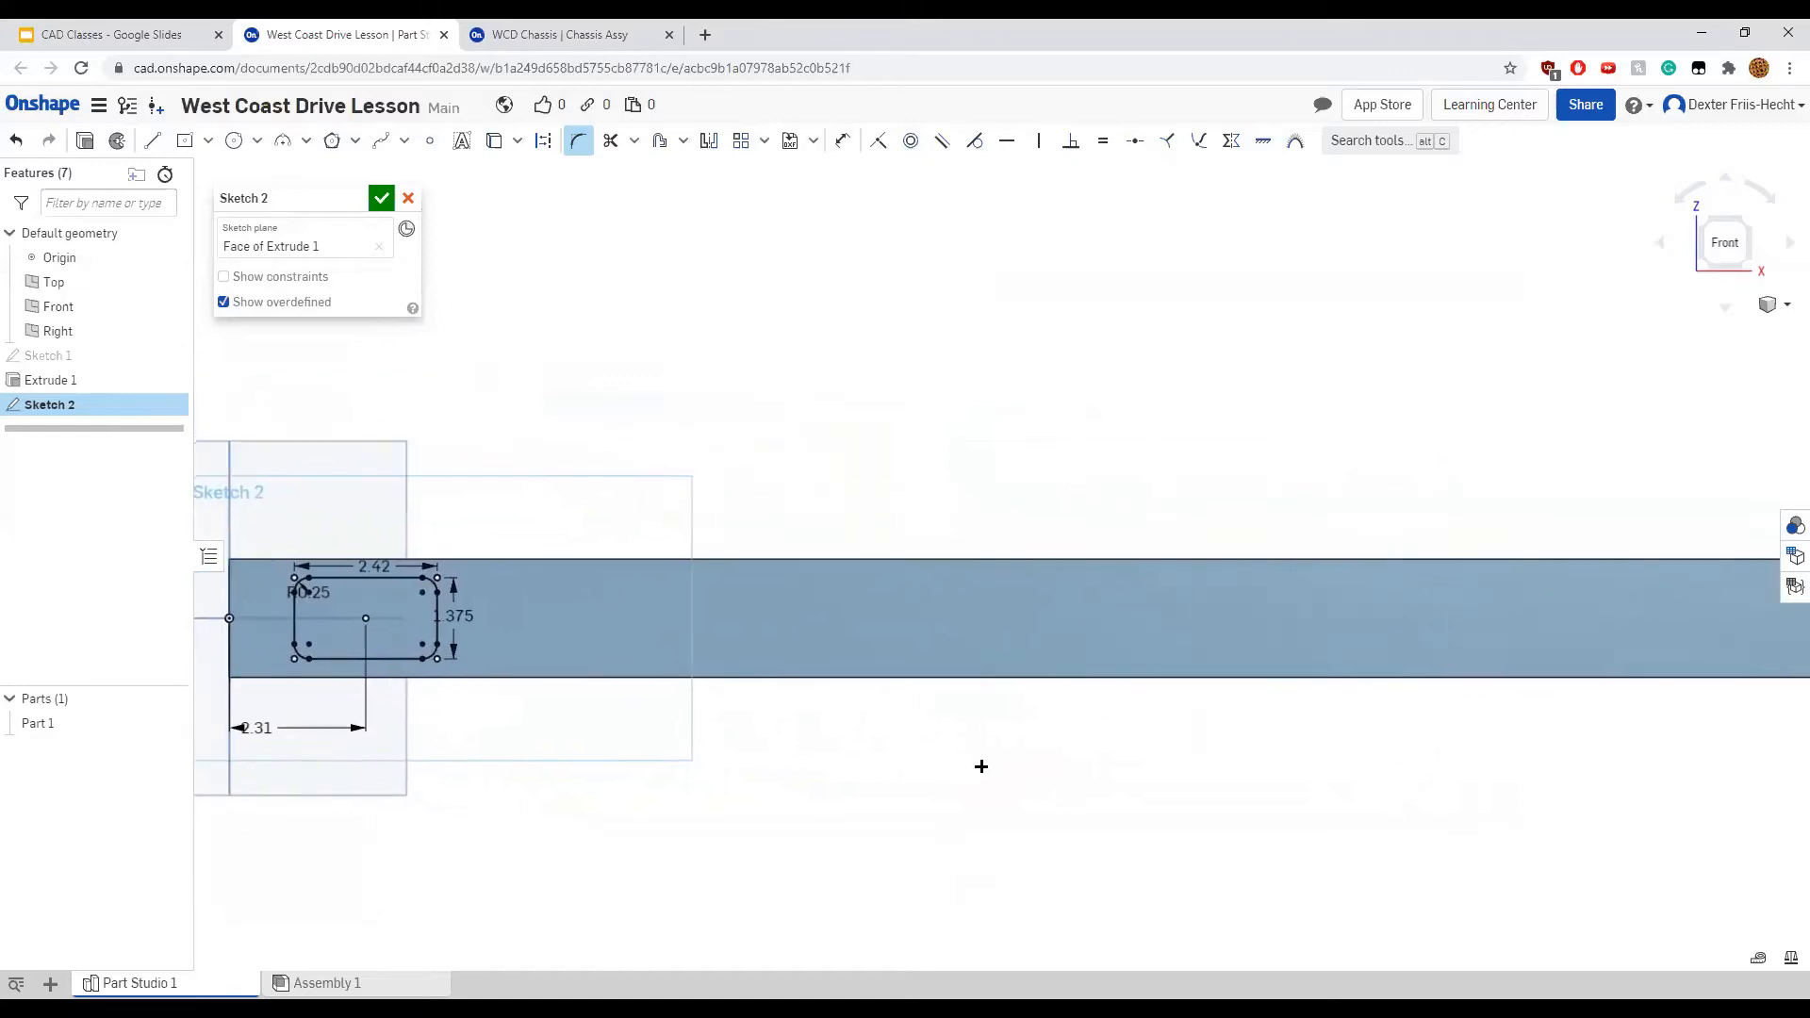
{"action": "left_click", "coordinate": [257, 143]}
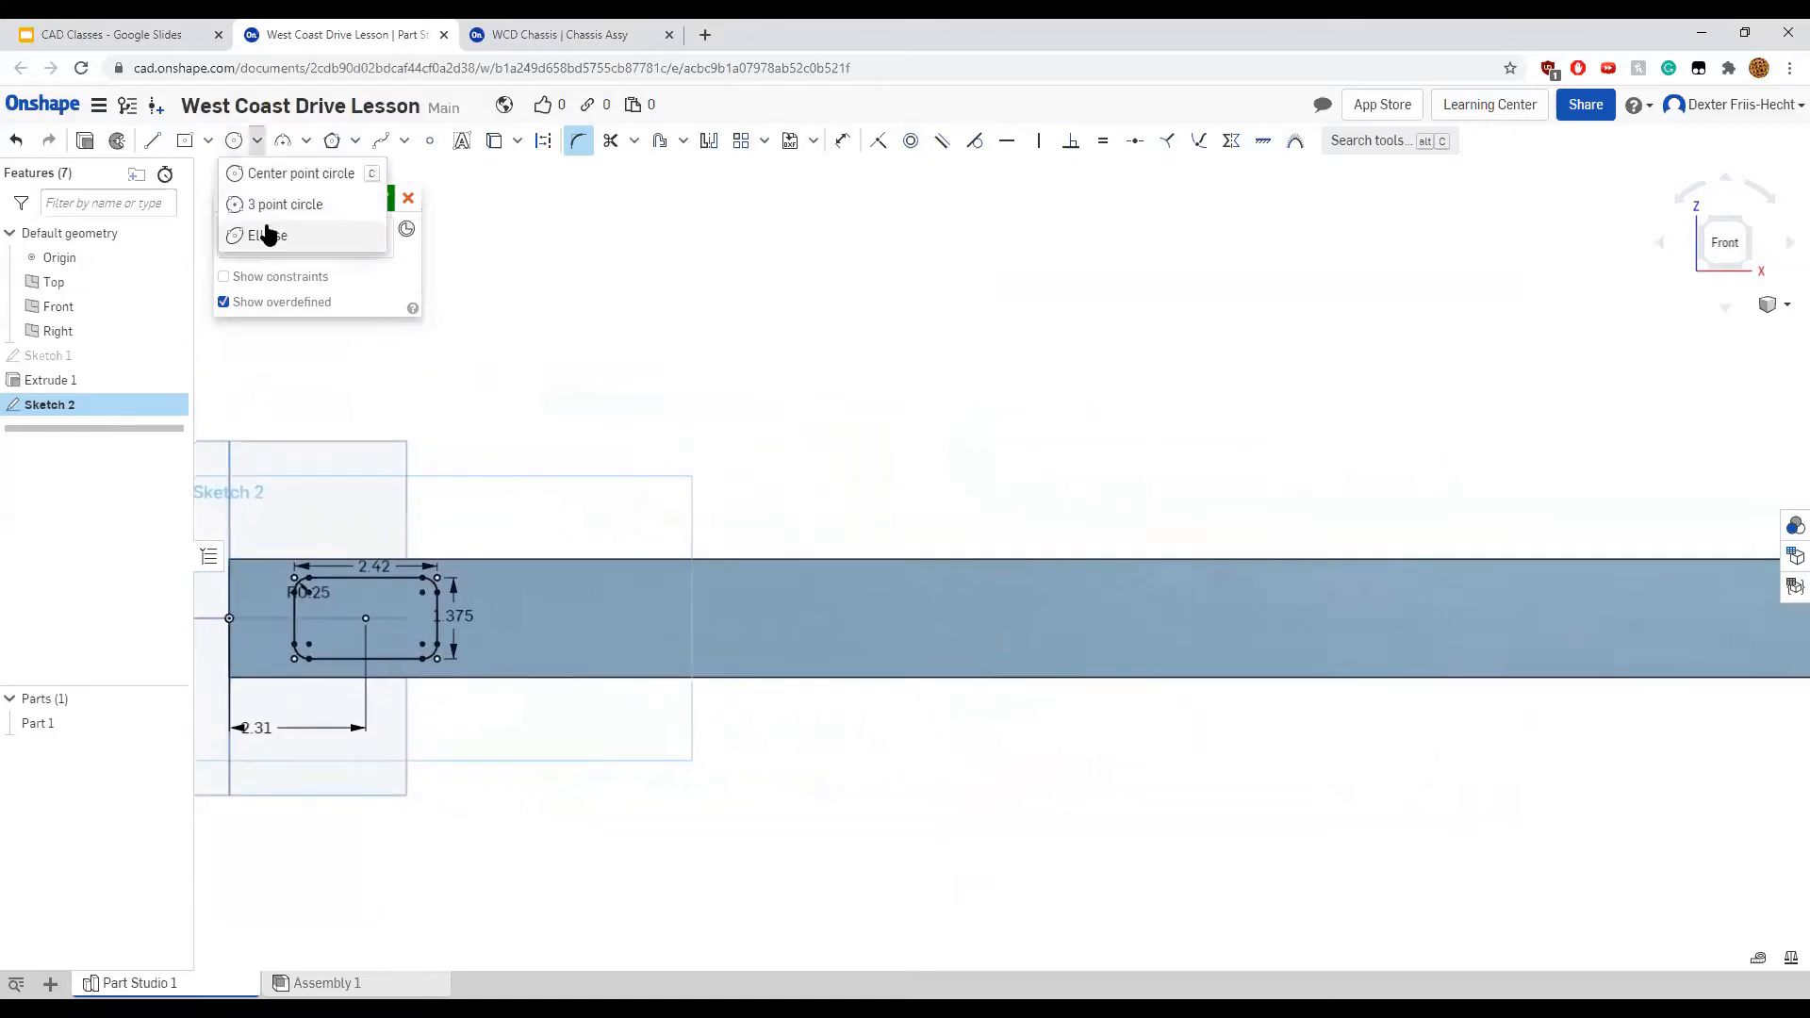
{"action": "left_click", "coordinate": [271, 175]}
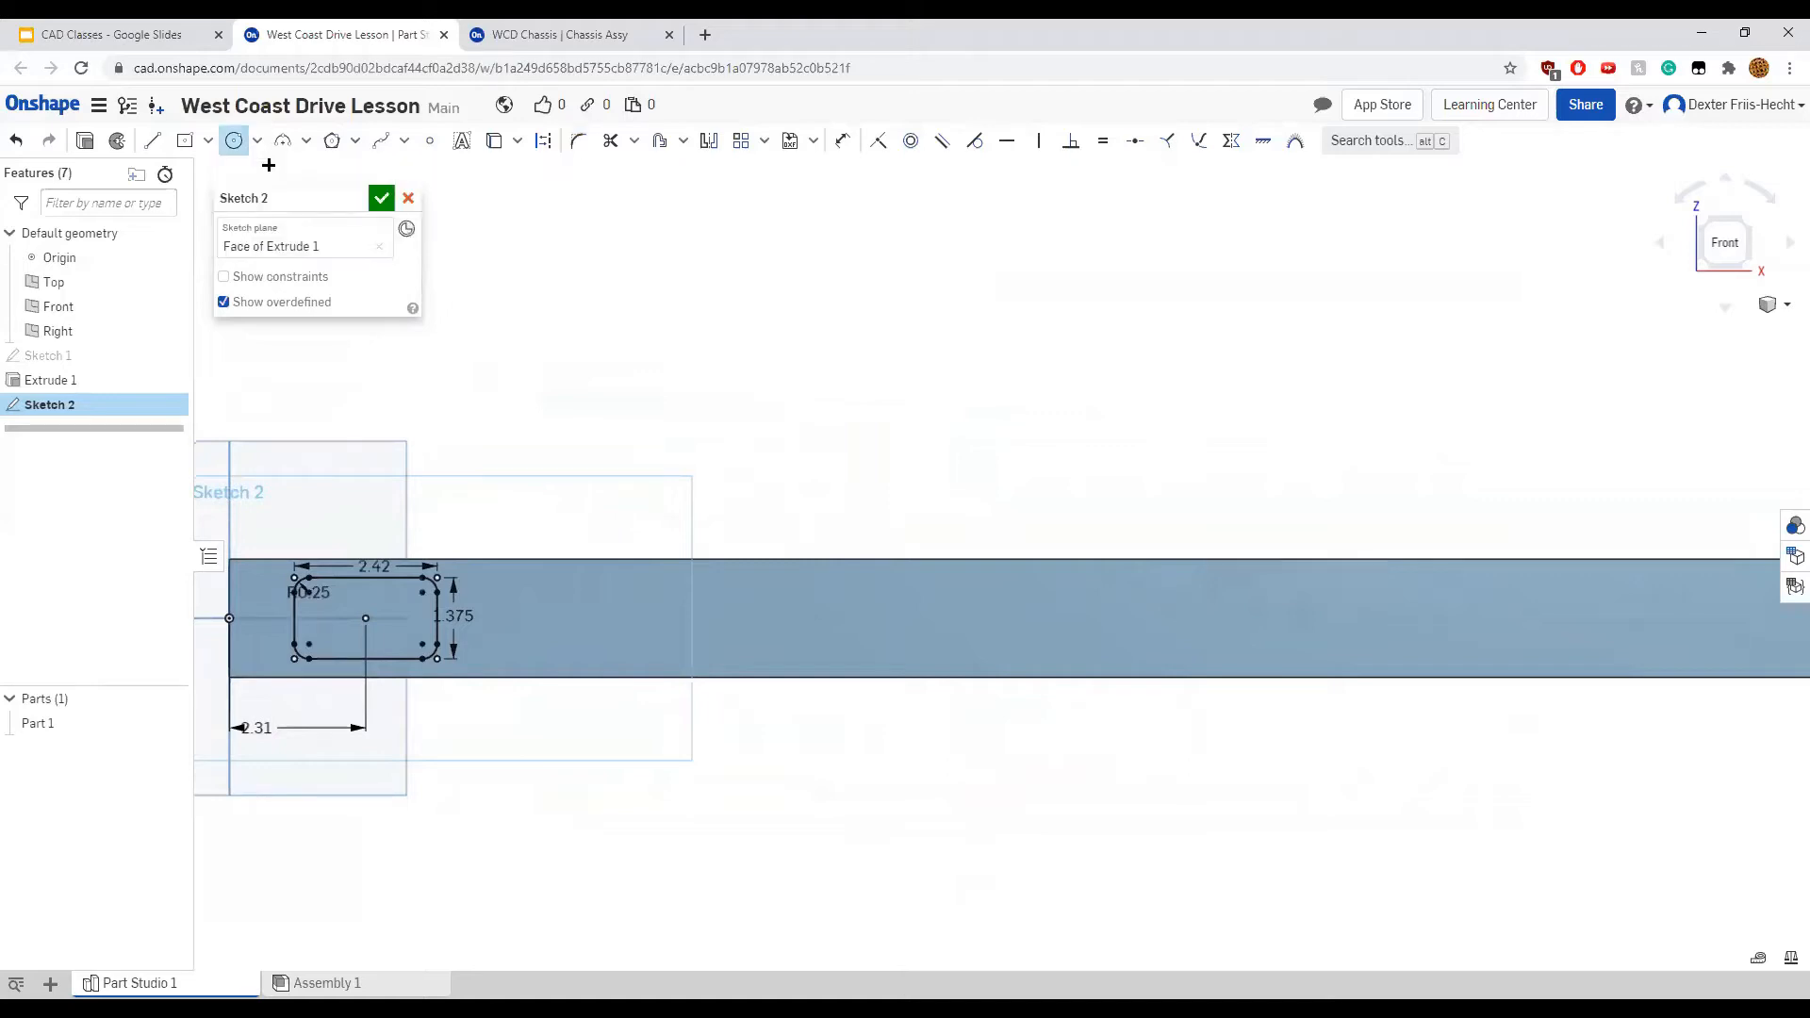
{"action": "left_click", "coordinate": [1141, 619]}
{"action": "left_click", "coordinate": [1166, 642]}
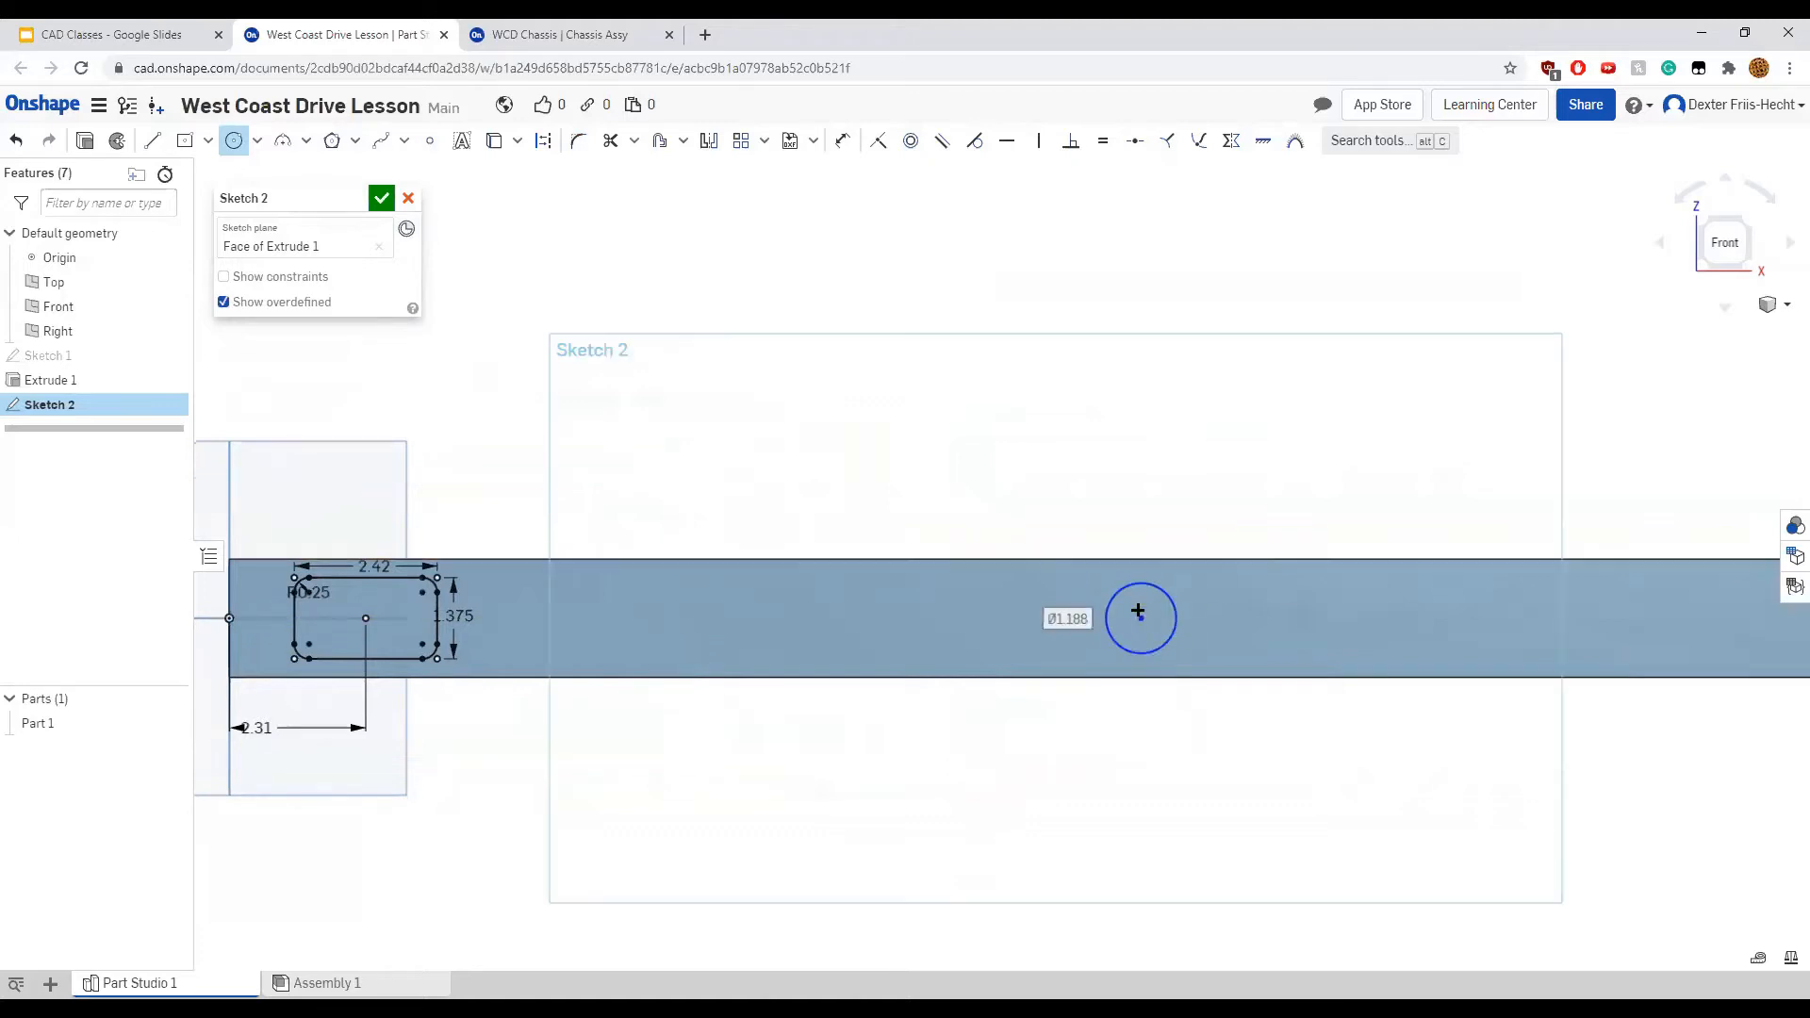
Set the circle's diameter to 1.5 in
{"action": "key", "text": "d"}
{"action": "left_click", "coordinate": [1172, 603]}
{"action": "left_click", "coordinate": [1156, 619]}
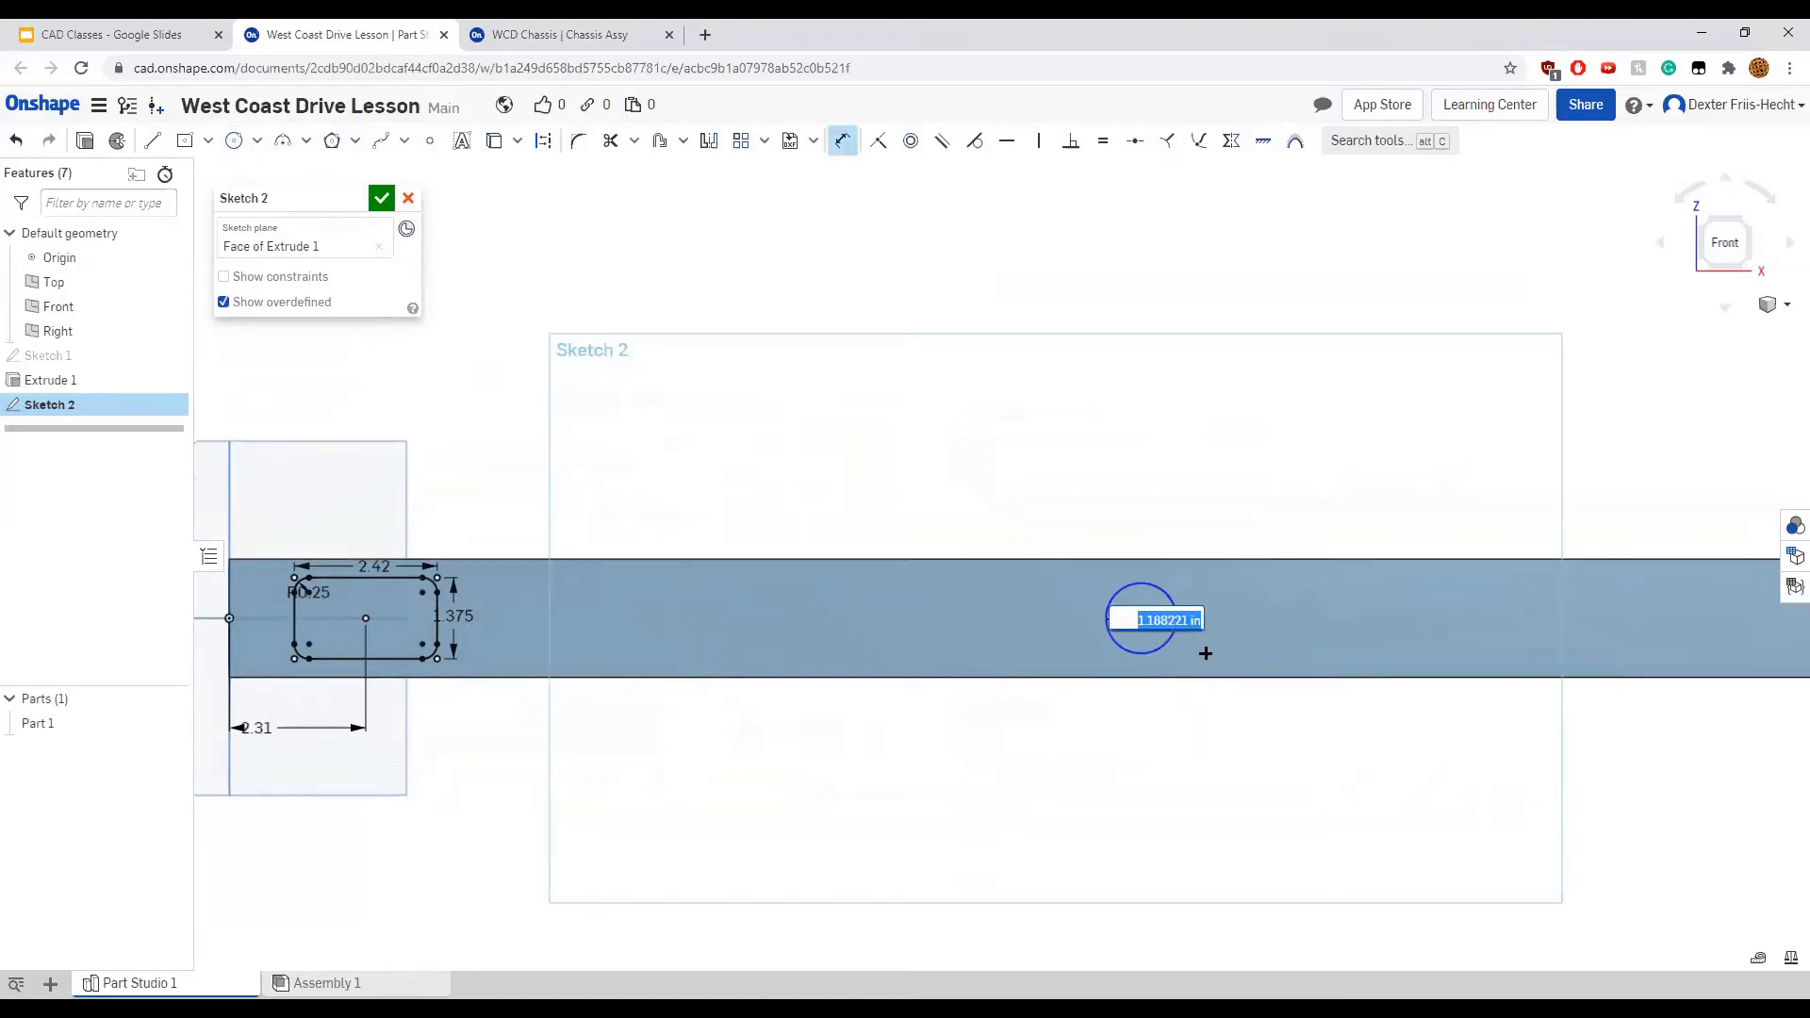
{"action": "type", "text": "1.5"}
{"action": "key", "text": "Return"}
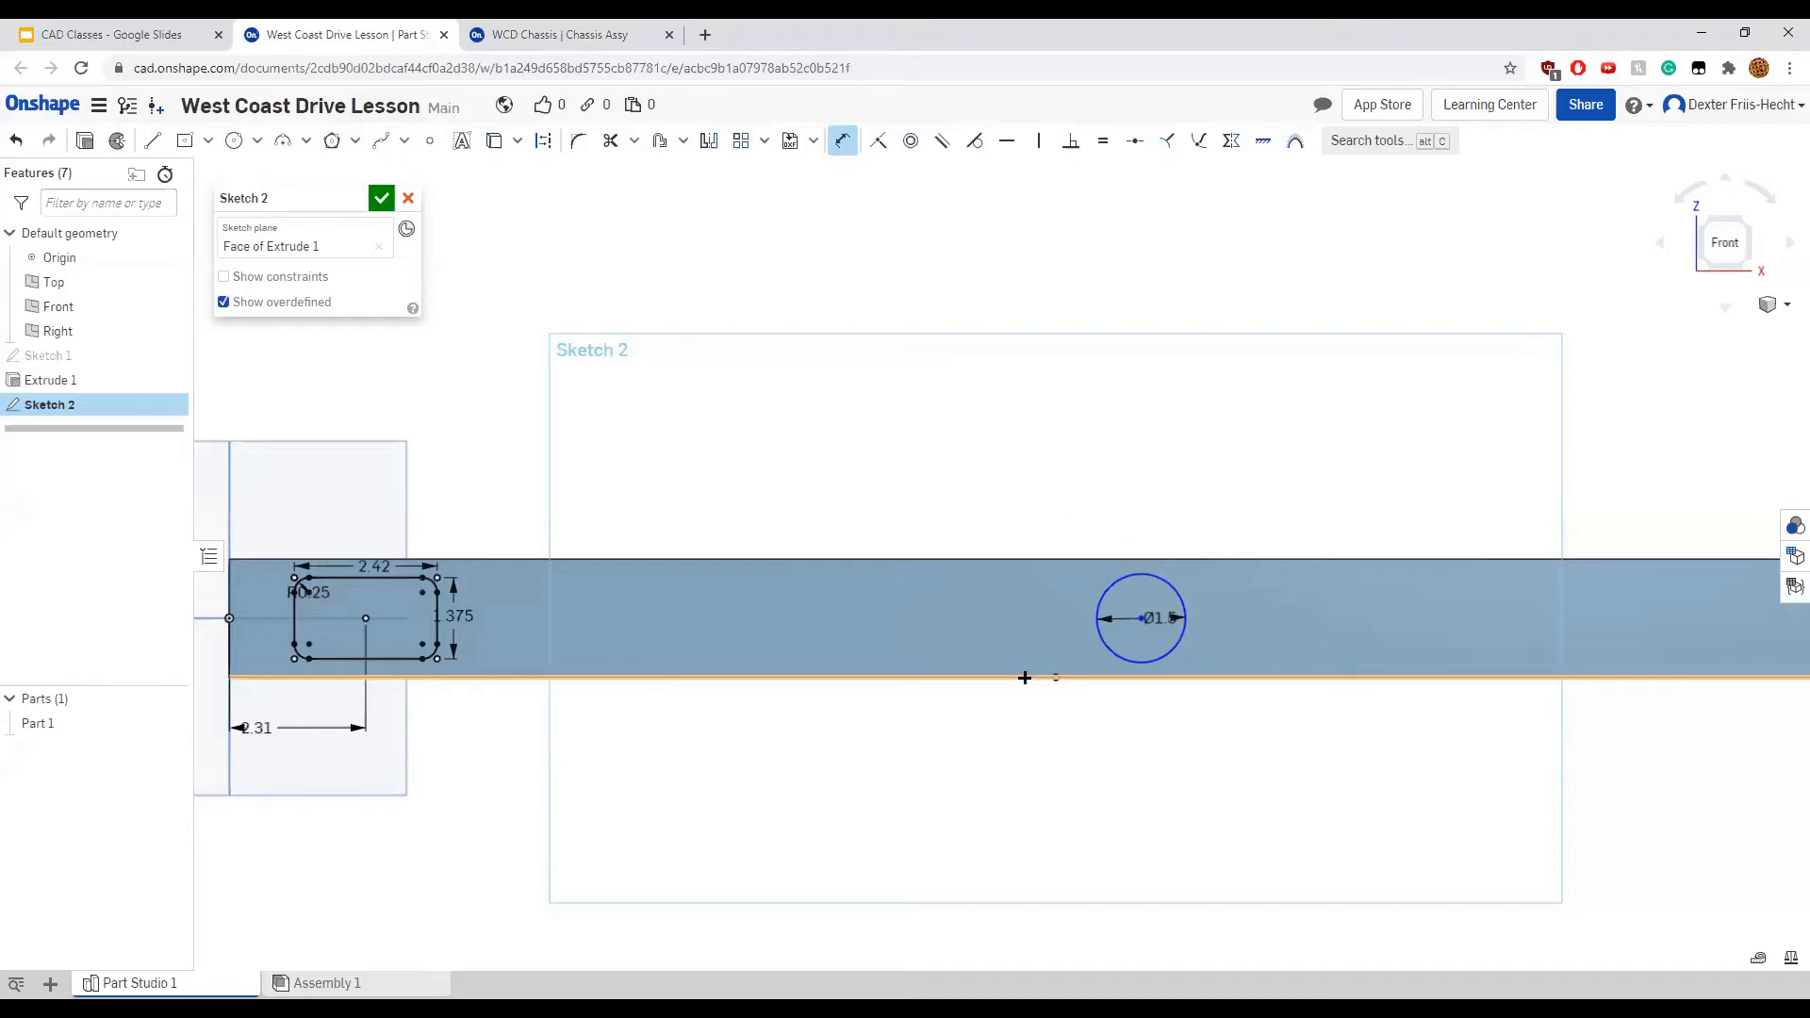
Dimension the circle's center 14 in from the tube's end edge at the origin
{"action": "left_click", "coordinate": [1141, 616]}
{"action": "left_click", "coordinate": [227, 566]}
{"action": "left_click", "coordinate": [407, 366]}
{"action": "type", "text": "14"}
{"action": "key", "text": "Return"}
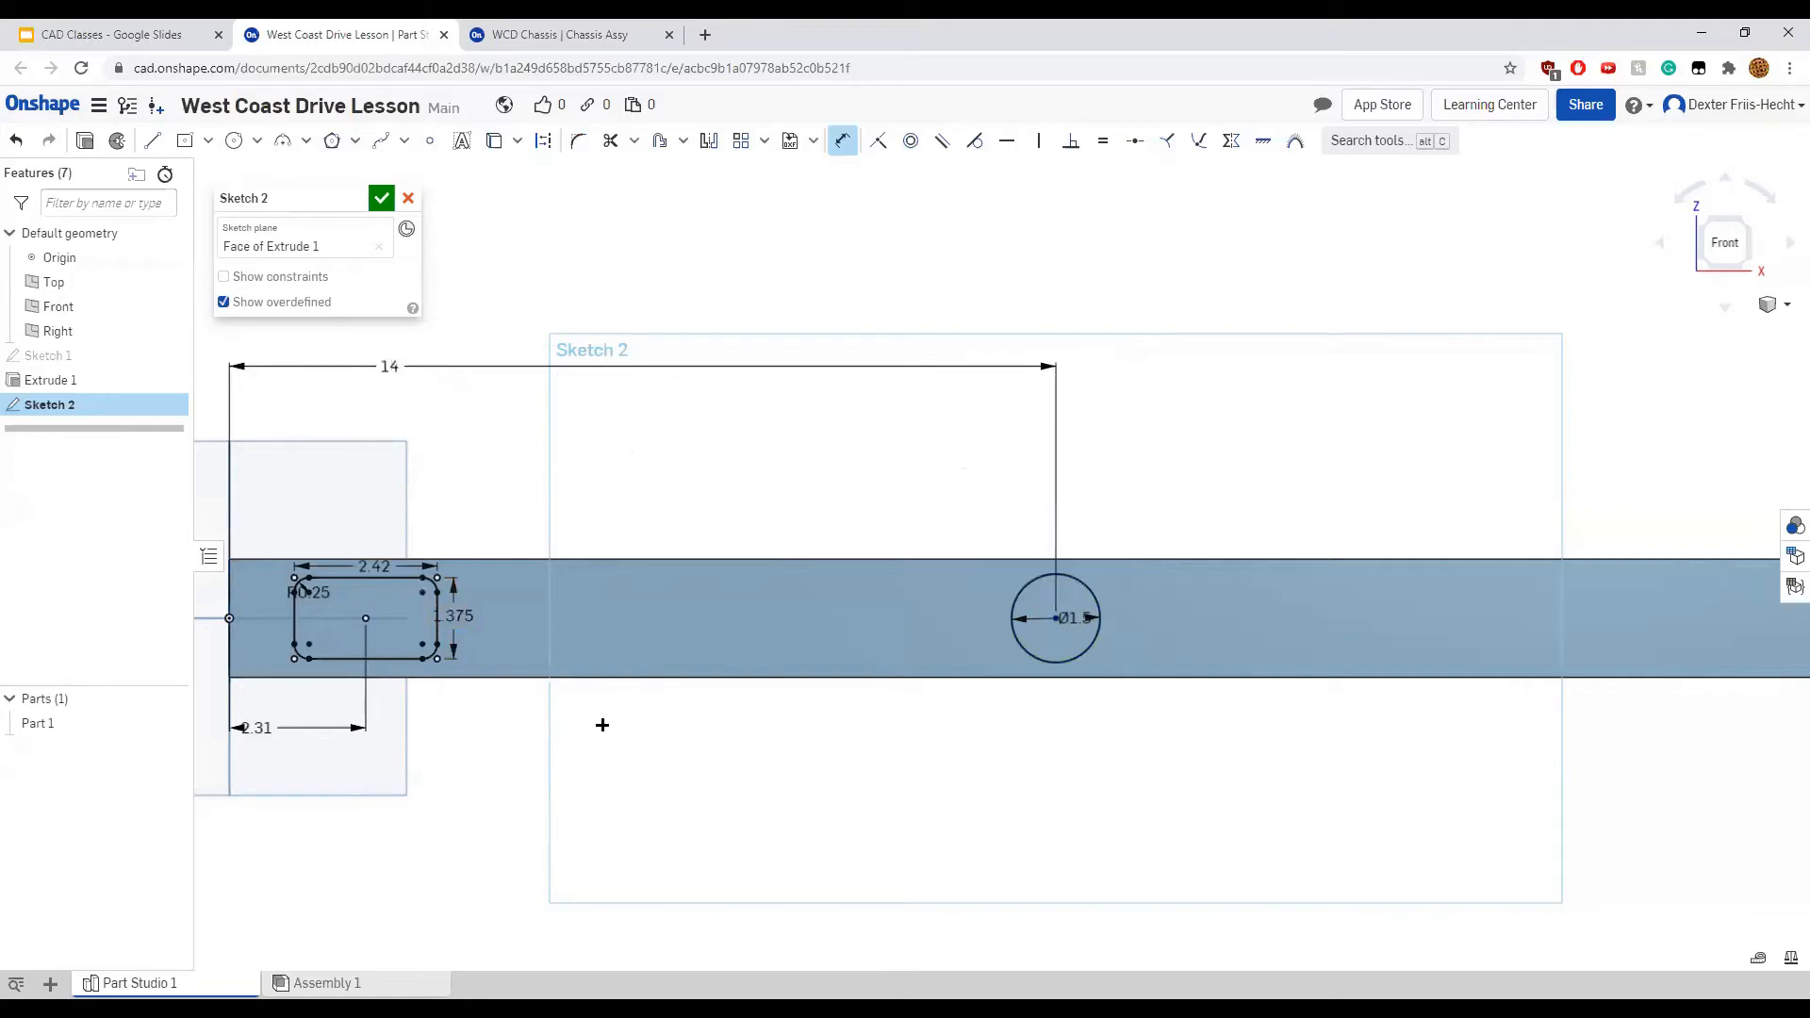
{"action": "scroll", "coordinate": [1056, 743], "scroll_direction": "down", "scroll_amount": 5}
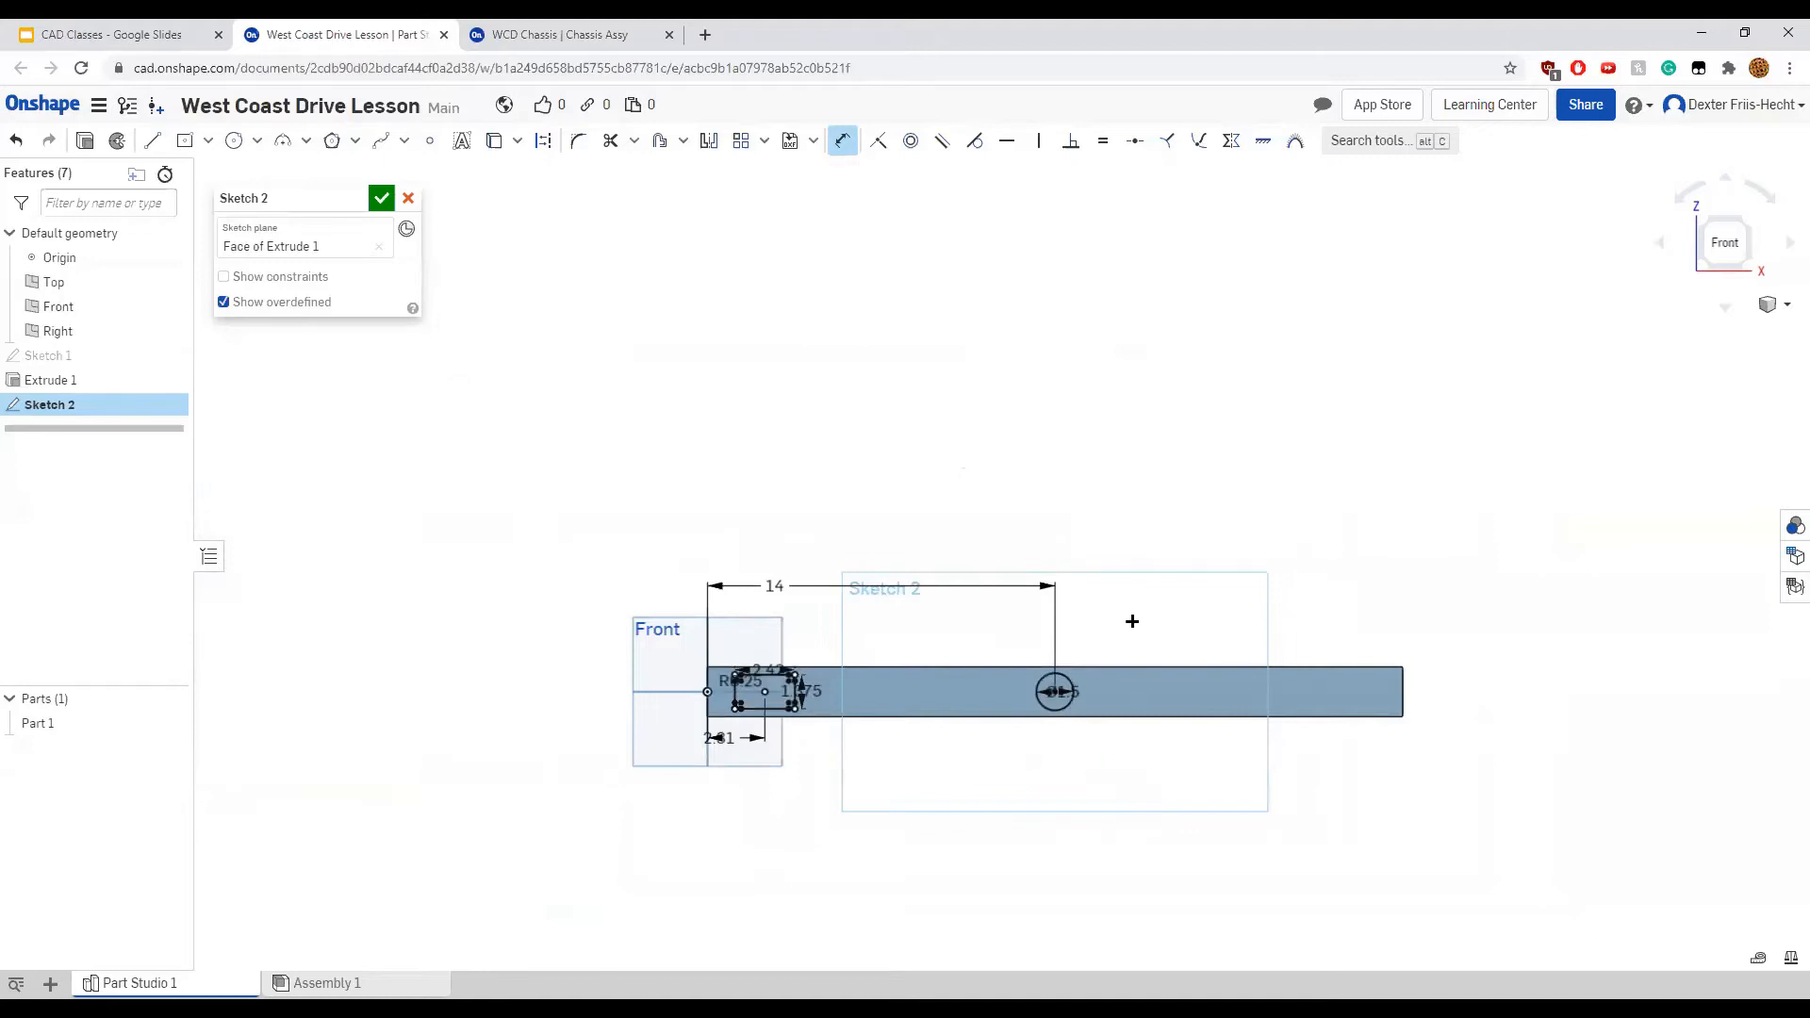
{"action": "scroll", "coordinate": [1059, 697], "scroll_direction": "up", "scroll_amount": 5}
{"action": "scroll", "coordinate": [1027, 713], "scroll_direction": "down", "scroll_amount": 5}
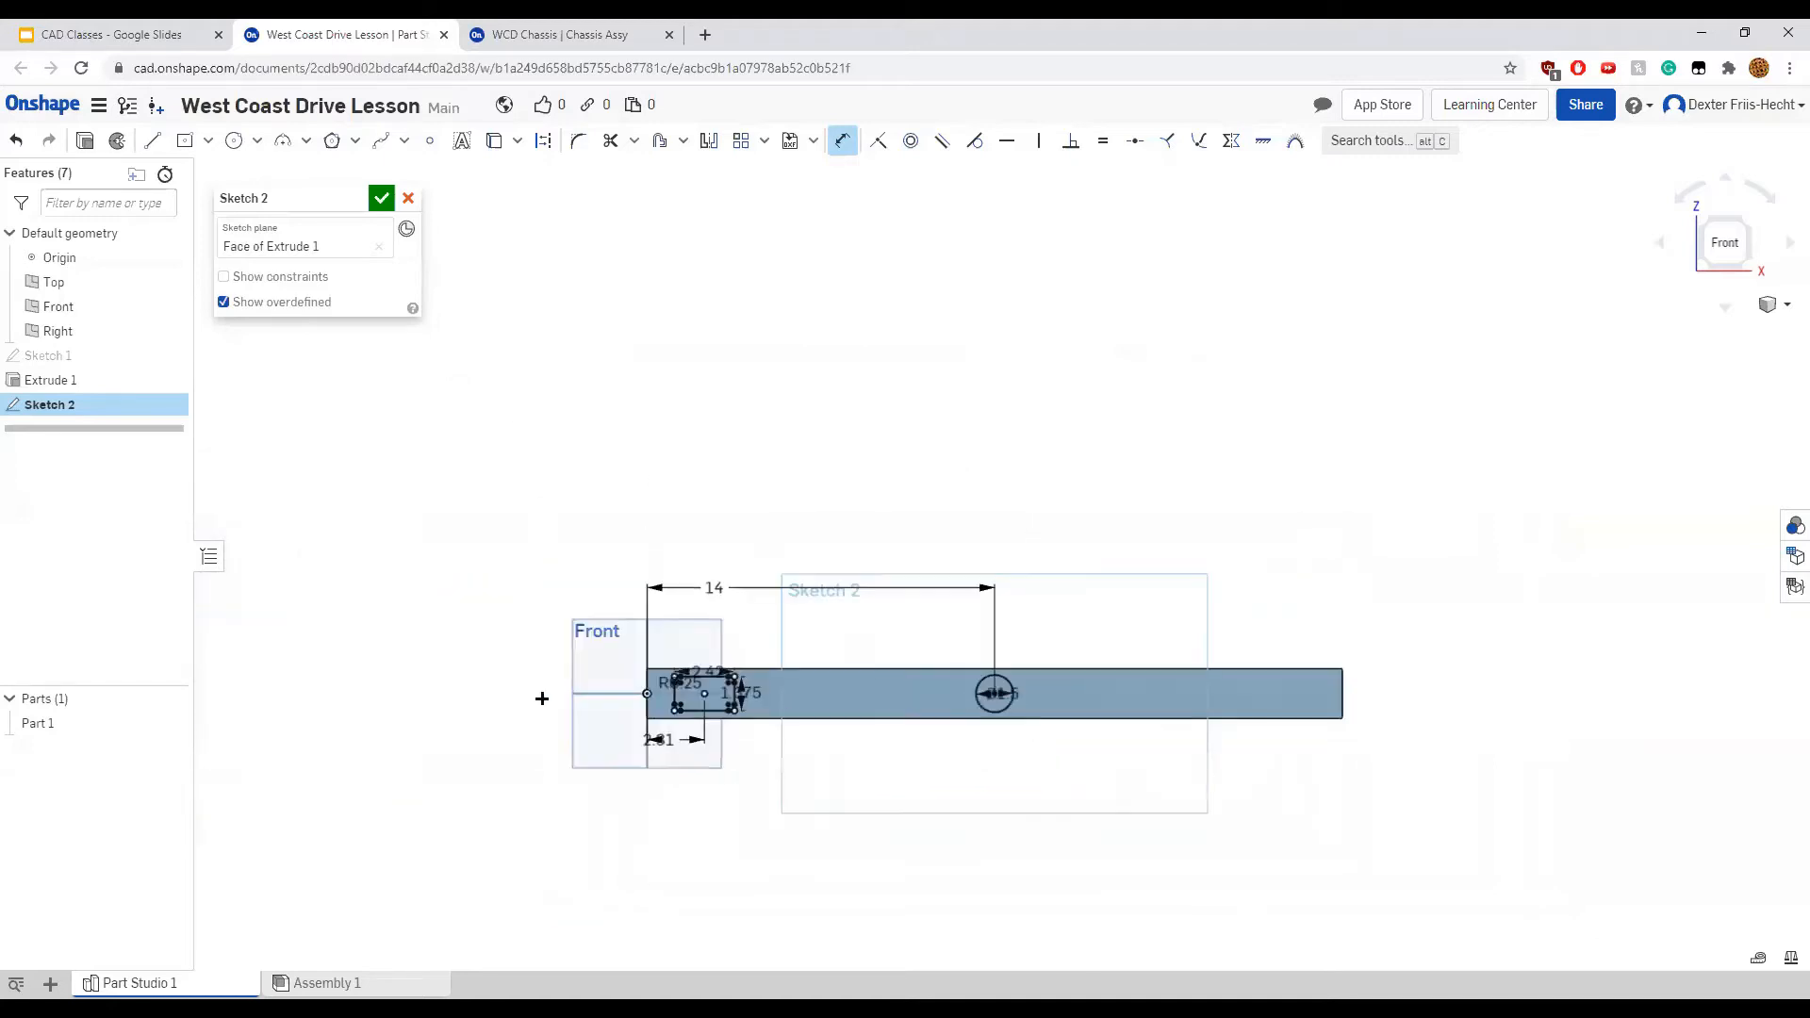
{"action": "scroll", "coordinate": [989, 704], "scroll_direction": "up", "scroll_amount": 5}
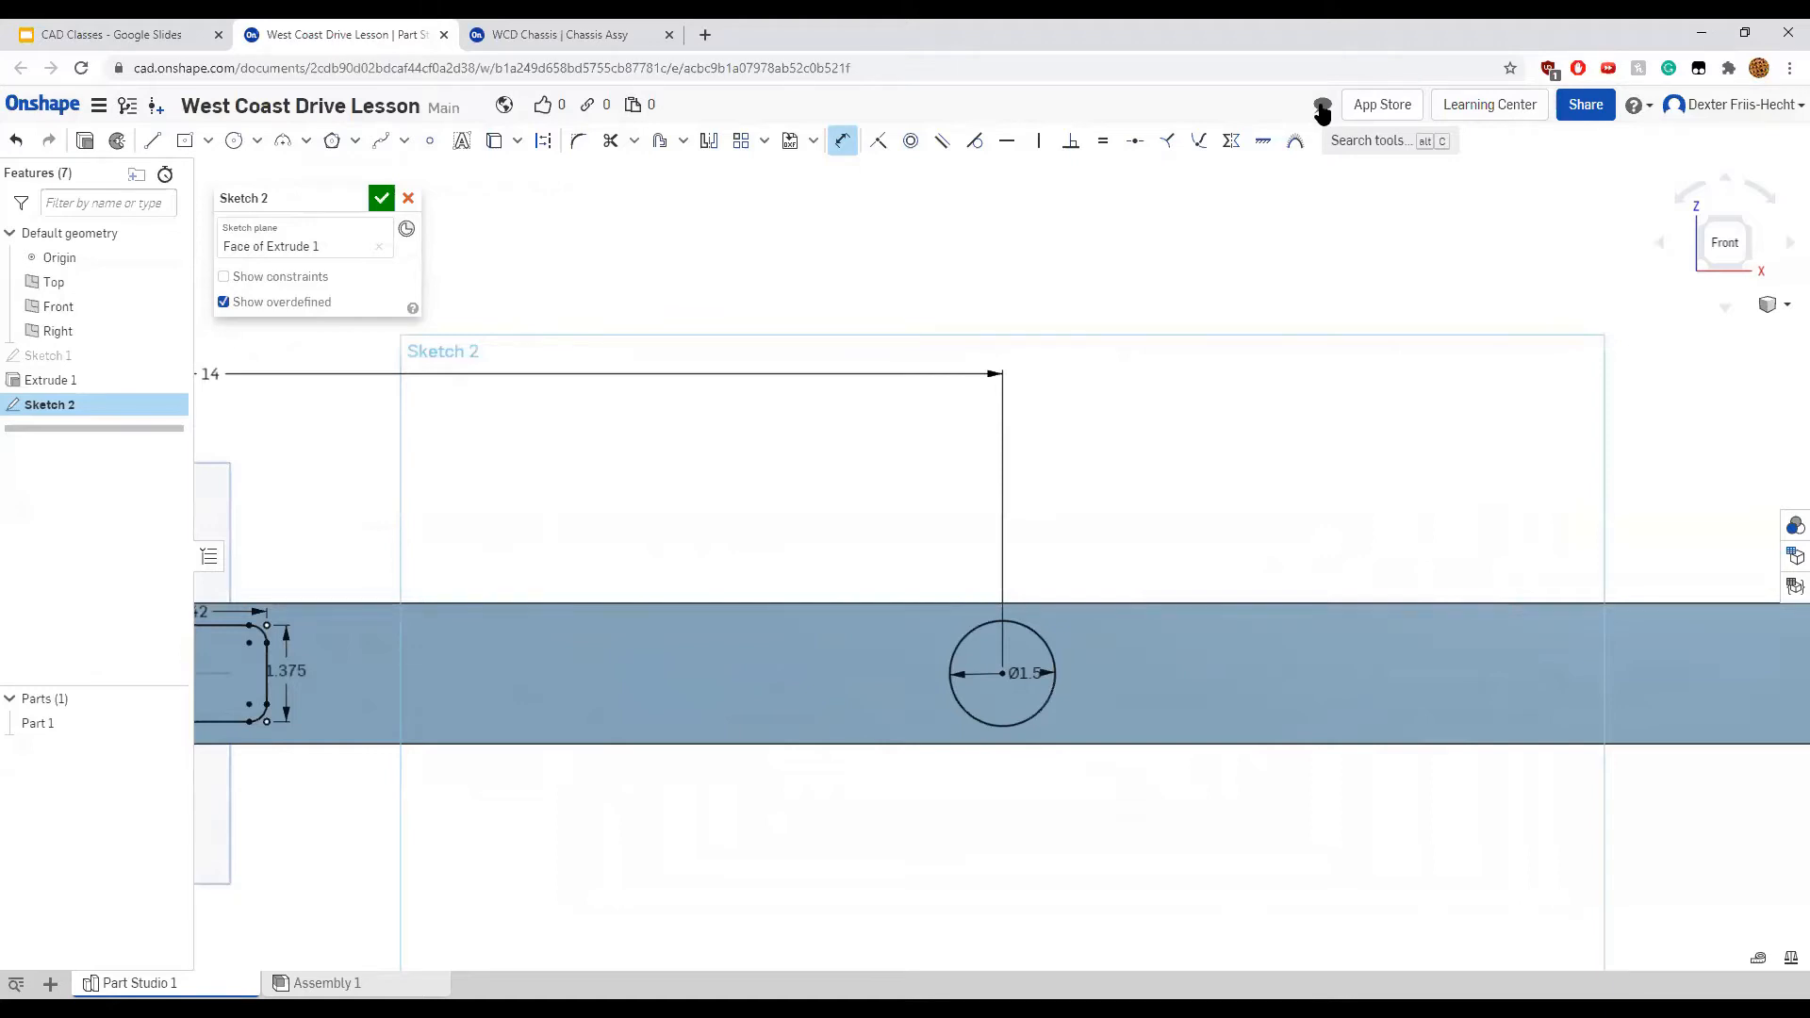
{"action": "middle_click_drag", "start_coordinate": [721, 450], "coordinate": [1138, 451]}
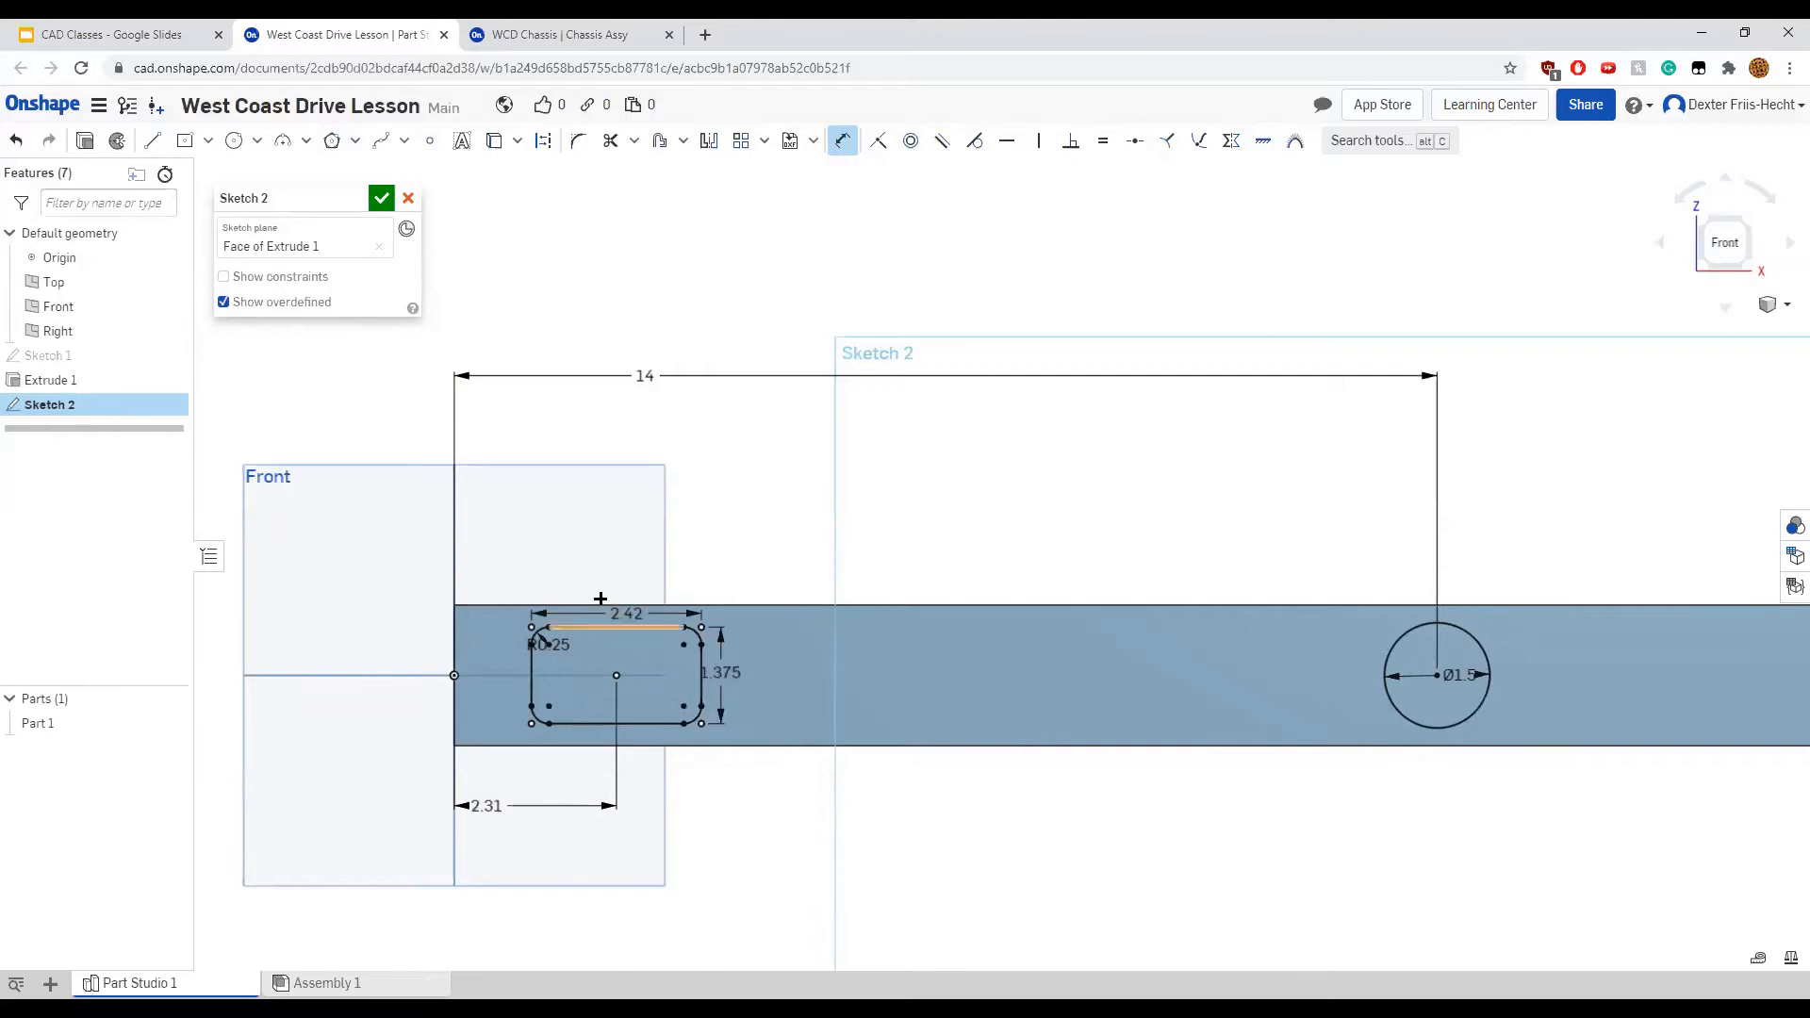
Place a sketch point on the tube's centerline beside the 1.5 in circle, toward the rectangular cutout, and dimension it 0.9375 in from the circle's center
{"action": "middle_click_drag", "start_coordinate": [917, 566], "coordinate": [776, 553]}
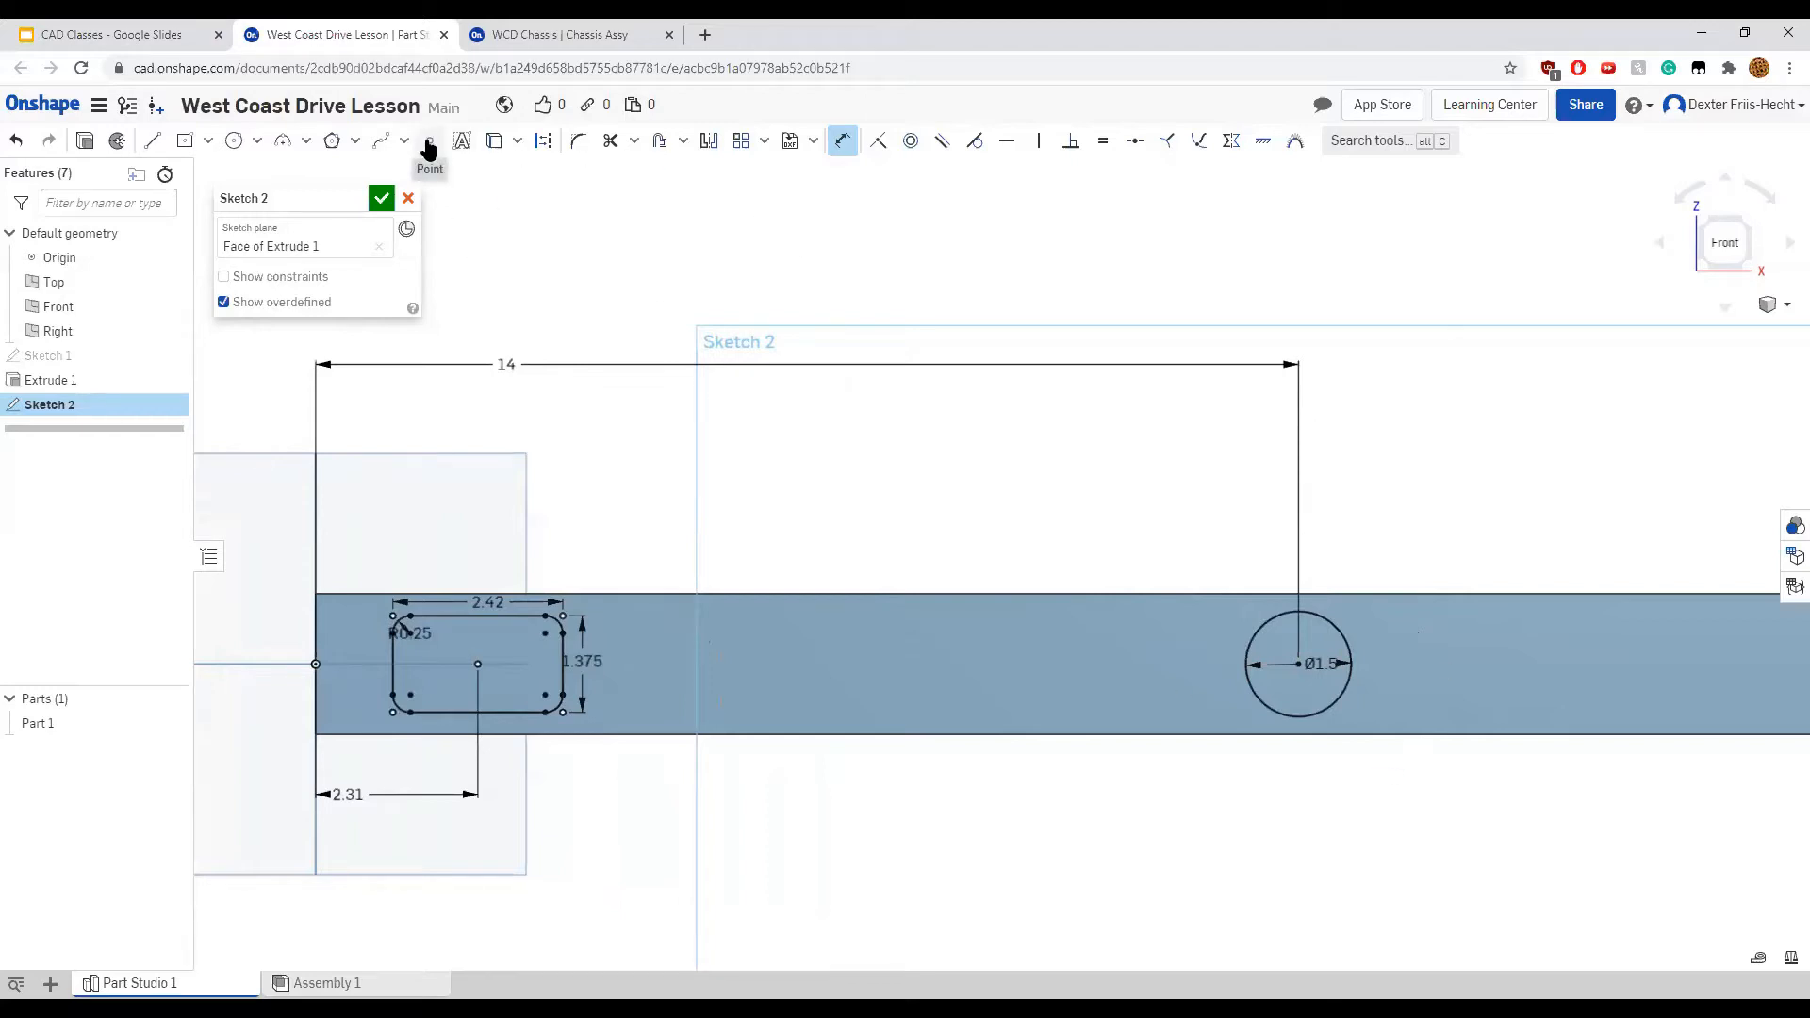
{"action": "left_click", "coordinate": [429, 143]}
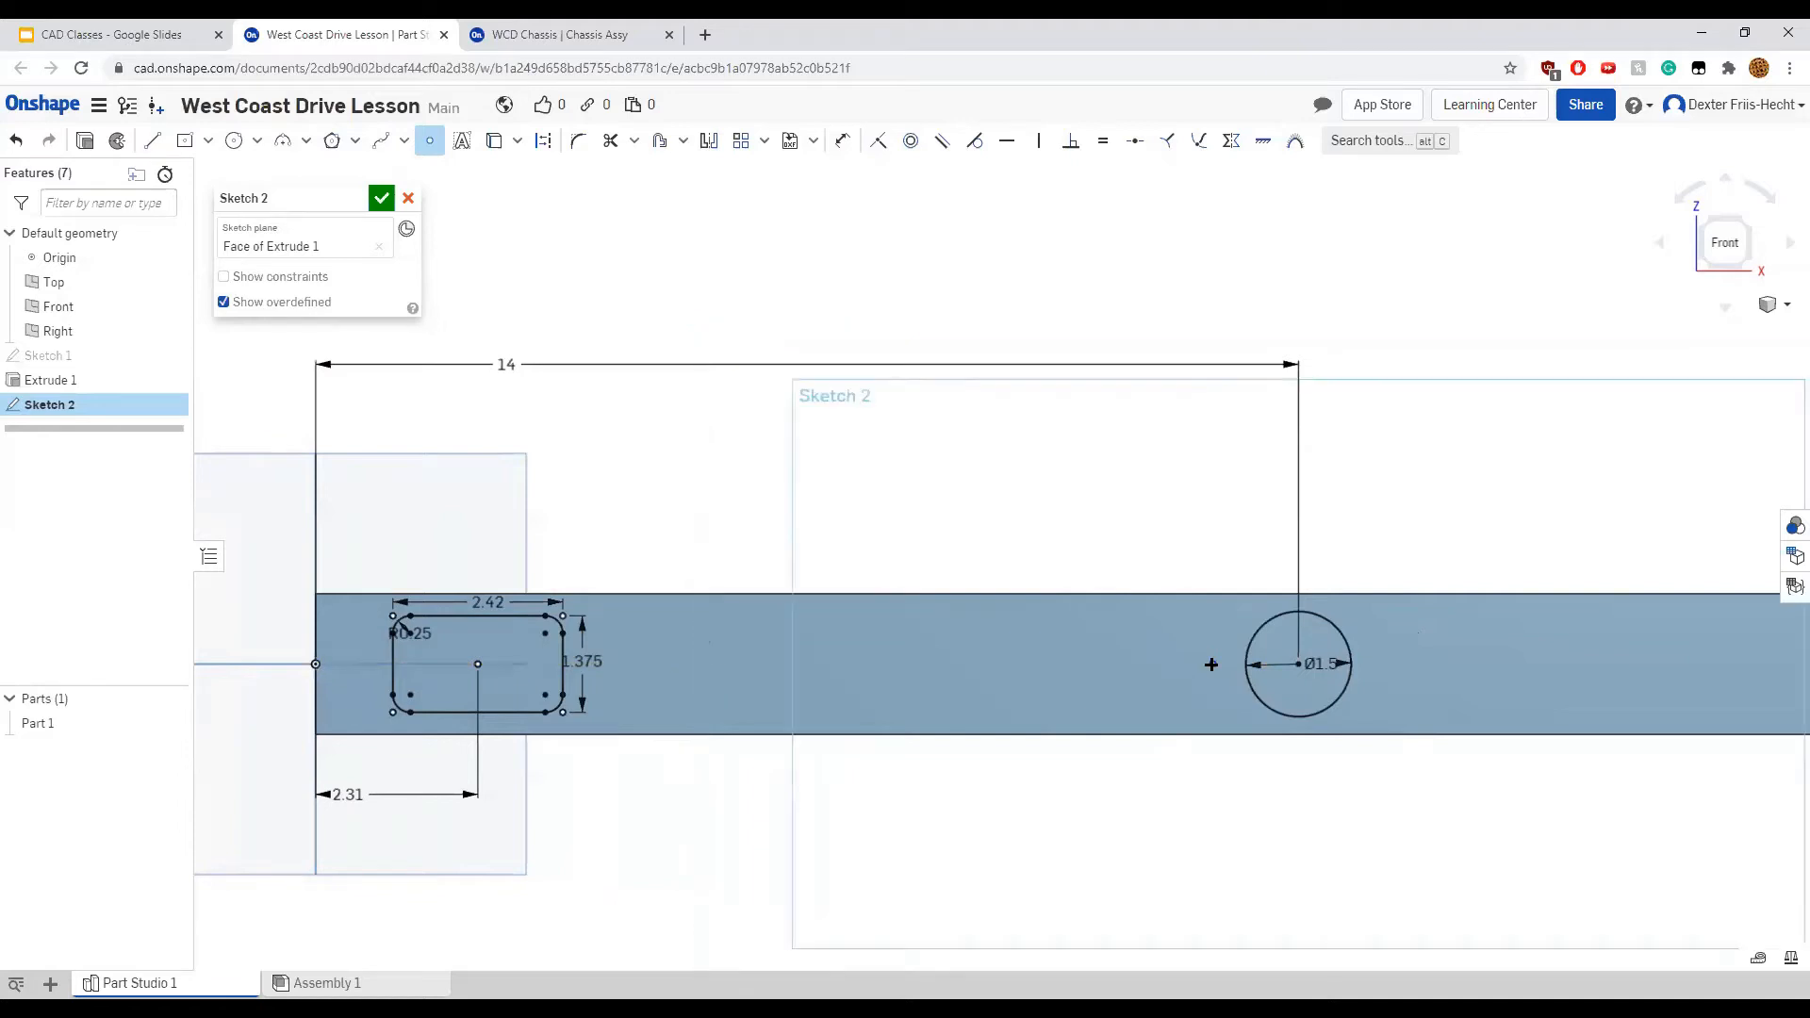
{"action": "left_click", "coordinate": [1213, 663]}
{"action": "key", "text": "u"}
{"action": "left_click", "coordinate": [1299, 665]}
{"action": "left_click", "coordinate": [1271, 743]}
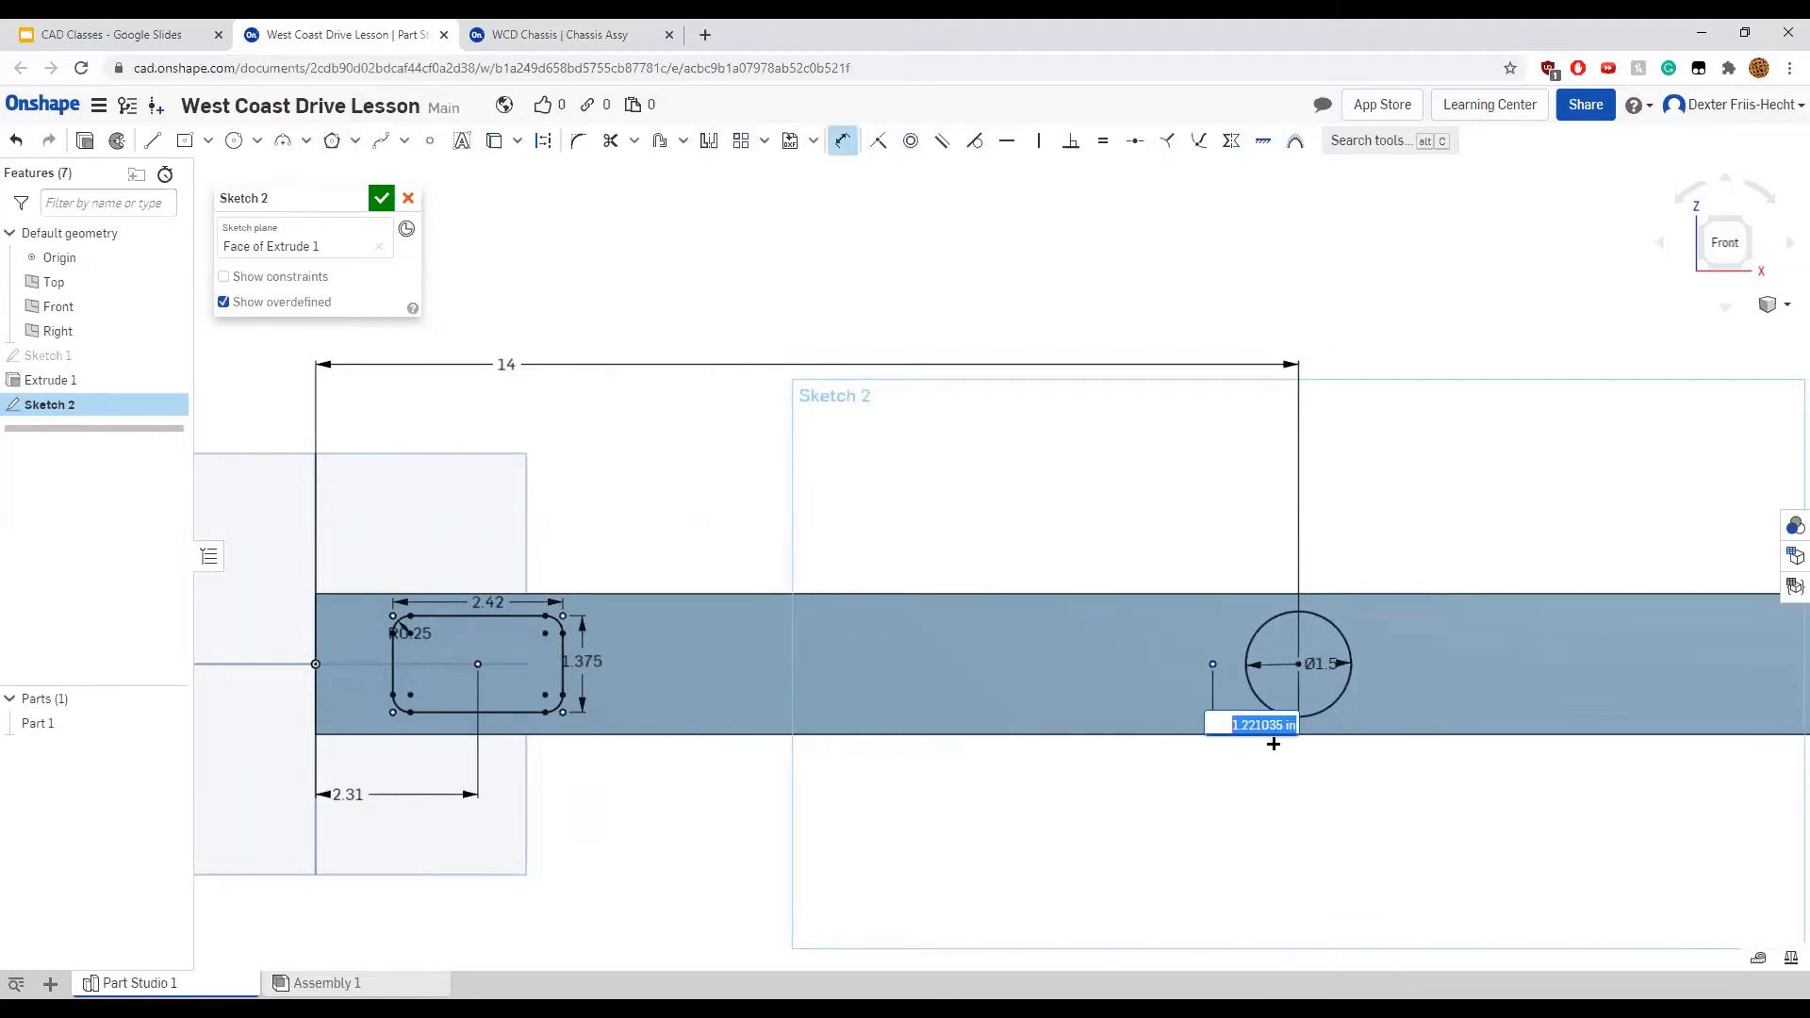
{"action": "key", "text": "BackSpace"}
{"action": "type", "text": ".9375"}
{"action": "key", "text": "Return"}
Reposition the point's 0.938 dimension just below the circle so its label sits clearly inside the tube's lower edge
{"action": "scroll", "coordinate": [1282, 729], "scroll_direction": "up", "scroll_amount": 3}
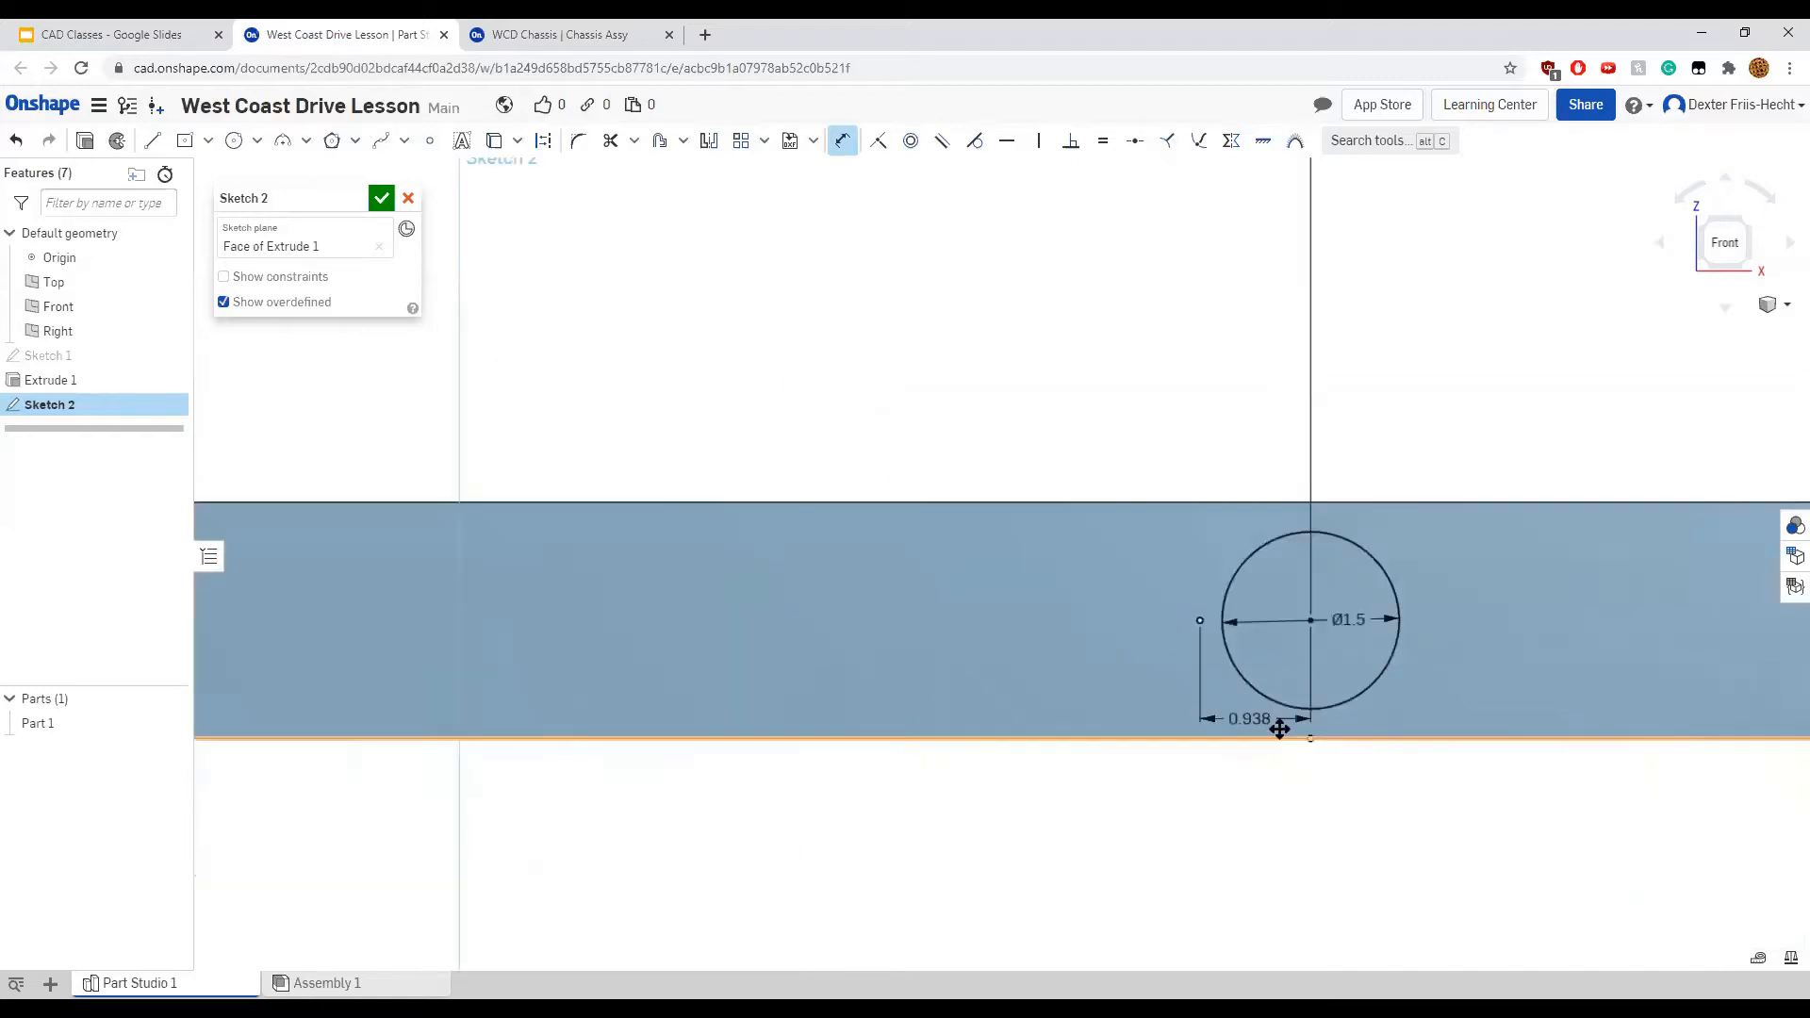
{"action": "scroll", "coordinate": [1147, 687], "scroll_direction": "down", "scroll_amount": 1}
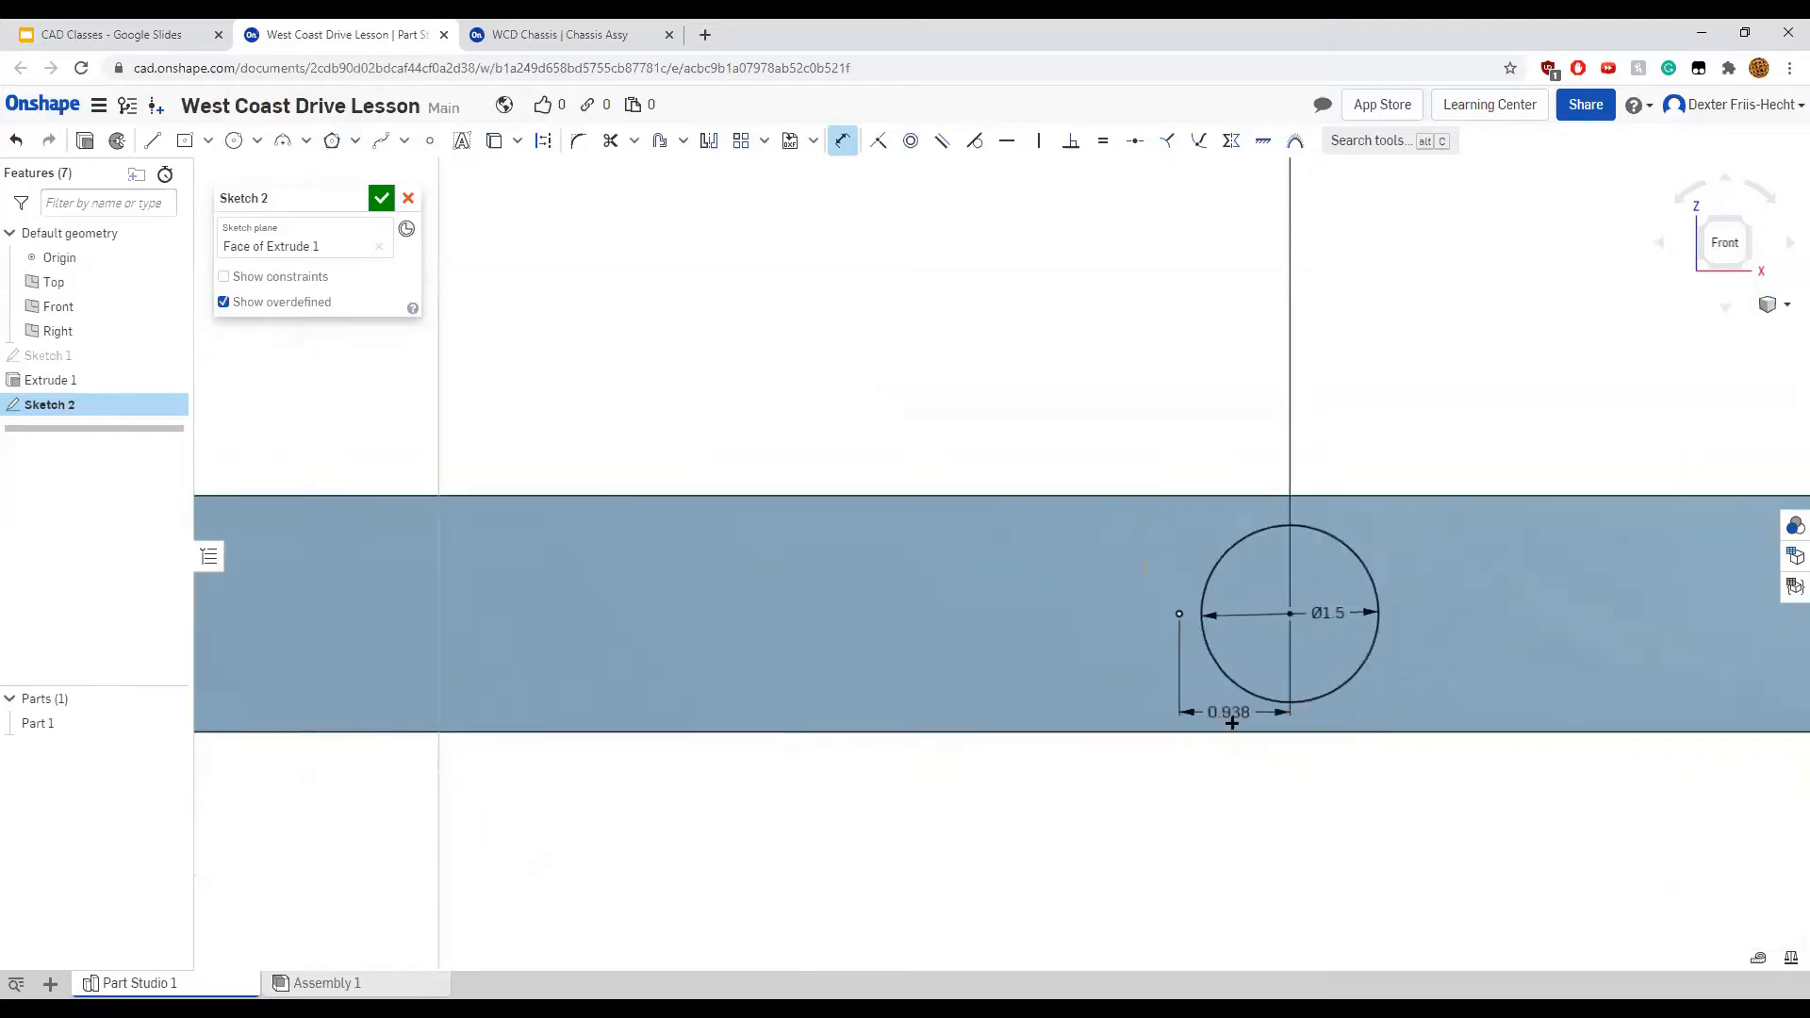
{"action": "mouse_move", "coordinate": [1230, 712]}
{"action": "left_mouse_down"}
{"action": "mouse_move", "coordinate": [1257, 712]}
{"action": "mouse_move", "coordinate": [1244, 671]}
{"action": "mouse_move", "coordinate": [1235, 729]}
{"action": "left_mouse_up"}
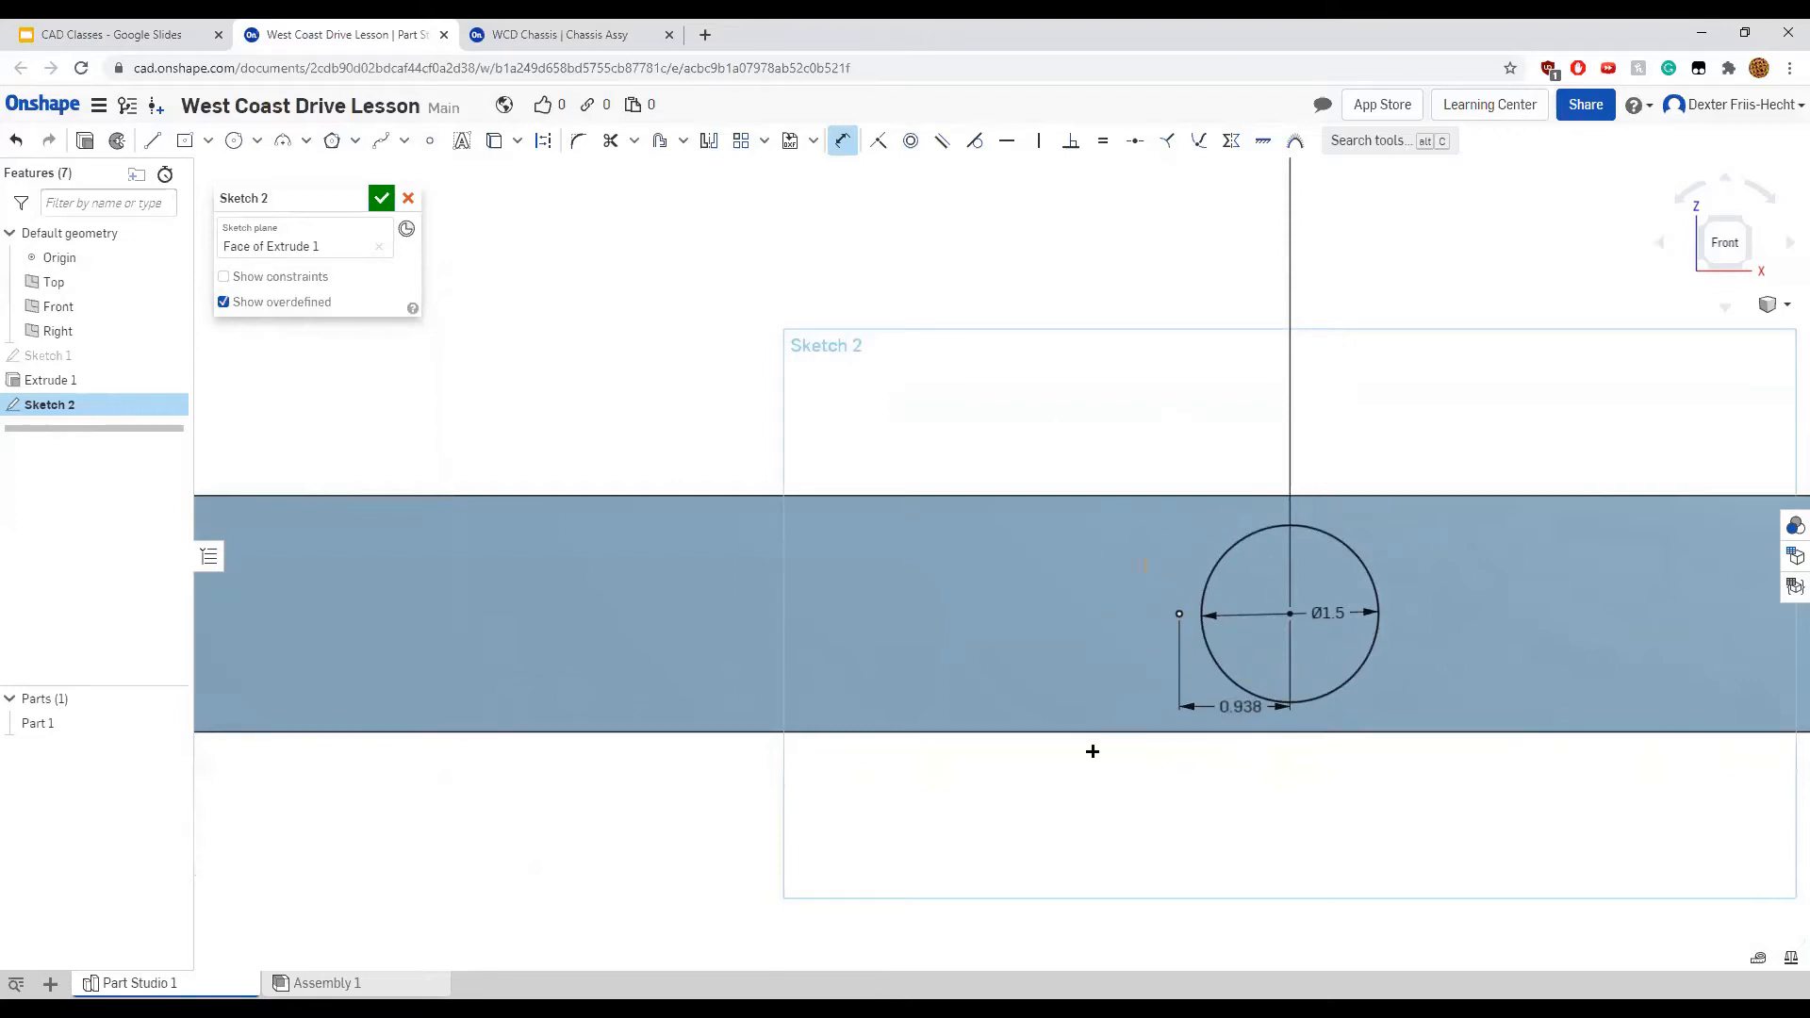
Place a second sketch point farther along the centerline toward the rectangular cutout and dimension it 2.5 in from the circle's center
{"action": "scroll", "coordinate": [1053, 742], "scroll_direction": "down", "scroll_amount": 2}
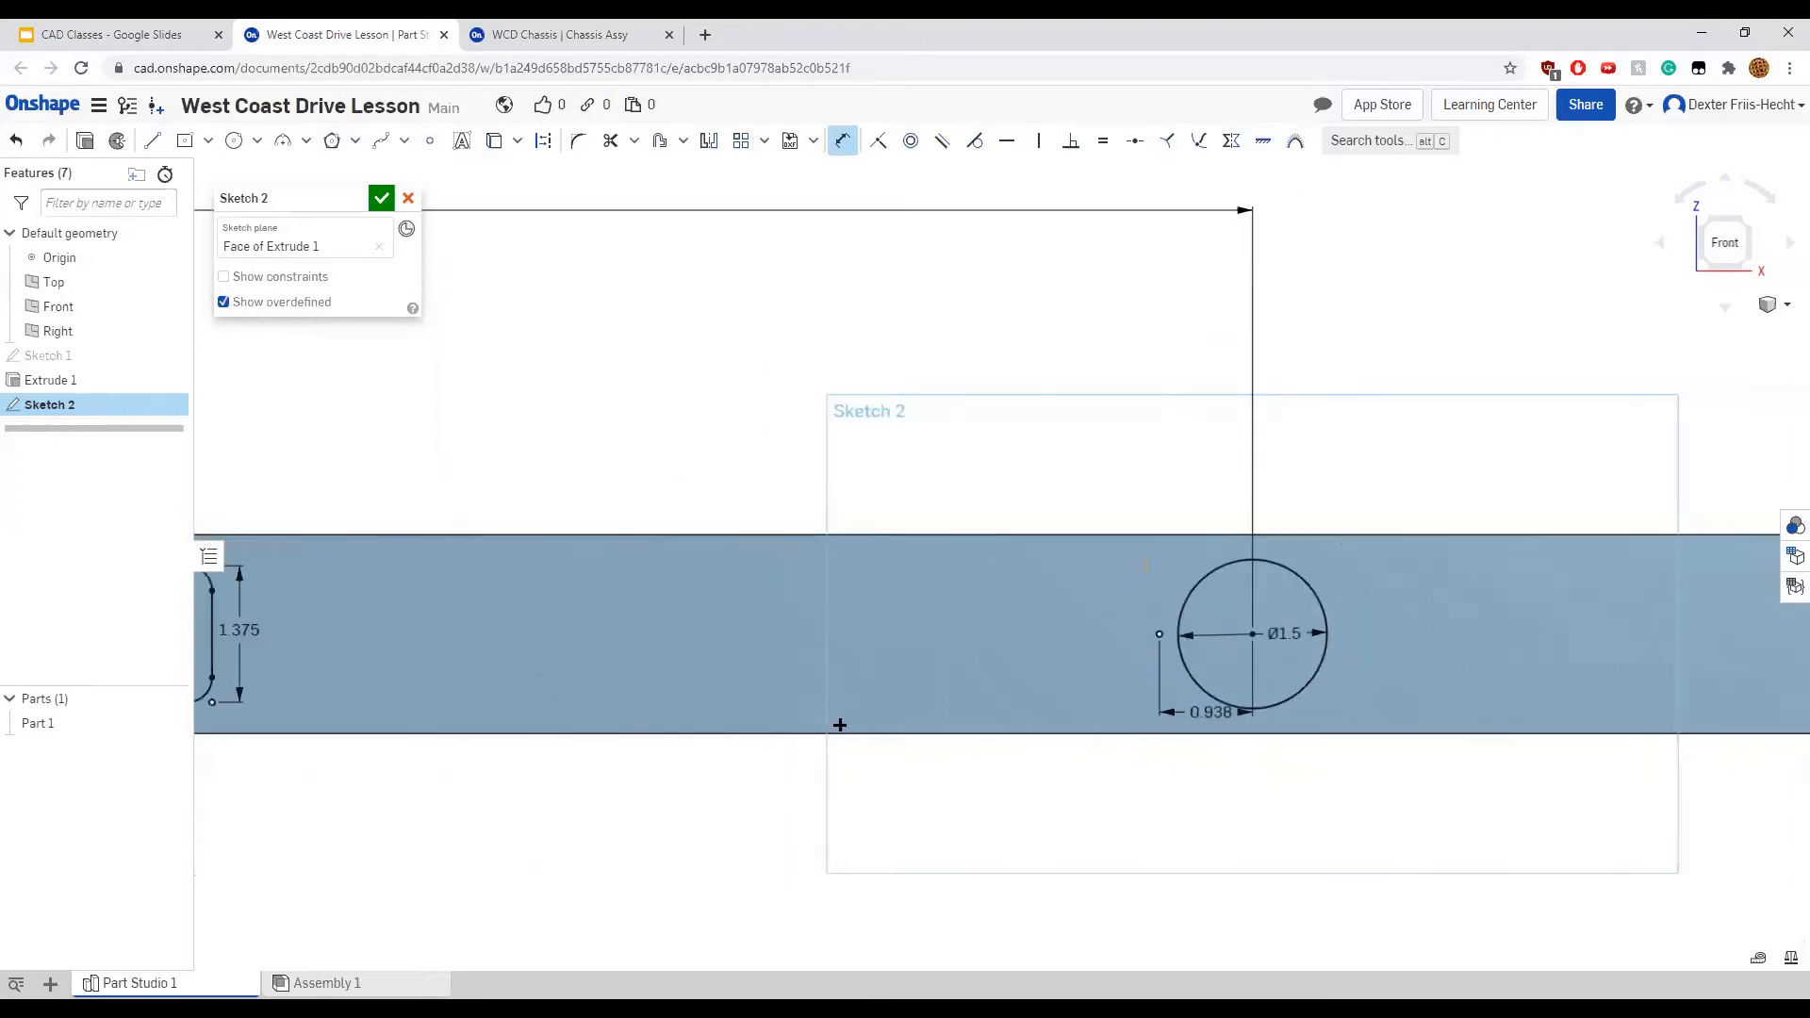
{"action": "left_click", "coordinate": [429, 140]}
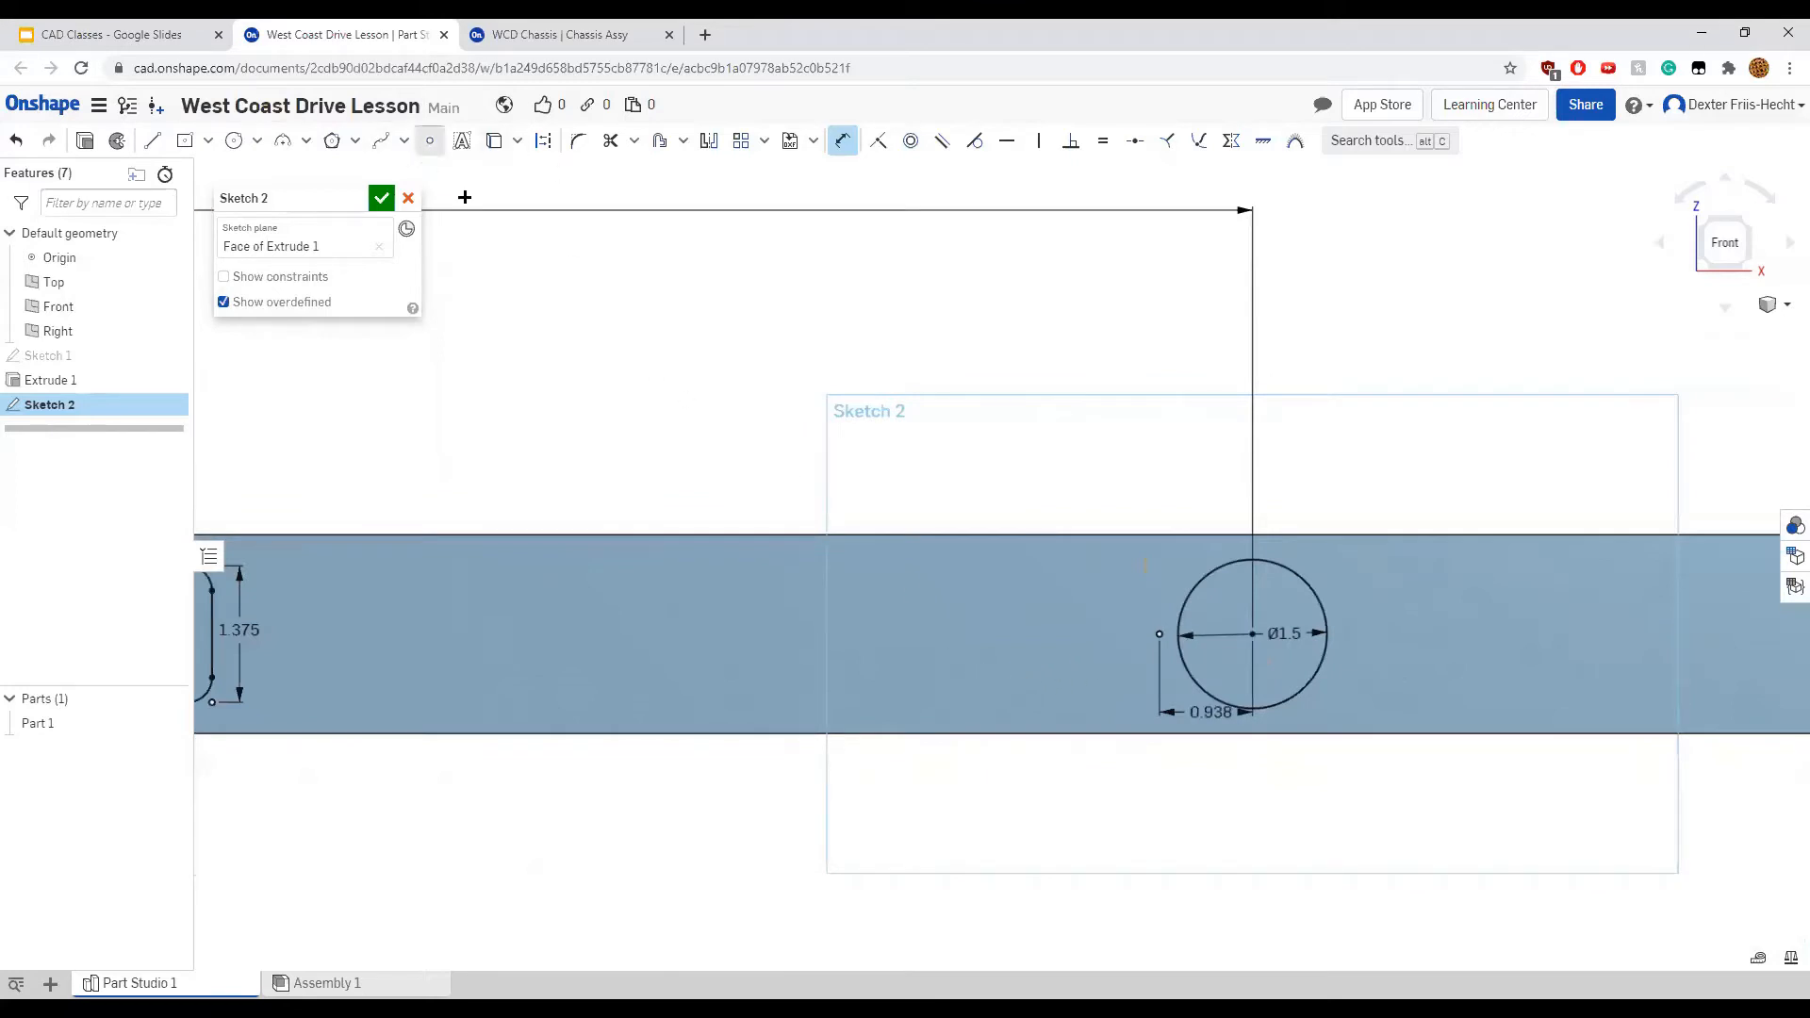
{"action": "left_click", "coordinate": [1062, 634]}
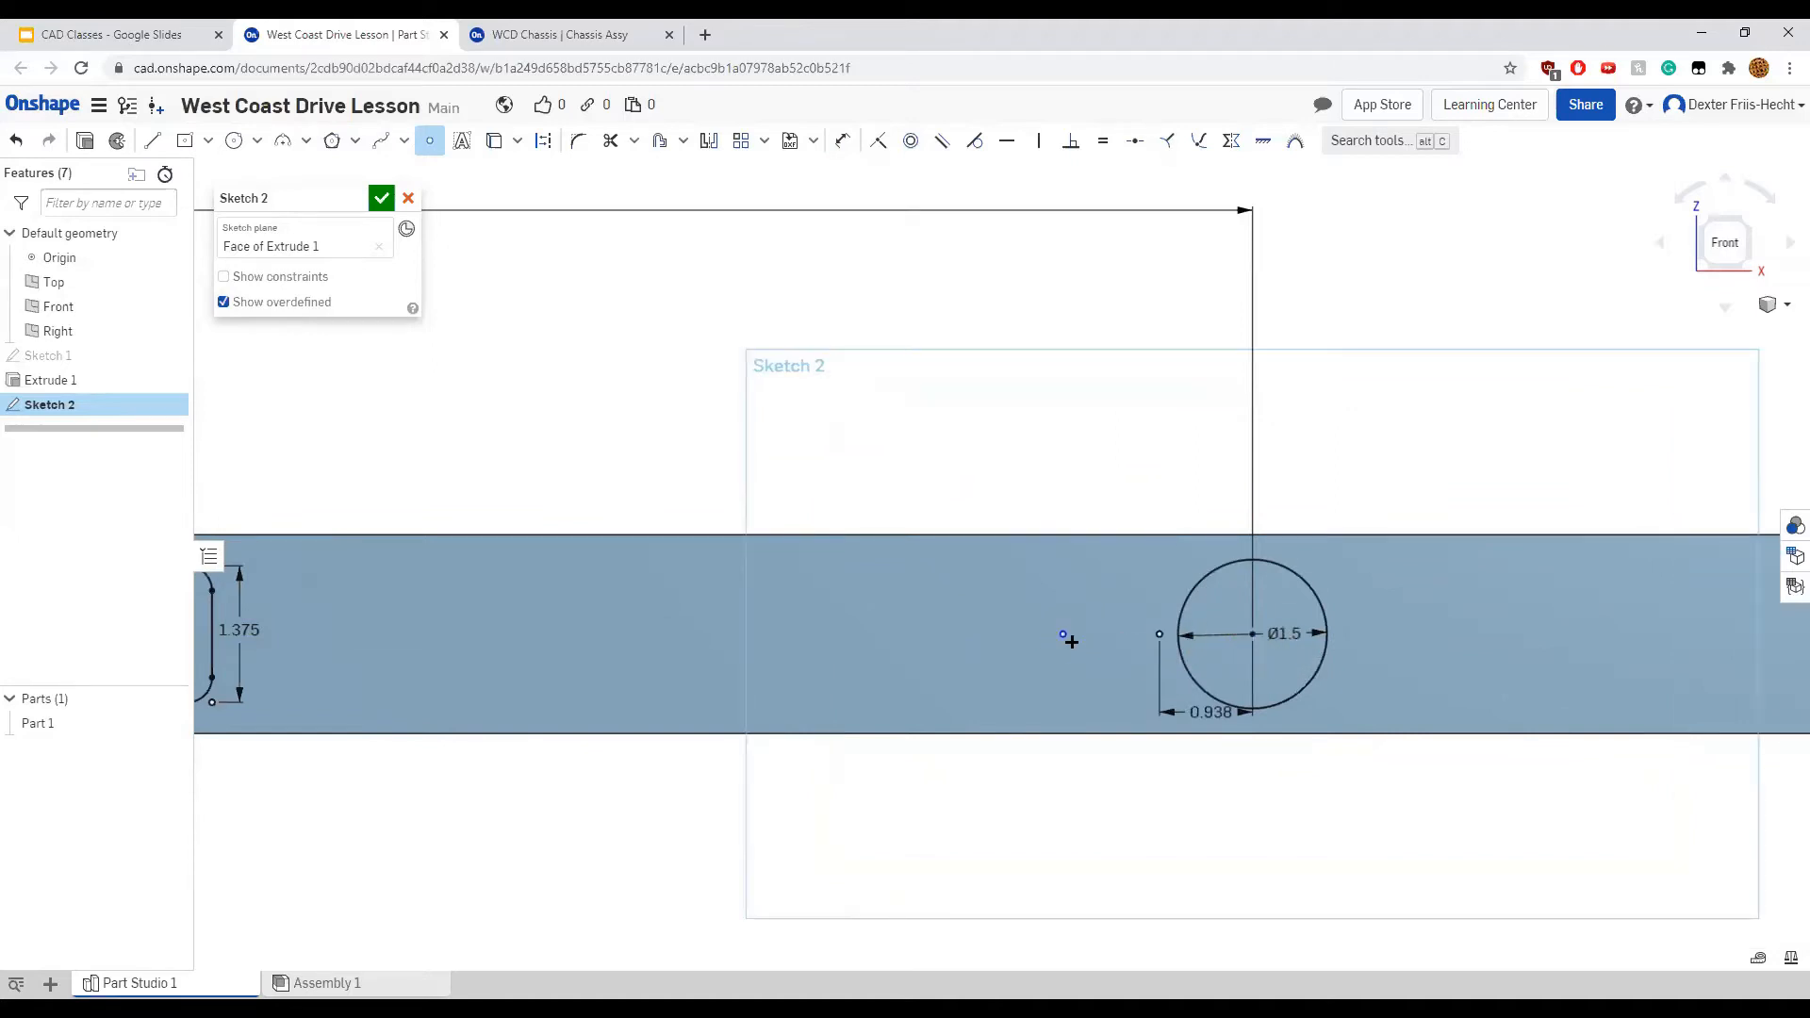
{"action": "key", "text": "d"}
{"action": "left_click", "coordinate": [1253, 635]}
{"action": "left_click", "coordinate": [1107, 575]}
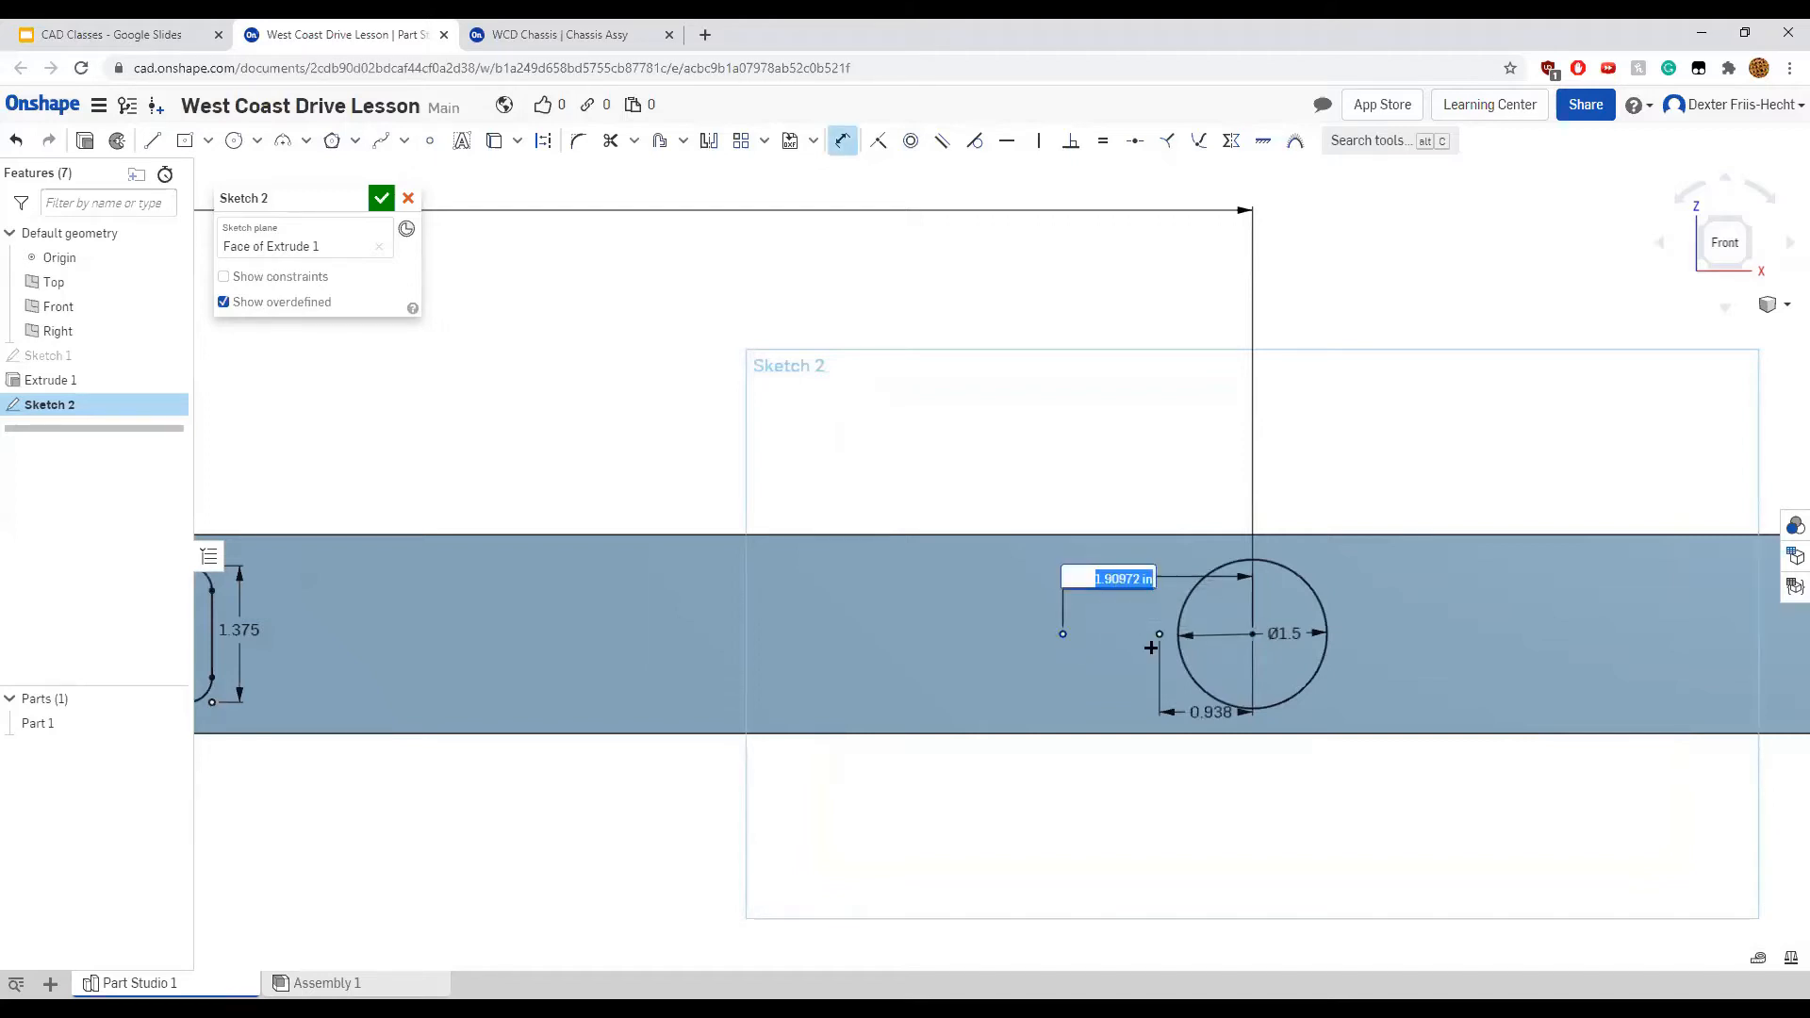
{"action": "type", "text": "2.5"}
{"action": "key", "text": "Return"}
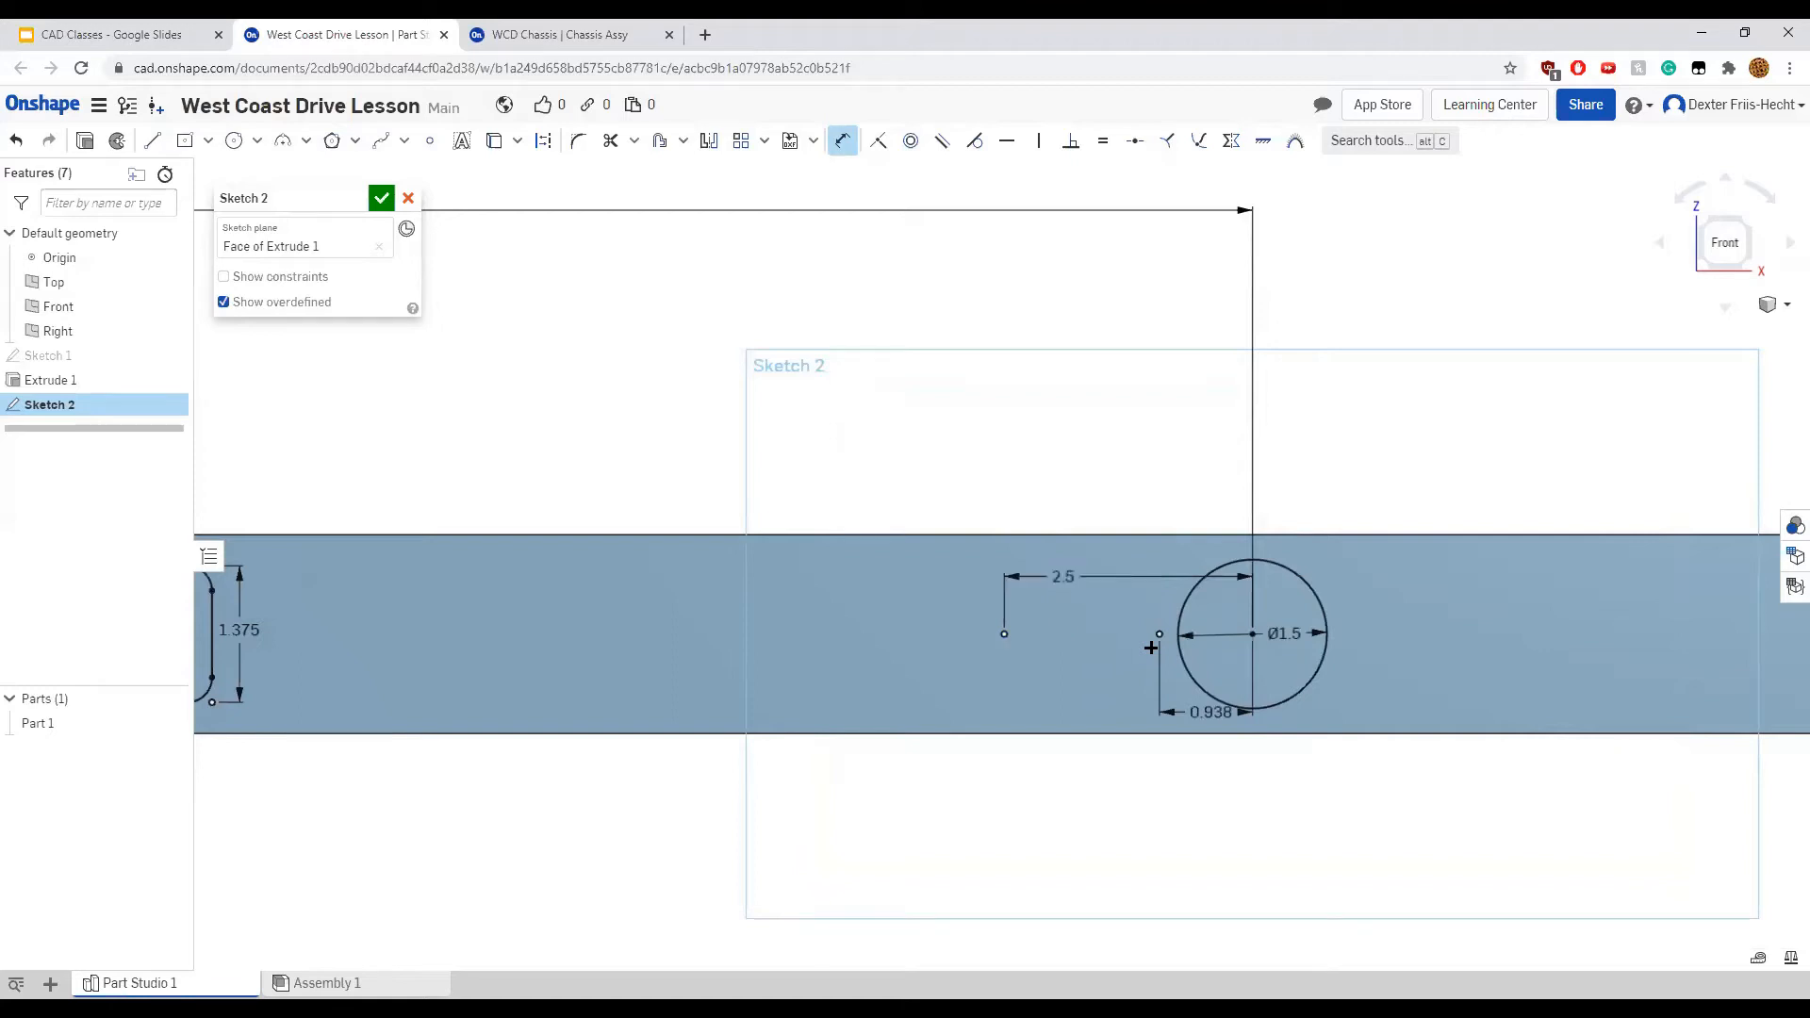
{"action": "left_click", "coordinate": [1253, 635]}
{"action": "left_click", "coordinate": [1331, 735]}
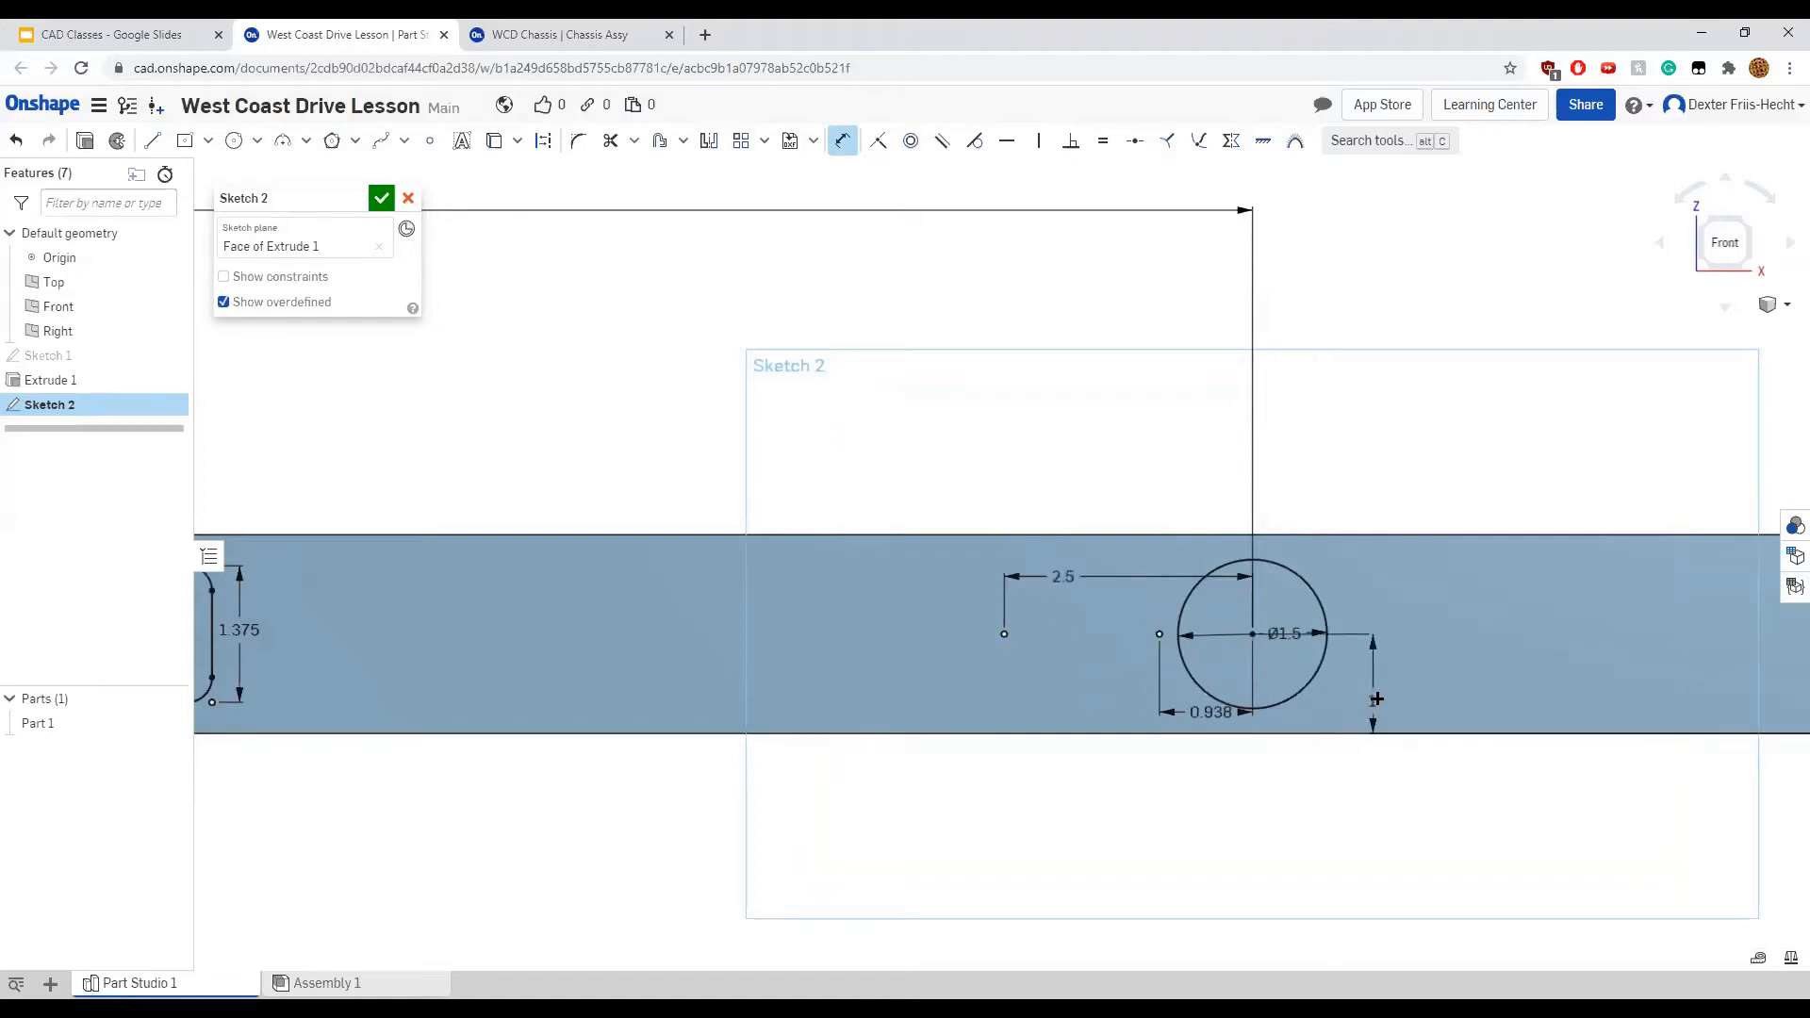
{"action": "left_click", "coordinate": [1387, 702]}
{"action": "key", "text": "Escape"}
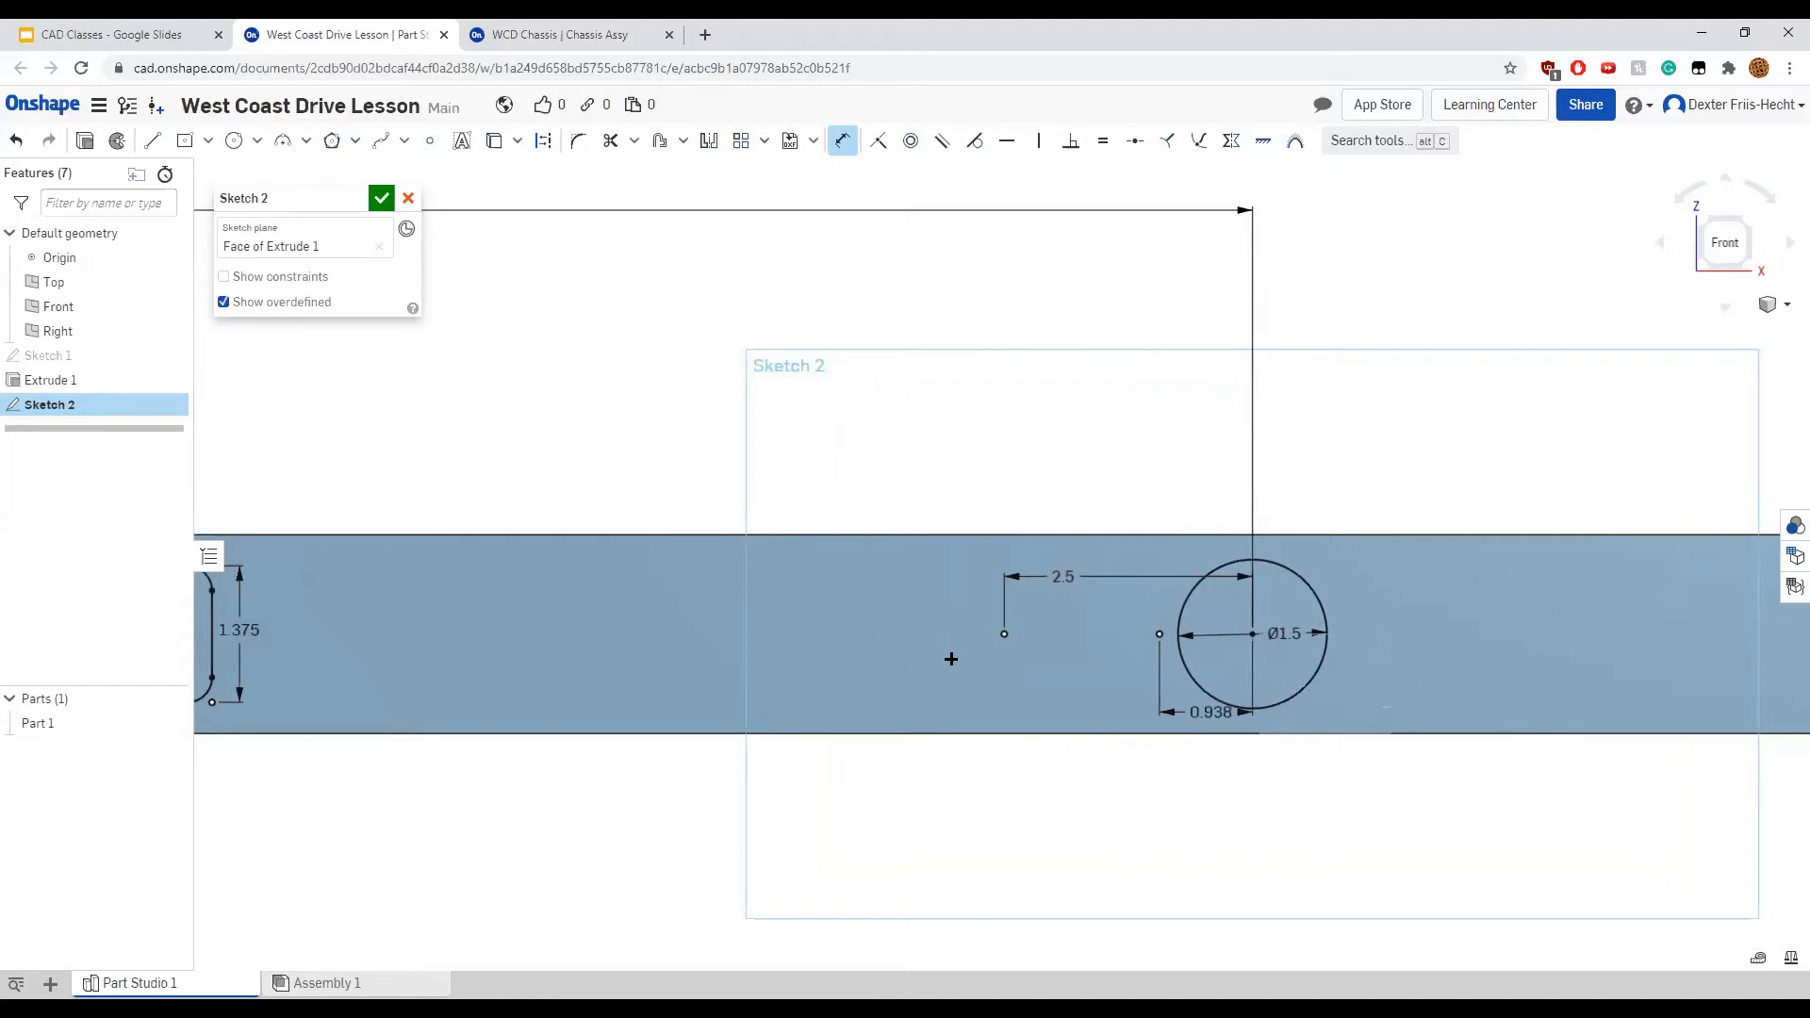
Place a sketch point near the tube's upper edge, between the cutout and the circle, and dimension it 0.5 in below that edge
{"action": "scroll", "coordinate": [951, 661], "scroll_direction": "down", "scroll_amount": 1}
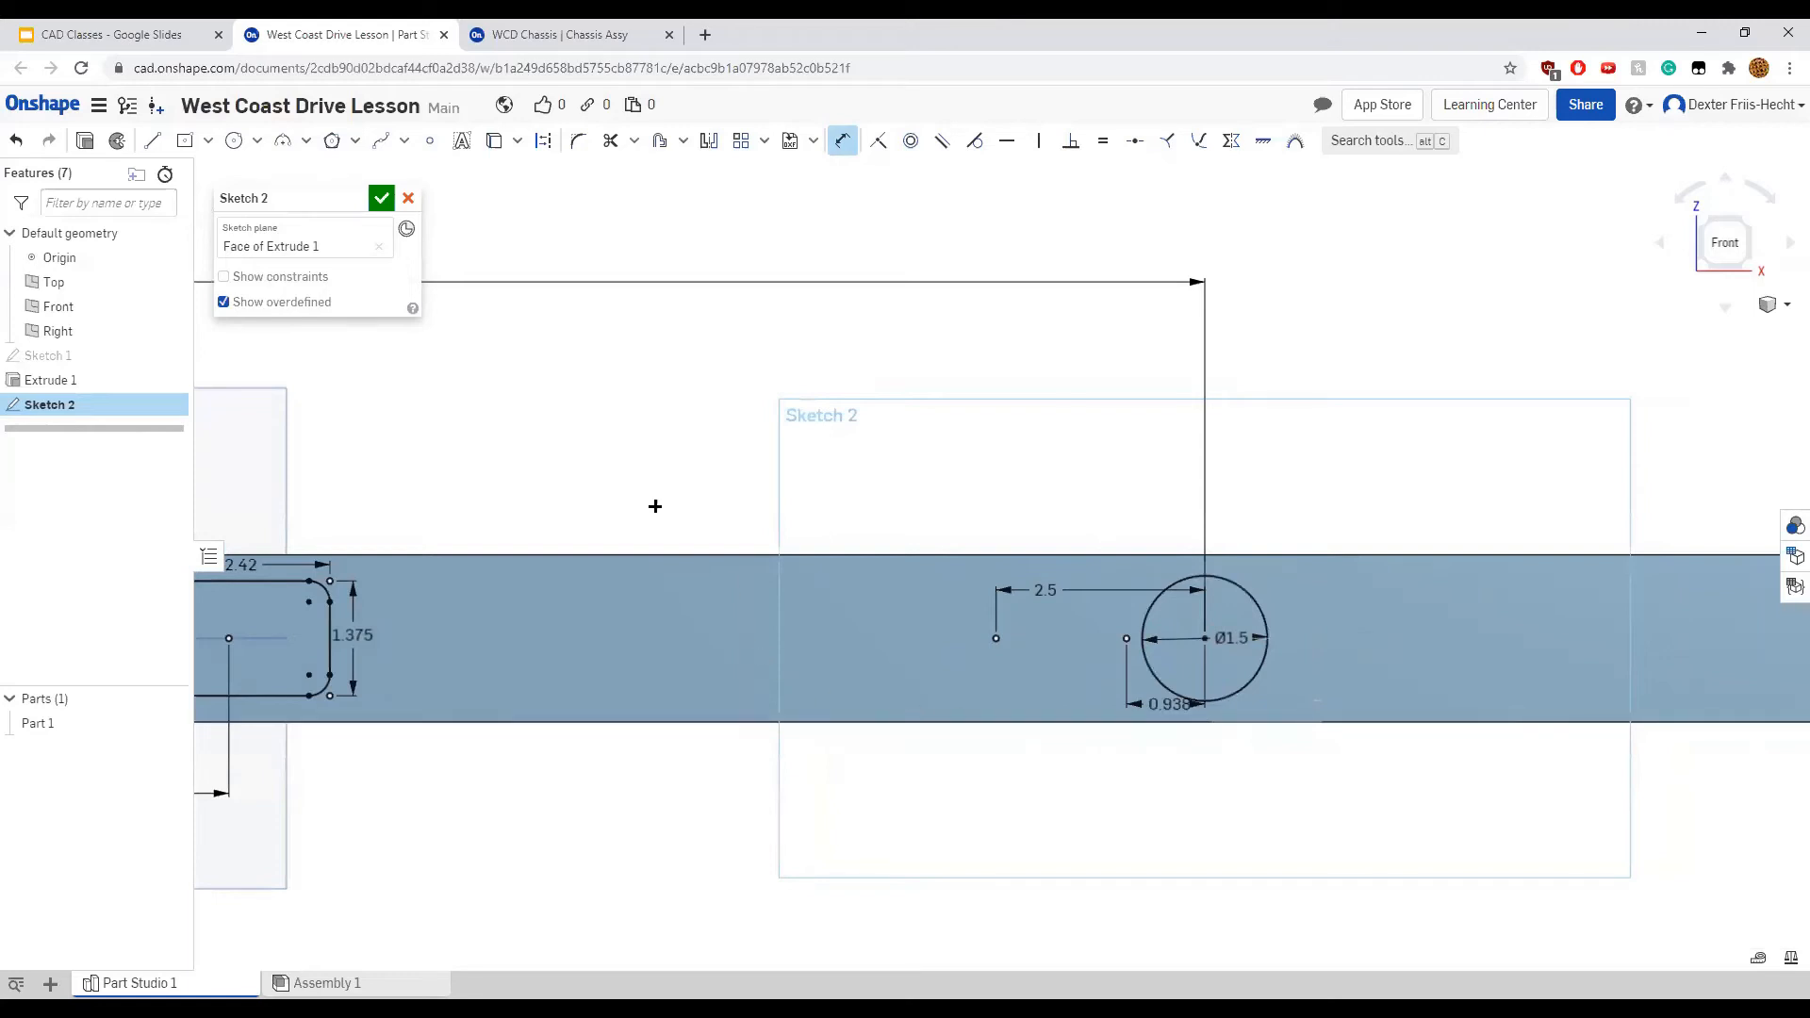
{"action": "left_click", "coordinate": [431, 143]}
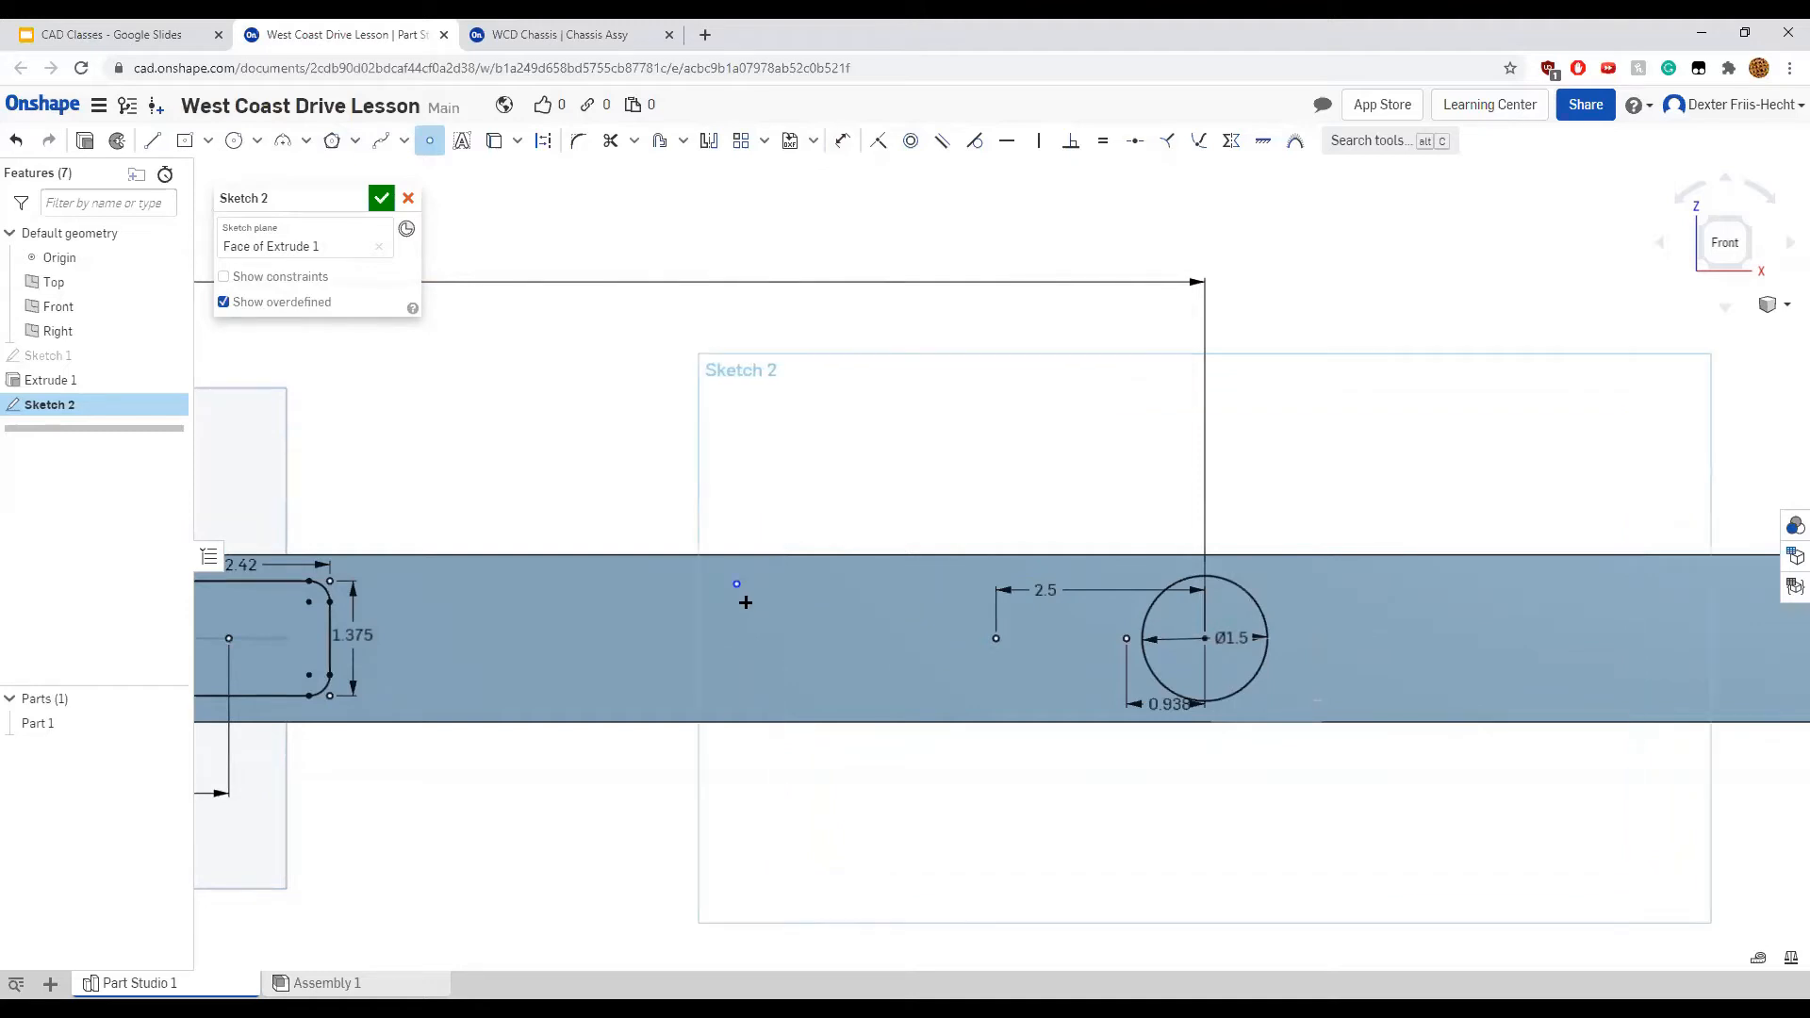
{"action": "key", "text": "u"}
{"action": "left_click", "coordinate": [737, 585]}
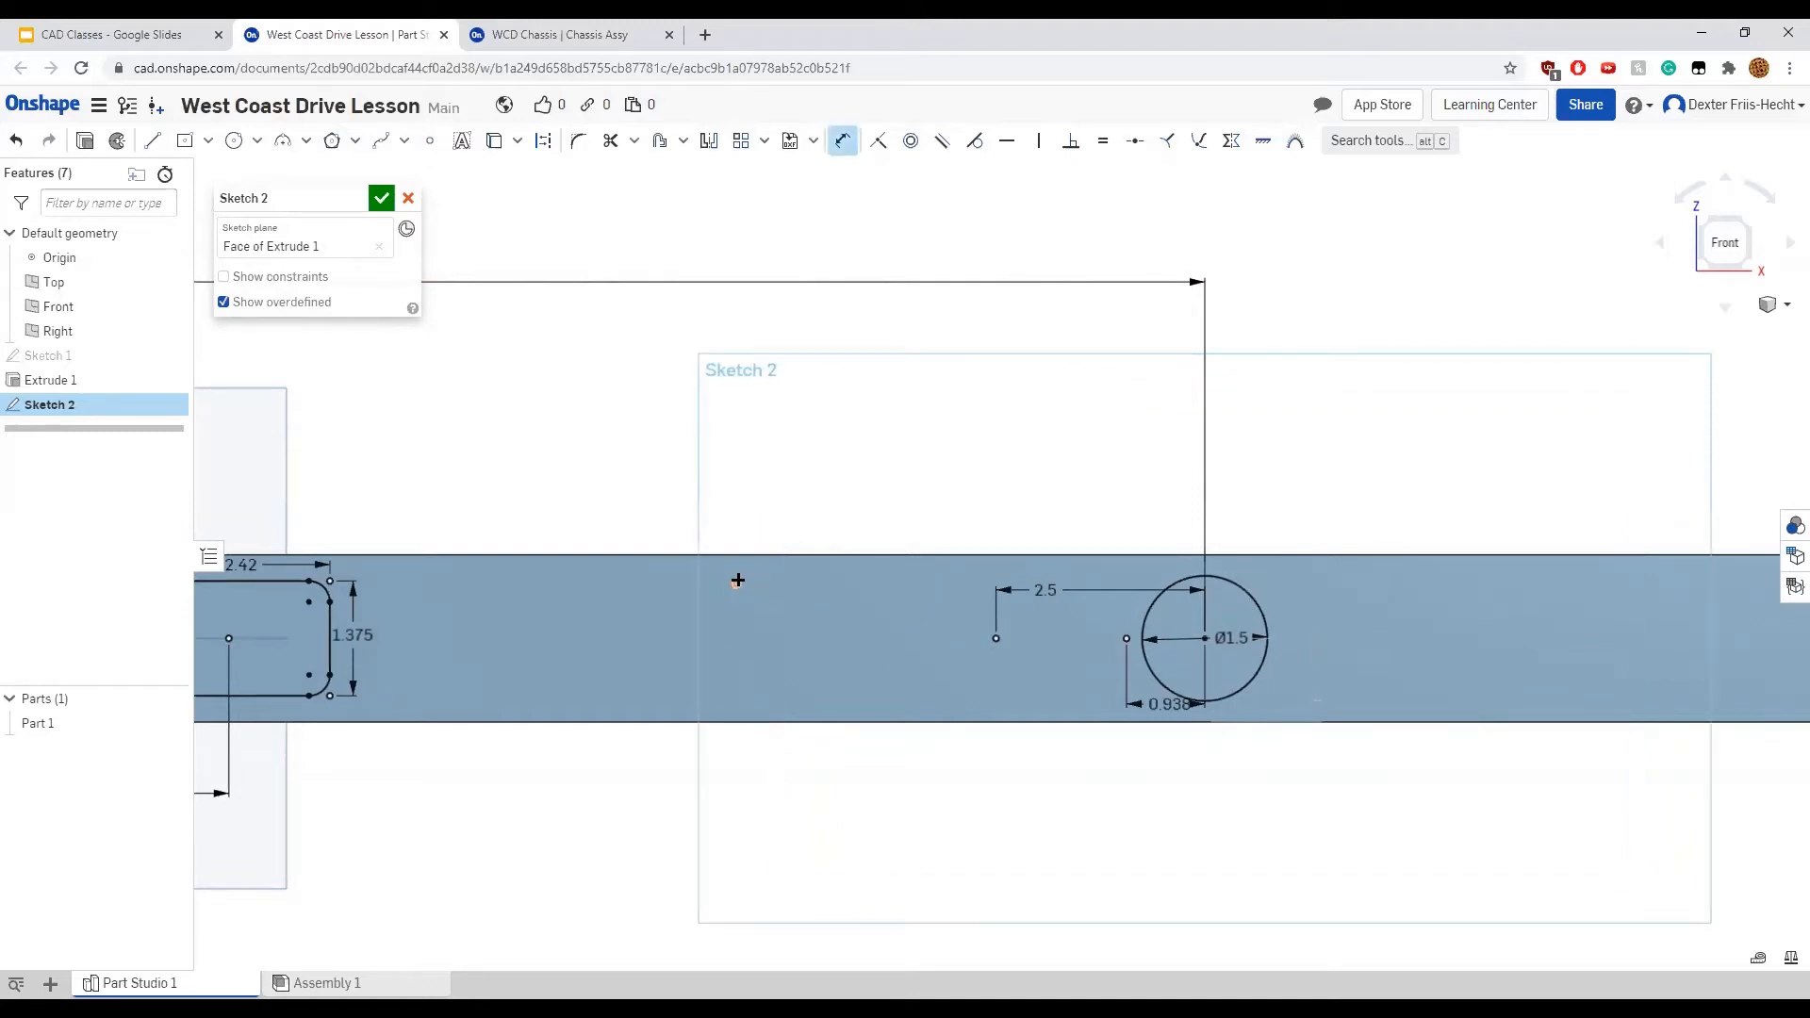
{"action": "left_click", "coordinate": [733, 554]}
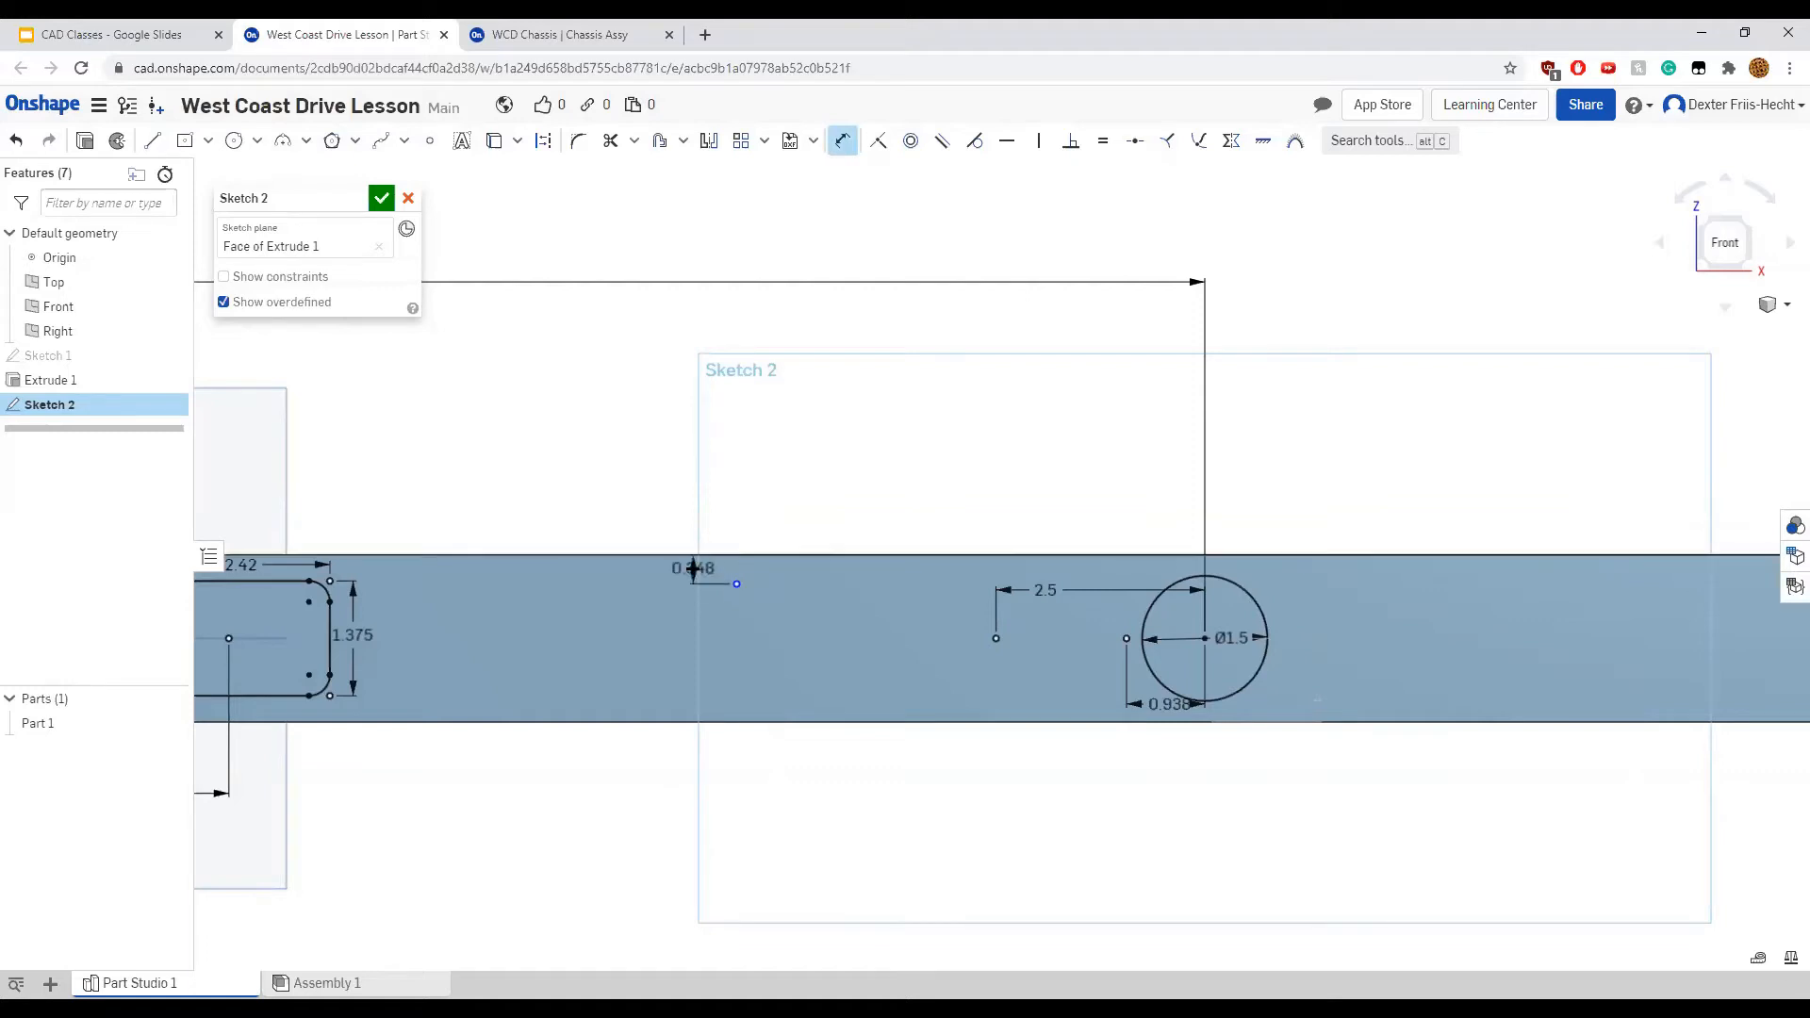
{"action": "left_click", "coordinate": [744, 565]}
{"action": "key", "text": "BackSpace"}
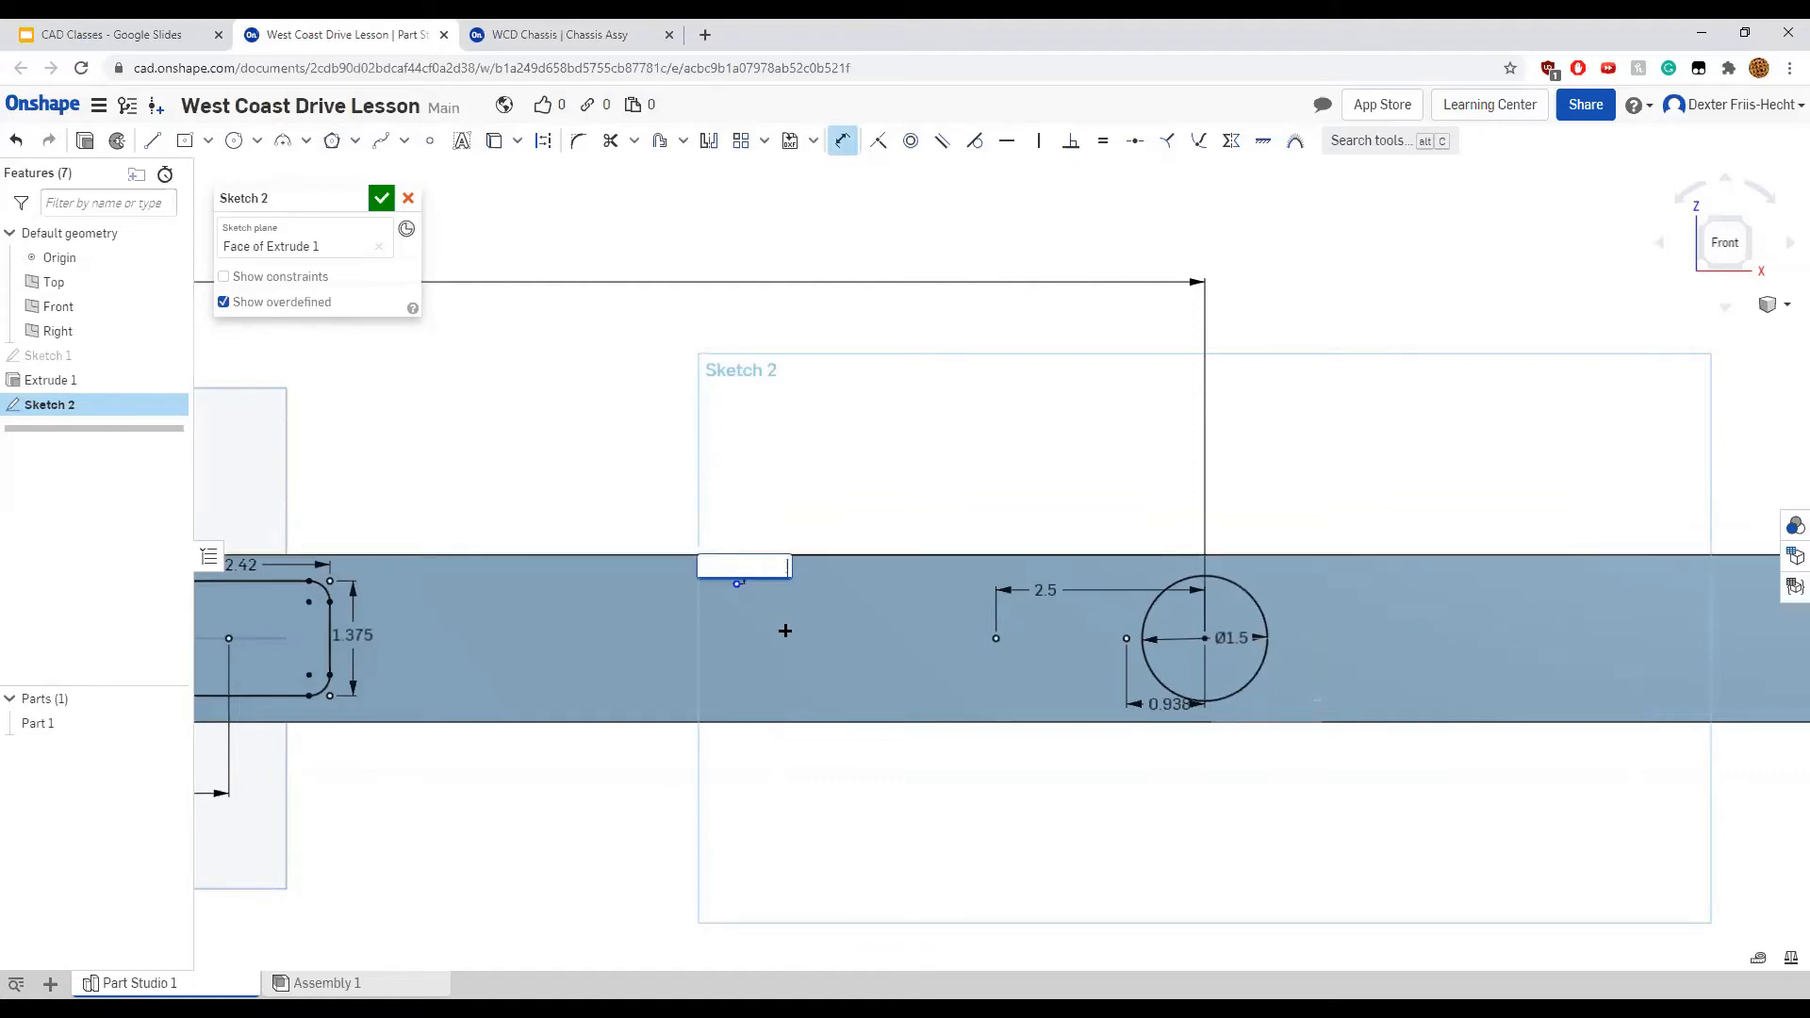
{"action": "type", "text": ".5"}
{"action": "key", "text": "Return"}
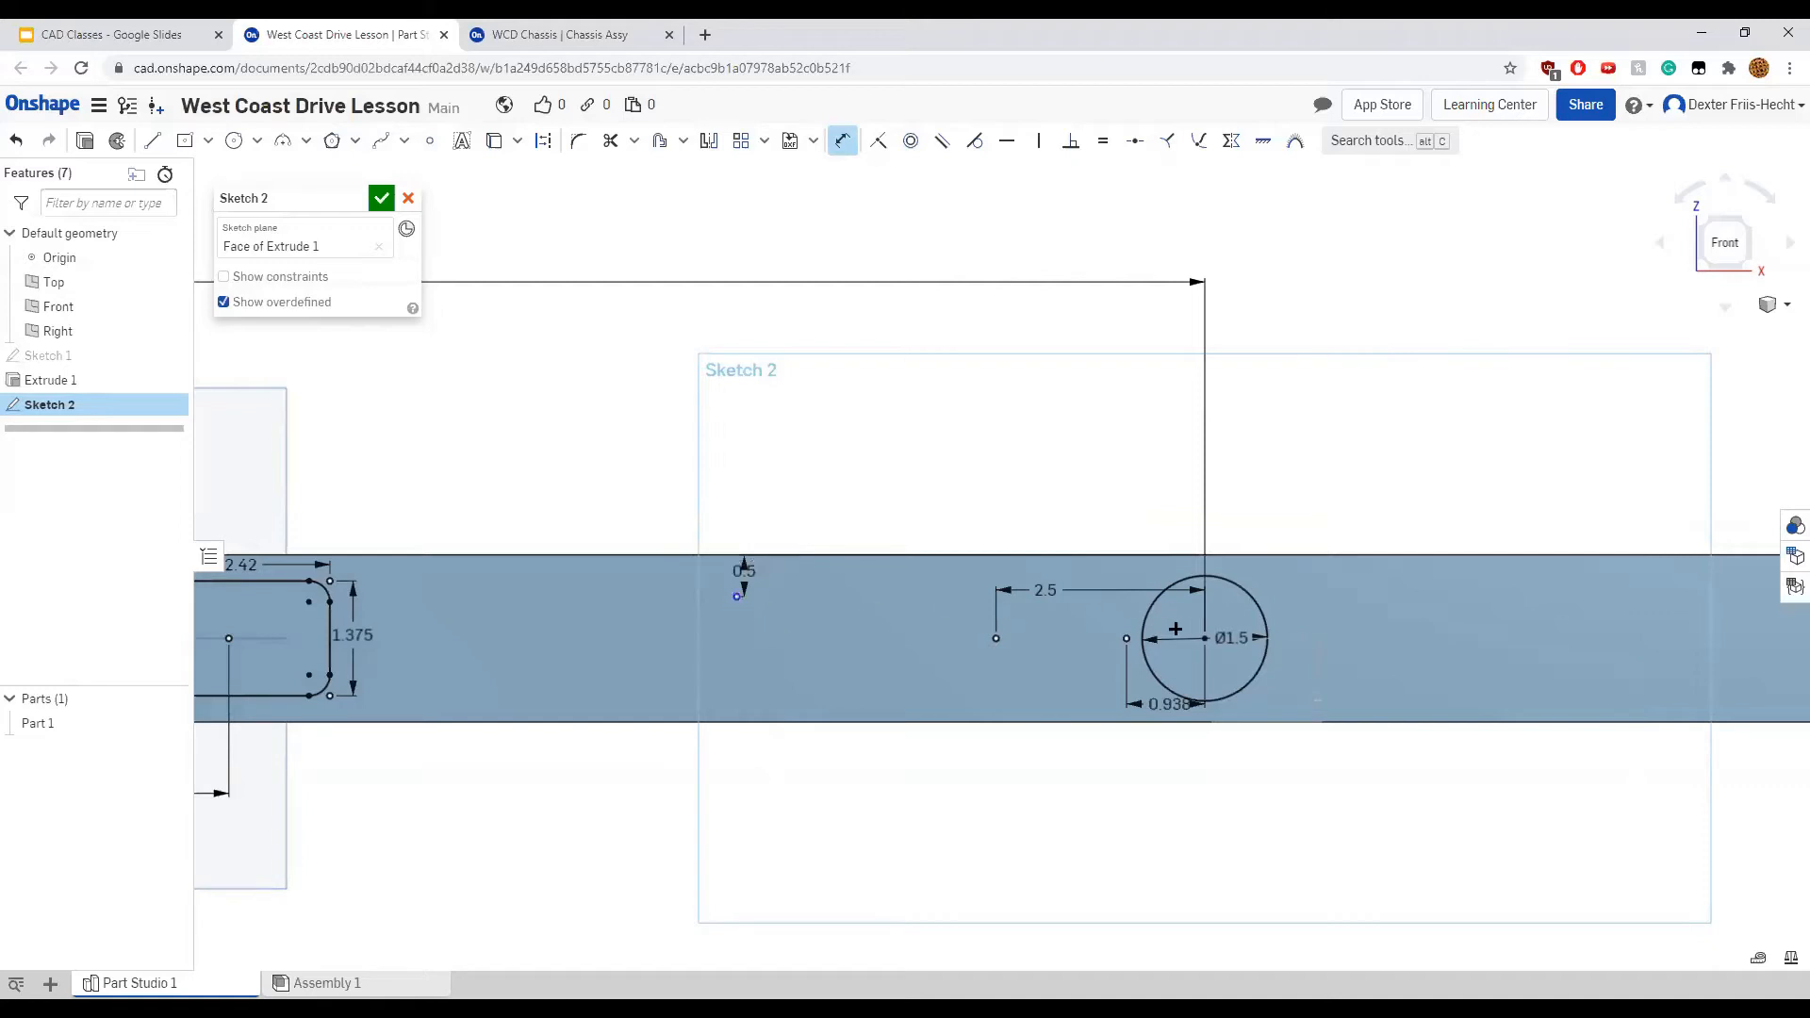
Dimension the upper point 5.5 in horizontally from the circle's center
{"action": "left_click", "coordinate": [1205, 639]}
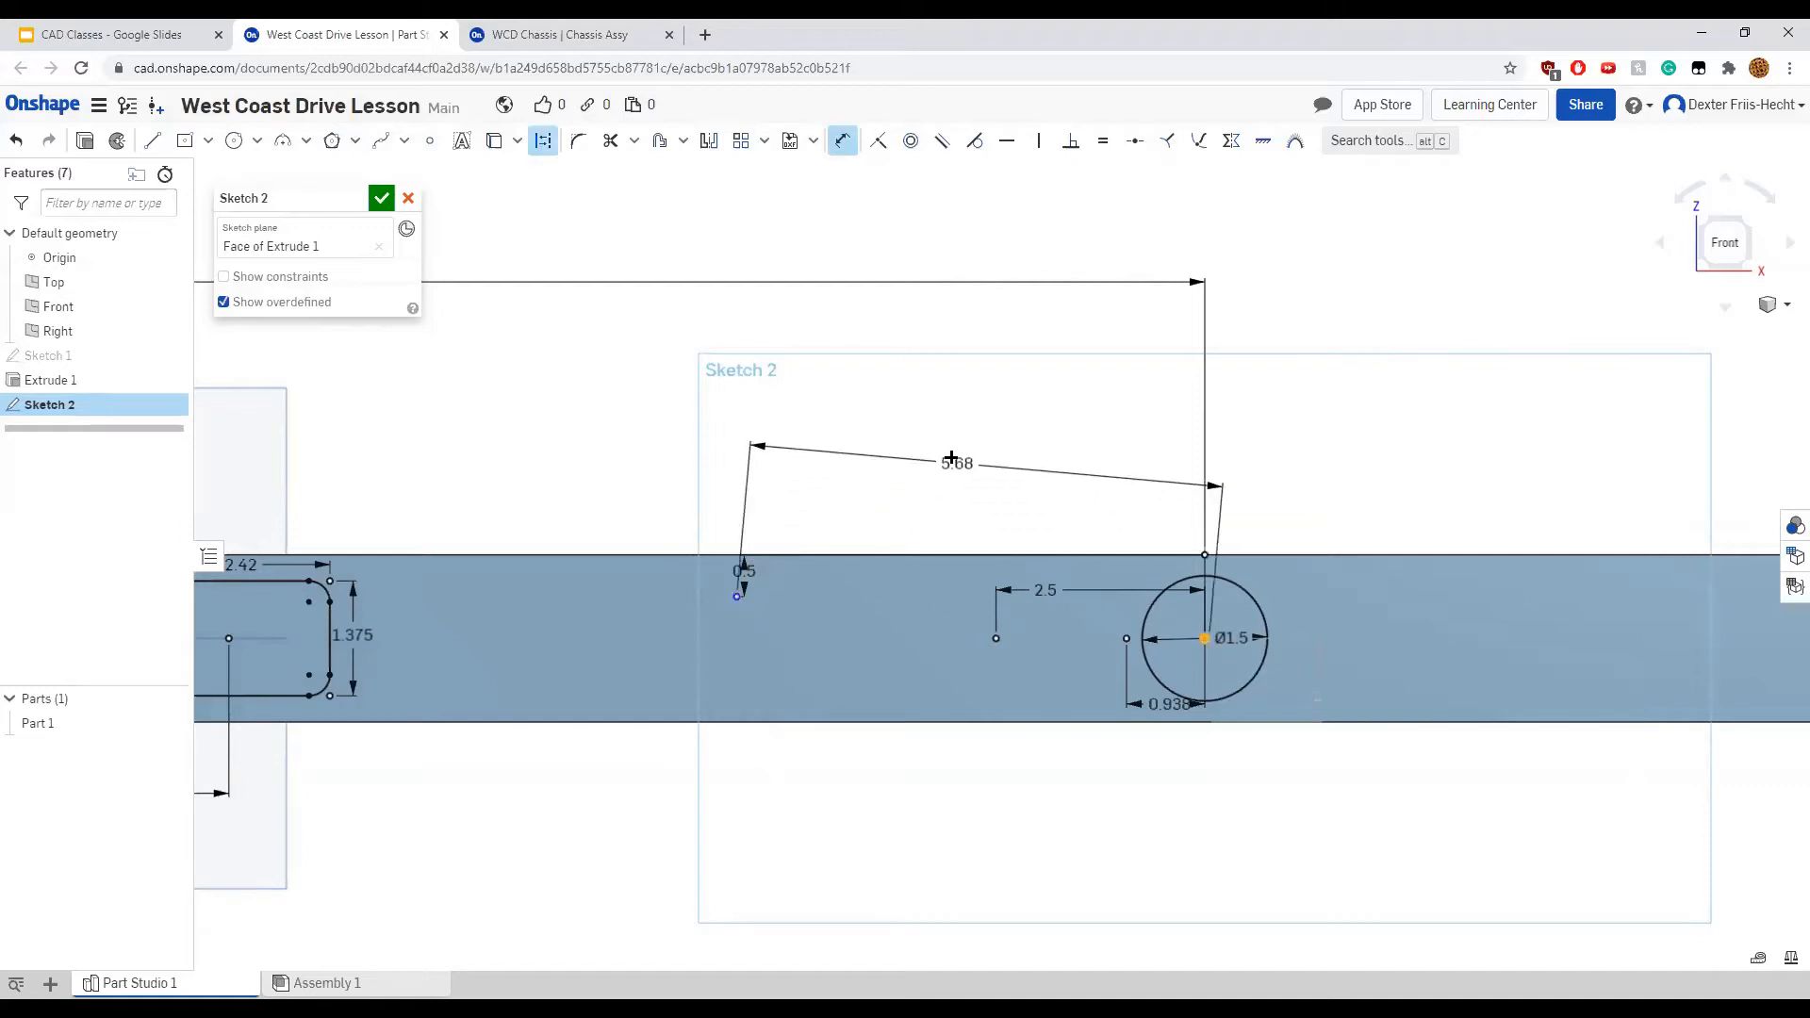
{"action": "left_click", "coordinate": [881, 431]}
{"action": "type", "text": "5.5"}
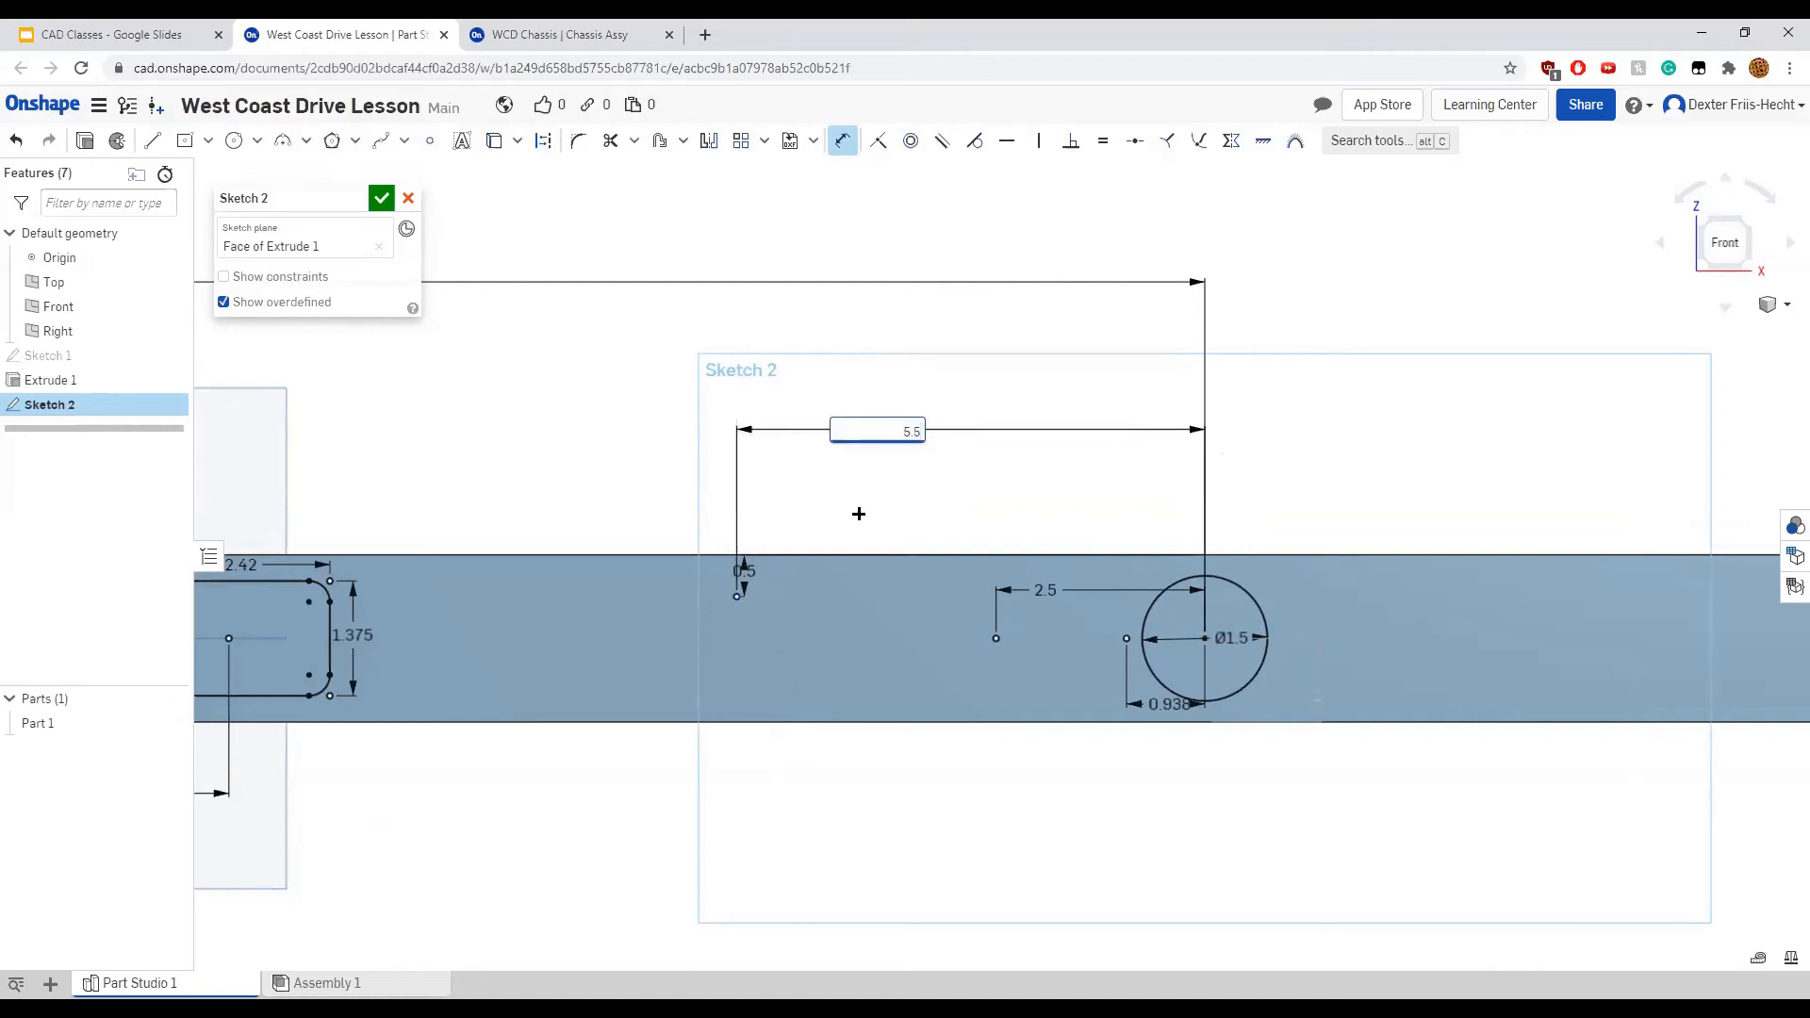
{"action": "key", "text": "Return"}
Linear pattern the upper point into three columns toward the circle and two rows downward, with 1 in spacing
{"action": "scroll", "coordinate": [747, 616], "scroll_direction": "up", "scroll_amount": 3}
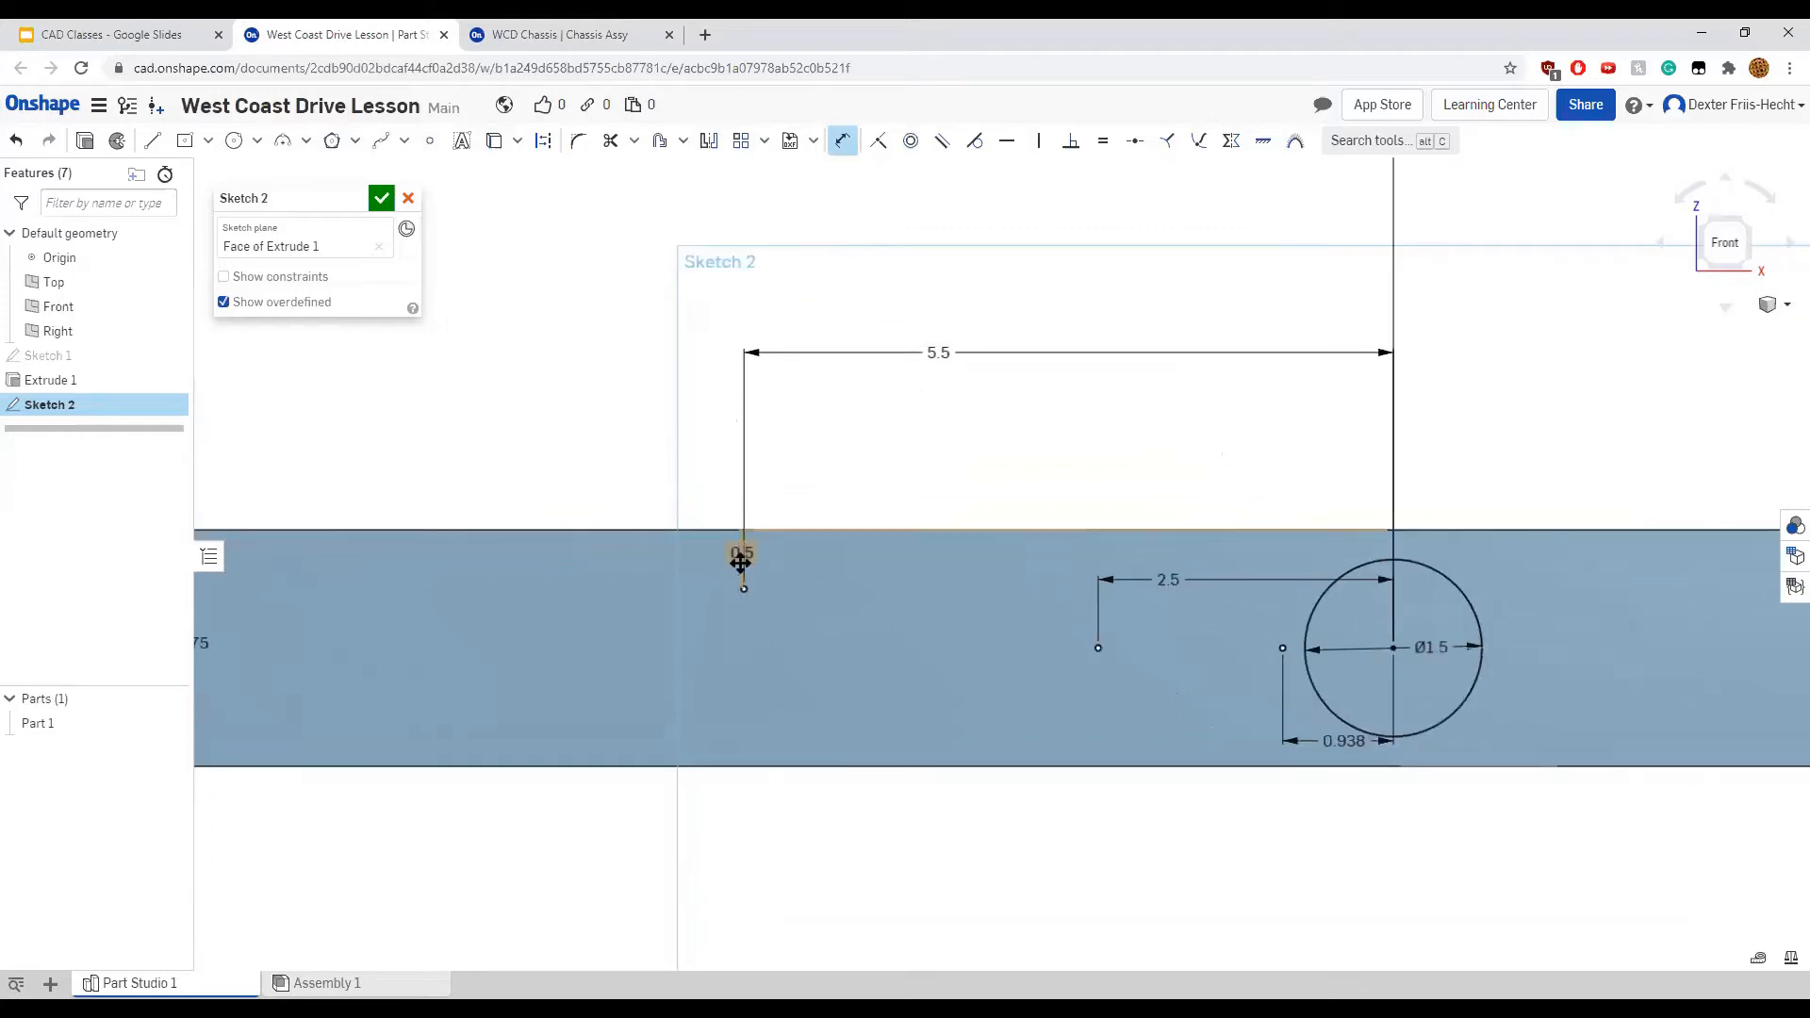
{"action": "left_click", "coordinate": [741, 143]}
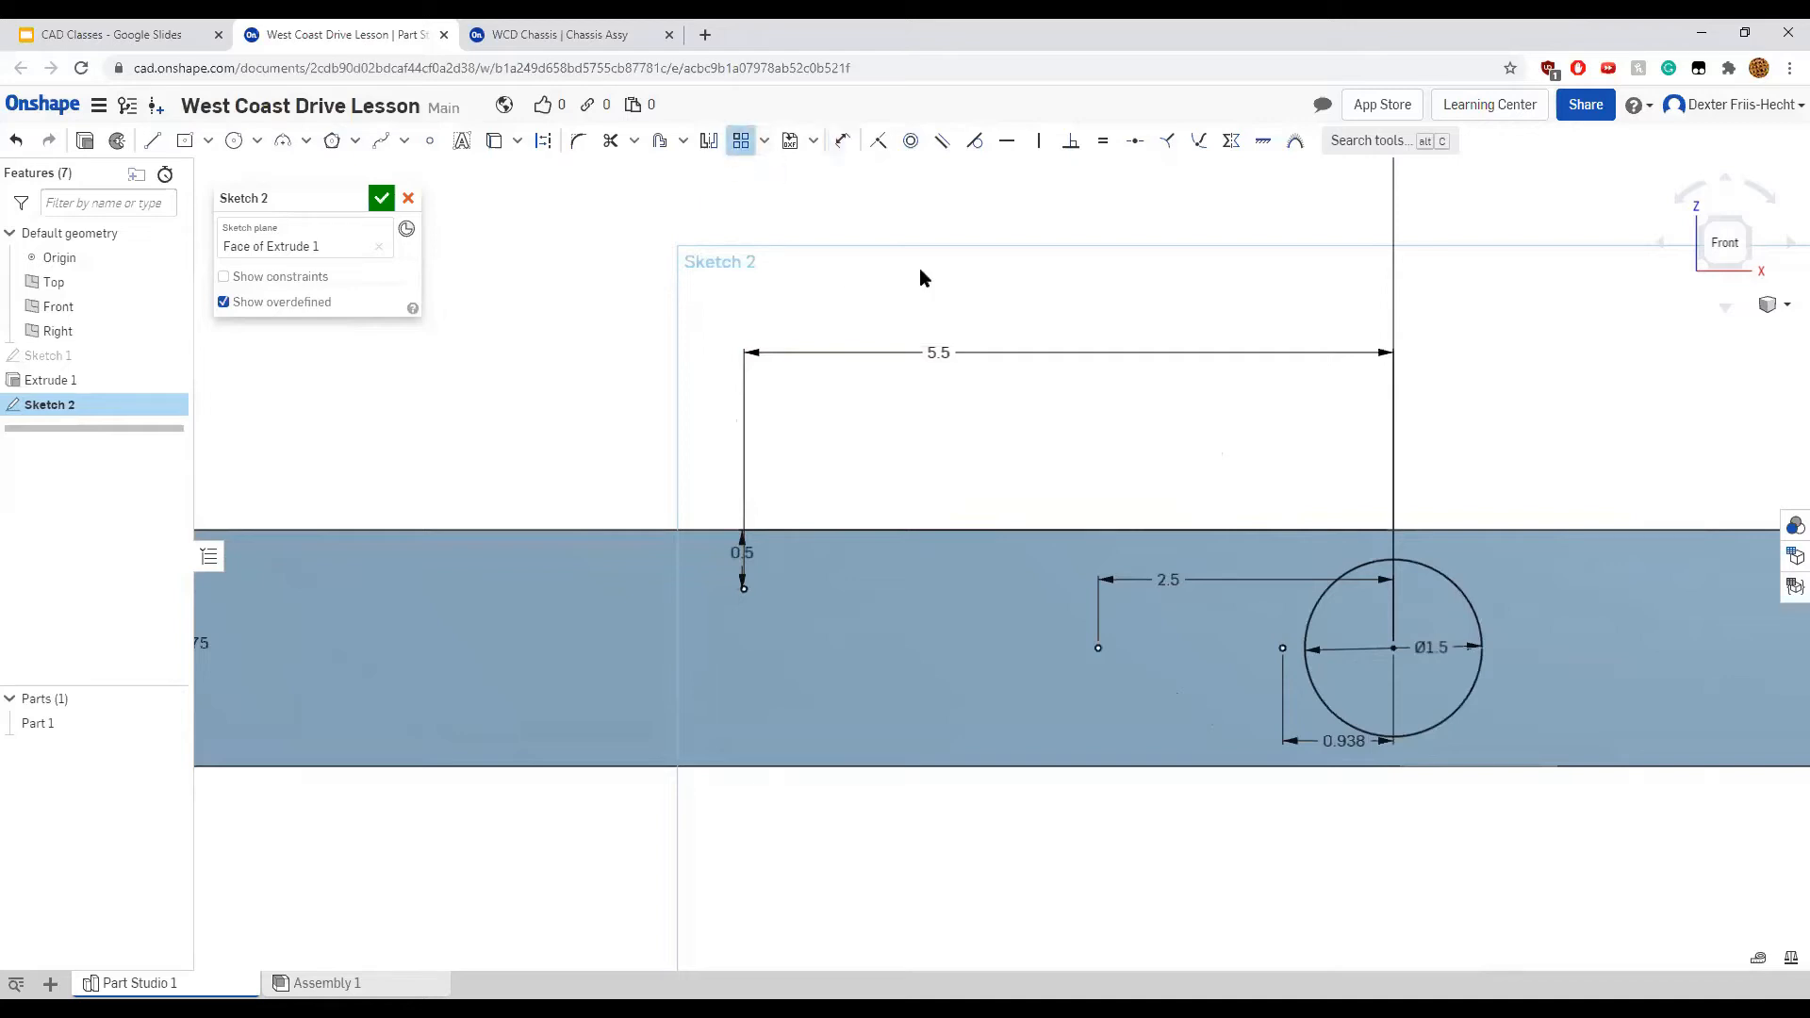
{"action": "left_click", "coordinate": [743, 589]}
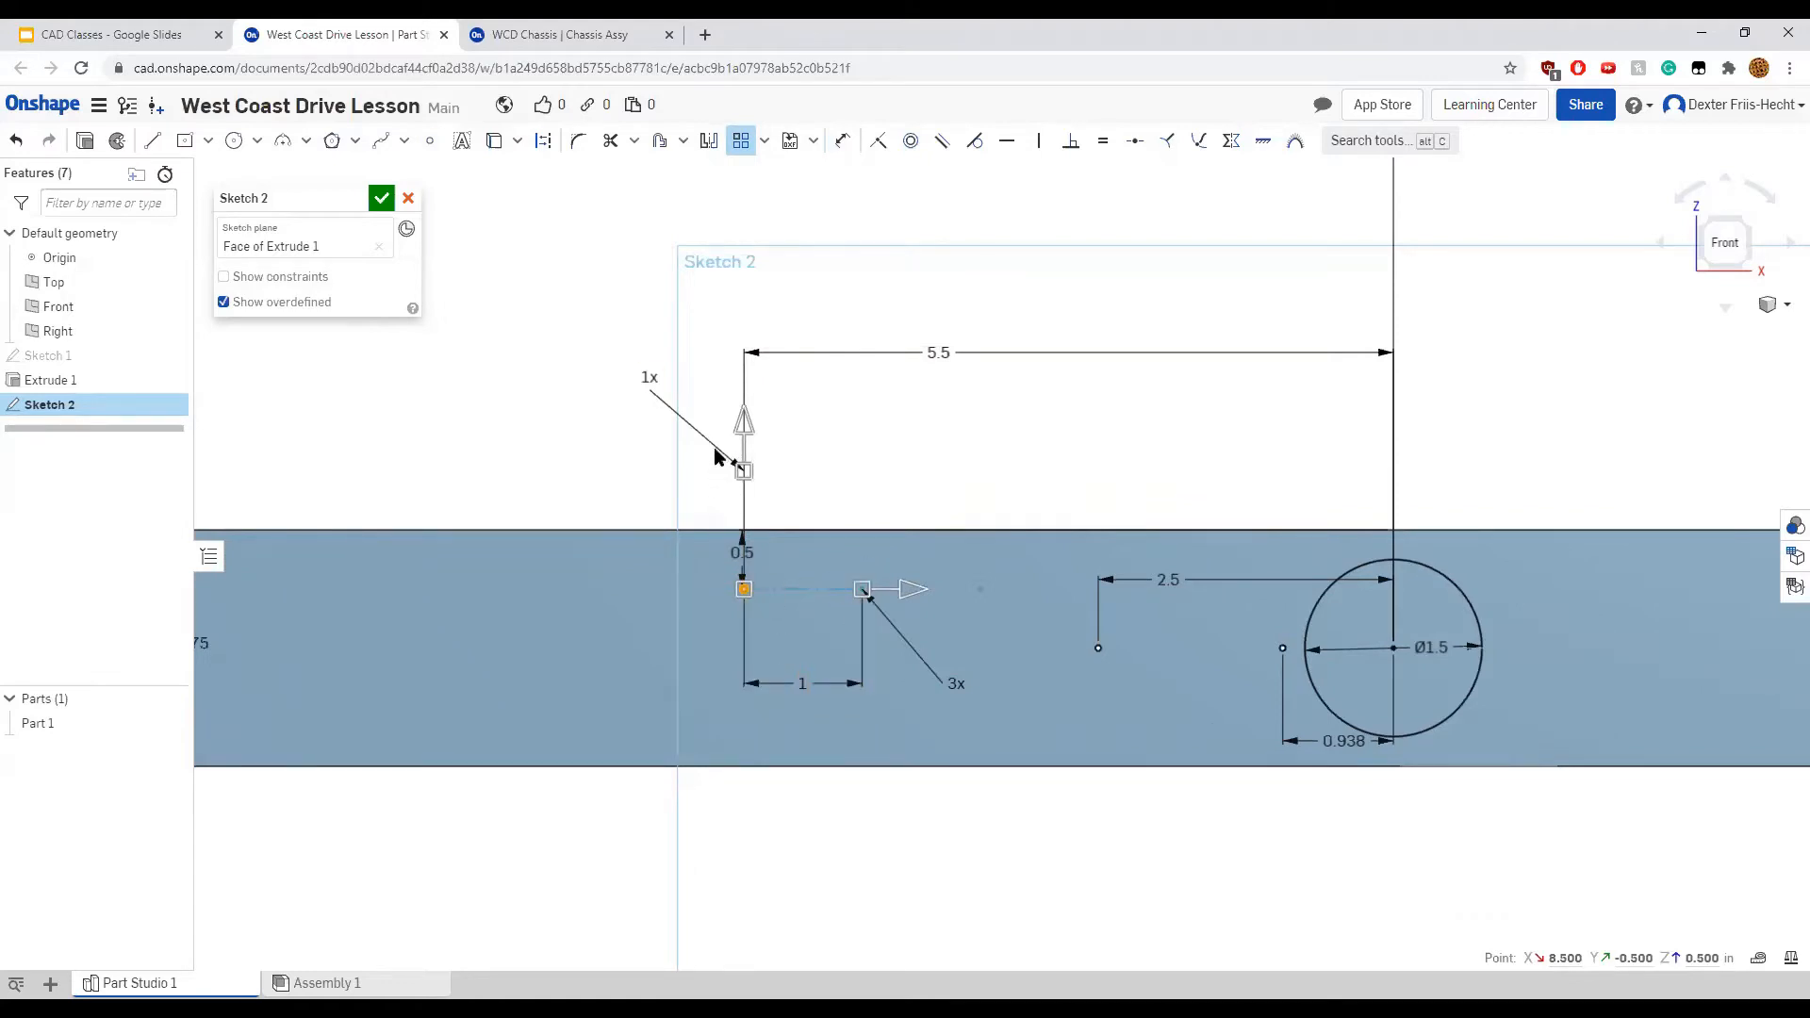
{"action": "left_click_drag", "start_coordinate": [741, 426], "coordinate": [782, 682]}
{"action": "double_click", "coordinate": [838, 655]}
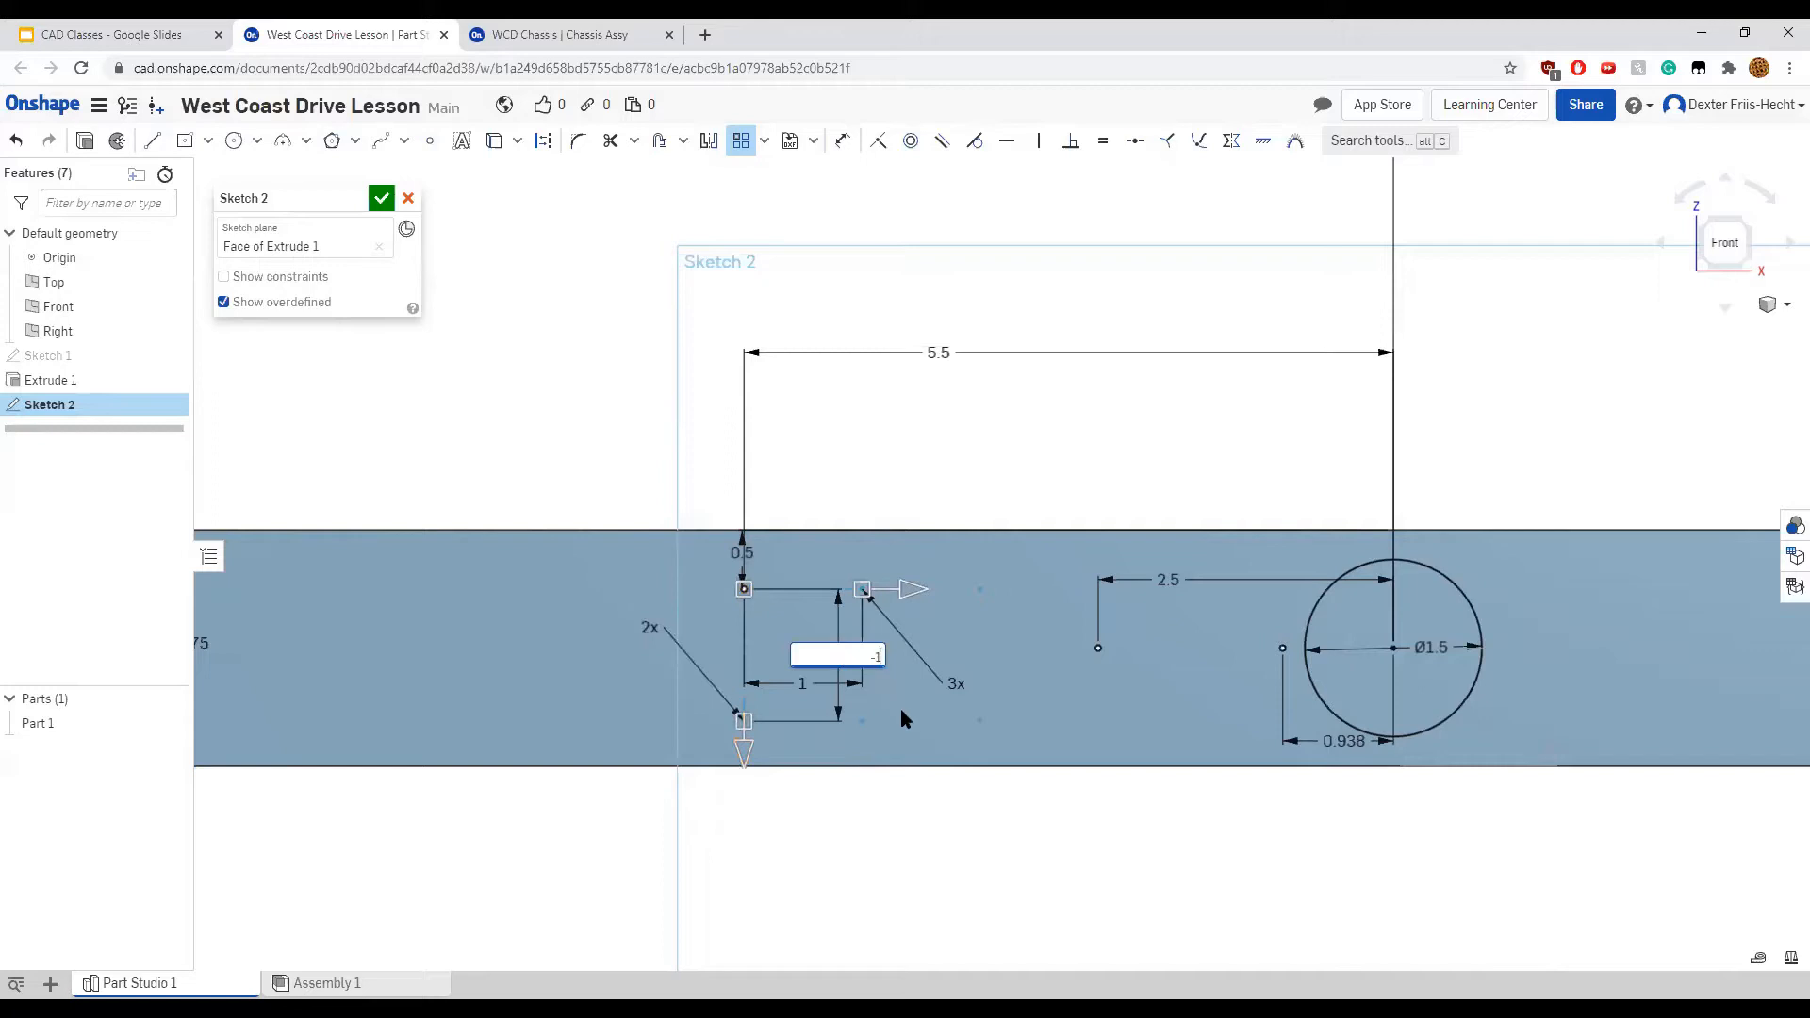
{"action": "type", "text": "-1"}
{"action": "key", "text": "Return"}
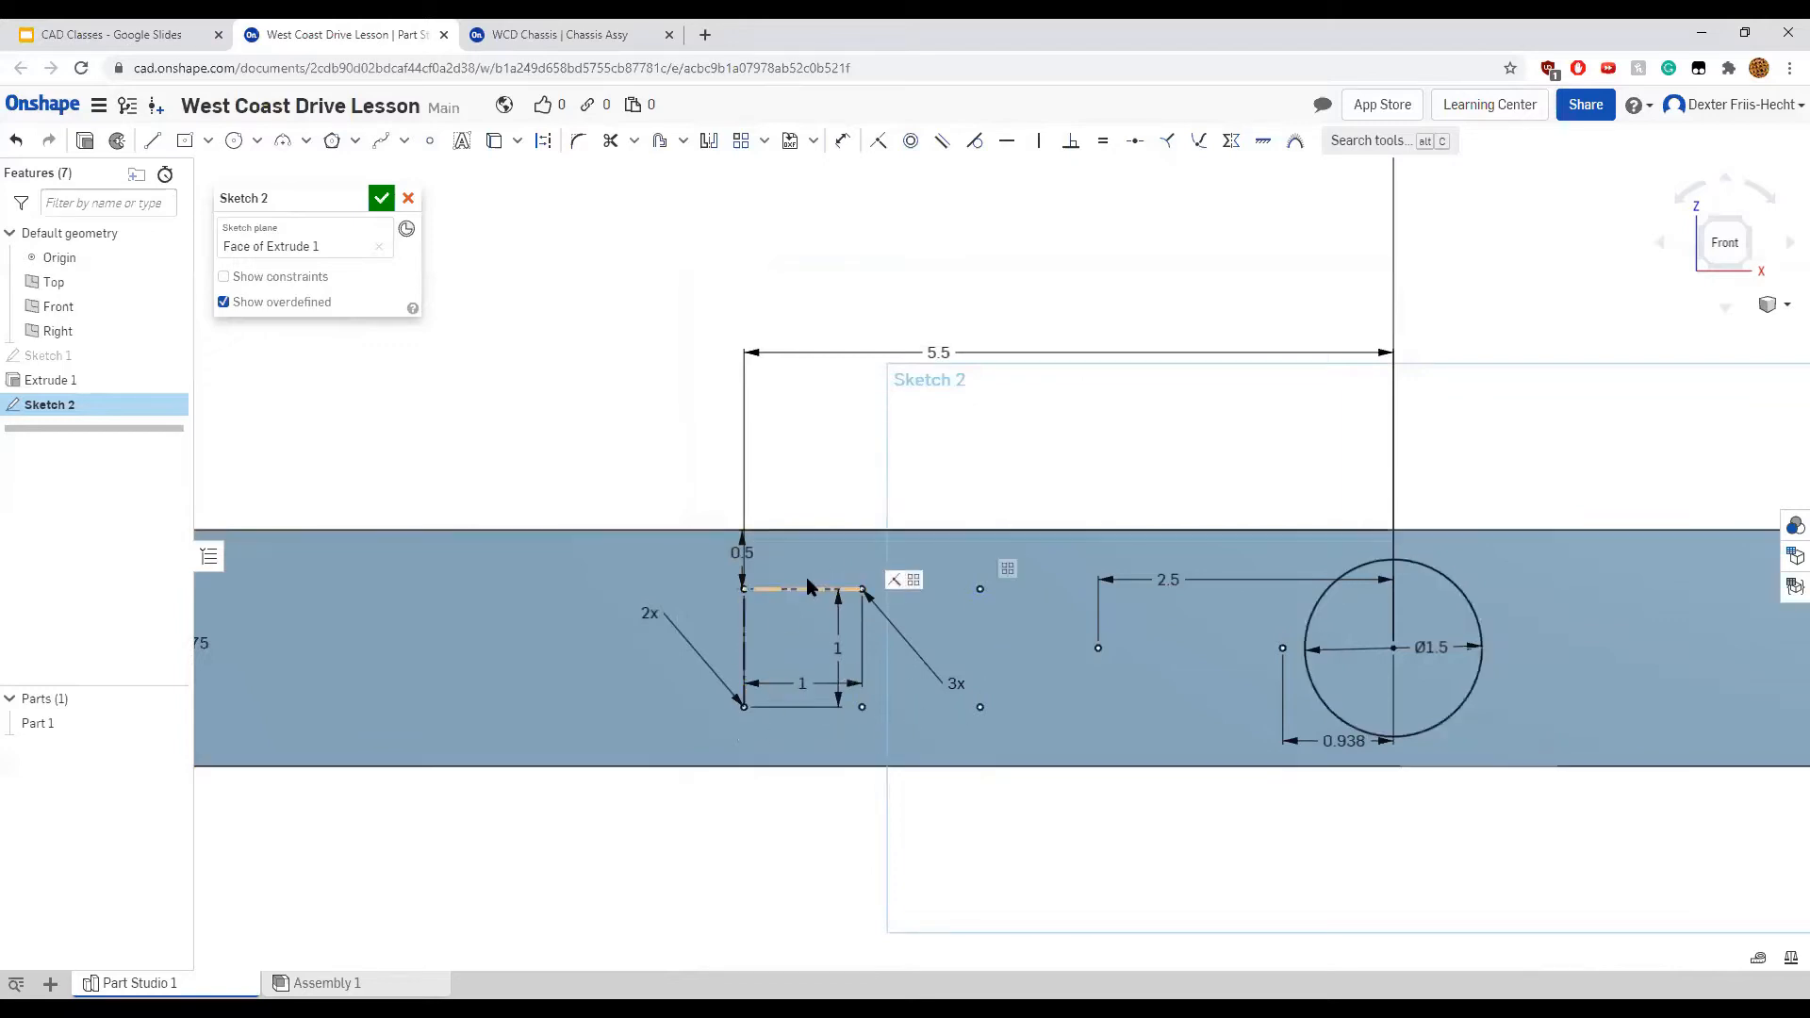
Start a second linear pattern of the same upper point toward the rectangular cutout, with three instances at 1 in spacing
{"action": "middle_click_drag", "start_coordinate": [589, 604], "coordinate": [794, 598]}
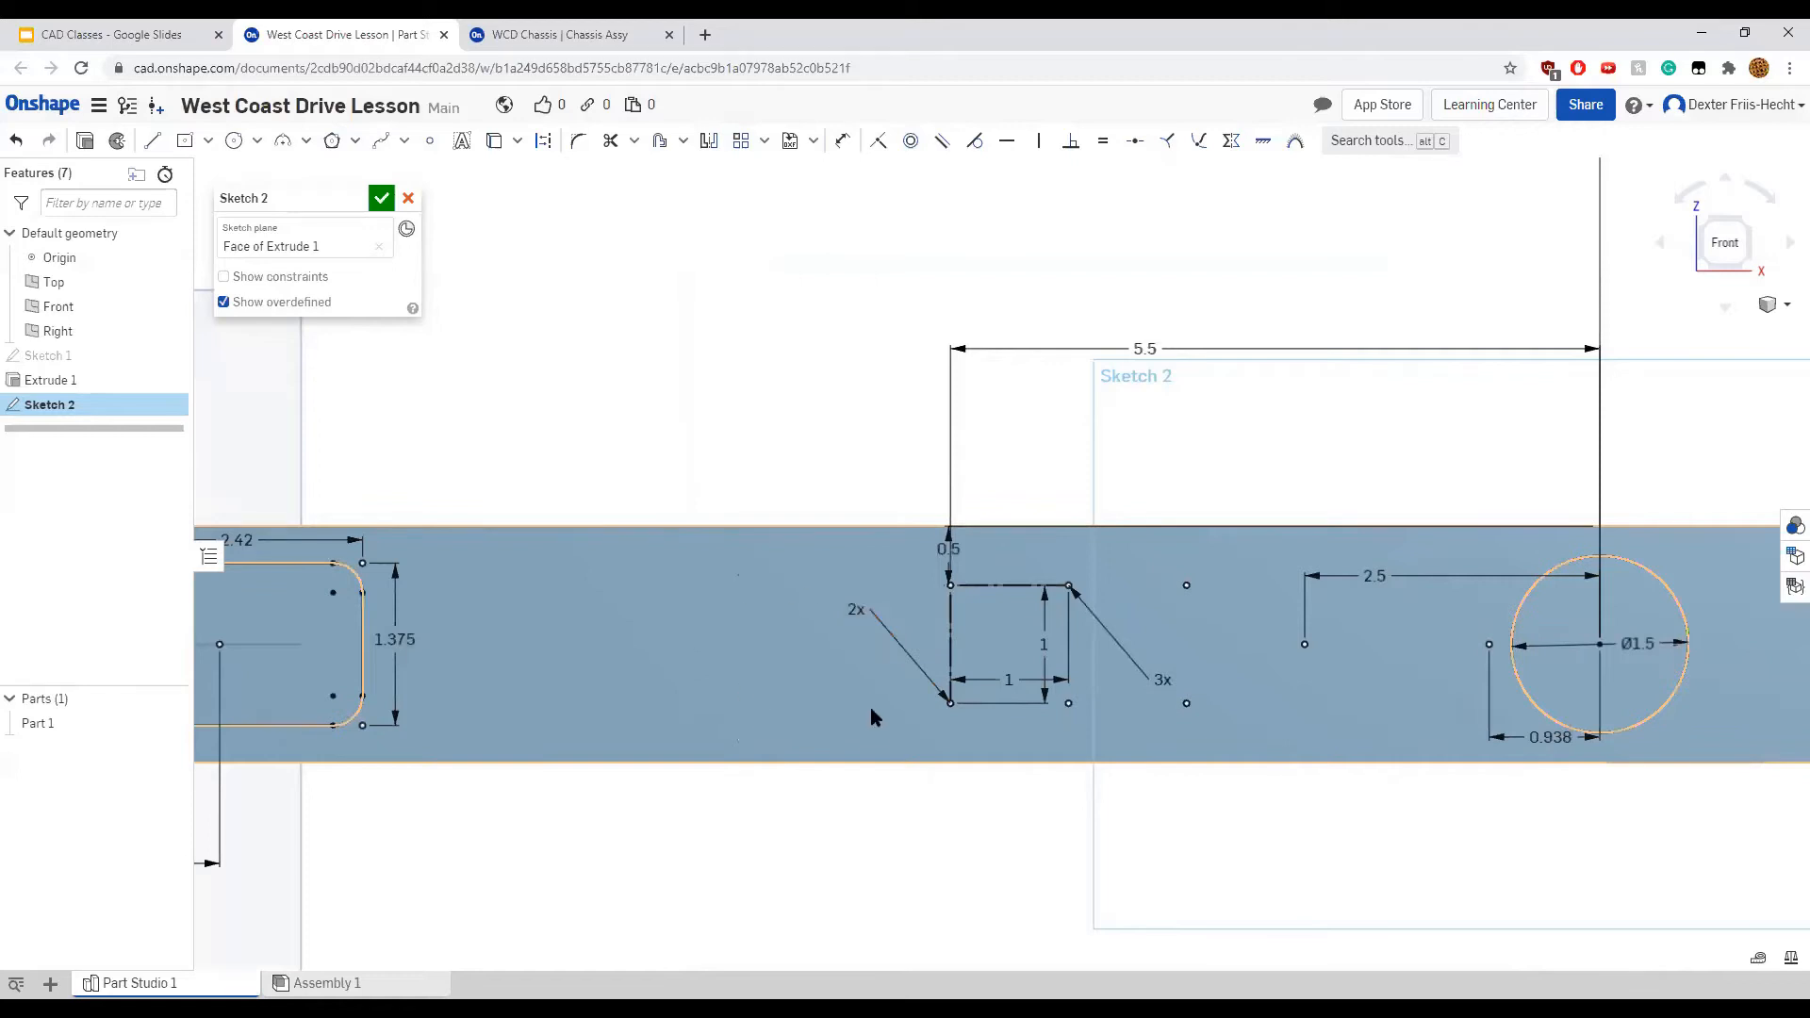
{"action": "left_click", "coordinate": [745, 141]}
{"action": "left_click", "coordinate": [950, 585]}
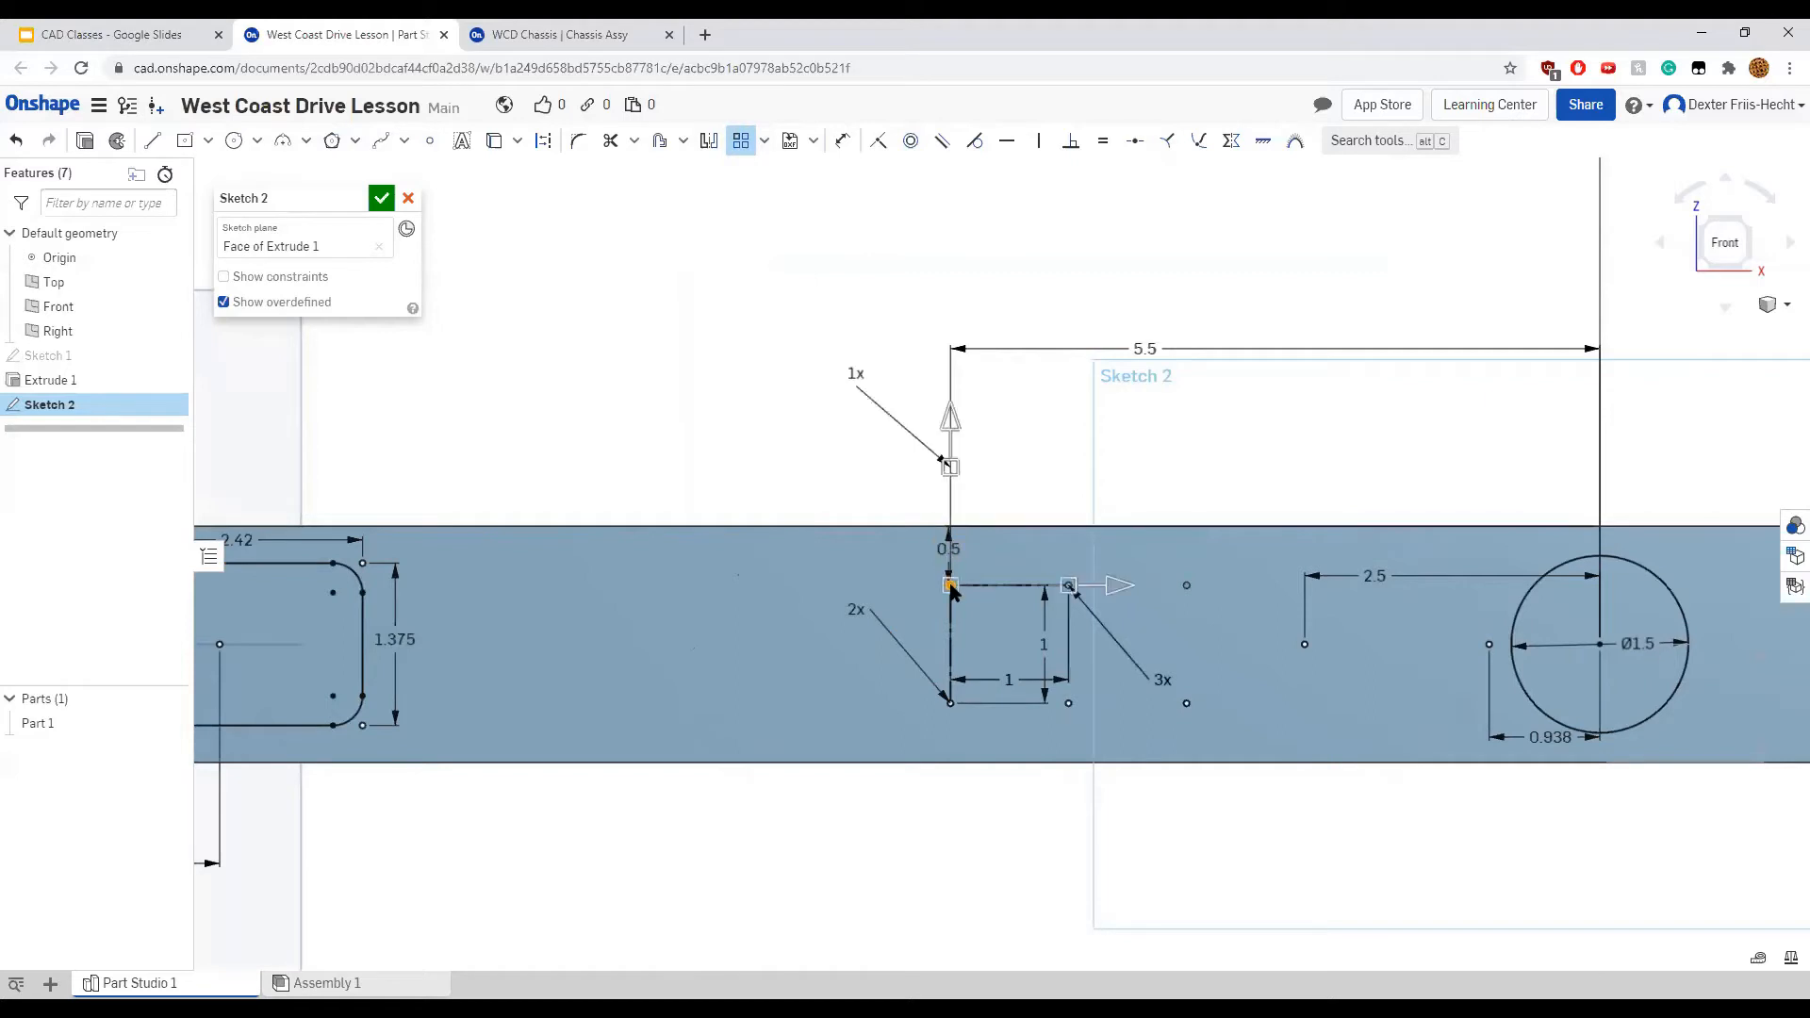
{"action": "left_click_drag", "start_coordinate": [1113, 586], "coordinate": [765, 585]}
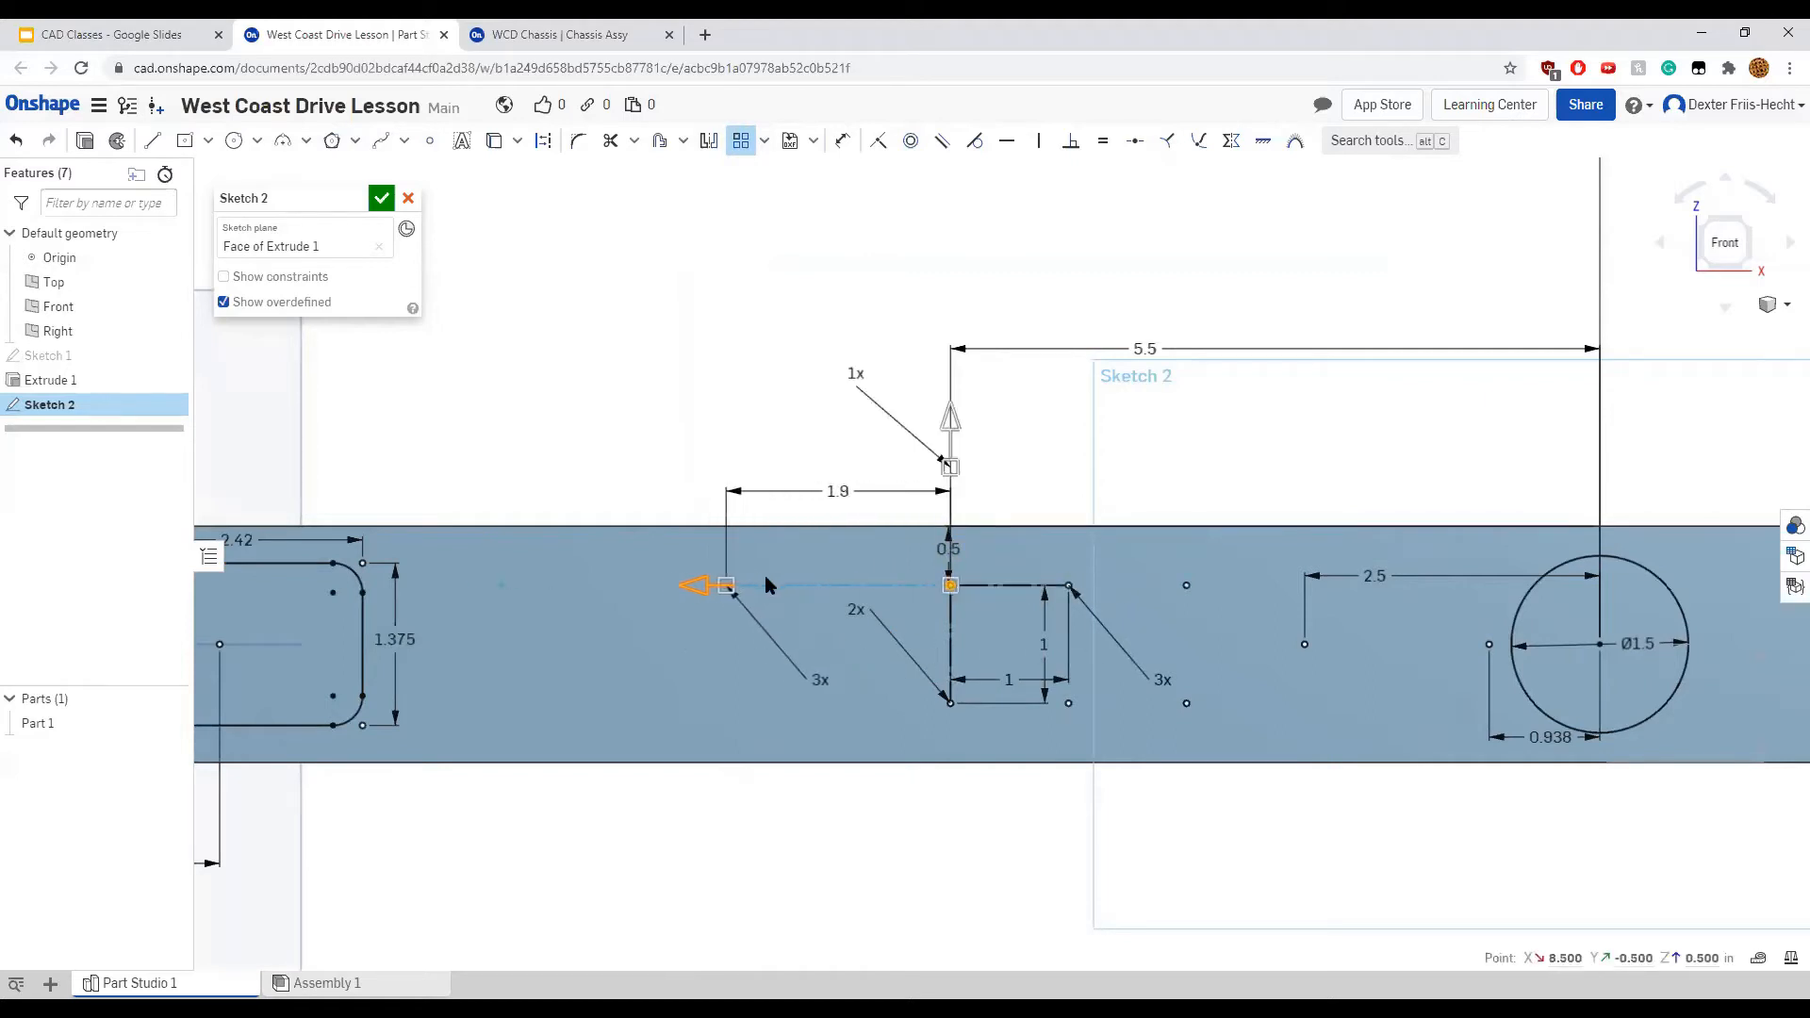
{"action": "left_click", "coordinate": [842, 491]}
{"action": "key", "text": "BackSpace"}
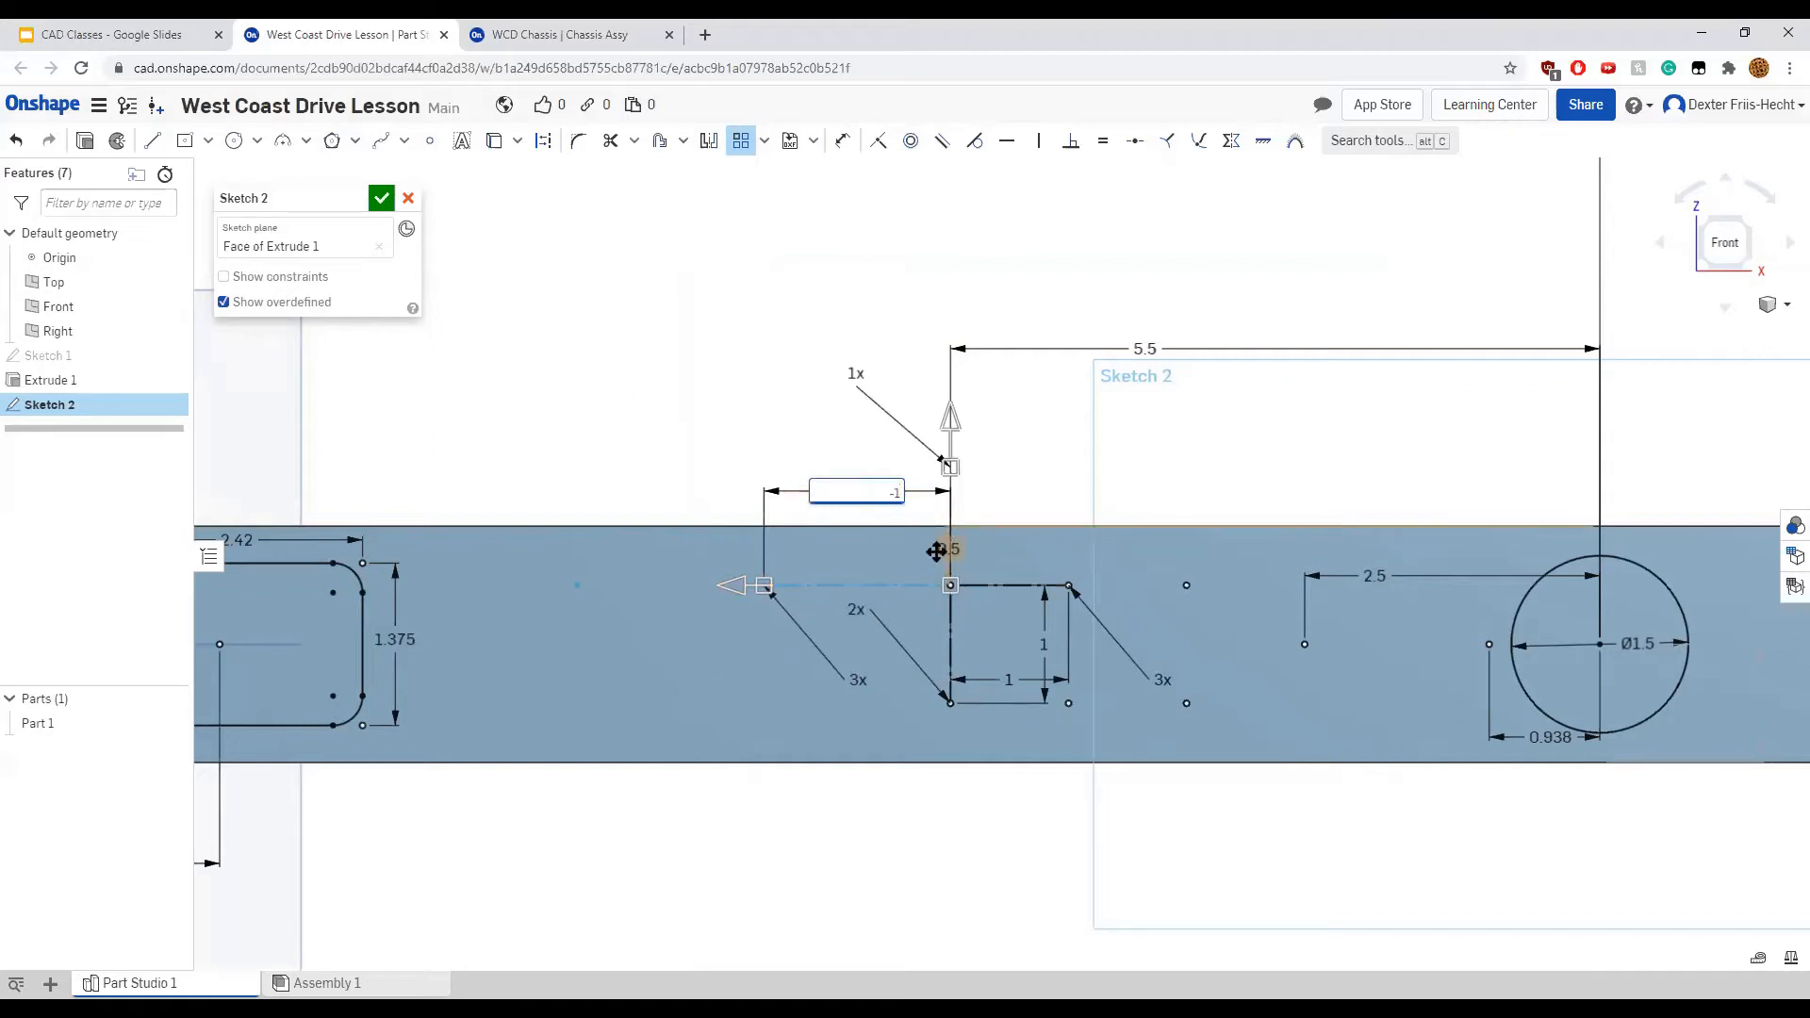
{"action": "type", "text": "-1"}
{"action": "key", "text": "Return"}
{"action": "left_click_drag", "start_coordinate": [908, 666], "coordinate": [783, 657]}
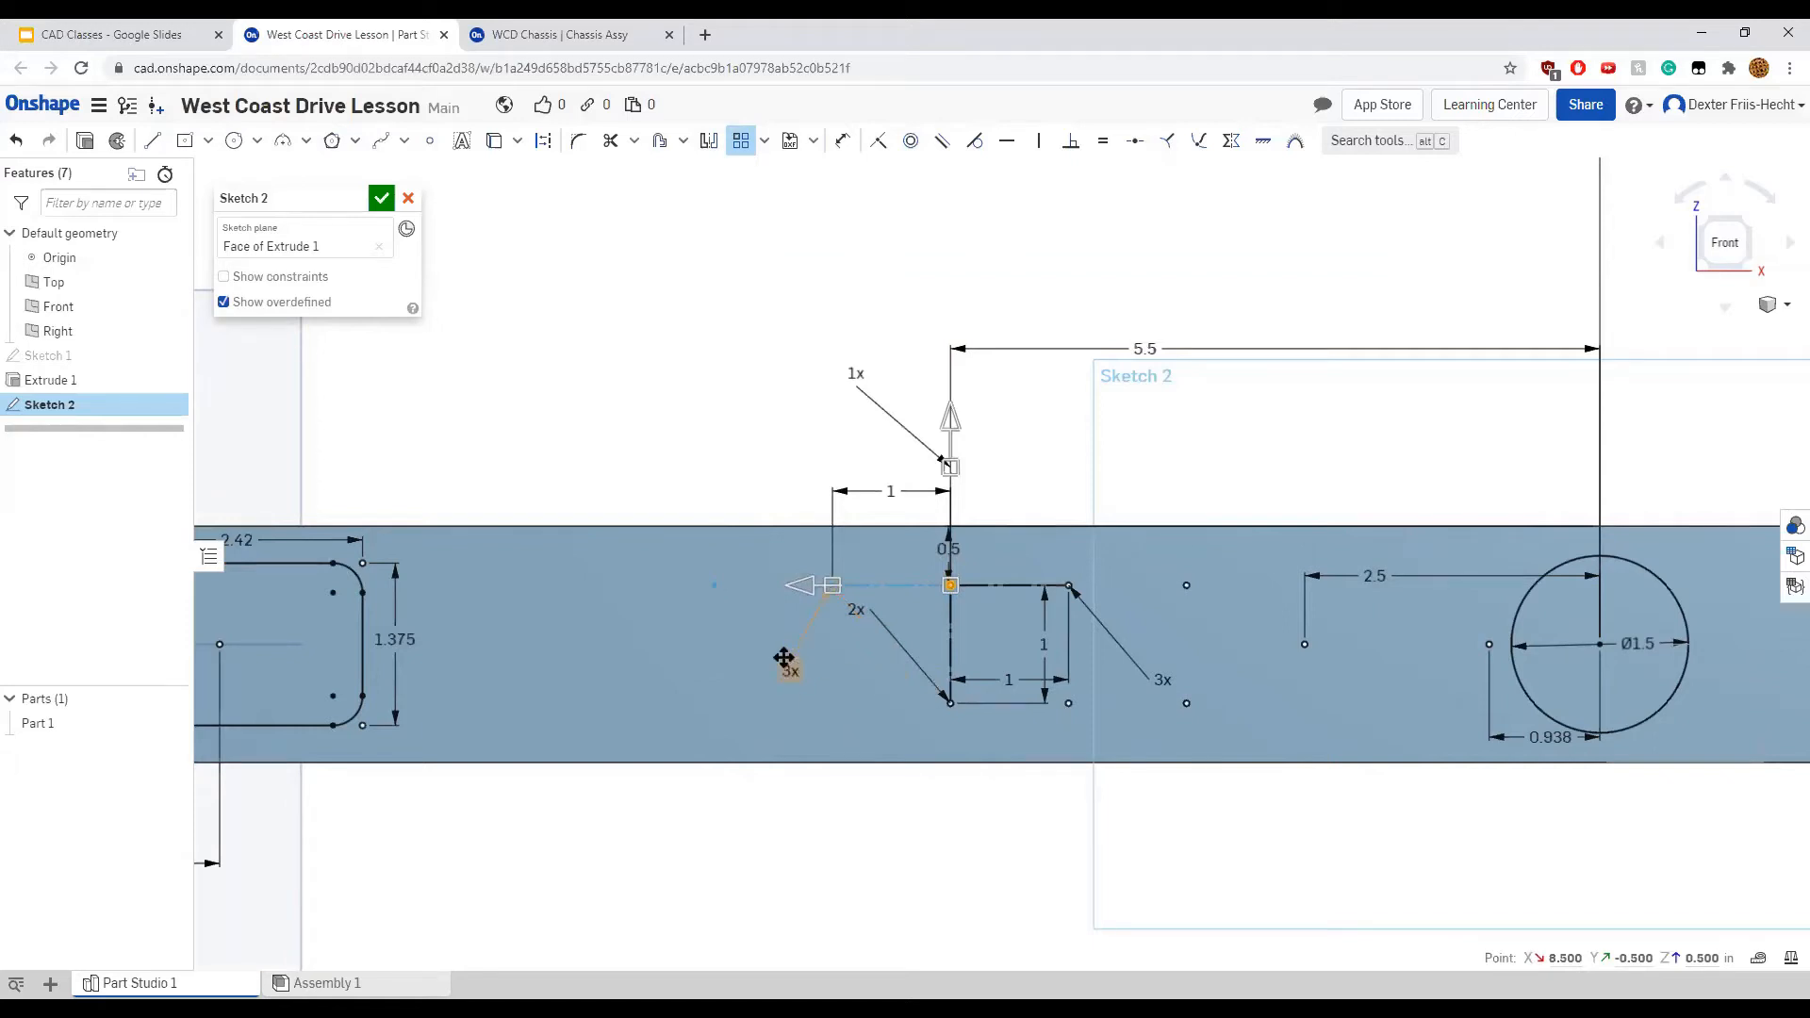
Add a downward direction with two rows at 1 in spacing to the second point pattern, finish it, and move its count labels clear
{"action": "left_click_drag", "start_coordinate": [949, 424], "coordinate": [950, 728]}
{"action": "left_click_drag", "start_coordinate": [930, 645], "coordinate": [922, 681]}
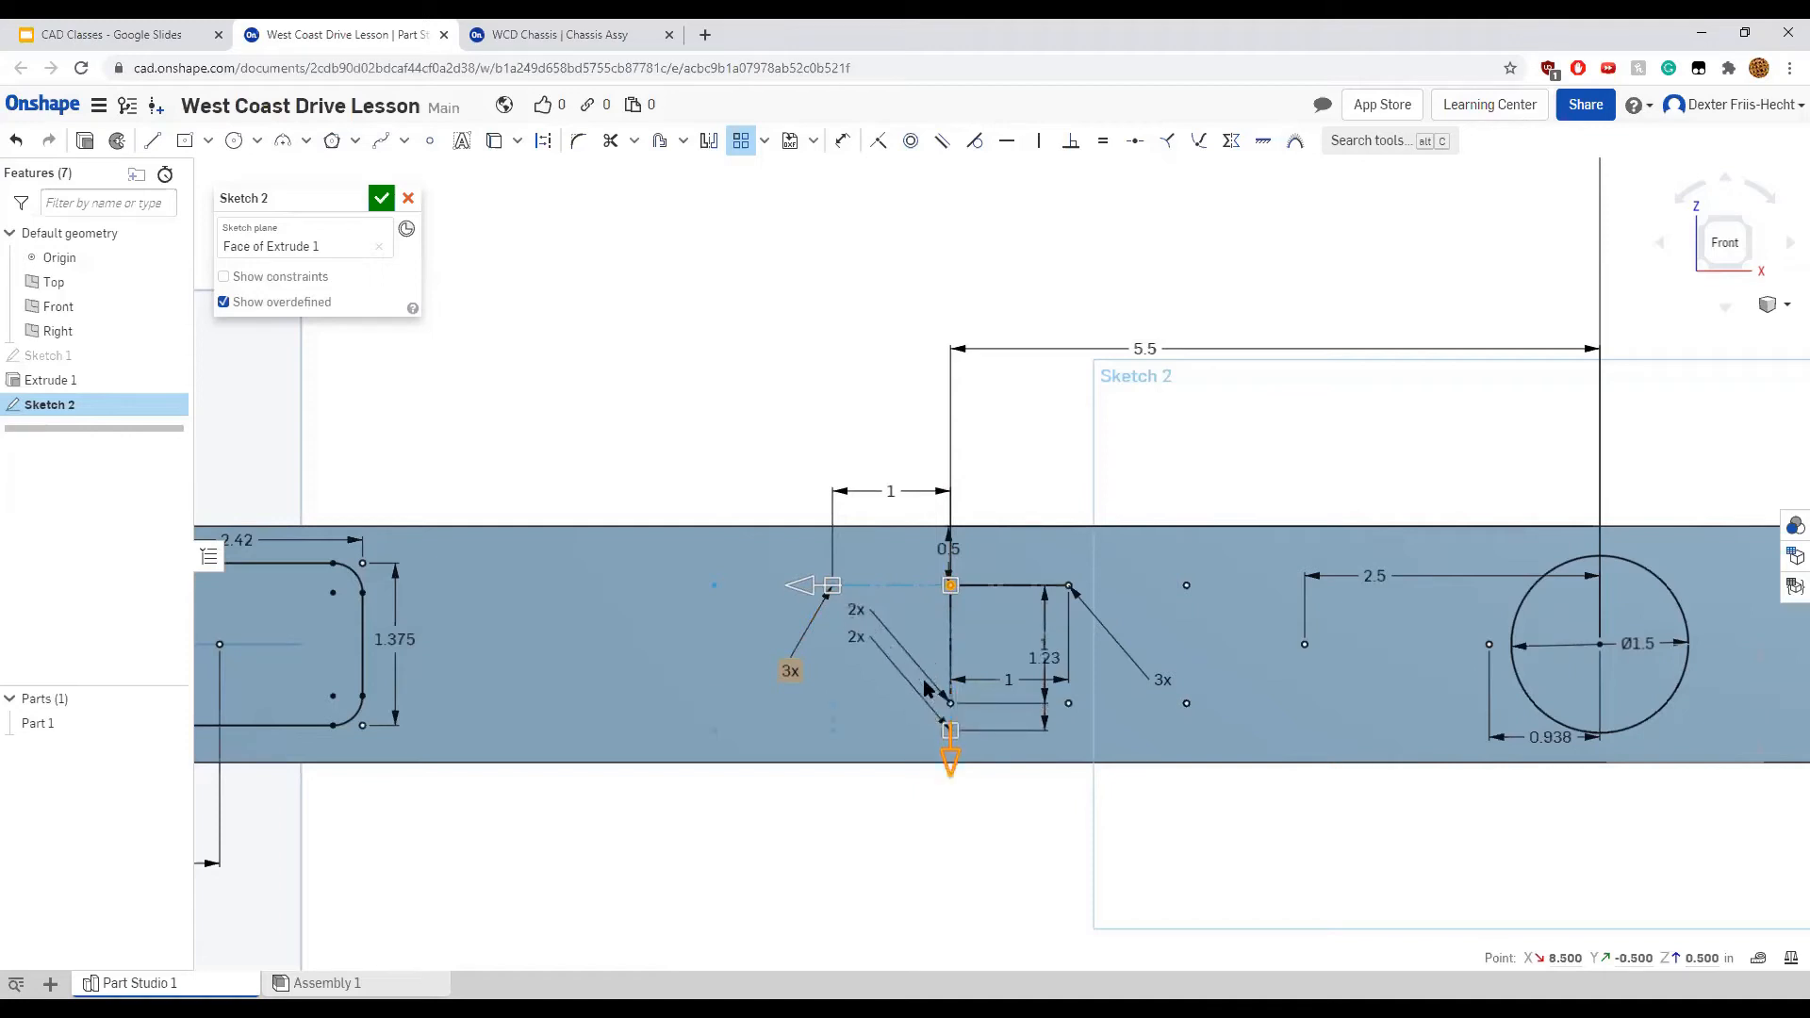
{"action": "double_click", "coordinate": [1044, 657]}
{"action": "key", "text": "BackSpace"}
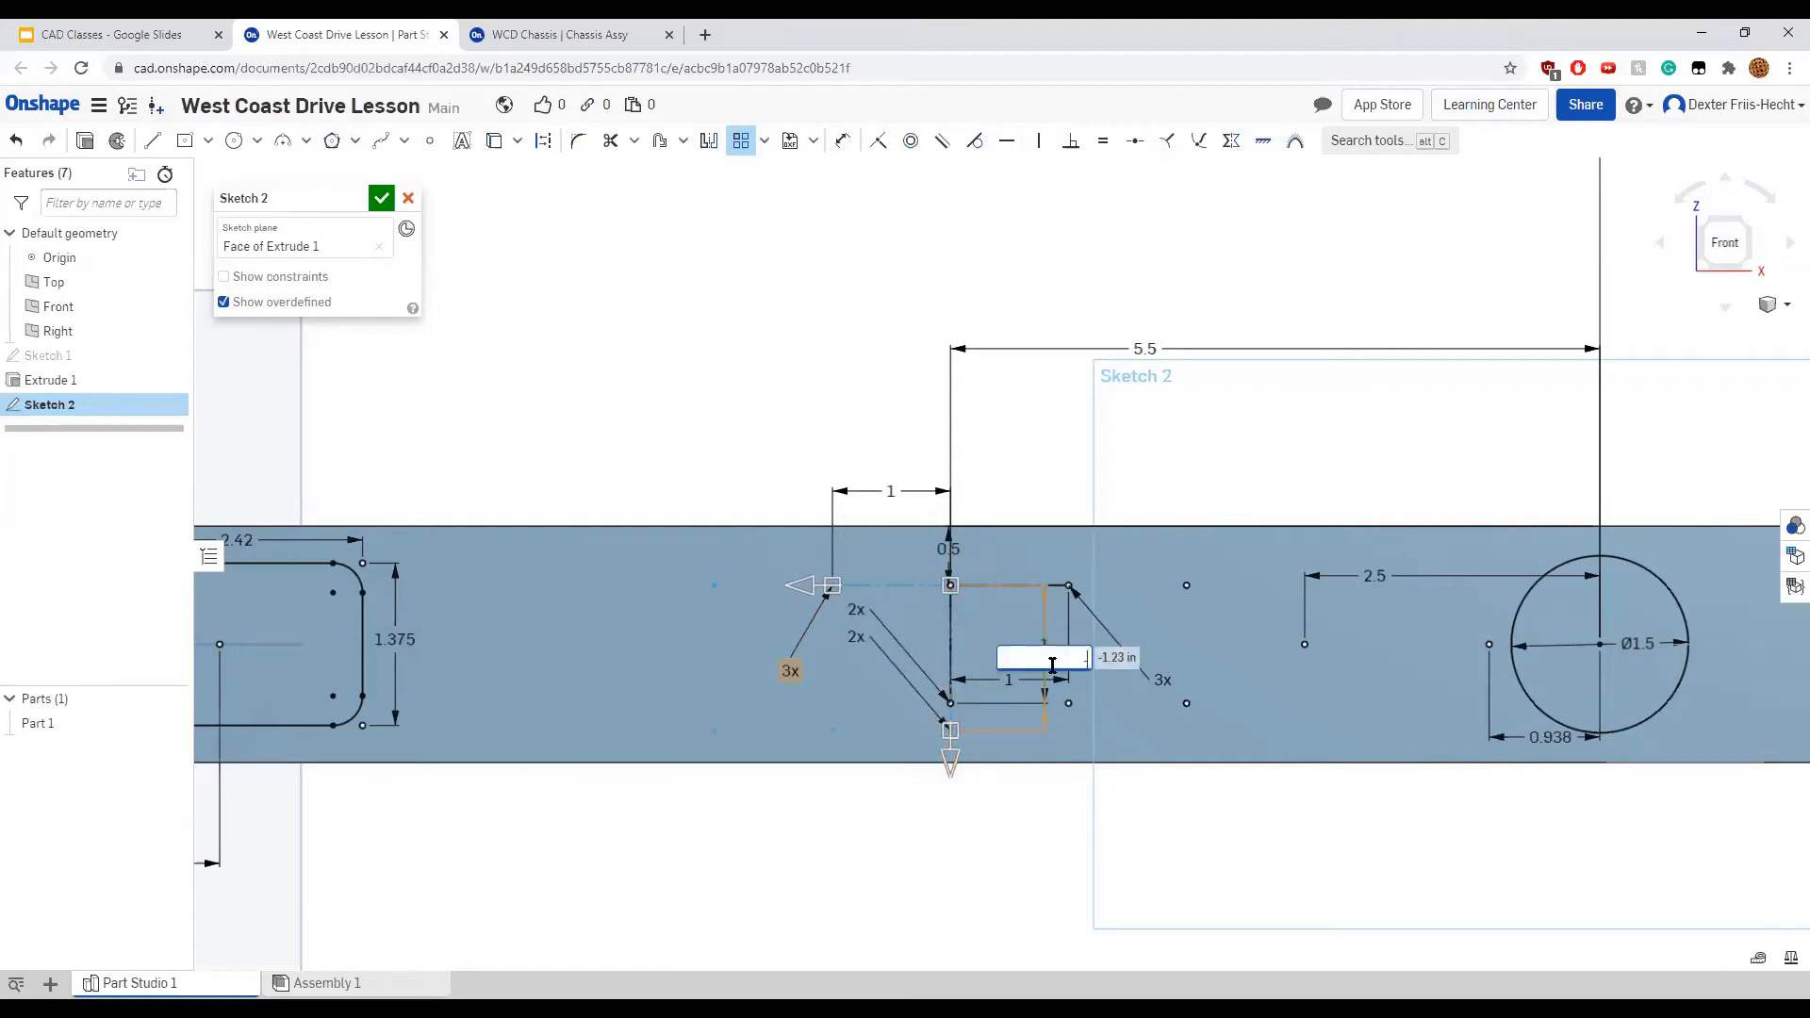
{"action": "type", "text": "-1"}
{"action": "key", "text": "Return"}
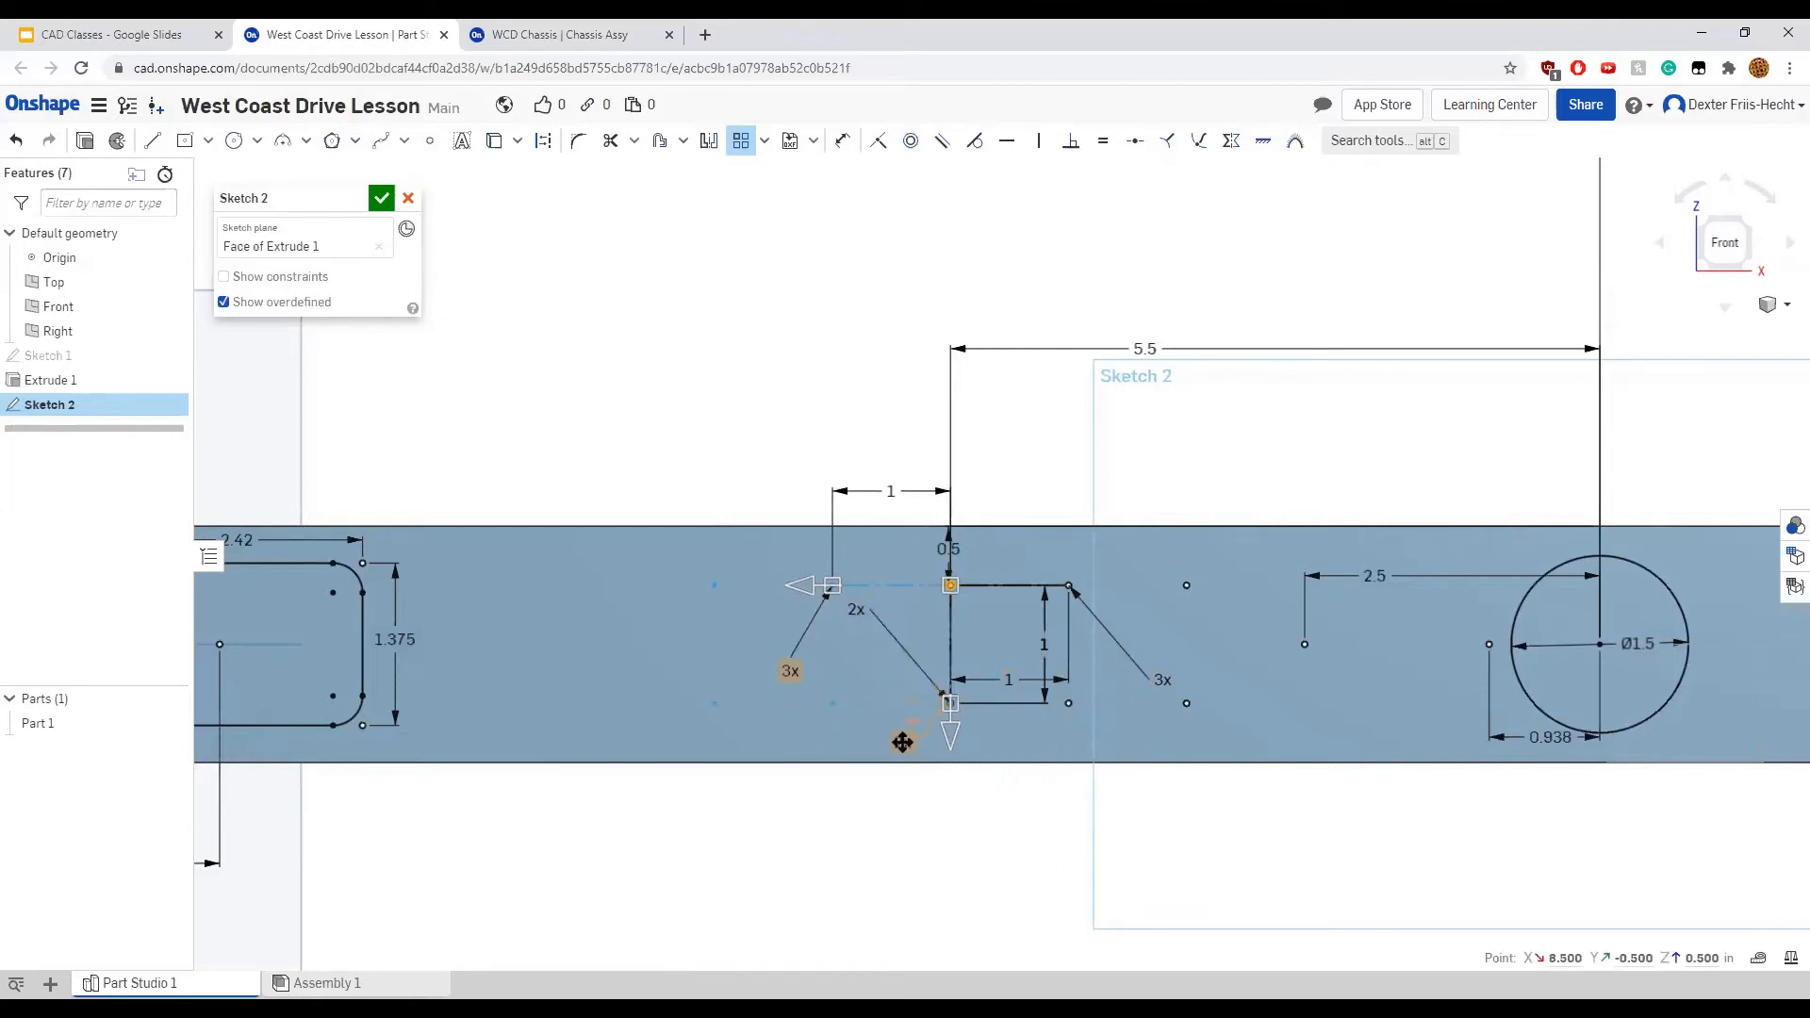
{"action": "left_click_drag", "start_coordinate": [863, 609], "coordinate": [908, 667]}
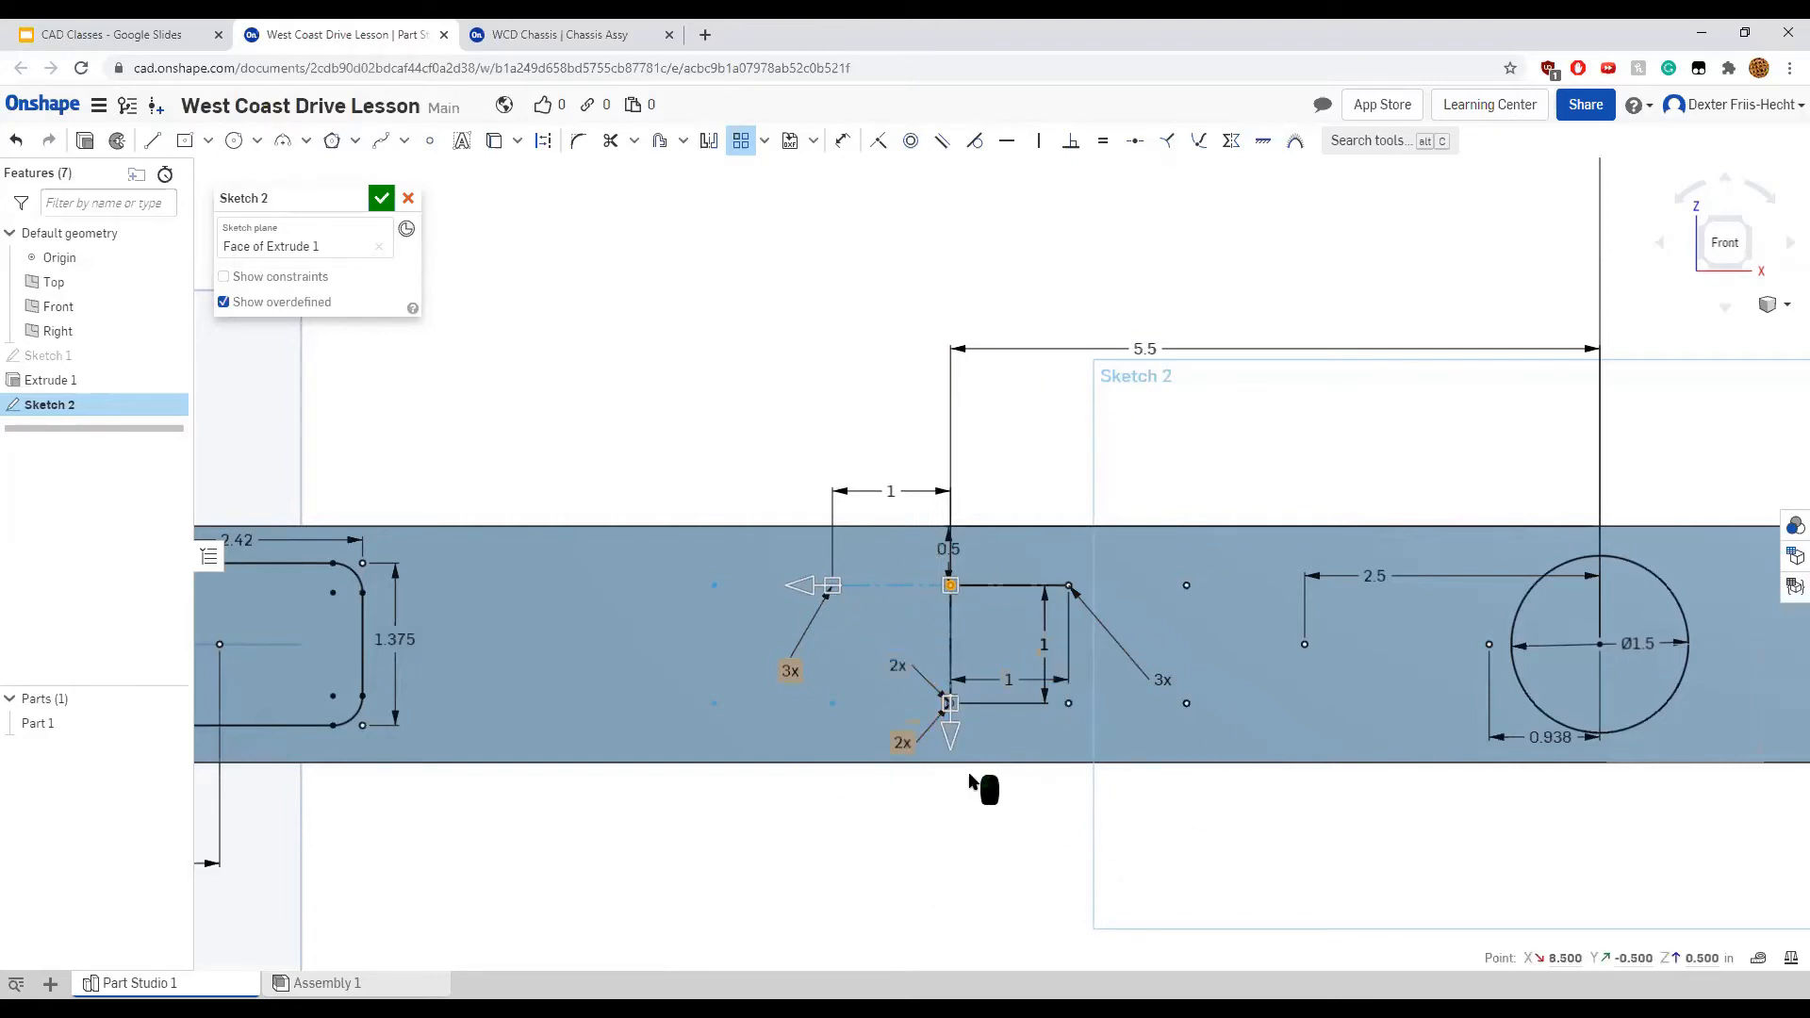
{"action": "left_click", "coordinate": [1110, 803]}
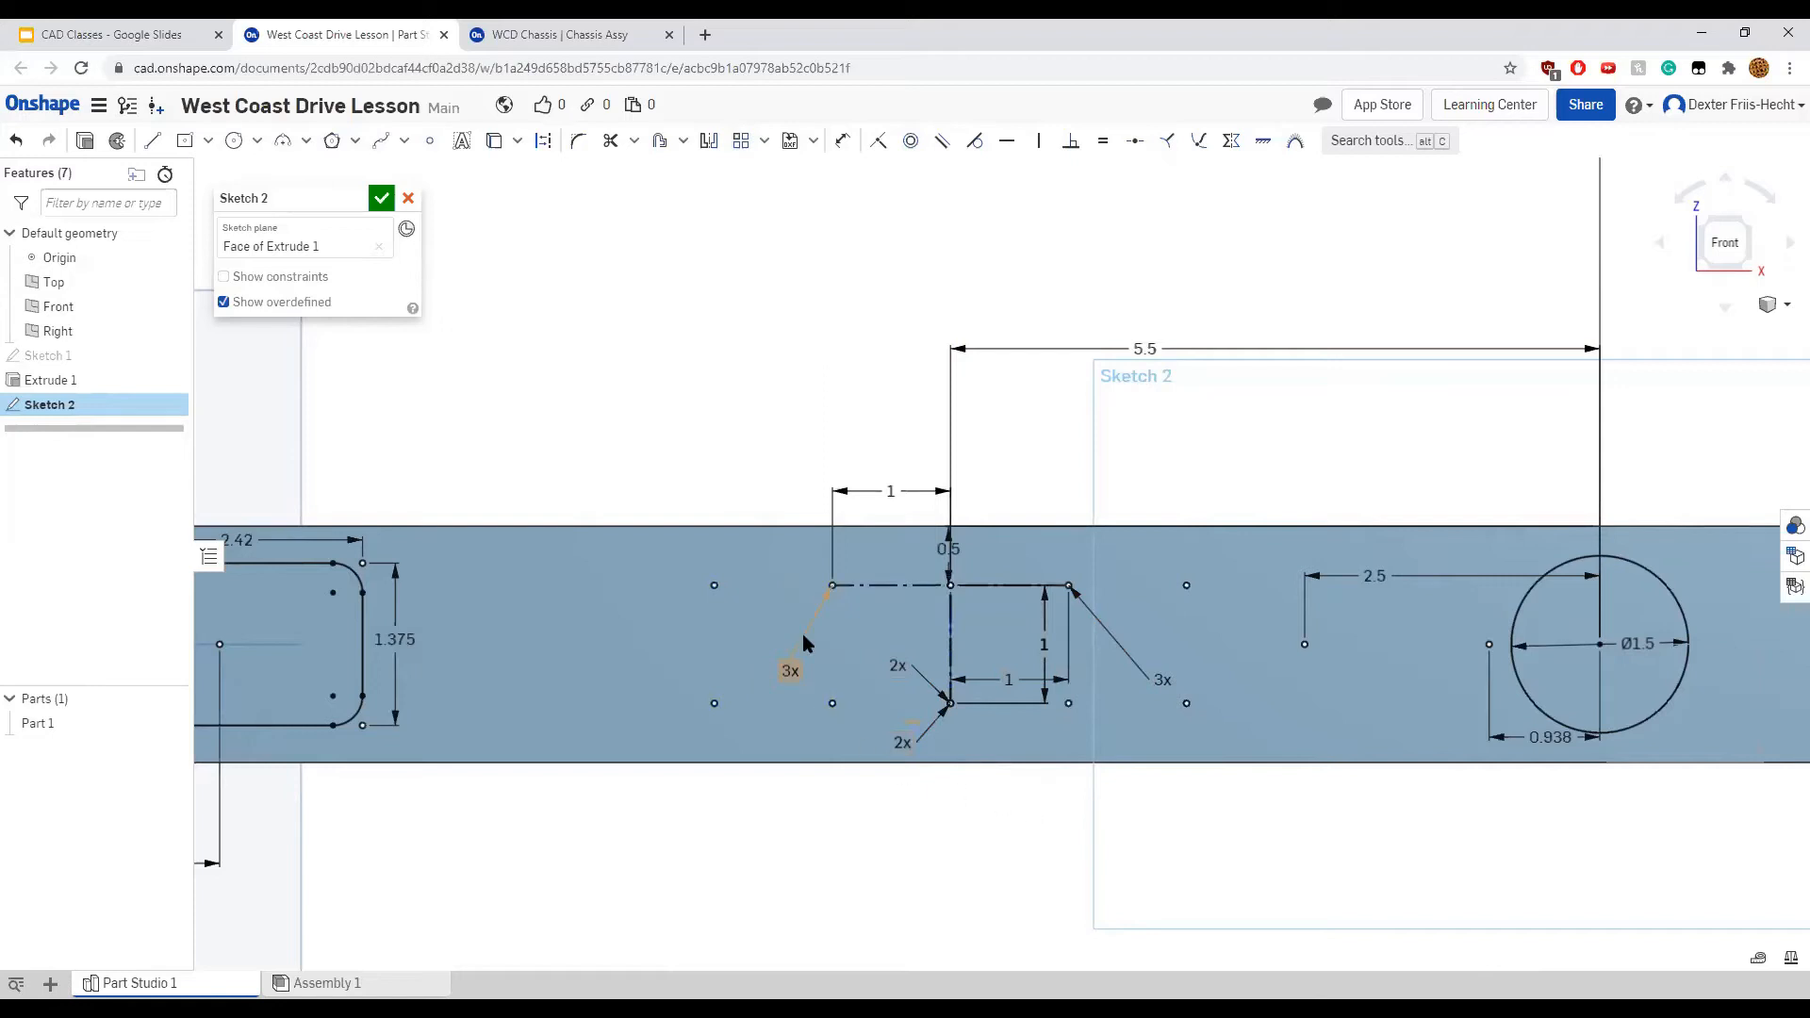
{"action": "left_click_drag", "start_coordinate": [792, 667], "coordinate": [781, 571]}
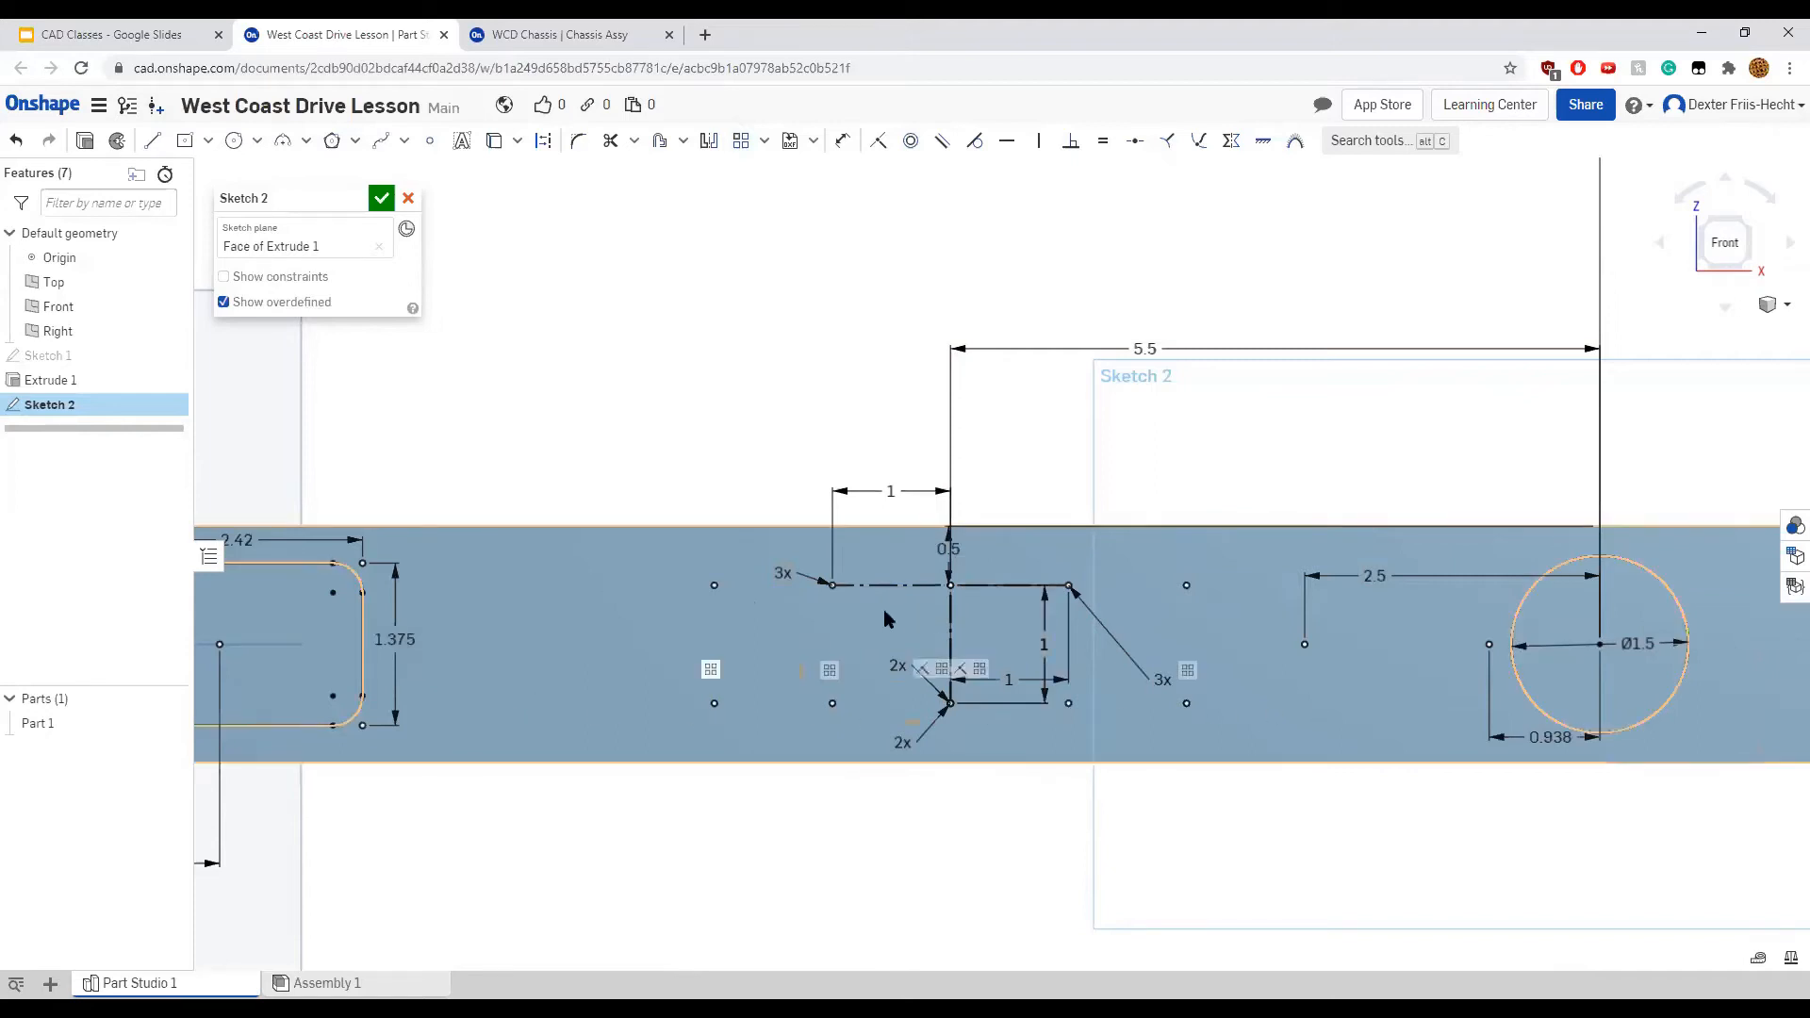
{"action": "scroll", "coordinate": [1089, 810], "scroll_direction": "down", "scroll_amount": 3}
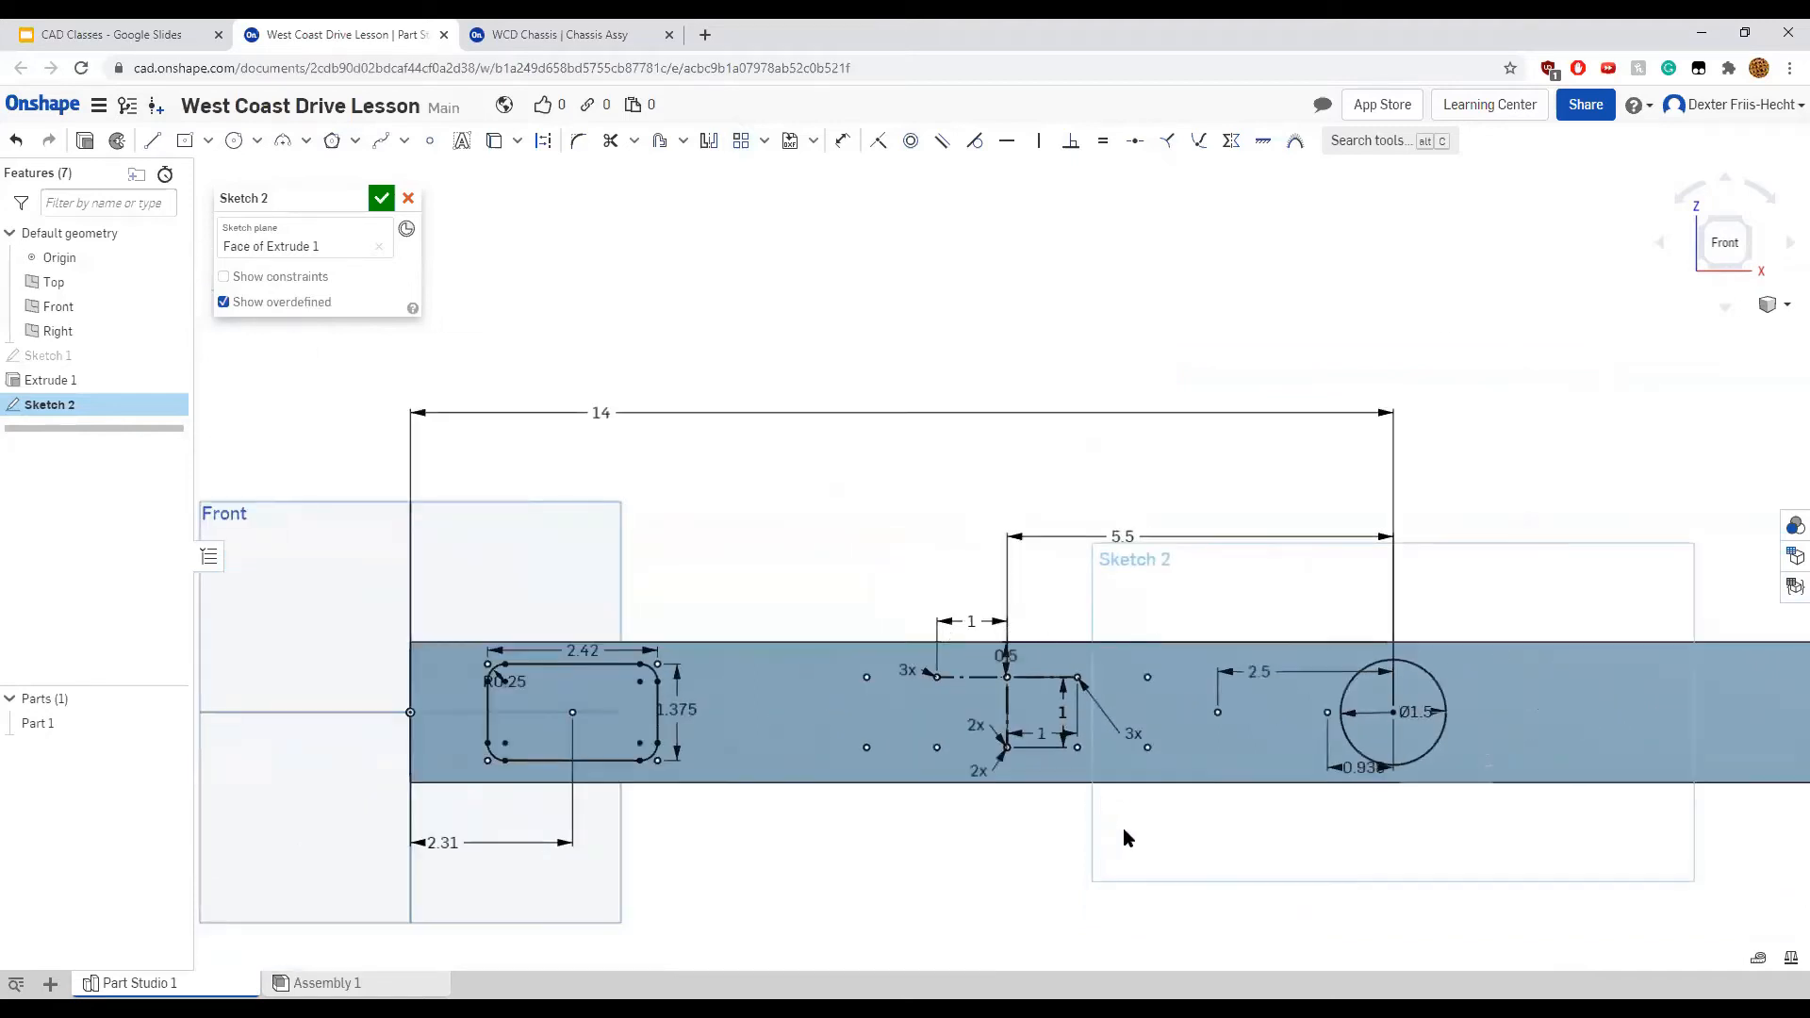
{"action": "mouse_move", "coordinate": [1133, 878]}
{"action": "middle_mouse_down"}
{"action": "mouse_move", "coordinate": [1056, 749]}
{"action": "mouse_move", "coordinate": [940, 721]}
{"action": "middle_mouse_up"}
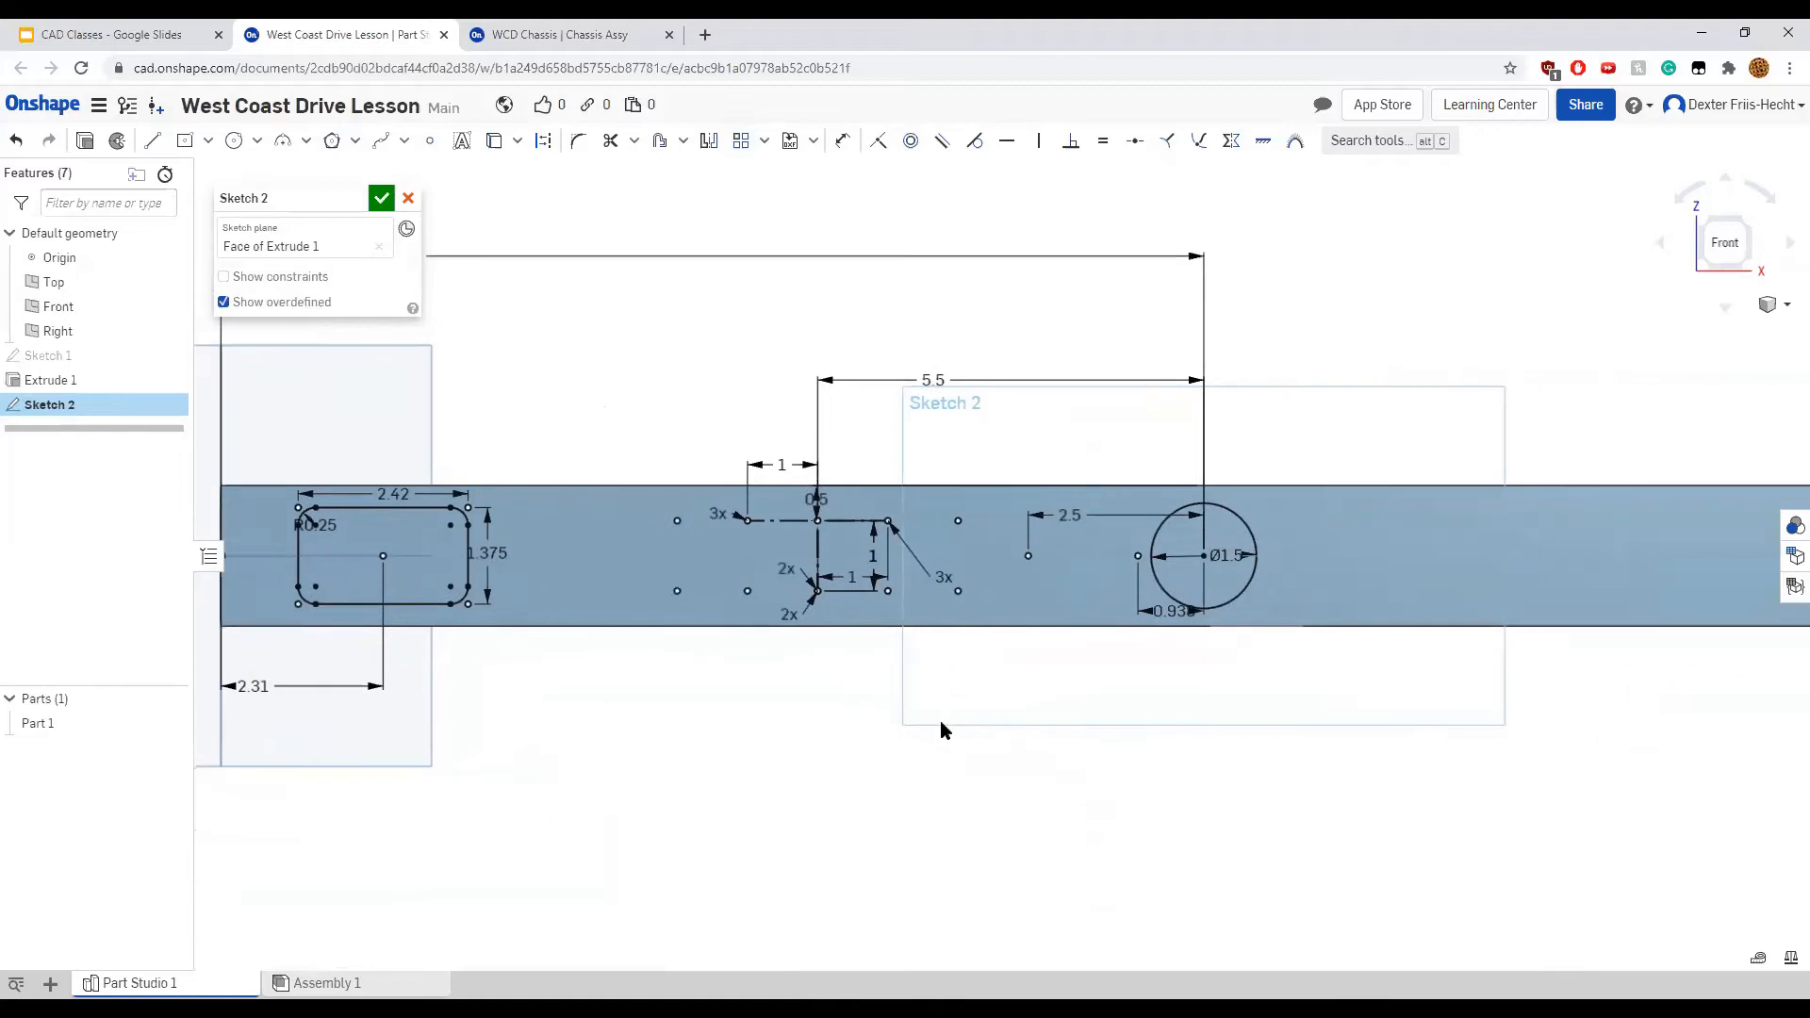
{"action": "scroll", "coordinate": [941, 721], "scroll_direction": "down", "scroll_amount": 3}
{"action": "scroll", "coordinate": [744, 666], "scroll_direction": "up", "scroll_amount": 1}
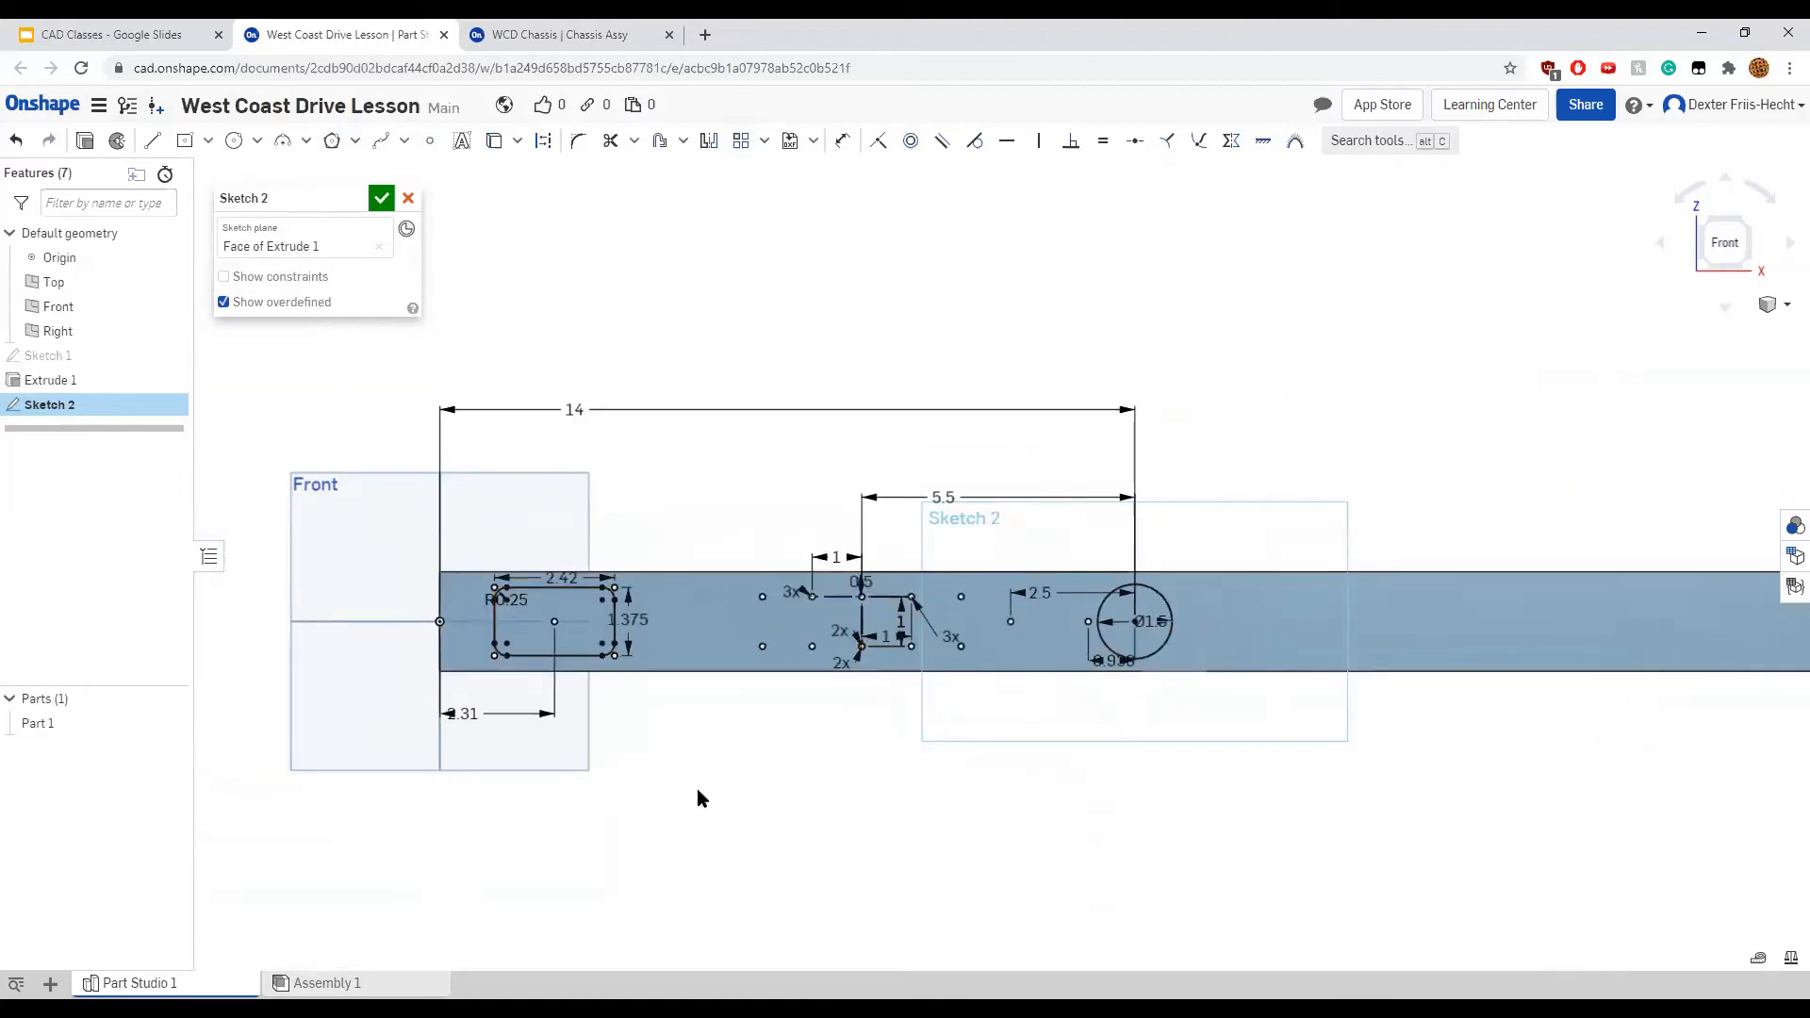
{"action": "scroll", "coordinate": [919, 765], "scroll_direction": "down", "scroll_amount": 2}
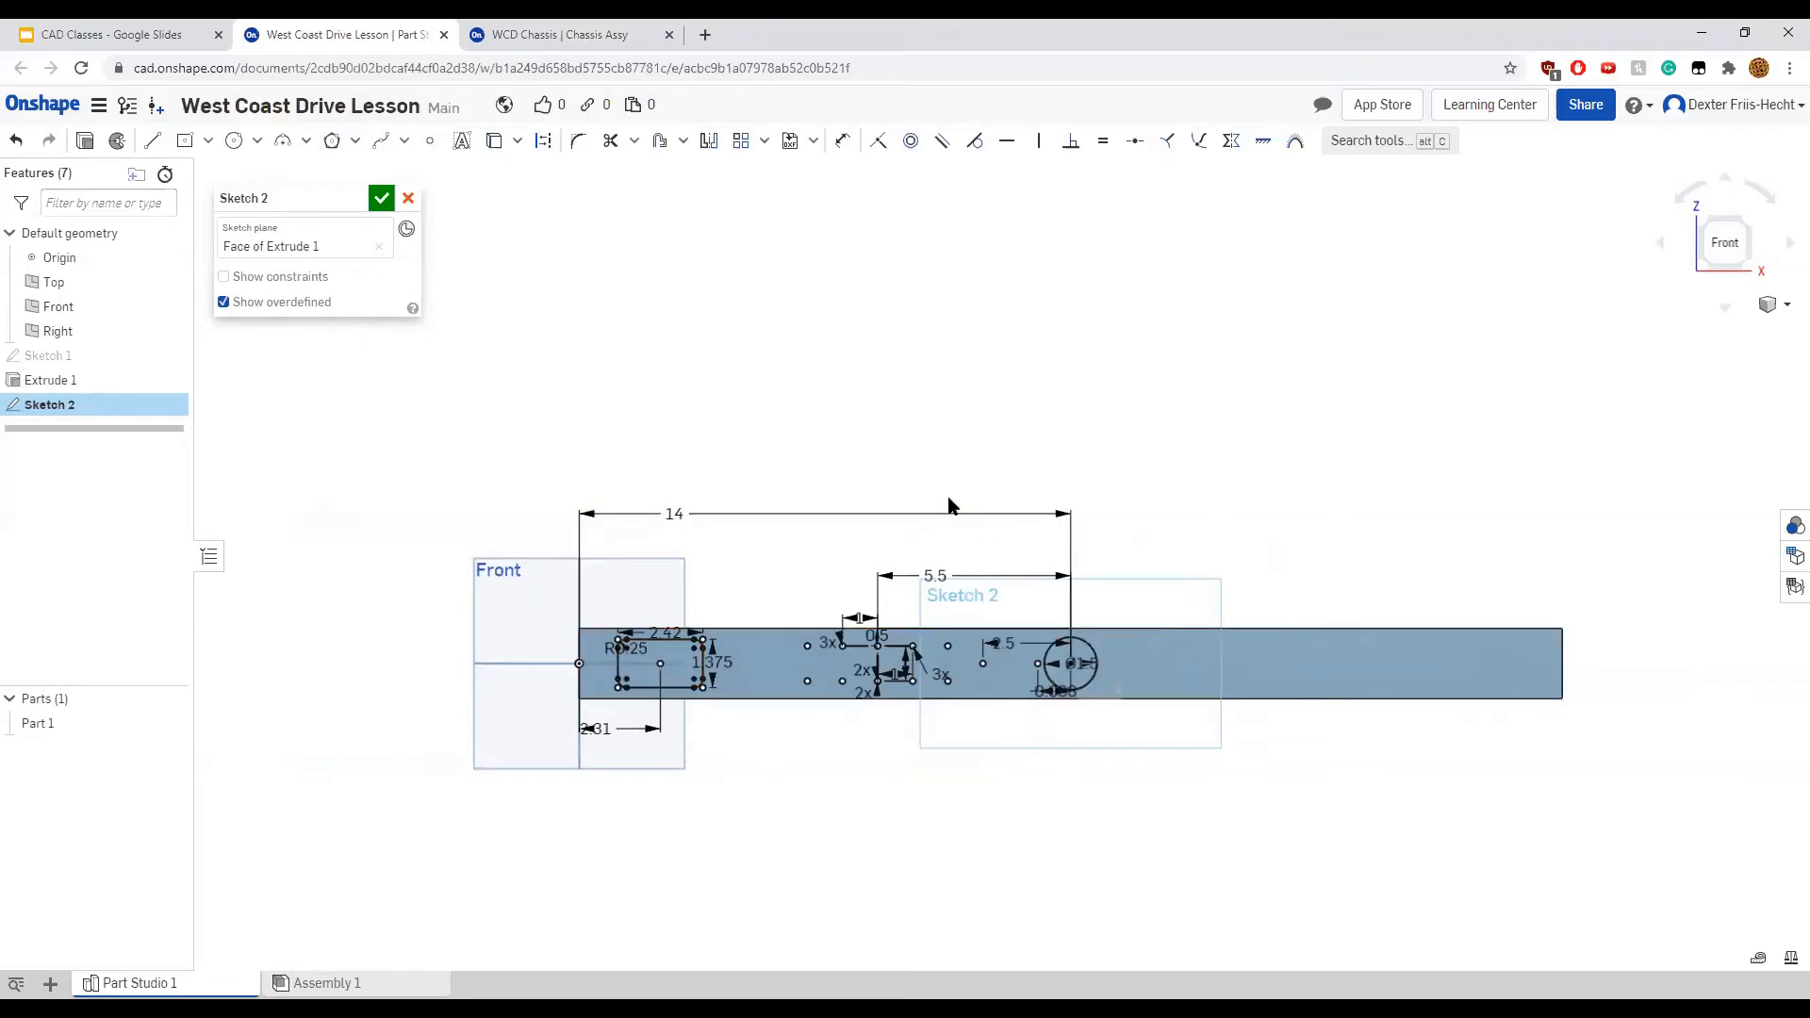
{"action": "left_click", "coordinate": [710, 142]}
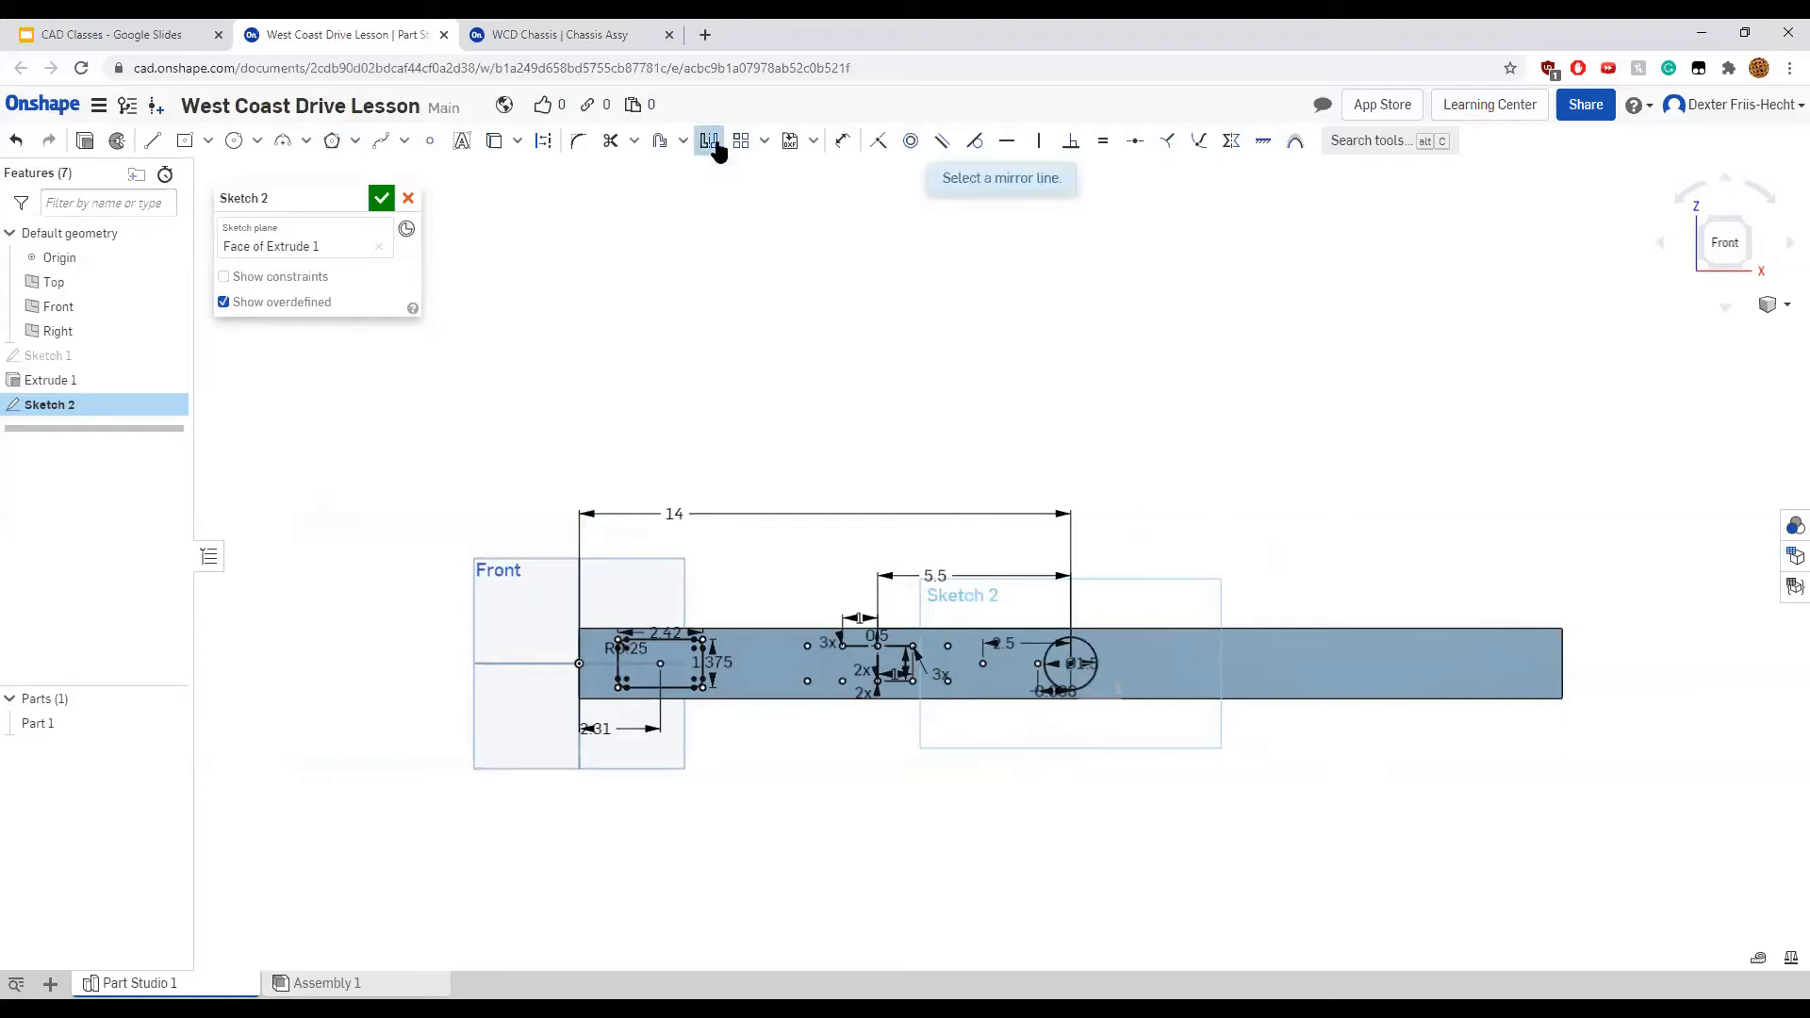
{"action": "scroll", "coordinate": [1075, 667], "scroll_direction": "up", "scroll_amount": 4}
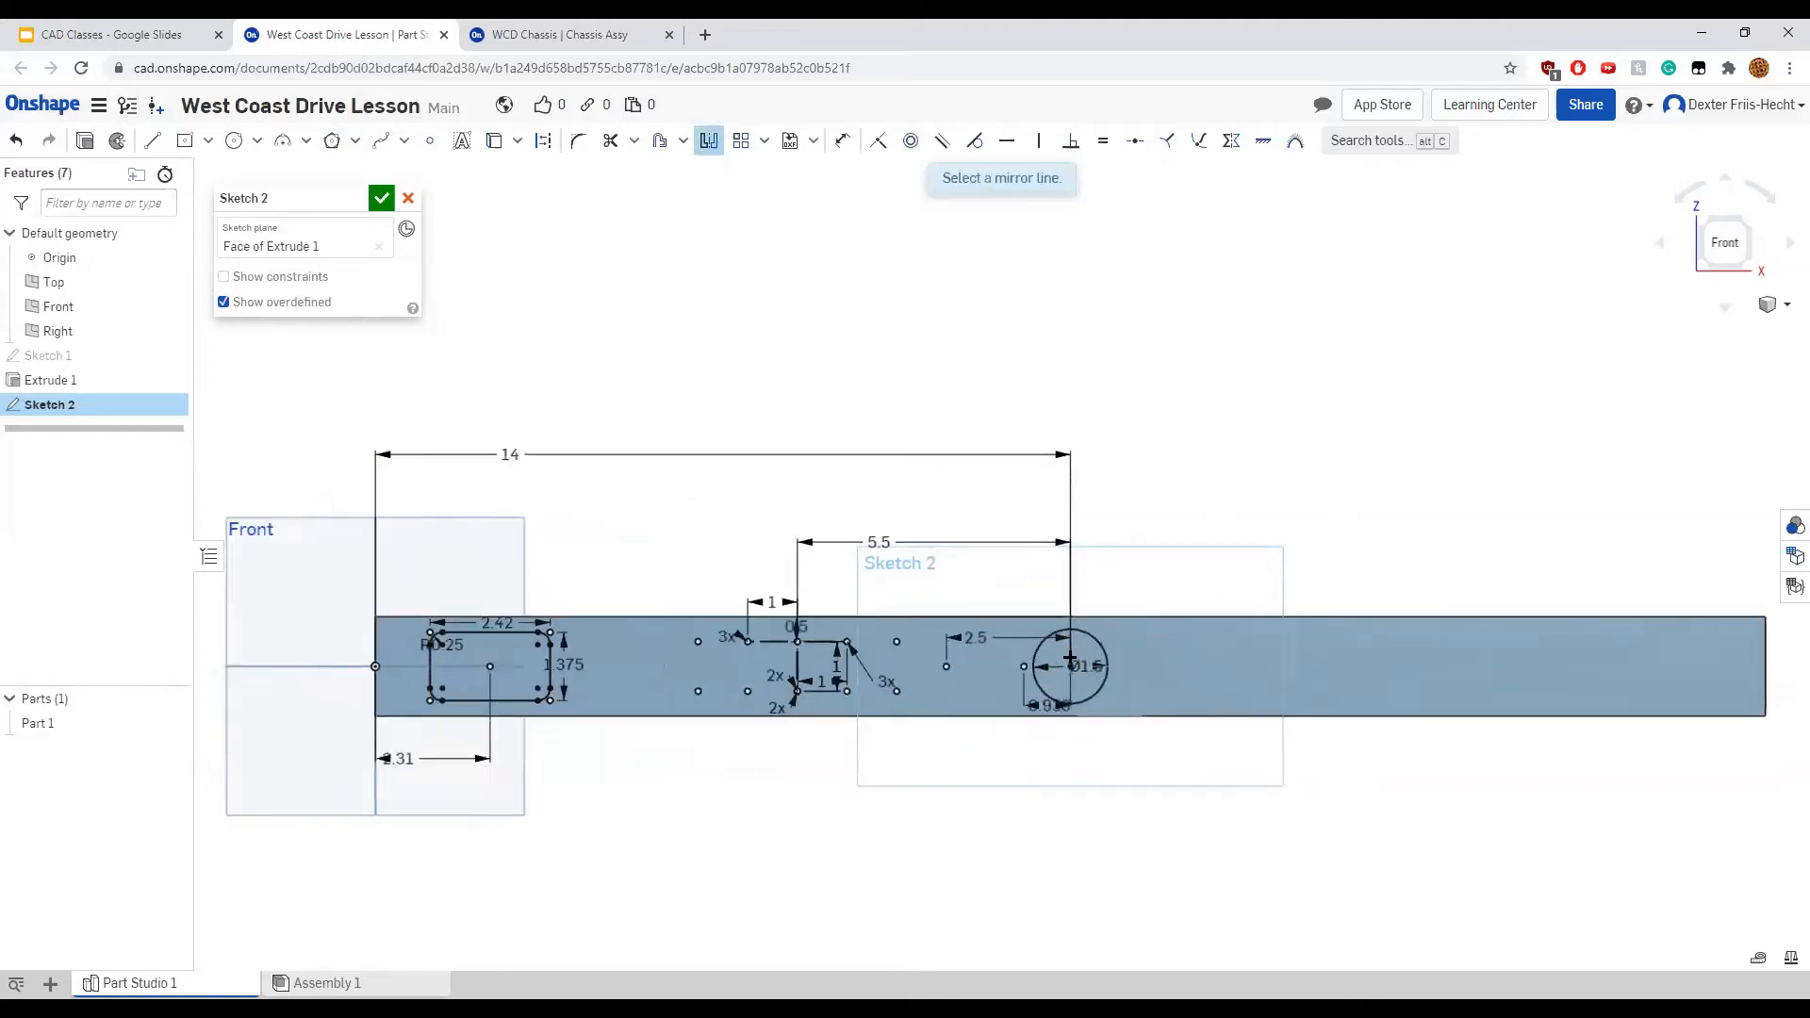
{"action": "scroll", "coordinate": [1062, 655], "scroll_direction": "up", "scroll_amount": 3}
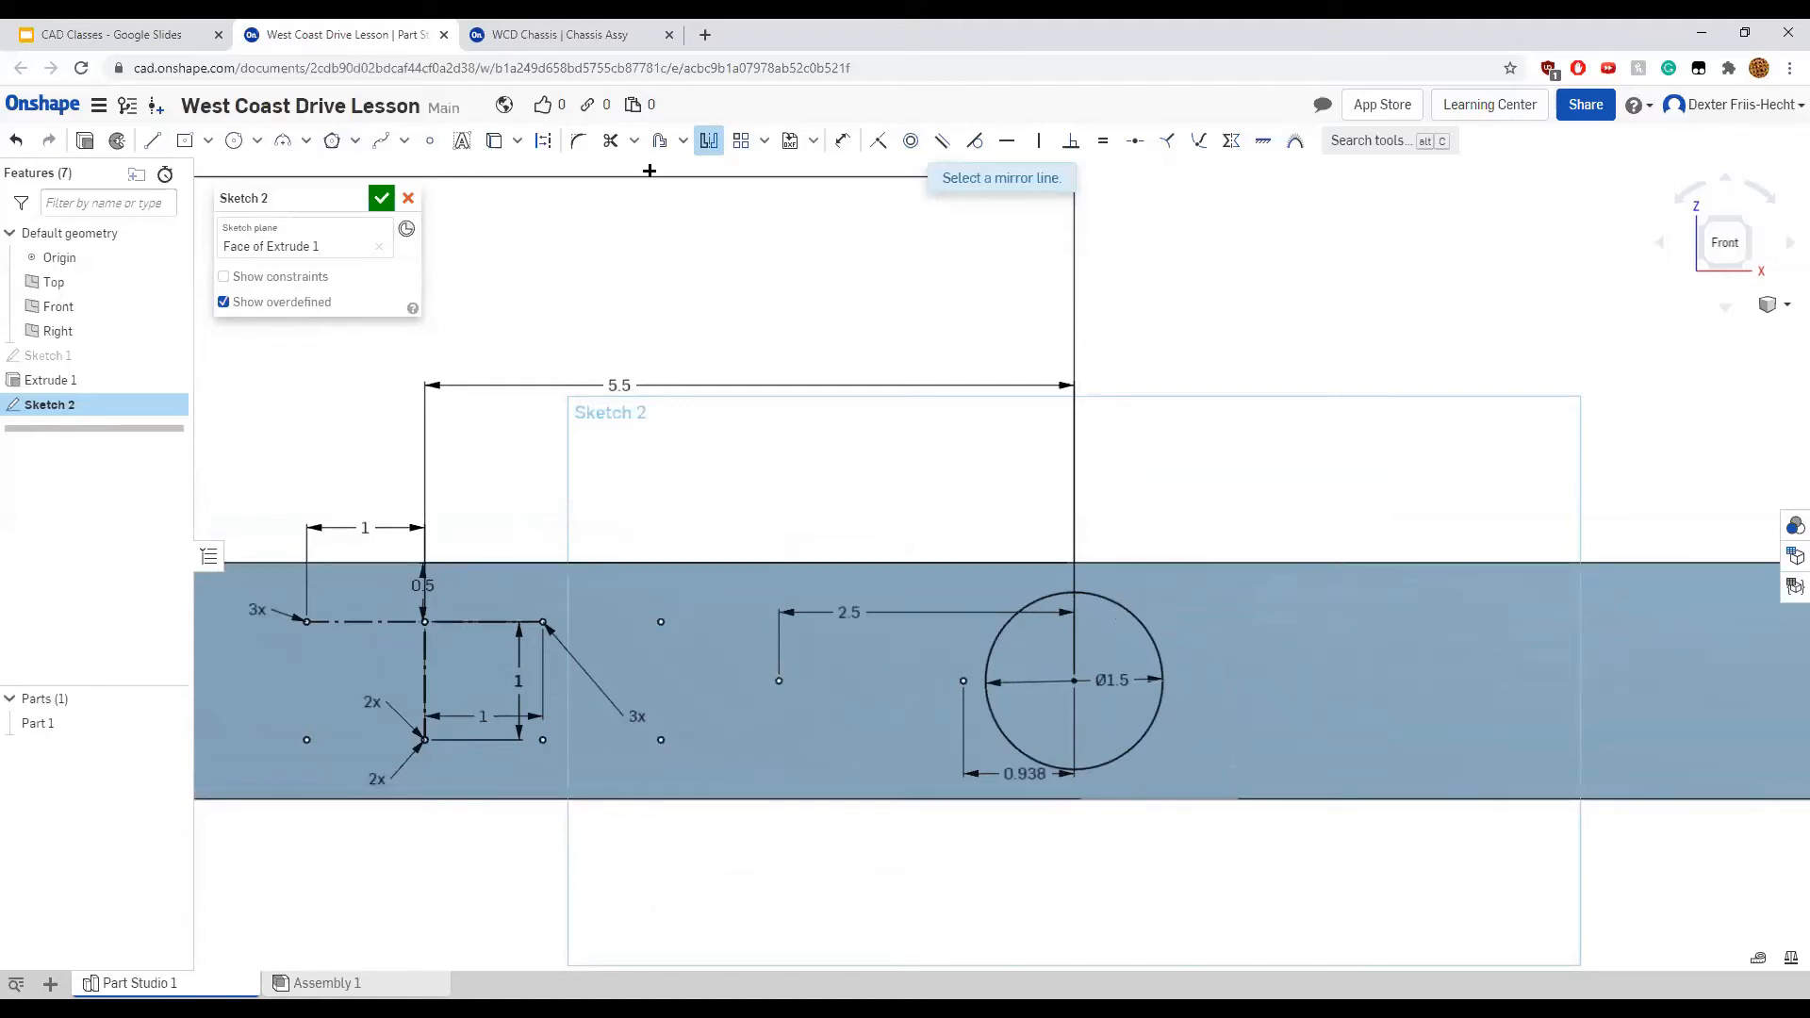
{"action": "left_click", "coordinate": [710, 145]}
Draw a vertical construction line through the circle's center, from the tube's upper edge to its lower edge
{"action": "left_click", "coordinate": [157, 142]}
{"action": "key", "text": "q"}
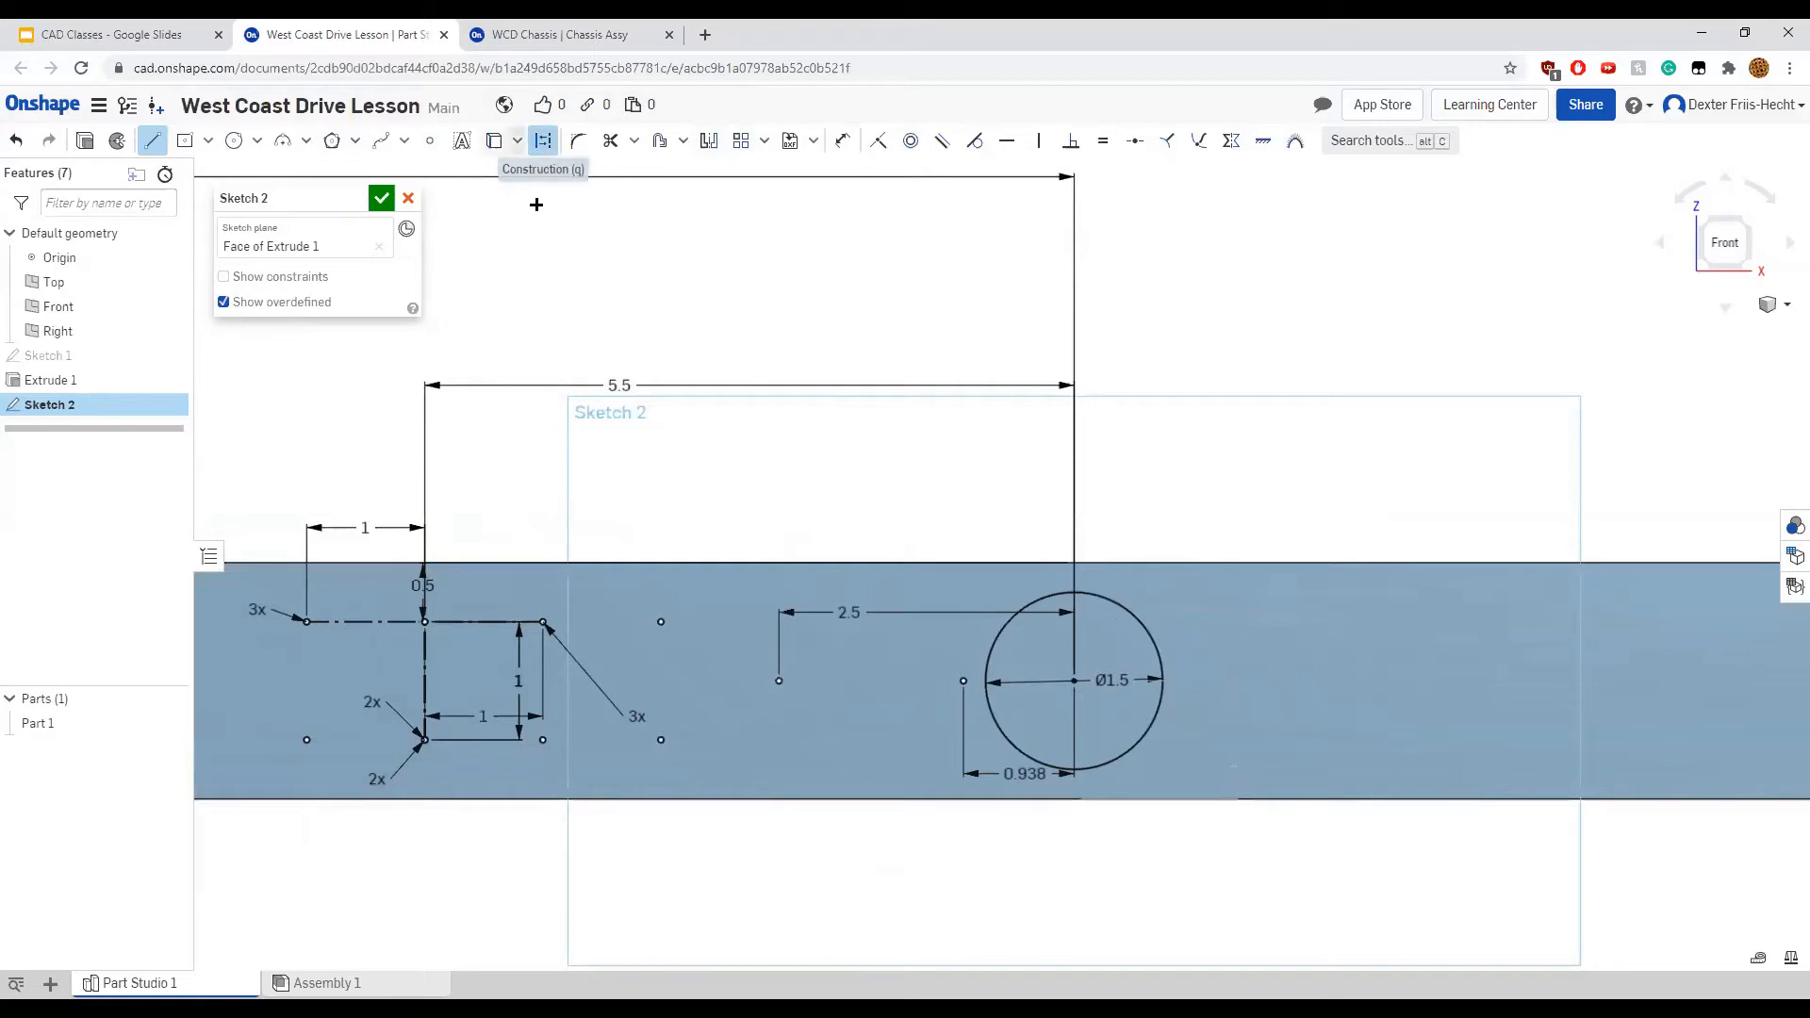
{"action": "left_click", "coordinate": [1075, 563]}
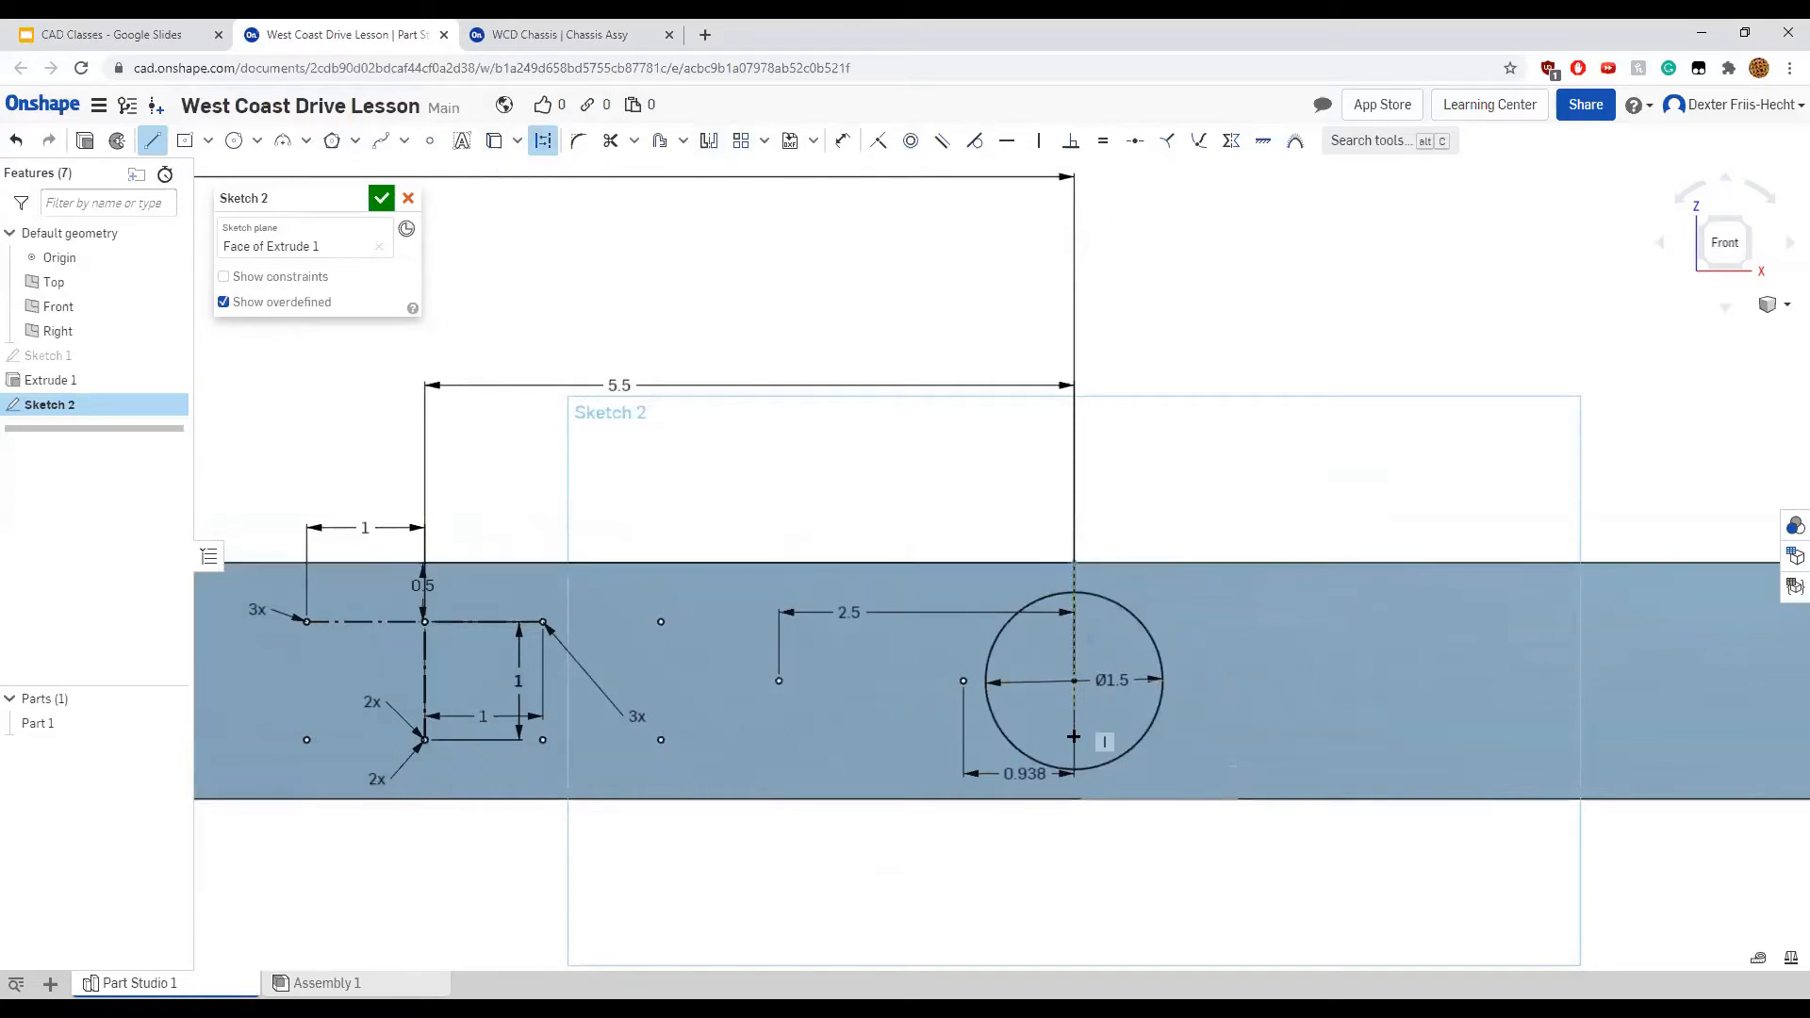
{"action": "left_click", "coordinate": [1075, 797]}
{"action": "key", "text": "Escape"}
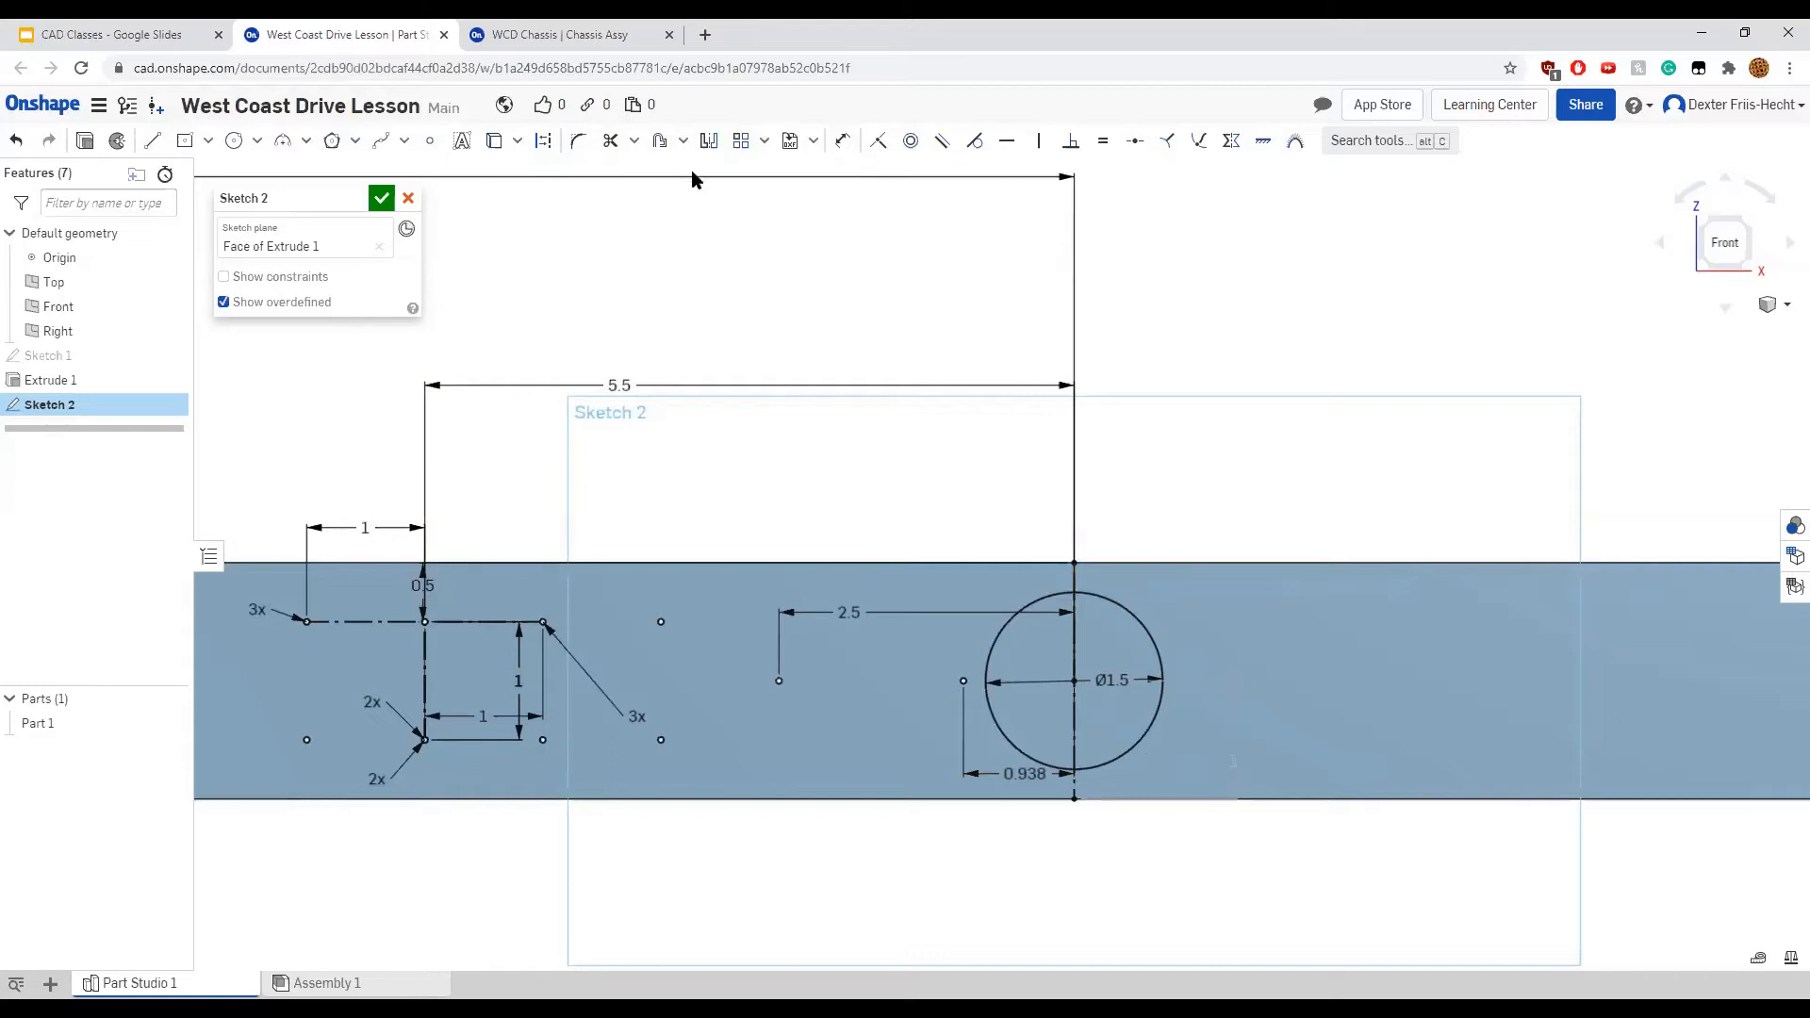
Mirror the rectangular cutout and all mounting-hole points across the vertical construction line, and finish the sketch
{"action": "left_click", "coordinate": [709, 140]}
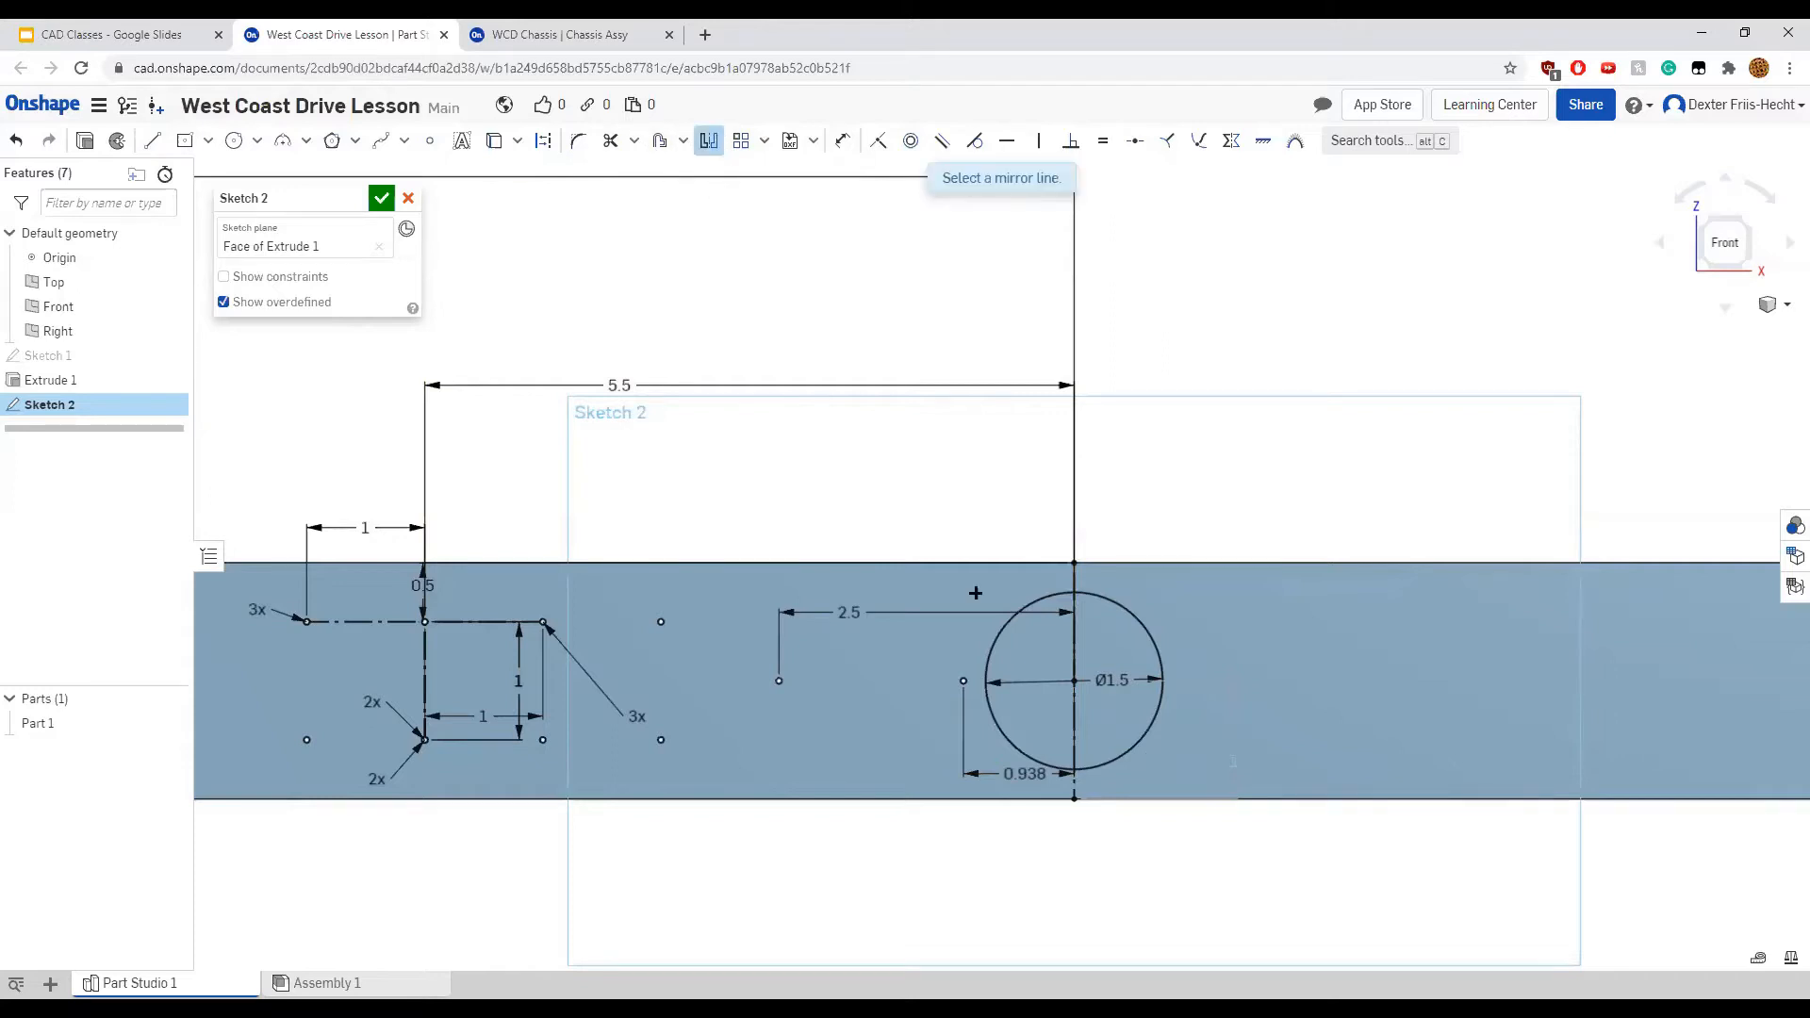
{"action": "left_click", "coordinate": [1072, 617]}
{"action": "scroll", "coordinate": [1072, 617], "scroll_direction": "down", "scroll_amount": 2}
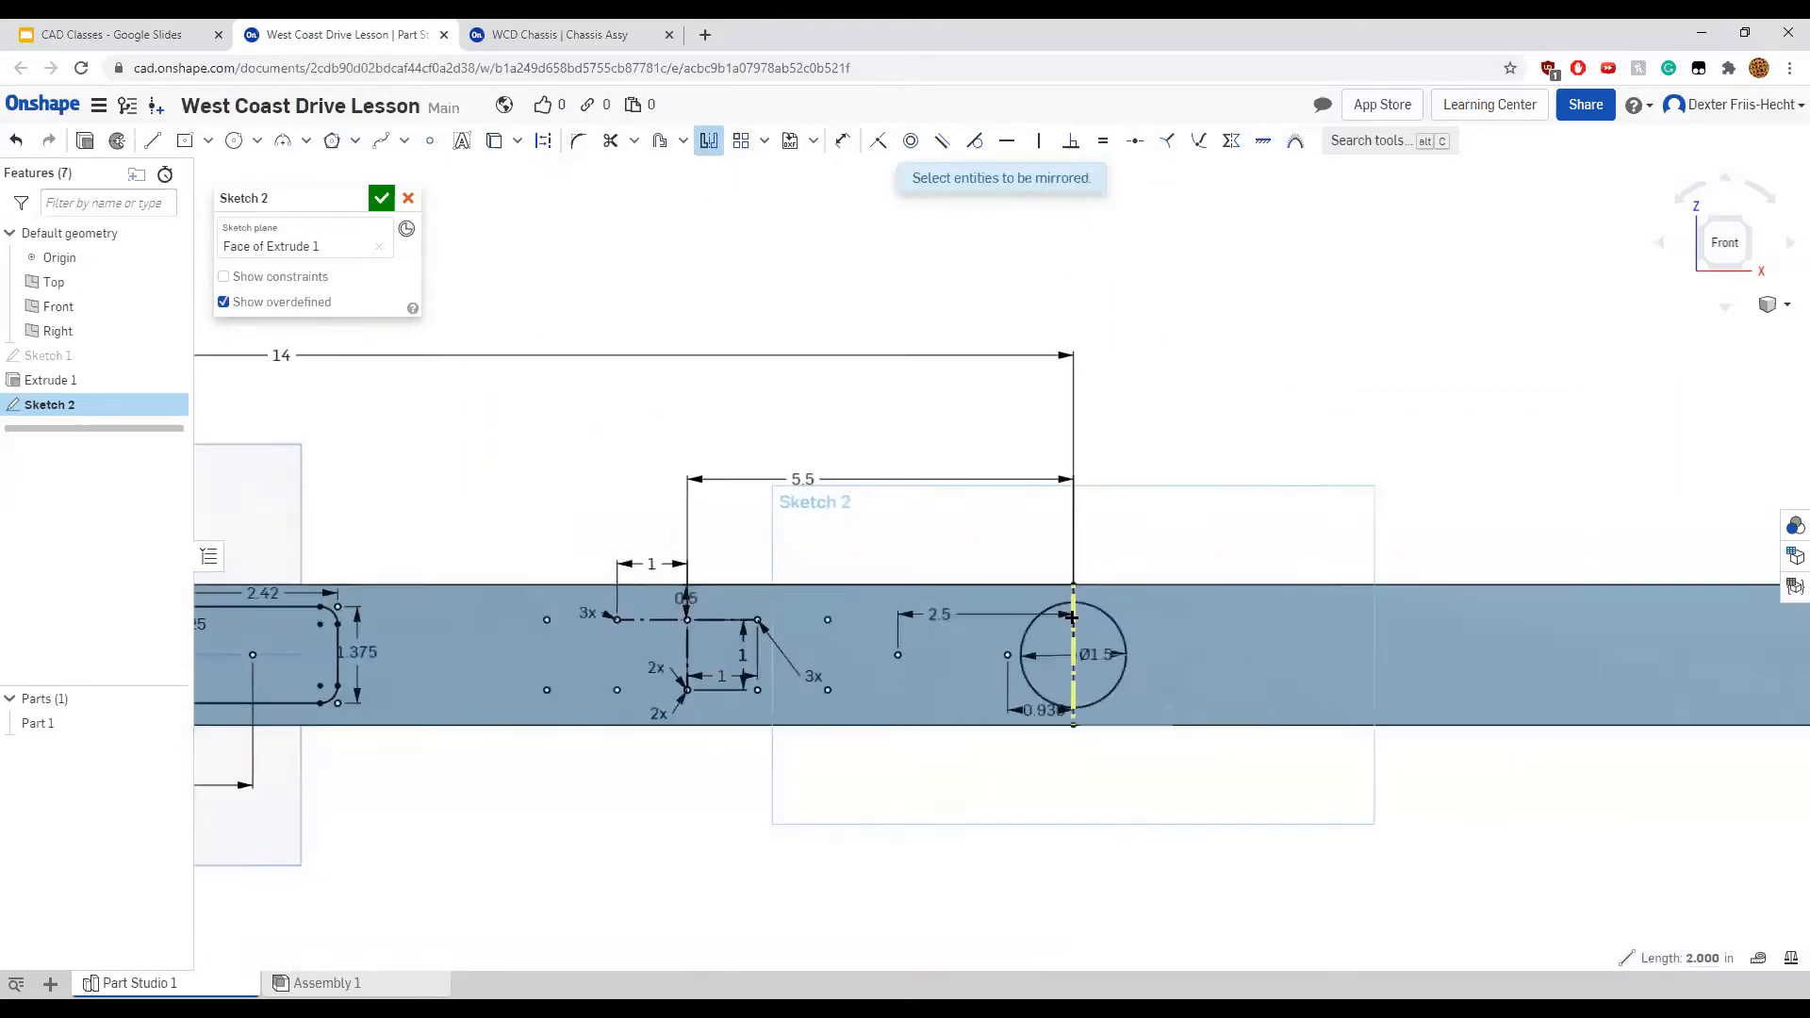
{"action": "scroll", "coordinate": [1071, 616], "scroll_direction": "down", "scroll_amount": 2}
{"action": "mouse_move", "coordinate": [460, 527]}
{"action": "left_mouse_down"}
{"action": "mouse_move", "coordinate": [828, 733]}
{"action": "mouse_move", "coordinate": [1042, 774]}
{"action": "left_mouse_up"}
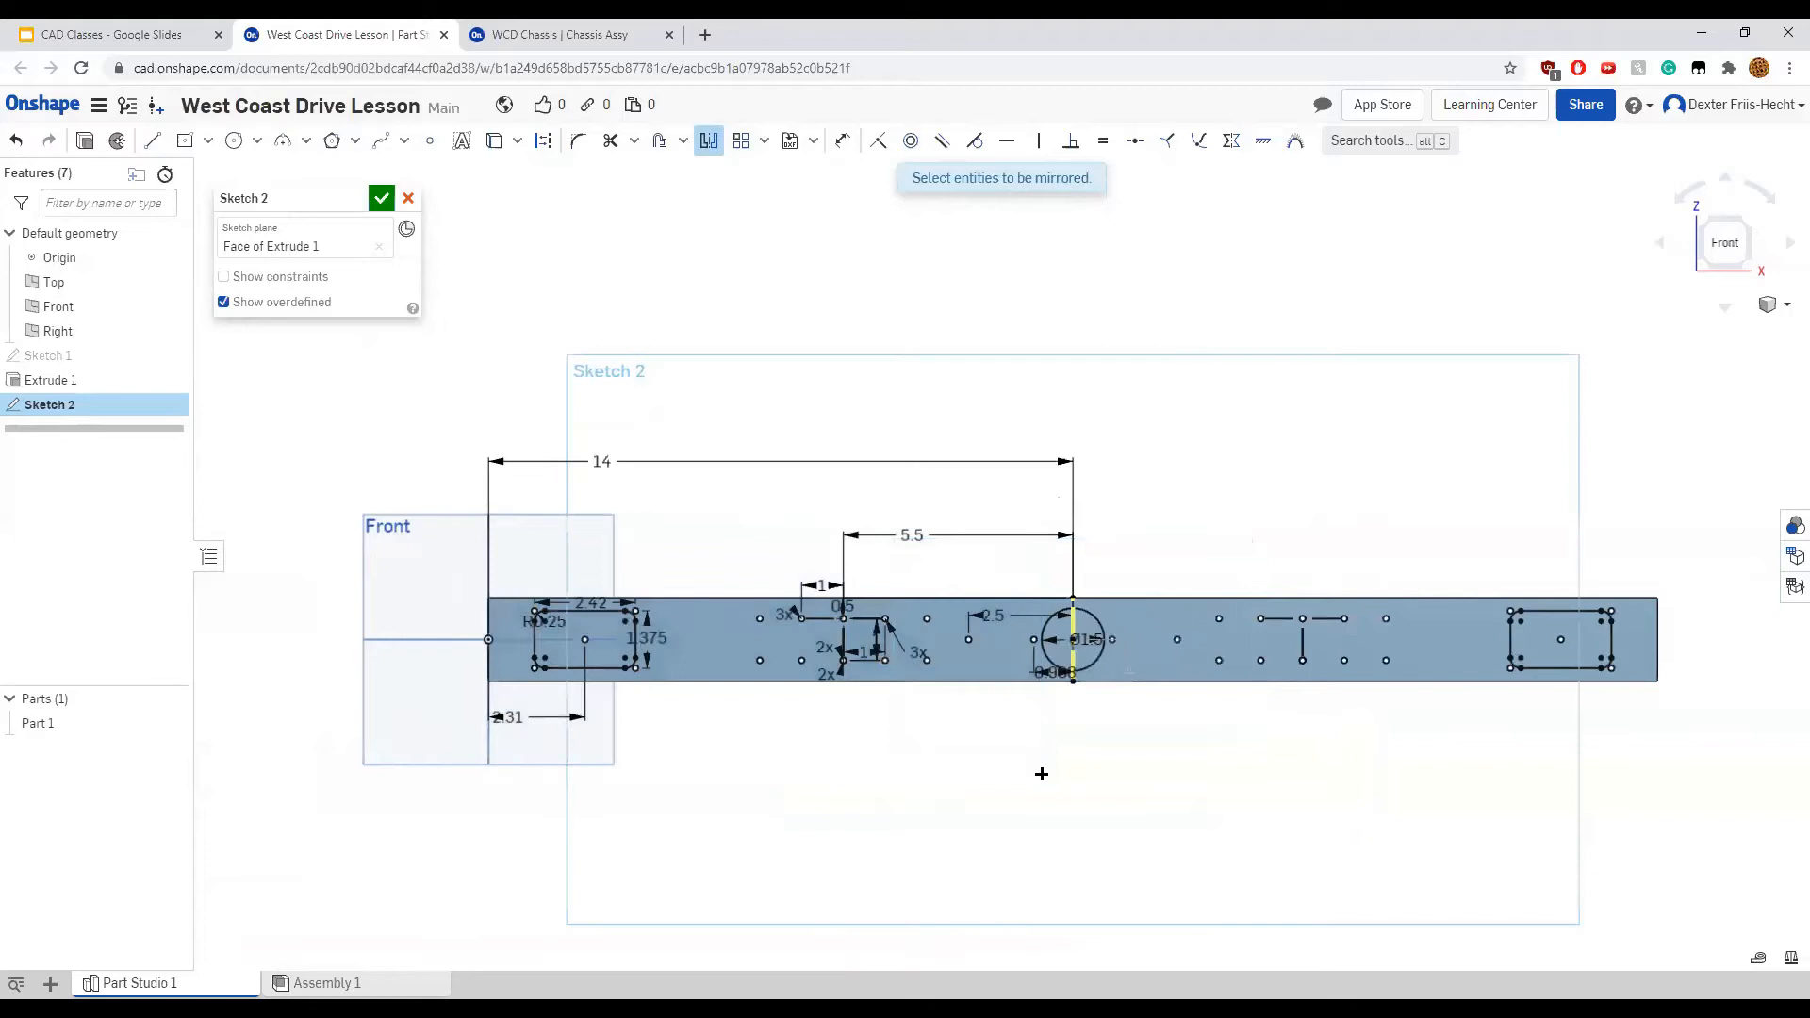
{"action": "scroll", "coordinate": [1034, 763], "scroll_direction": "down", "scroll_amount": 2}
{"action": "scroll", "coordinate": [1351, 737], "scroll_direction": "up", "scroll_amount": 1}
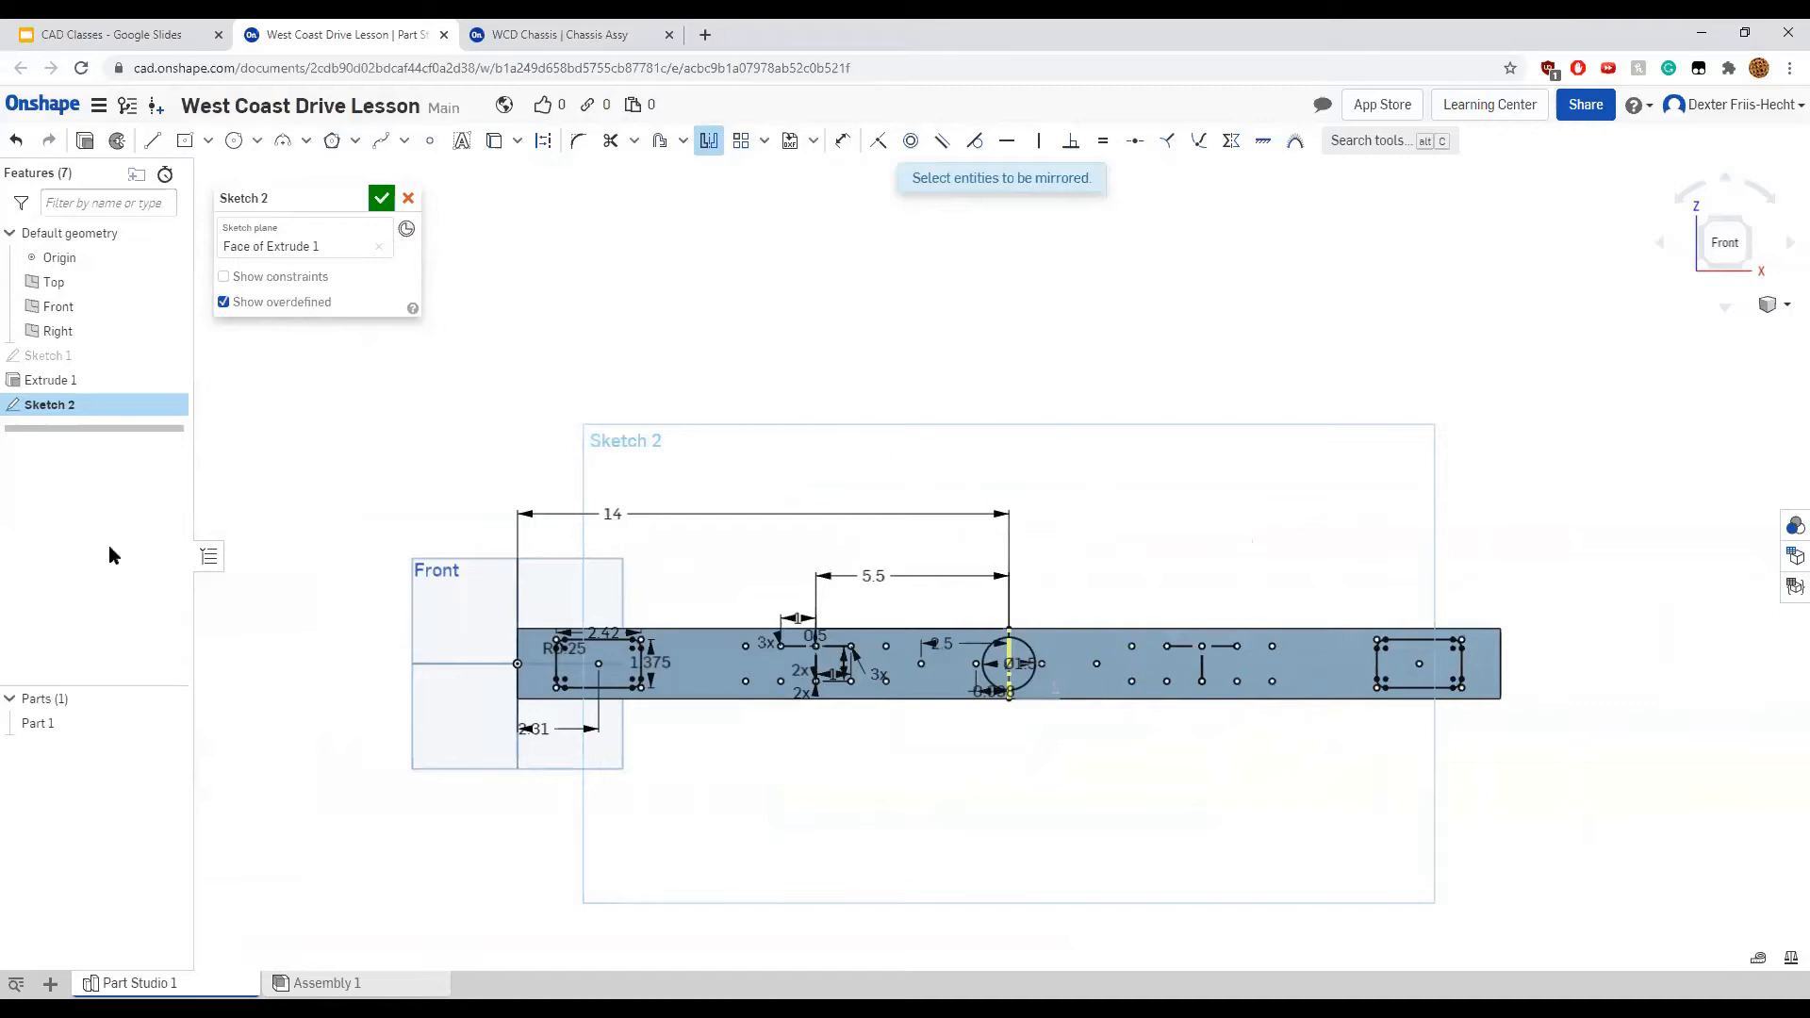
{"action": "left_click", "coordinate": [382, 199]}
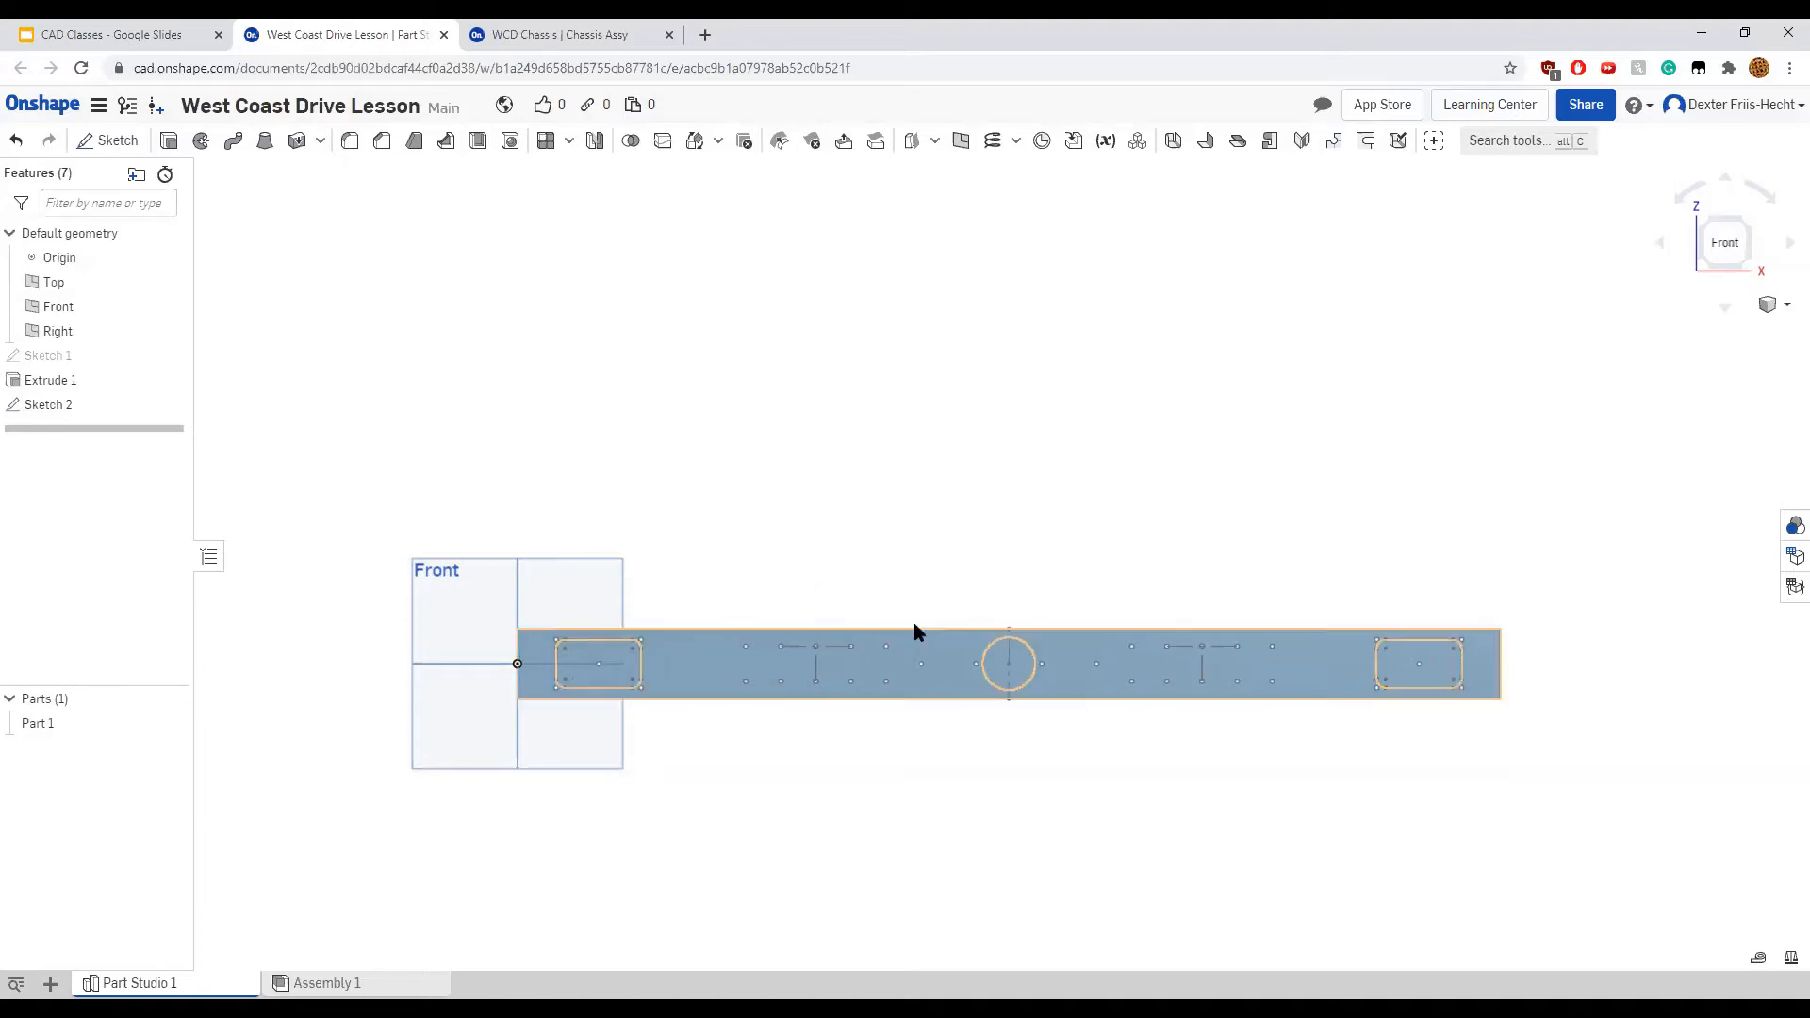
Extrude both rectangular cutouts and the center circle as a Remove operation Through all of the tube
{"action": "left_click", "coordinate": [169, 140]}
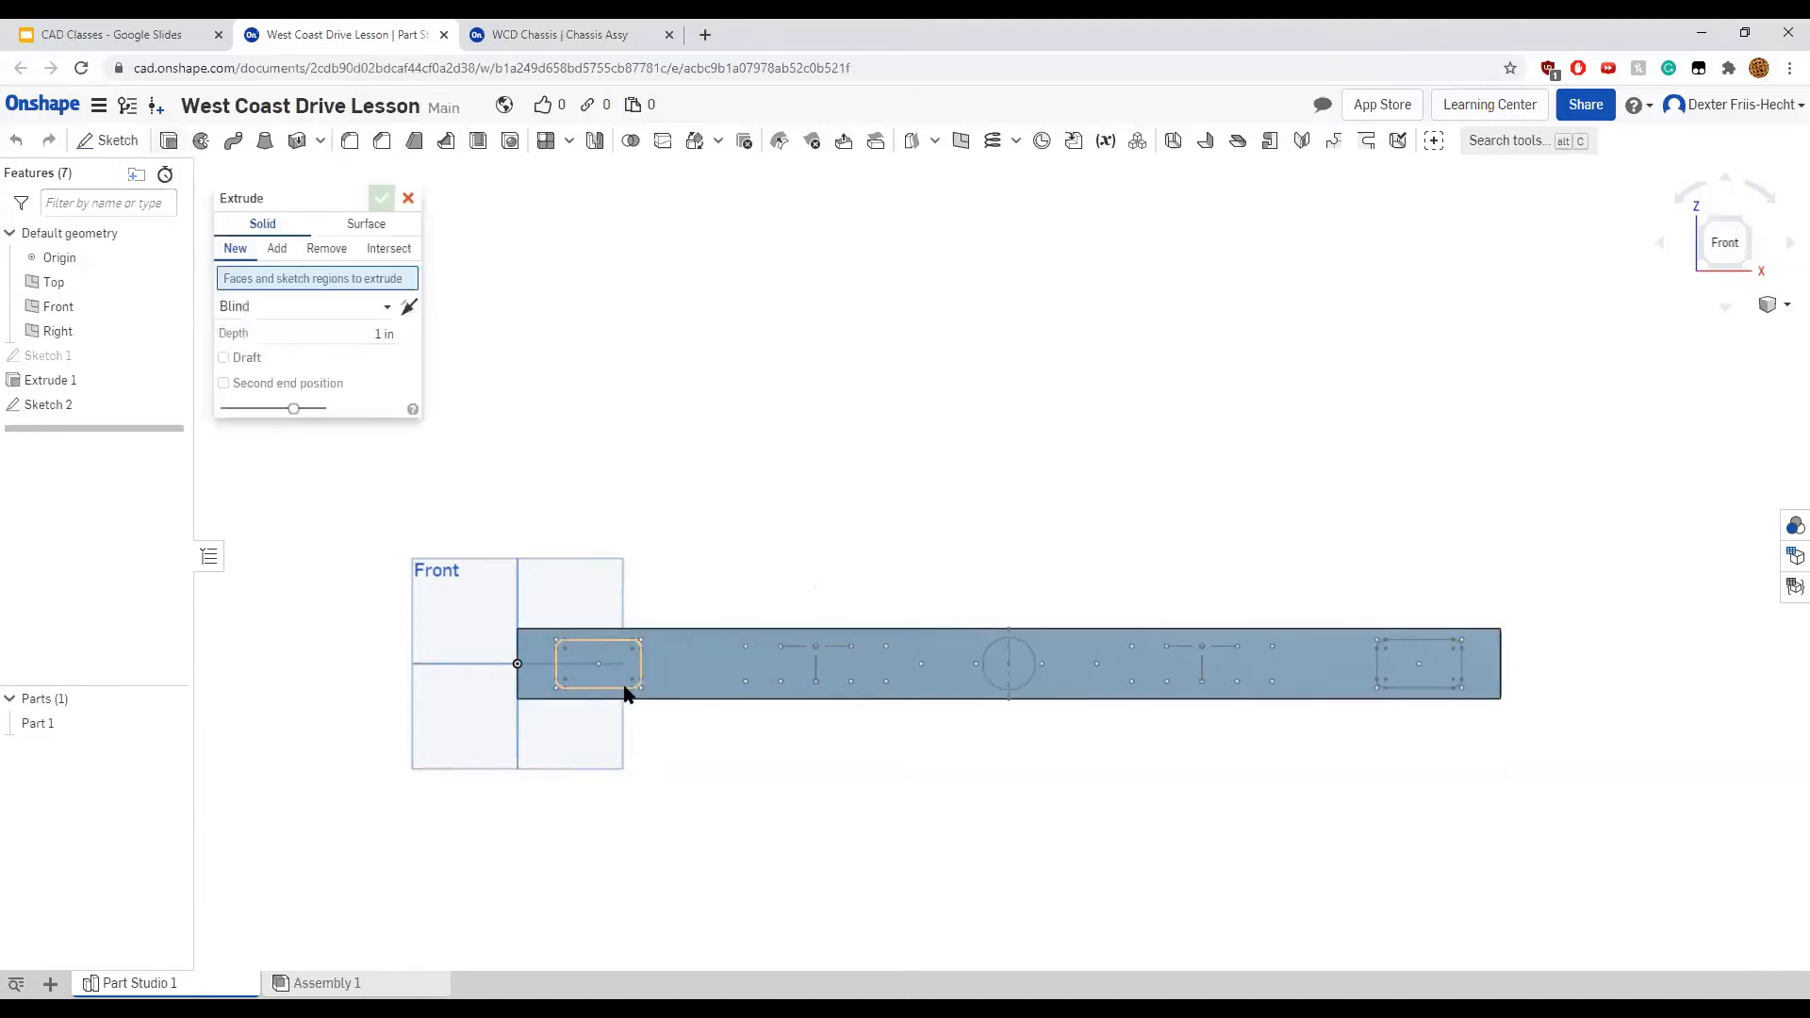
{"action": "left_click", "coordinate": [613, 650]}
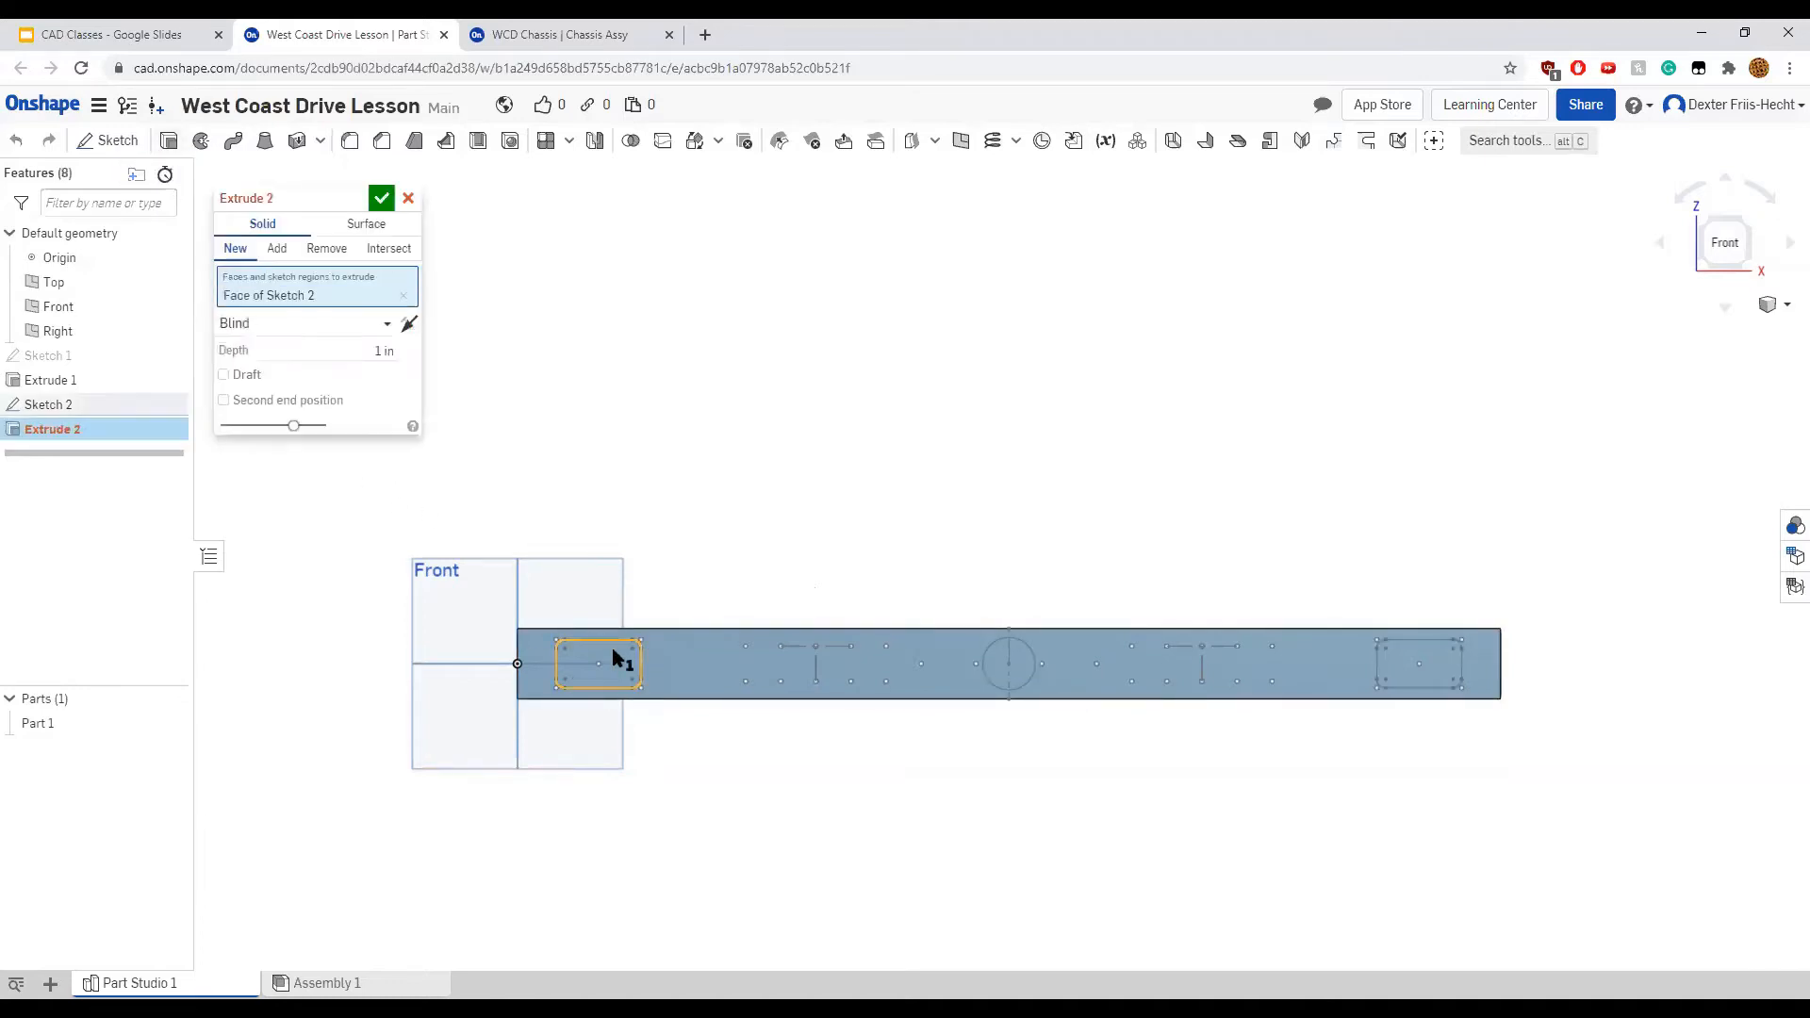
{"action": "left_click", "coordinate": [1013, 670]}
{"action": "left_click", "coordinate": [1411, 678]}
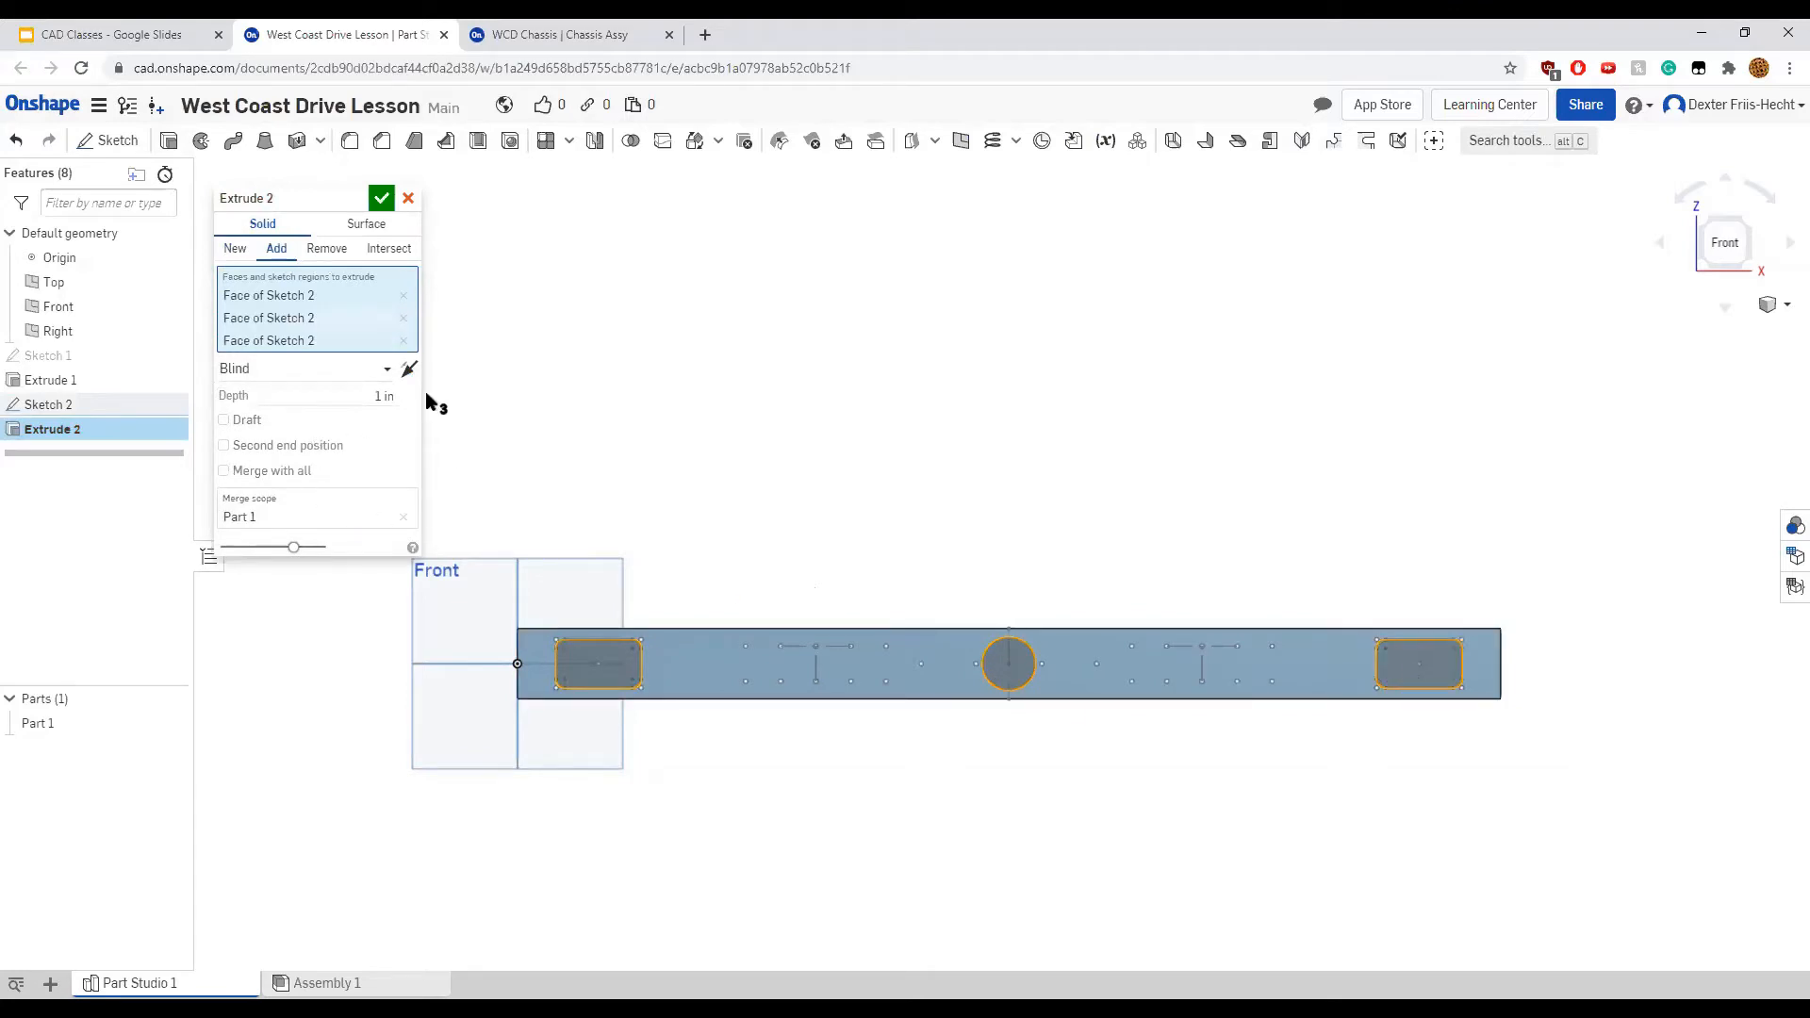
{"action": "left_click", "coordinate": [386, 370]}
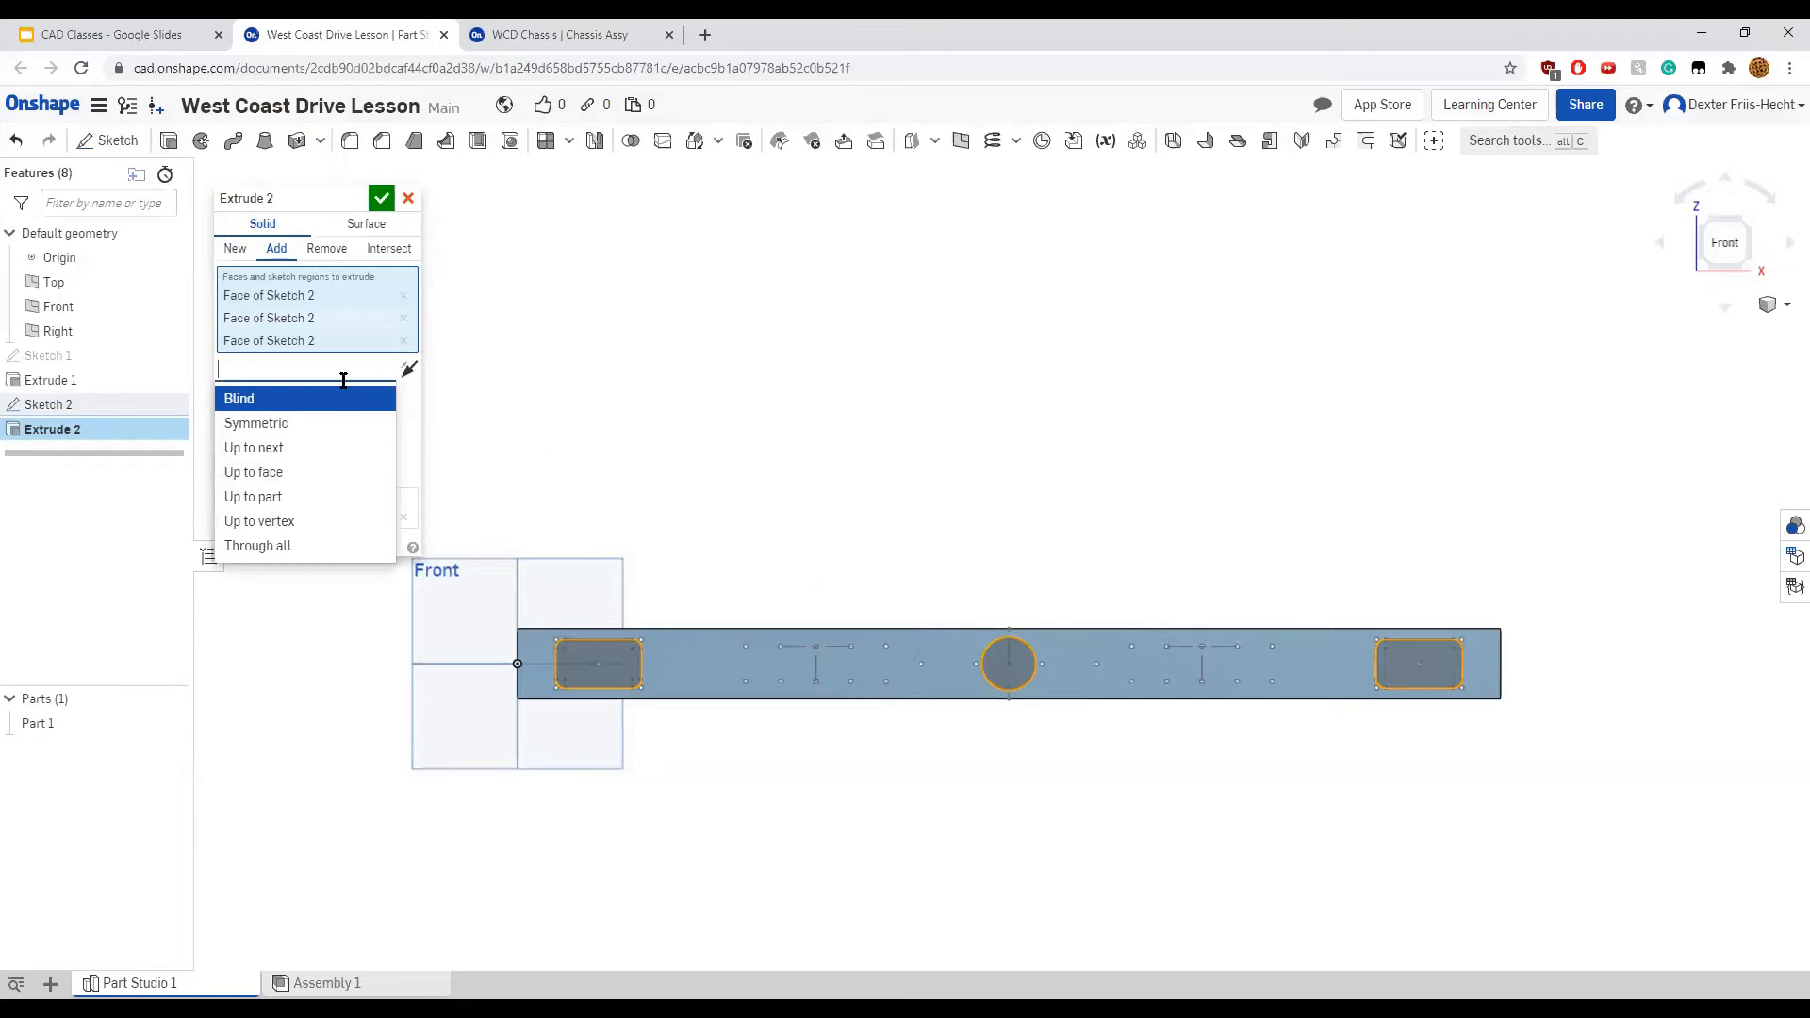
{"action": "left_click", "coordinate": [283, 549]}
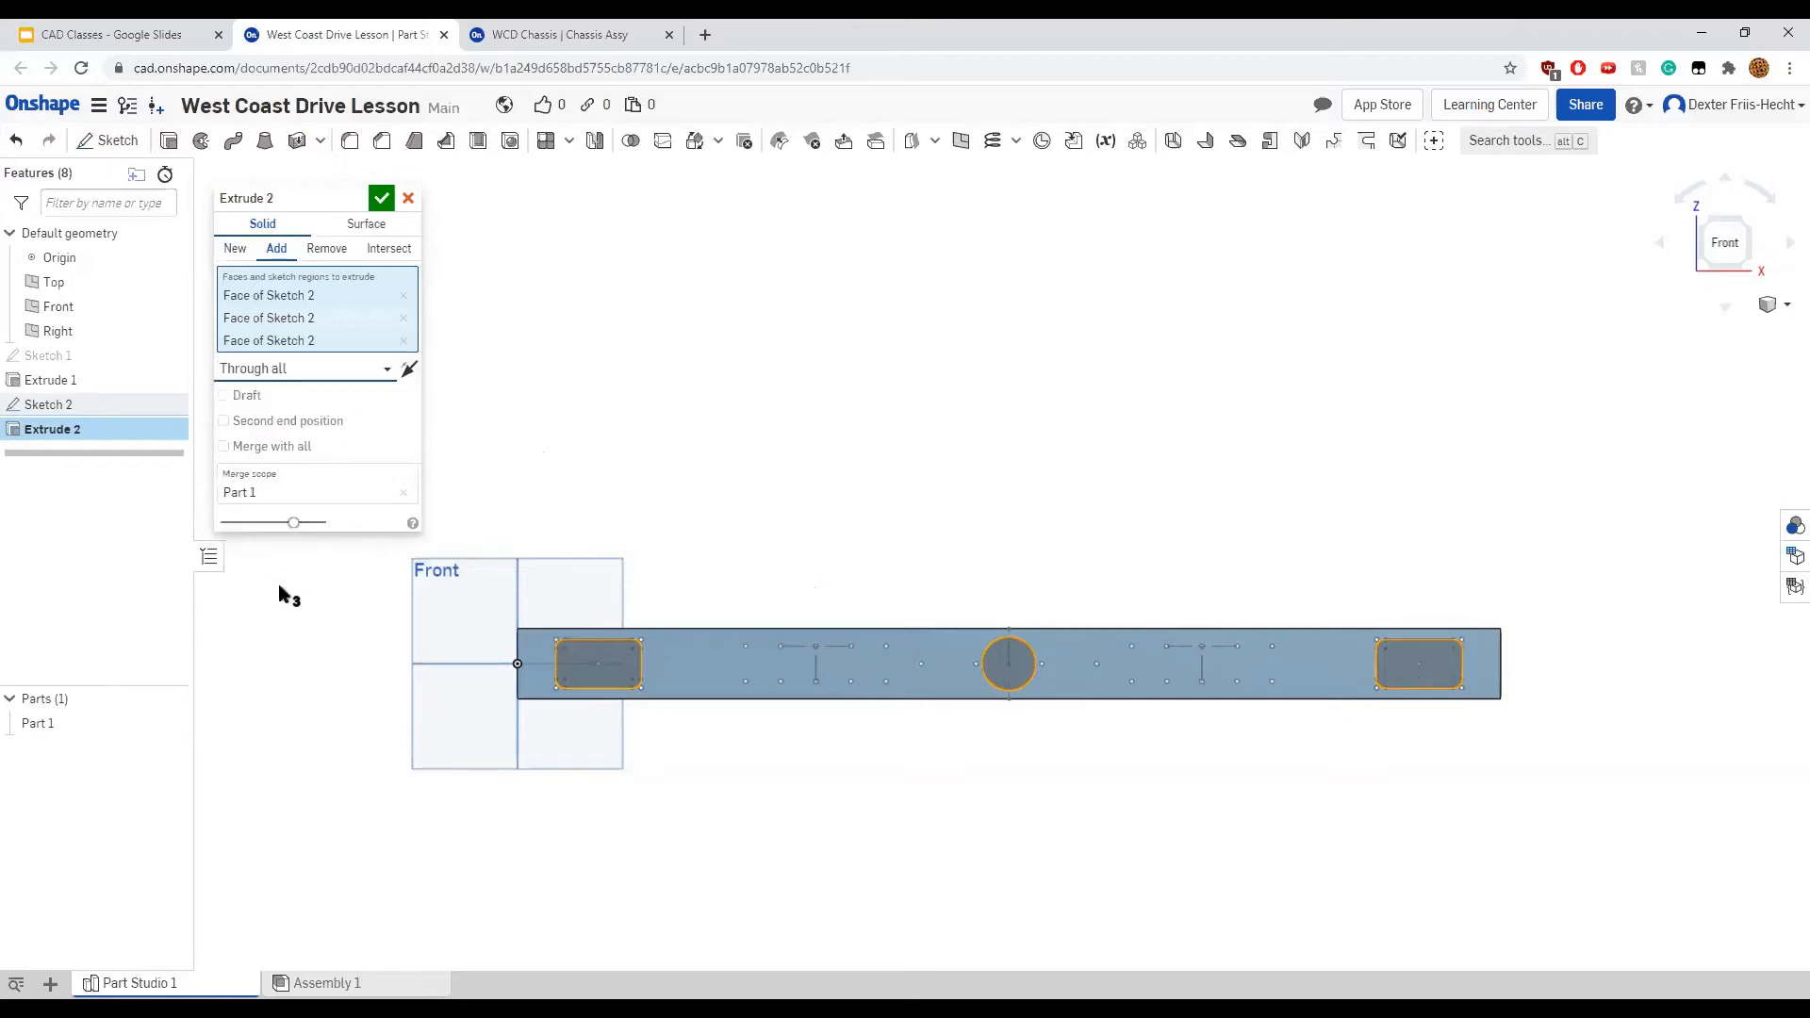
{"action": "left_click", "coordinate": [317, 249]}
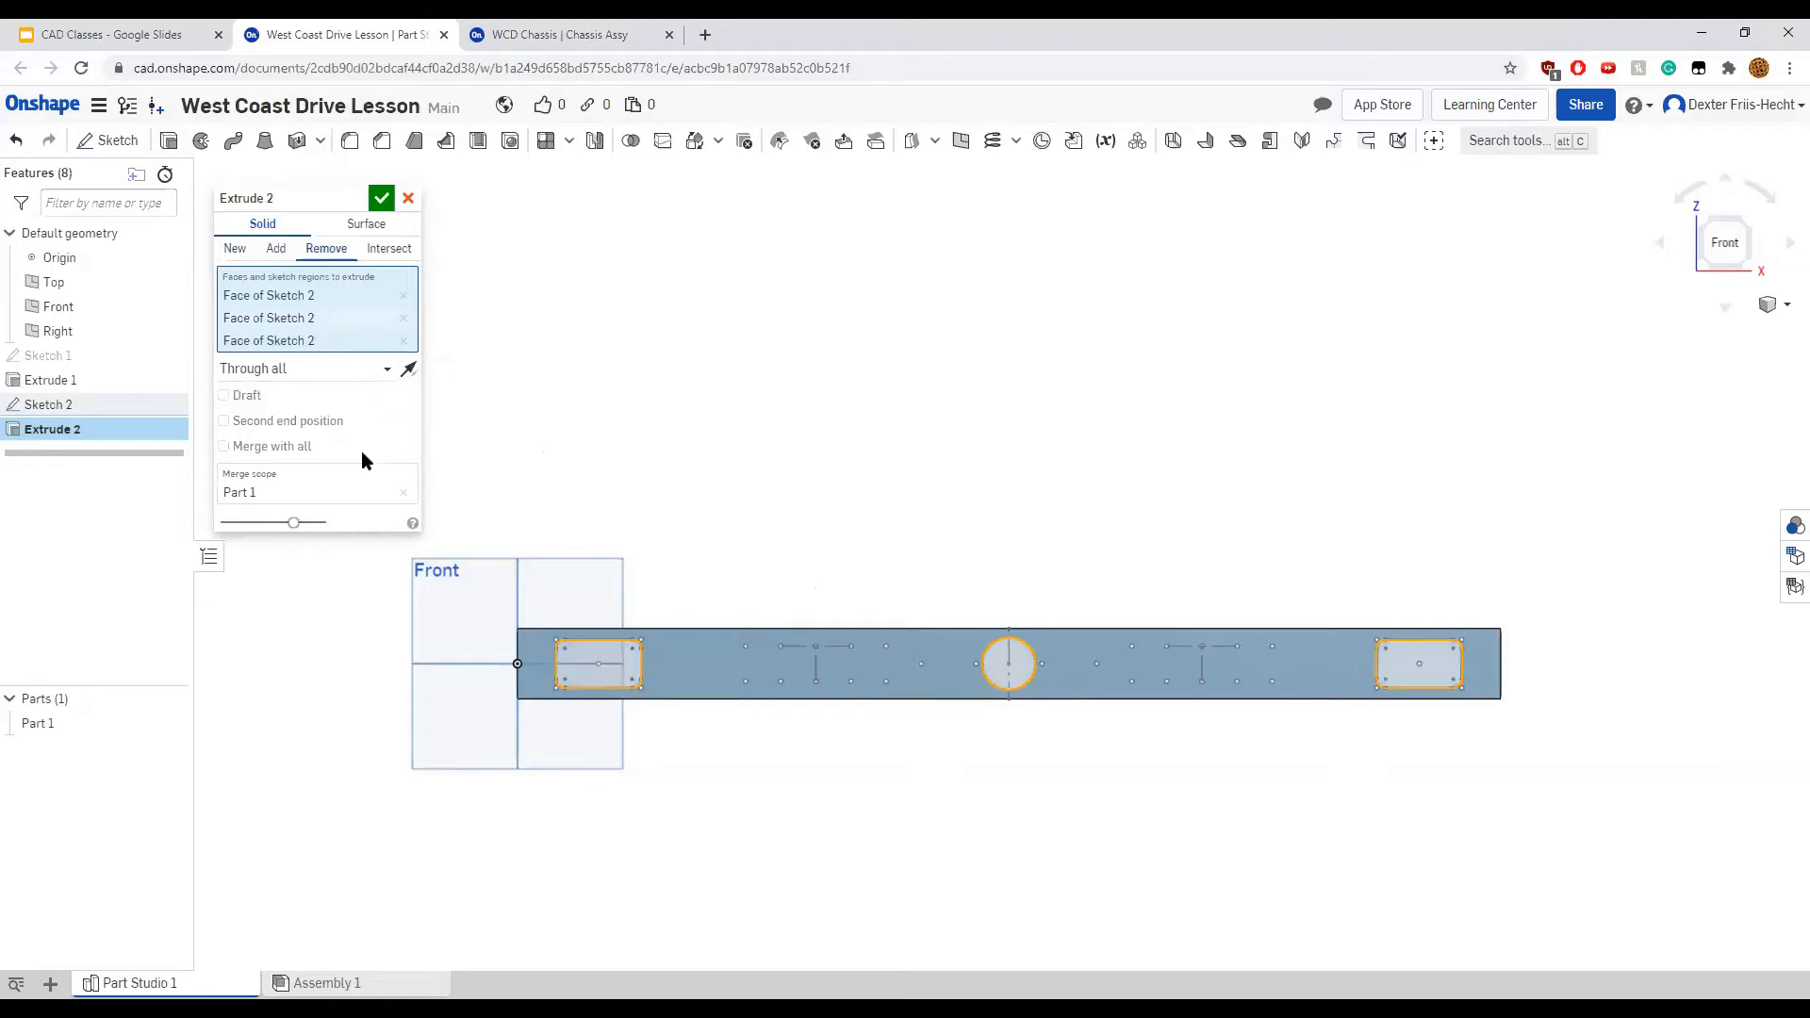
{"action": "left_click", "coordinate": [380, 198]}
Show Sketch 2 on the rail's front face so its mounting-hole points can be selected
{"action": "right_click_drag", "start_coordinate": [727, 780], "coordinate": [811, 783]}
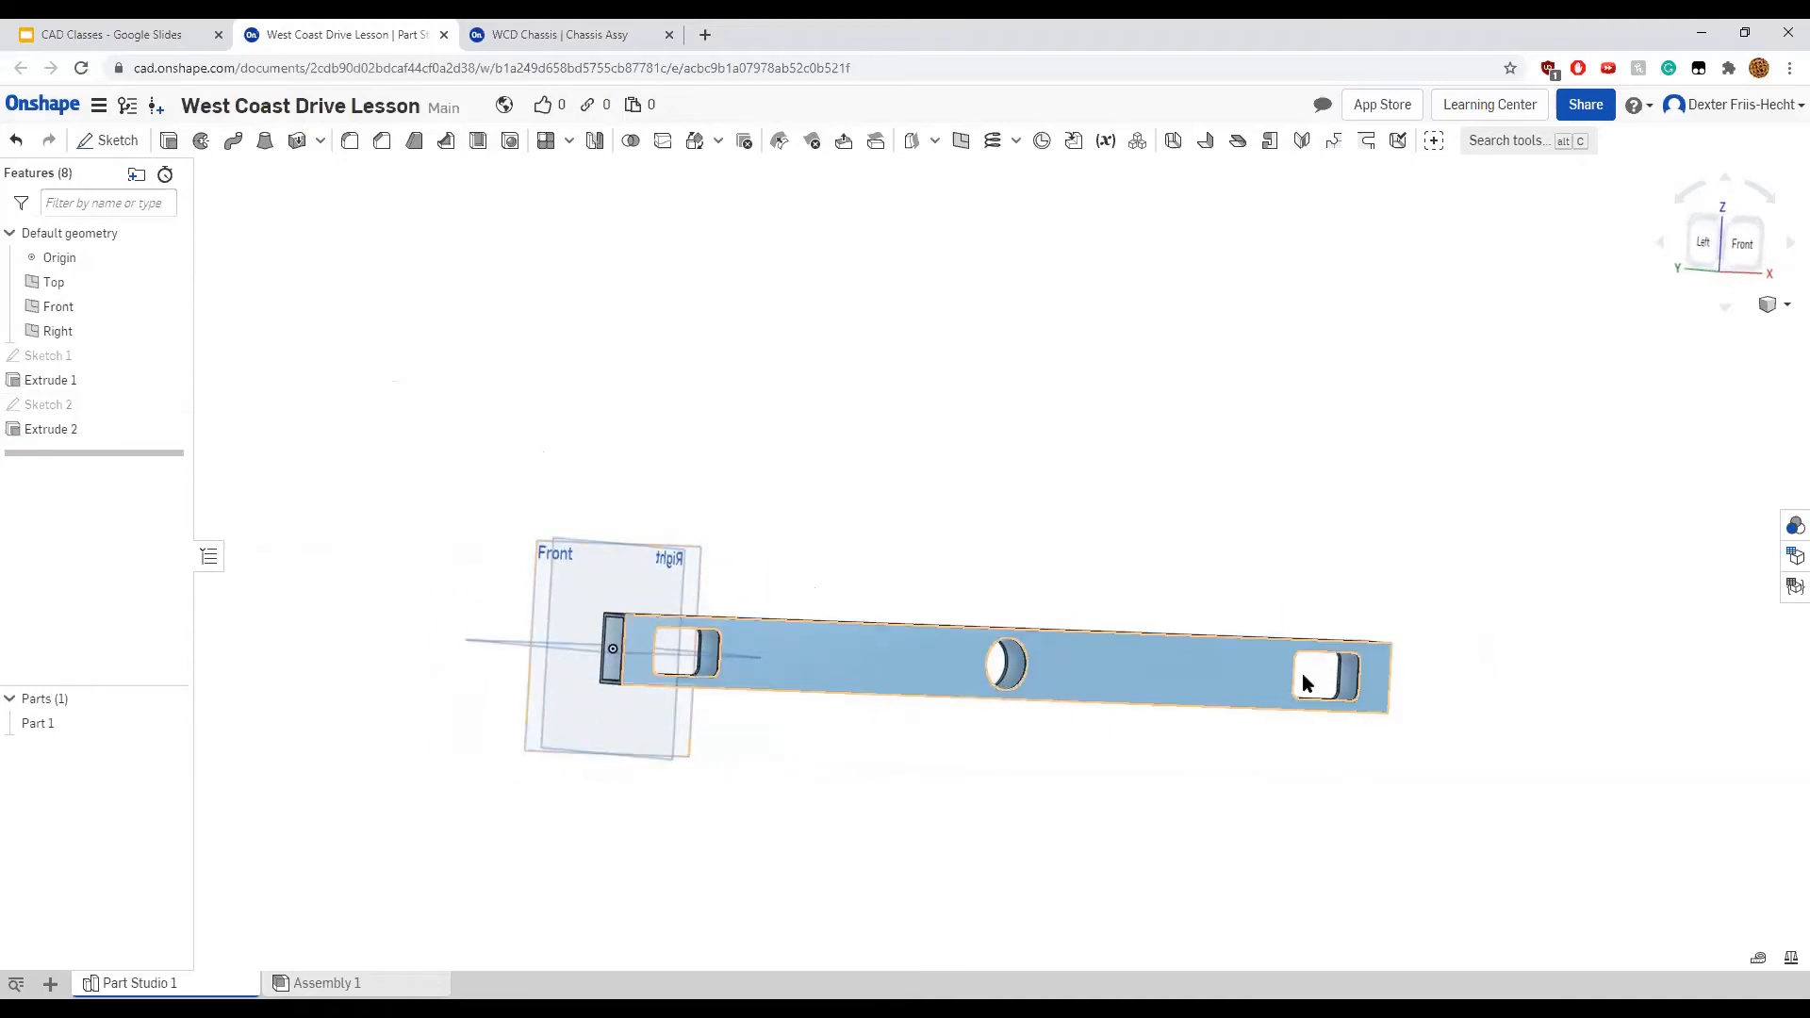
{"action": "right_click_drag", "start_coordinate": [614, 679], "coordinate": [1338, 569]}
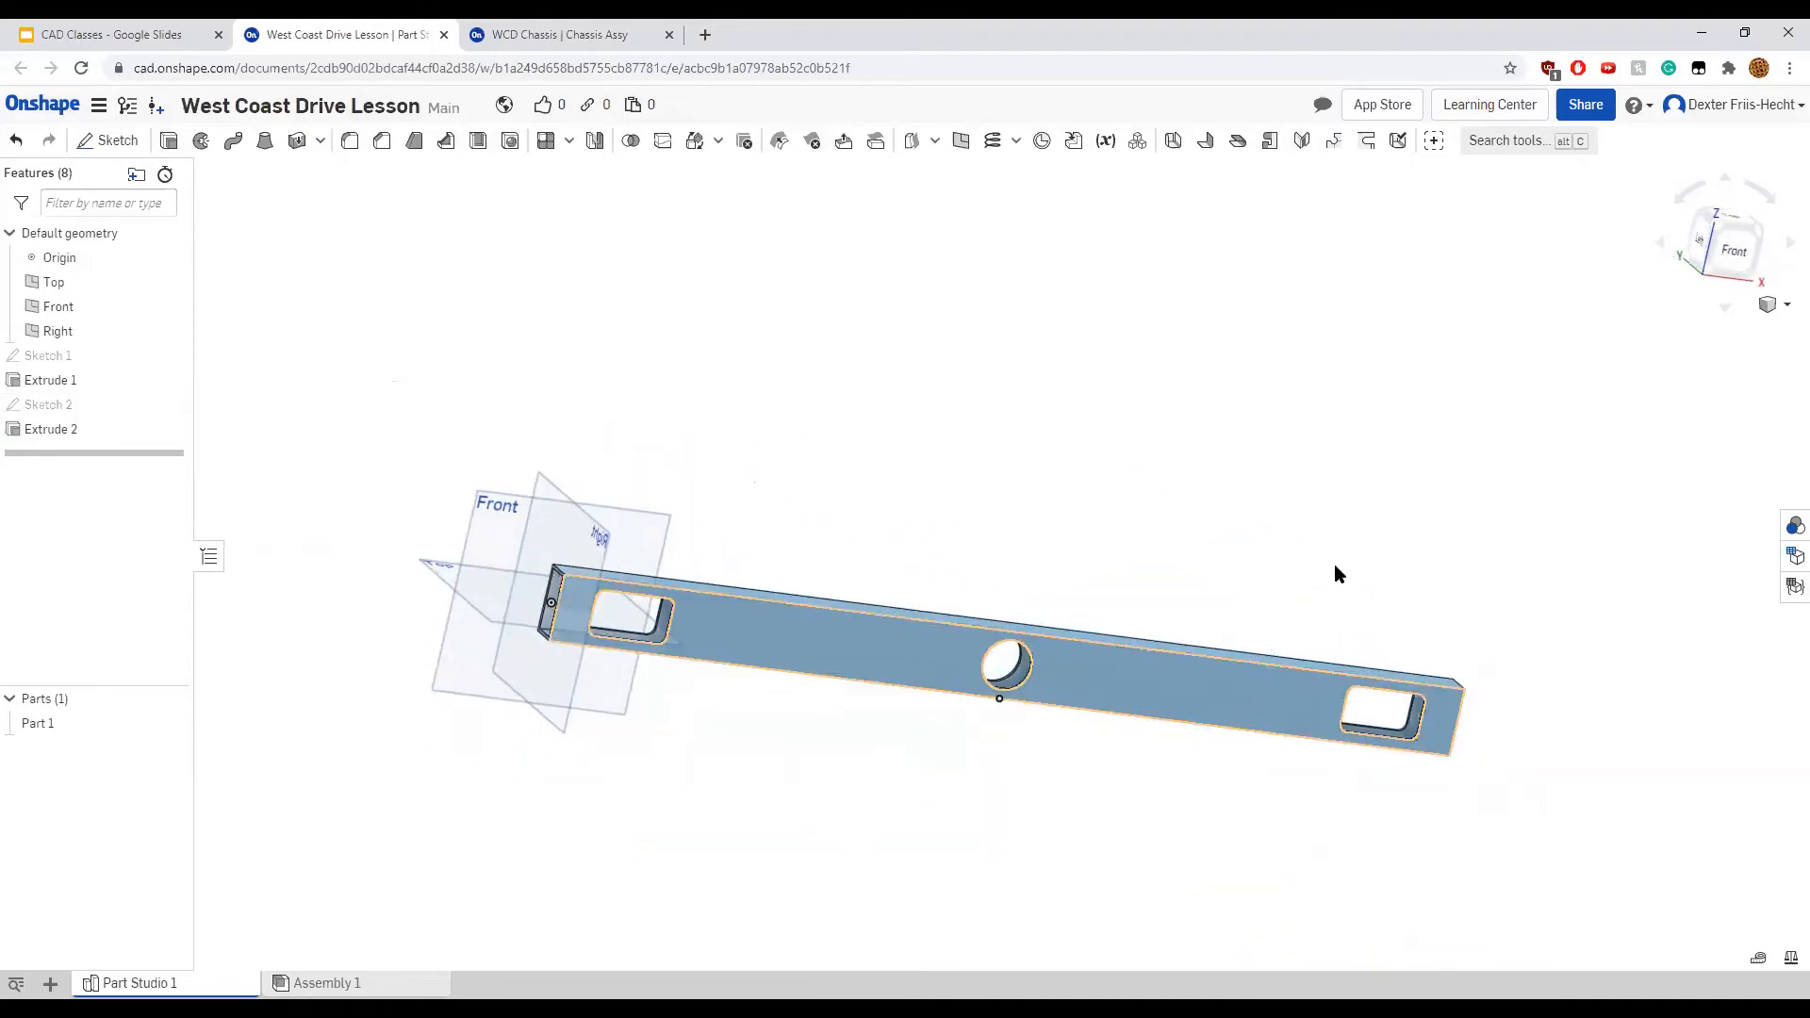
{"action": "left_click", "coordinate": [1737, 253]}
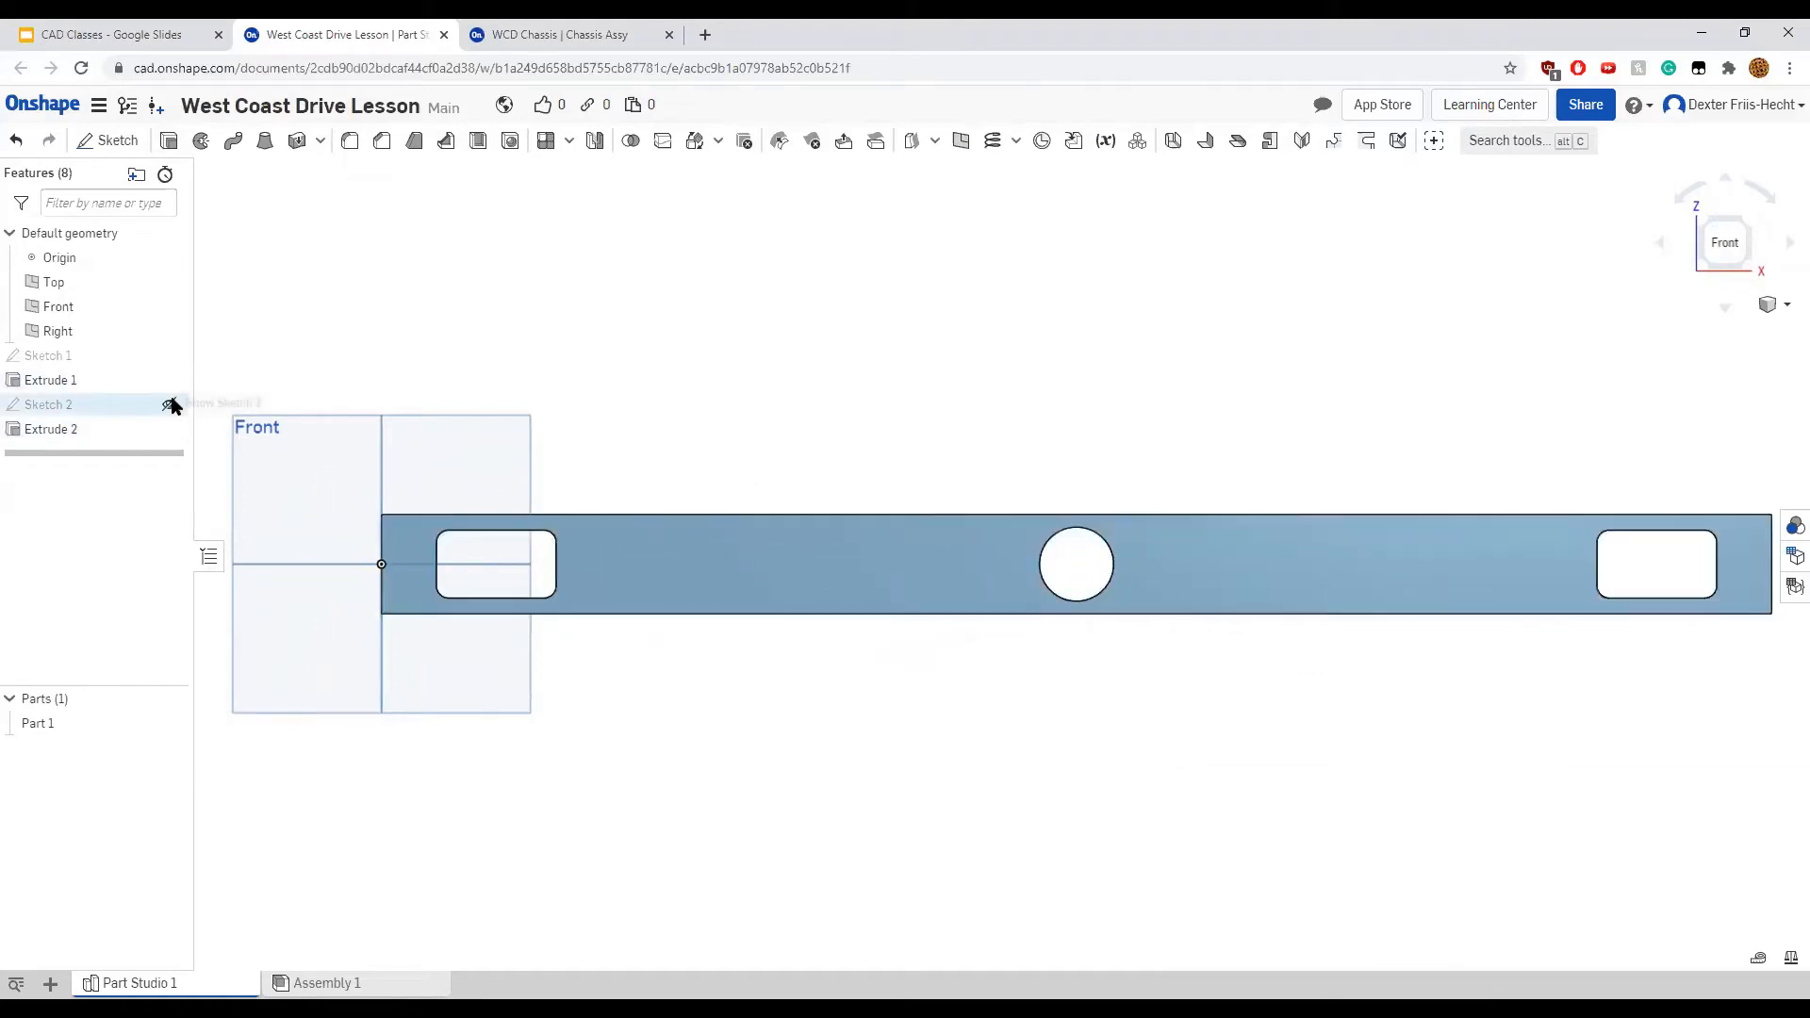
{"action": "left_click", "coordinate": [170, 405]}
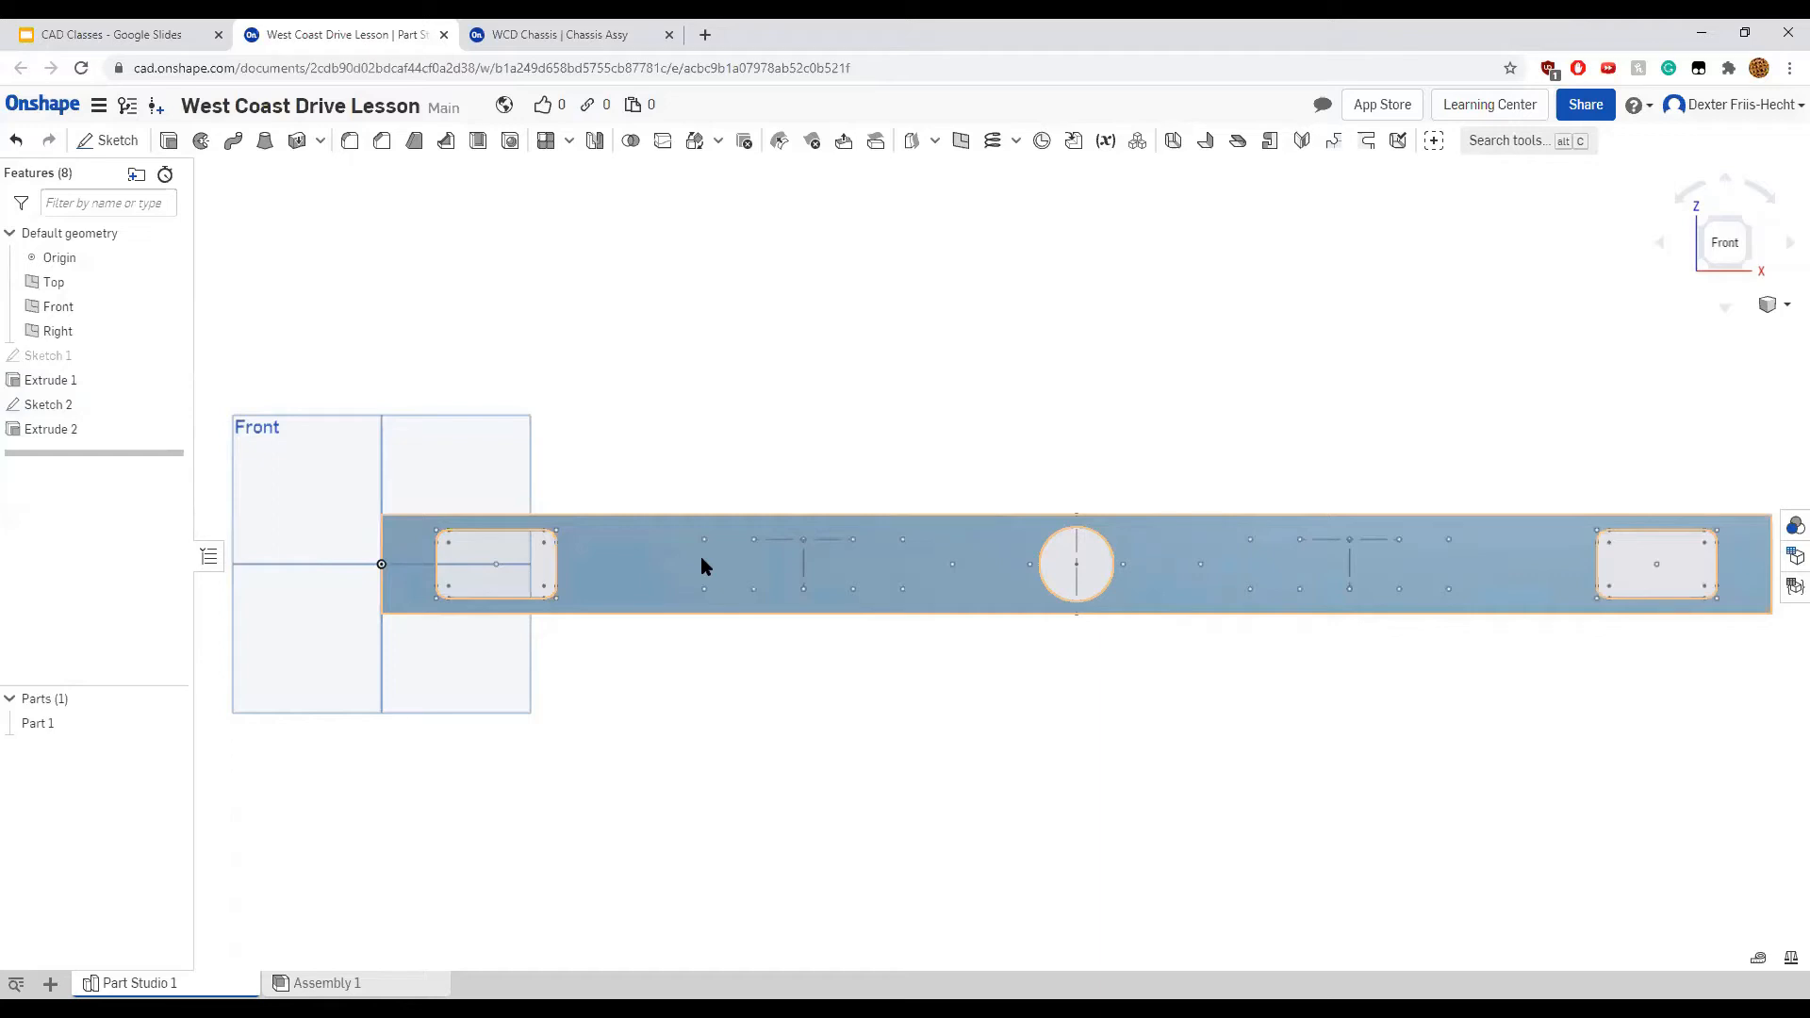
Start a simple Through hole feature with ANSI Clearance type, size #10 and Close fit
{"action": "left_click", "coordinate": [512, 141]}
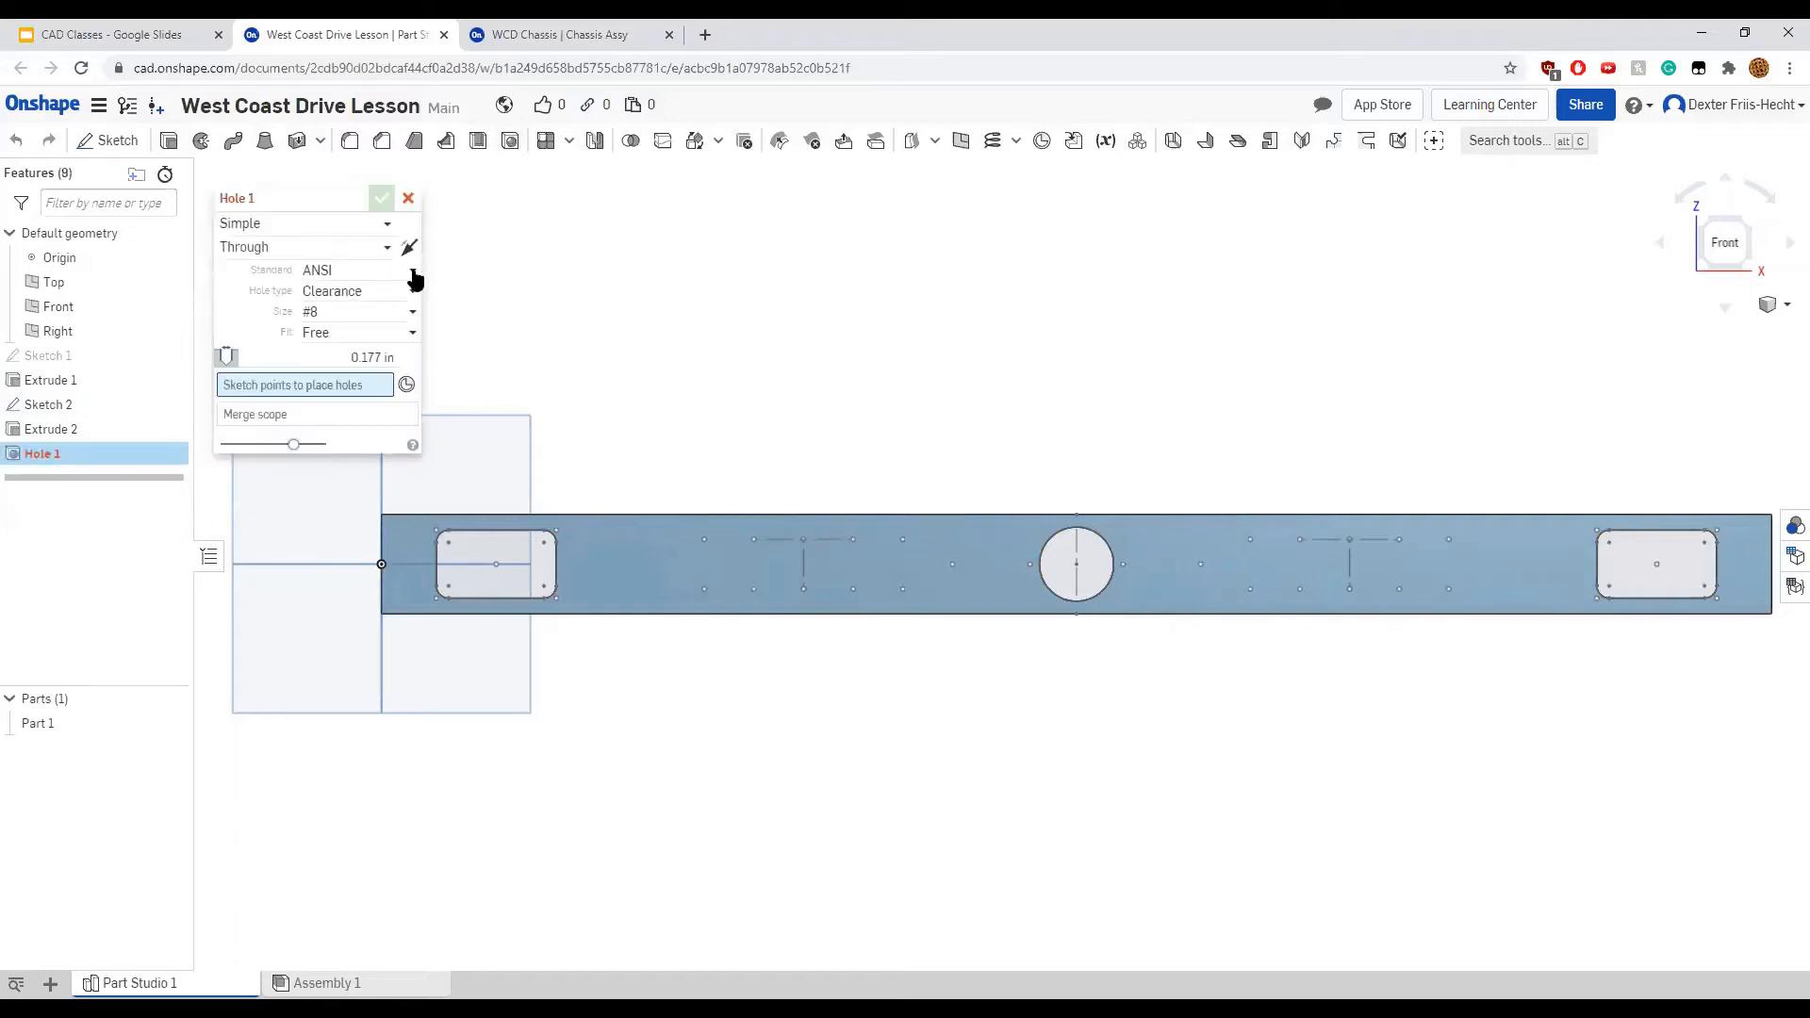
{"action": "left_click", "coordinate": [374, 311]}
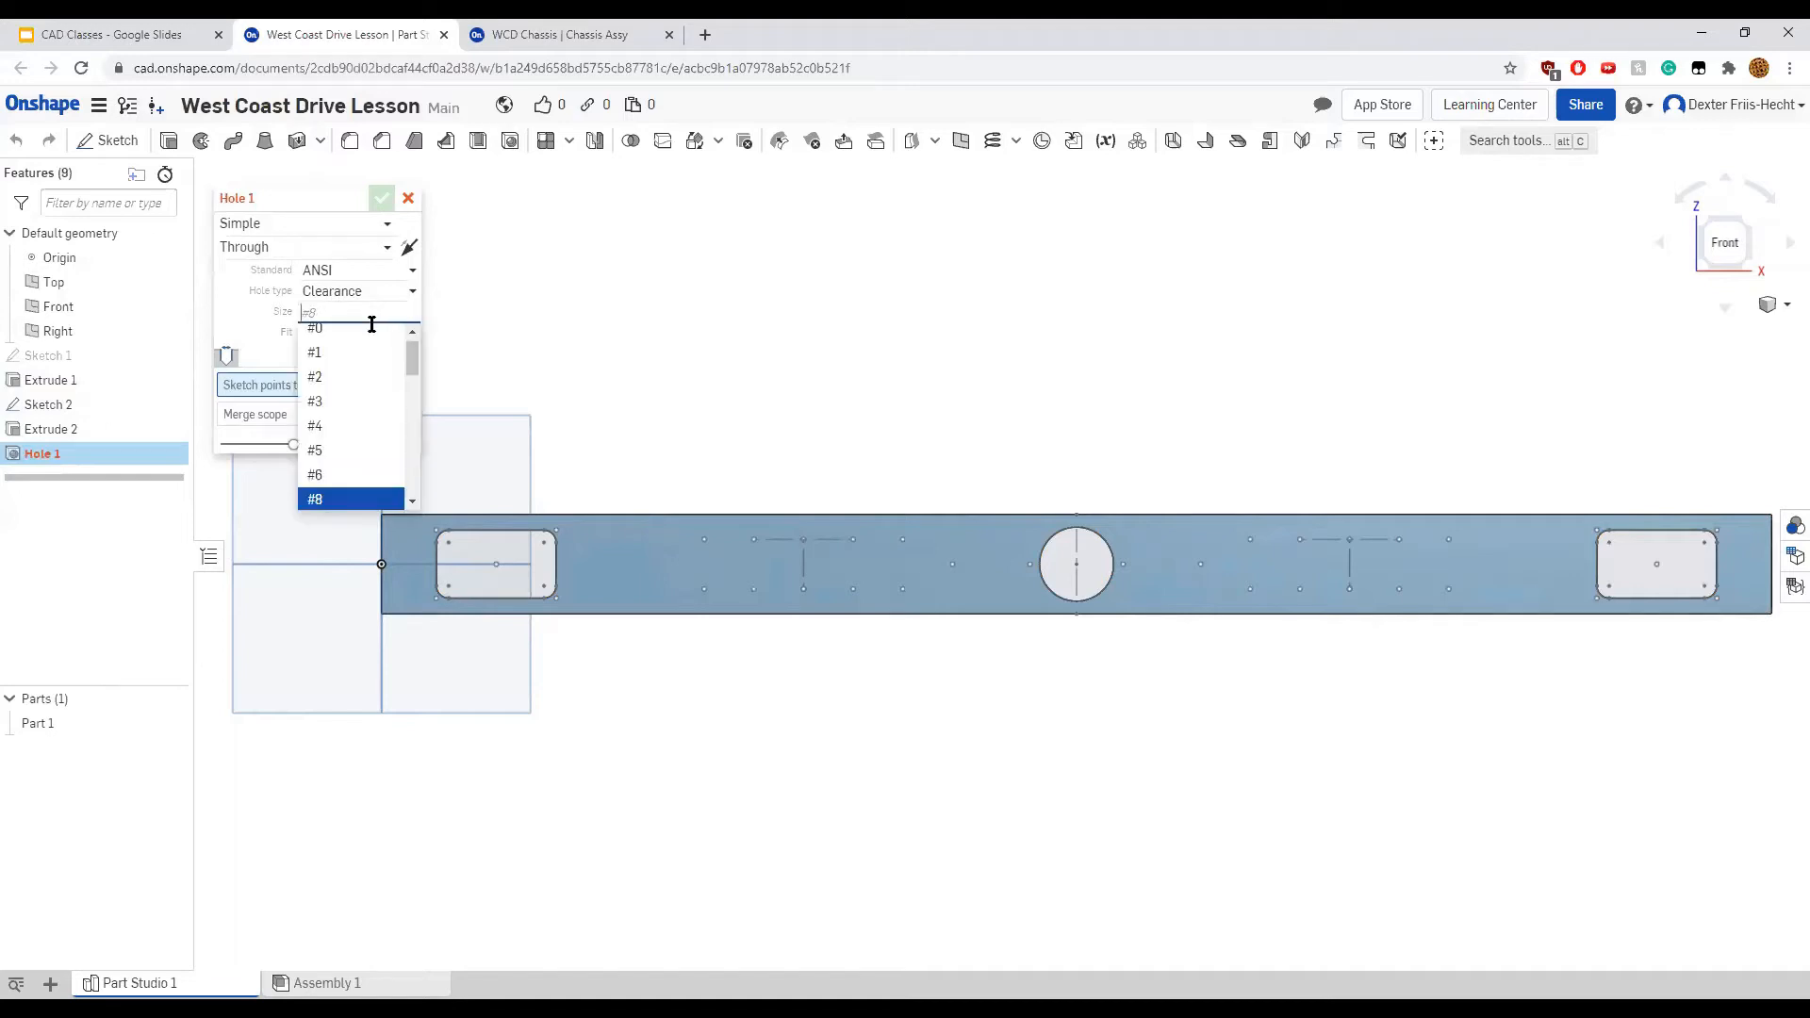
{"action": "scroll", "coordinate": [354, 433], "scroll_direction": "down", "scroll_amount": 1}
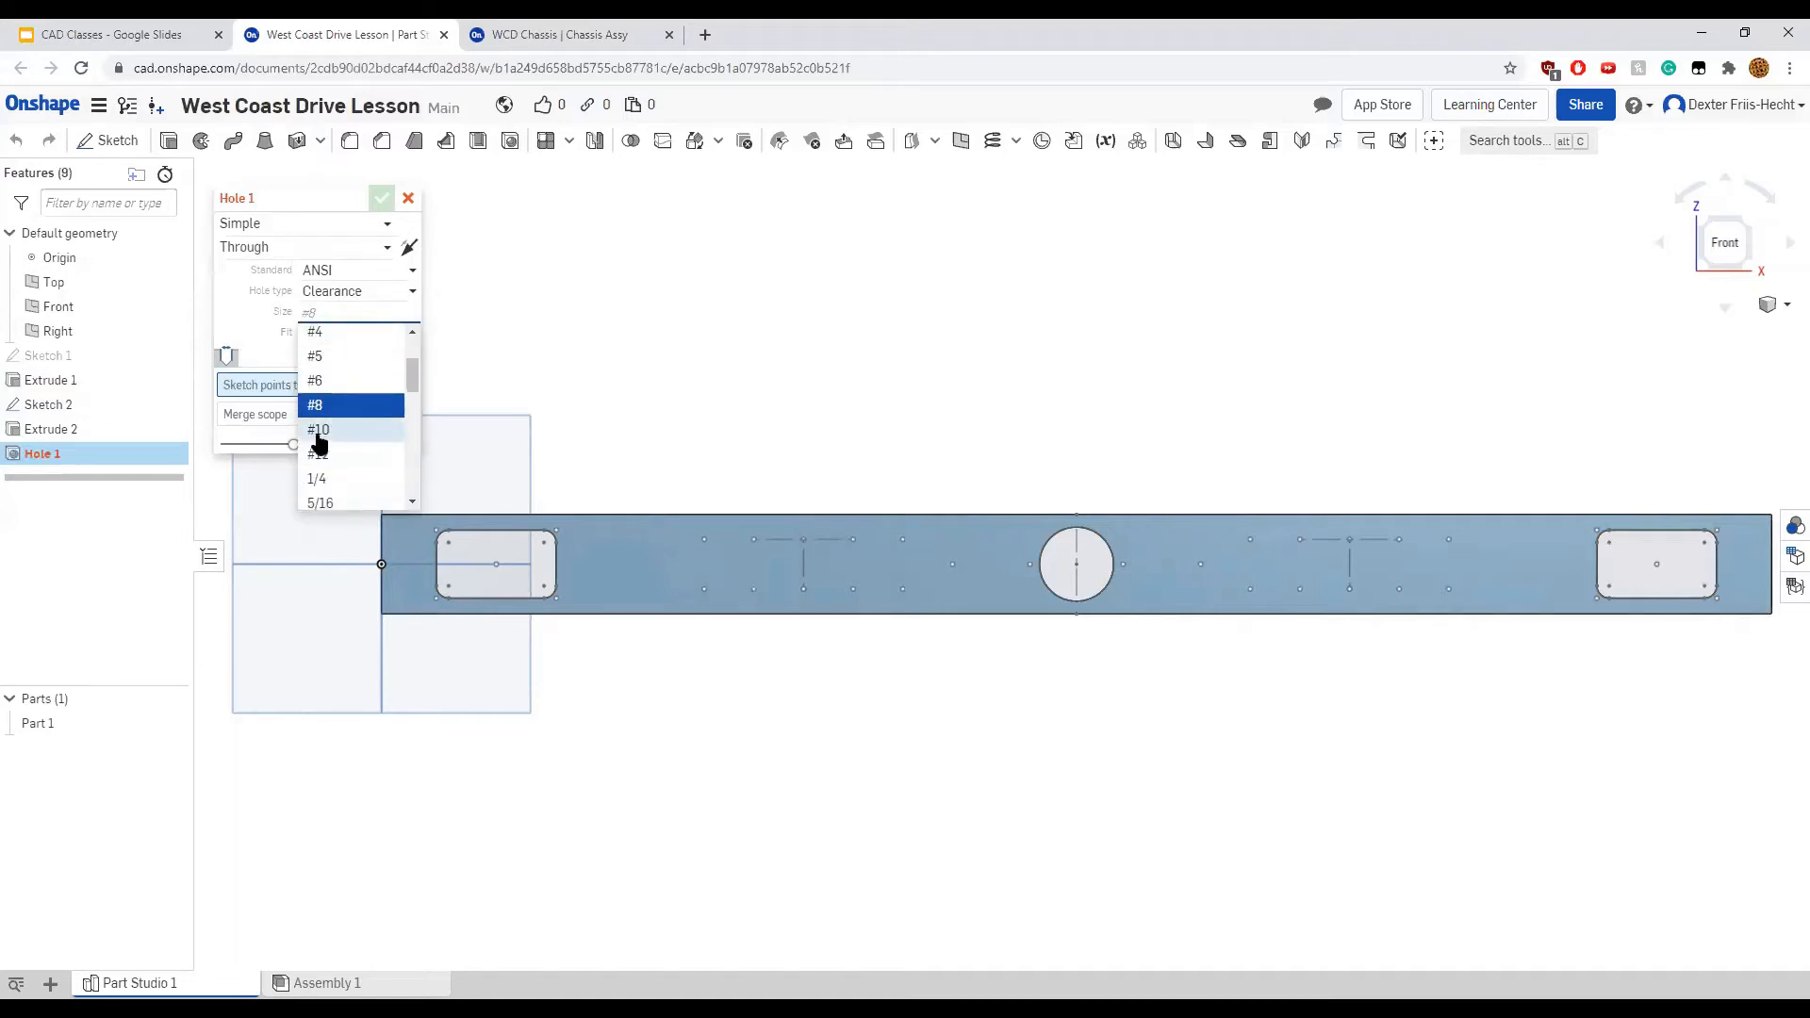
{"action": "left_click", "coordinate": [320, 432]}
{"action": "left_click", "coordinate": [368, 333]}
{"action": "left_click", "coordinate": [366, 361]}
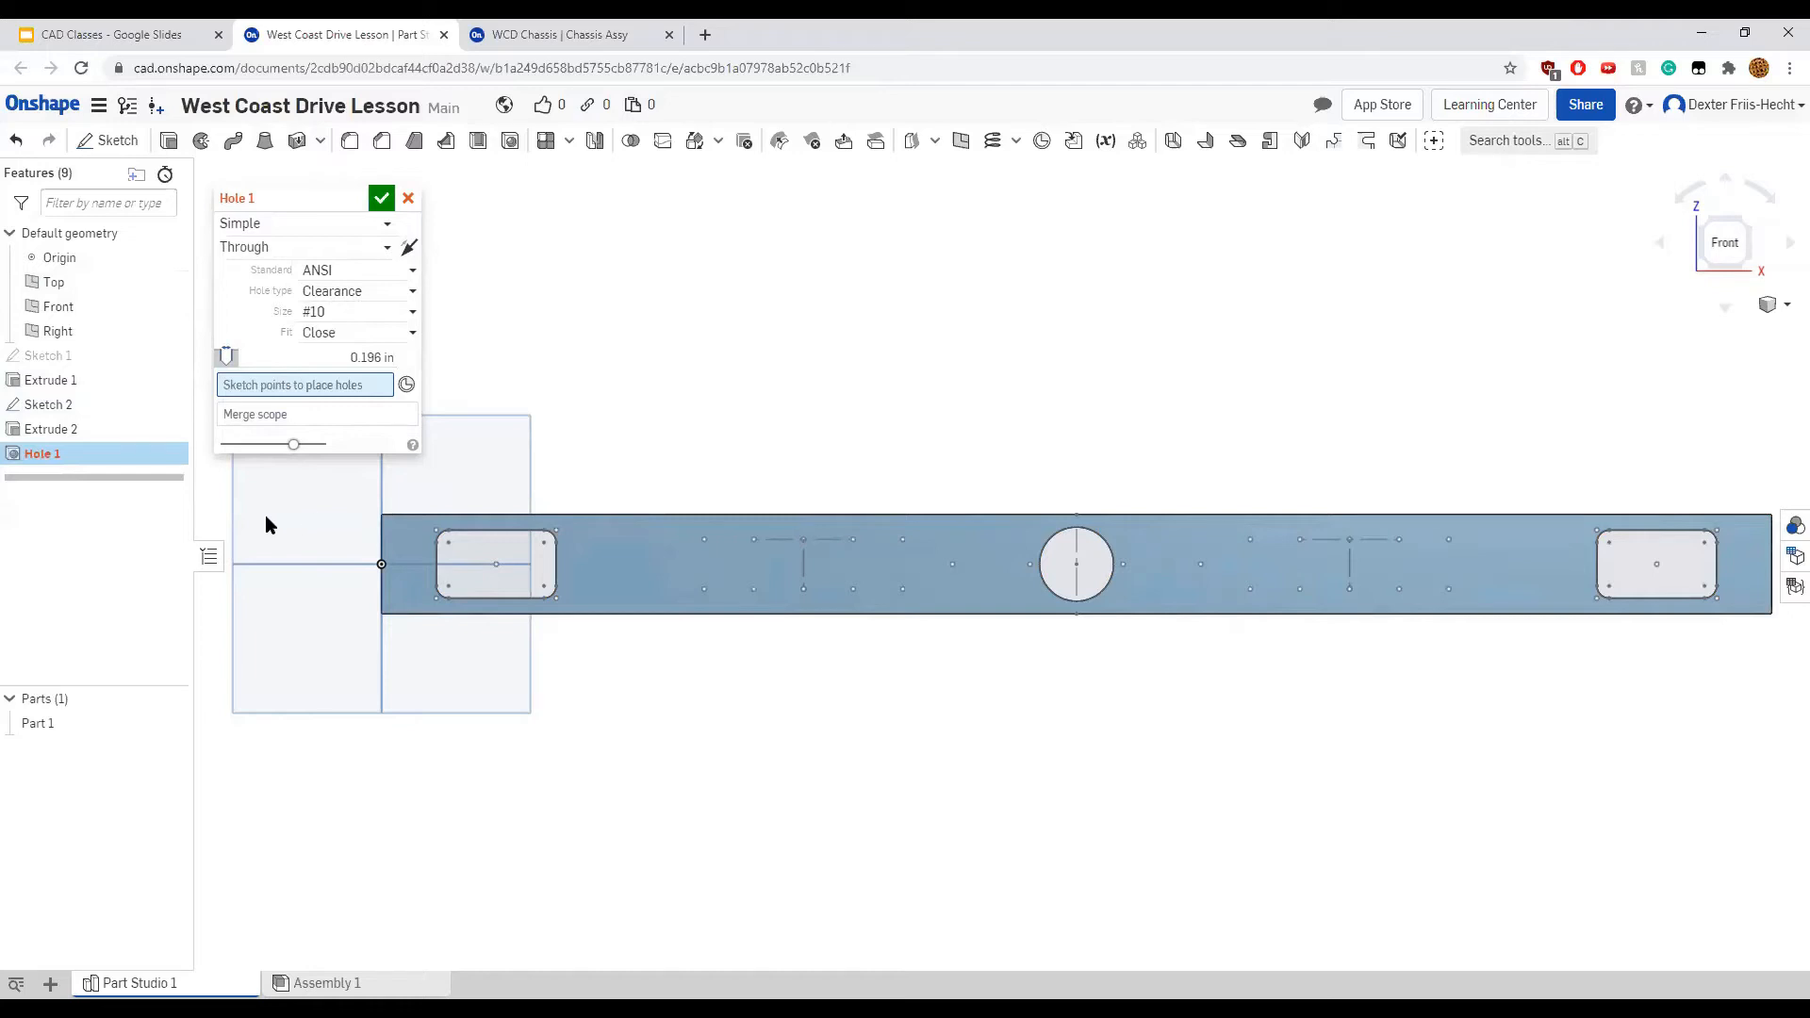
Select all the mounting-hole points on both sides of the center cutout and accept the #10 clearance hole feature
{"action": "mouse_move", "coordinate": [678, 521]}
{"action": "left_mouse_down"}
{"action": "mouse_move", "coordinate": [745, 560]}
{"action": "mouse_move", "coordinate": [1083, 613]}
{"action": "mouse_move", "coordinate": [1038, 614]}
{"action": "left_mouse_up"}
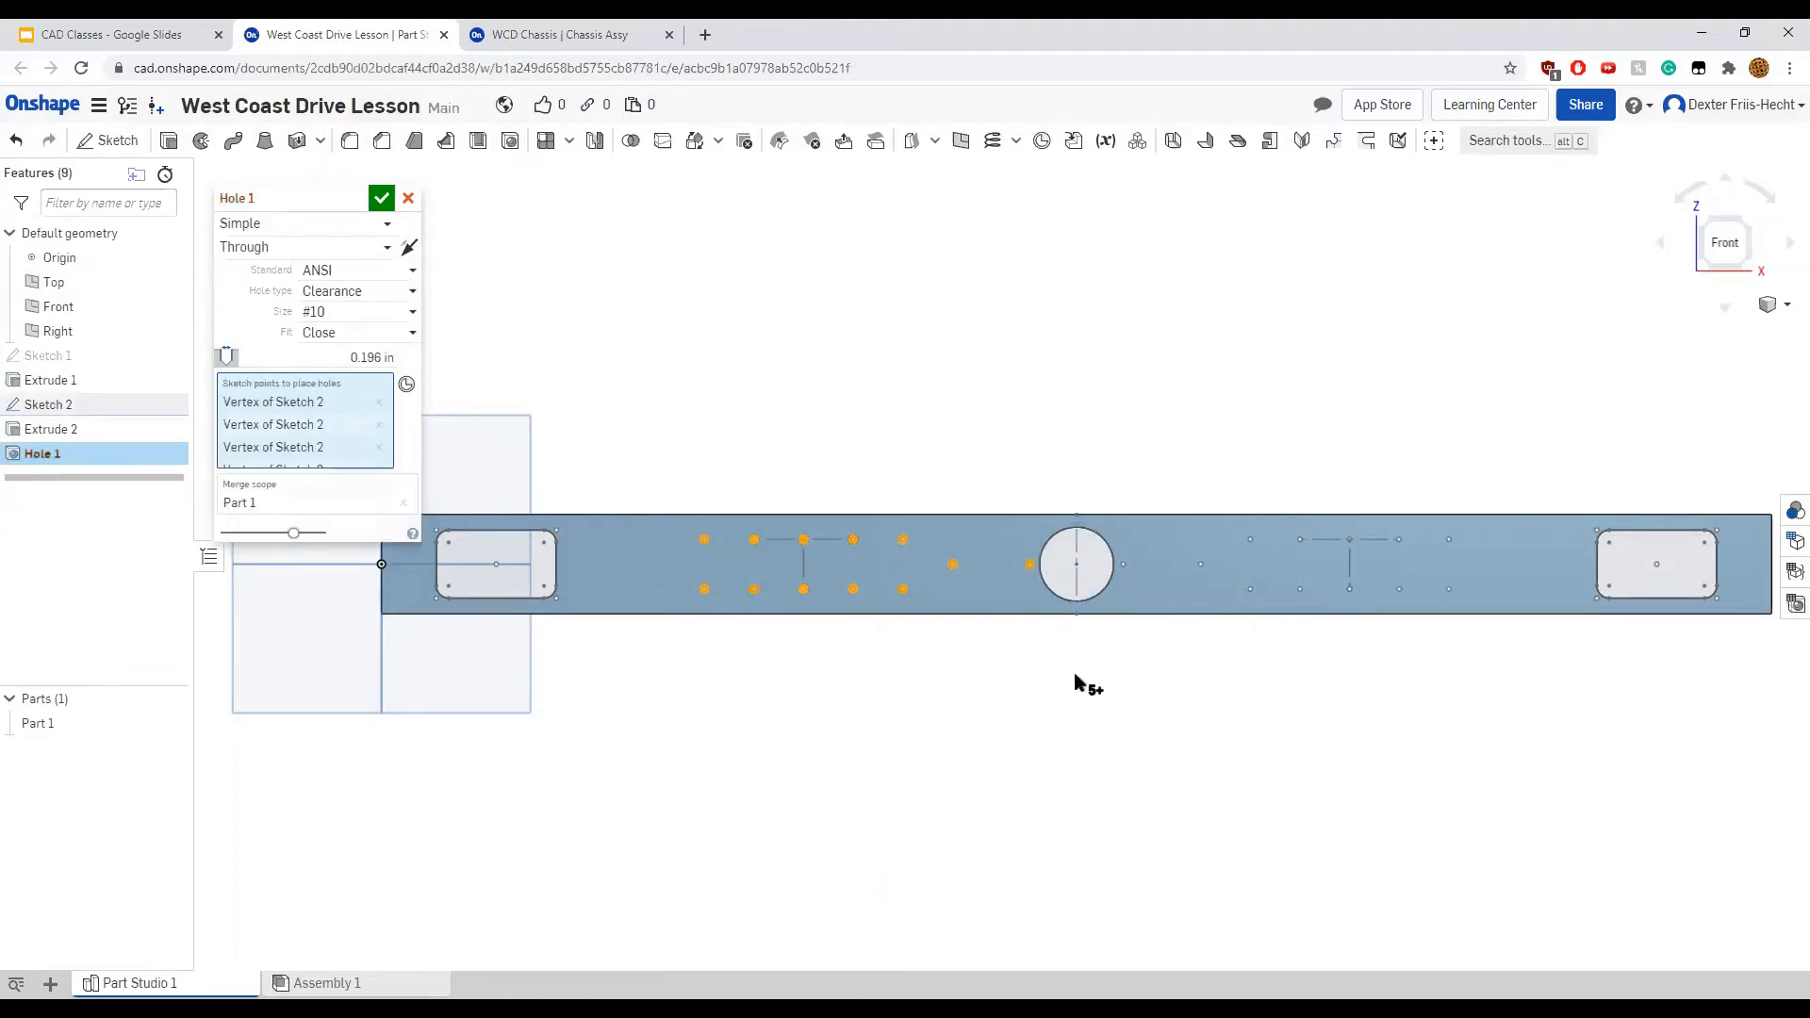
{"action": "scroll", "coordinate": [1073, 671], "scroll_direction": "down", "scroll_amount": 3}
{"action": "middle_click_drag", "start_coordinate": [1073, 671], "coordinate": [845, 669]}
{"action": "scroll", "coordinate": [894, 619], "scroll_direction": "up", "scroll_amount": 1}
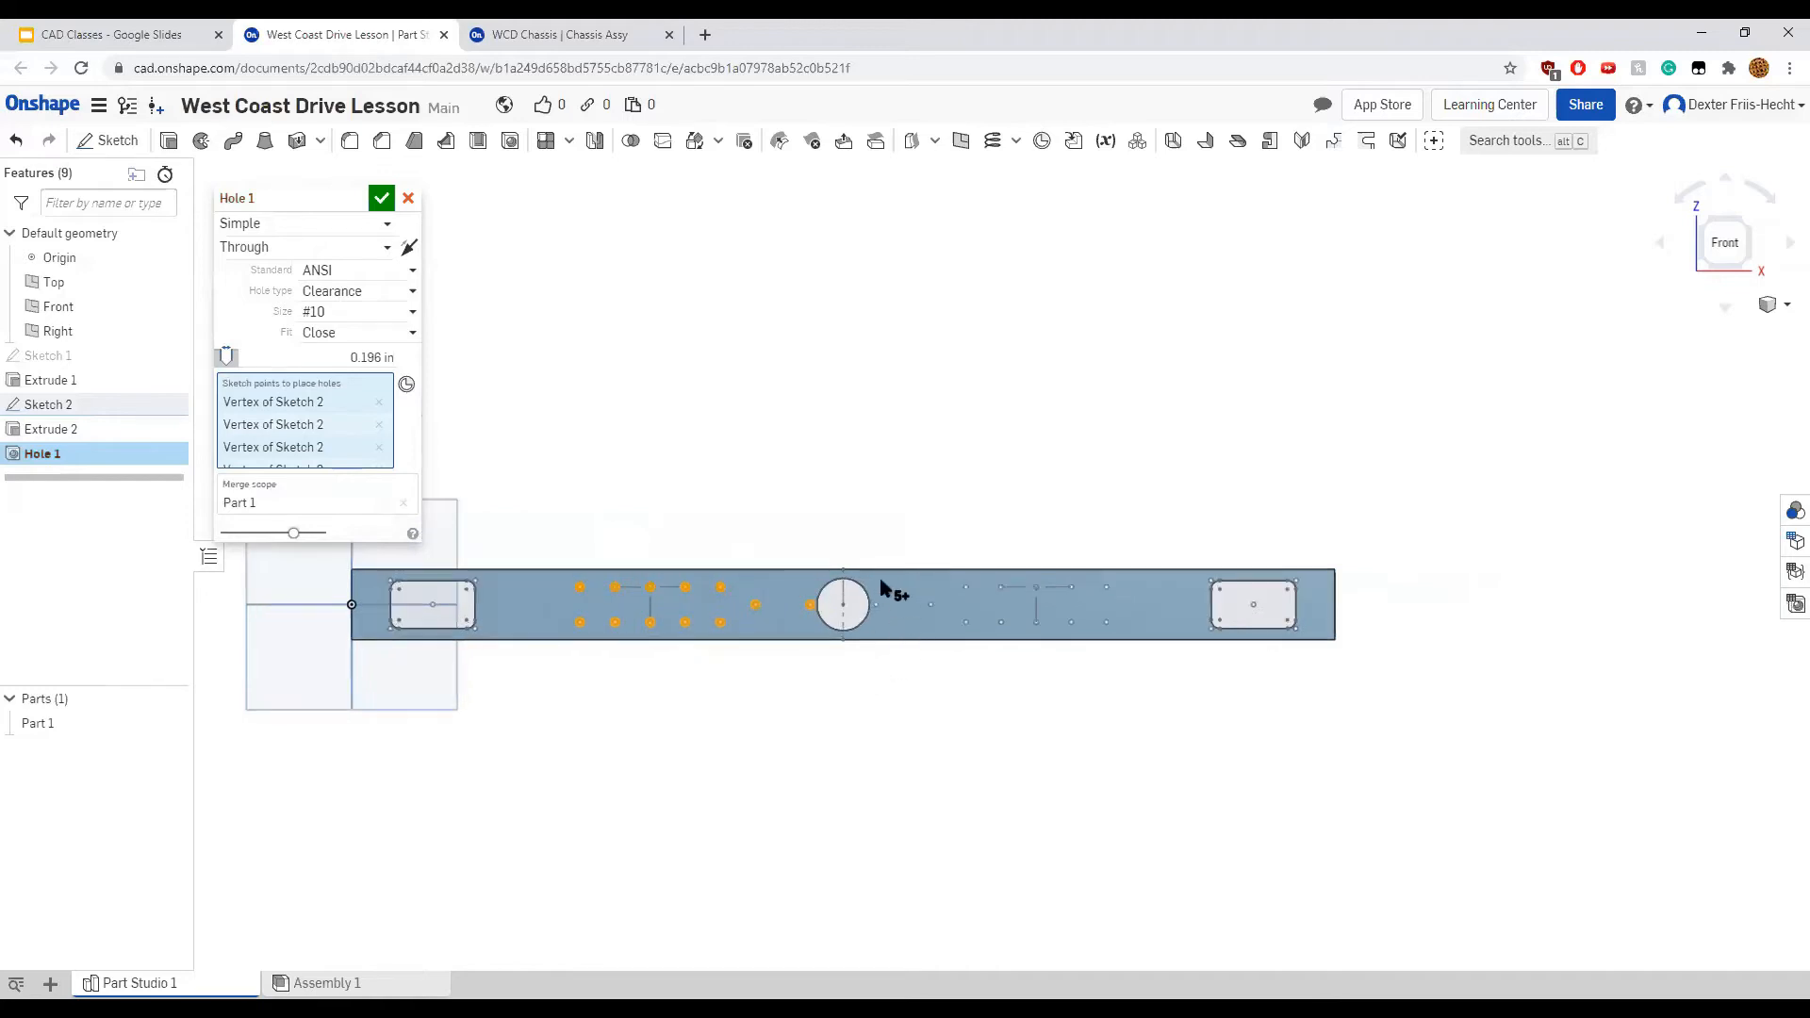
{"action": "scroll", "coordinate": [889, 594], "scroll_direction": "up", "scroll_amount": 2}
{"action": "mouse_move", "coordinate": [867, 581]}
{"action": "left_mouse_down"}
{"action": "mouse_move", "coordinate": [892, 634]}
{"action": "mouse_move", "coordinate": [1292, 666]}
{"action": "left_mouse_up"}
{"action": "scroll", "coordinate": [1128, 768], "scroll_direction": "down", "scroll_amount": 2}
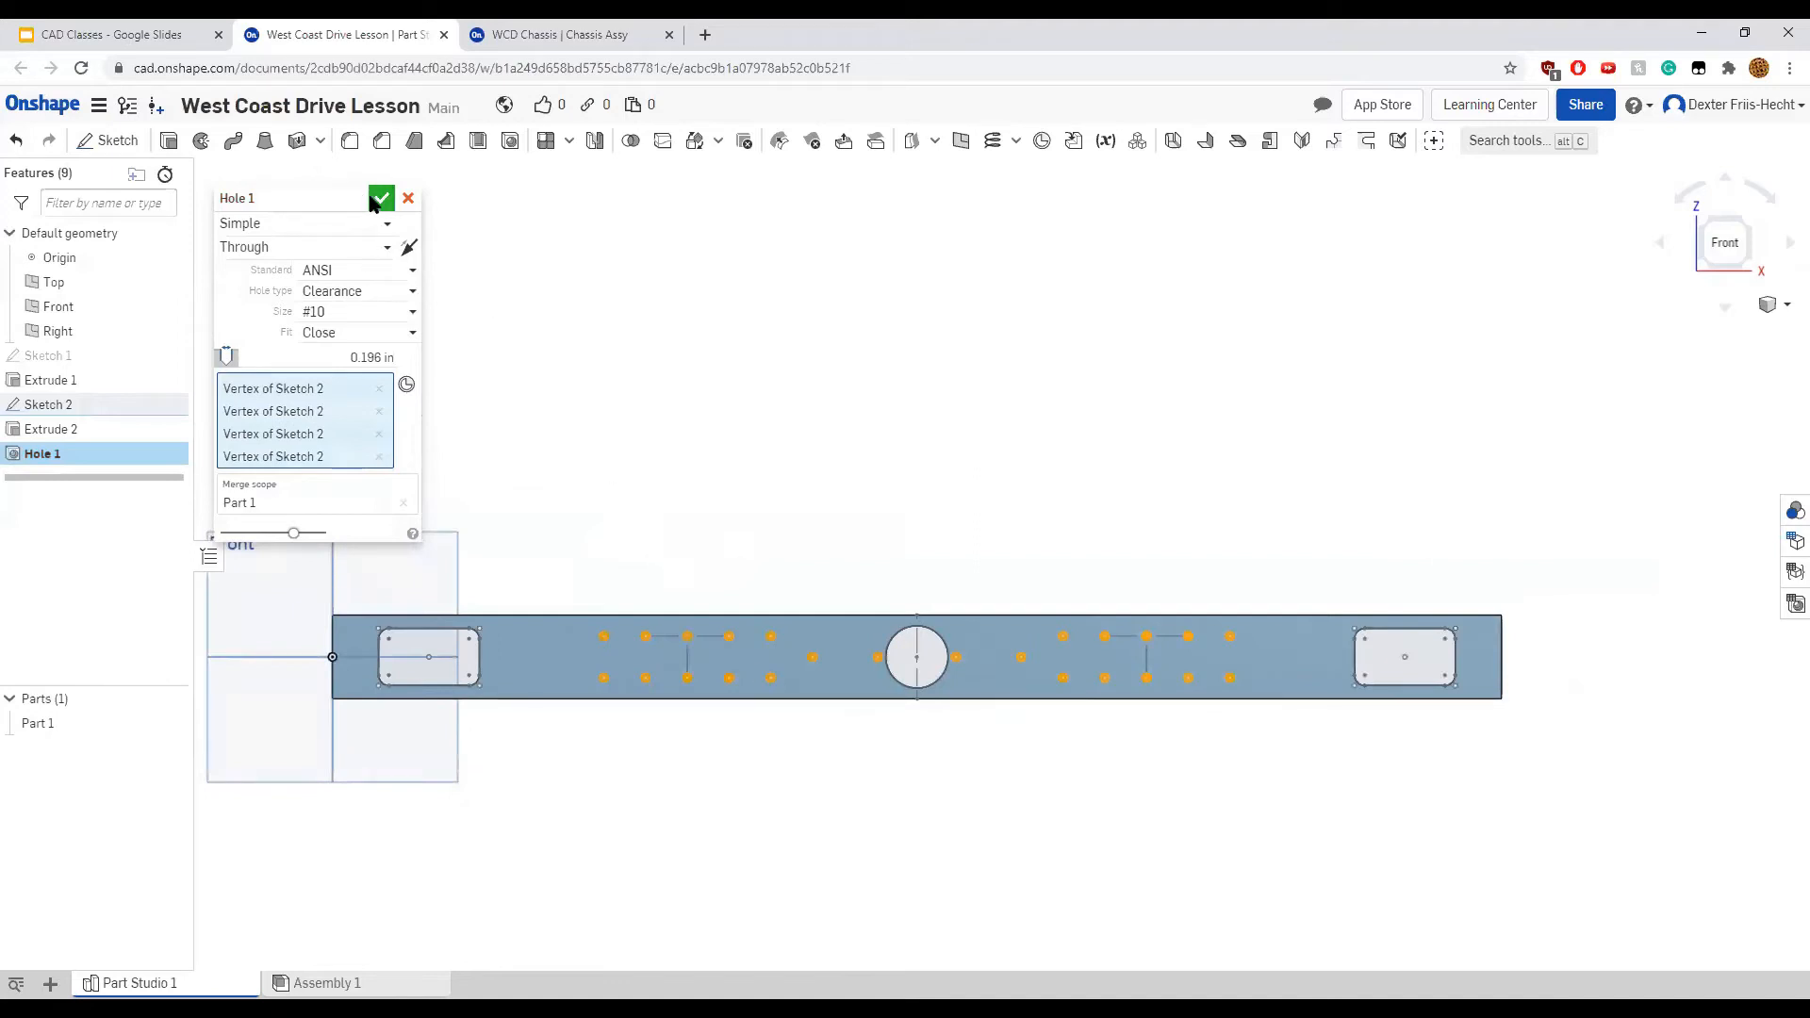
{"action": "left_click", "coordinate": [379, 198]}
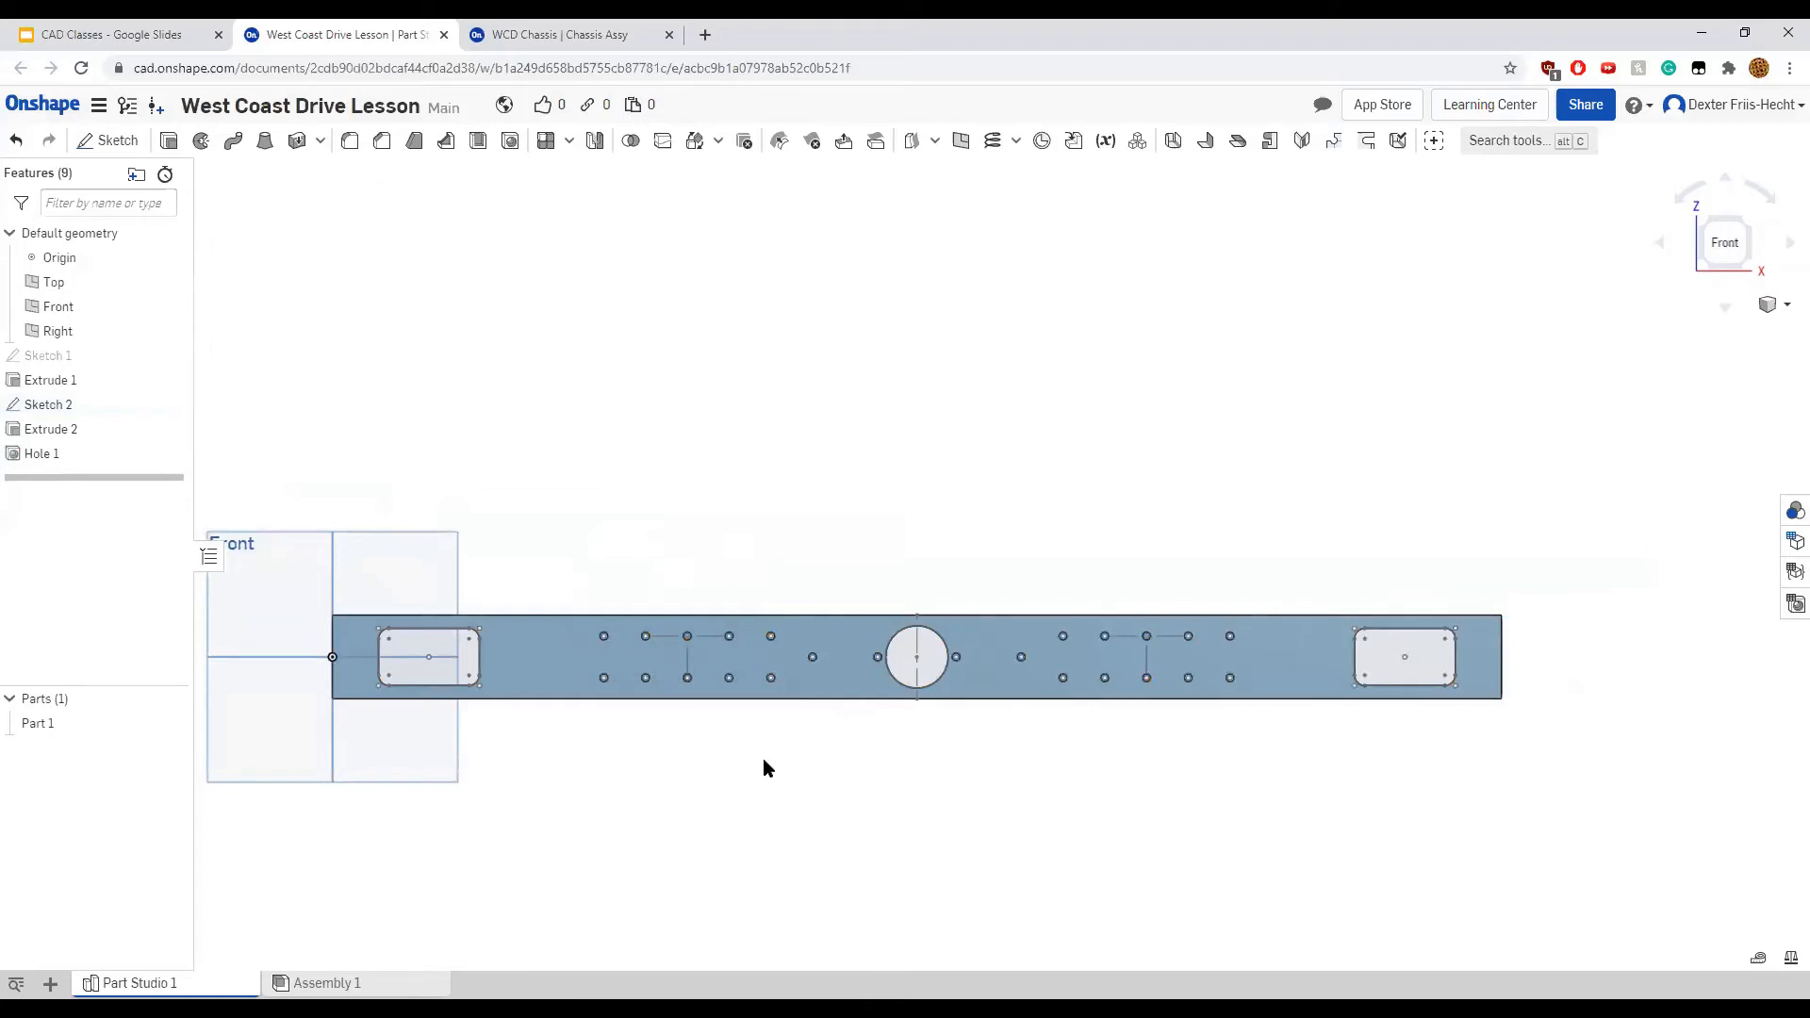
Hide Sketch 2 on the rail's front face
{"action": "right_click_drag", "start_coordinate": [719, 763], "coordinate": [833, 780]}
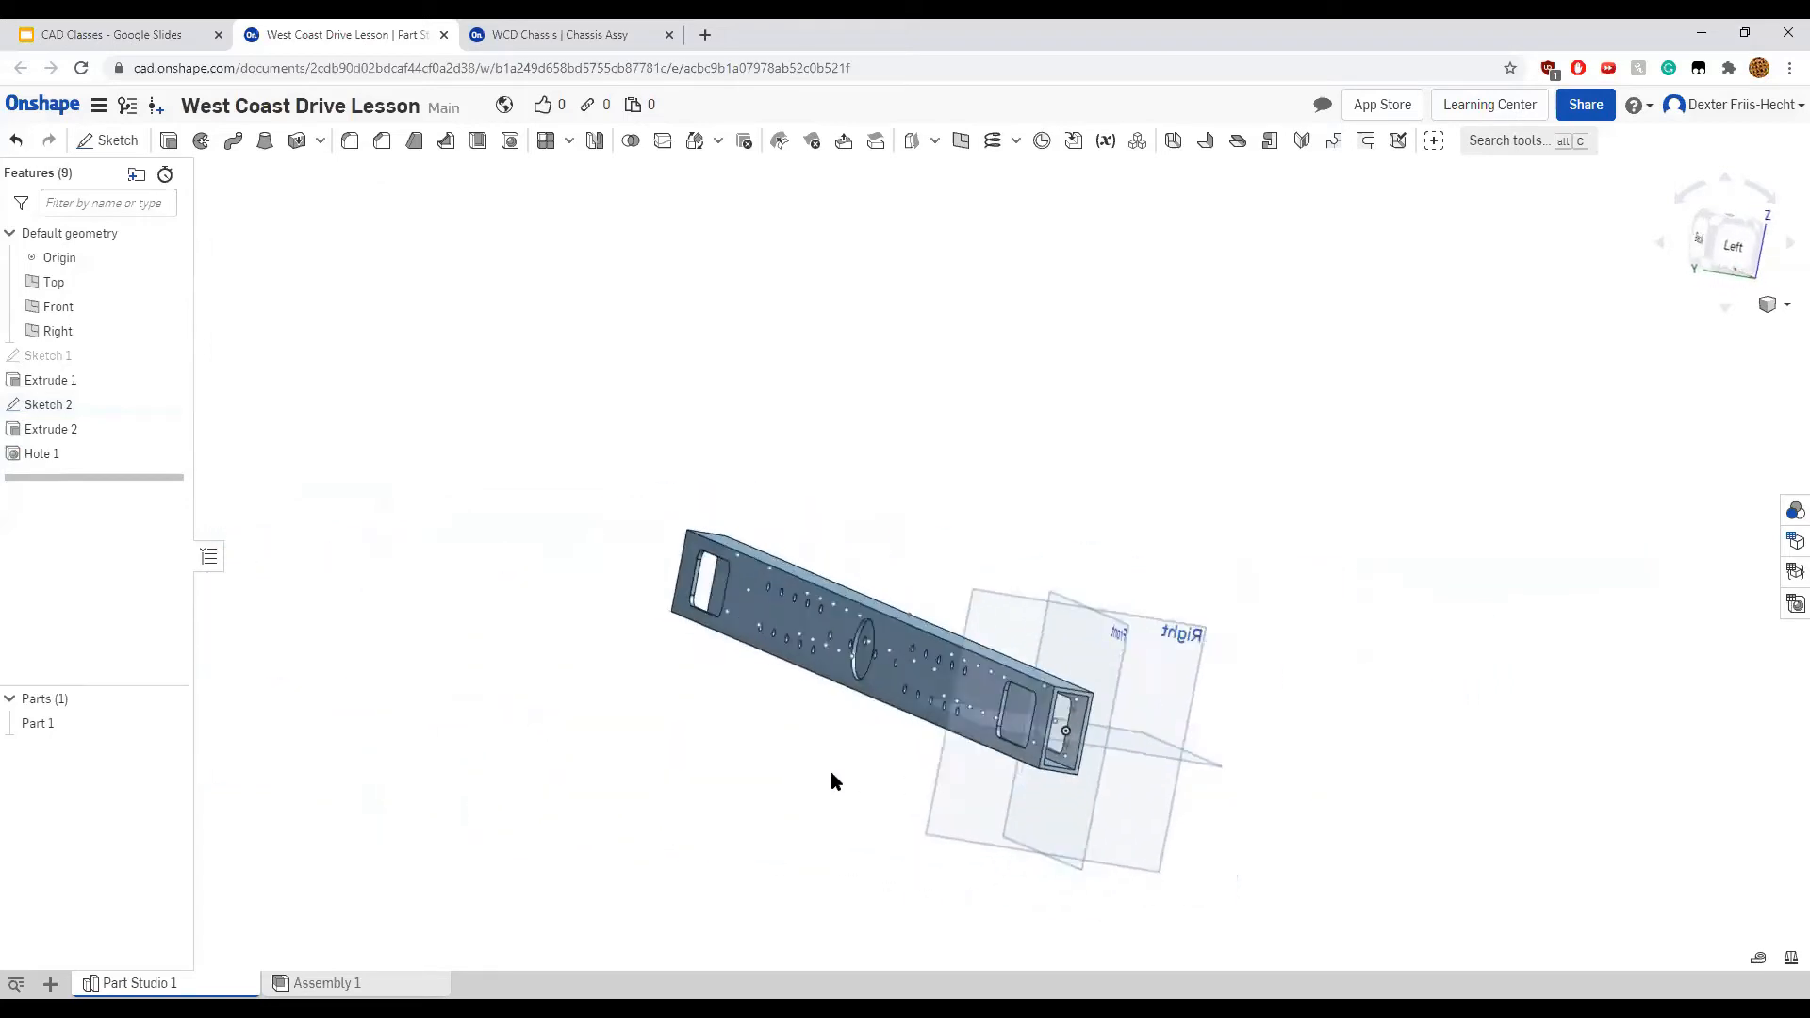
{"action": "key", "text": "shift+1"}
{"action": "left_click", "coordinate": [170, 403]}
Examine the rail's cutouts and mounting holes from several angles, ending in the isometric view
{"action": "right_click_drag", "start_coordinate": [567, 703], "coordinate": [490, 696]}
{"action": "scroll", "coordinate": [695, 686], "scroll_direction": "up", "scroll_amount": 3}
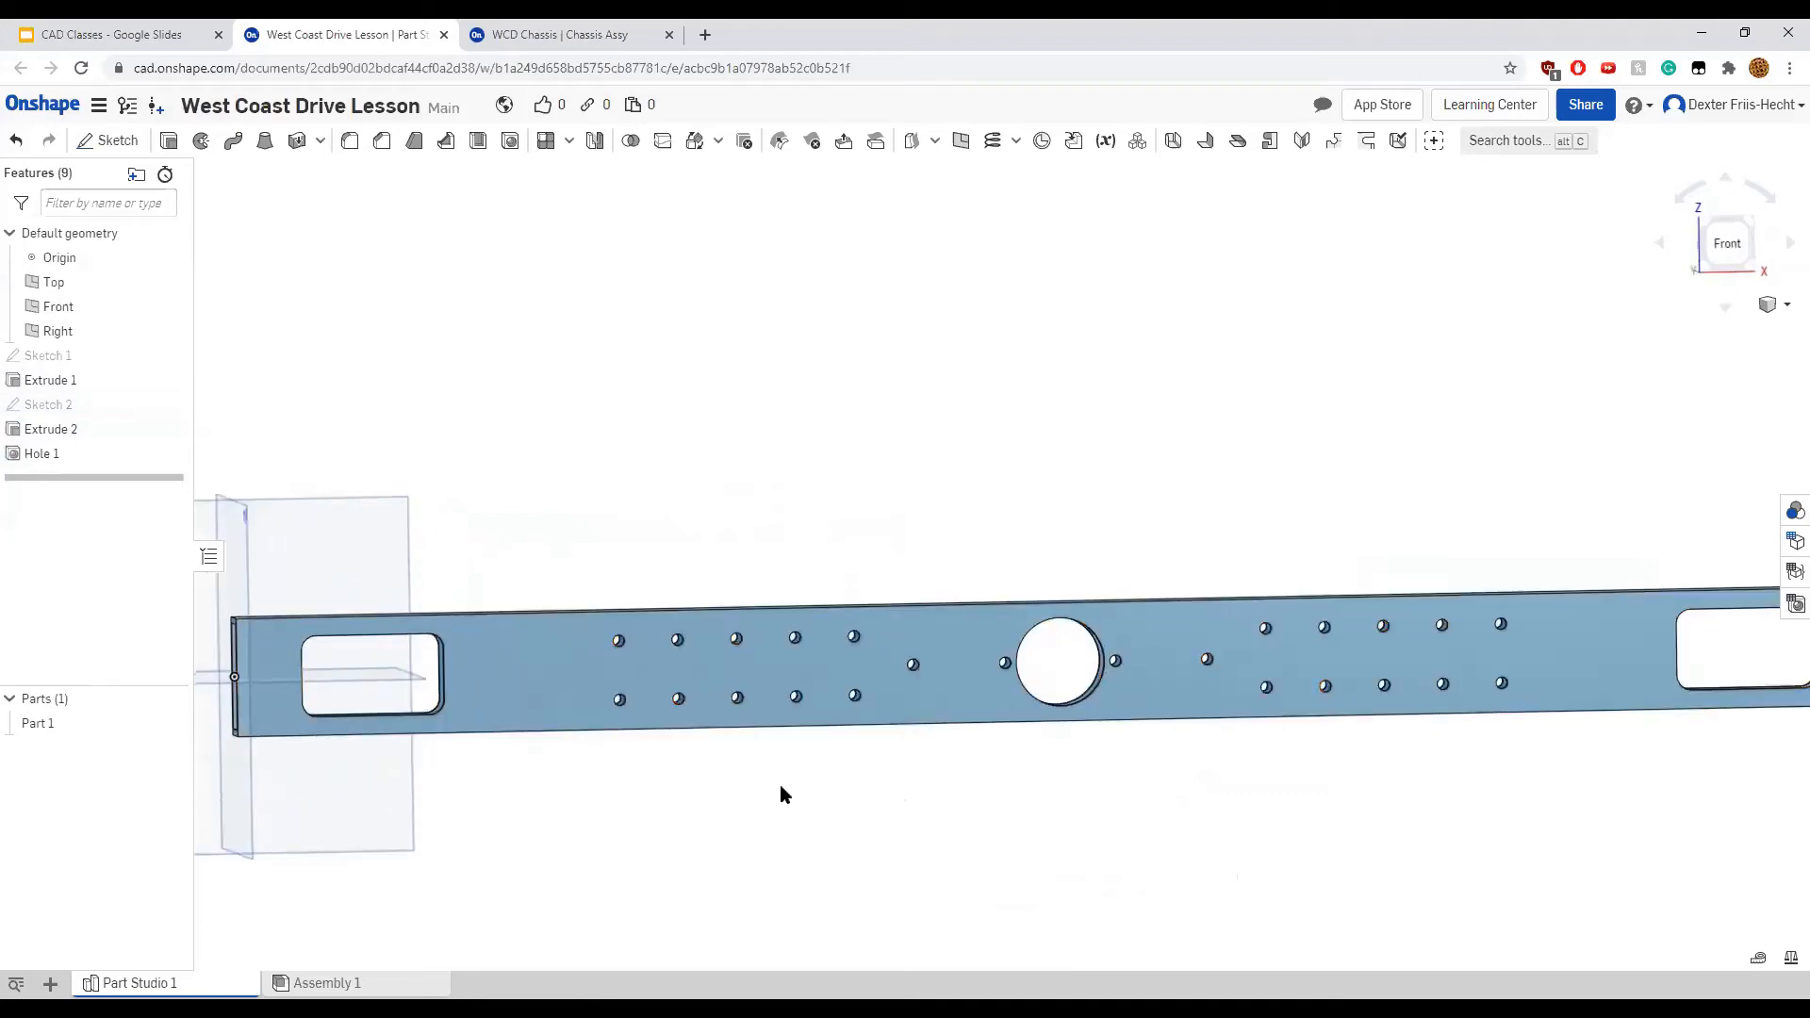
{"action": "mouse_move", "coordinate": [890, 795]}
{"action": "right_mouse_down"}
{"action": "mouse_move", "coordinate": [1125, 826]}
{"action": "mouse_move", "coordinate": [912, 778]}
{"action": "right_mouse_up"}
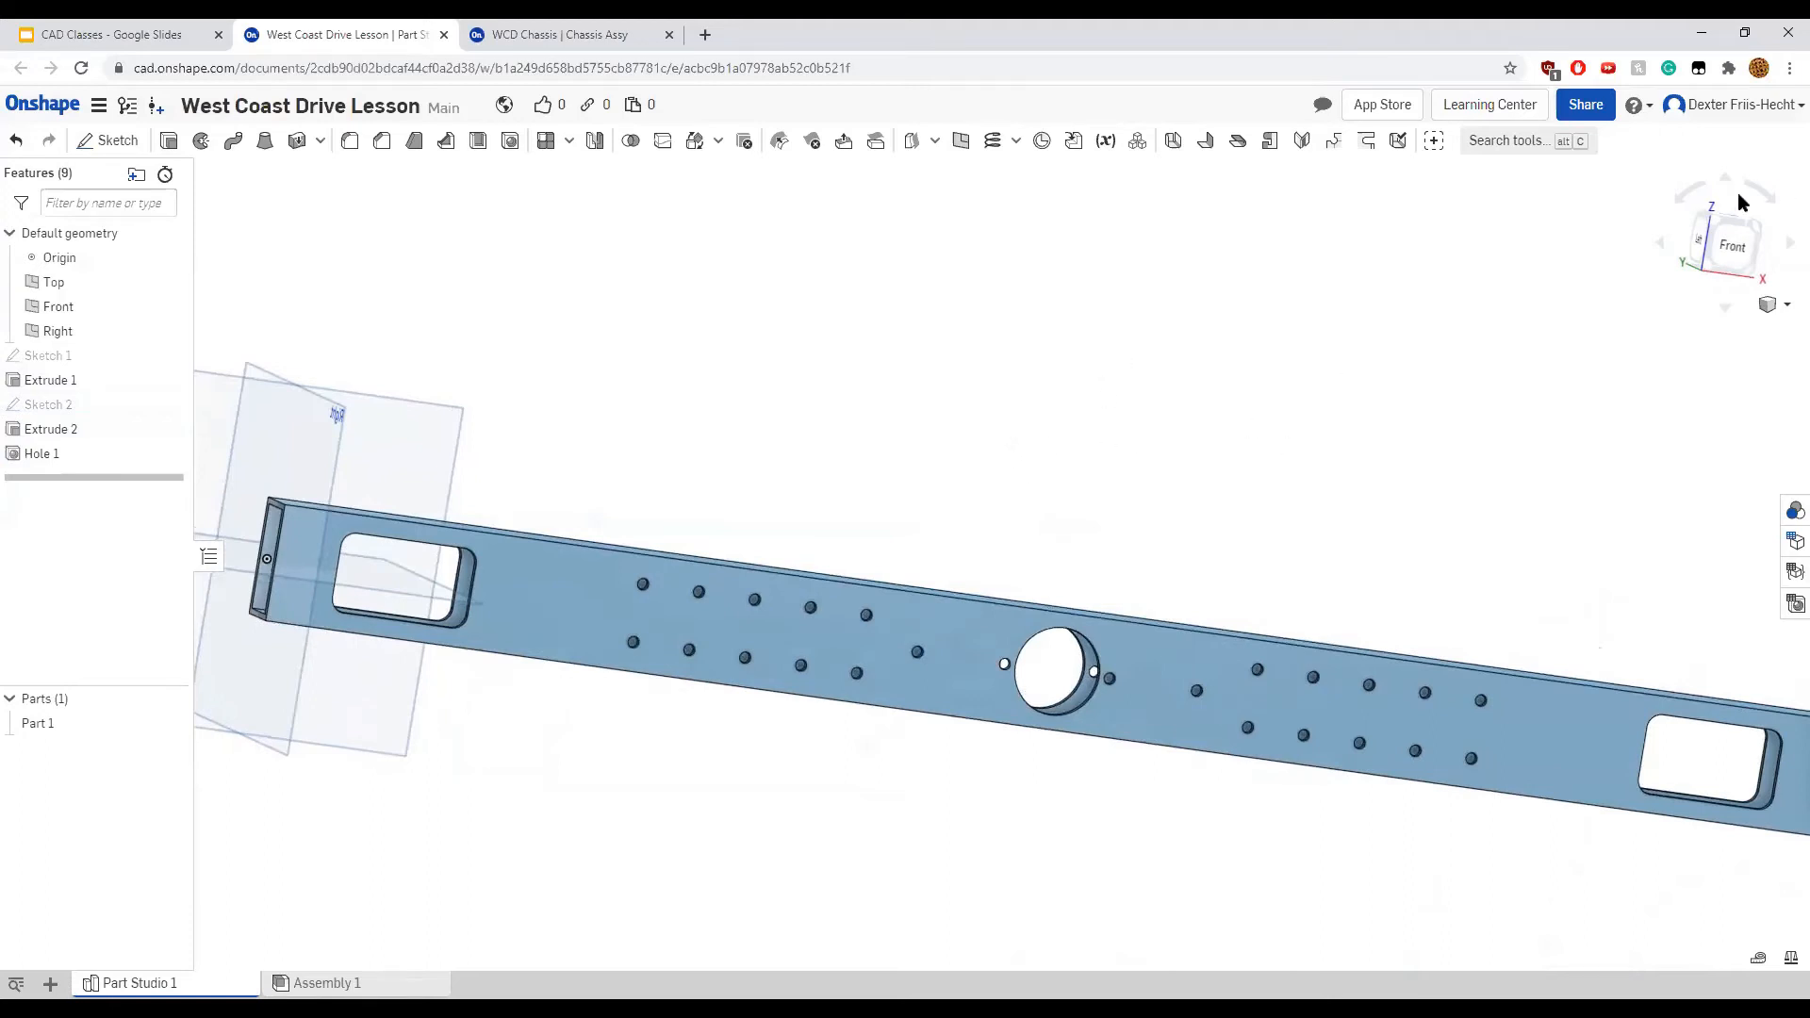
{"action": "scroll", "coordinate": [1091, 460], "scroll_direction": "up", "scroll_amount": 2}
{"action": "scroll", "coordinate": [1075, 466], "scroll_direction": "down", "scroll_amount": 5}
{"action": "right_click_drag", "start_coordinate": [873, 659], "coordinate": [712, 607]}
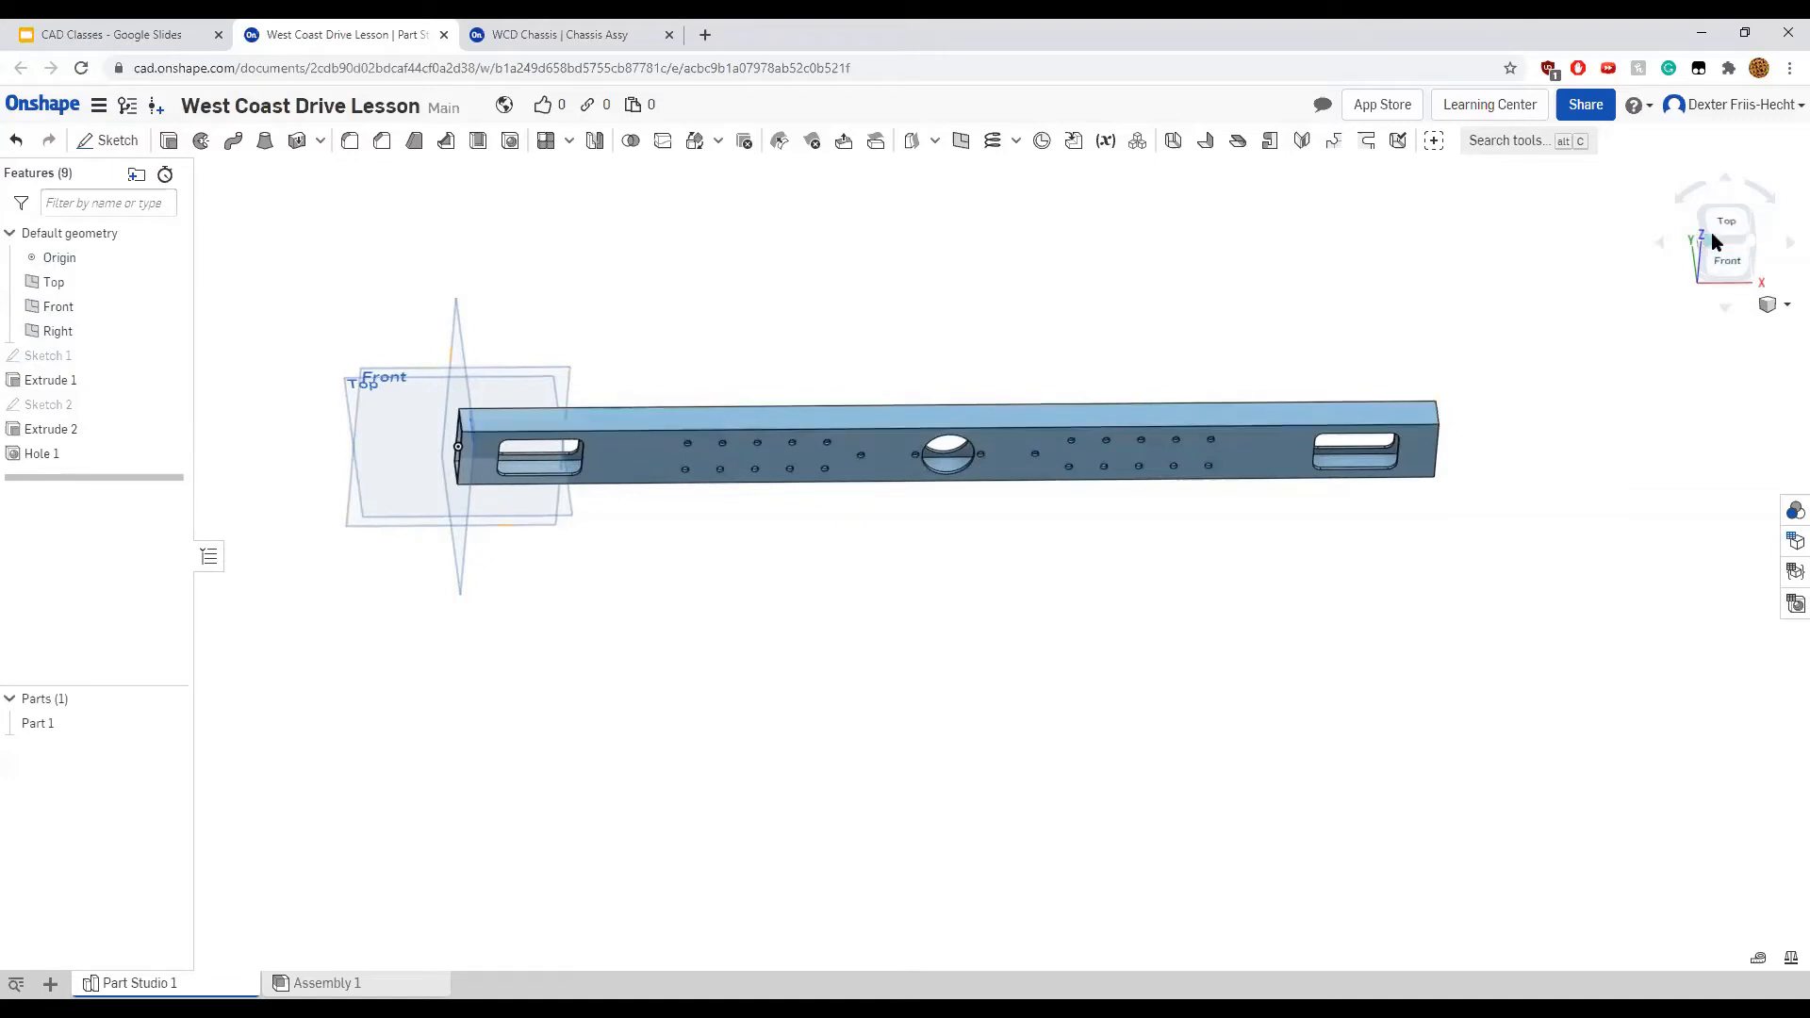
{"action": "right_click", "coordinate": [890, 735]}
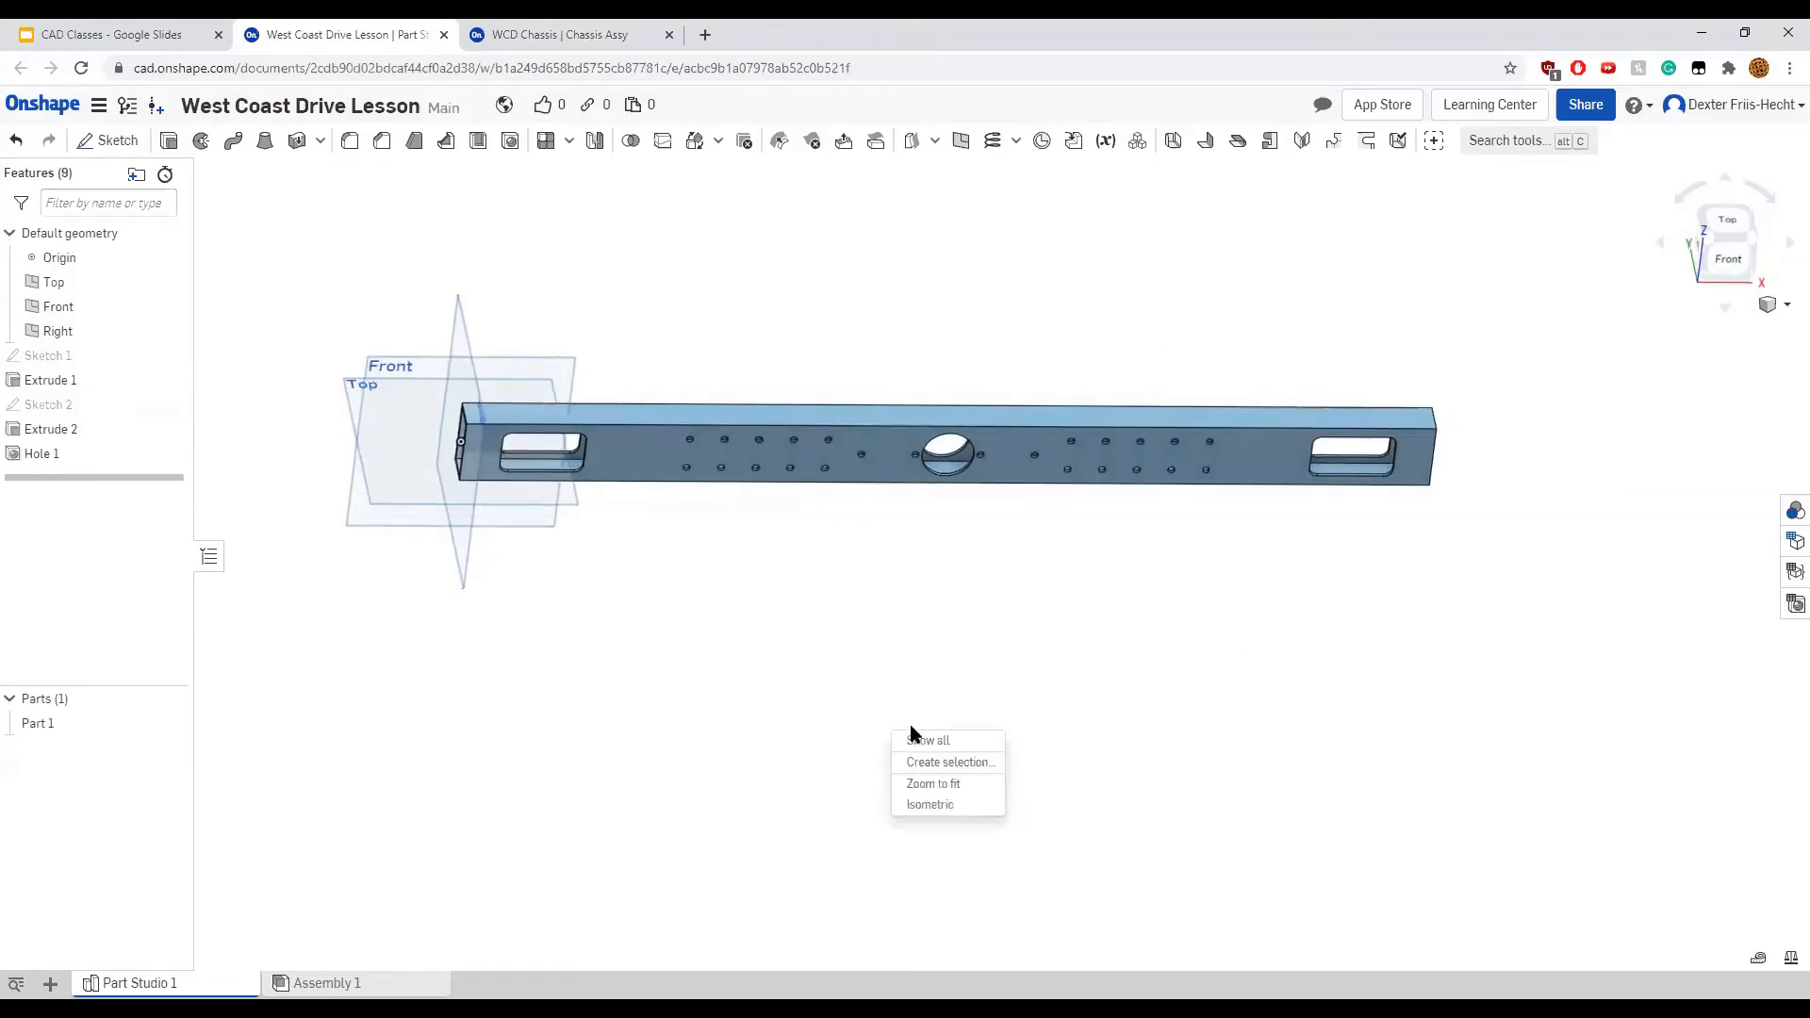
{"action": "left_click", "coordinate": [955, 811]}
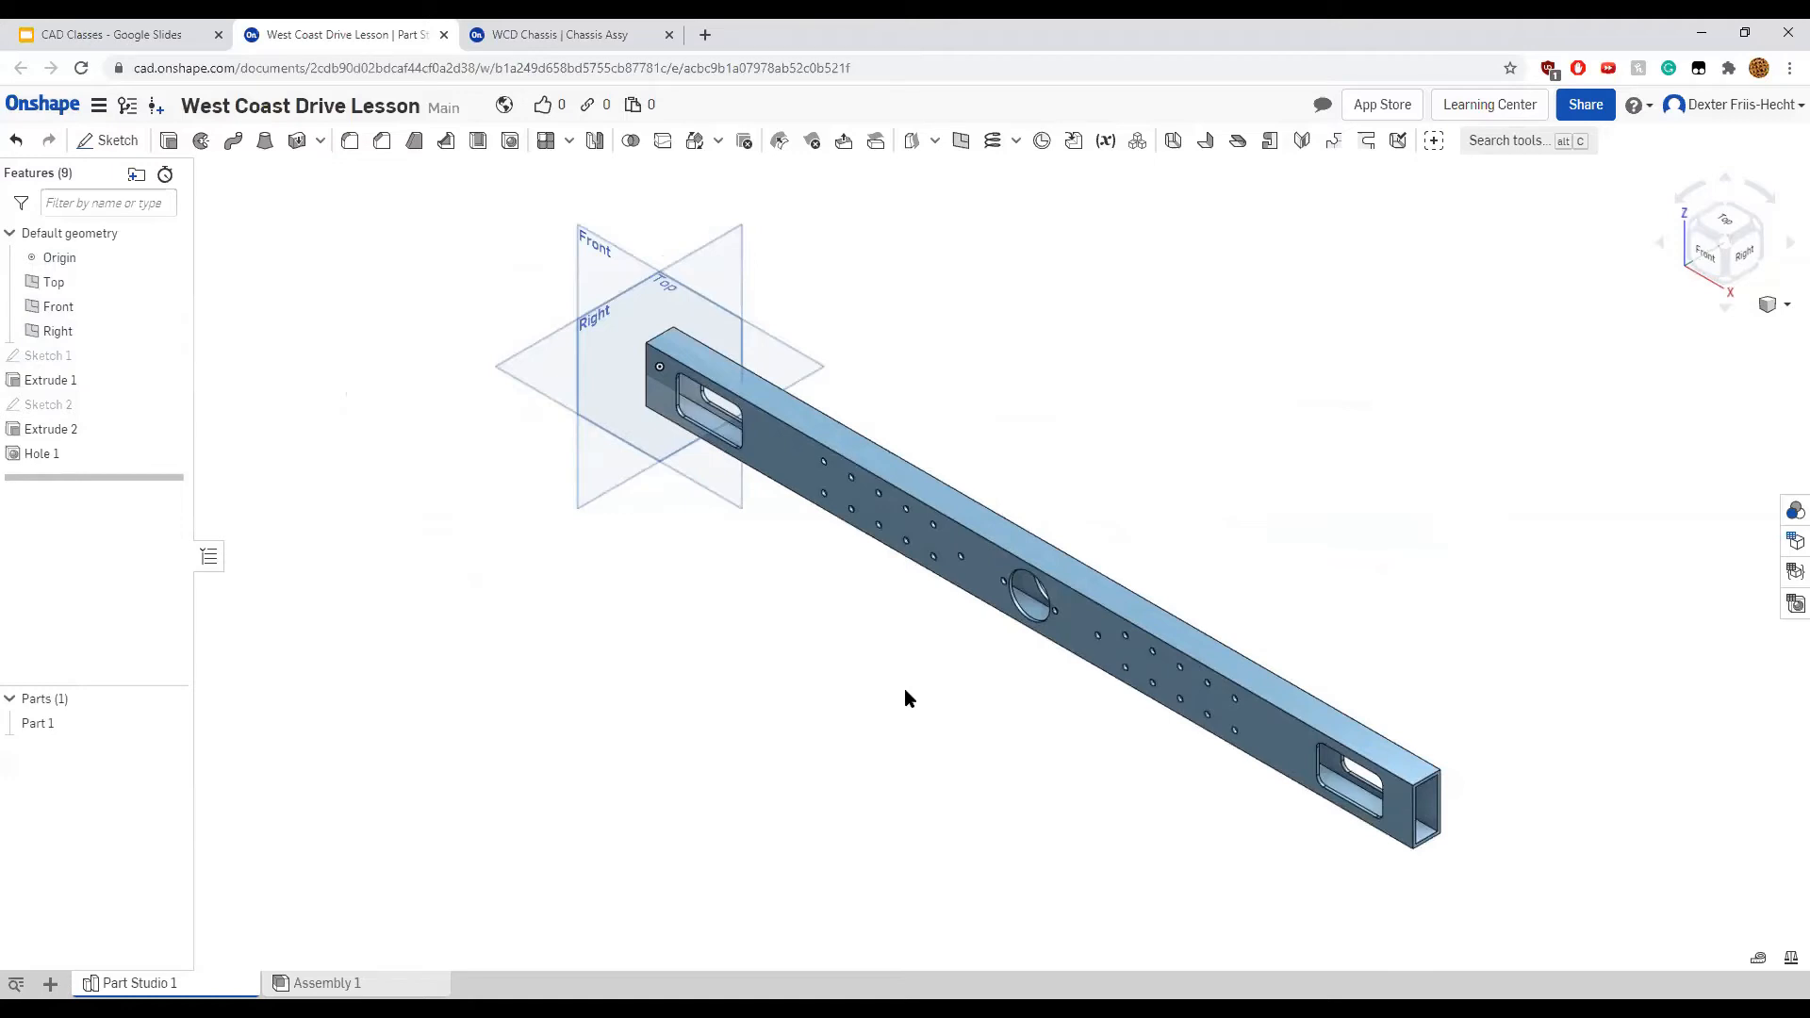
Start a sketch on the rail's top face and place a point near the origin end, level with the origin
{"action": "left_click", "coordinate": [1725, 221]}
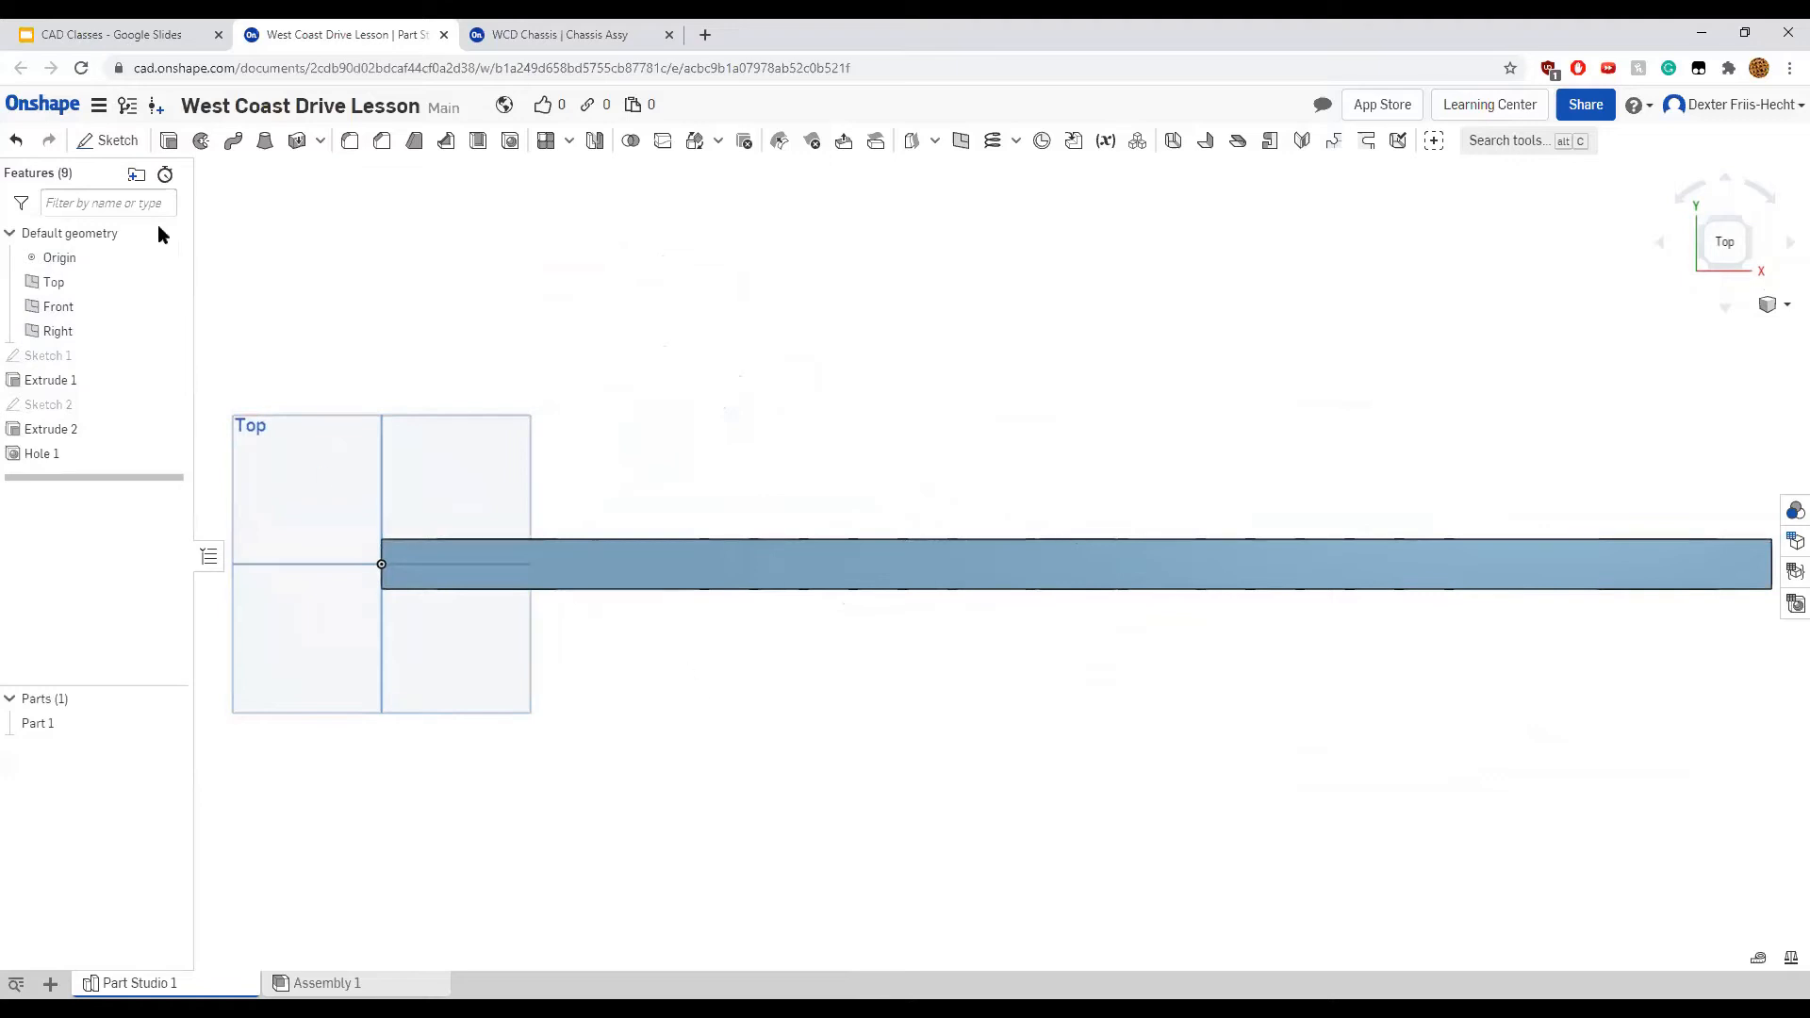
{"action": "left_click", "coordinate": [103, 140]}
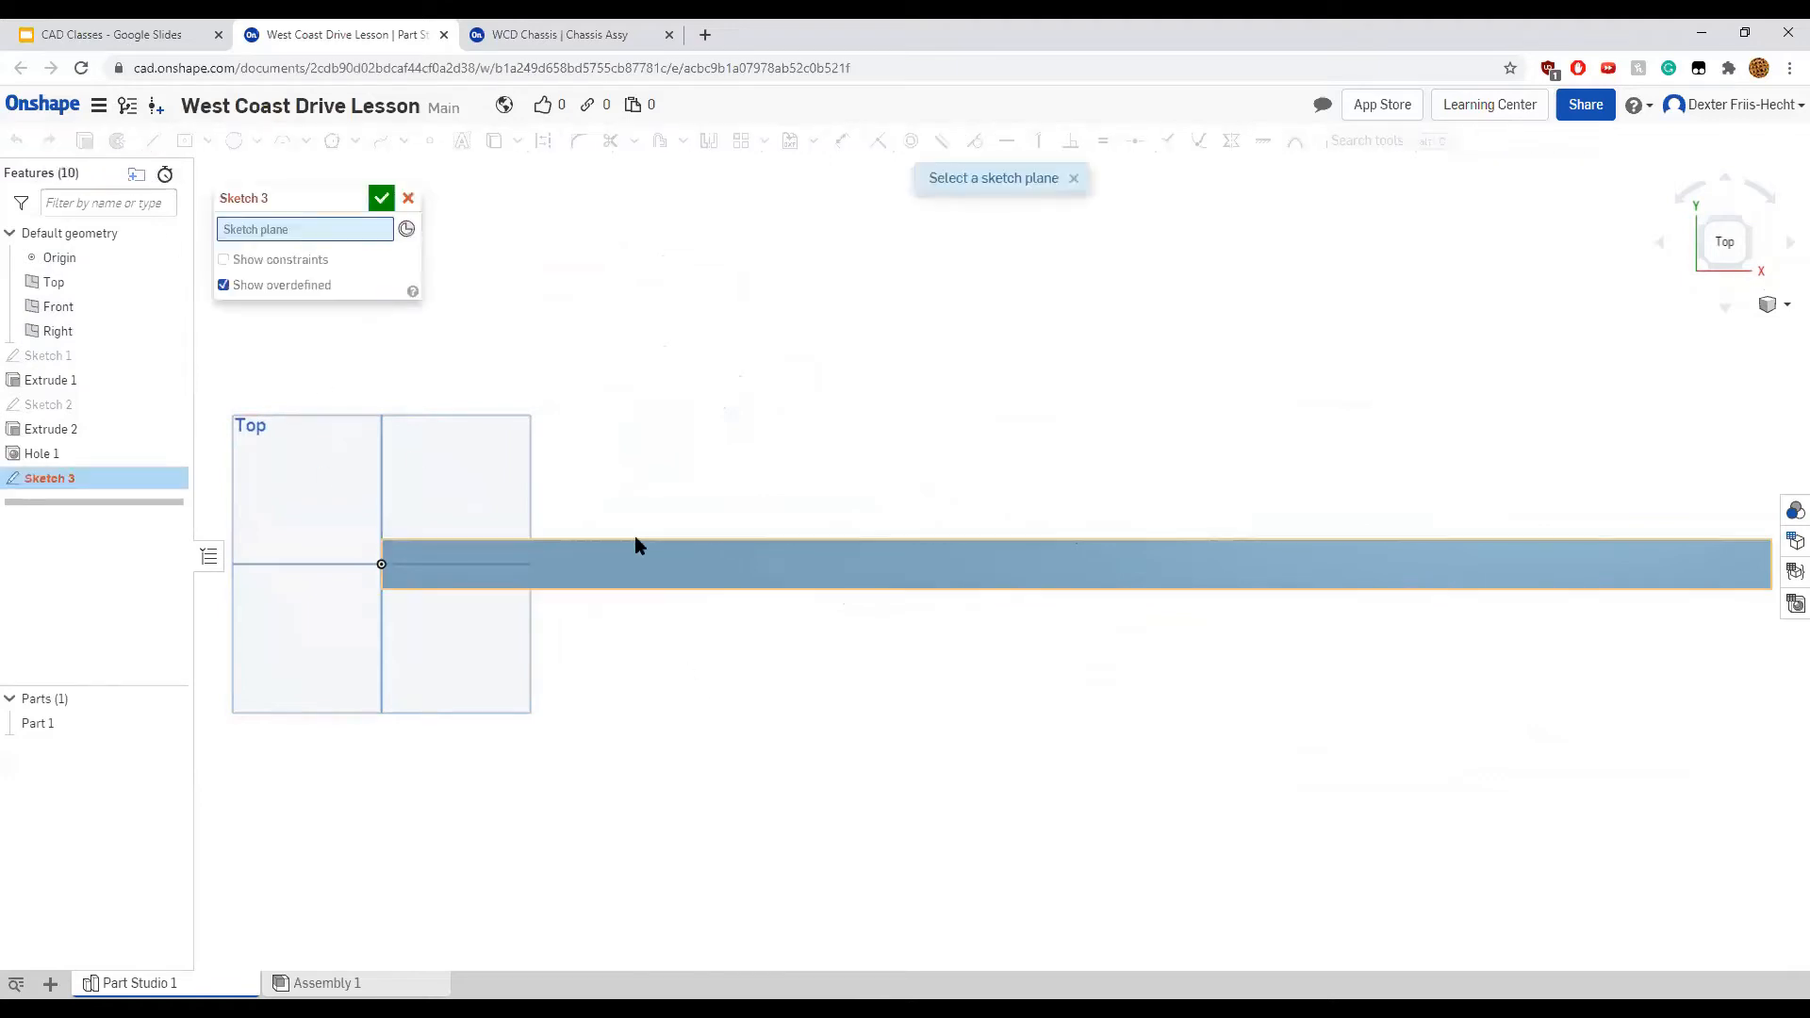
{"action": "left_click", "coordinate": [653, 558]}
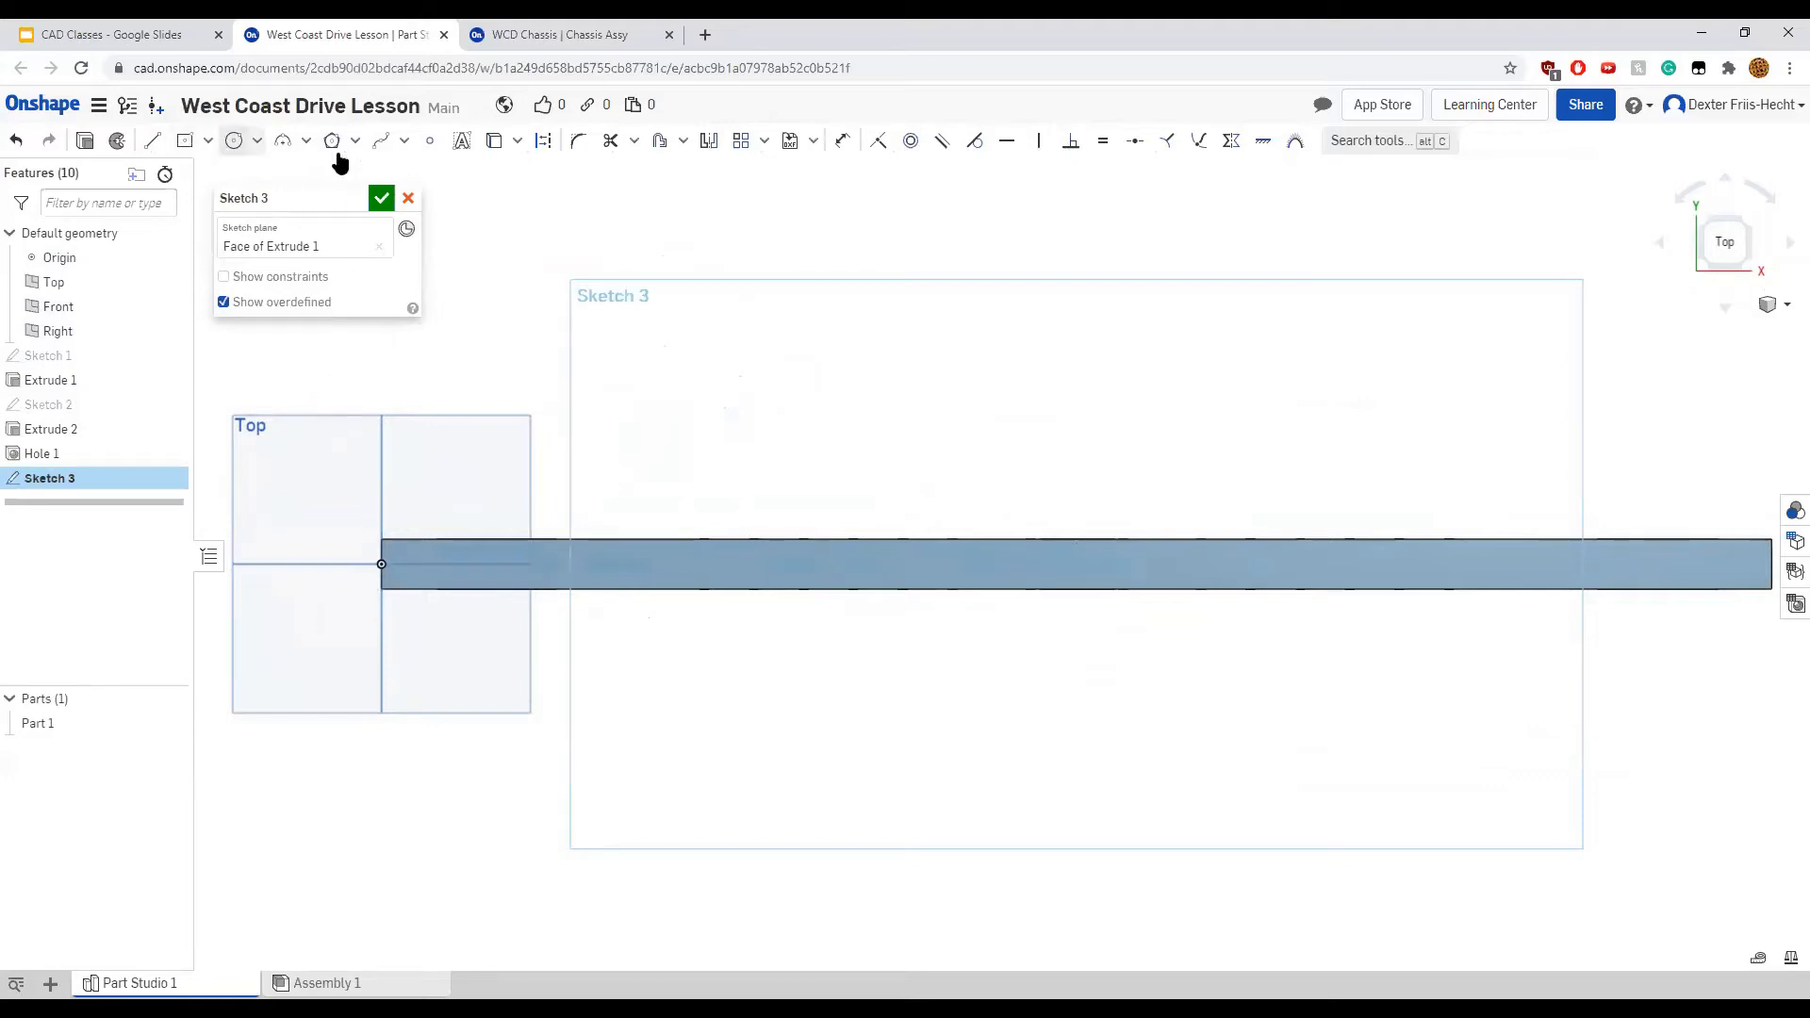
{"action": "left_click", "coordinate": [433, 142]}
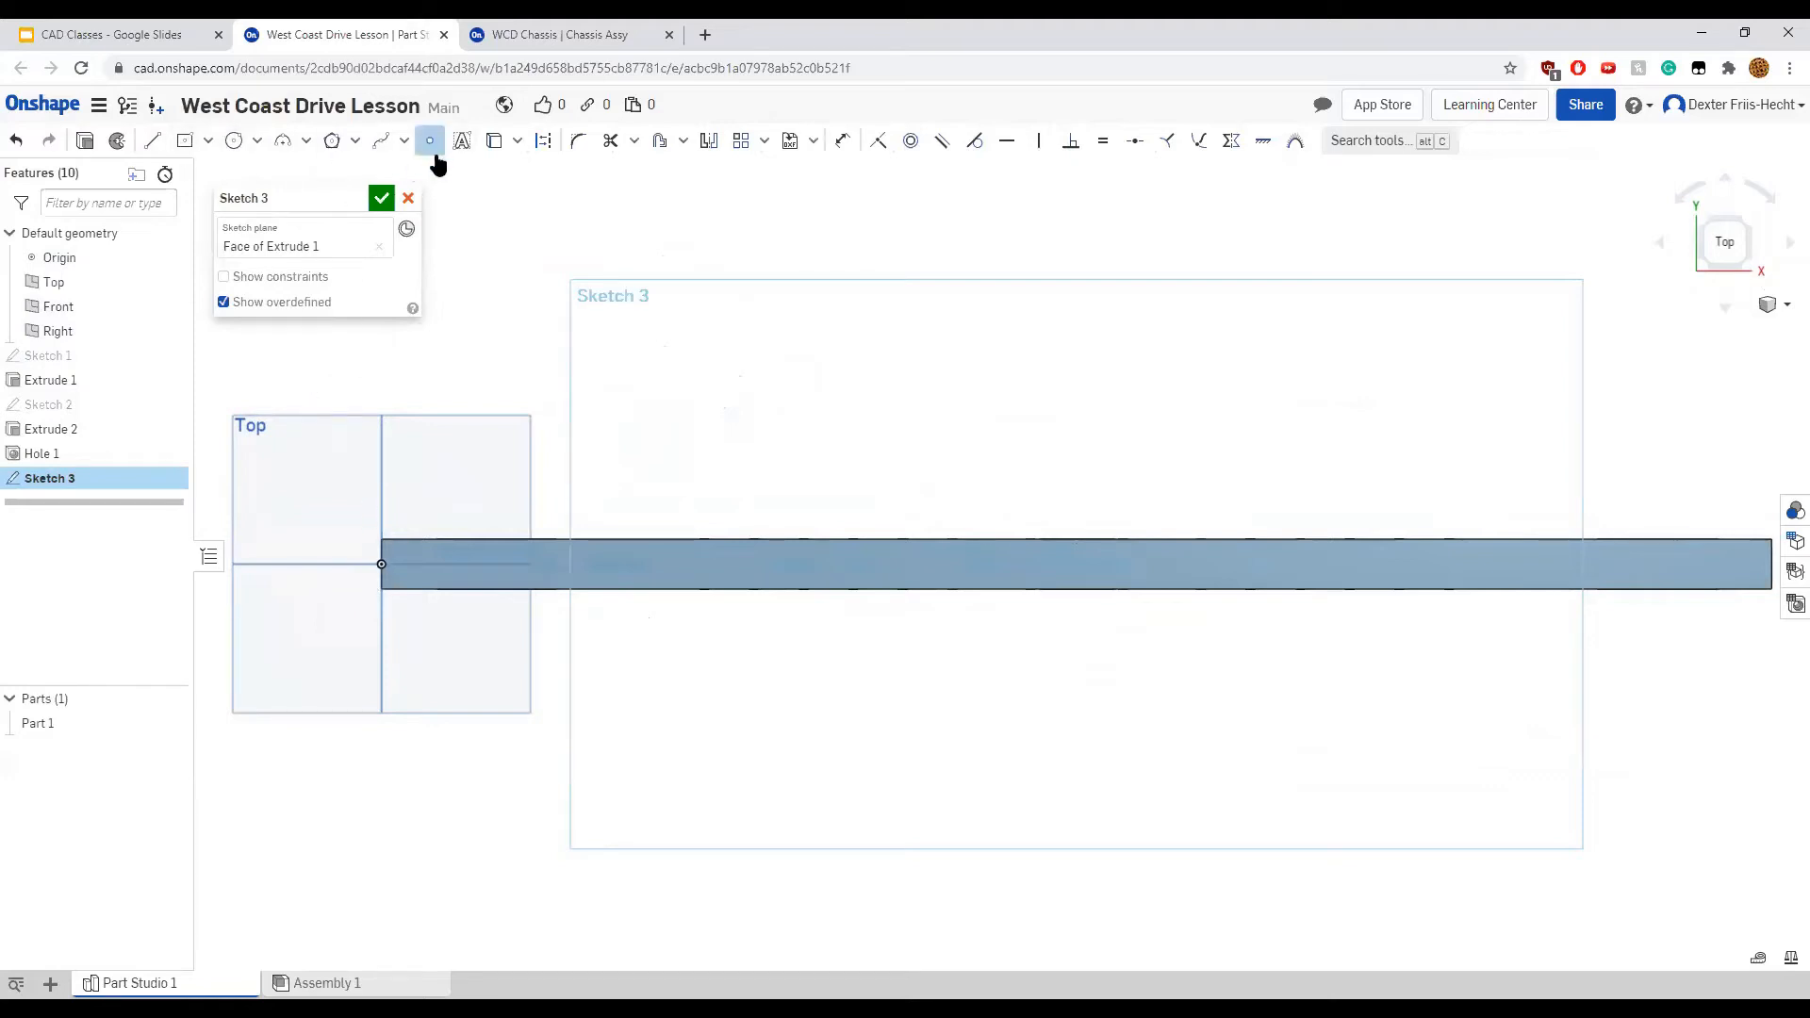
{"action": "left_click", "coordinate": [421, 562]}
Dimension the point 0.5 in from the origin along the rail
{"action": "key", "text": "u"}
{"action": "left_click", "coordinate": [382, 562]}
{"action": "left_click", "coordinate": [422, 564]}
{"action": "left_click", "coordinate": [396, 500]}
{"action": "key", "text": "BackSpace"}
{"action": "type", "text": ".5"}
{"action": "key", "text": "Return"}
Draw a circle centered on the sketch point and set its diameter to 0.163 in
{"action": "scroll", "coordinate": [424, 551], "scroll_direction": "up", "scroll_amount": 5}
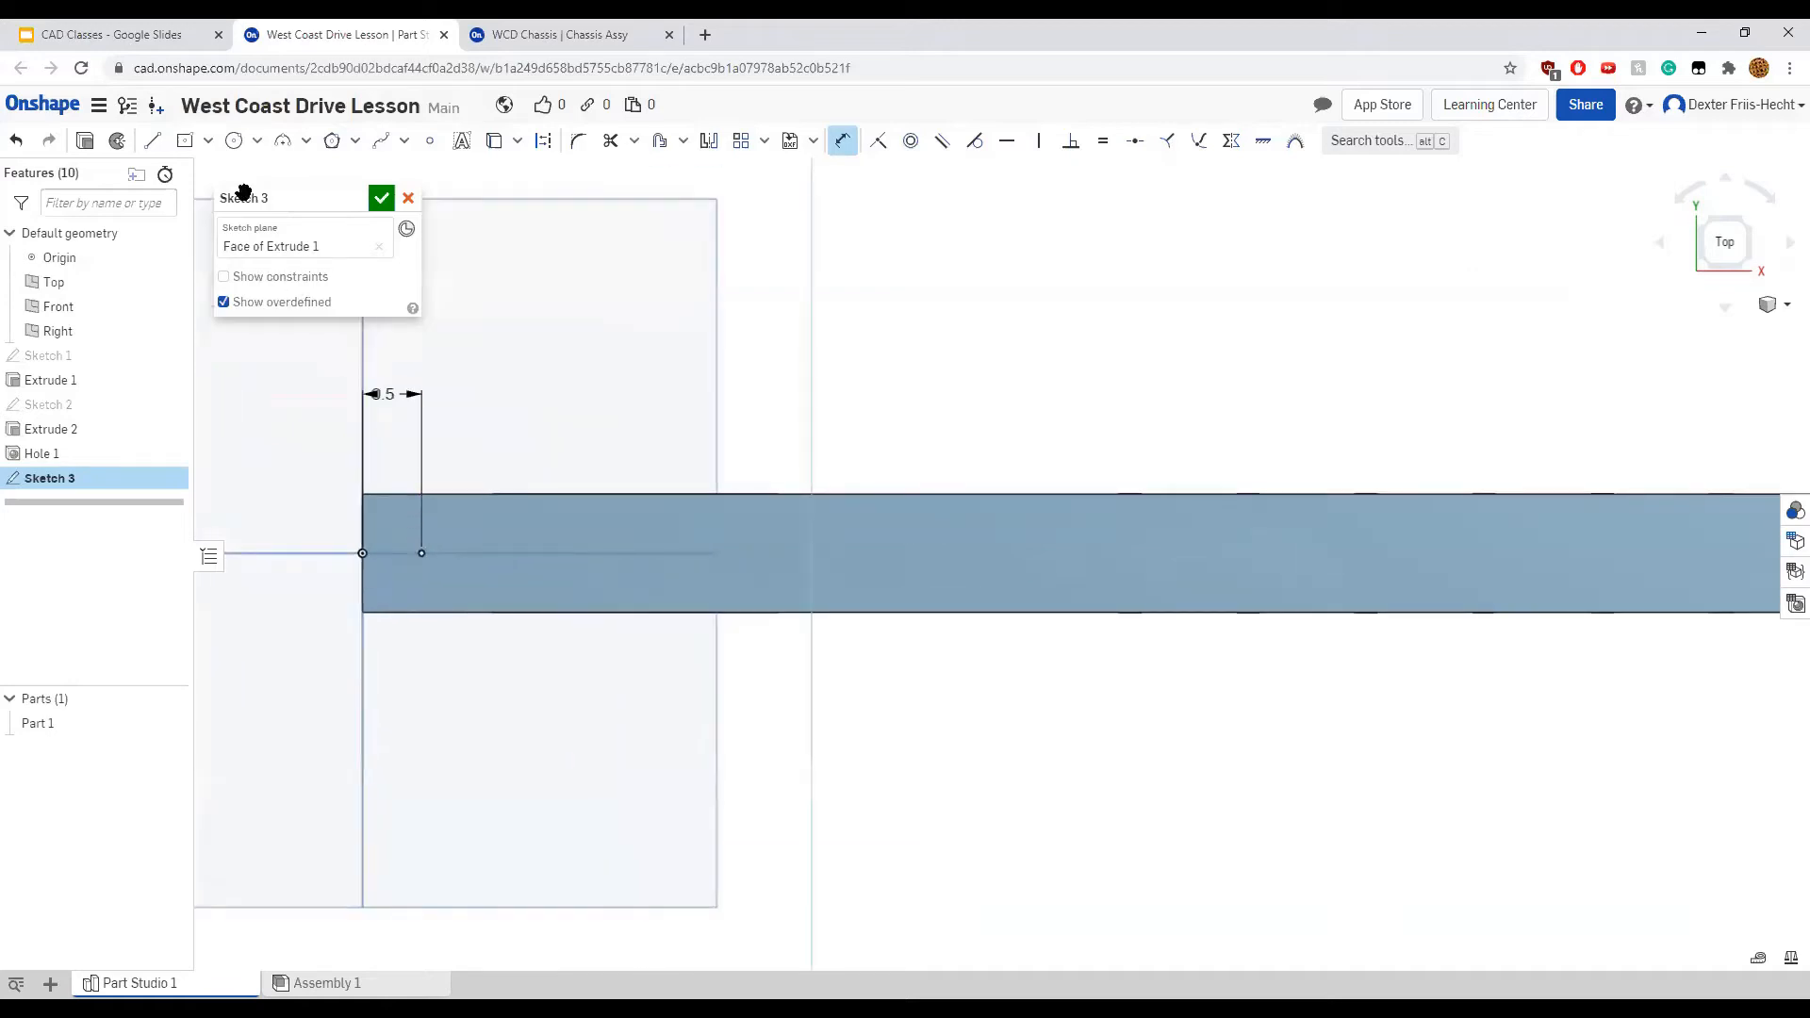
{"action": "left_click", "coordinate": [234, 141]}
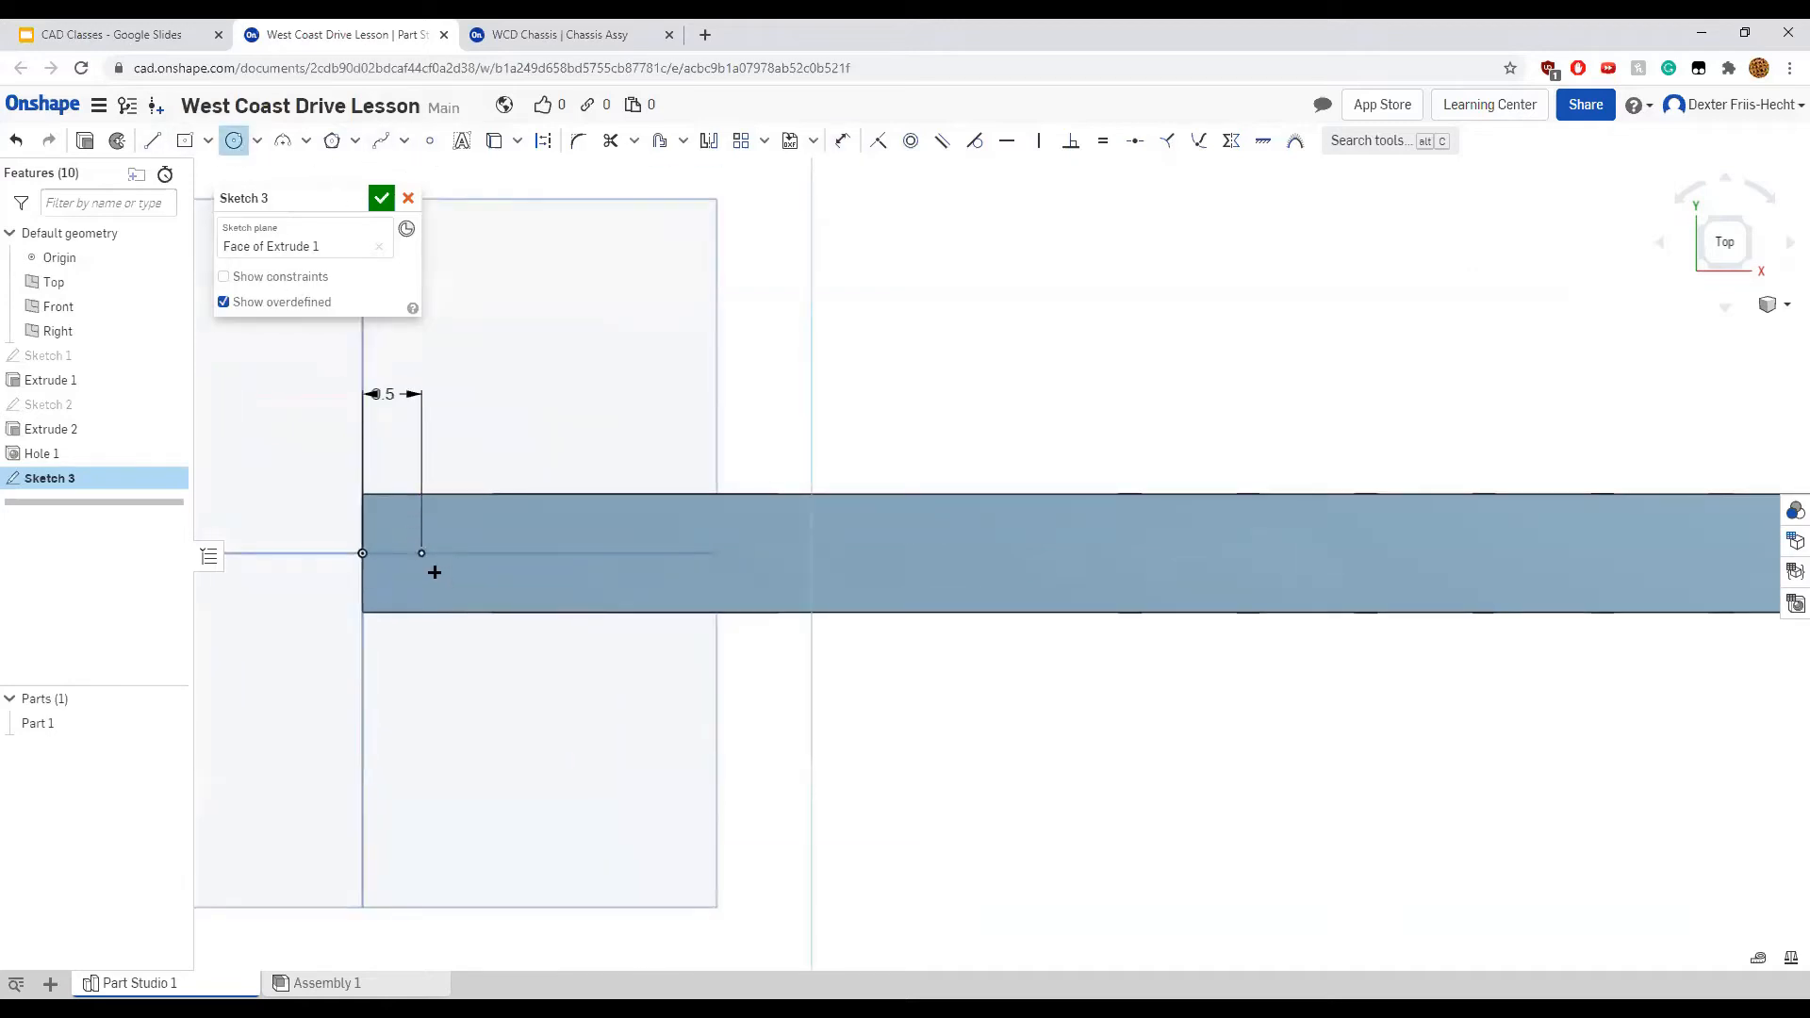
{"action": "left_click", "coordinate": [422, 553]}
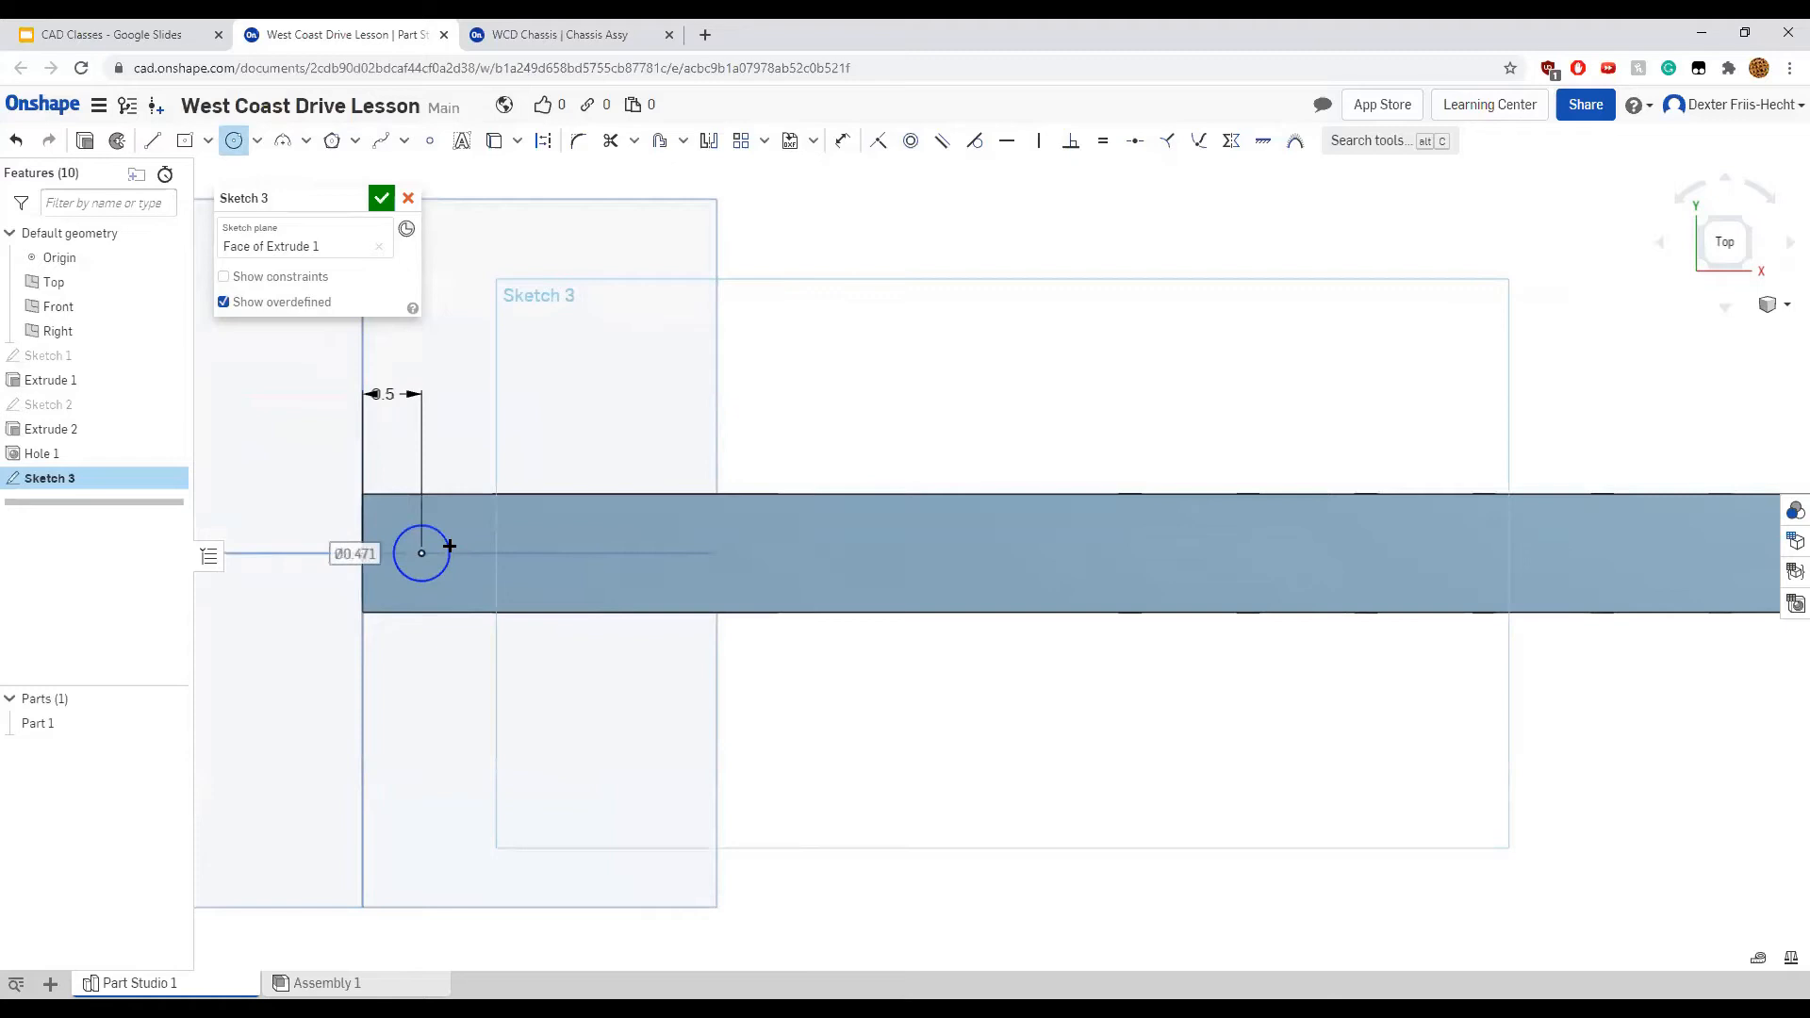
{"action": "left_click", "coordinate": [450, 546]}
{"action": "key", "text": "u"}
{"action": "left_click", "coordinate": [448, 544]}
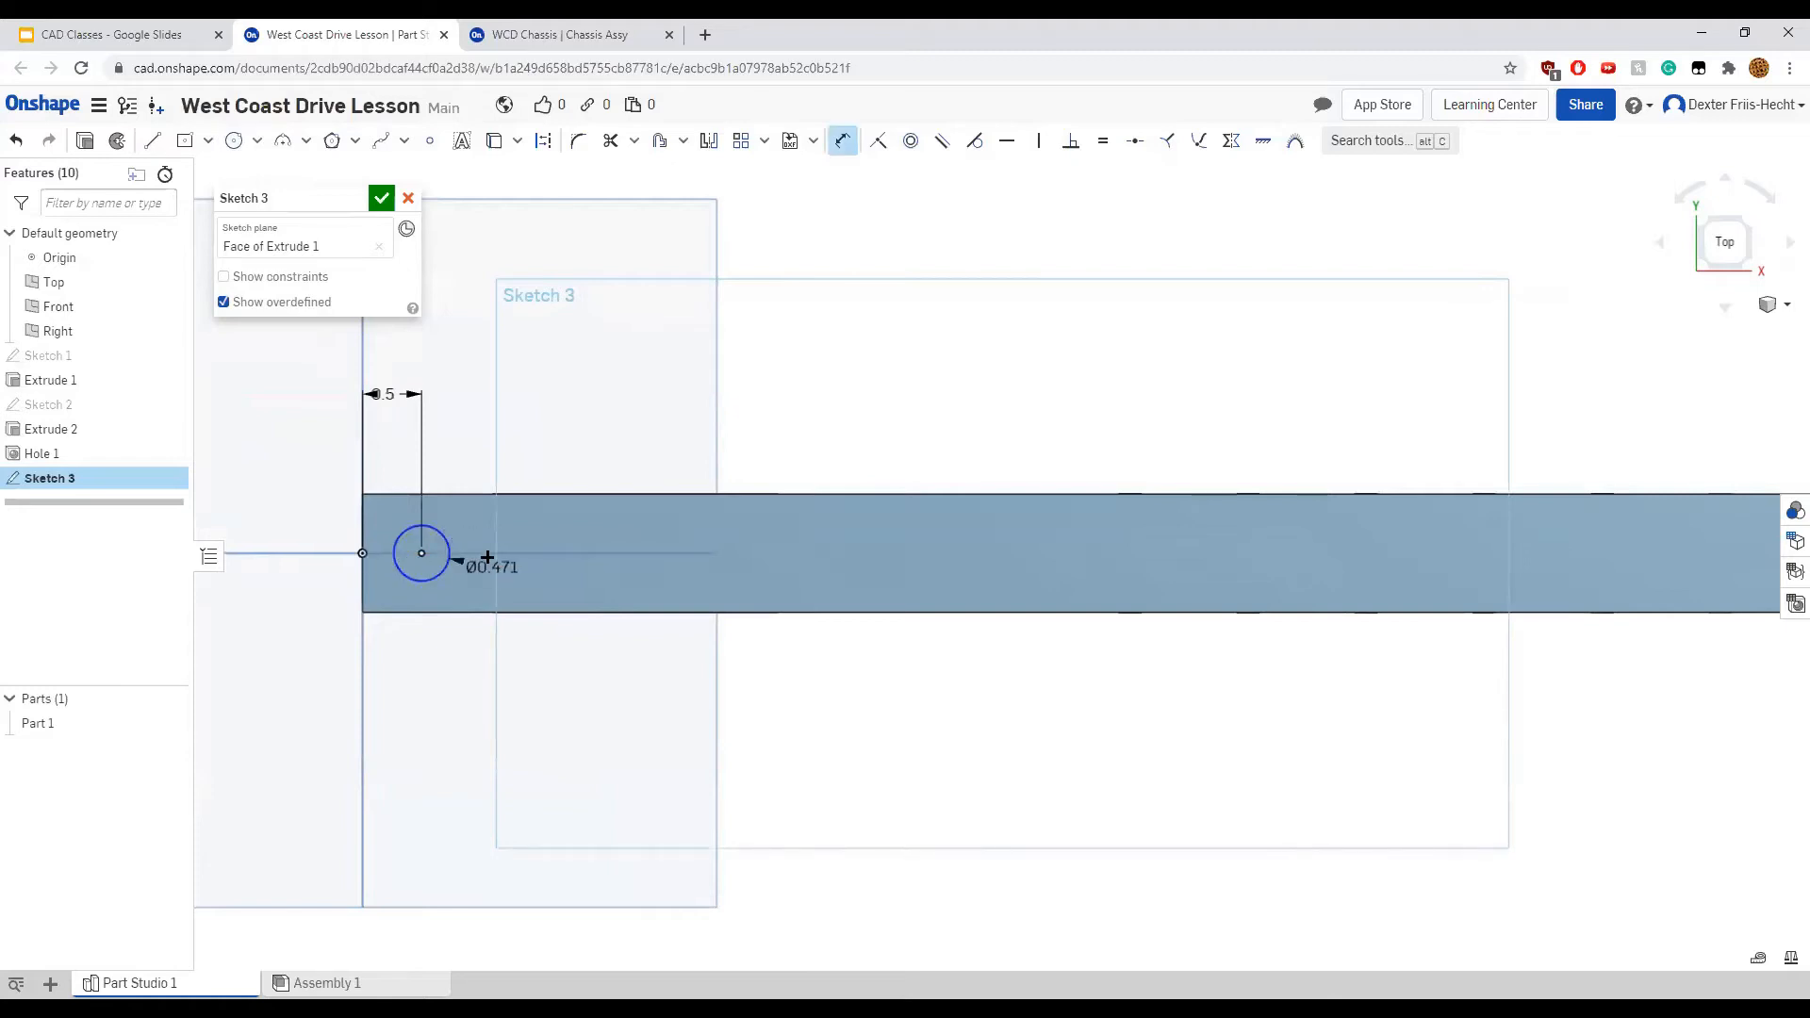
{"action": "left_click", "coordinate": [468, 542]}
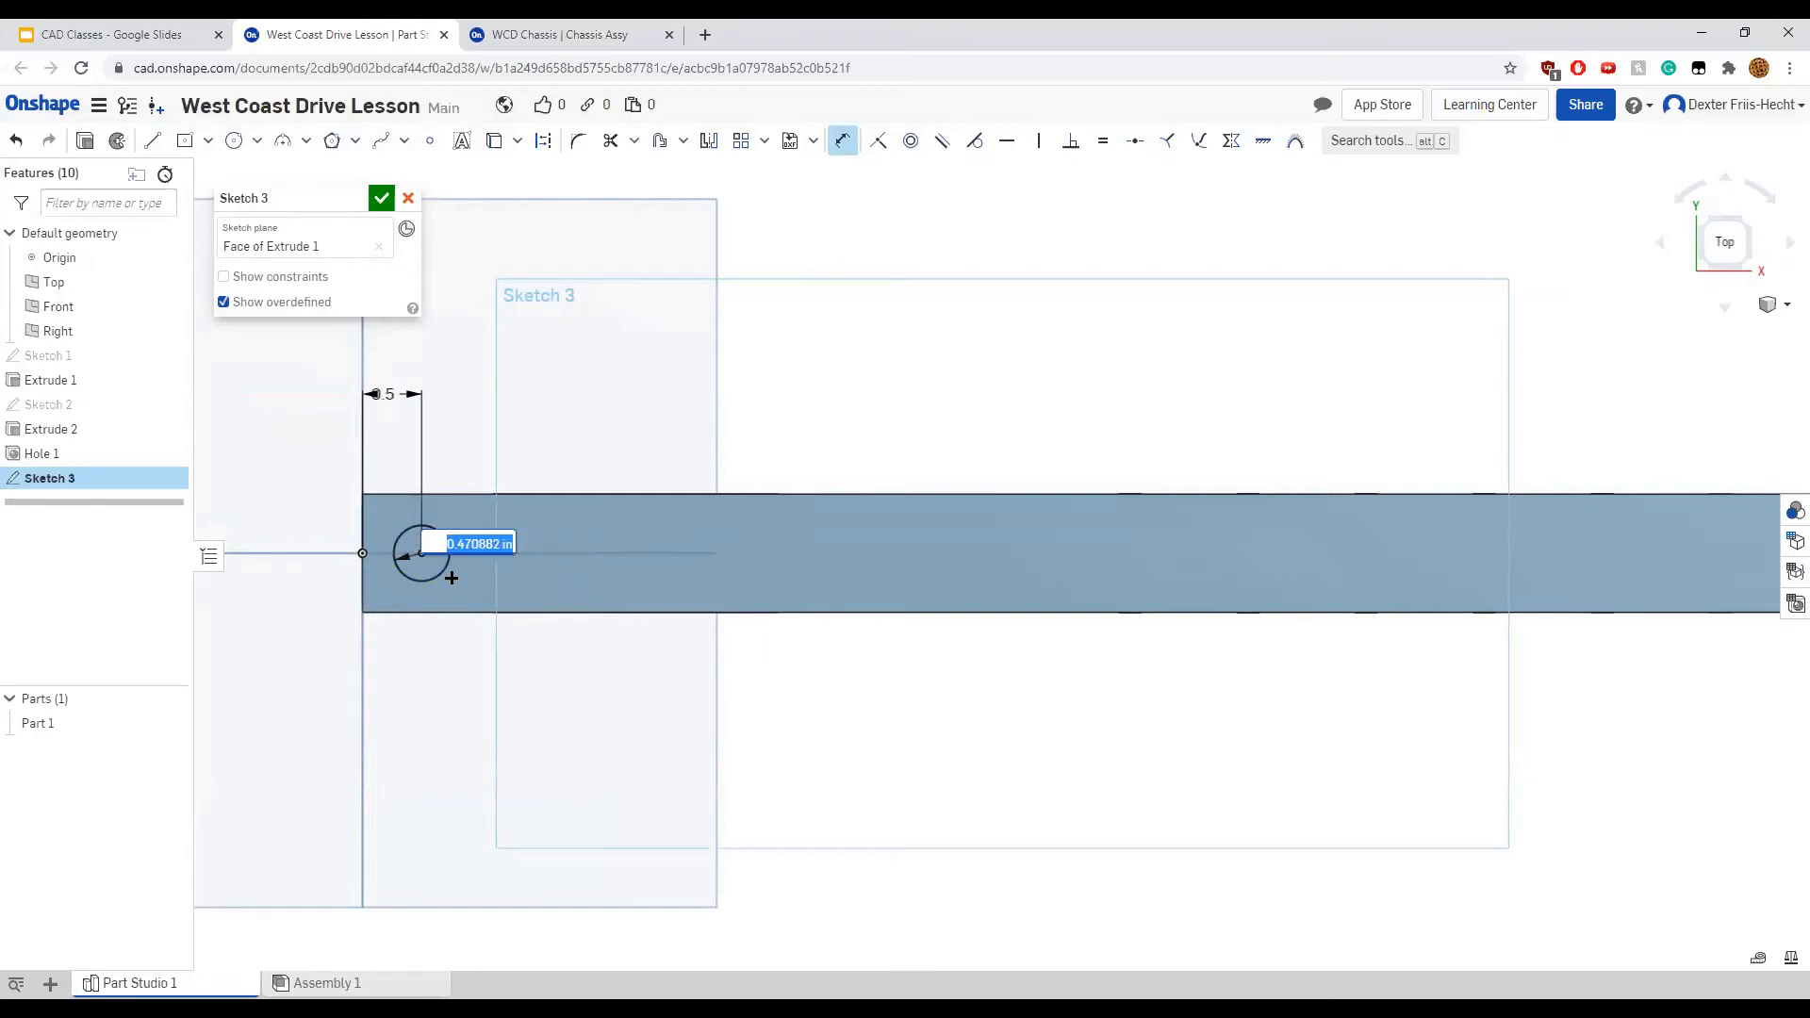
{"action": "key", "text": "BackSpace"}
{"action": "key", "text": "Return"}
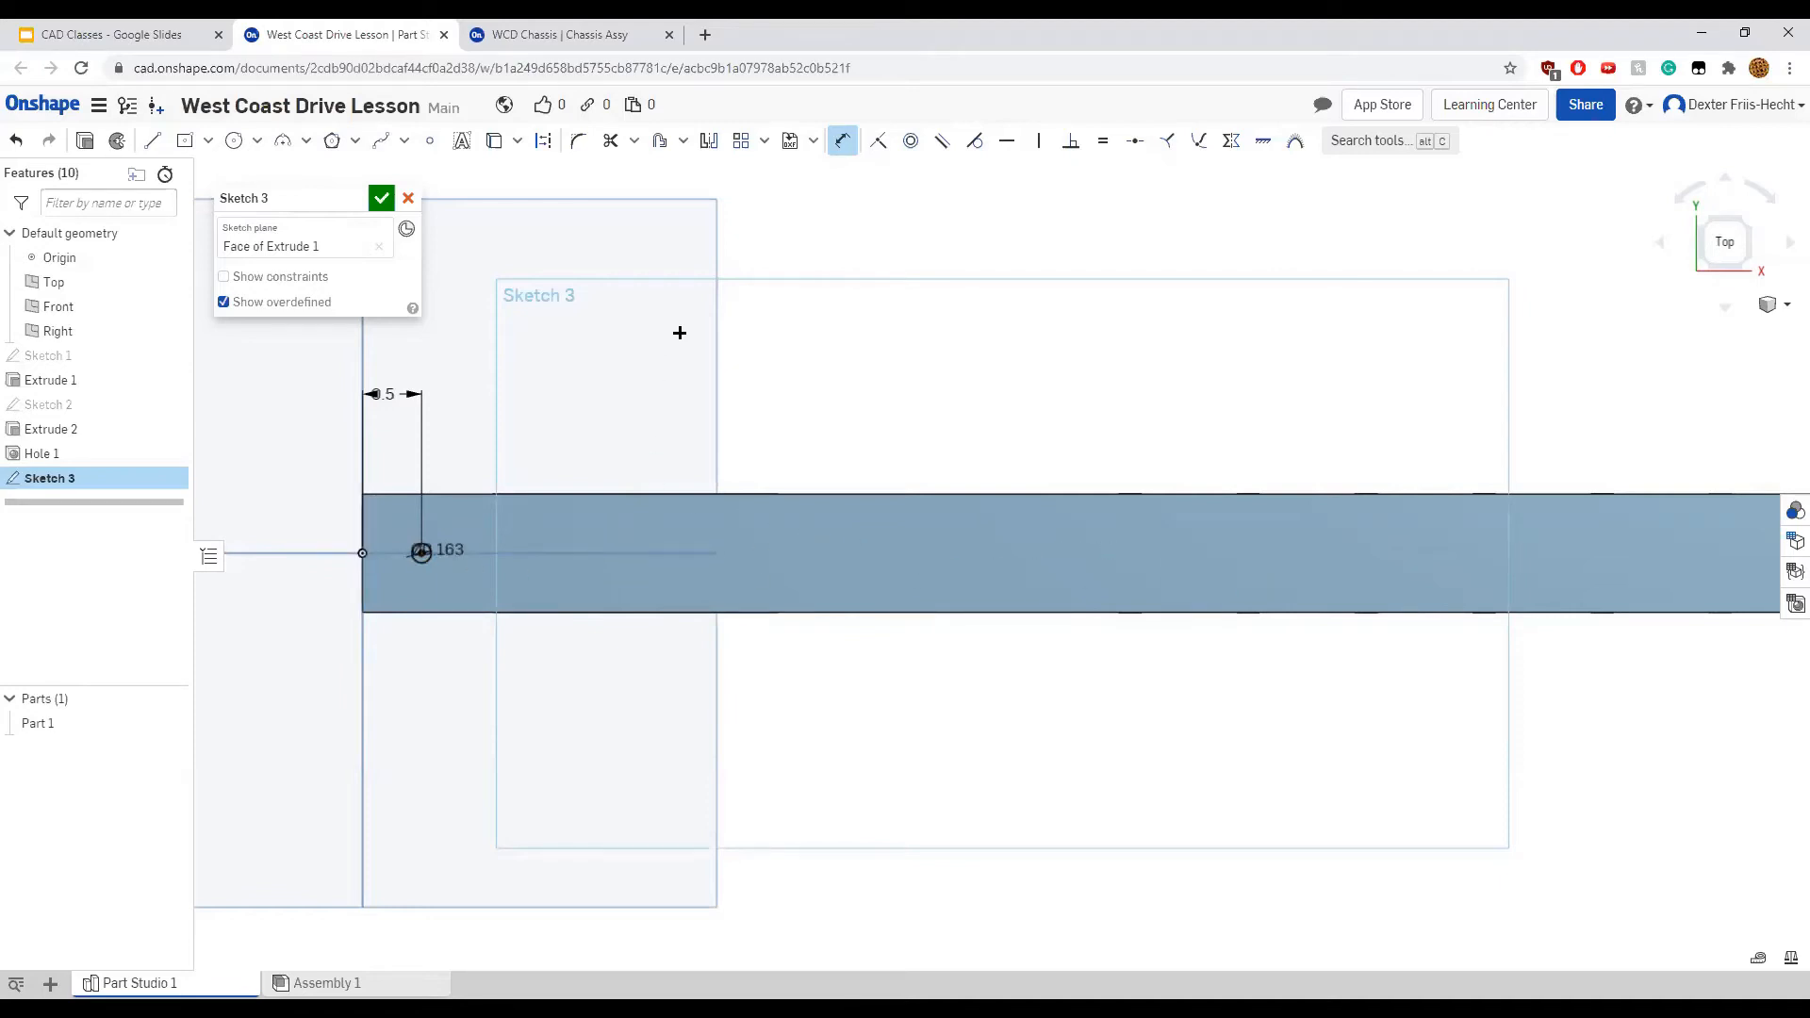
Linear-pattern the circle along the rail's length with 28 instances spaced 1 in apart, and finish the sketch
{"action": "left_click", "coordinate": [741, 146]}
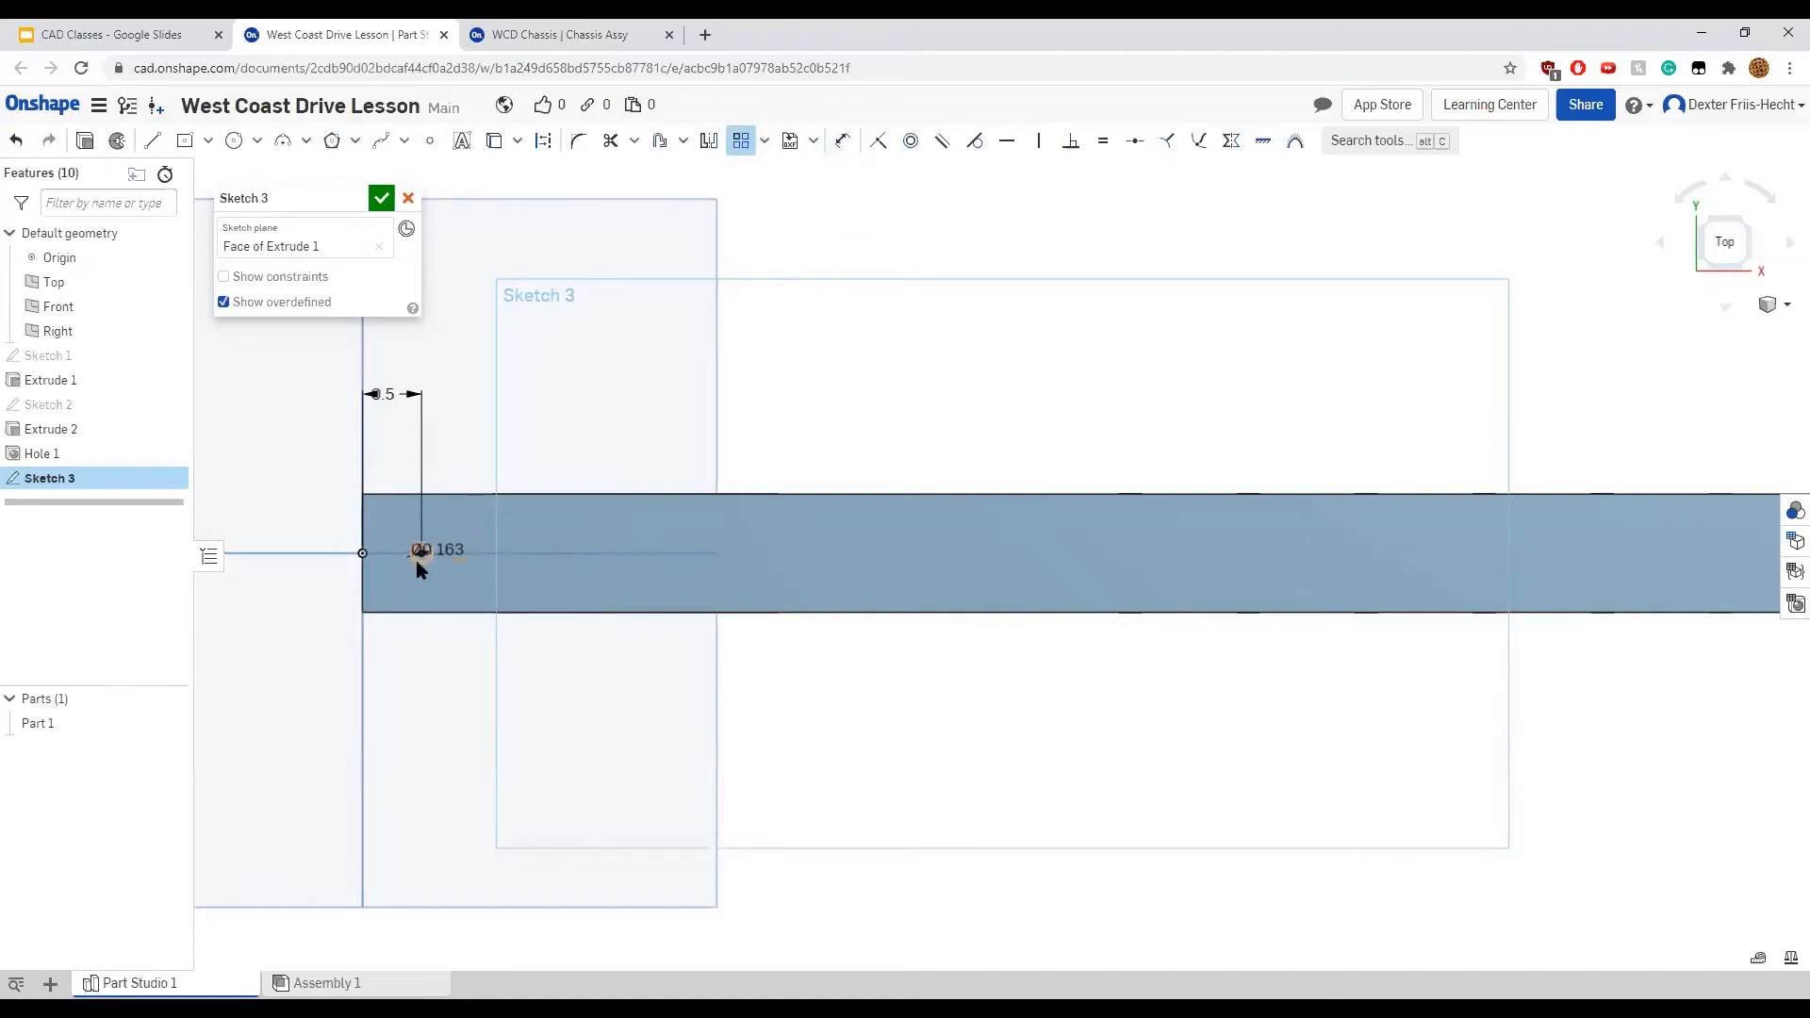
{"action": "left_click_drag", "start_coordinate": [420, 558], "coordinate": [463, 514]}
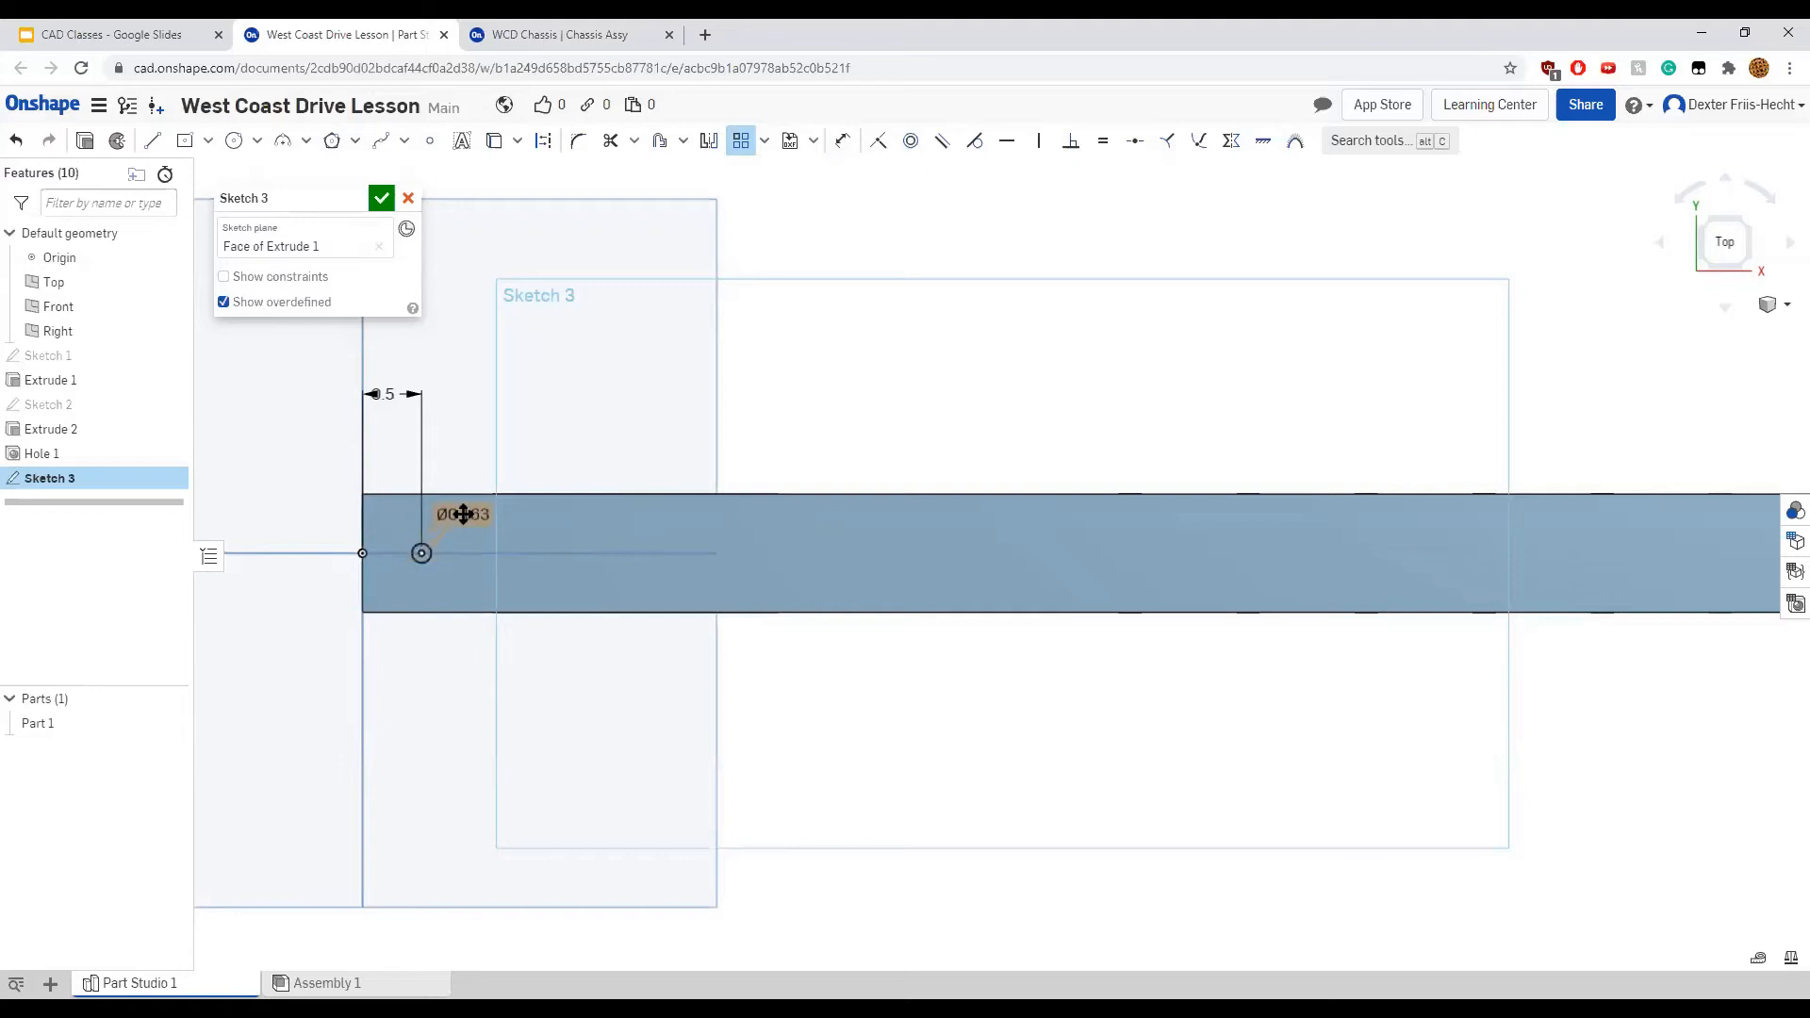
{"action": "left_click", "coordinate": [427, 554]}
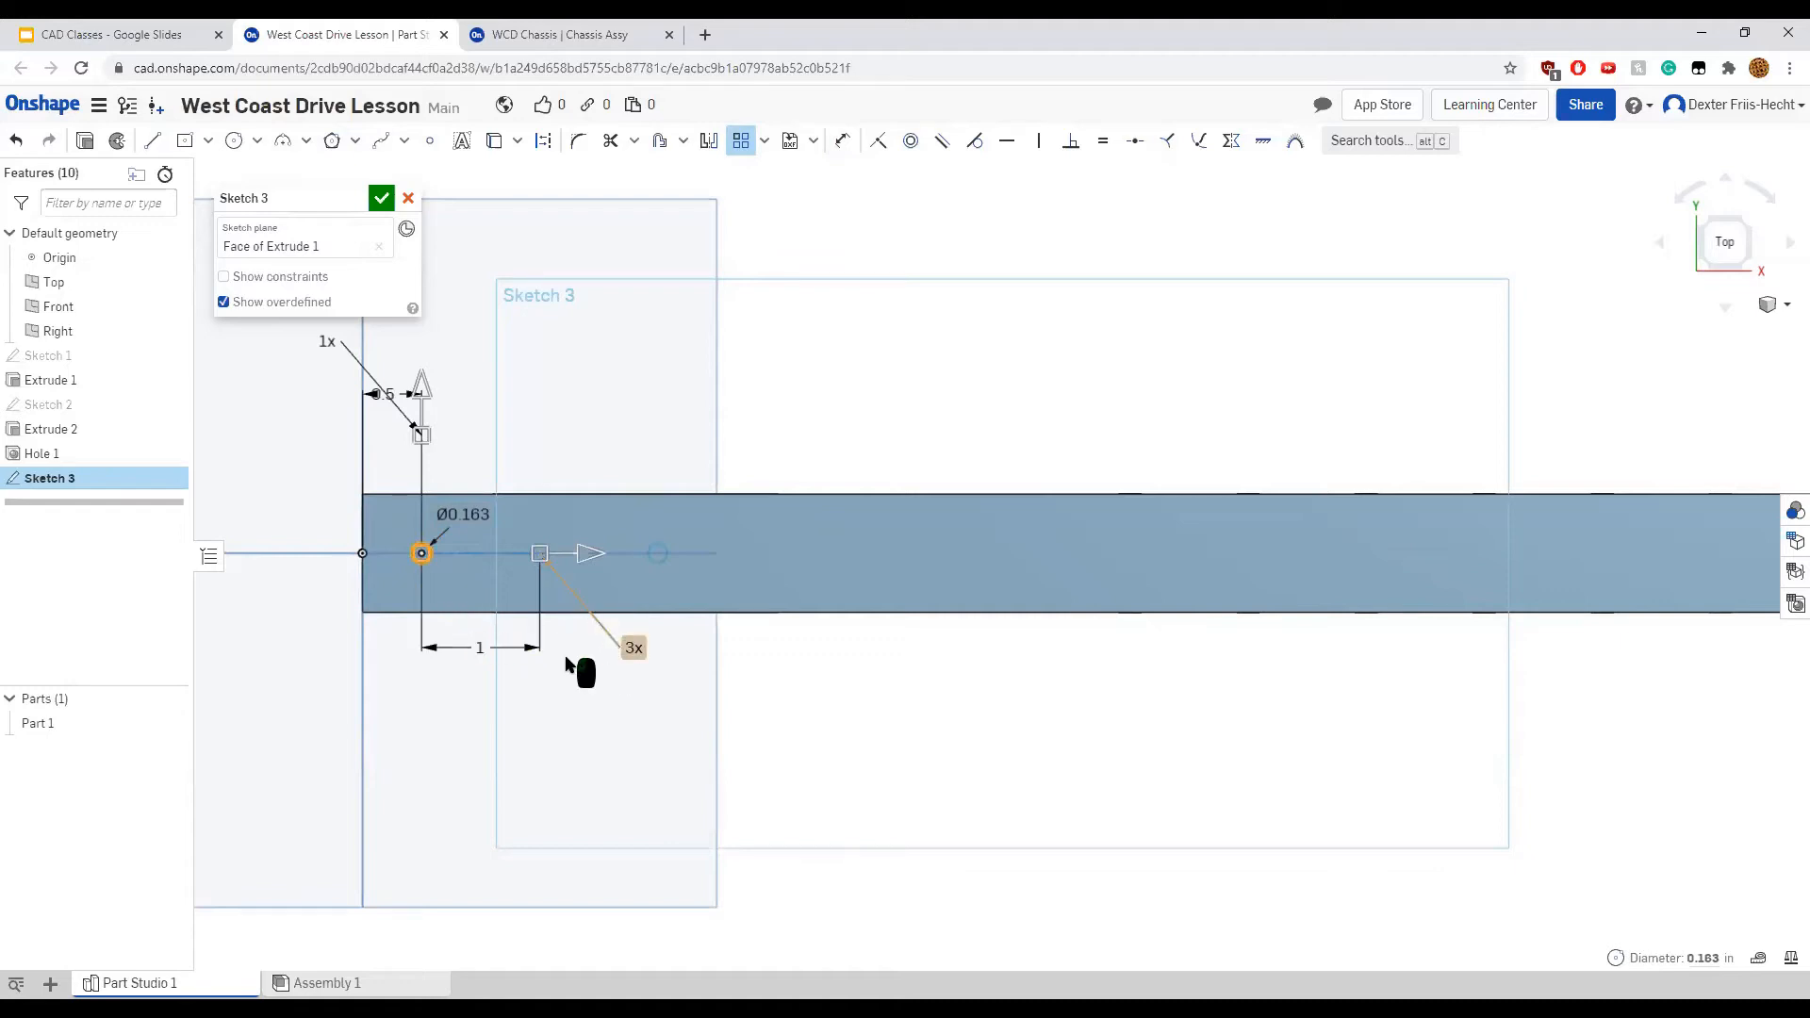
{"action": "left_click", "coordinate": [634, 646]}
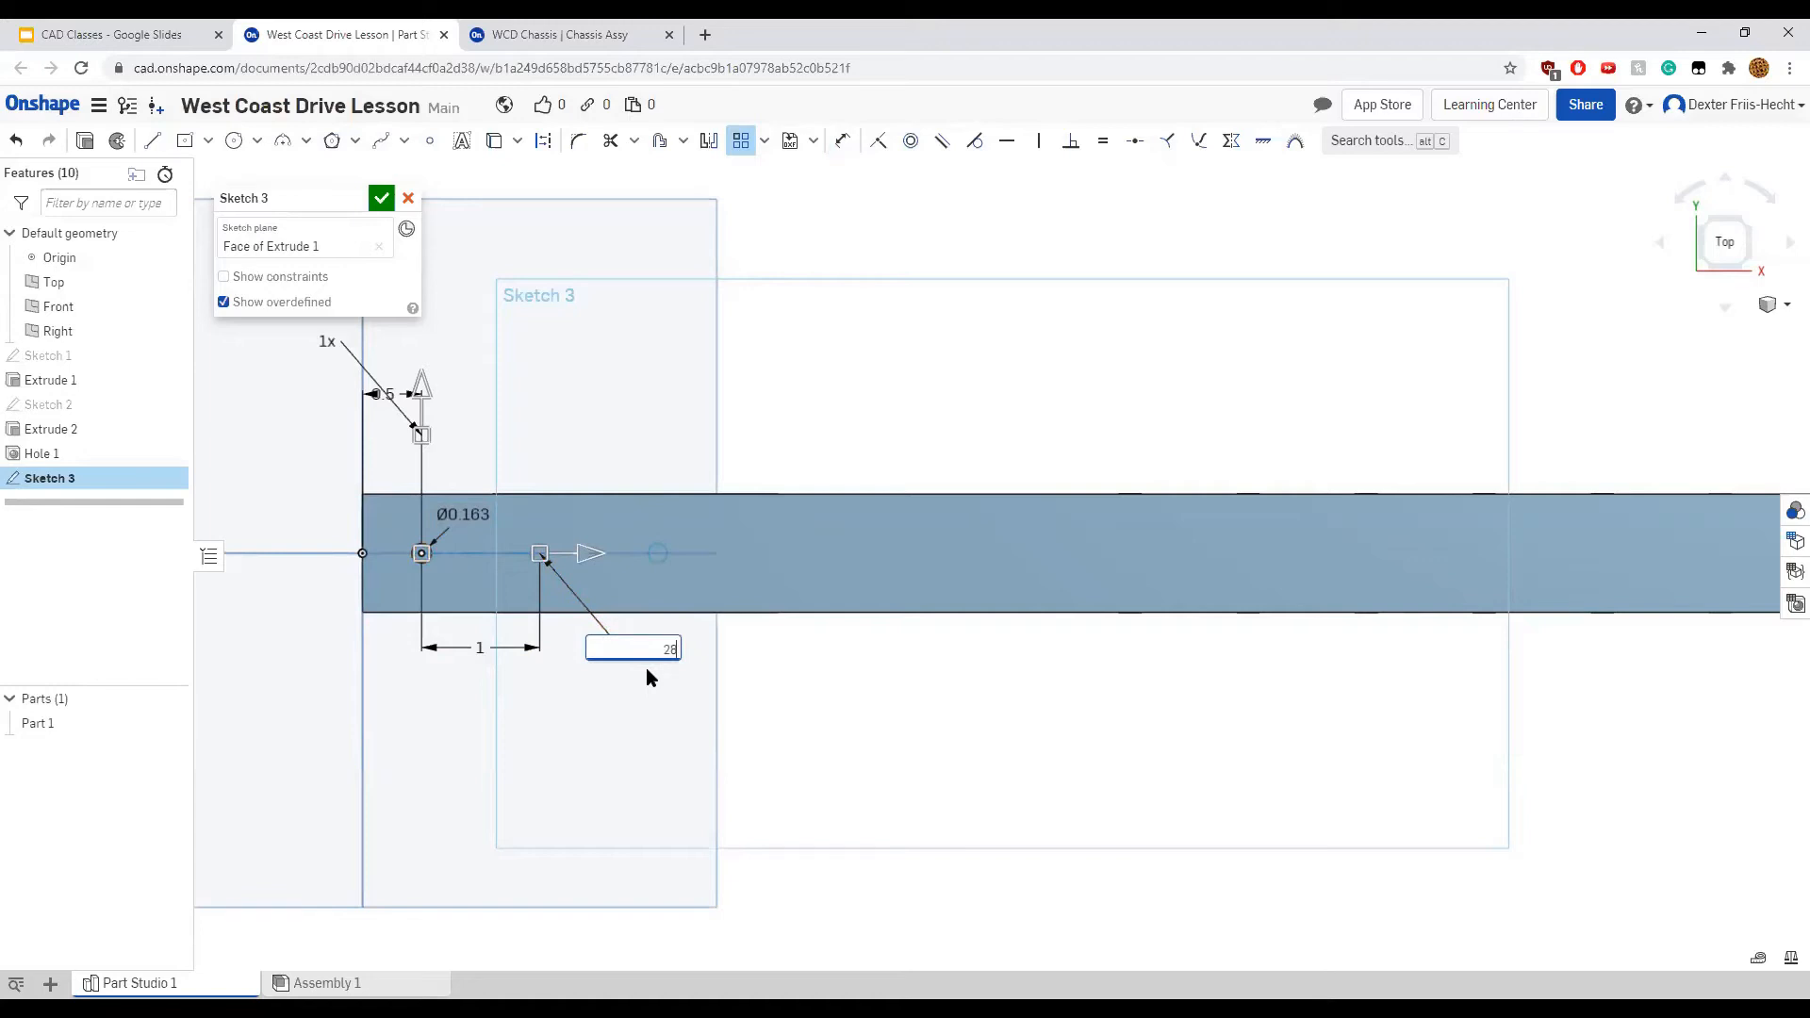
{"action": "key", "text": "Return"}
{"action": "scroll", "coordinate": [895, 707], "scroll_direction": "down", "scroll_amount": 8}
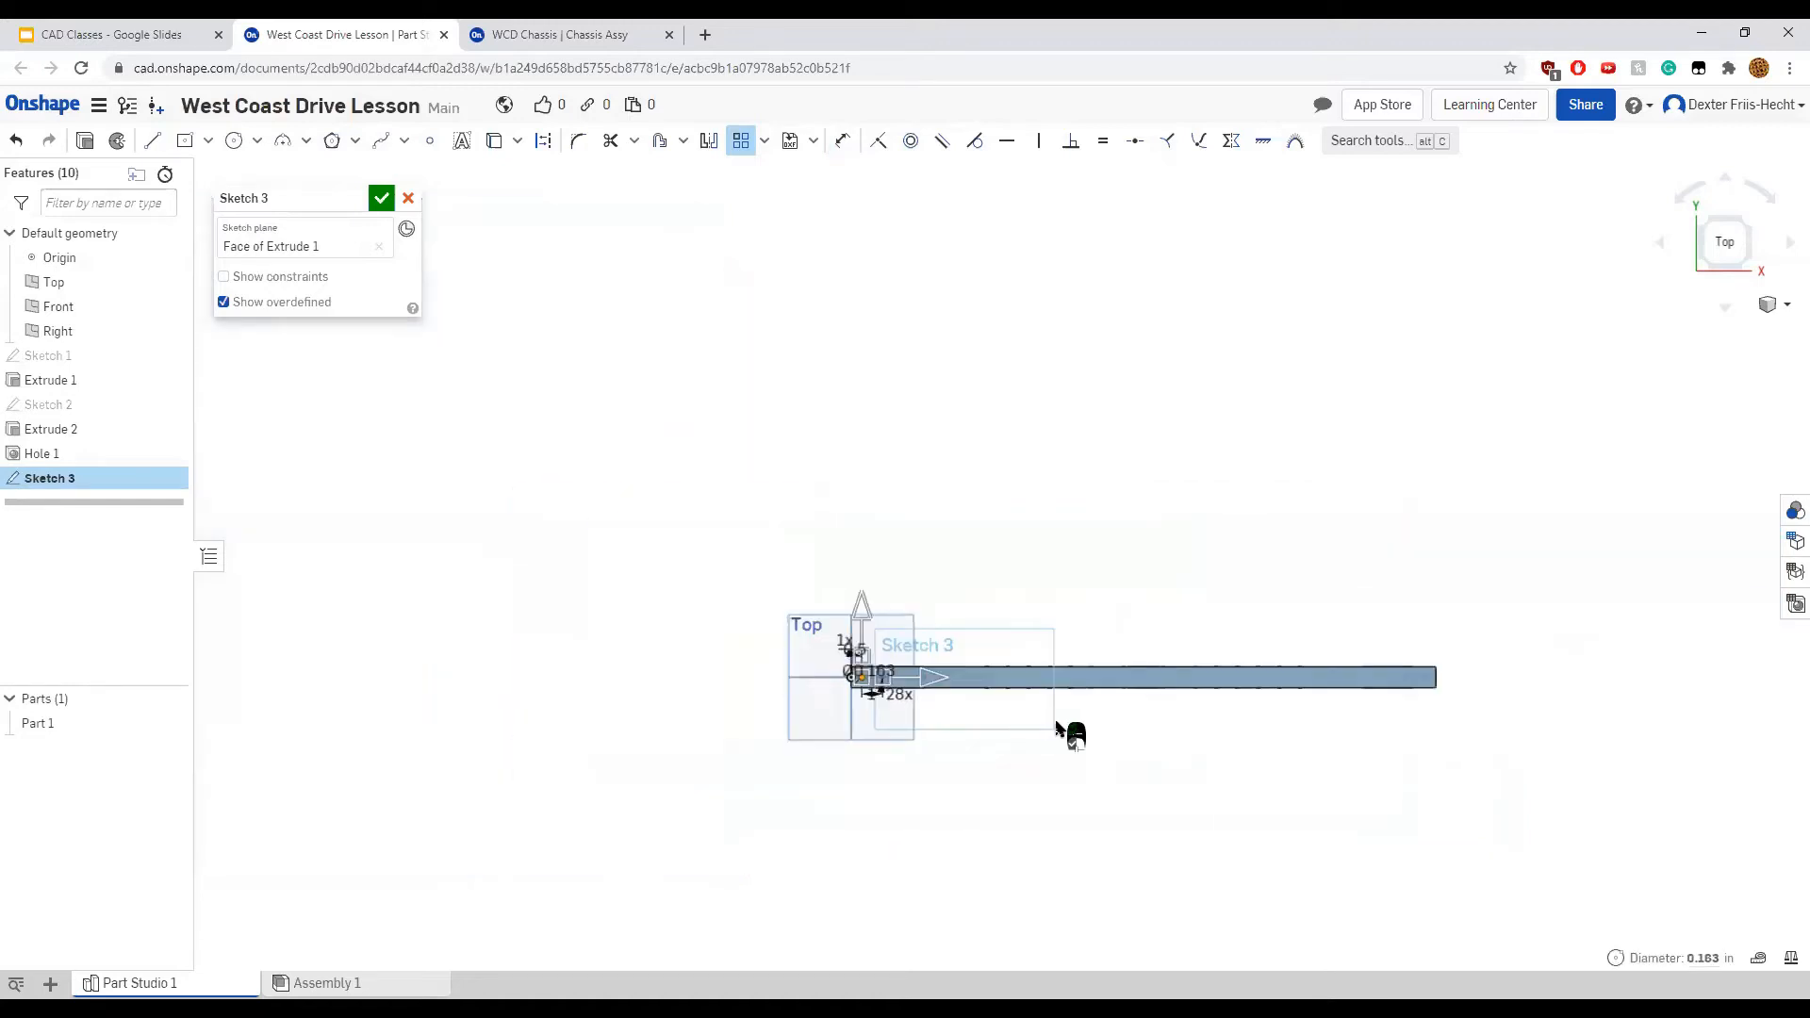
{"action": "scroll", "coordinate": [1155, 745], "scroll_direction": "up", "scroll_amount": 5}
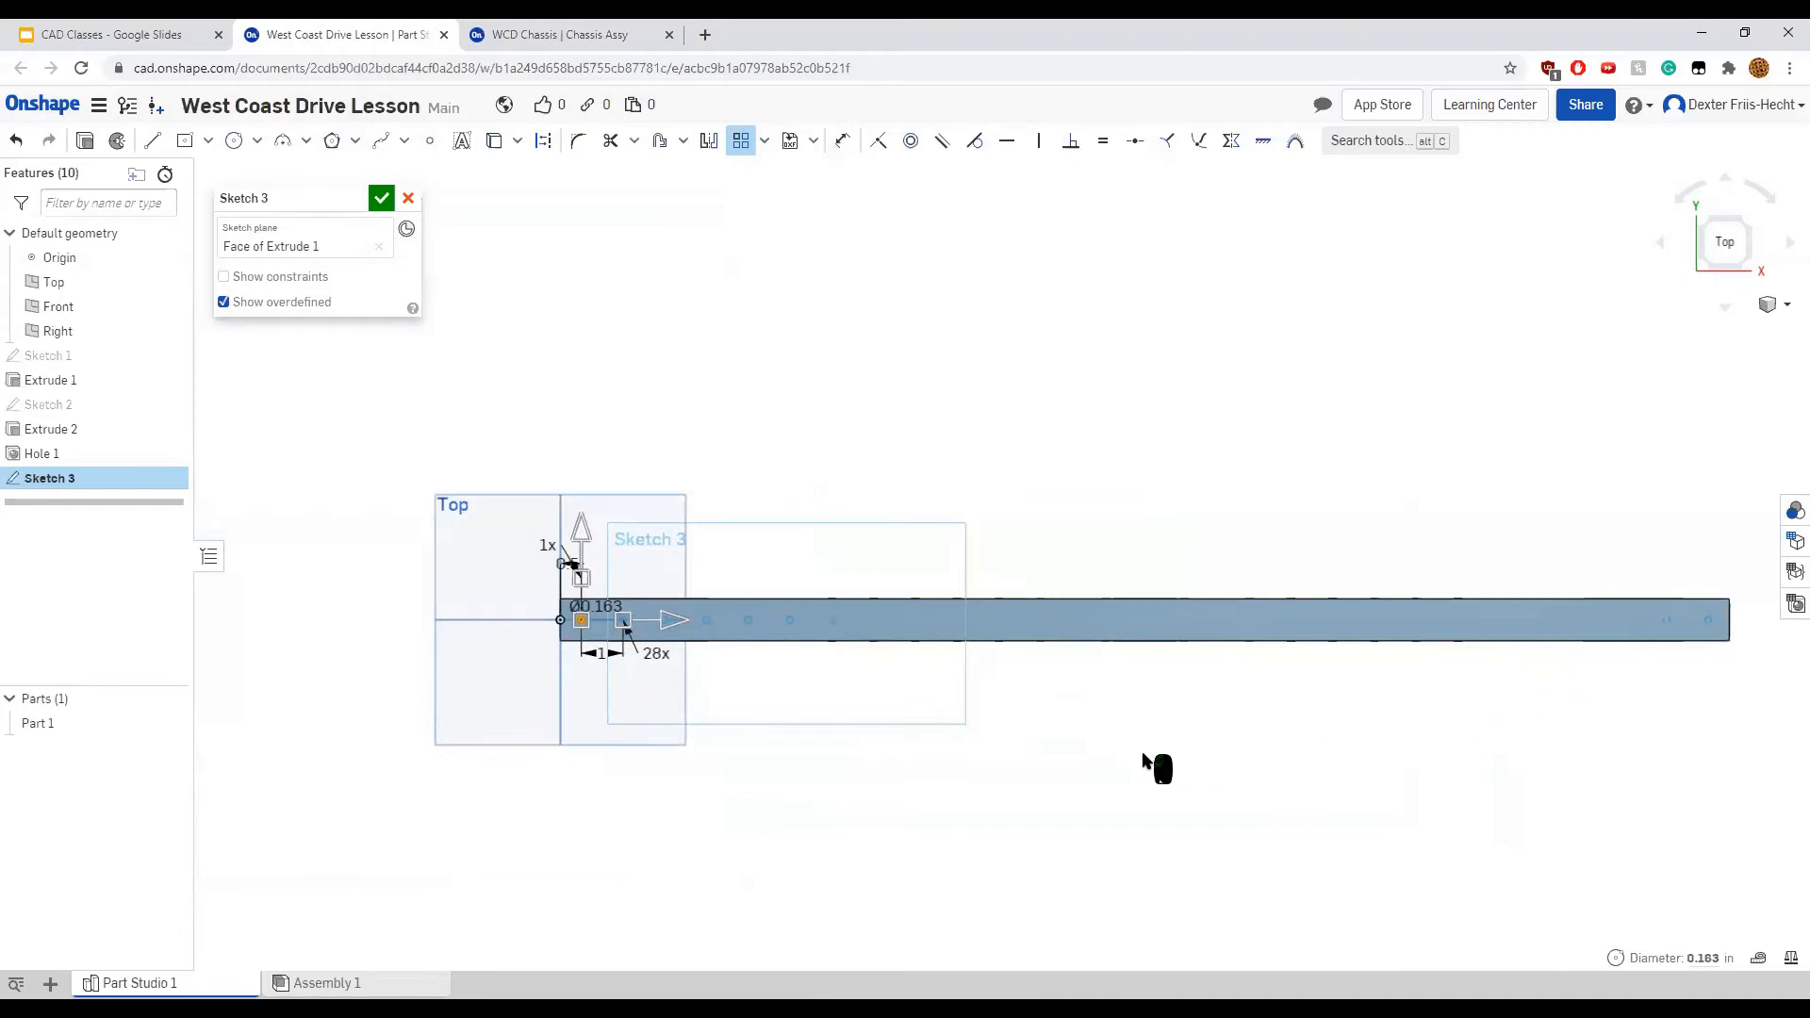
{"action": "scroll", "coordinate": [954, 637], "scroll_direction": "up", "scroll_amount": 5}
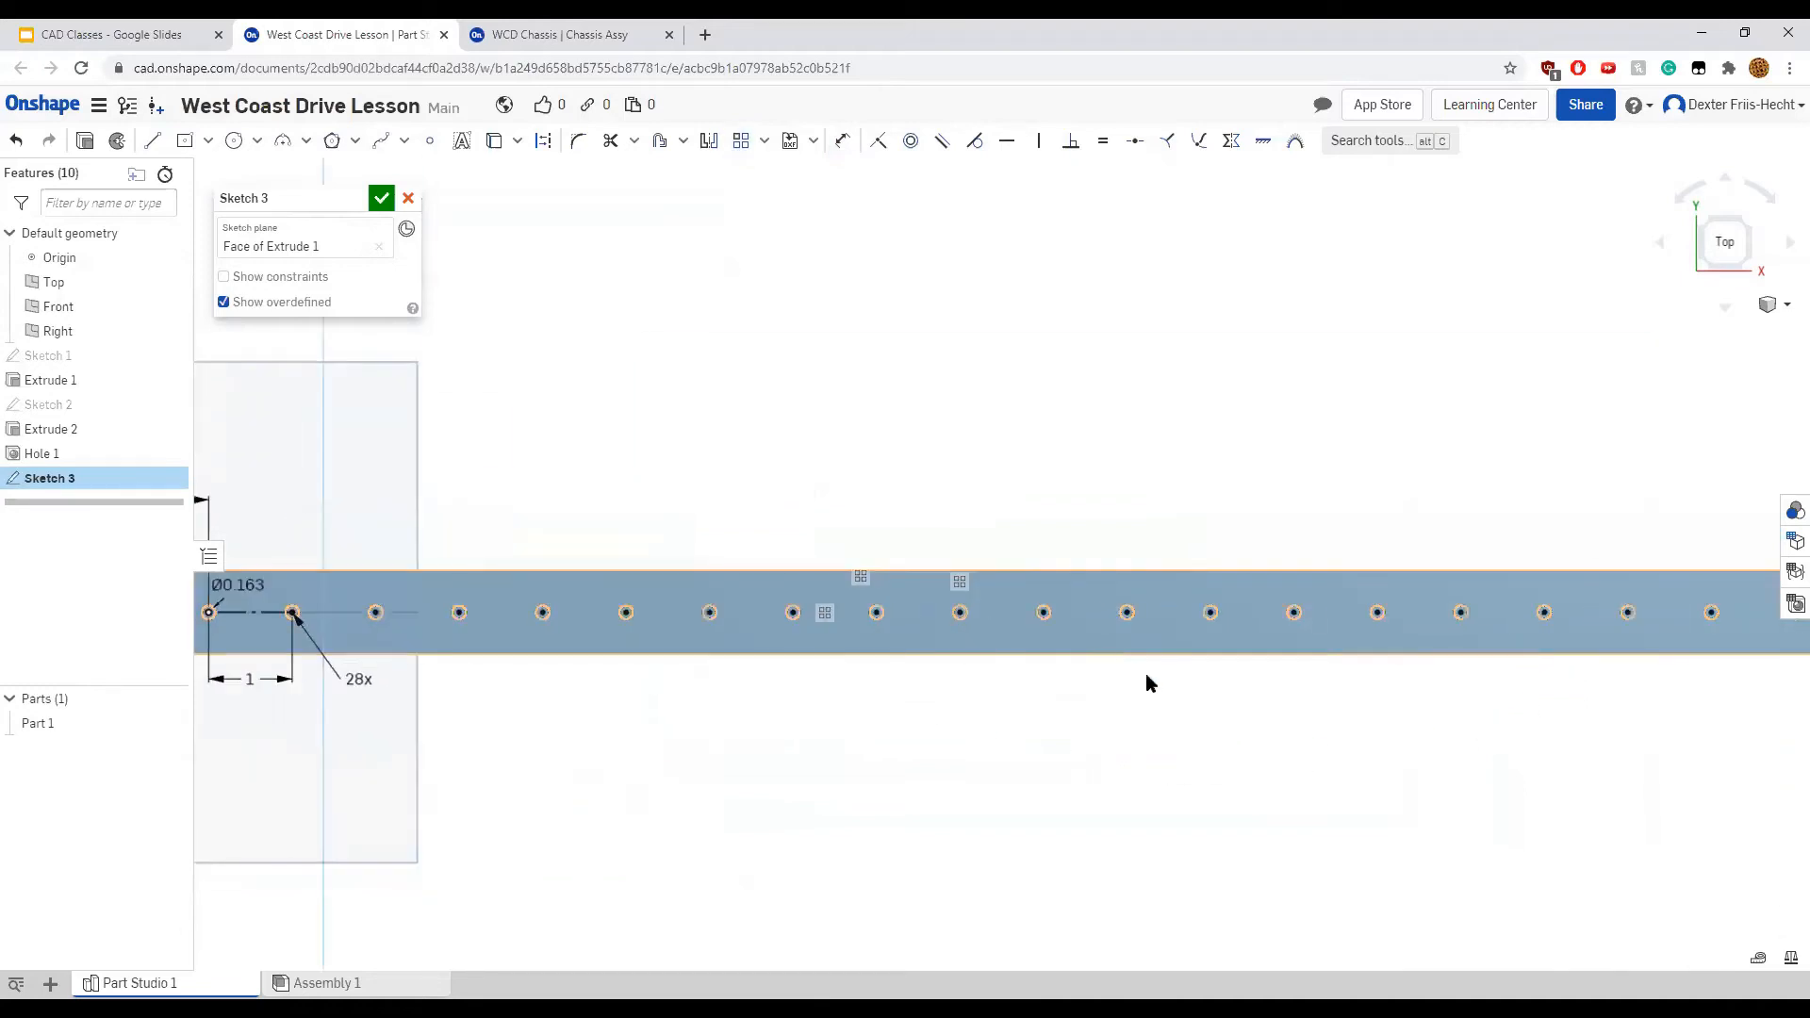
{"action": "scroll", "coordinate": [1131, 740], "scroll_direction": "down", "scroll_amount": 5}
{"action": "scroll", "coordinate": [970, 702], "scroll_direction": "up", "scroll_amount": 6}
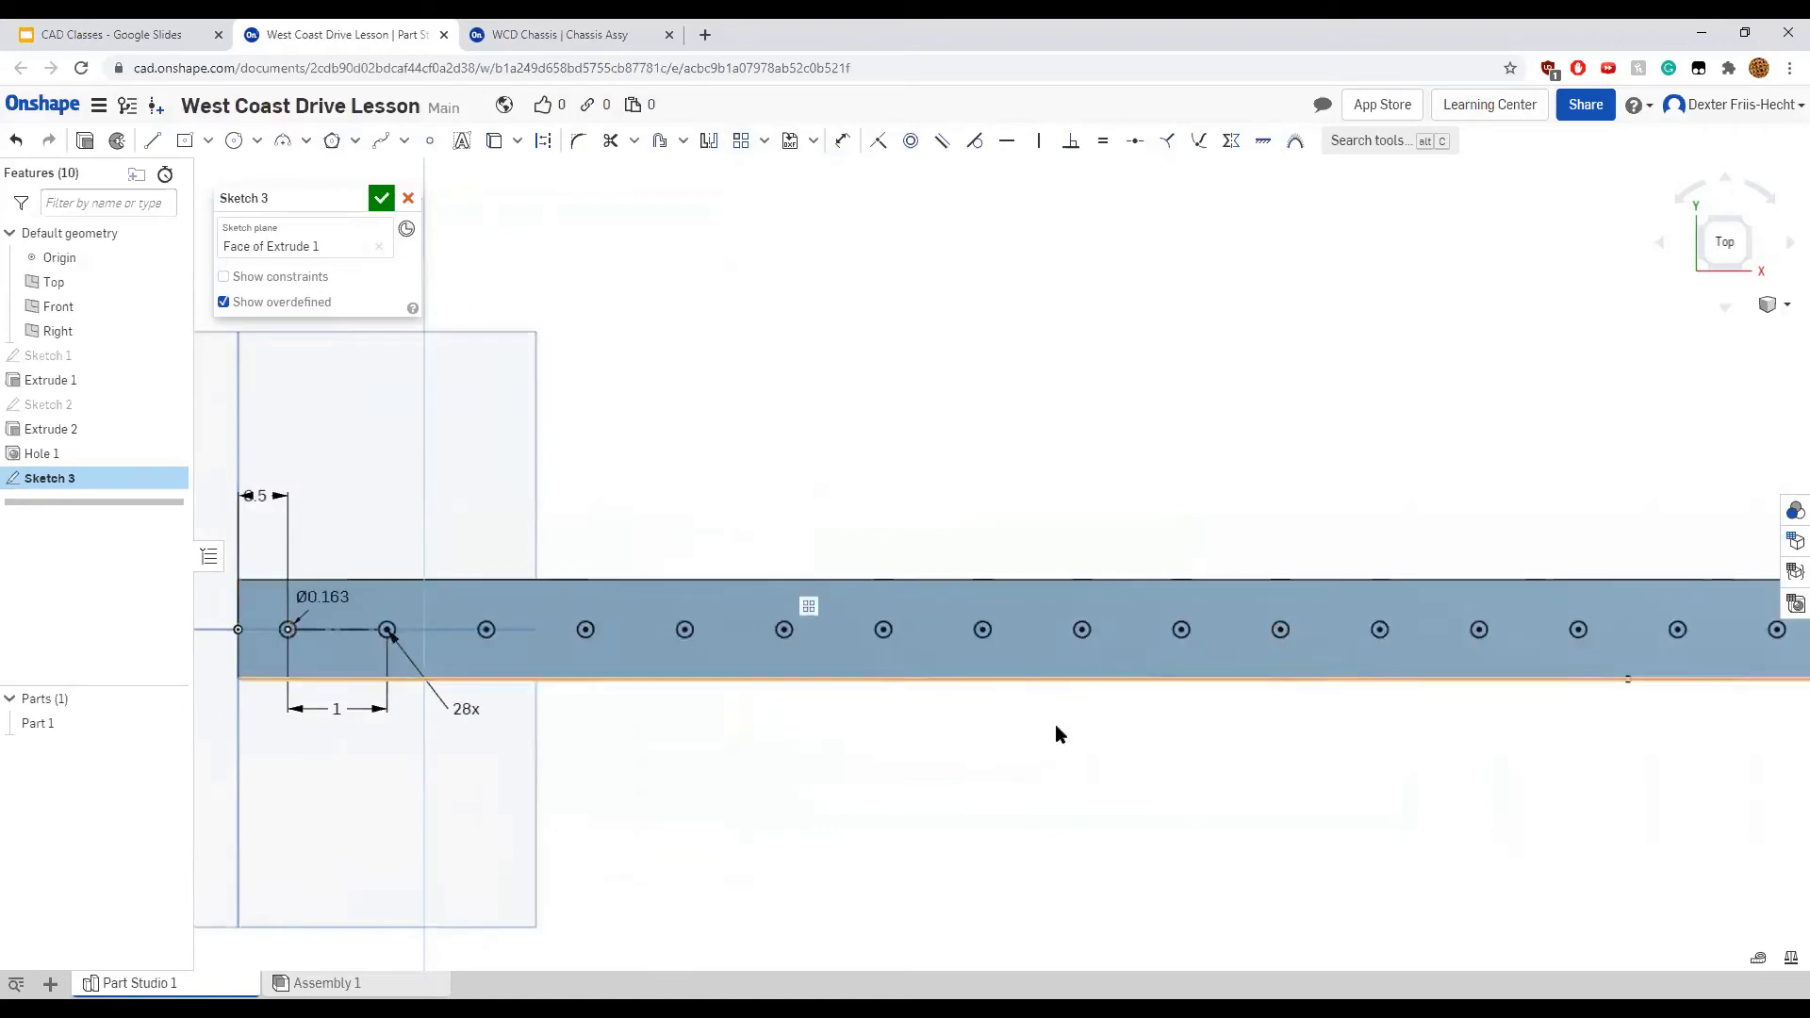
{"action": "scroll", "coordinate": [779, 701], "scroll_direction": "up", "scroll_amount": 2}
{"action": "scroll", "coordinate": [772, 701], "scroll_direction": "down", "scroll_amount": 5}
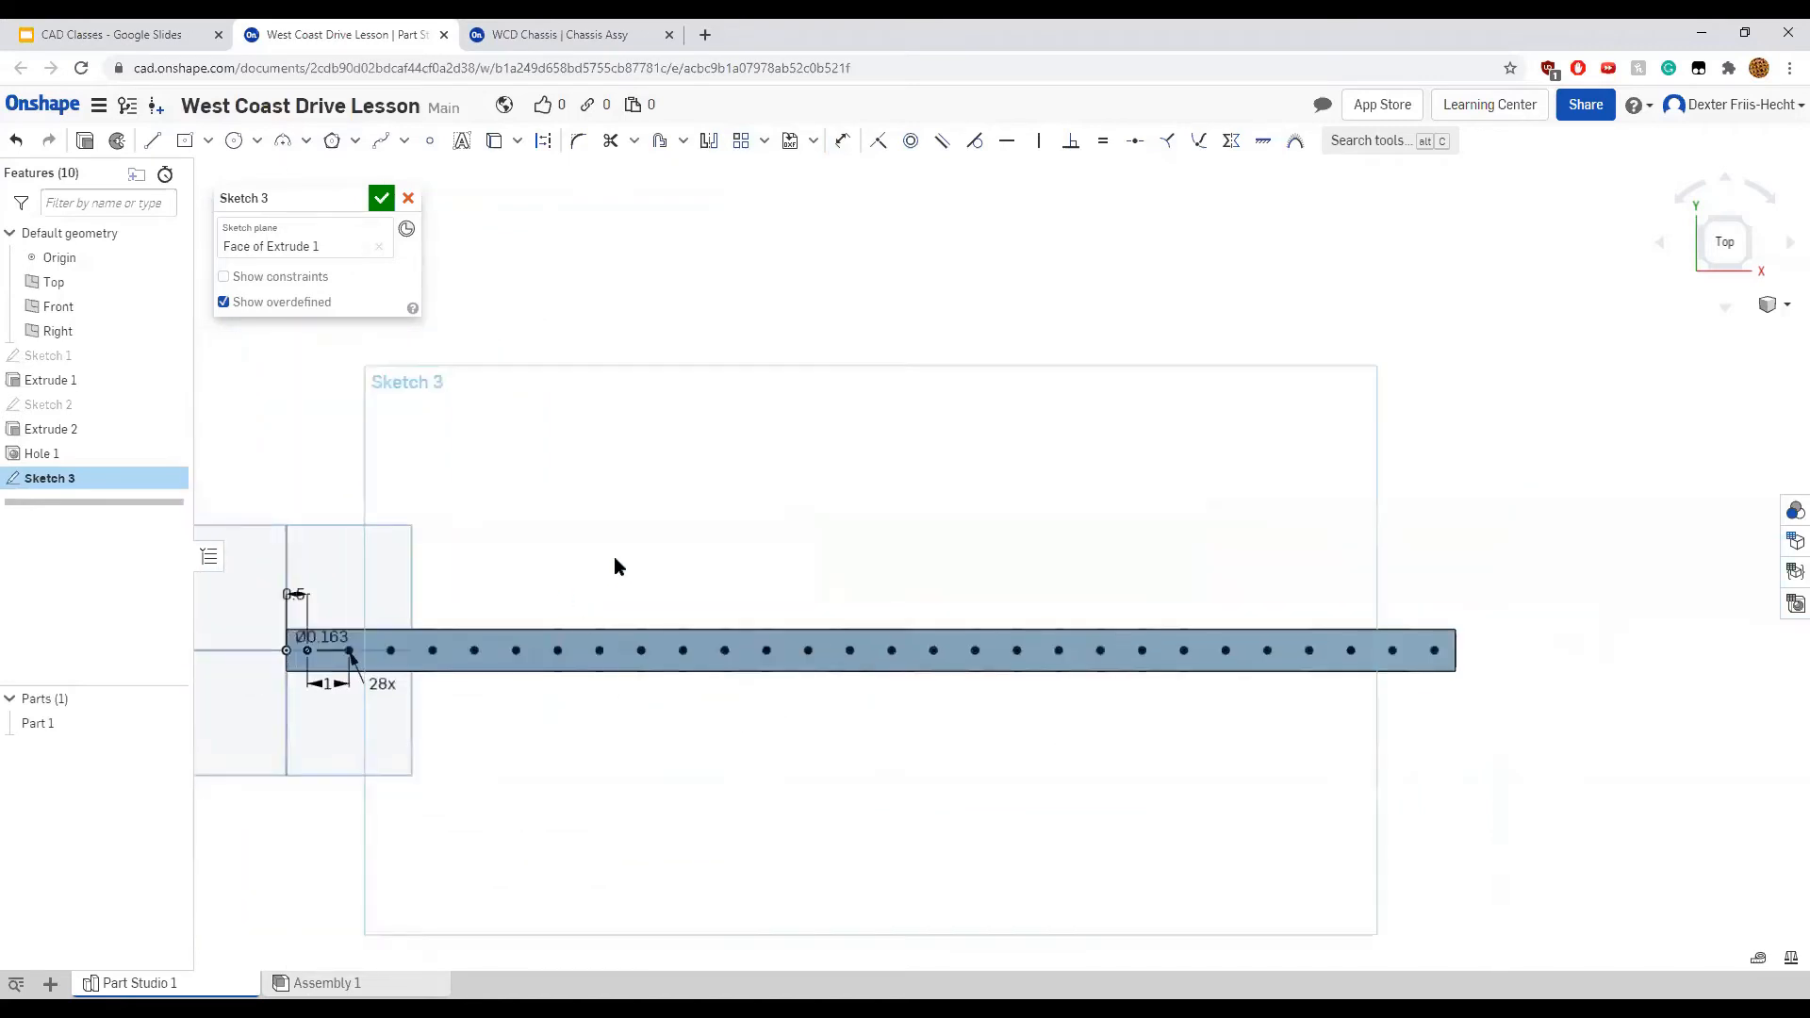
{"action": "middle_click_drag", "start_coordinate": [613, 557], "coordinate": [739, 557]}
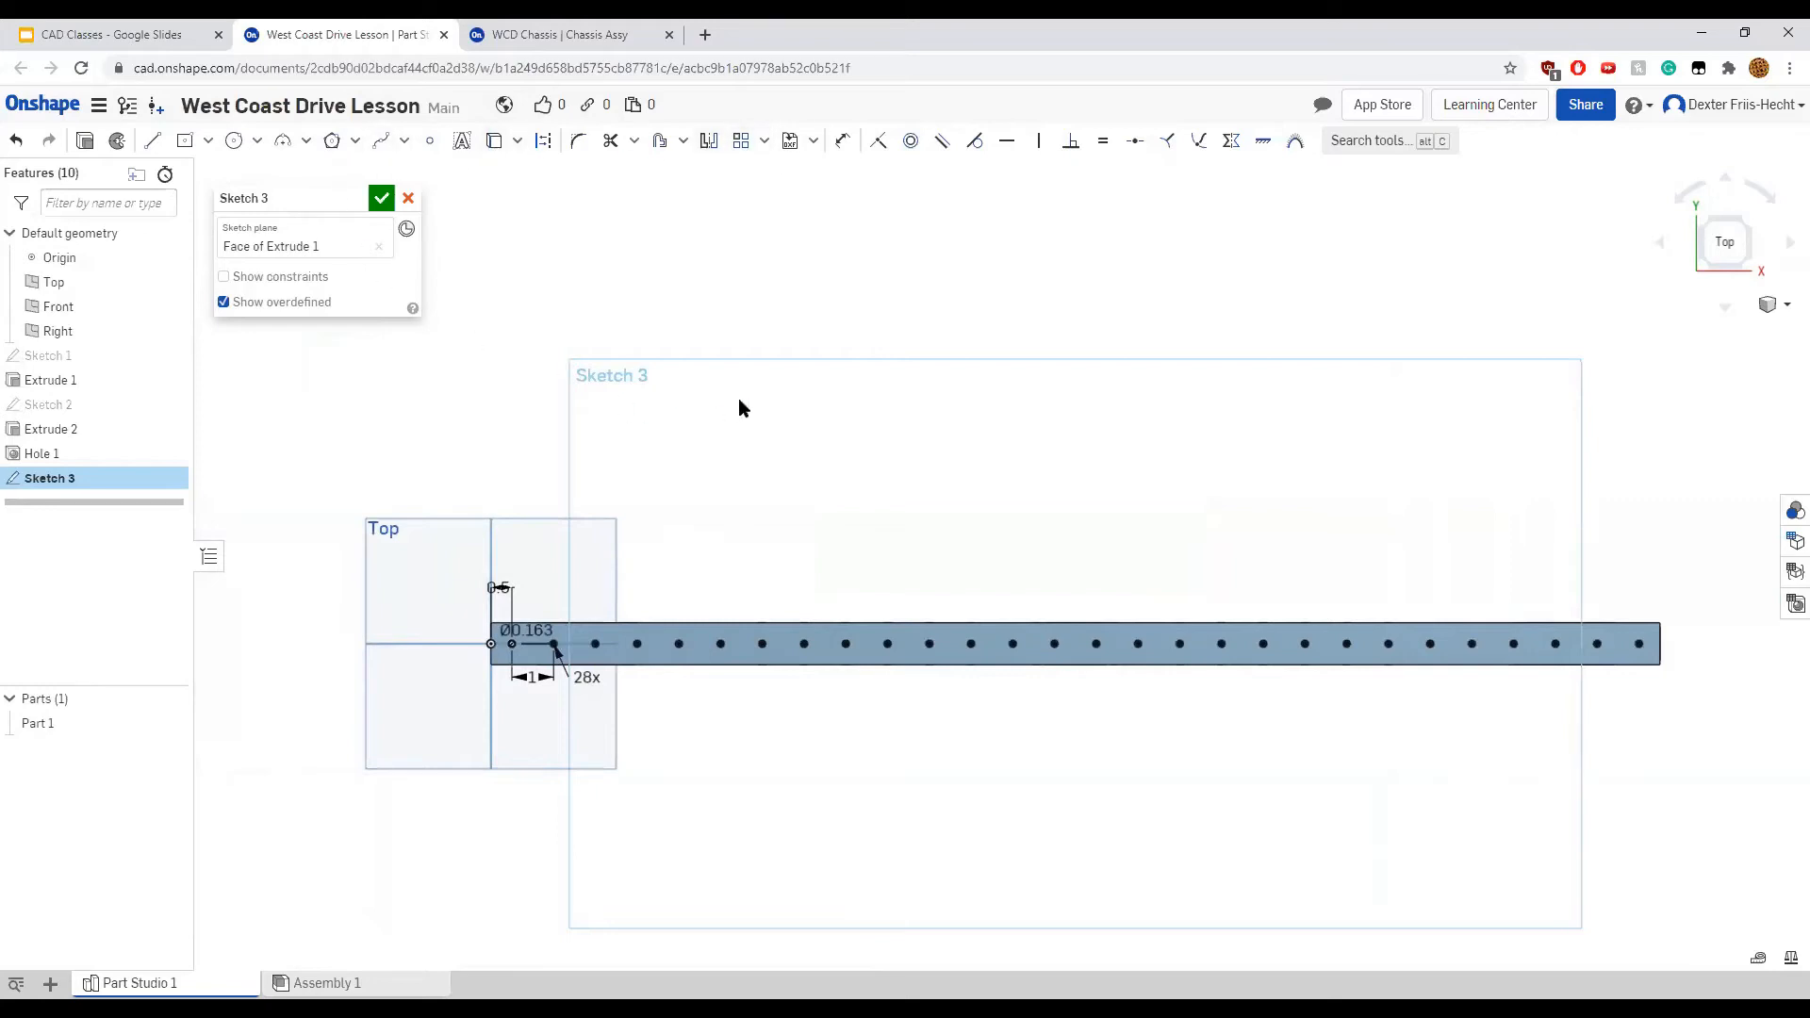
{"action": "left_click", "coordinate": [381, 198]}
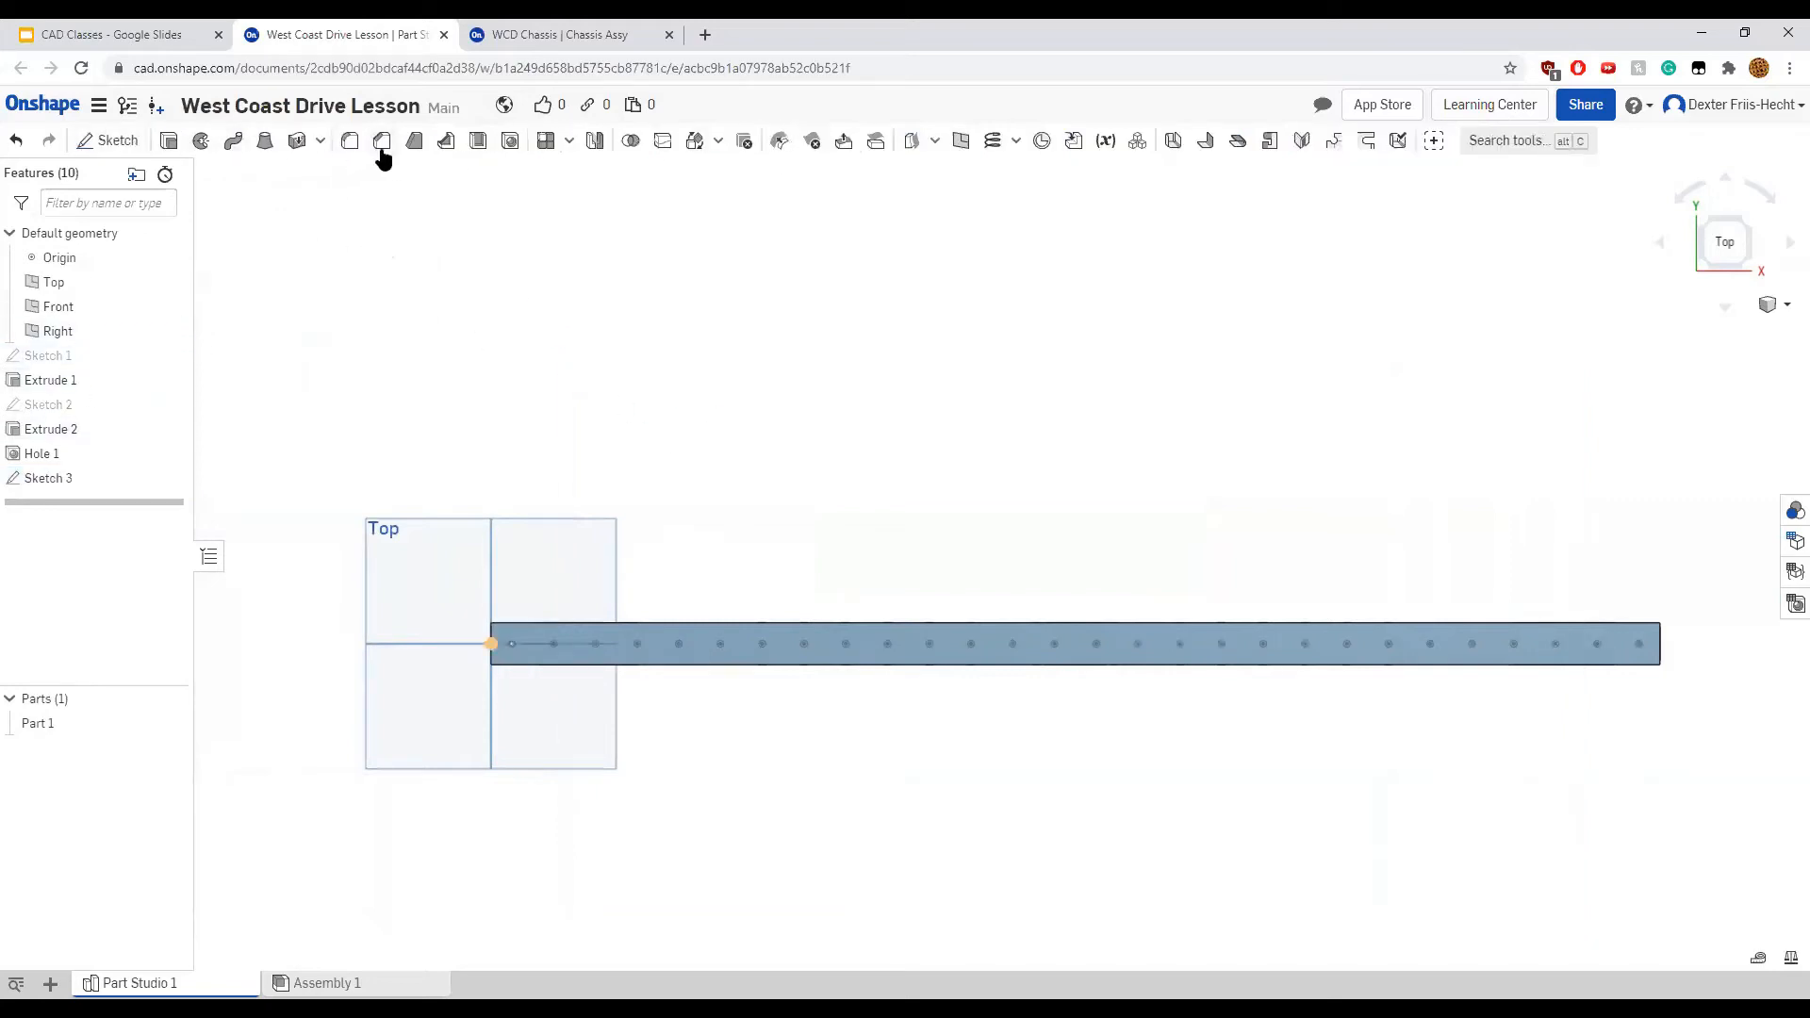
Create simple through holes with a custom 0.163 in diameter at all the patterned sketch points on the rail's top face
{"action": "left_click", "coordinate": [512, 143]}
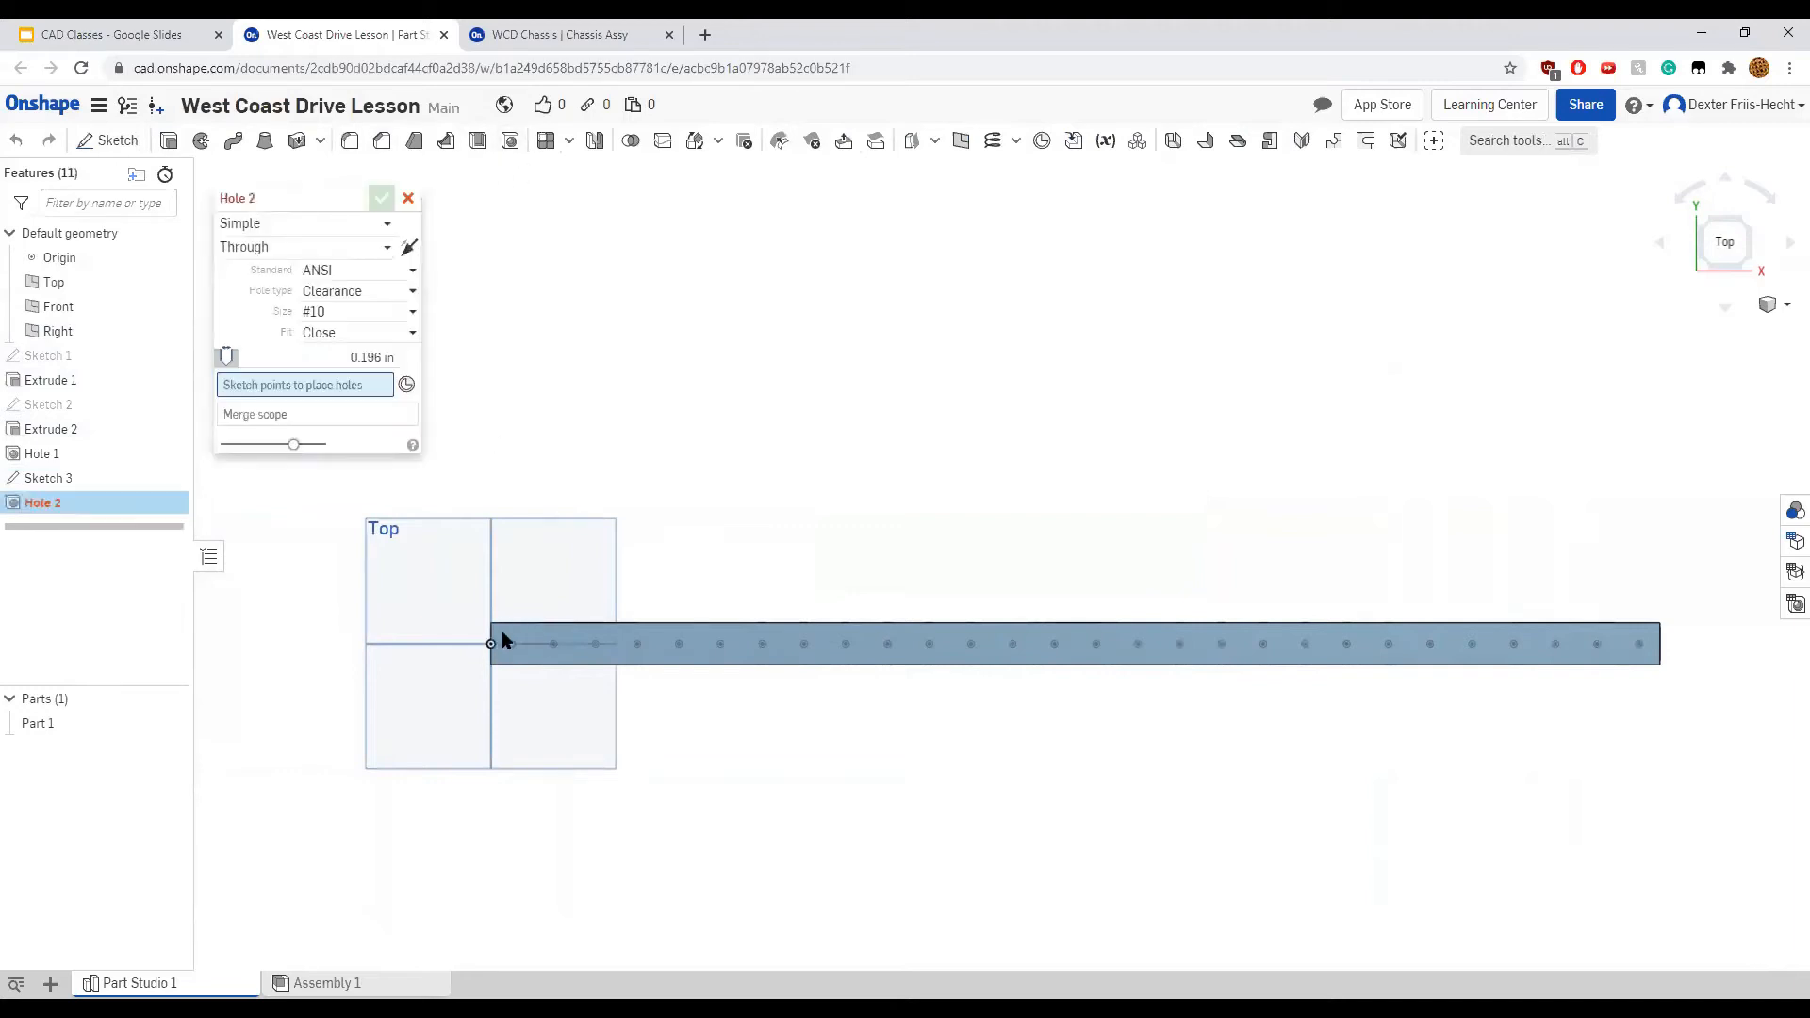
{"action": "mouse_move", "coordinate": [501, 630]}
{"action": "left_mouse_down"}
{"action": "mouse_move", "coordinate": [639, 651]}
{"action": "mouse_move", "coordinate": [1654, 665]}
{"action": "left_mouse_up"}
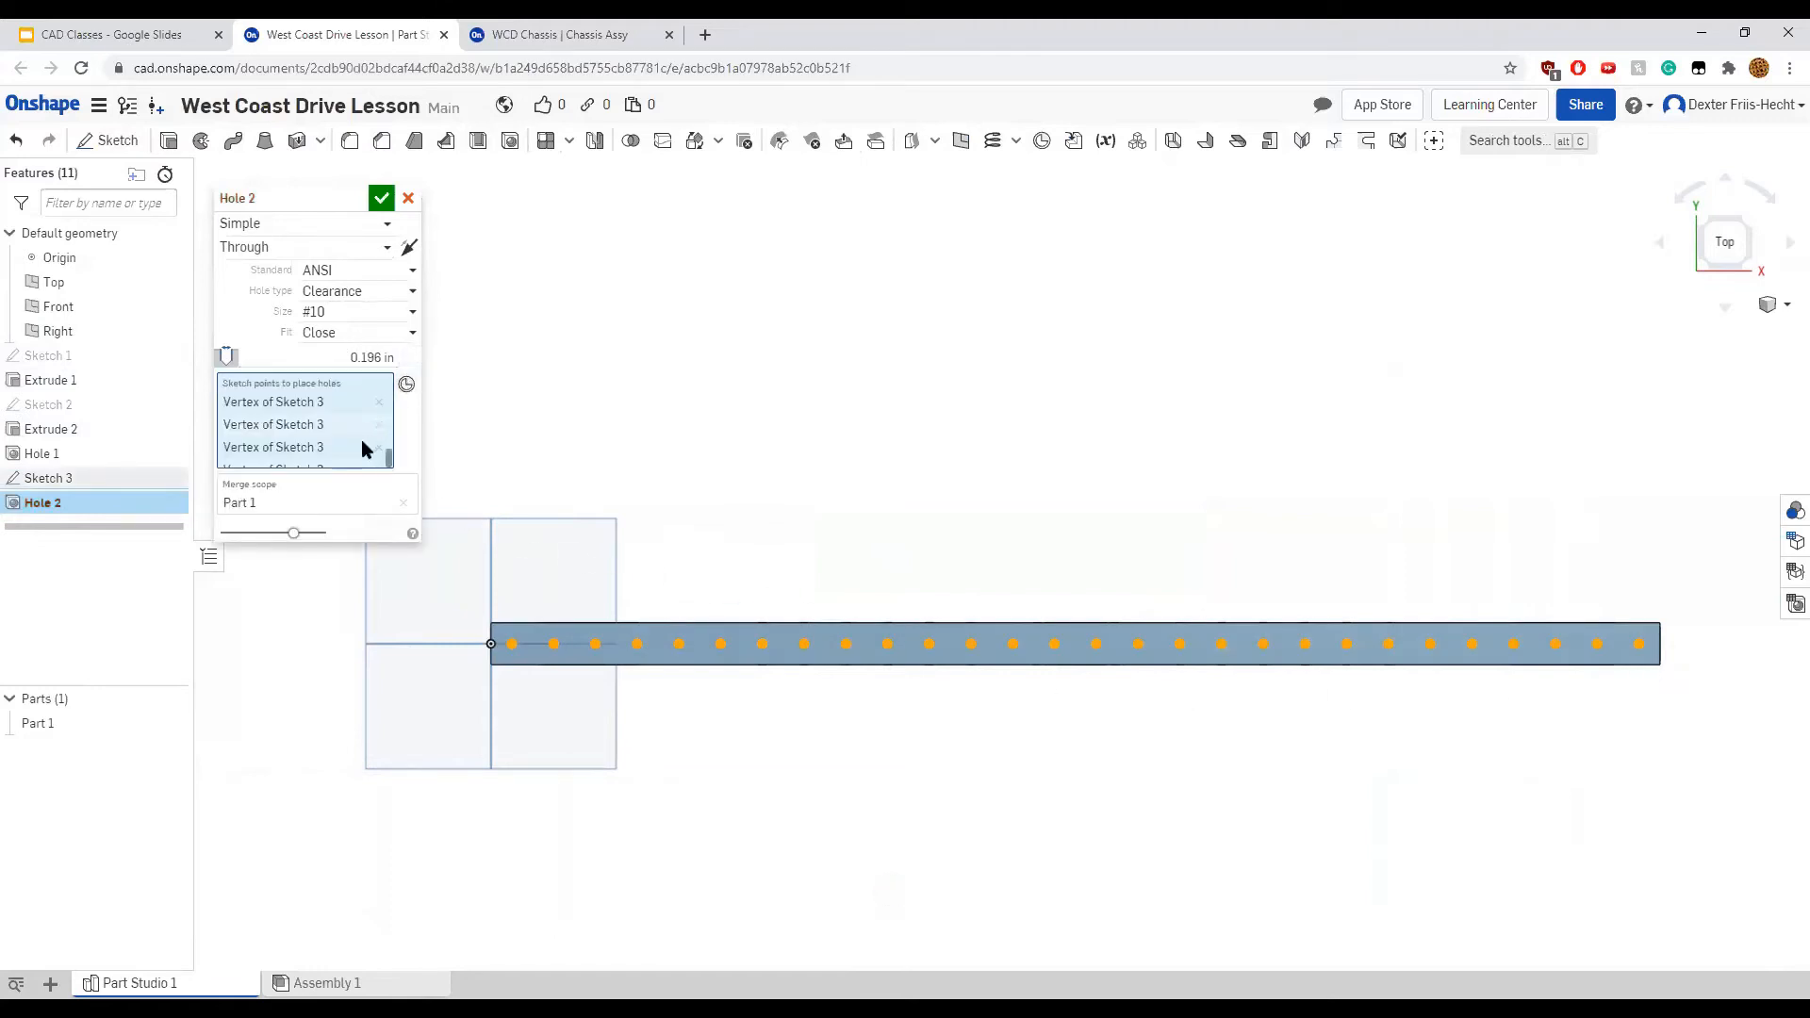
{"action": "left_click", "coordinate": [334, 276]}
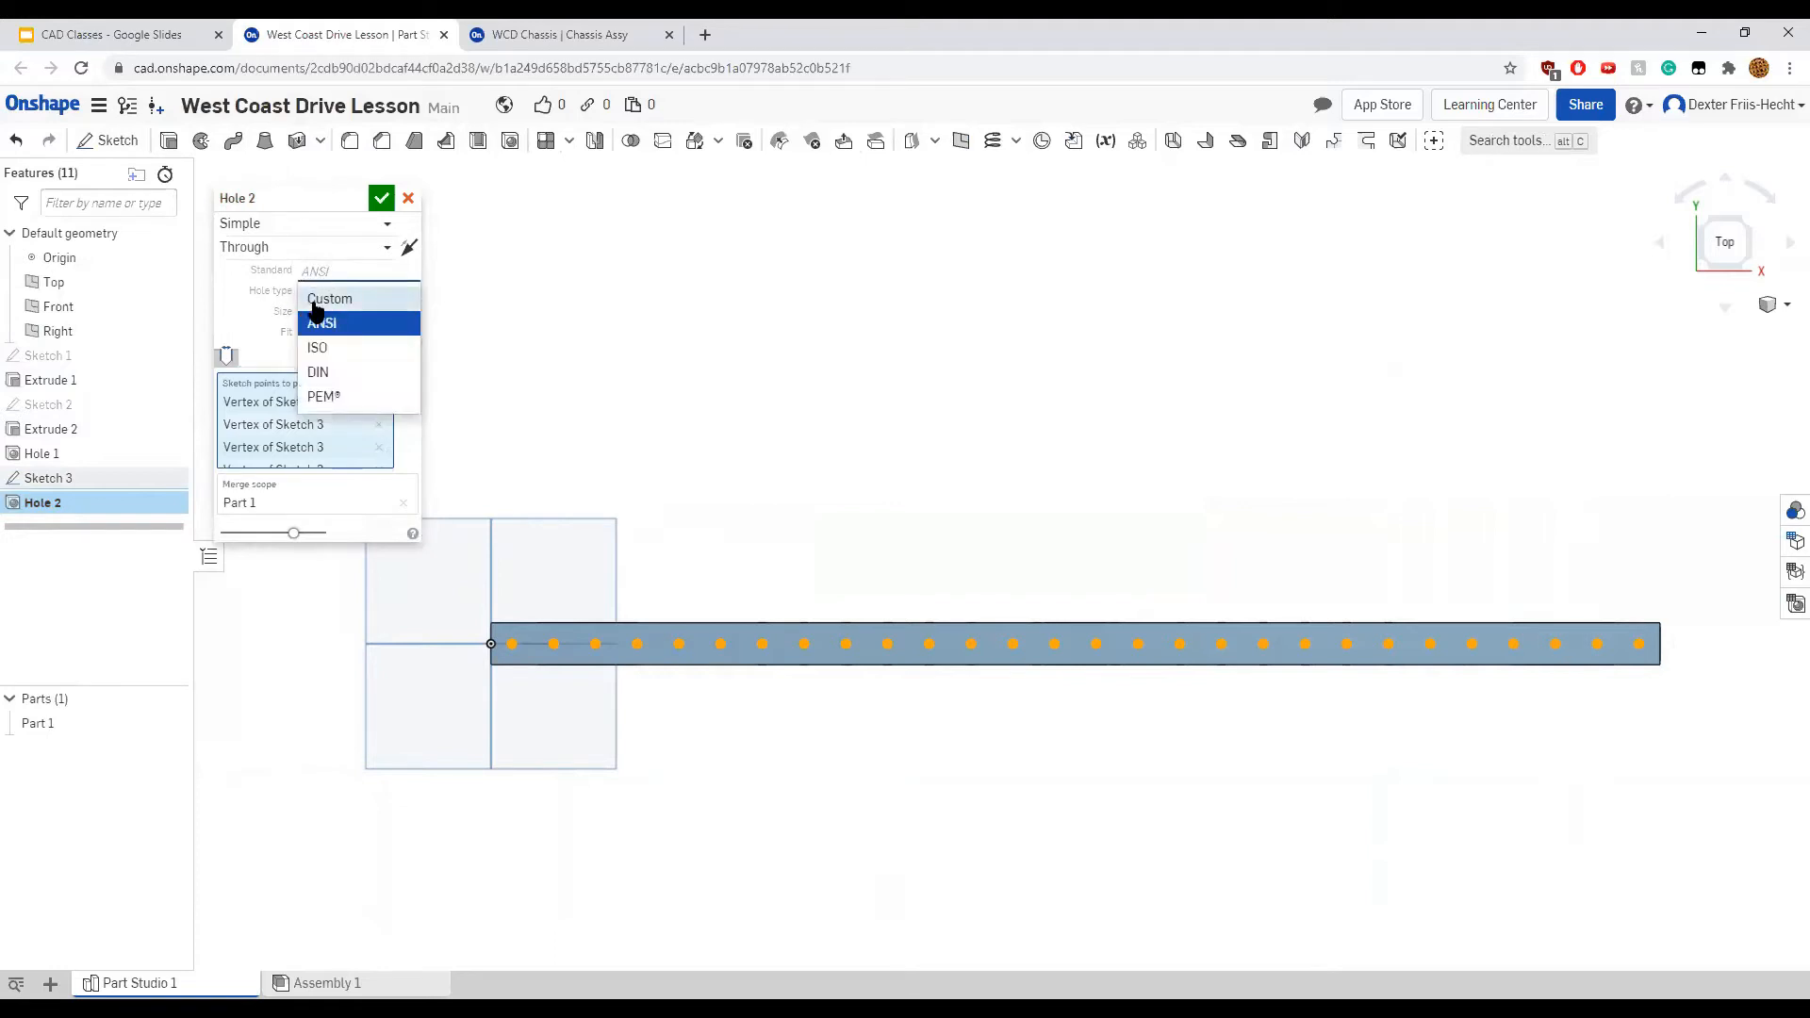
{"action": "left_click", "coordinate": [317, 300]}
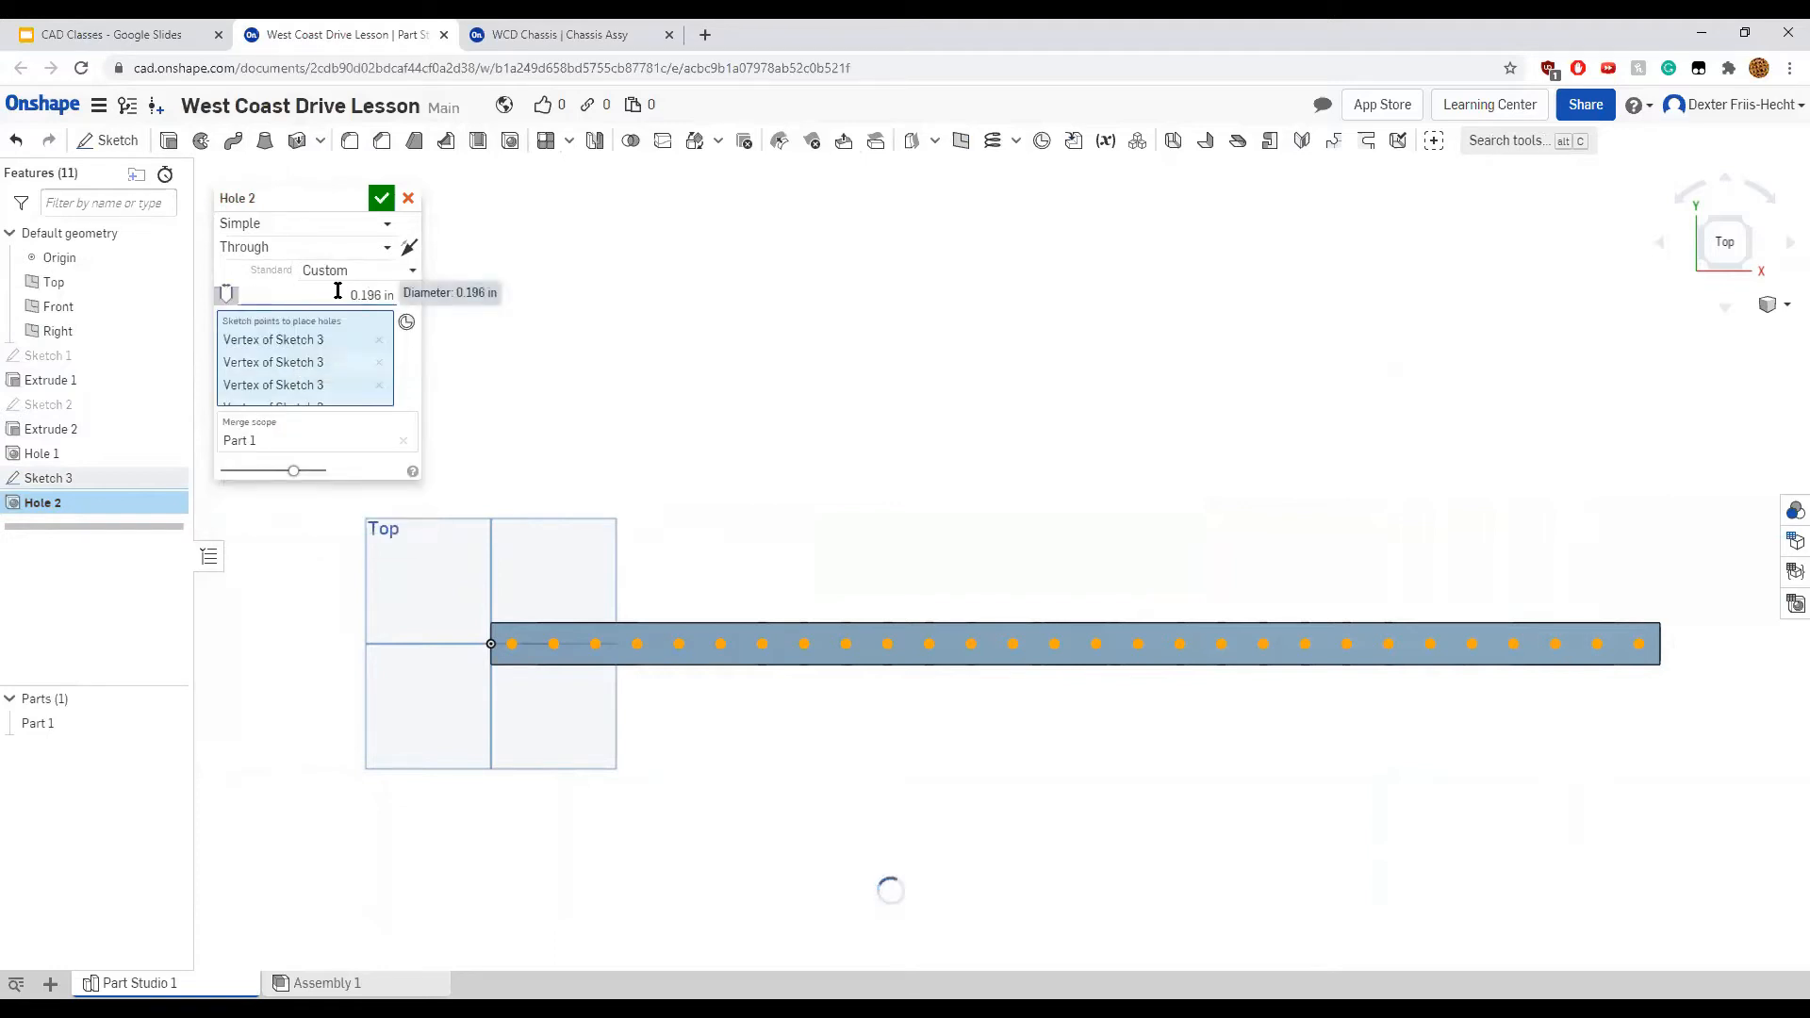
{"action": "left_click", "coordinate": [338, 292]}
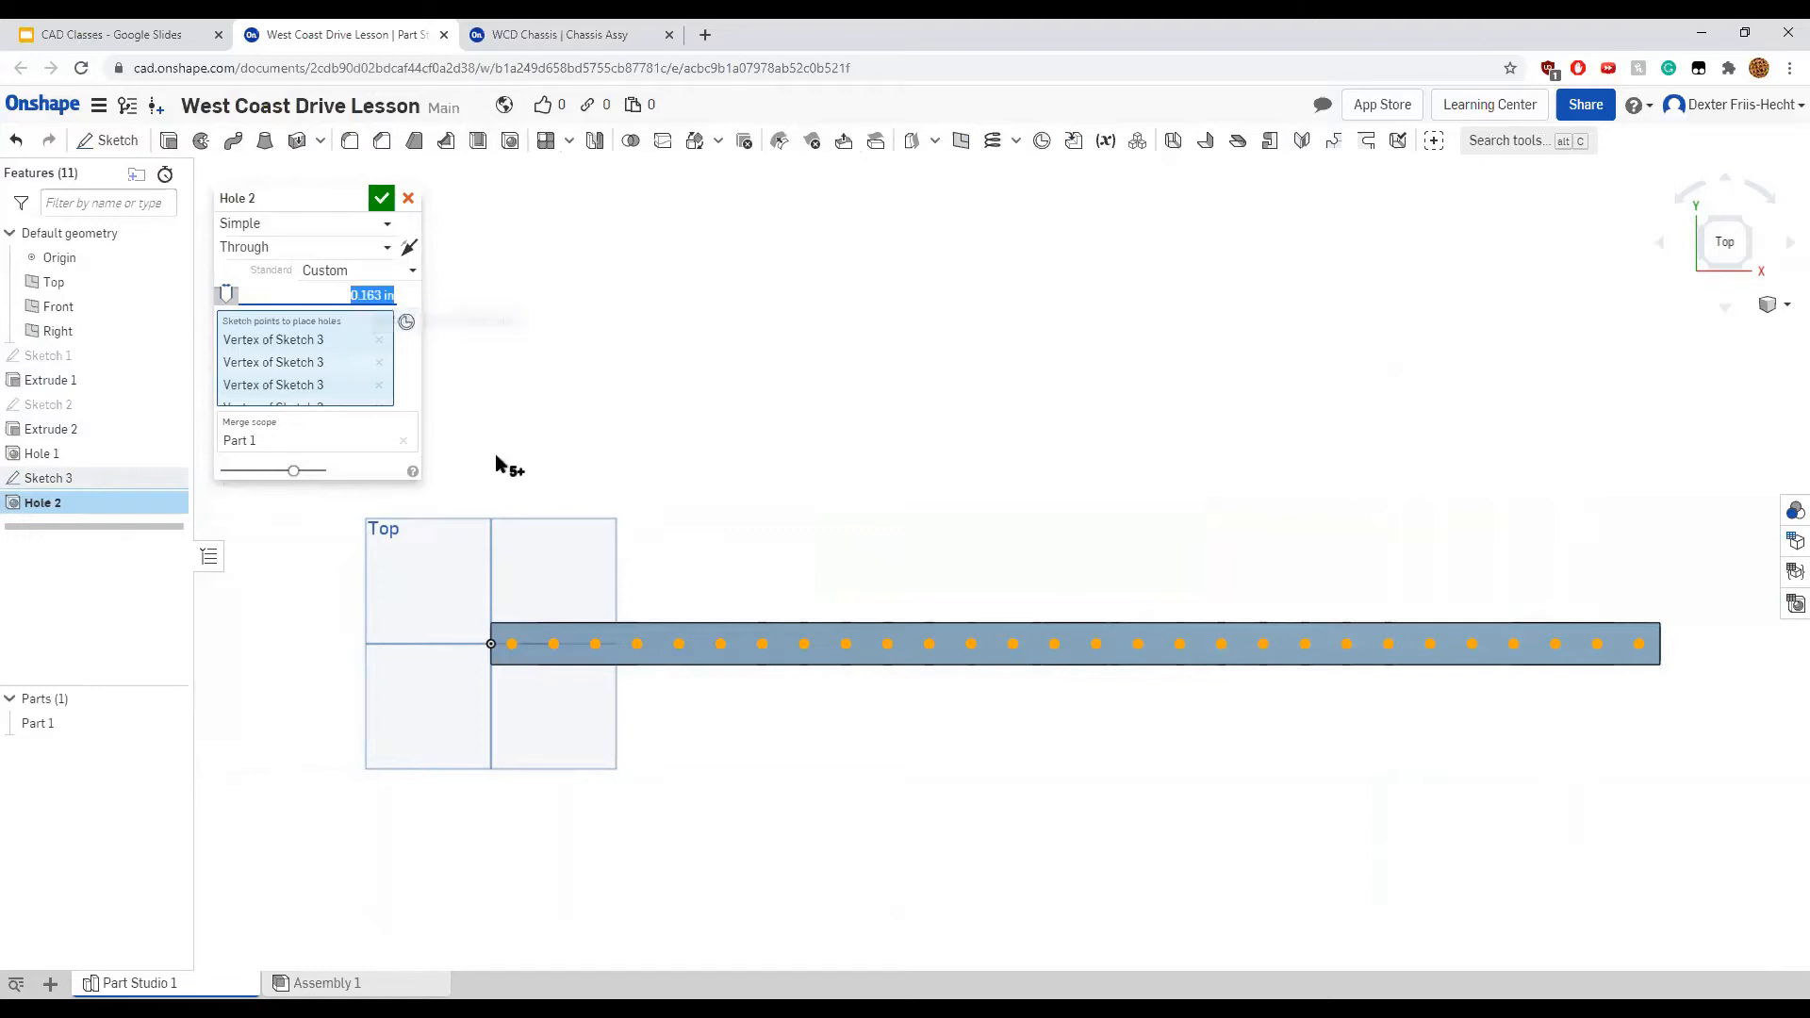
{"action": "left_click", "coordinate": [380, 198]}
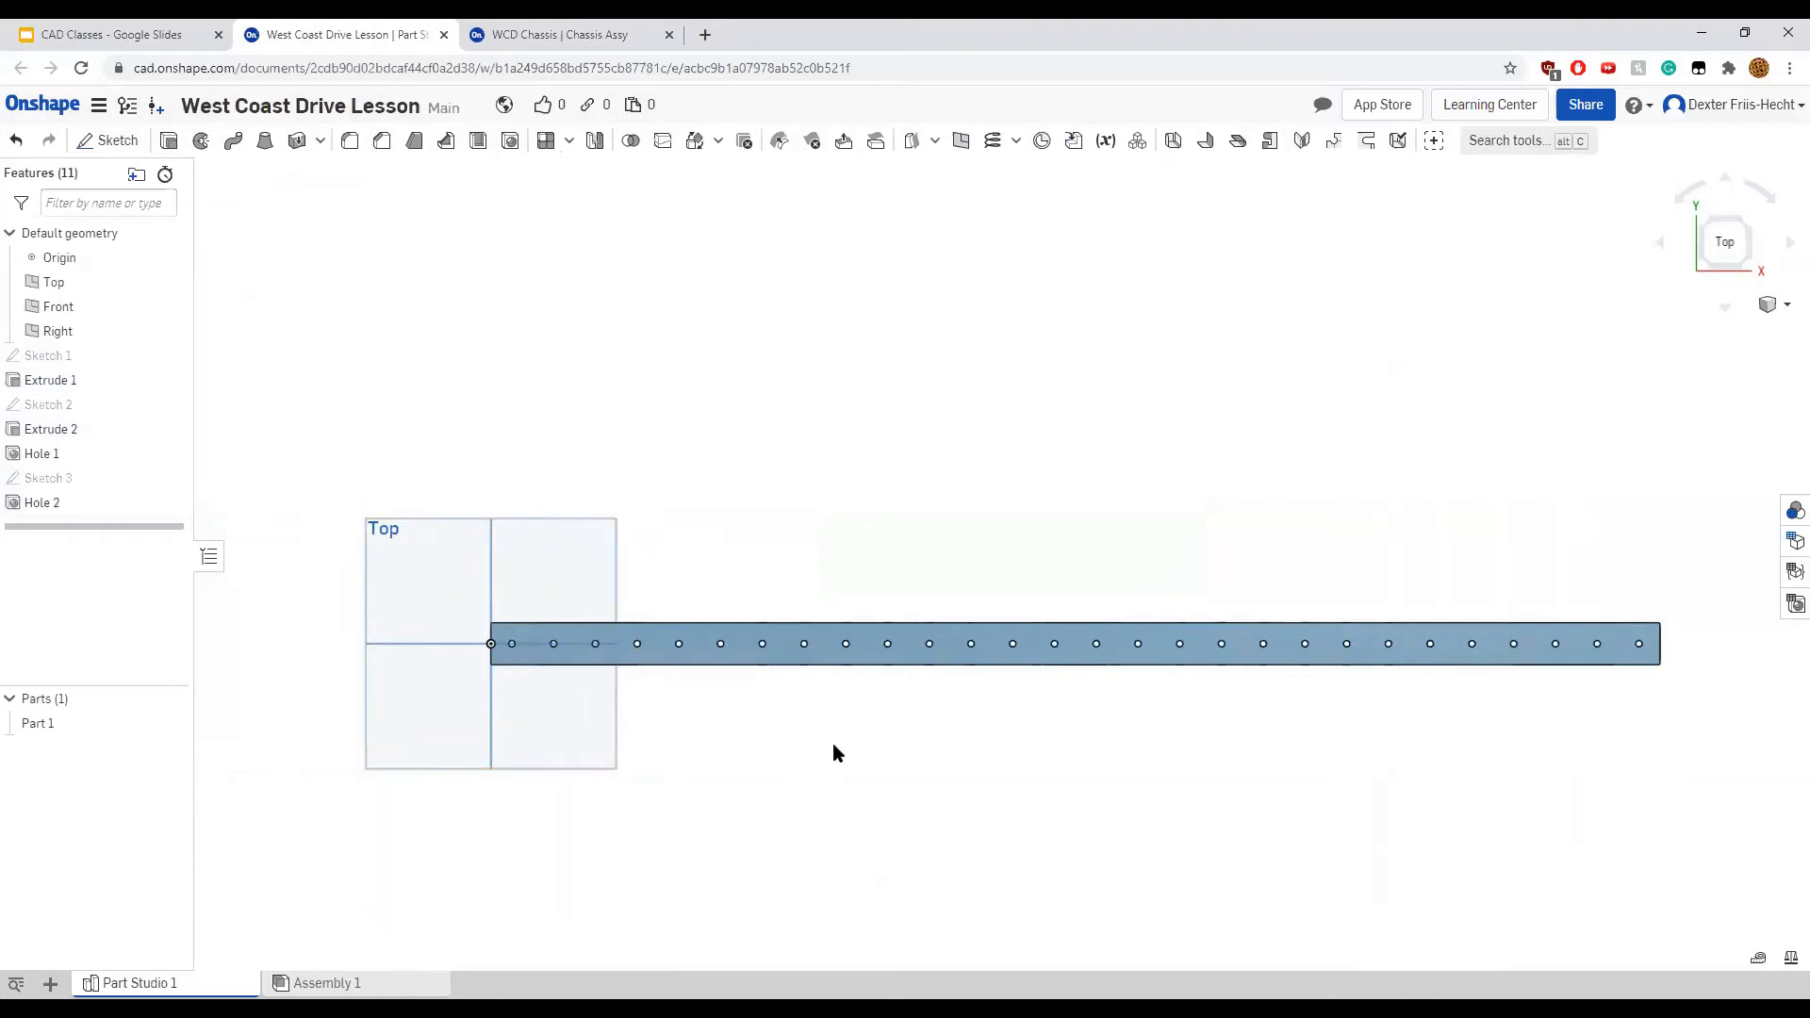
Rename the rail's part studio to "Side Rail" and create a new part studio in the document
{"action": "right_click_drag", "start_coordinate": [784, 736], "coordinate": [632, 595]}
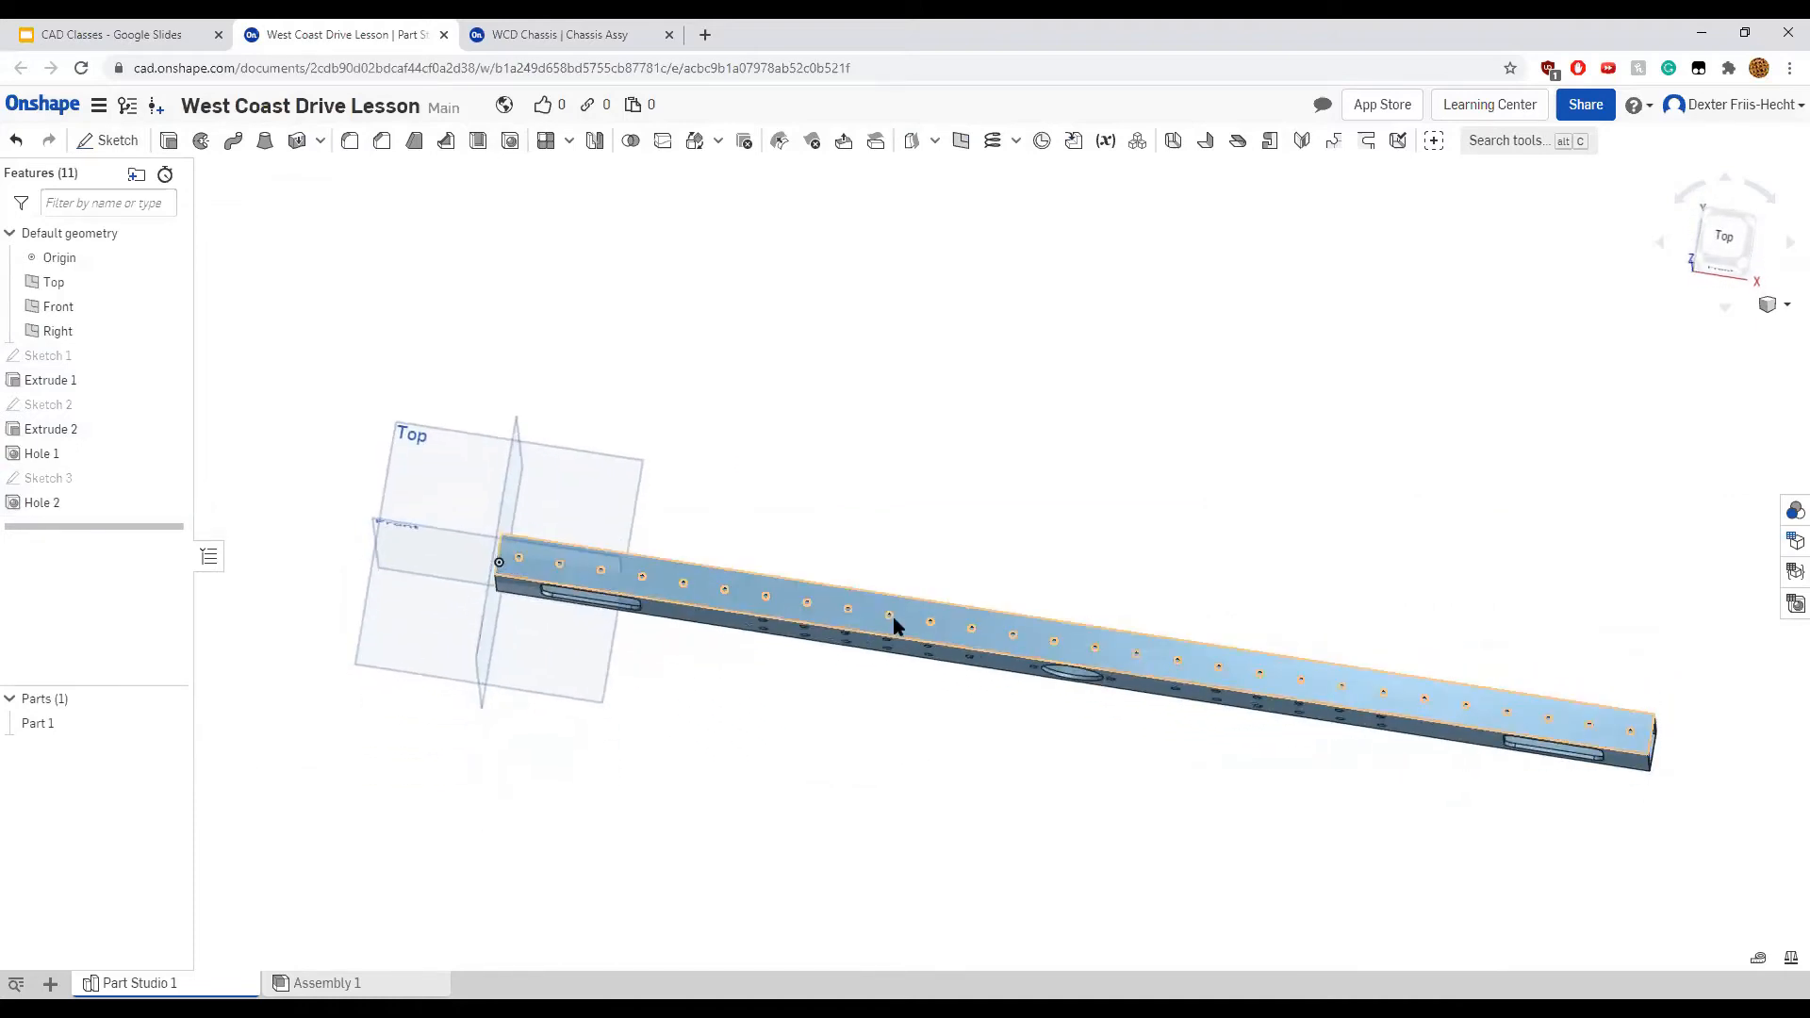
{"action": "right_click_drag", "start_coordinate": [1043, 834], "coordinate": [1195, 741]}
{"action": "left_click", "coordinate": [1721, 243]}
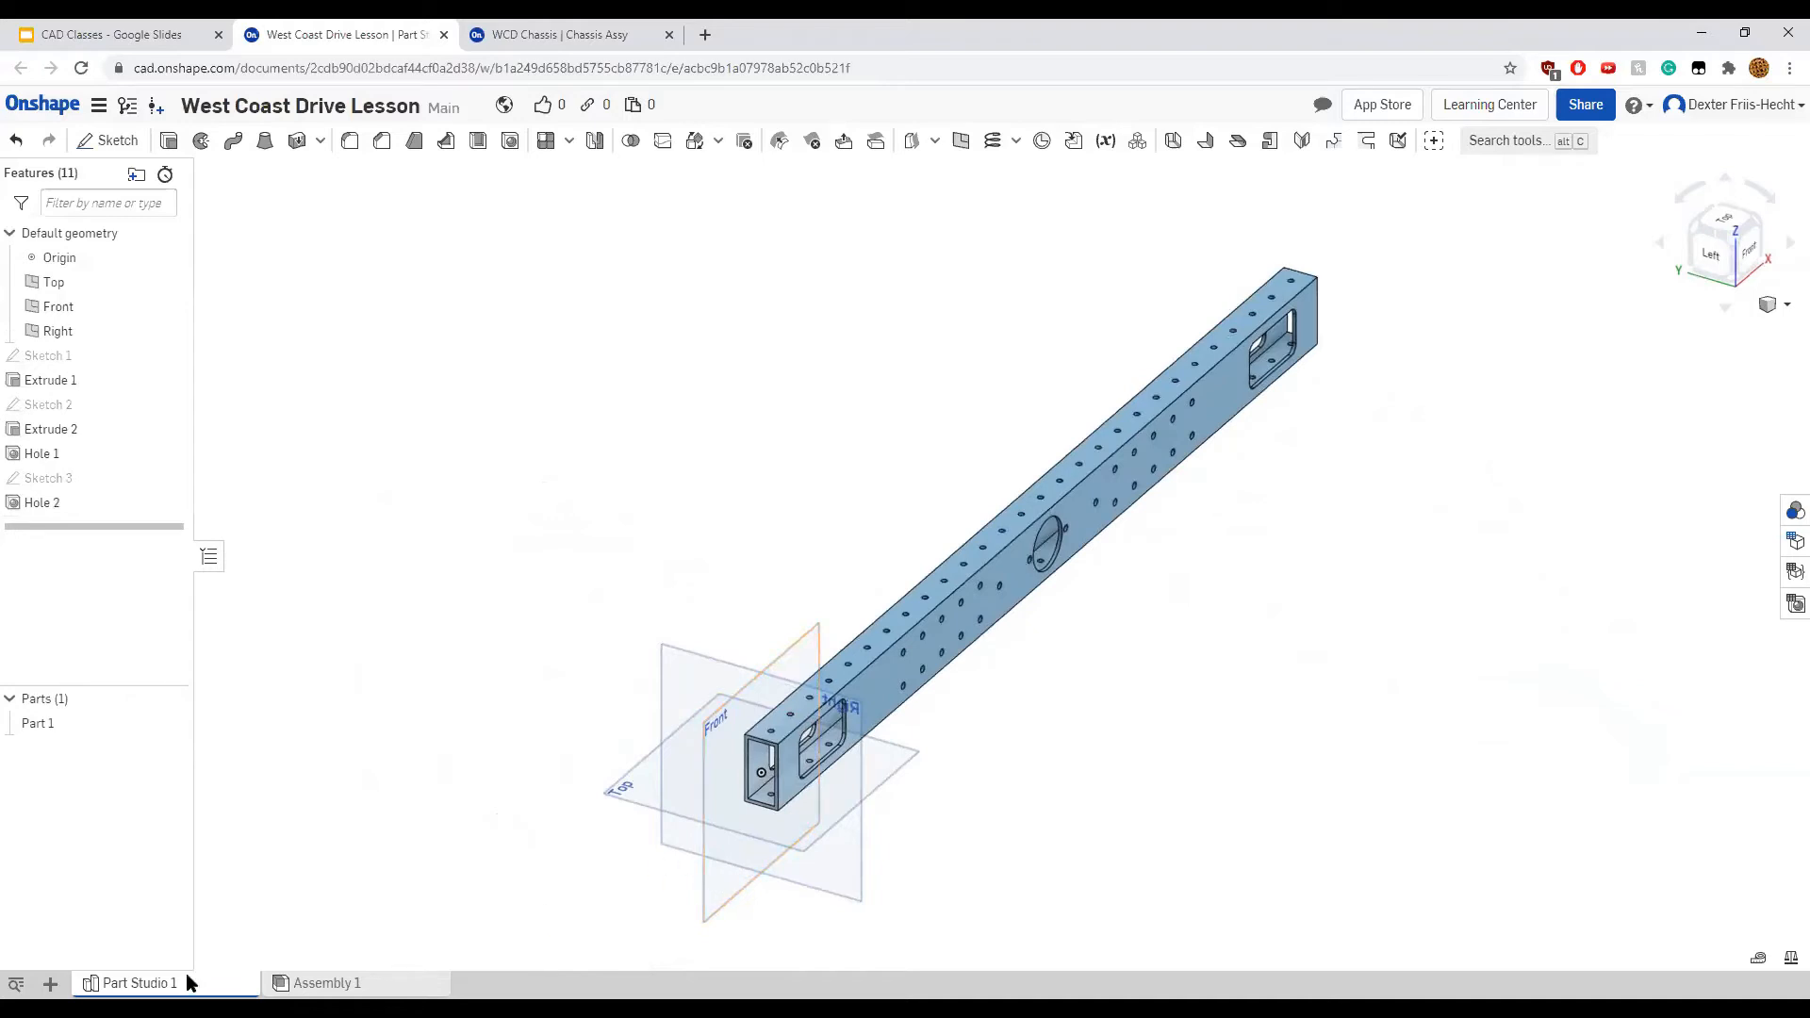
{"action": "mouse_move", "coordinate": [189, 982]}
{"action": "right_click", "coordinate": [157, 983]}
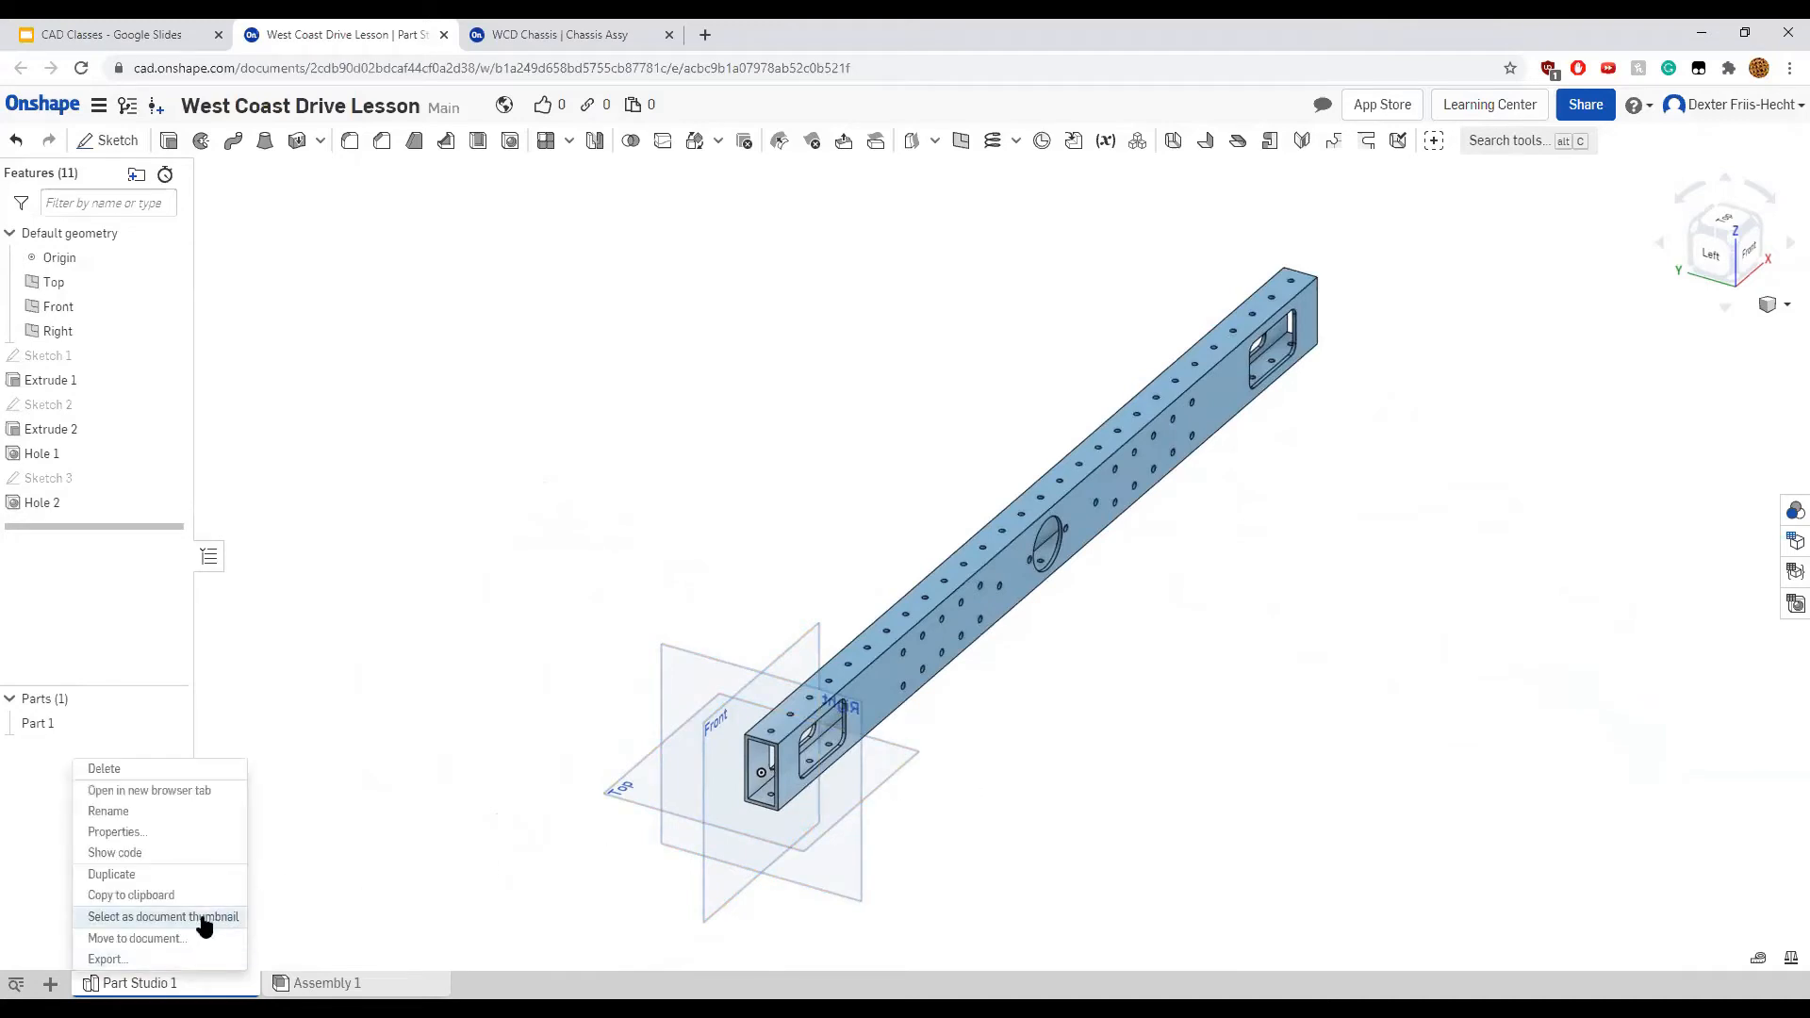
{"action": "left_click", "coordinate": [127, 811]}
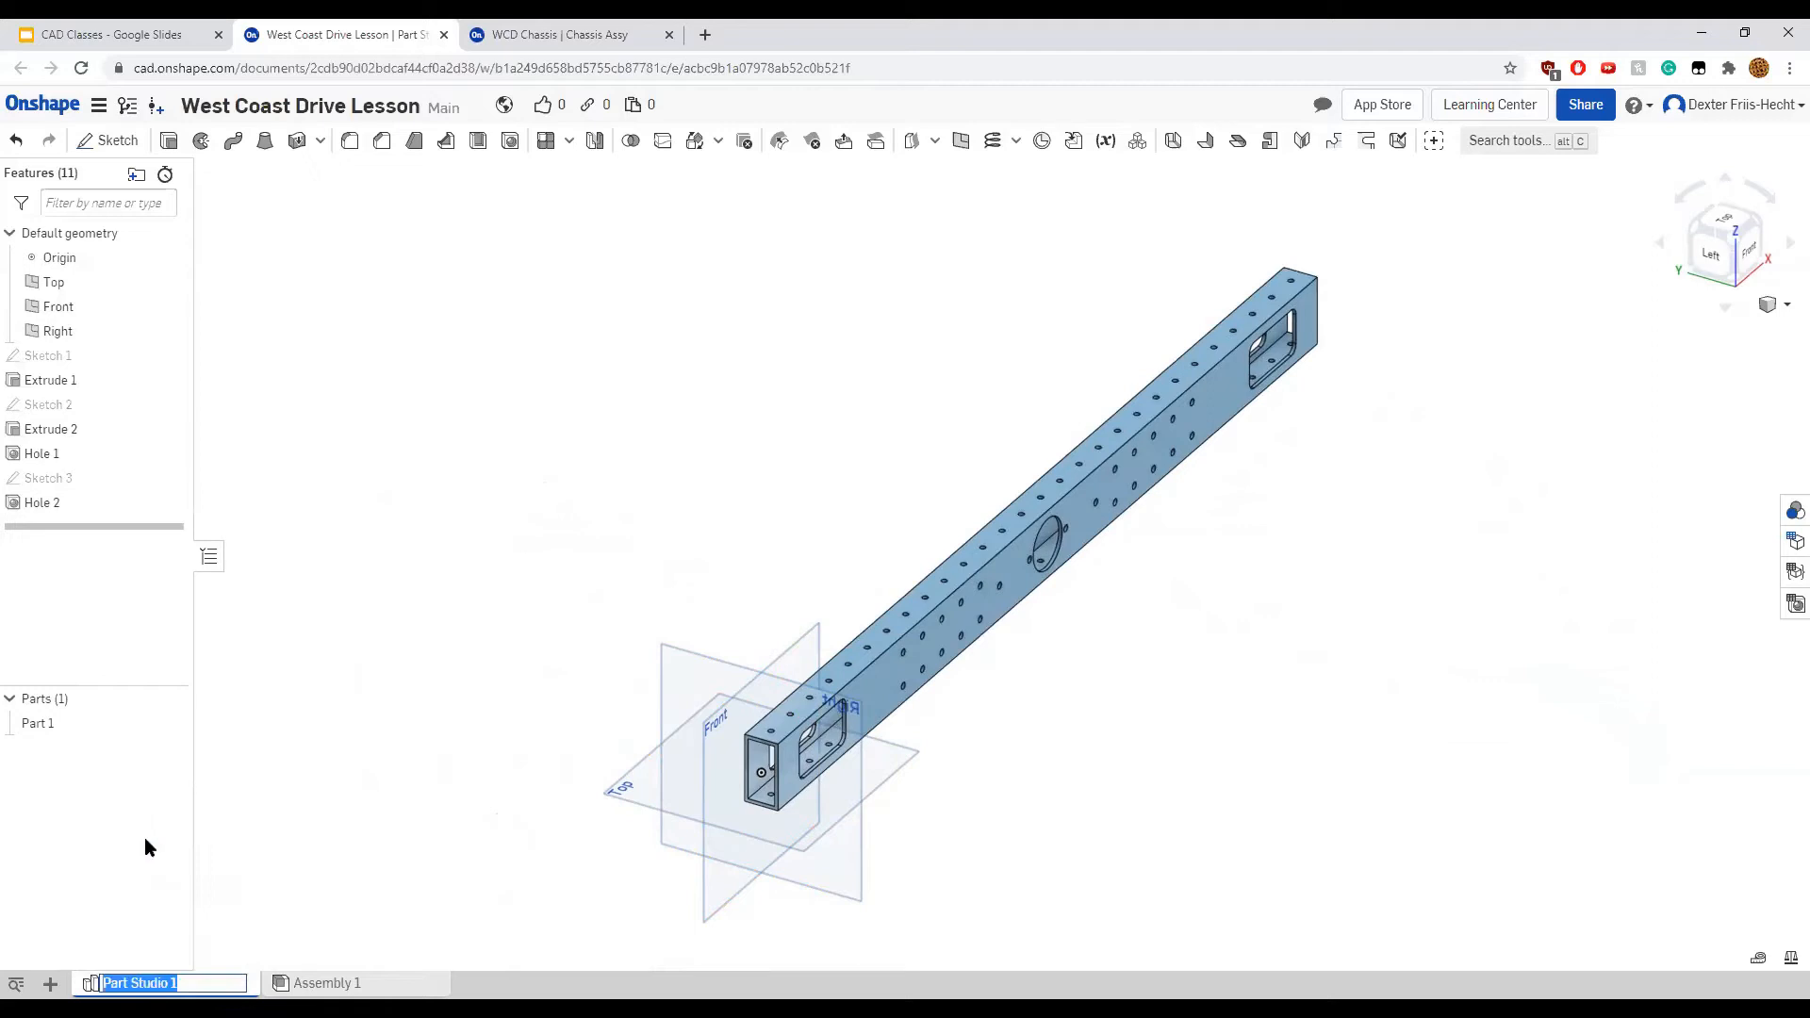
{"action": "type", "text": "Side Rail"}
{"action": "key", "text": "Return"}
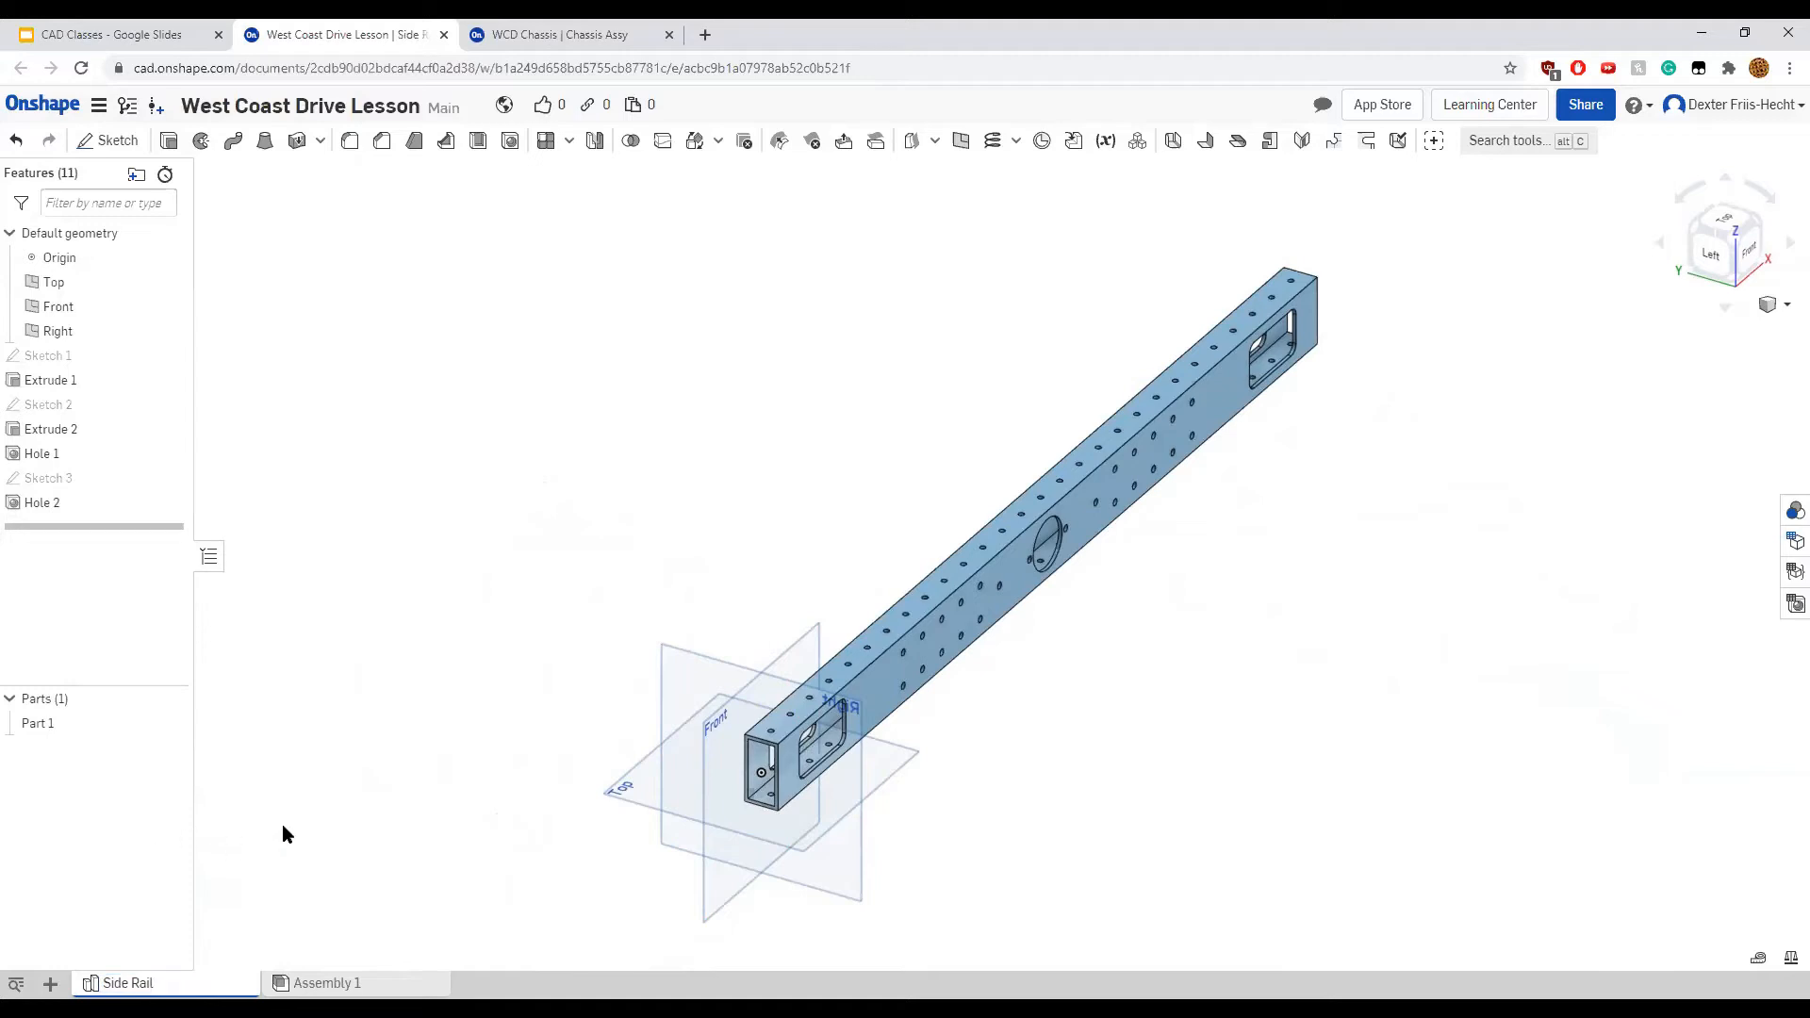
{"action": "left_click", "coordinate": [52, 984]}
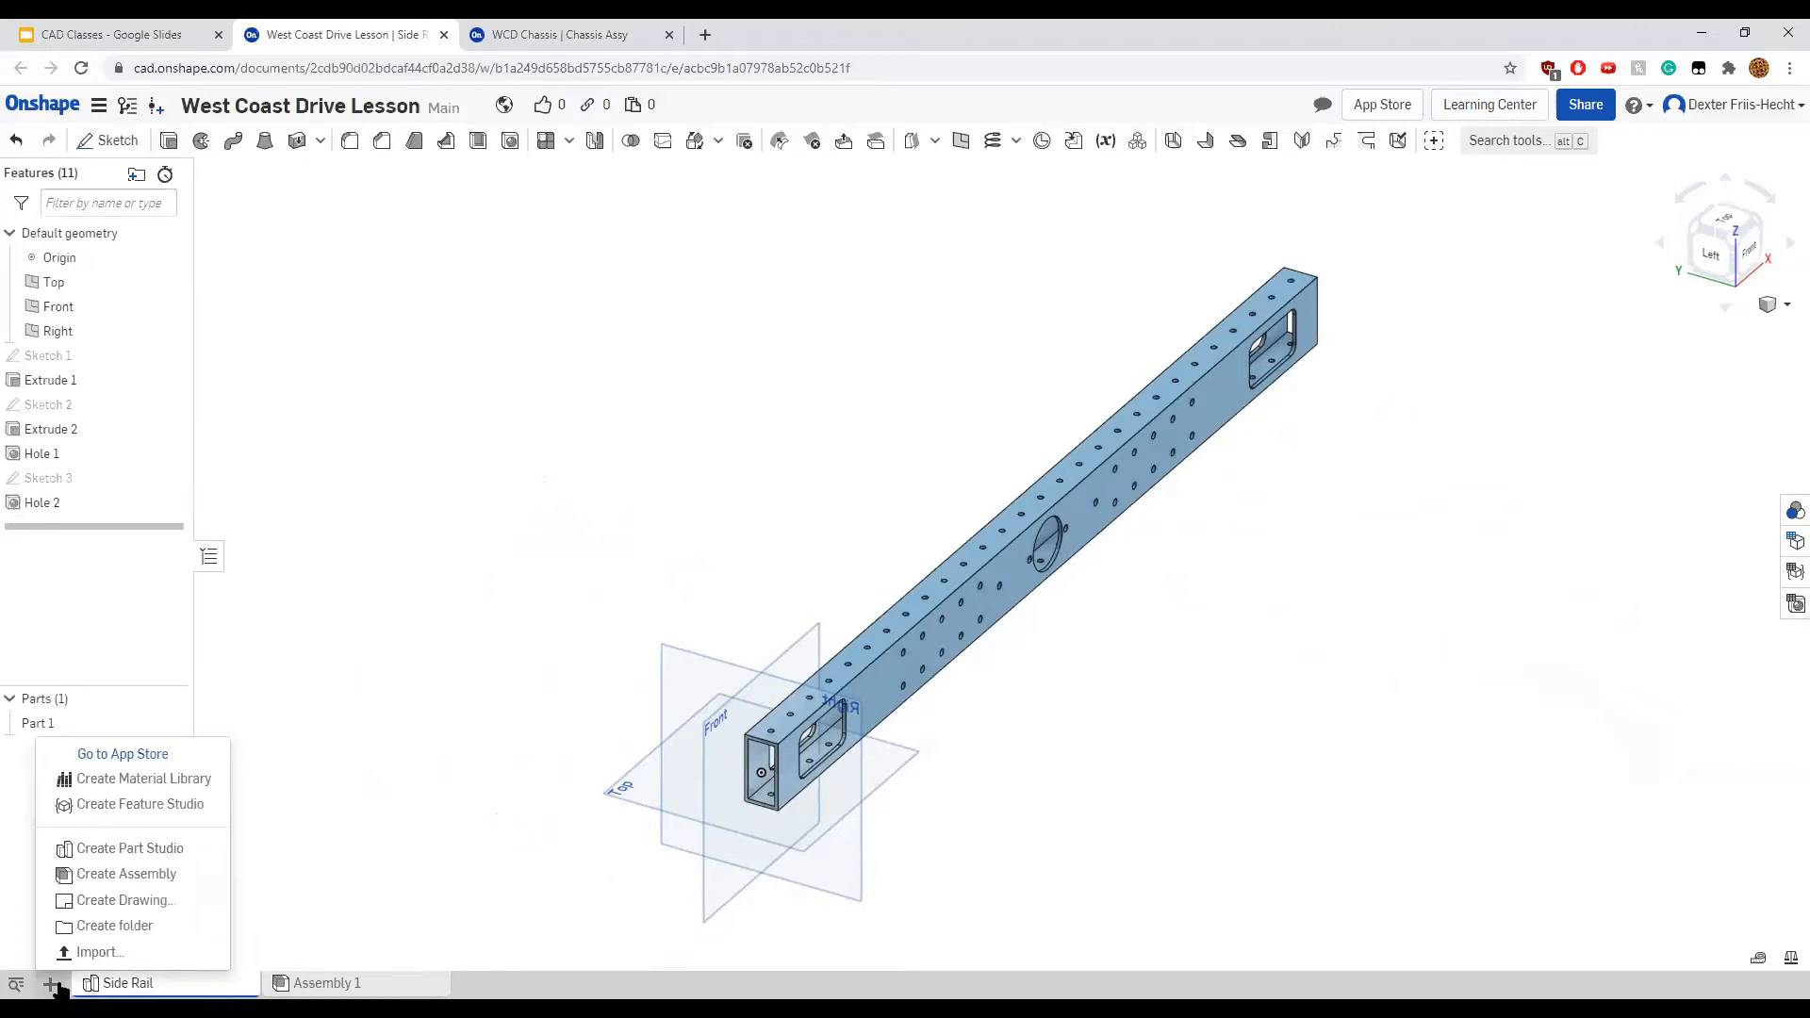
{"action": "left_click", "coordinate": [106, 853]}
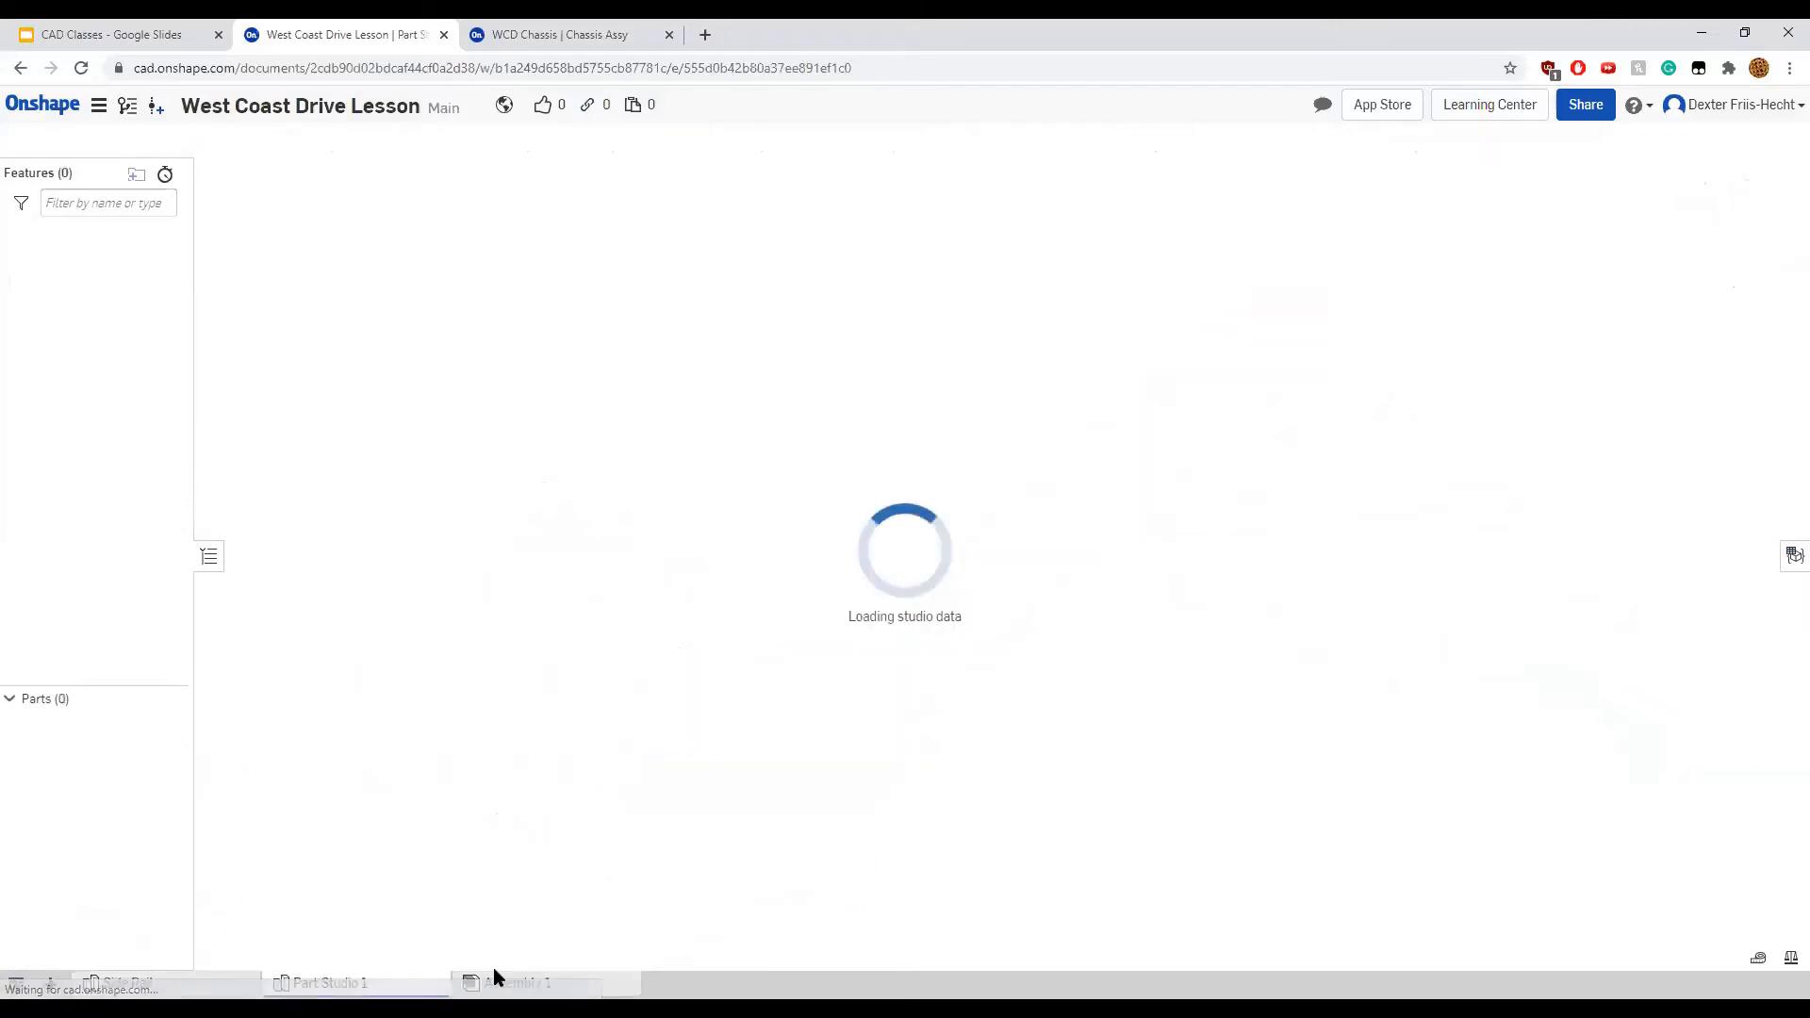
Examine the two end rails in the WCD Chassis reference assembly and return to the West Coast Drive Lesson document
{"action": "left_click", "coordinate": [547, 35]}
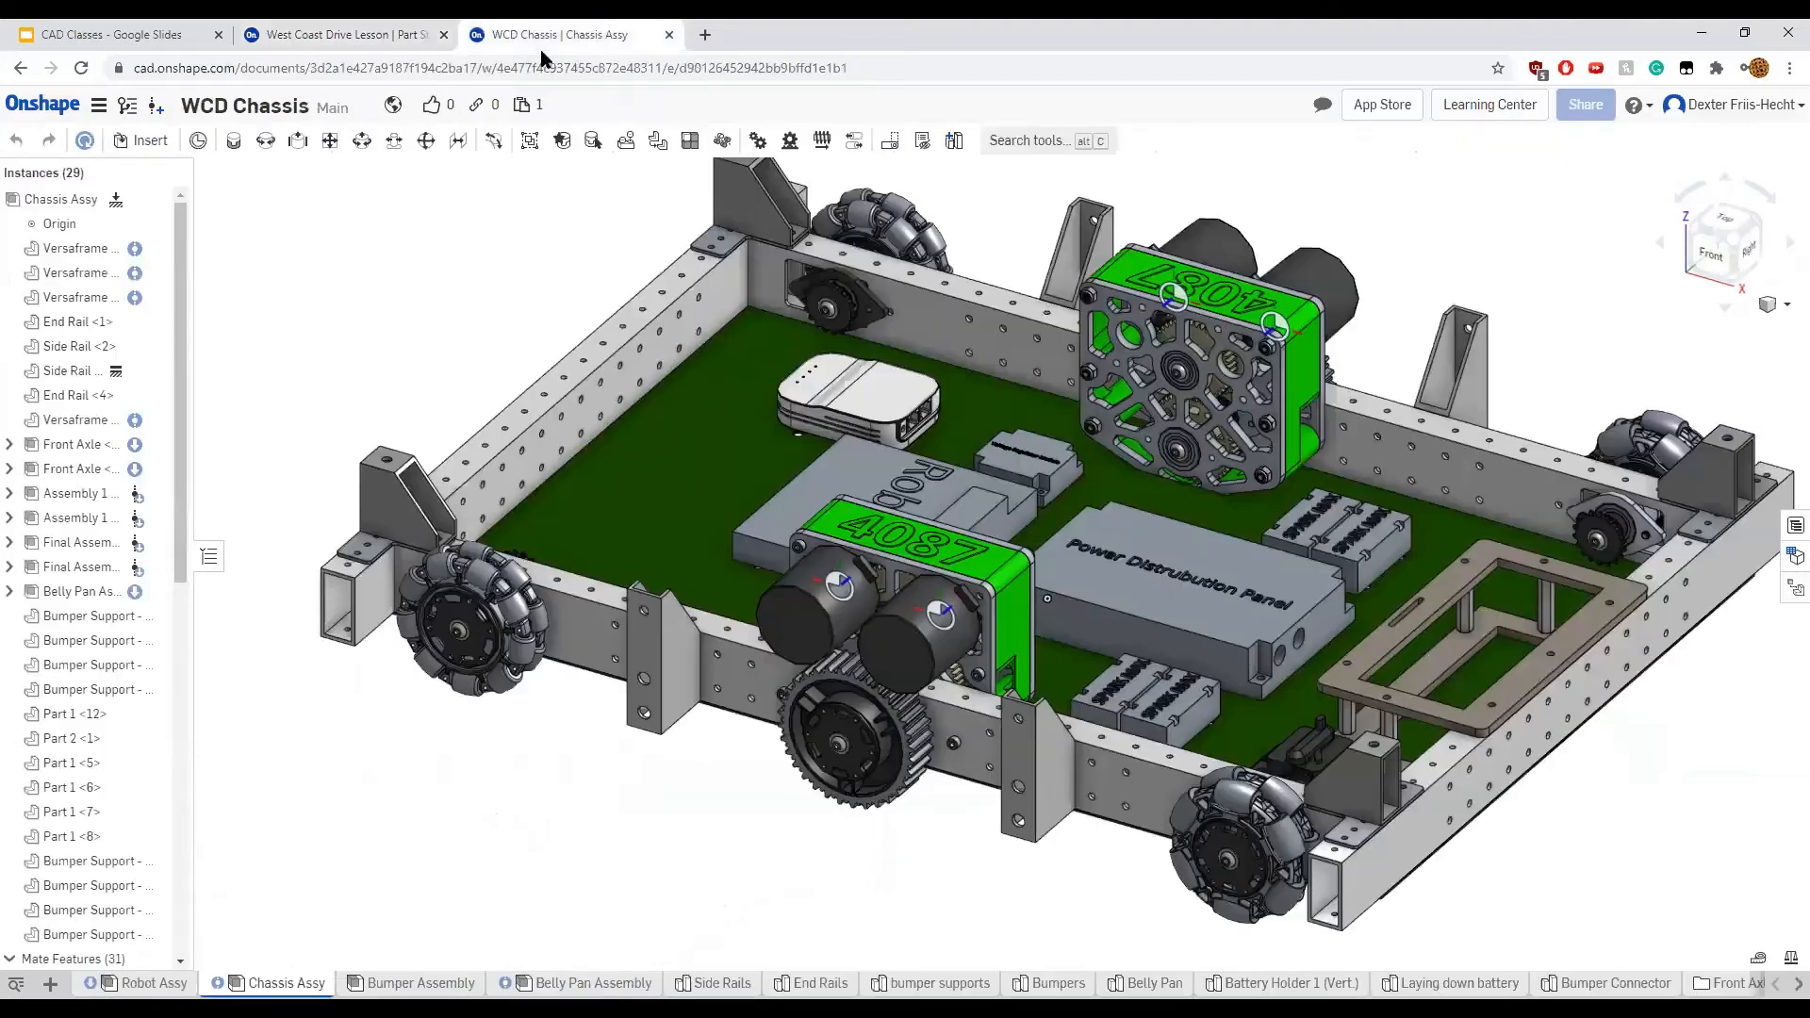
{"action": "left_click", "coordinate": [637, 401]}
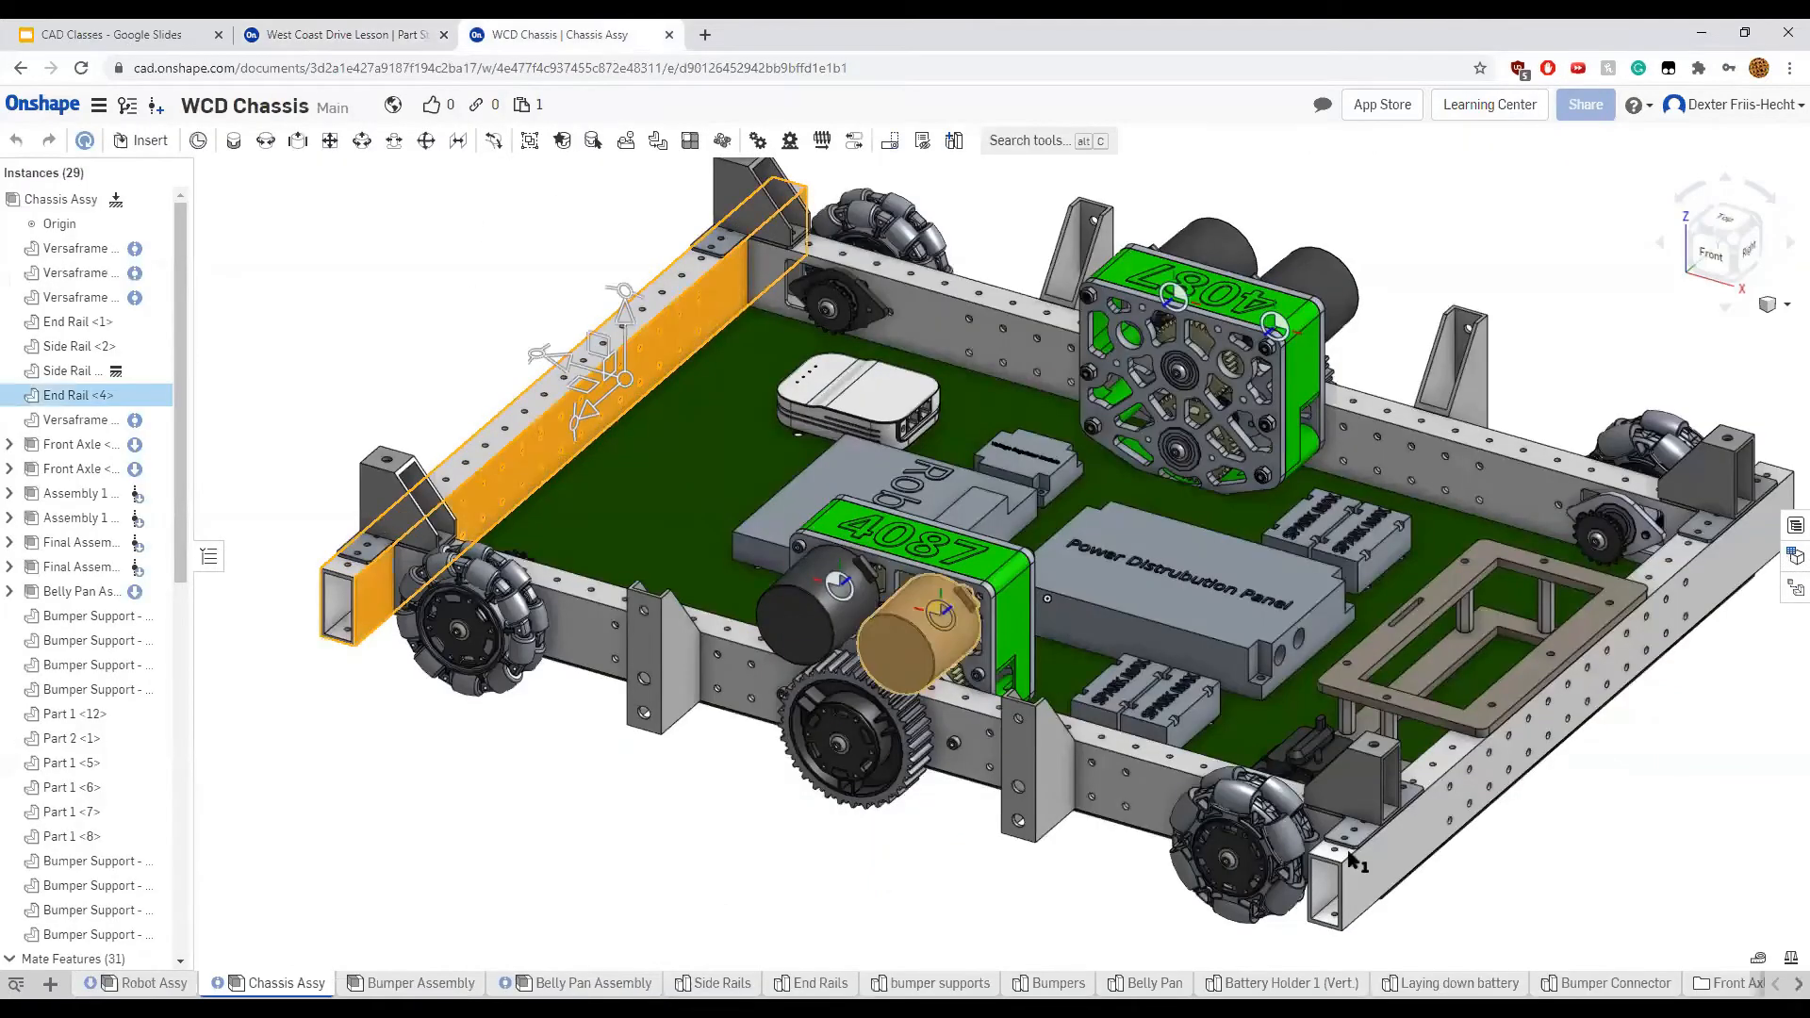
{"action": "left_click", "coordinate": [1435, 811]}
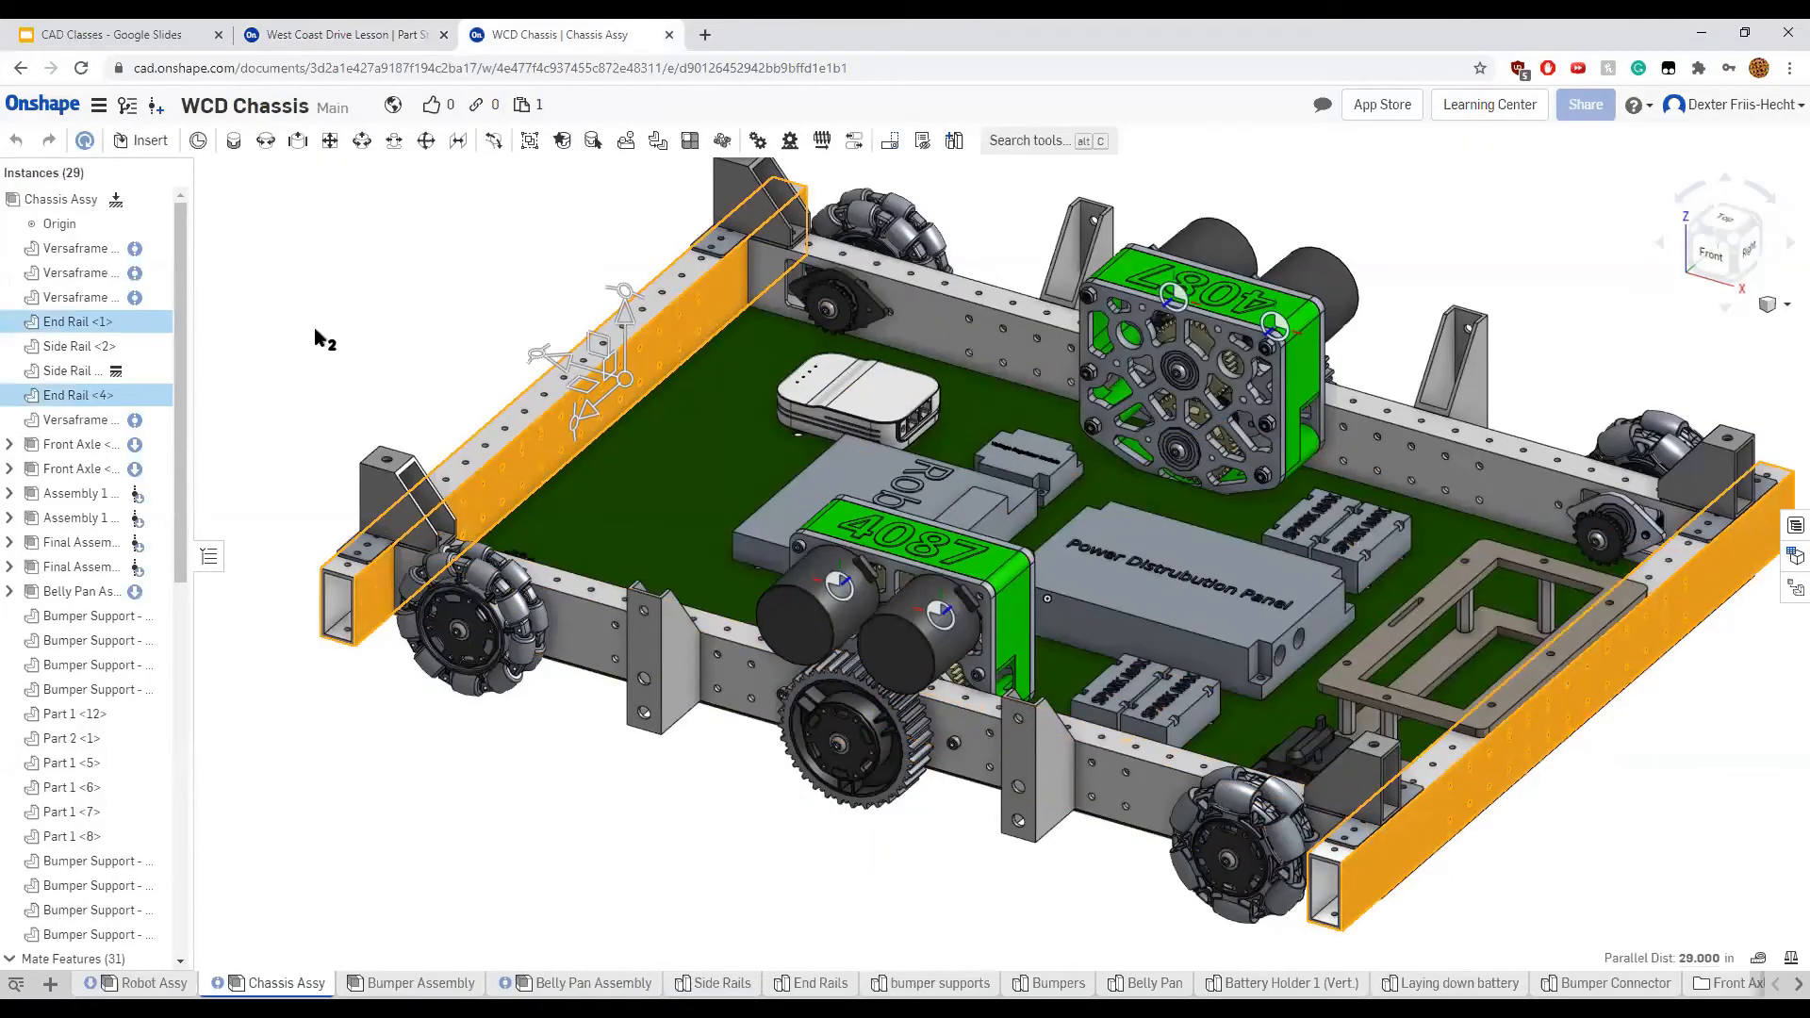
{"action": "left_click", "coordinate": [351, 202]}
{"action": "left_click", "coordinate": [401, 29]}
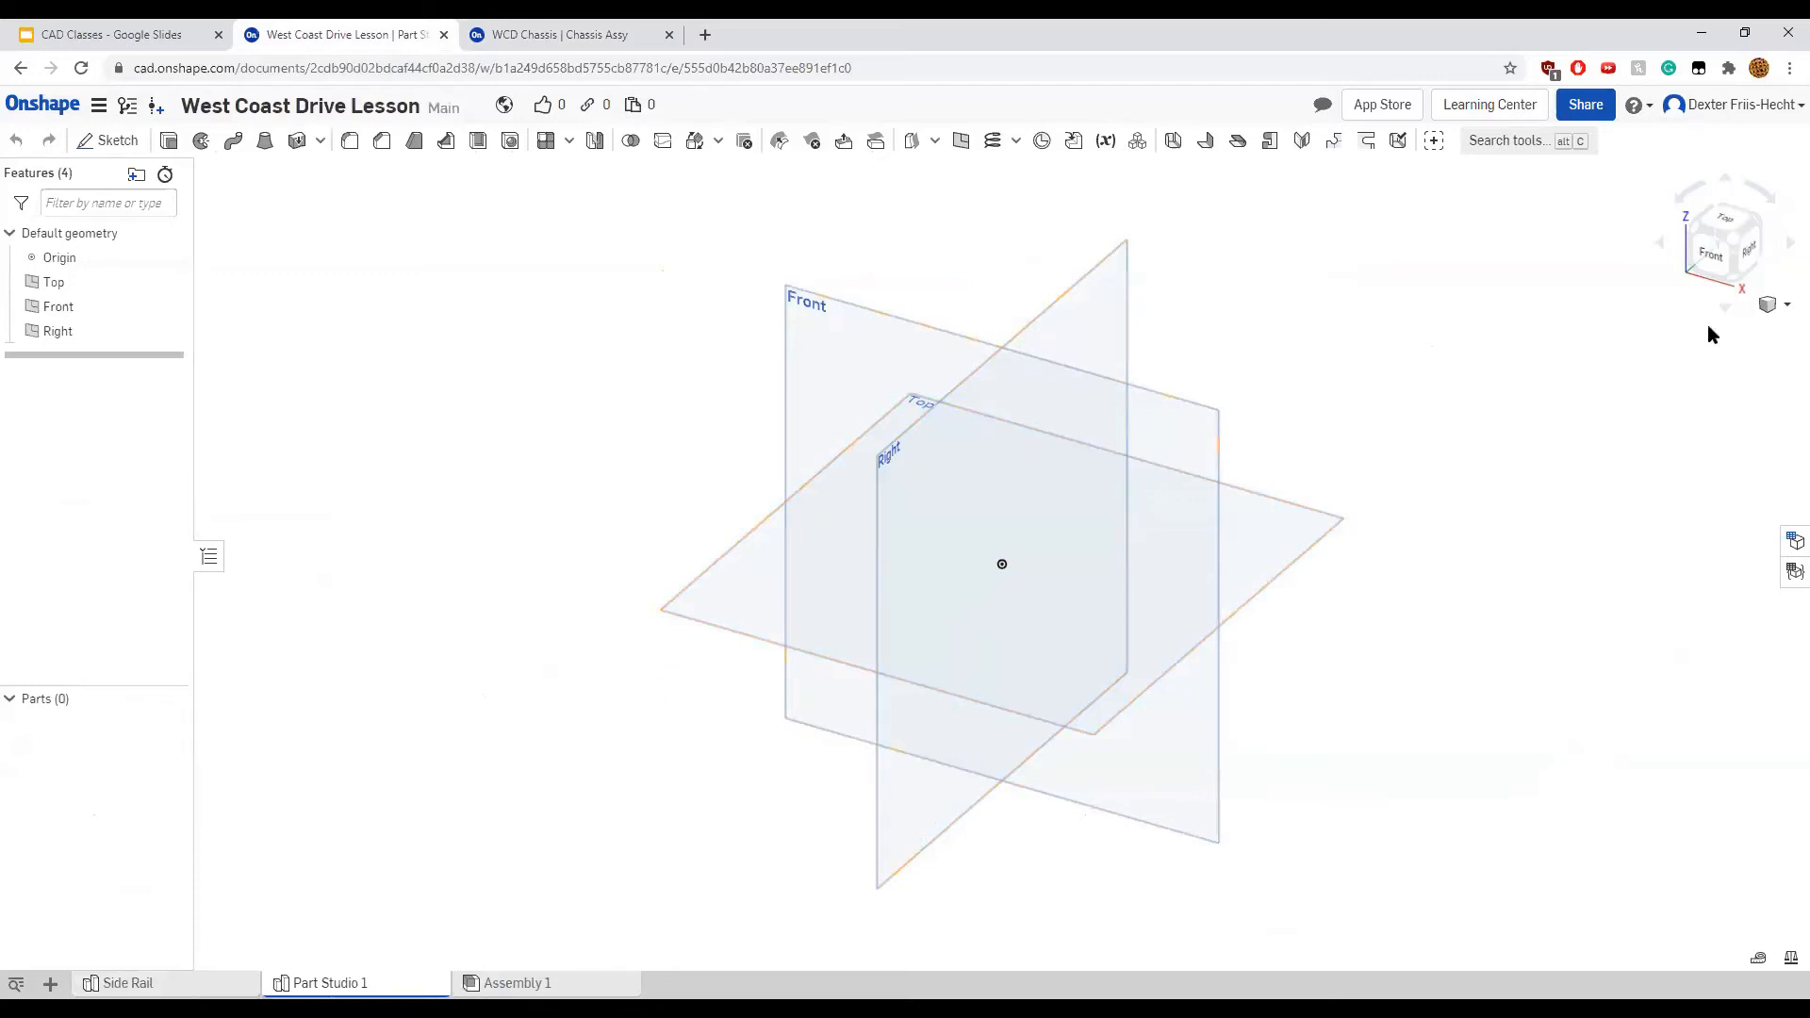
Start a sketch on the Right plane and draw an upright center-point rectangle about 1.04 in wide, centered on the origin
{"action": "right_click_drag", "start_coordinate": [1581, 223], "coordinate": [1687, 245]}
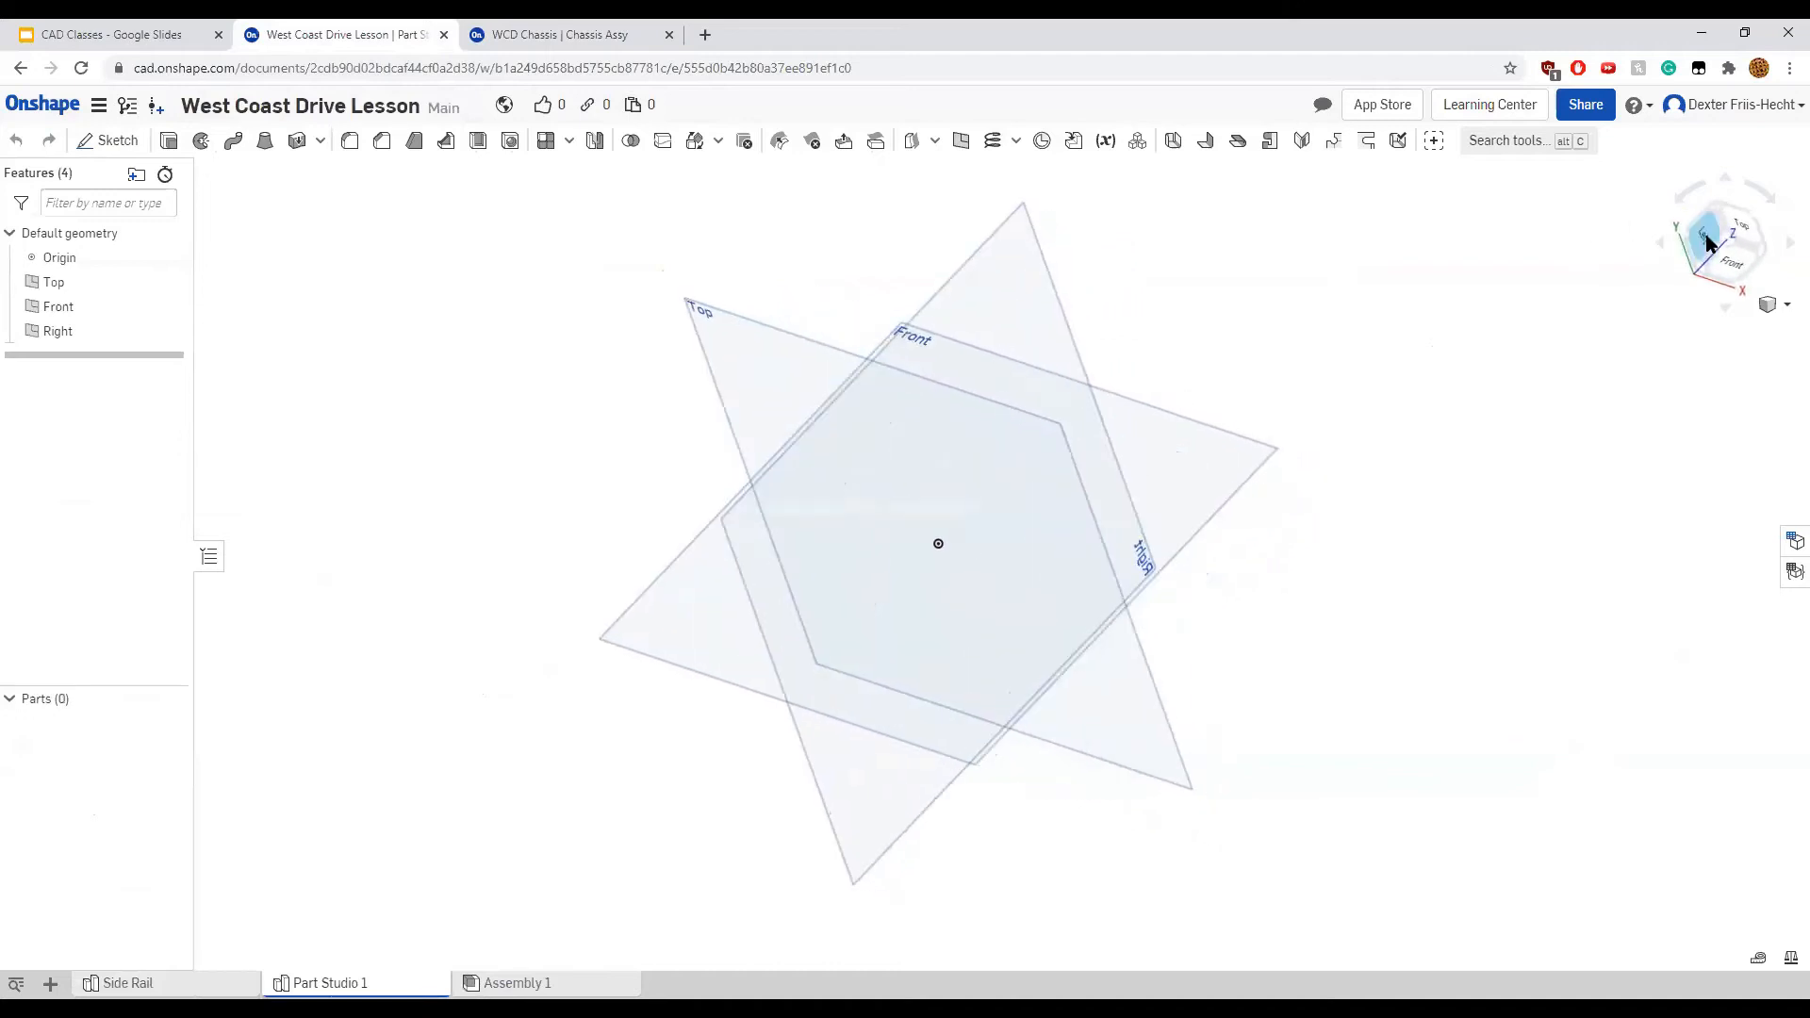
{"action": "left_click", "coordinate": [1702, 239]}
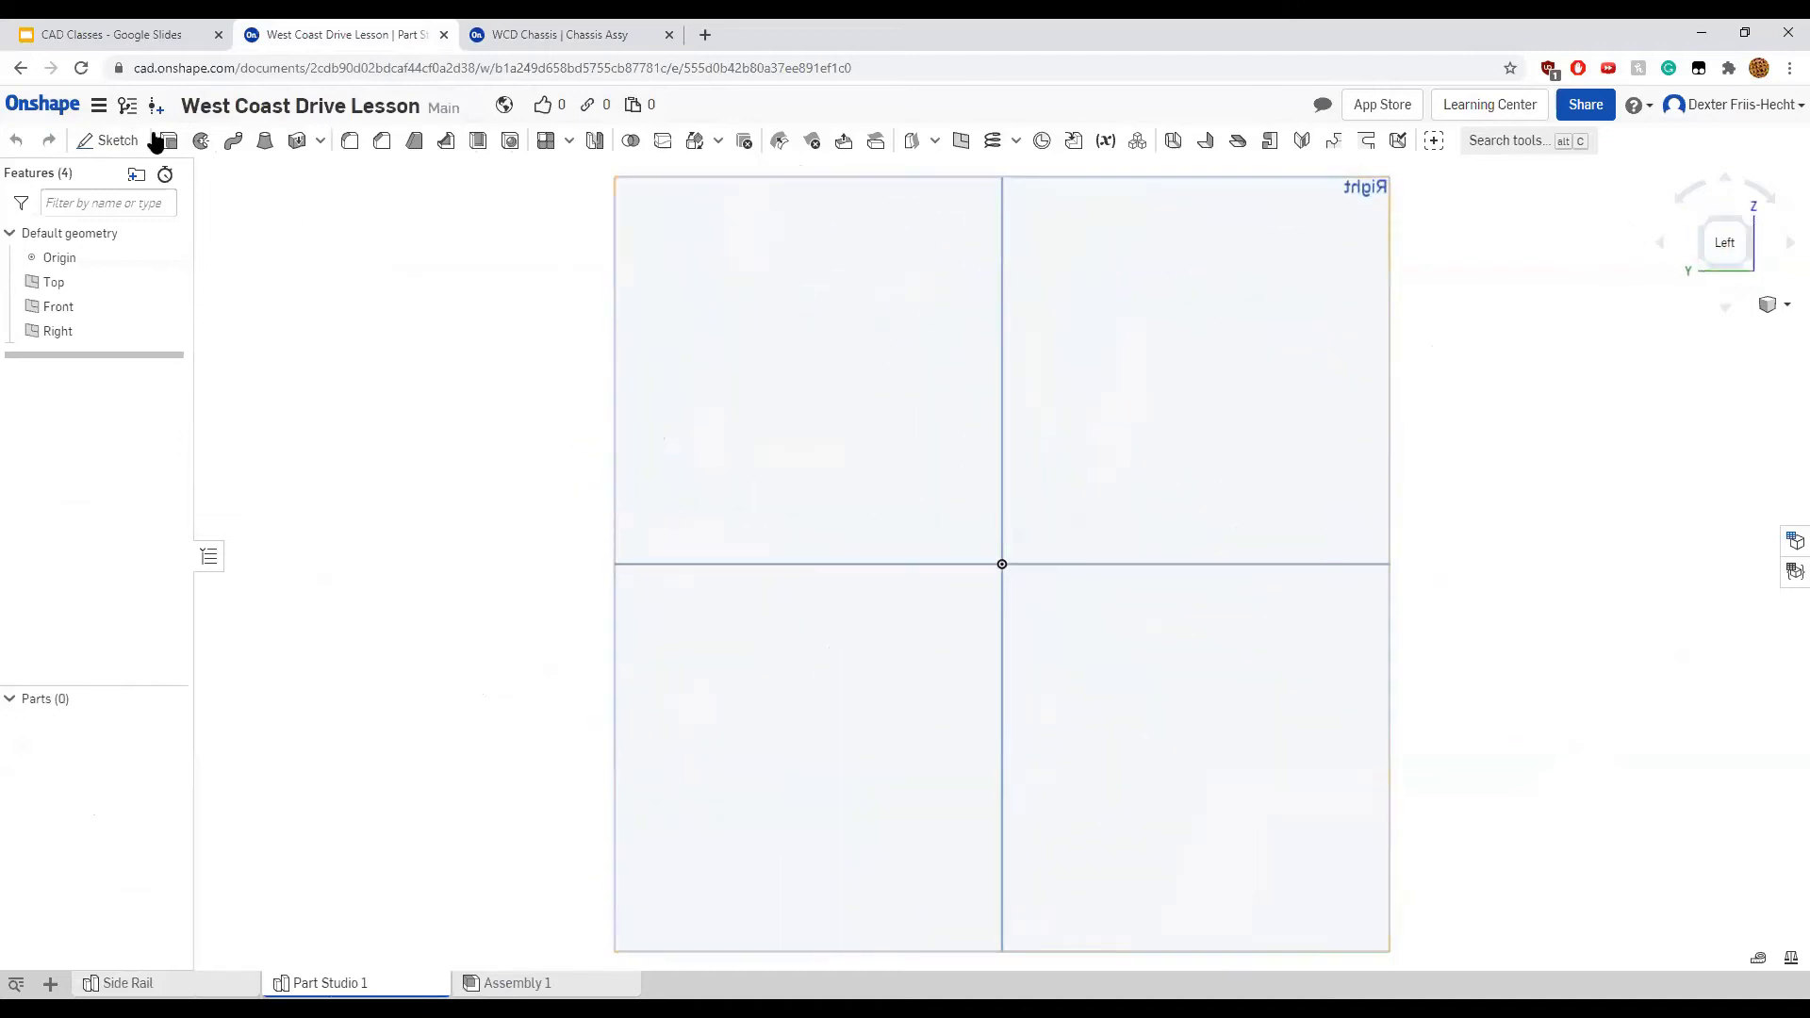
{"action": "left_click", "coordinate": [105, 149]}
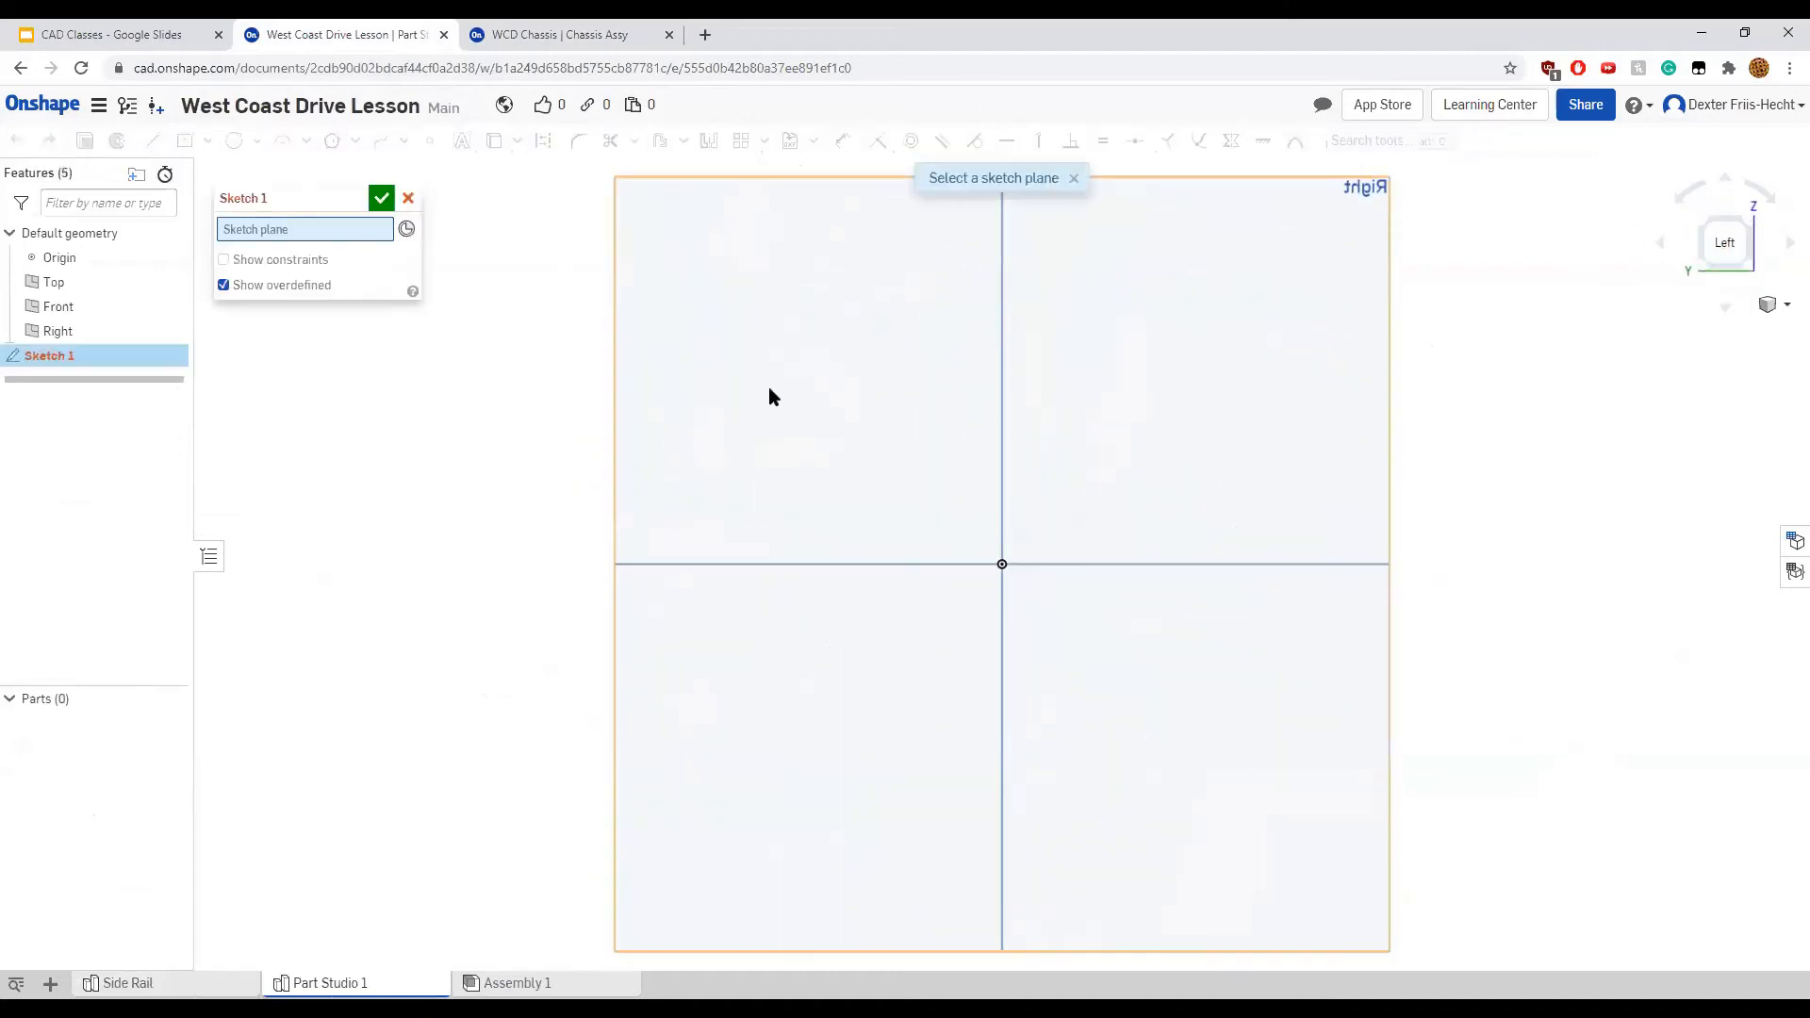
{"action": "left_click", "coordinate": [856, 379]}
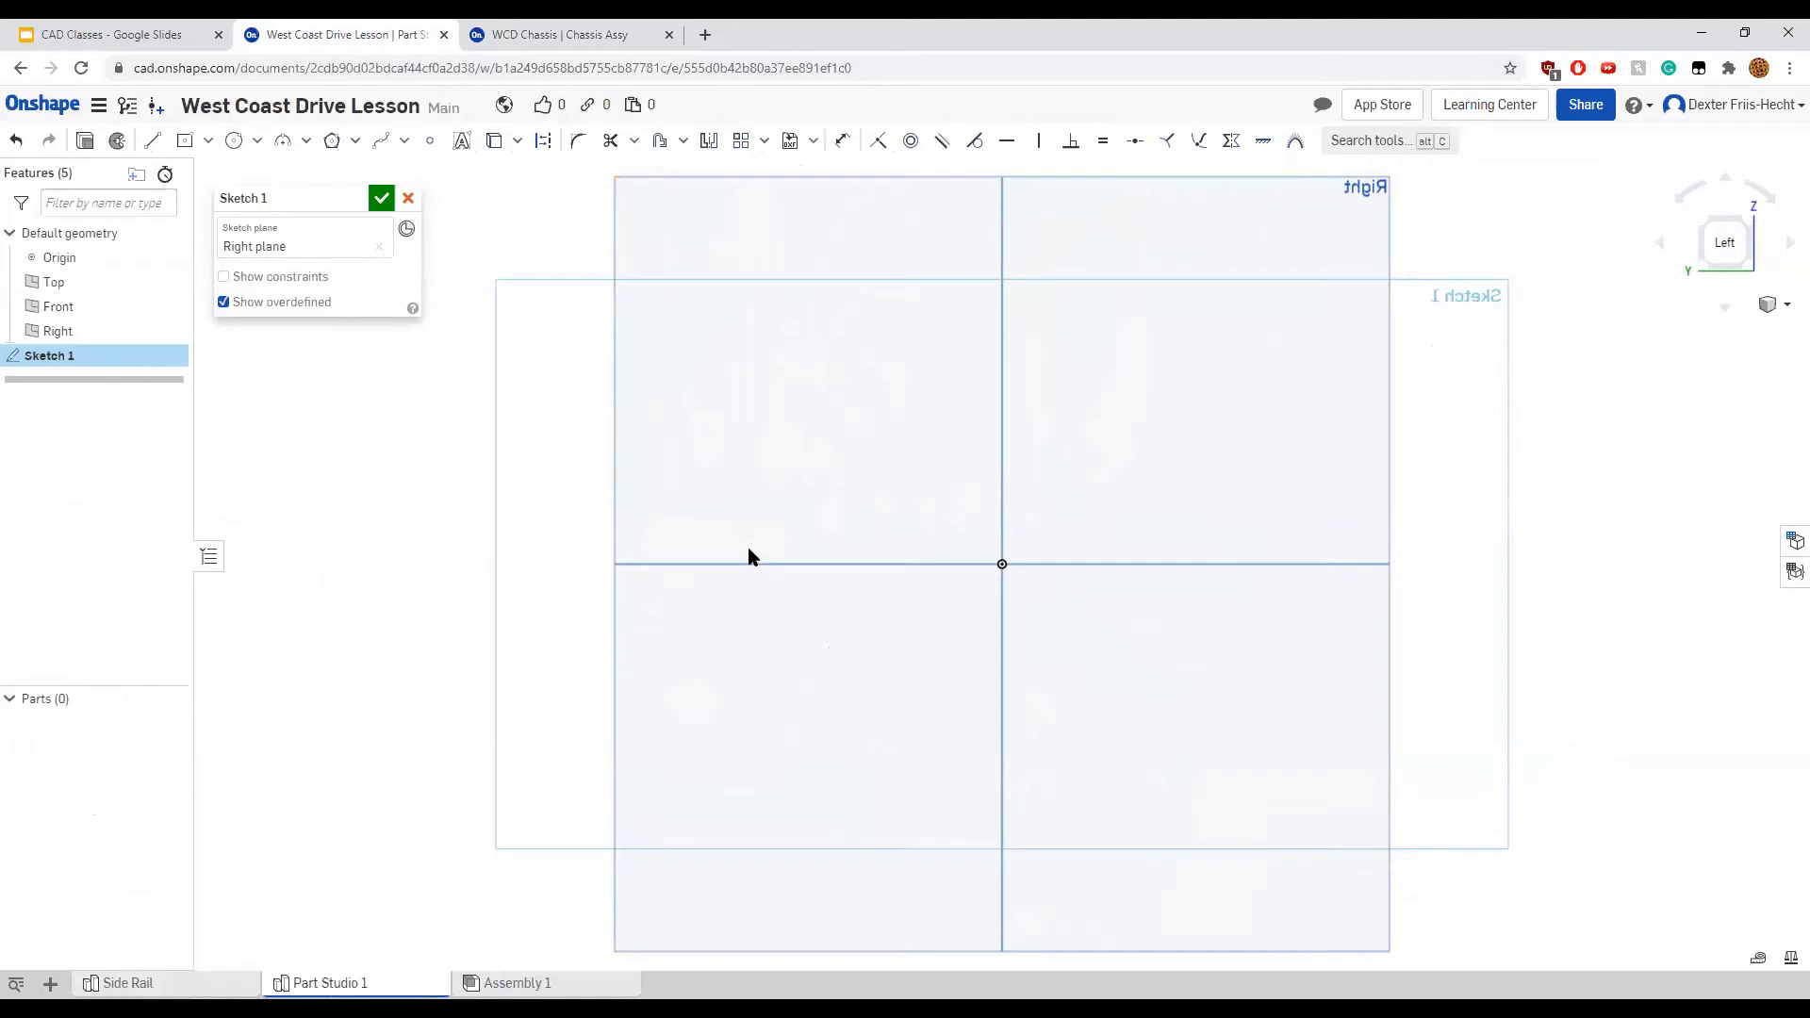
{"action": "left_click", "coordinate": [185, 140]}
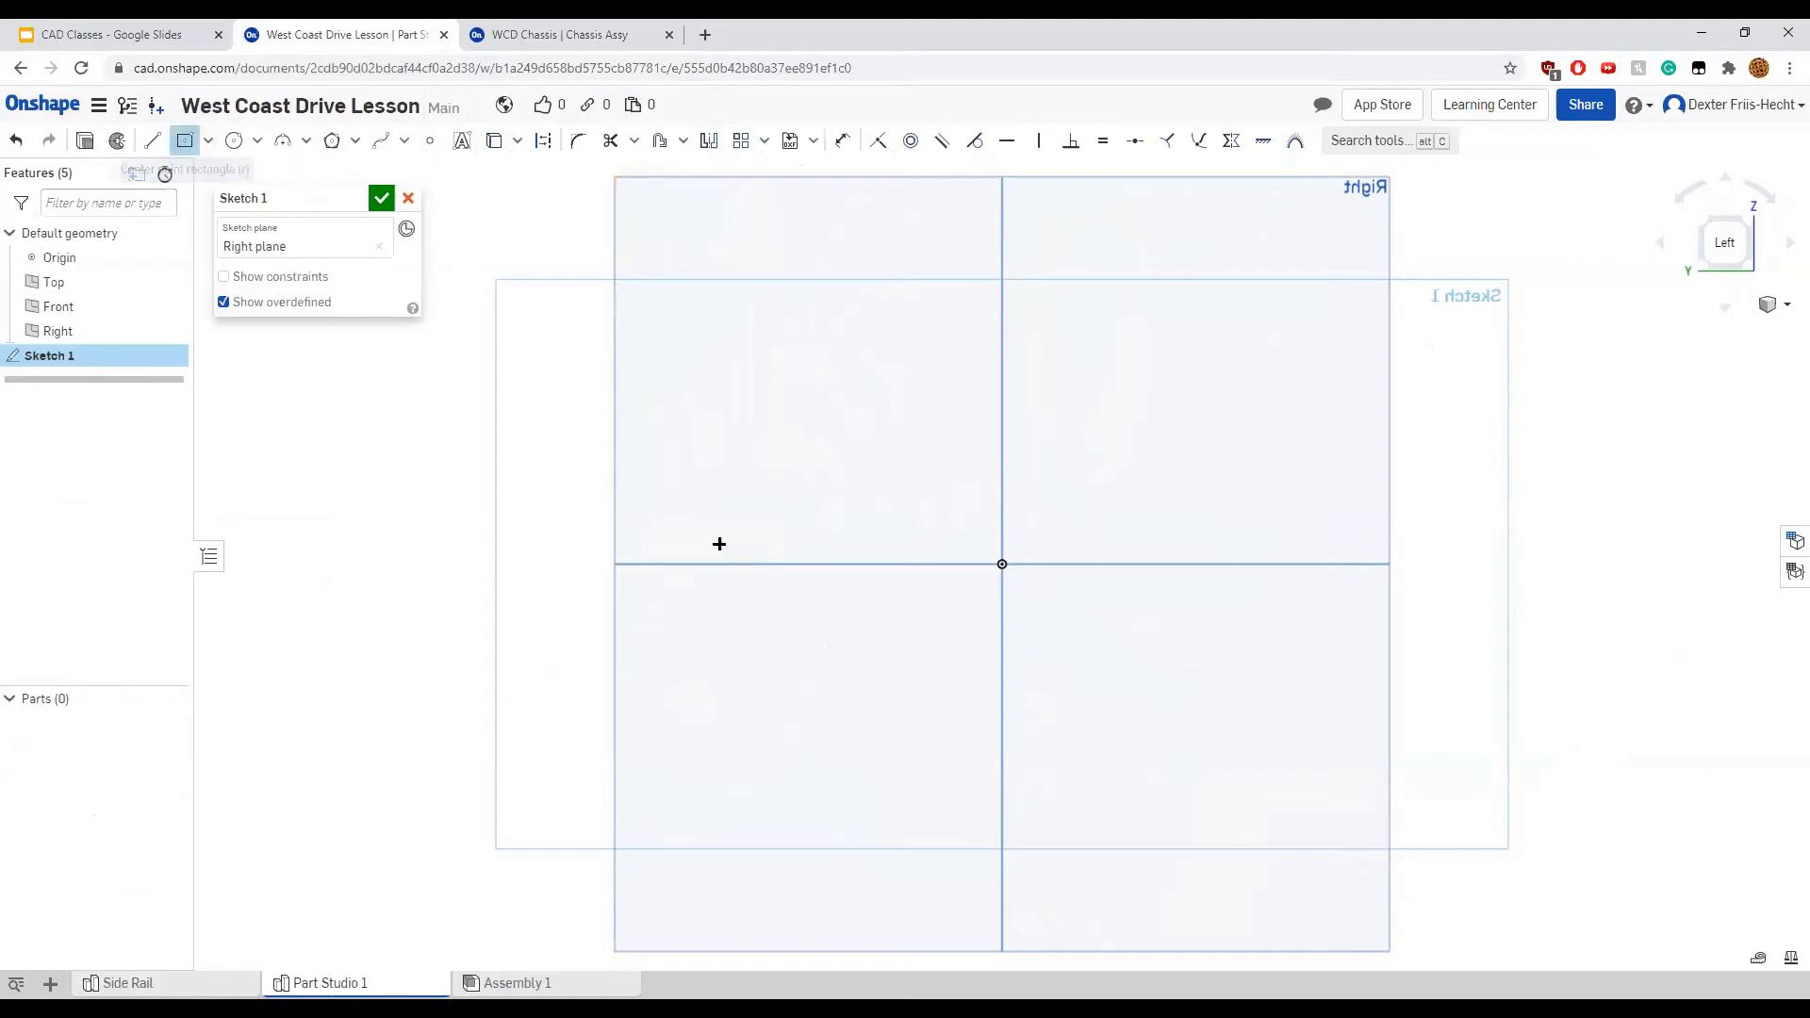
{"action": "left_click", "coordinate": [1000, 564]}
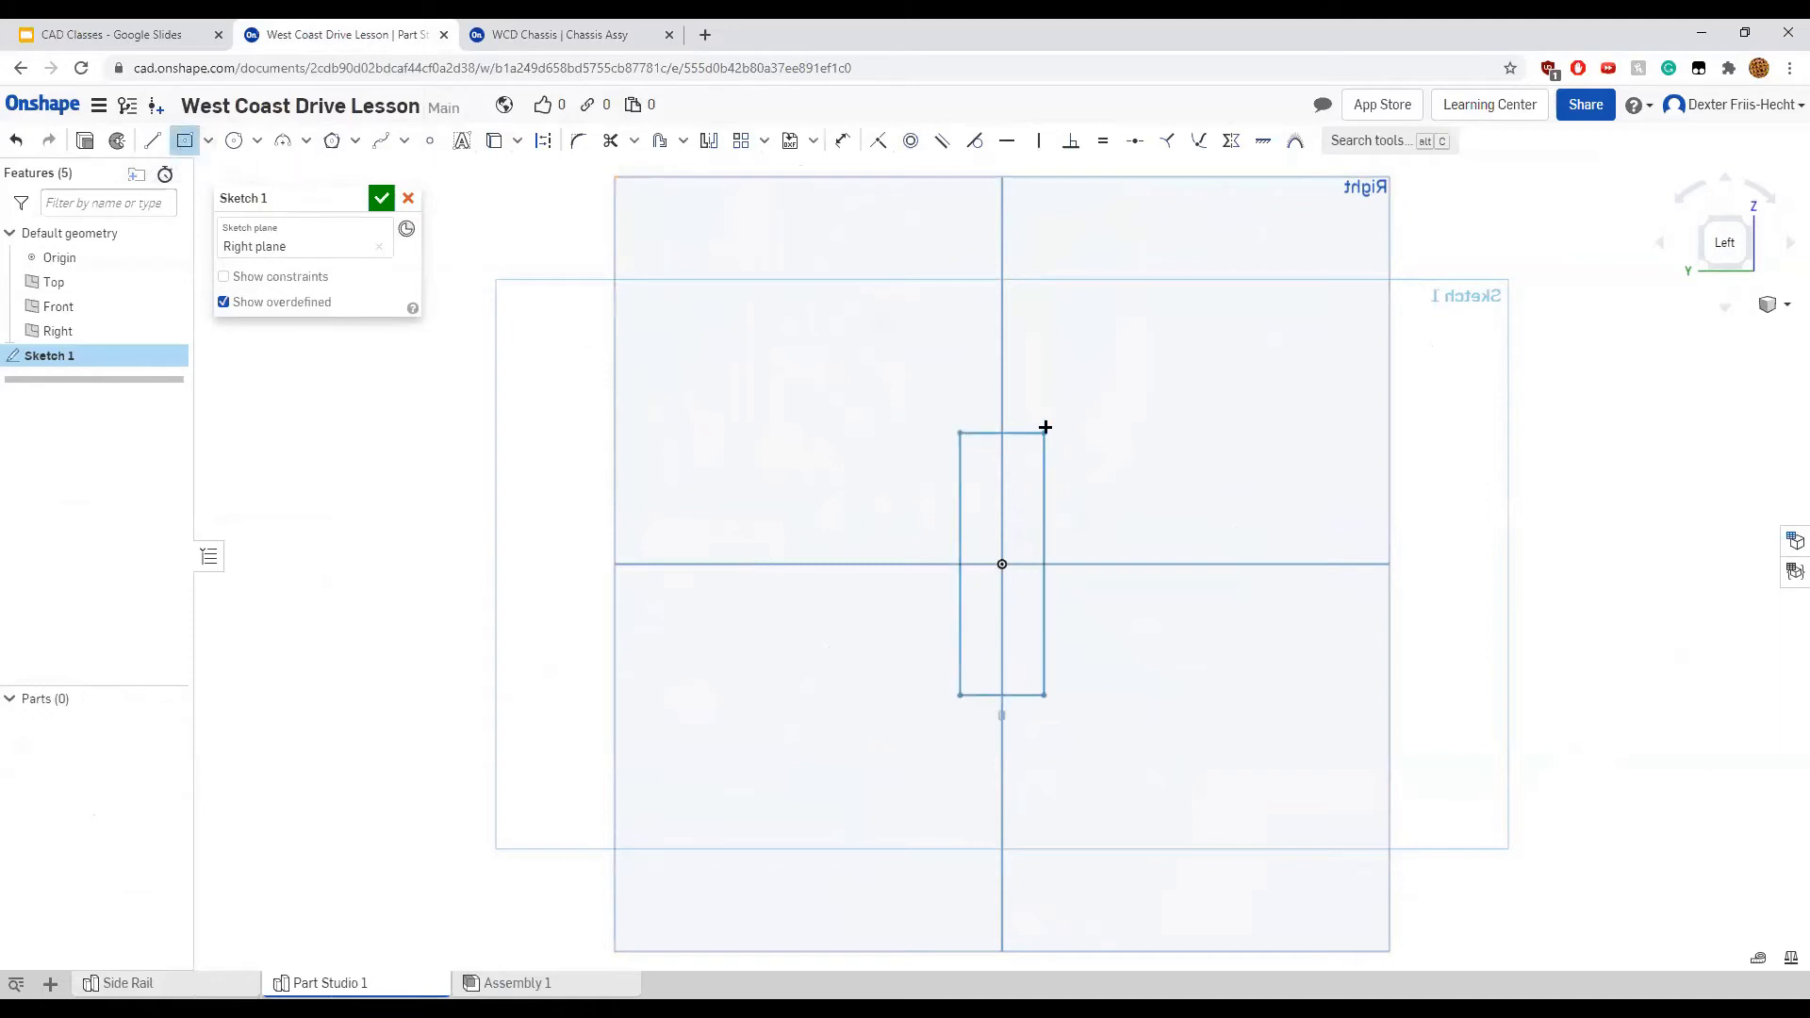
{"action": "left_click", "coordinate": [1070, 386]}
Dimension the rectangle 1 in wide and 2 in tall
{"action": "key", "text": "d"}
{"action": "left_click", "coordinate": [997, 387]}
{"action": "left_click", "coordinate": [990, 344]}
{"action": "type", "text": "1"}
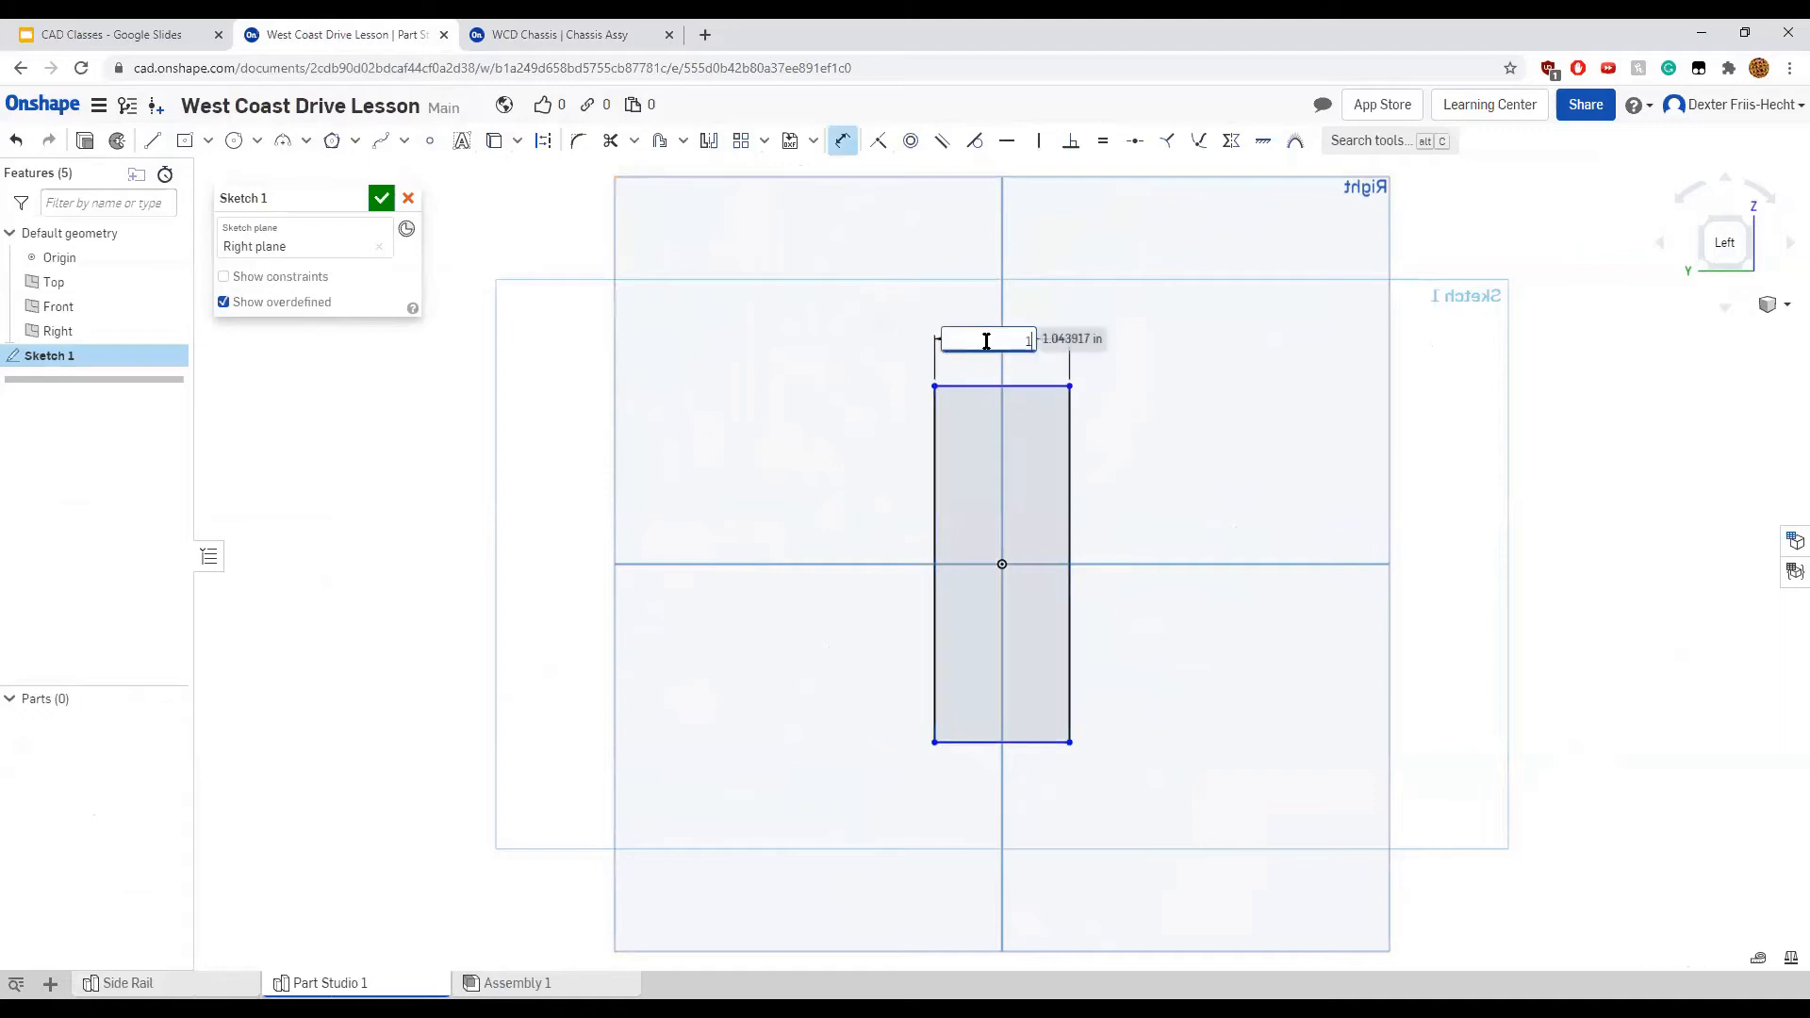
{"action": "key", "text": "Return"}
{"action": "left_click", "coordinate": [932, 477]}
{"action": "left_click", "coordinate": [882, 487]}
{"action": "type", "text": "2"}
{"action": "key", "text": "Return"}
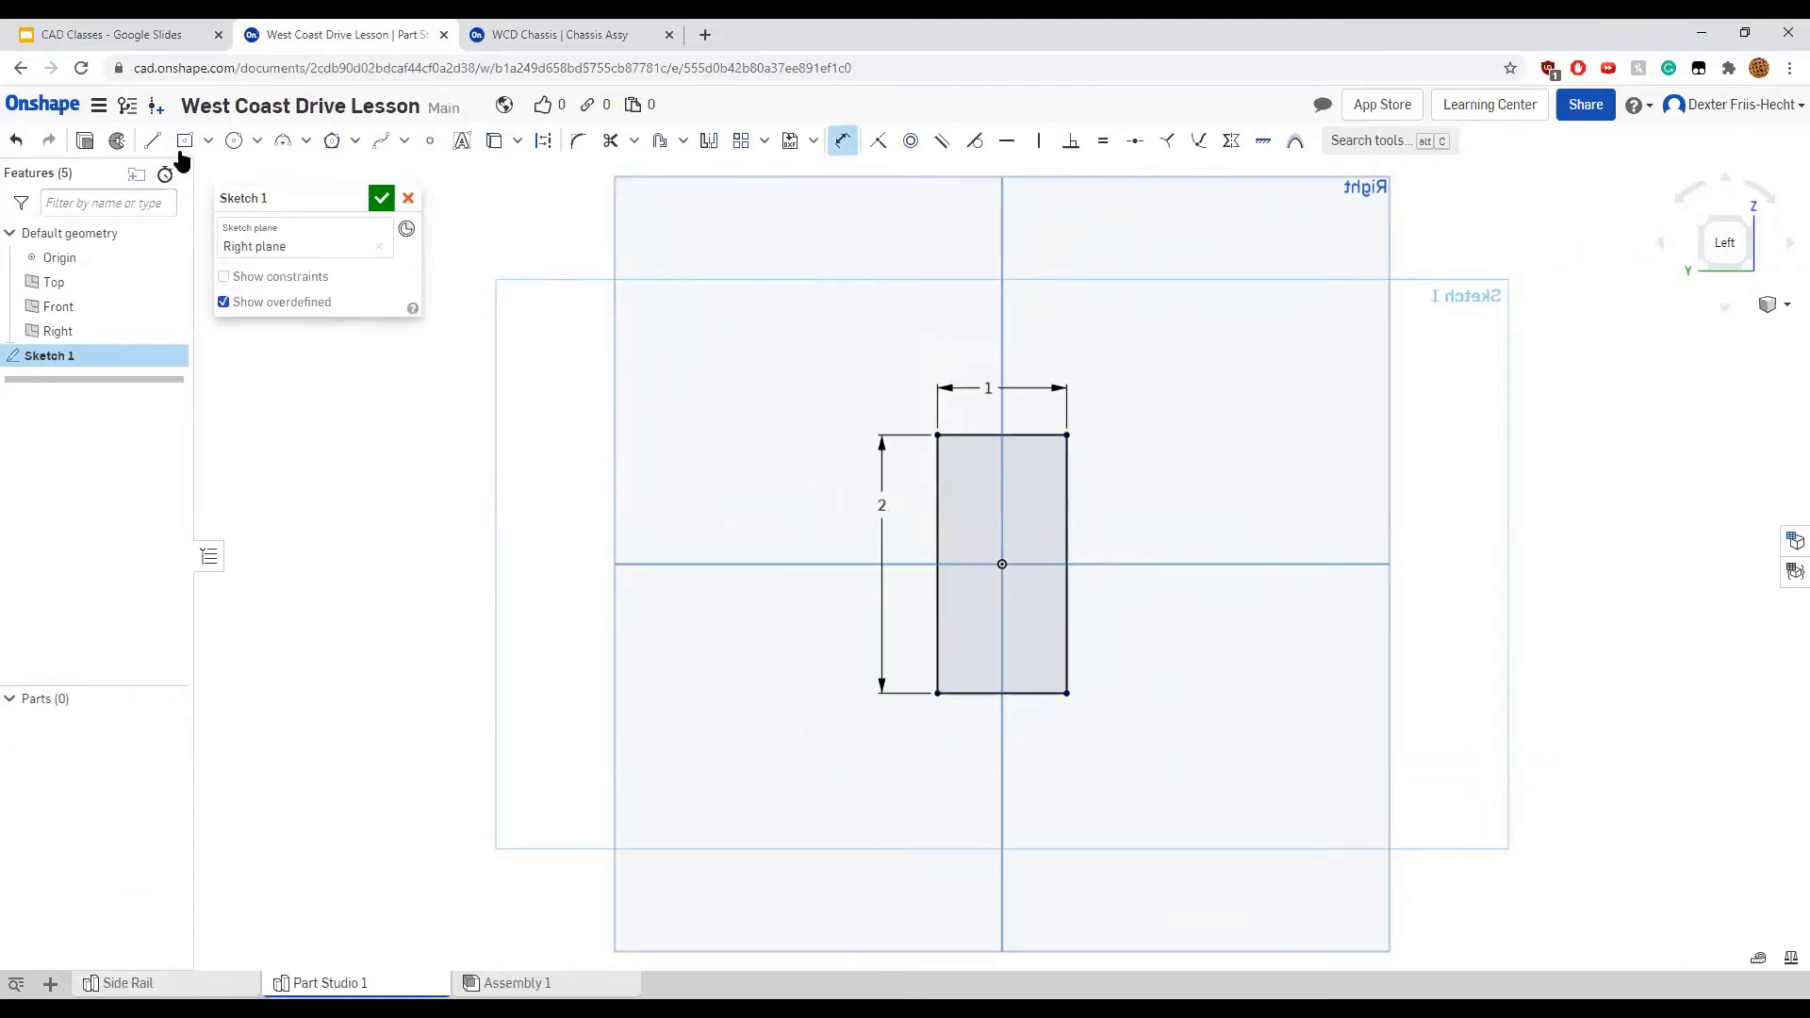
Draw a second center-point rectangle, about 0.64 by 1.4 in, on the origin inside the first one
{"action": "left_click", "coordinate": [184, 140]}
{"action": "left_click", "coordinate": [1002, 564]}
{"action": "left_click", "coordinate": [1041, 474]}
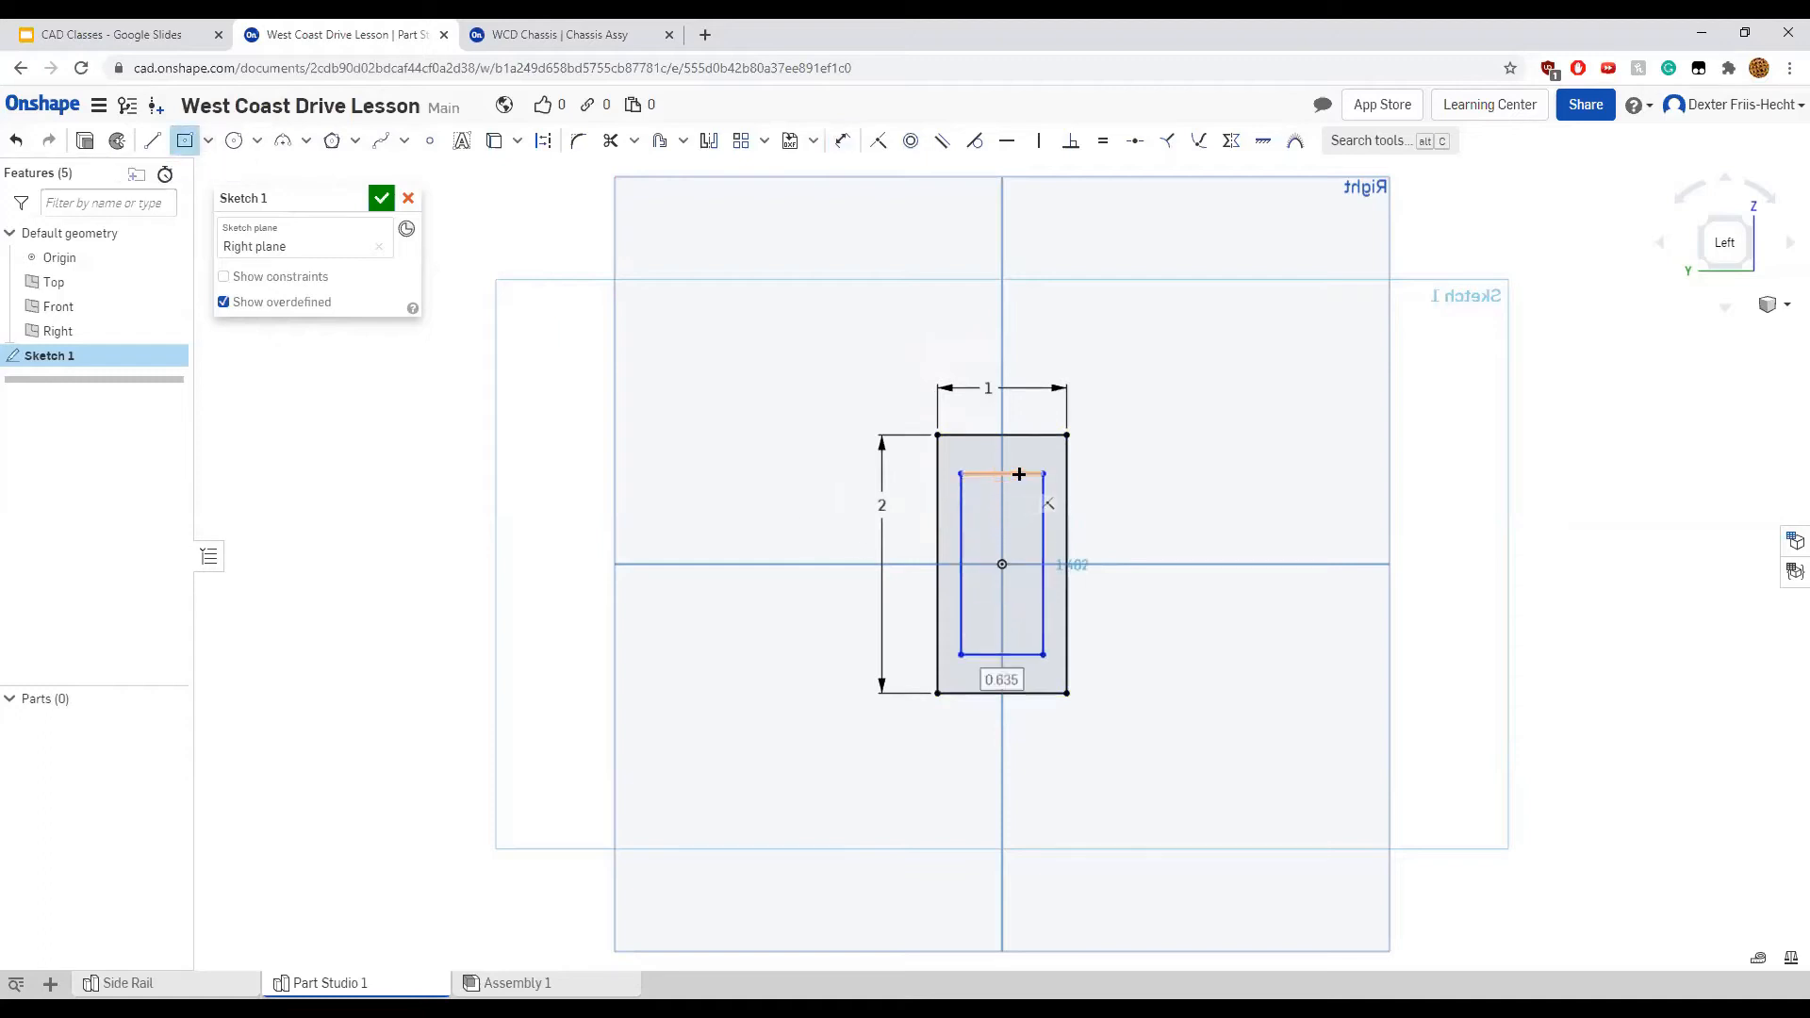
Dimension the inner rectangle 0.8 in wide and 1.8 in tall
{"action": "key", "text": "d"}
{"action": "left_click", "coordinate": [1019, 474]}
{"action": "left_click", "coordinate": [1019, 456]}
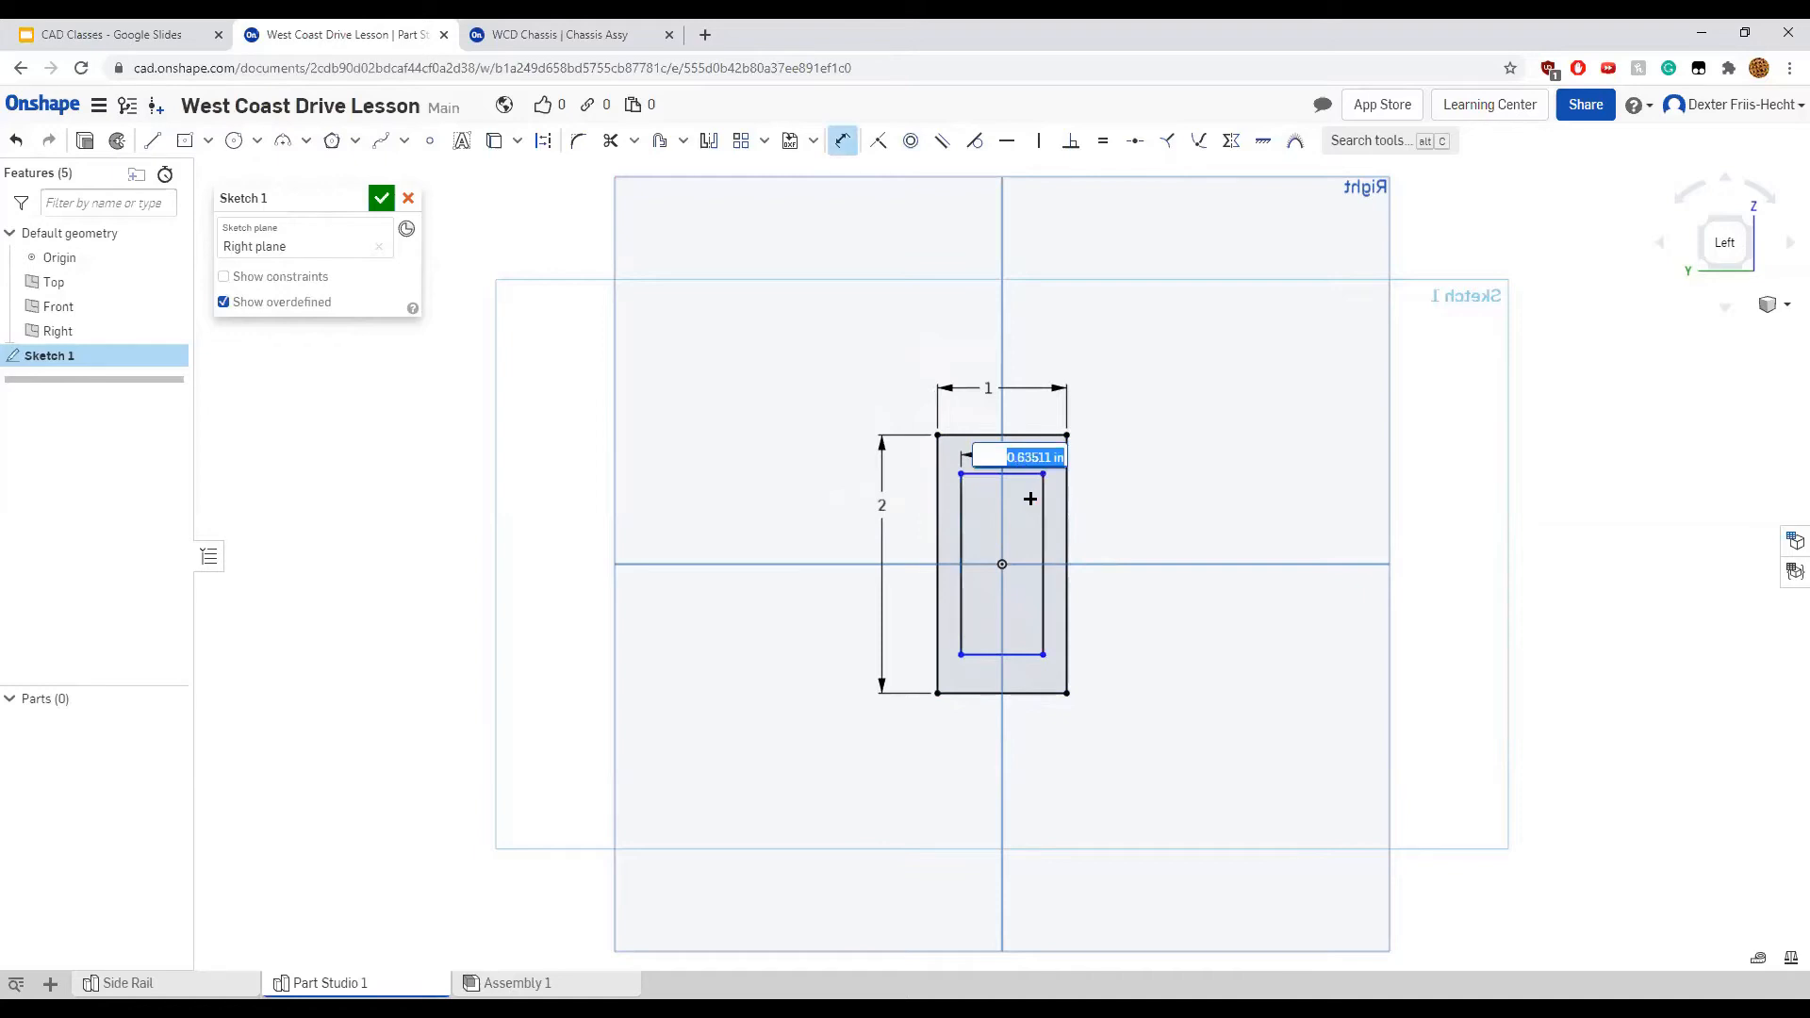
{"action": "type", "text": ".8"}
{"action": "key", "text": "Return"}
{"action": "left_click", "coordinate": [1054, 533]}
{"action": "left_click", "coordinate": [1114, 537]}
{"action": "type", "text": "1"}
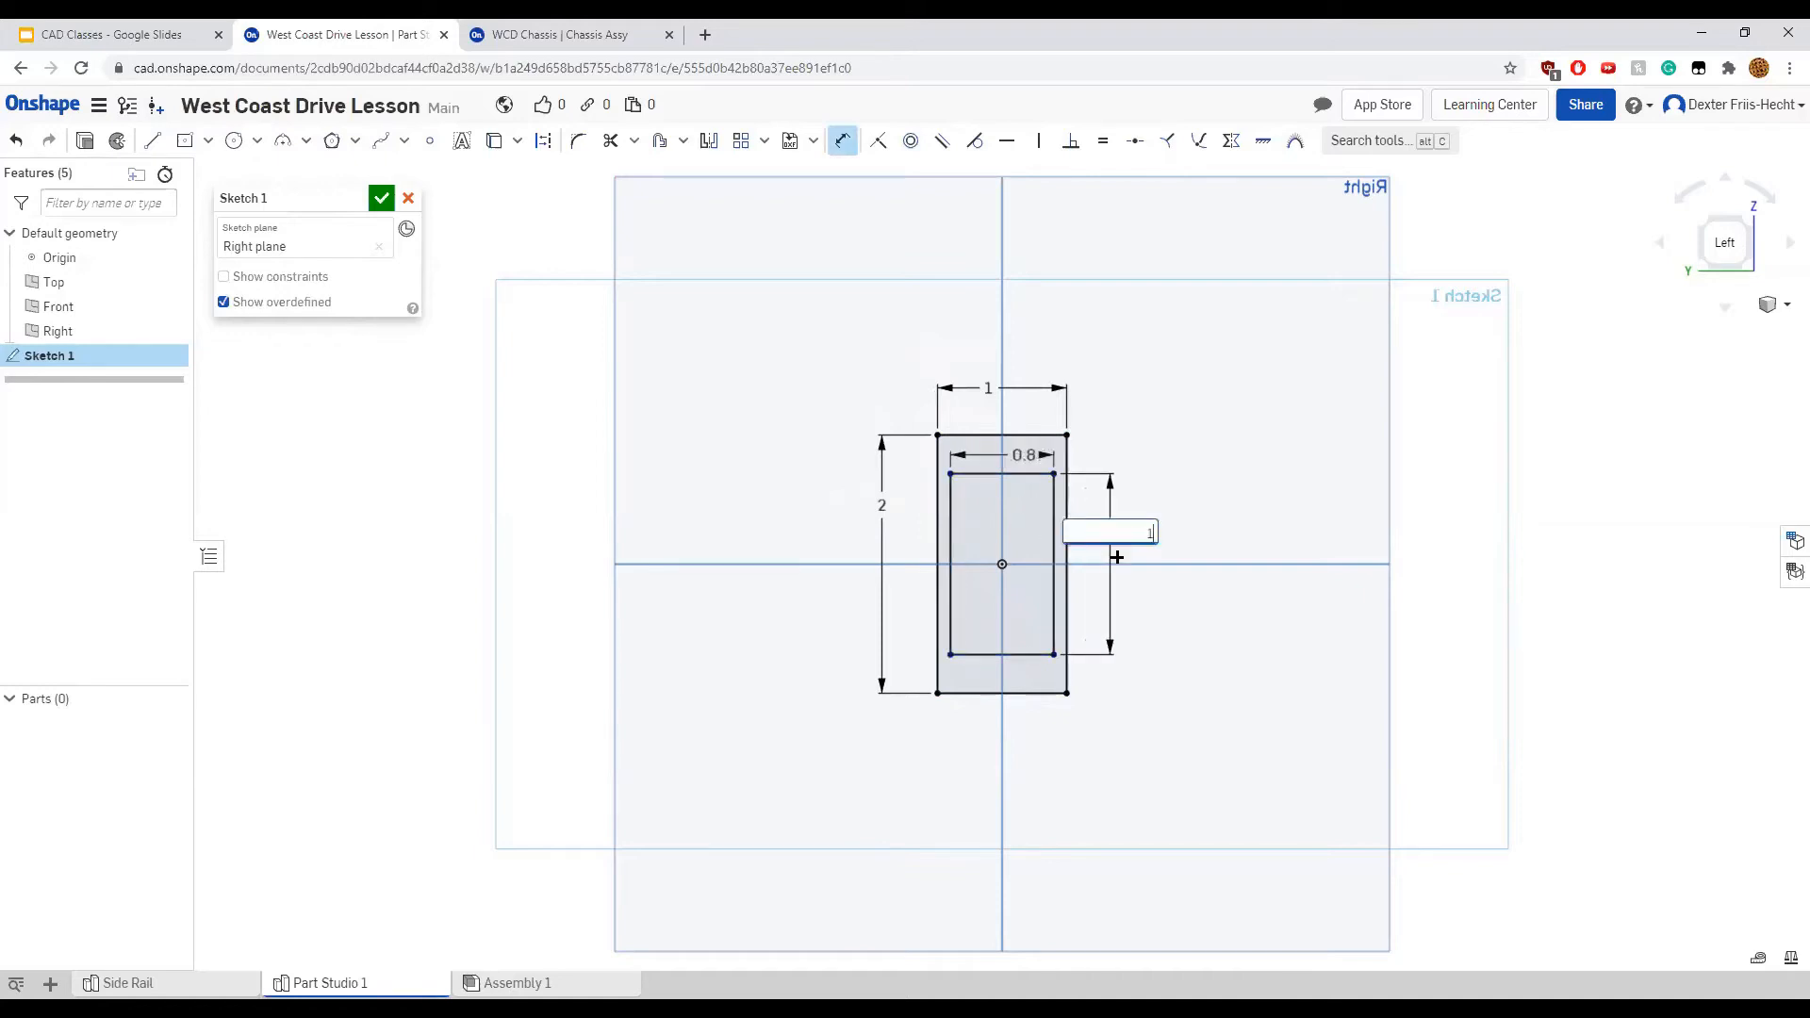
{"action": "key", "text": "Return"}
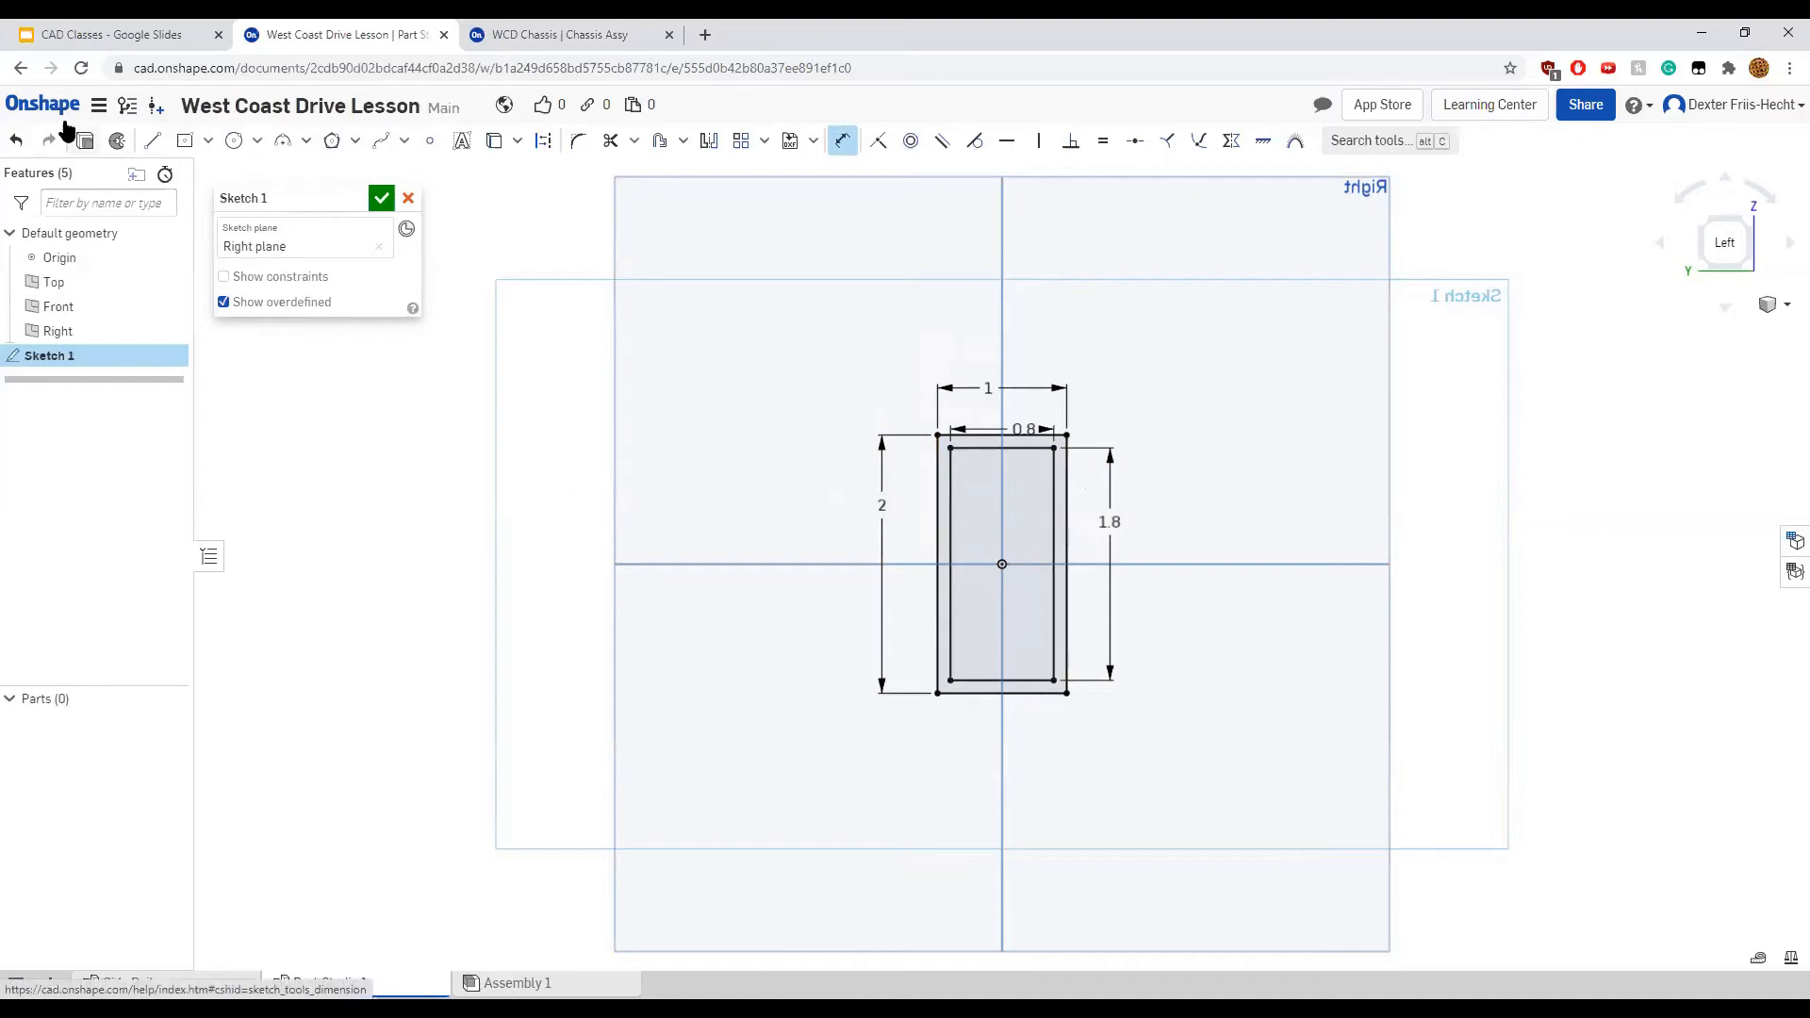
Extrude the tube wall profile between the two rectangles as a new solid, with a blind depth of 28 in
{"action": "left_click", "coordinate": [84, 143]}
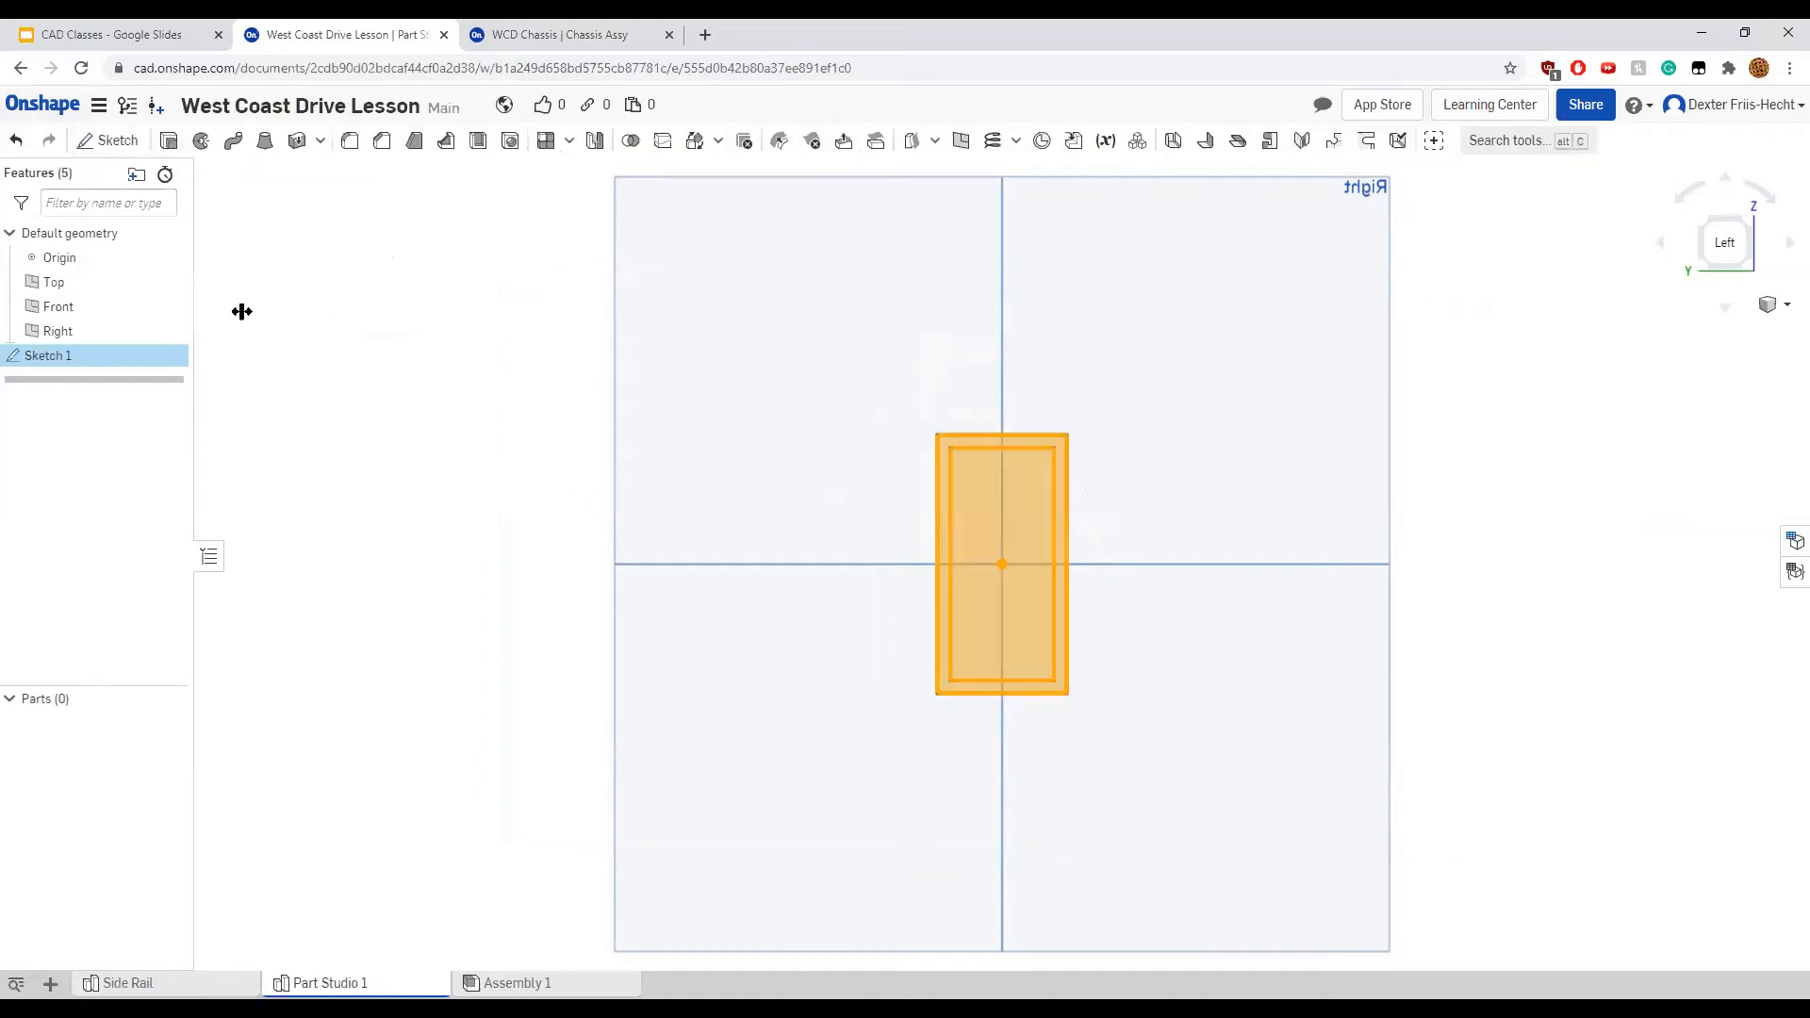
{"action": "left_click", "coordinate": [276, 248]}
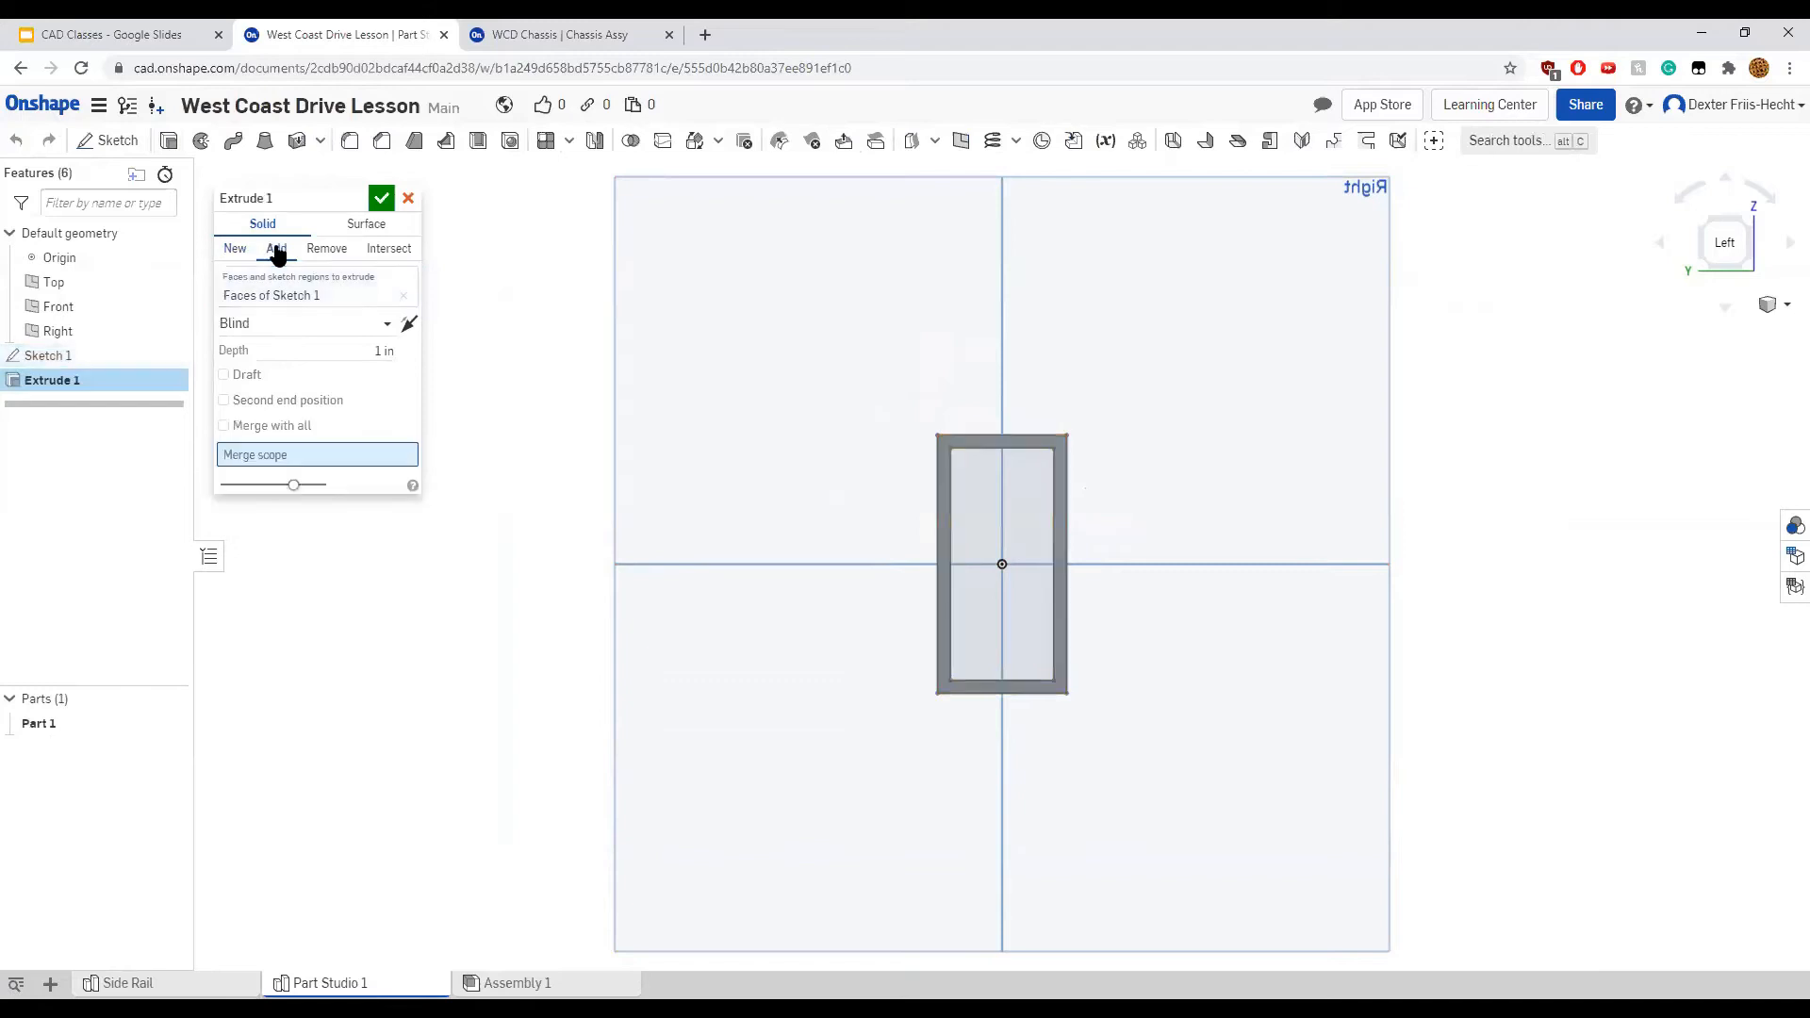
{"action": "left_click", "coordinate": [370, 349]}
{"action": "type", "text": "28"}
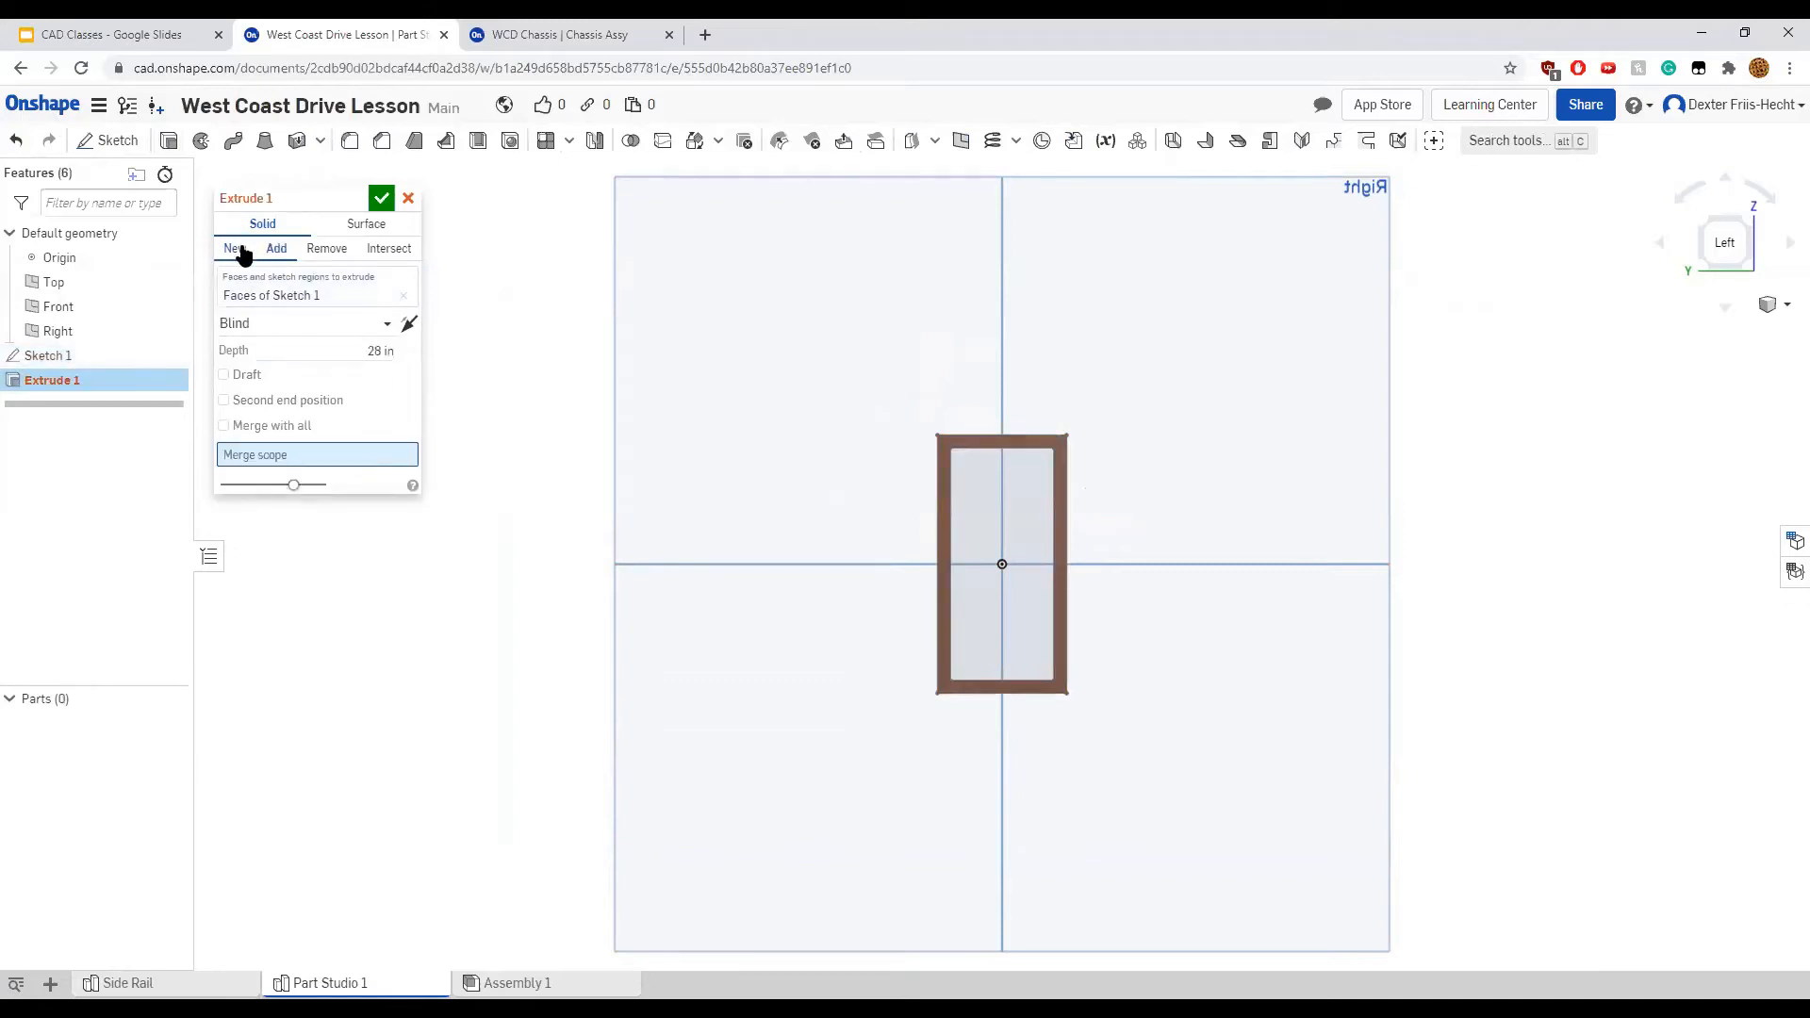
{"action": "left_click", "coordinate": [240, 250]}
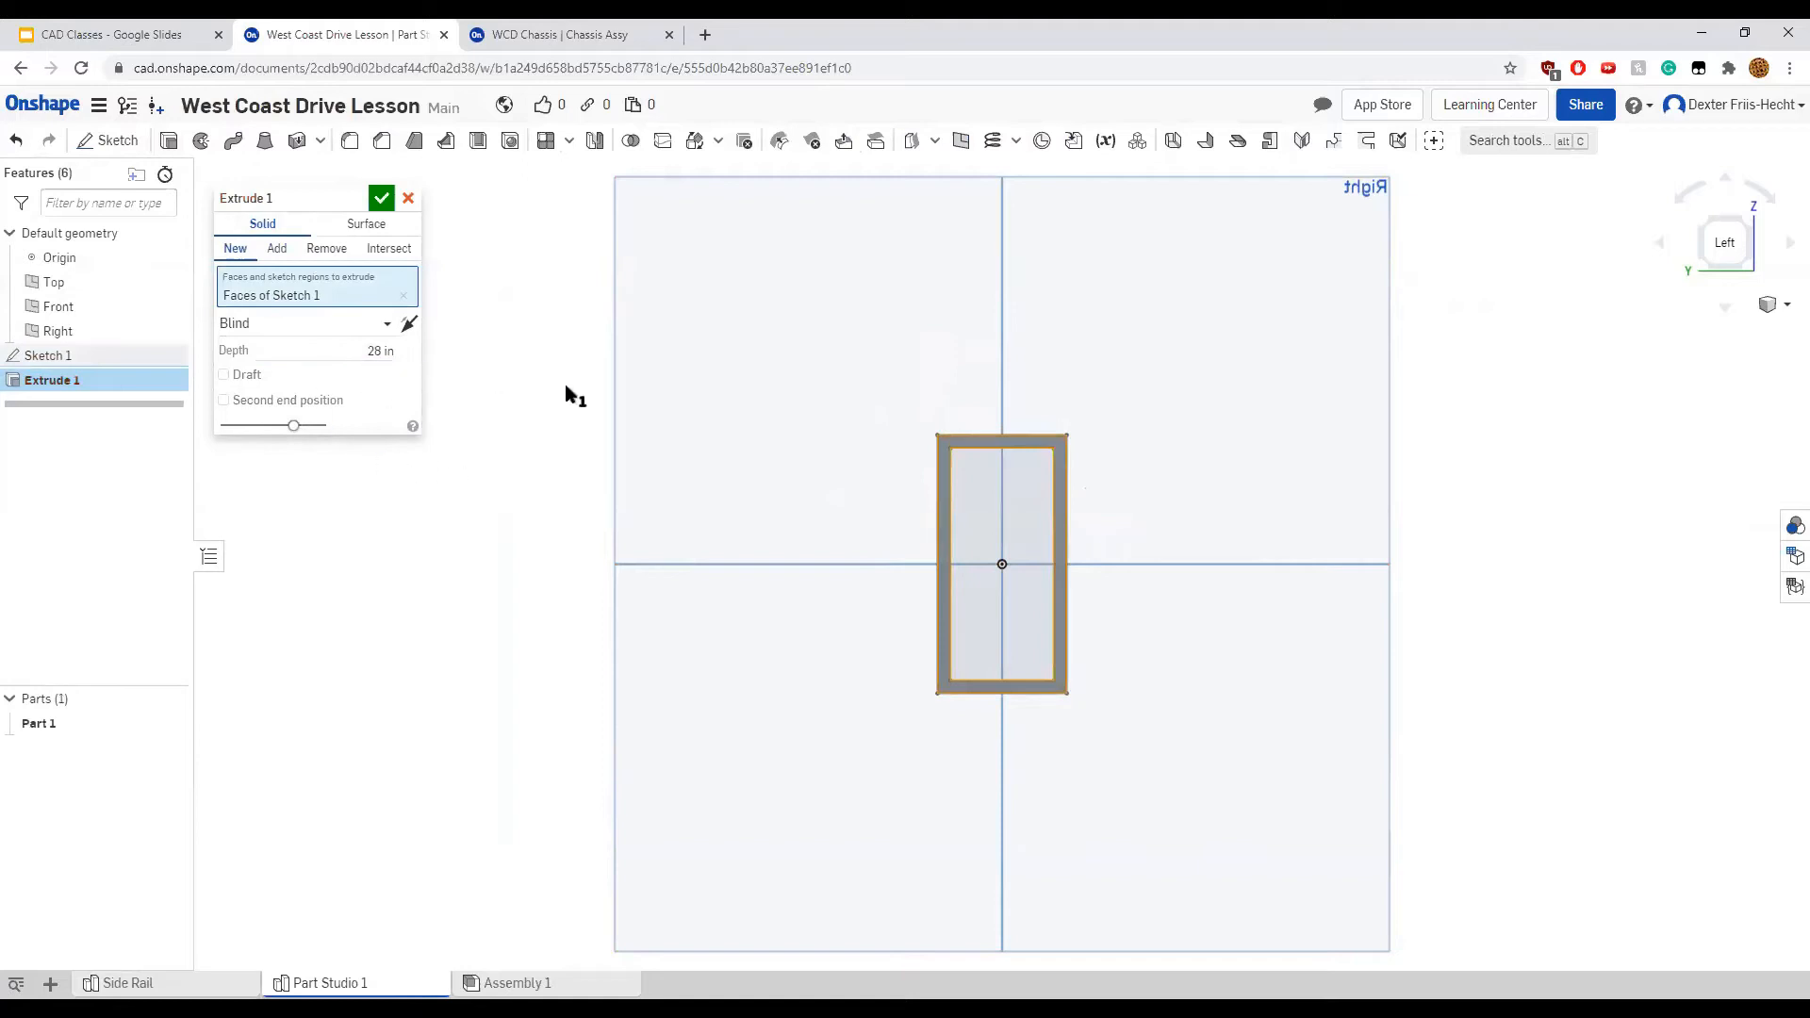
{"action": "left_click", "coordinate": [380, 199]}
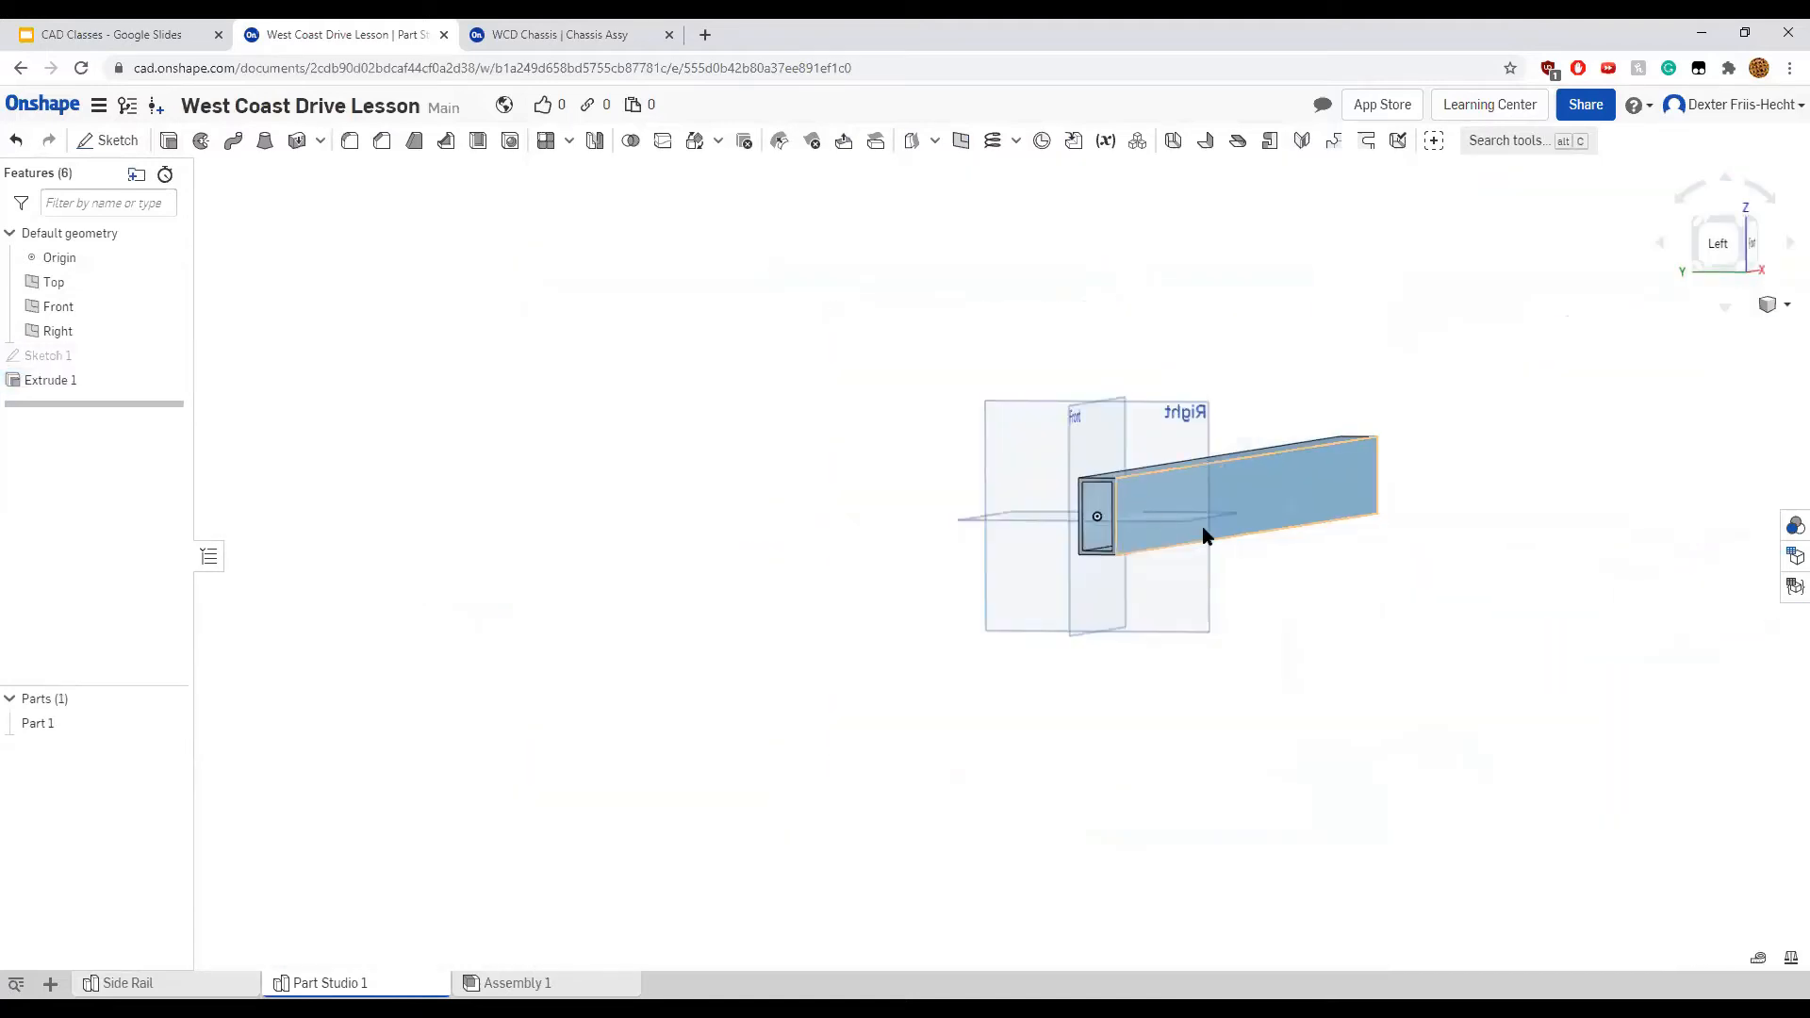
{"action": "middle_click_drag", "start_coordinate": [1205, 536], "coordinate": [792, 630]}
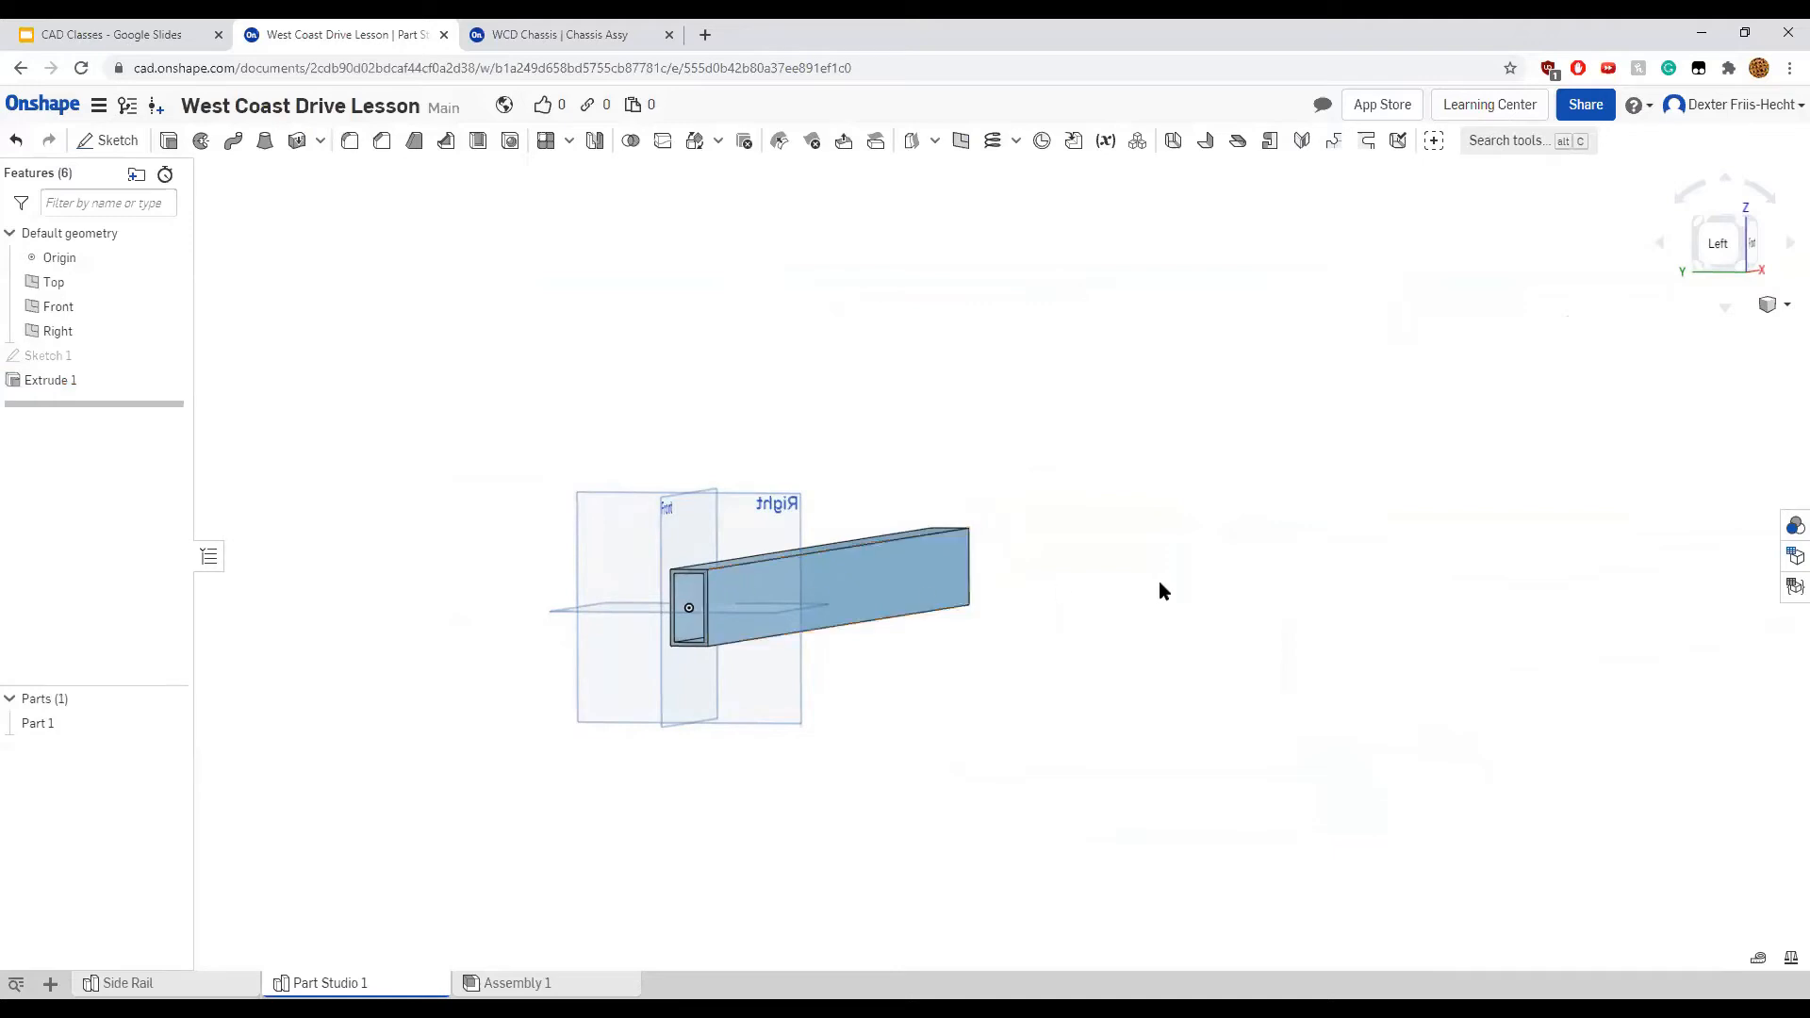
Start a sketch on the tube's long front face and place a point near the upper edge, about 3.4 in from the far end
{"action": "left_click", "coordinate": [1753, 242]}
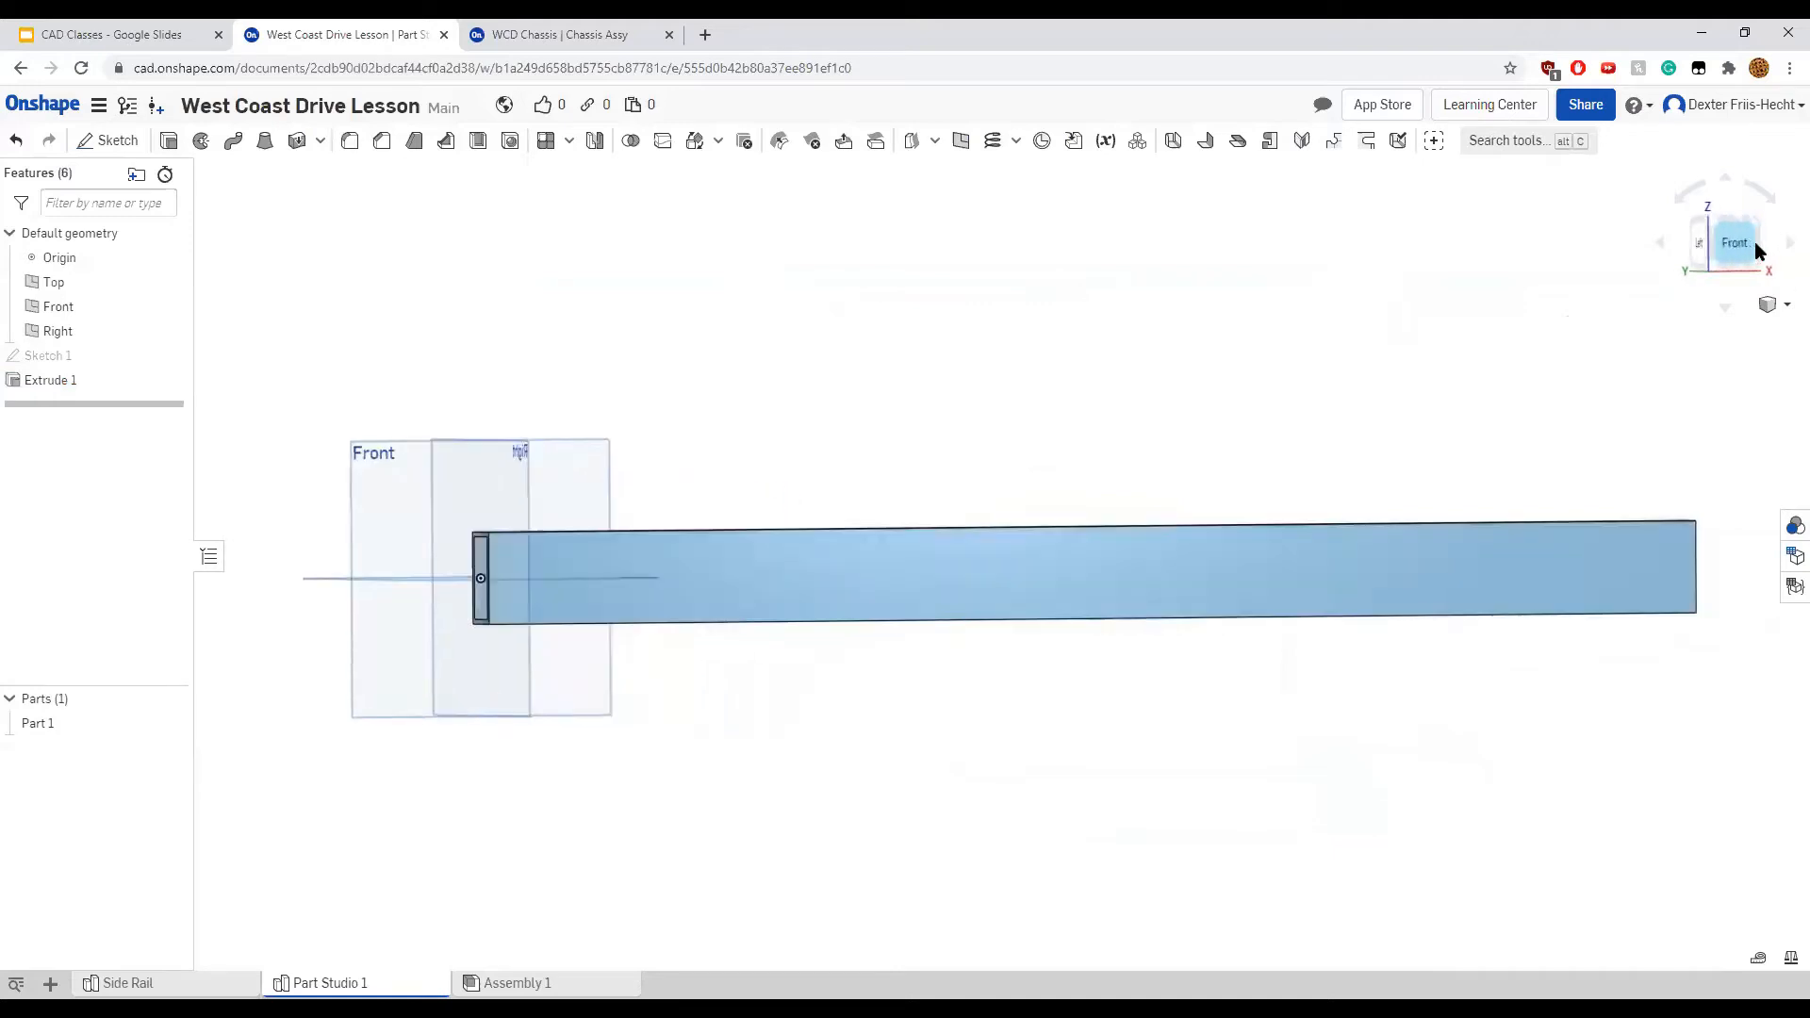
{"action": "middle_click_drag", "start_coordinate": [1079, 432], "coordinate": [895, 431]}
{"action": "scroll", "coordinate": [967, 525], "scroll_direction": "down", "scroll_amount": 3}
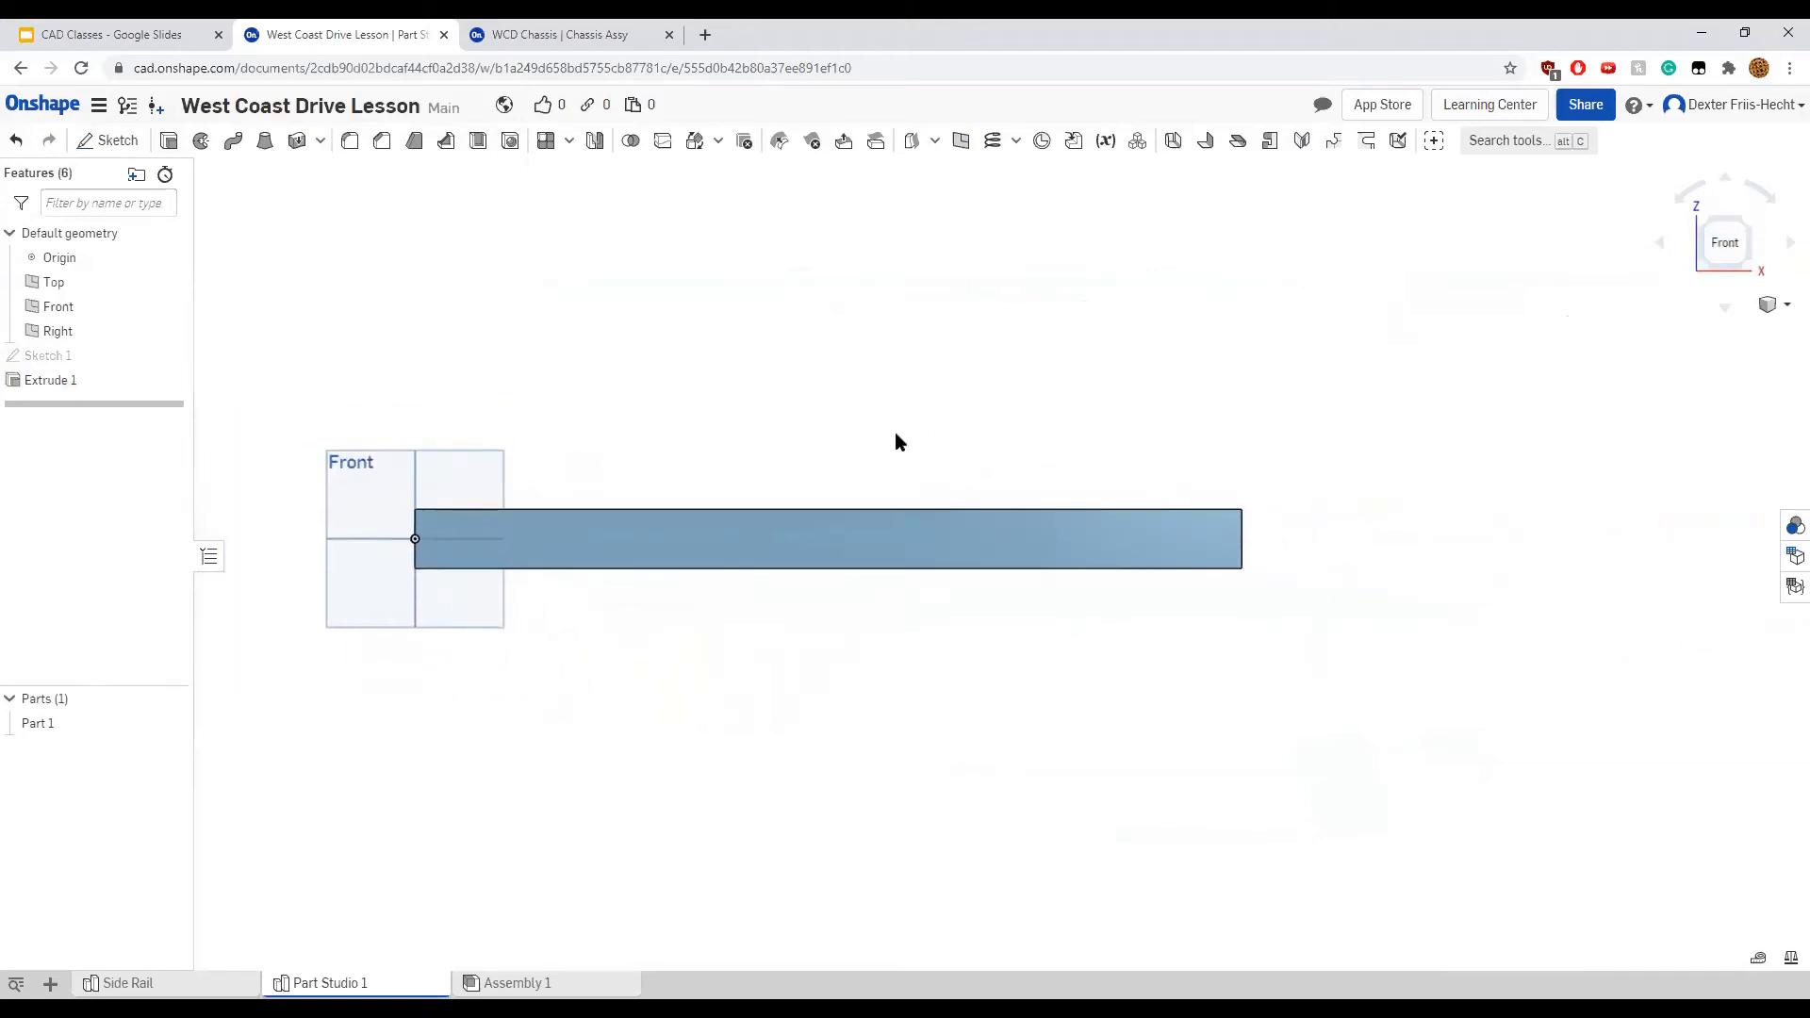
{"action": "scroll", "coordinate": [880, 439], "scroll_direction": "up", "scroll_amount": 1}
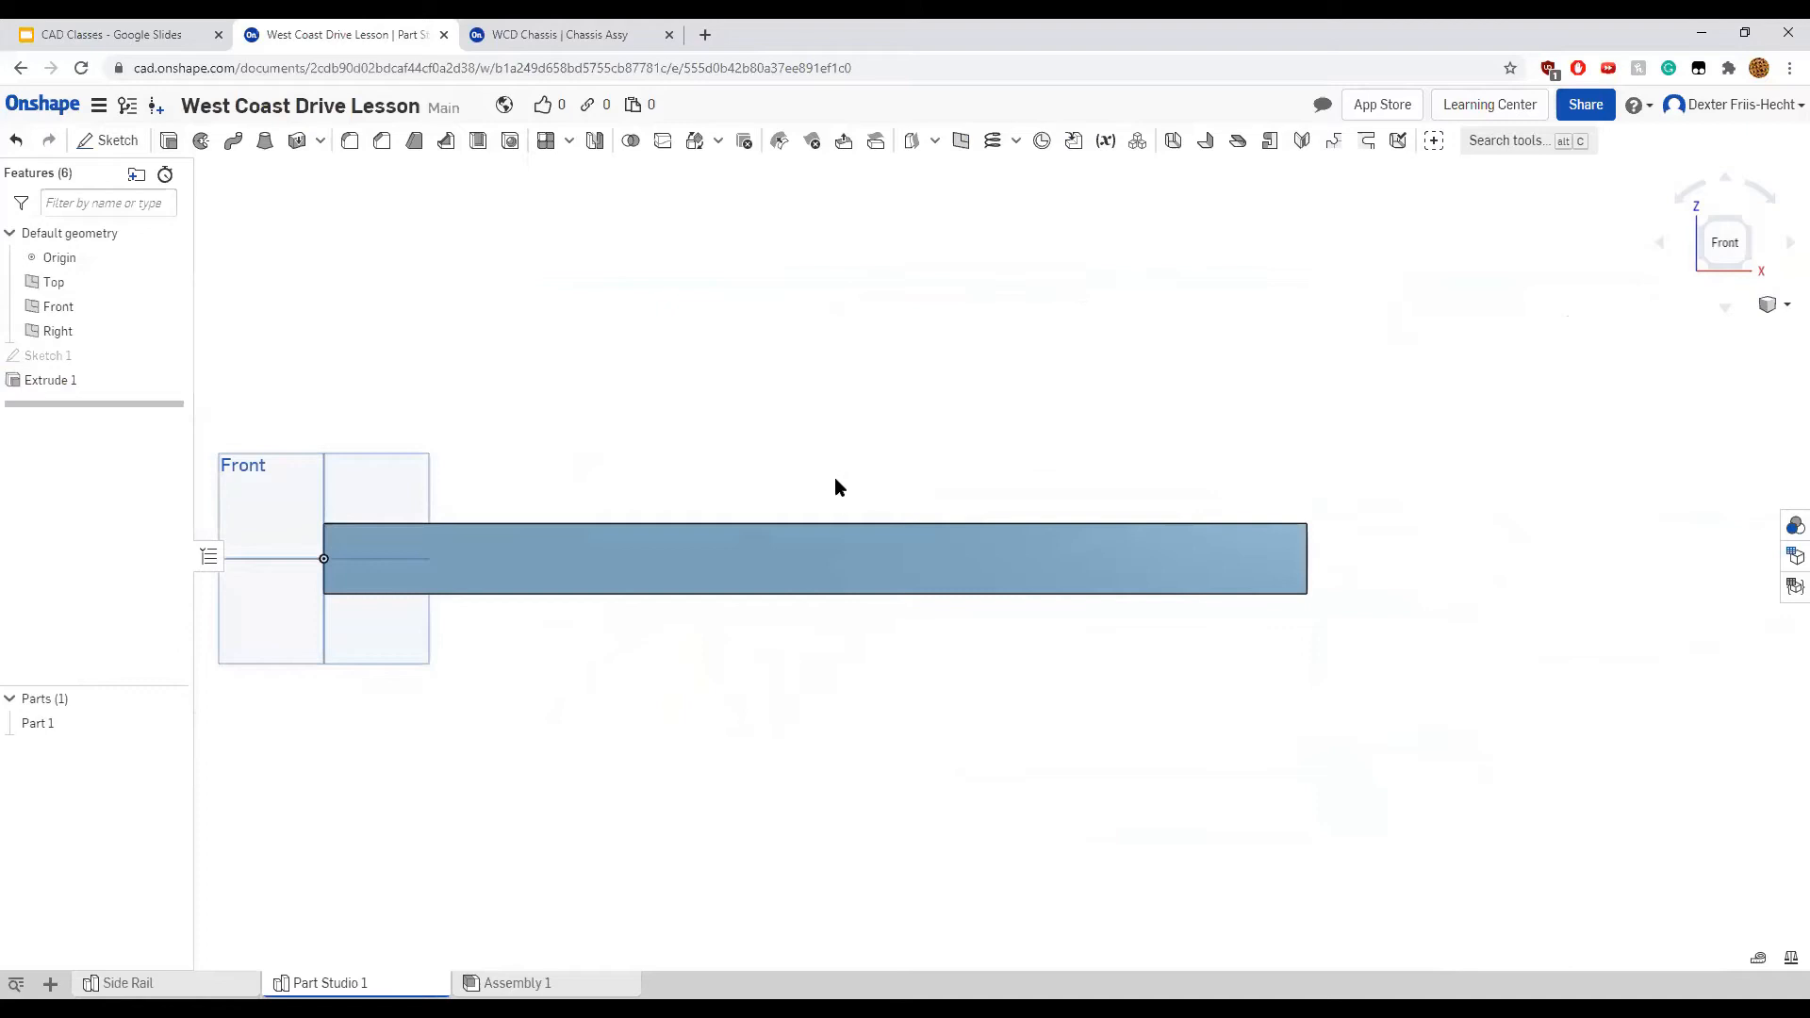
{"action": "left_click", "coordinate": [118, 141]}
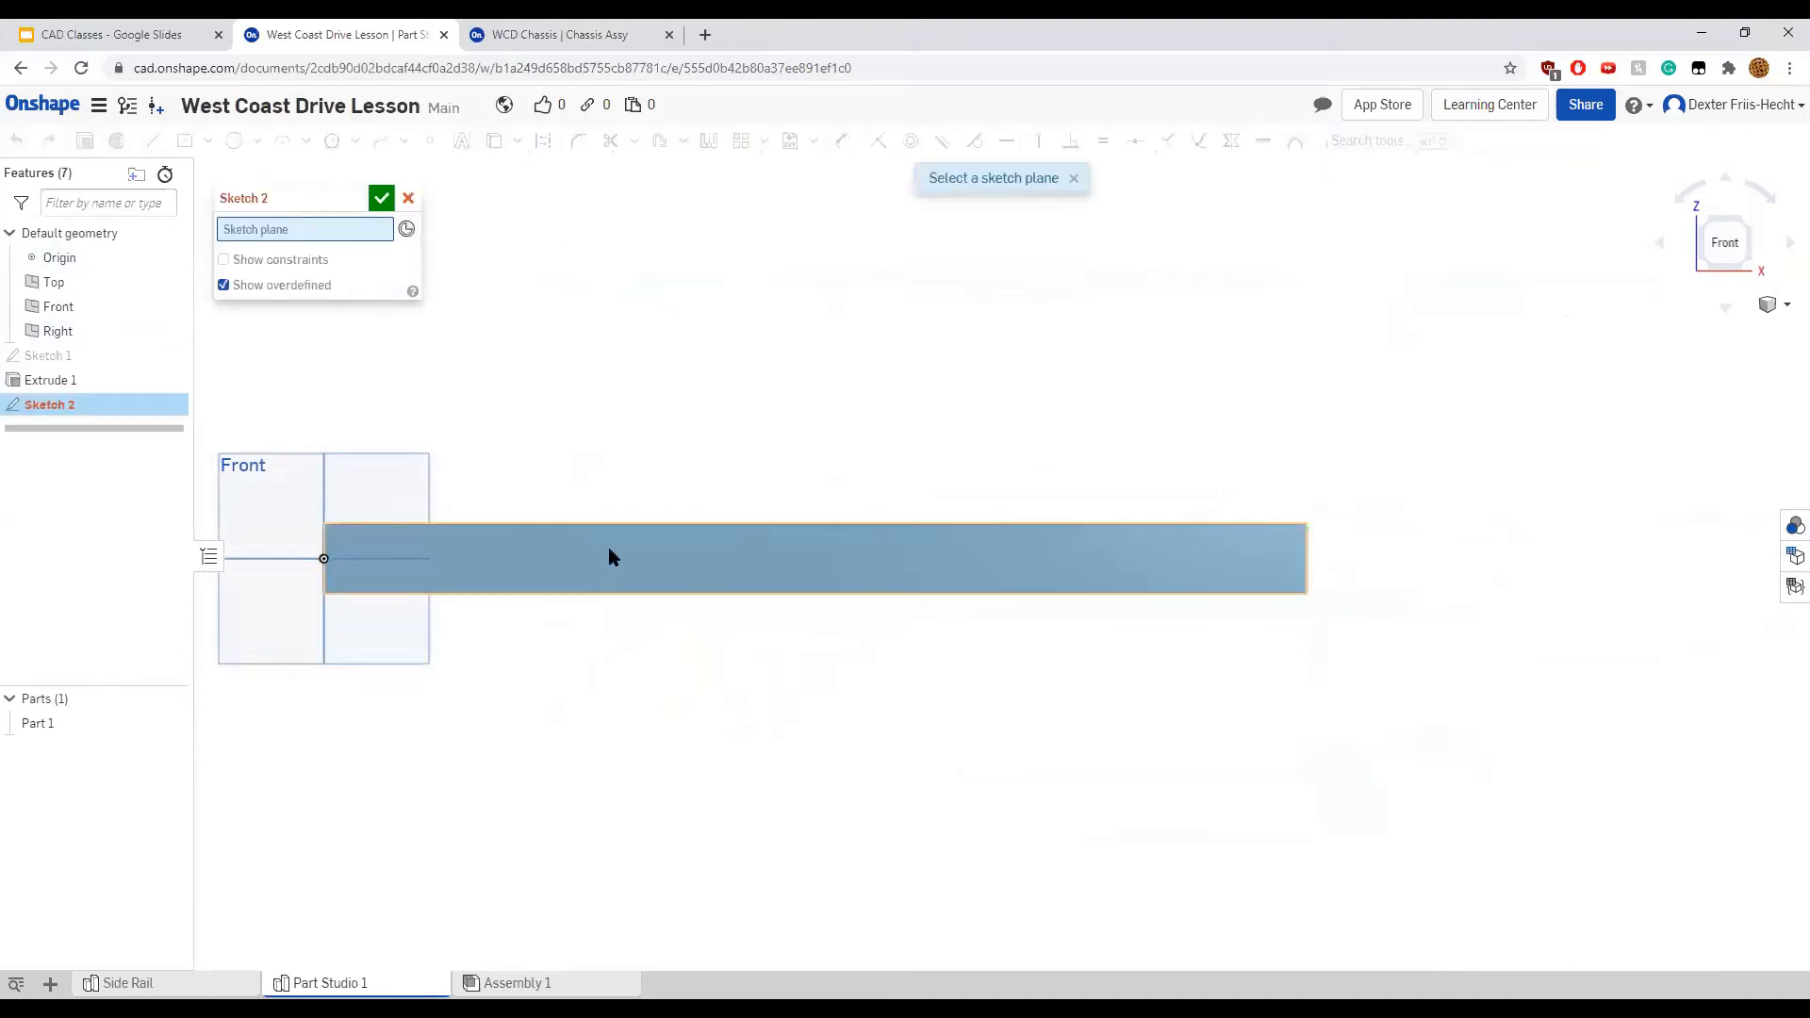
{"action": "left_click", "coordinate": [609, 556]}
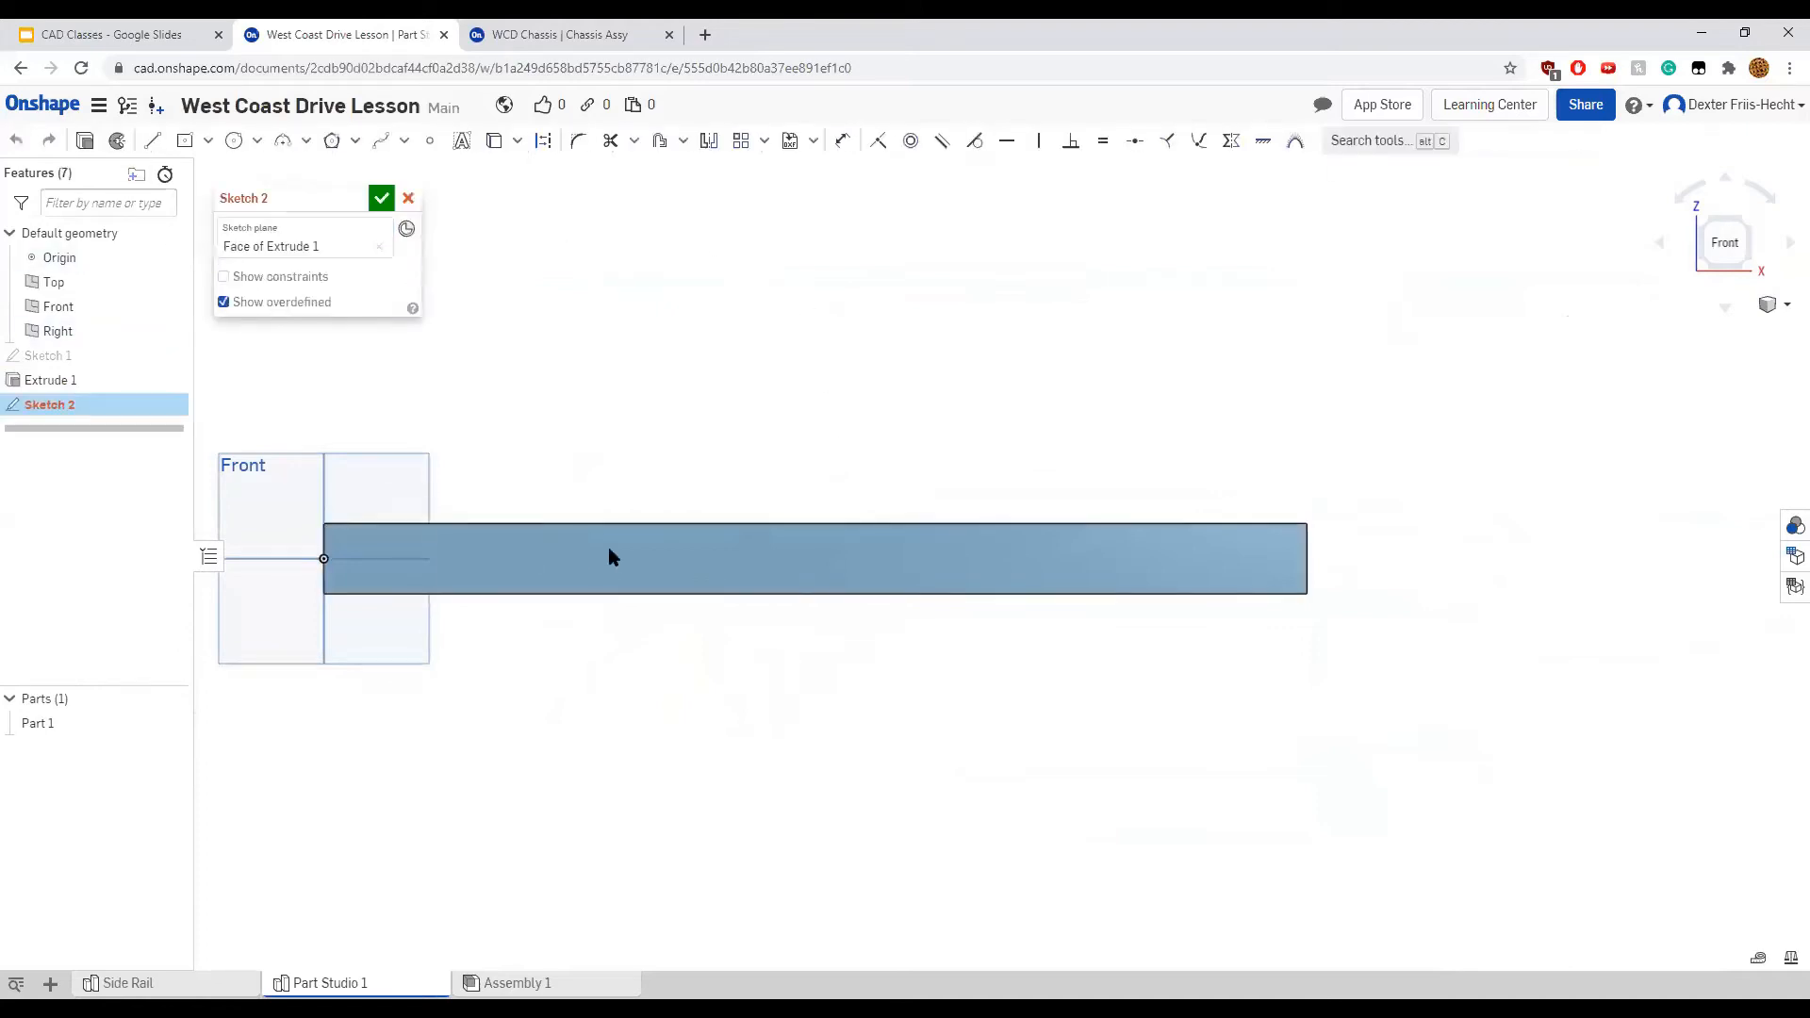
{"action": "left_click", "coordinate": [428, 142]}
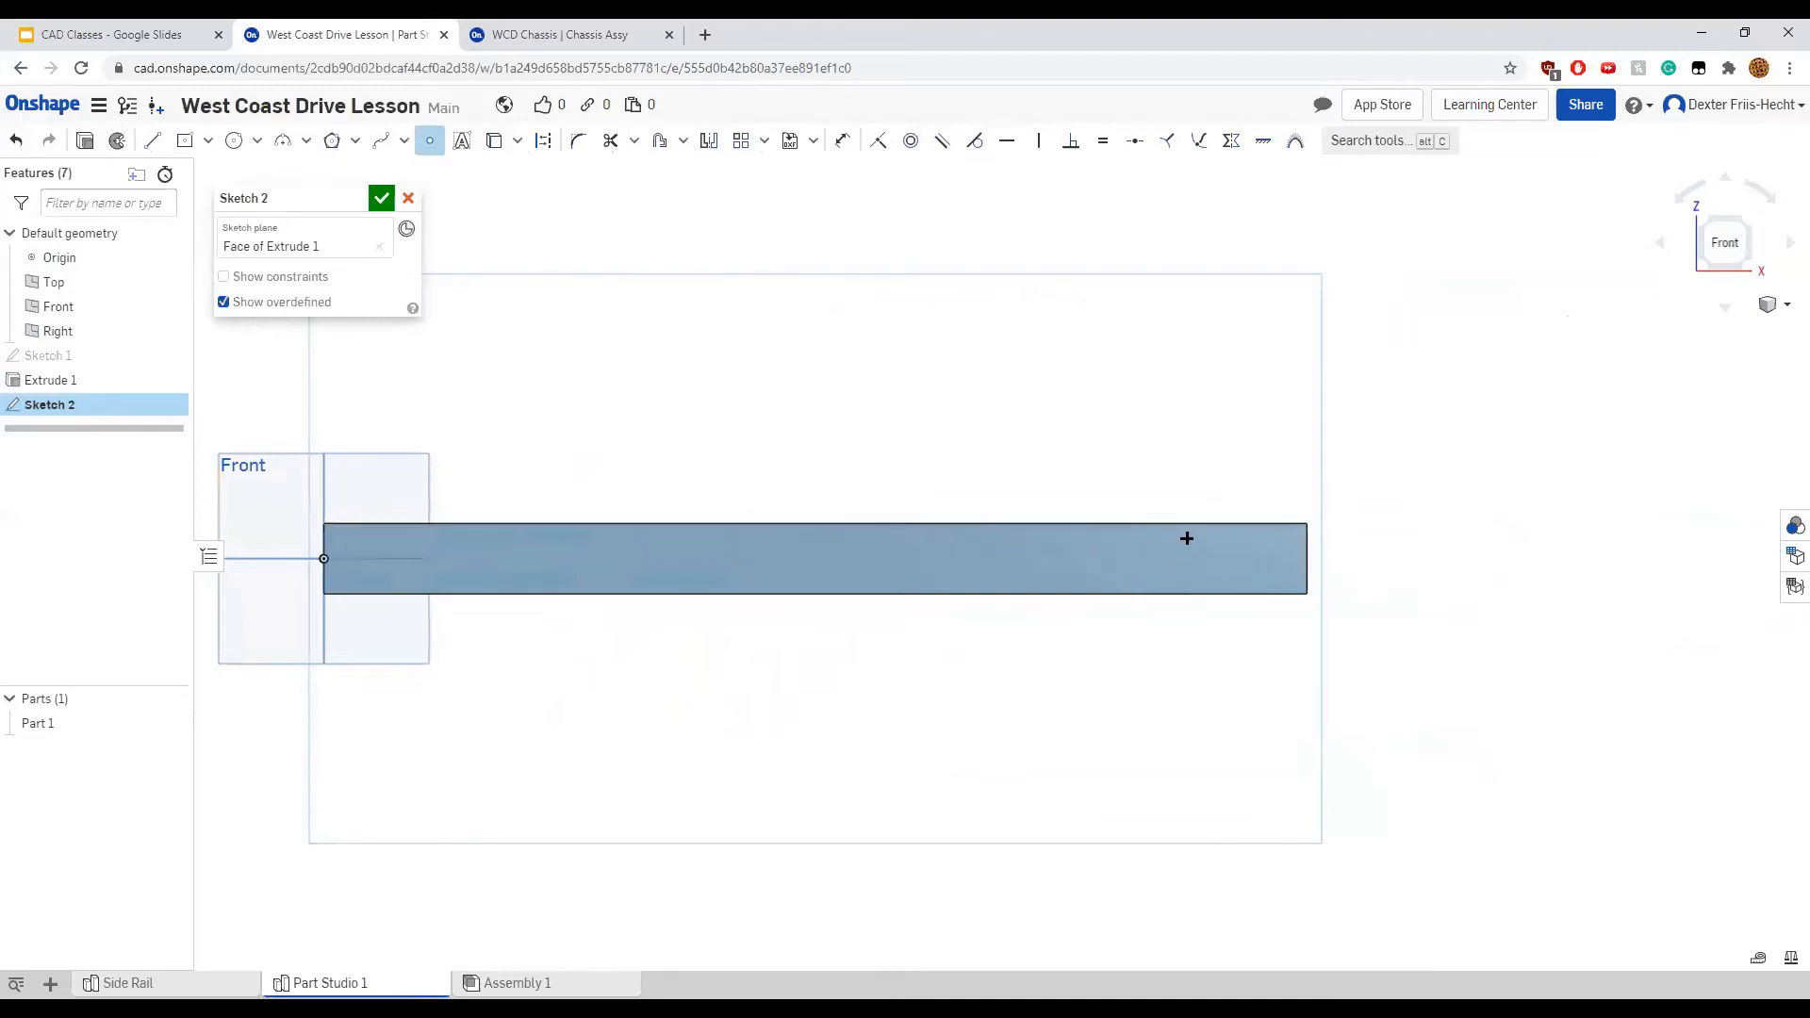
{"action": "scroll", "coordinate": [1186, 537], "scroll_direction": "up", "scroll_amount": 1}
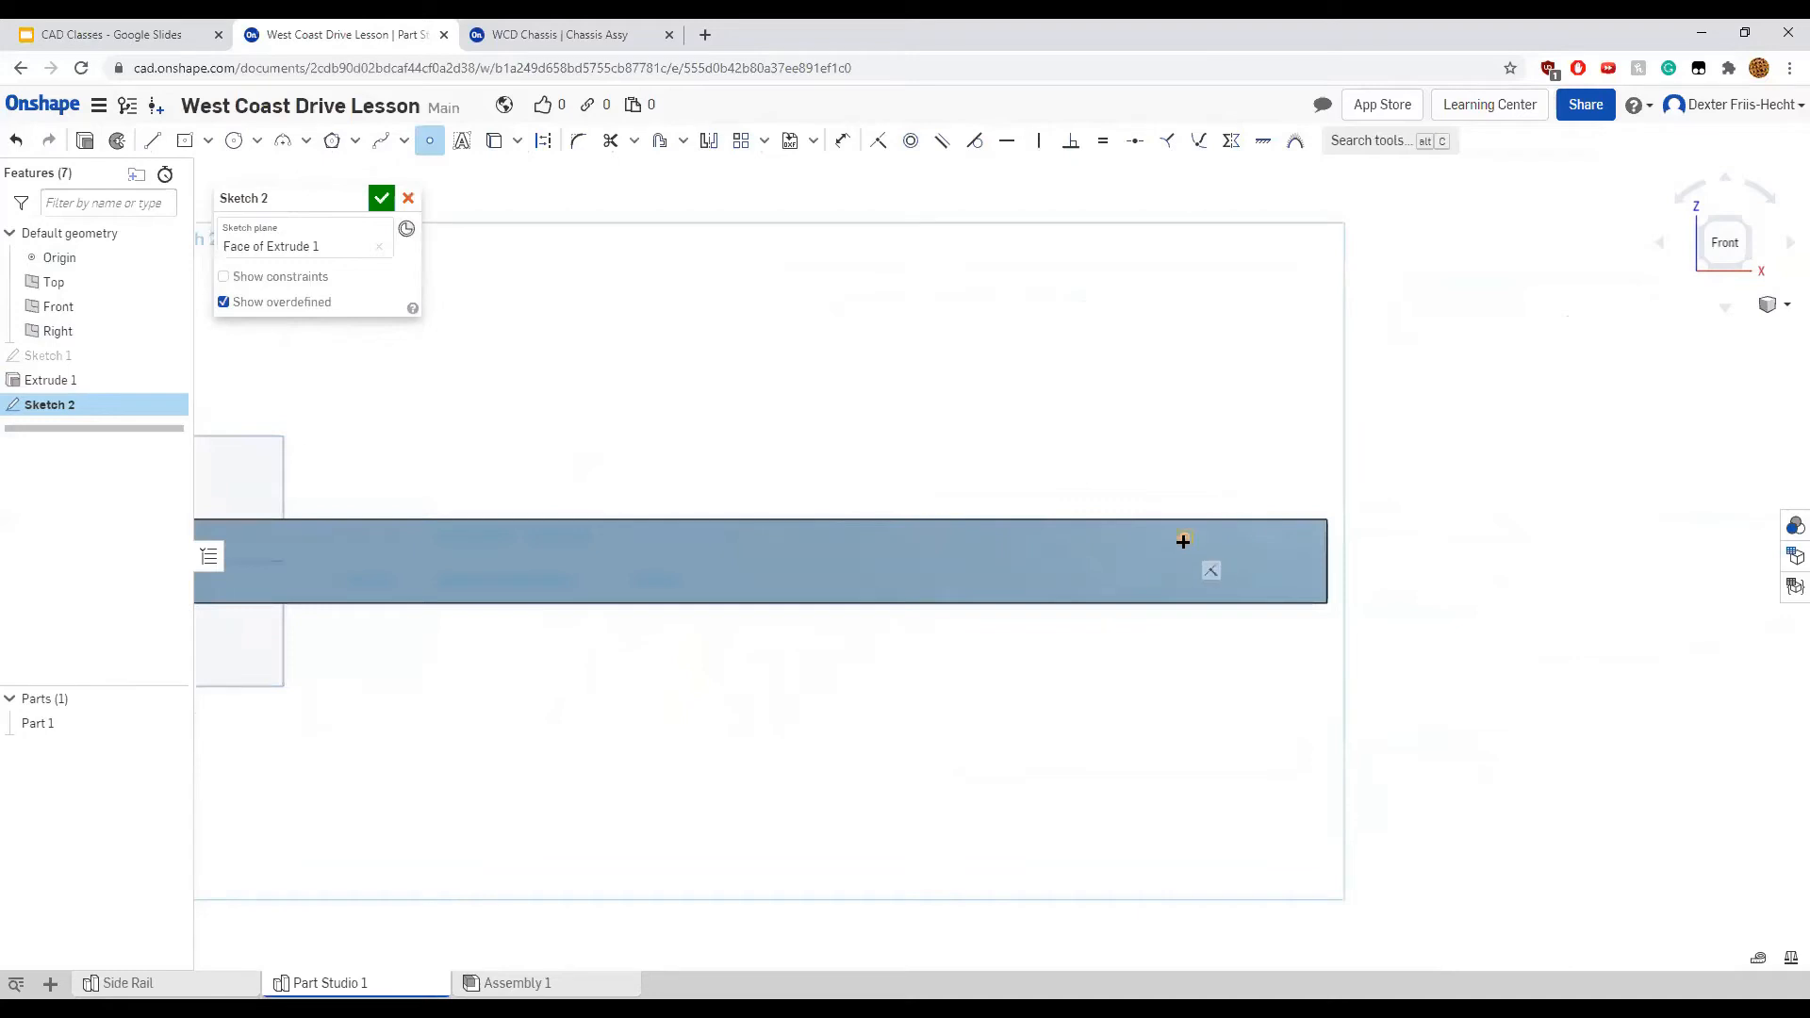
Dimension the point 0.5 in below the tube's upper edge and 5.5 in from its far end
{"action": "key", "text": "u"}
{"action": "left_click", "coordinate": [1188, 521]}
{"action": "left_click", "coordinate": [1194, 526]}
{"action": "type", "text": ".5"}
{"action": "key", "text": "Return"}
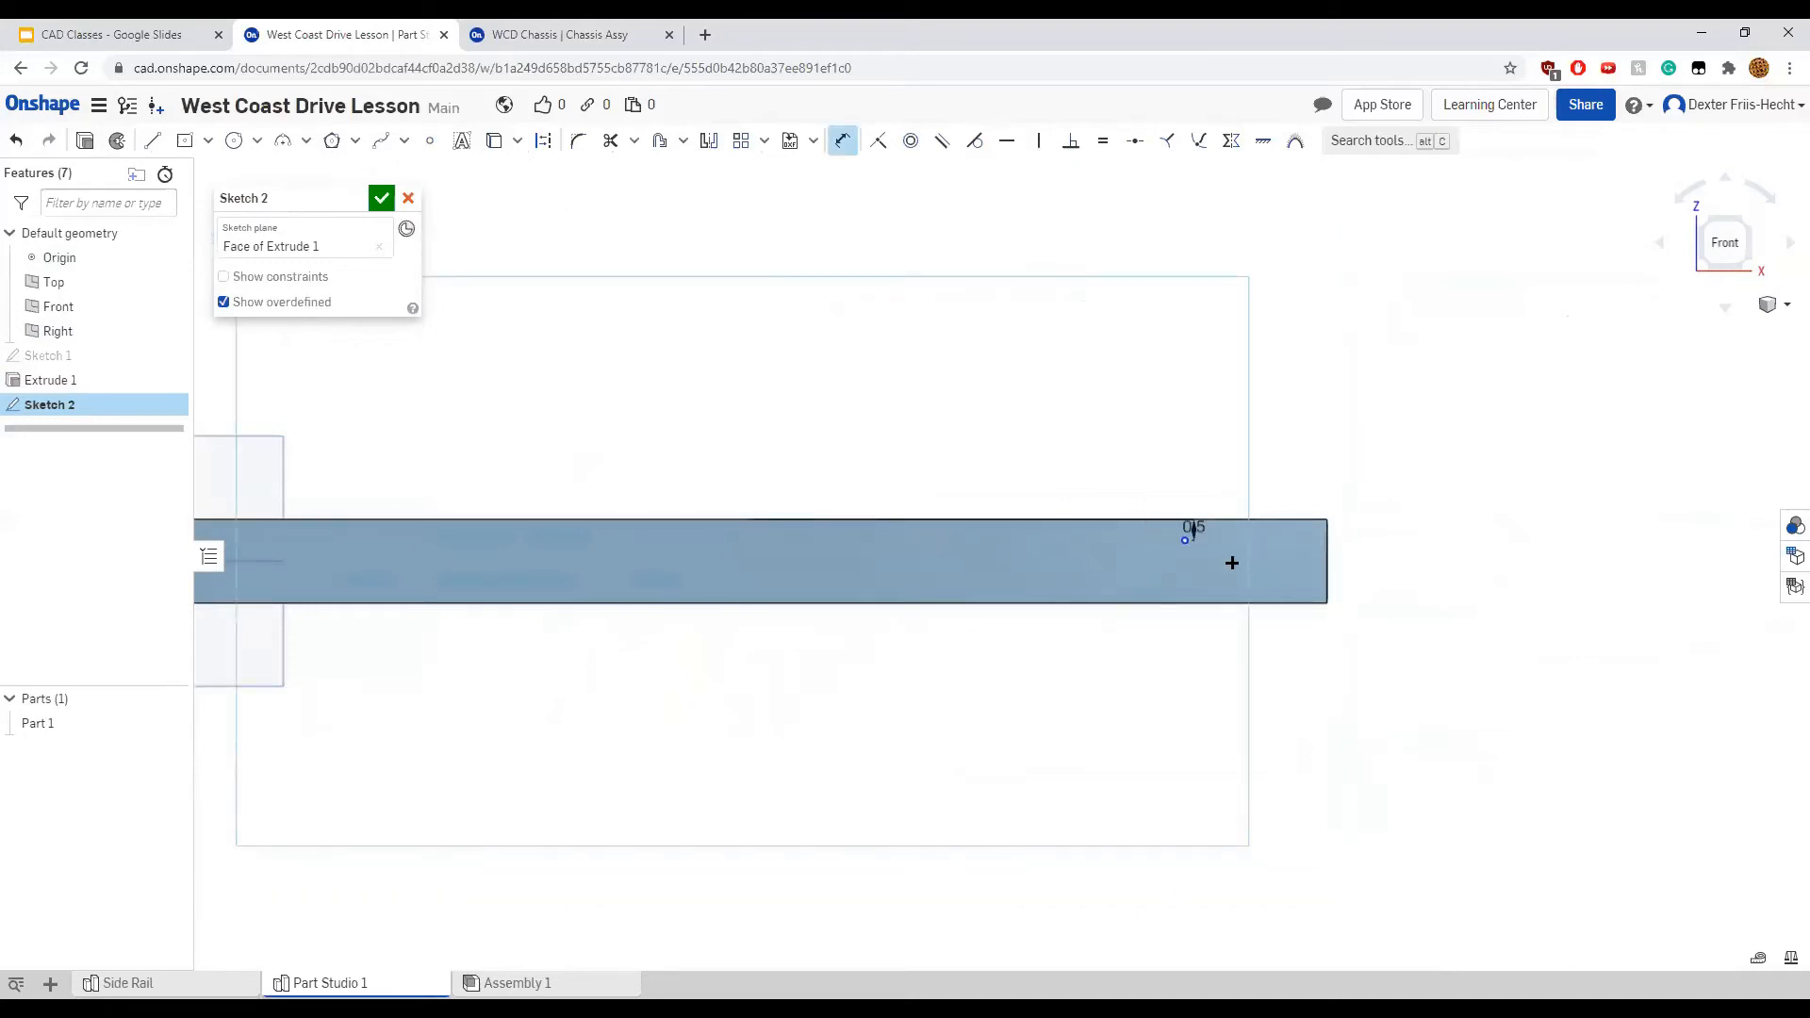
{"action": "left_click", "coordinate": [1185, 539]}
{"action": "left_click", "coordinate": [1327, 549]}
{"action": "left_click", "coordinate": [1234, 450]}
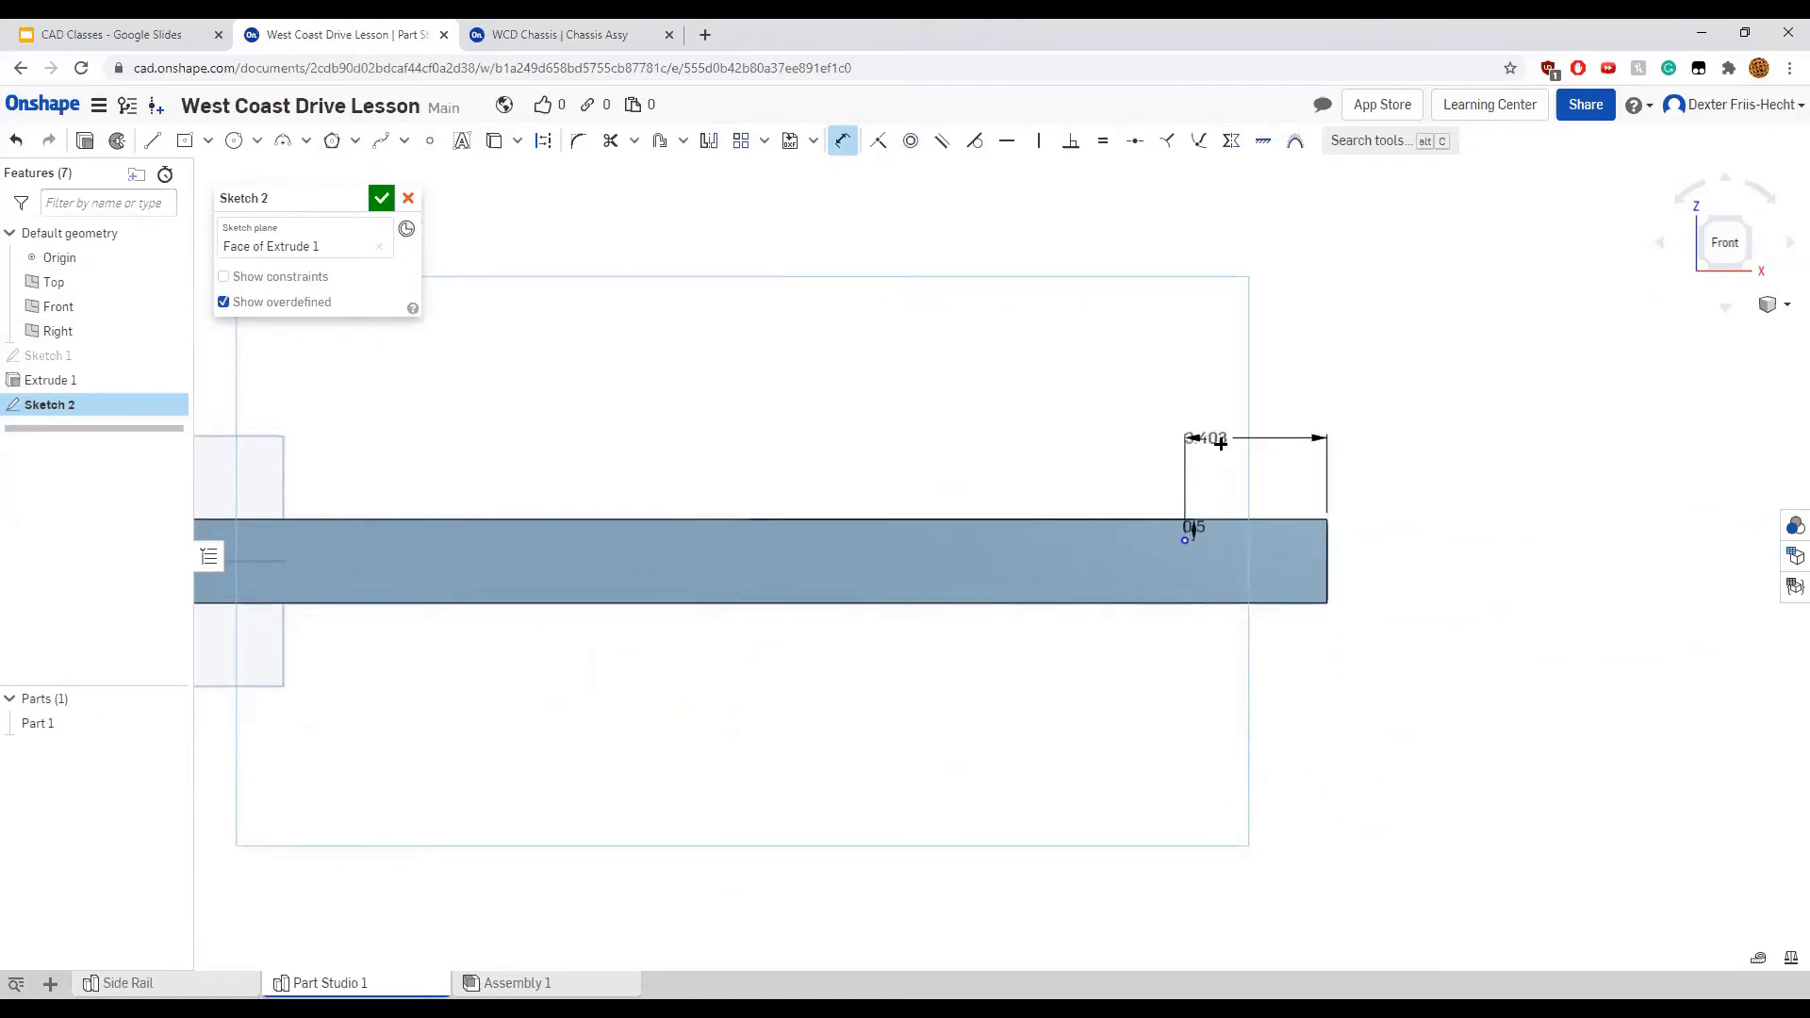
{"action": "type", "text": "5.5"}
{"action": "key", "text": "Return"}
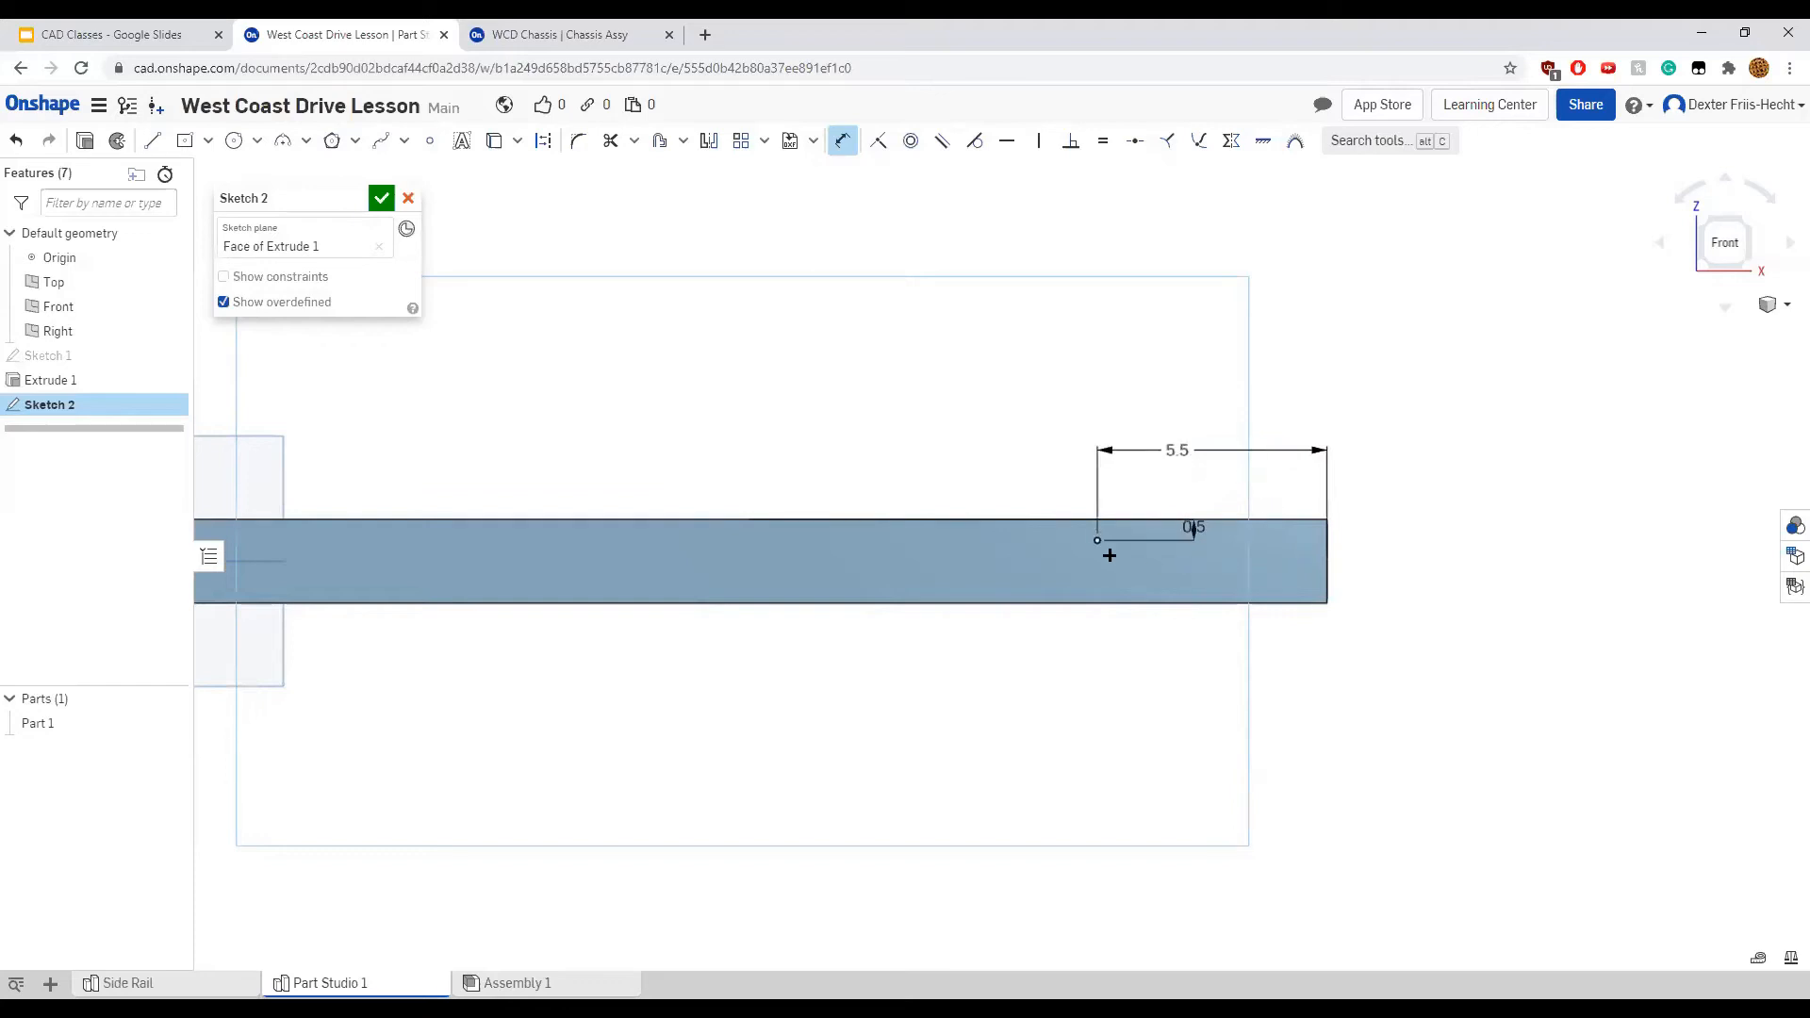
Create a linear pattern of the point along and across the tube face, with 1 in spacing in both directions running inward
{"action": "scroll", "coordinate": [1089, 580], "scroll_direction": "up", "scroll_amount": 2}
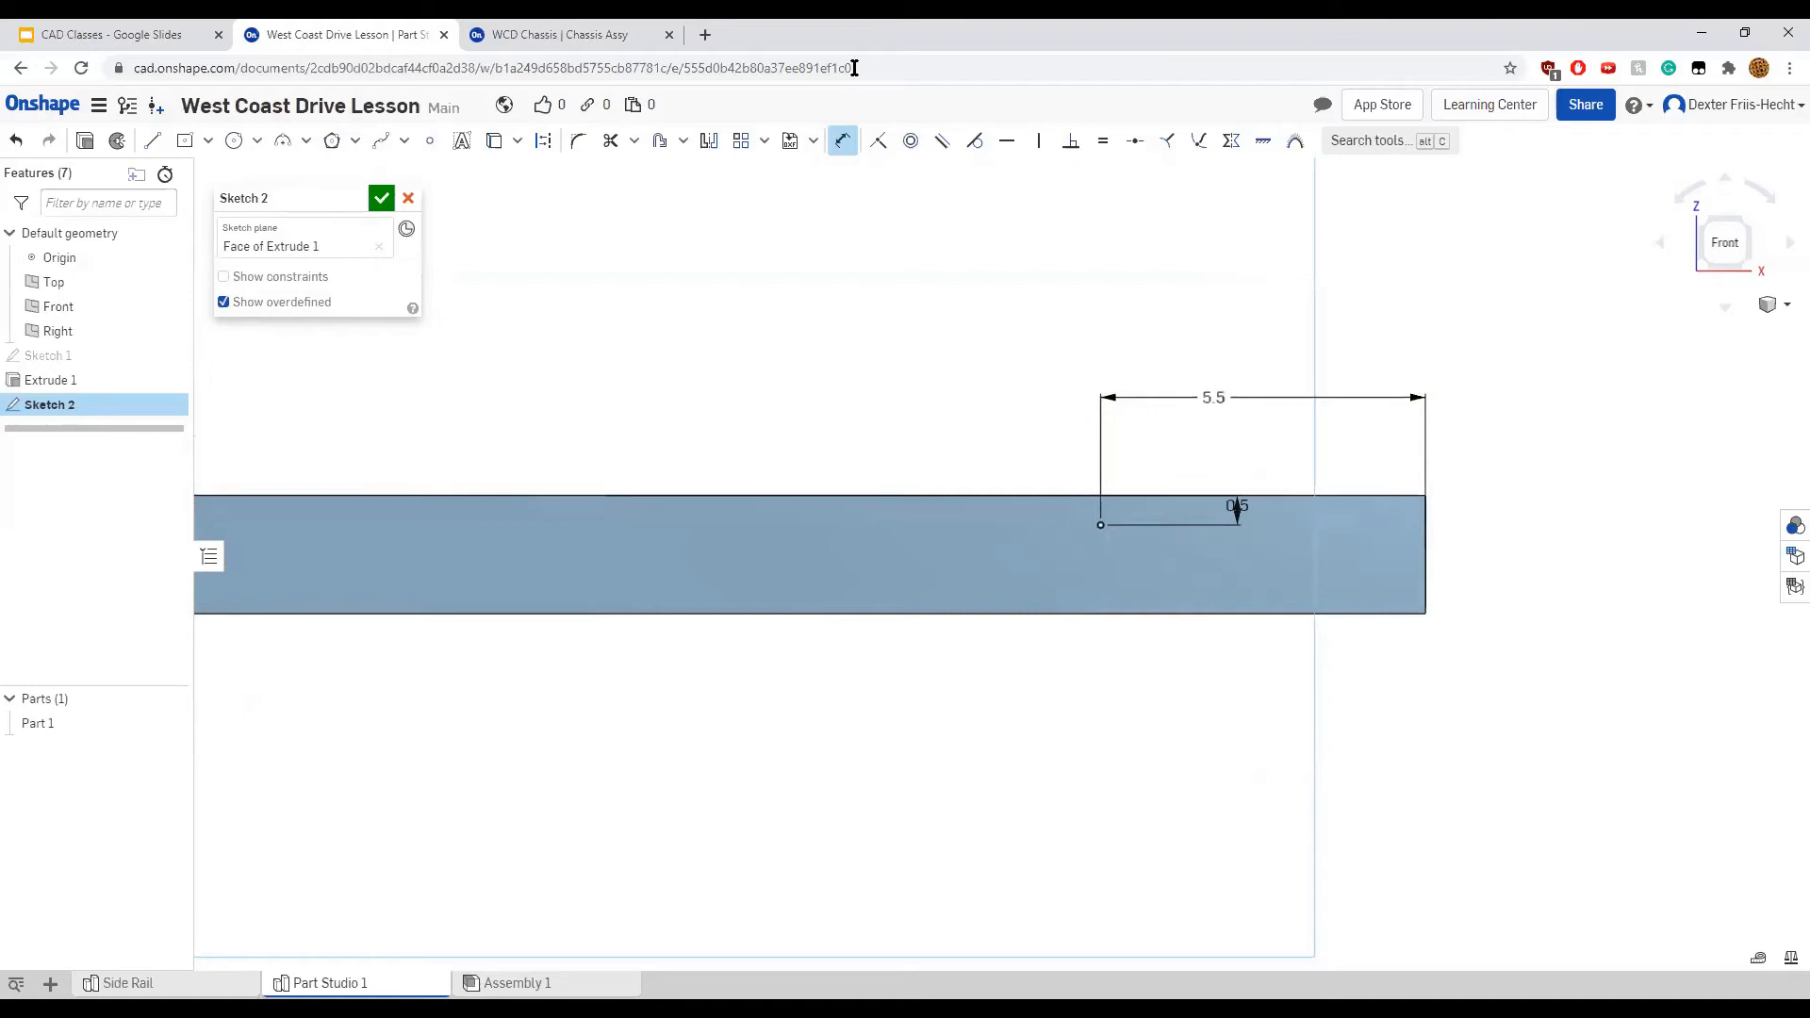
{"action": "left_click", "coordinate": [740, 141]}
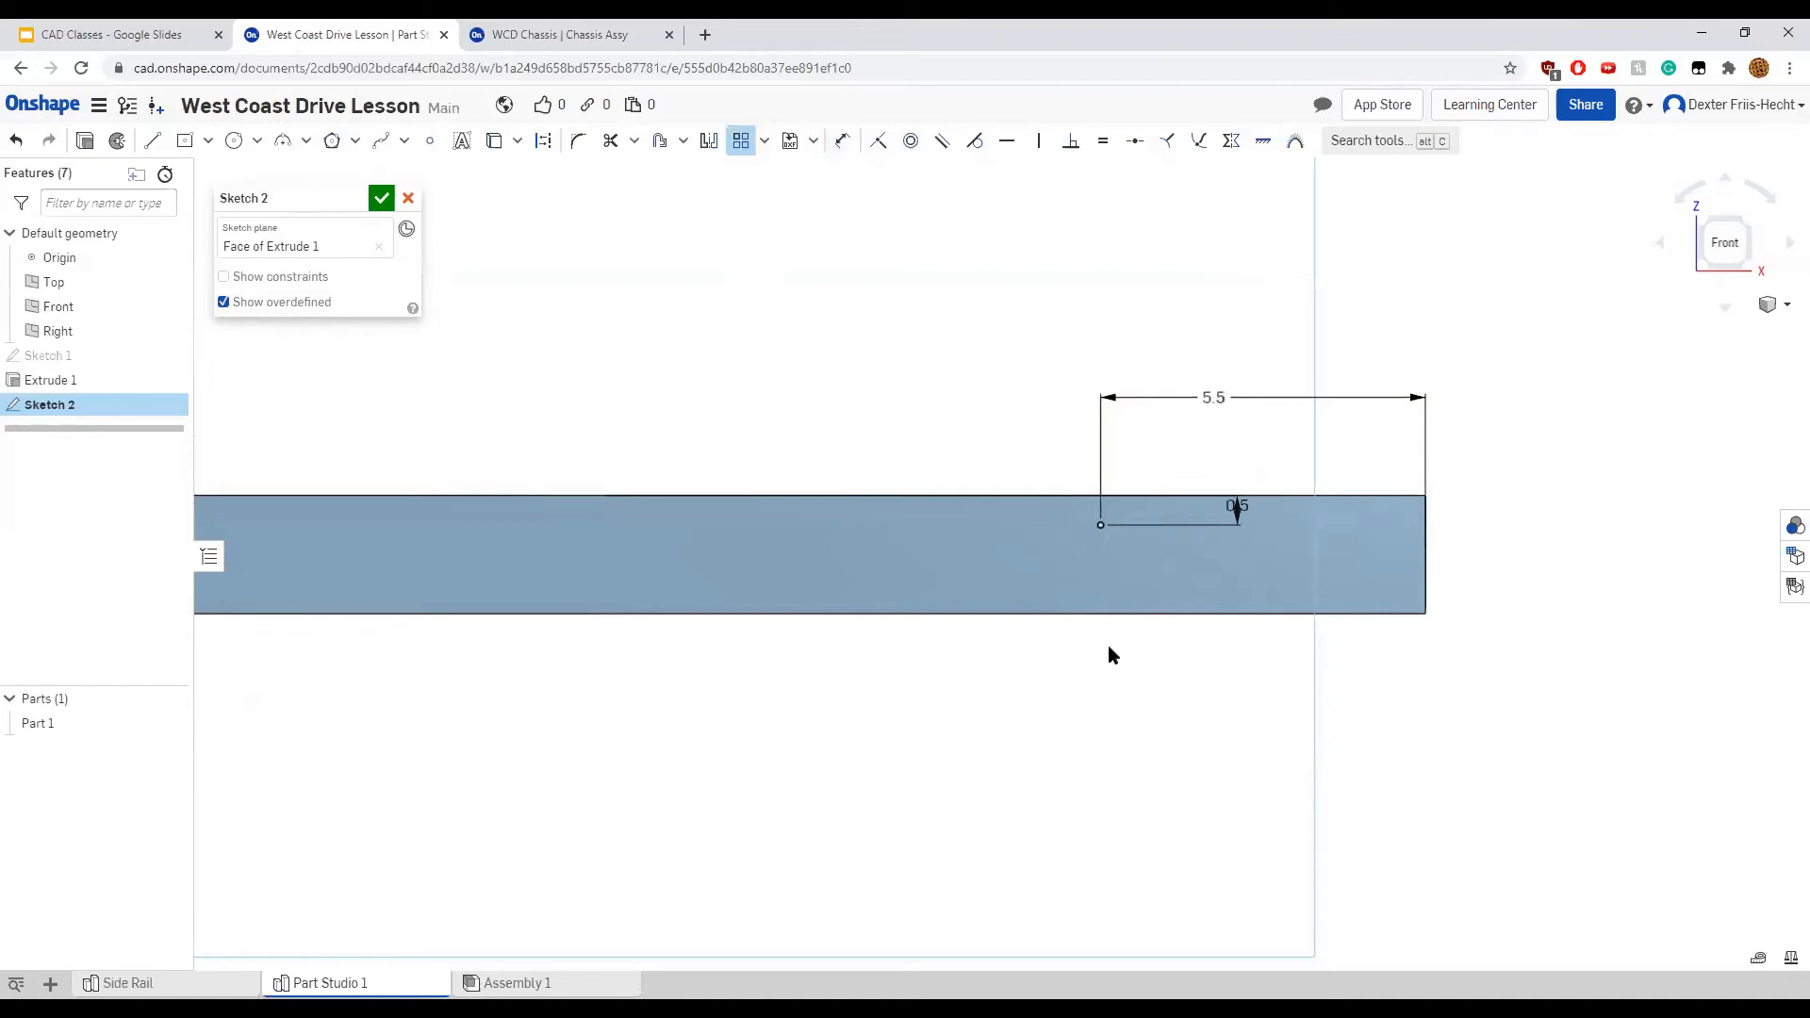
{"action": "left_click", "coordinate": [1098, 524]}
{"action": "left_click_drag", "start_coordinate": [882, 538], "coordinate": [870, 538]}
{"action": "left_click_drag", "start_coordinate": [1103, 422], "coordinate": [1084, 570]}
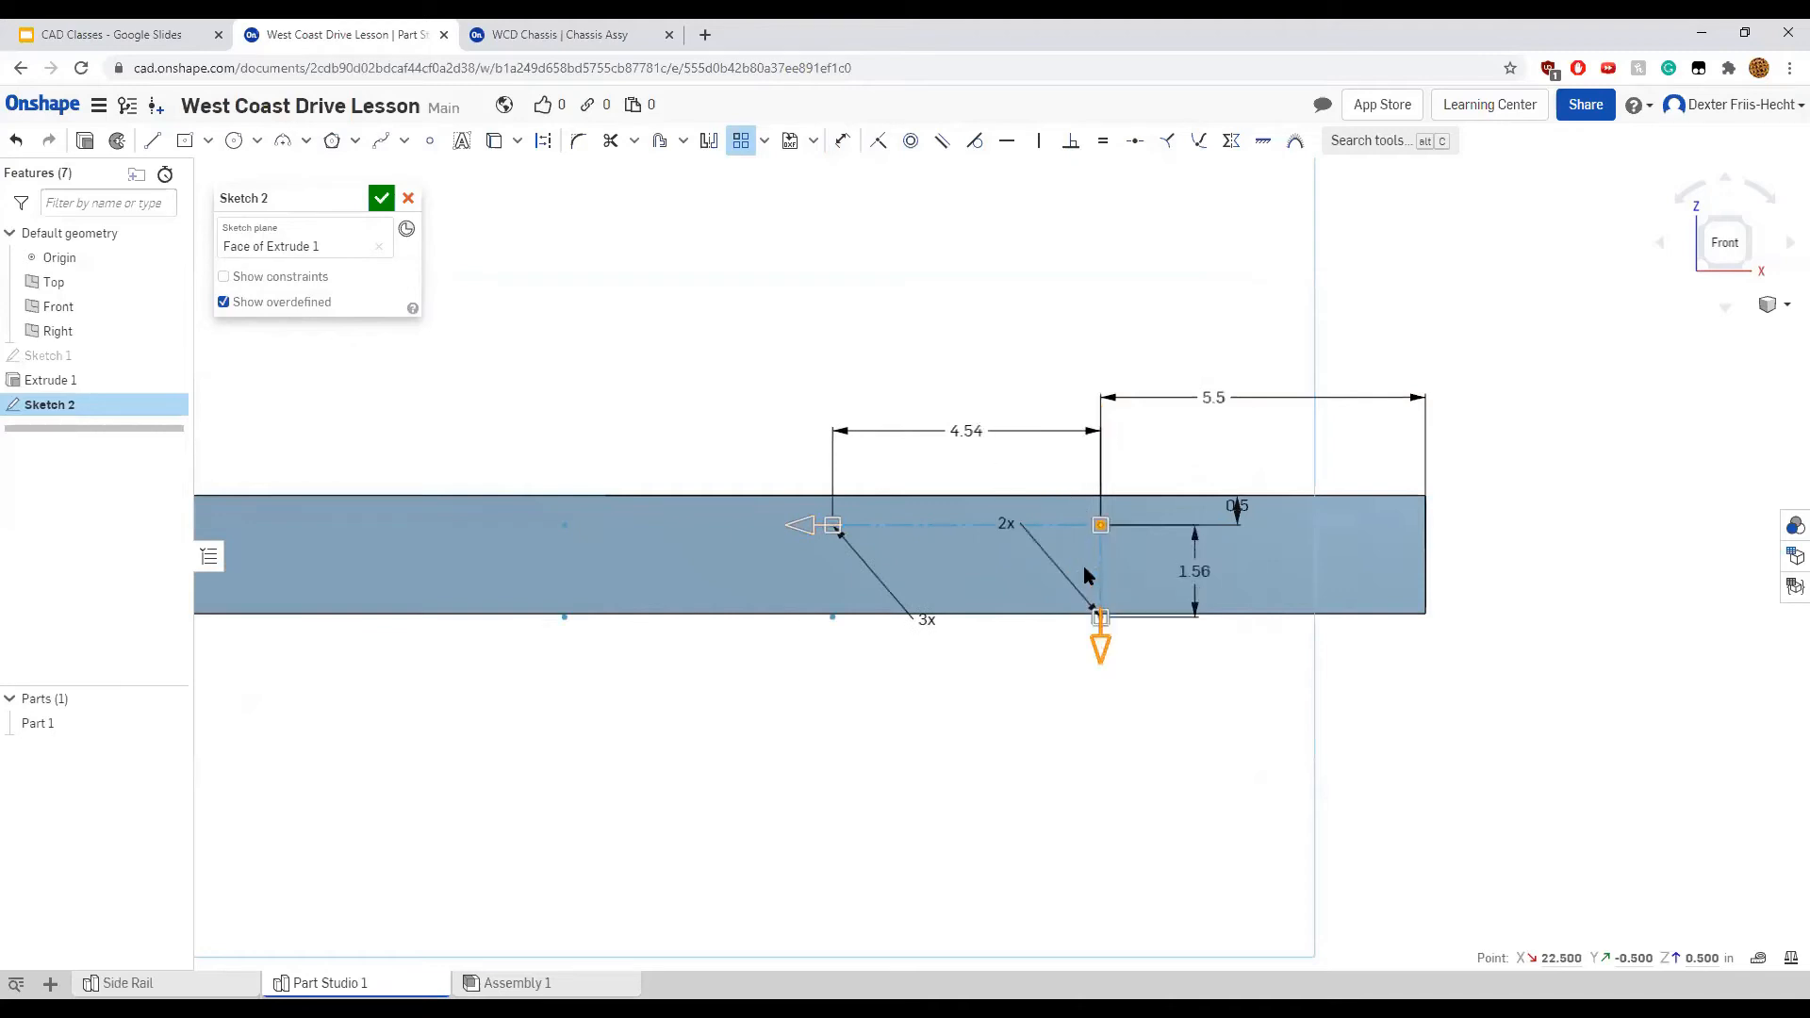
{"action": "double_click", "coordinate": [1201, 568]}
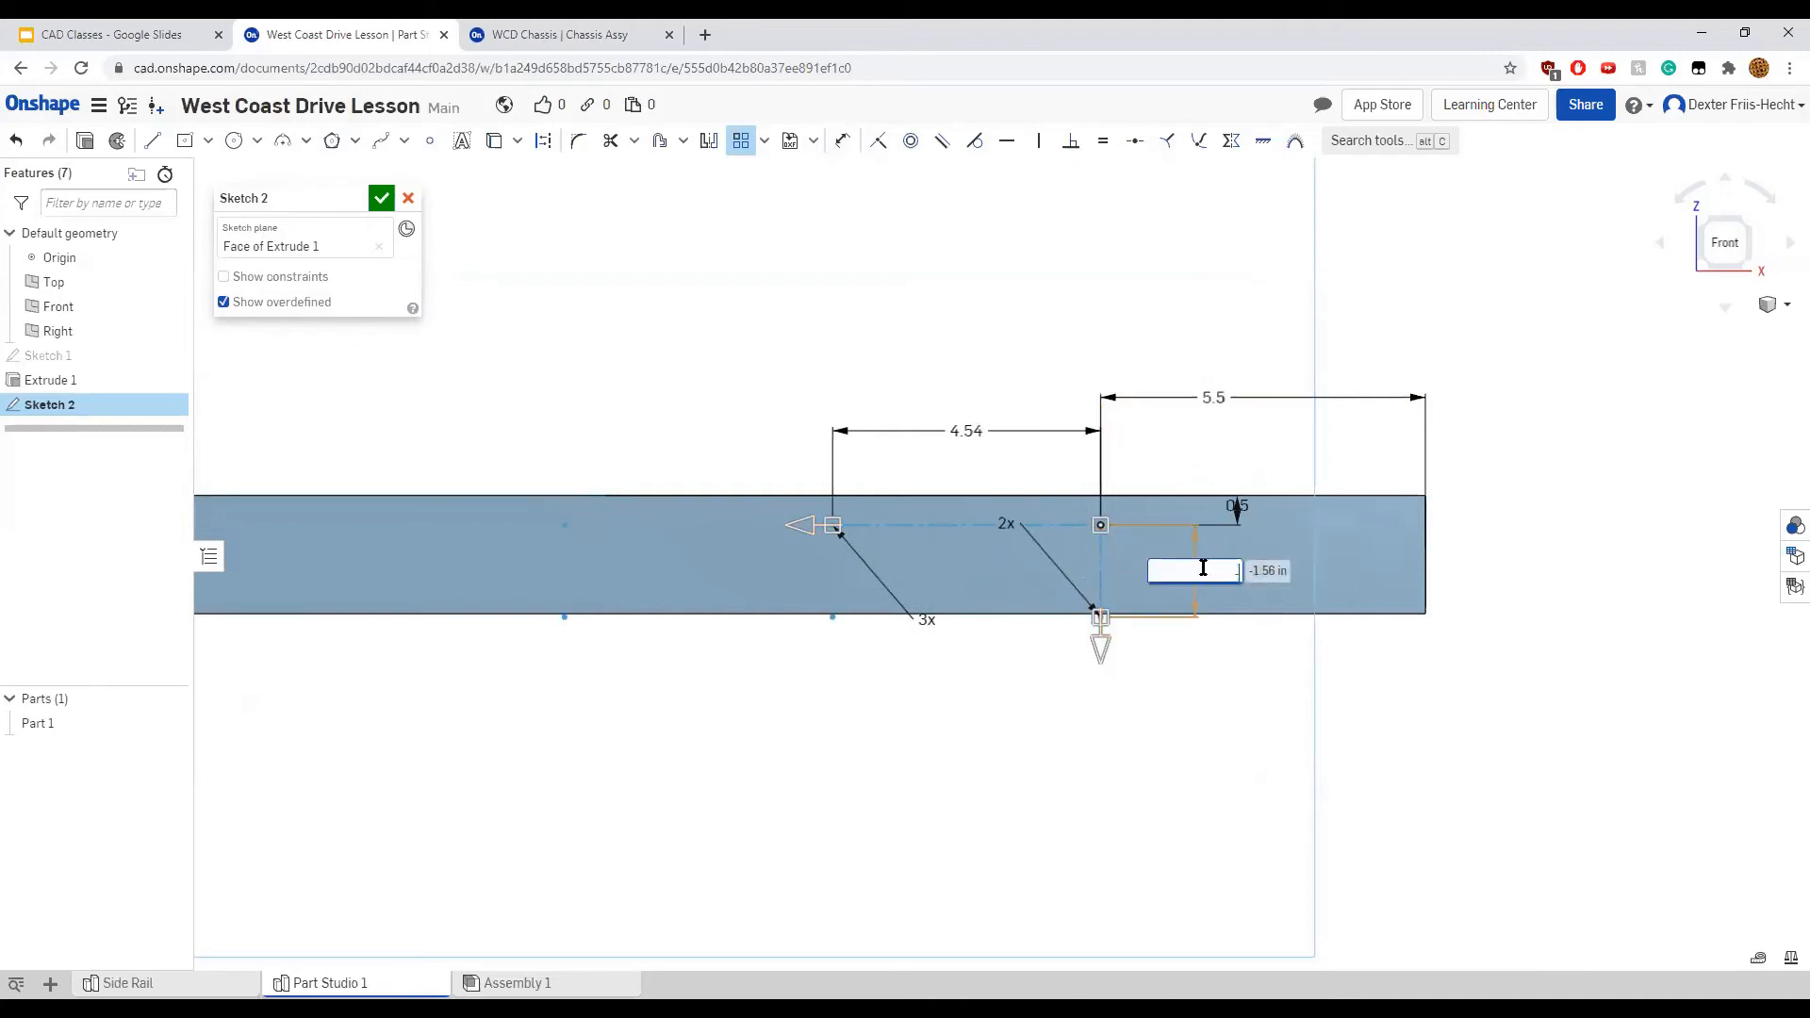
{"action": "type", "text": "-1"}
{"action": "key", "text": "Return"}
{"action": "double_click", "coordinate": [965, 430]}
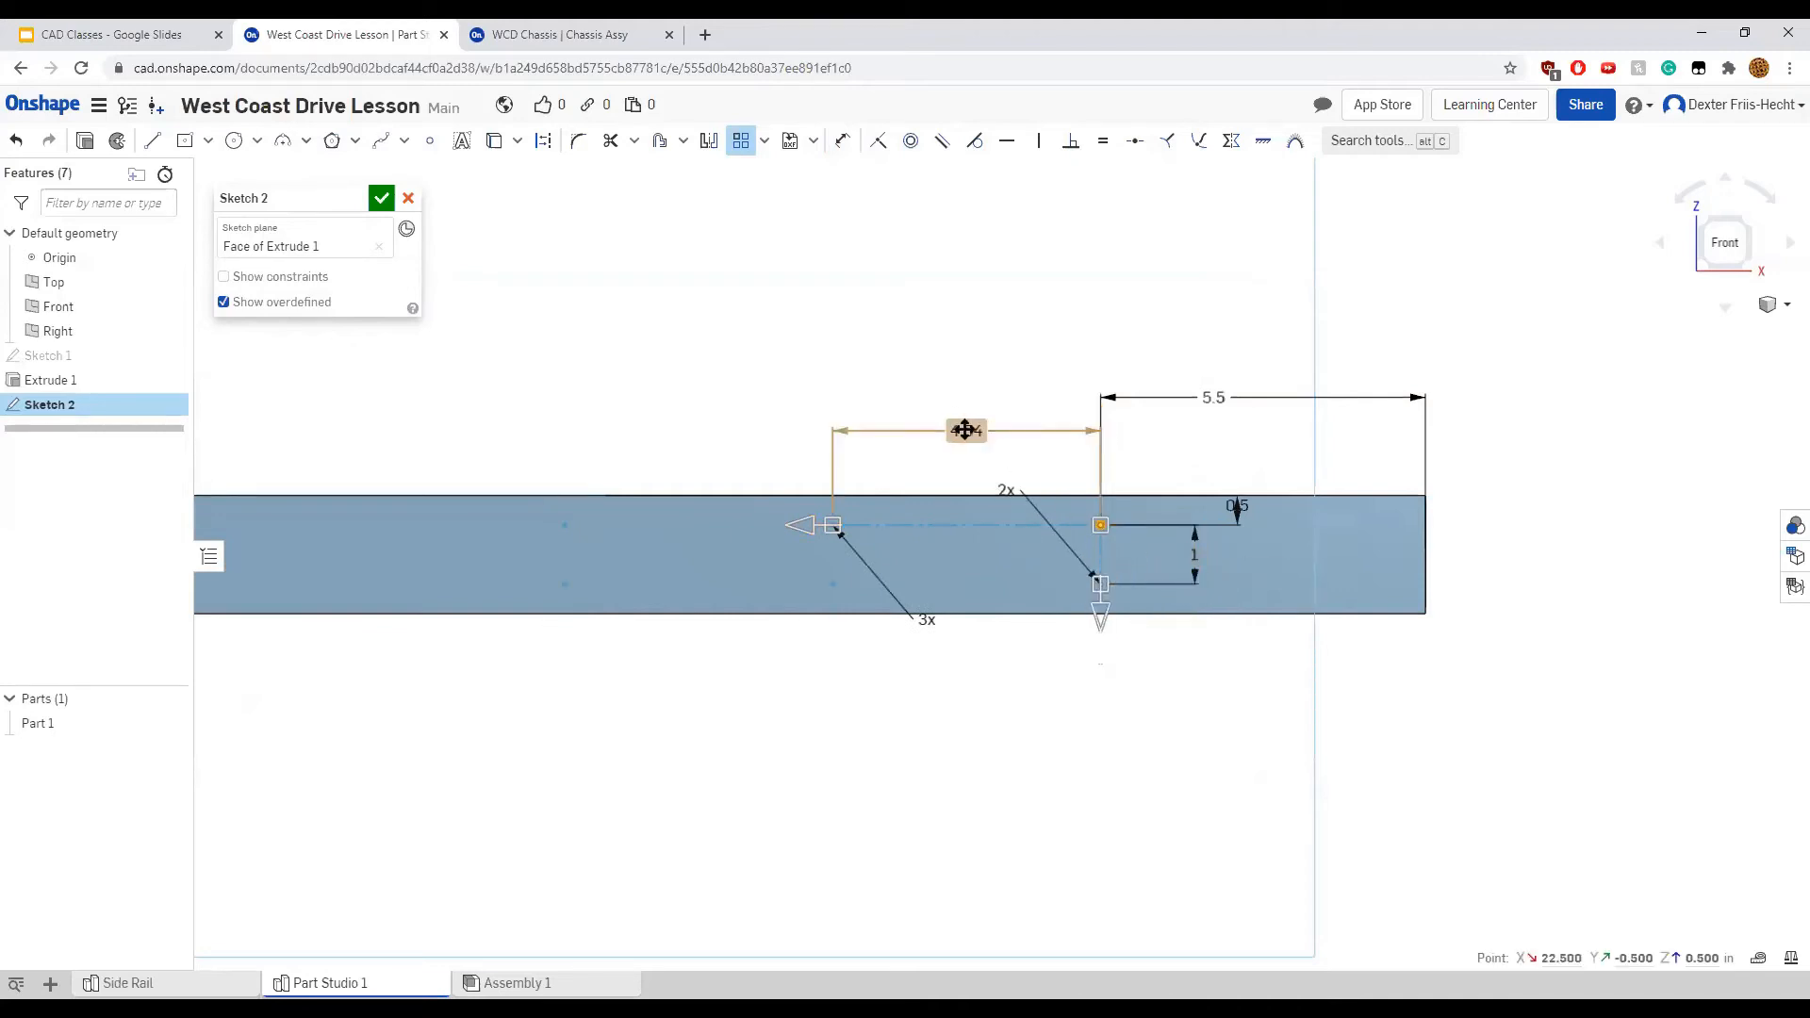
{"action": "key", "text": "BackSpace"}
{"action": "type", "text": "-1"}
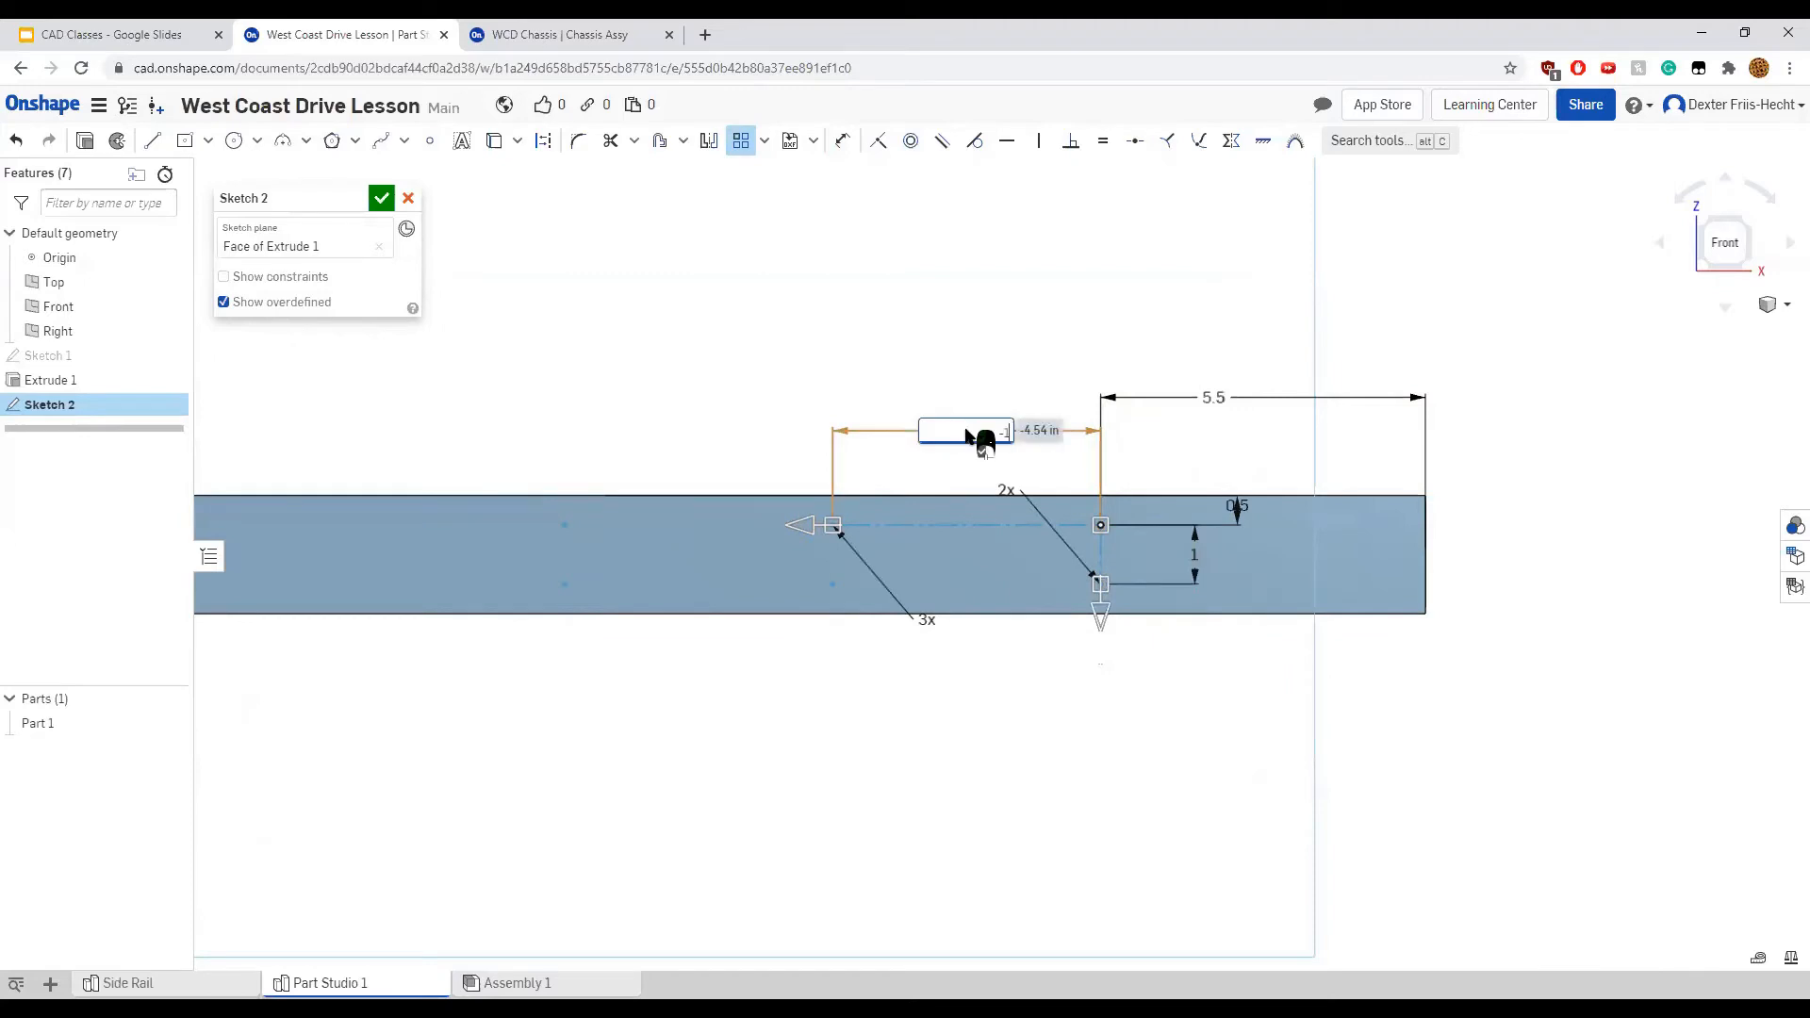
{"action": "key", "text": "Return"}
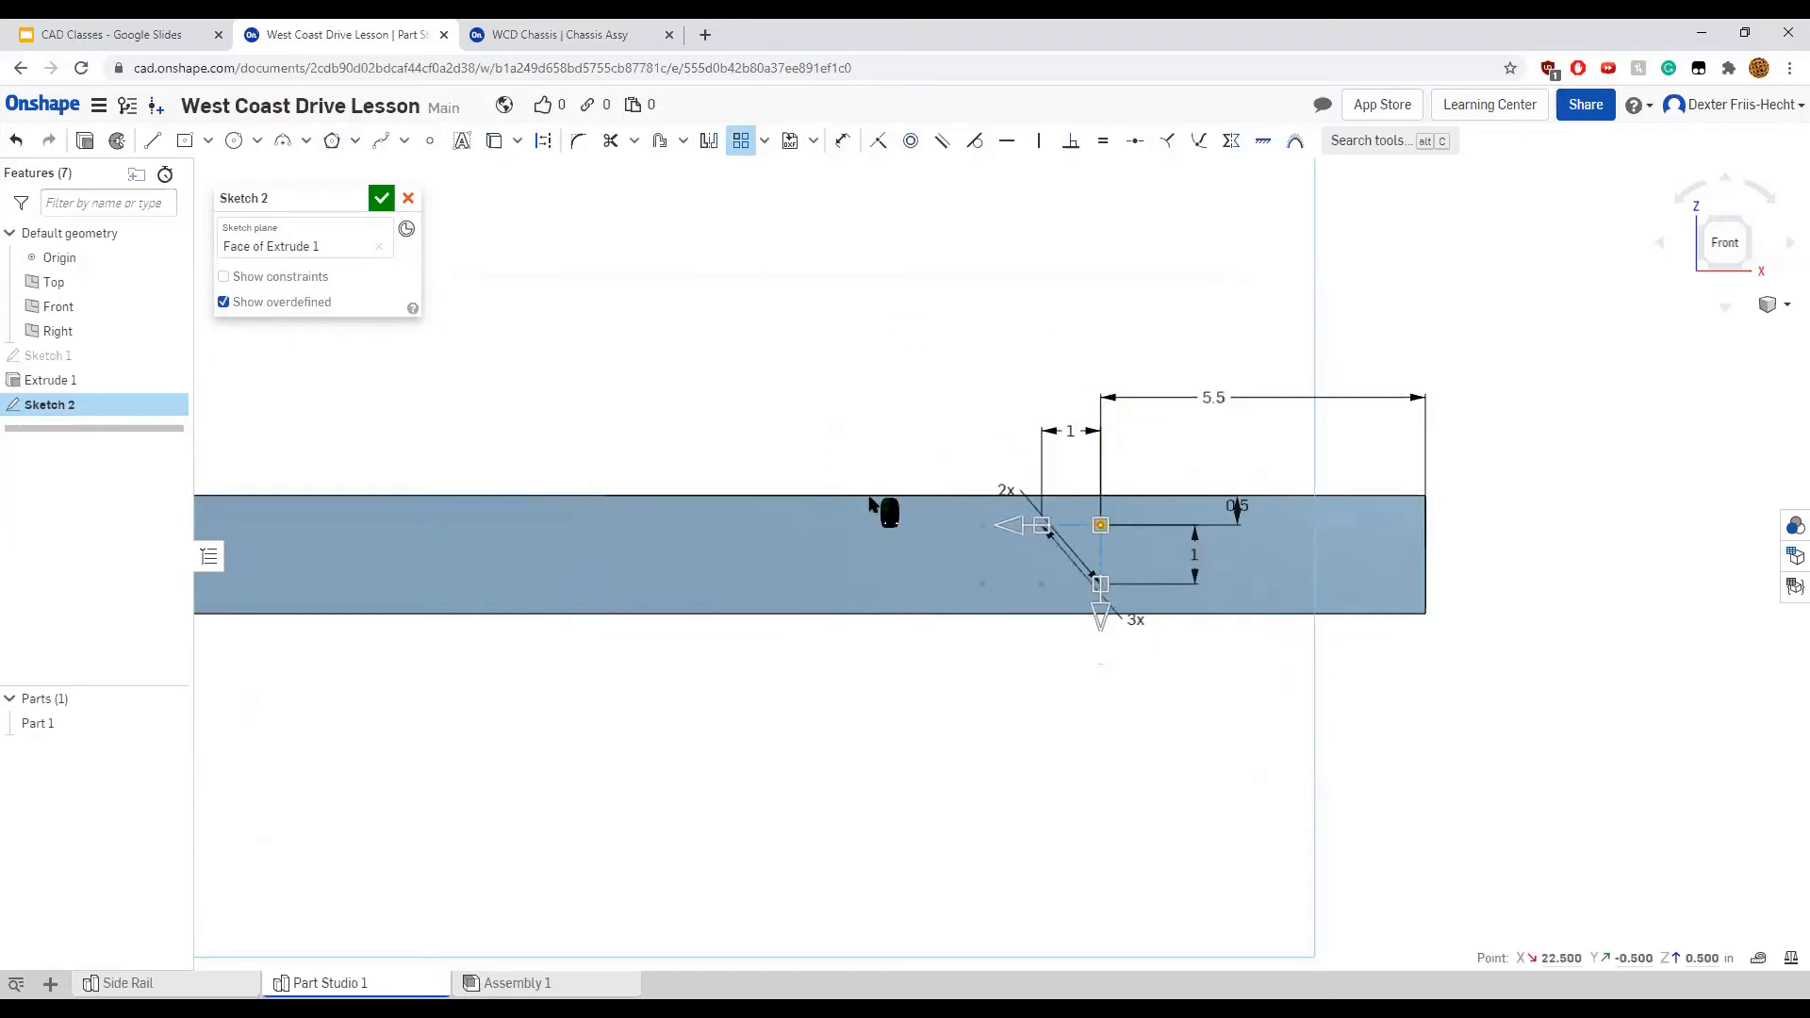
Set the point pattern to 13 instances along the tube and 2 across it, and apply the pattern
{"action": "left_click", "coordinate": [1003, 487]}
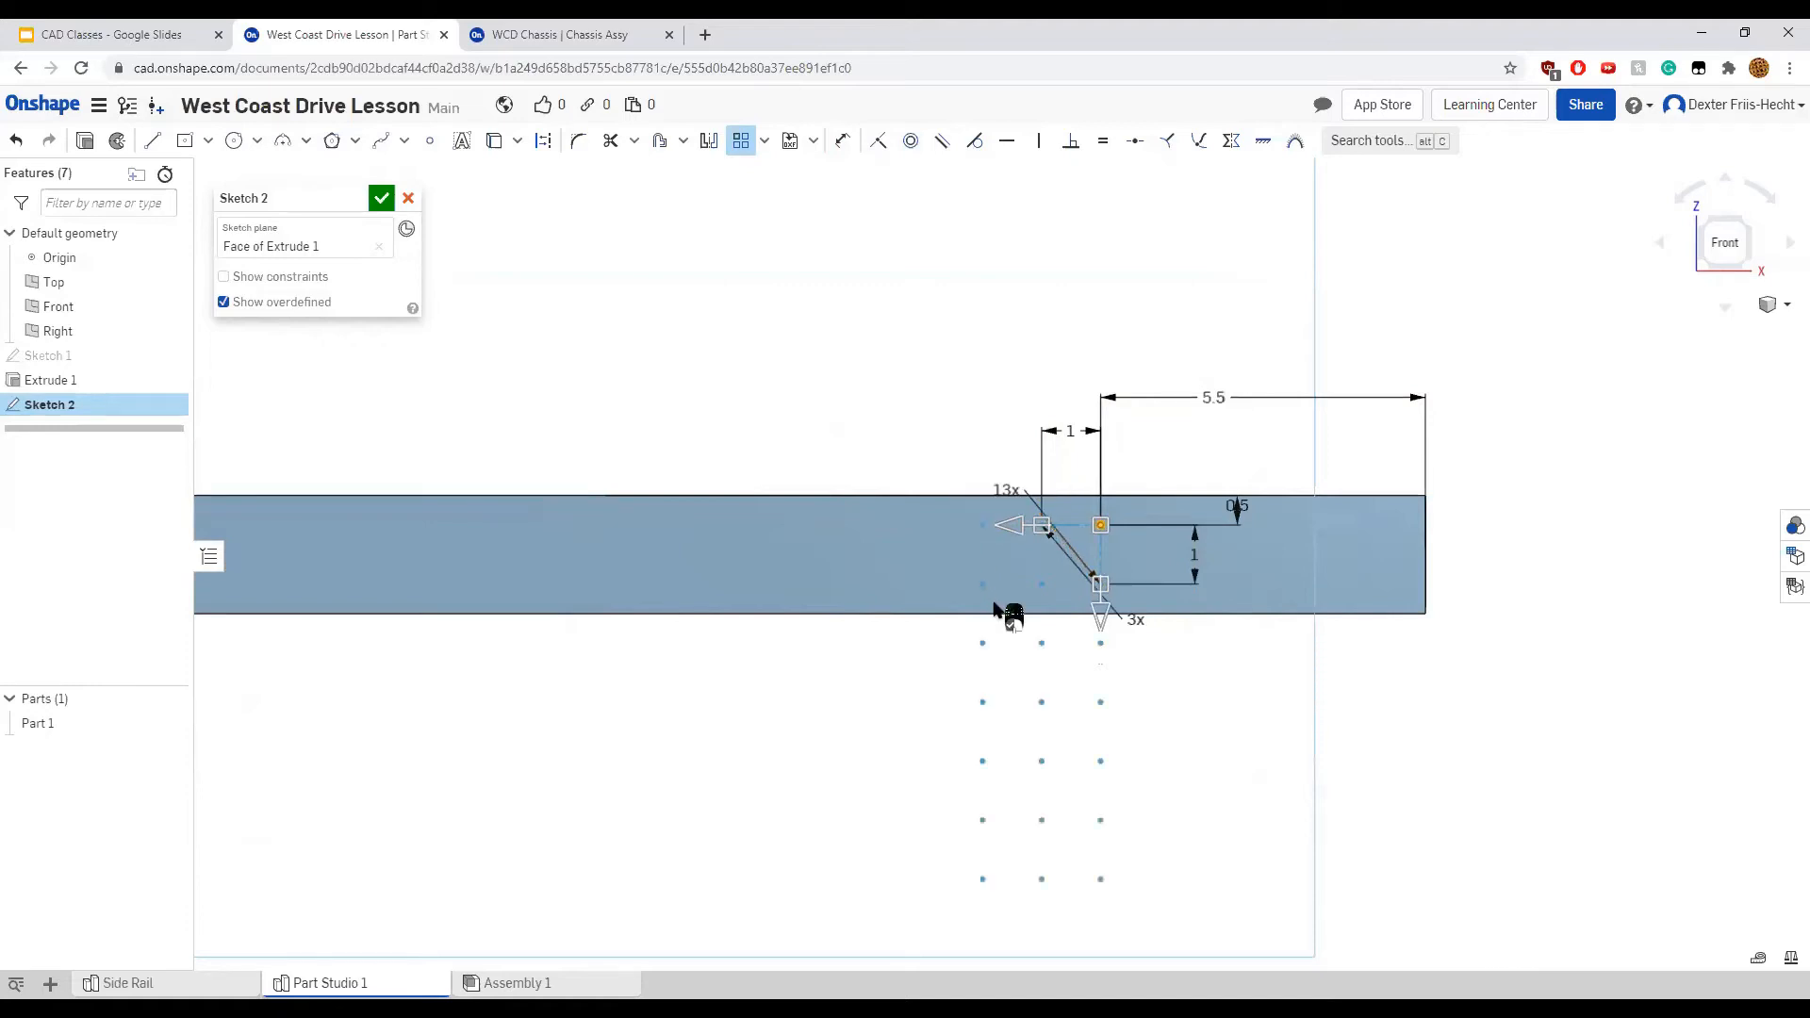
{"action": "double_click", "coordinate": [1018, 492]}
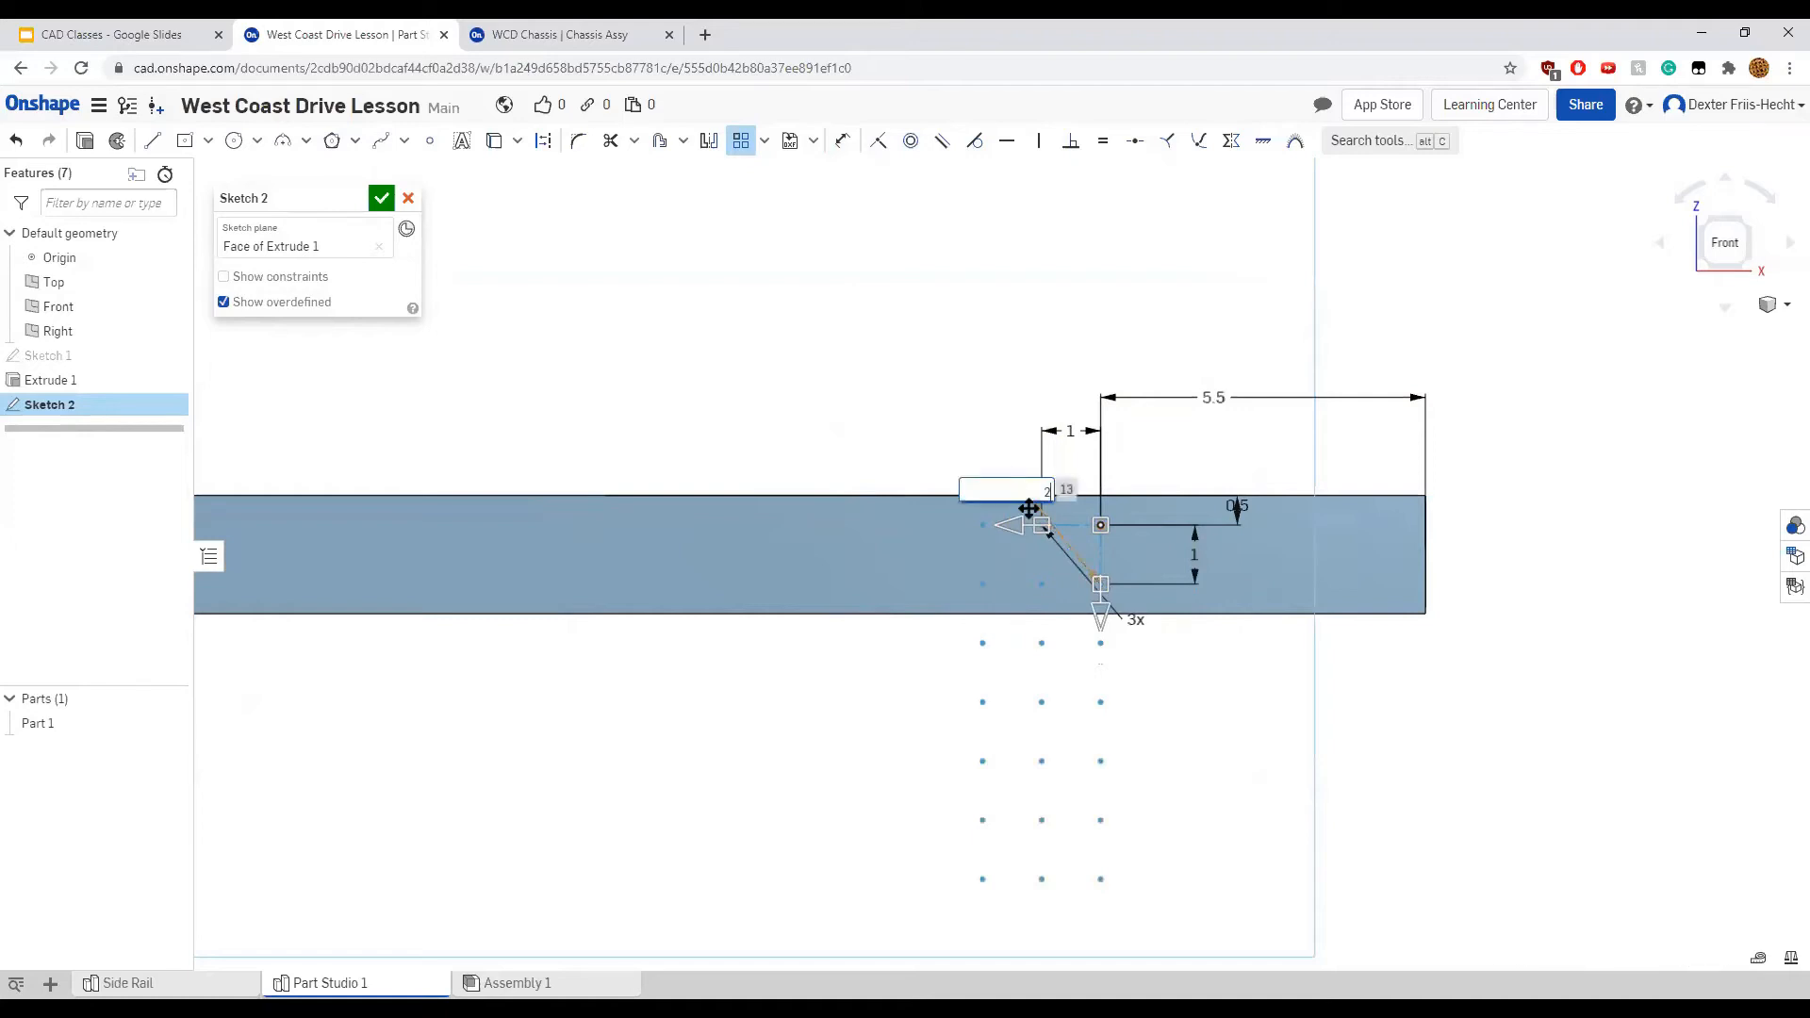
{"action": "type", "text": "2"}
{"action": "key", "text": "Return"}
{"action": "double_click", "coordinate": [1138, 621]}
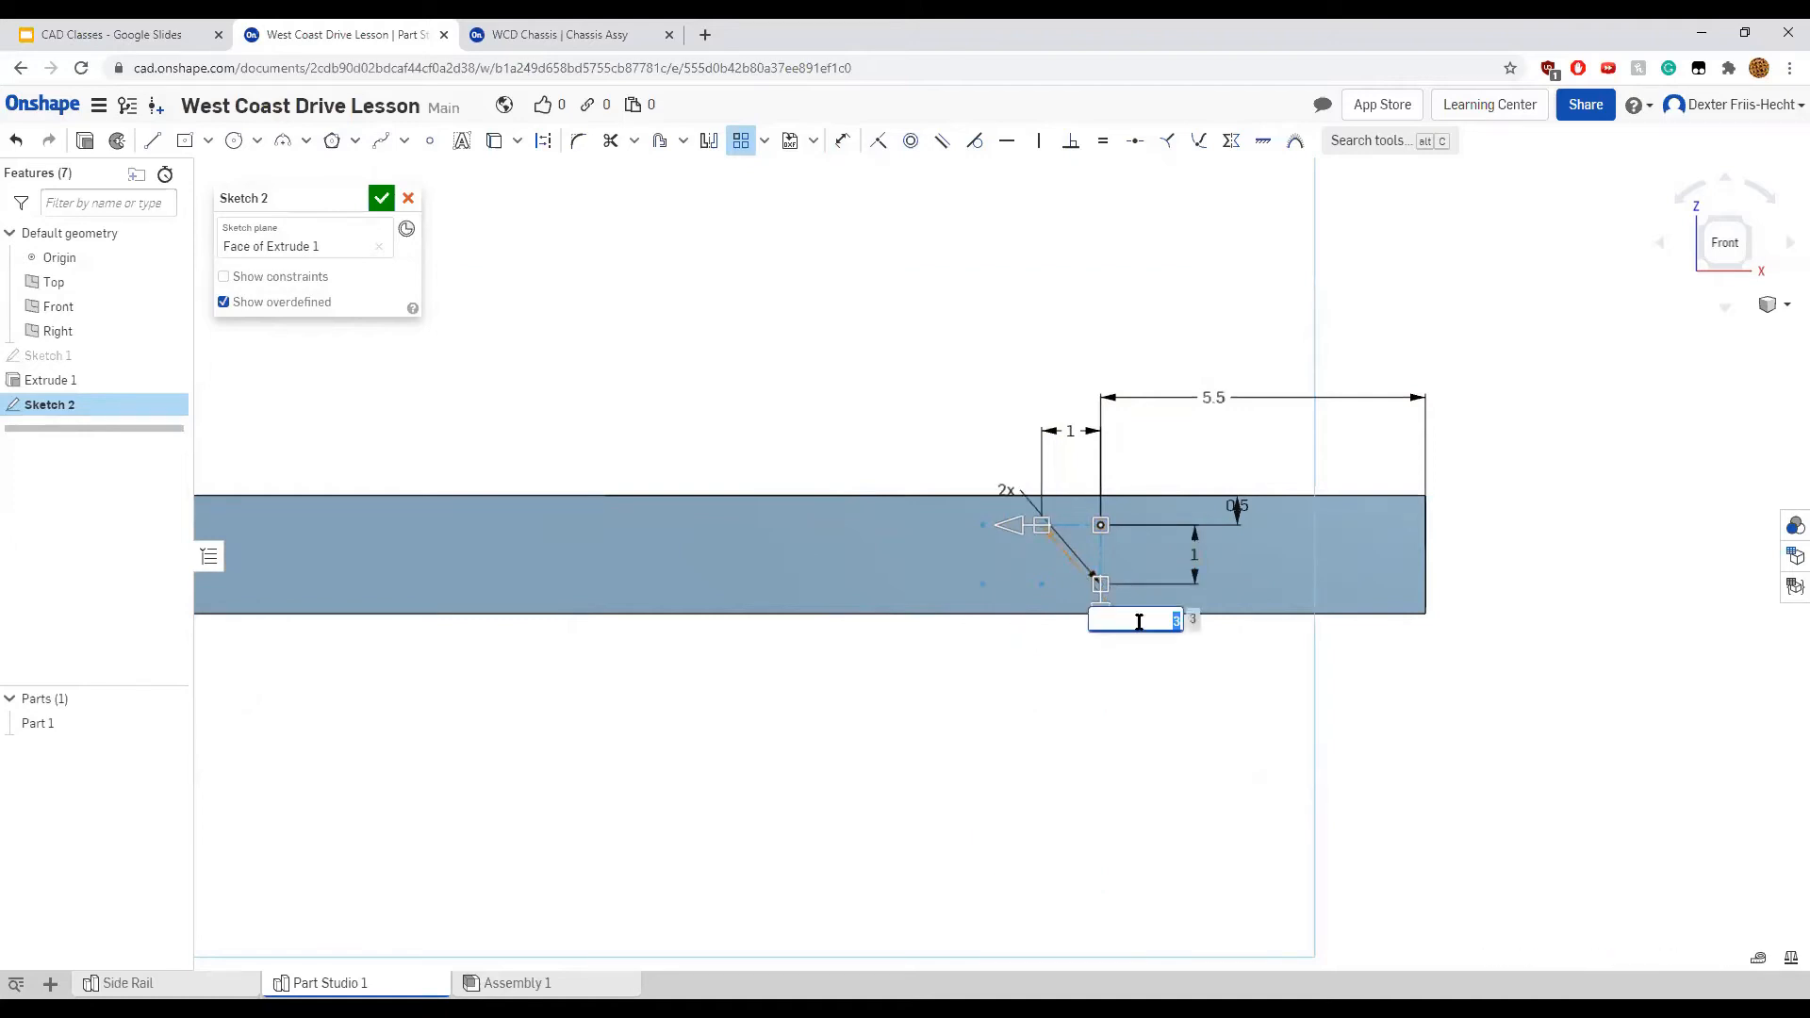
{"action": "key", "text": "Return"}
{"action": "left_click_drag", "start_coordinate": [1130, 615], "coordinate": [942, 455]}
{"action": "left_click_drag", "start_coordinate": [1035, 571], "coordinate": [1065, 554]}
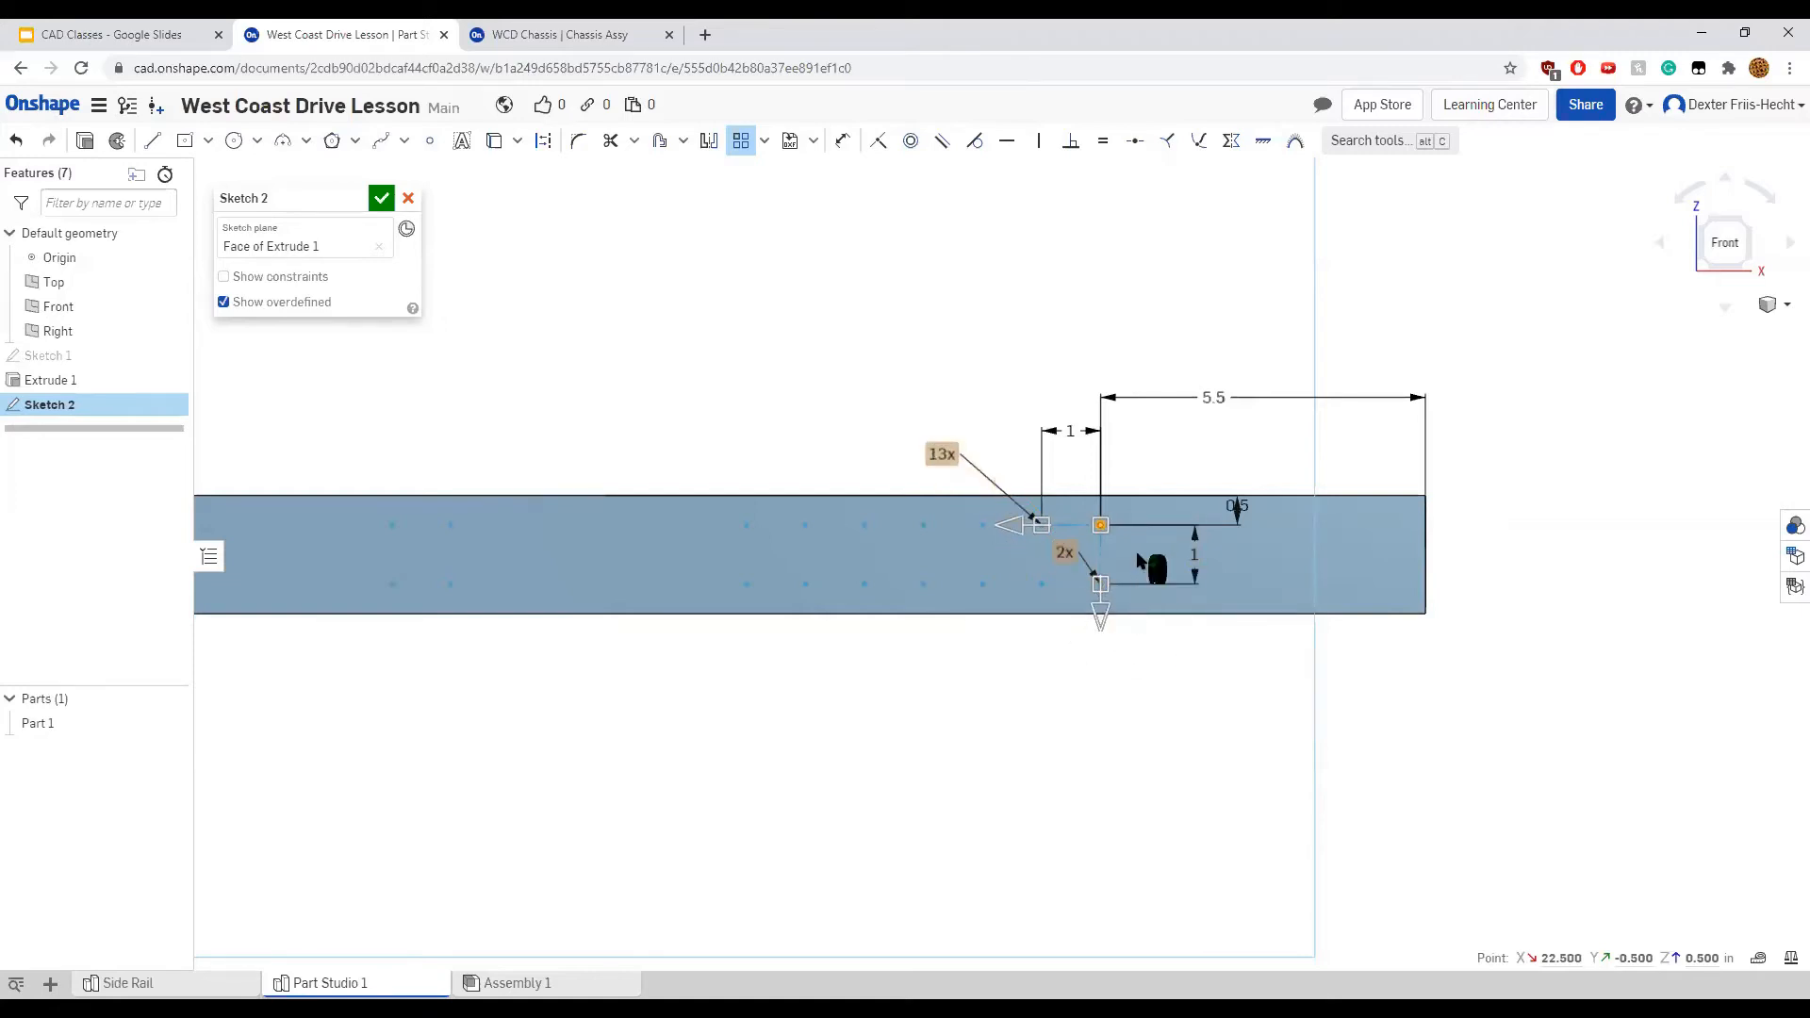
{"action": "scroll", "coordinate": [848, 662], "scroll_direction": "down", "scroll_amount": 1}
{"action": "scroll", "coordinate": [859, 668], "scroll_direction": "down", "scroll_amount": 1}
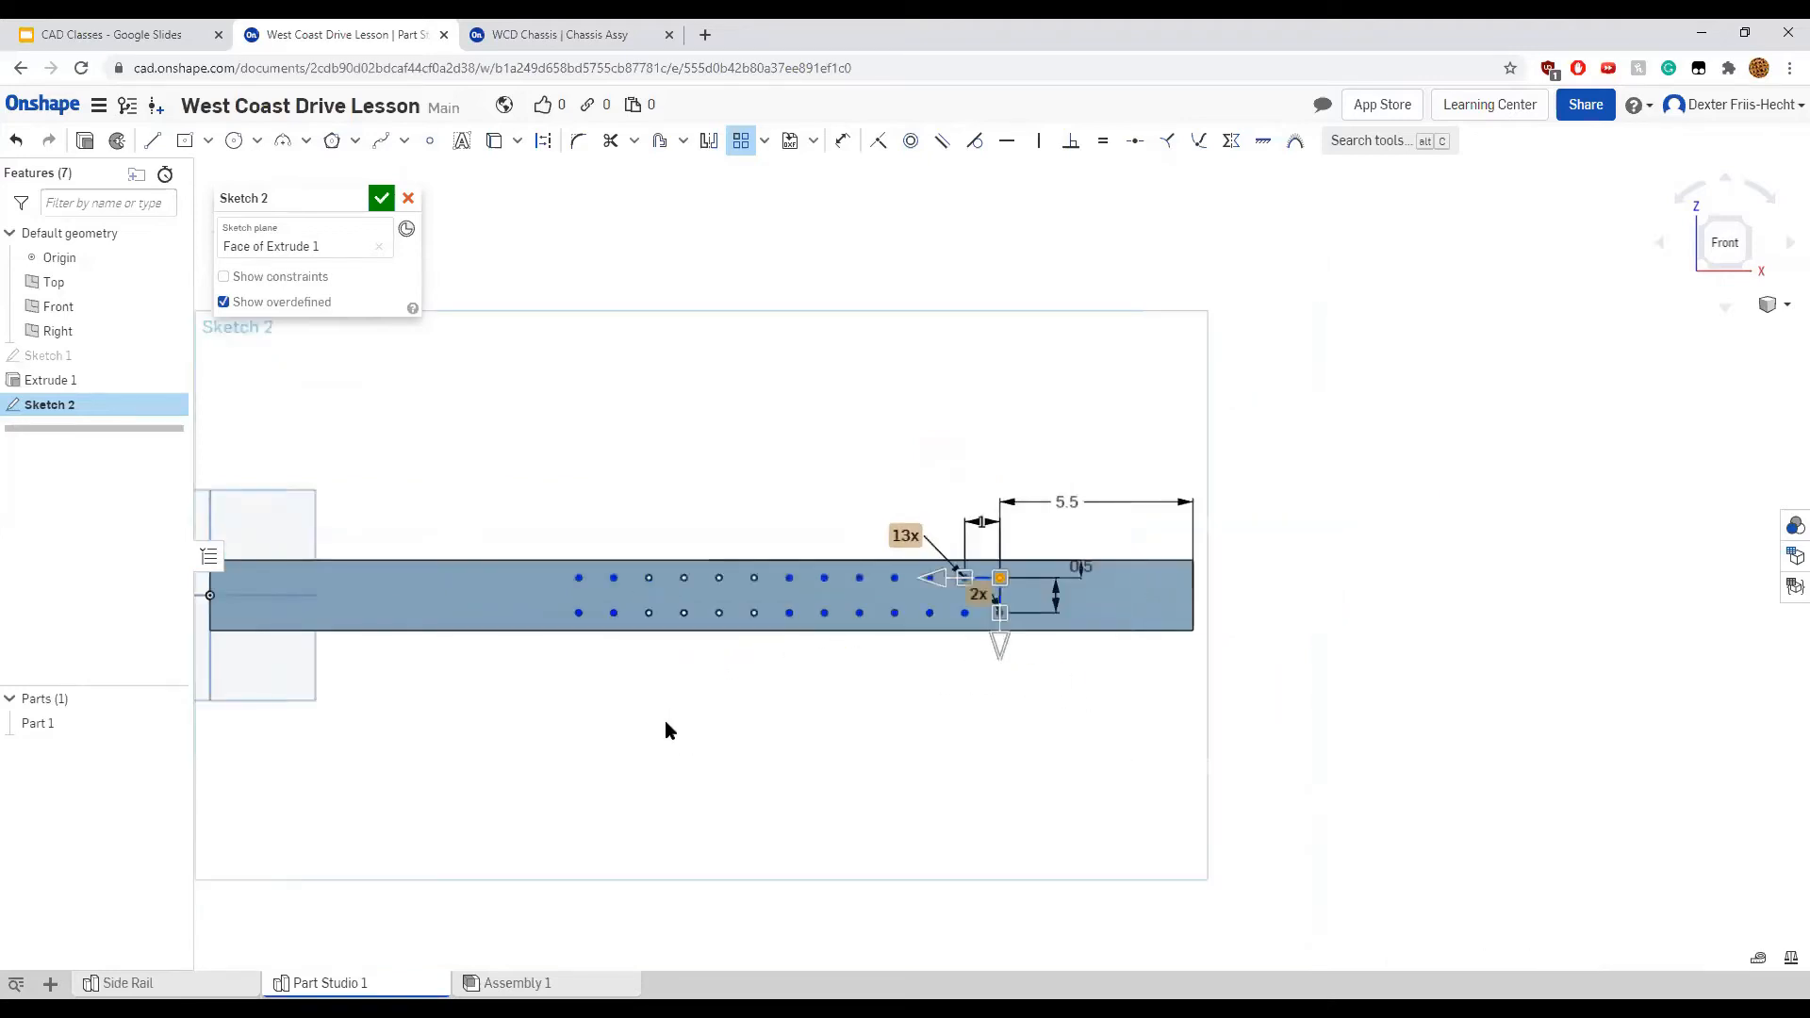
{"action": "middle_click_drag", "start_coordinate": [641, 705], "coordinate": [806, 719]}
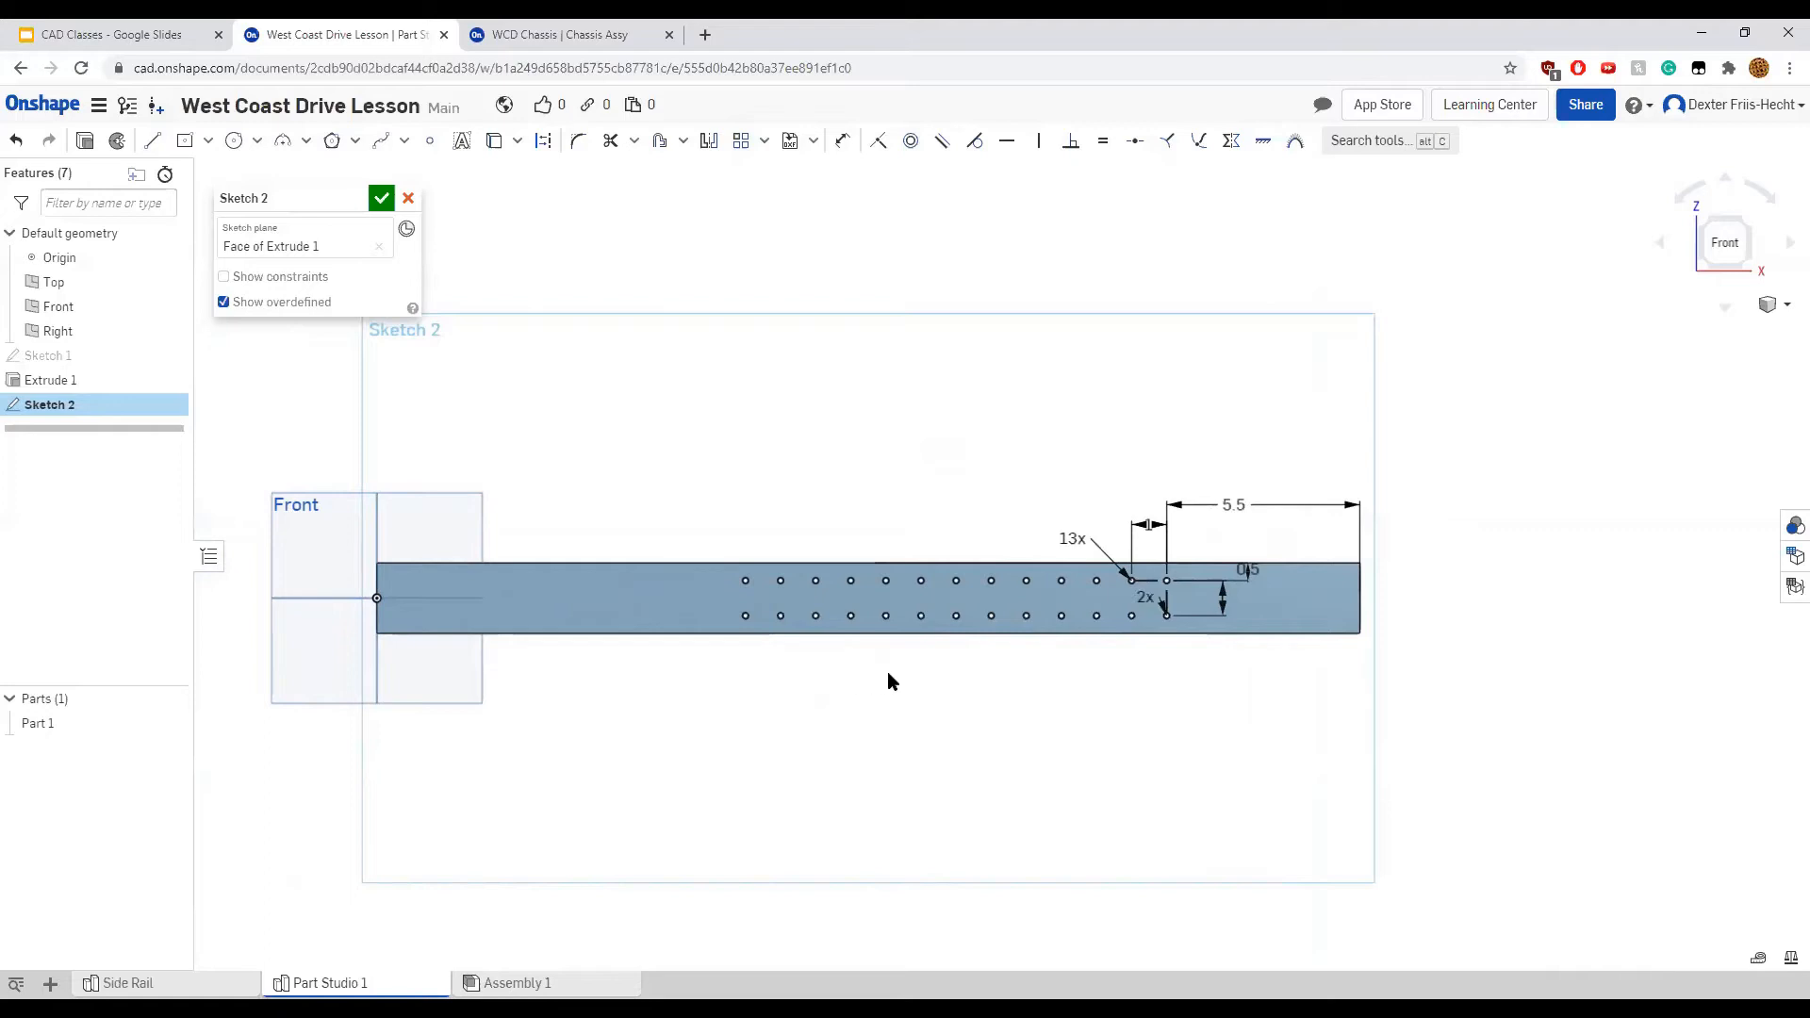
Check the length of the tube's upper edge and finish the hole-point sketch
{"action": "mouse_move", "coordinate": [1176, 712]}
{"action": "middle_mouse_down"}
{"action": "mouse_move", "coordinate": [1062, 726]}
{"action": "mouse_move", "coordinate": [1121, 722]}
{"action": "middle_mouse_up"}
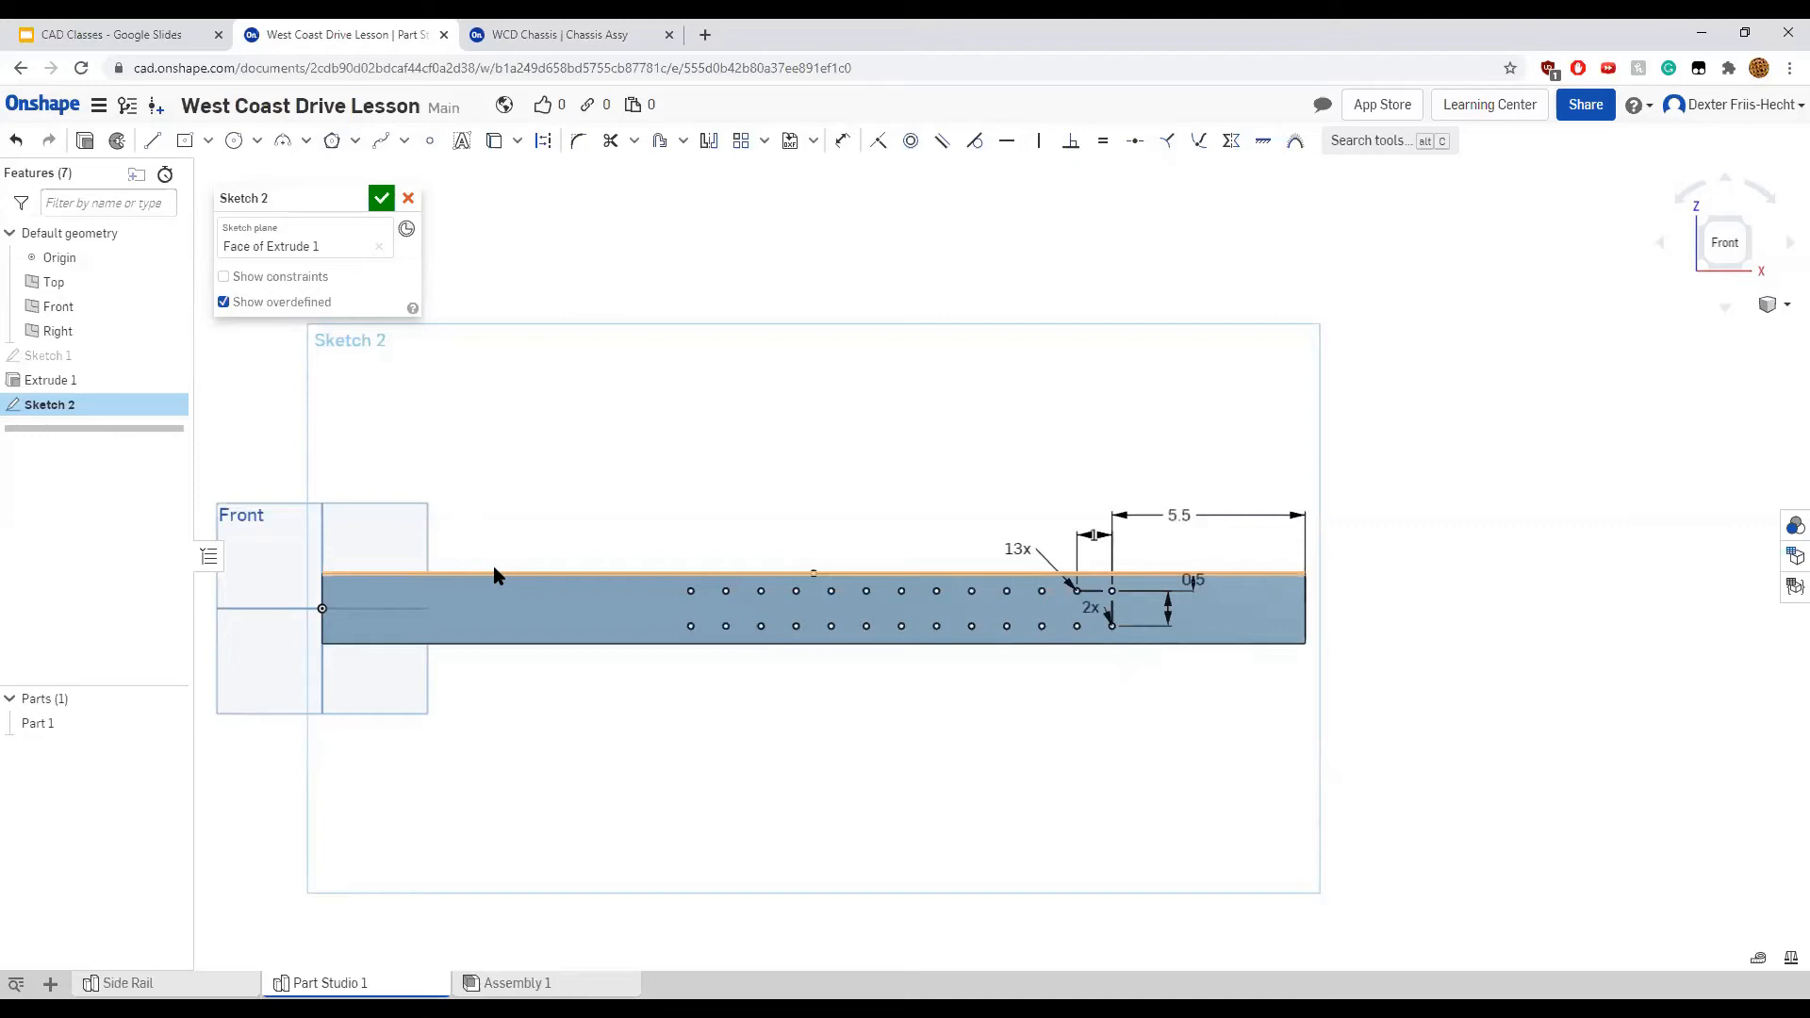
{"action": "left_click", "coordinate": [610, 572]}
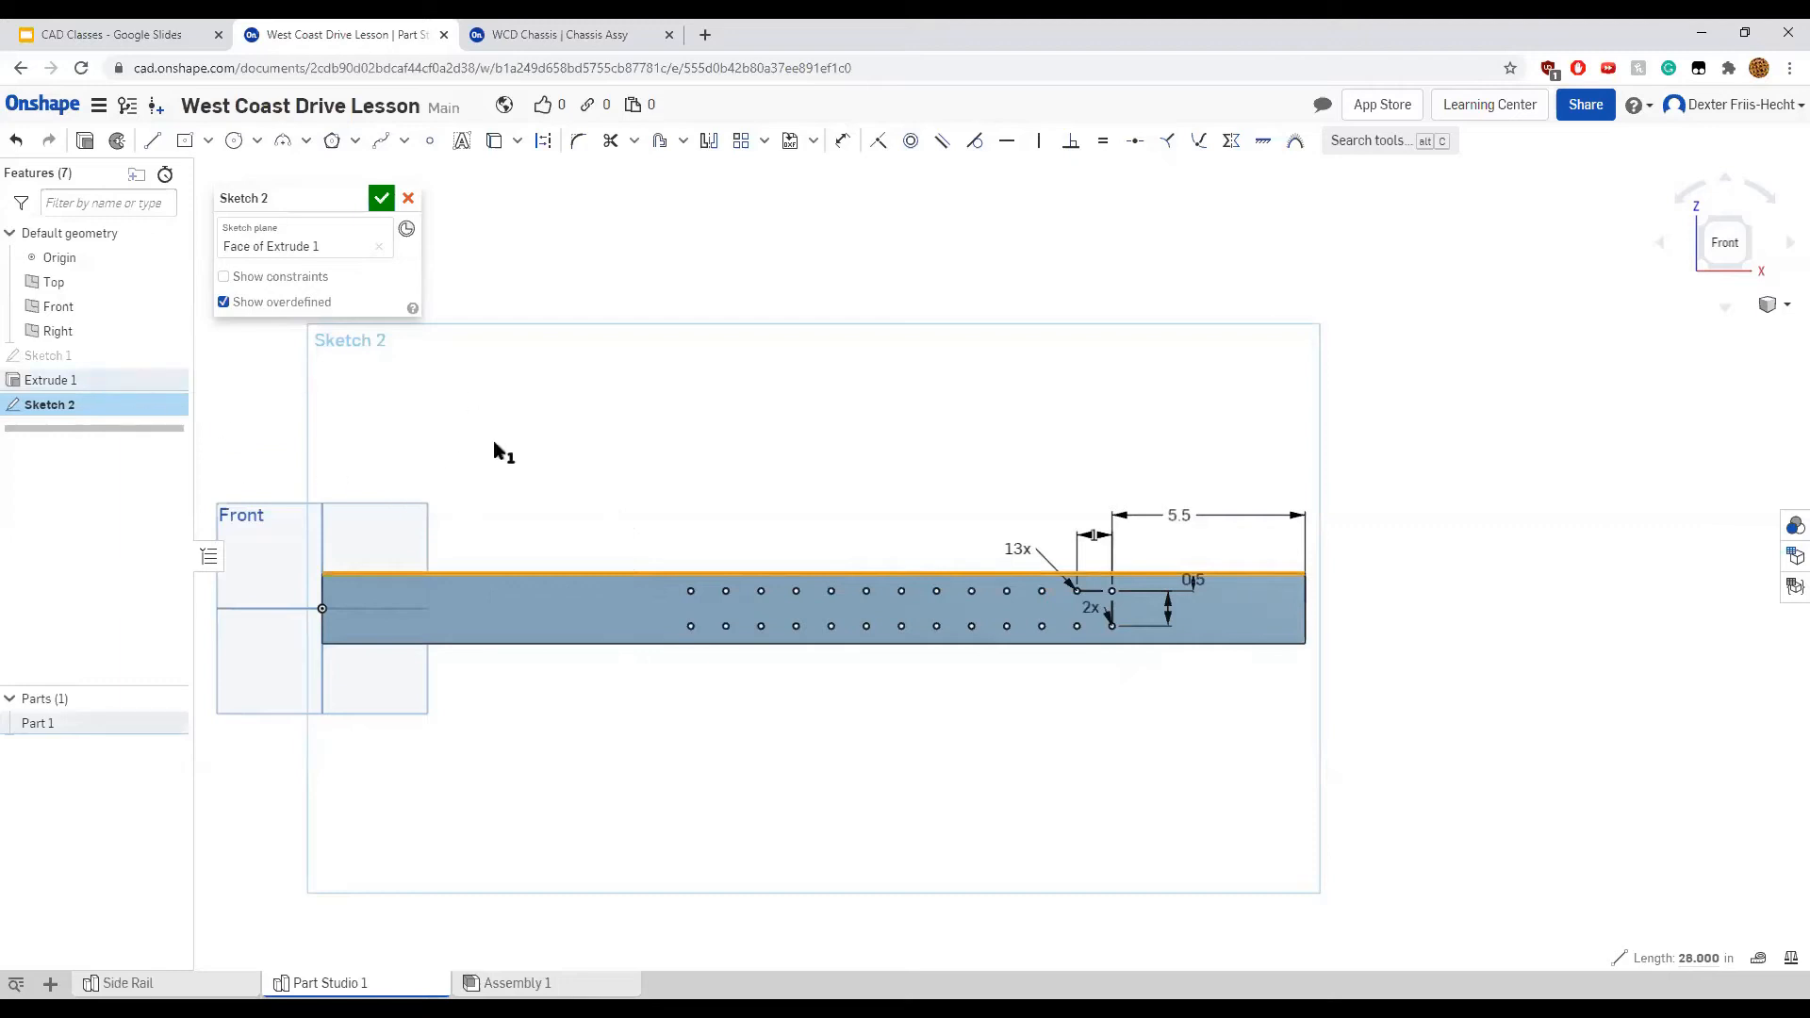
{"action": "left_click", "coordinate": [381, 198]}
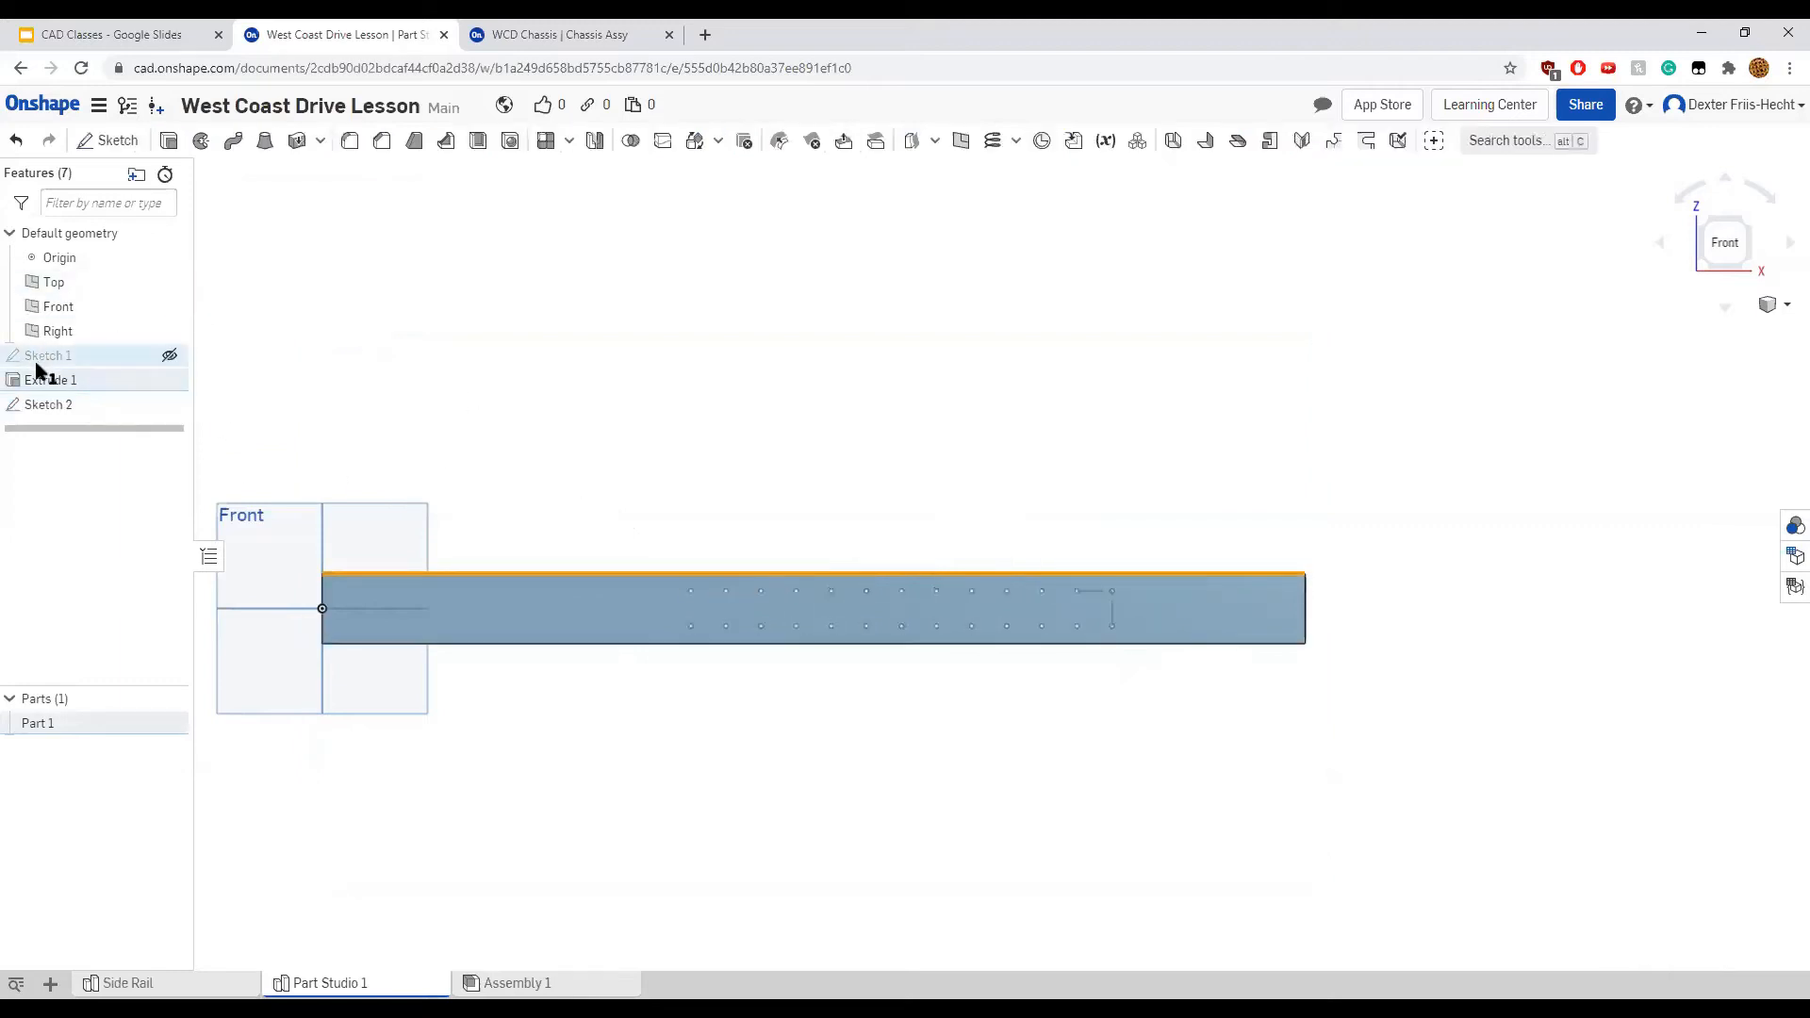
Edit the tube extrusion and set its depth to 23 in
{"action": "right_click", "coordinate": [46, 381]}
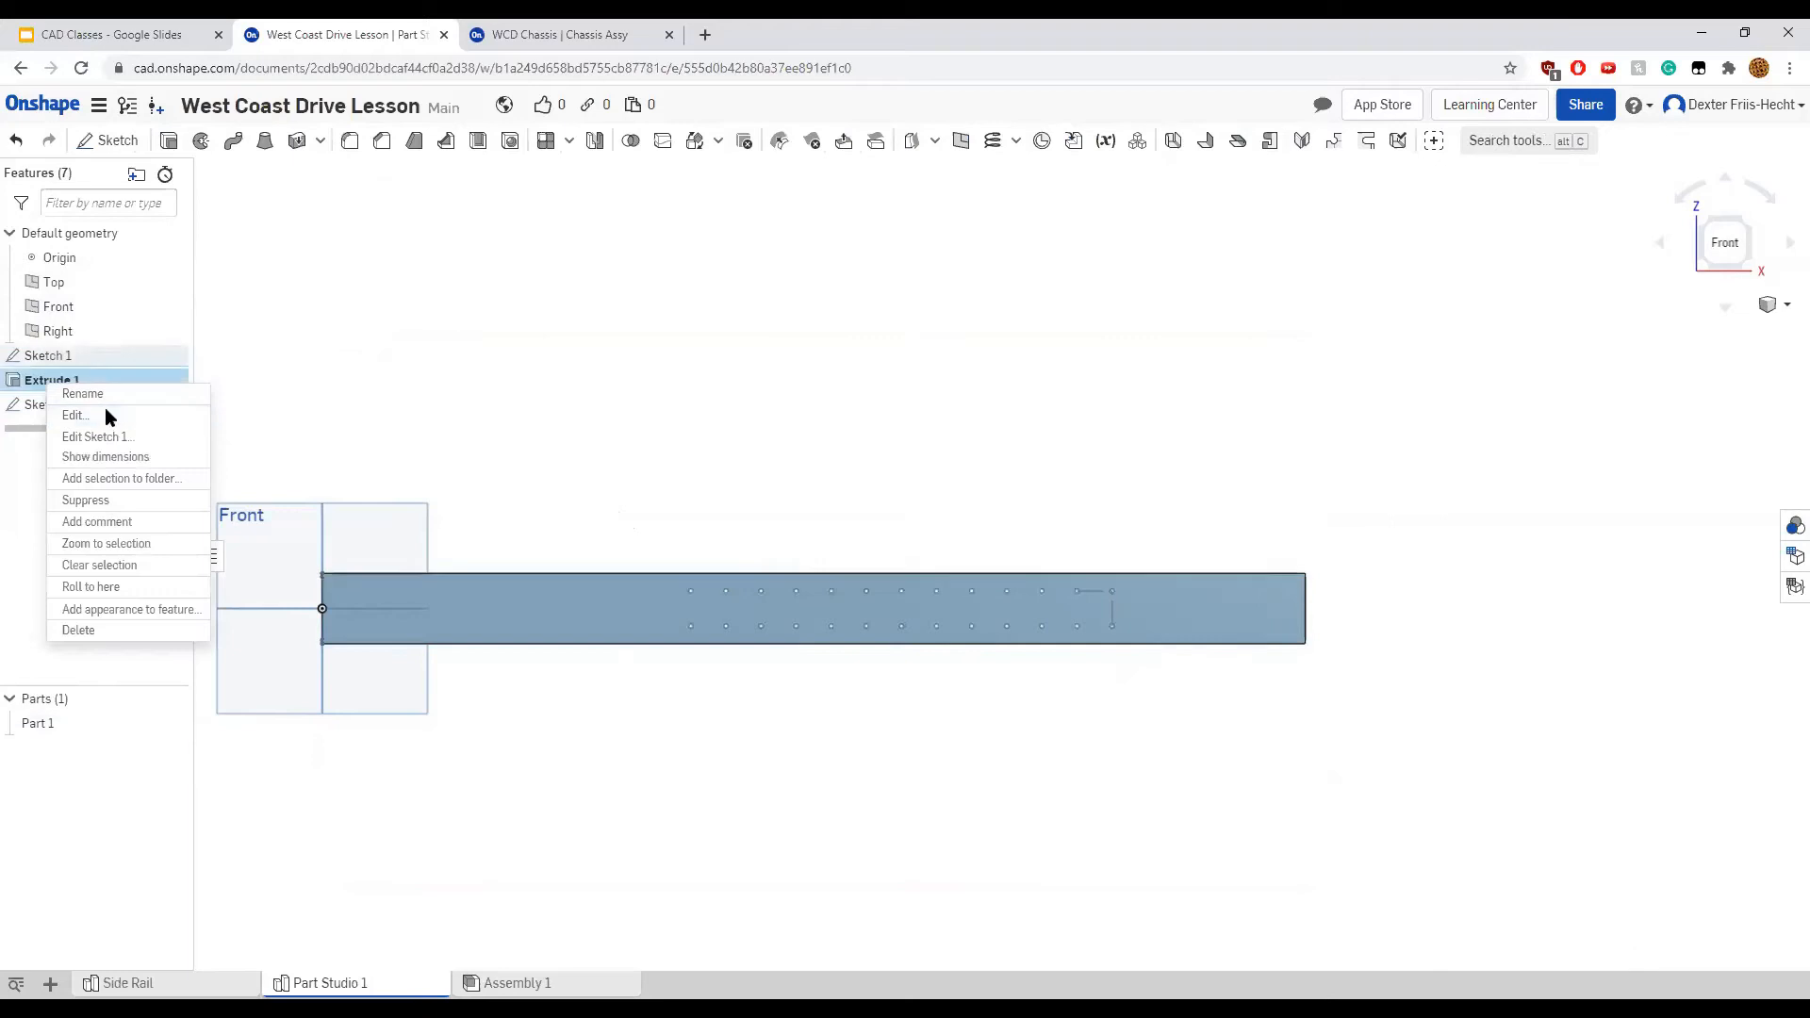
{"action": "left_click", "coordinate": [100, 414]}
{"action": "left_click", "coordinate": [373, 353]}
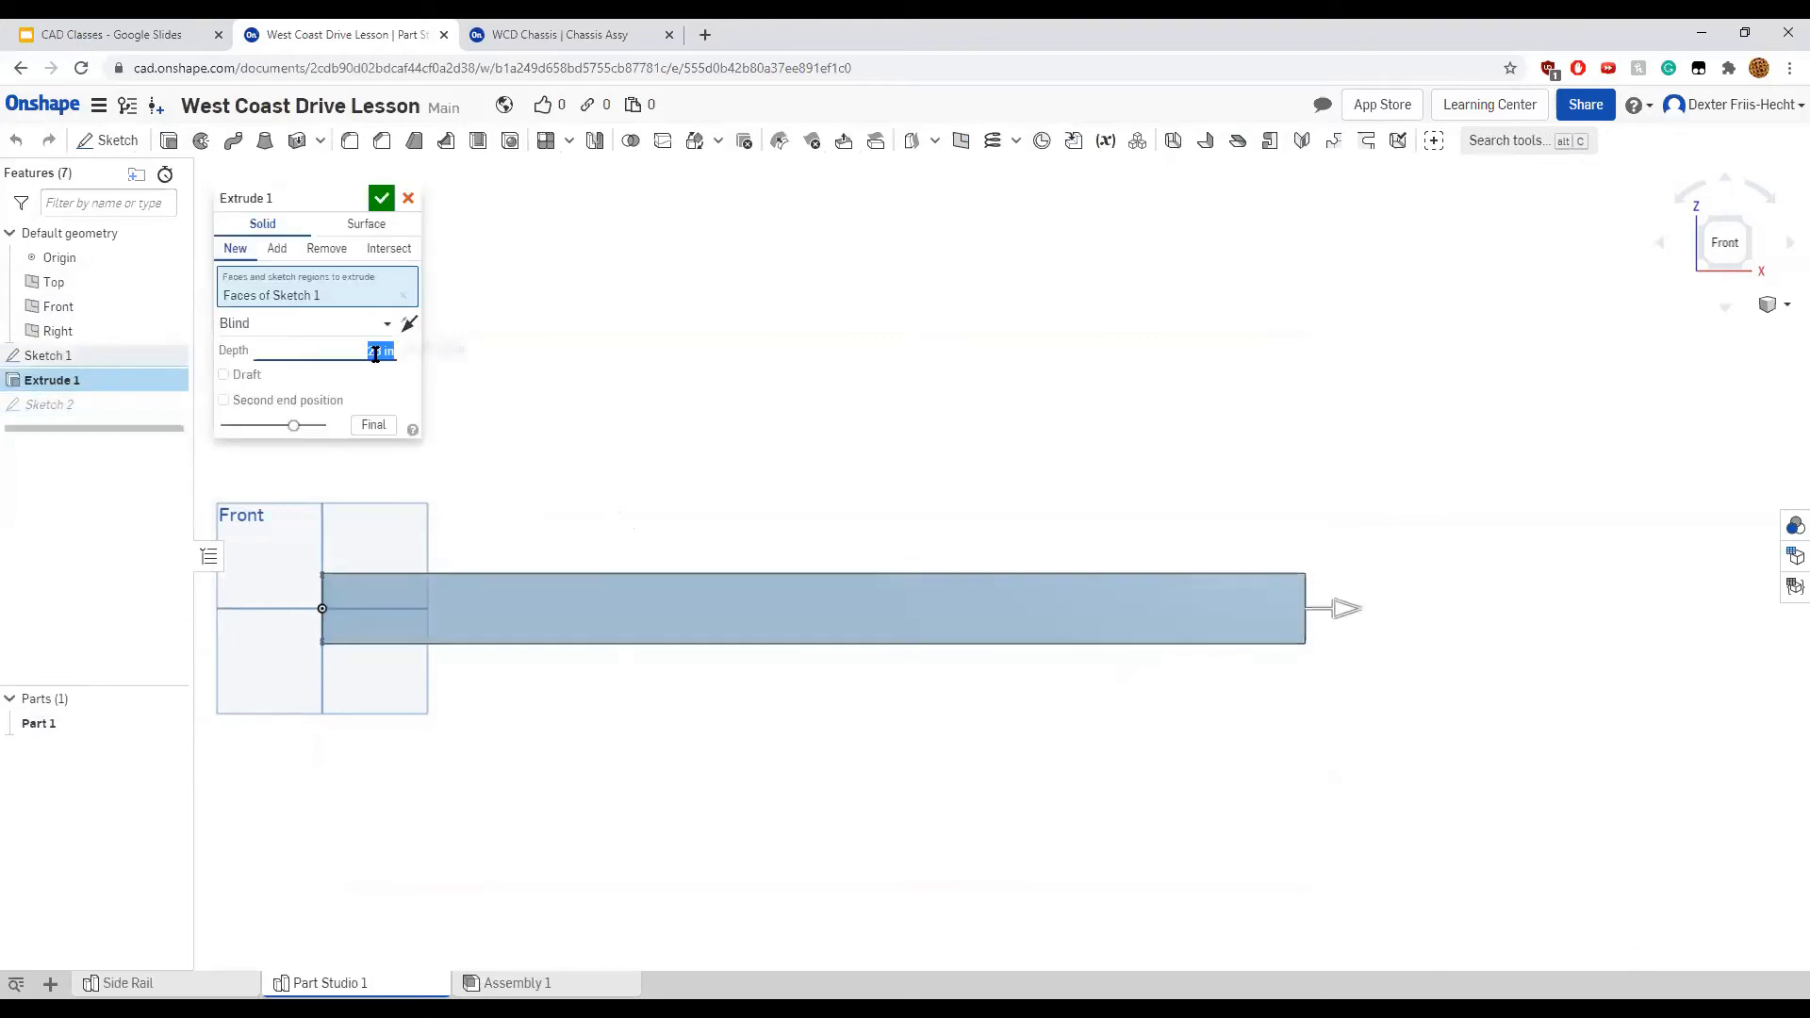
{"action": "type", "text": "23"}
{"action": "left_click", "coordinate": [379, 199]}
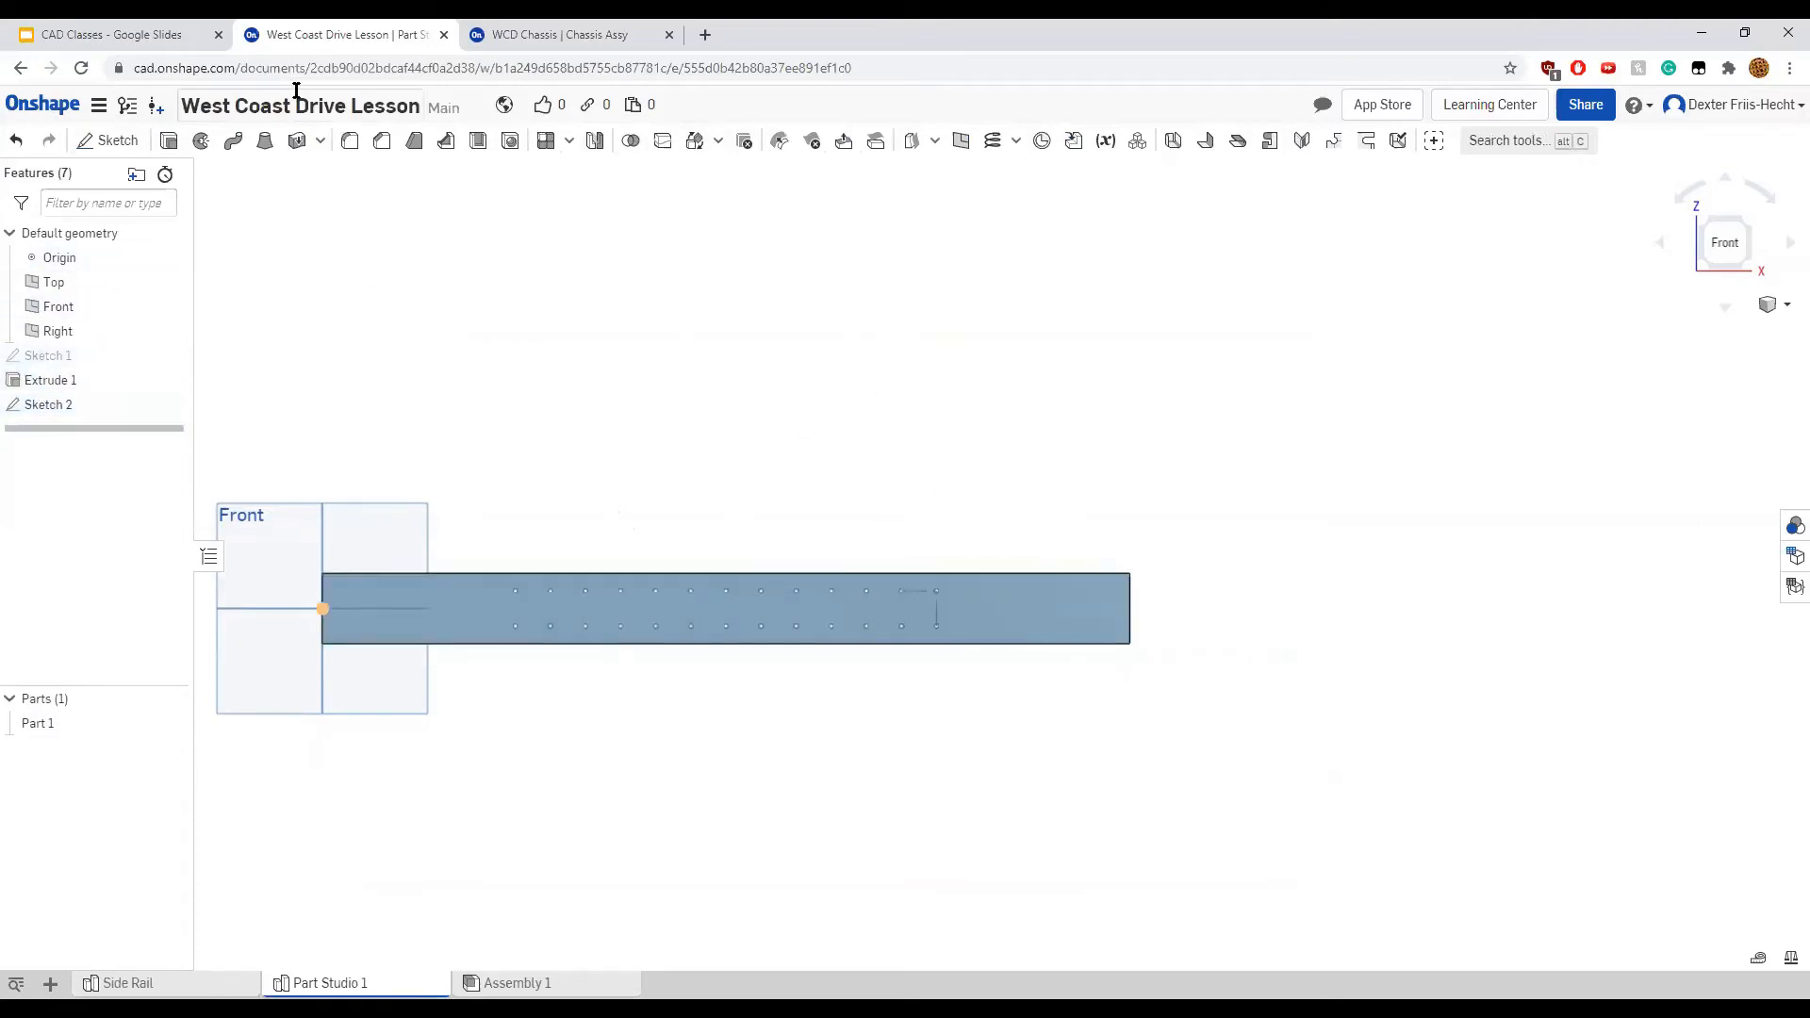
Reopen the hole-point sketch to examine the pattern's position on the shortened tube, and close it
{"action": "right_click", "coordinate": [55, 415]}
{"action": "left_click", "coordinate": [82, 441]}
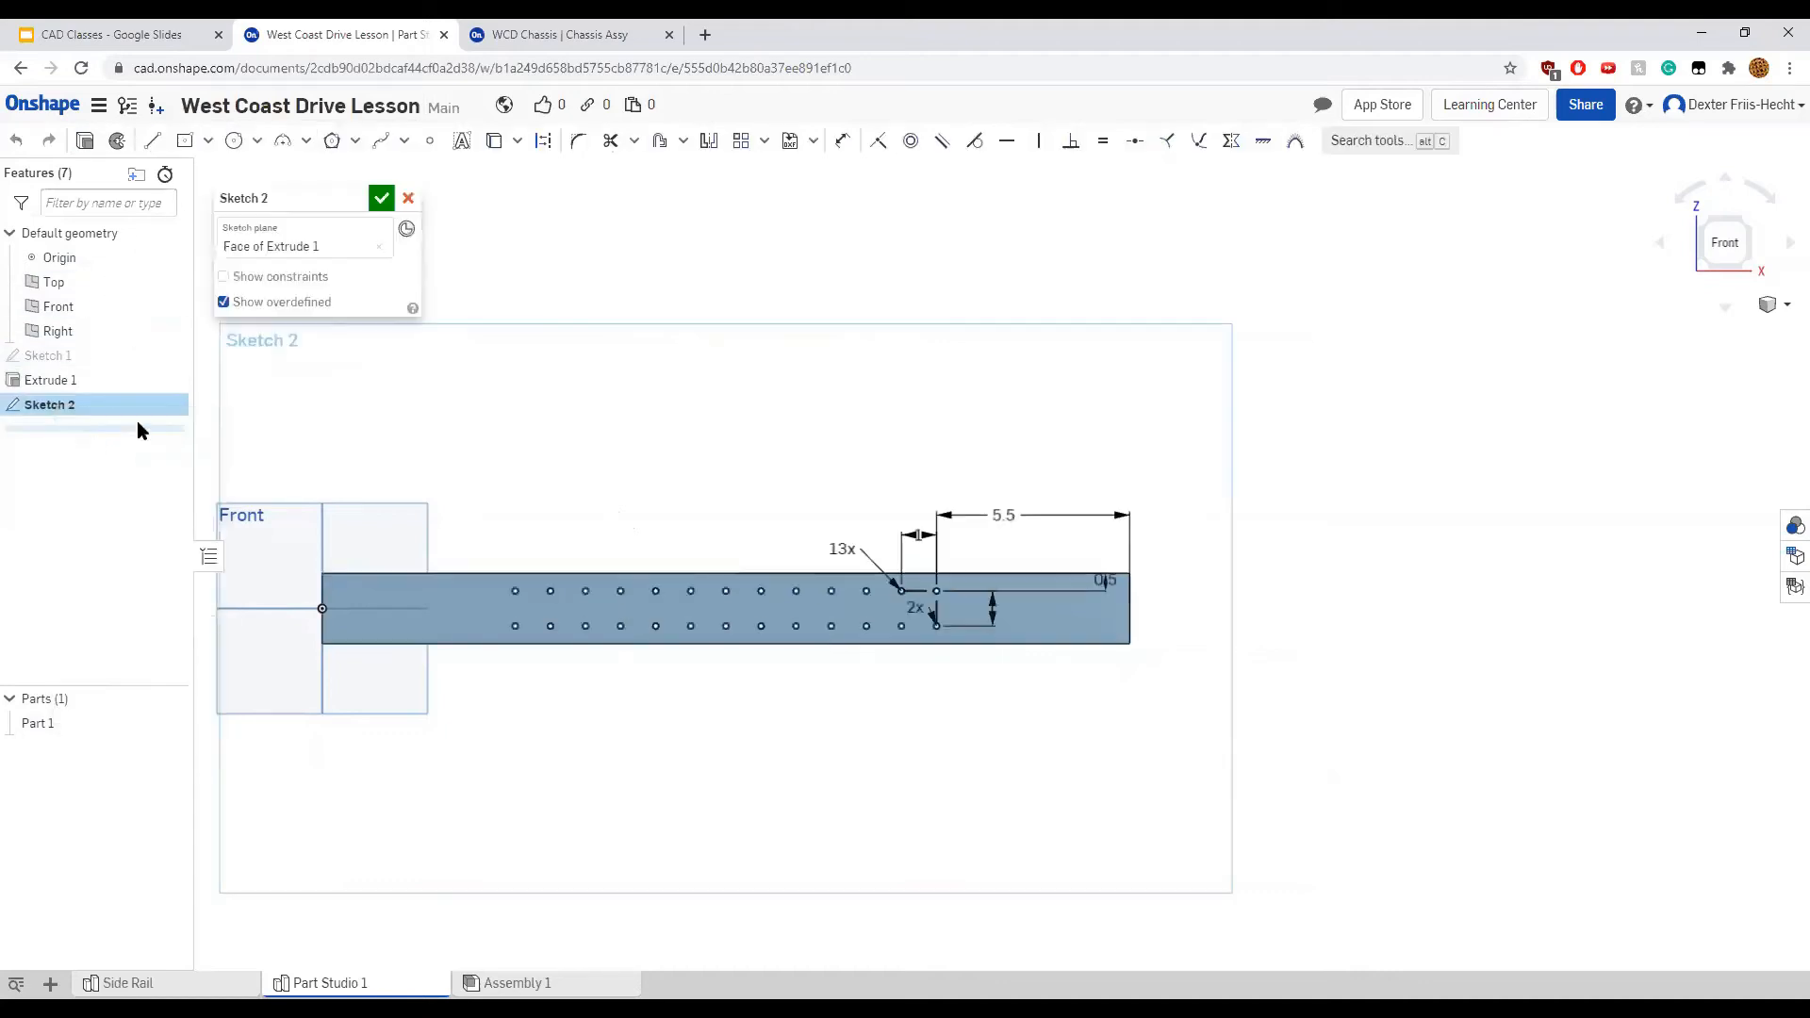
{"action": "scroll", "coordinate": [987, 541], "scroll_direction": "up", "scroll_amount": 3}
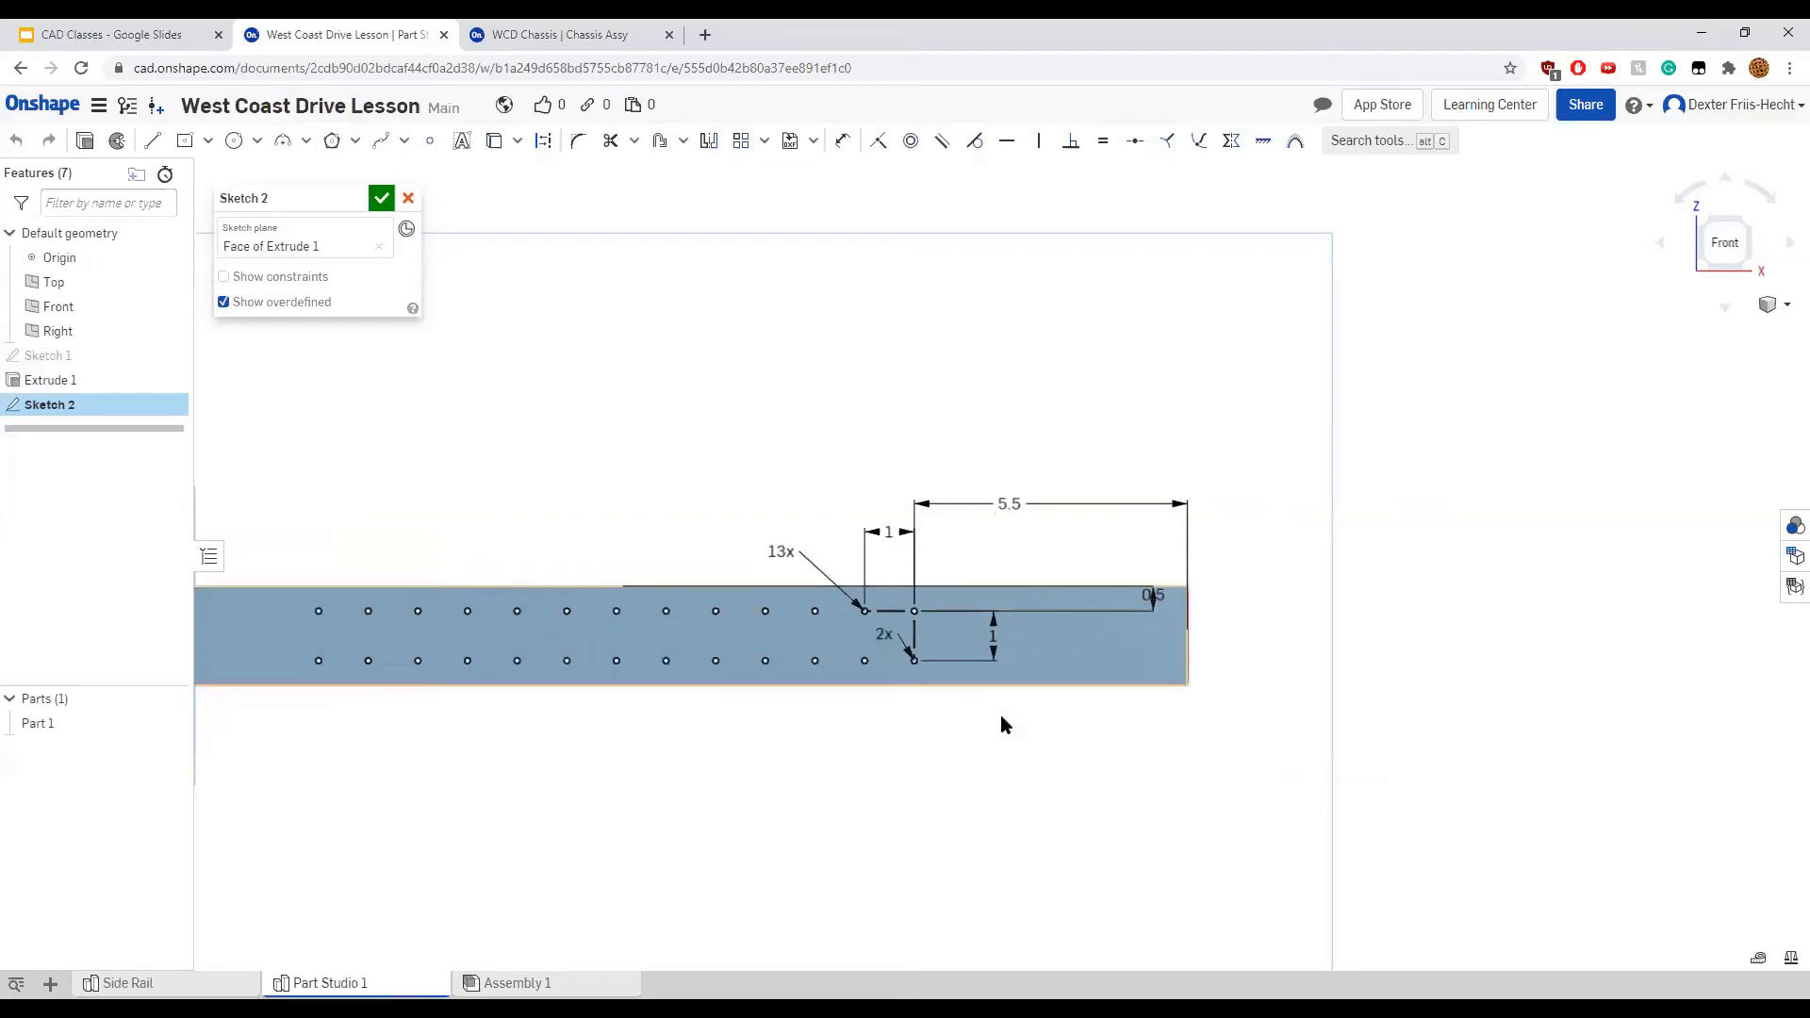
{"action": "scroll", "coordinate": [808, 754], "scroll_direction": "down", "scroll_amount": 1}
{"action": "middle_click_drag", "start_coordinate": [632, 745], "coordinate": [766, 740]}
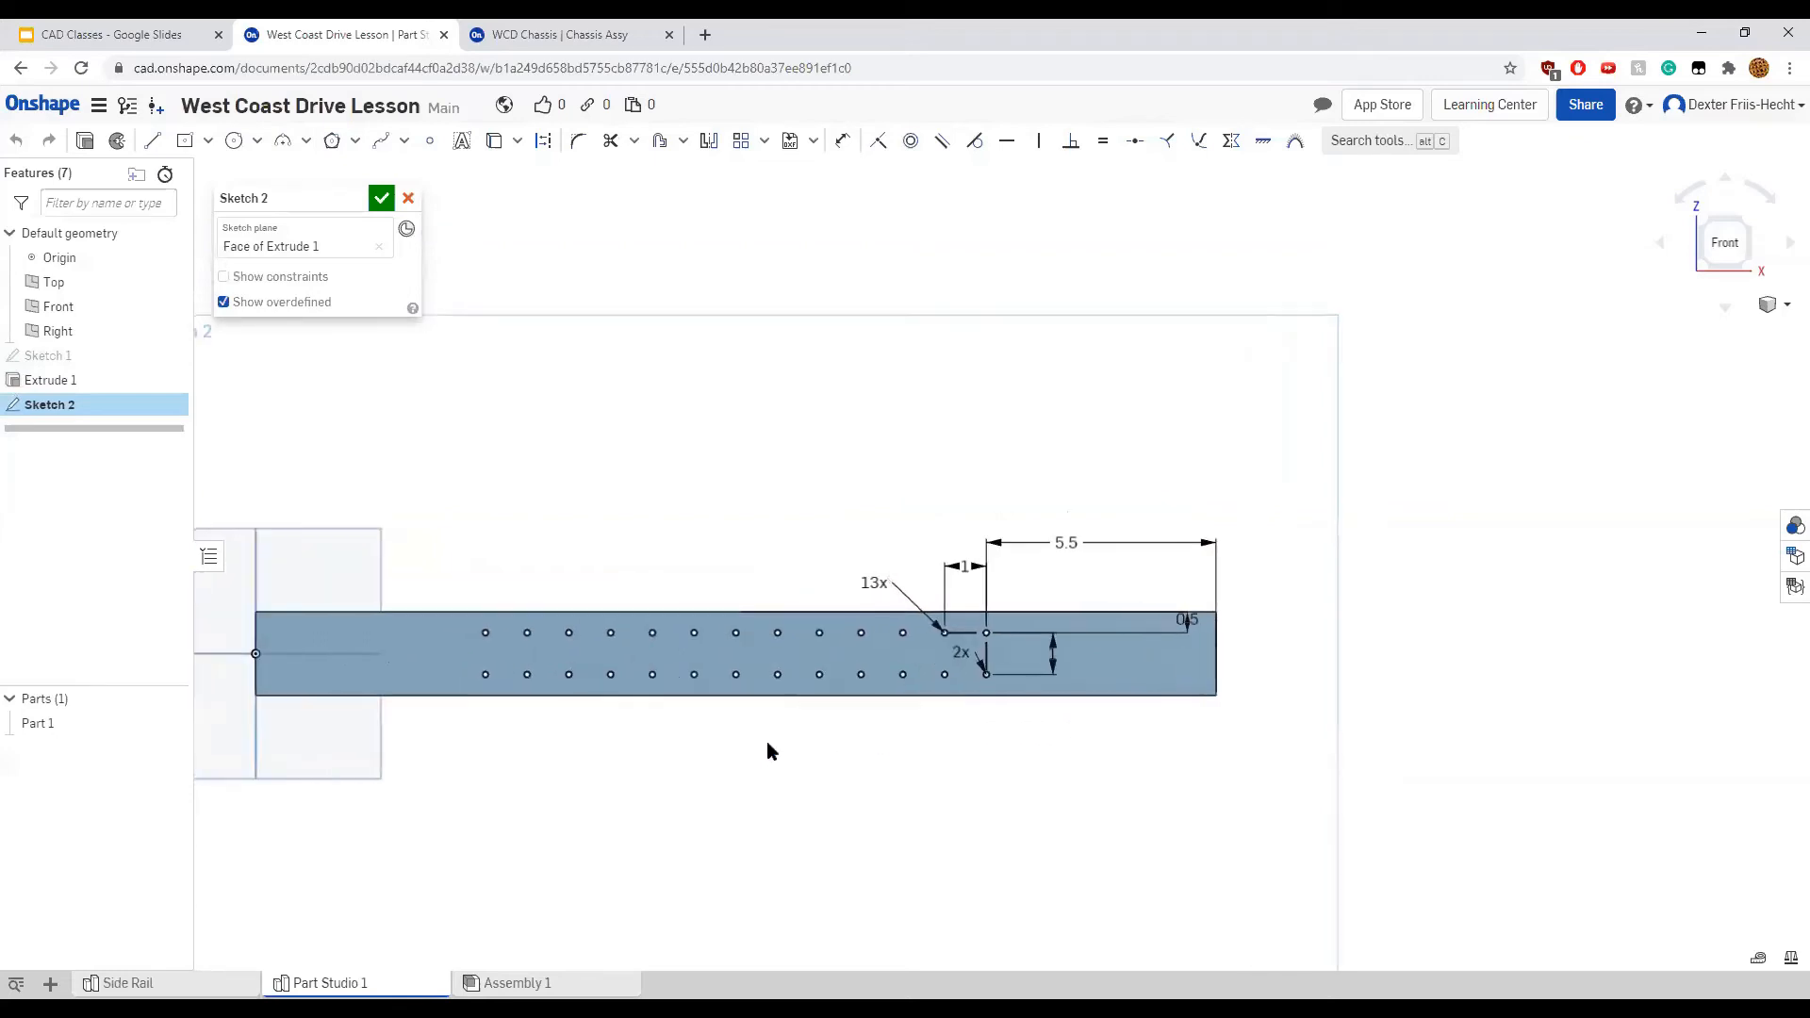
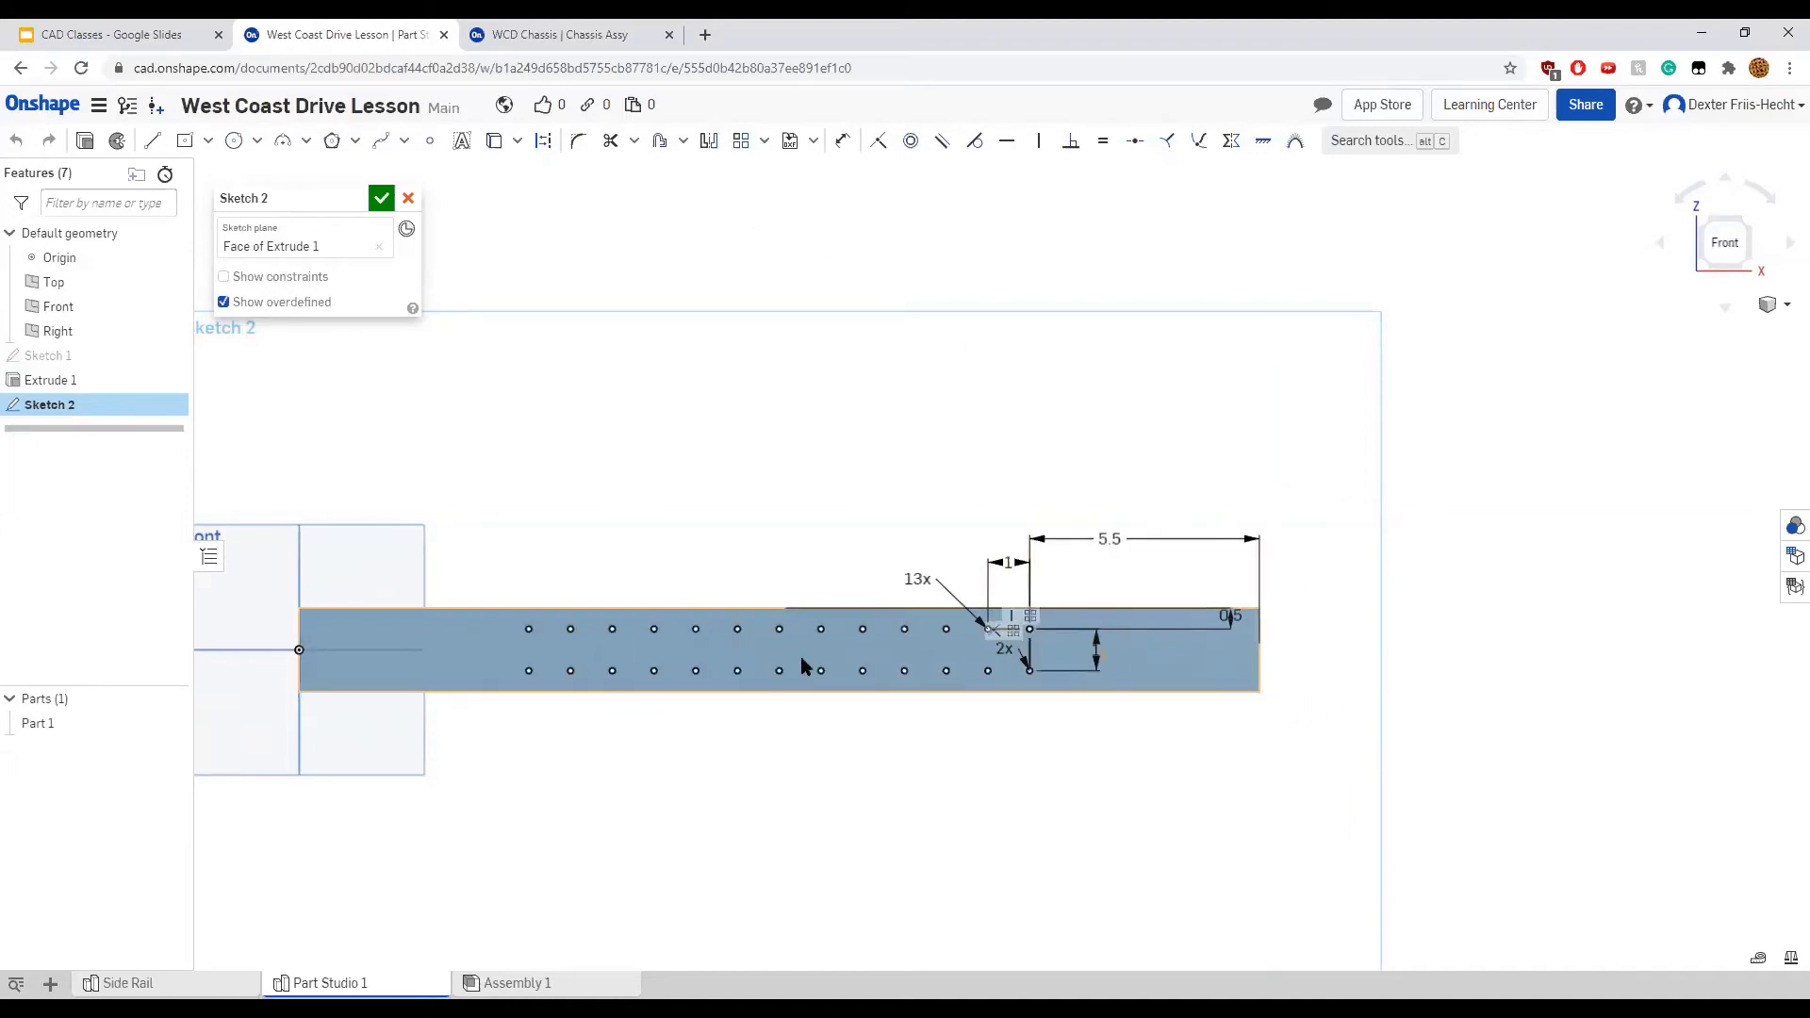
{"action": "left_click", "coordinate": [381, 198]}
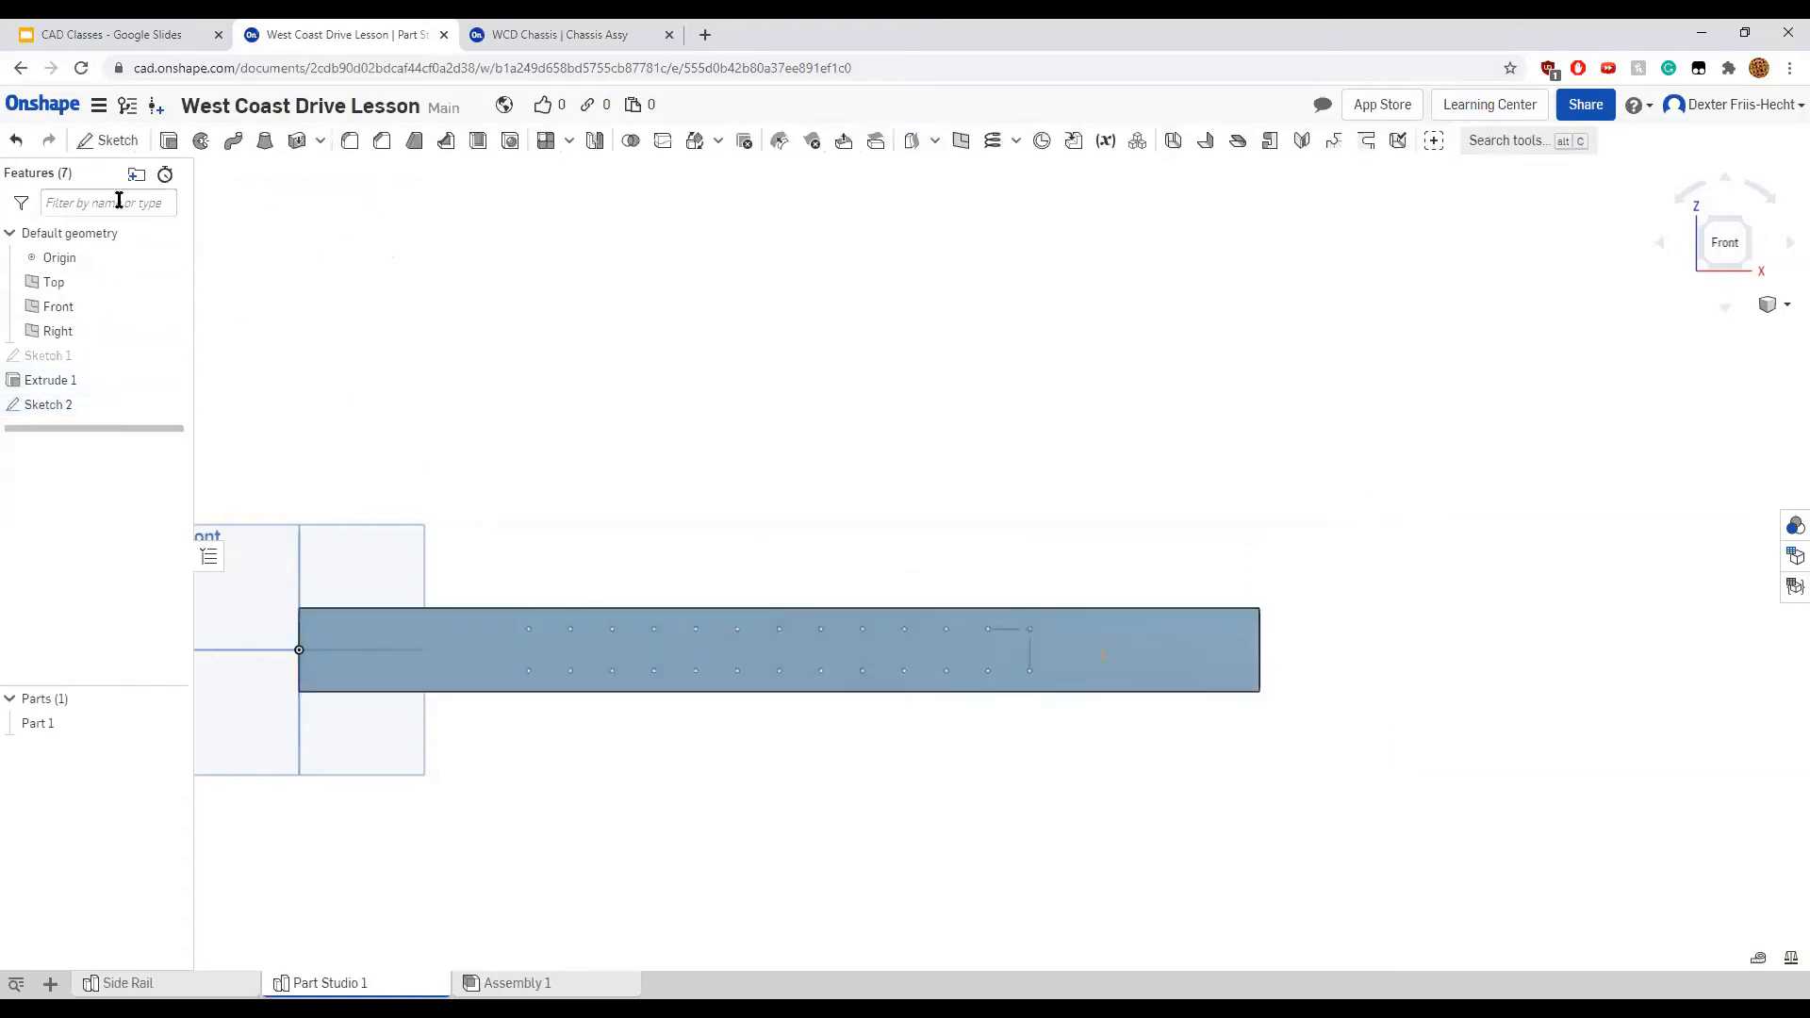
Cut simple through holes at all points of the two-row pattern, using ANSI clearance size #10 with Close fit
{"action": "left_click", "coordinate": [509, 142]}
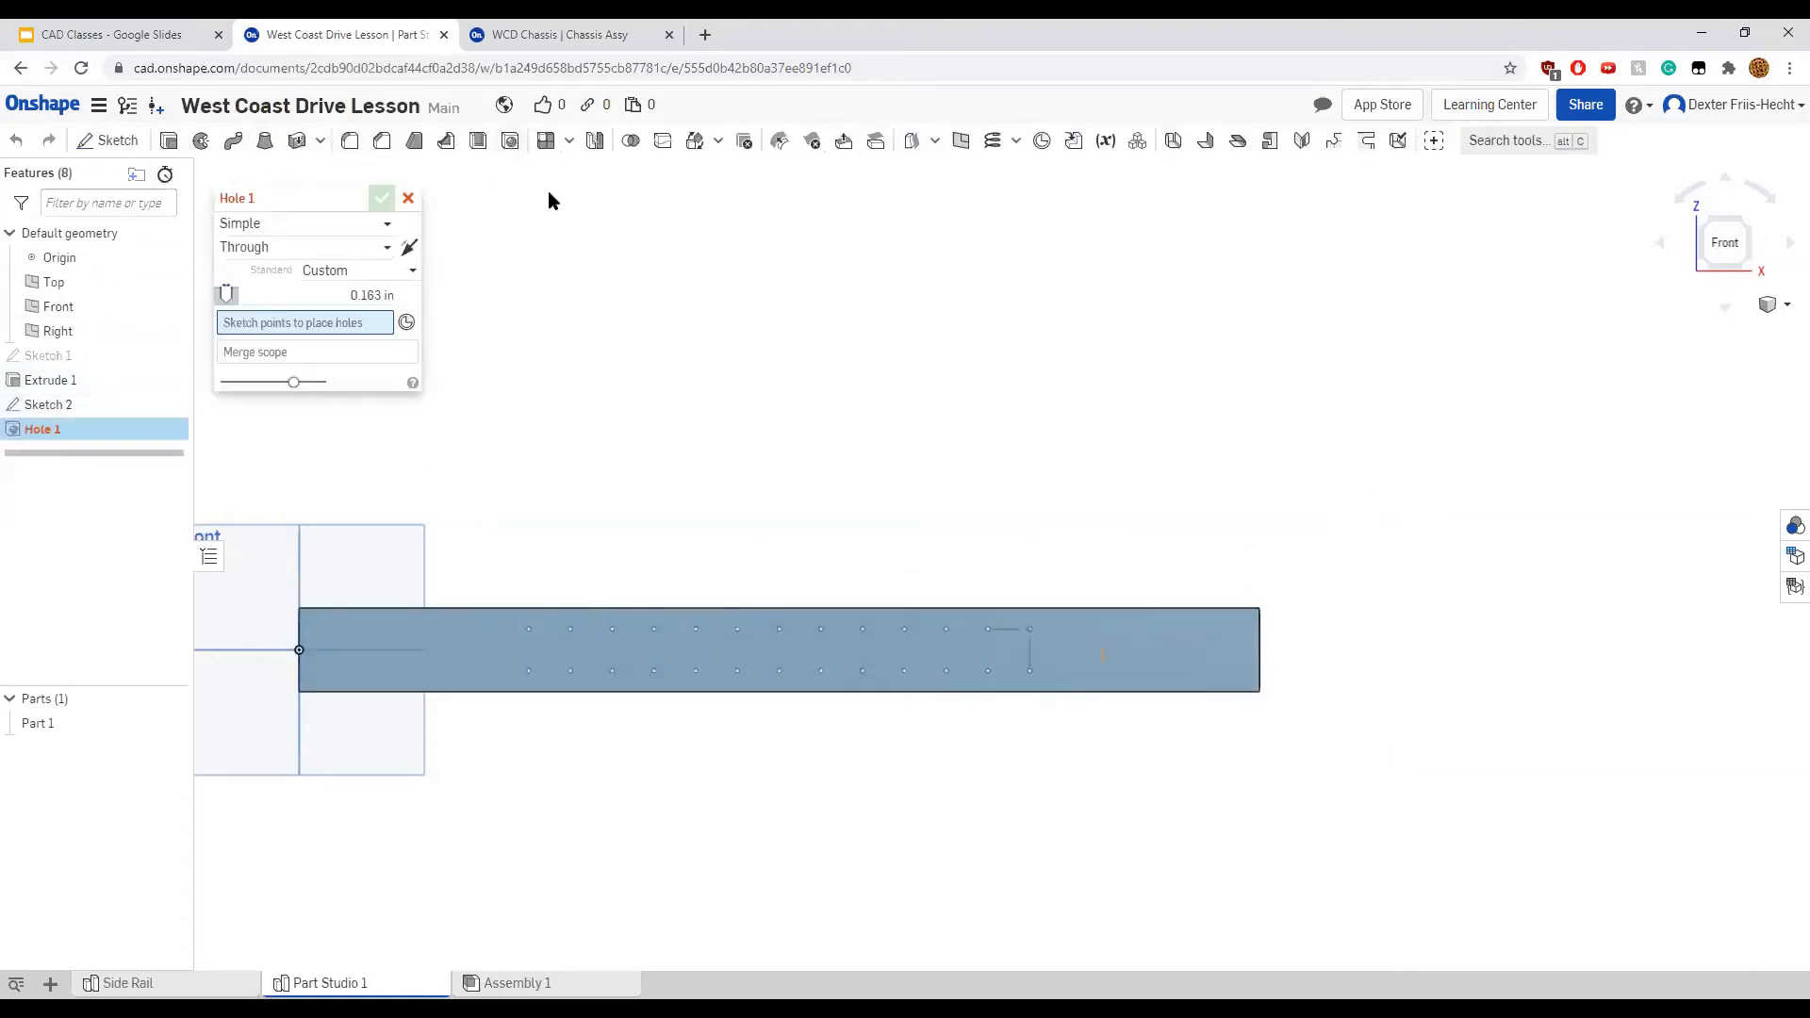
{"action": "left_click", "coordinate": [368, 273]}
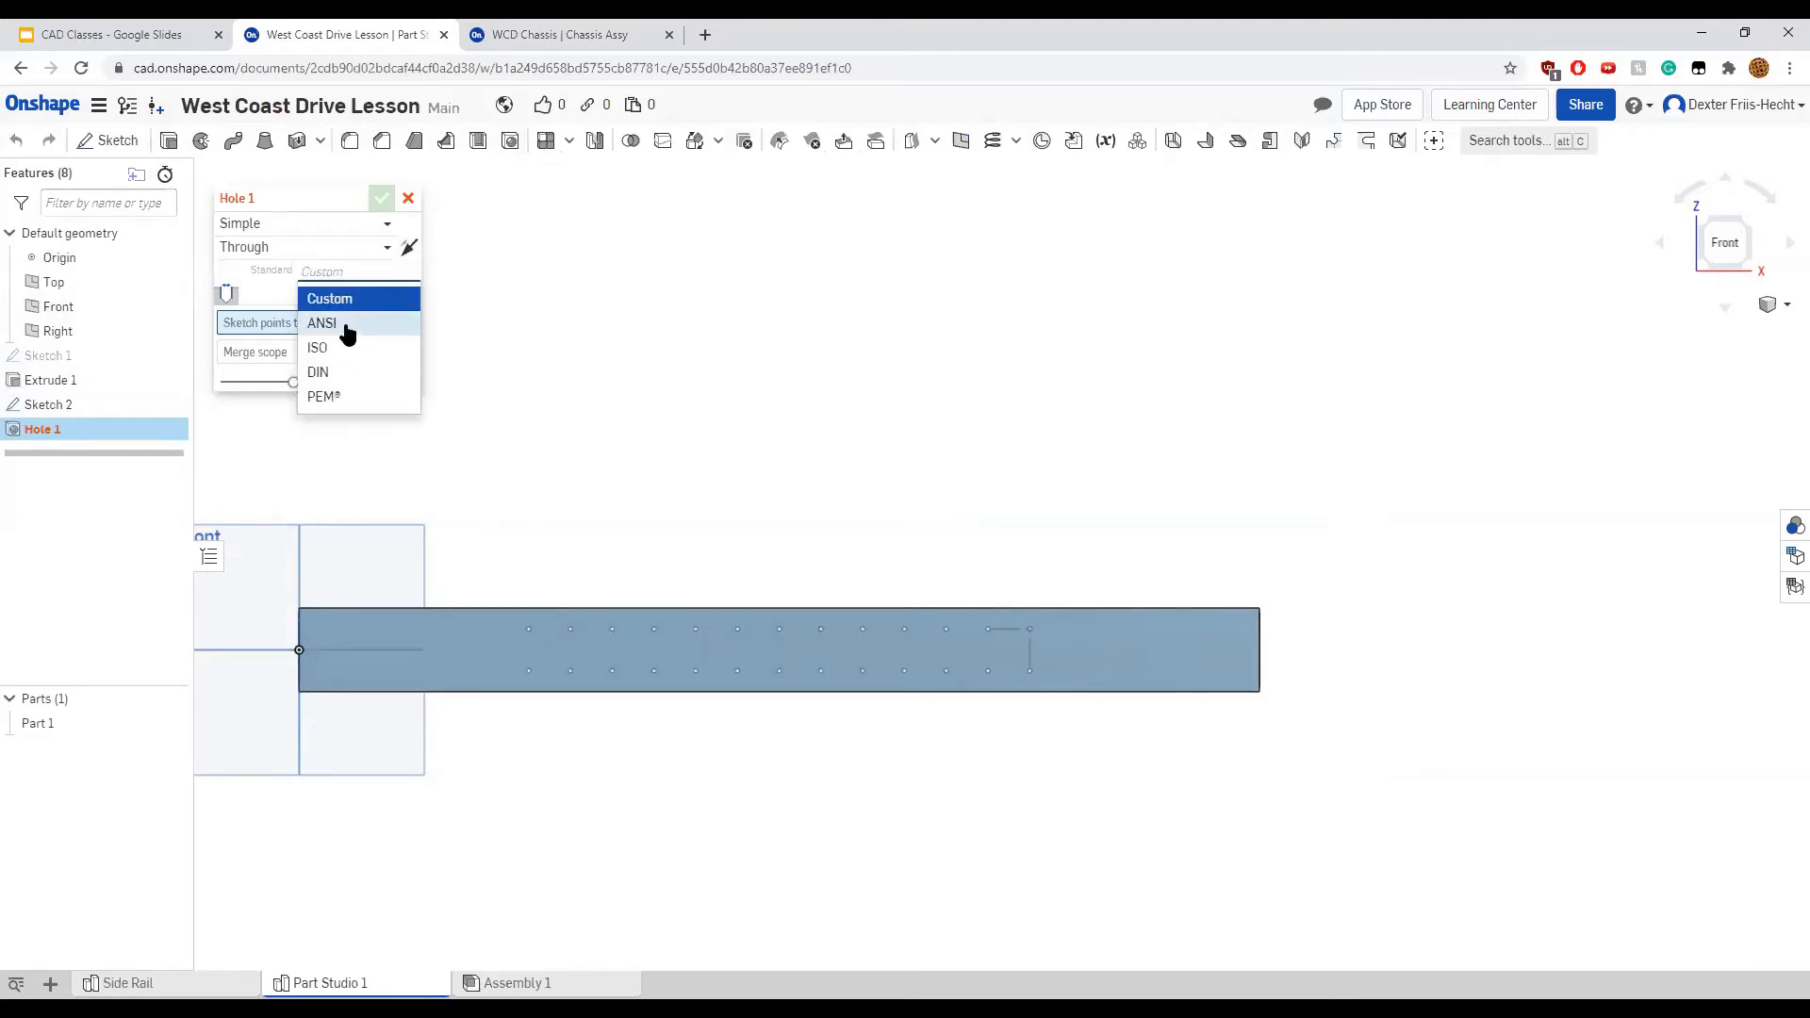
{"action": "left_click", "coordinate": [347, 329]}
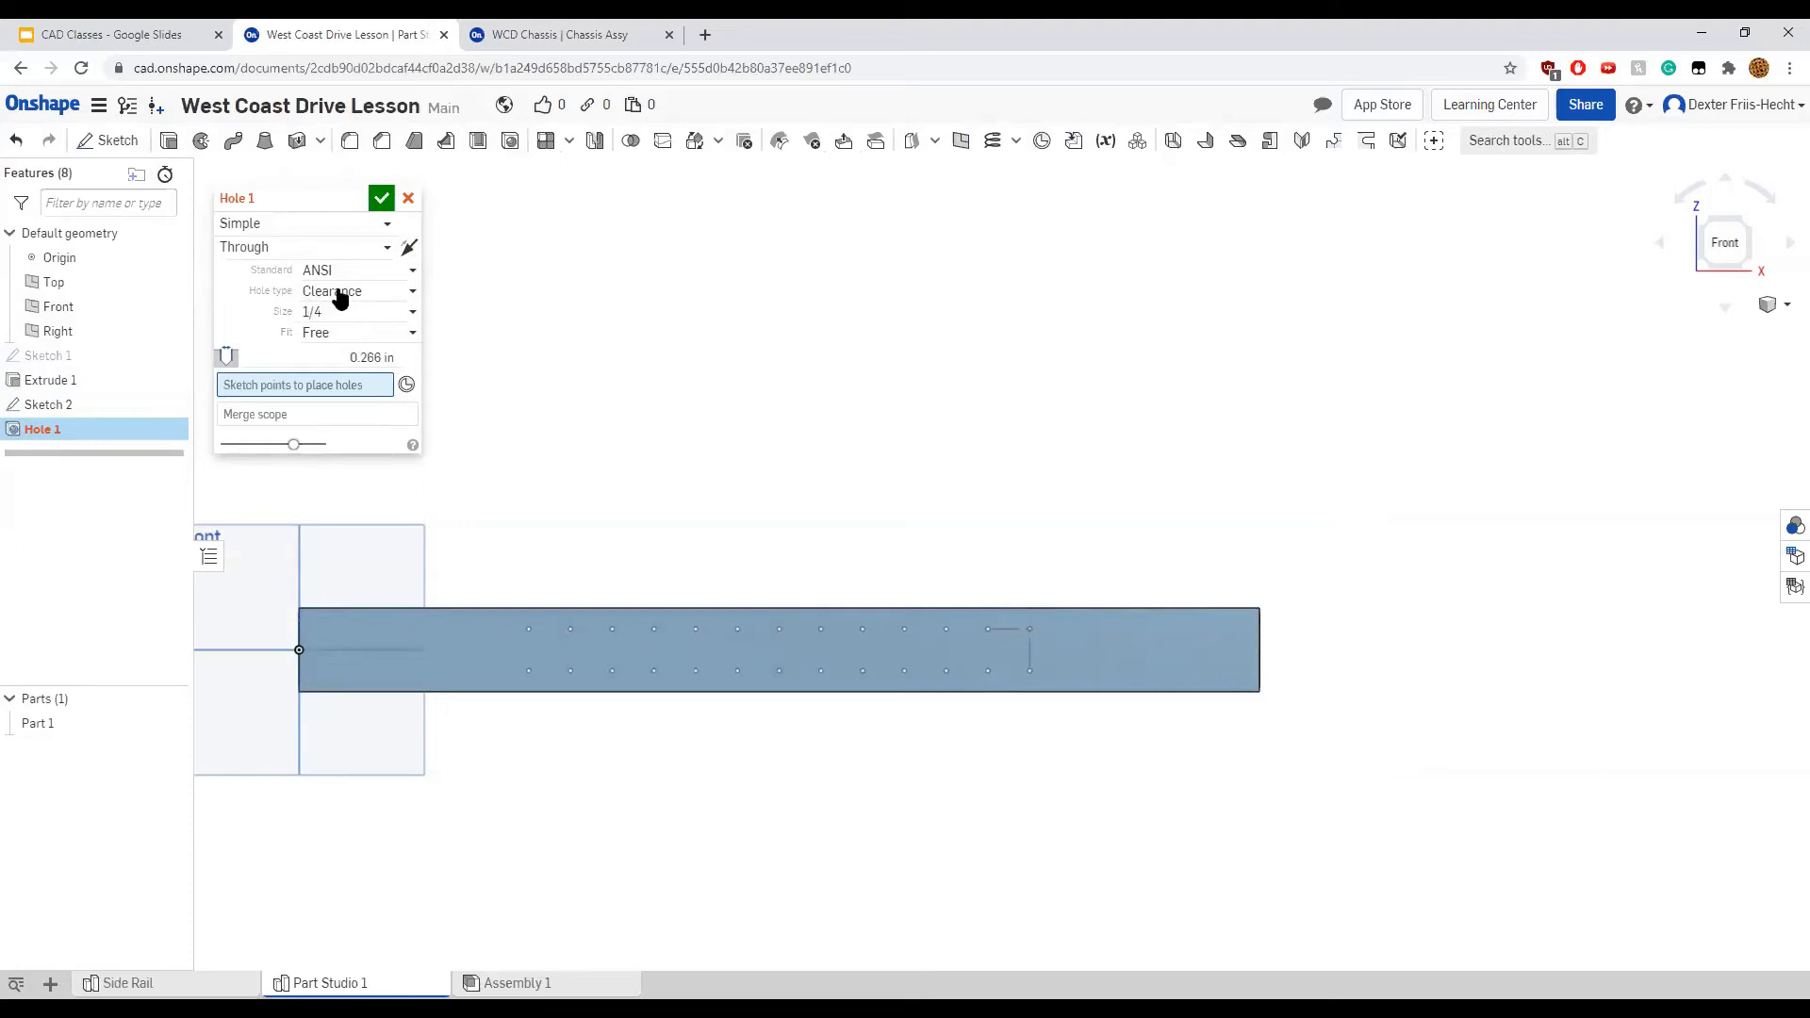
{"action": "left_click", "coordinate": [337, 313]}
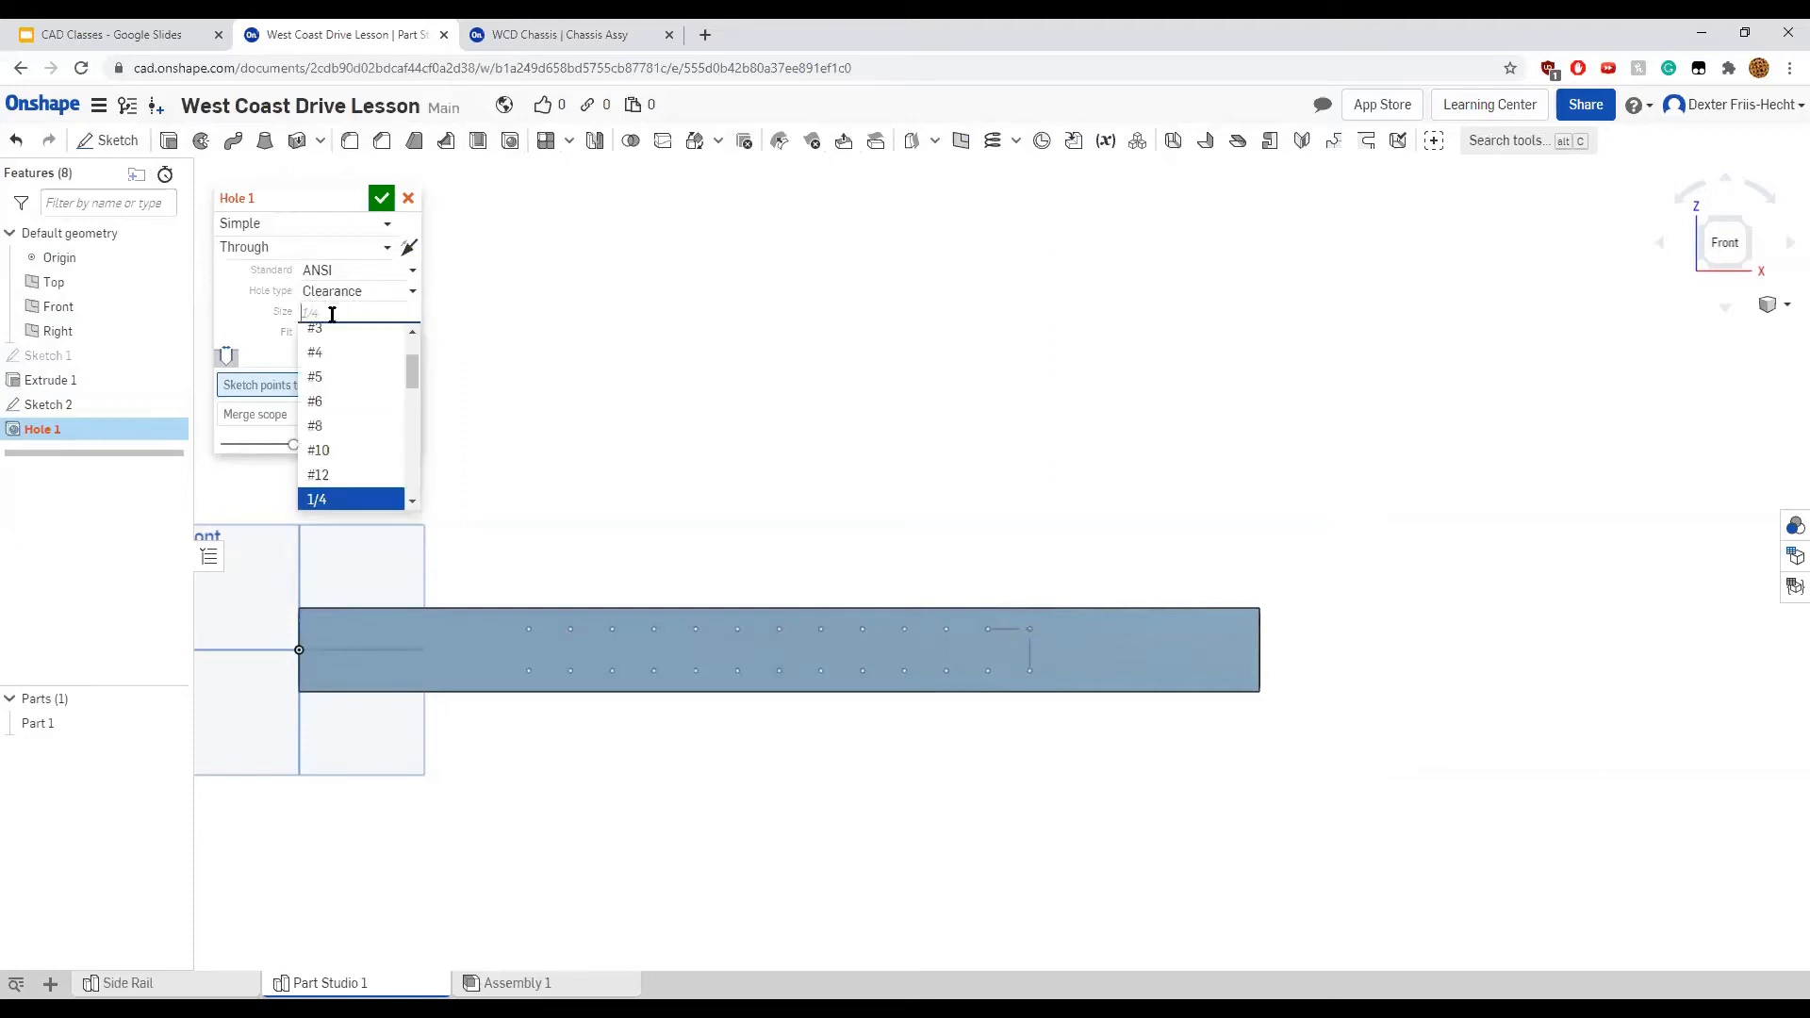
{"action": "left_click", "coordinate": [338, 452]}
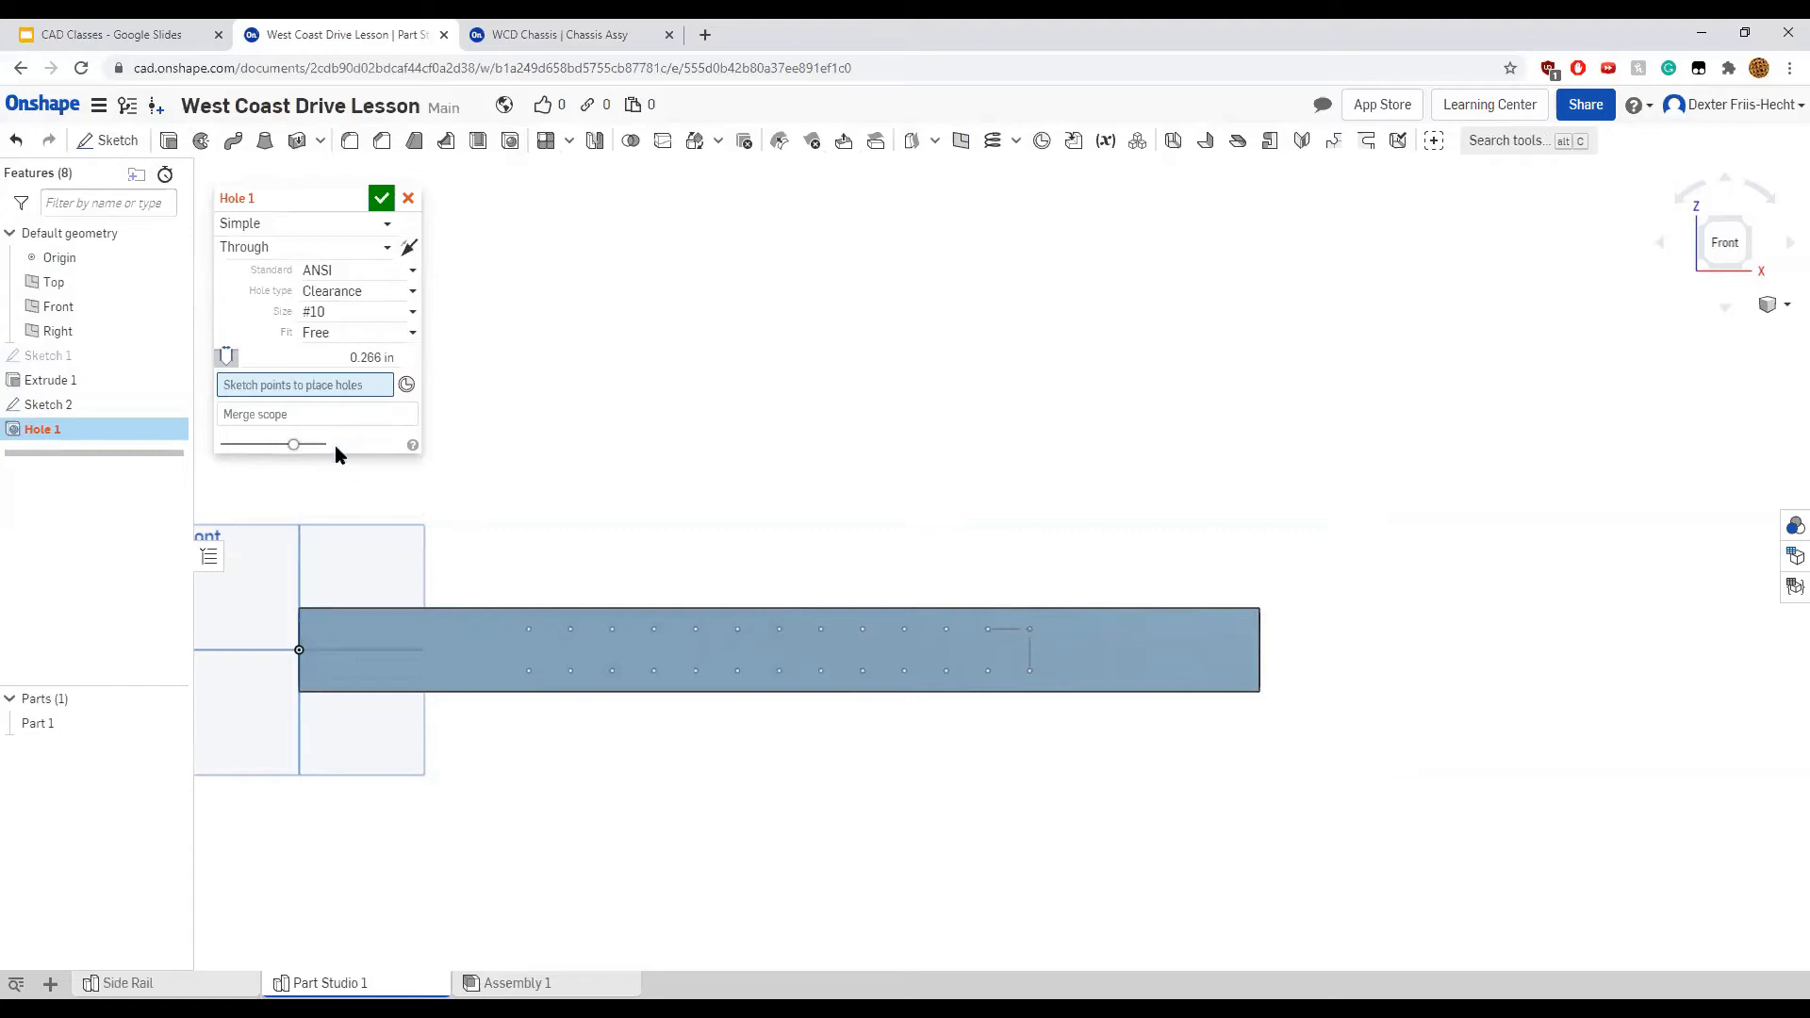
{"action": "left_click", "coordinate": [312, 334]}
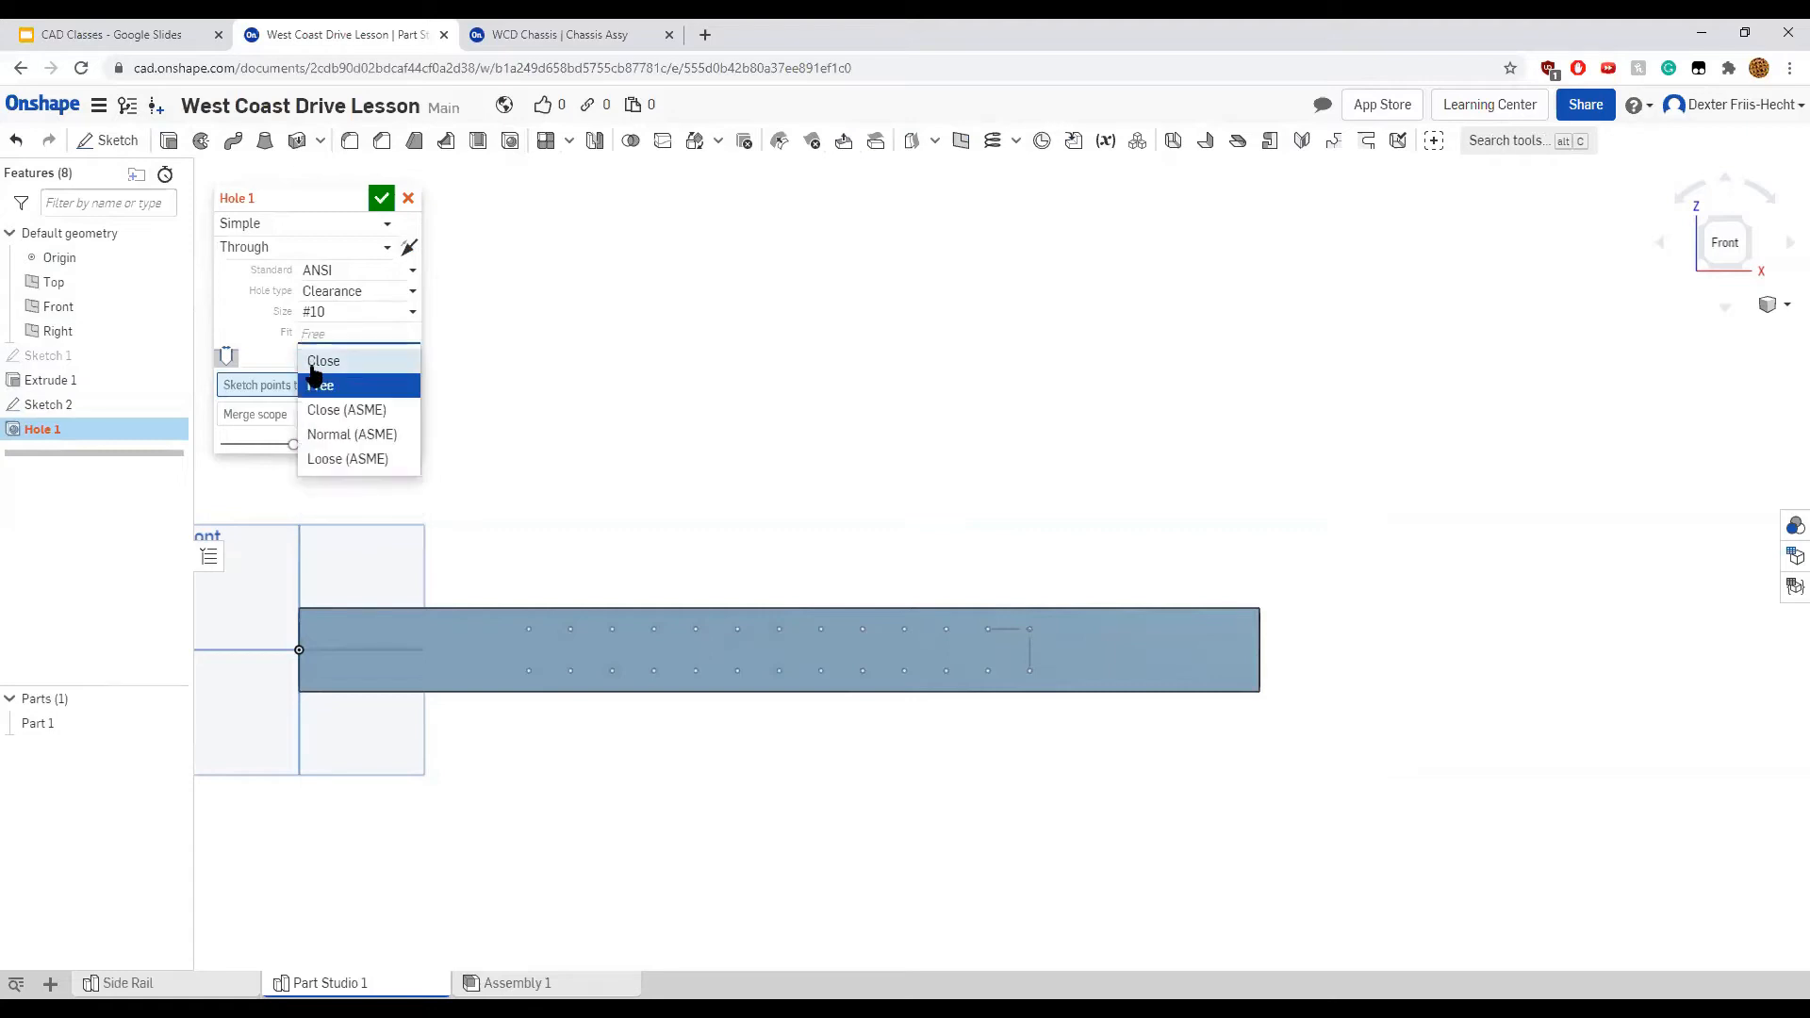
{"action": "left_click", "coordinate": [314, 363]}
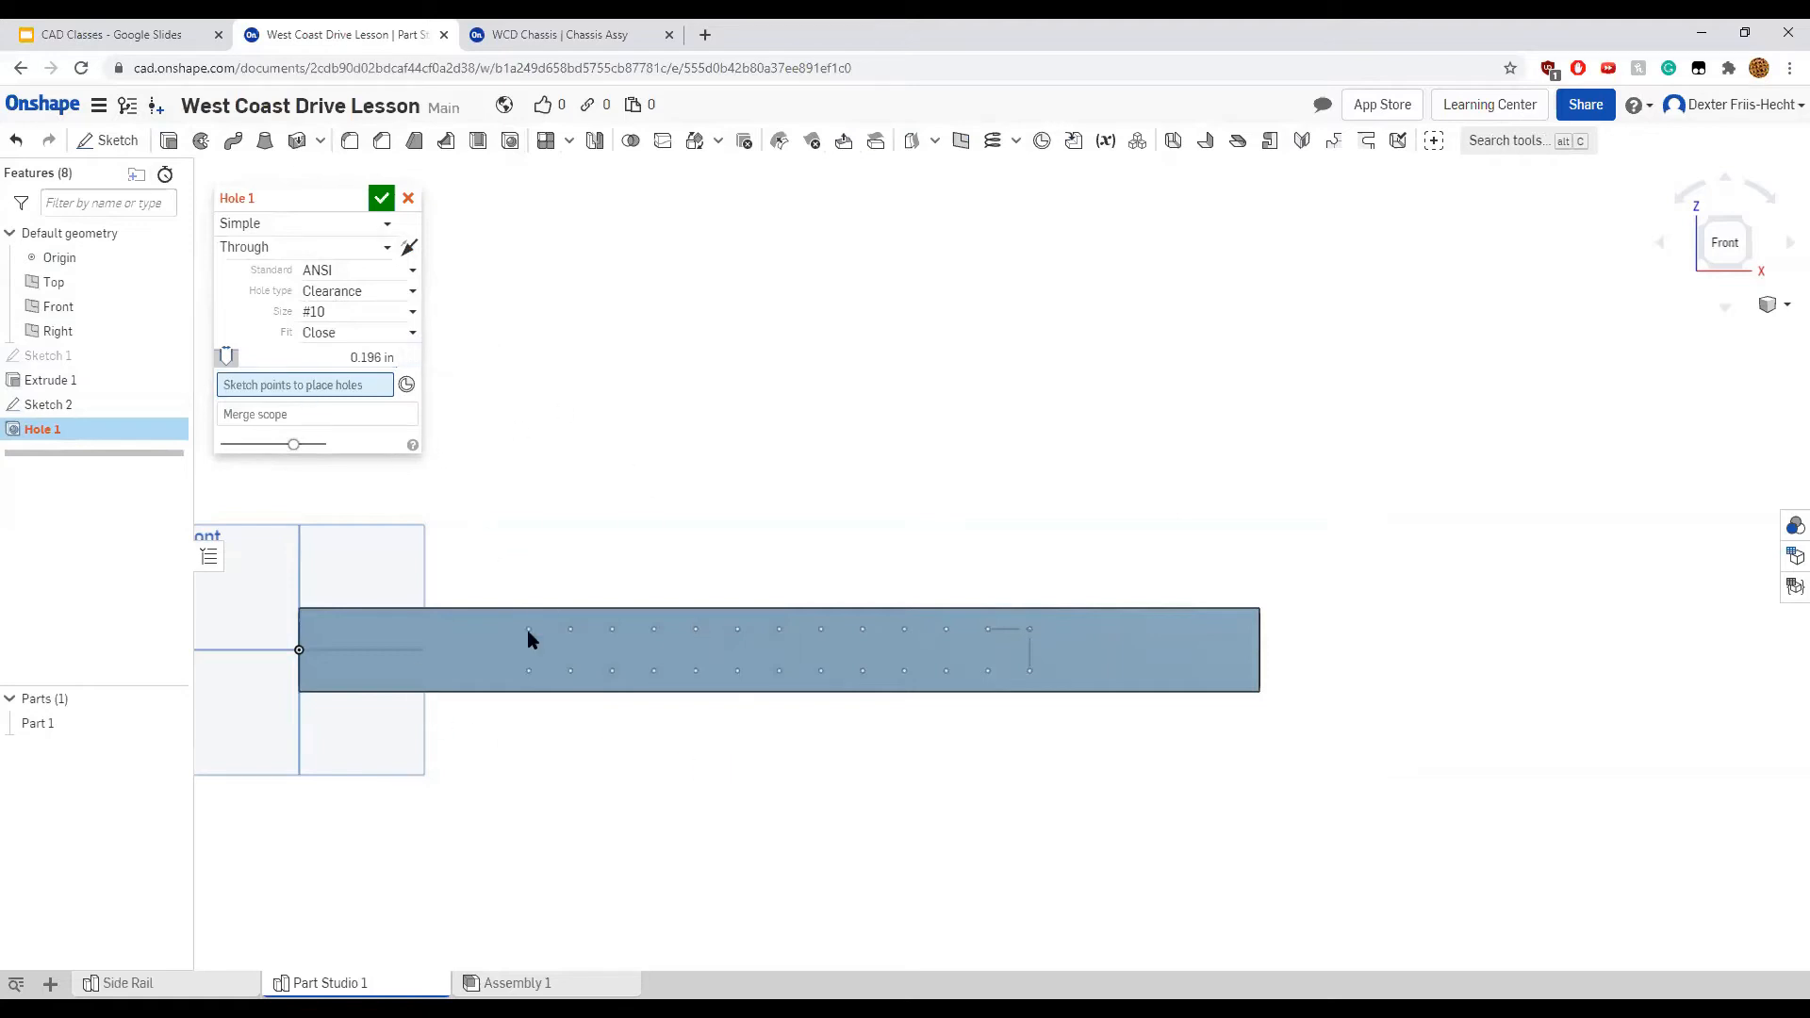
{"action": "mouse_move", "coordinate": [498, 619]}
{"action": "left_mouse_down"}
{"action": "mouse_move", "coordinate": [1091, 703]}
{"action": "mouse_move", "coordinate": [1053, 688]}
{"action": "left_mouse_up"}
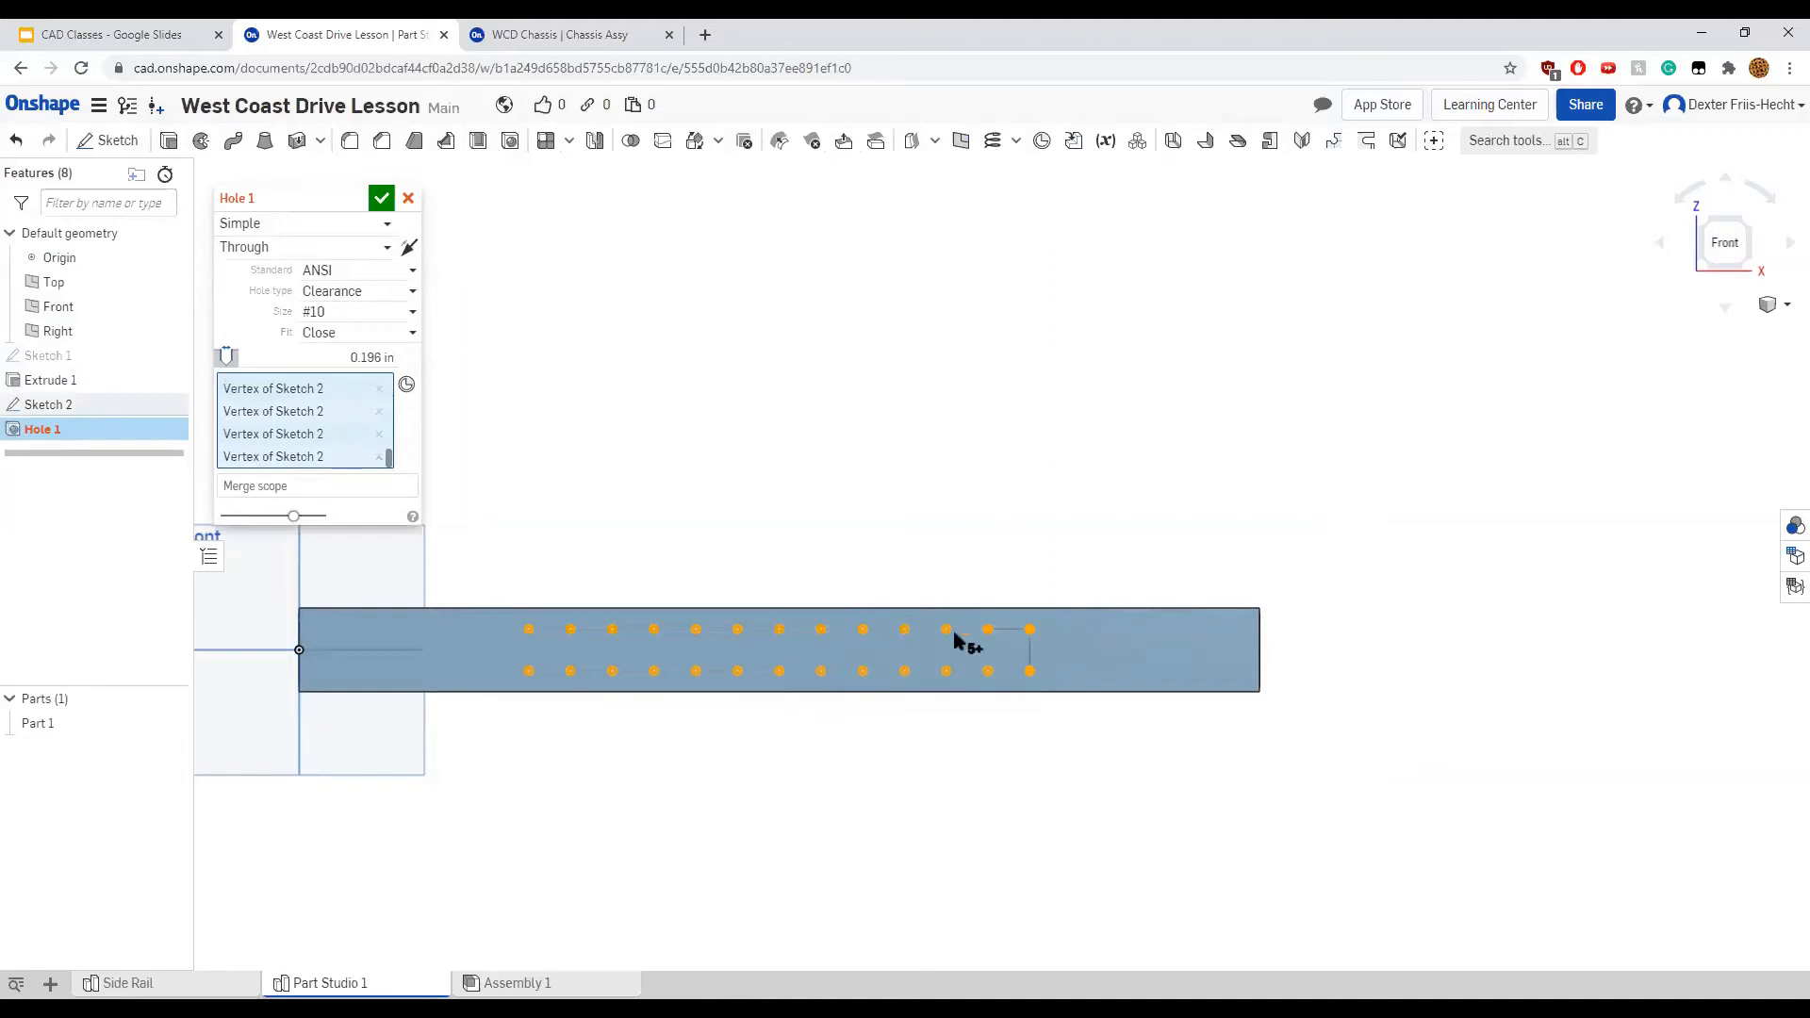
{"action": "left_click", "coordinate": [382, 200]}
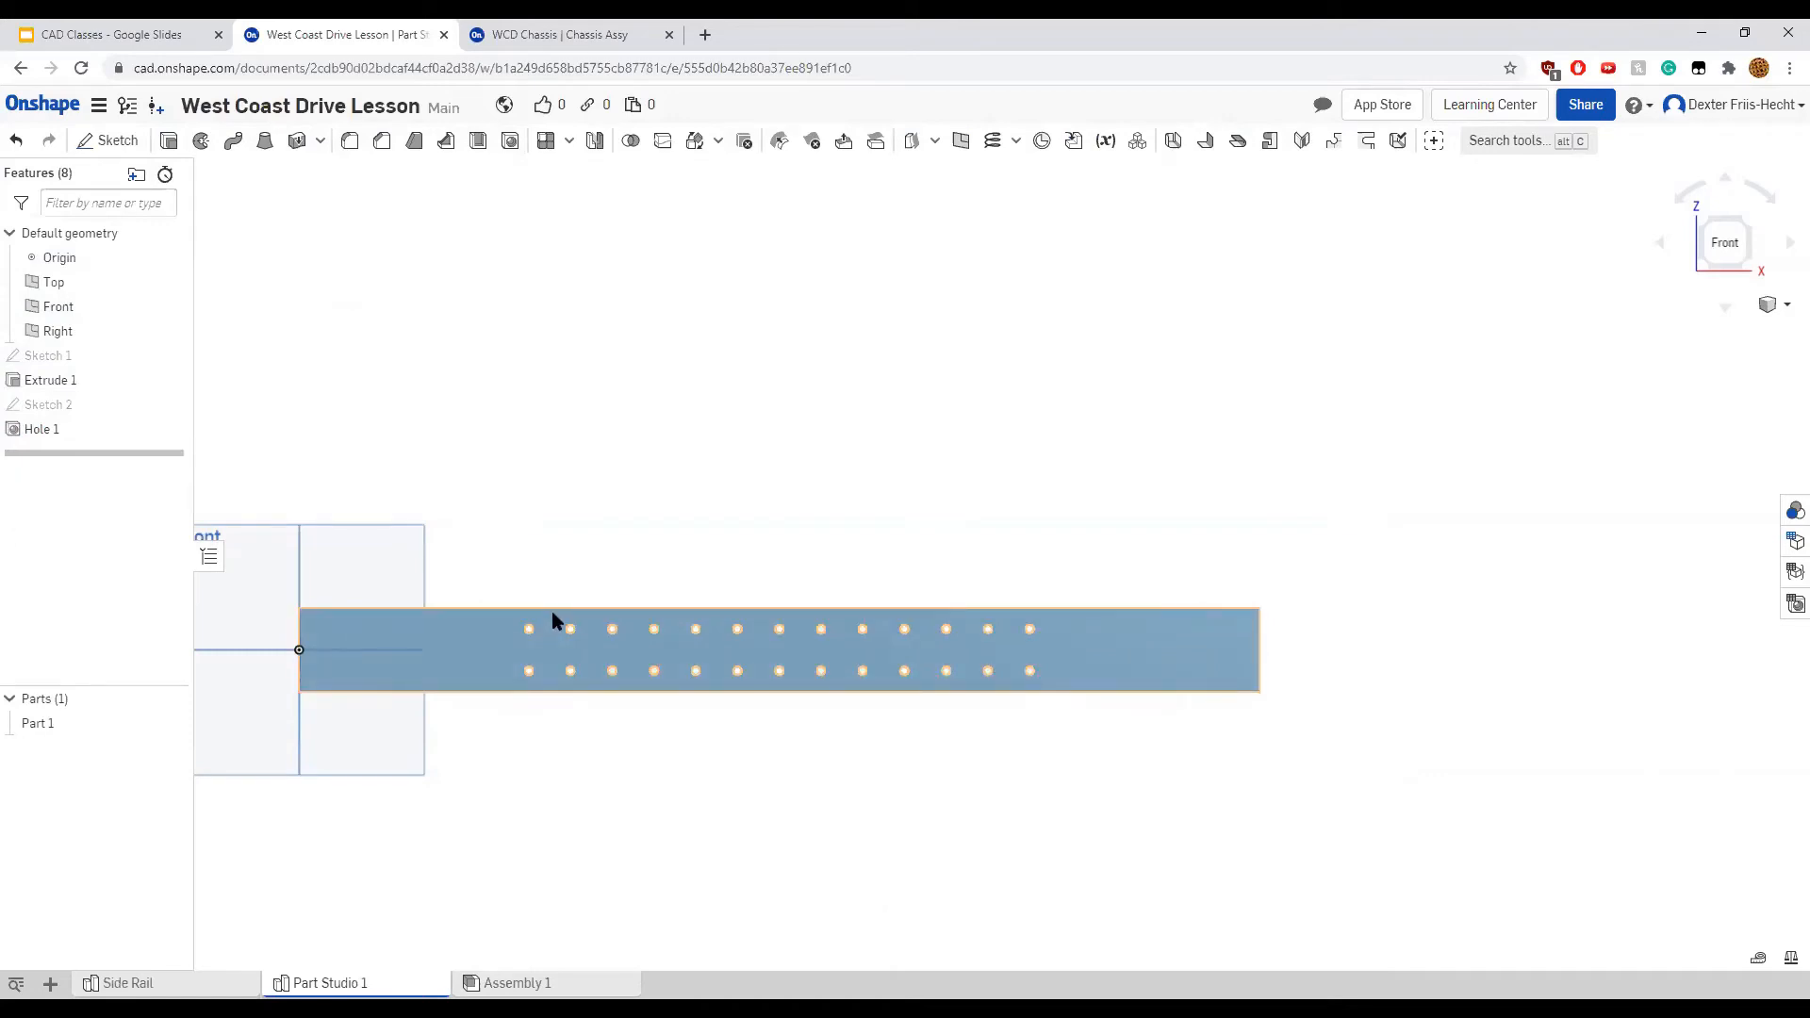
Start a sketch on the tube's top face and place a point near the origin end
{"action": "right_click_drag", "start_coordinate": [720, 484], "coordinate": [709, 624]}
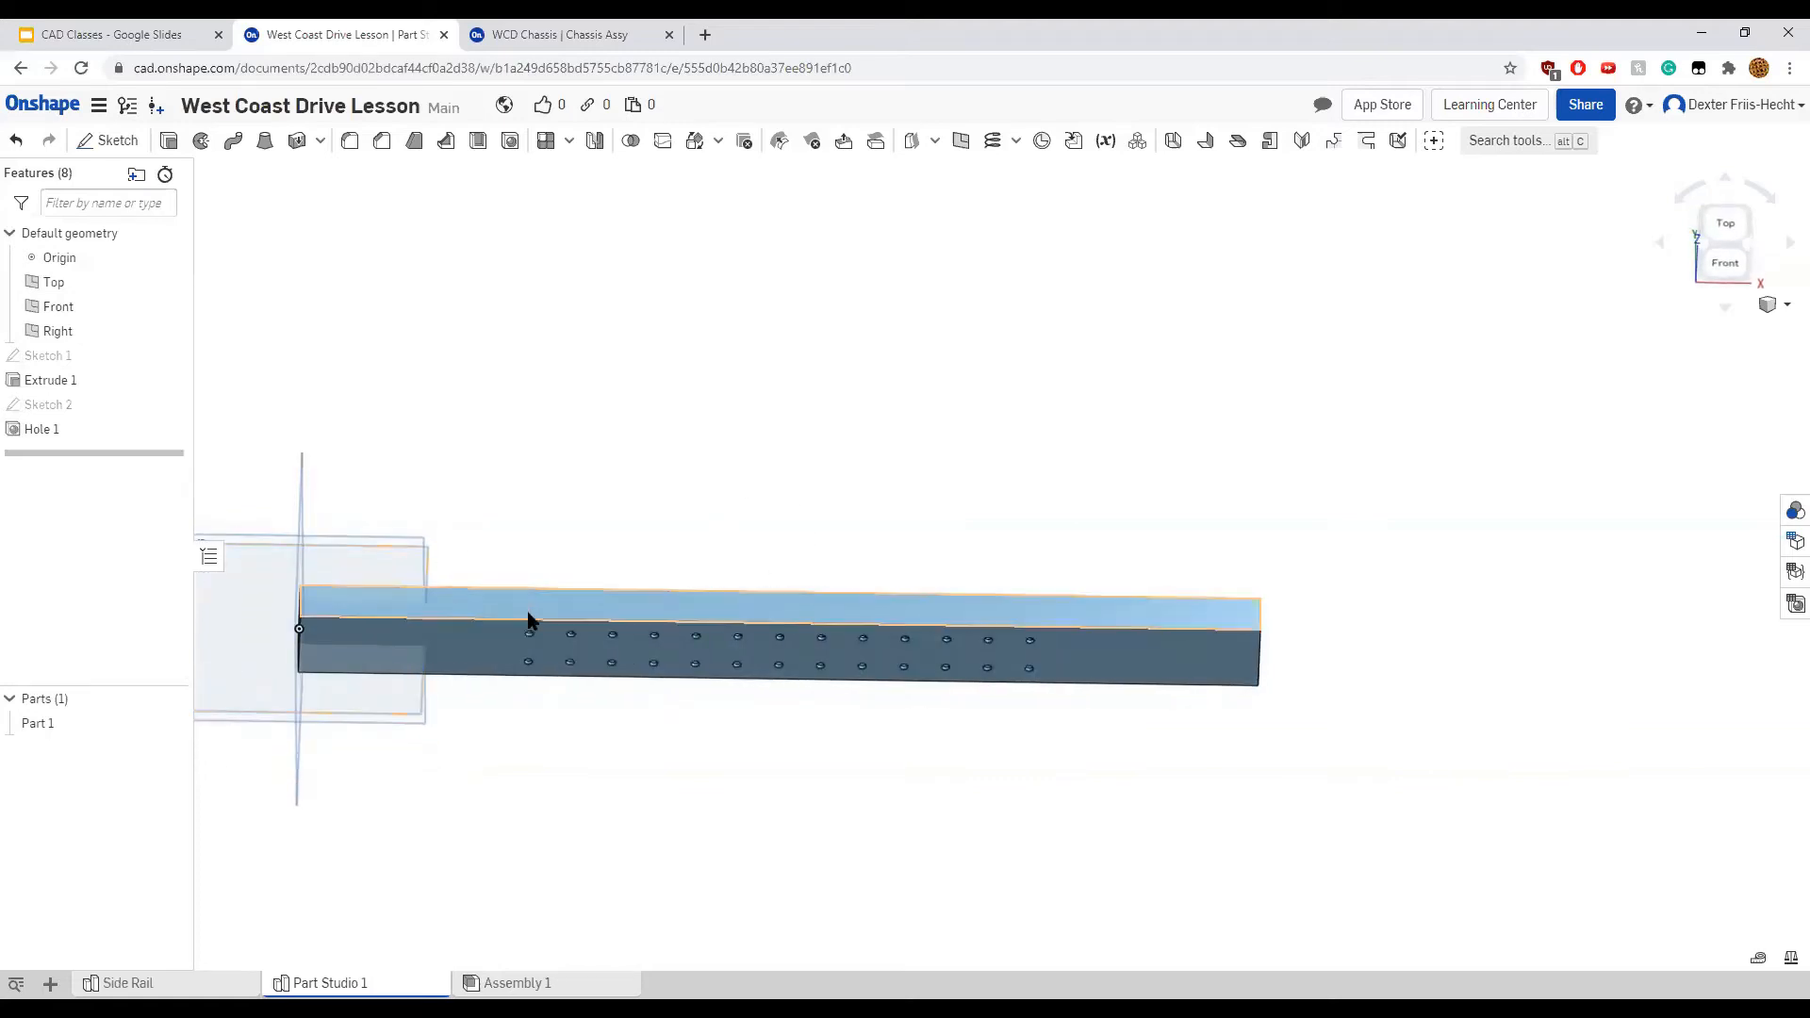
{"action": "right_click_drag", "start_coordinate": [1030, 634], "coordinate": [547, 660]}
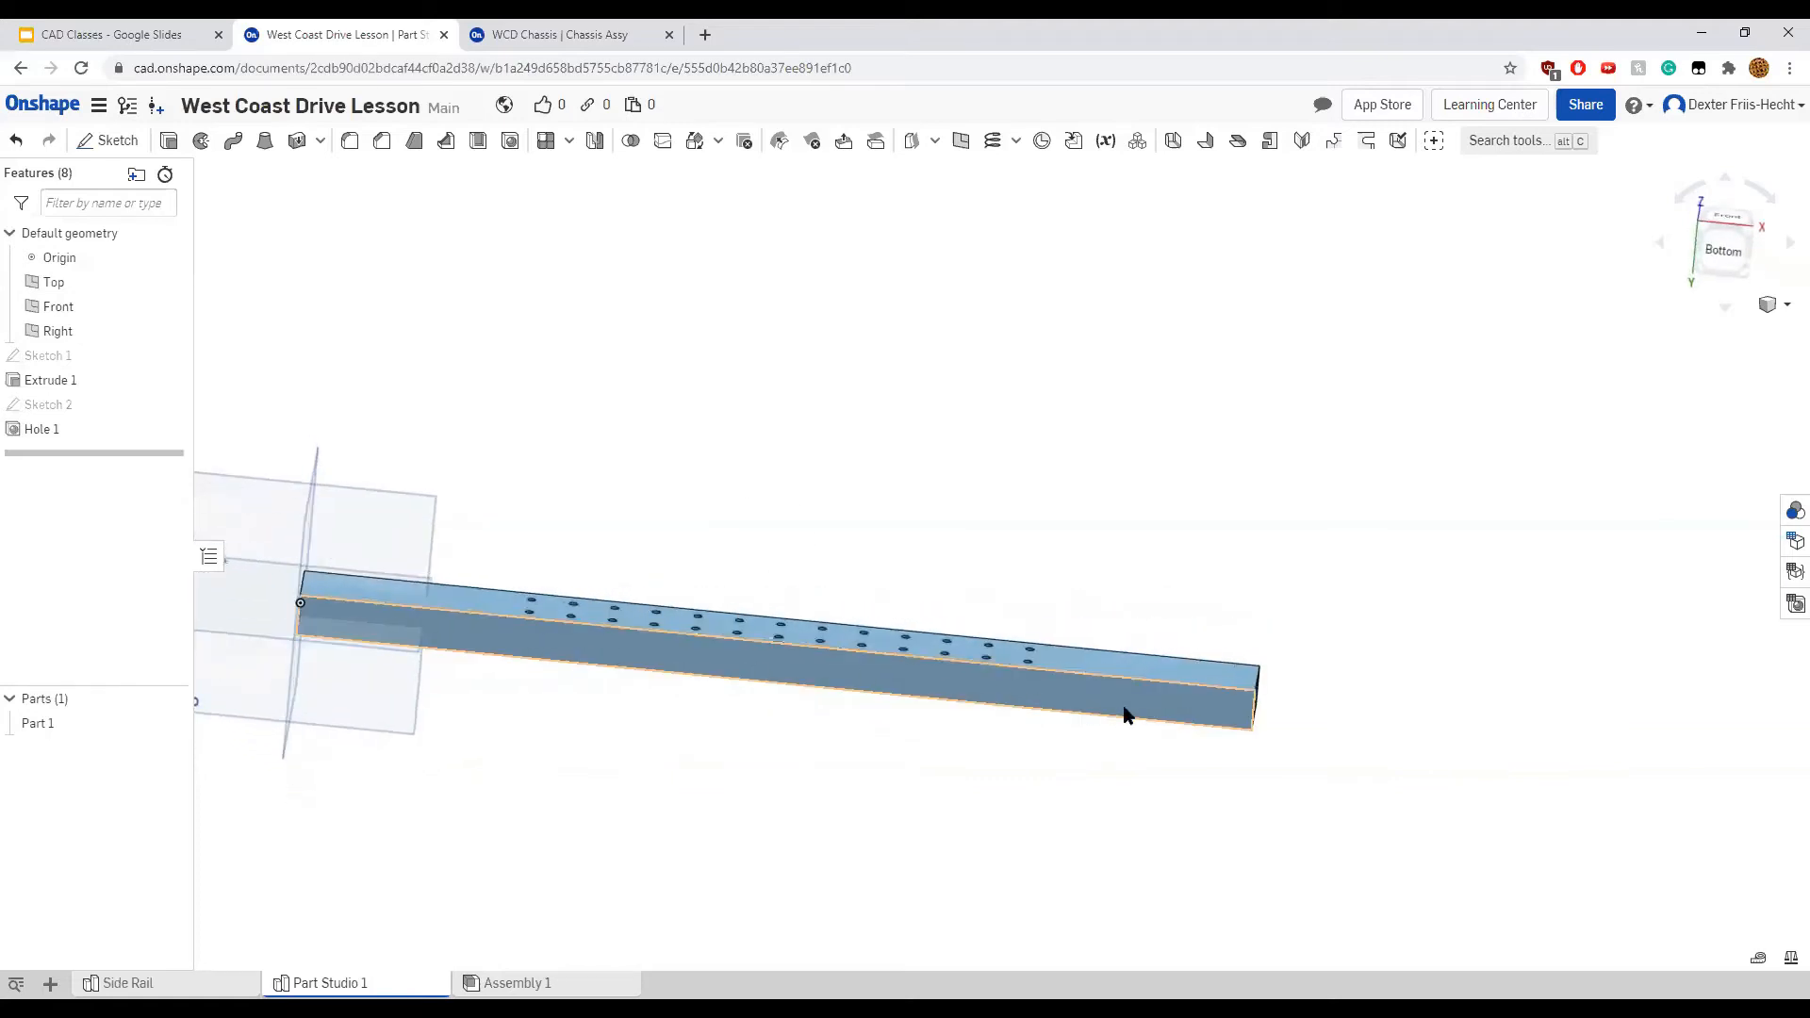
{"action": "right_click_drag", "start_coordinate": [671, 493], "coordinate": [651, 579]}
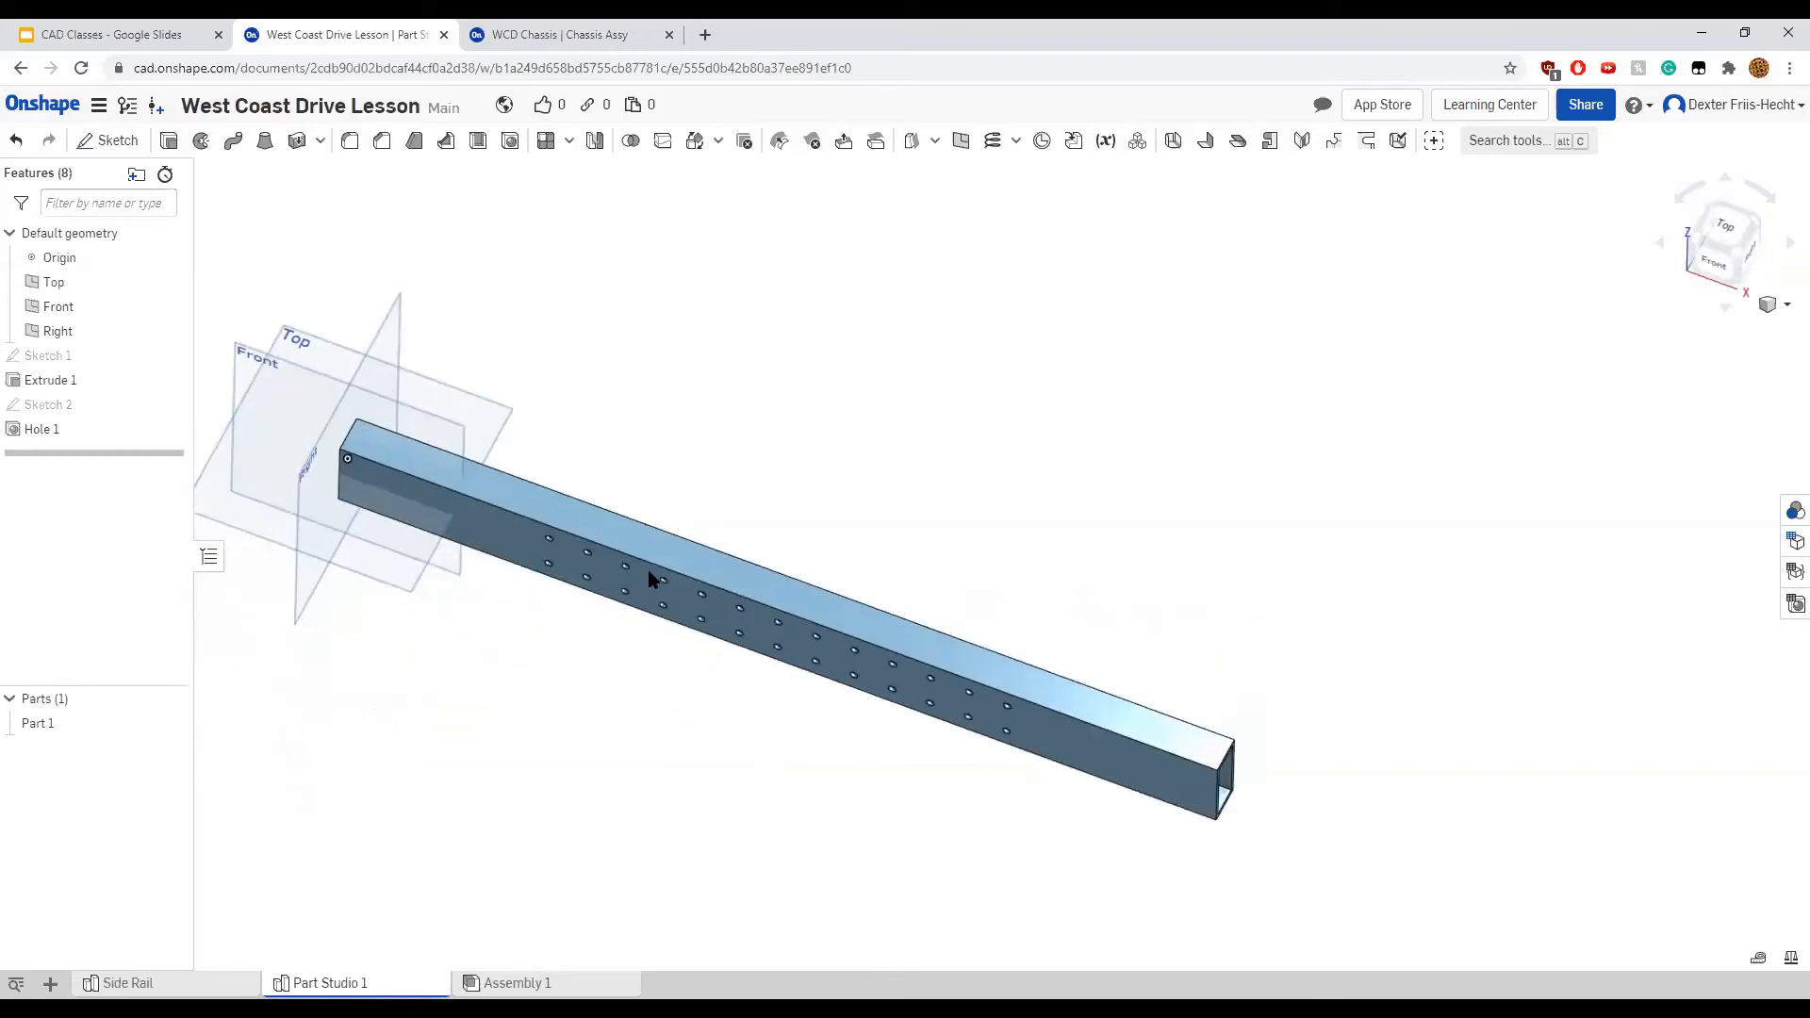
{"action": "left_click", "coordinate": [1749, 226]}
{"action": "left_click", "coordinate": [1723, 223]}
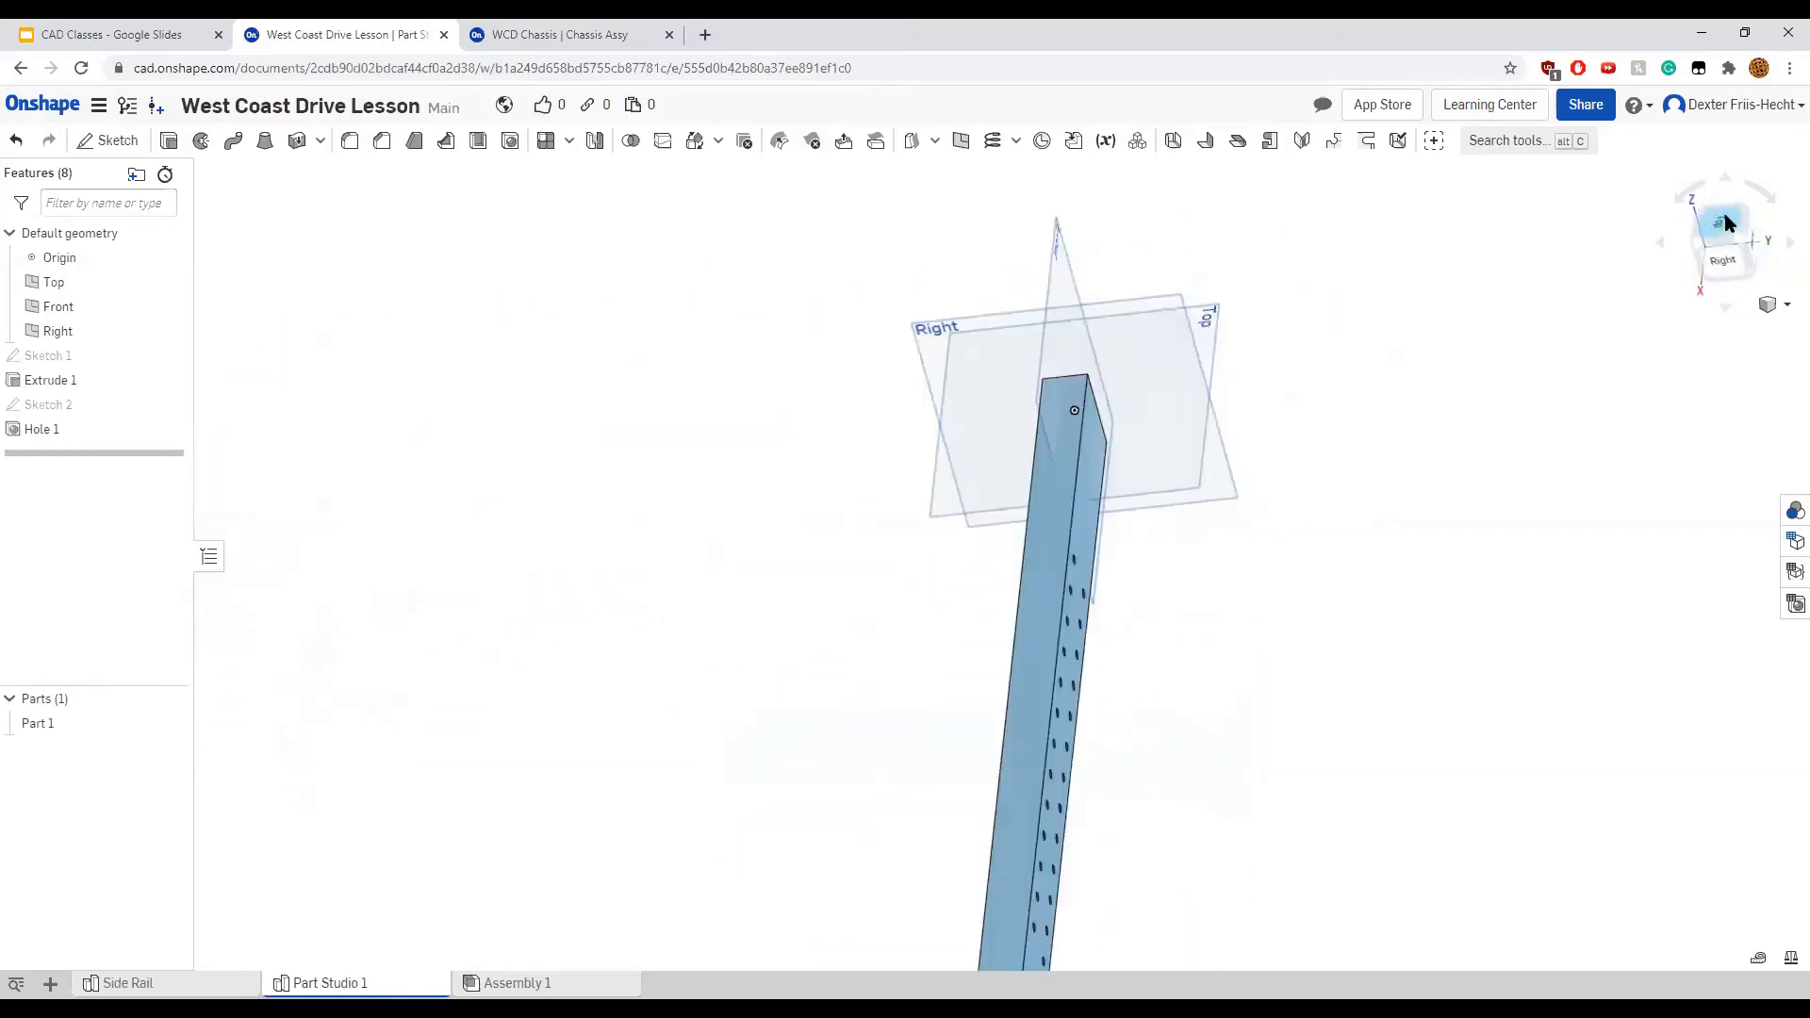
{"action": "scroll", "coordinate": [1022, 498], "scroll_direction": "down", "scroll_amount": 3}
{"action": "mouse_move", "coordinate": [1021, 497]}
{"action": "middle_mouse_down"}
{"action": "mouse_move", "coordinate": [639, 510]}
{"action": "mouse_move", "coordinate": [711, 521]}
{"action": "middle_mouse_up"}
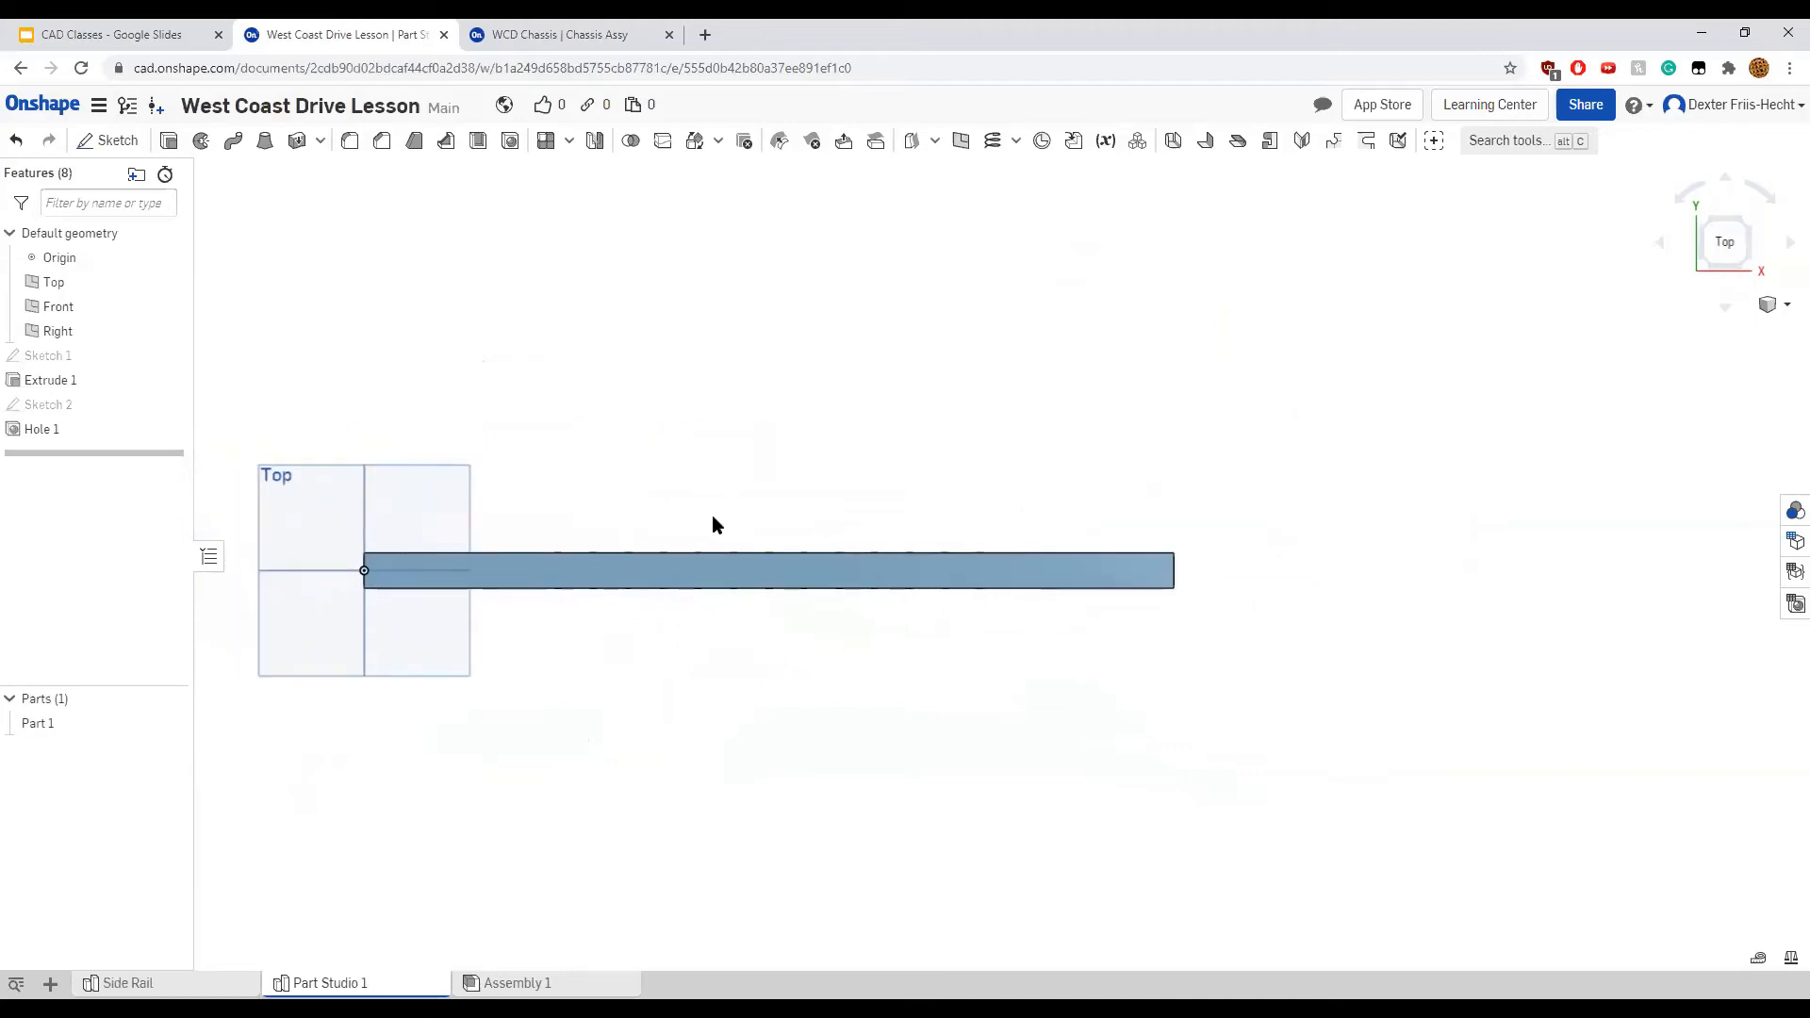
{"action": "left_click", "coordinate": [112, 141]}
{"action": "left_click", "coordinate": [501, 569]}
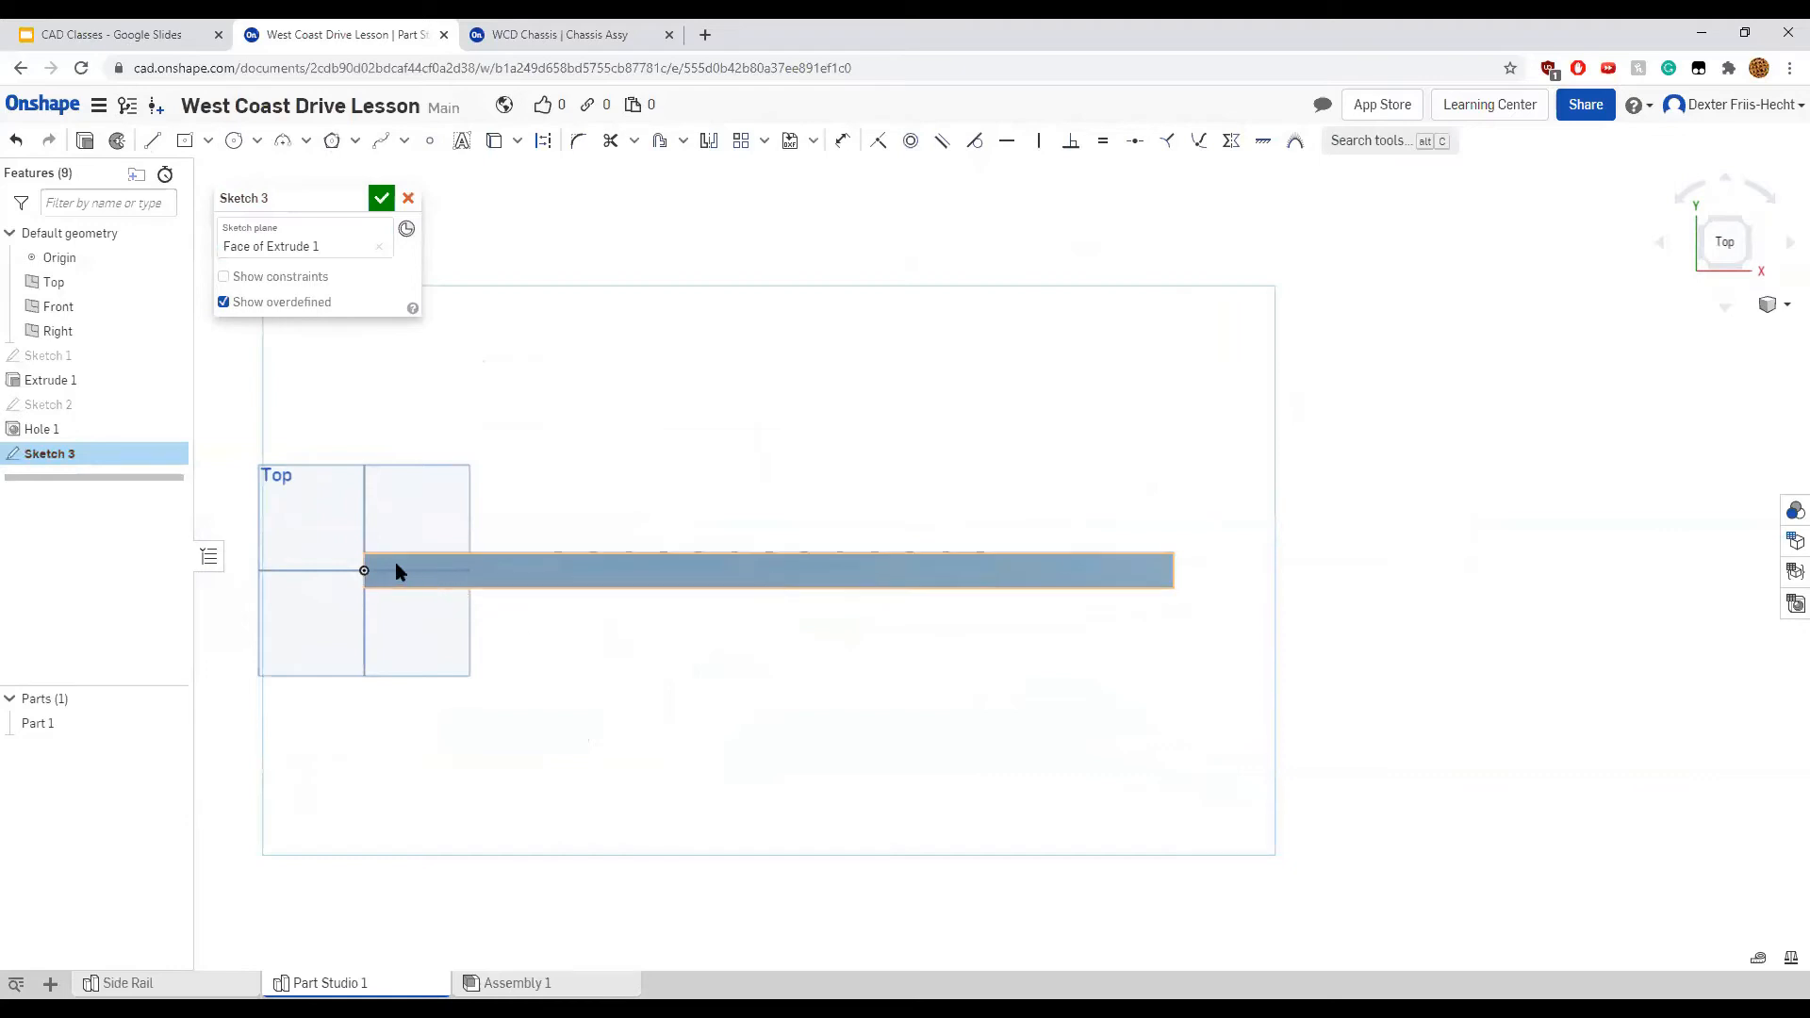
{"action": "scroll", "coordinate": [392, 565], "scroll_direction": "up", "scroll_amount": 5}
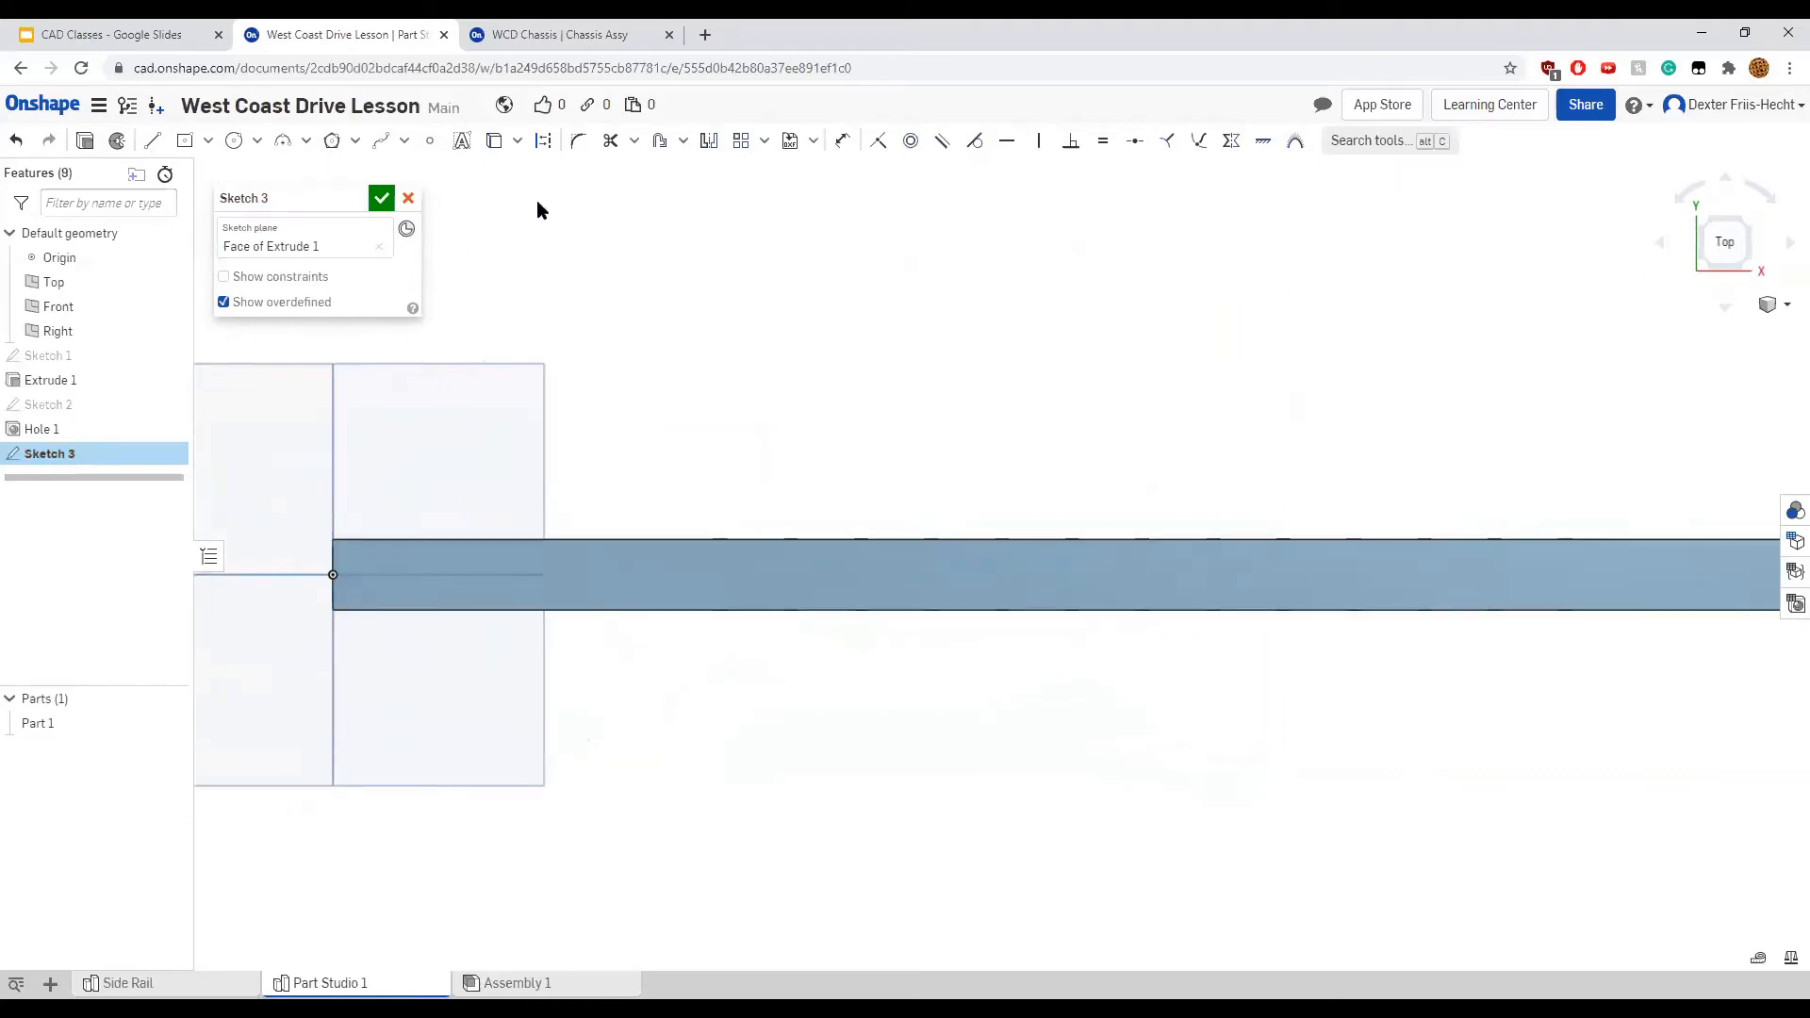
{"action": "left_click", "coordinate": [430, 141]}
{"action": "left_click", "coordinate": [391, 576]}
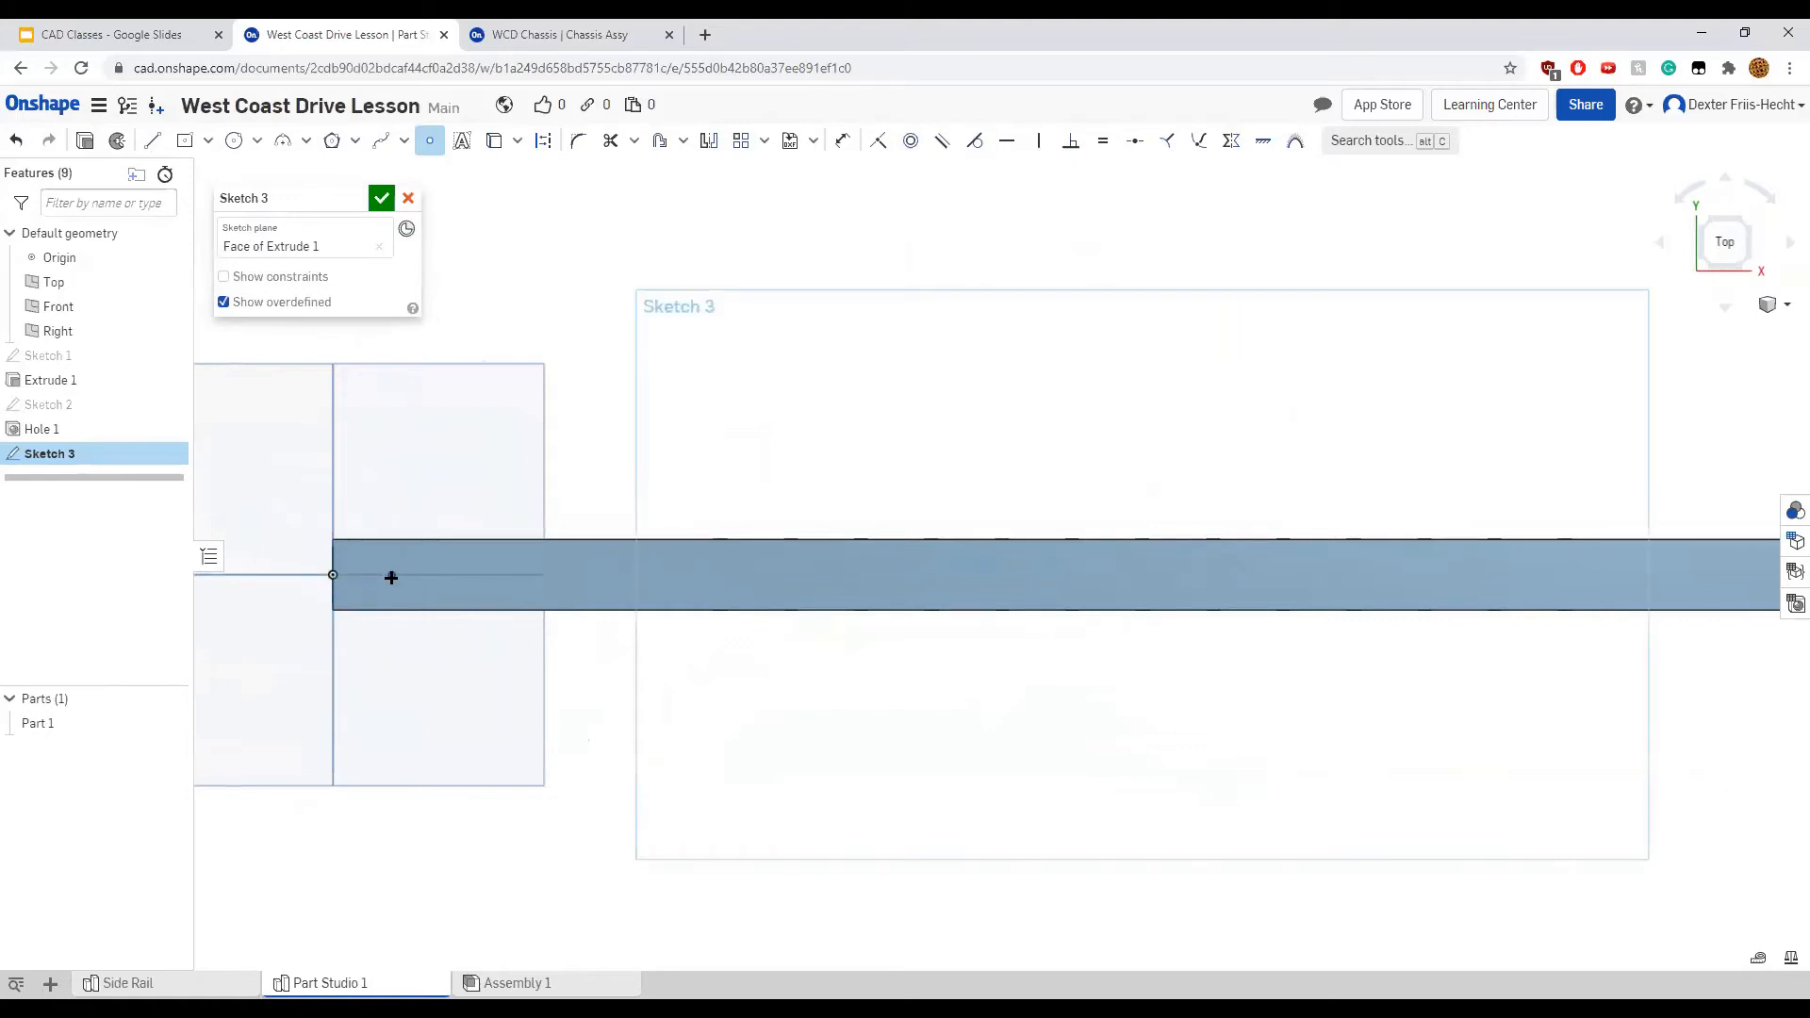
Dimension the point 0.5 in from the origin and constrain it horizontal to the origin
{"action": "key", "text": "u"}
{"action": "left_click", "coordinate": [333, 575]}
{"action": "left_click", "coordinate": [391, 575]}
{"action": "left_click", "coordinate": [358, 486]}
{"action": "type", "text": "0.5"}
{"action": "key", "text": "Return"}
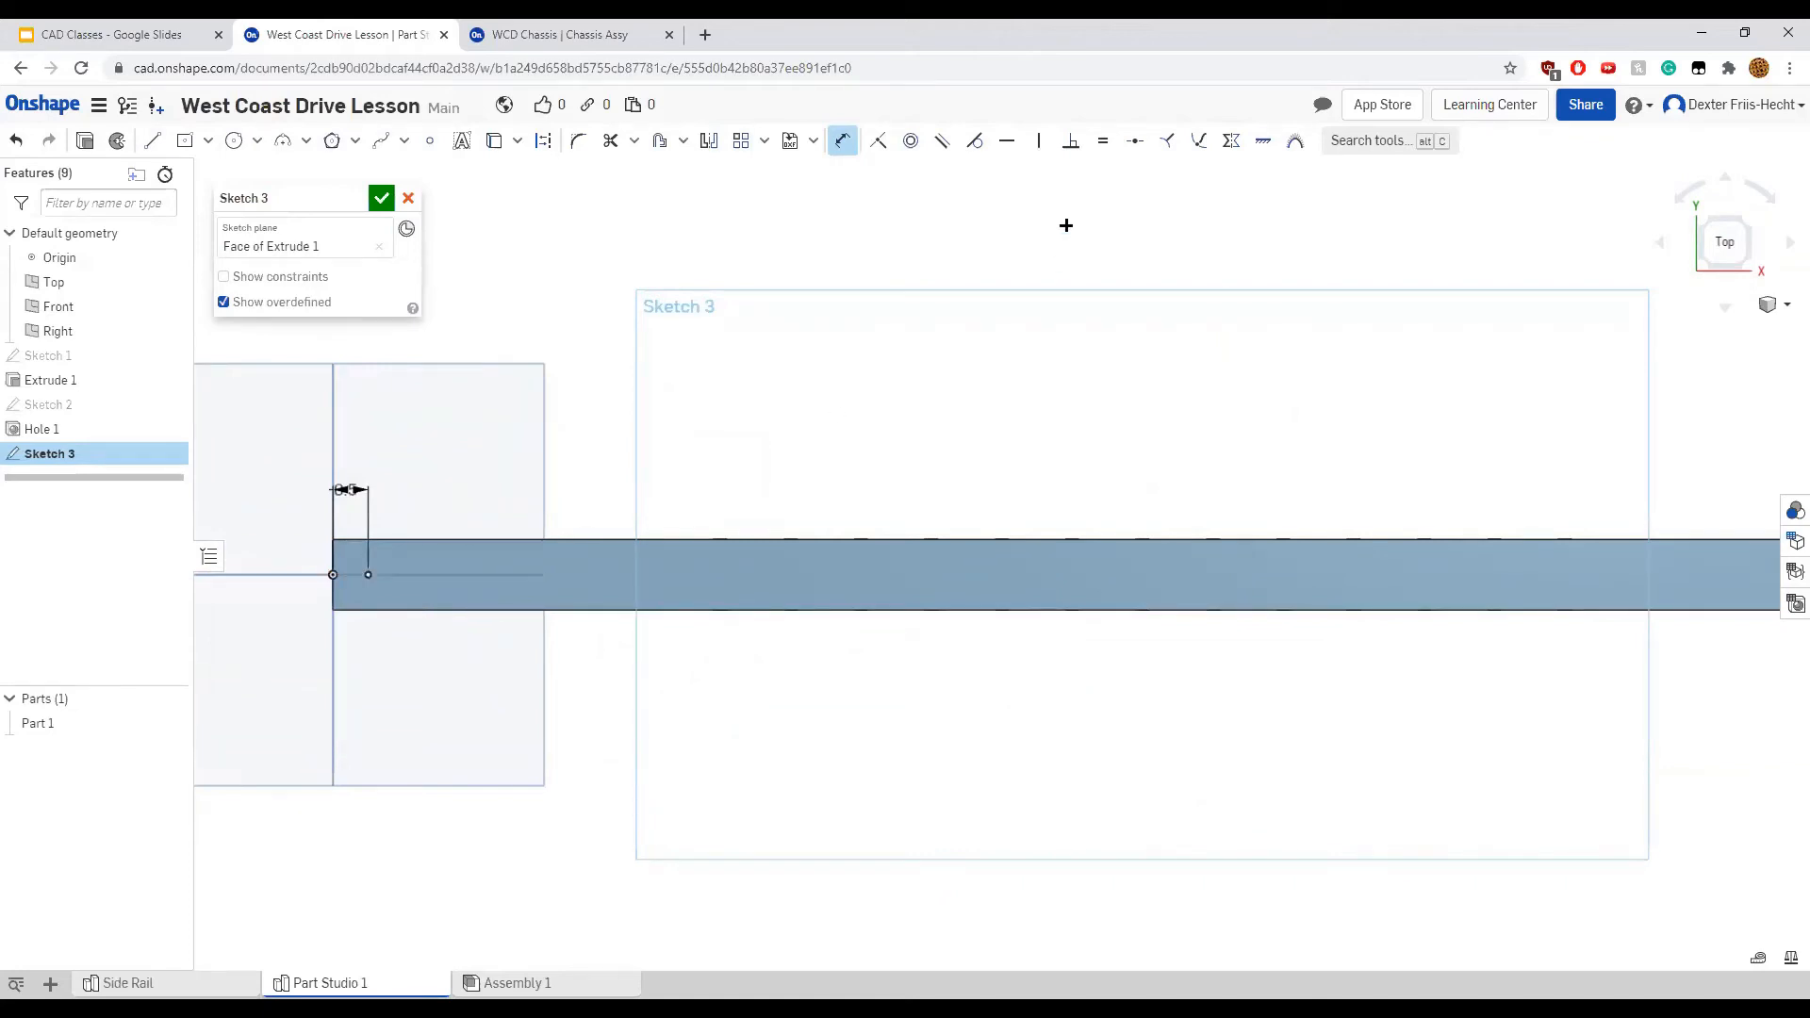
{"action": "left_click", "coordinate": [1023, 143]}
{"action": "left_click", "coordinate": [367, 574]}
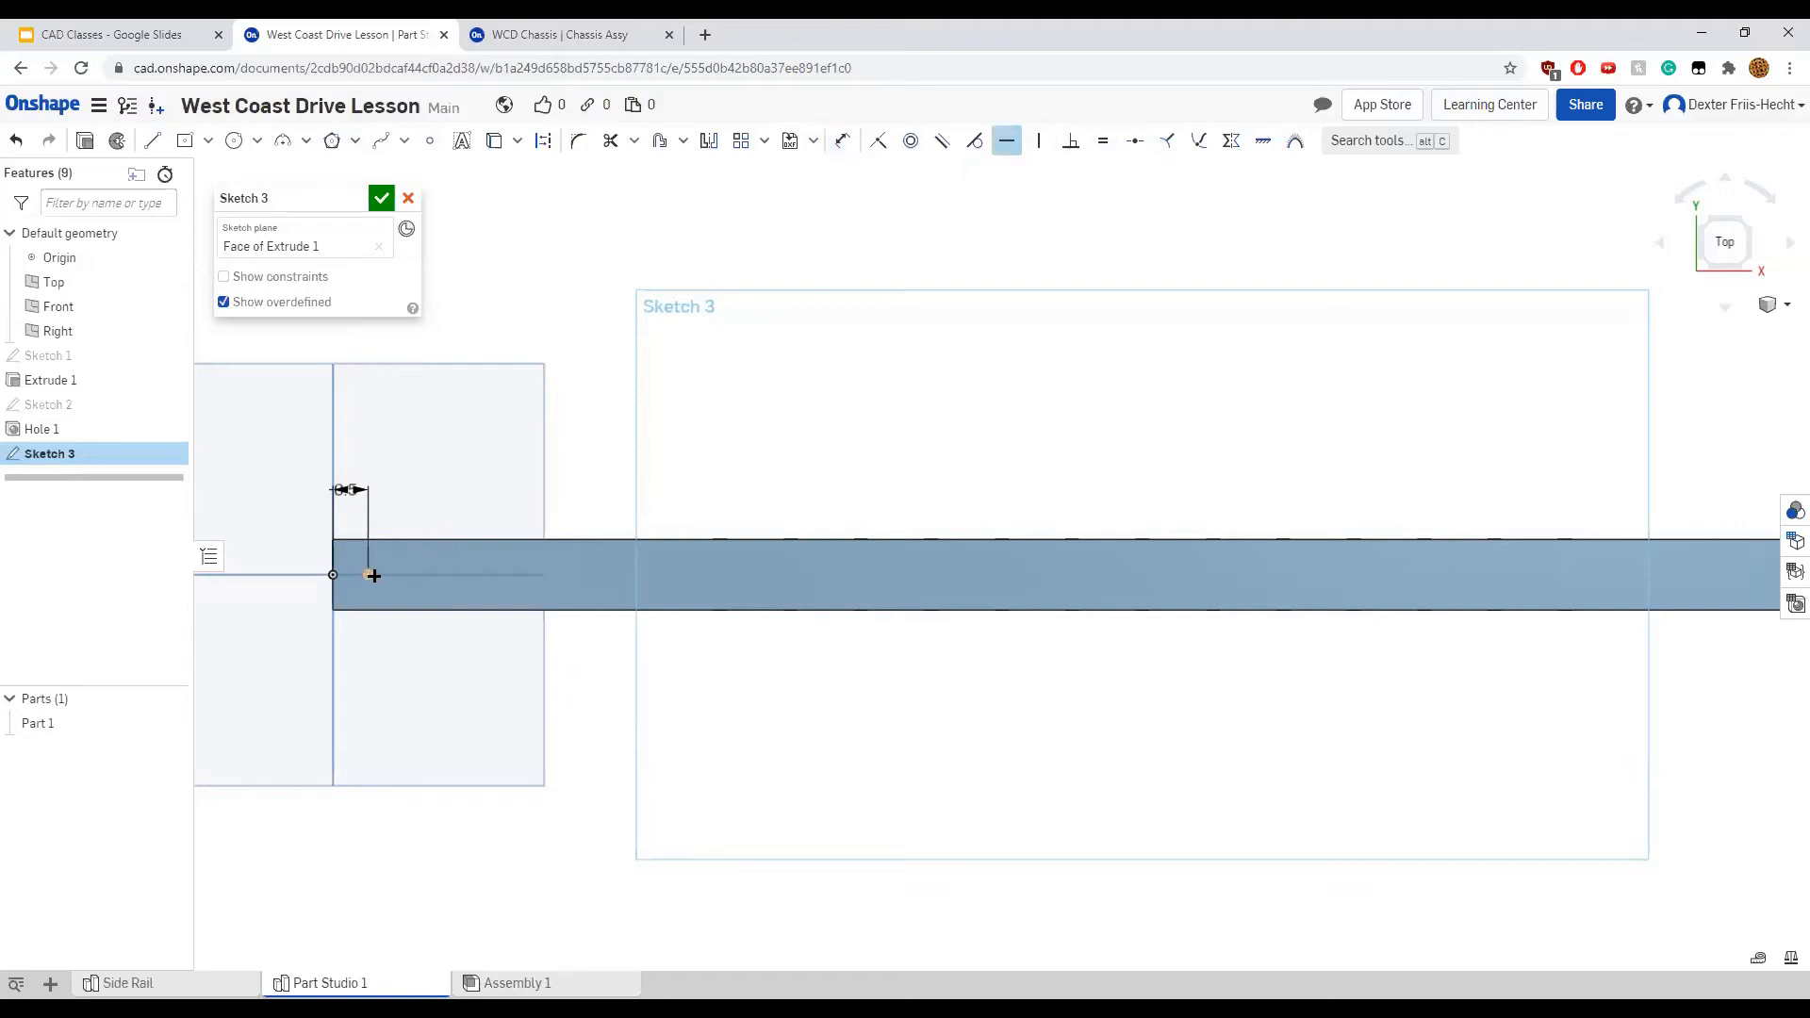
{"action": "left_click", "coordinate": [330, 575]}
Linear-pattern the point along the tube as 23 instances at 1 in spacing, and finish the sketch
{"action": "left_click", "coordinate": [738, 140]}
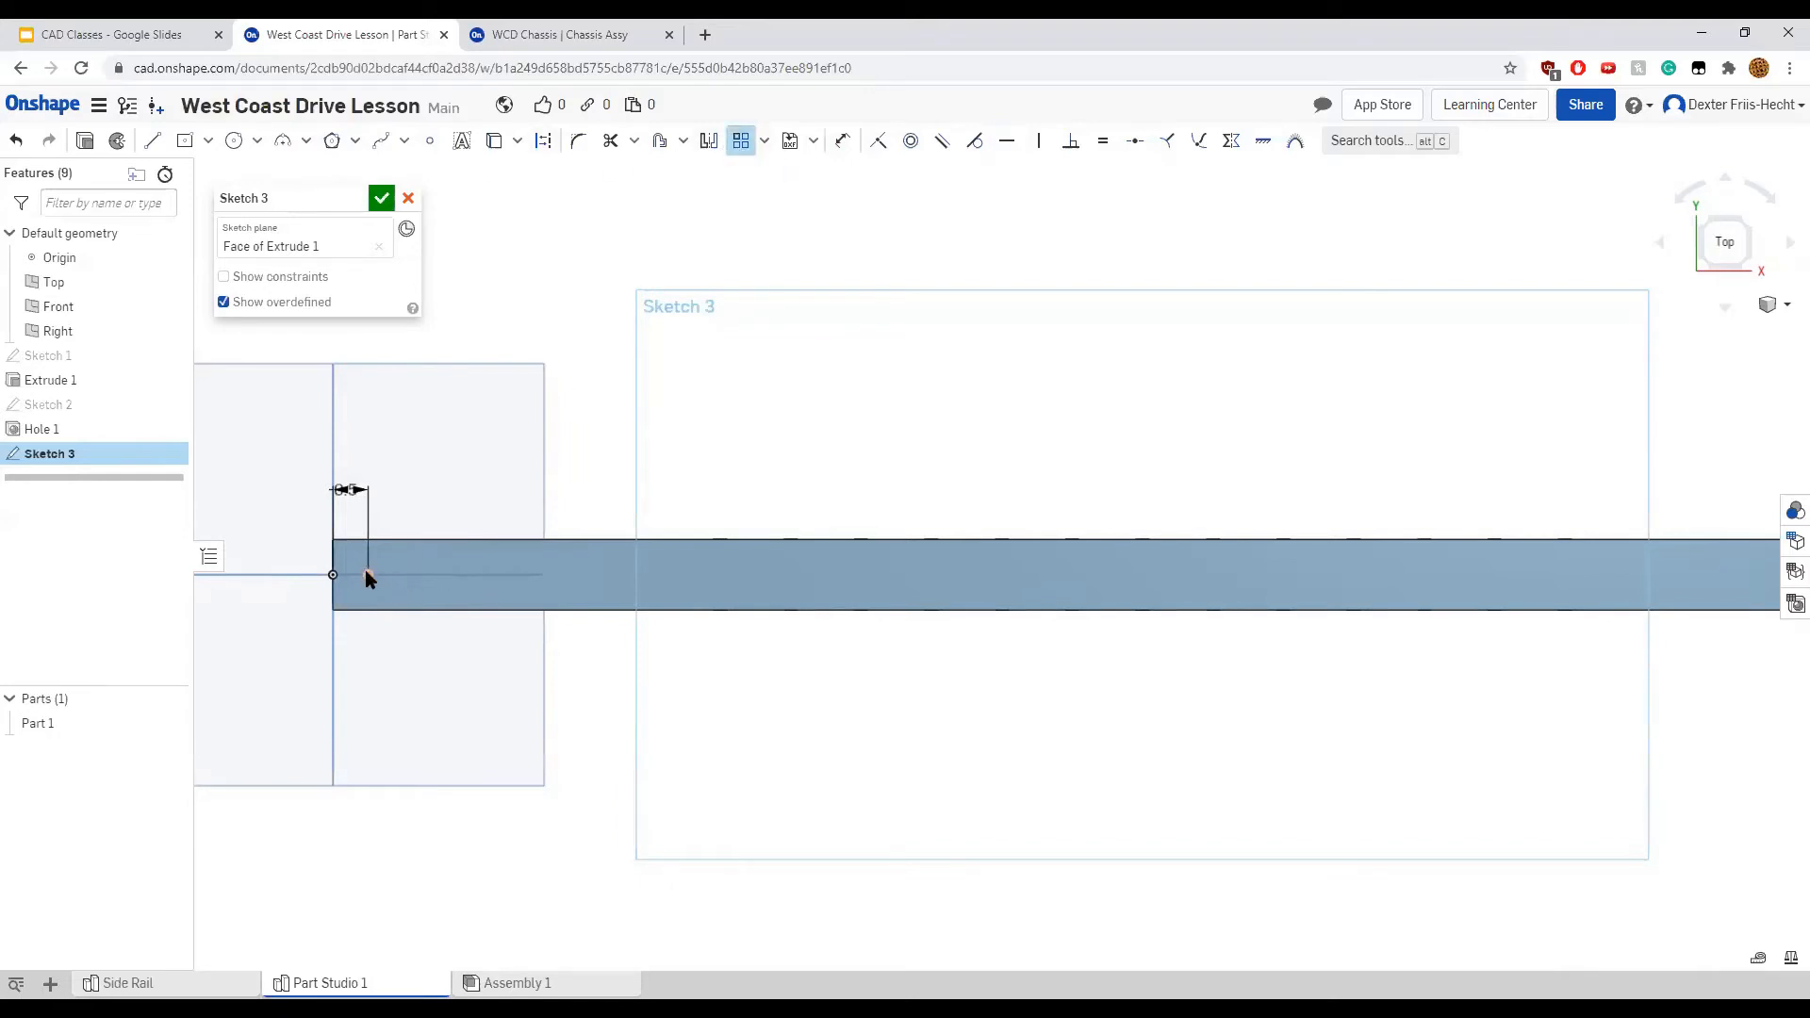
{"action": "left_click", "coordinate": [367, 572]}
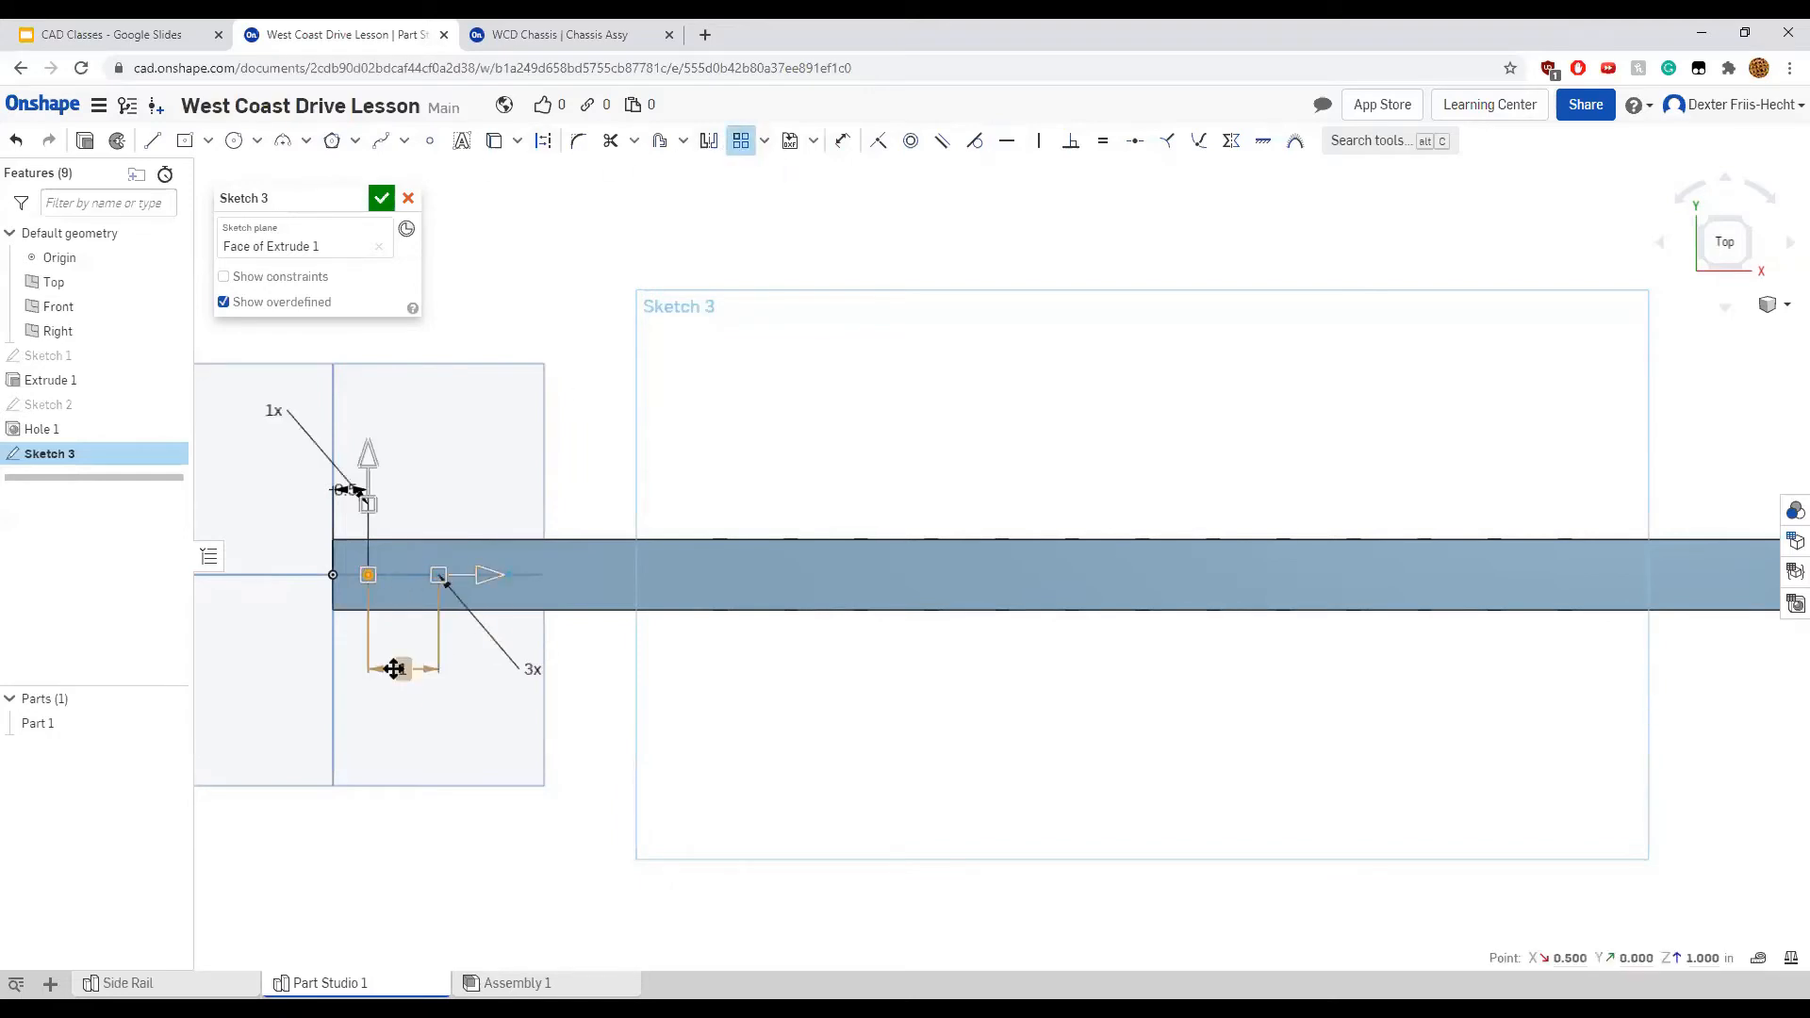
{"action": "left_click", "coordinate": [533, 671]}
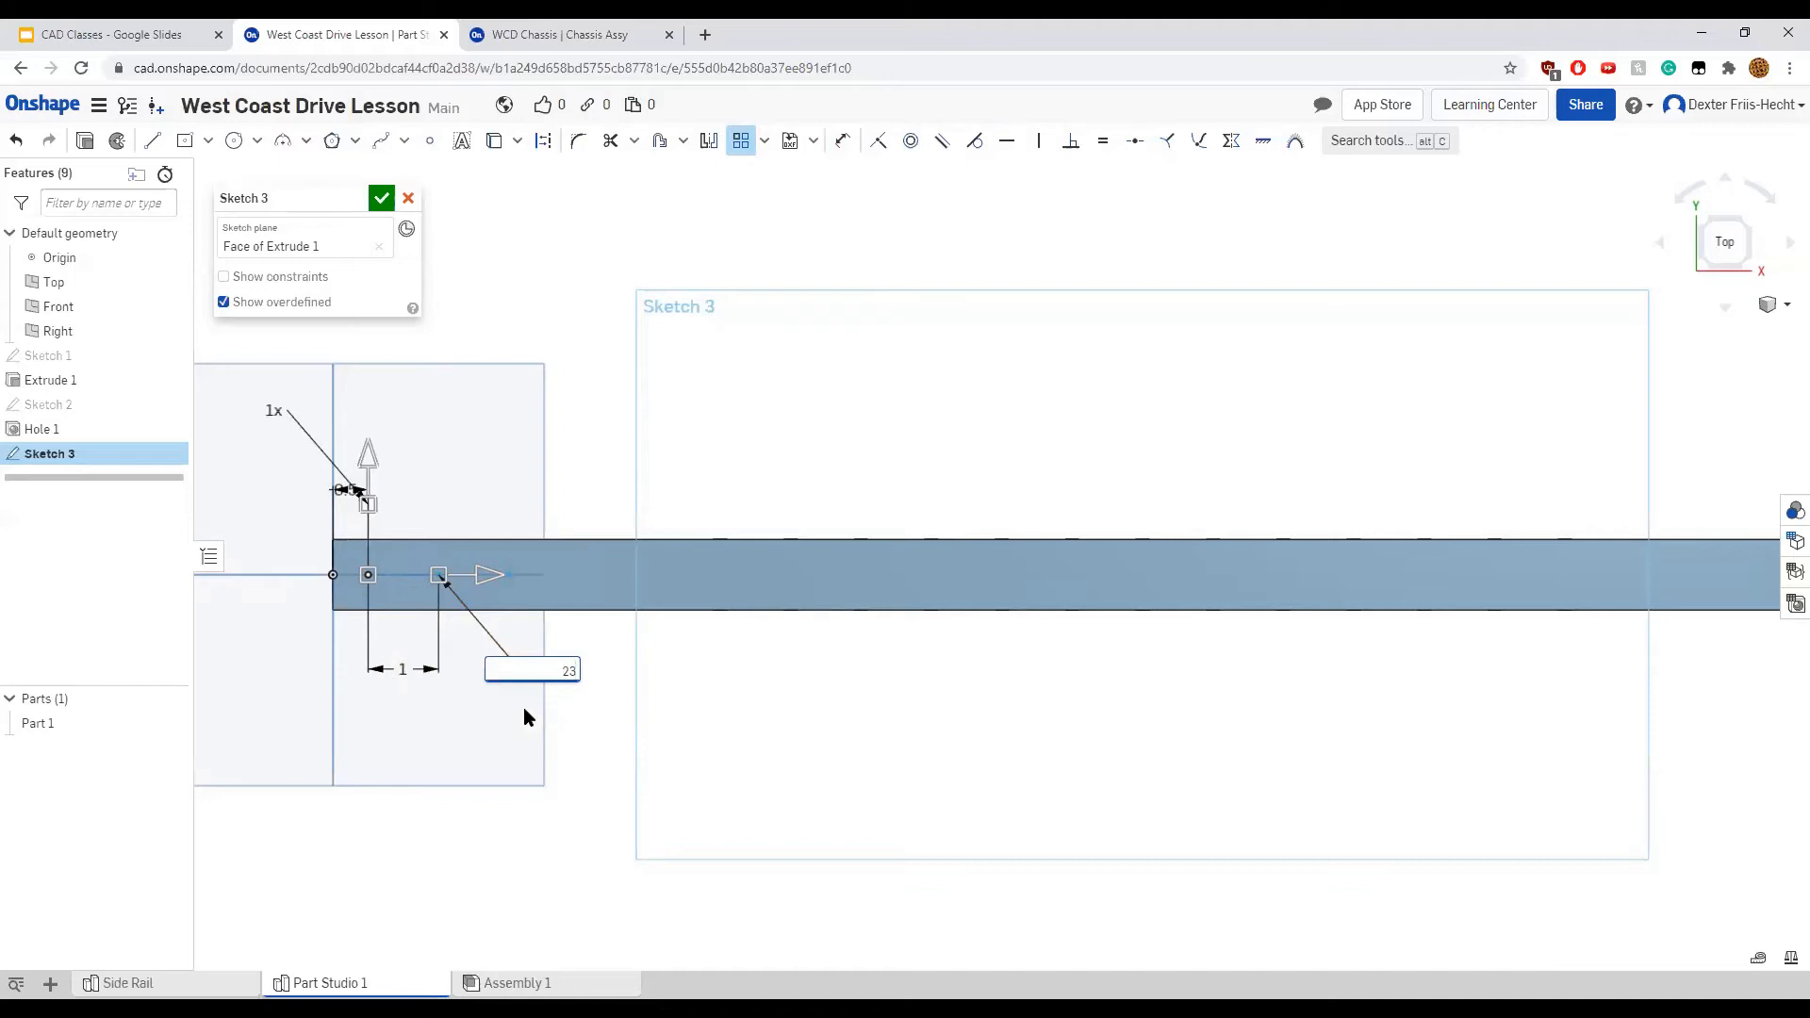
{"action": "key", "text": "Return"}
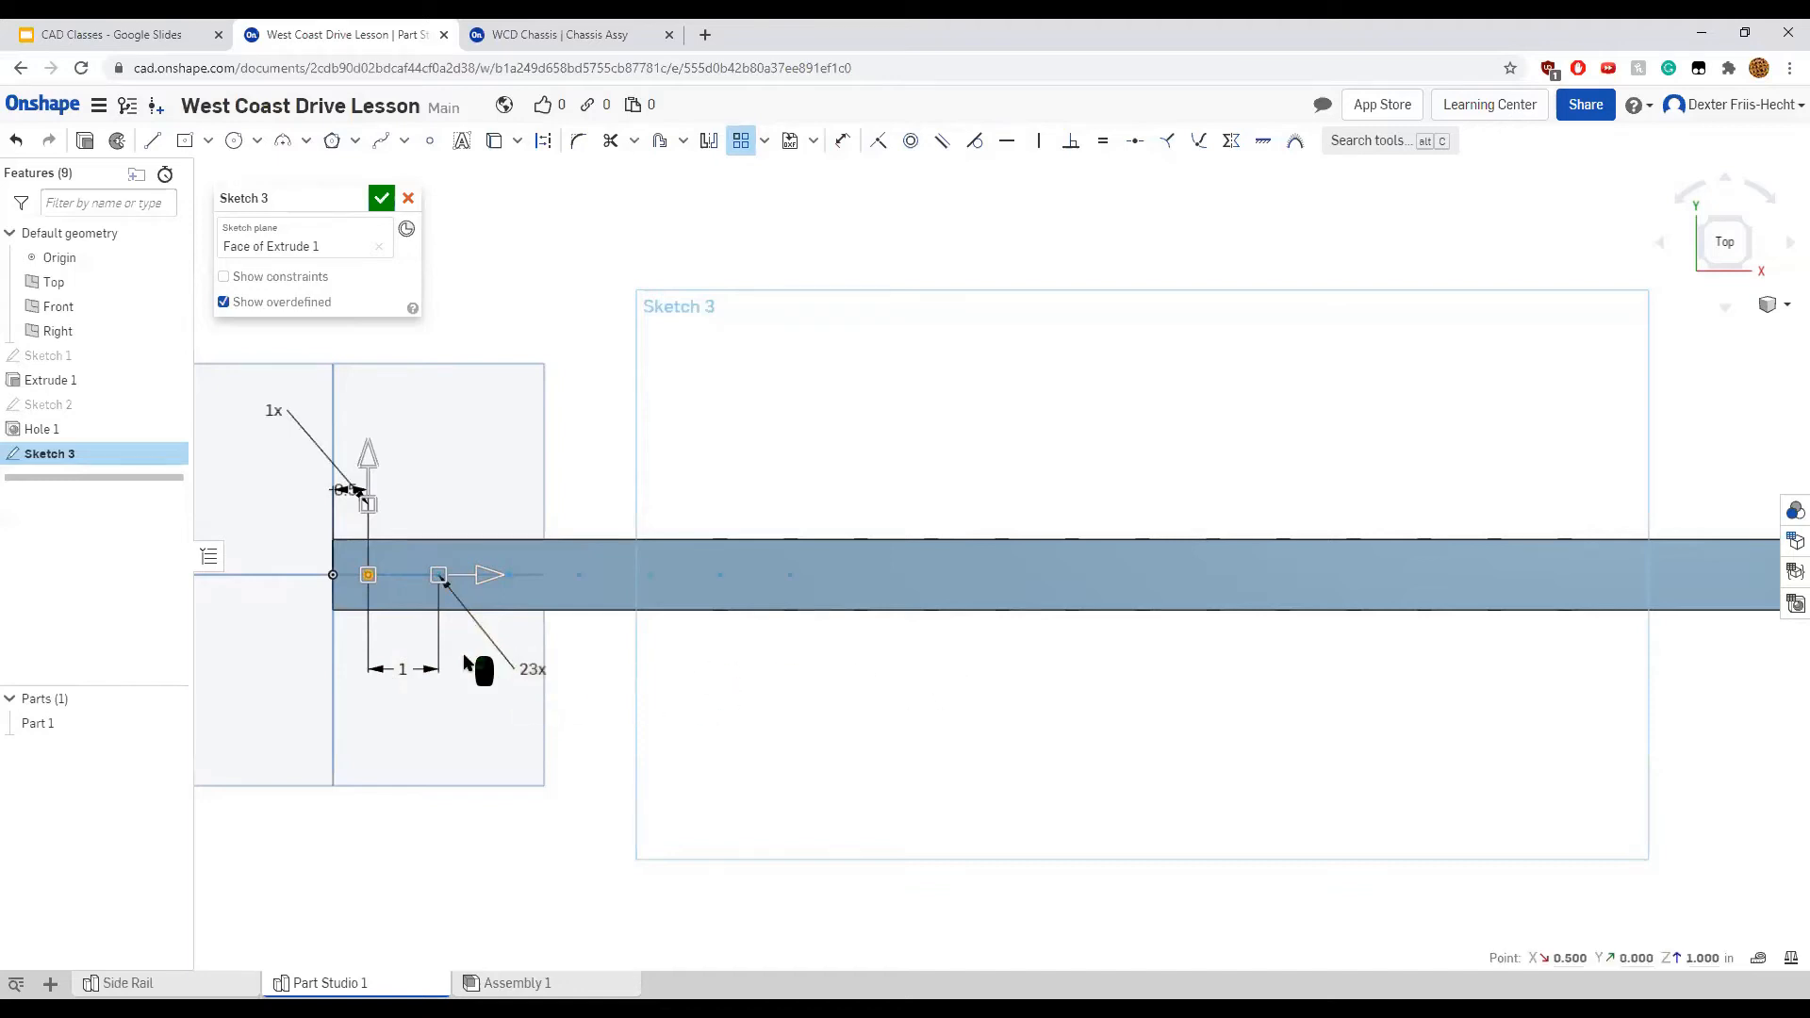
{"action": "scroll", "coordinate": [881, 694], "scroll_direction": "down", "scroll_amount": 3}
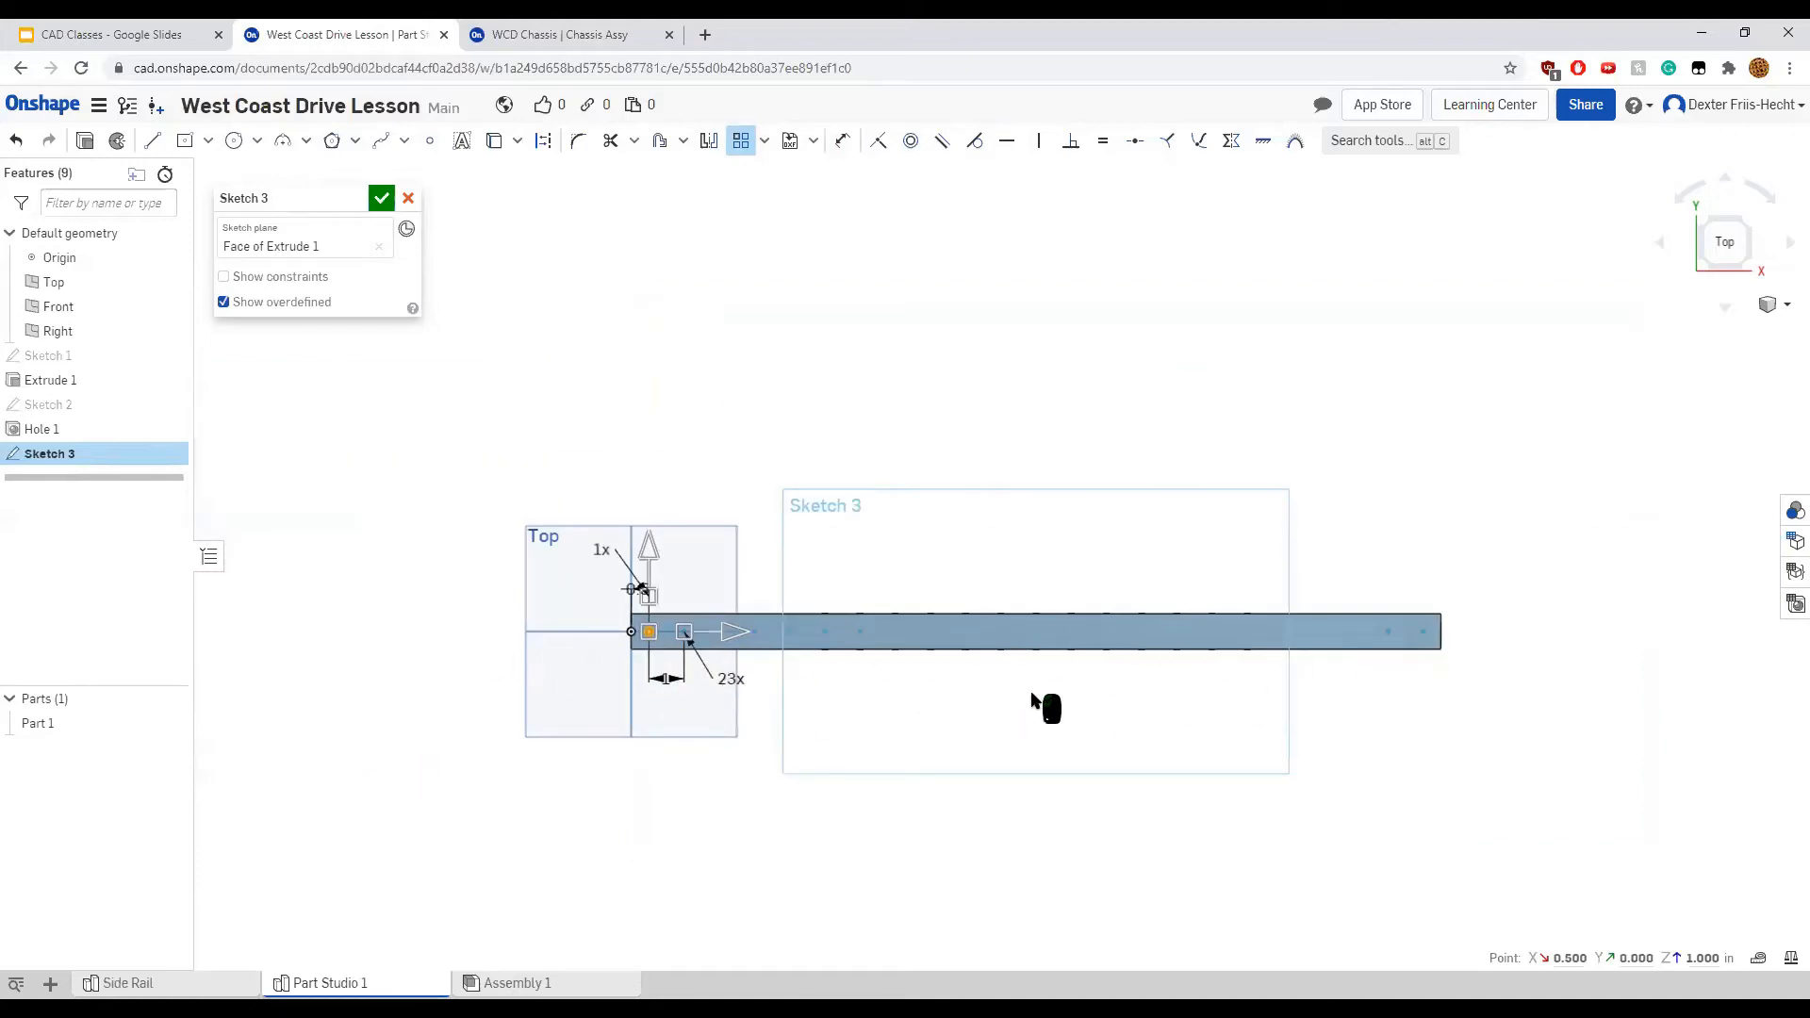
{"action": "left_click", "coordinate": [871, 733]}
{"action": "scroll", "coordinate": [825, 627], "scroll_direction": "up", "scroll_amount": 4}
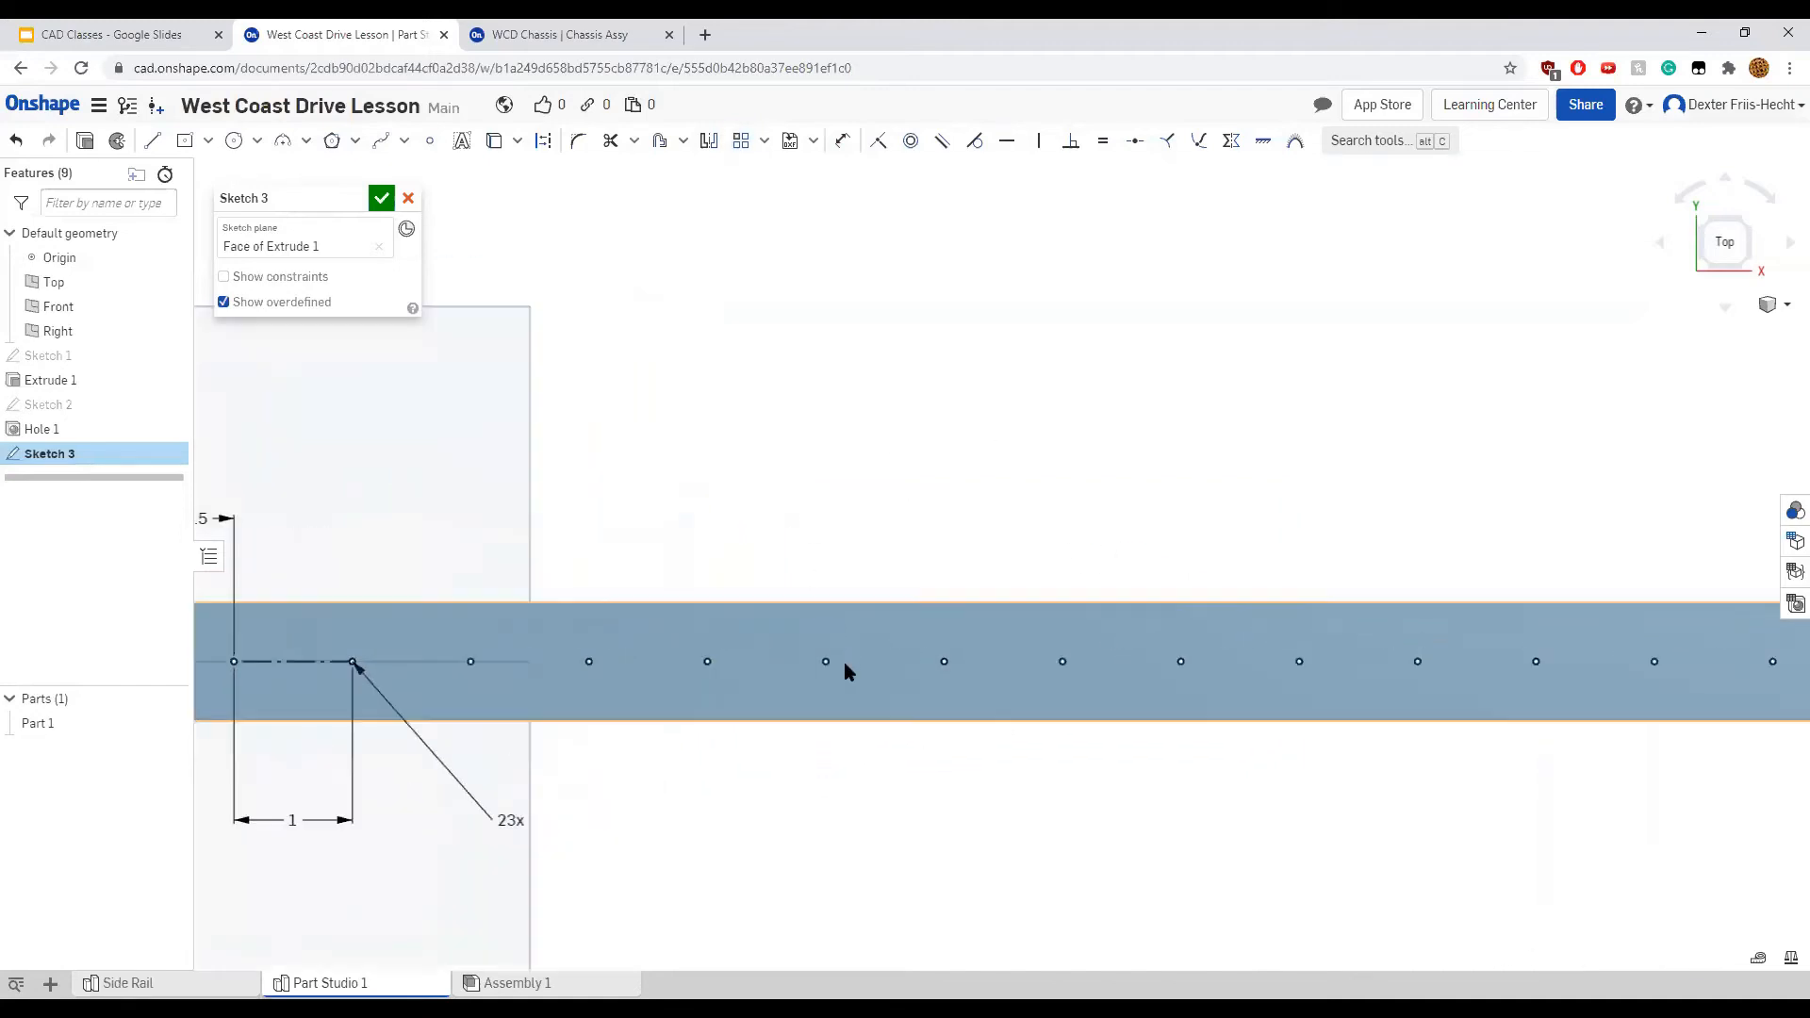
{"action": "scroll", "coordinate": [844, 667], "scroll_direction": "down", "scroll_amount": 2}
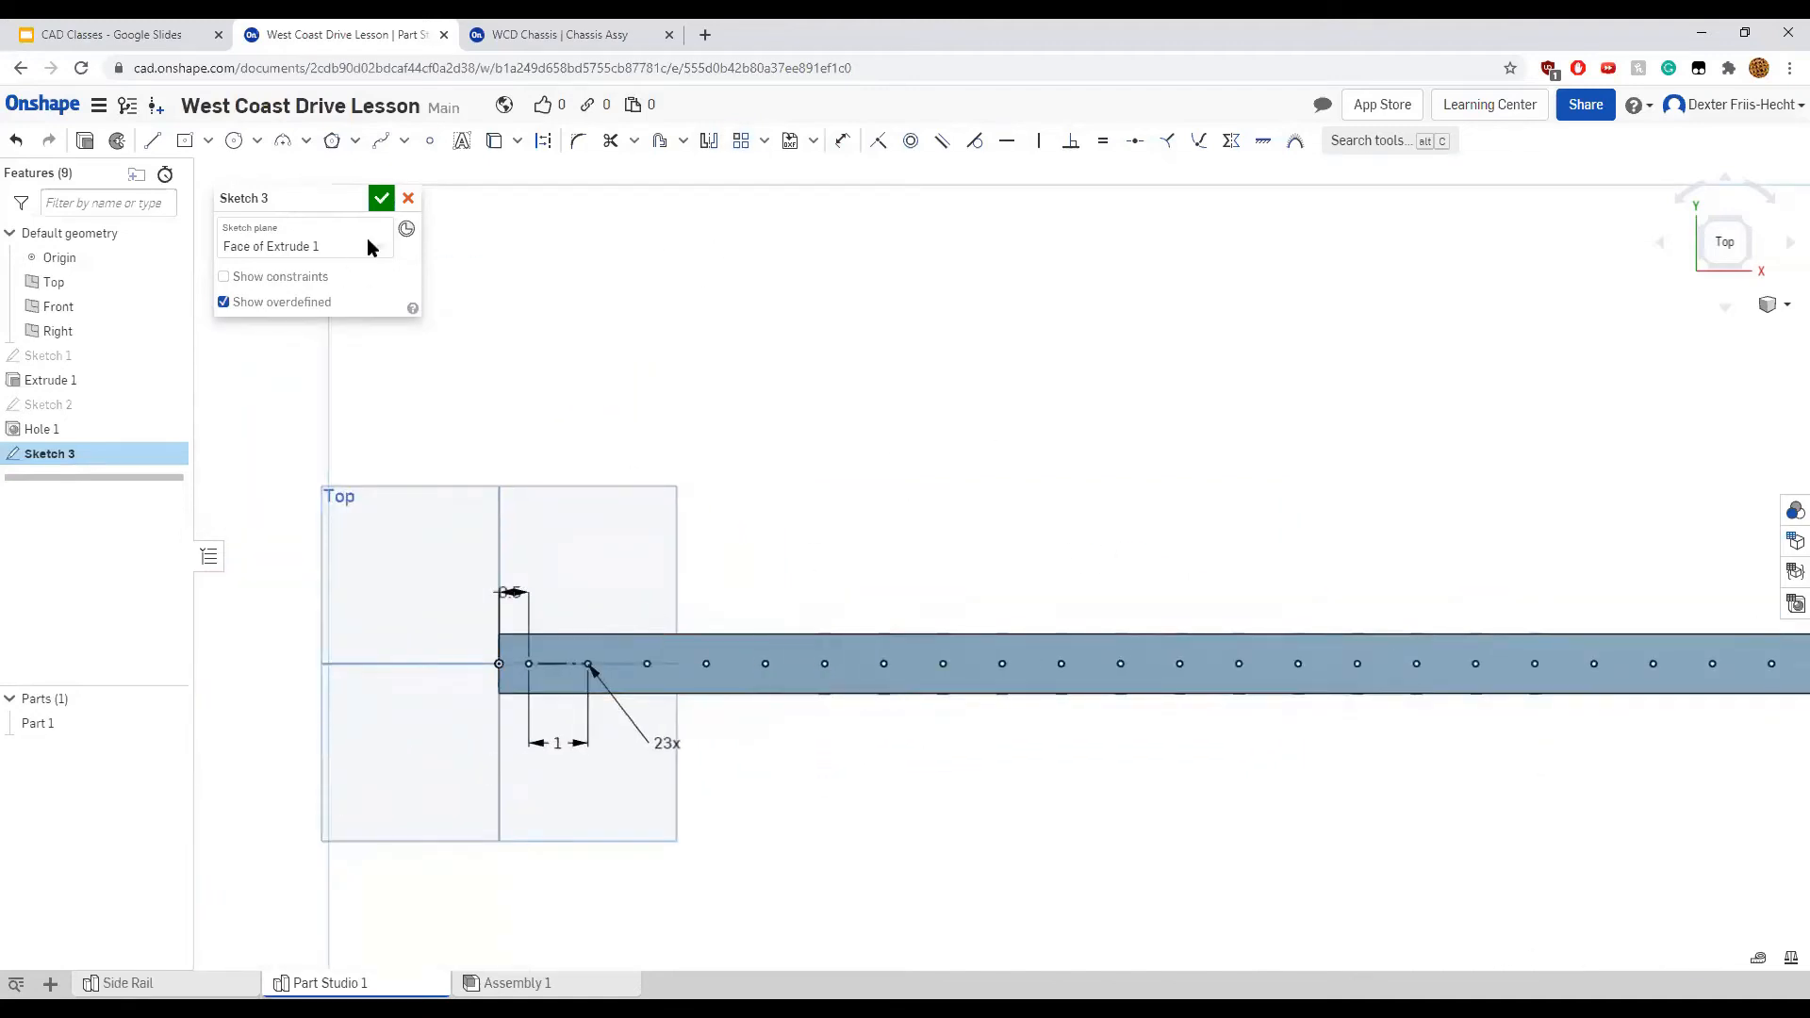
{"action": "left_click", "coordinate": [381, 198]}
Cut simple through holes at all patterned points on the top face, using the Custom standard with an entered diameter
{"action": "left_click", "coordinate": [514, 142]}
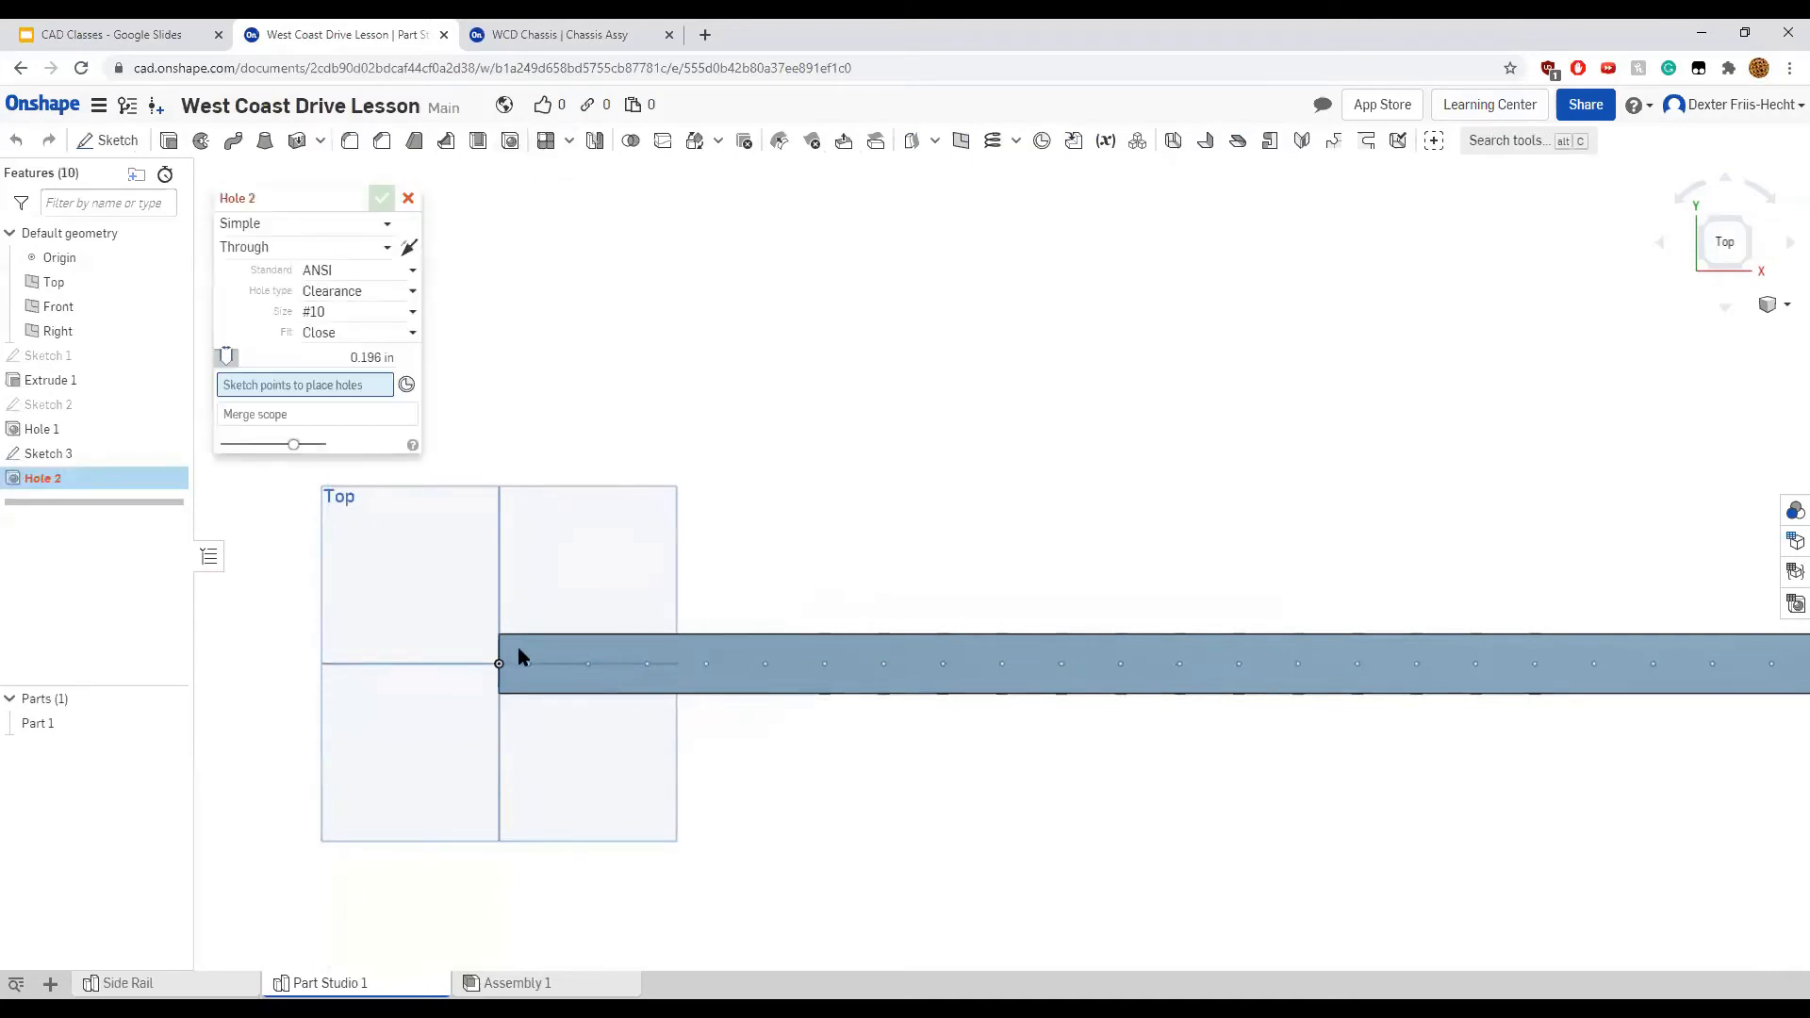
{"action": "scroll", "coordinate": [518, 656], "scroll_direction": "down", "scroll_amount": 2}
{"action": "left_click_drag", "start_coordinate": [572, 669], "coordinate": [1463, 680]}
{"action": "left_click", "coordinate": [371, 272]}
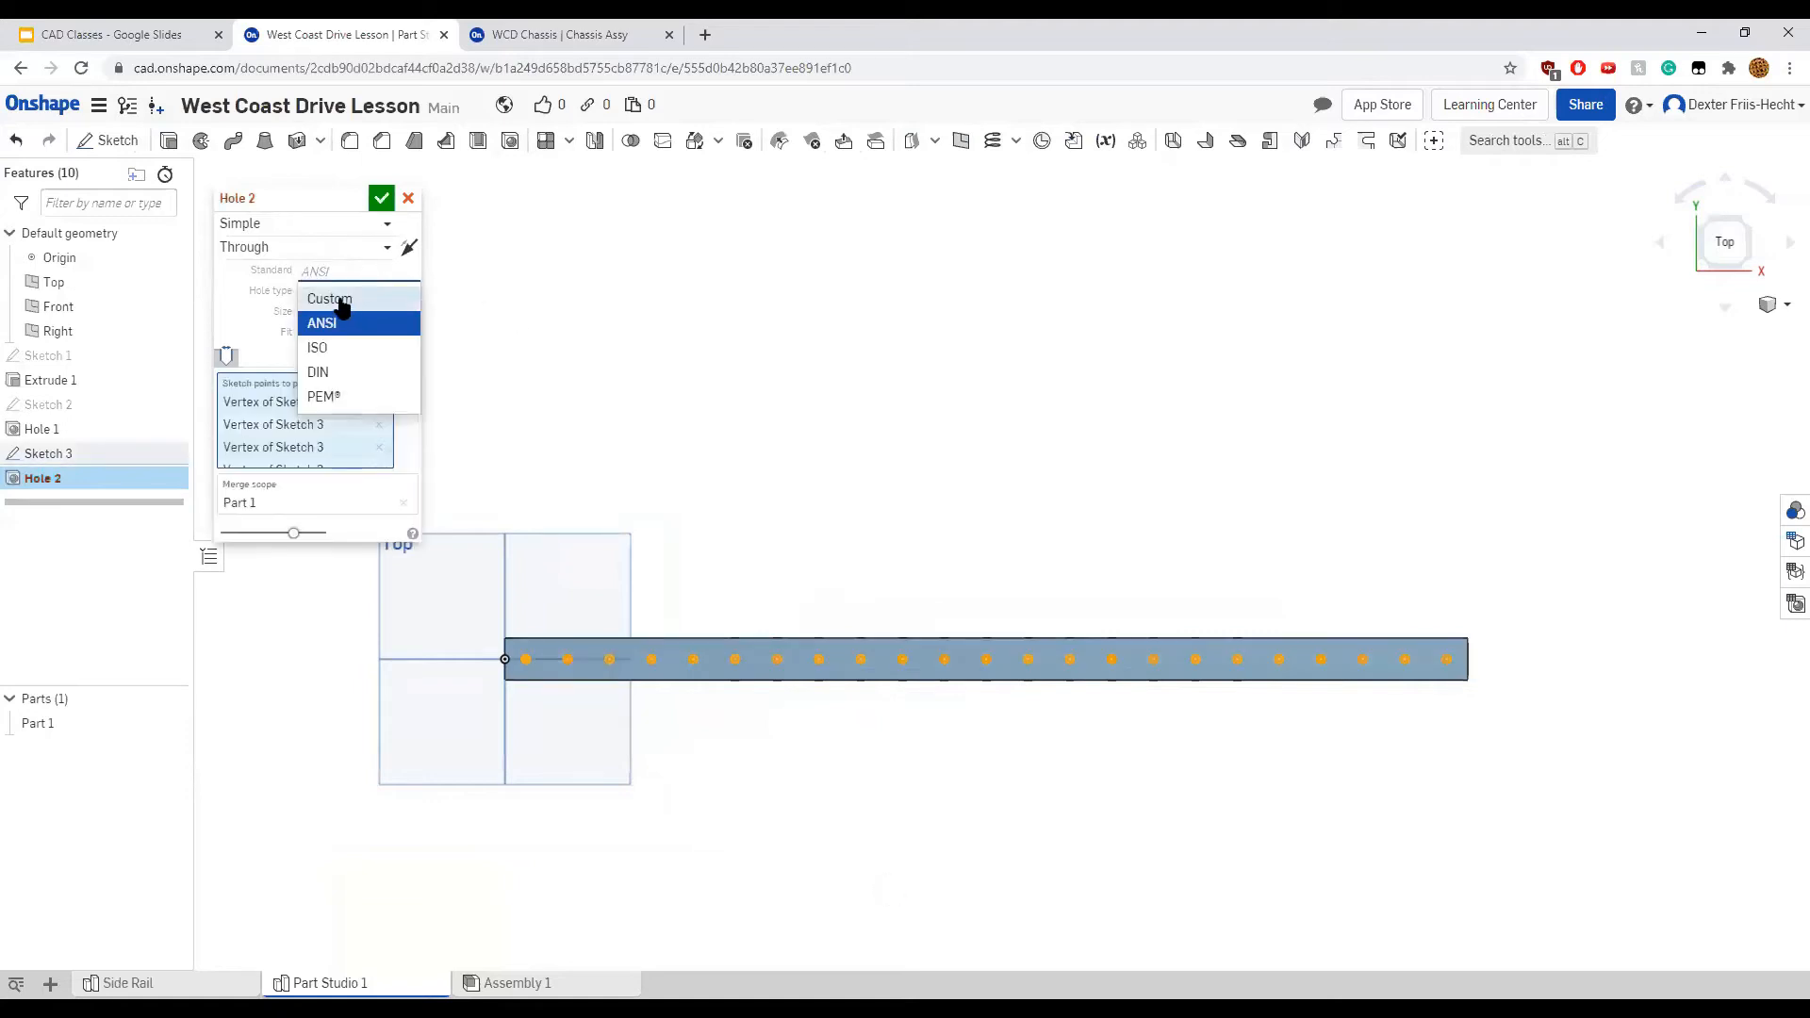
{"action": "left_click", "coordinate": [354, 298]}
{"action": "left_click", "coordinate": [347, 293]}
{"action": "key", "text": "BackSpace"}
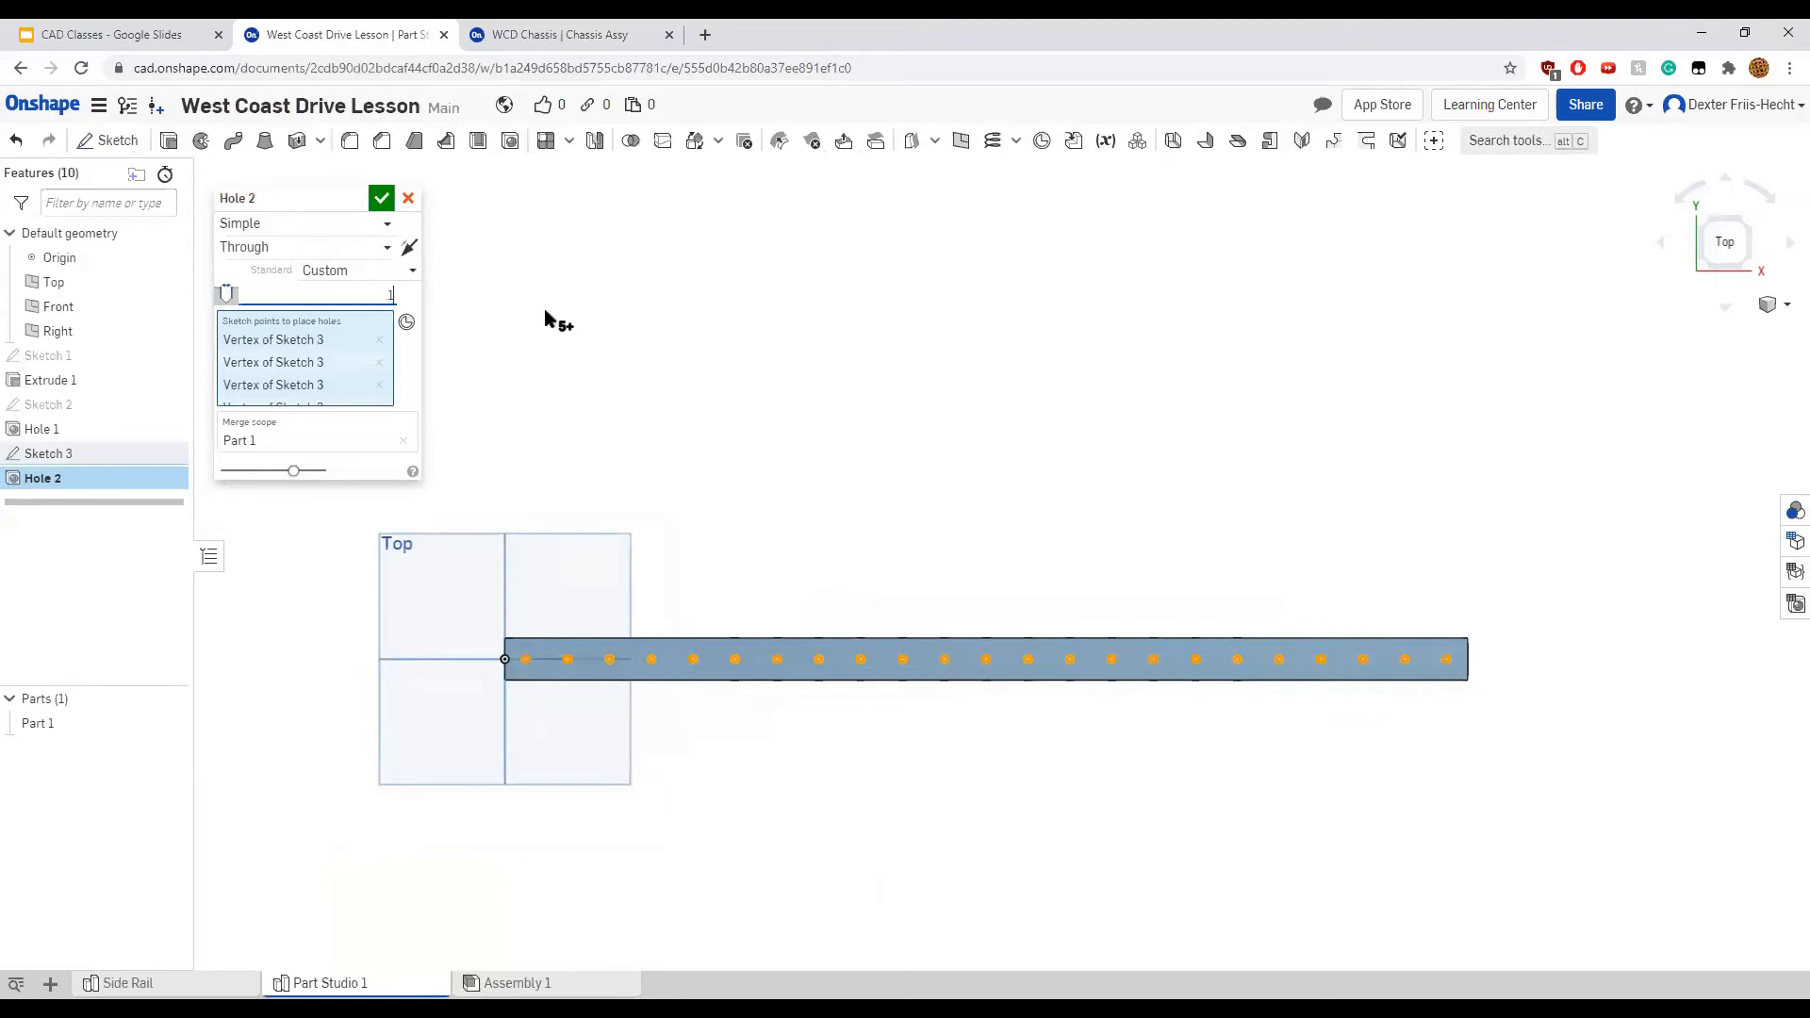
{"action": "left_click", "coordinate": [381, 197]}
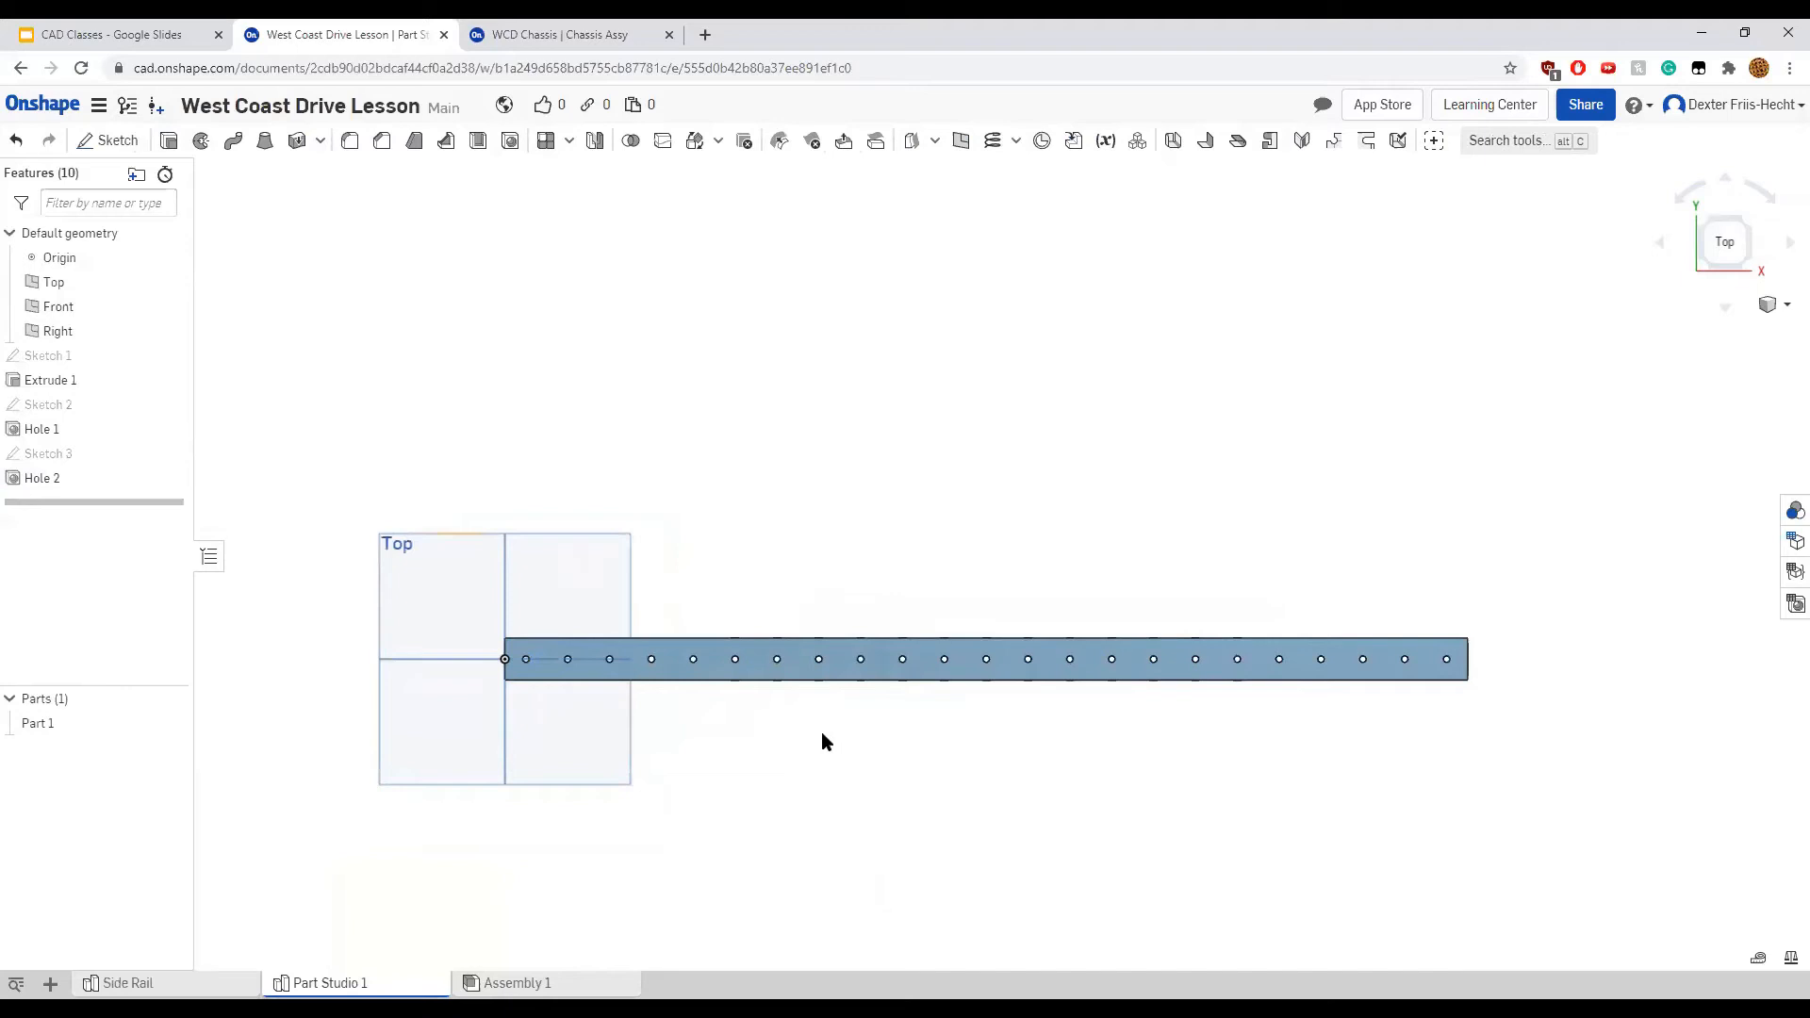
Rename the current part studio to End Rail
{"action": "right_click_drag", "start_coordinate": [676, 805], "coordinate": [624, 825]}
{"action": "right_click", "coordinate": [321, 985]}
{"action": "left_click", "coordinate": [321, 810]}
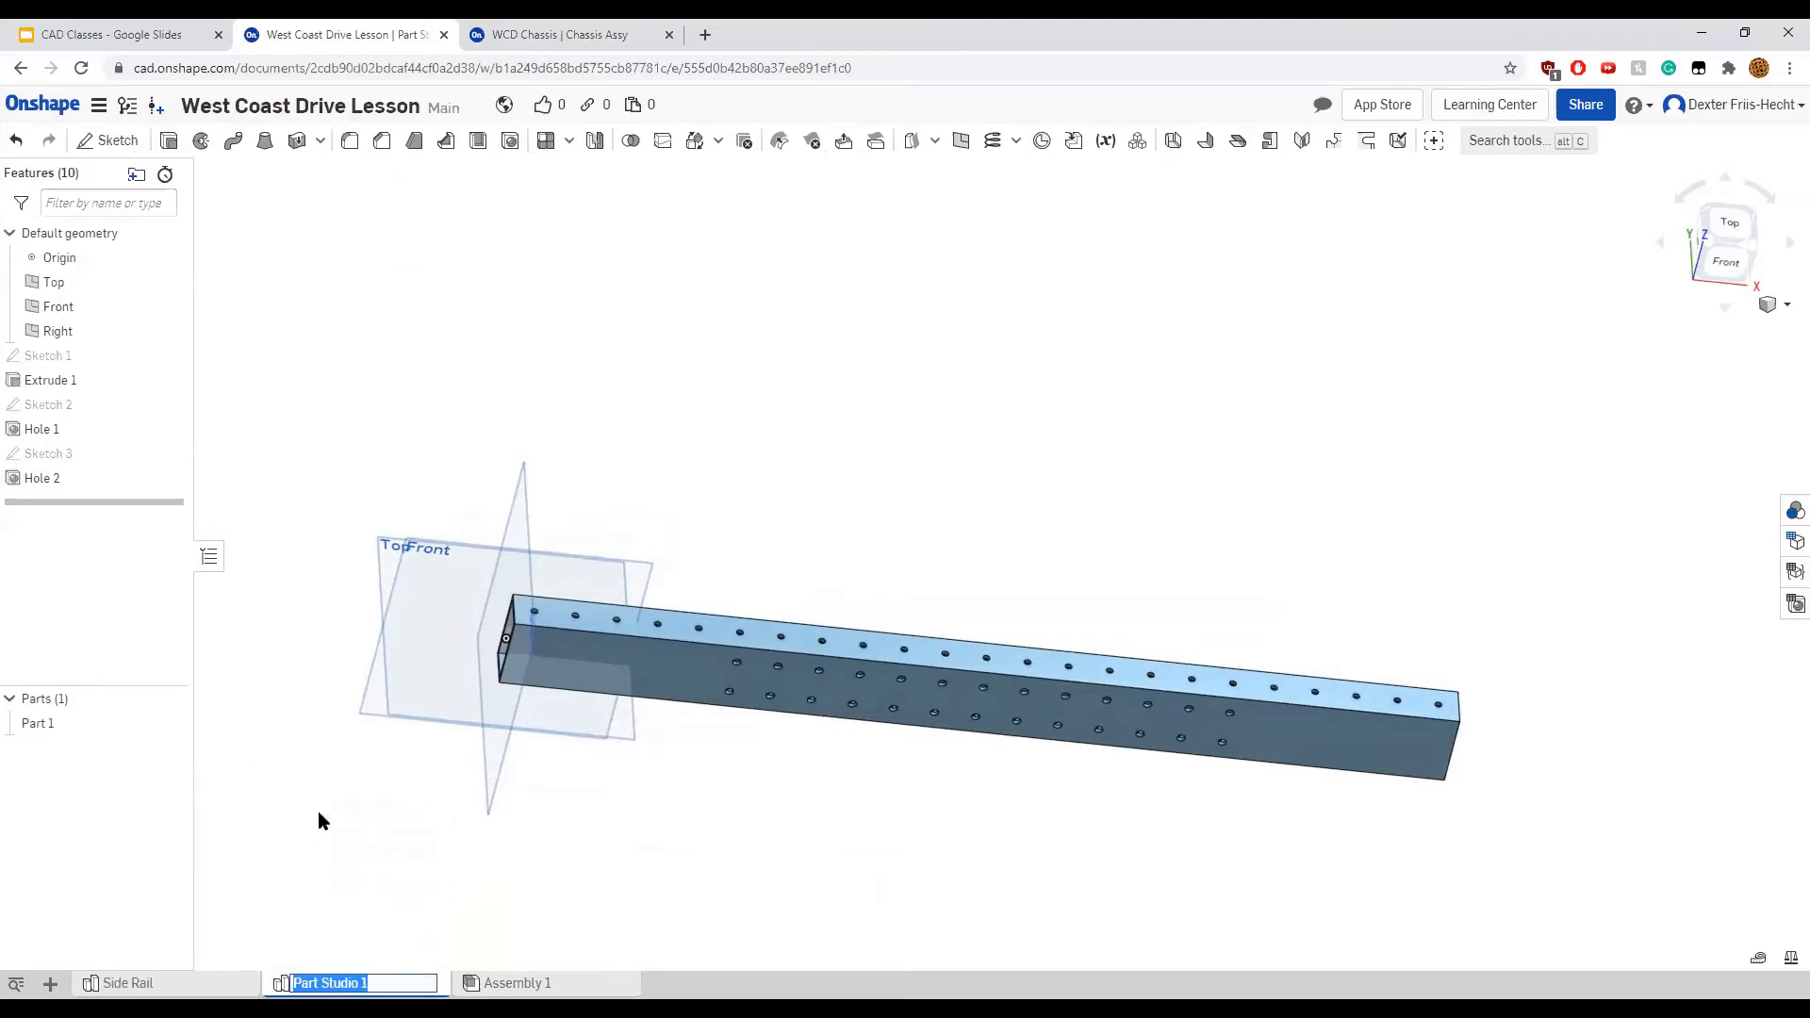
{"action": "type", "text": "End Rail"}
{"action": "key", "text": "Return"}
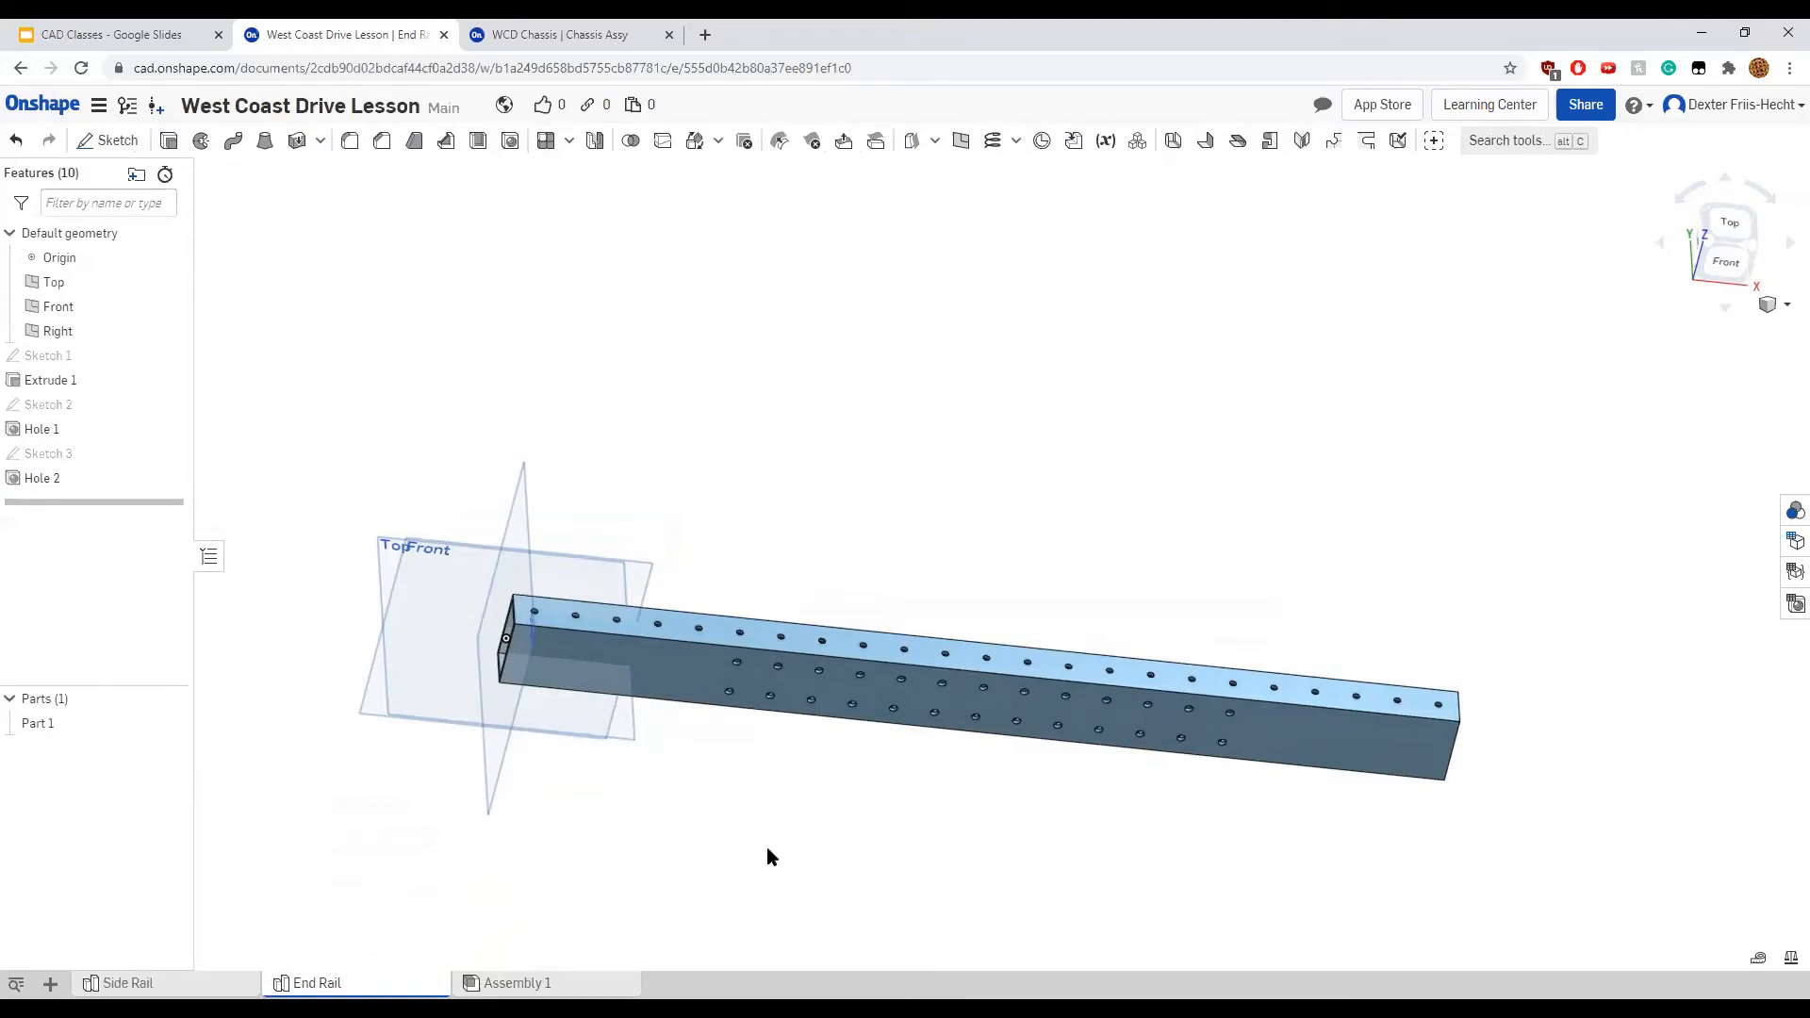
{"action": "middle_click_drag", "start_coordinate": [1179, 838], "coordinate": [1105, 807]}
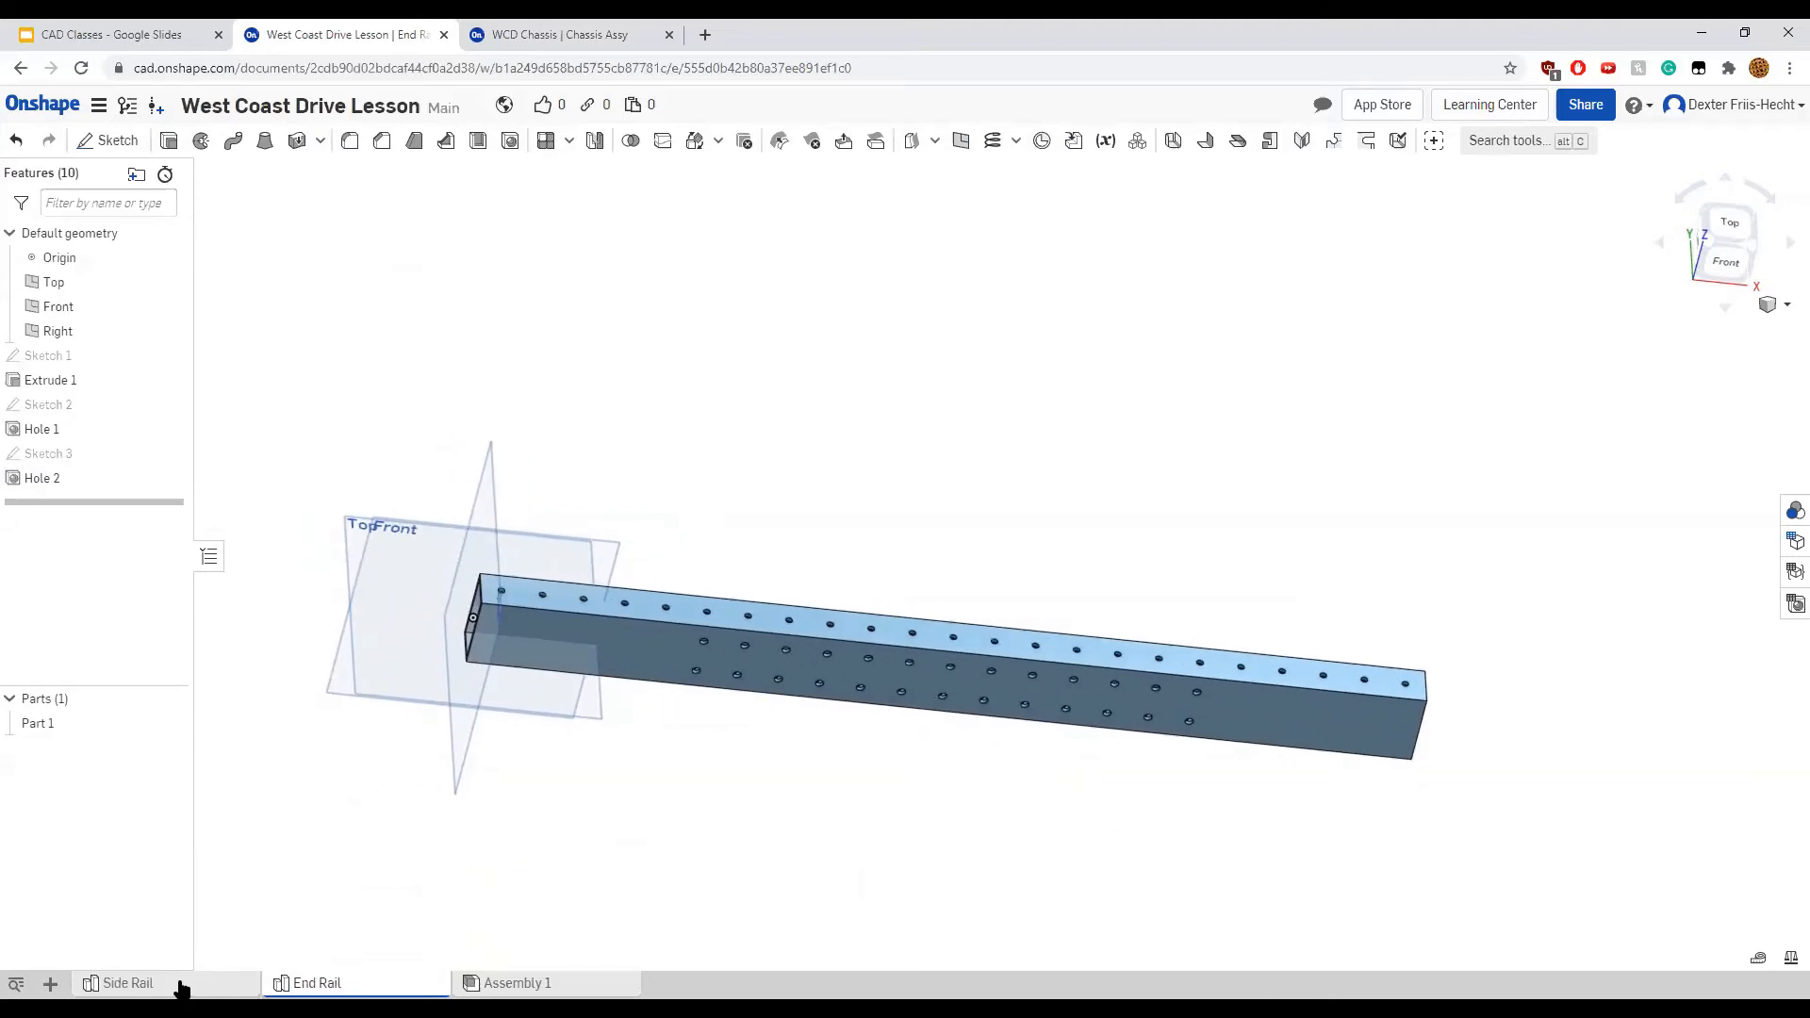
Examine the end rail's two-row hole pattern straight on from the front
{"action": "mouse_move", "coordinate": [369, 989]}
{"action": "left_click", "coordinate": [1724, 262]}
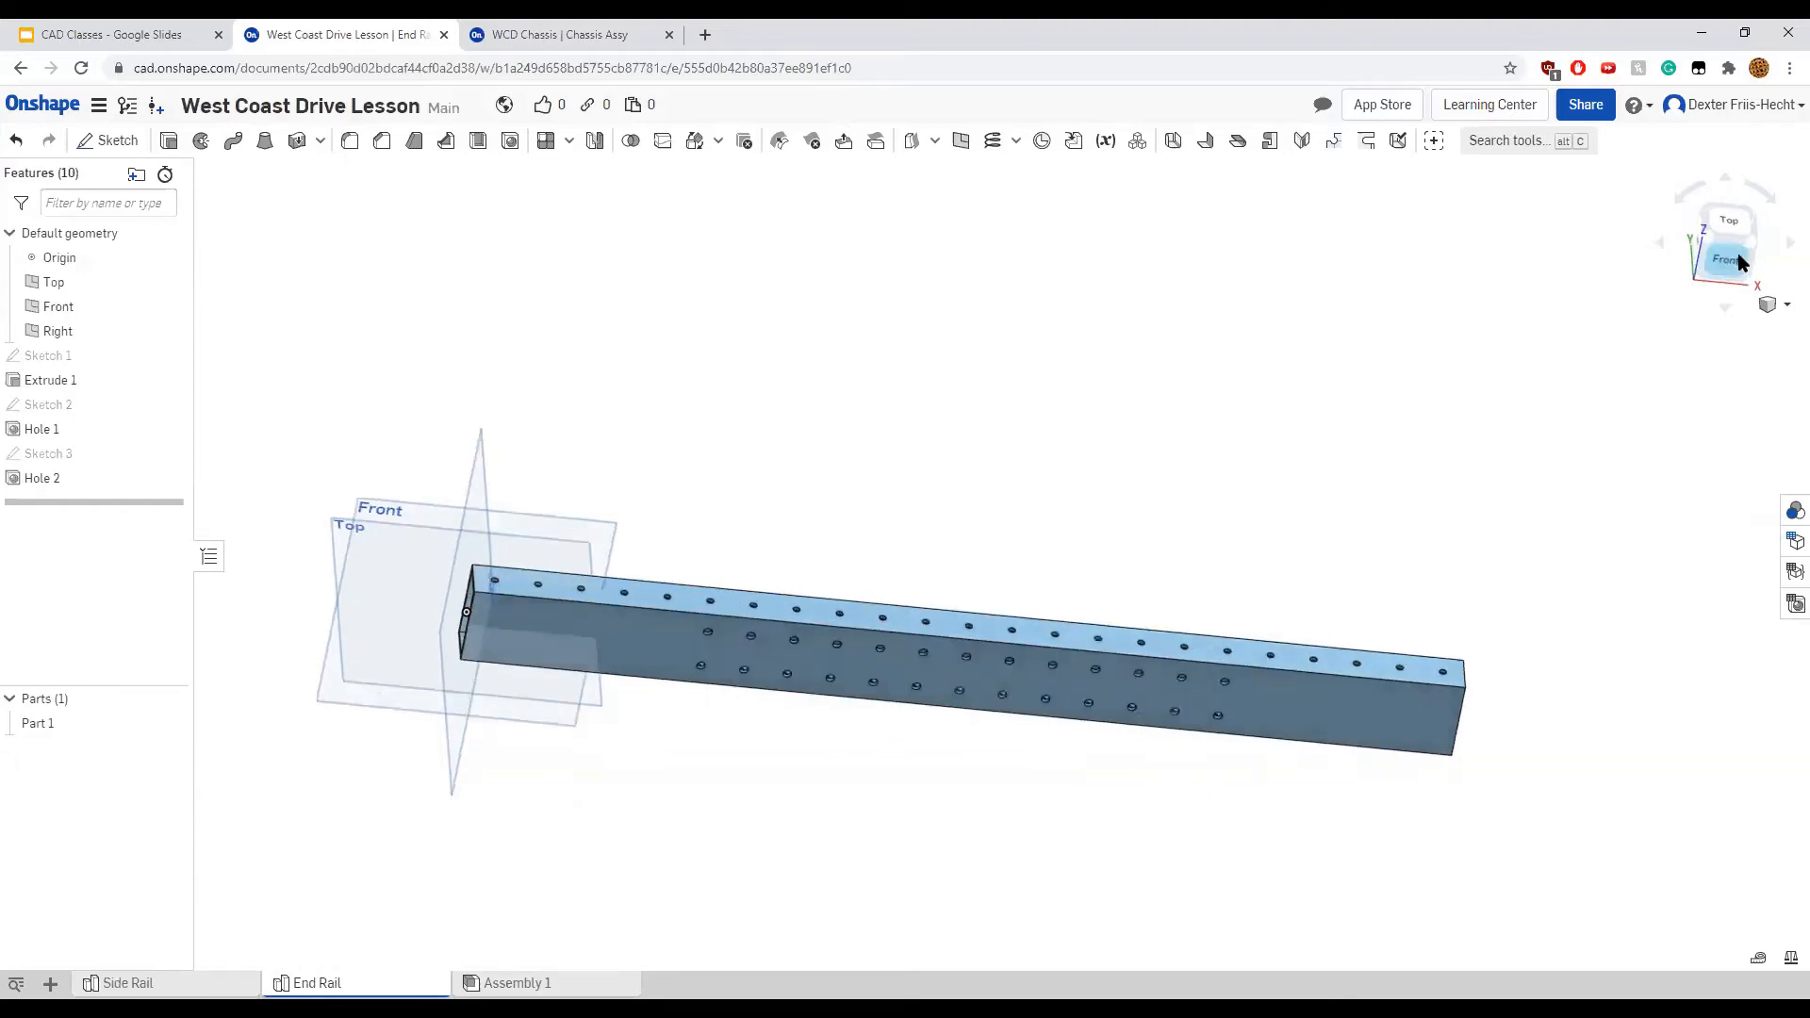
{"action": "mouse_move", "coordinate": [857, 709]}
{"action": "middle_mouse_down"}
{"action": "mouse_move", "coordinate": [646, 730]}
{"action": "mouse_move", "coordinate": [699, 731]}
{"action": "middle_mouse_up"}
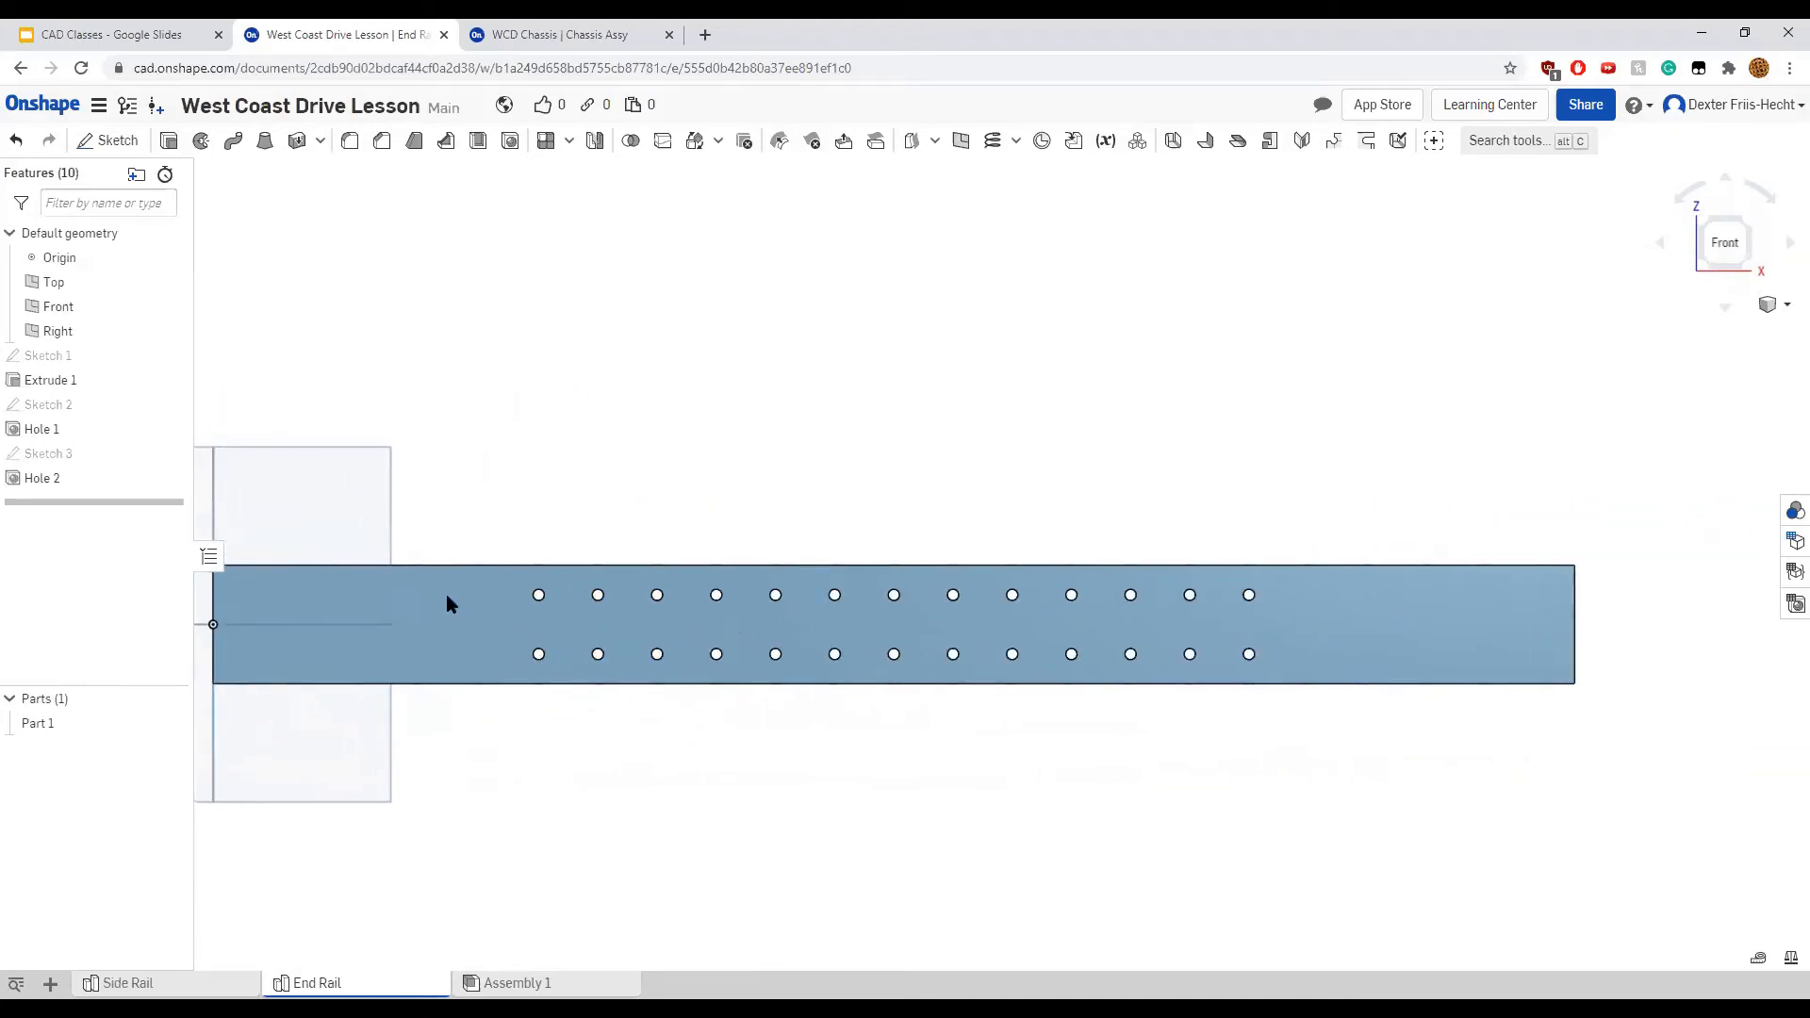
Reopen the sketch of the front-face hole pattern and move its 0.5 in dimension close to the corner point
{"action": "right_click", "coordinate": [51, 408]}
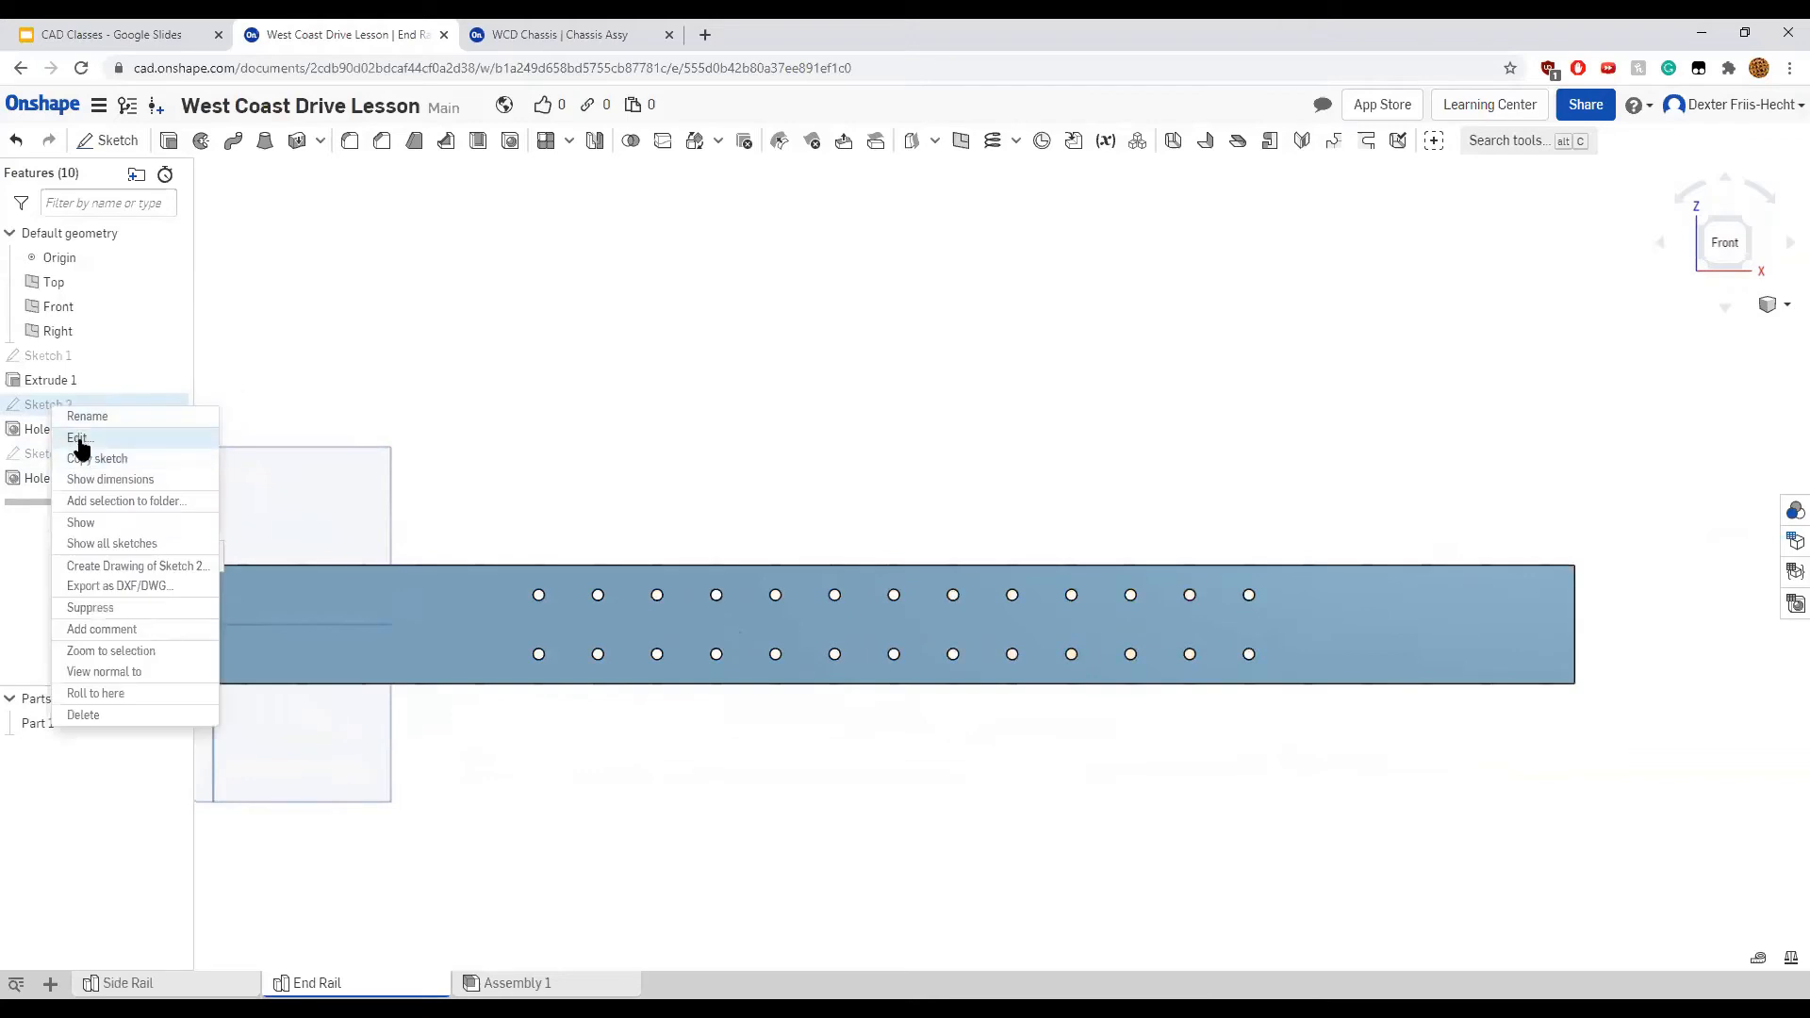
{"action": "left_click", "coordinate": [94, 452]}
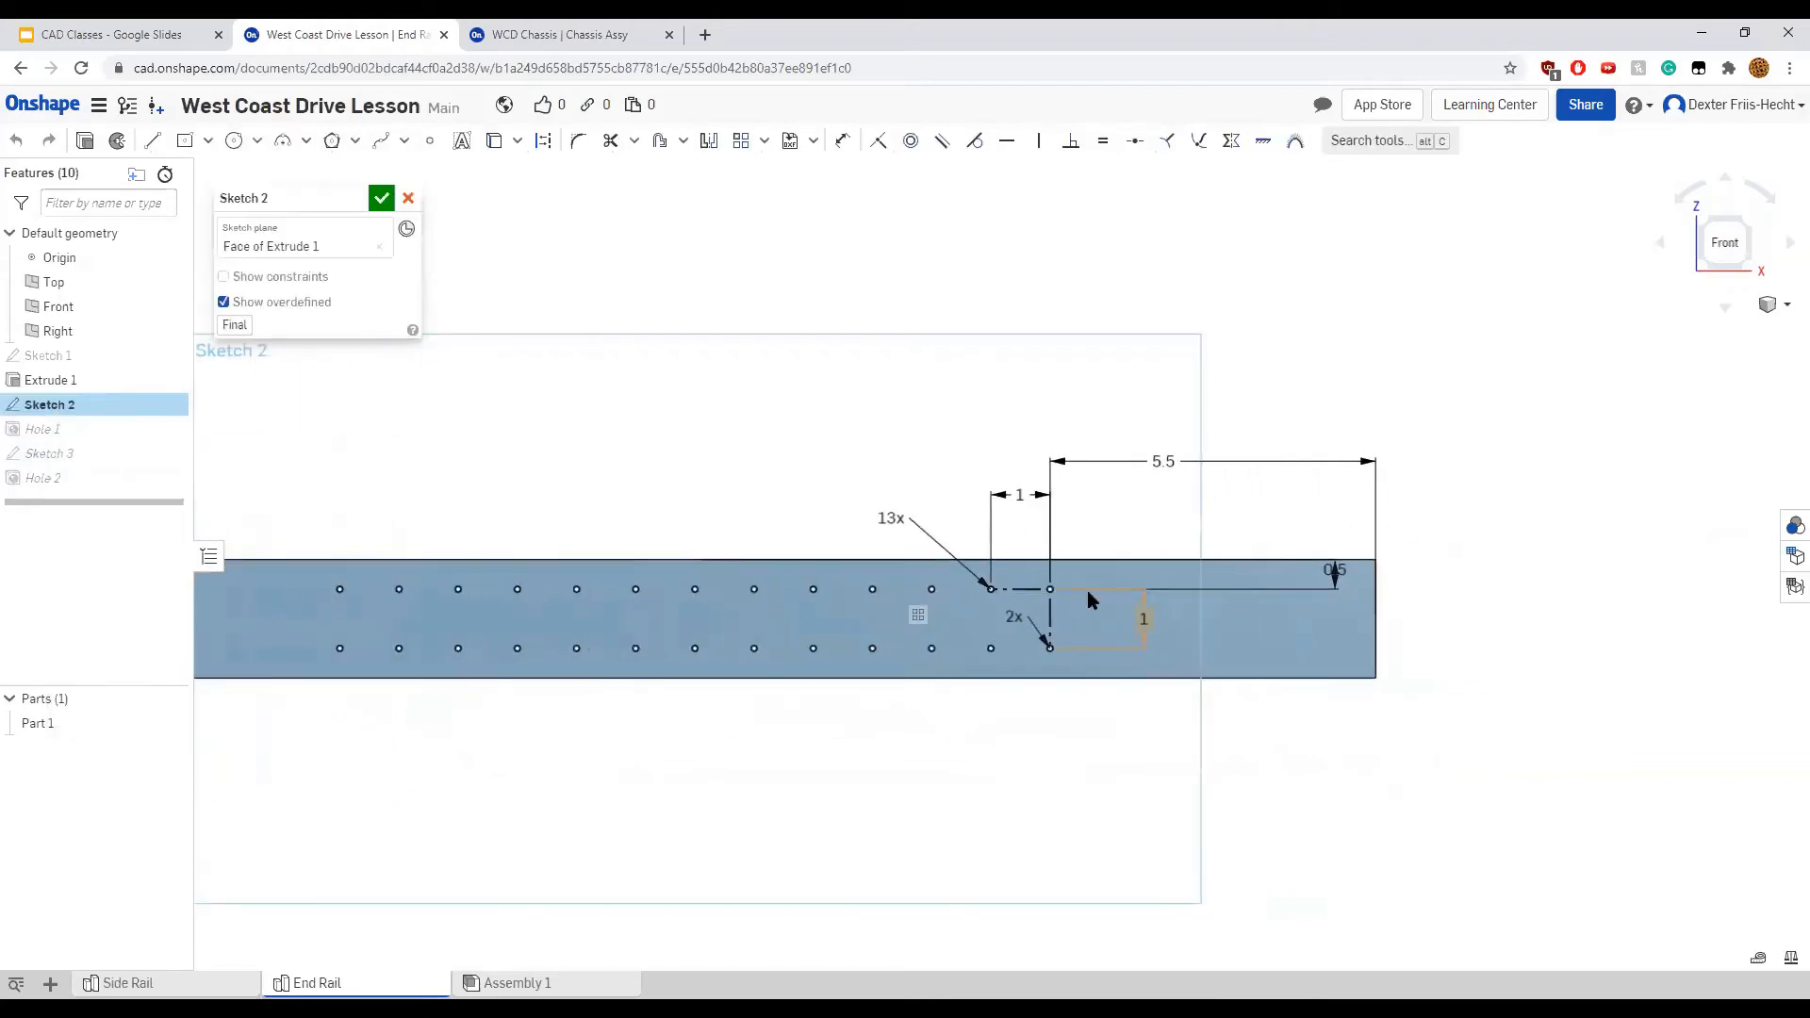
{"action": "scroll", "coordinate": [921, 622], "scroll_direction": "up", "scroll_amount": 5}
{"action": "scroll", "coordinate": [935, 605], "scroll_direction": "up", "scroll_amount": 3}
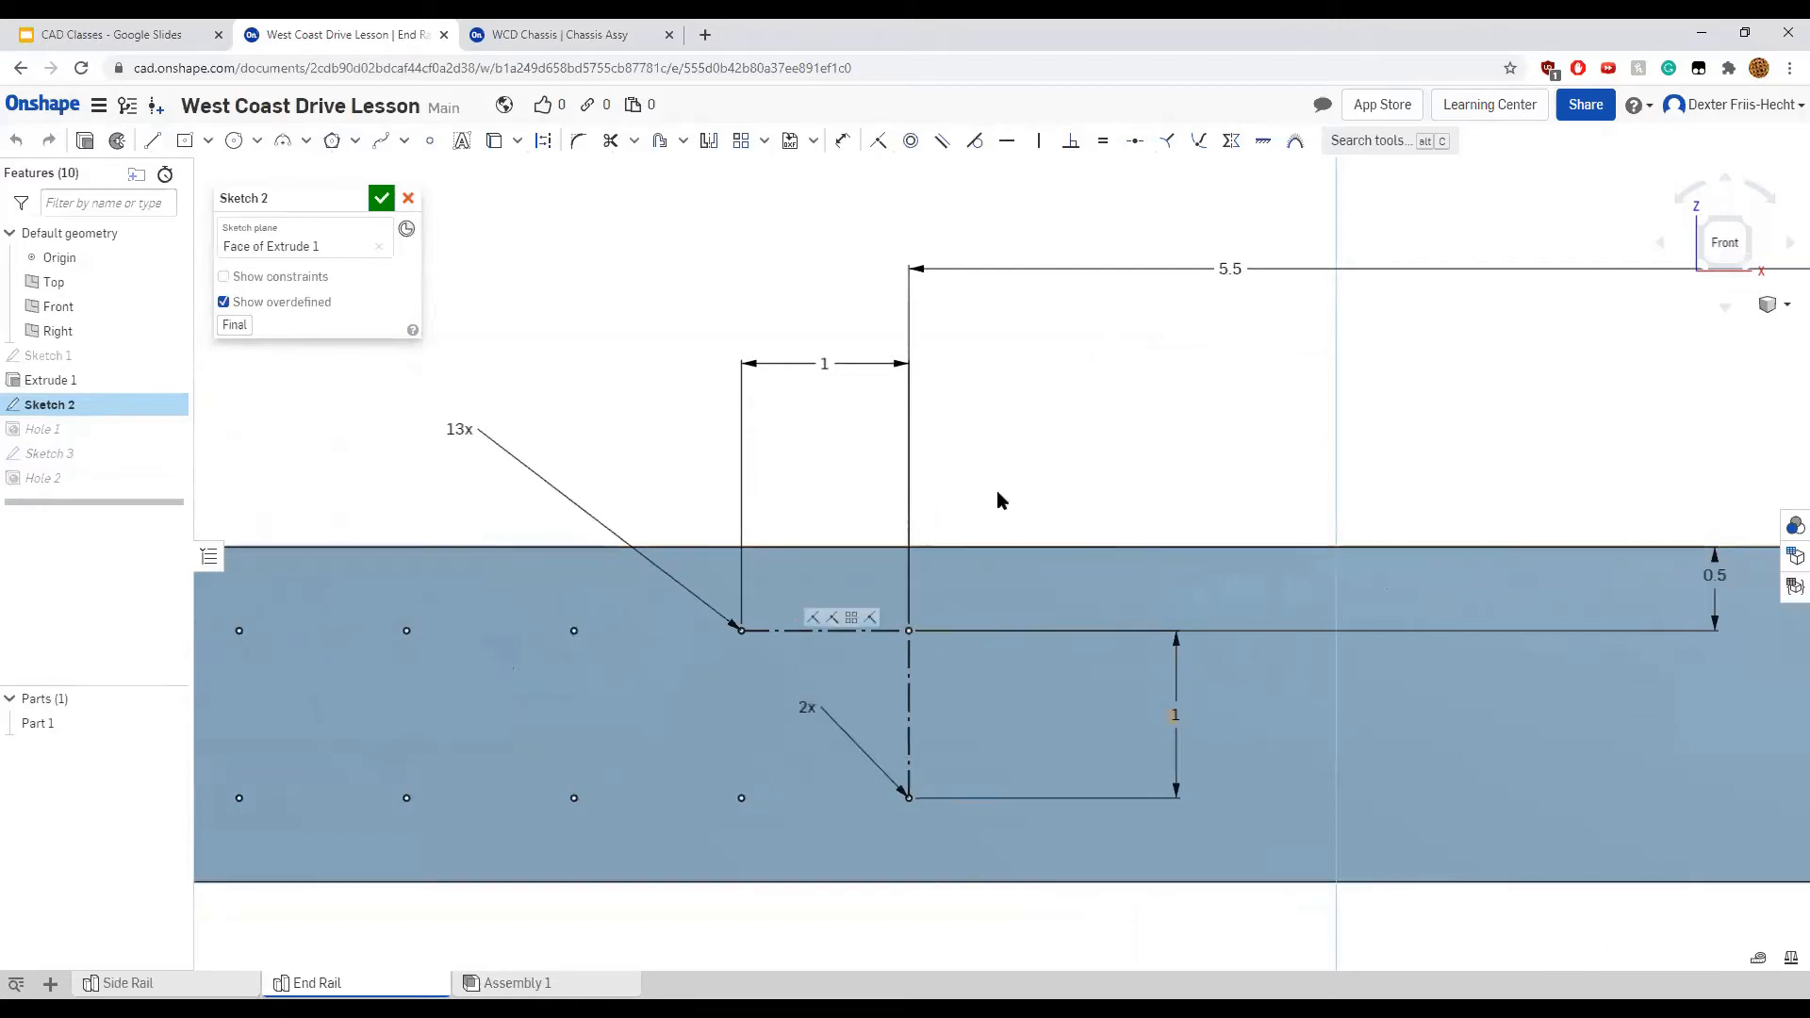
{"action": "scroll", "coordinate": [965, 564], "scroll_direction": "down", "scroll_amount": 5}
{"action": "left_click", "coordinate": [941, 593]}
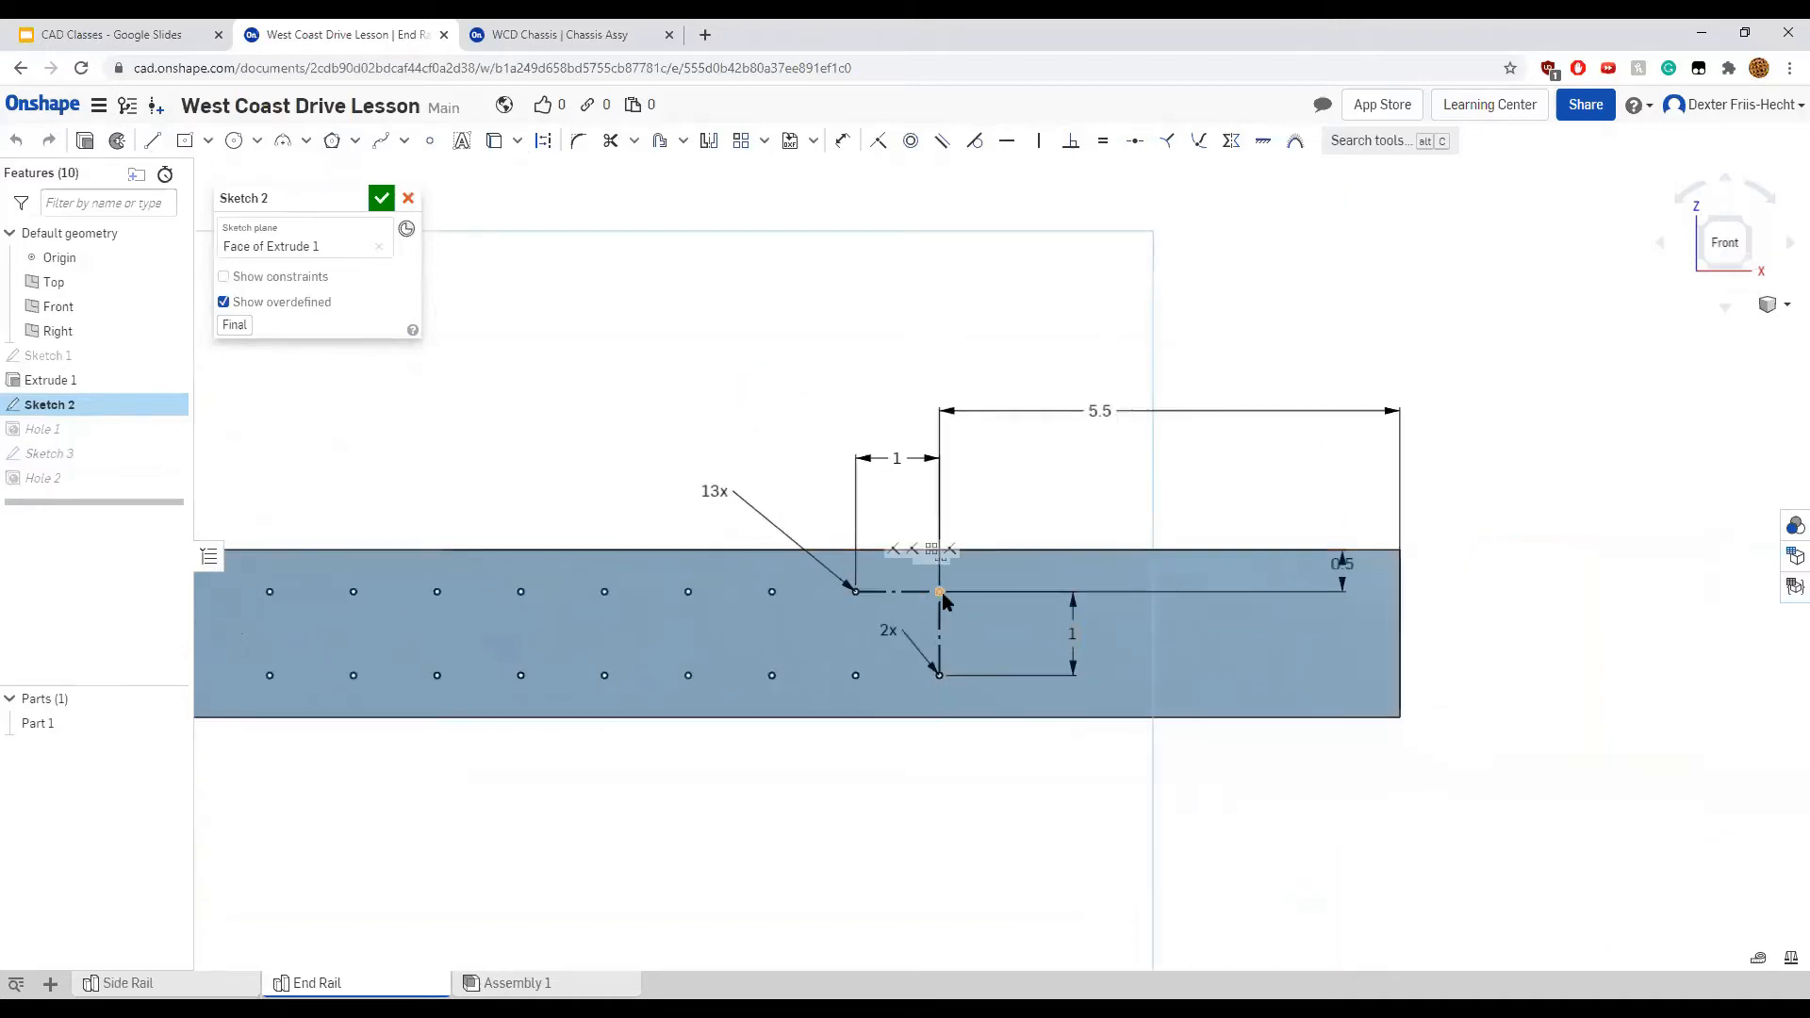
{"action": "scroll", "coordinate": [941, 593], "scroll_direction": "up", "scroll_amount": 3}
{"action": "scroll", "coordinate": [986, 605], "scroll_direction": "down", "scroll_amount": 3}
{"action": "left_click_drag", "start_coordinate": [1354, 568], "coordinate": [988, 581]}
{"action": "middle_click_drag", "start_coordinate": [980, 502], "coordinate": [842, 520]}
{"action": "mouse_move", "coordinate": [963, 428]}
{"action": "left_mouse_down"}
{"action": "mouse_move", "coordinate": [1062, 428]}
{"action": "mouse_move", "coordinate": [1033, 428]}
{"action": "left_mouse_up"}
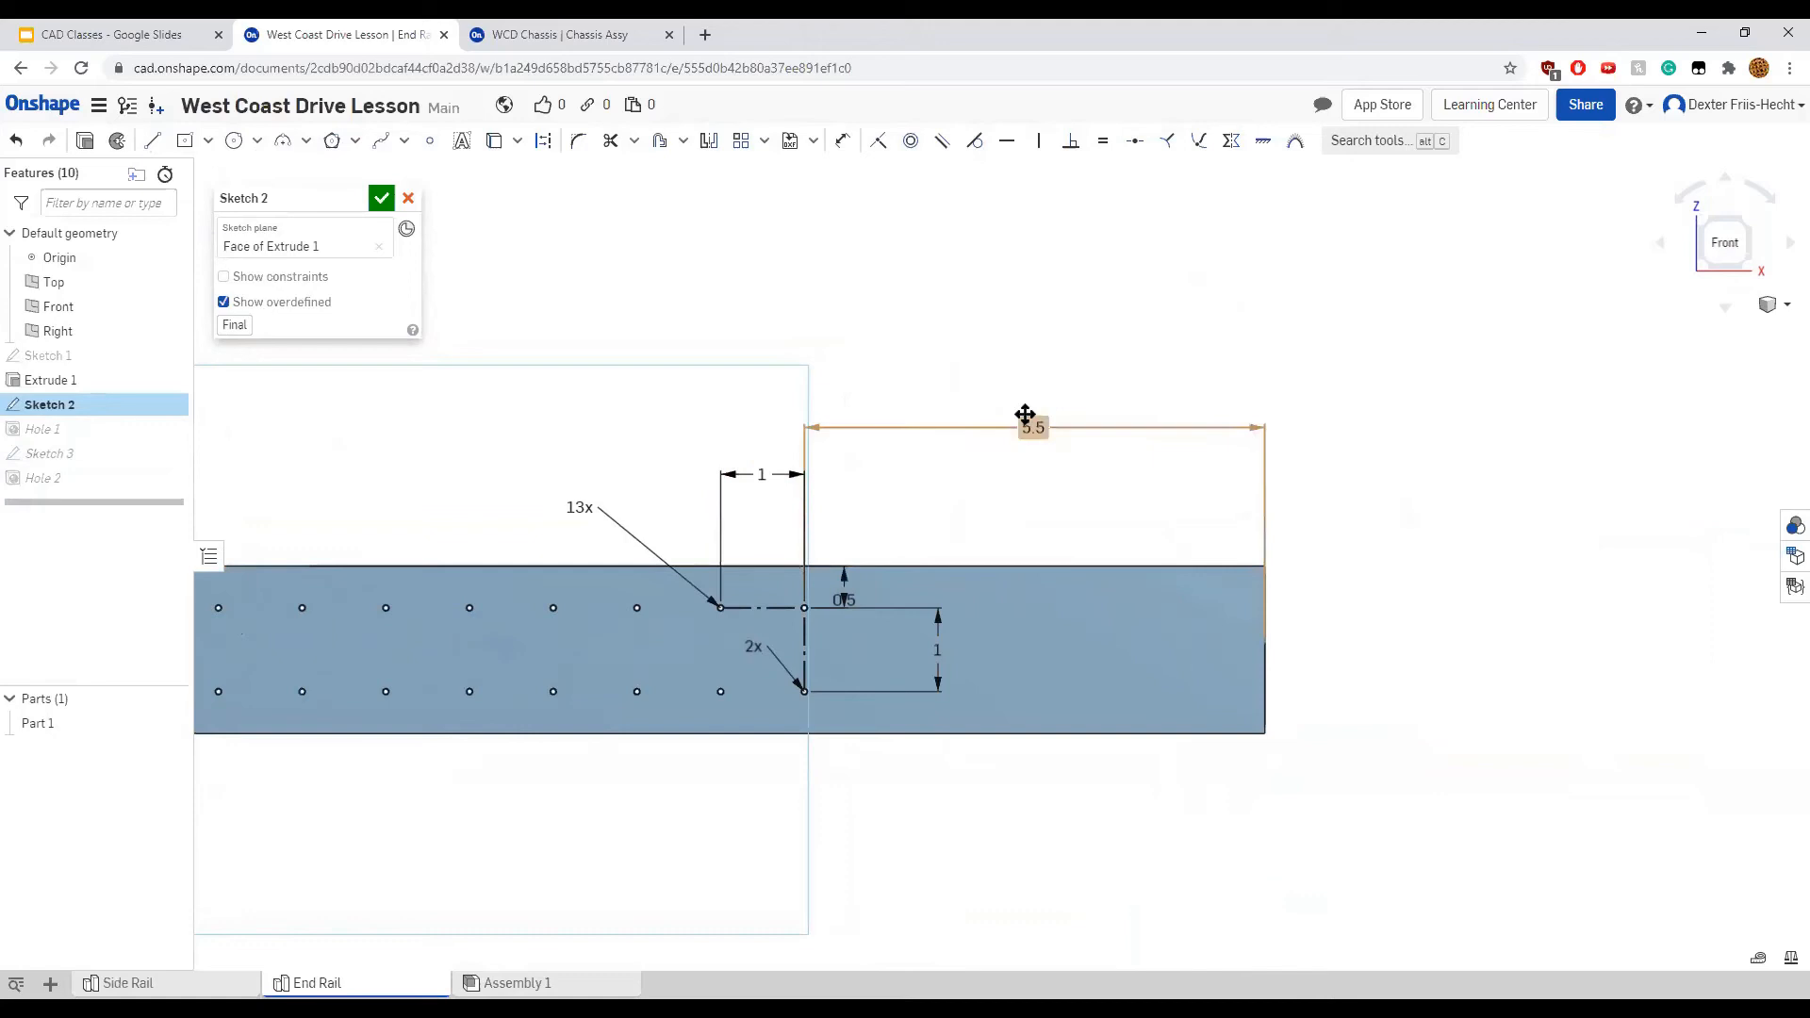
Examine the position dimensions and instance counts of the point pattern in the front-face sketch
{"action": "middle_click_drag", "start_coordinate": [595, 502], "coordinate": [659, 490]}
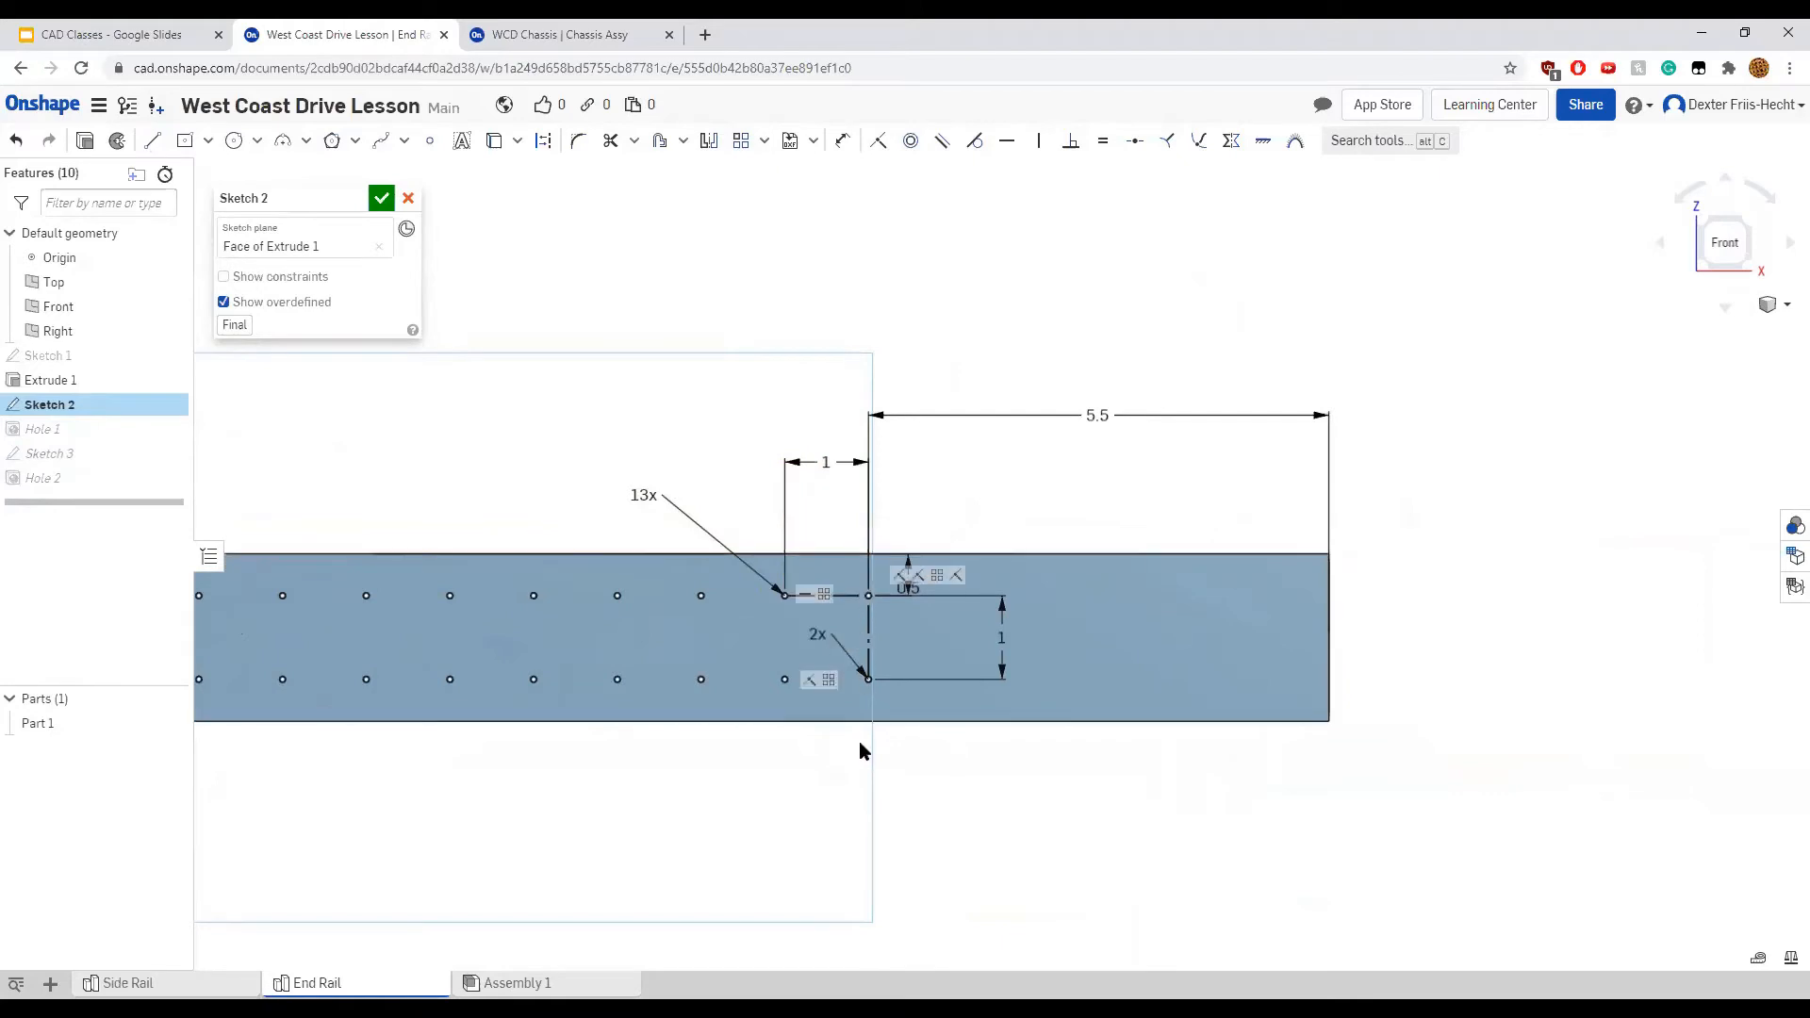
{"action": "scroll", "coordinate": [860, 751], "scroll_direction": "up", "scroll_amount": 1}
{"action": "scroll", "coordinate": [857, 716], "scroll_direction": "up", "scroll_amount": 1}
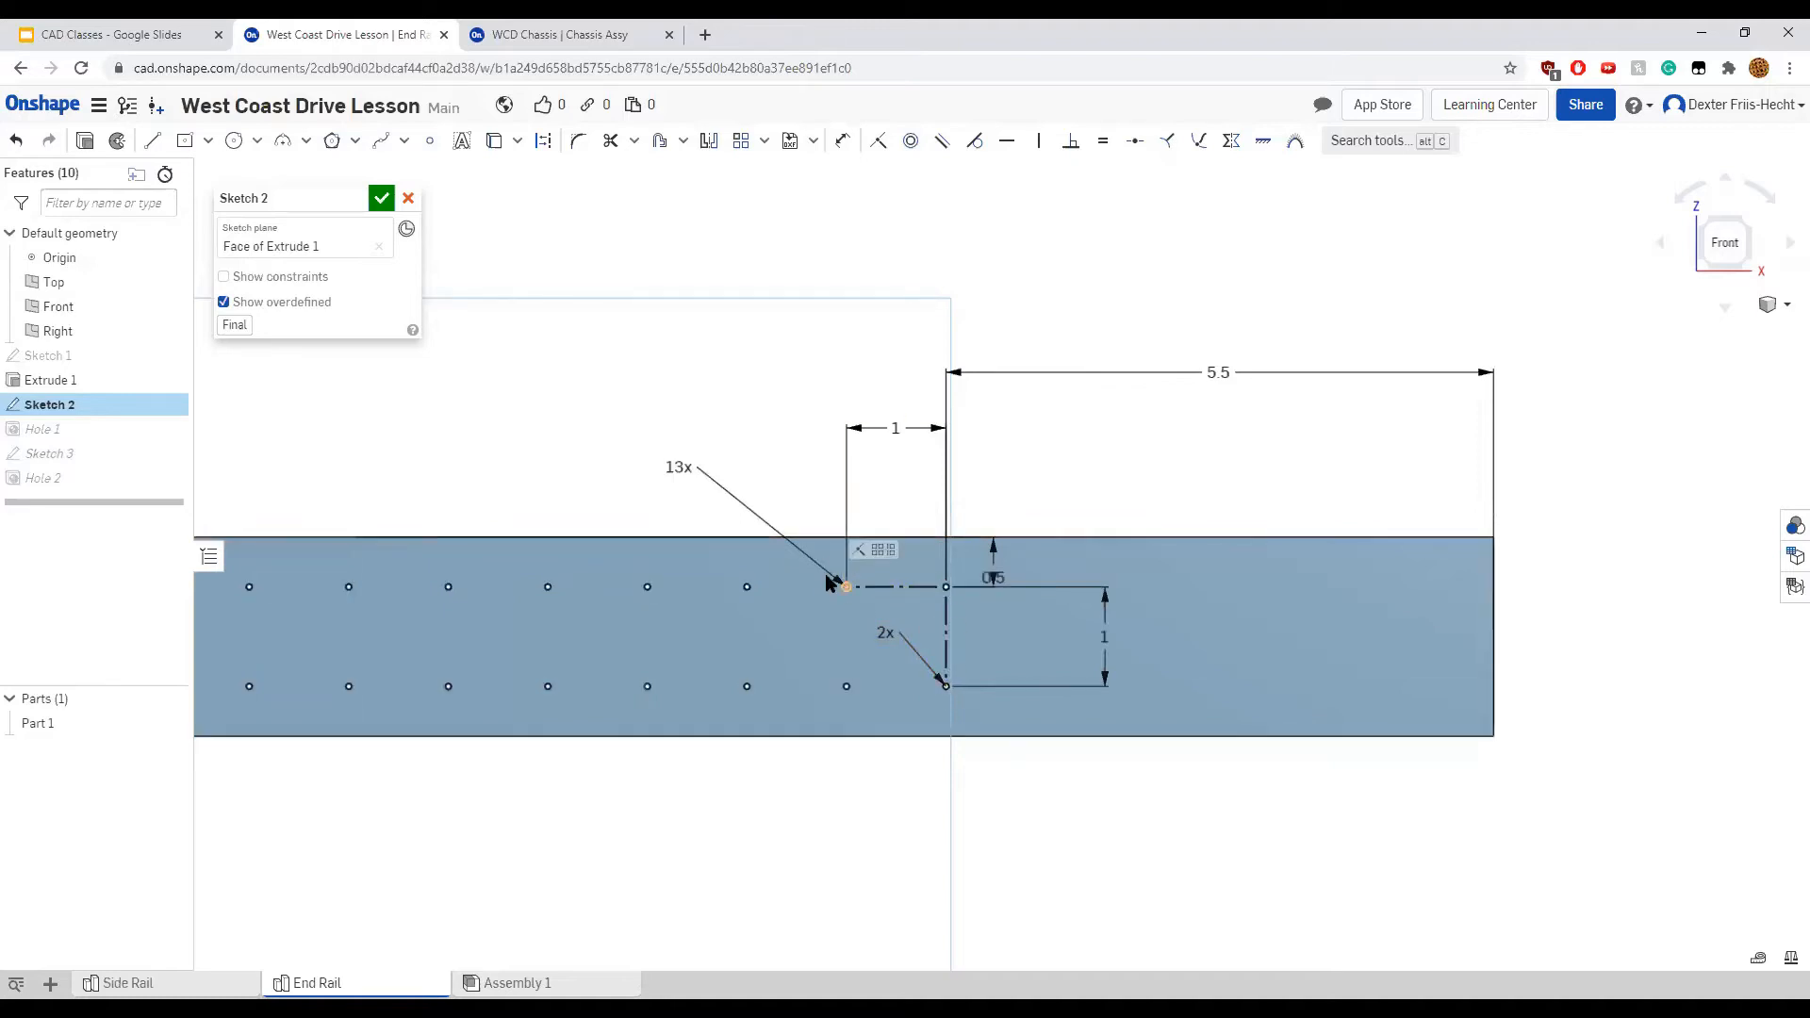
{"action": "scroll", "coordinate": [578, 489], "scroll_direction": "down", "scroll_amount": 3}
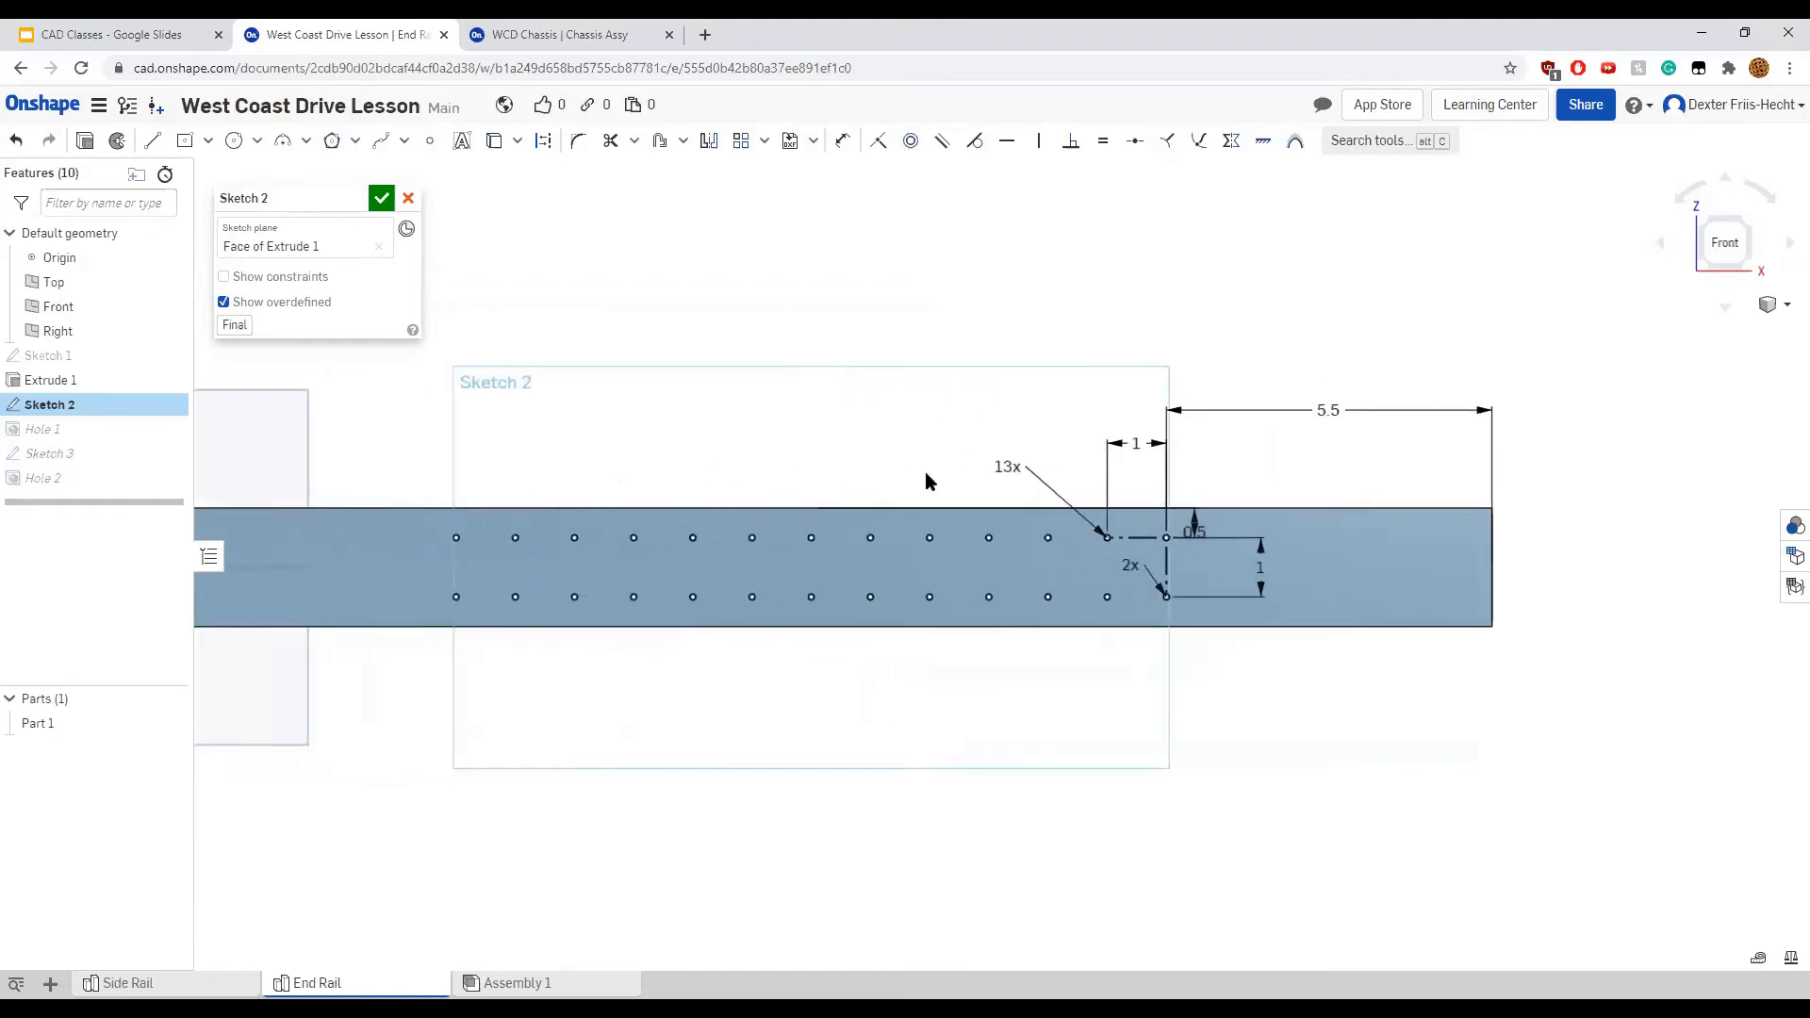
{"action": "scroll", "coordinate": [925, 481], "scroll_direction": "down", "scroll_amount": 2}
{"action": "middle_click_drag", "start_coordinate": [768, 469], "coordinate": [533, 480]}
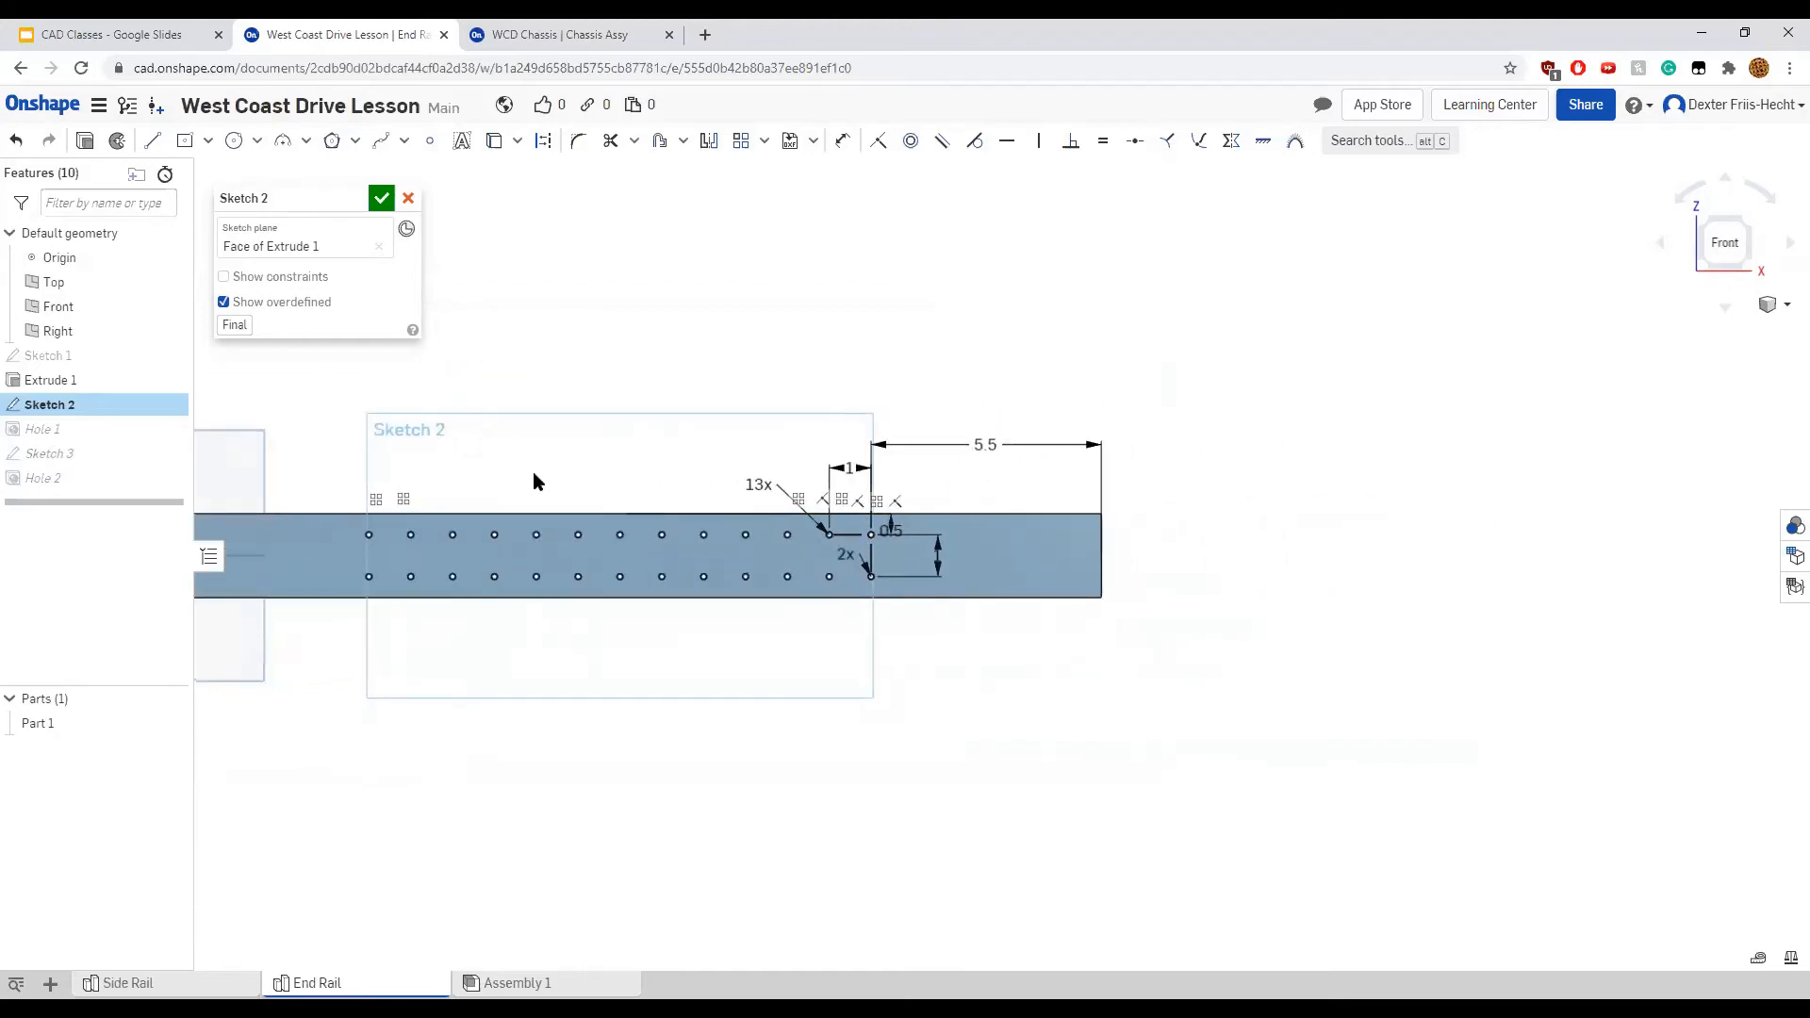
{"action": "scroll", "coordinate": [829, 534], "scroll_direction": "up", "scroll_amount": 4}
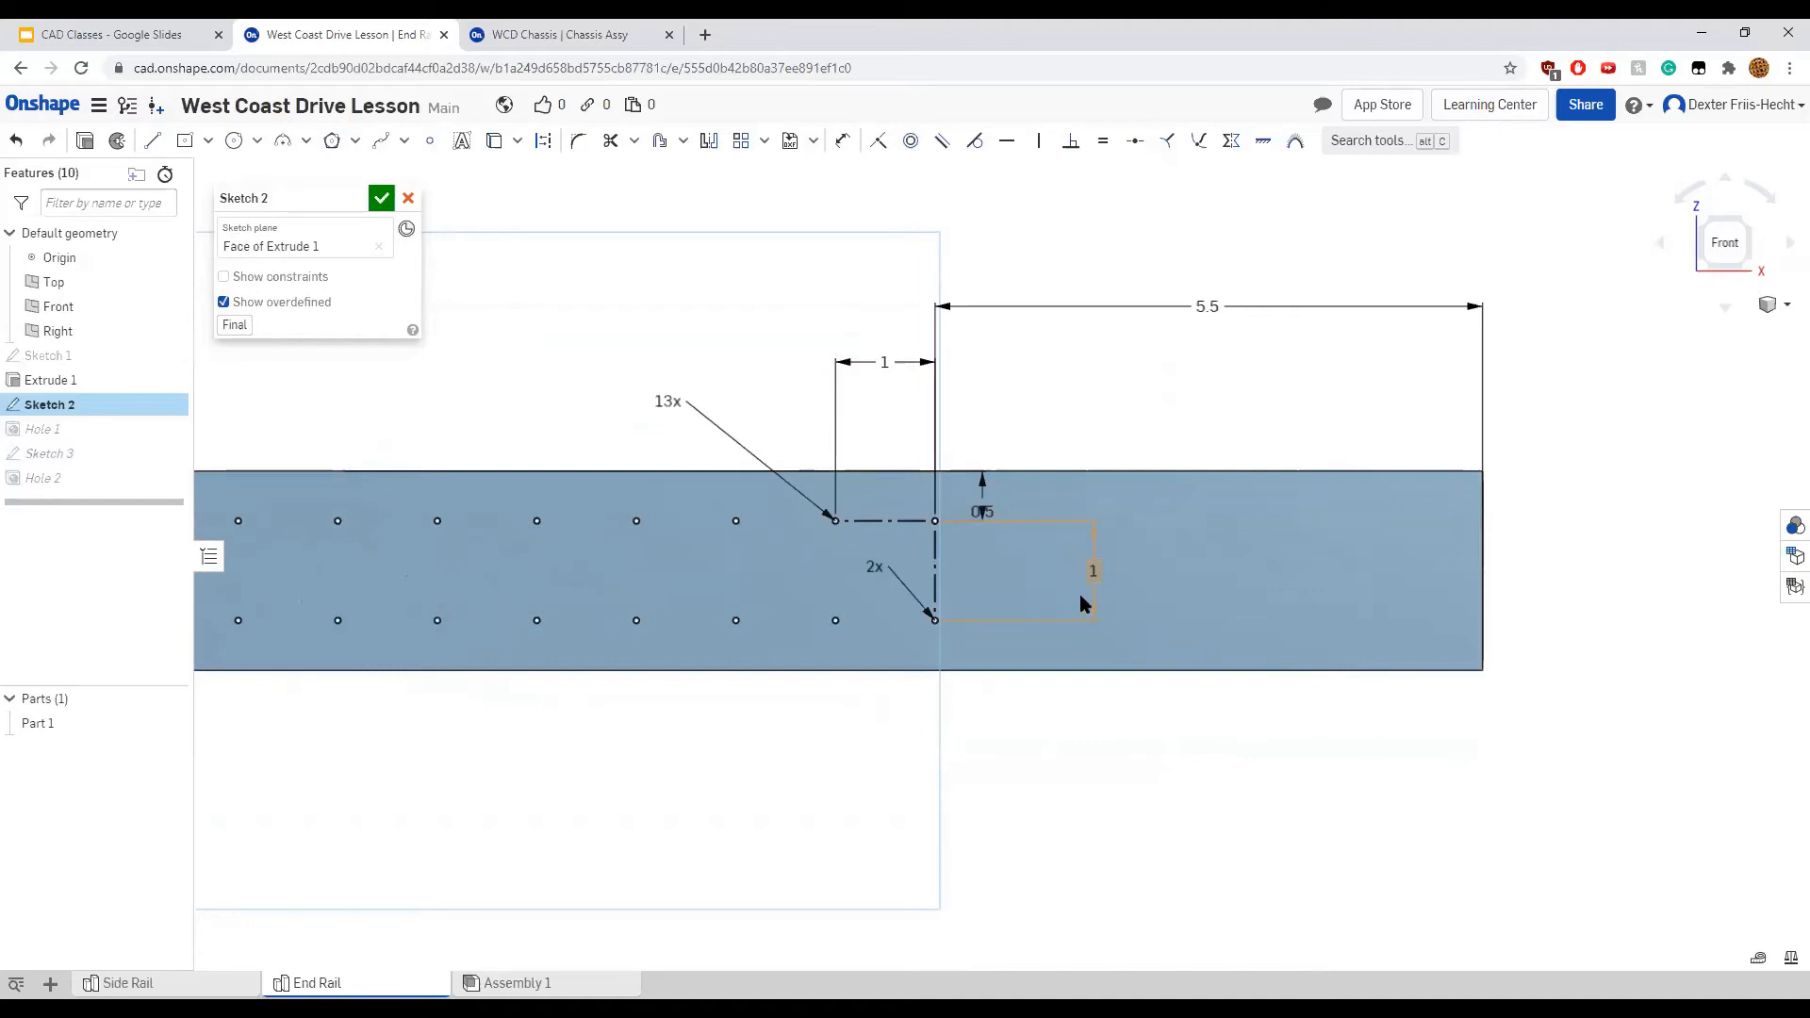
Check the vertical and horizontal spacing values of the front-face point pattern, and close the sketch with its values kept
{"action": "double_click", "coordinate": [1095, 569]}
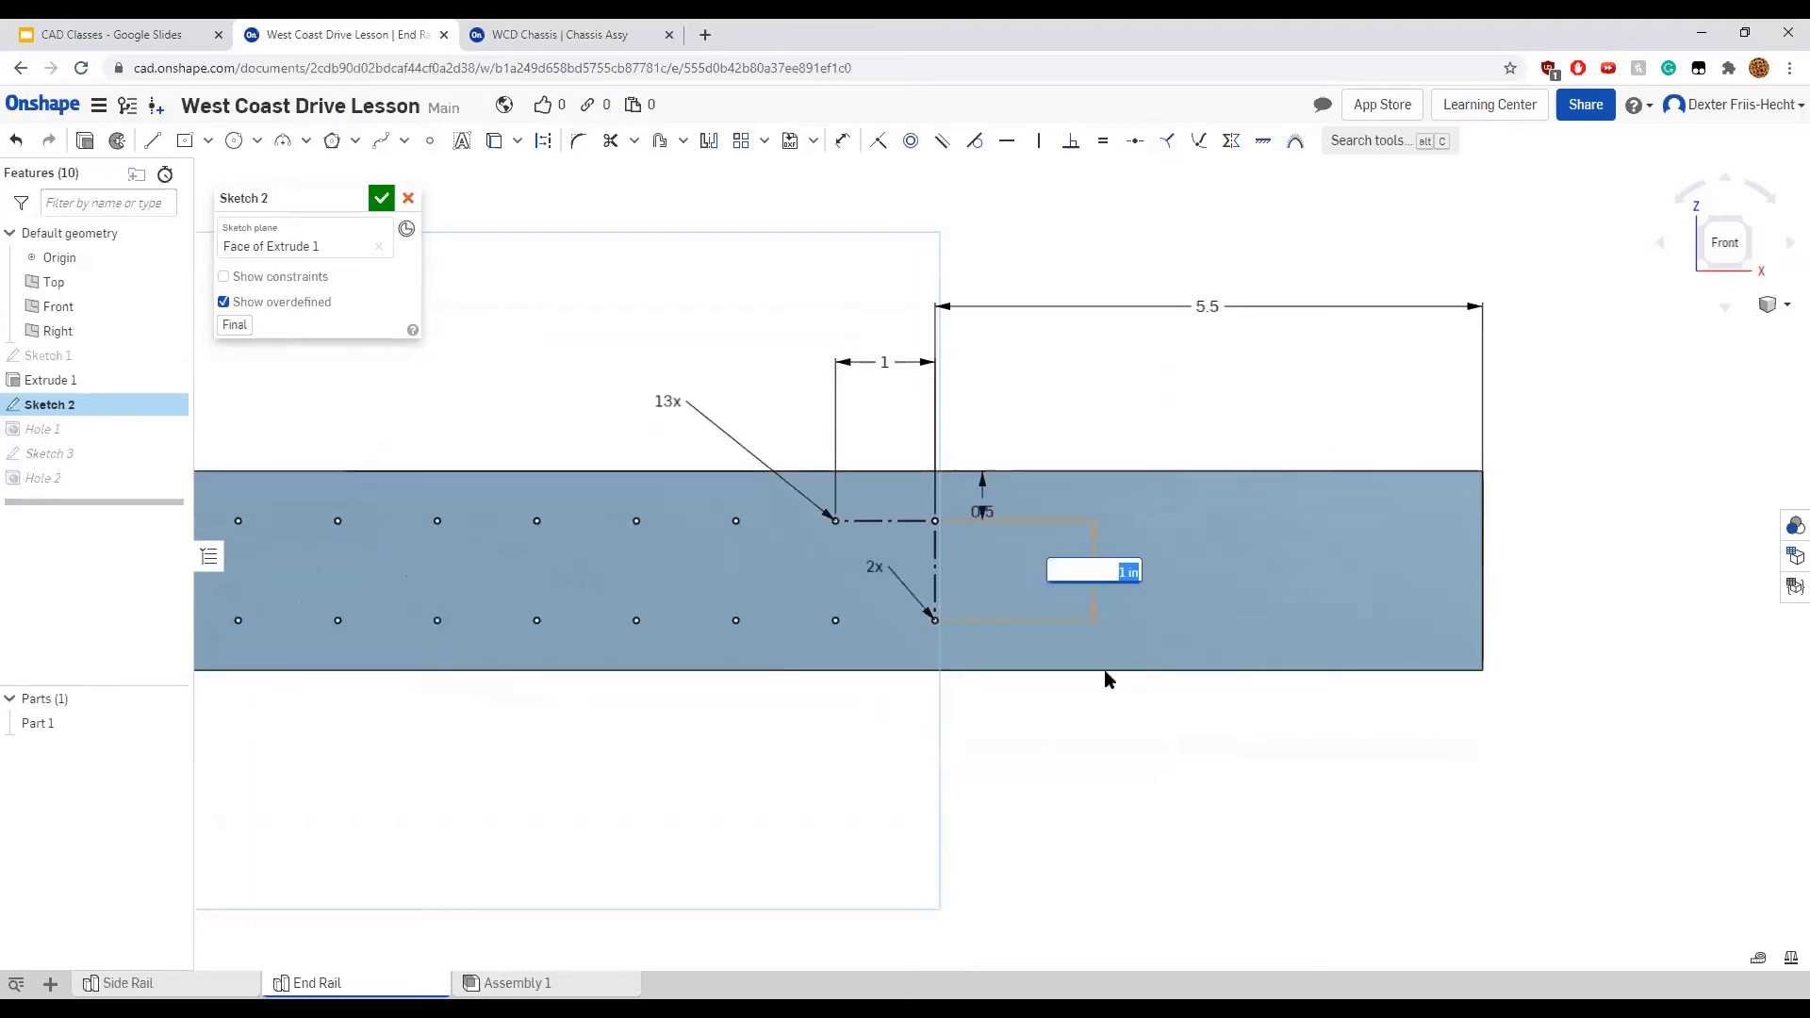
{"action": "double_click", "coordinate": [874, 361]}
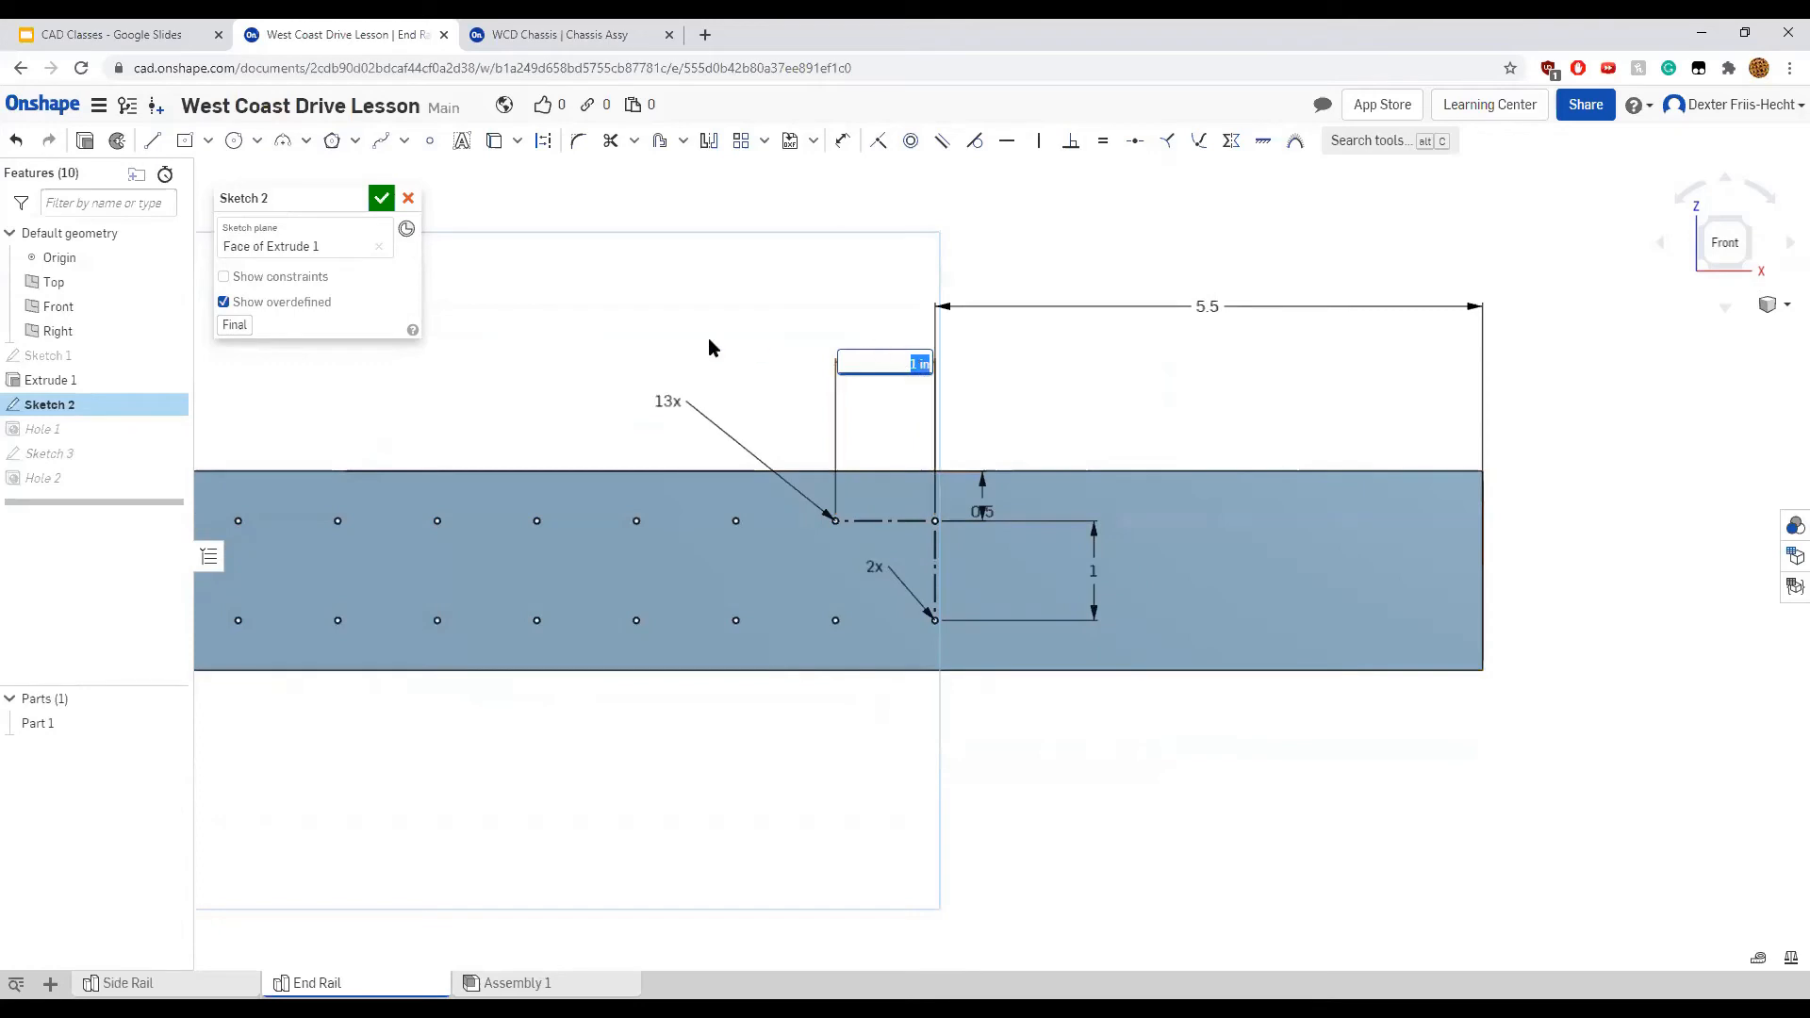
{"action": "key", "text": "Return"}
{"action": "scroll", "coordinate": [779, 677], "scroll_direction": "down", "scroll_amount": 2}
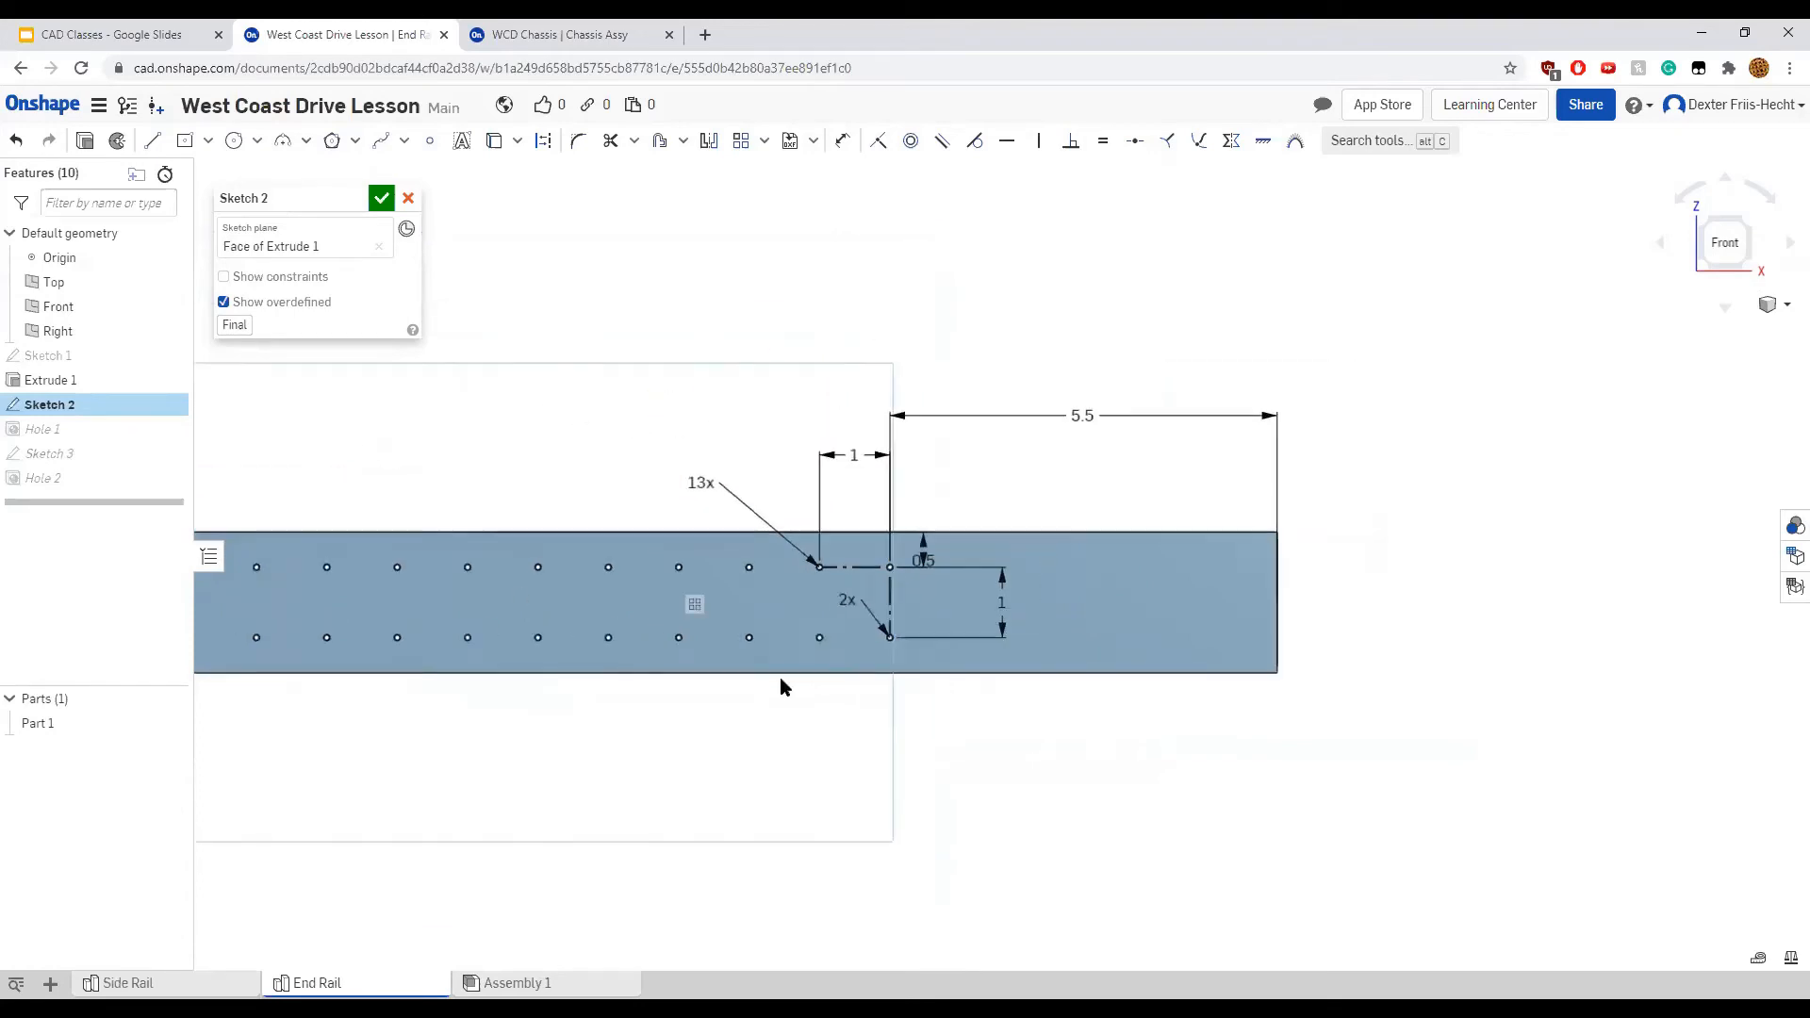
{"action": "scroll", "coordinate": [779, 678], "scroll_direction": "down", "scroll_amount": 2}
{"action": "middle_click_drag", "start_coordinate": [740, 726], "coordinate": [1053, 727]}
{"action": "scroll", "coordinate": [1007, 725], "scroll_direction": "up", "scroll_amount": 1}
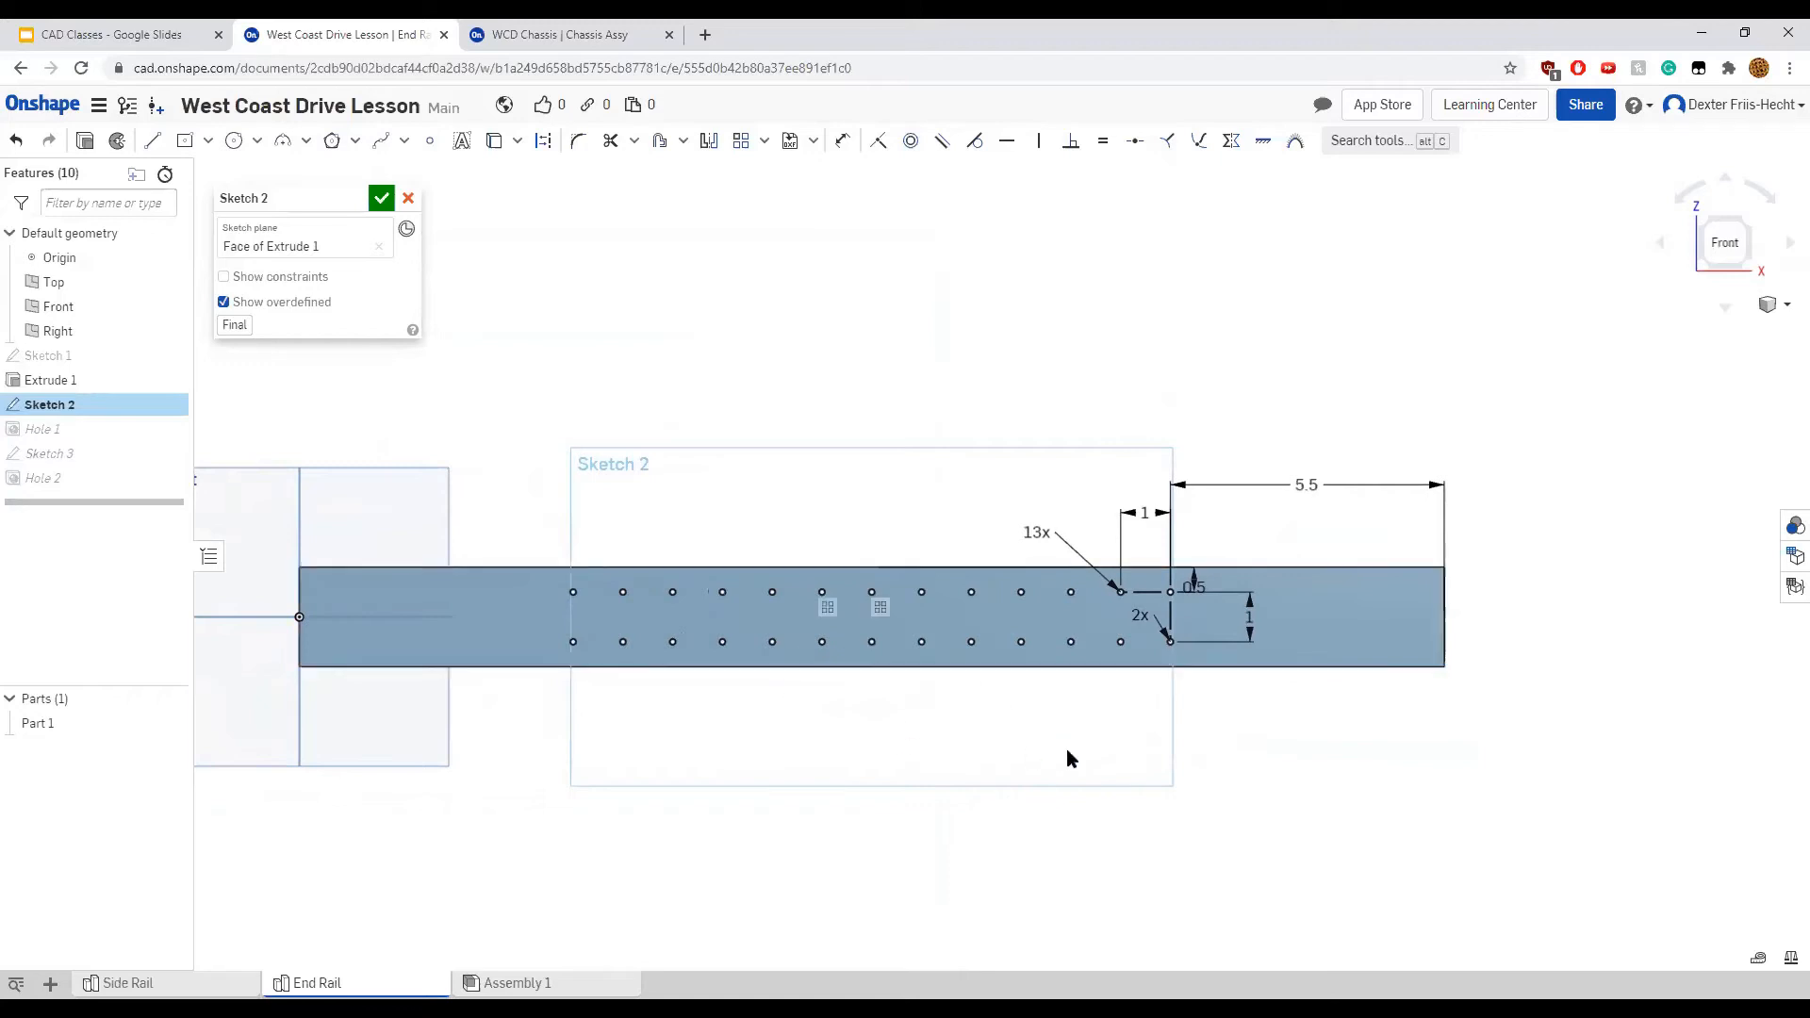
{"action": "scroll", "coordinate": [986, 719], "scroll_direction": "down", "scroll_amount": 1}
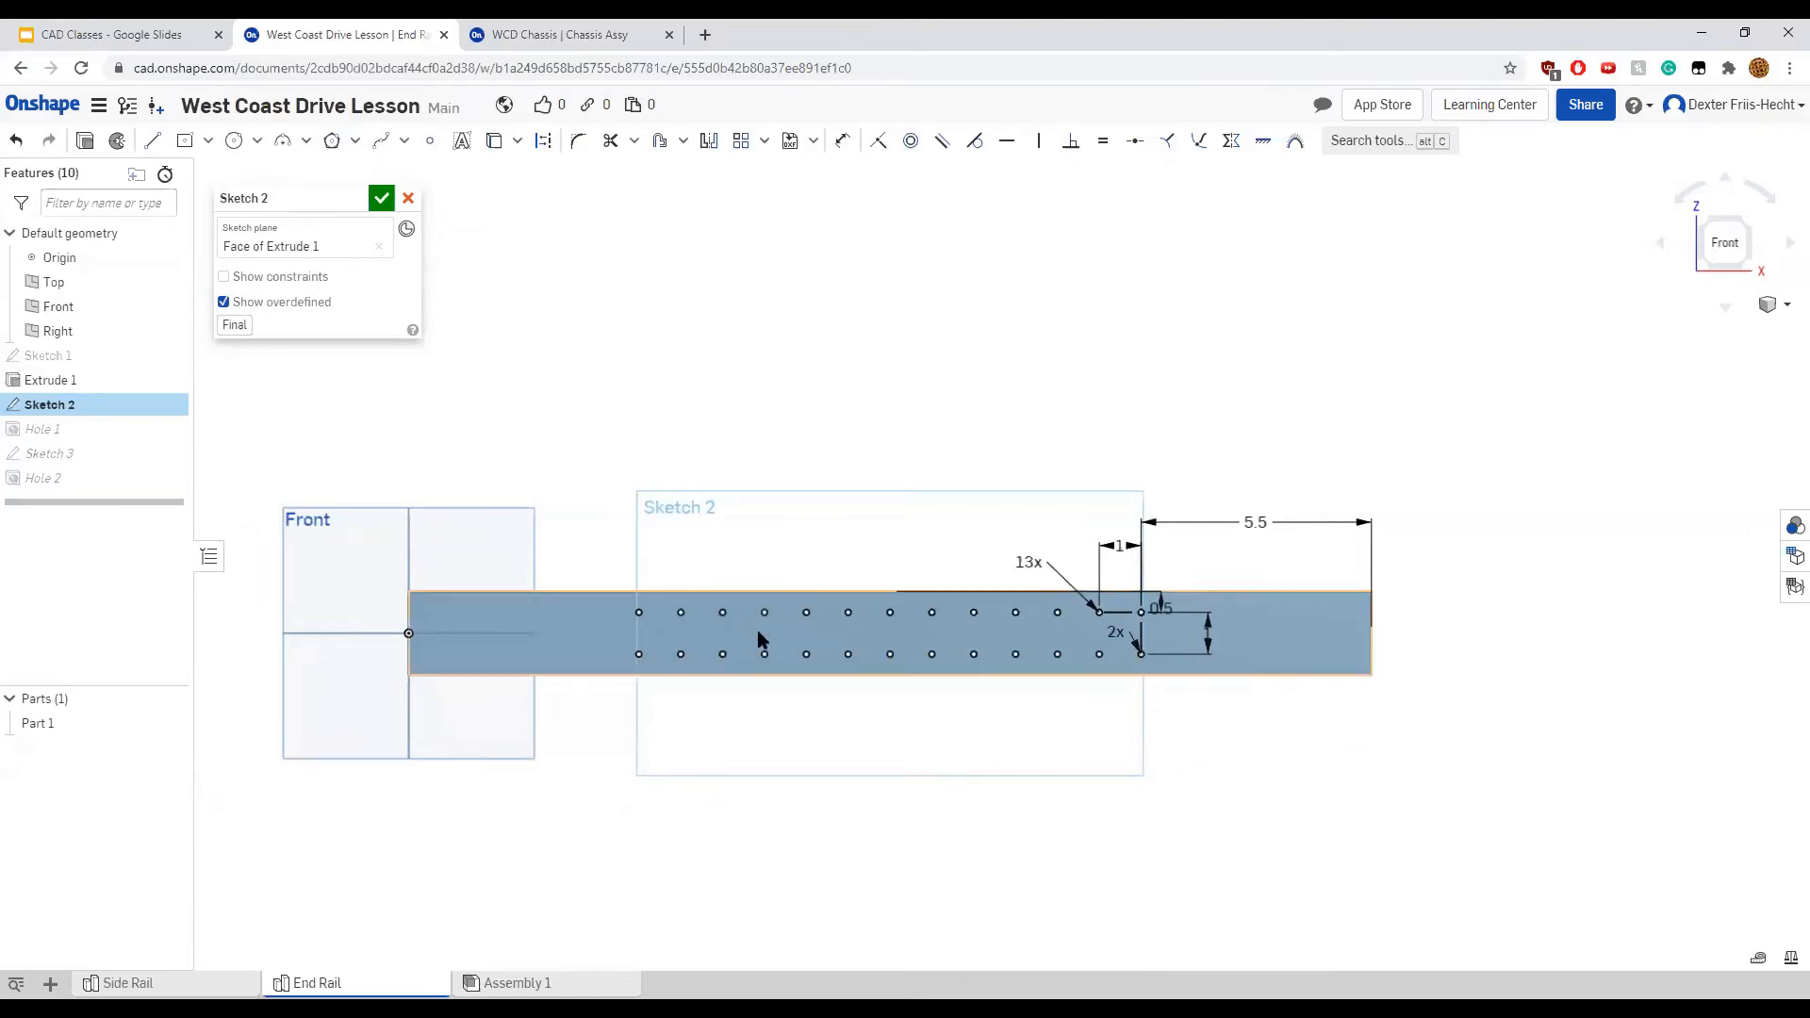
{"action": "scroll", "coordinate": [1235, 605], "scroll_direction": "up", "scroll_amount": 2}
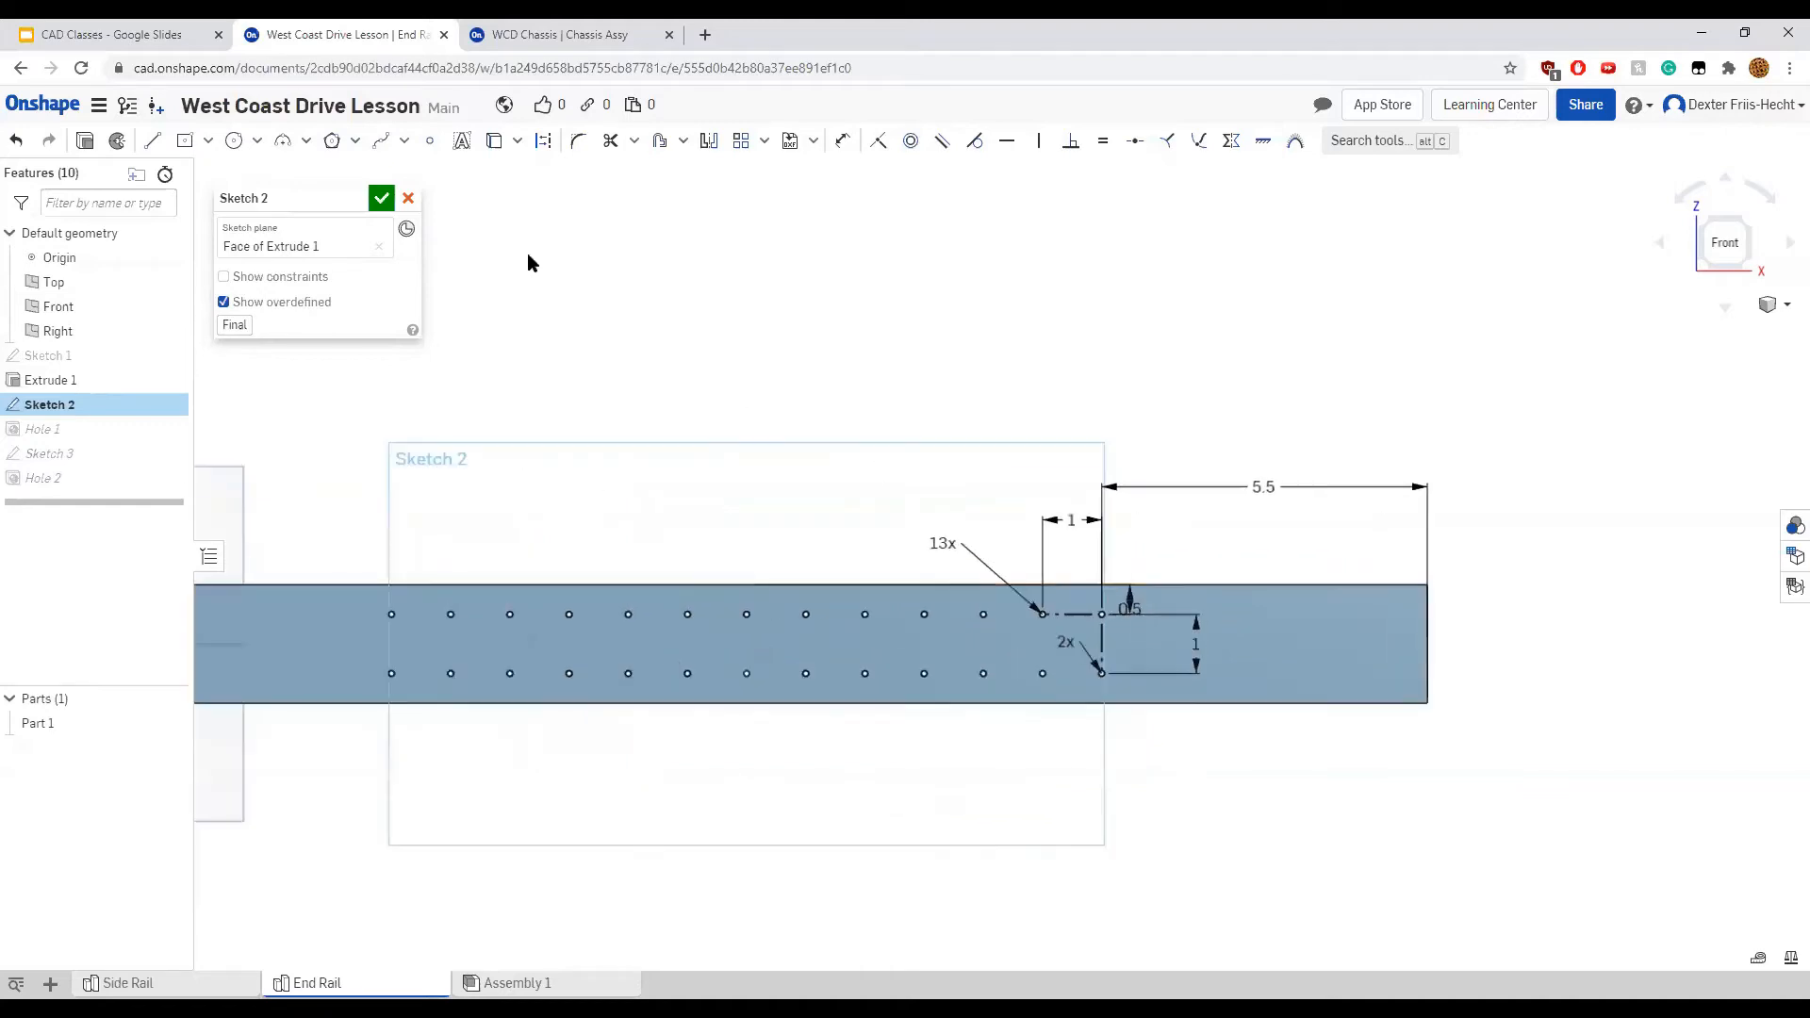
{"action": "left_click", "coordinate": [381, 198]}
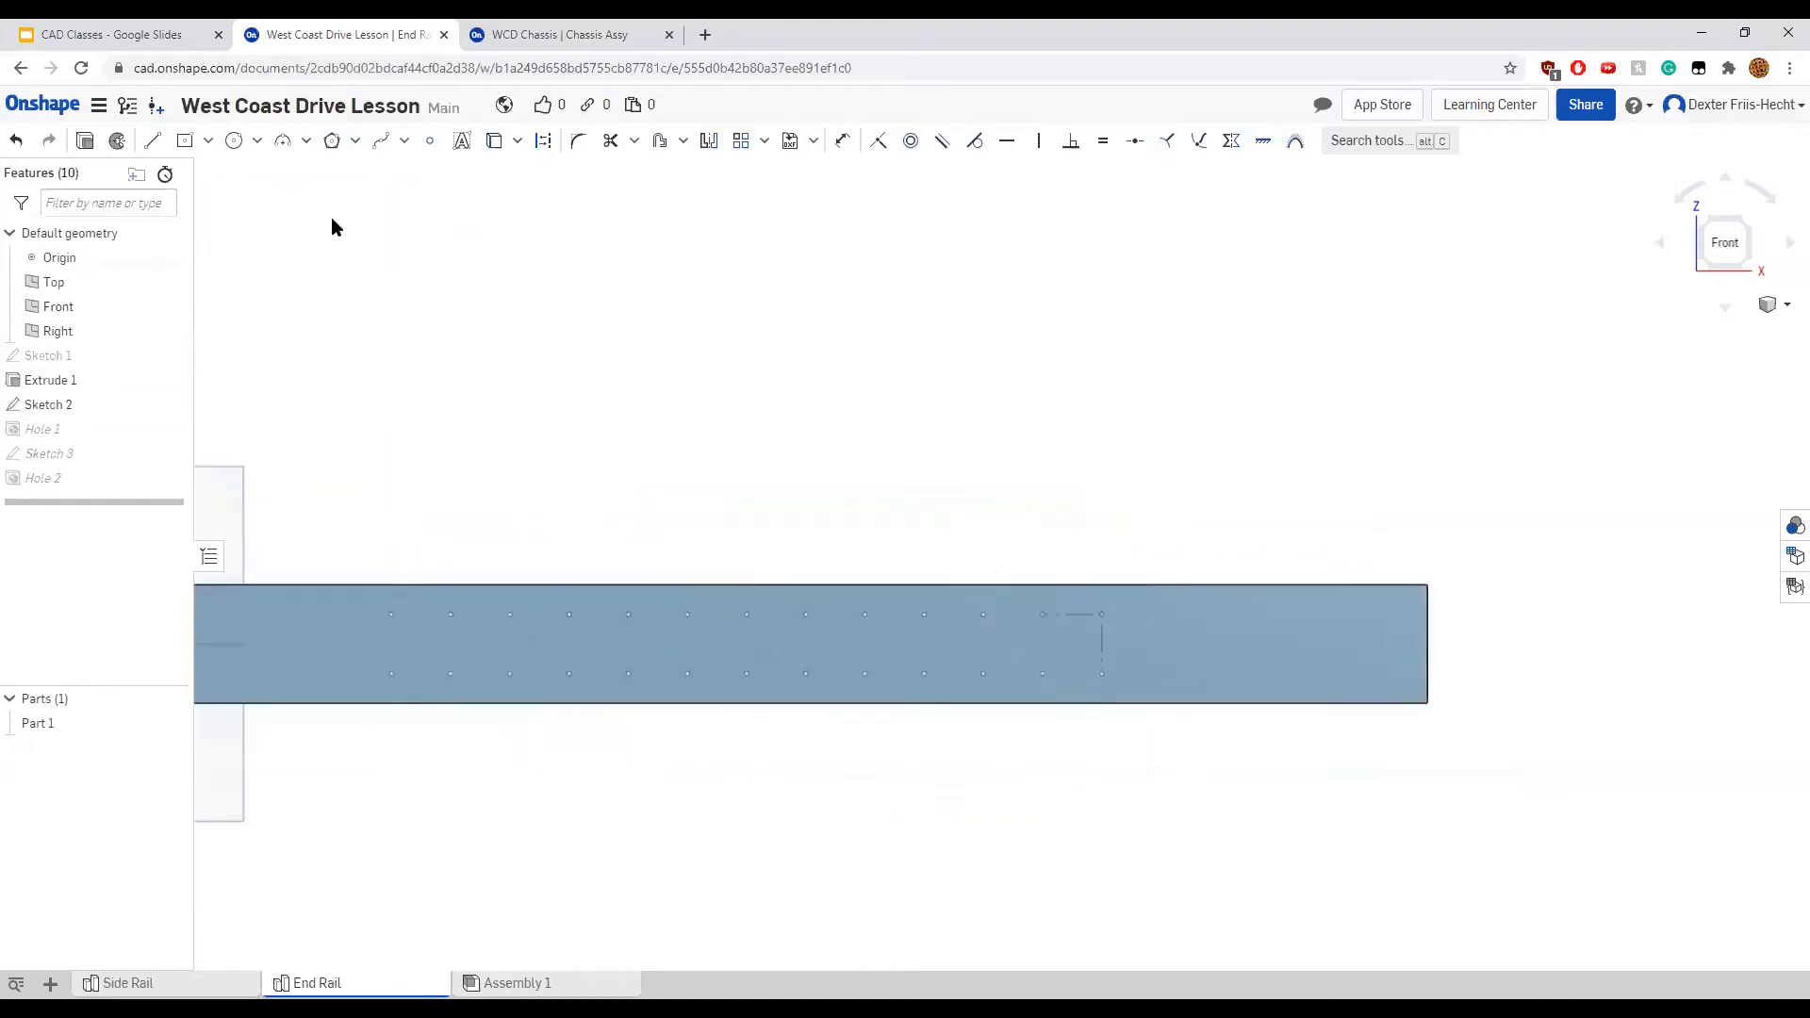
Review the front-face hole feature's type, standard, size and fit, and close it with the same settings
{"action": "right_click", "coordinate": [55, 429]}
{"action": "left_click", "coordinate": [83, 459]}
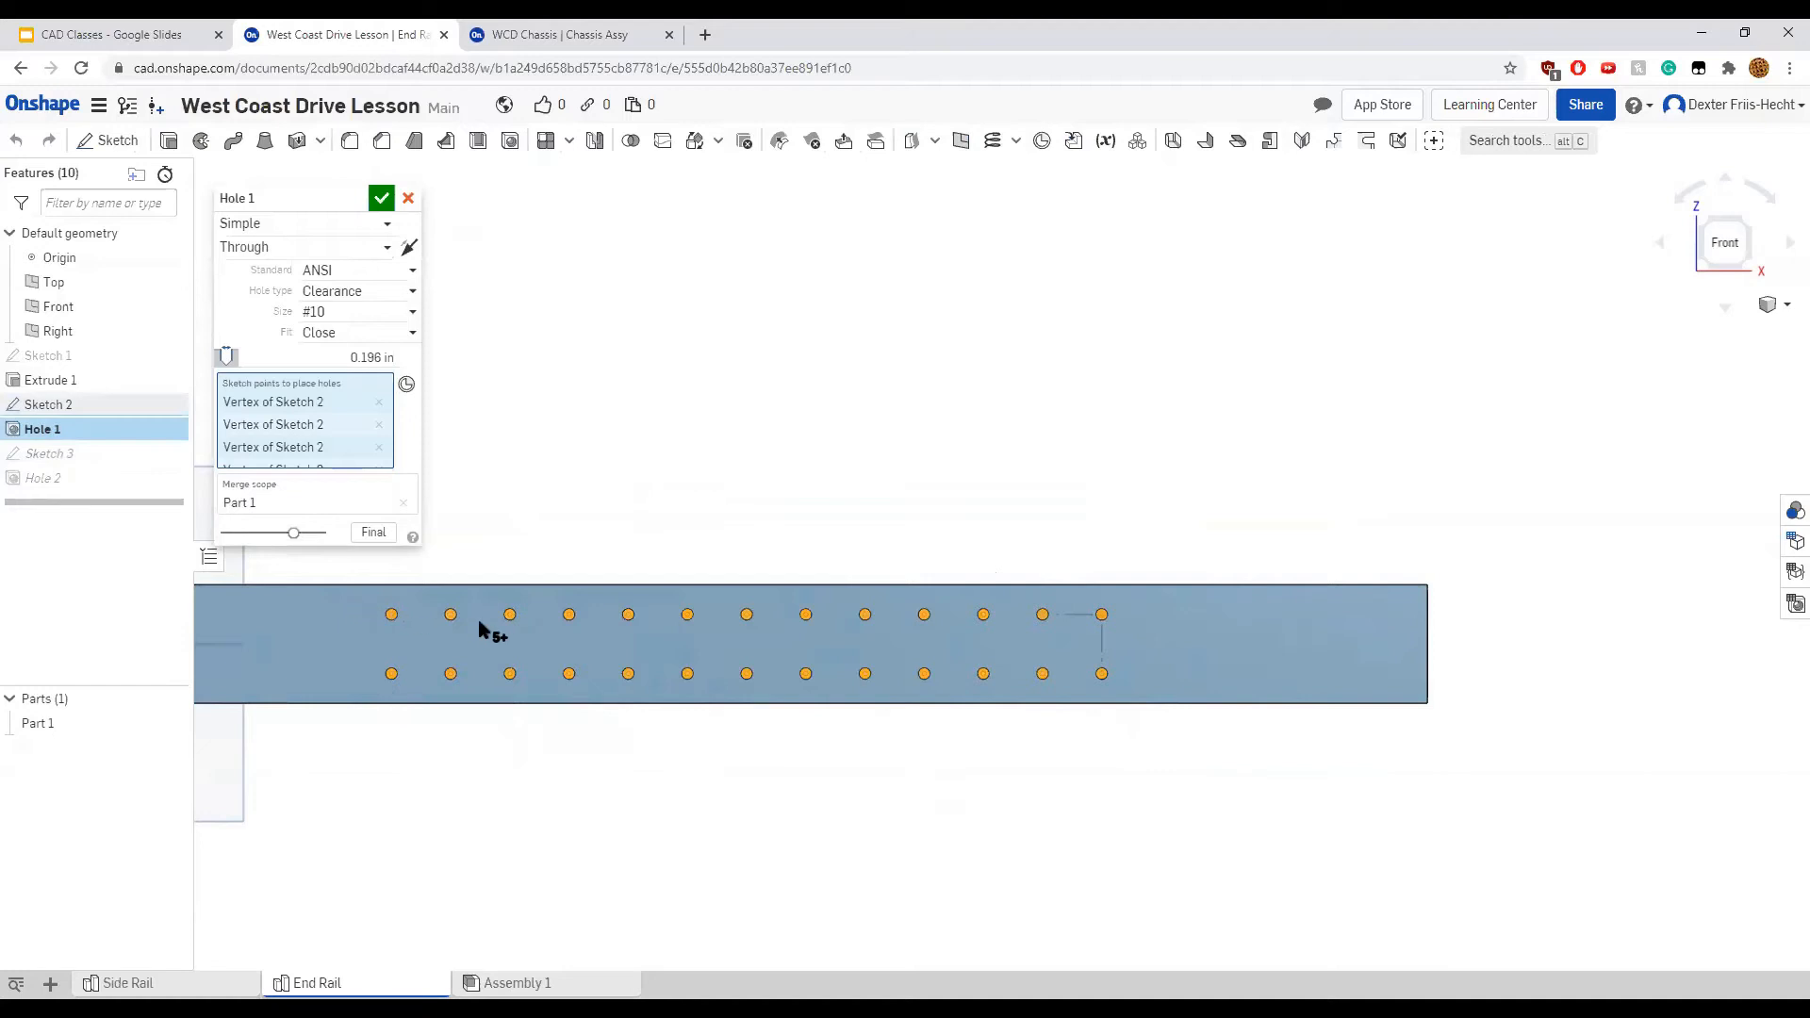
{"action": "left_click_drag", "start_coordinate": [590, 415], "coordinate": [1189, 523]}
{"action": "left_click", "coordinate": [381, 198]}
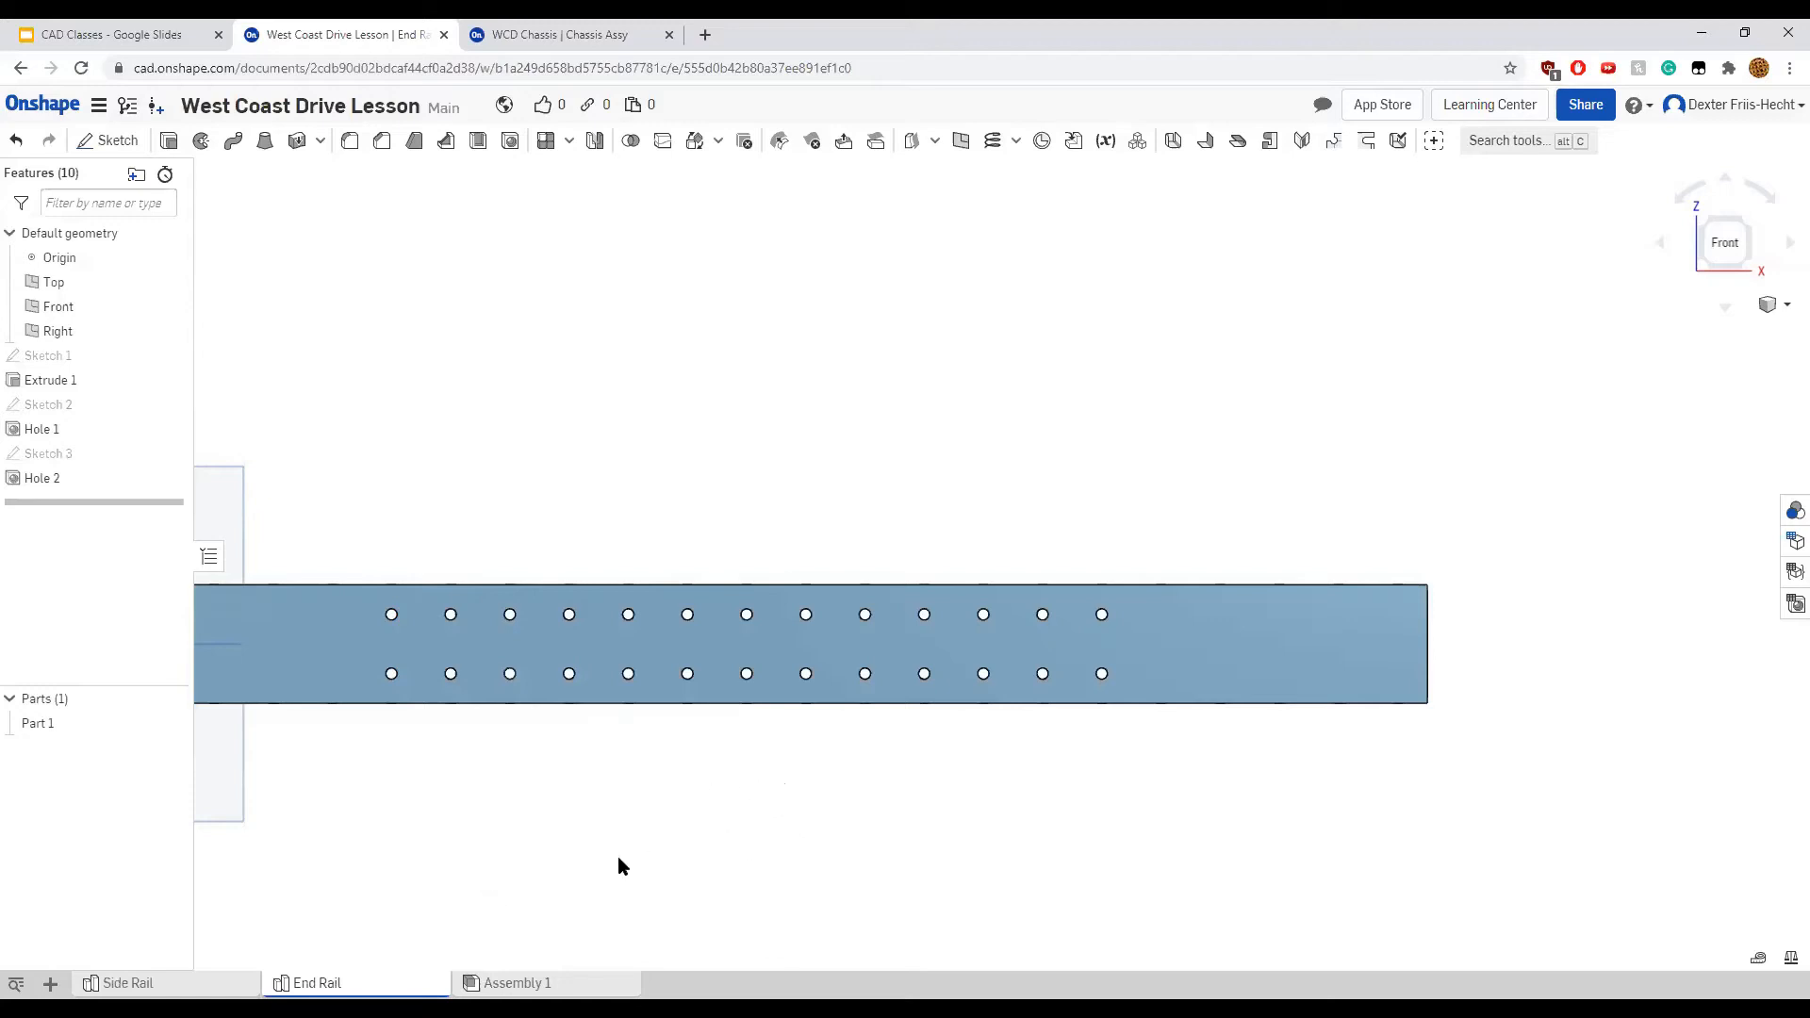
Reopen the top-face hole sketch, examine its edge offset, spacing and instance count, and close it
{"action": "scroll", "coordinate": [349, 746], "scroll_direction": "down", "scroll_amount": 4}
{"action": "scroll", "coordinate": [353, 746], "scroll_direction": "up", "scroll_amount": 2}
{"action": "middle_click_drag", "start_coordinate": [354, 749], "coordinate": [533, 759]}
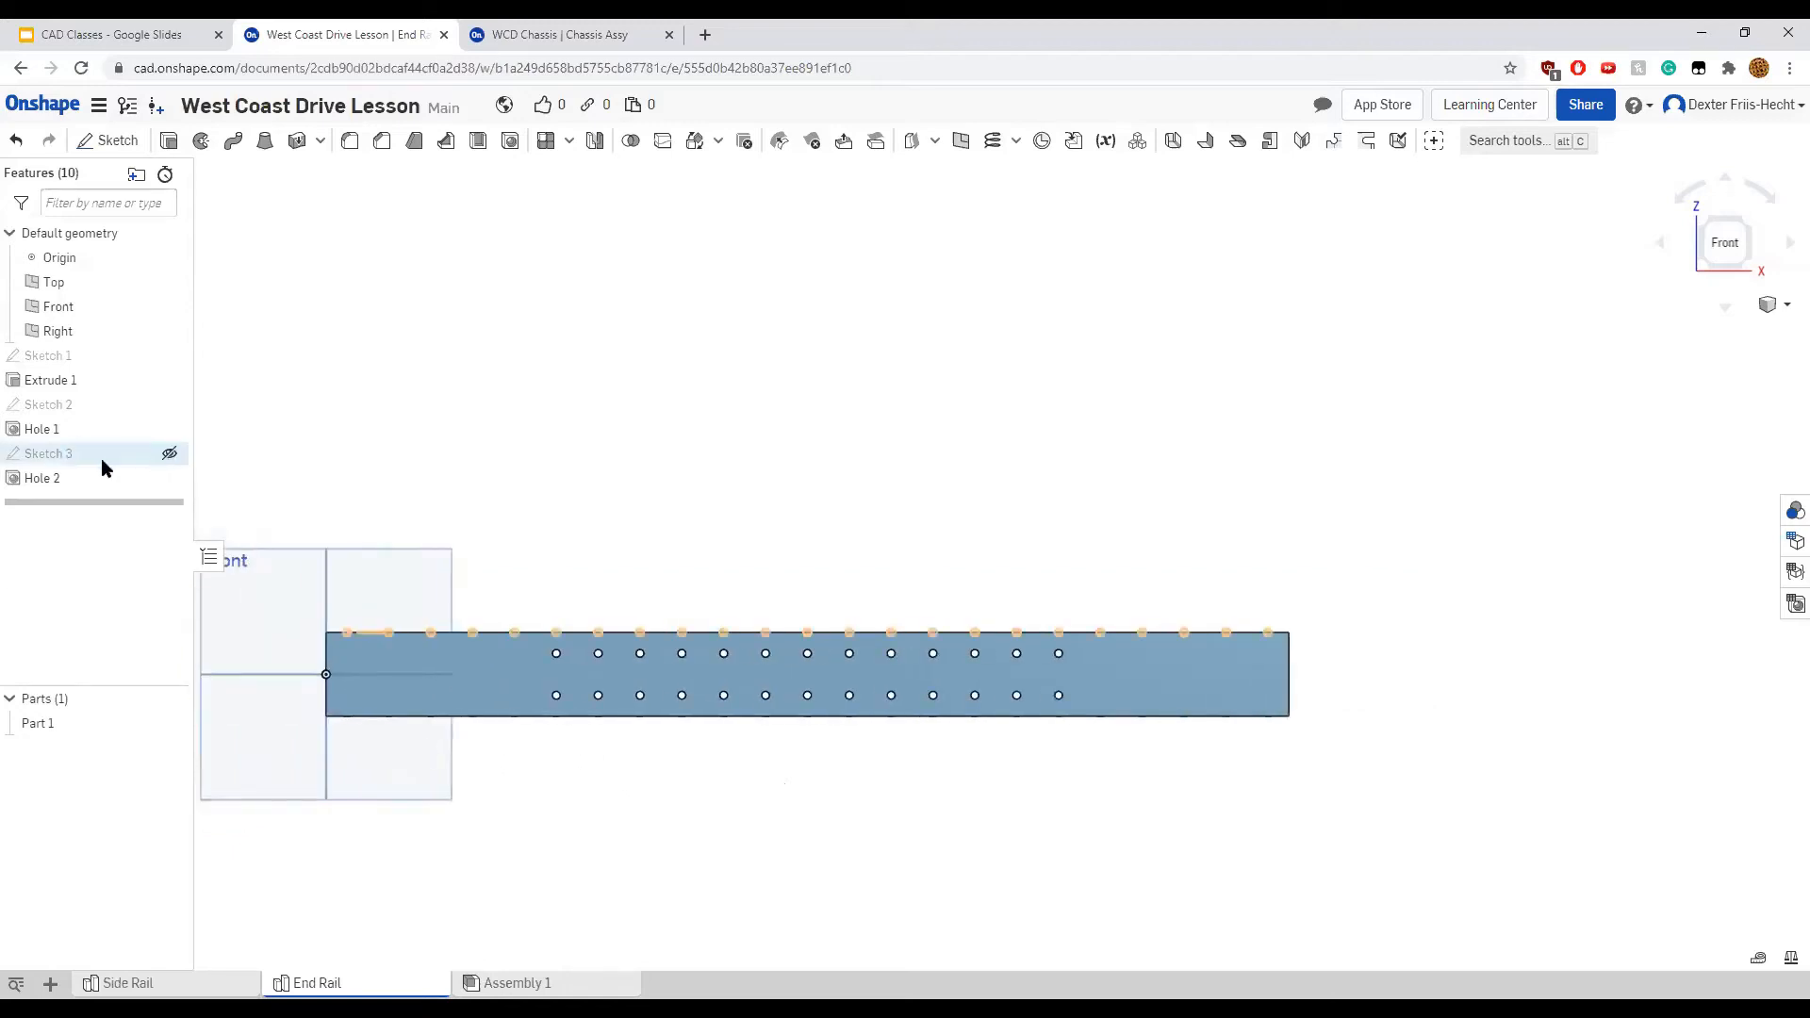
{"action": "right_click", "coordinate": [53, 453]}
{"action": "left_click", "coordinate": [89, 487]}
{"action": "right_click_drag", "start_coordinate": [506, 449], "coordinate": [534, 614]}
{"action": "scroll", "coordinate": [381, 721], "scroll_direction": "up", "scroll_amount": 3}
{"action": "scroll", "coordinate": [381, 722], "scroll_direction": "up", "scroll_amount": 1}
{"action": "middle_click_drag", "start_coordinate": [324, 603], "coordinate": [567, 497]}
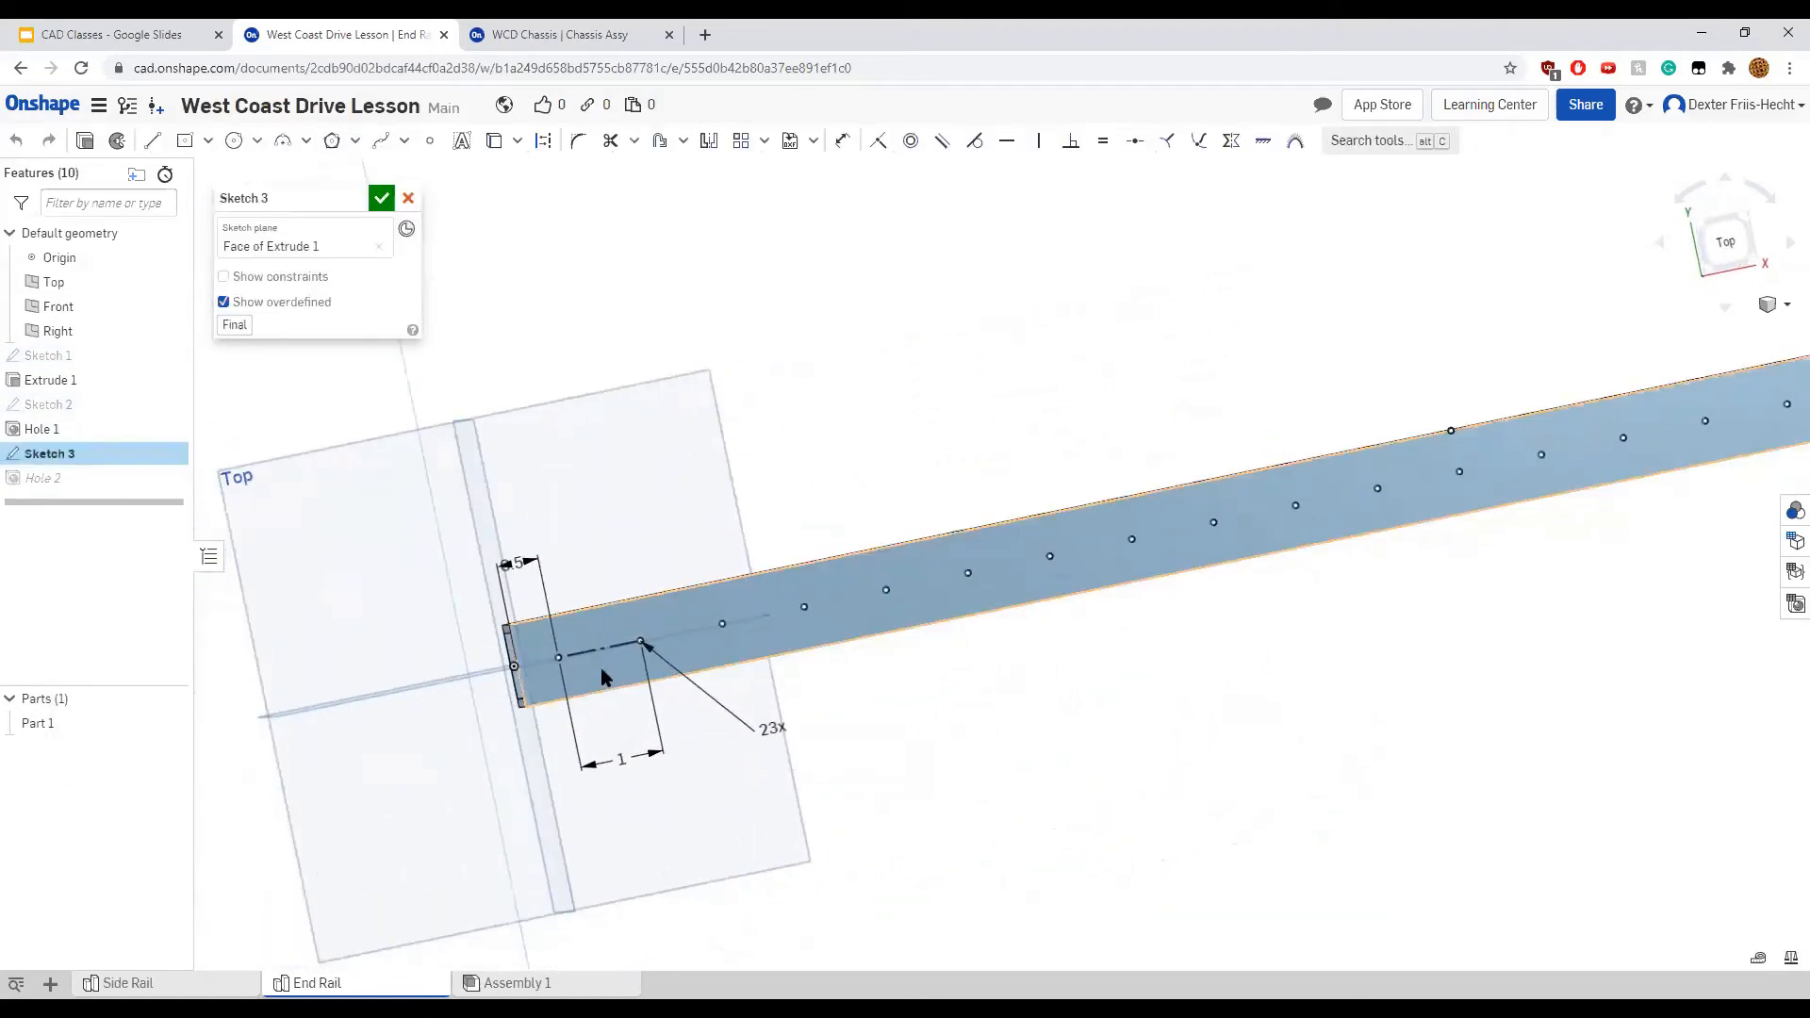
{"action": "scroll", "coordinate": [611, 666], "scroll_direction": "up", "scroll_amount": 2}
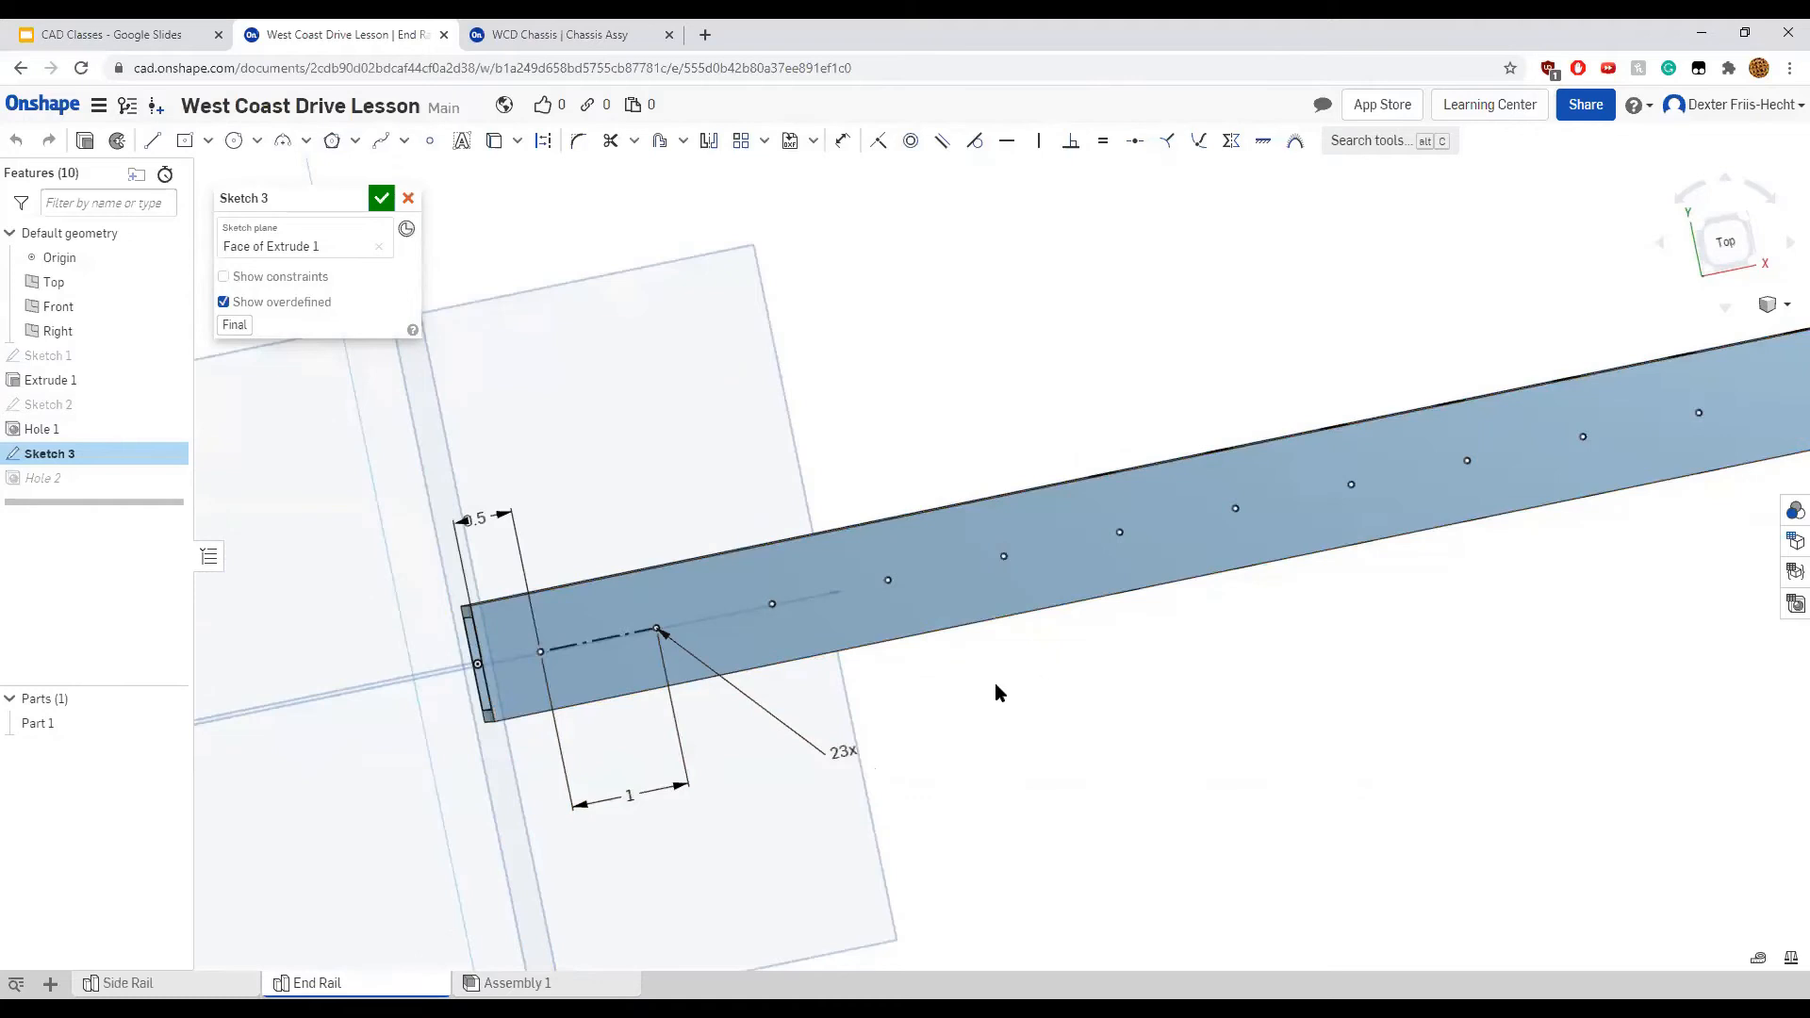
{"action": "left_click", "coordinate": [380, 198]}
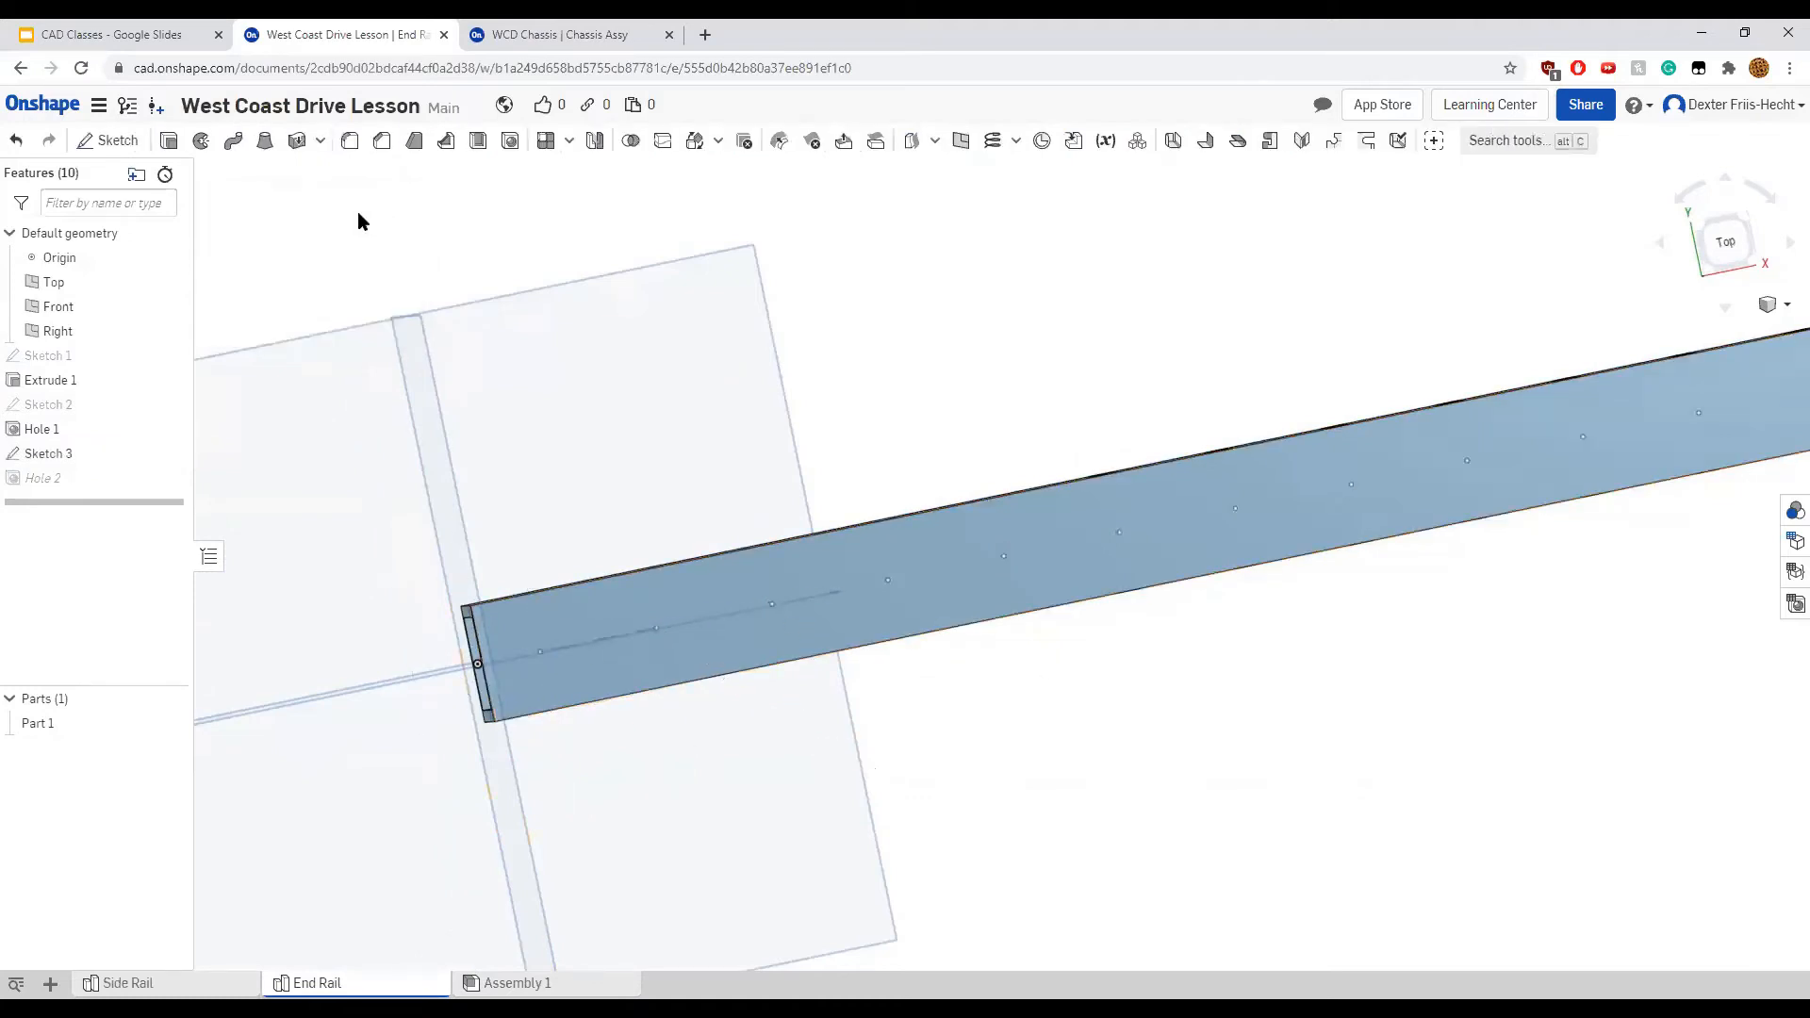
Review the top-face hole feature's standard and diameter, close it, and show the whole end rail in isometric view
{"action": "right_click", "coordinate": [64, 477]}
{"action": "left_click", "coordinate": [84, 511]}
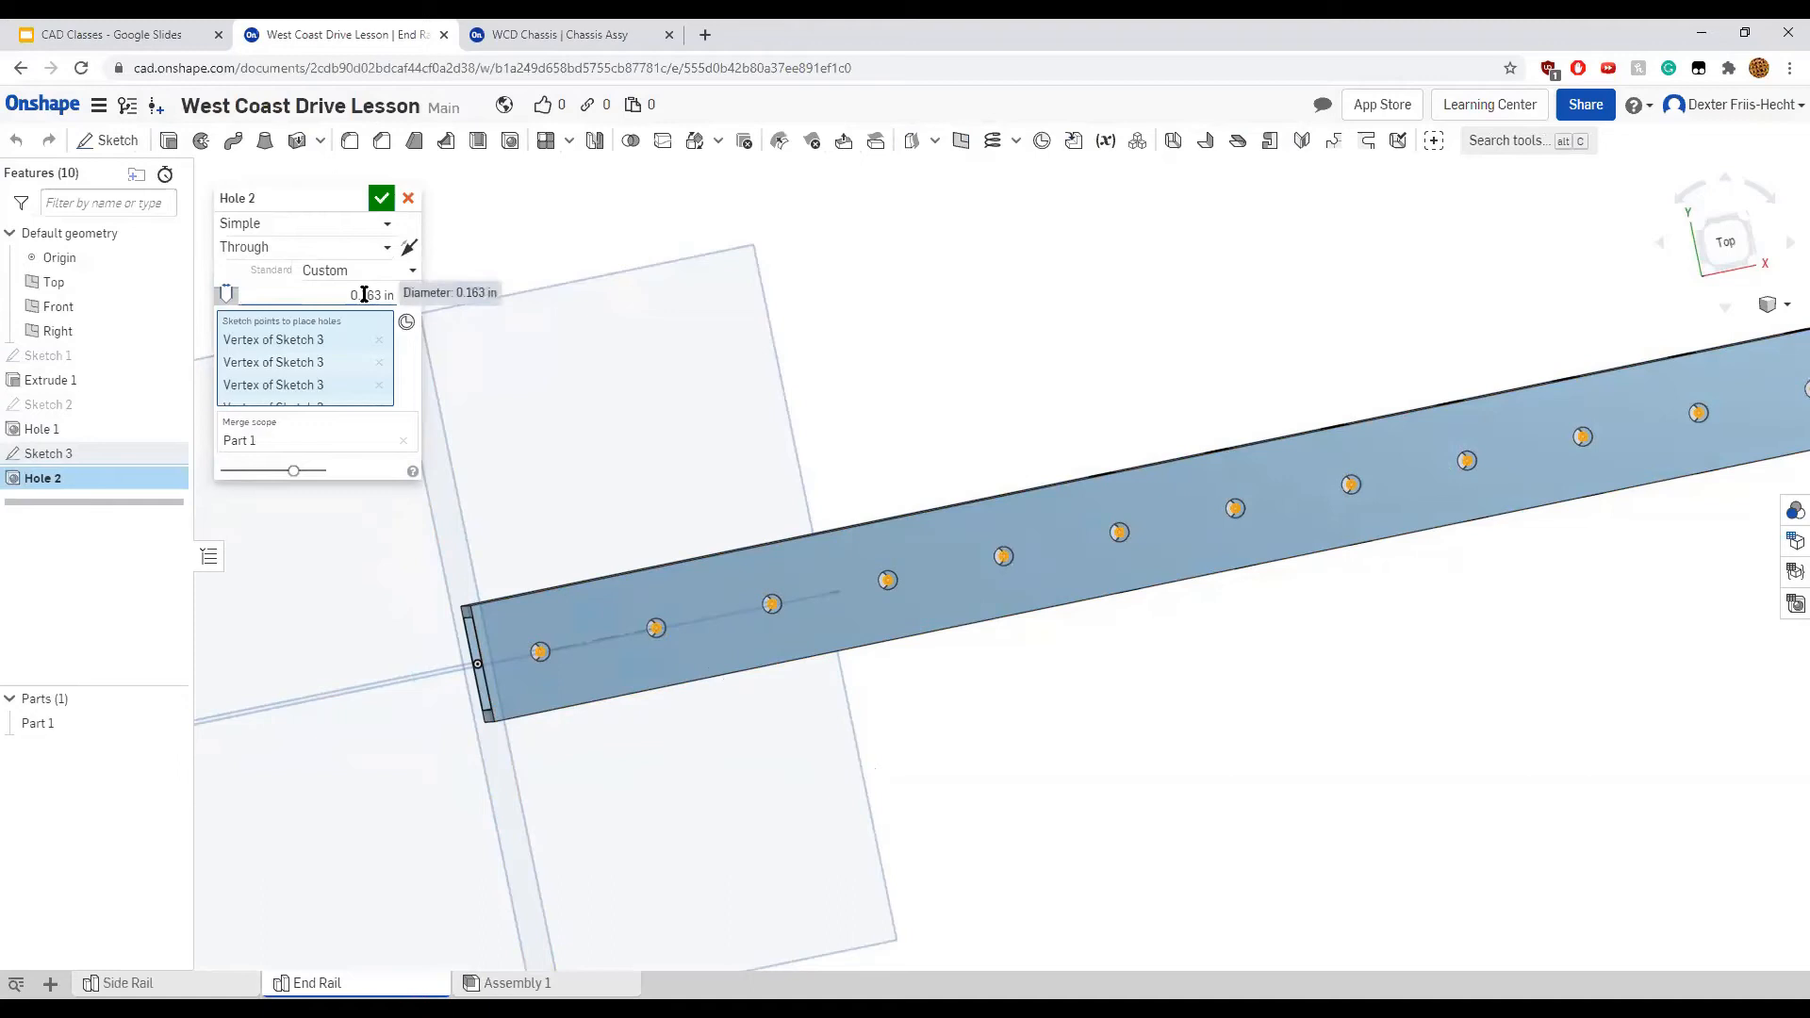
{"action": "left_click", "coordinate": [381, 199]}
{"action": "scroll", "coordinate": [773, 419], "scroll_direction": "down", "scroll_amount": 3}
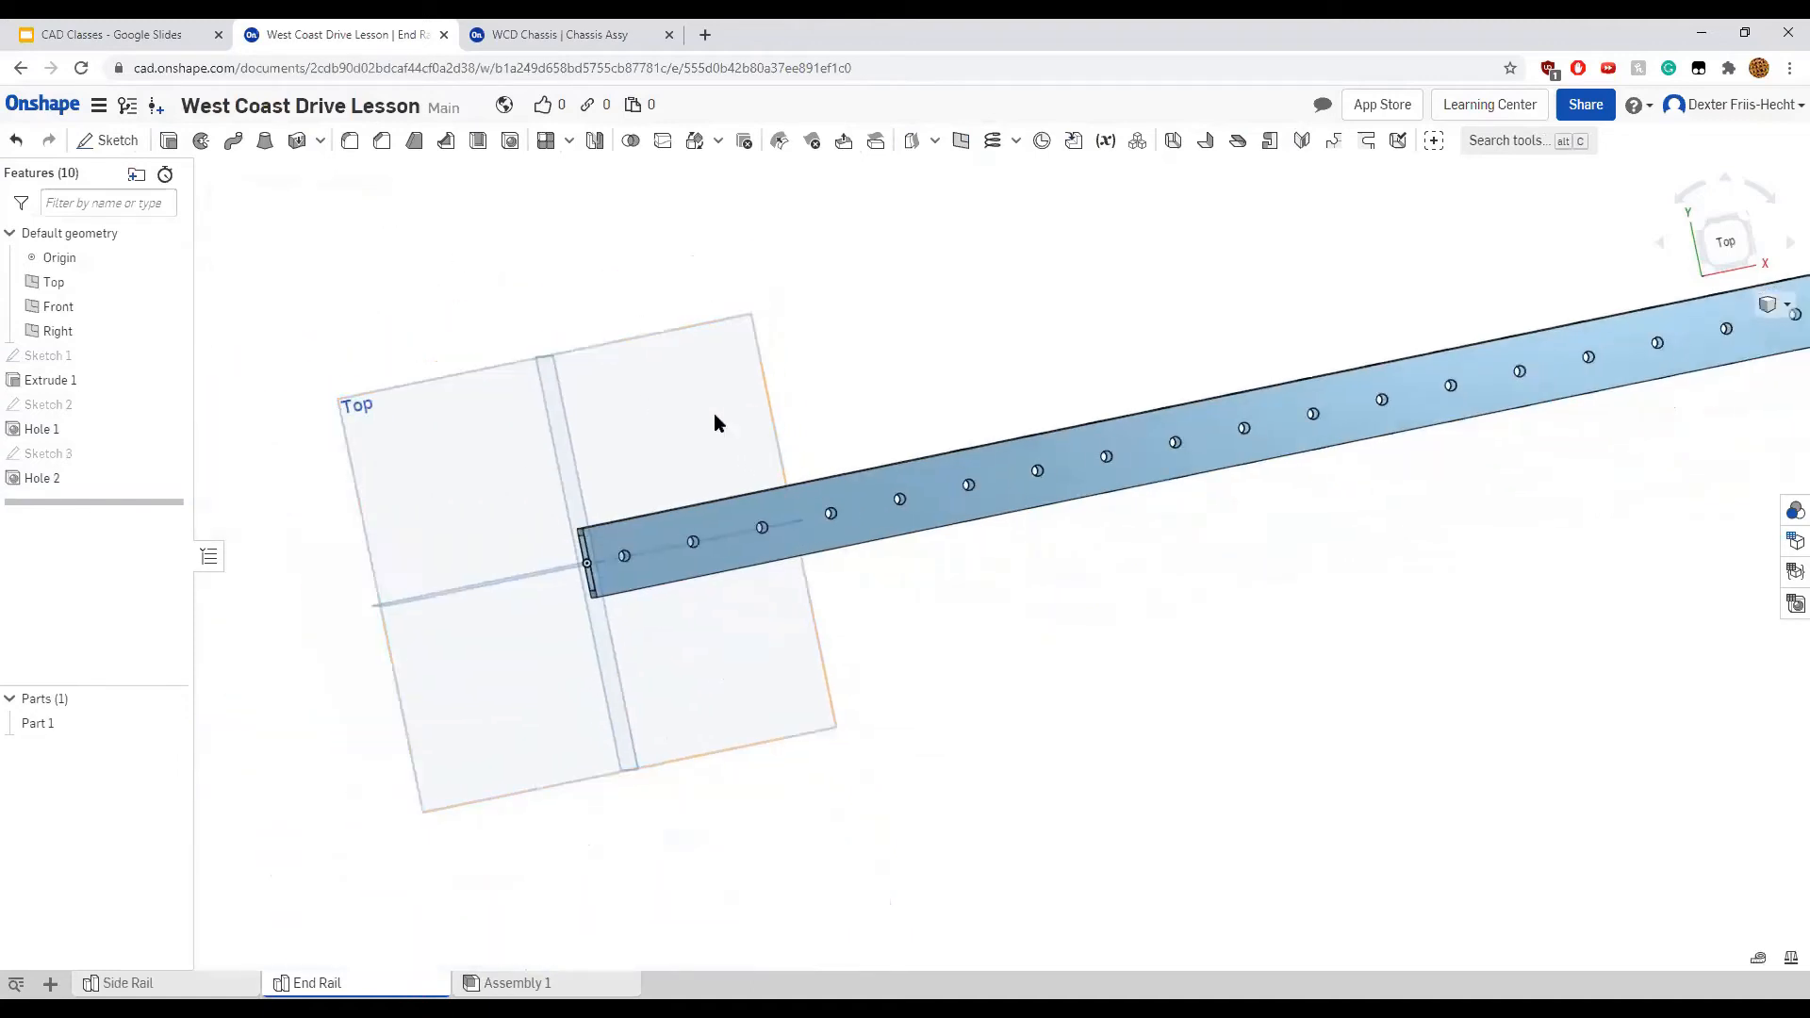
{"action": "middle_click_drag", "start_coordinate": [715, 420], "coordinate": [279, 437]}
{"action": "right_click", "coordinate": [958, 744]}
{"action": "left_click", "coordinate": [1001, 817]}
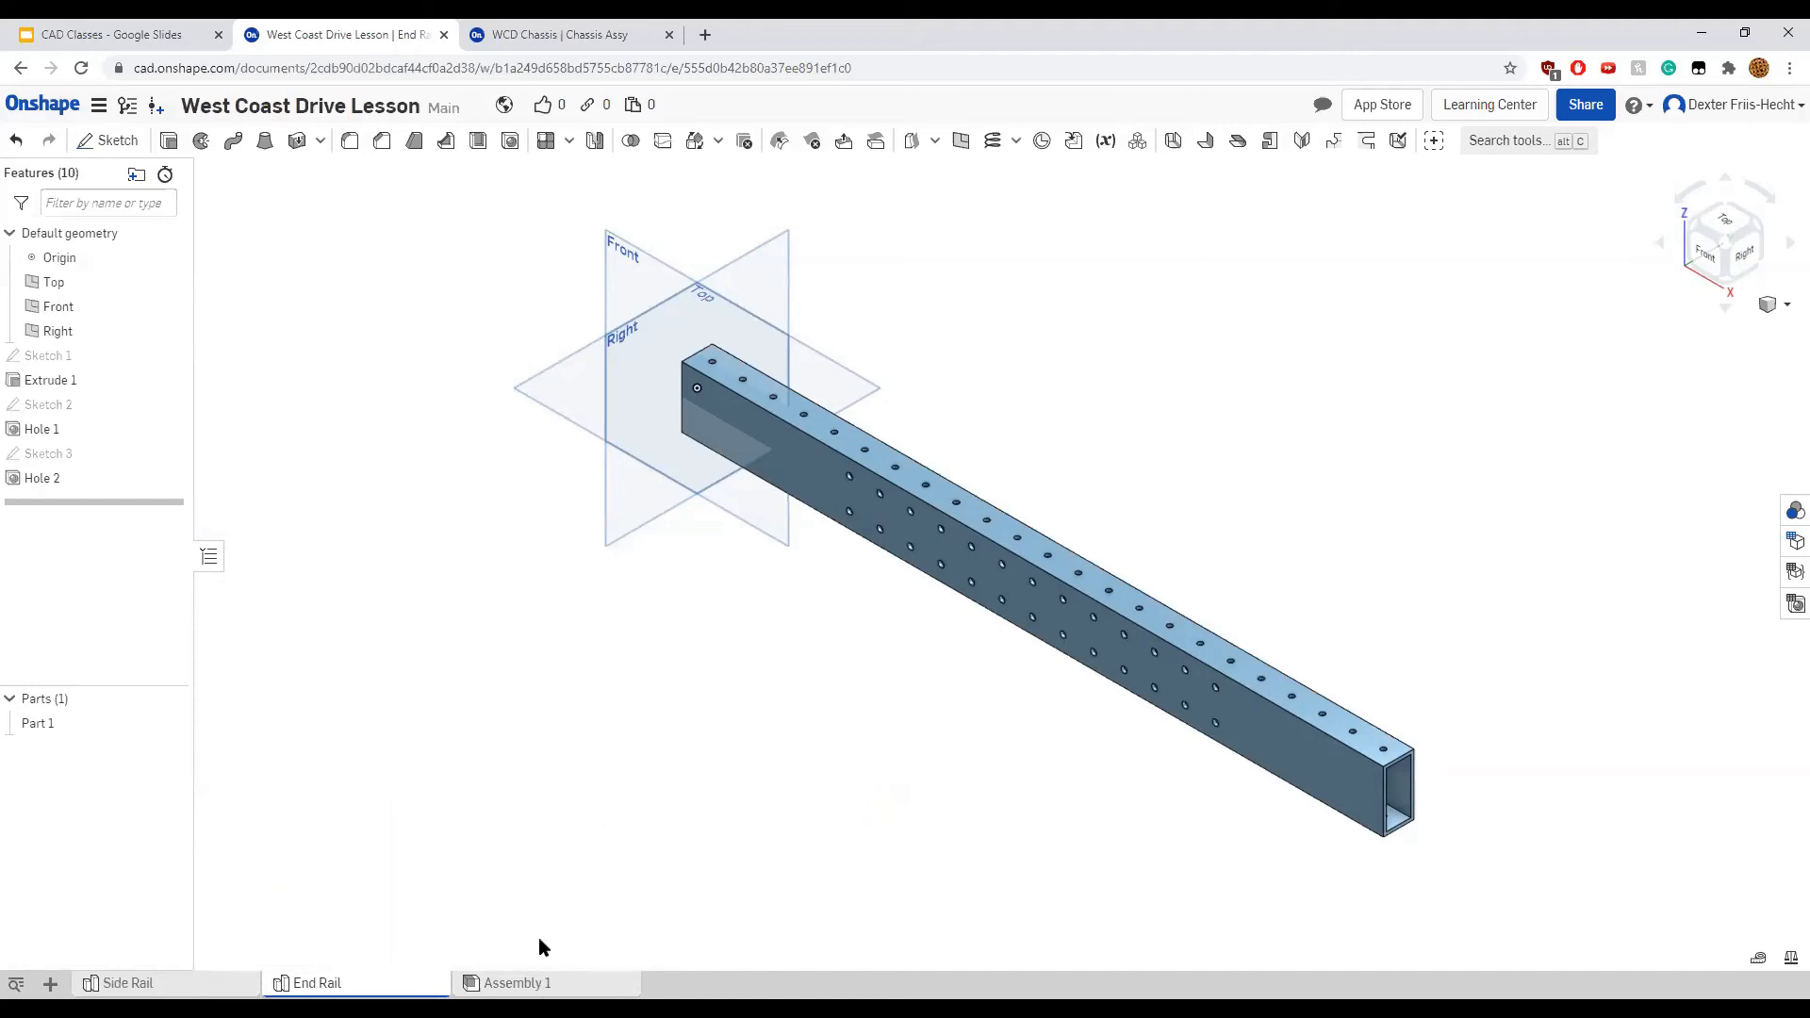
Start inserting parts into Assembly 1 and search the public documents for MKCAD
{"action": "mouse_move", "coordinate": [541, 985]}
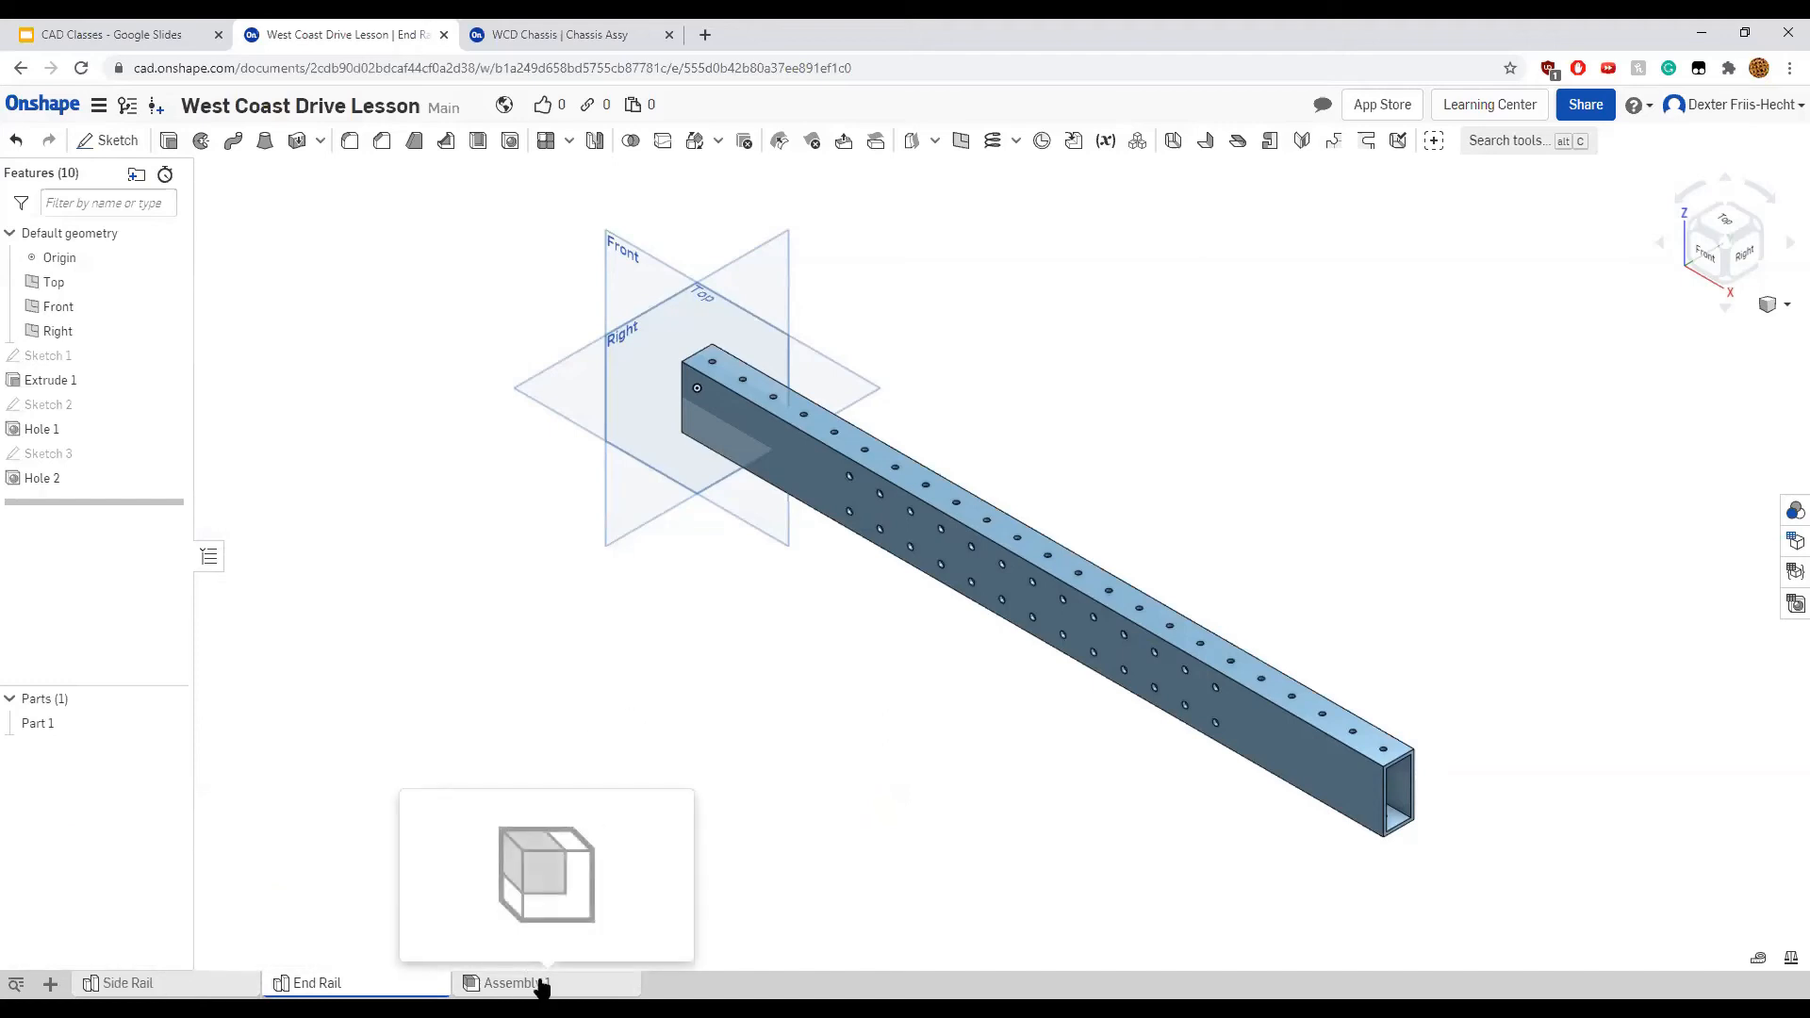
{"action": "left_click", "coordinate": [542, 984]}
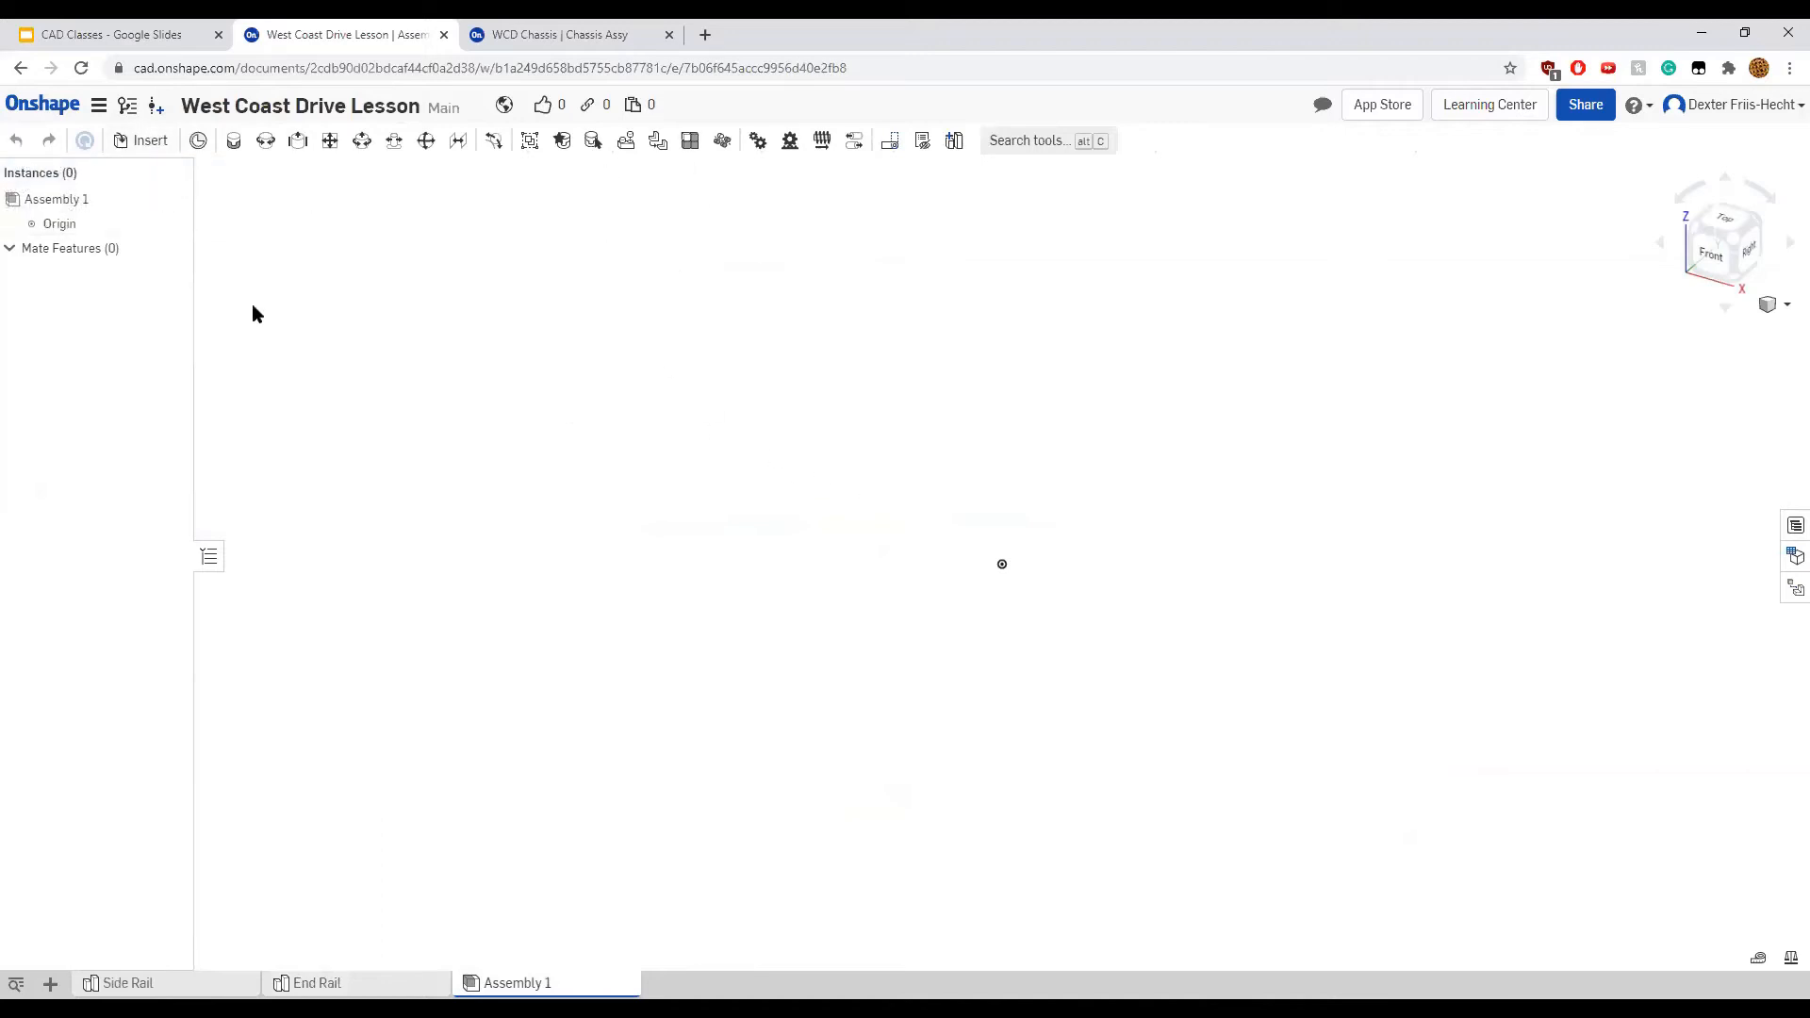
{"action": "left_click", "coordinate": [157, 139]}
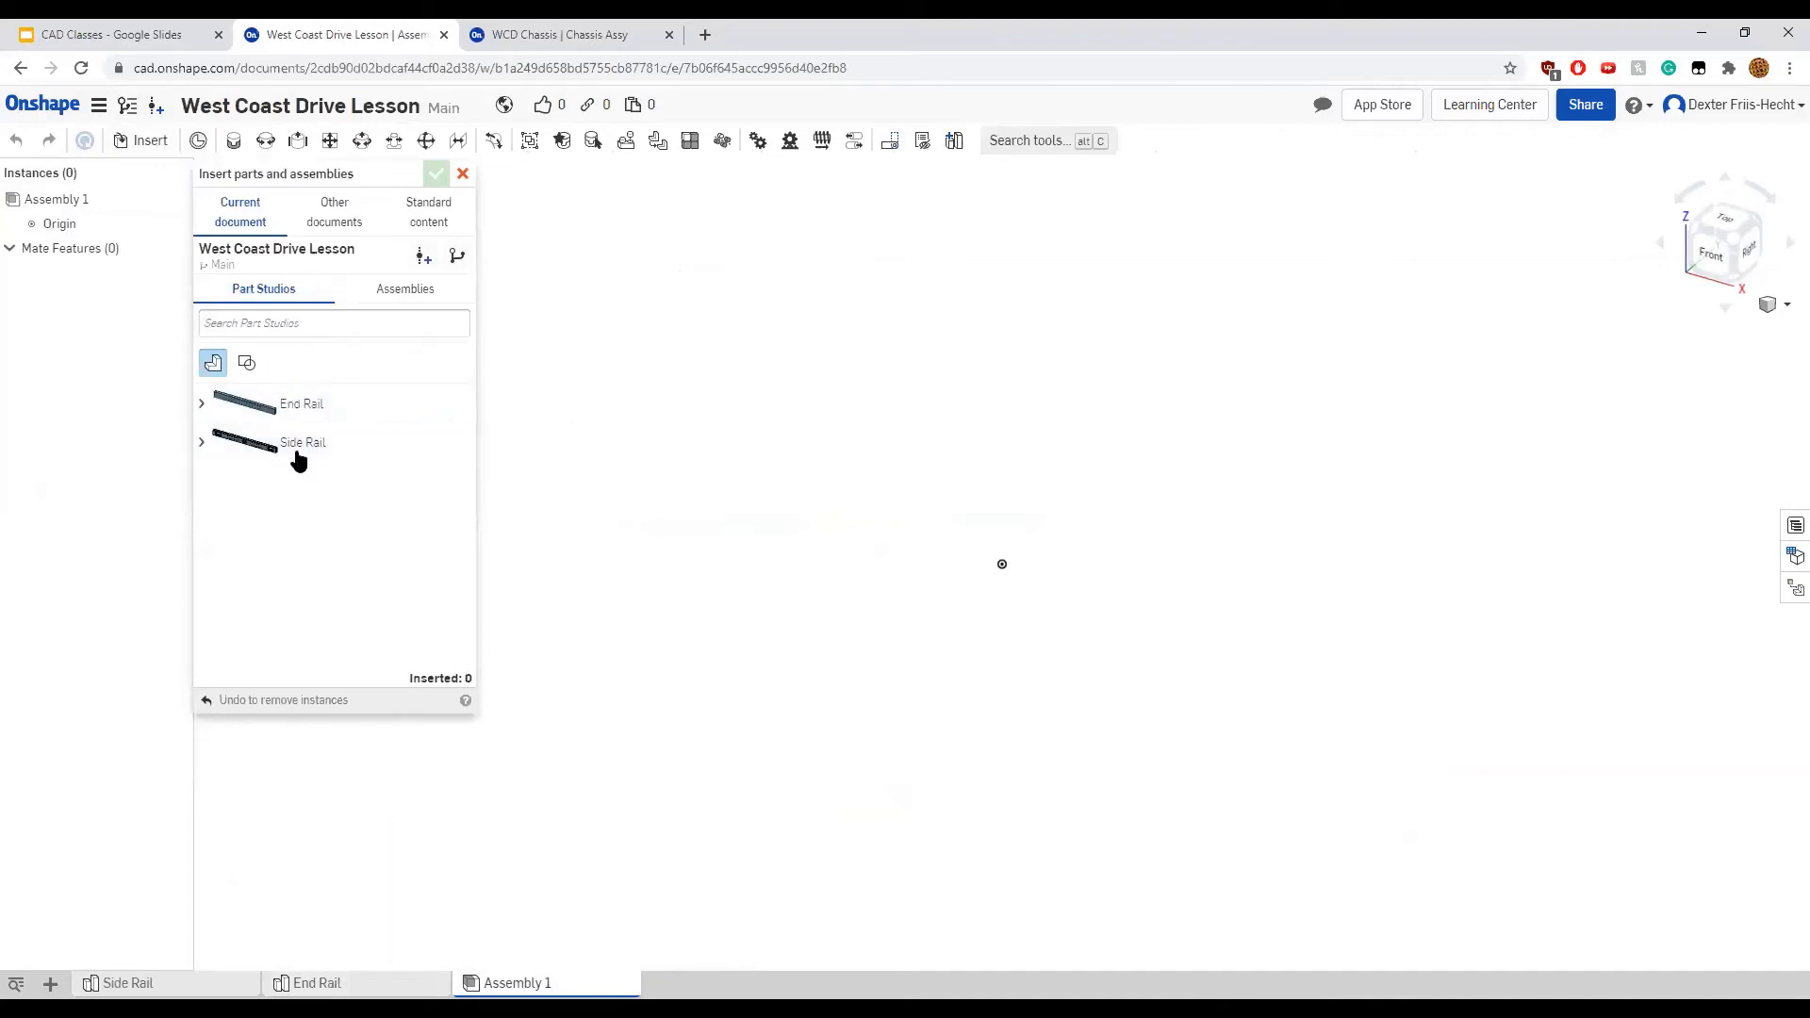
{"action": "left_click", "coordinate": [349, 224]}
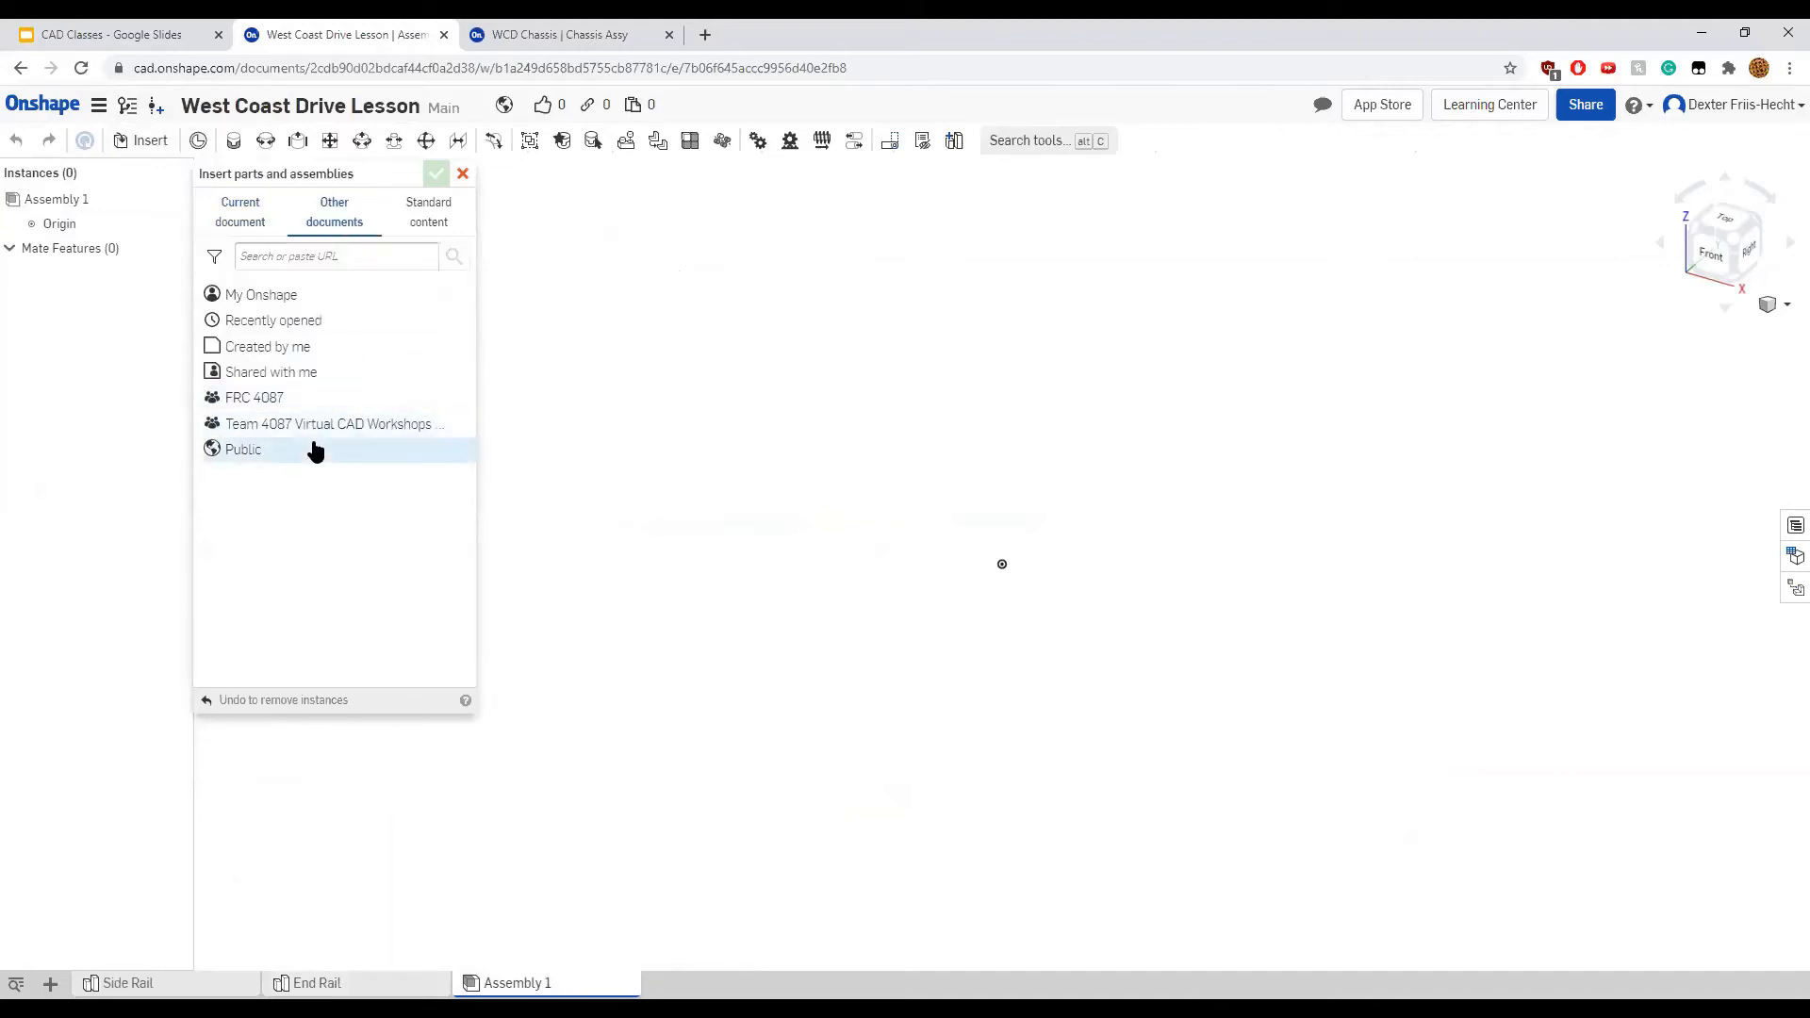
{"action": "left_click", "coordinate": [315, 451]}
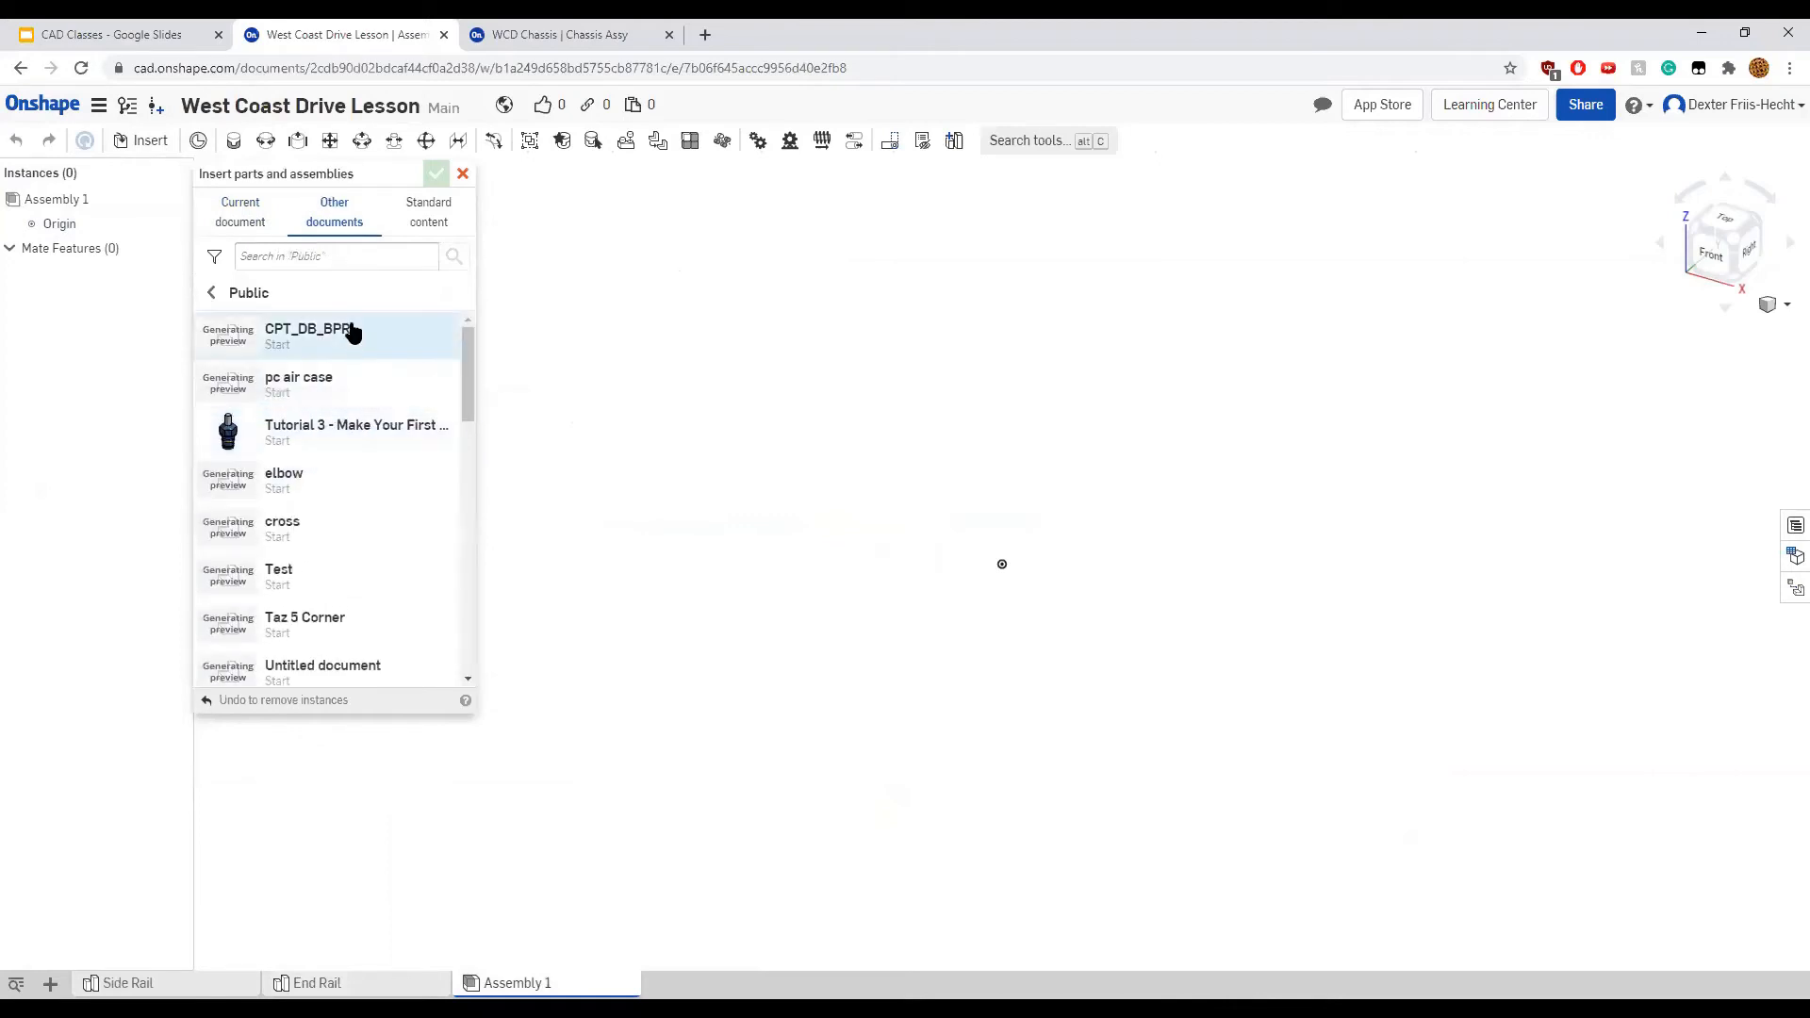
{"action": "left_click", "coordinate": [358, 251]}
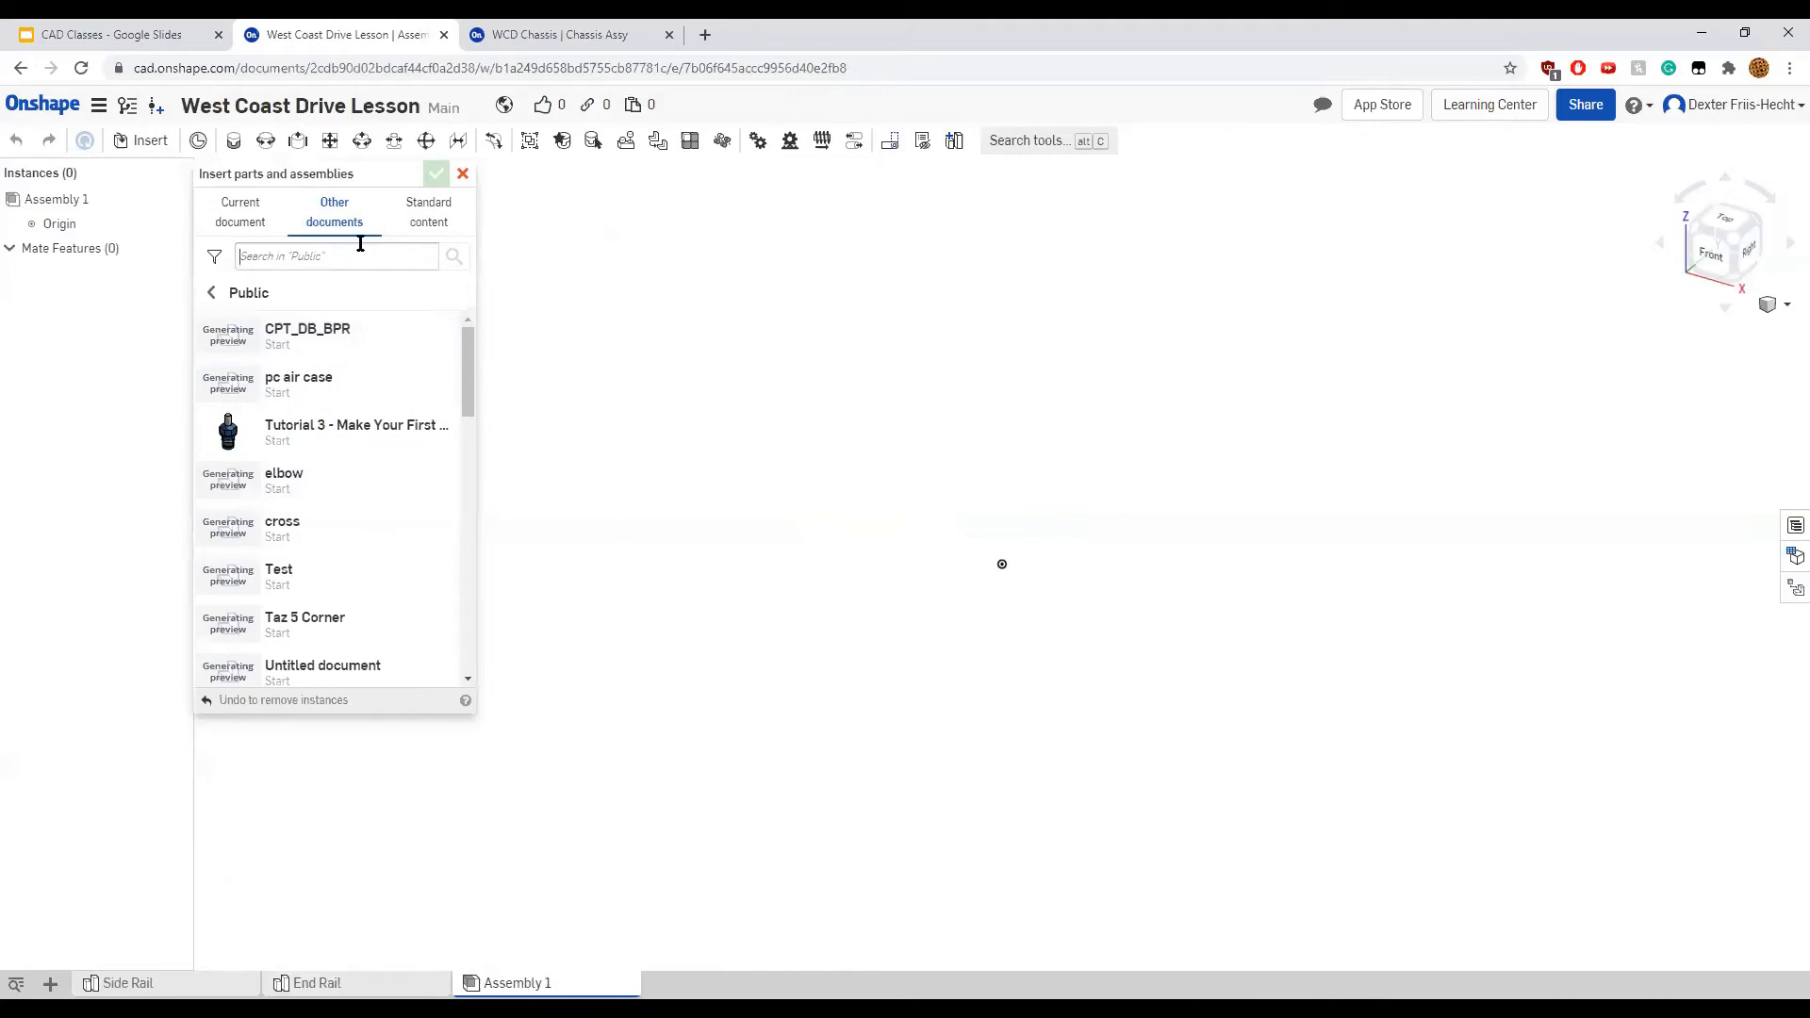
{"action": "type", "text": "MKCAD"}
{"action": "key", "text": "Return"}
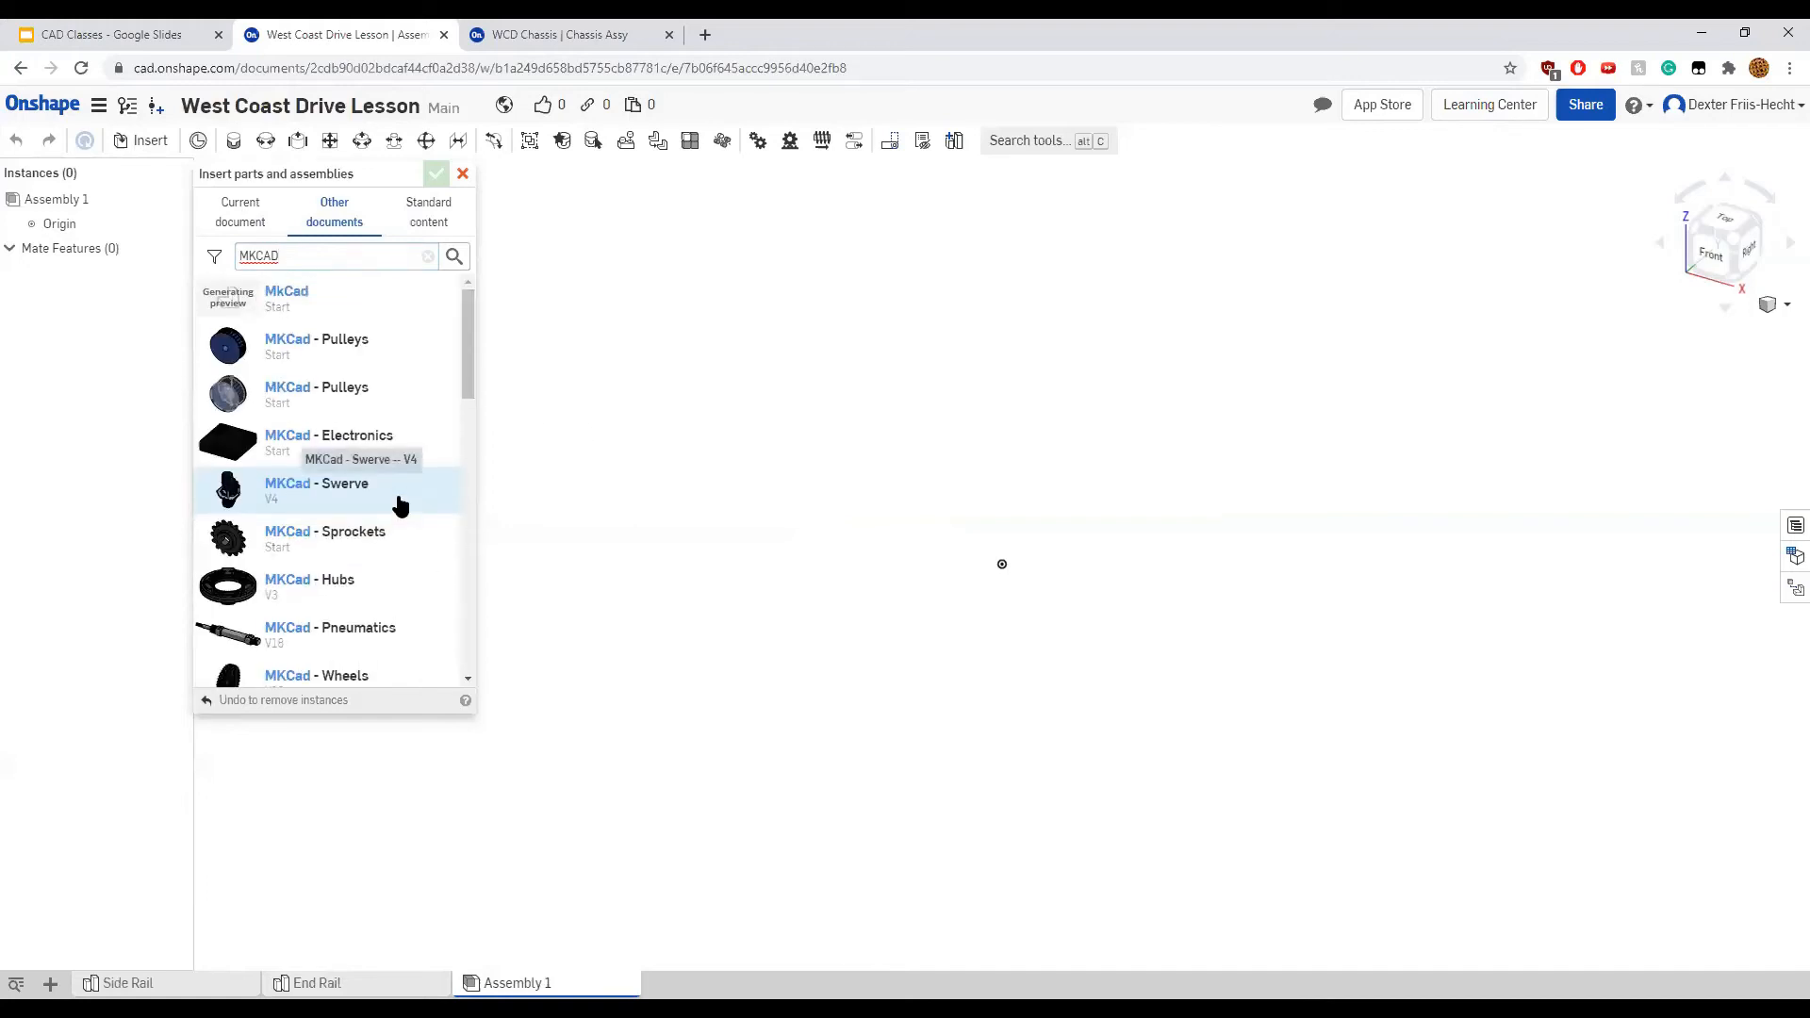
Choose the MKCad - Versa document from the search results and search its part studios for 217-35
{"action": "scroll", "coordinate": [351, 386], "scroll_direction": "down", "scroll_amount": 1}
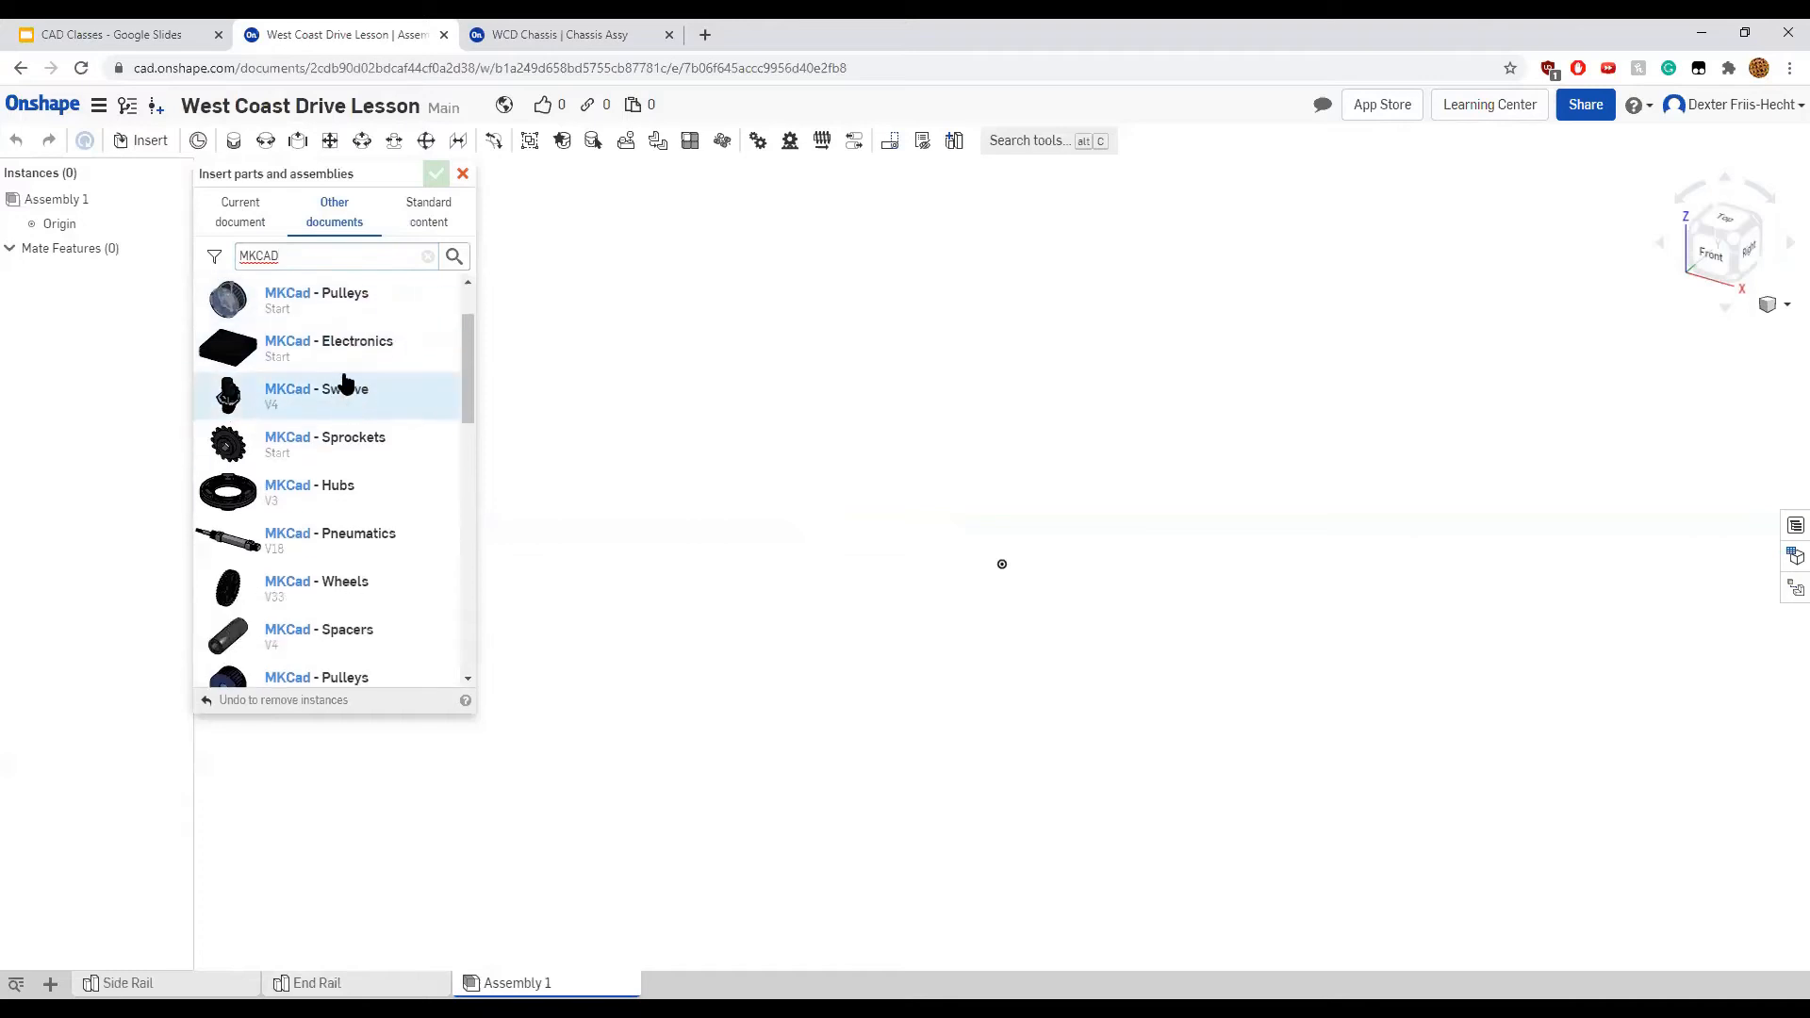
{"action": "scroll", "coordinate": [301, 371], "scroll_direction": "down", "scroll_amount": 4}
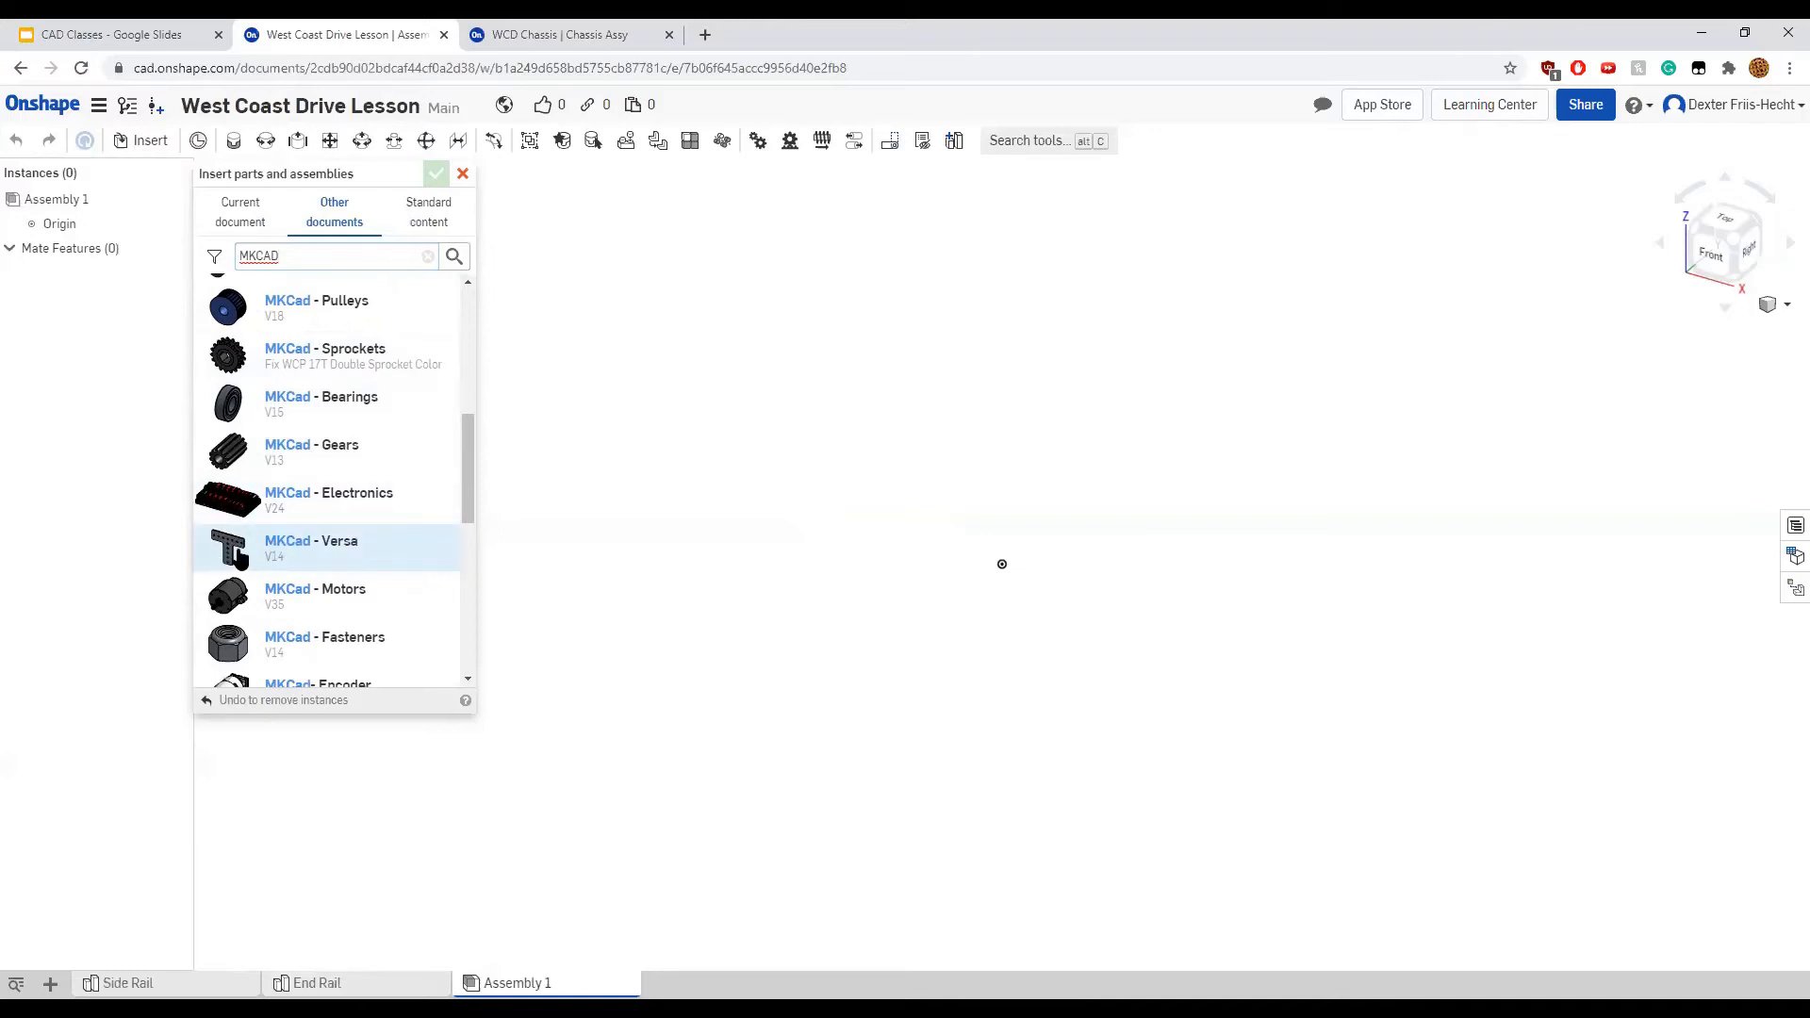
{"action": "left_click", "coordinate": [405, 554]}
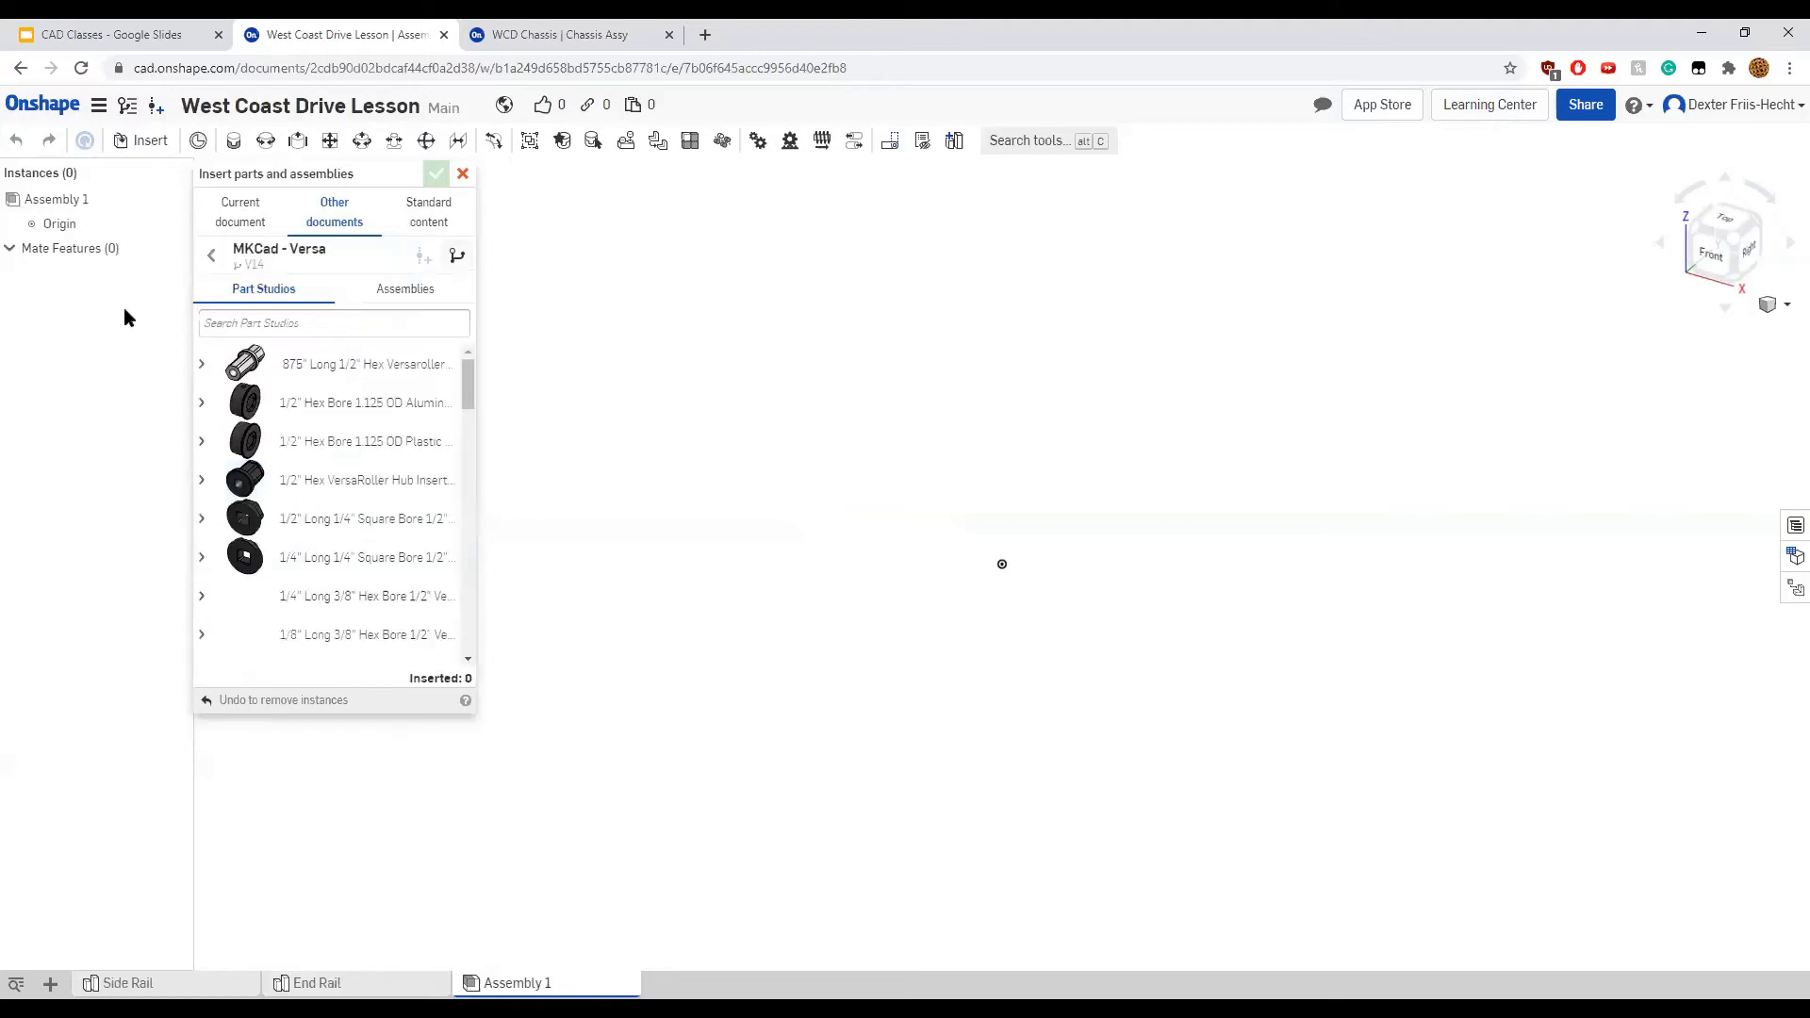
{"action": "left_click", "coordinate": [294, 329]}
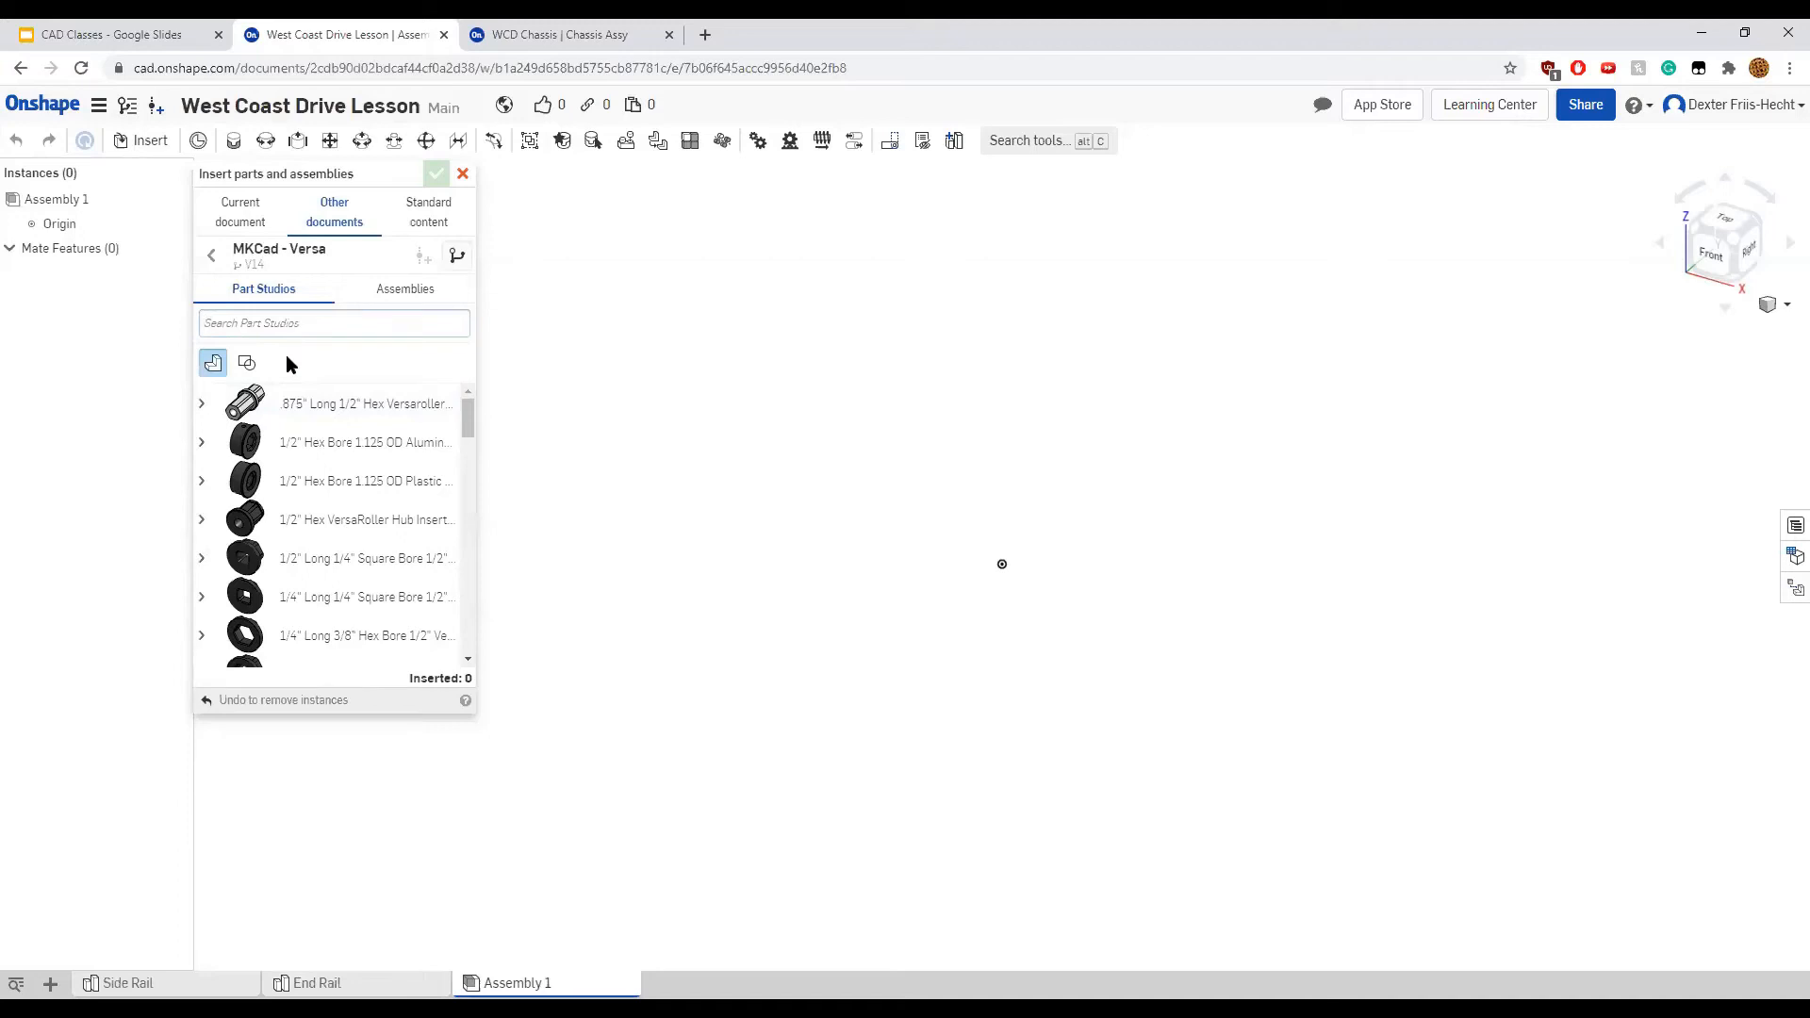
{"action": "type", "text": "217-3"}
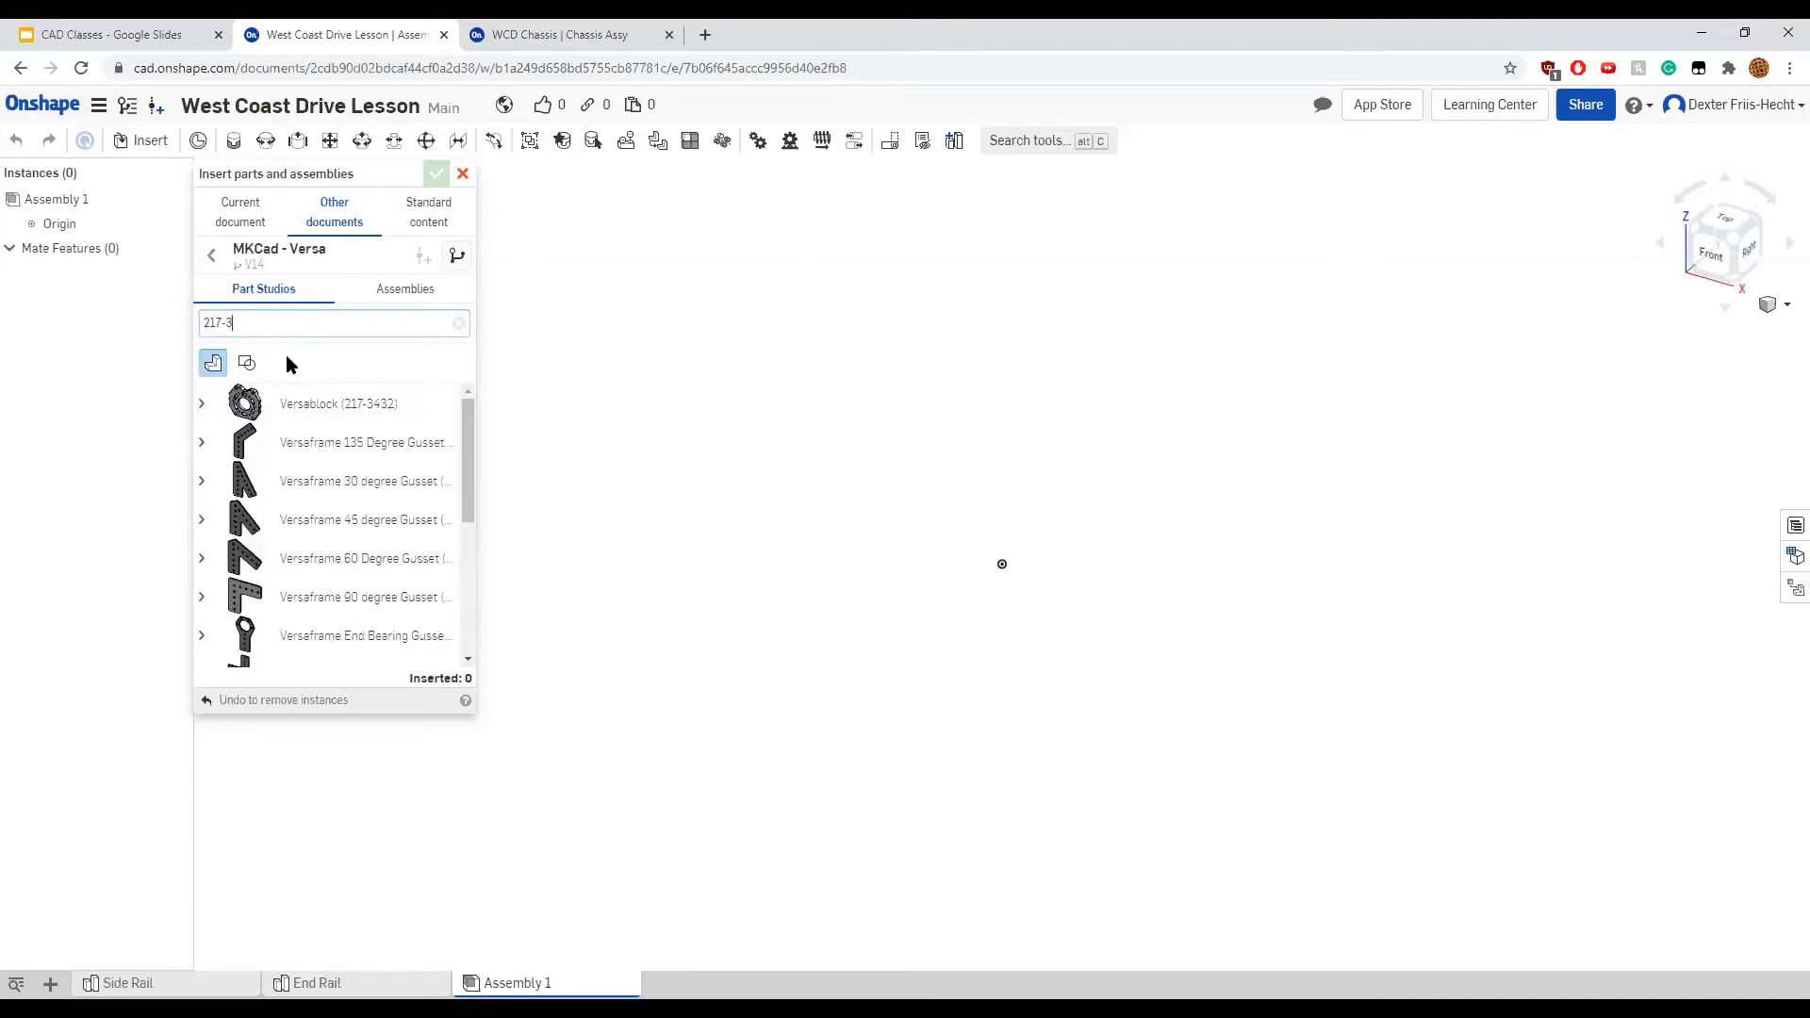
{"action": "type", "text": "5"}
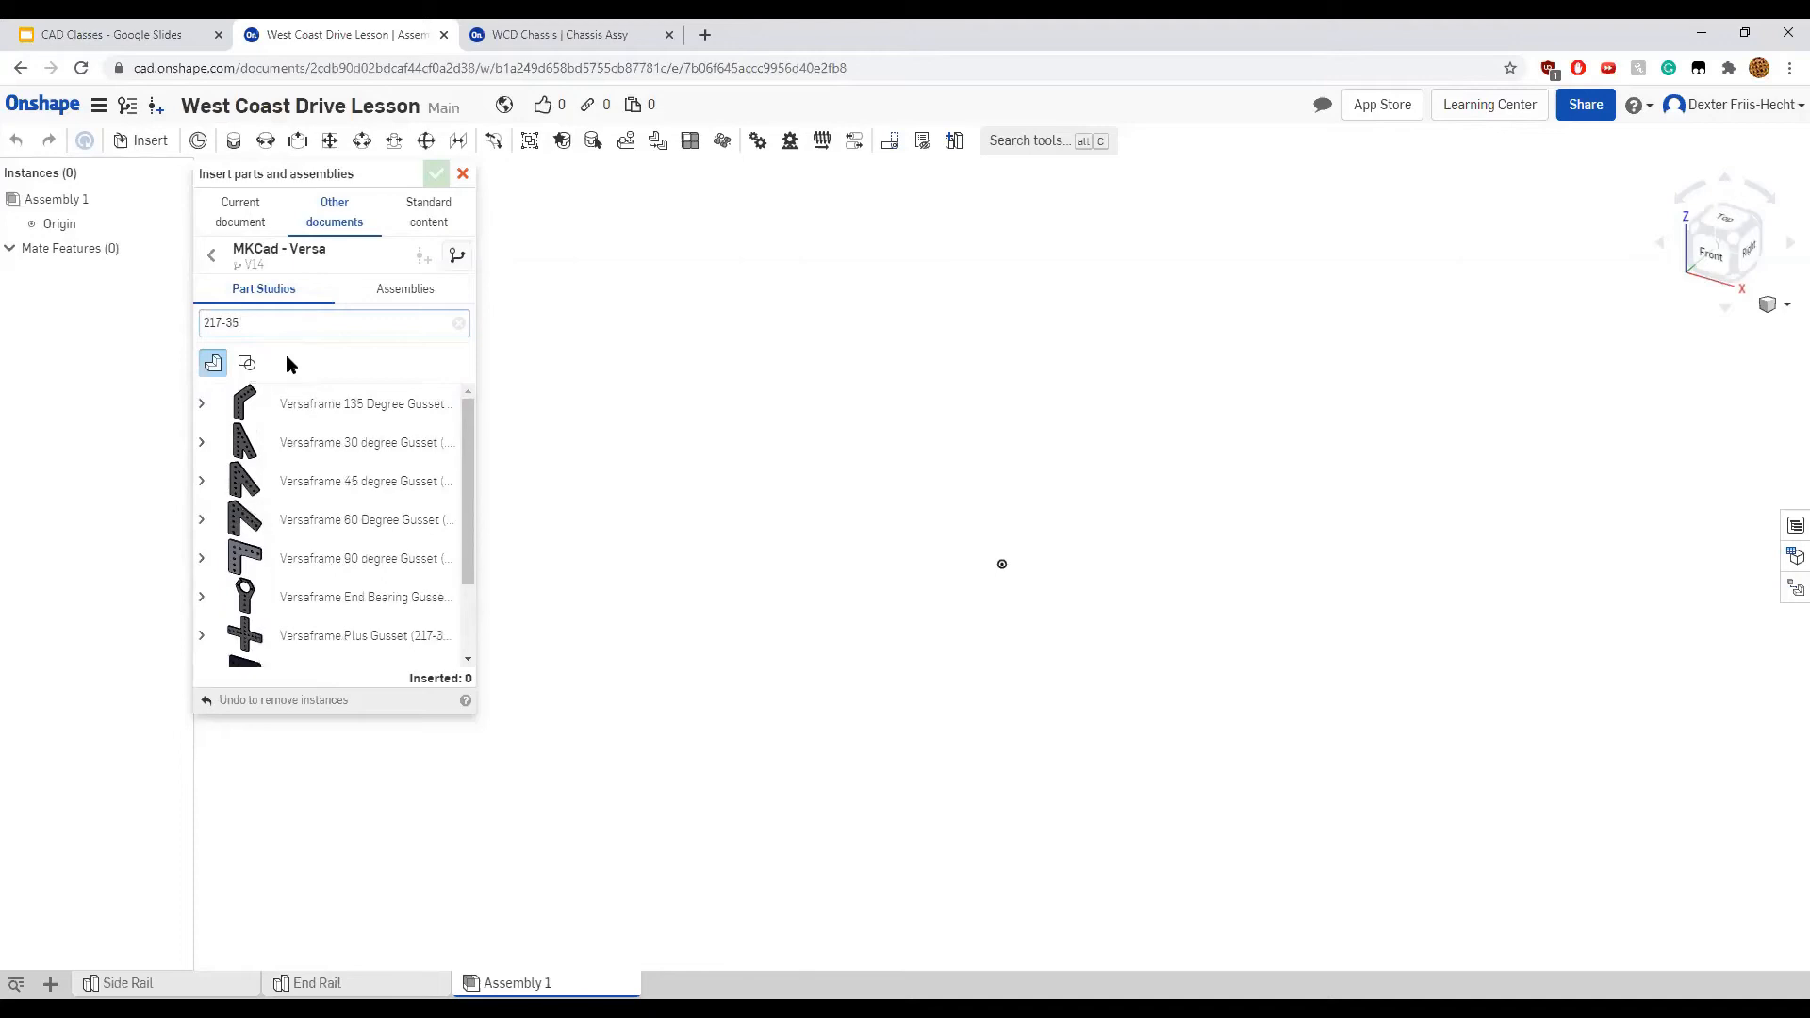
Find part 217-3557 in the MKCad - Versa document and insert the Versaframe Versachassis Gusset into the assembly
{"action": "type", "text": "57"}
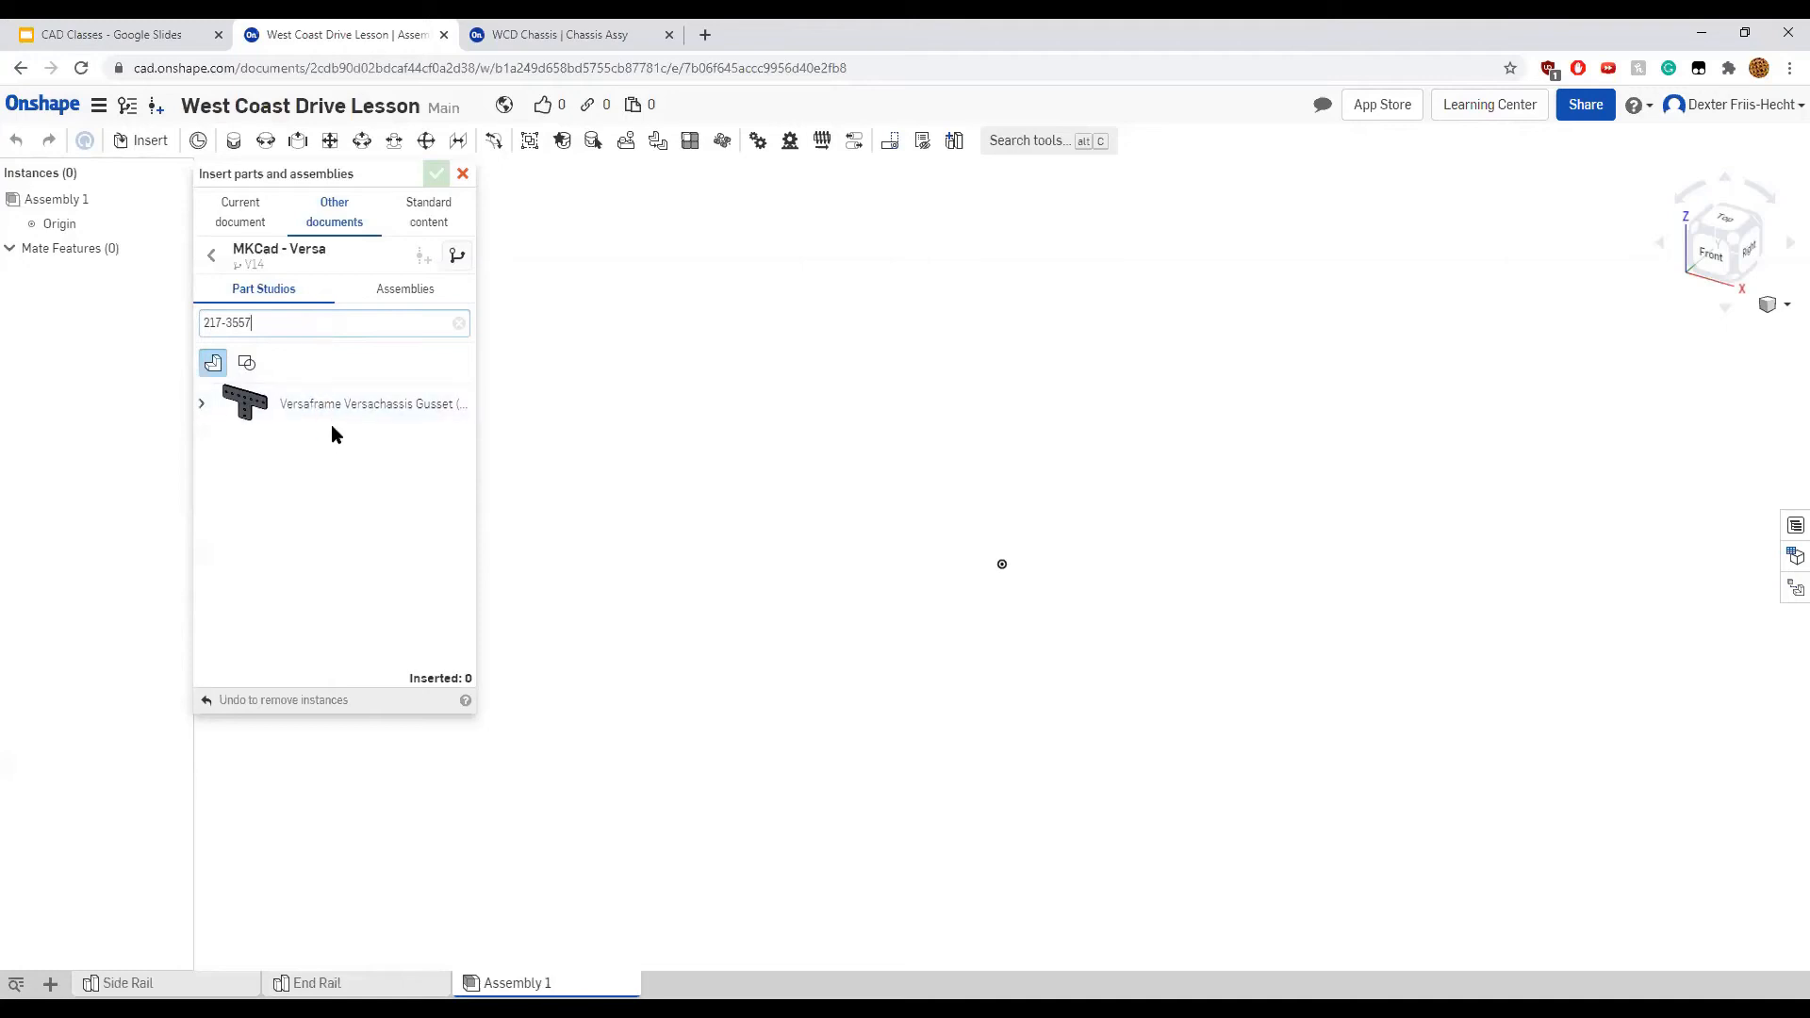
{"action": "left_click", "coordinate": [355, 408]}
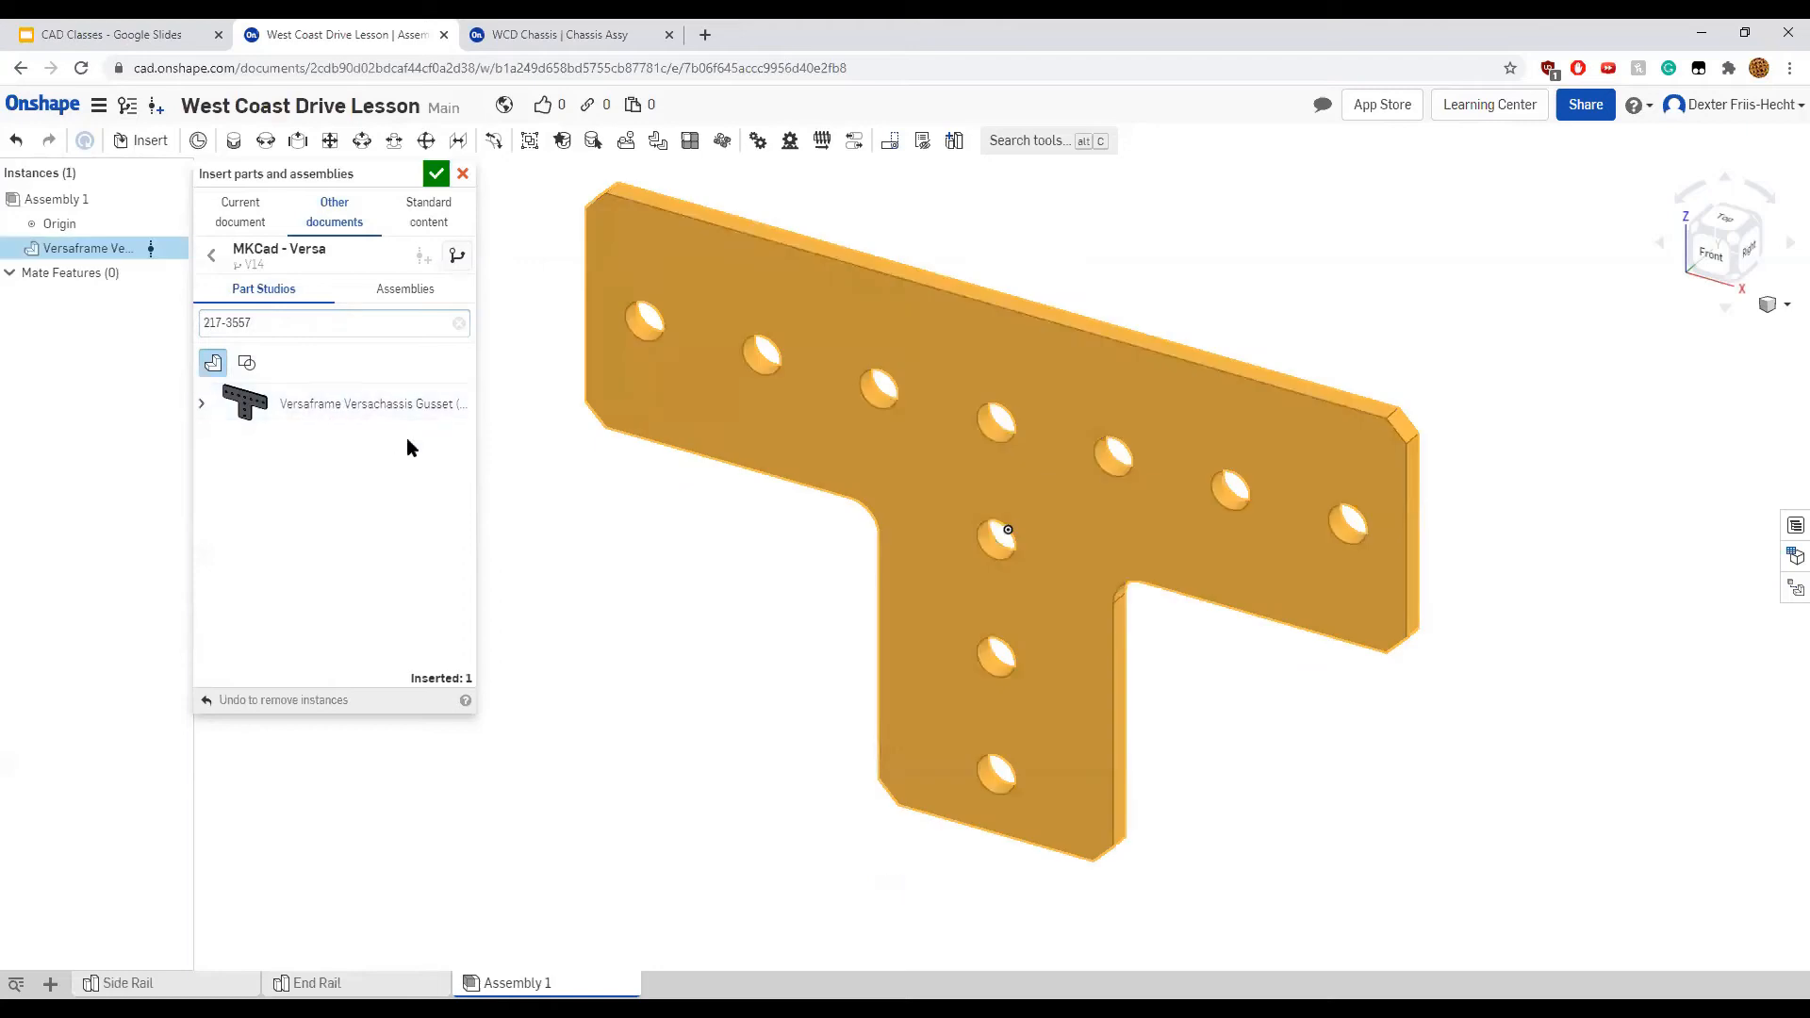
{"action": "left_click", "coordinate": [437, 175]}
{"action": "scroll", "coordinate": [494, 389], "scroll_direction": "down", "scroll_amount": 5}
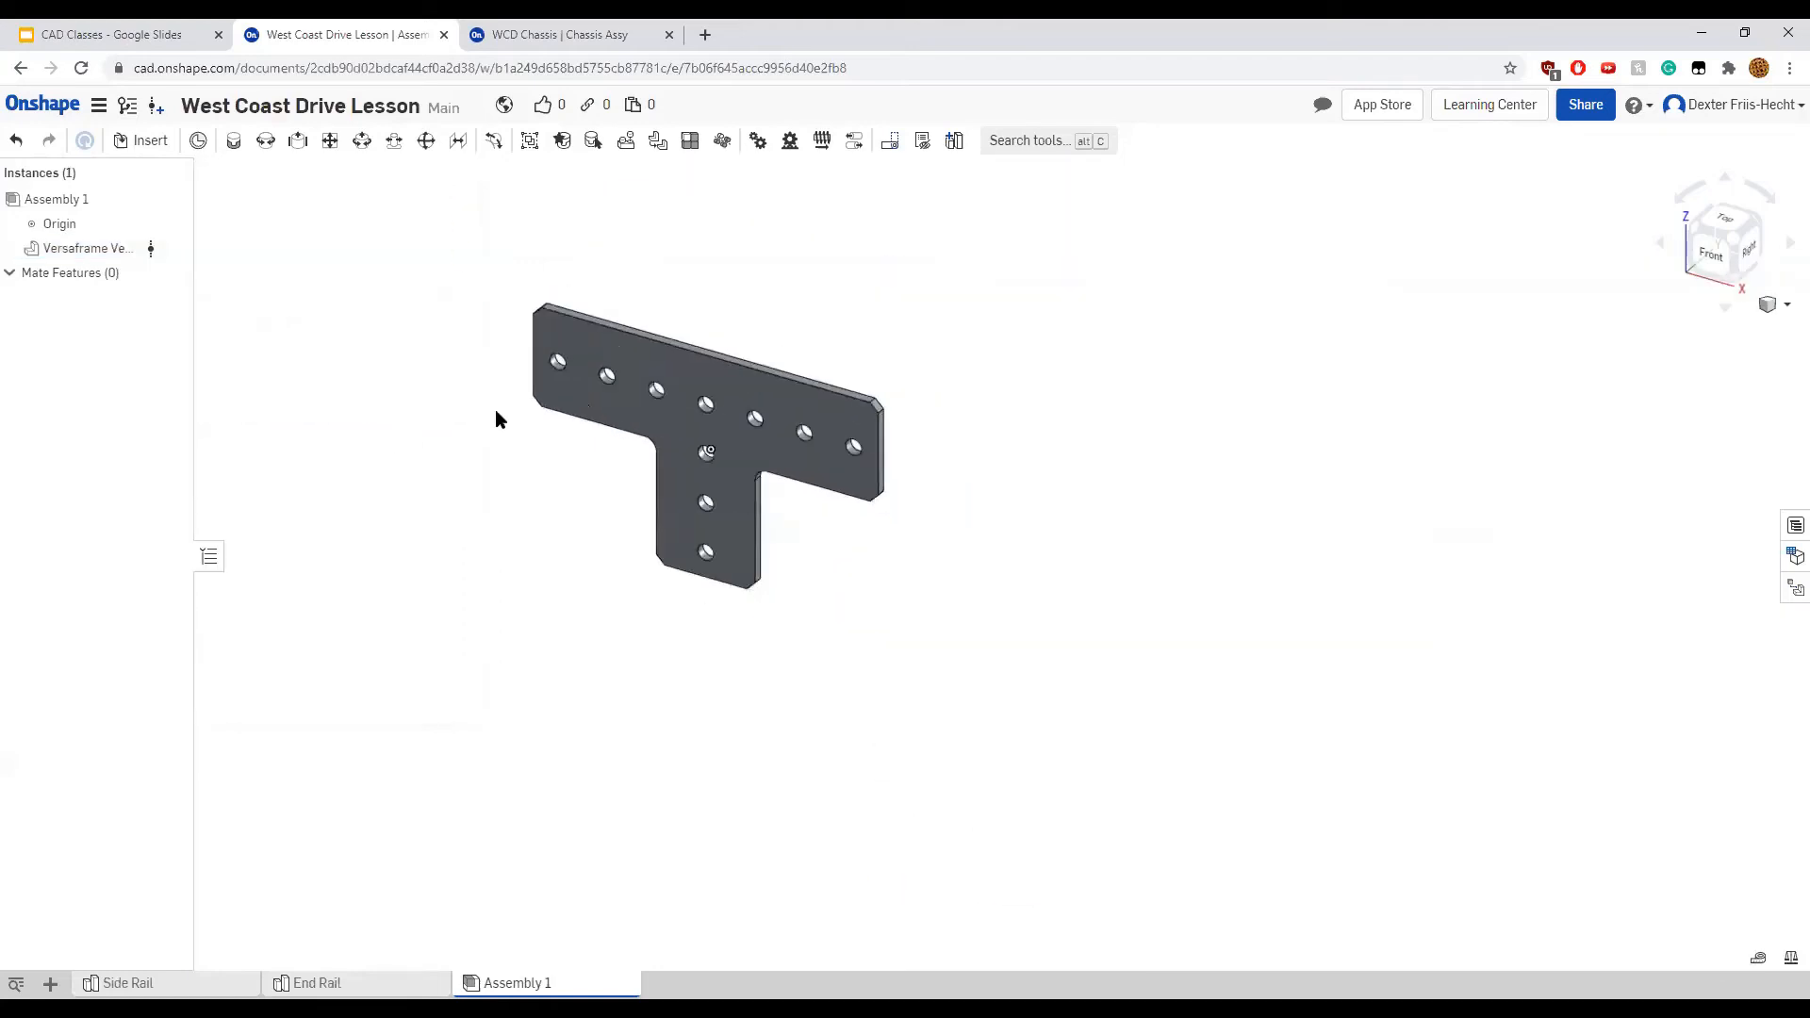
{"action": "scroll", "coordinate": [497, 415], "scroll_direction": "down", "scroll_amount": 2}
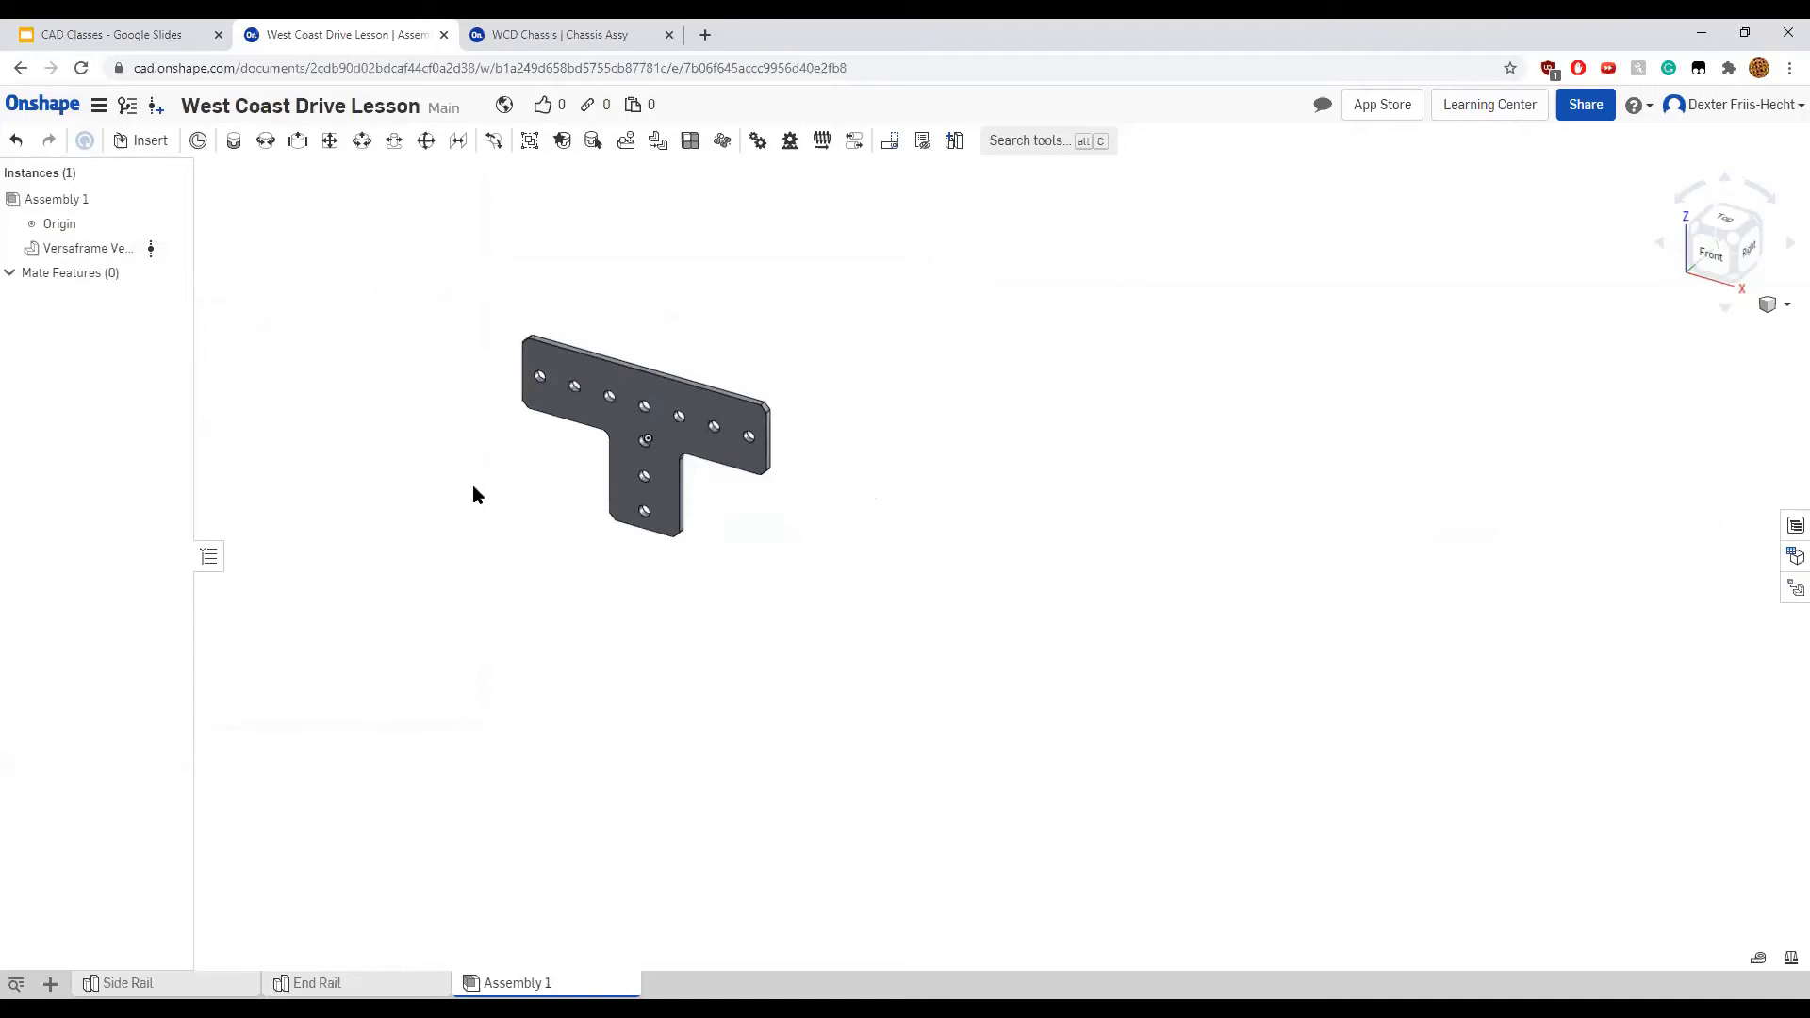
Insert one End Rail and one Side Rail from the current document, placing them beside the gusset
{"action": "left_click", "coordinate": [137, 142]}
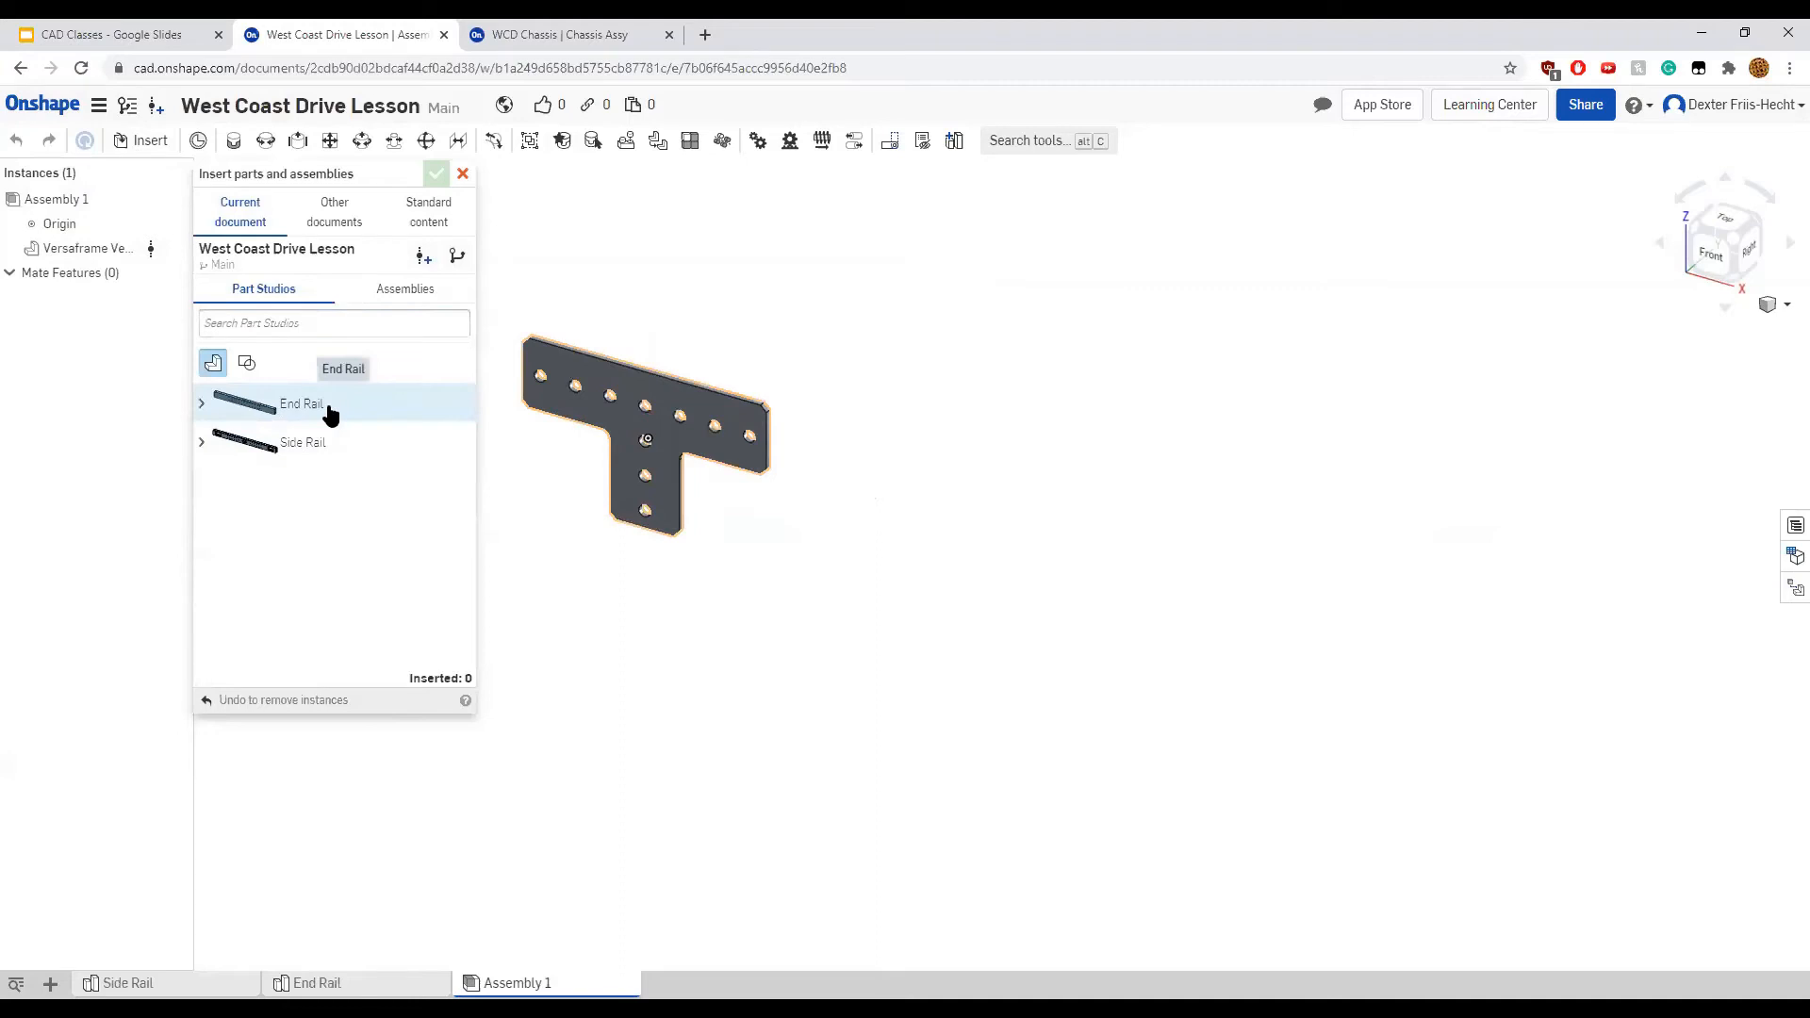
{"action": "left_click", "coordinate": [330, 415]}
{"action": "left_click", "coordinate": [1035, 332]}
{"action": "key", "text": "f"}
{"action": "left_click", "coordinate": [297, 450]}
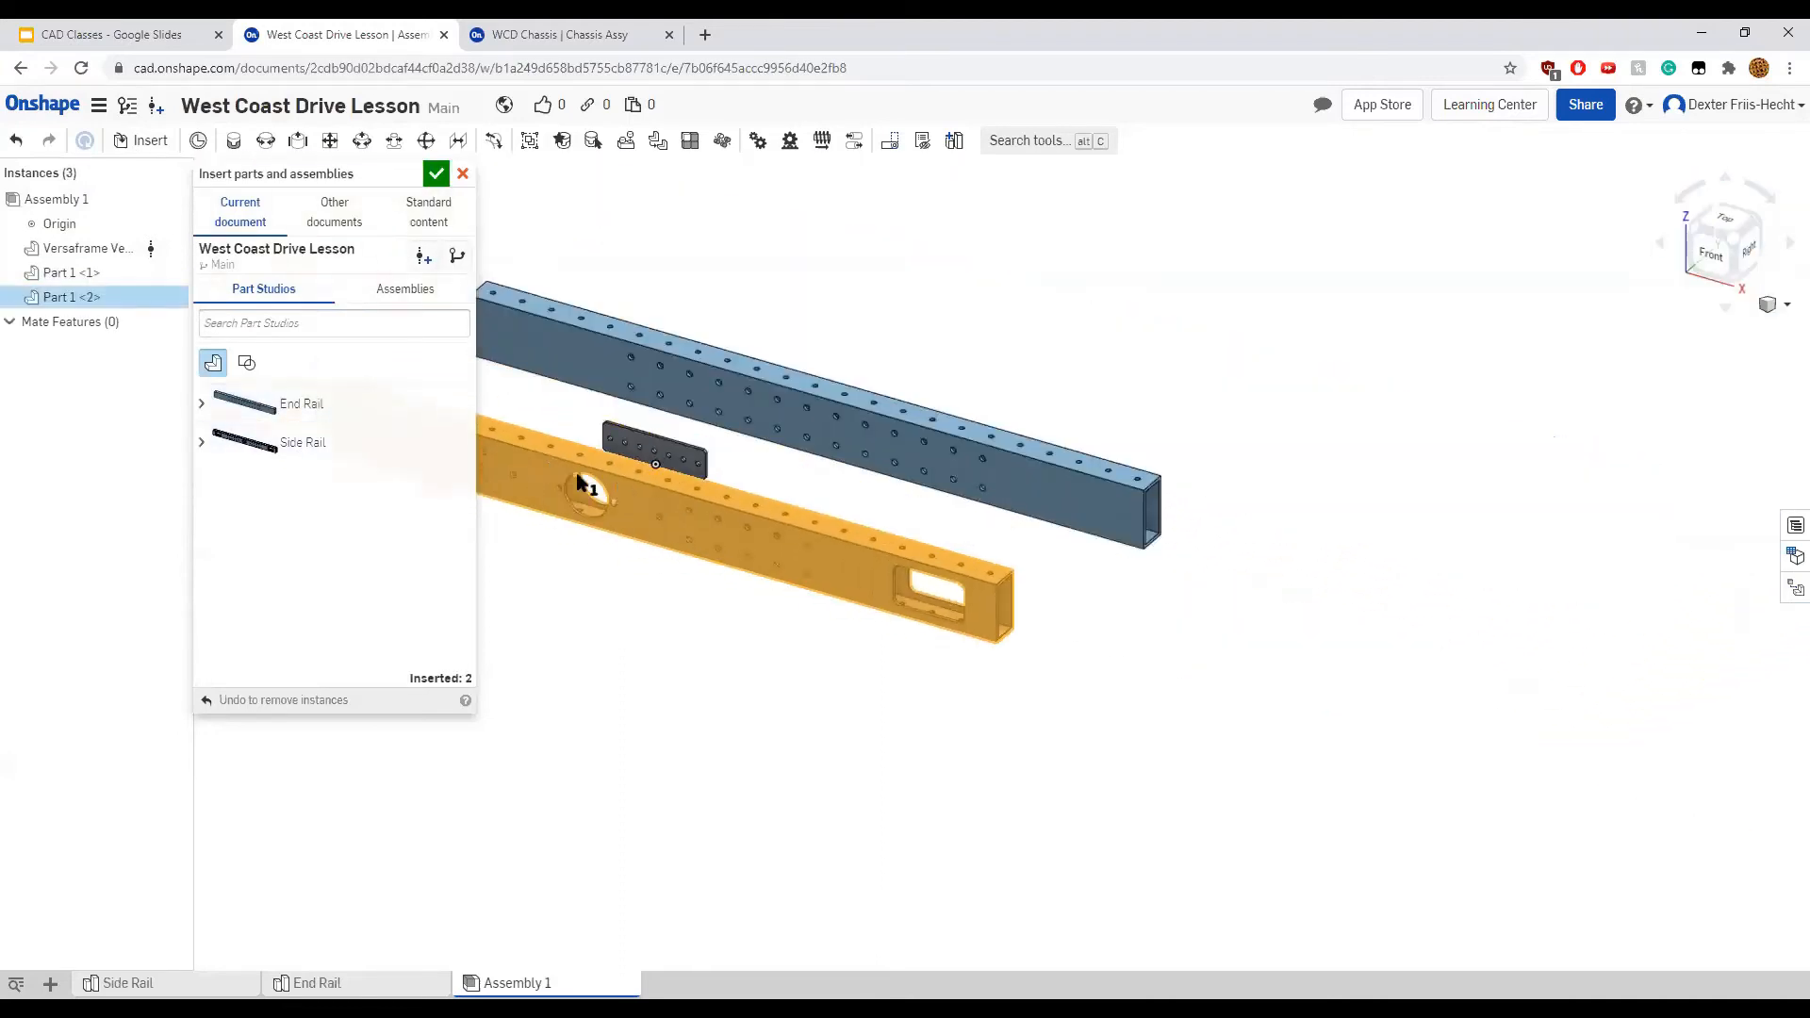
{"action": "left_click", "coordinate": [556, 474]}
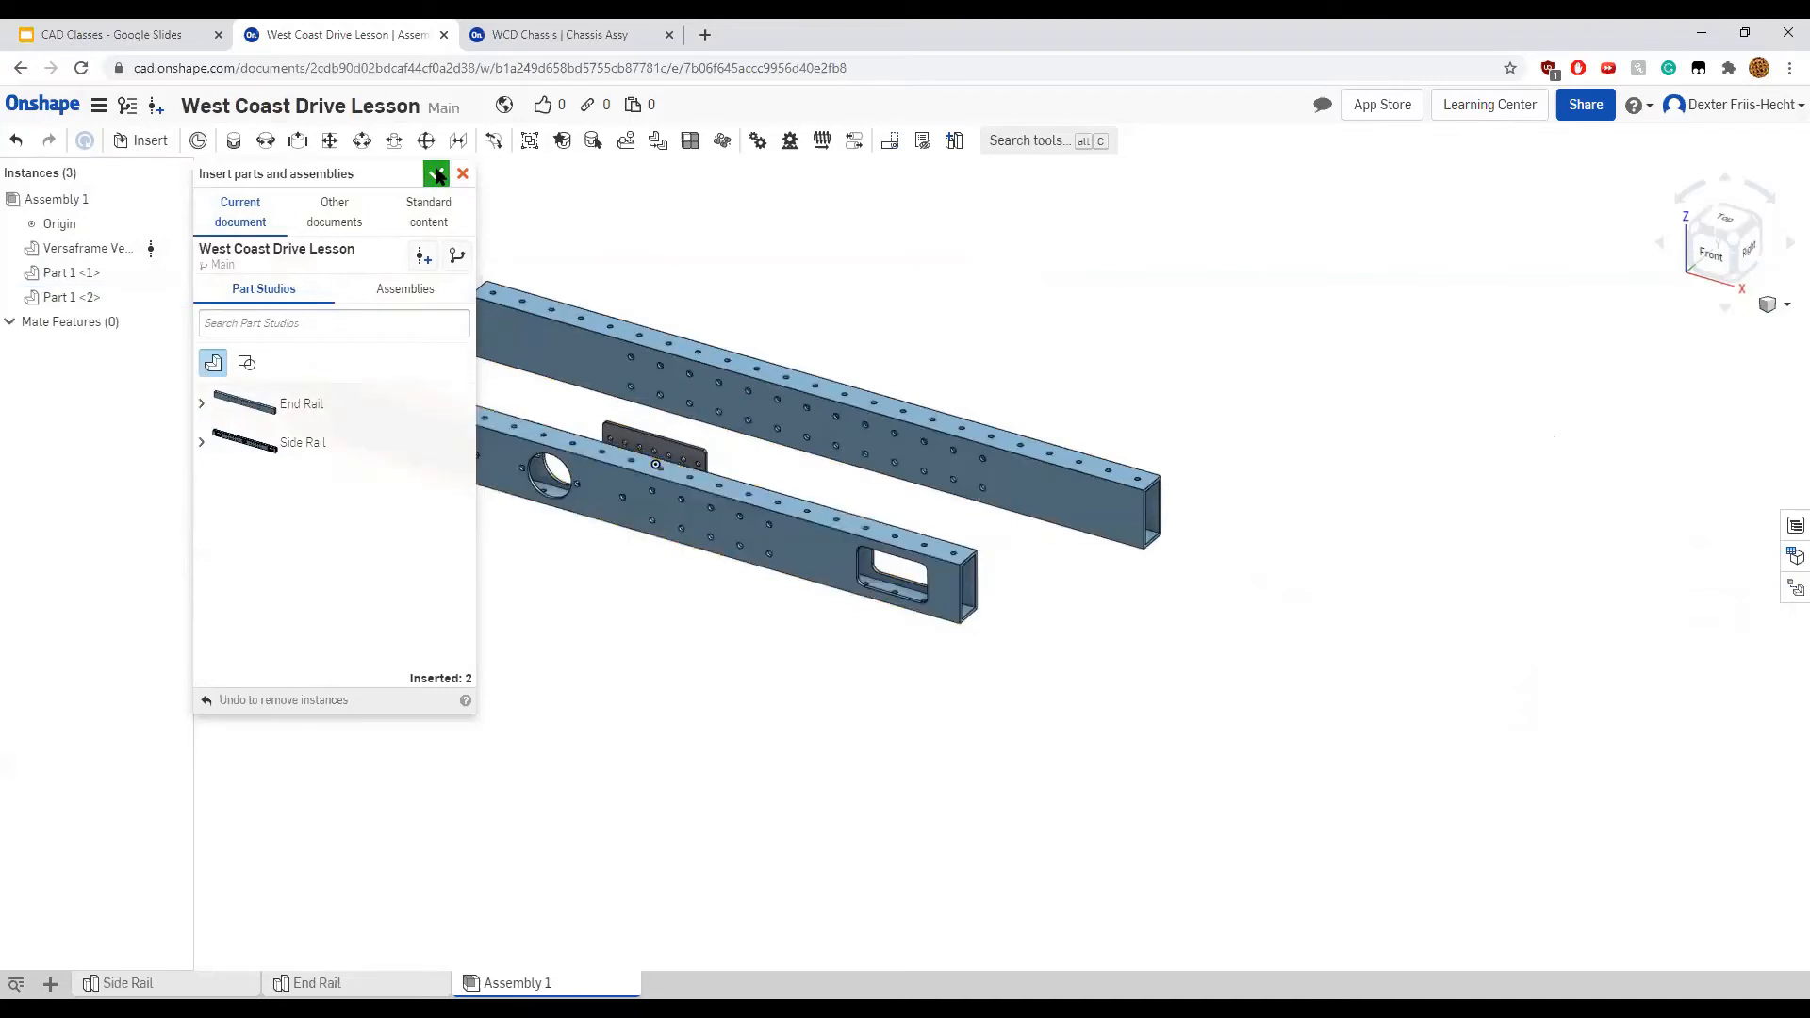
{"action": "left_click", "coordinate": [436, 174]}
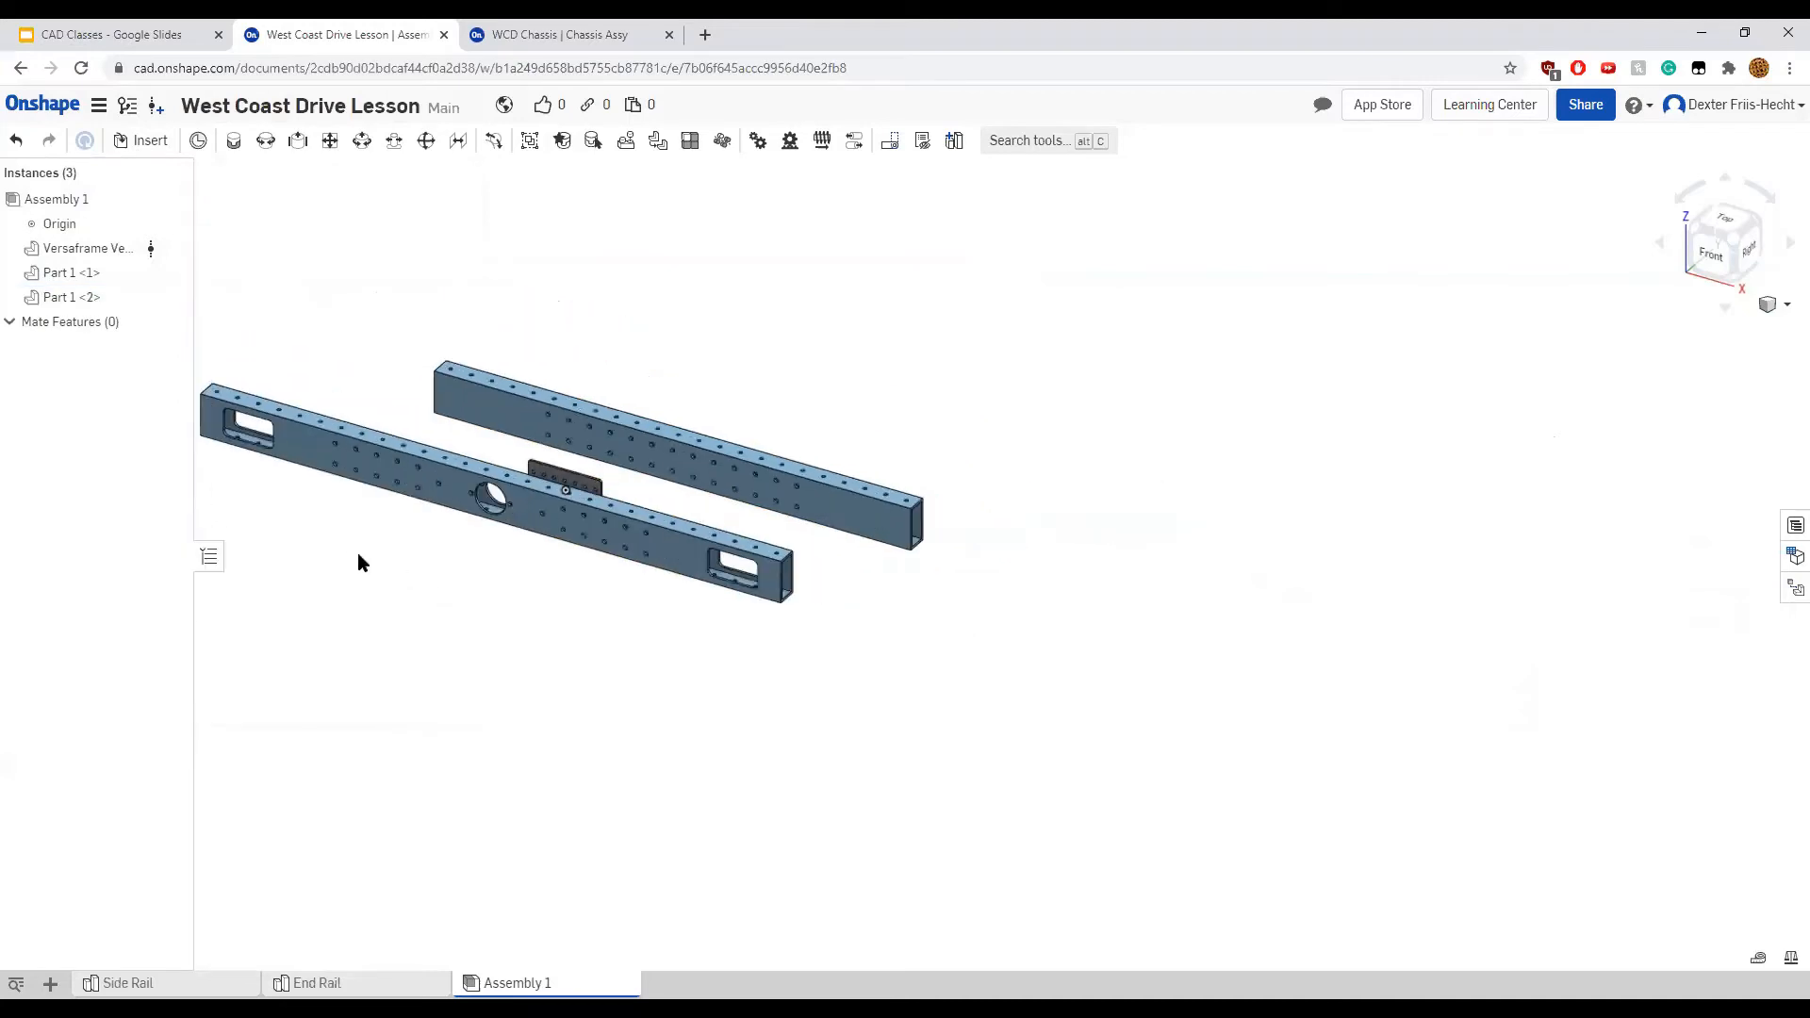
Rotate the end rail 90 degrees in the top view so it stands perpendicular to the side rail
{"action": "middle_click_drag", "start_coordinate": [355, 558], "coordinate": [427, 587]}
{"action": "scroll", "coordinate": [433, 586], "scroll_direction": "up", "scroll_amount": 3}
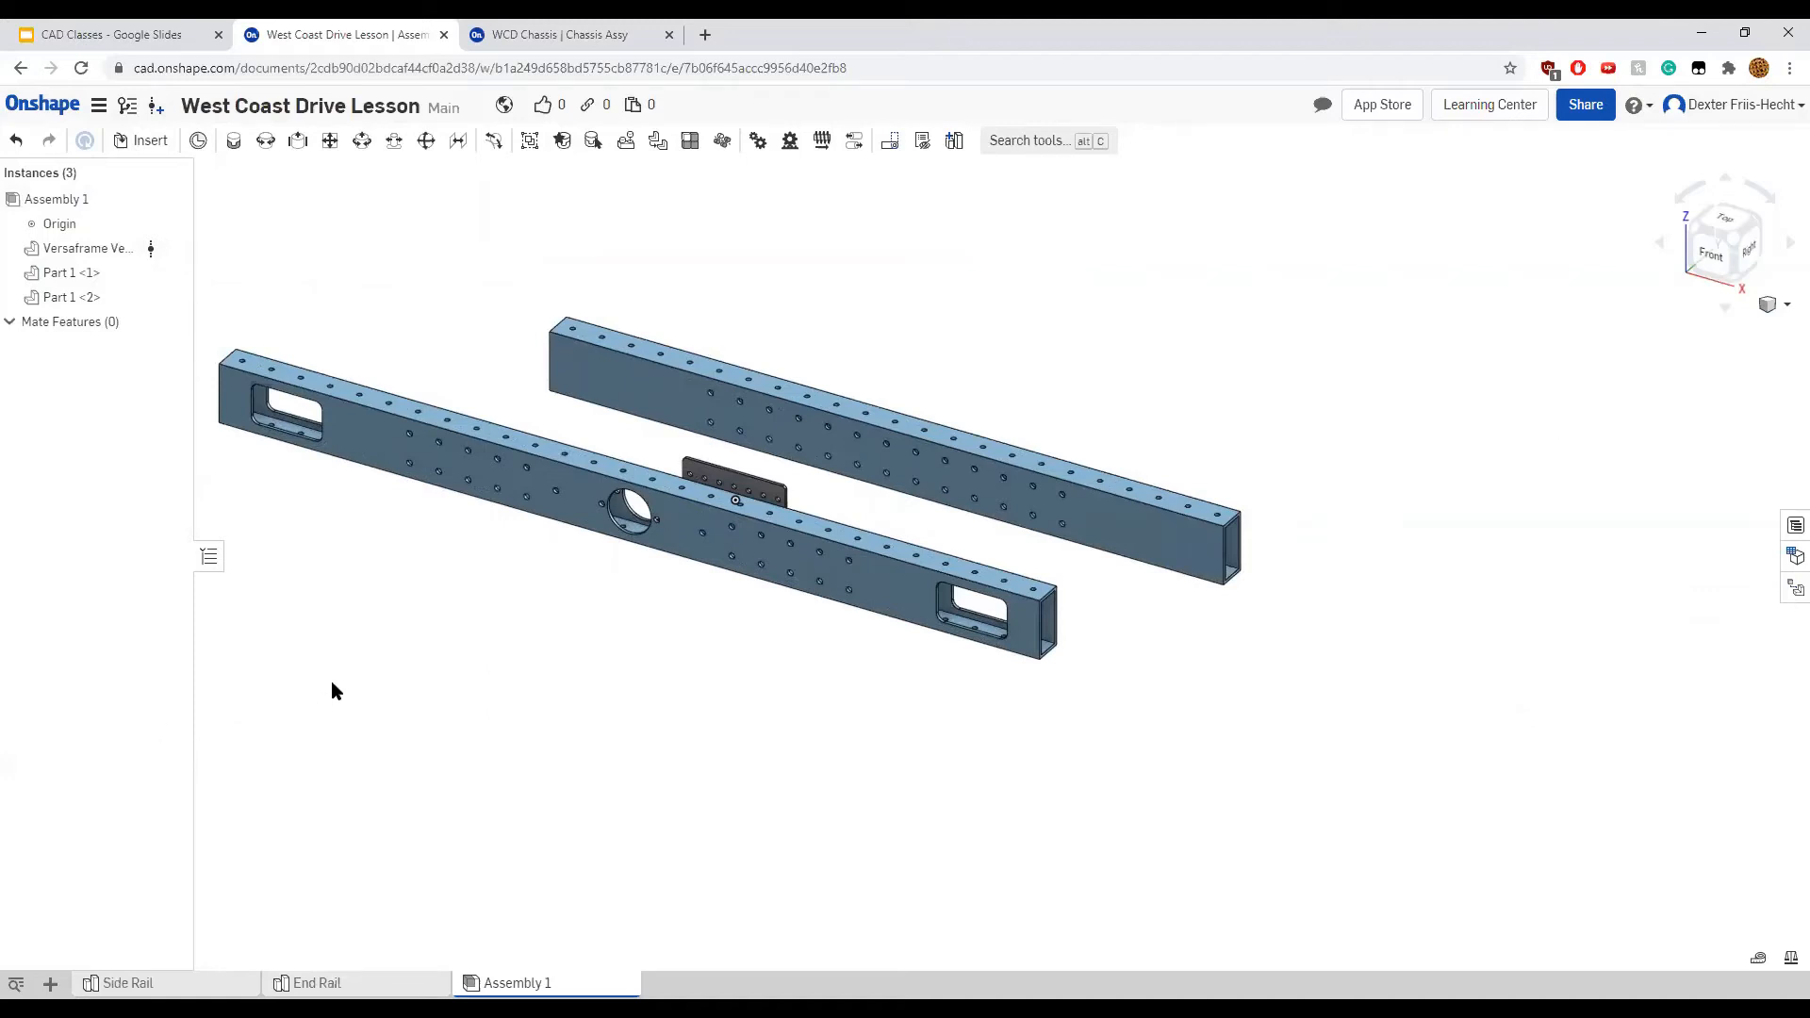
{"action": "scroll", "coordinate": [332, 682], "scroll_direction": "down", "scroll_amount": 1}
{"action": "scroll", "coordinate": [336, 678], "scroll_direction": "down", "scroll_amount": 1}
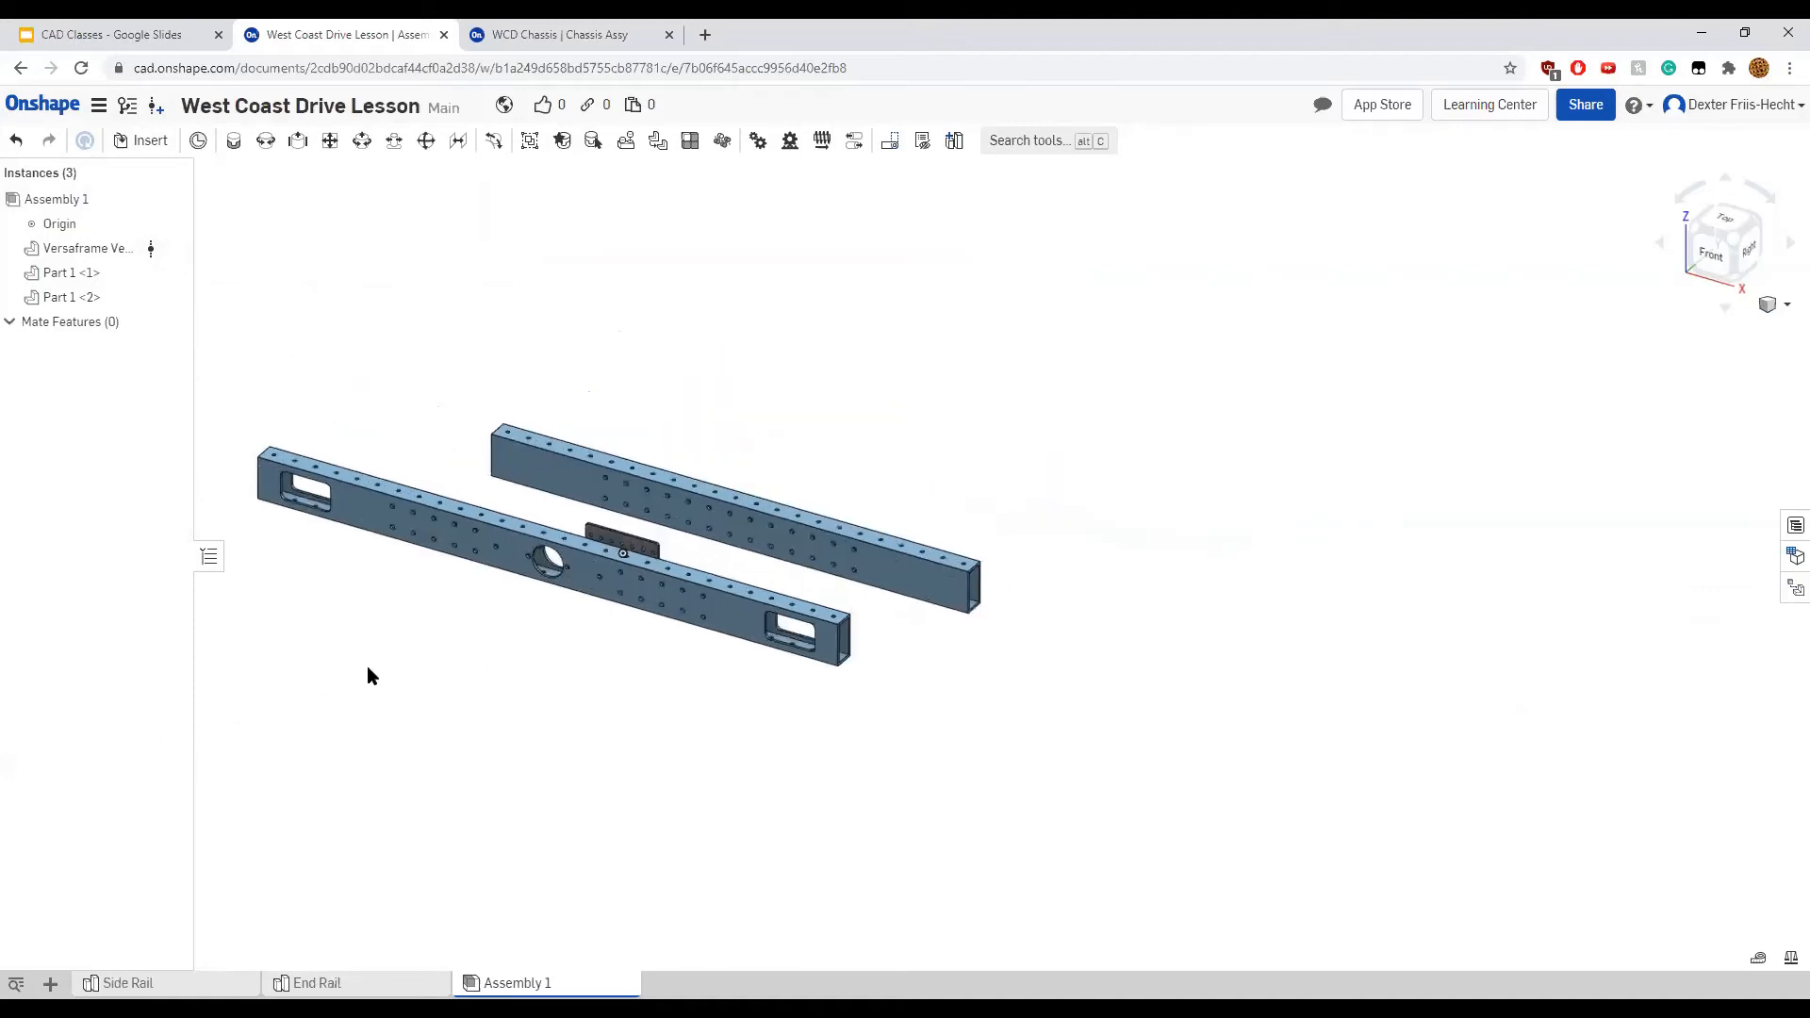
{"action": "middle_click_drag", "start_coordinate": [366, 665], "coordinate": [543, 714]}
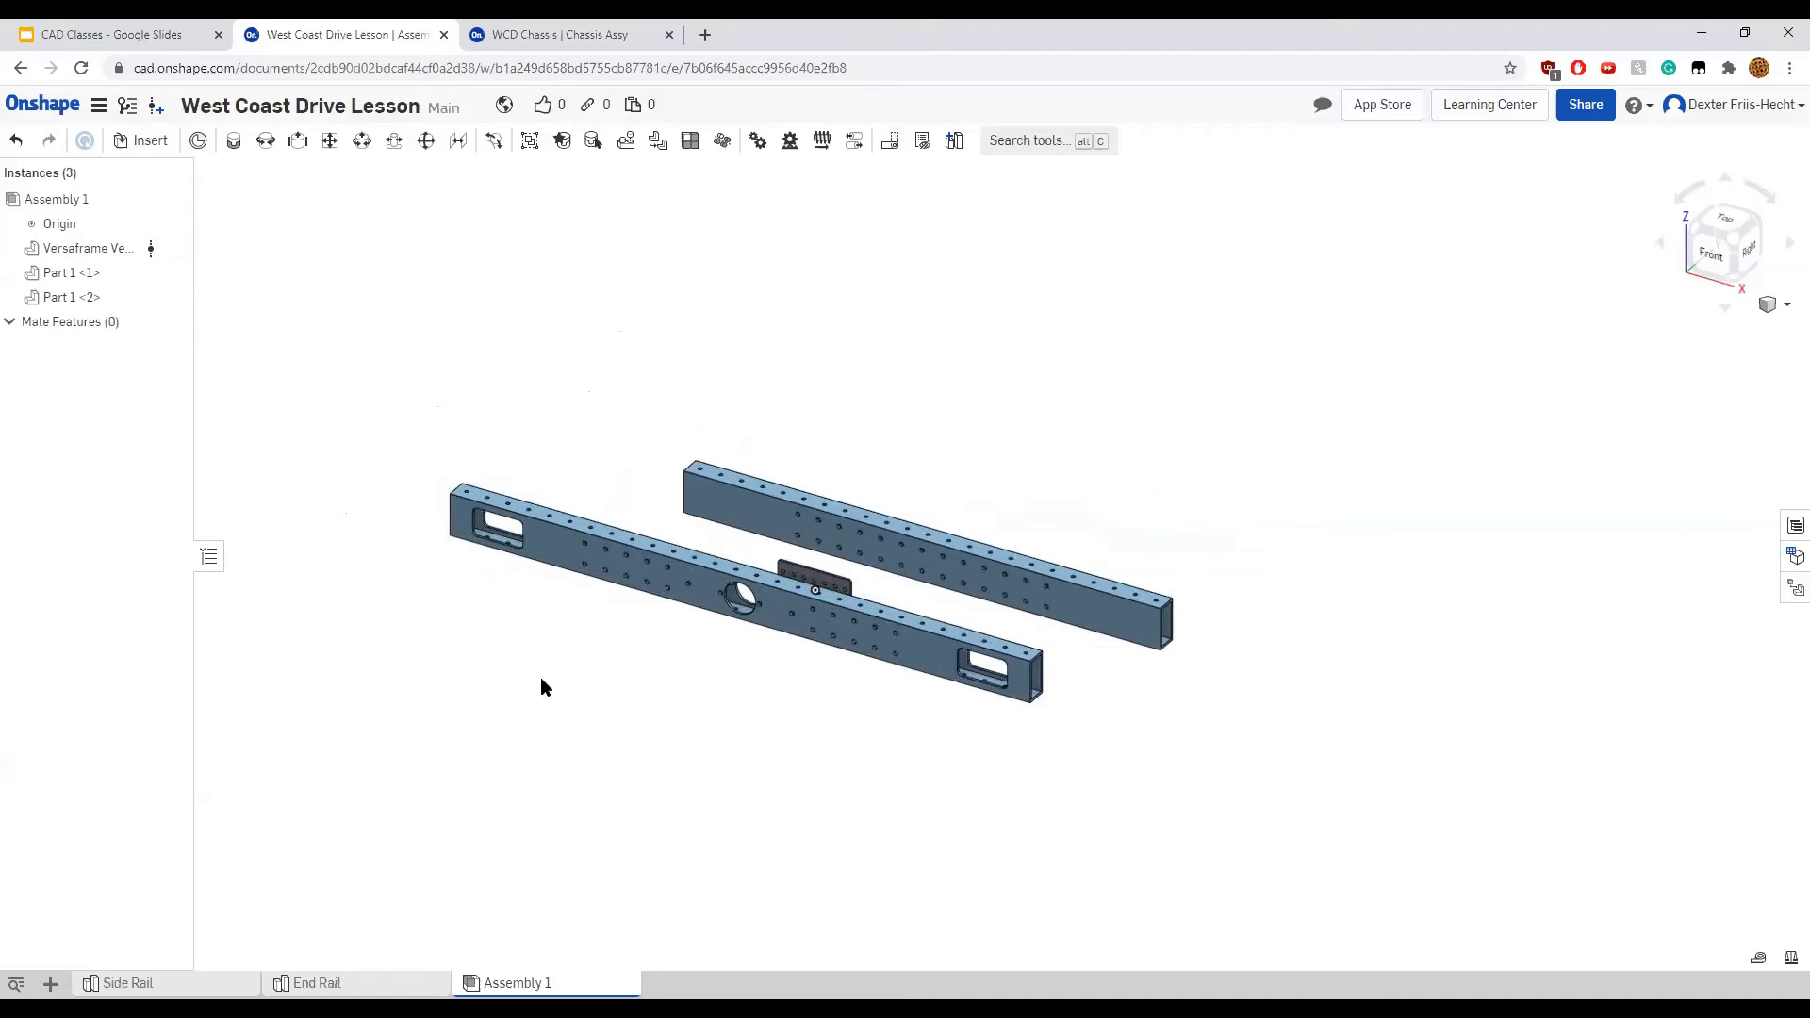
{"action": "left_click", "coordinate": [626, 574]}
{"action": "left_click", "coordinate": [716, 507]}
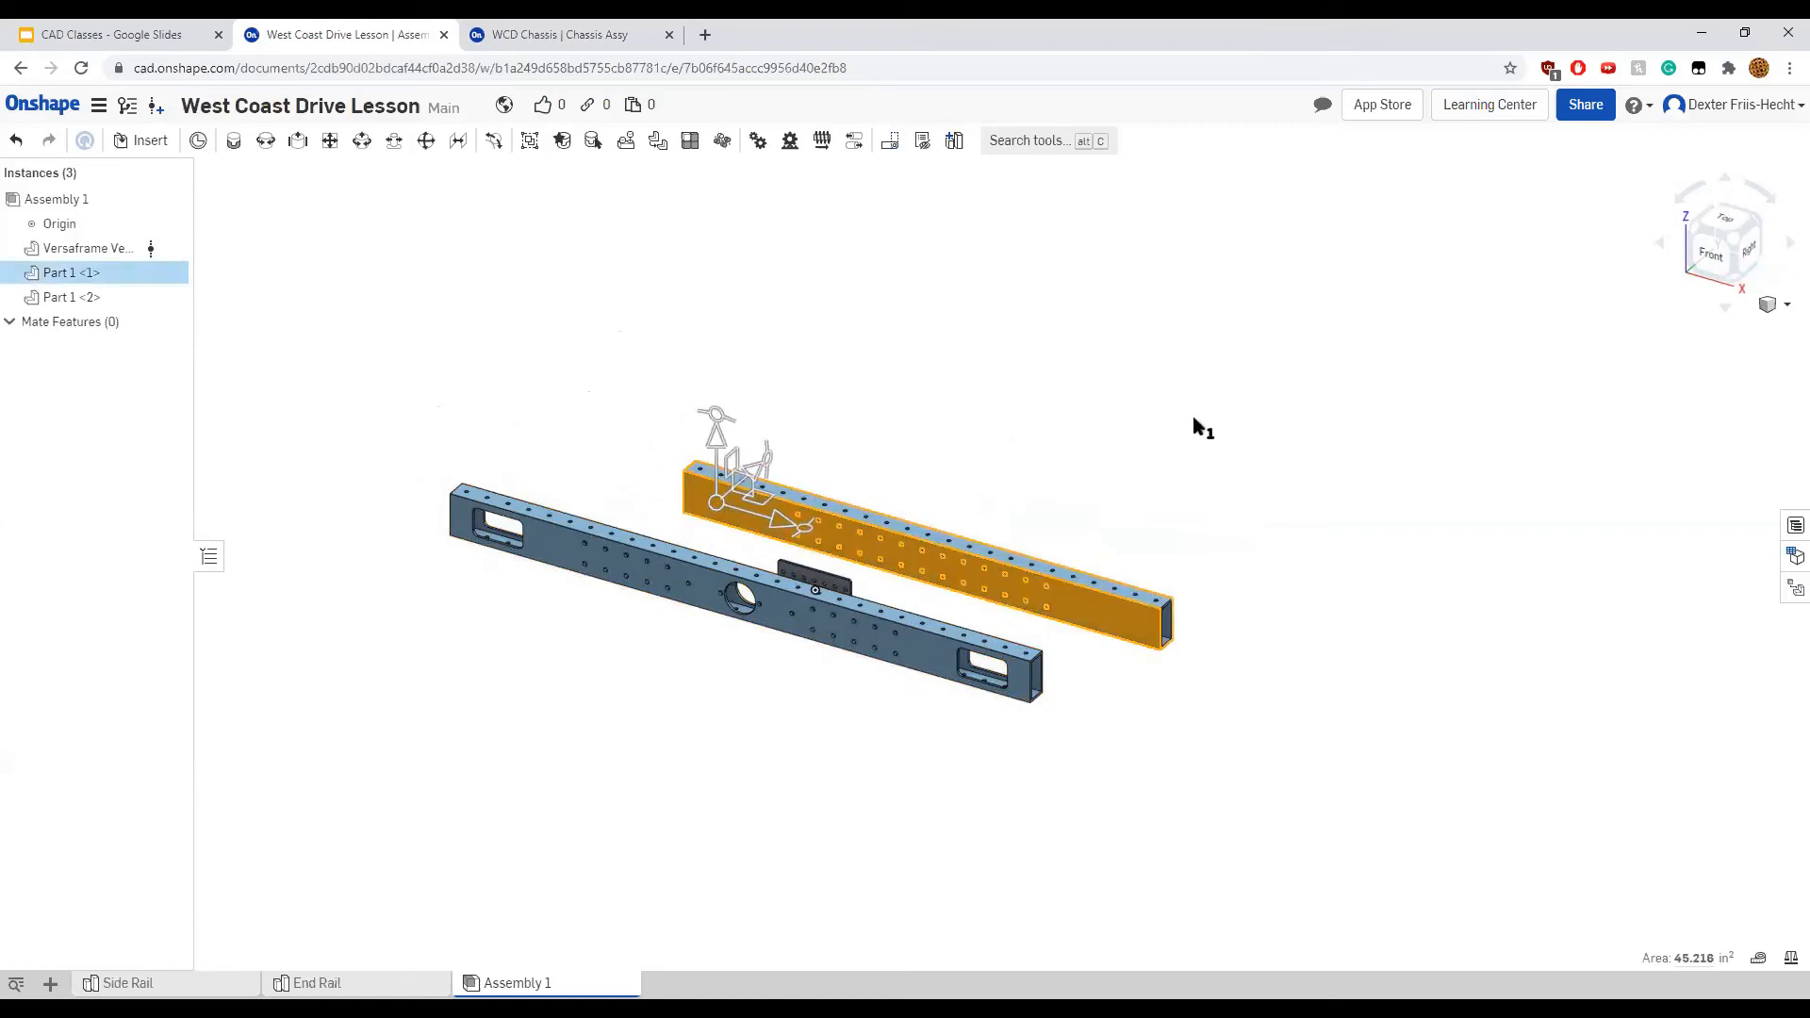
{"action": "left_click", "coordinate": [1710, 226]}
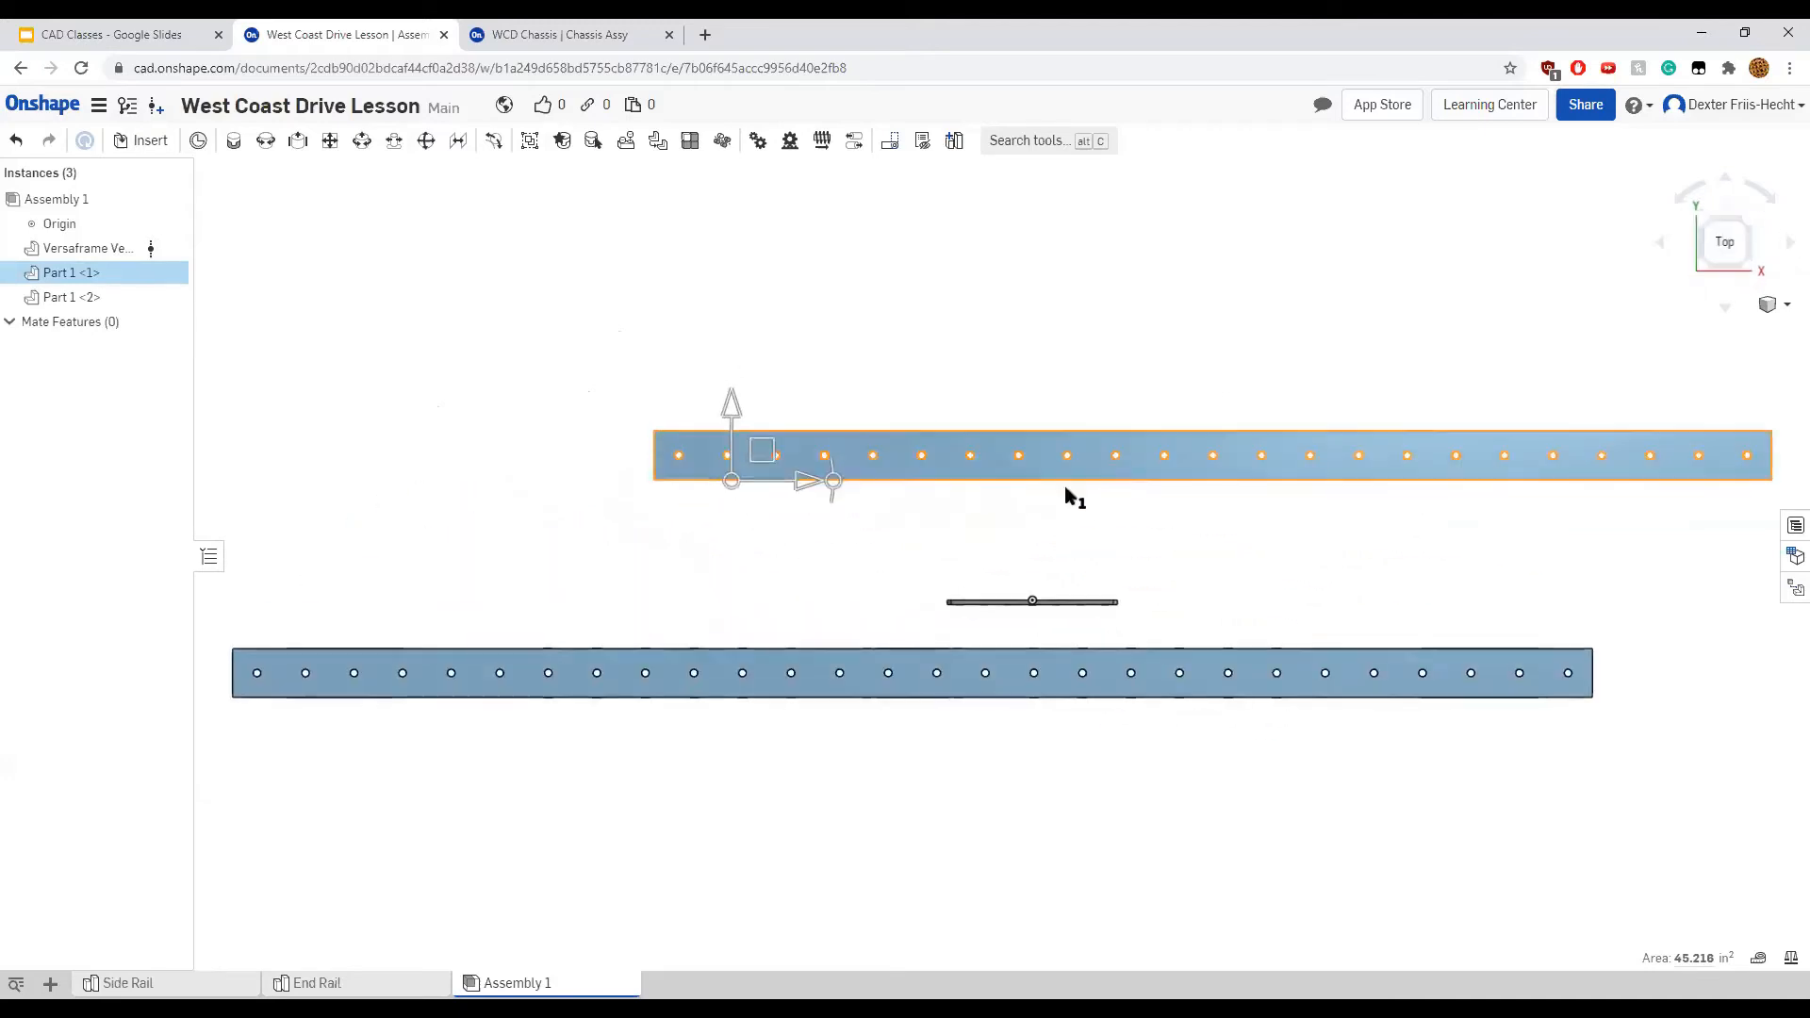
{"action": "left_click_drag", "start_coordinate": [886, 479], "coordinate": [801, 294]}
{"action": "type", "text": "90"}
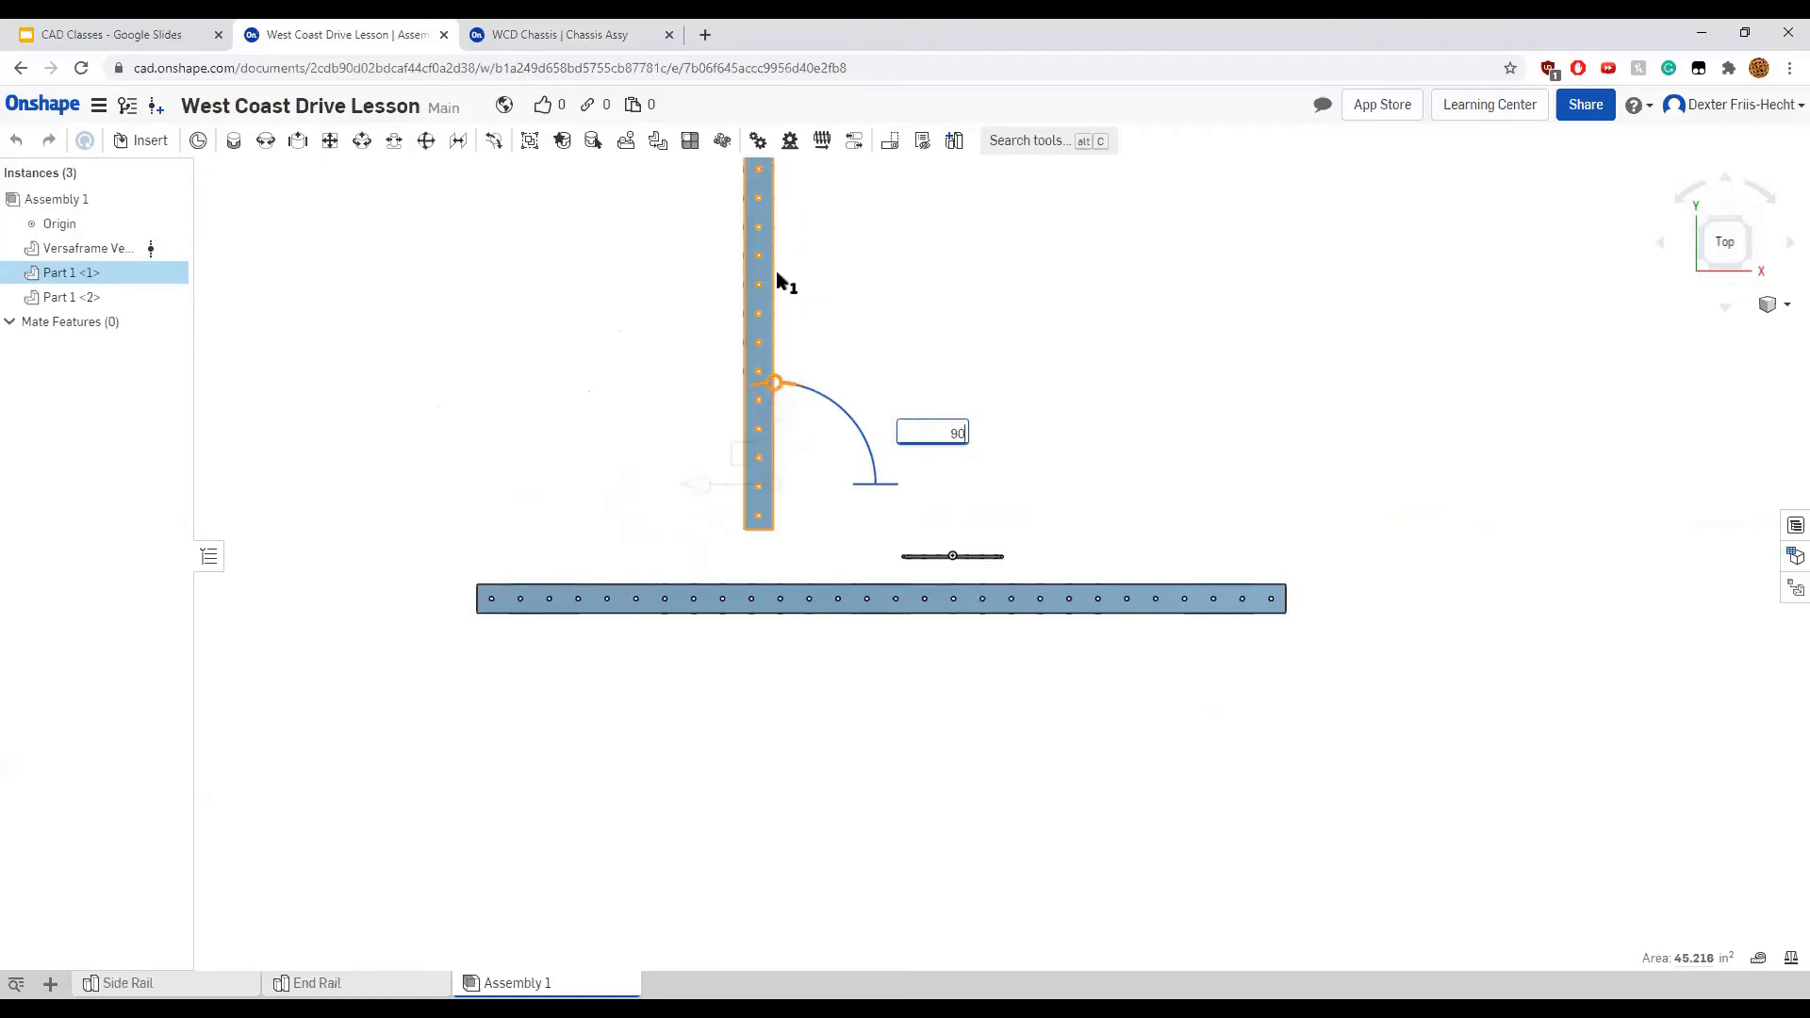
{"action": "key", "text": "Return"}
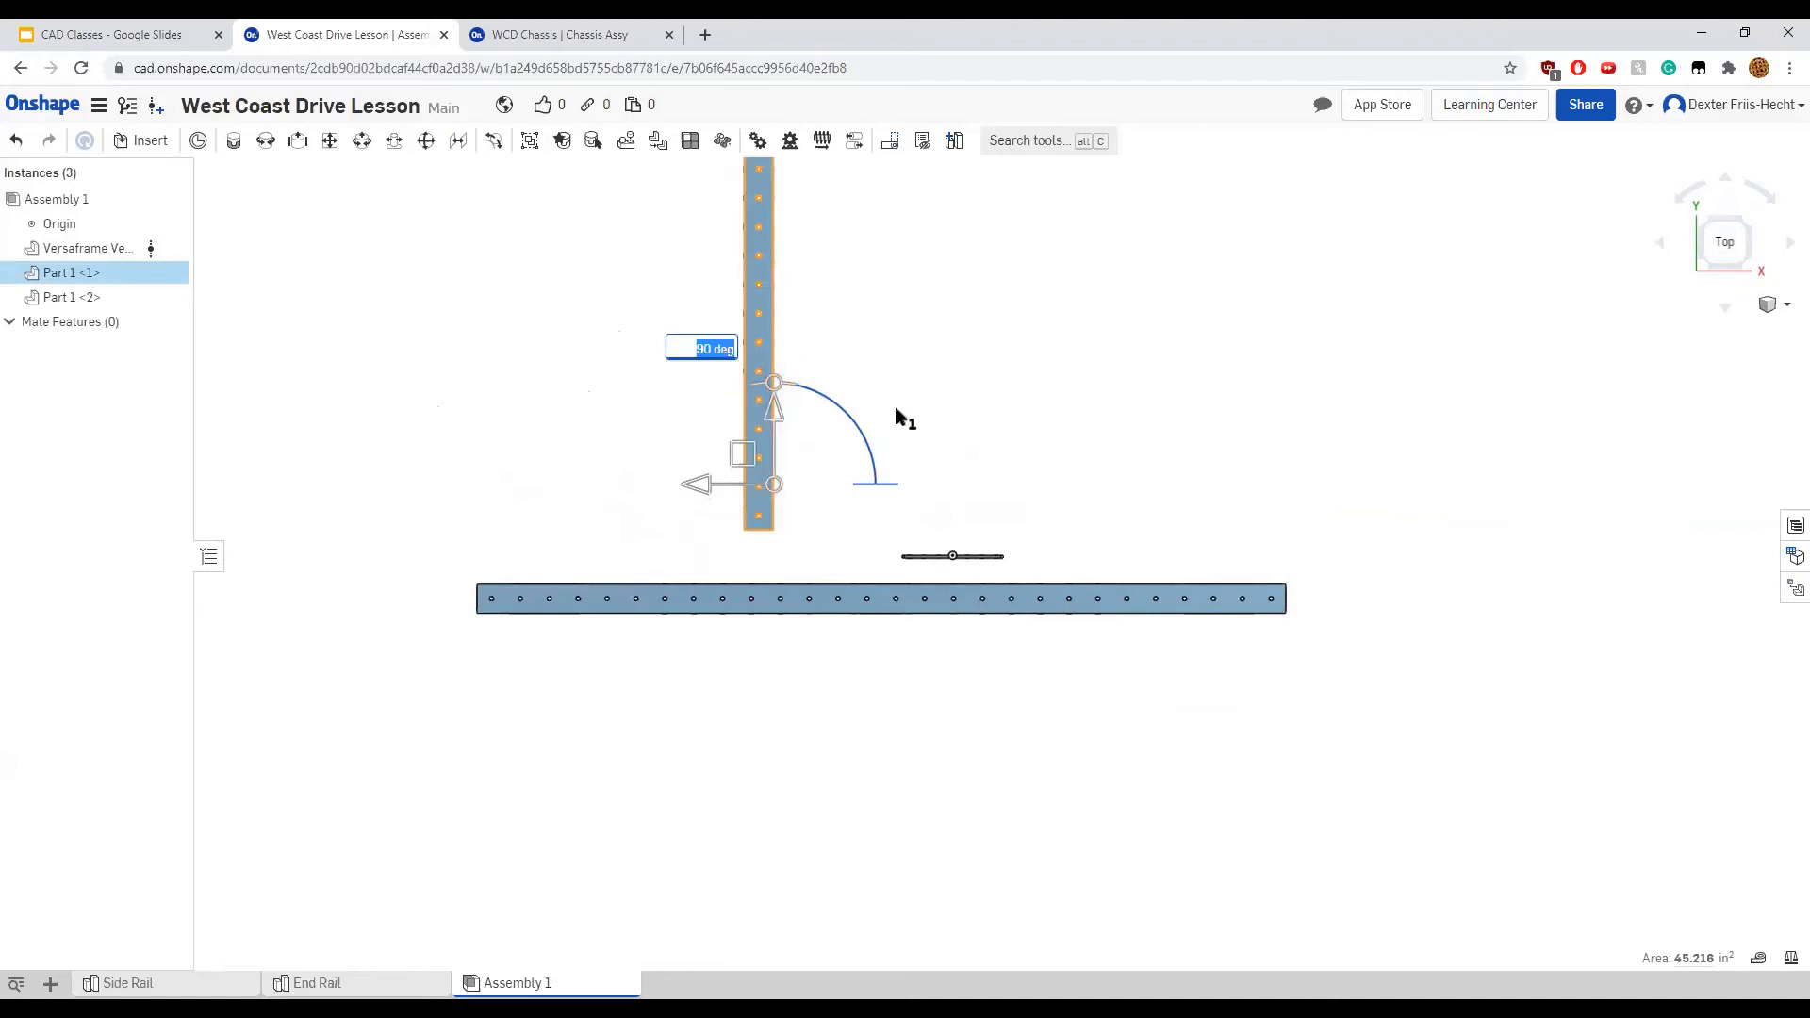
{"action": "left_click", "coordinate": [946, 433]}
Move the gusset out from behind the side rail to the free space near the rail's end
{"action": "scroll", "coordinate": [946, 447], "scroll_direction": "down", "scroll_amount": 3}
{"action": "scroll", "coordinate": [946, 447], "scroll_direction": "up", "scroll_amount": 1}
{"action": "right_click_drag", "start_coordinate": [915, 430], "coordinate": [892, 328]}
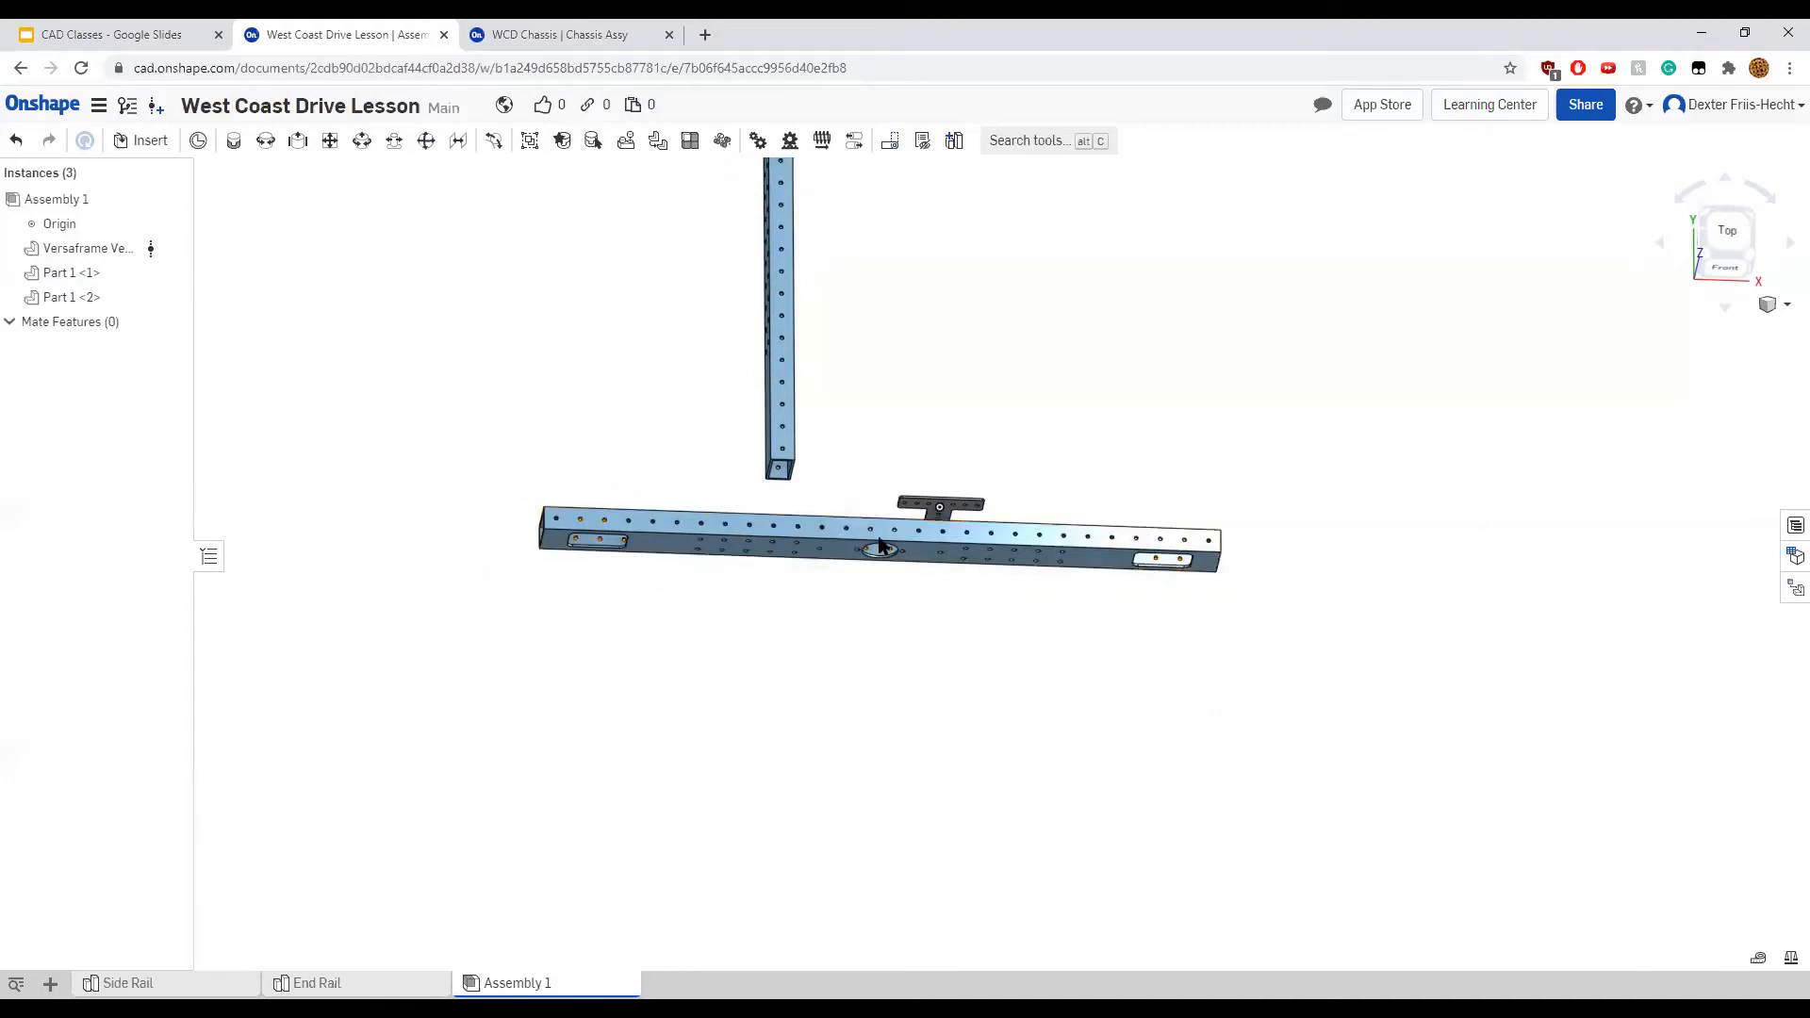
{"action": "scroll", "coordinate": [939, 510], "scroll_direction": "up", "scroll_amount": 1}
{"action": "scroll", "coordinate": [940, 510], "scroll_direction": "up", "scroll_amount": 1}
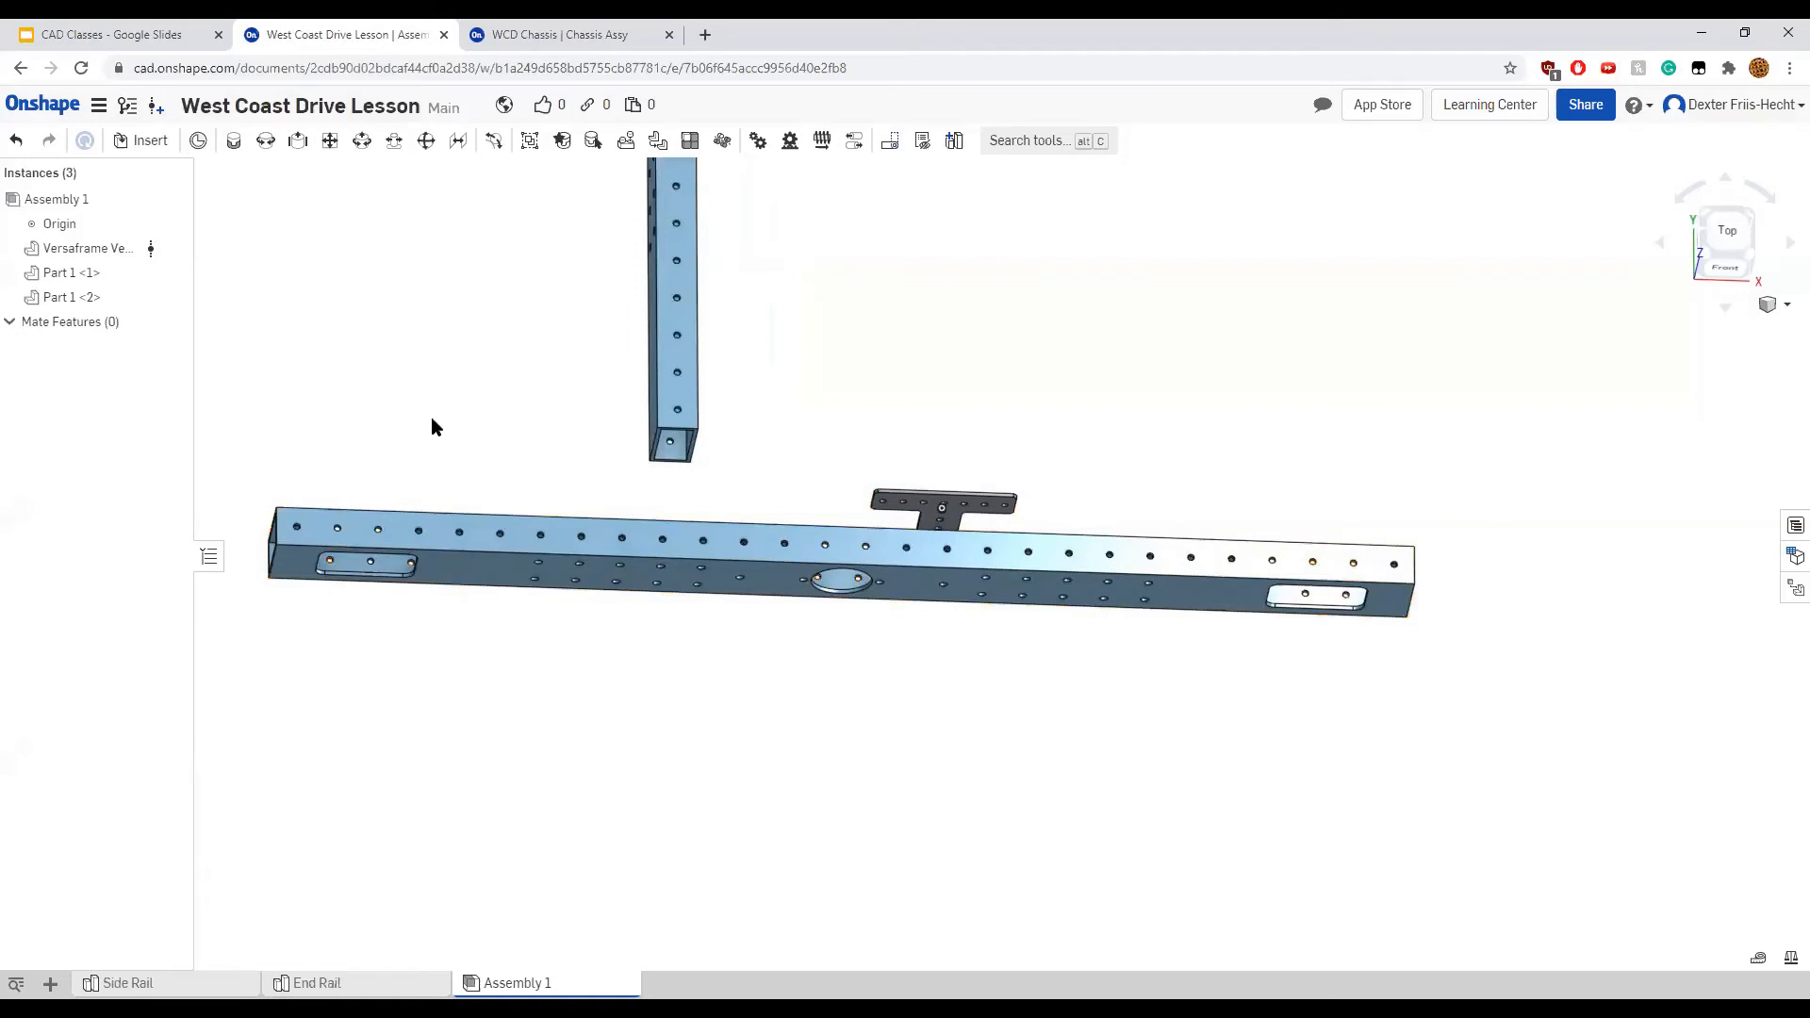
{"action": "left_click_drag", "start_coordinate": [959, 530], "coordinate": [344, 335]}
{"action": "scroll", "coordinate": [320, 412], "scroll_direction": "down", "scroll_amount": 2}
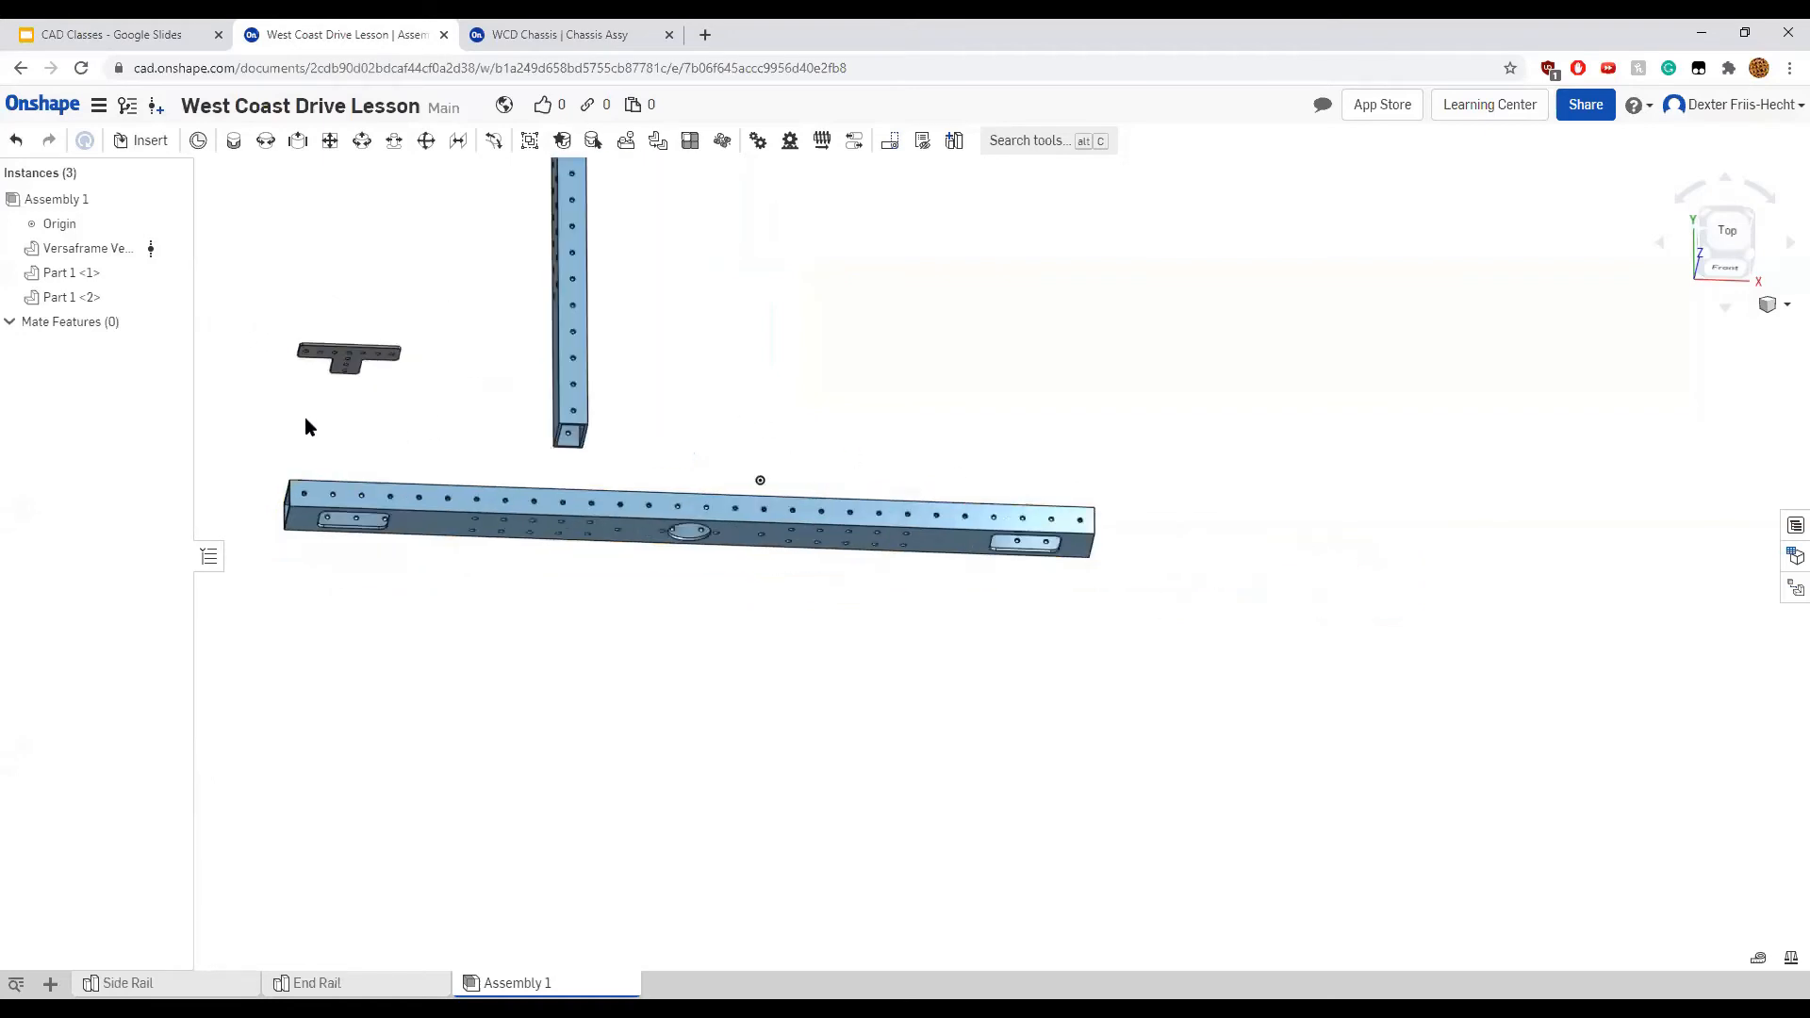
Create a Fastened mate between the end hole on the side rail's top face and the middle hole of the gusset's stem
{"action": "scroll", "coordinate": [304, 416], "scroll_direction": "up", "scroll_amount": 4}
{"action": "scroll", "coordinate": [304, 417], "scroll_direction": "up", "scroll_amount": 1}
{"action": "middle_click_drag", "start_coordinate": [304, 417], "coordinate": [440, 373]}
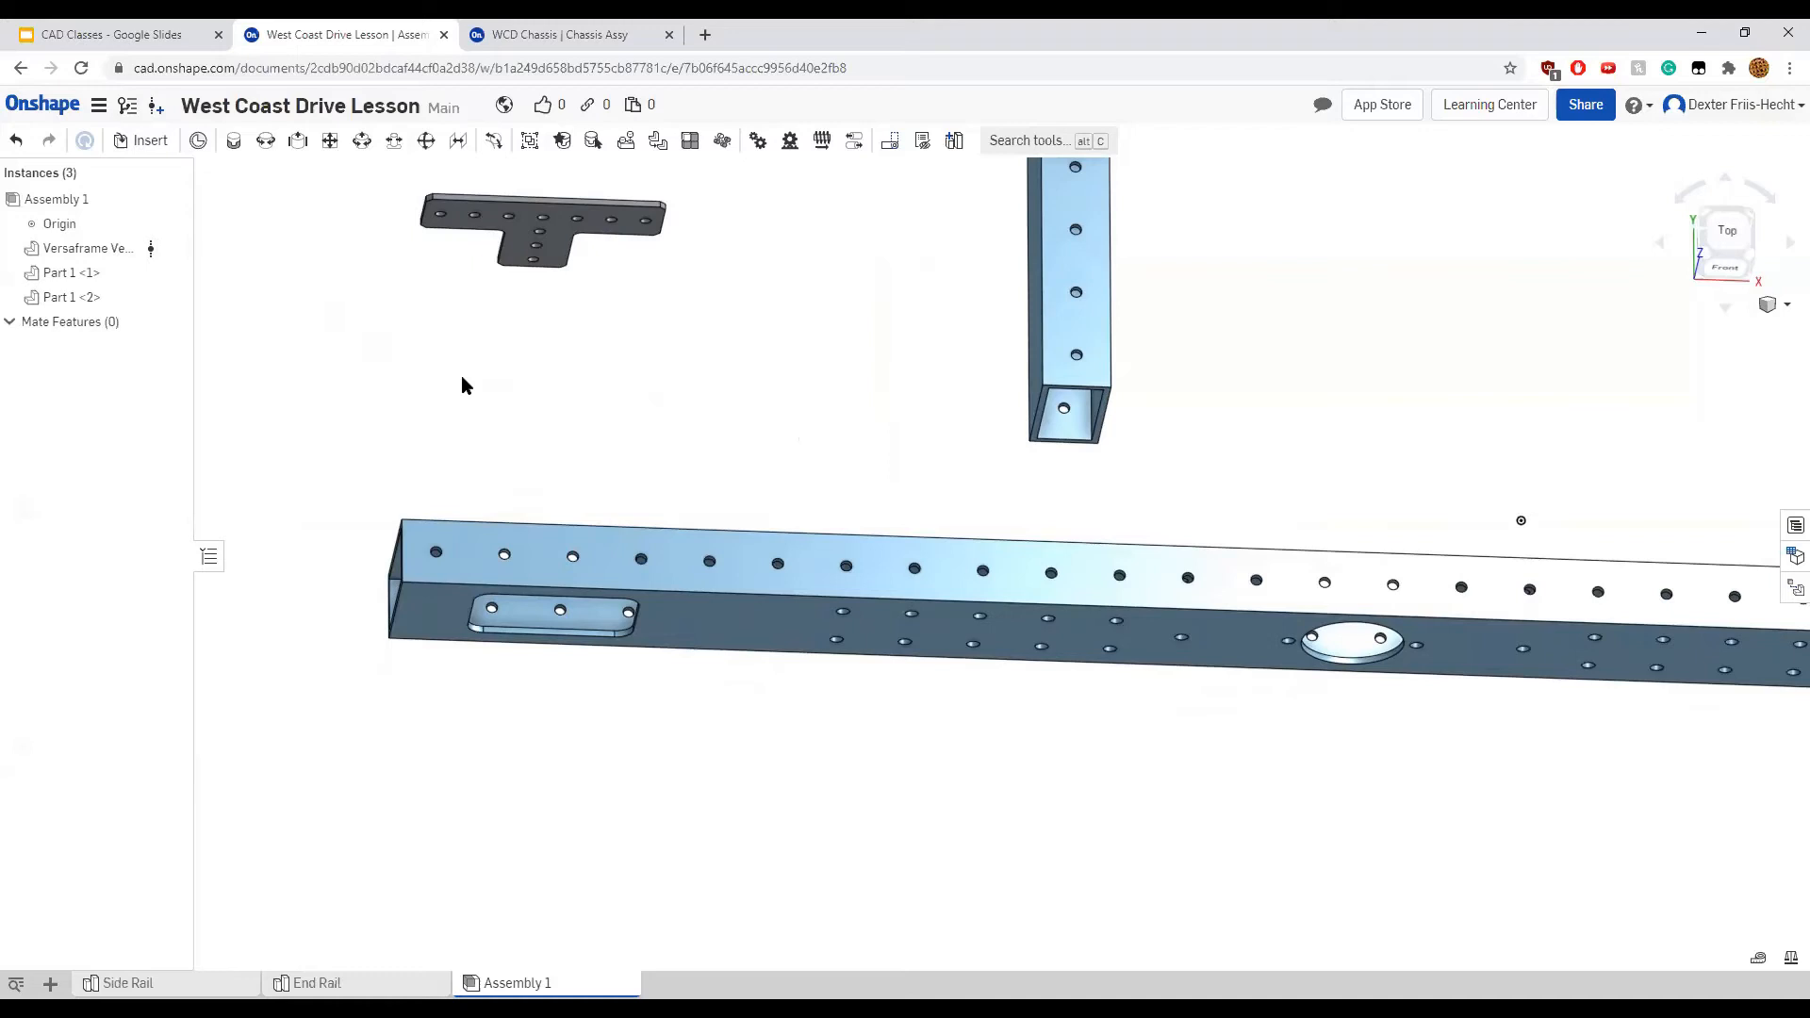
{"action": "right_click_drag", "start_coordinate": [481, 363], "coordinate": [416, 515]}
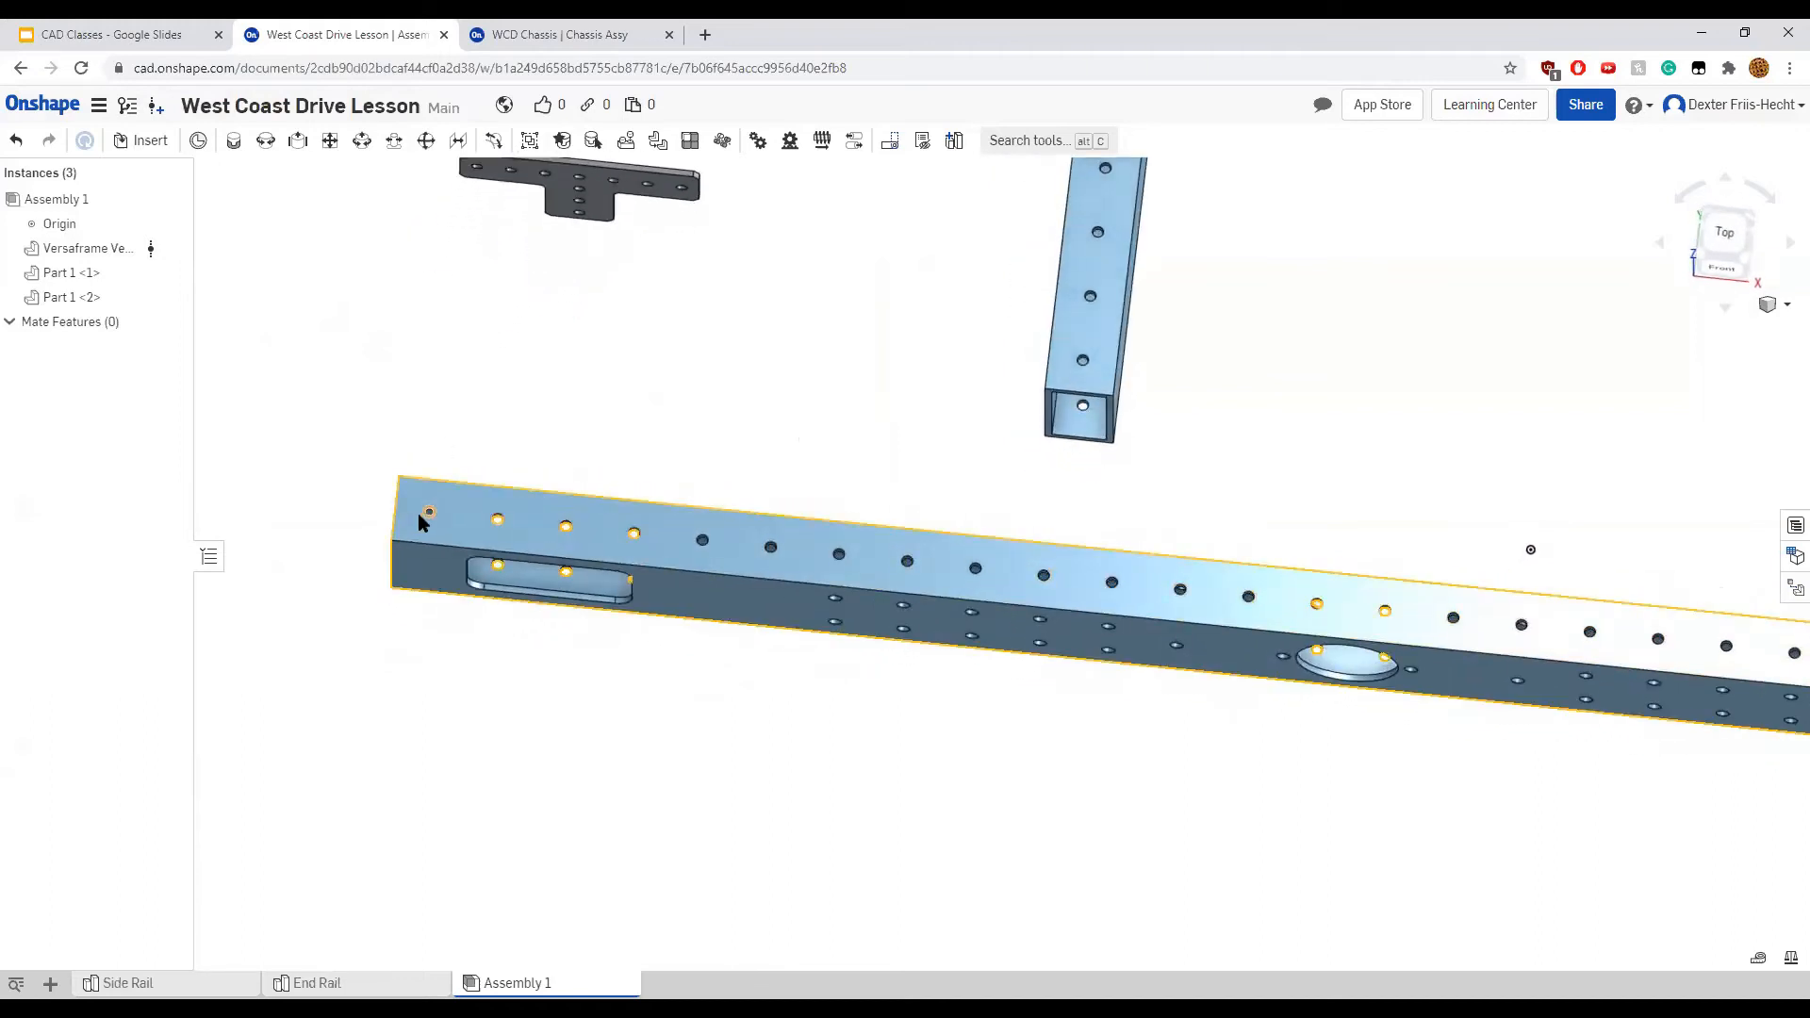
{"action": "right_click_drag", "start_coordinate": [421, 523], "coordinate": [556, 299]}
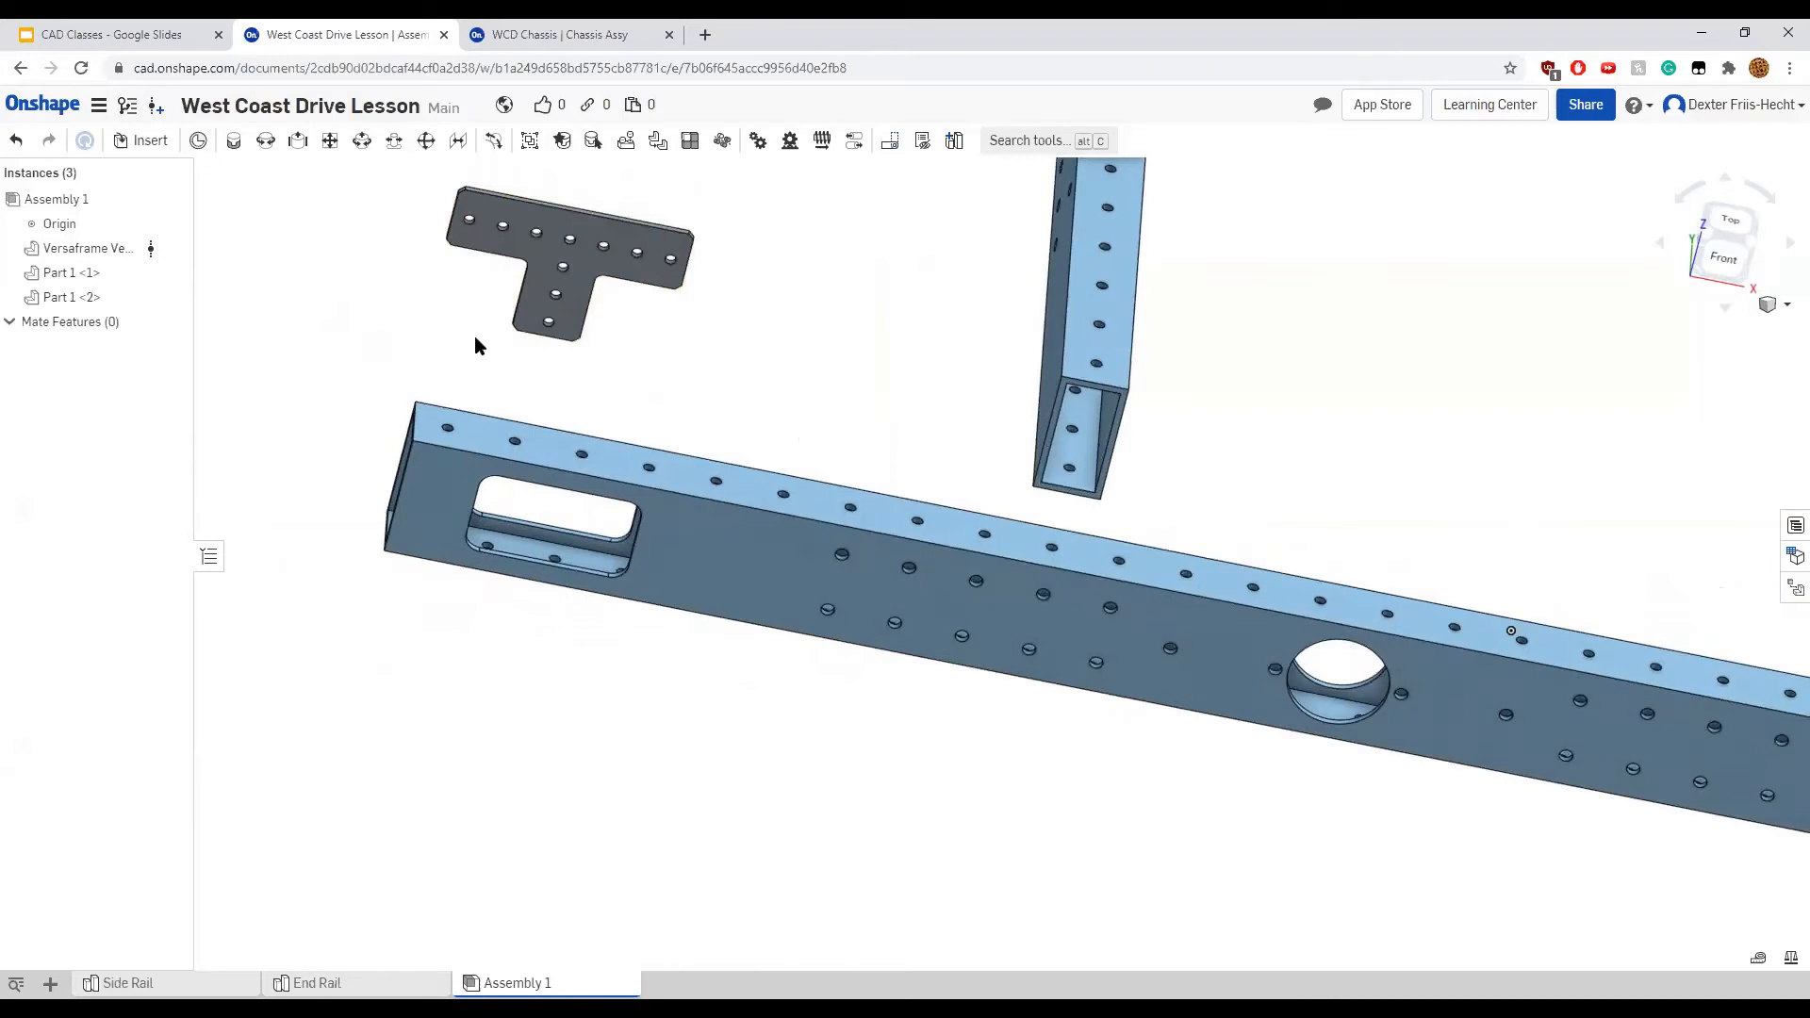
{"action": "left_click", "coordinate": [233, 141]}
{"action": "right_click_drag", "start_coordinate": [334, 394], "coordinate": [309, 460]}
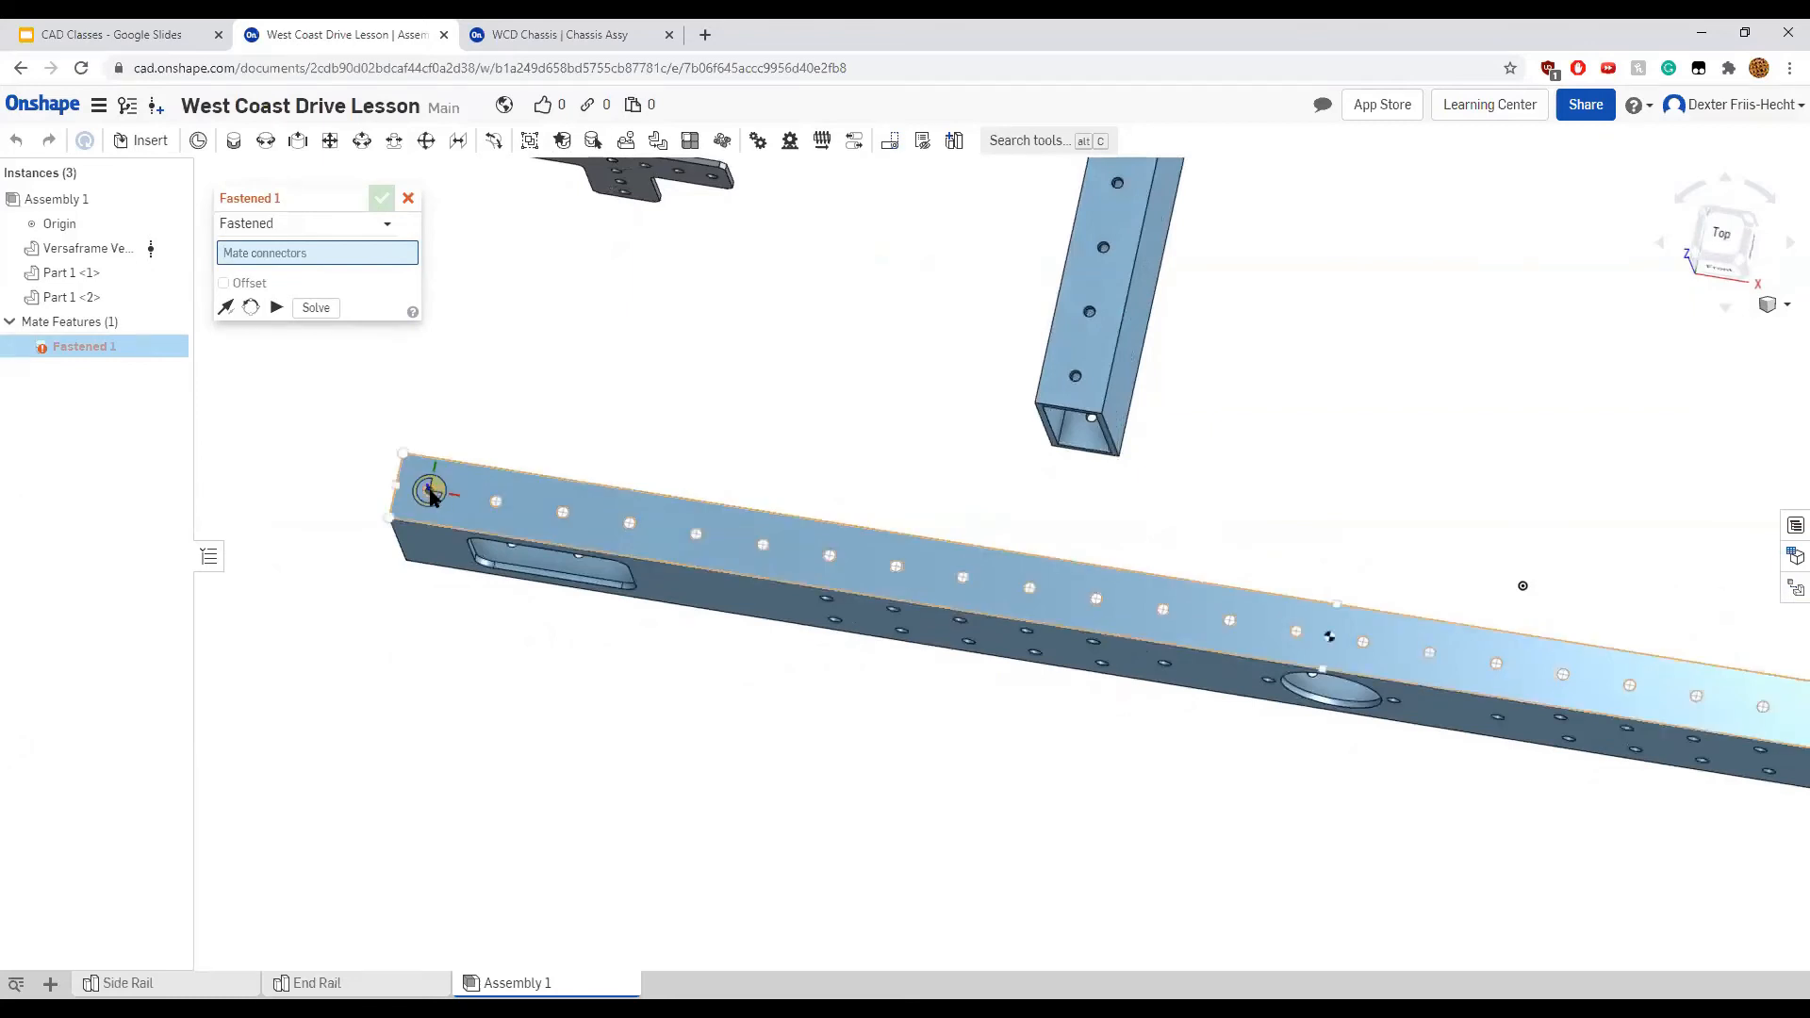
{"action": "left_click", "coordinate": [430, 492]}
{"action": "right_click_drag", "start_coordinate": [528, 384], "coordinate": [545, 348]}
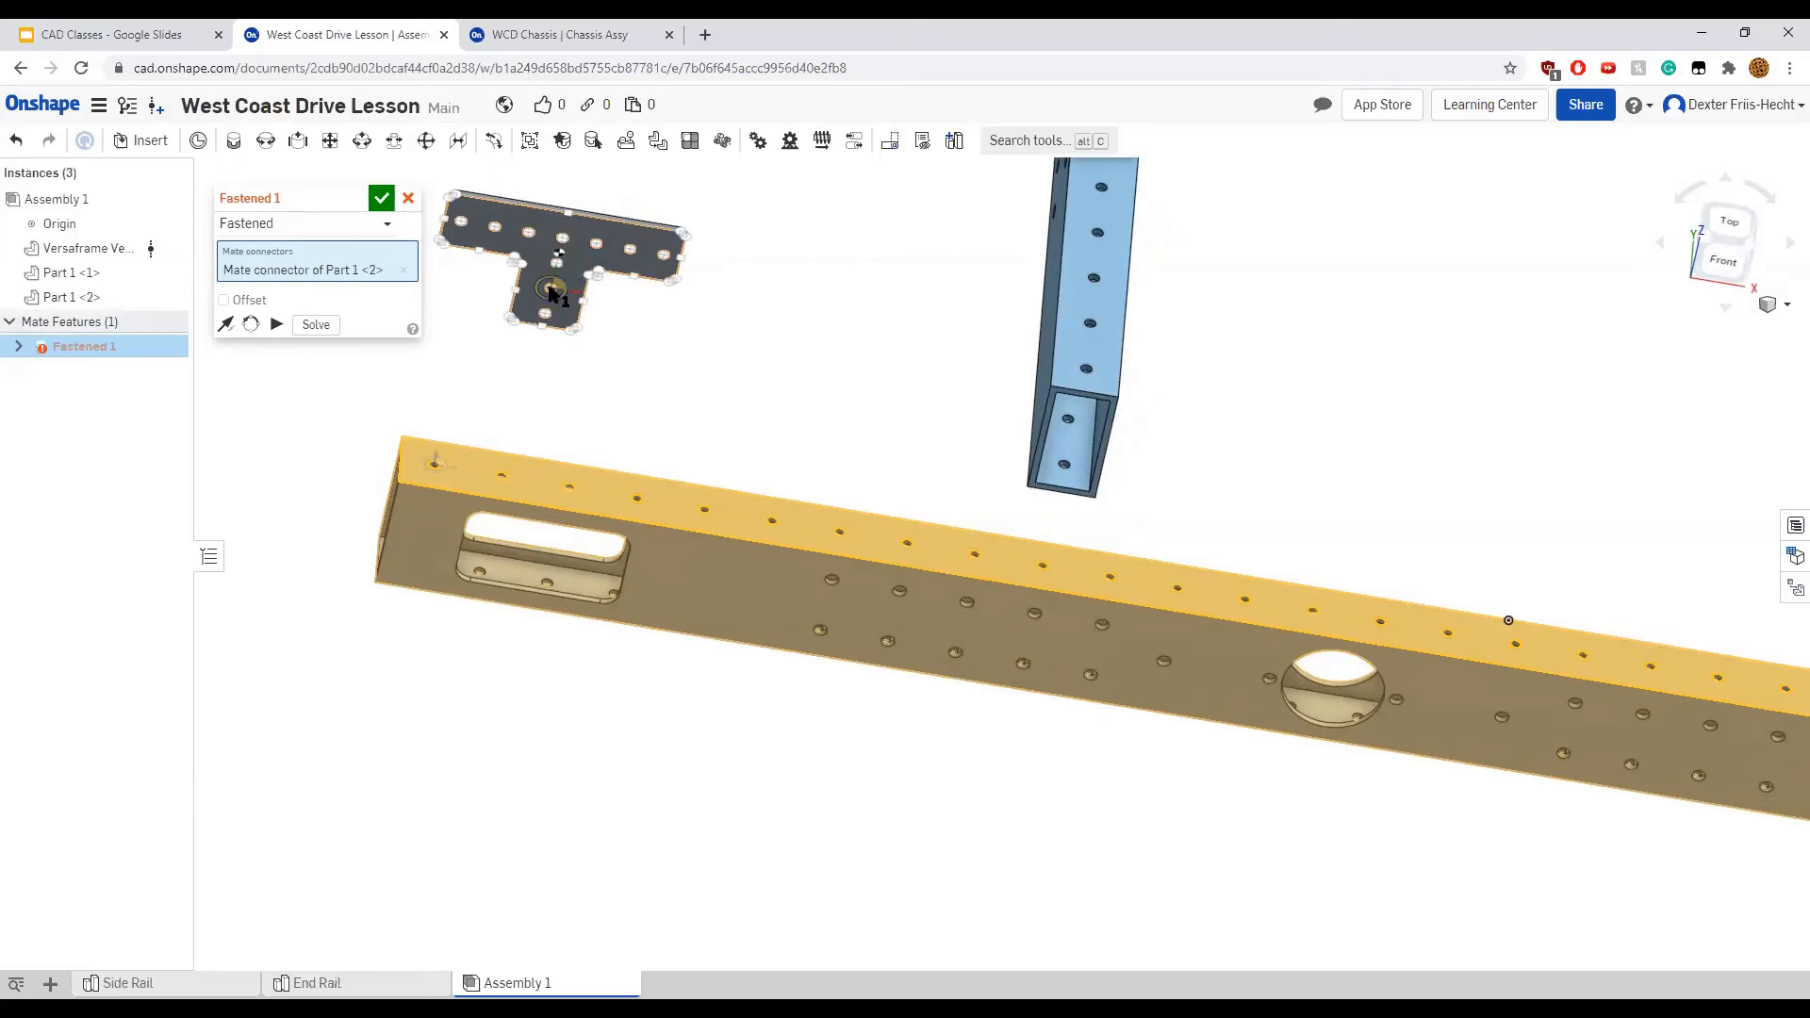
{"action": "left_click", "coordinate": [551, 291]}
{"action": "right_click_drag", "start_coordinate": [518, 412], "coordinate": [591, 250]}
{"action": "scroll", "coordinate": [707, 488], "scroll_direction": "down", "scroll_amount": 5}
{"action": "left_click", "coordinate": [755, 325]}
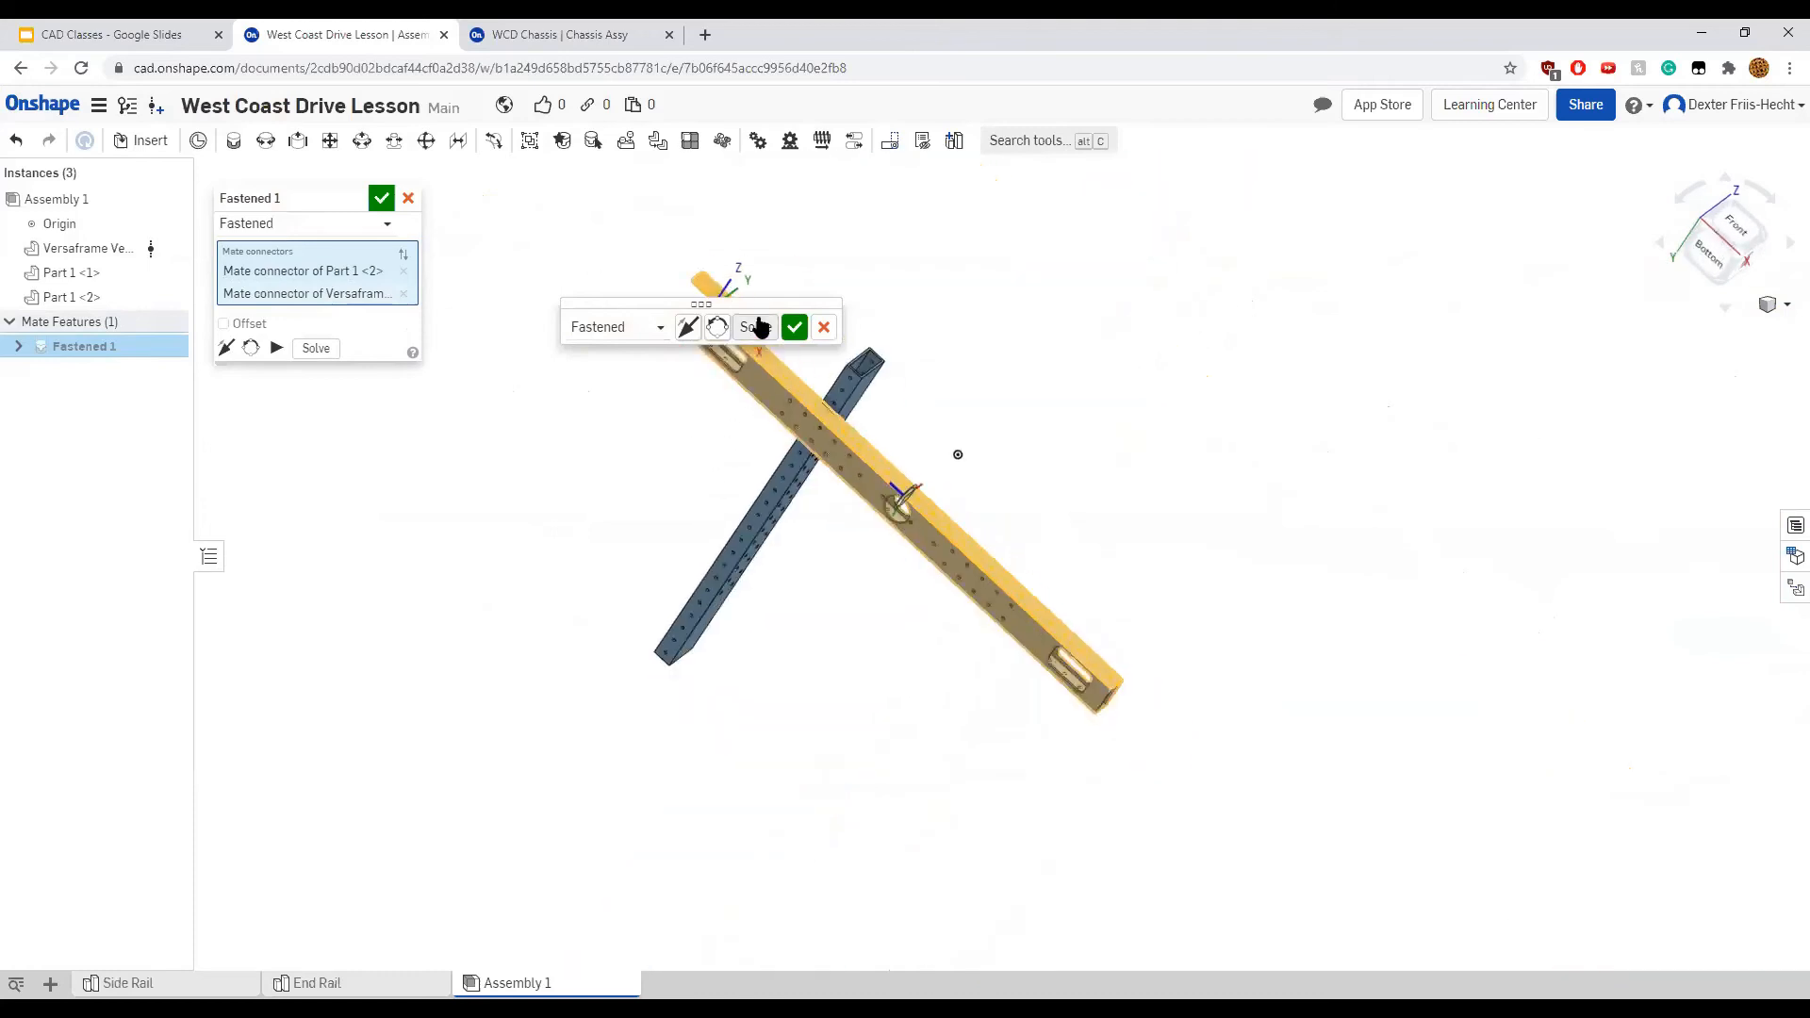
Flip the Fastened mate's primary axis and rotate its secondary axis to align the gusset across the side rail's end, then accept it
{"action": "middle_click_drag", "start_coordinate": [565, 444], "coordinate": [362, 630]}
{"action": "scroll", "coordinate": [494, 462], "scroll_direction": "up", "scroll_amount": 3}
{"action": "scroll", "coordinate": [494, 461], "scroll_direction": "up", "scroll_amount": 3}
{"action": "right_click_drag", "start_coordinate": [529, 485], "coordinate": [556, 405]}
{"action": "left_click", "coordinate": [687, 327]}
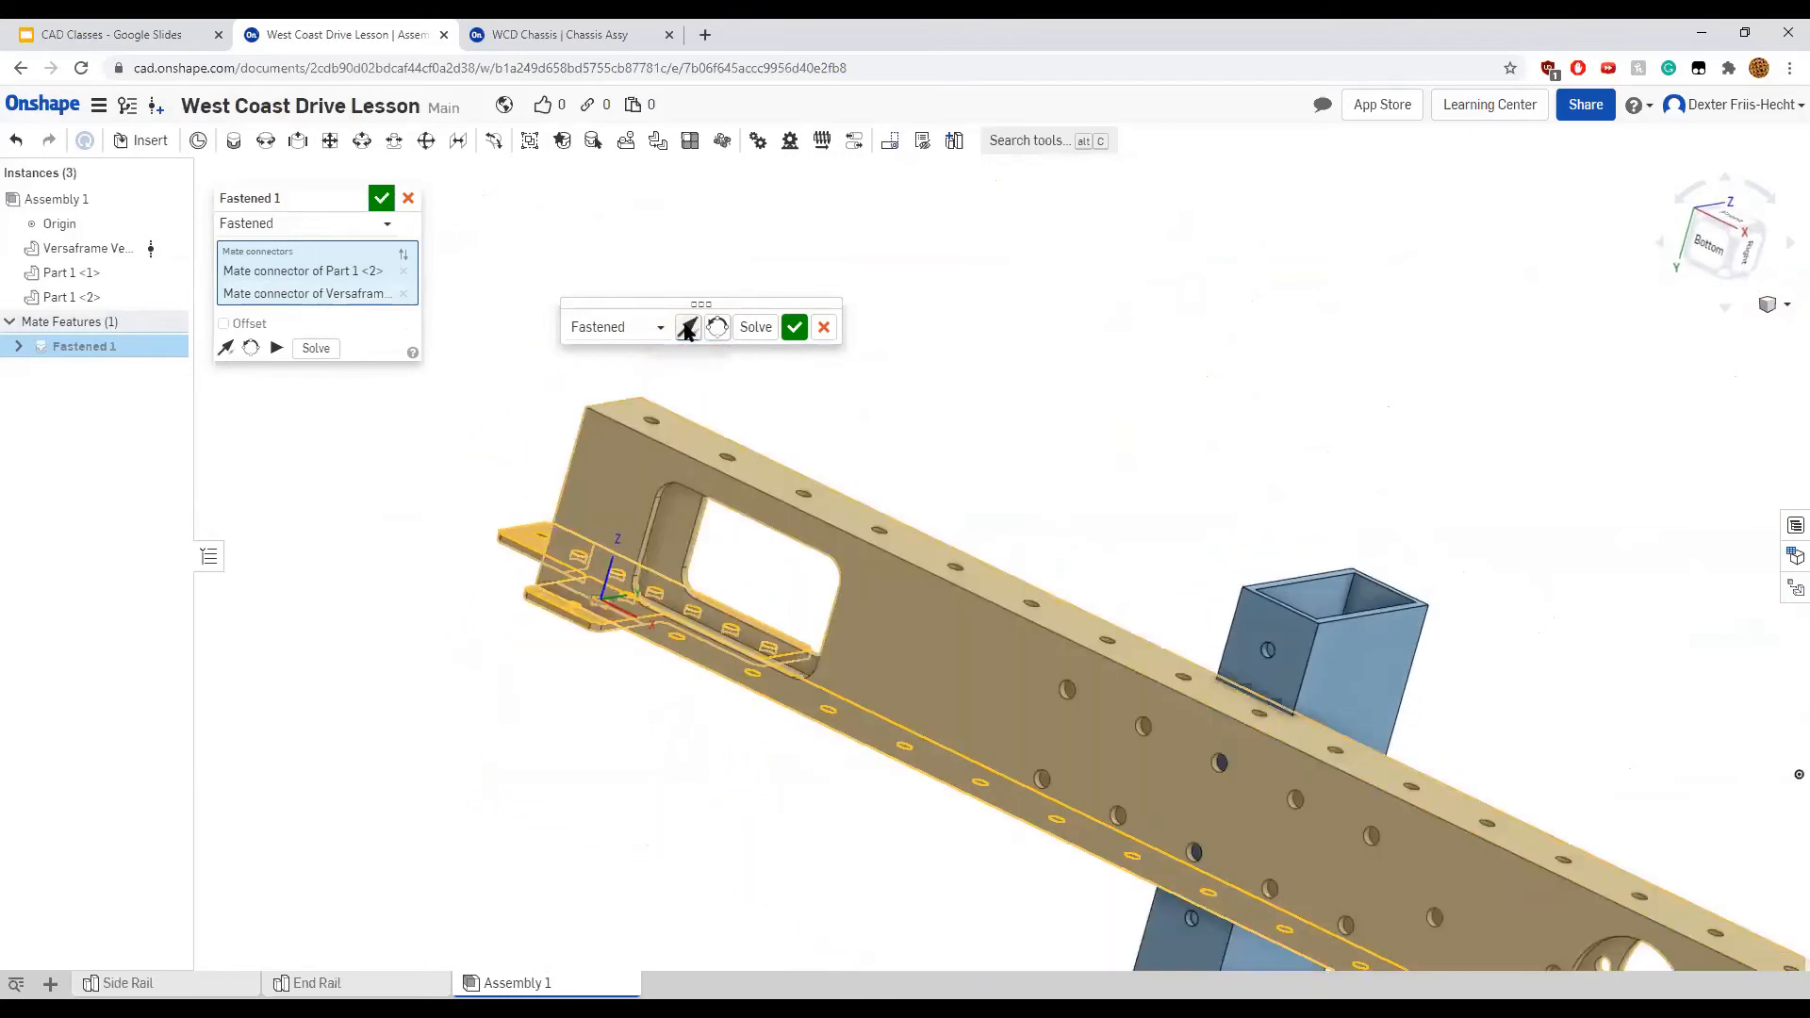
{"action": "mouse_move", "coordinate": [541, 573]}
{"action": "right_mouse_down"}
{"action": "mouse_move", "coordinate": [542, 554]}
{"action": "mouse_move", "coordinate": [537, 571]}
{"action": "right_mouse_up"}
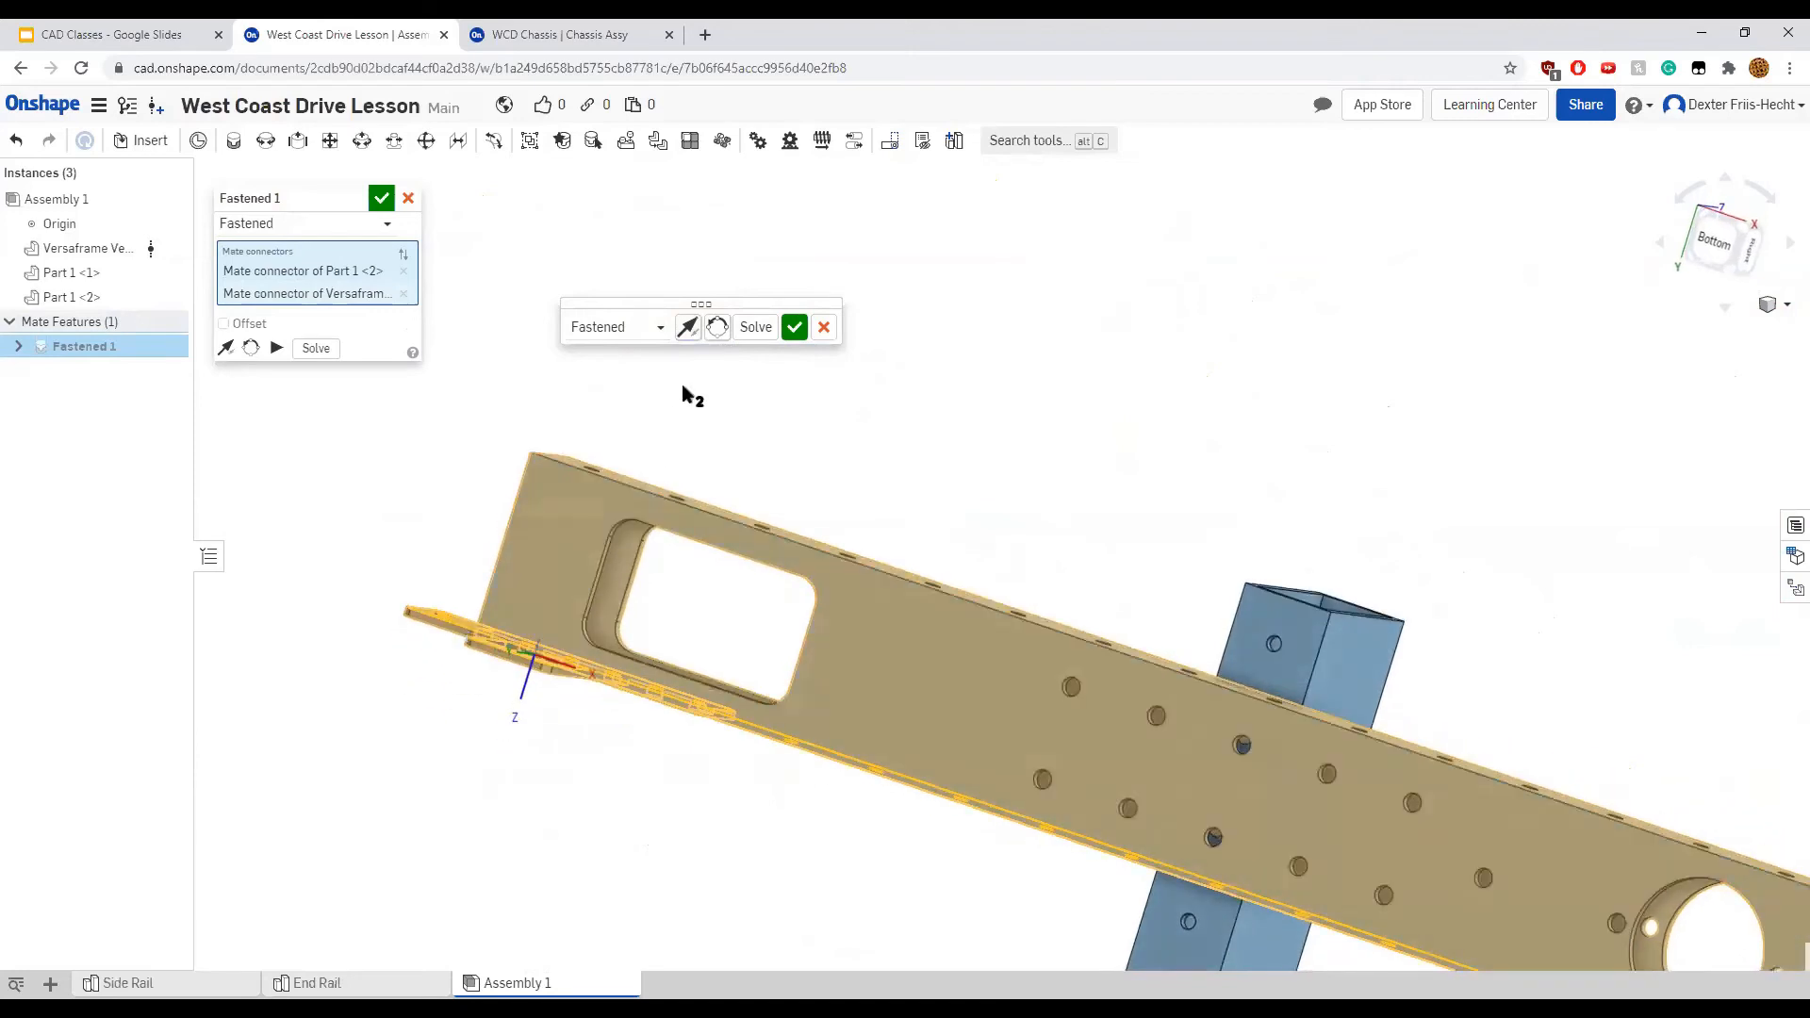
{"action": "left_click", "coordinate": [718, 326]}
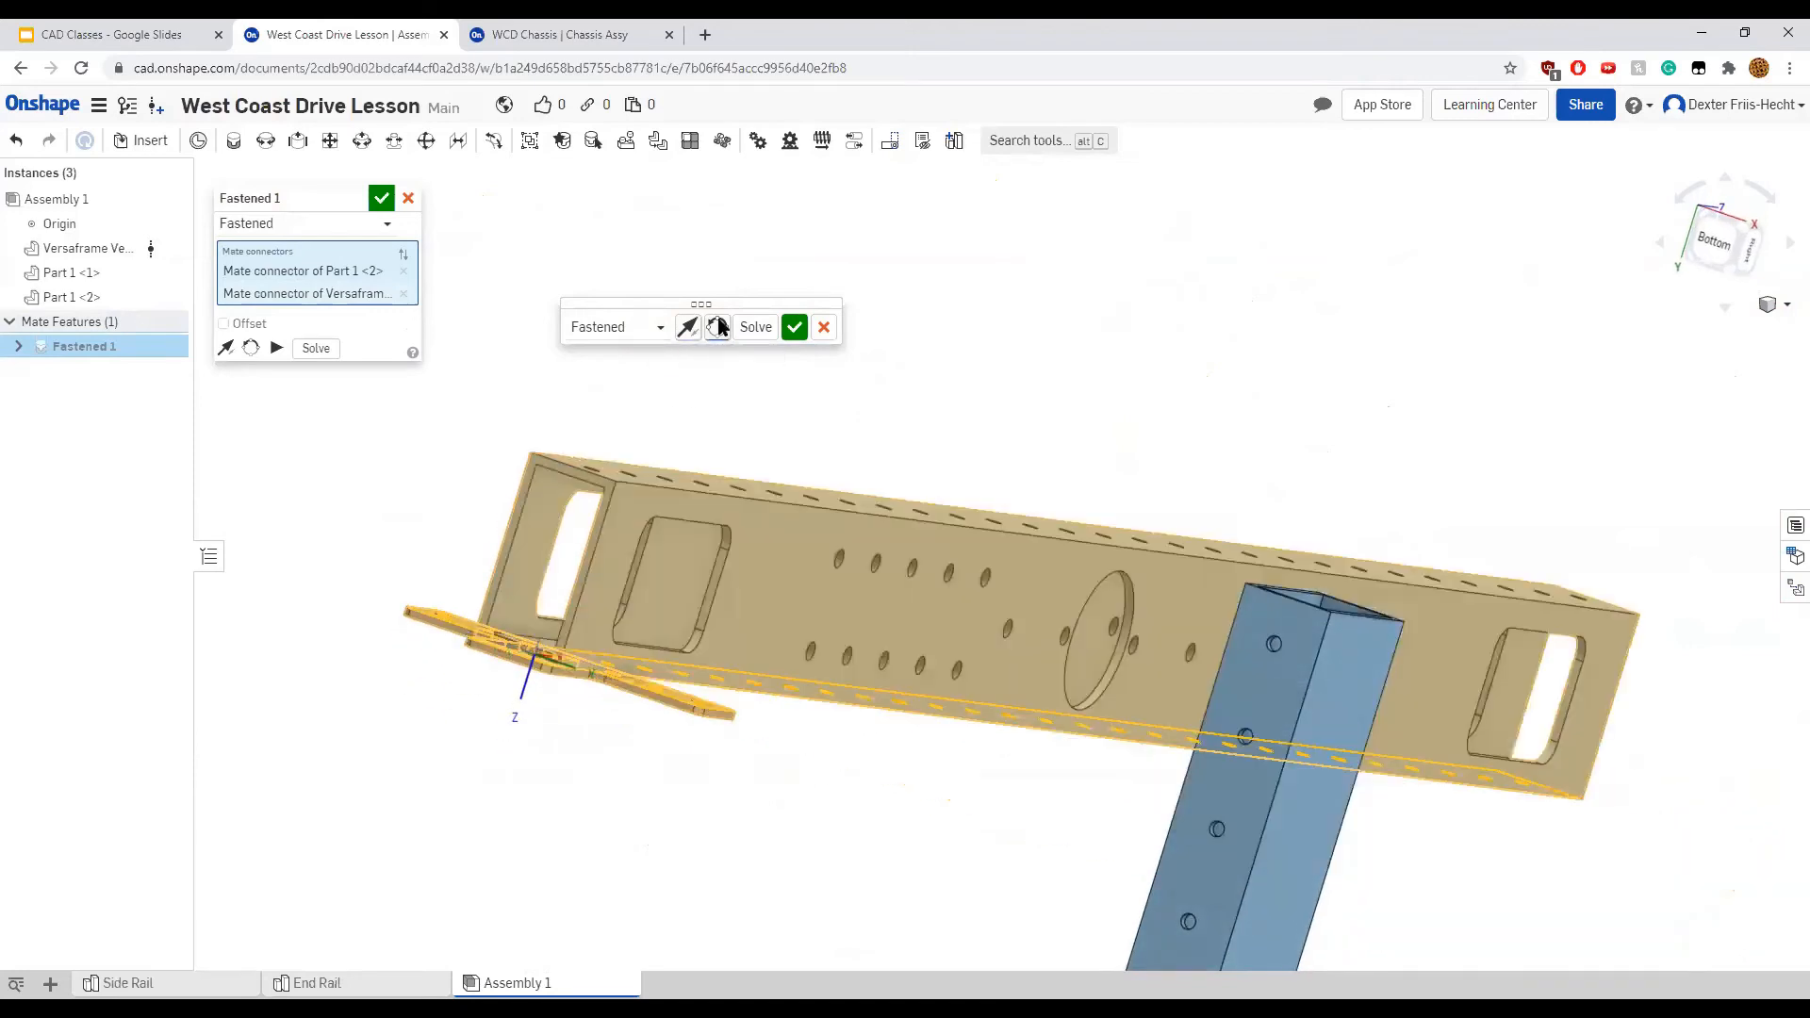
{"action": "left_click", "coordinate": [718, 326]}
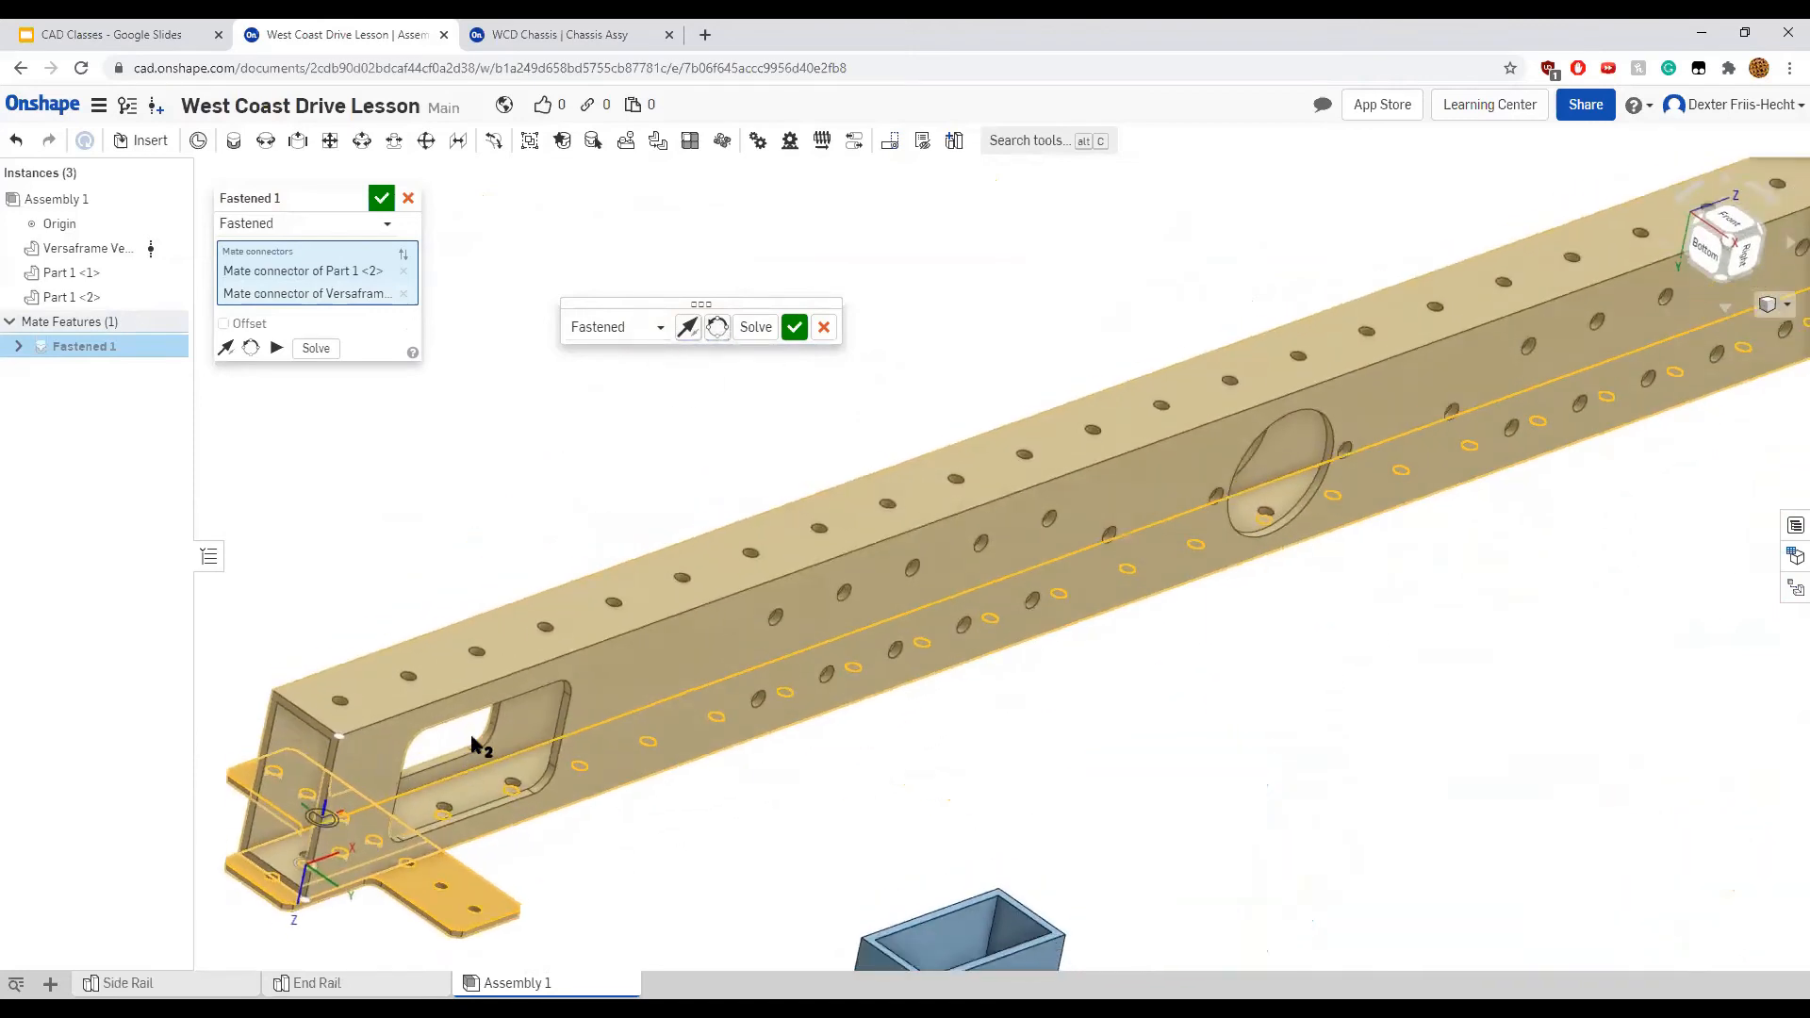
{"action": "left_click", "coordinate": [718, 326]}
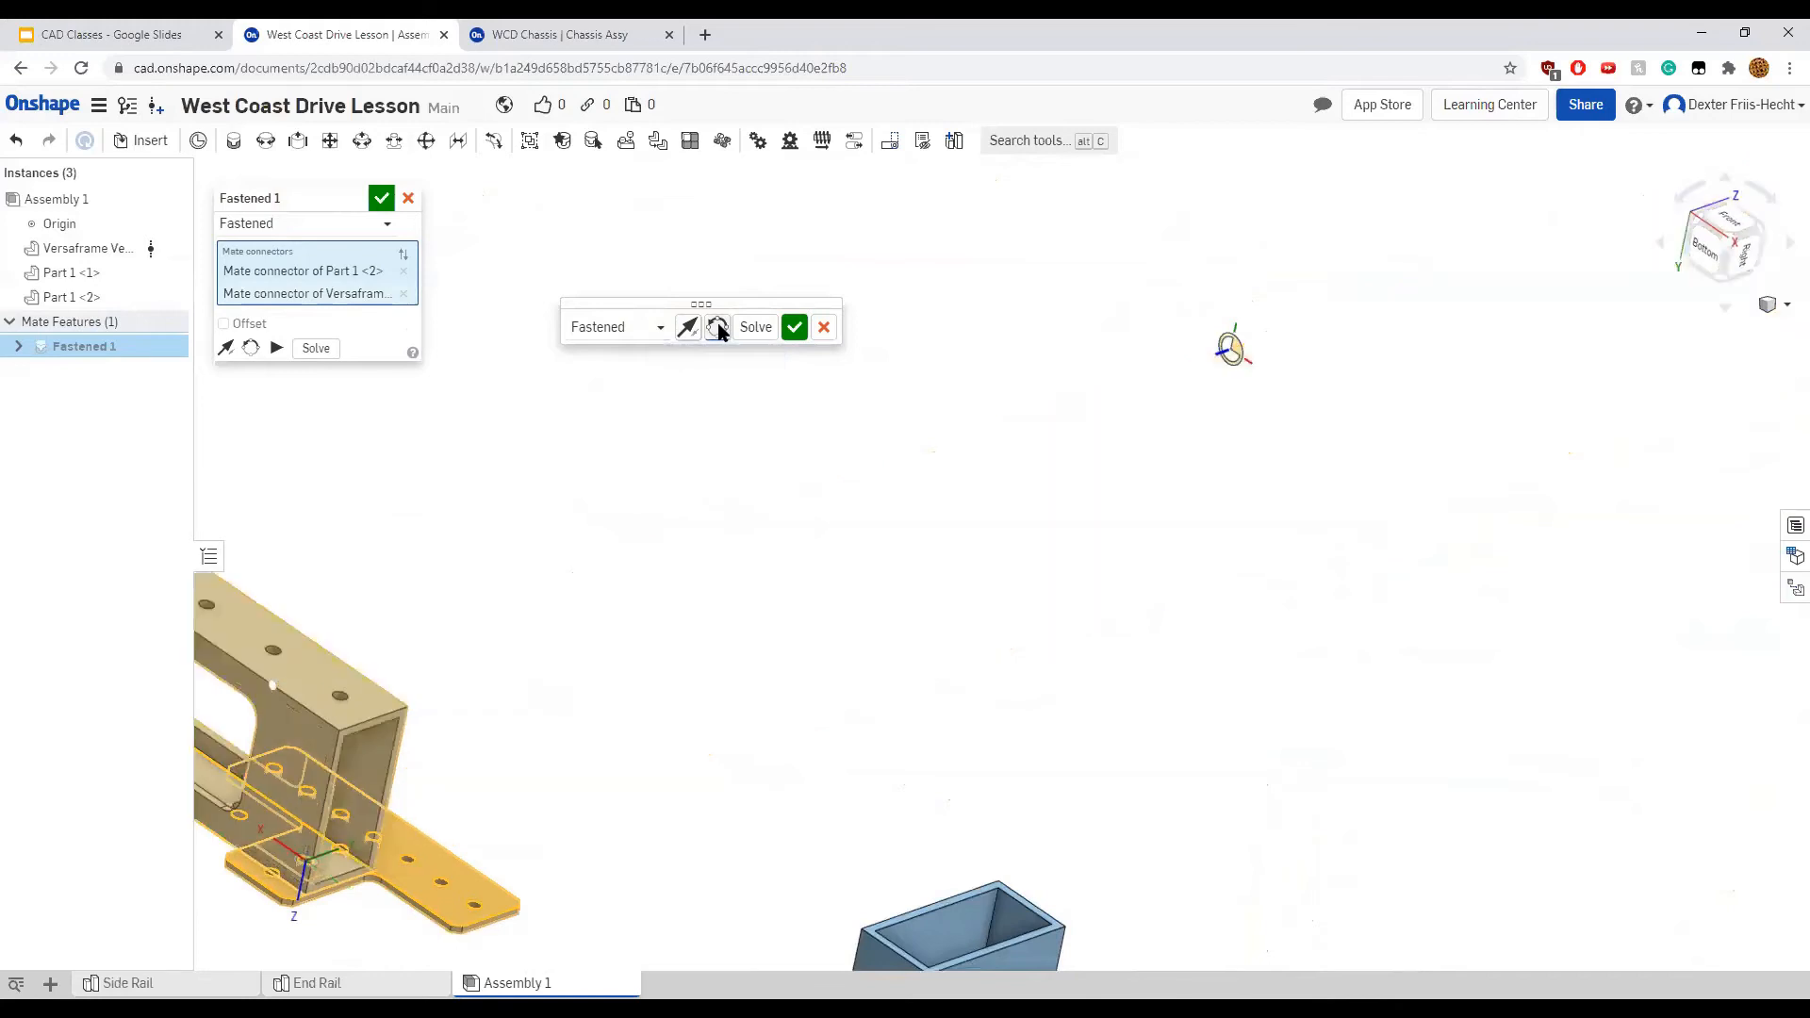
{"action": "left_click", "coordinate": [719, 328]}
{"action": "right_click_drag", "start_coordinate": [528, 618], "coordinate": [575, 462]}
{"action": "scroll", "coordinate": [461, 675], "scroll_direction": "up", "scroll_amount": 3}
{"action": "scroll", "coordinate": [407, 778], "scroll_direction": "down", "scroll_amount": 8}
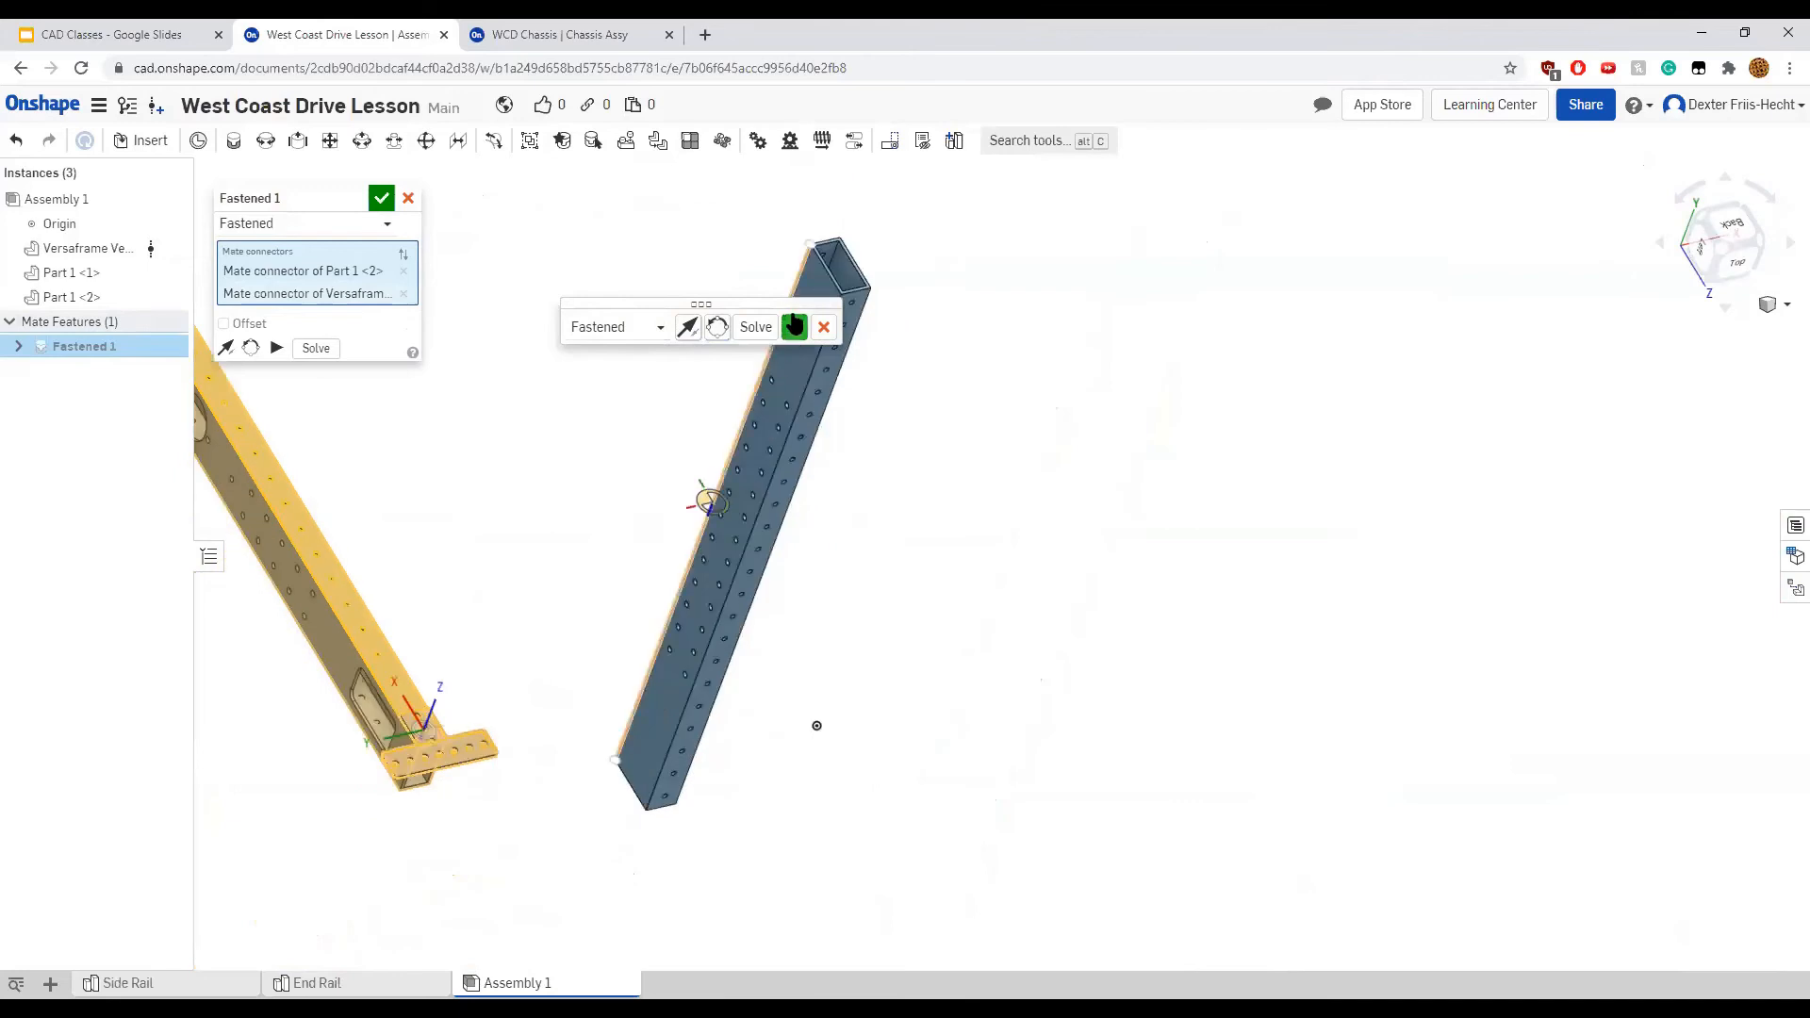
{"action": "left_click", "coordinate": [794, 326]}
{"action": "key", "text": "m"}
{"action": "middle_click_drag", "start_coordinate": [291, 820], "coordinate": [713, 833]}
{"action": "right_click_drag", "start_coordinate": [713, 838], "coordinate": [602, 688]}
{"action": "right_click", "coordinate": [1115, 701]}
{"action": "left_click", "coordinate": [1145, 750]}
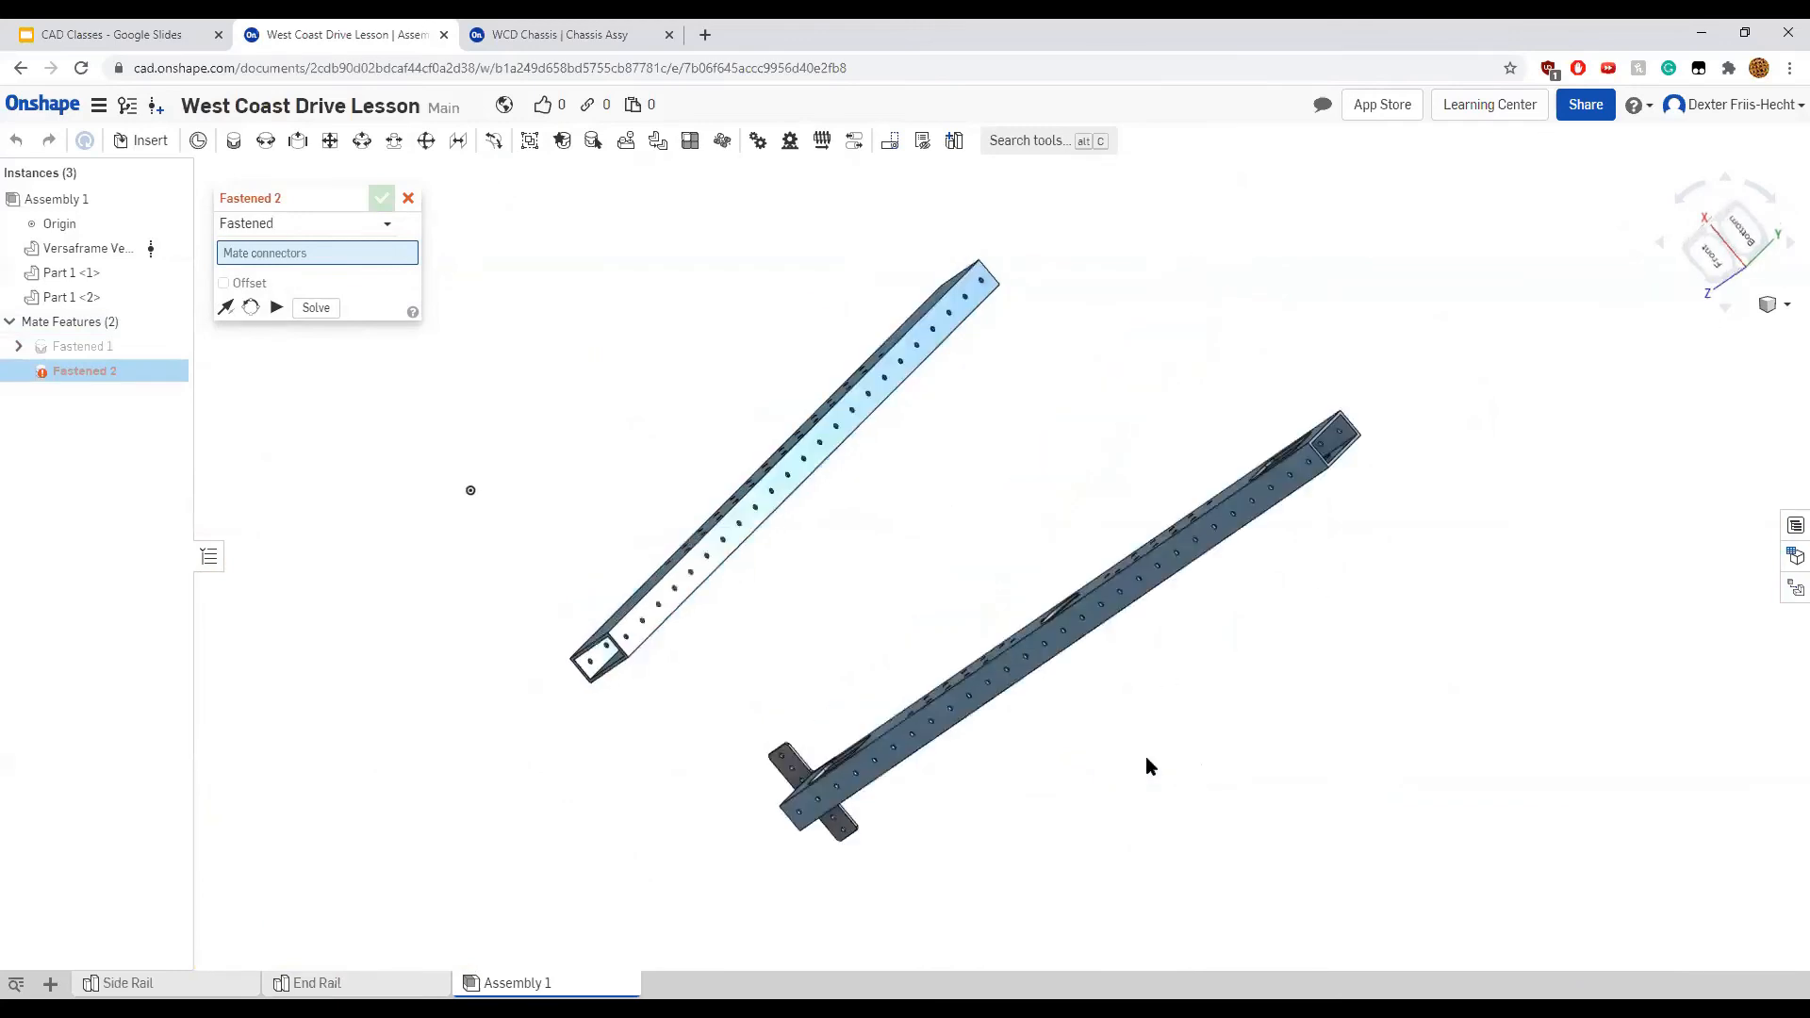
{"action": "right_click_drag", "start_coordinate": [920, 556], "coordinate": [940, 520]}
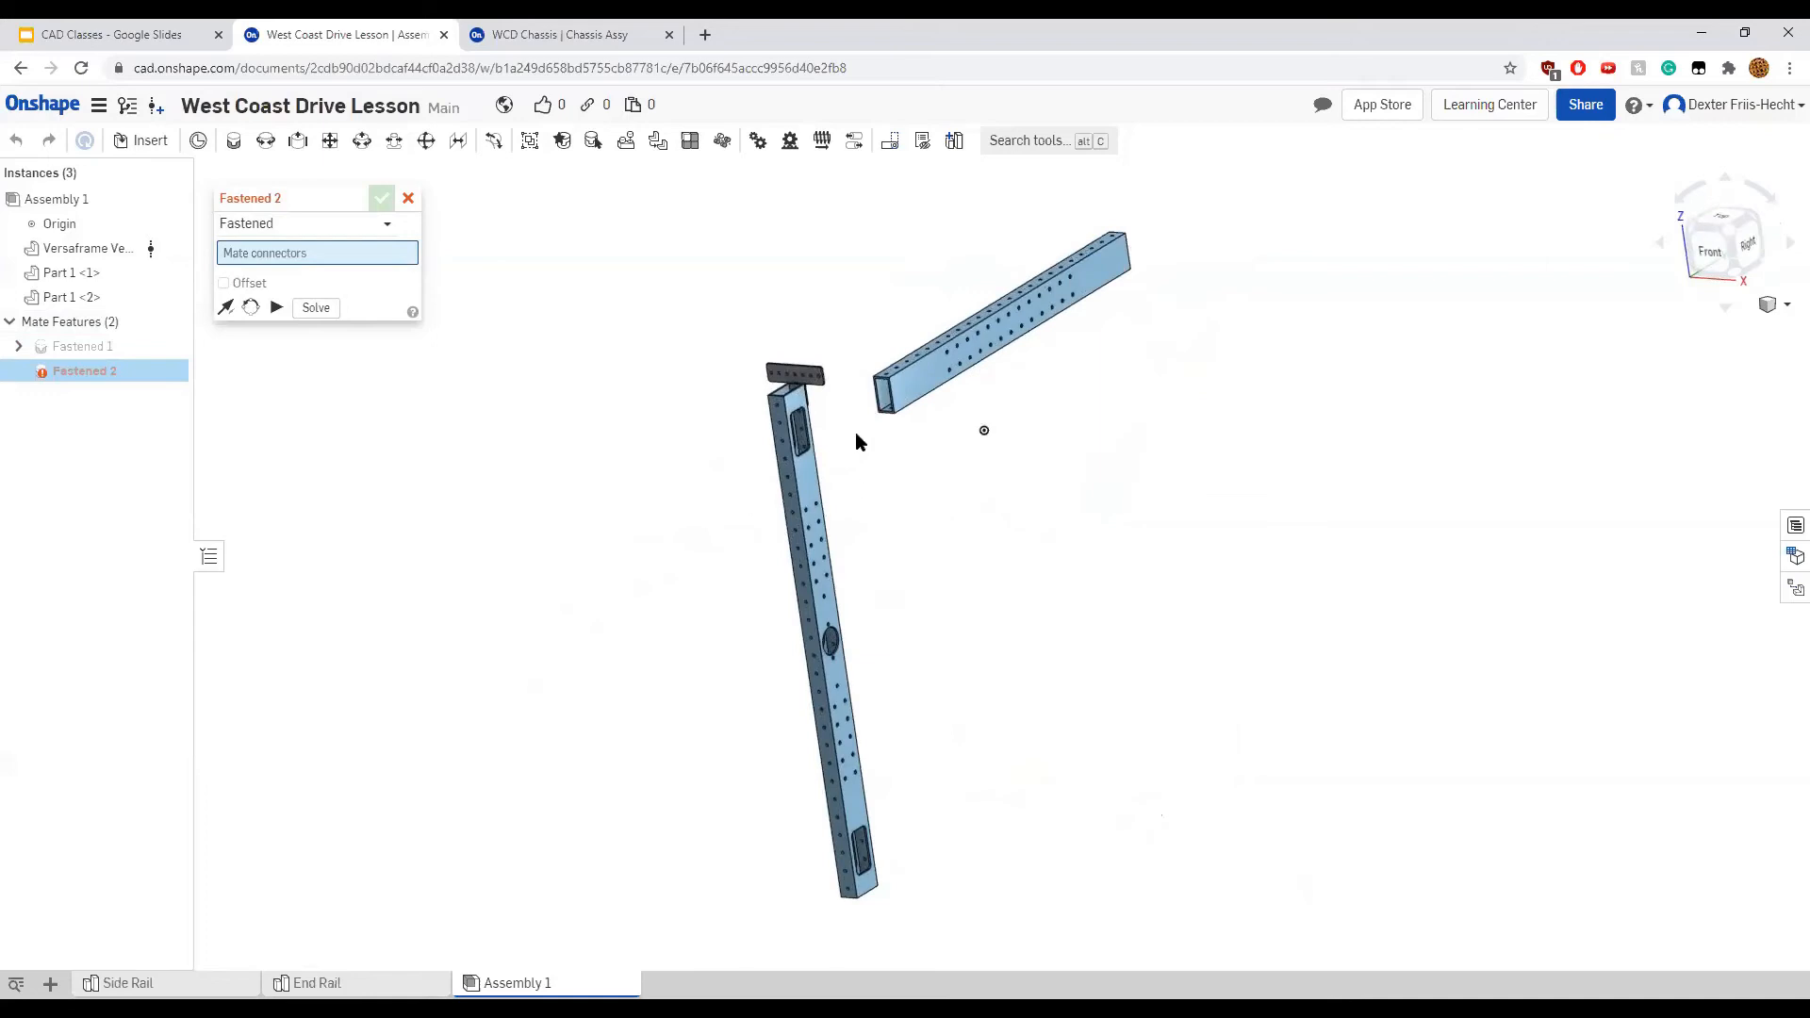
{"action": "right_click_drag", "start_coordinate": [855, 440], "coordinate": [884, 465]}
{"action": "right_click", "coordinate": [1178, 609]}
{"action": "left_click", "coordinate": [1761, 244]}
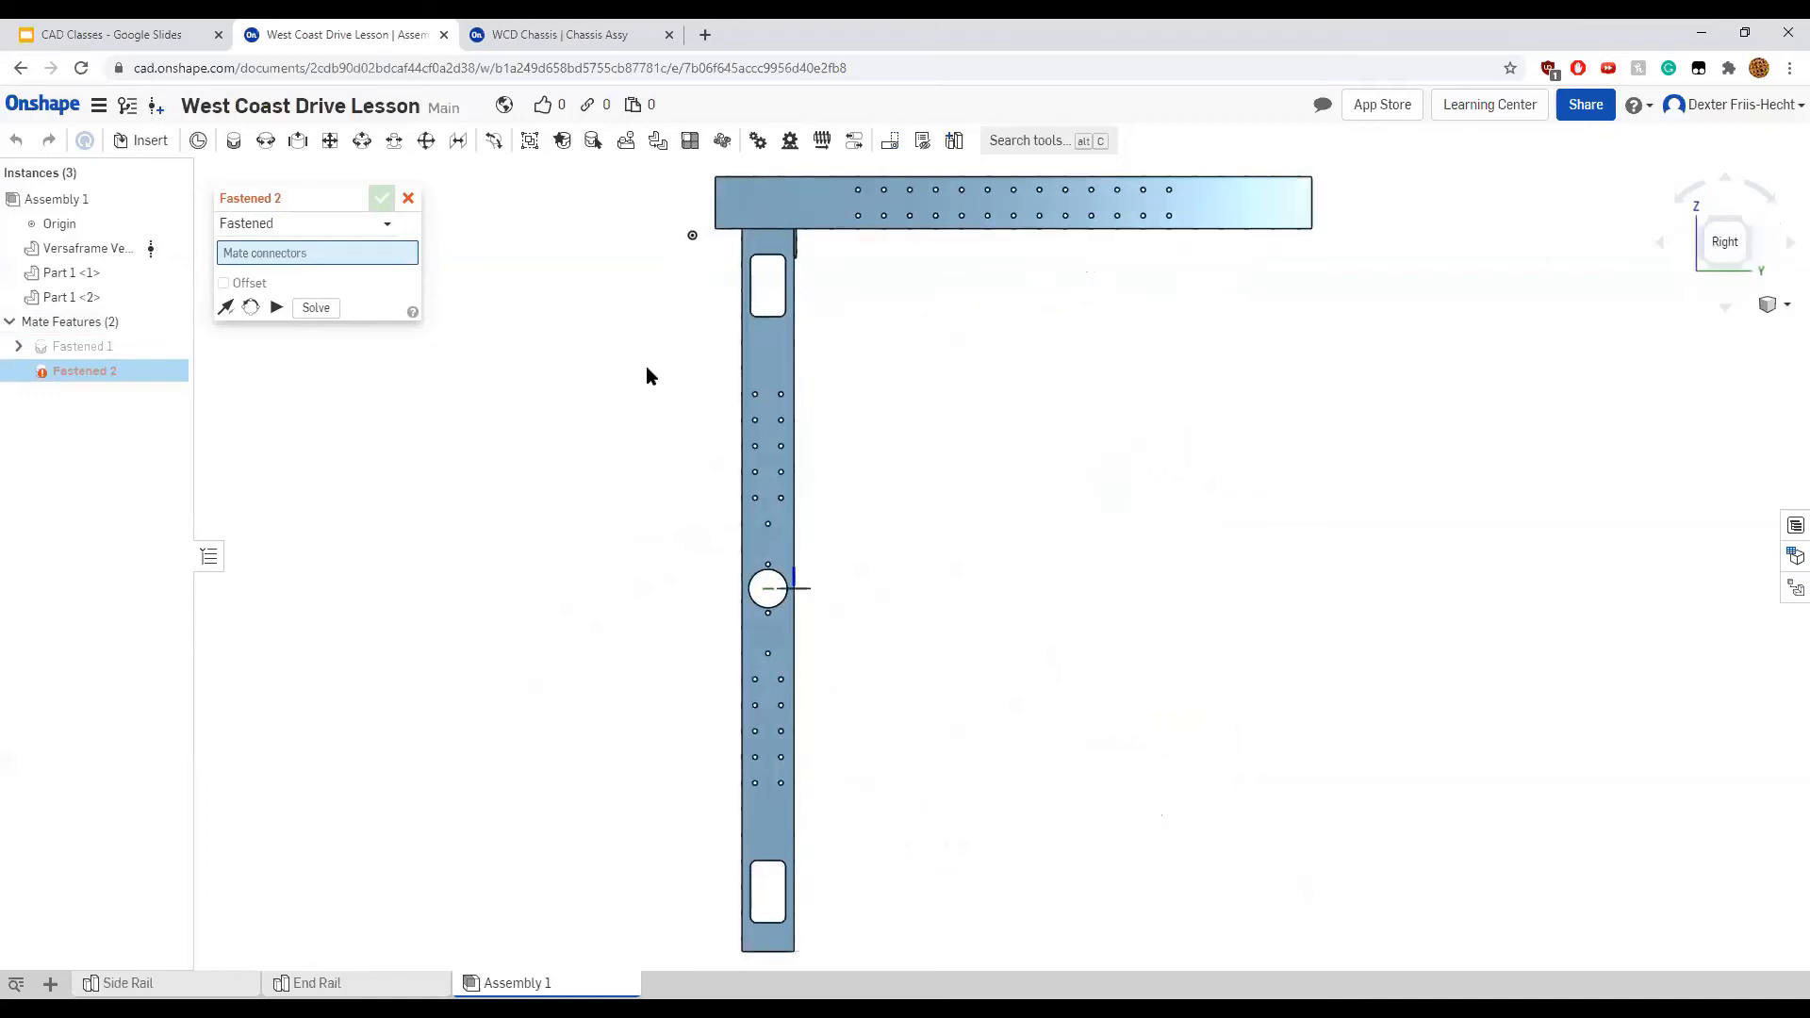
{"action": "right_click_drag", "start_coordinate": [488, 518], "coordinate": [805, 300]}
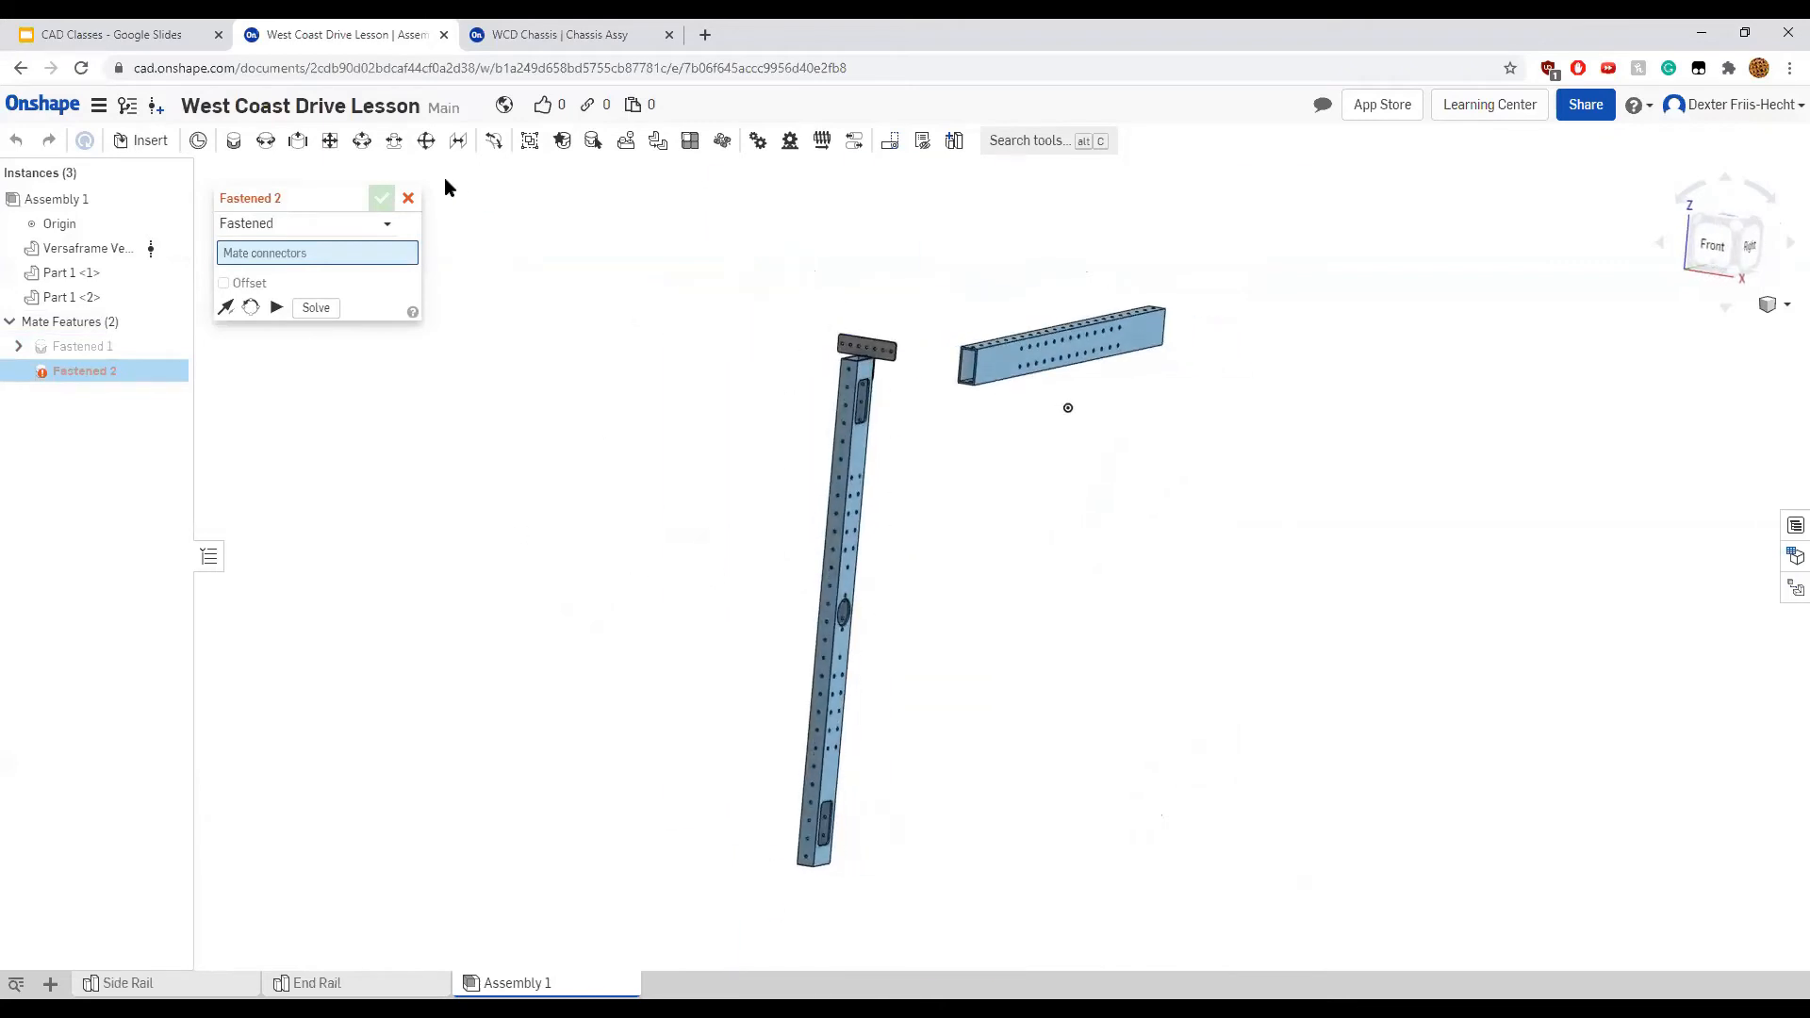
{"action": "left_click", "coordinate": [408, 197]}
Close the empty Fastened mate and rotate the side rail with its gusset 90 degrees so it lies parallel to the end rail
{"action": "left_click_drag", "start_coordinate": [806, 313], "coordinate": [875, 874]}
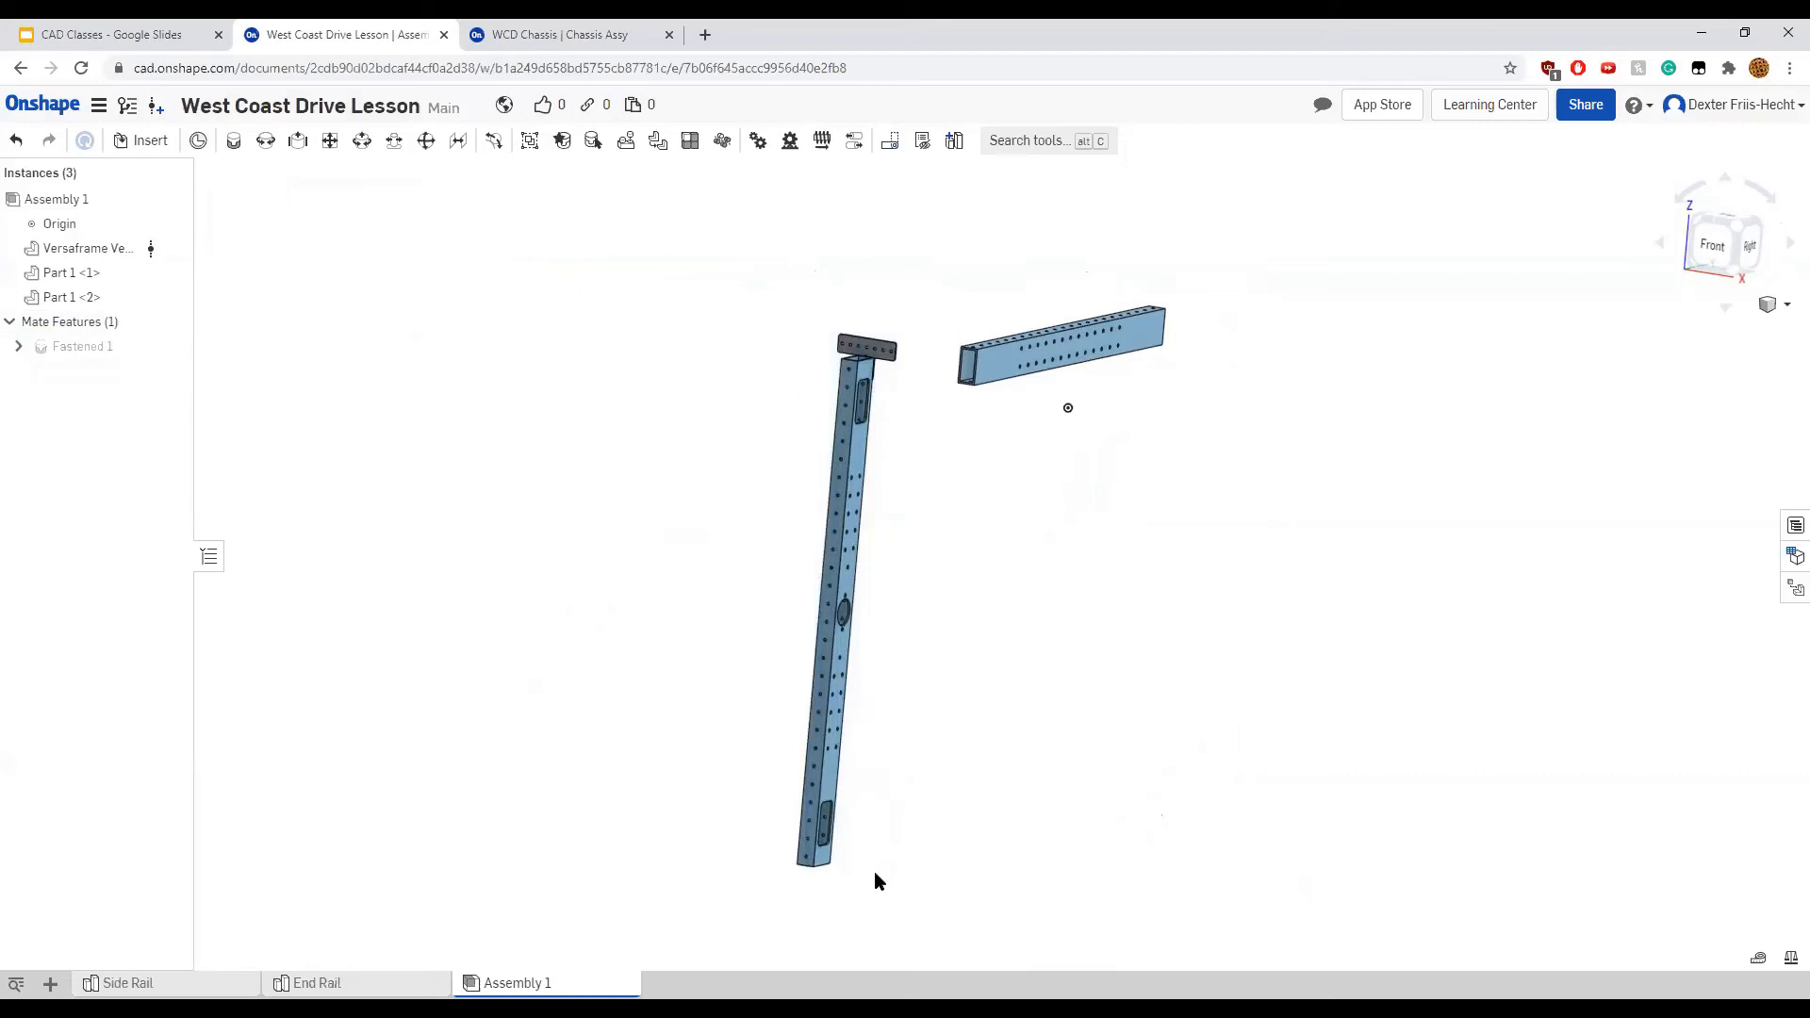
{"action": "left_click", "coordinate": [846, 589]}
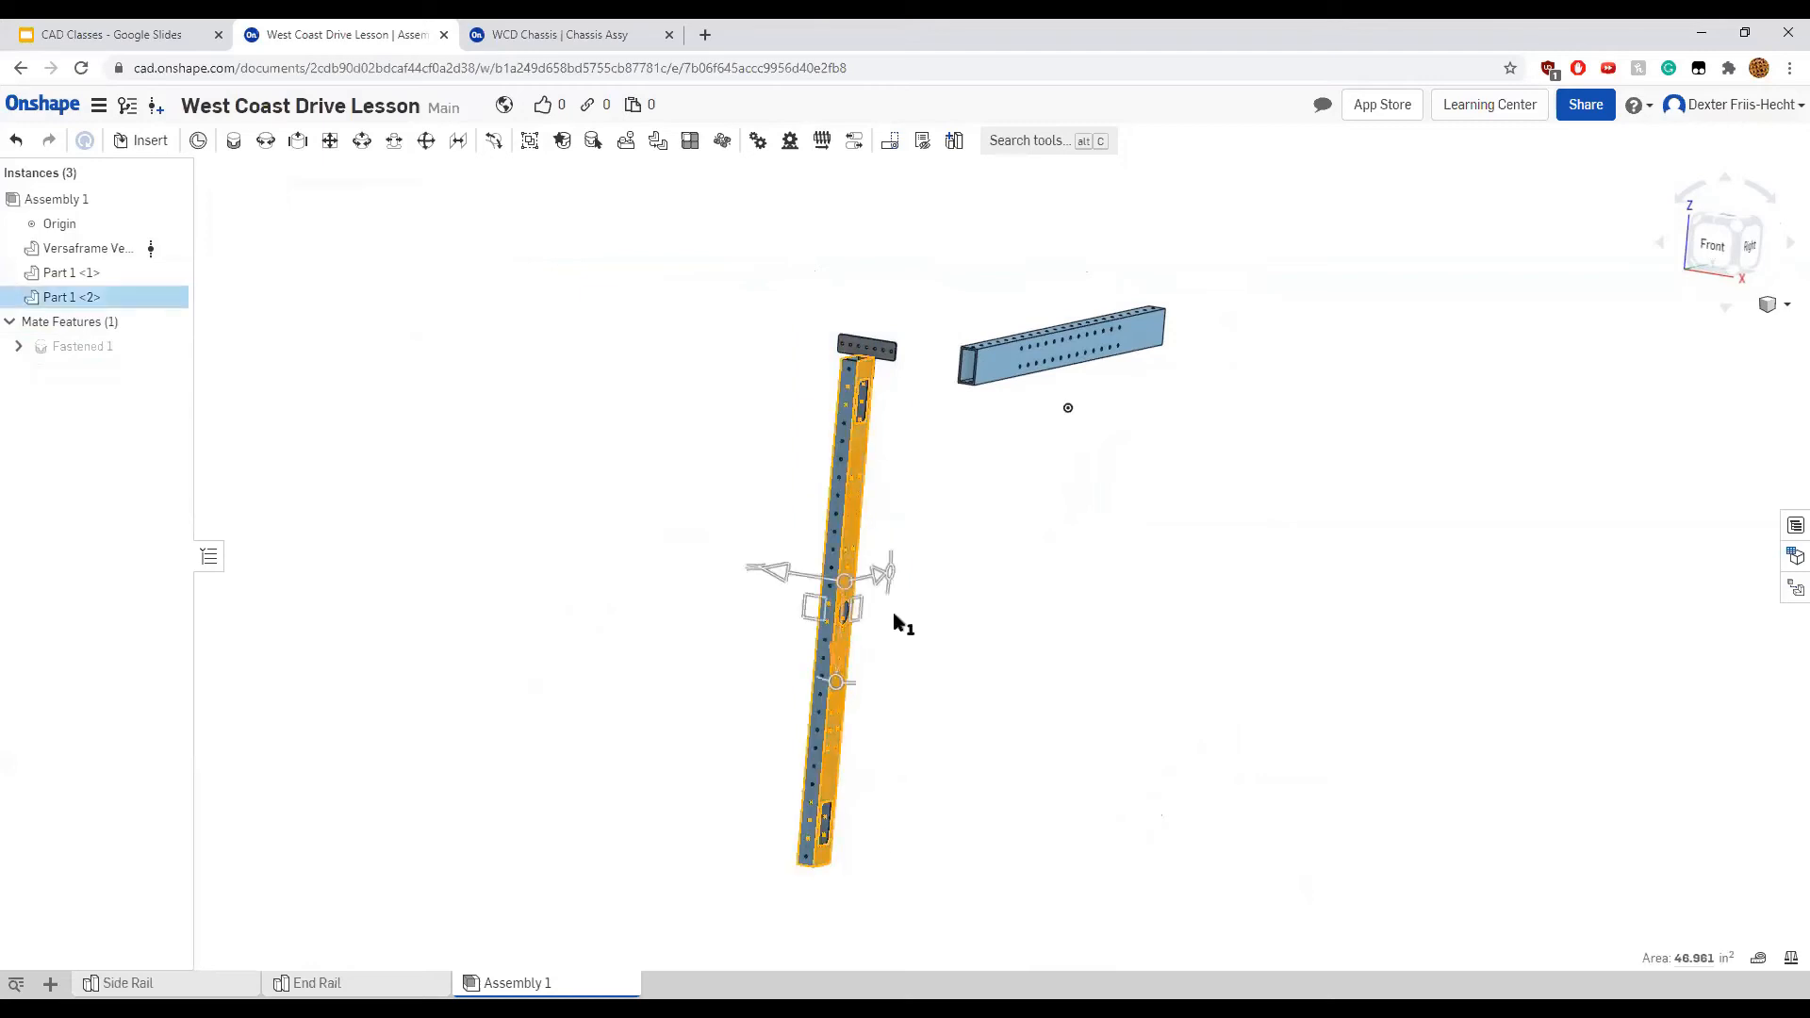
{"action": "right_click_drag", "start_coordinate": [942, 595], "coordinate": [905, 594]}
{"action": "left_click_drag", "start_coordinate": [929, 578], "coordinate": [842, 509]}
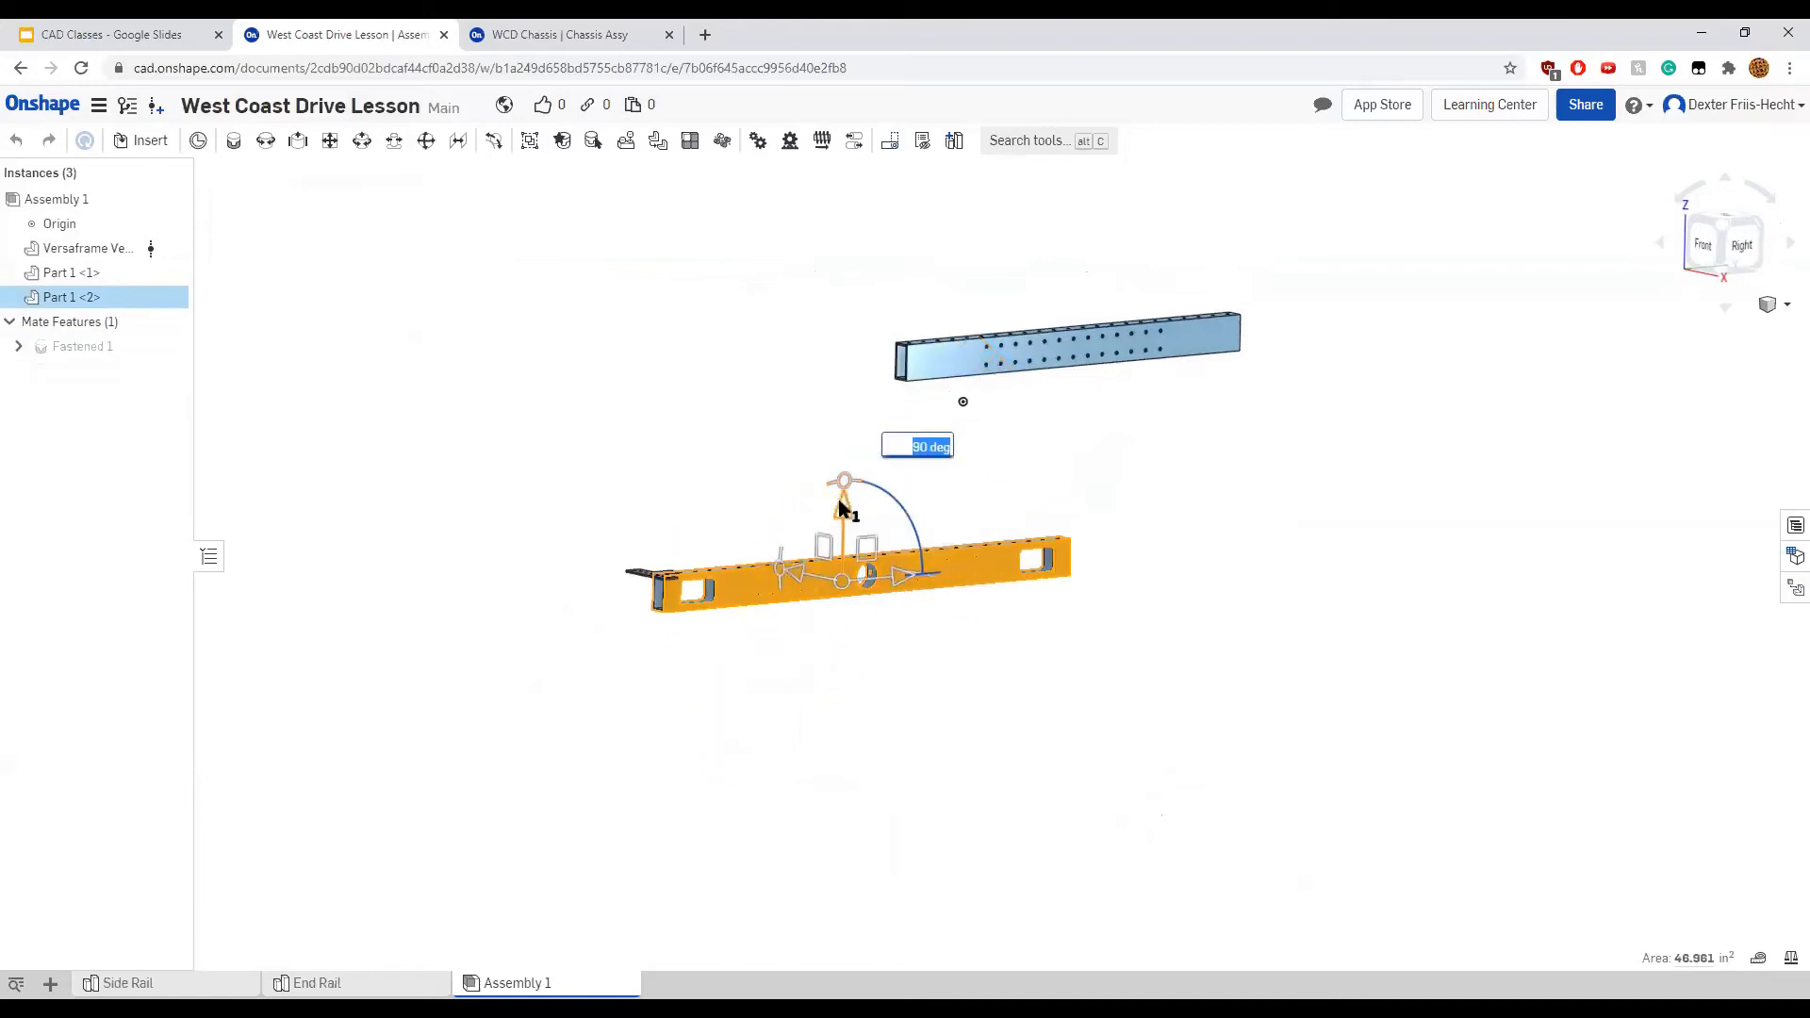
{"action": "left_click", "coordinate": [606, 754]}
{"action": "right_click_drag", "start_coordinate": [606, 754], "coordinate": [654, 707]}
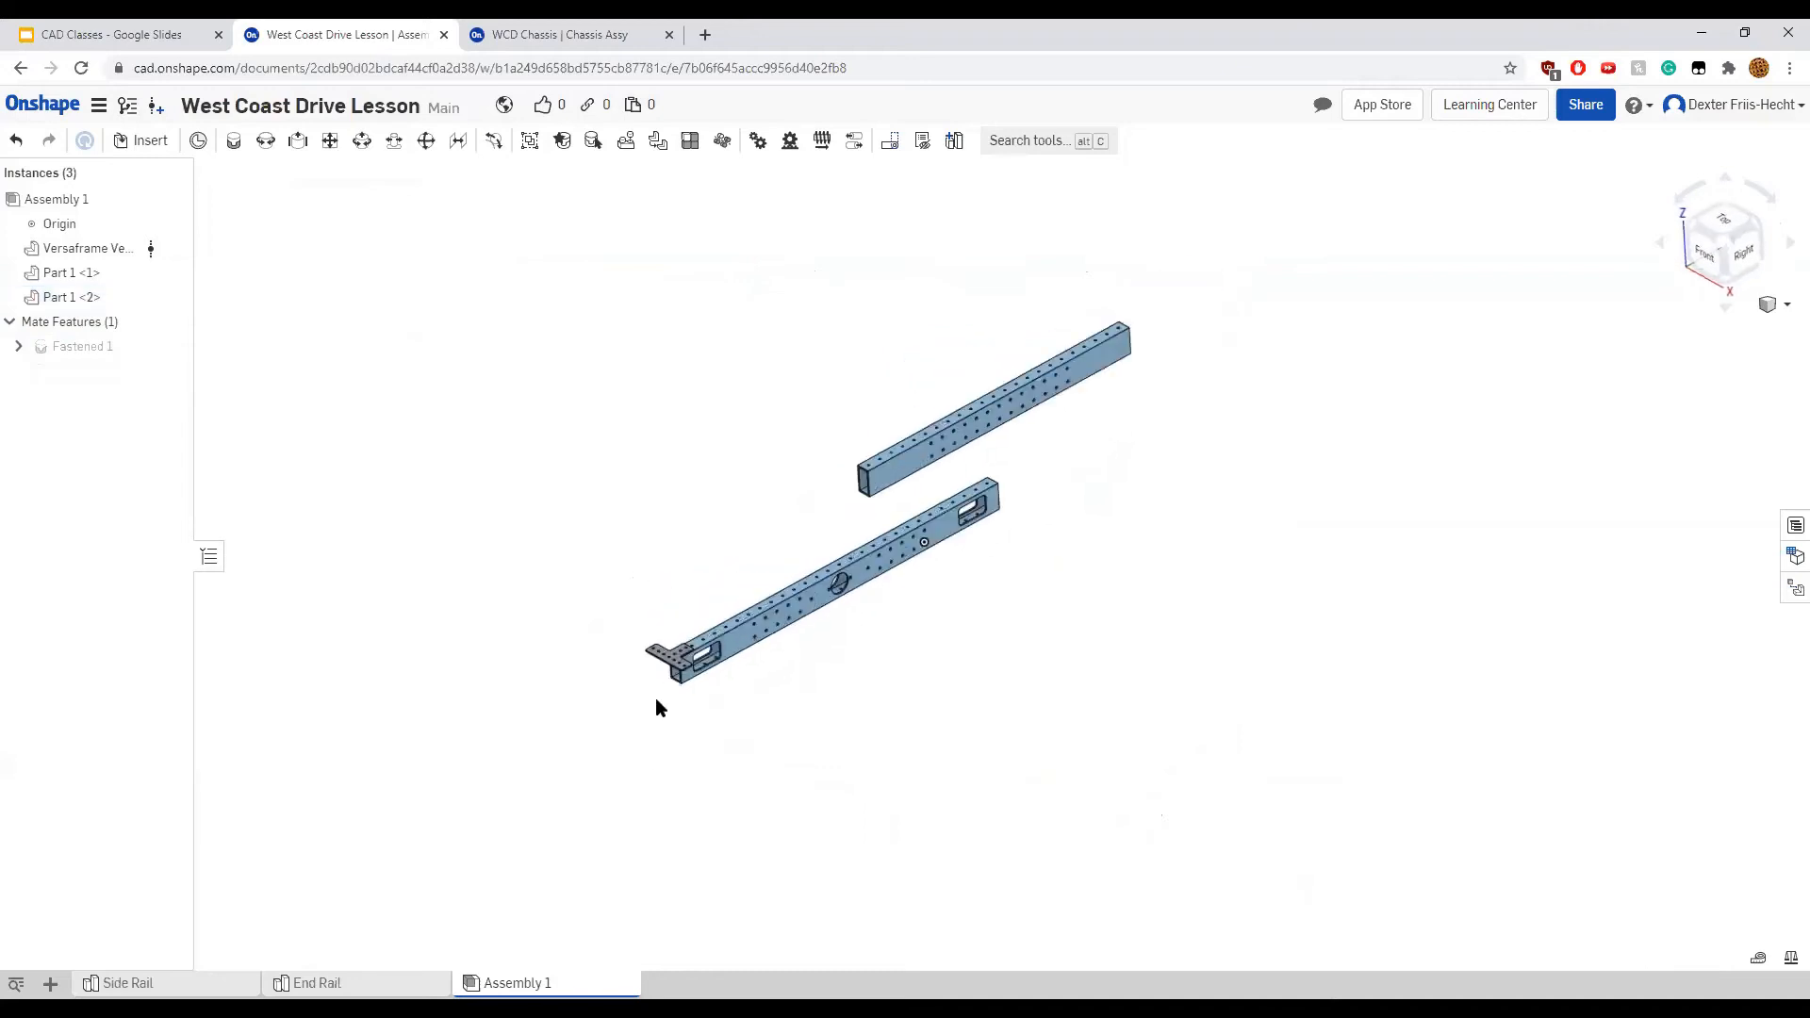
Examine the gusset's crossbar holes and the end rail's hole row from above and below to determine which holes should be mated
{"action": "scroll", "coordinate": [705, 627], "scroll_direction": "up", "scroll_amount": 5}
{"action": "right_click_drag", "start_coordinate": [705, 626], "coordinate": [627, 722]}
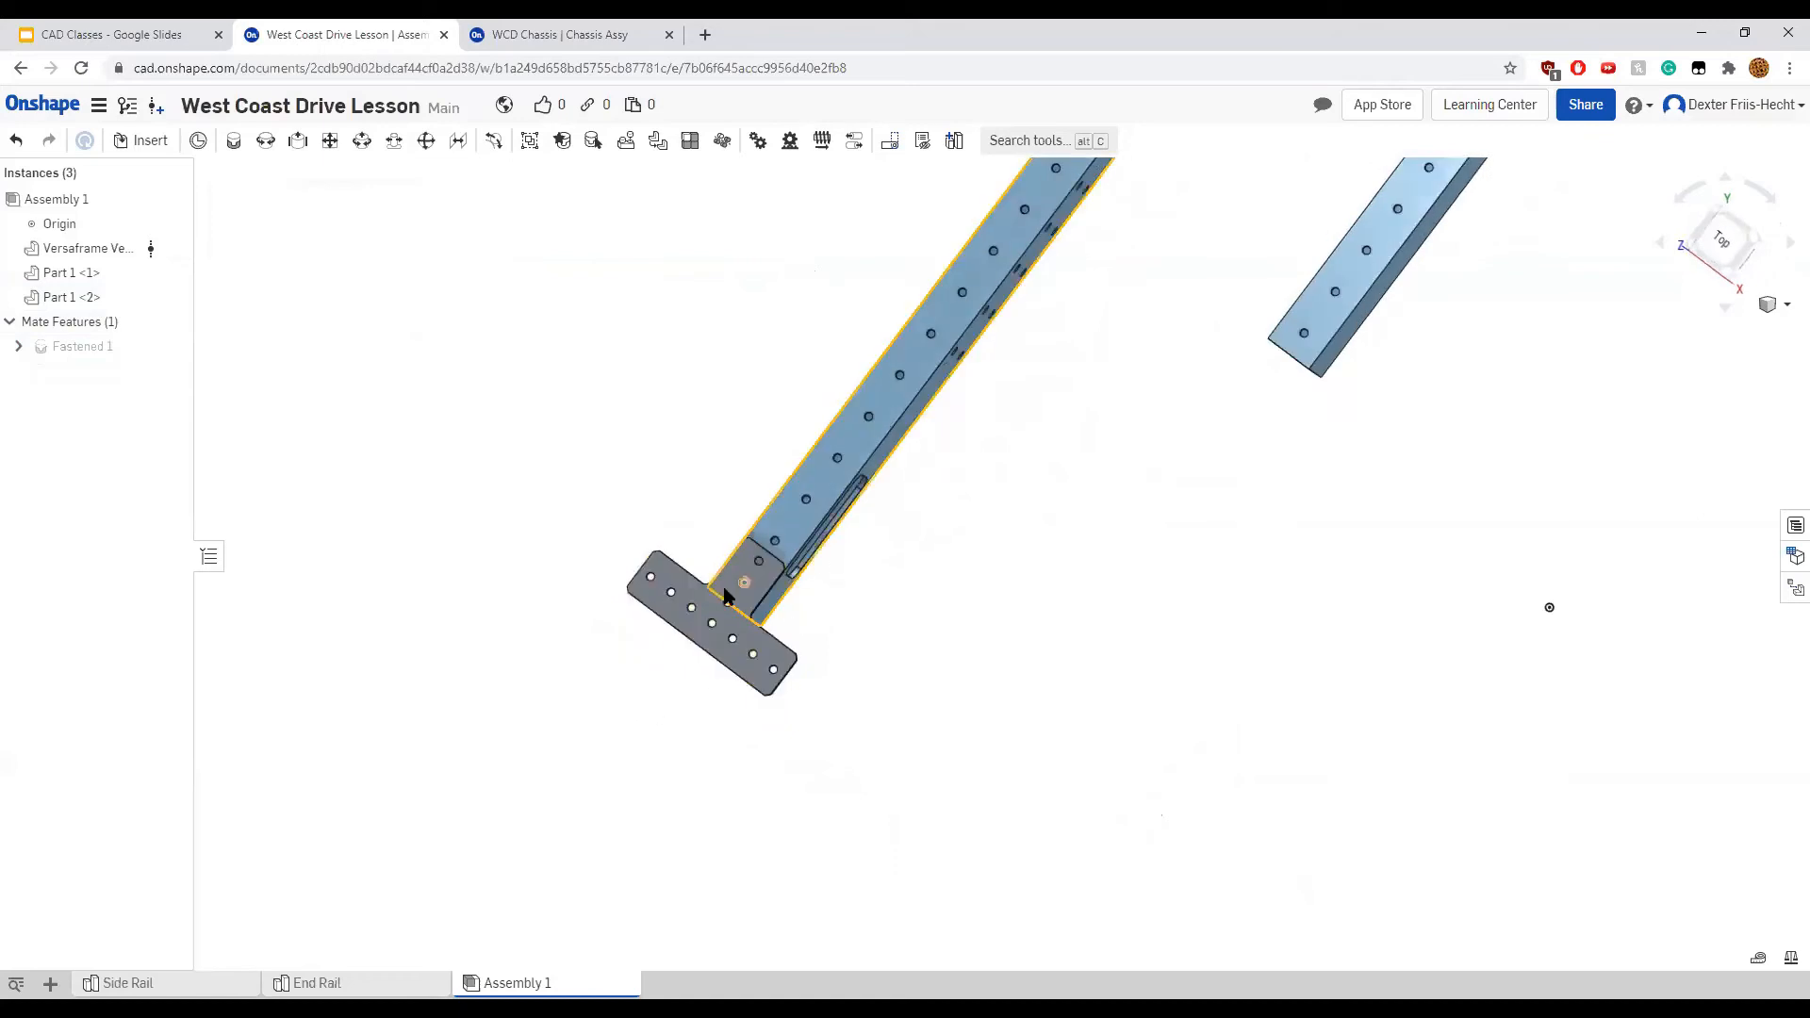
{"action": "right_click_drag", "start_coordinate": [804, 505], "coordinate": [1018, 304]}
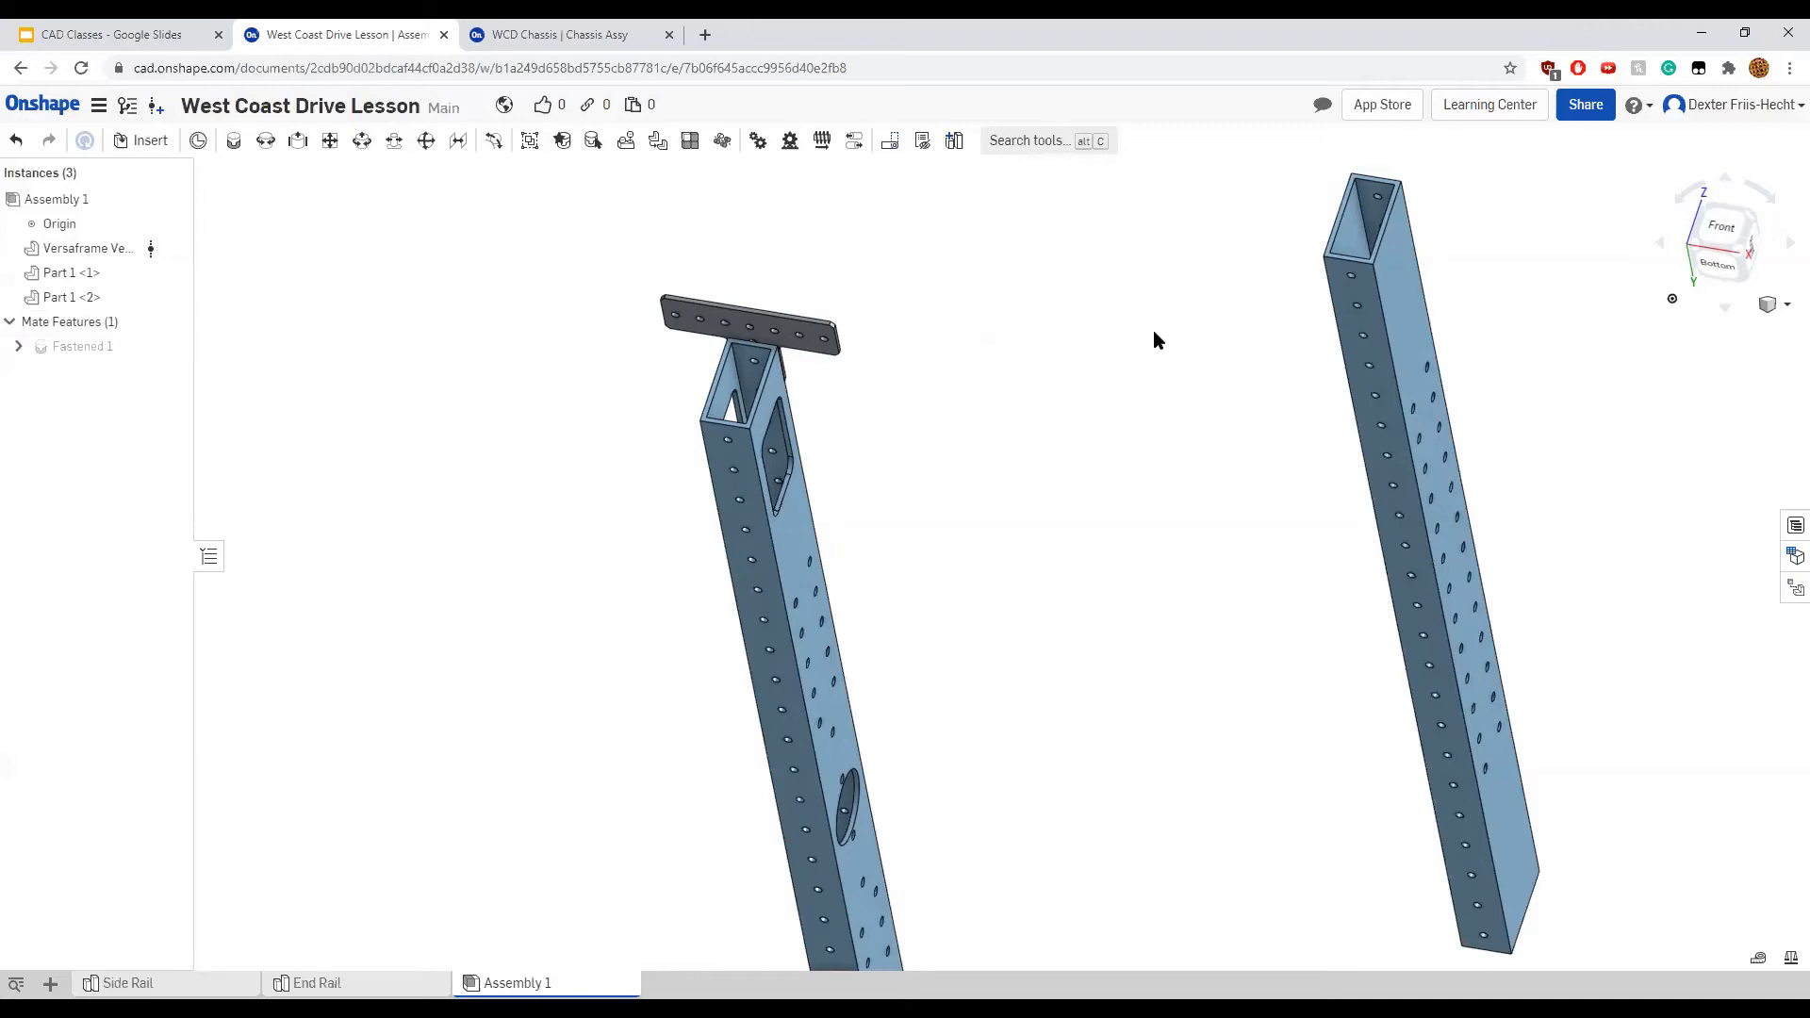
{"action": "right_click_drag", "start_coordinate": [1119, 381], "coordinate": [993, 505]}
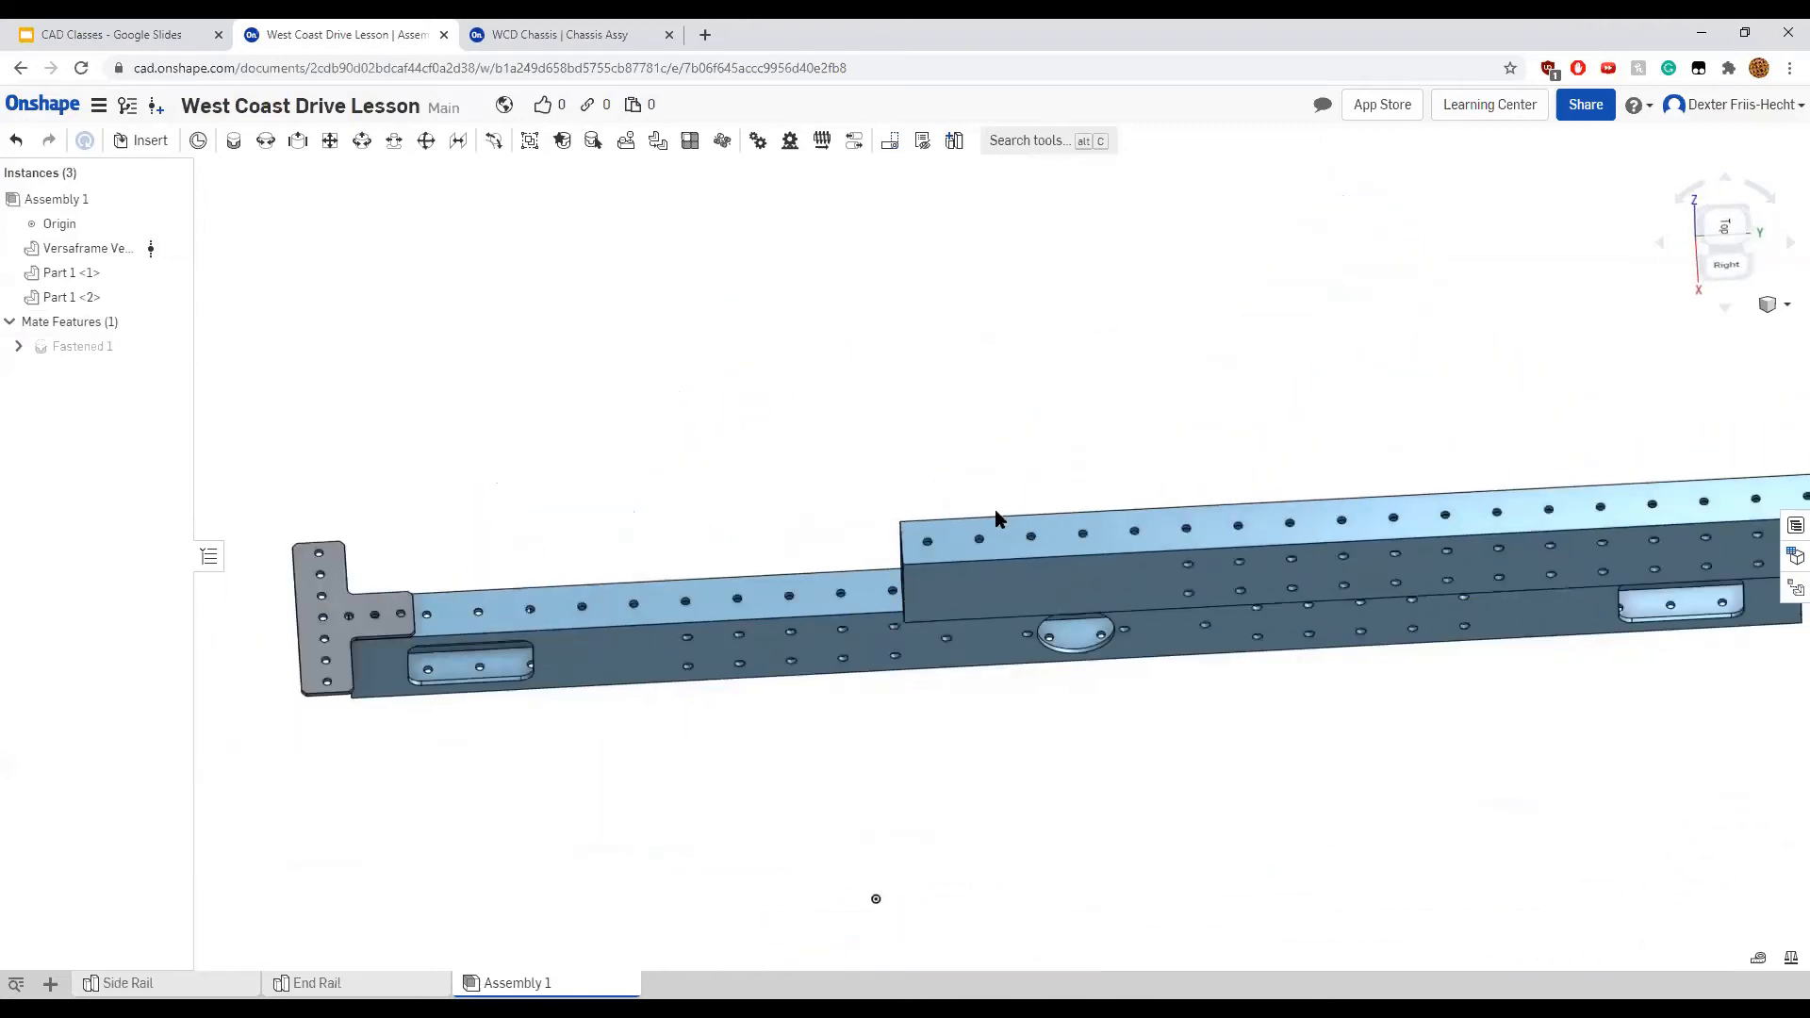
{"action": "scroll", "coordinate": [1035, 666], "scroll_direction": "down", "scroll_amount": 4}
{"action": "middle_click_drag", "start_coordinate": [1009, 674], "coordinate": [824, 687]}
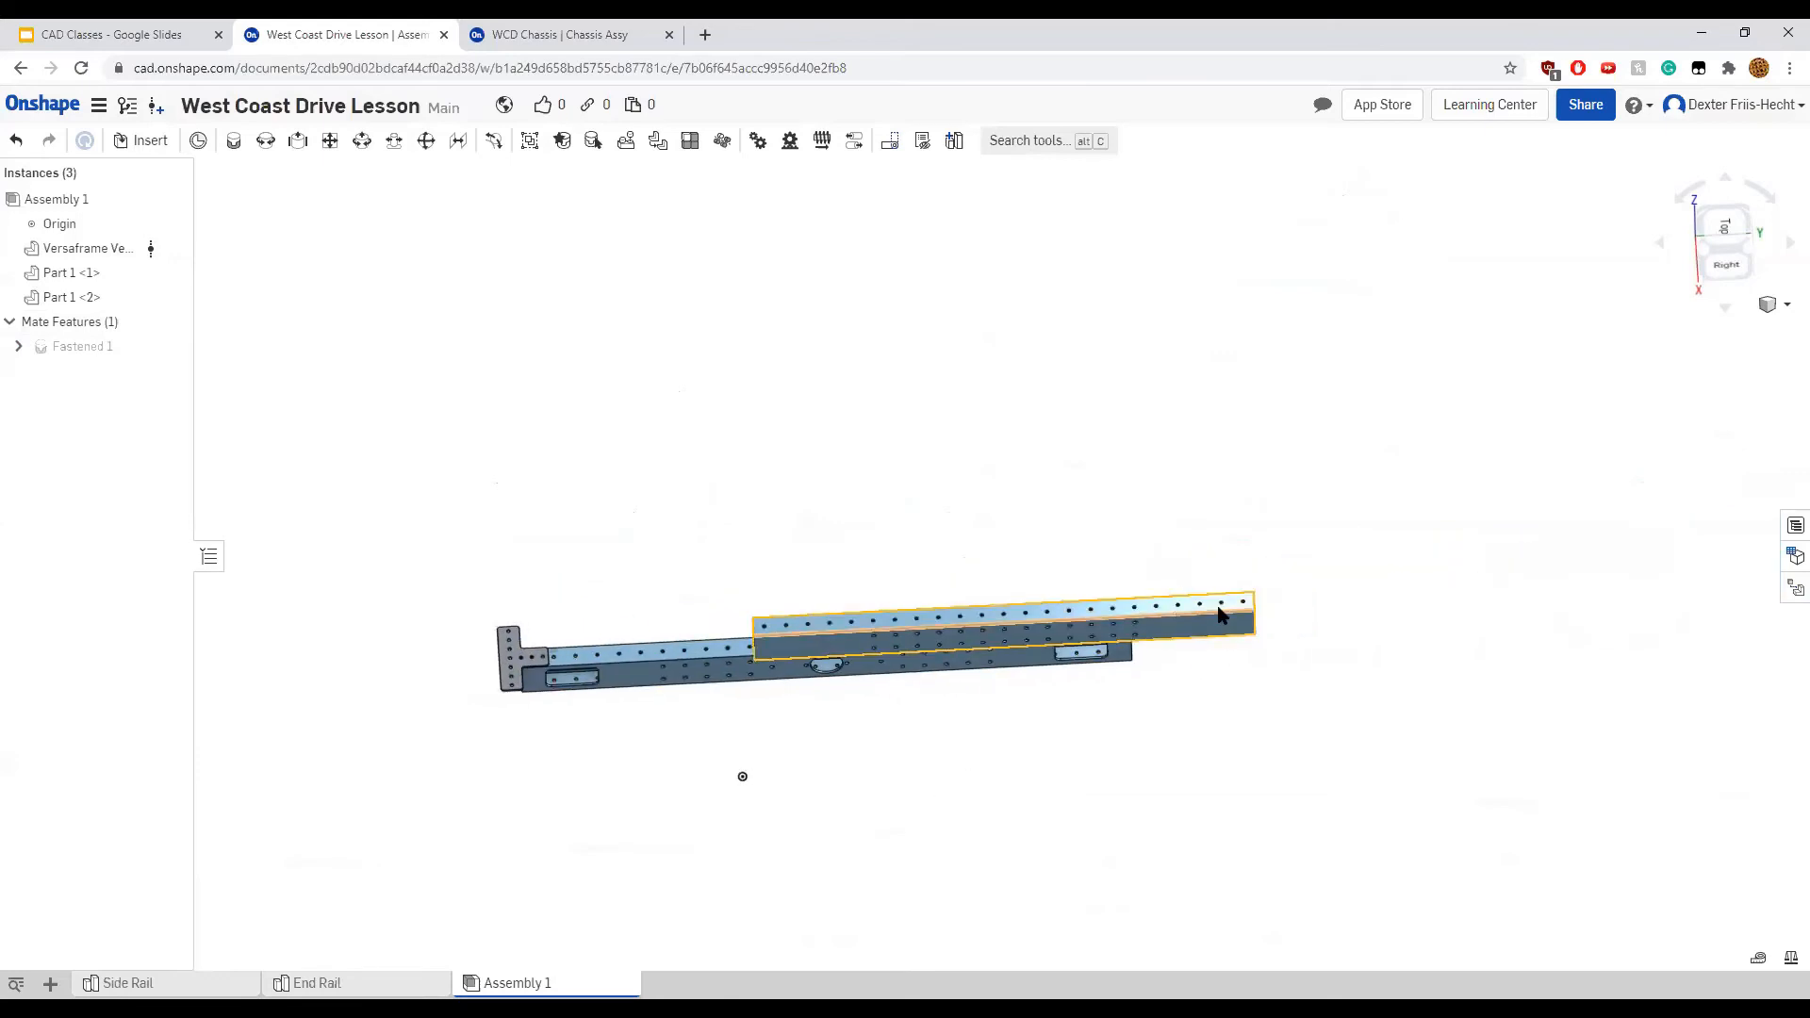
{"action": "scroll", "coordinate": [1216, 612], "scroll_direction": "up", "scroll_amount": 3}
{"action": "middle_click_drag", "start_coordinate": [940, 736], "coordinate": [1567, 702]}
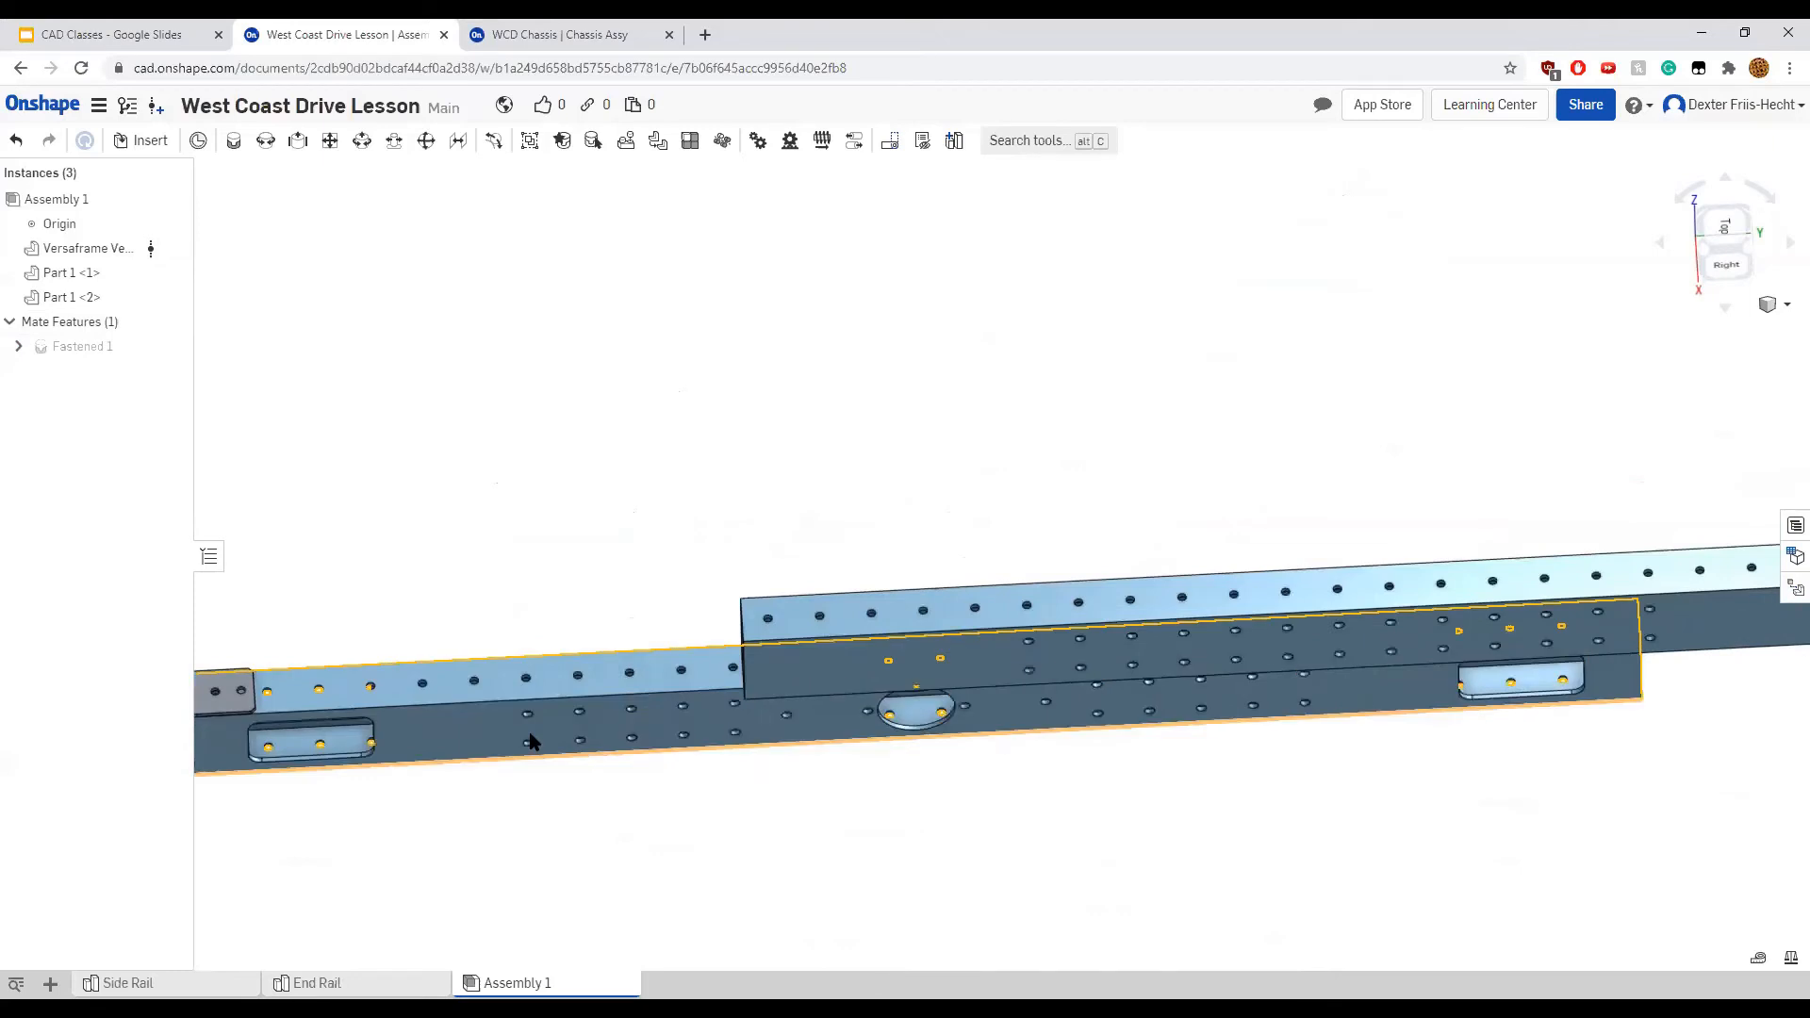
{"action": "middle_click_drag", "start_coordinate": [529, 739], "coordinate": [1174, 751]}
{"action": "scroll", "coordinate": [837, 731], "scroll_direction": "up", "scroll_amount": 4}
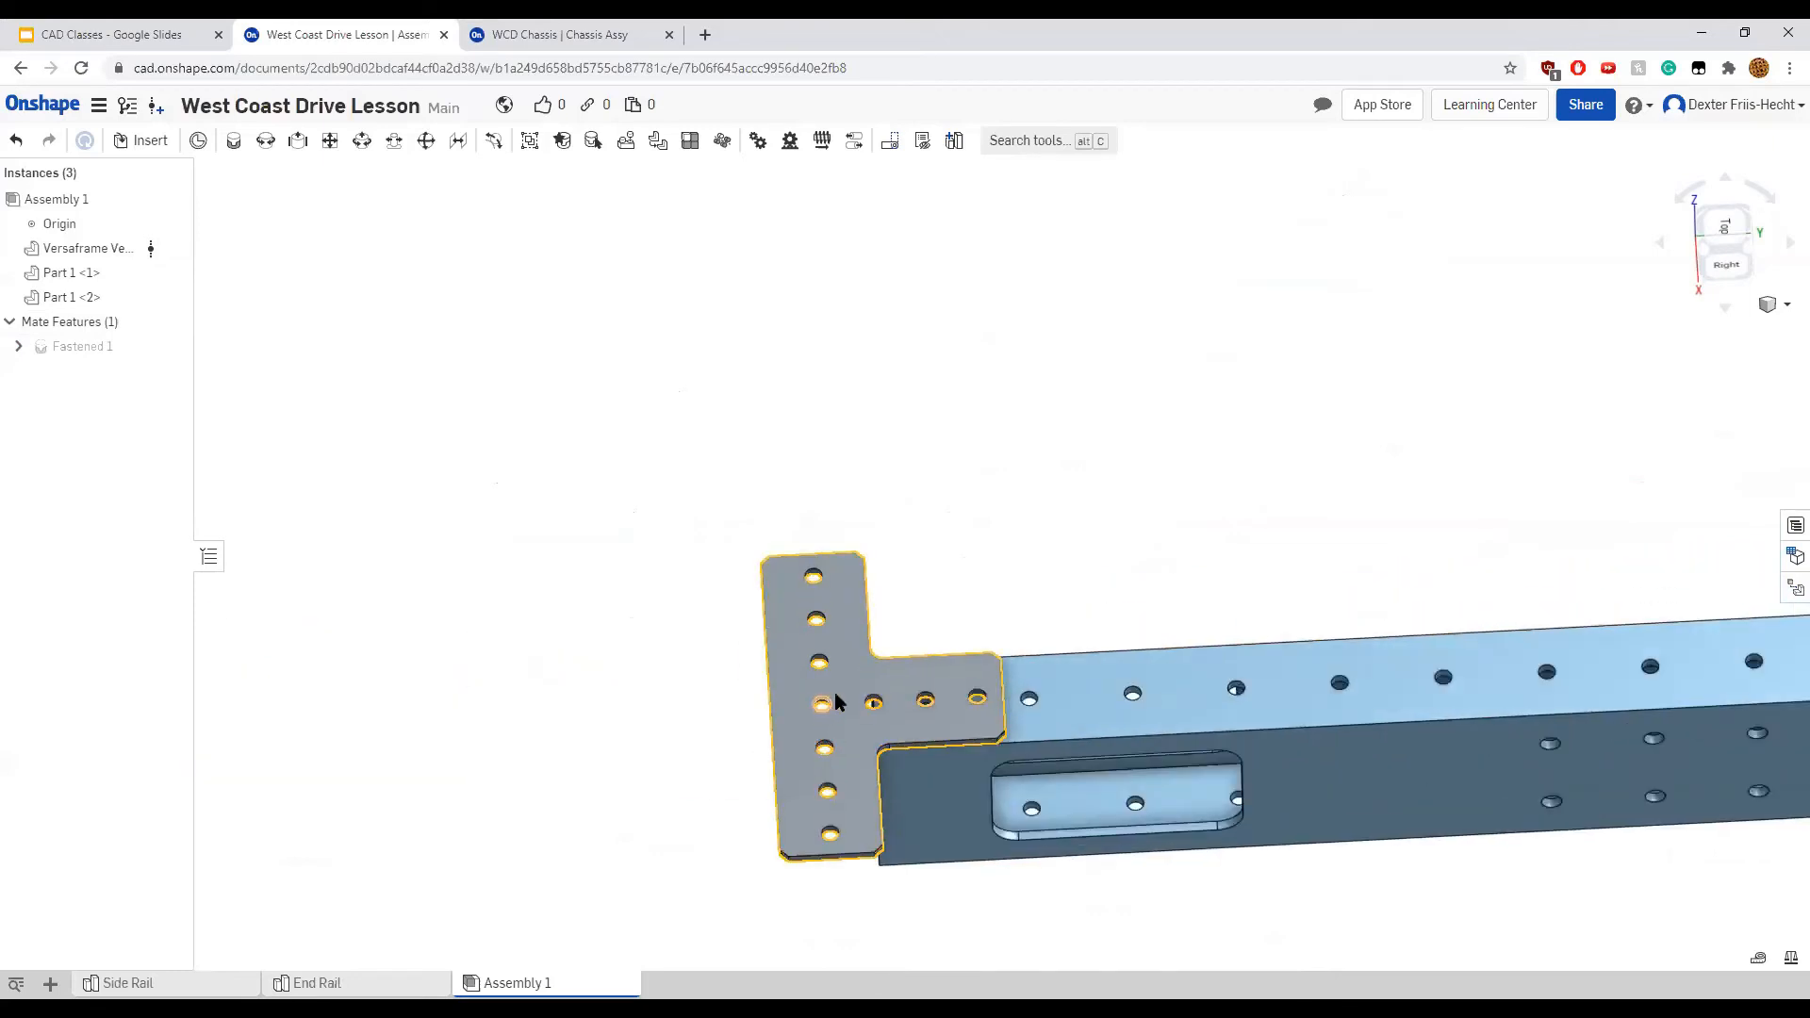
{"action": "scroll", "coordinate": [890, 657], "scroll_direction": "down", "scroll_amount": 7}
{"action": "middle_click_drag", "start_coordinate": [1065, 595], "coordinate": [529, 658]}
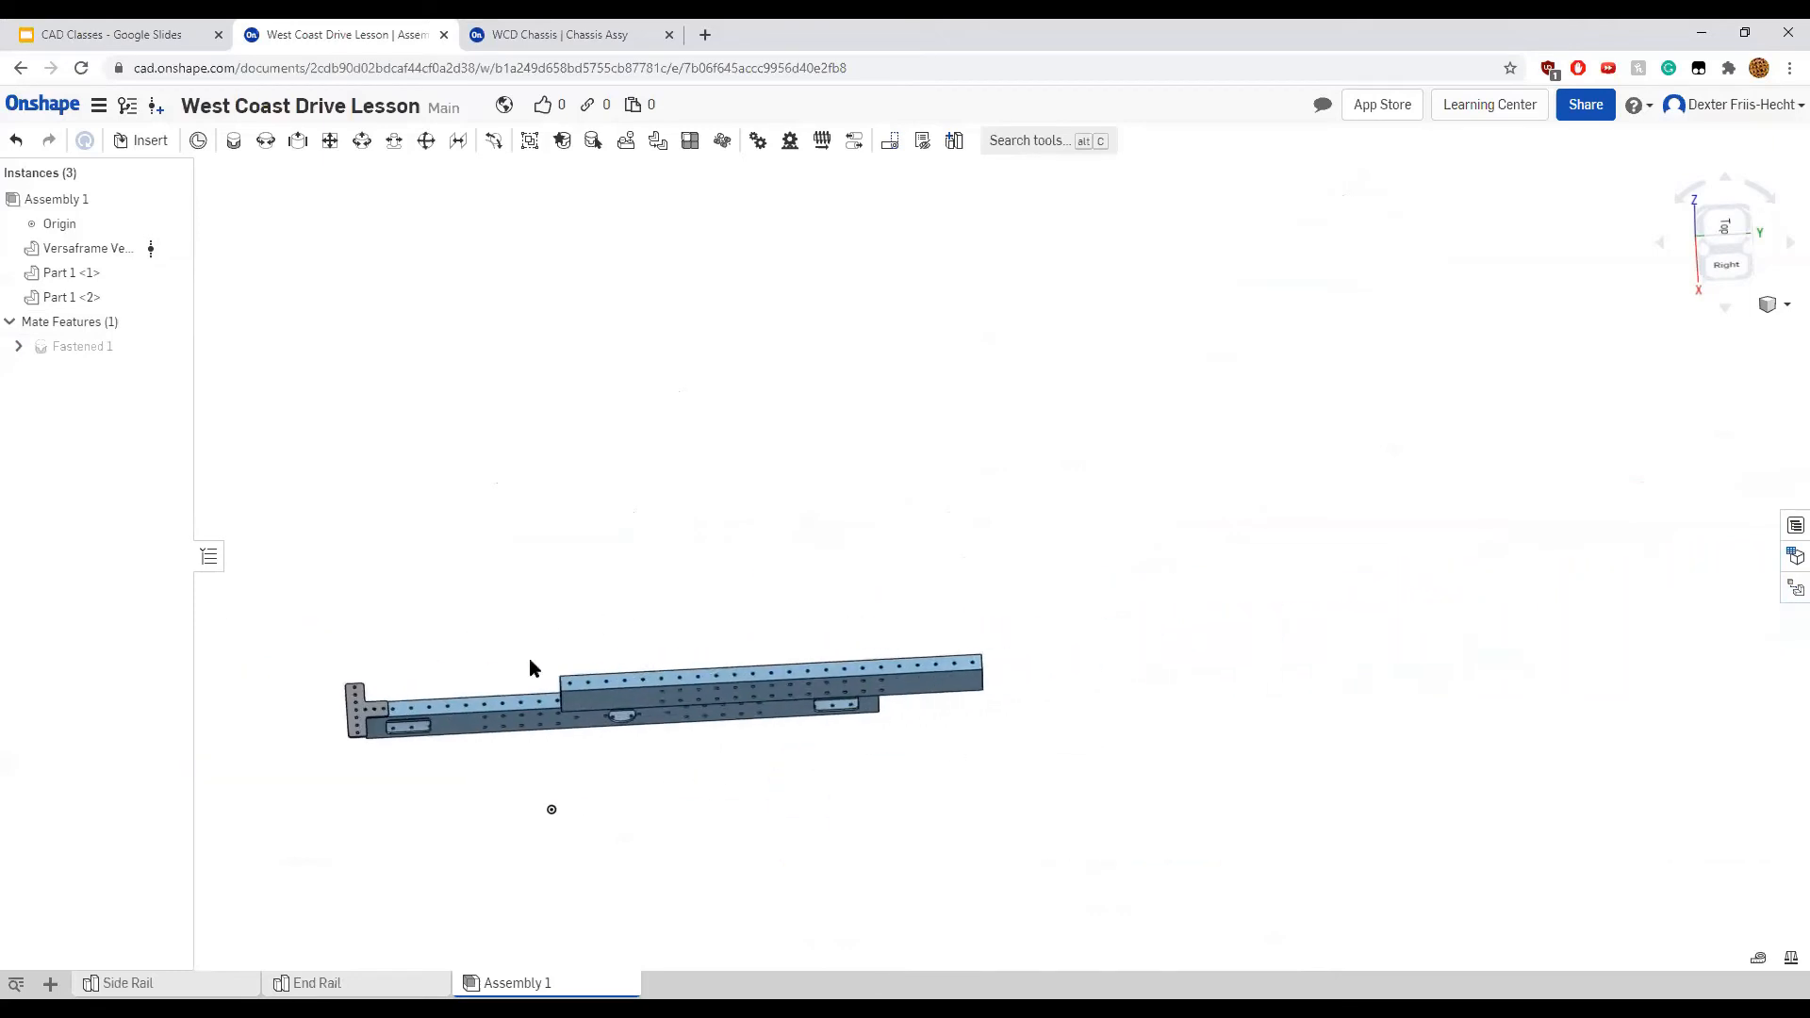
Create a Fastened mate between the third hole from the end on the end rail's top face and the middle hole on the gusset crossbar's underside
{"action": "left_click", "coordinate": [234, 142]}
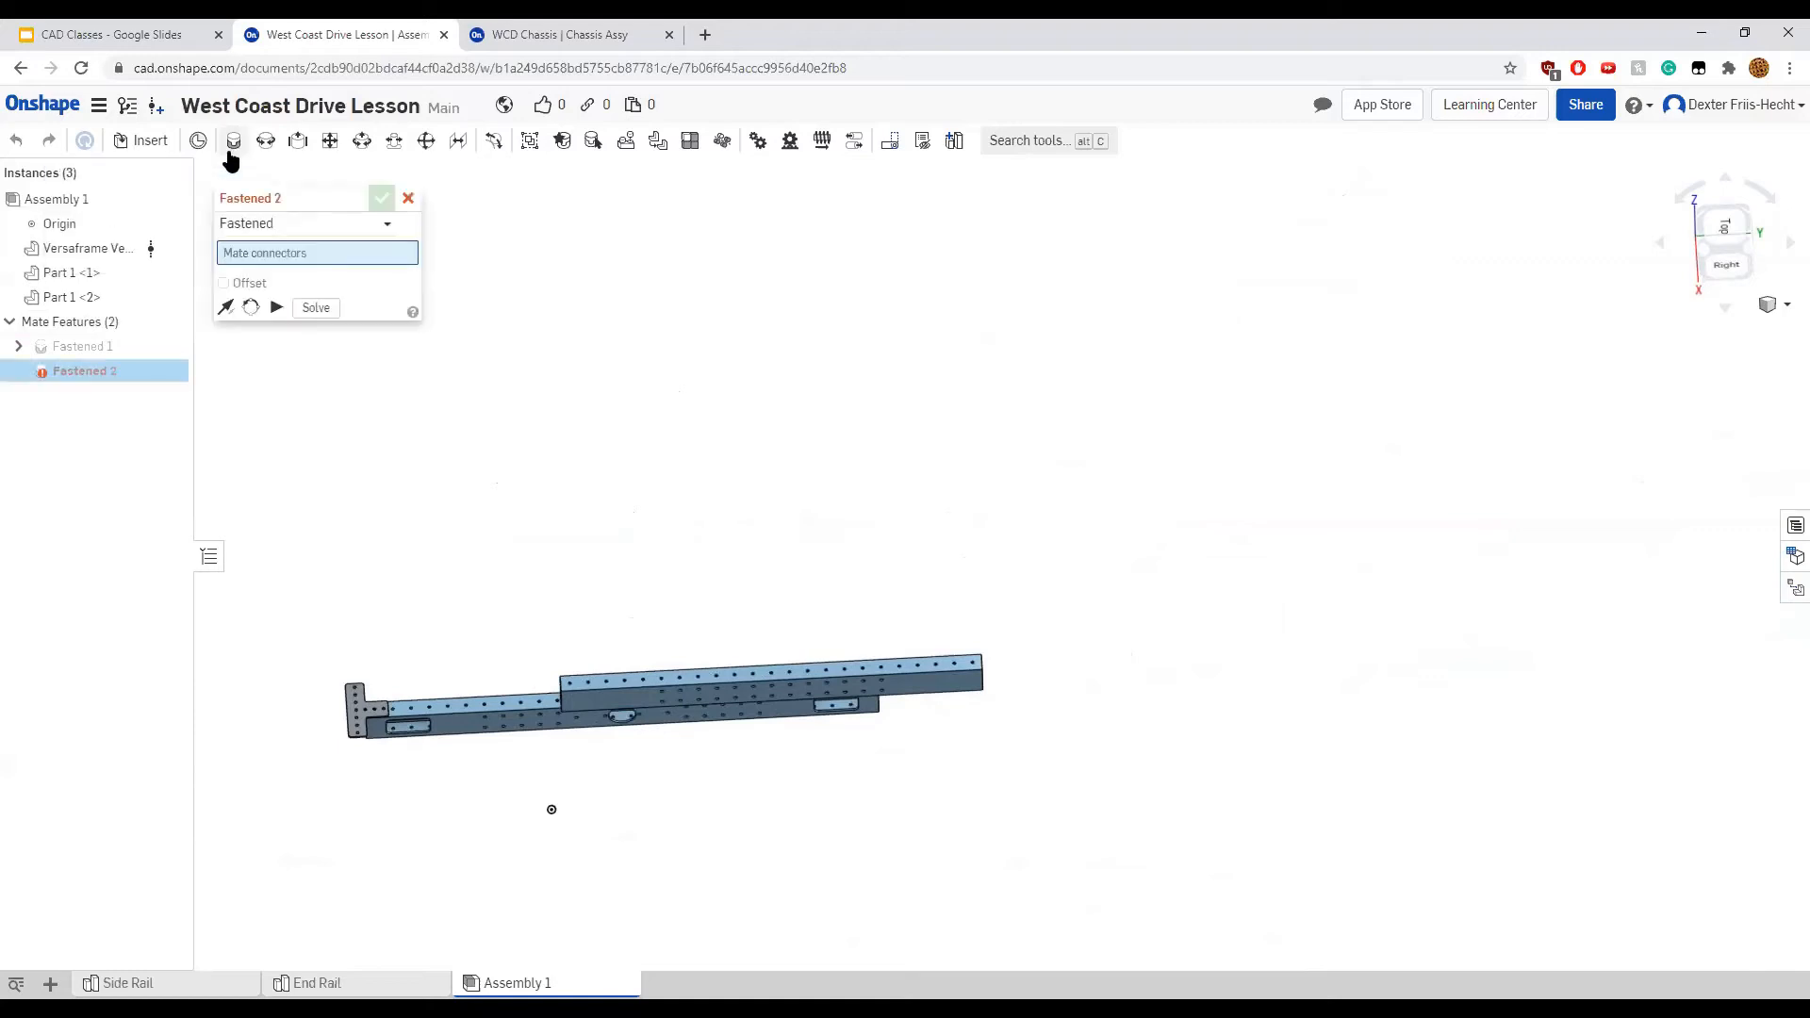
{"action": "scroll", "coordinate": [967, 698], "scroll_direction": "up", "scroll_amount": 5}
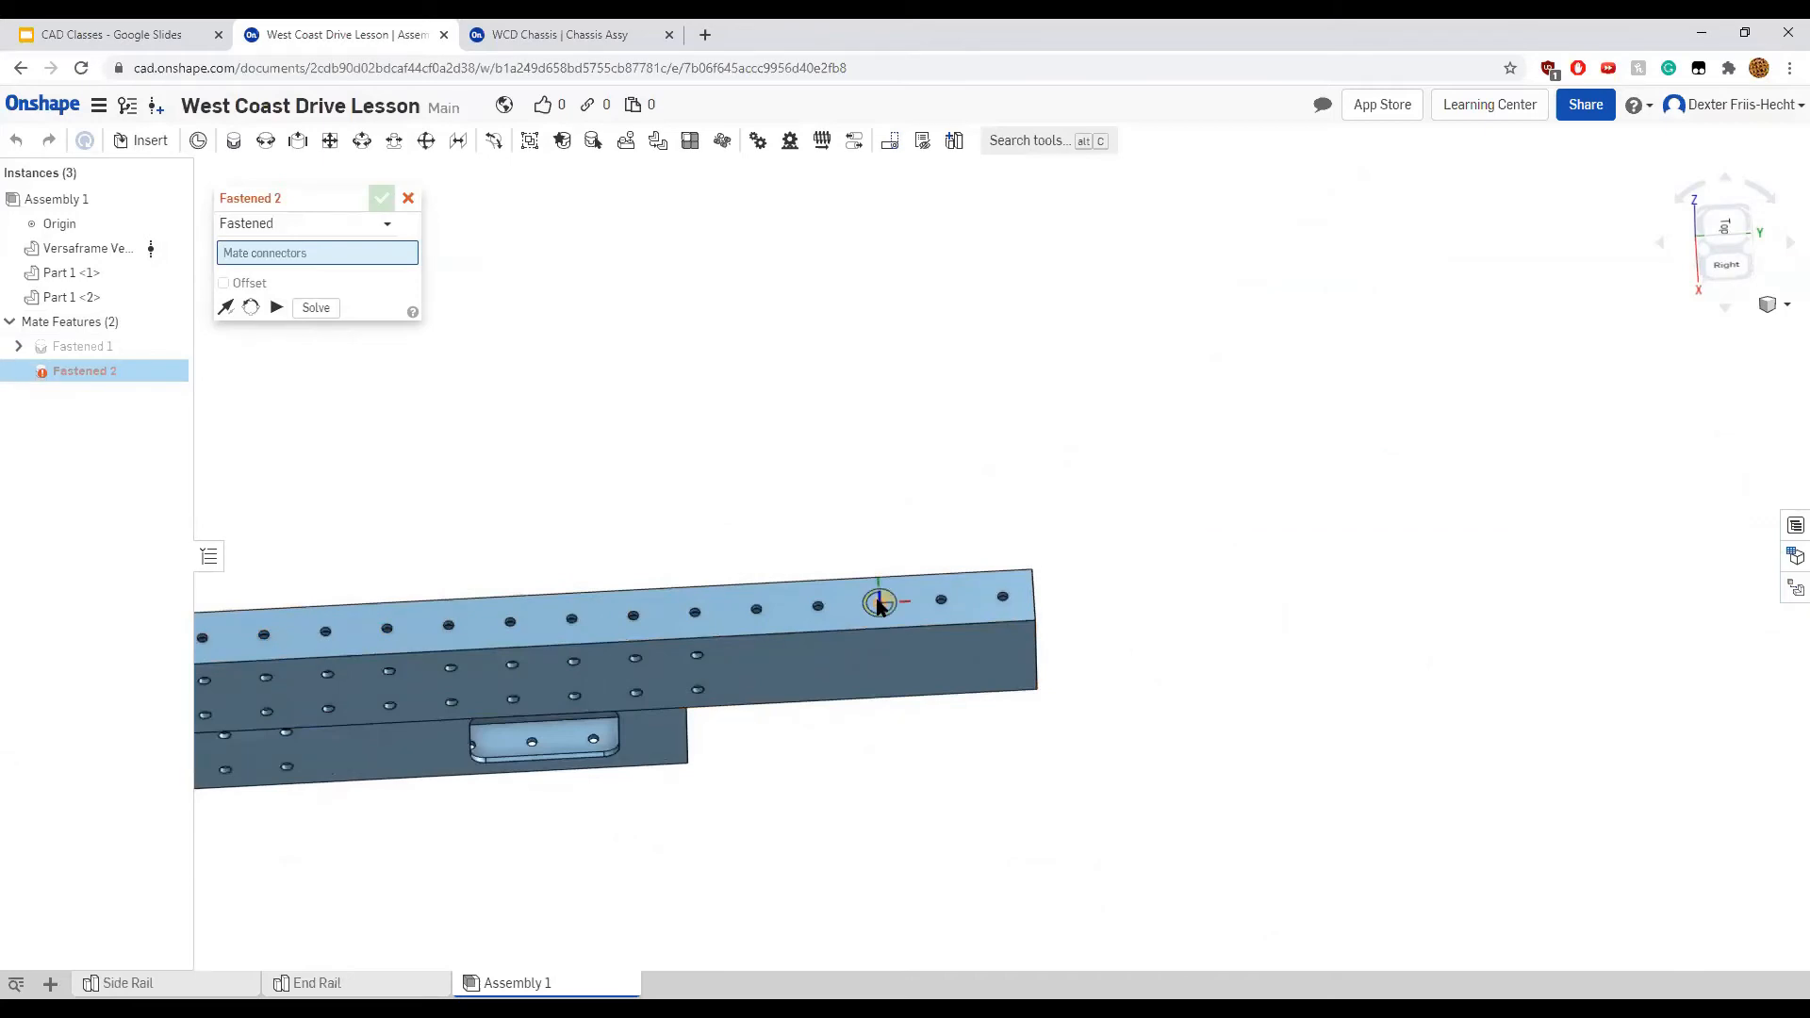
{"action": "left_click", "coordinate": [877, 603]}
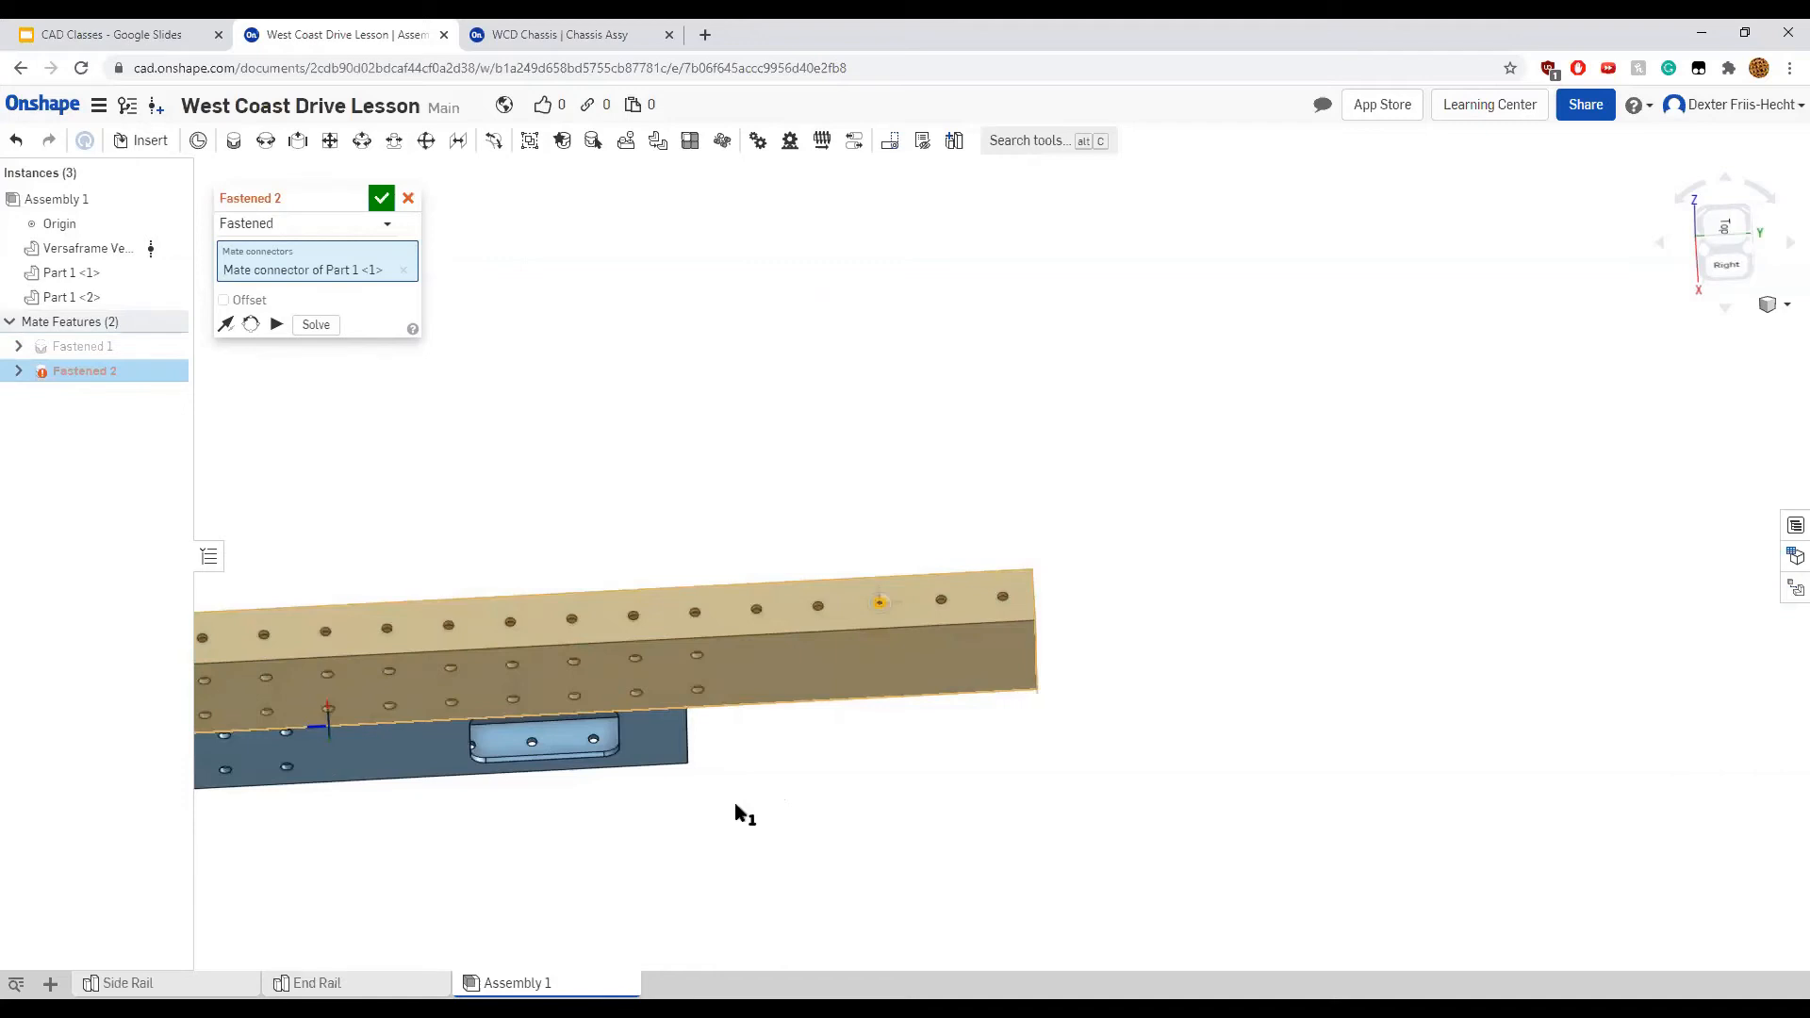
{"action": "scroll", "coordinate": [688, 834], "scroll_direction": "down", "scroll_amount": 5}
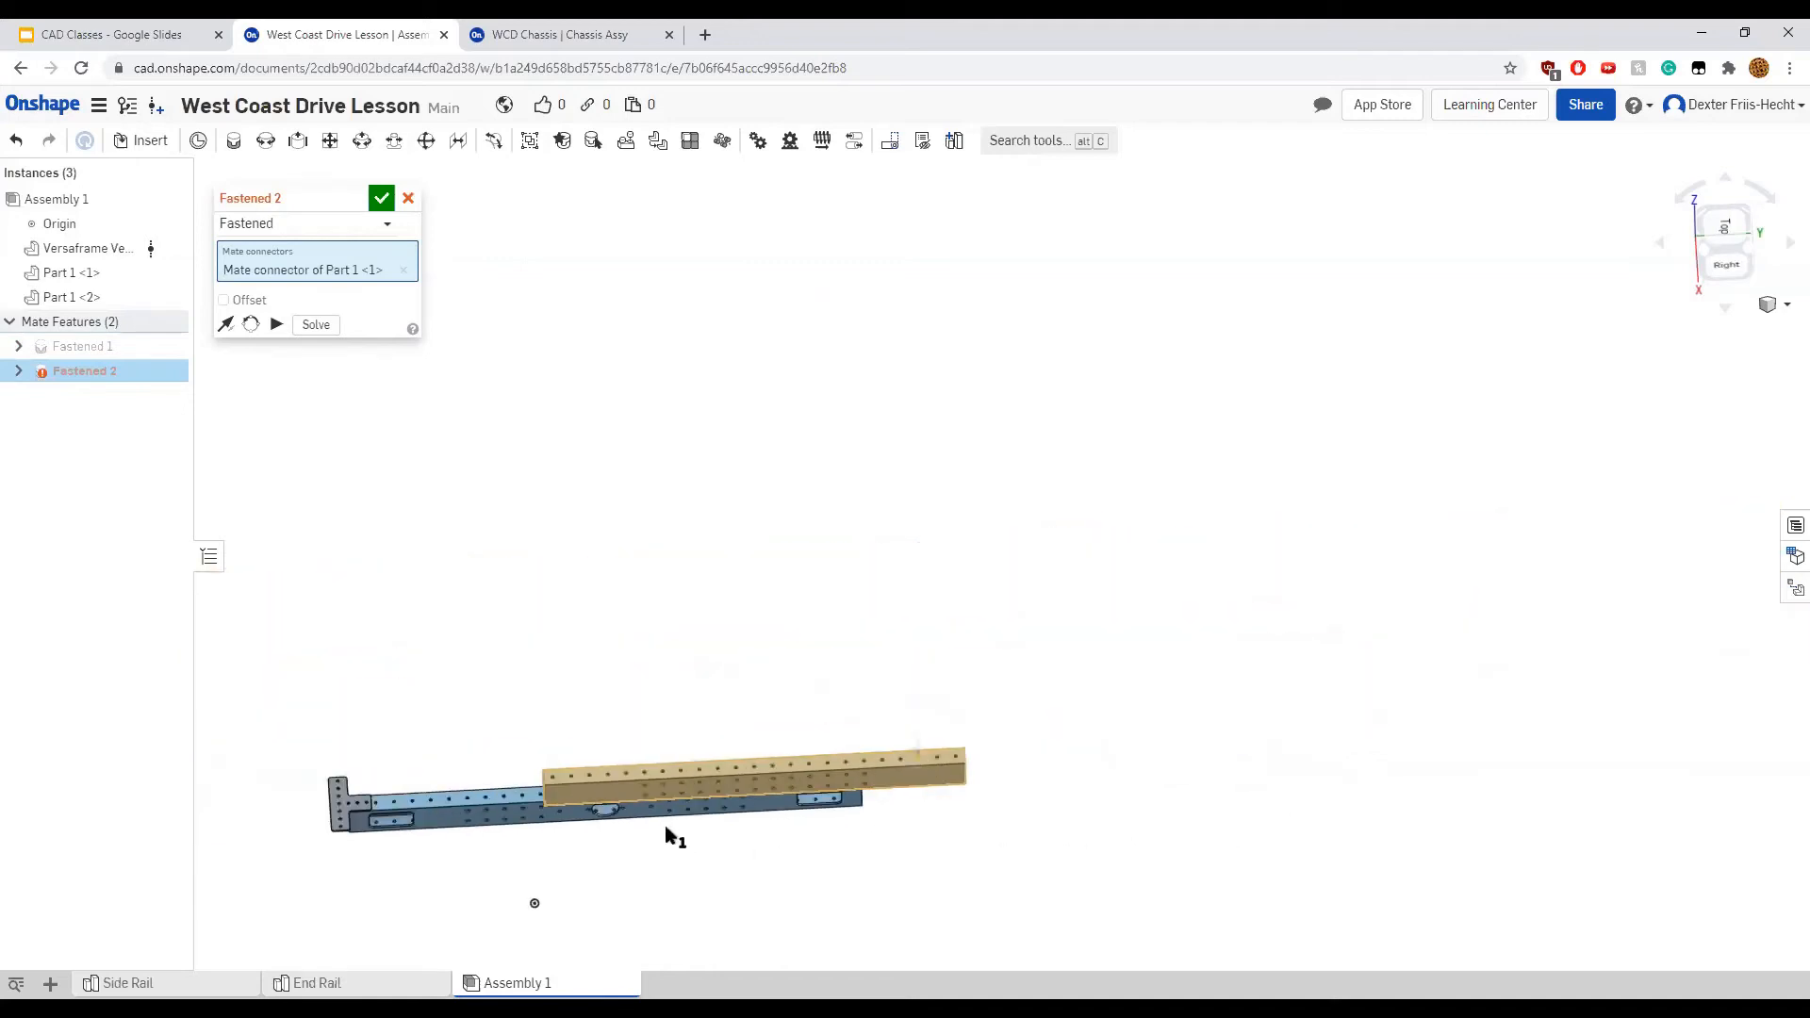
{"action": "scroll", "coordinate": [666, 772], "scroll_direction": "up", "scroll_amount": 5}
{"action": "right_click_drag", "start_coordinate": [896, 760], "coordinate": [1127, 404]}
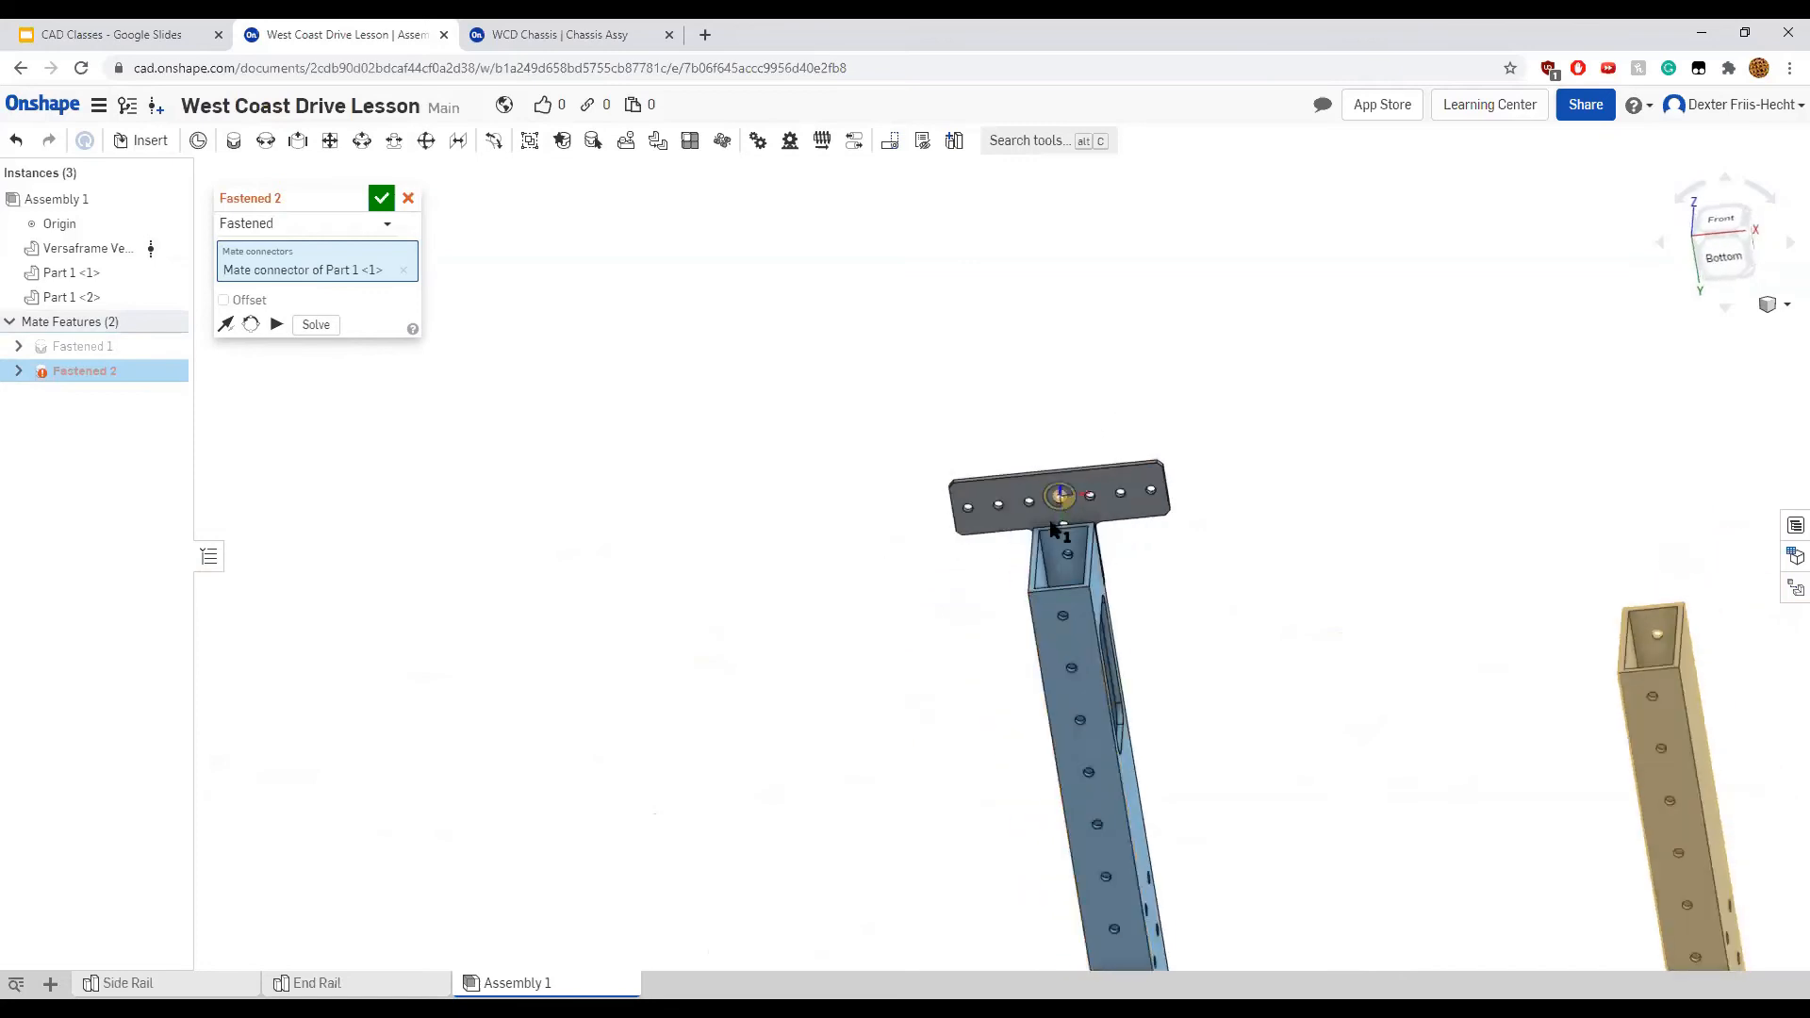
{"action": "scroll", "coordinate": [1065, 523], "scroll_direction": "up", "scroll_amount": 5}
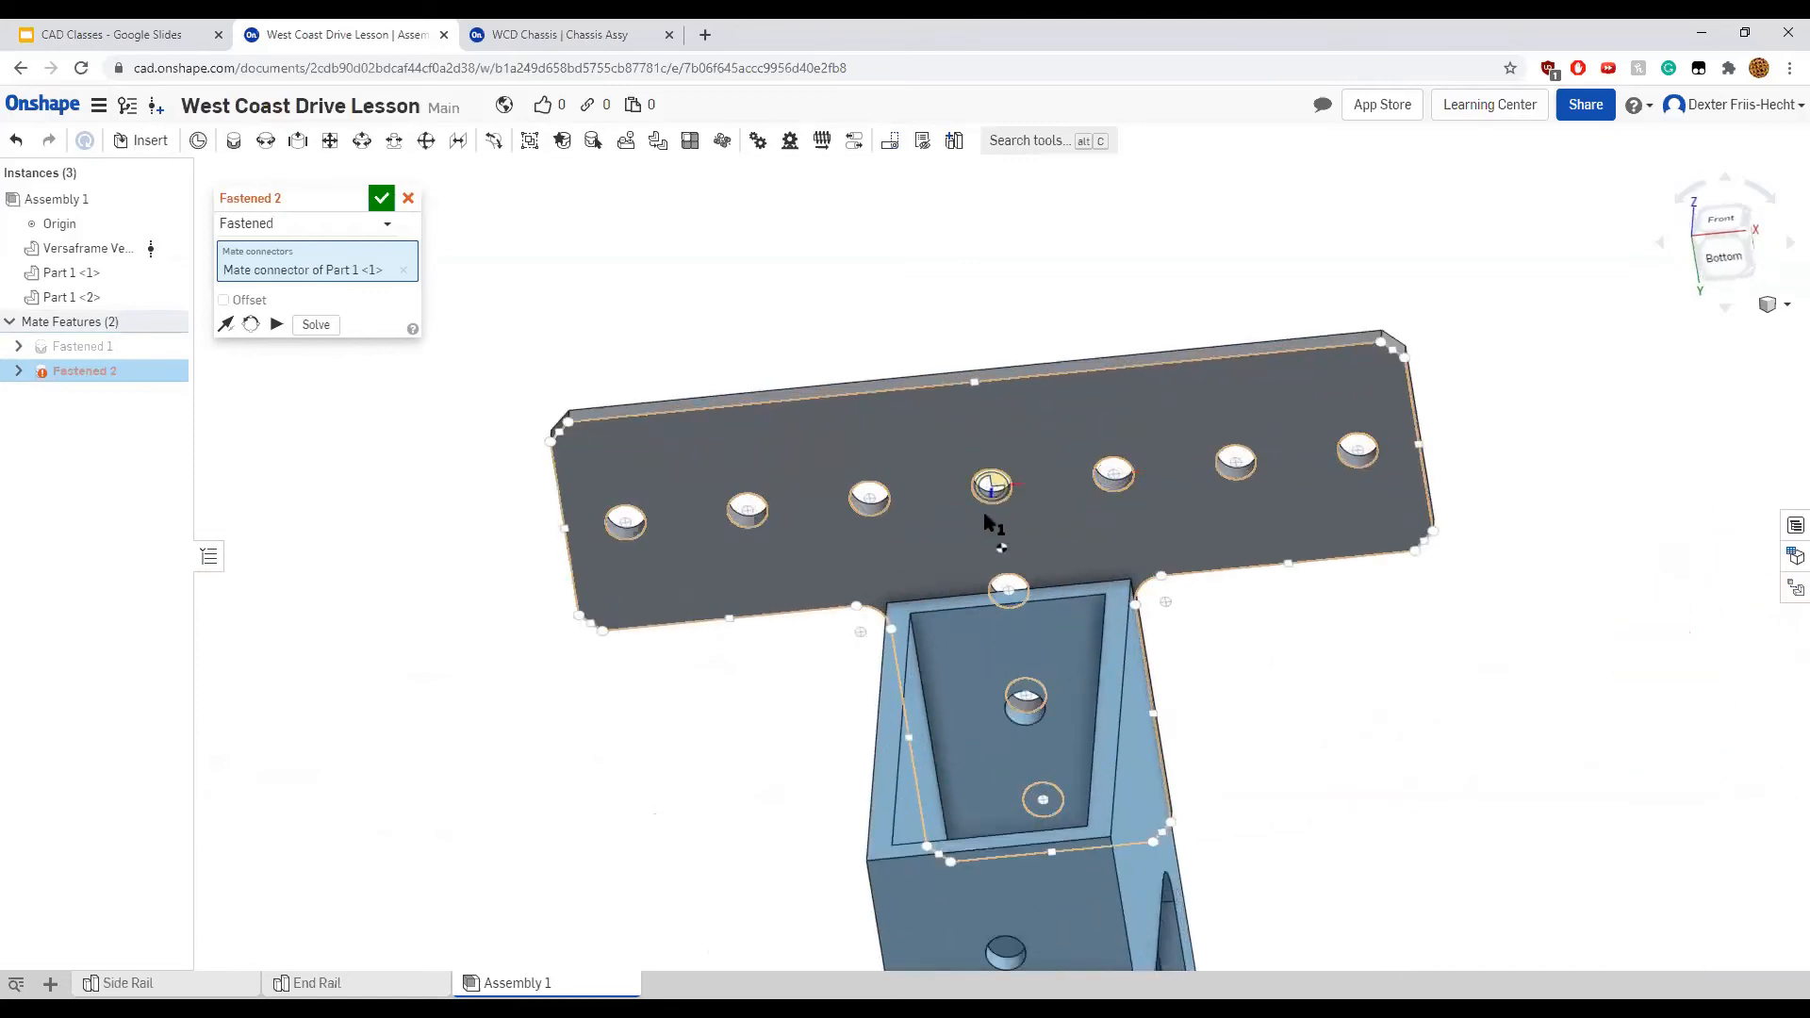
{"action": "right_click_drag", "start_coordinate": [1002, 505], "coordinate": [971, 538]}
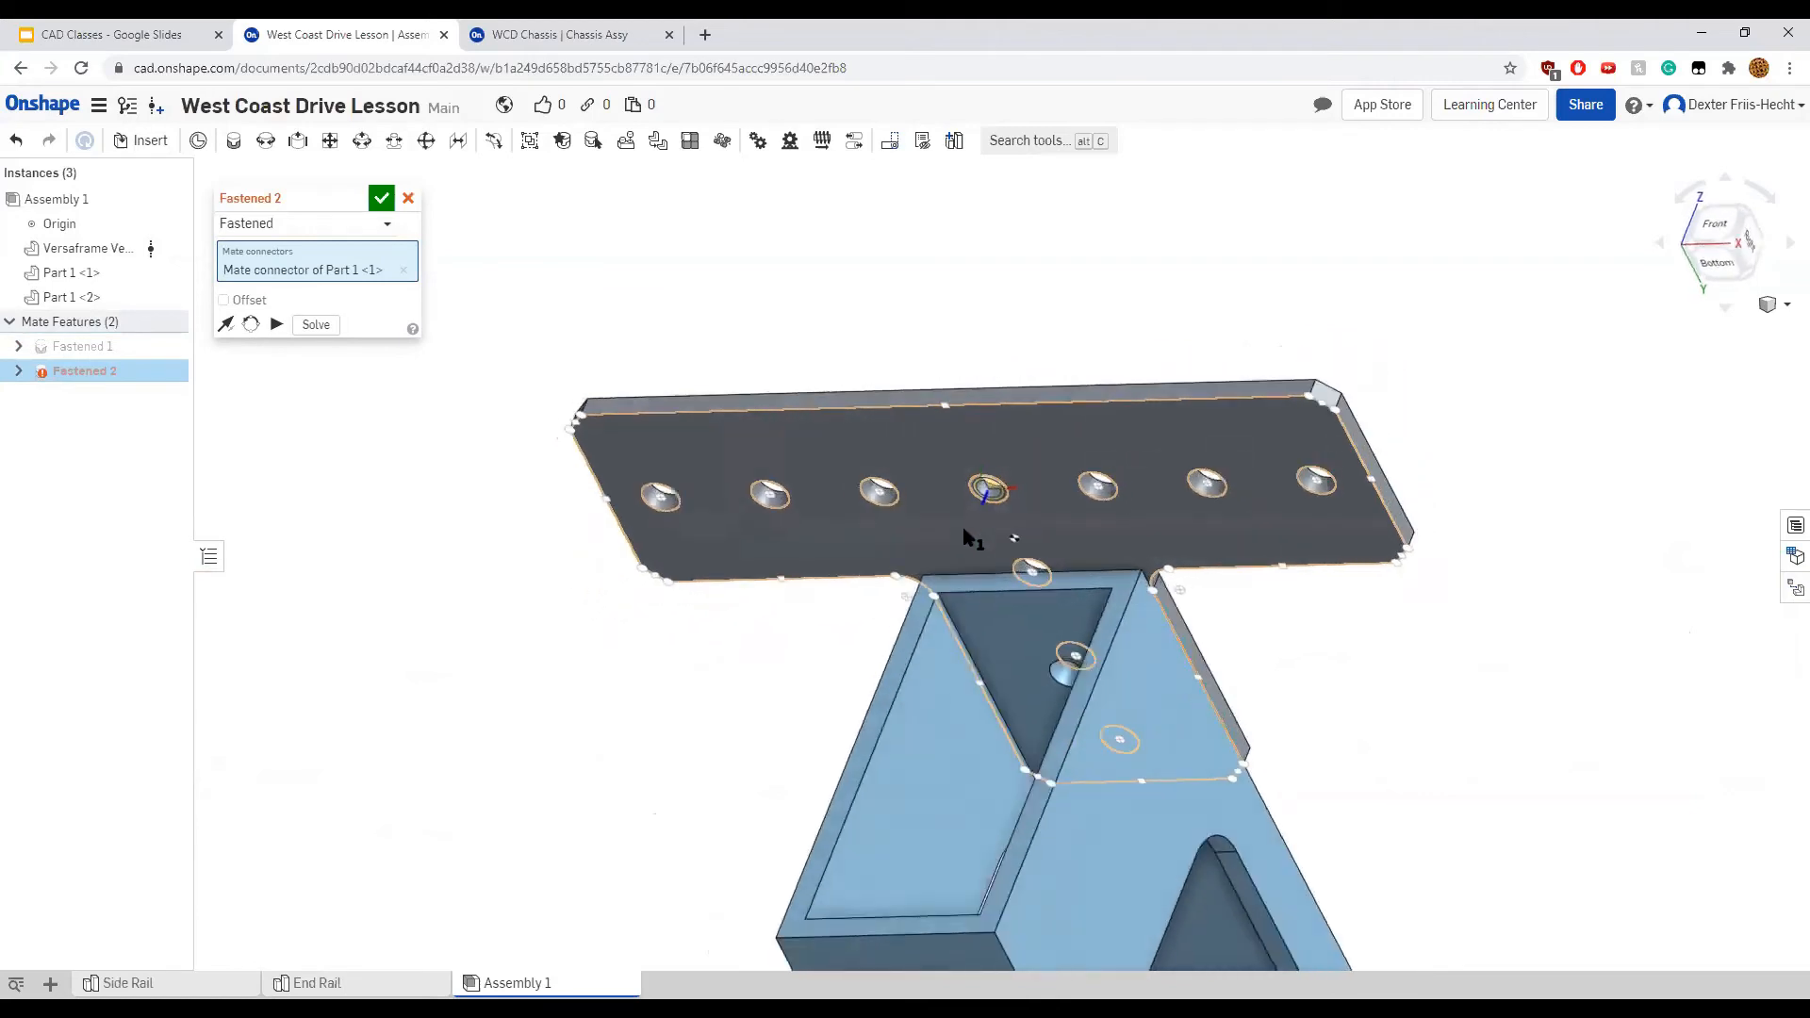
{"action": "left_click", "coordinate": [986, 491]}
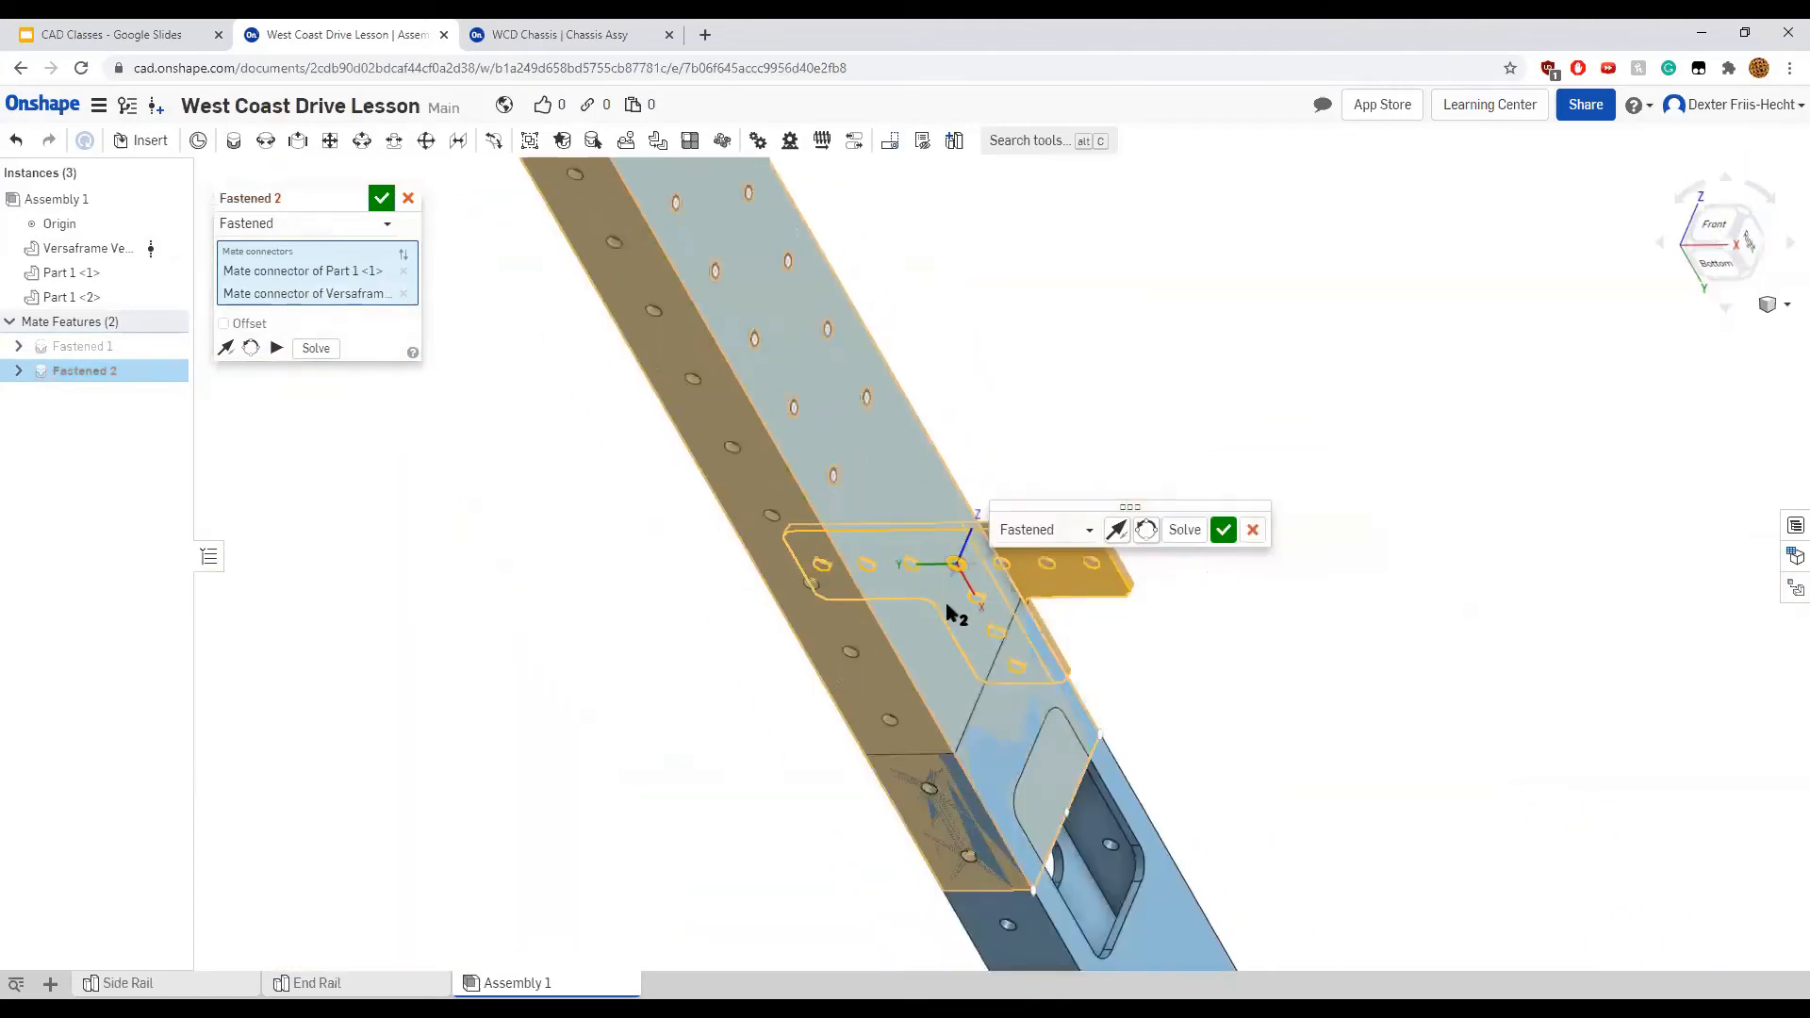
Rotate the Fastened mate's secondary axis so the end rail runs along the gusset's crossbar, perpendicular to the side rail, and accept the mate
{"action": "scroll", "coordinate": [1030, 635], "scroll_direction": "down", "scroll_amount": 5}
{"action": "right_click_drag", "start_coordinate": [1030, 634], "coordinate": [935, 650]}
{"action": "scroll", "coordinate": [940, 653], "scroll_direction": "up", "scroll_amount": 5}
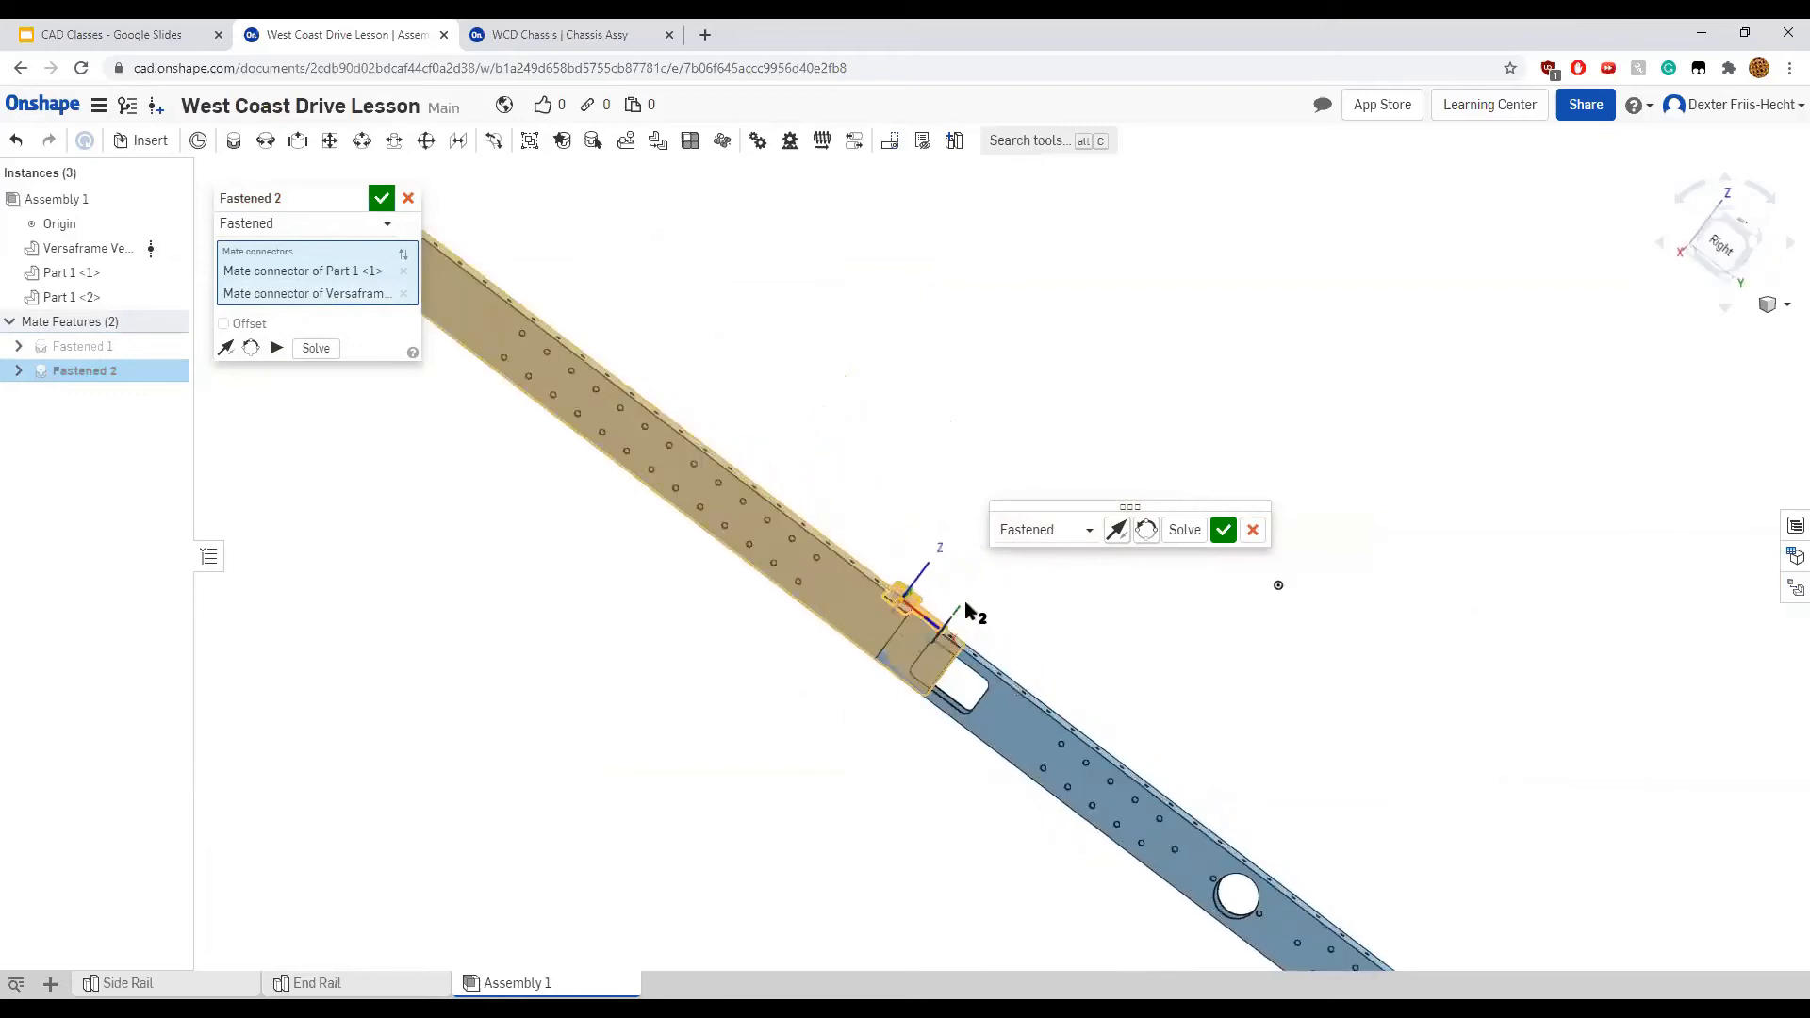
{"action": "left_click", "coordinate": [1144, 530]}
{"action": "right_click_drag", "start_coordinate": [1055, 685], "coordinate": [959, 776]}
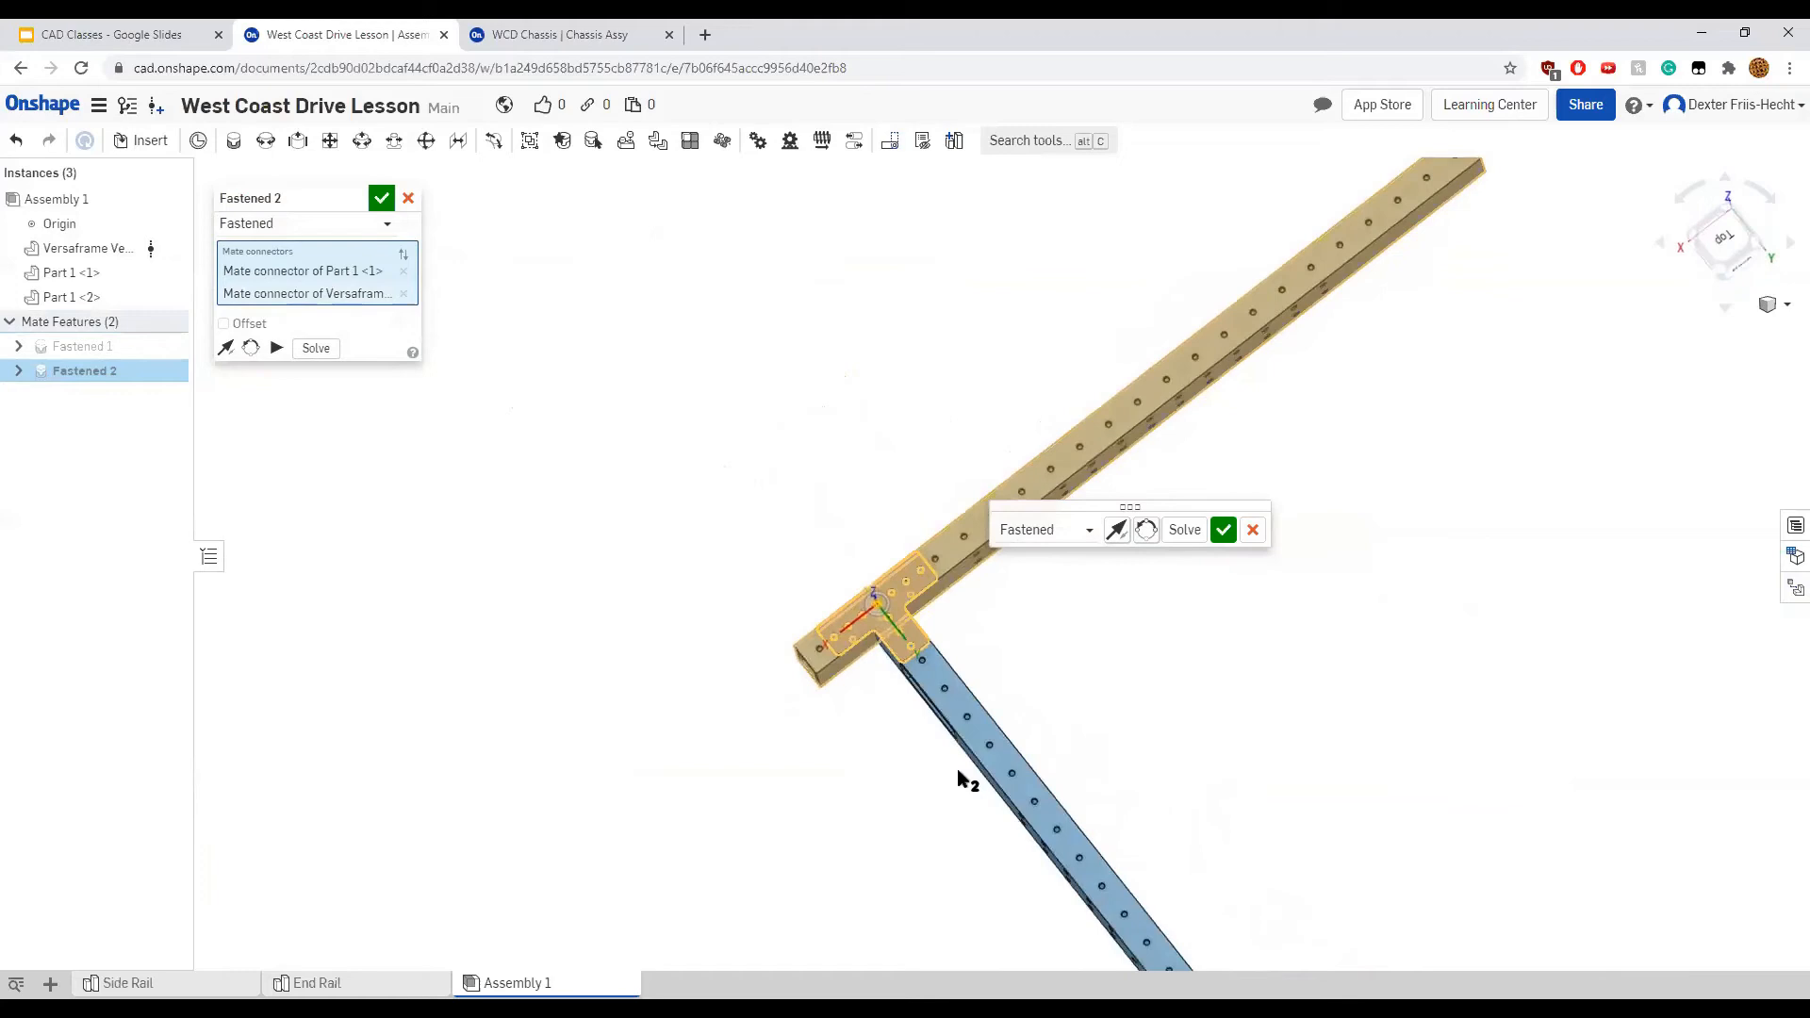
{"action": "left_click", "coordinate": [1222, 530]}
Show the joined rails in an isometric view and close the empty new Fastened mate
{"action": "scroll", "coordinate": [973, 666], "scroll_direction": "down", "scroll_amount": 3}
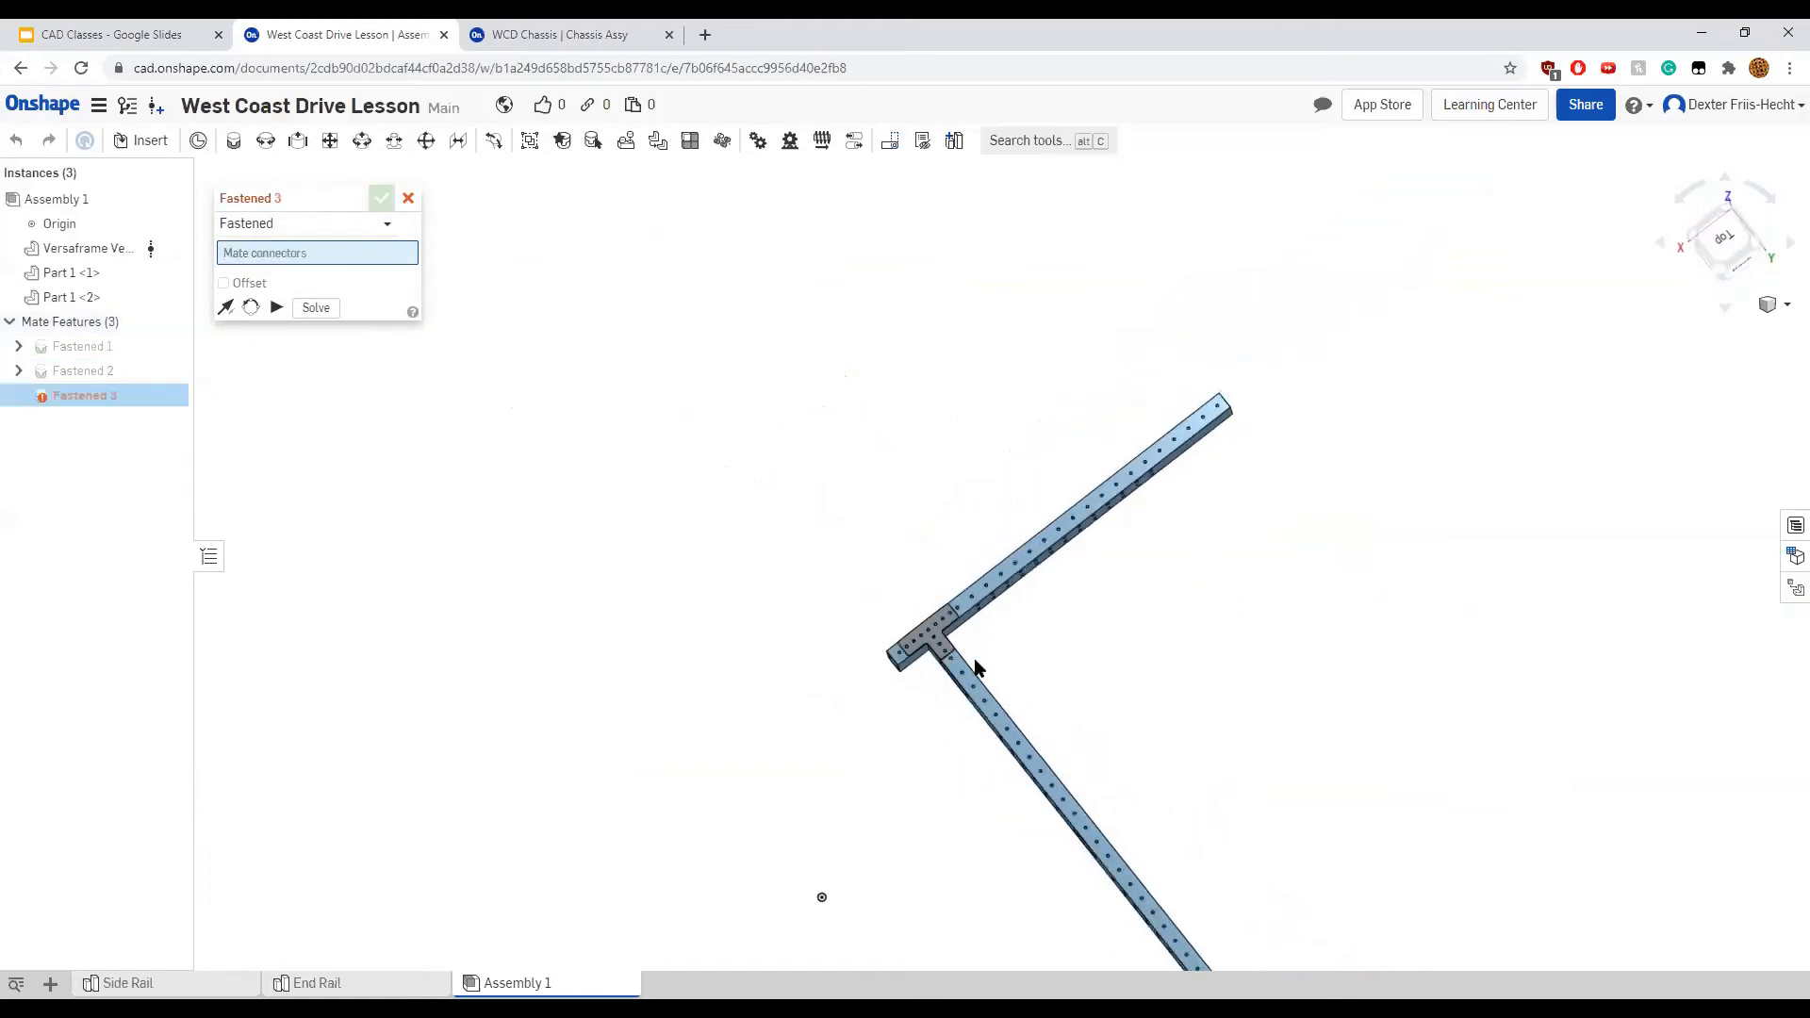
{"action": "right_click_drag", "start_coordinate": [1110, 705], "coordinate": [1179, 659]}
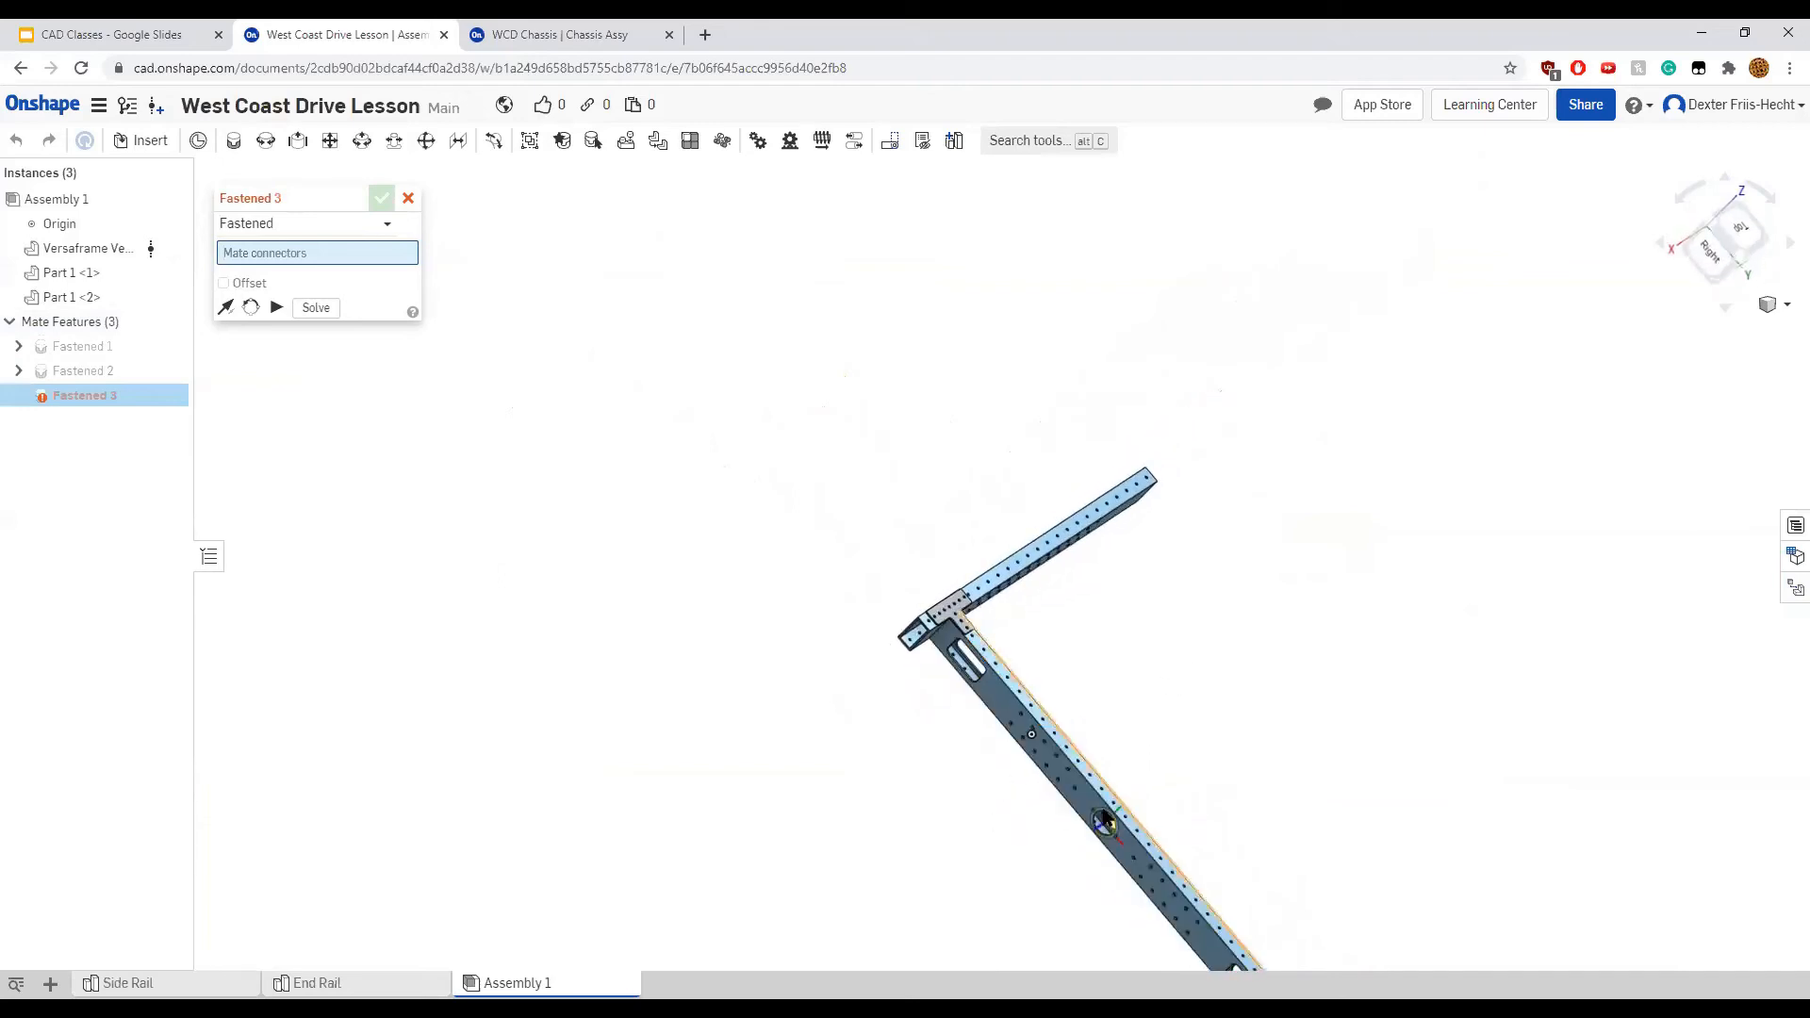
{"action": "middle_click_drag", "start_coordinate": [1059, 624], "coordinate": [727, 505]}
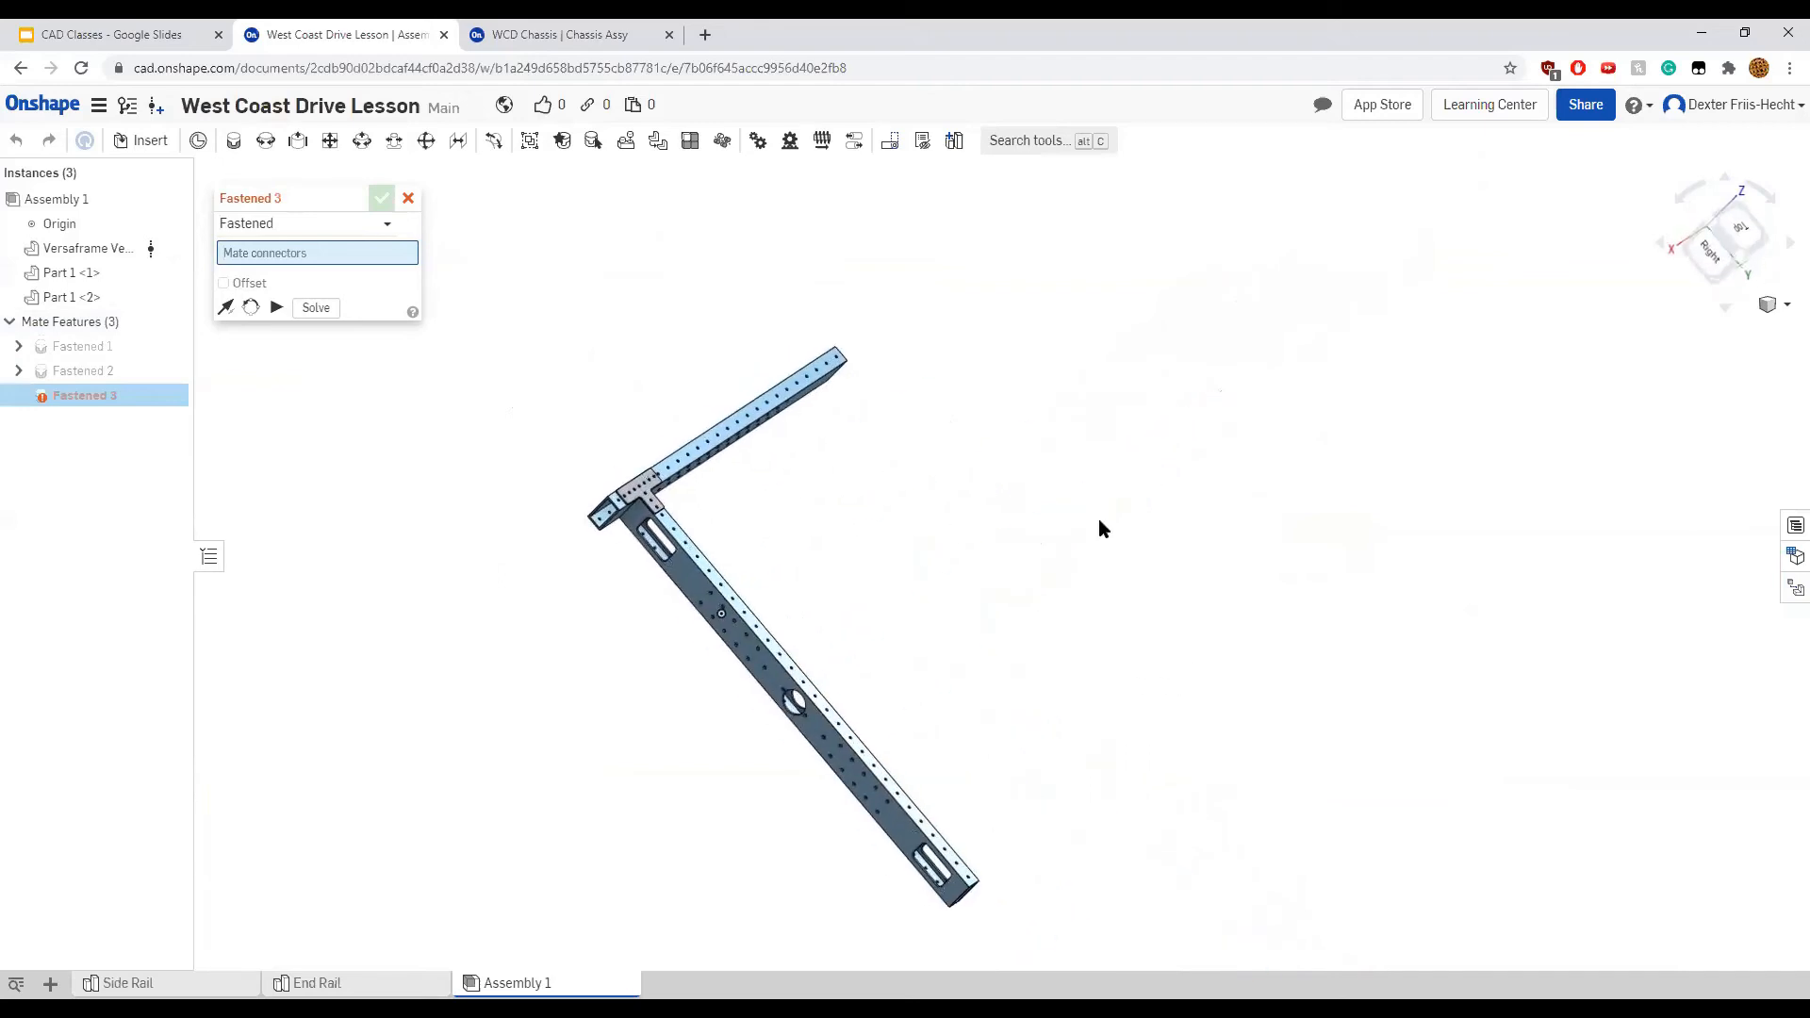
{"action": "left_click", "coordinate": [1745, 263]}
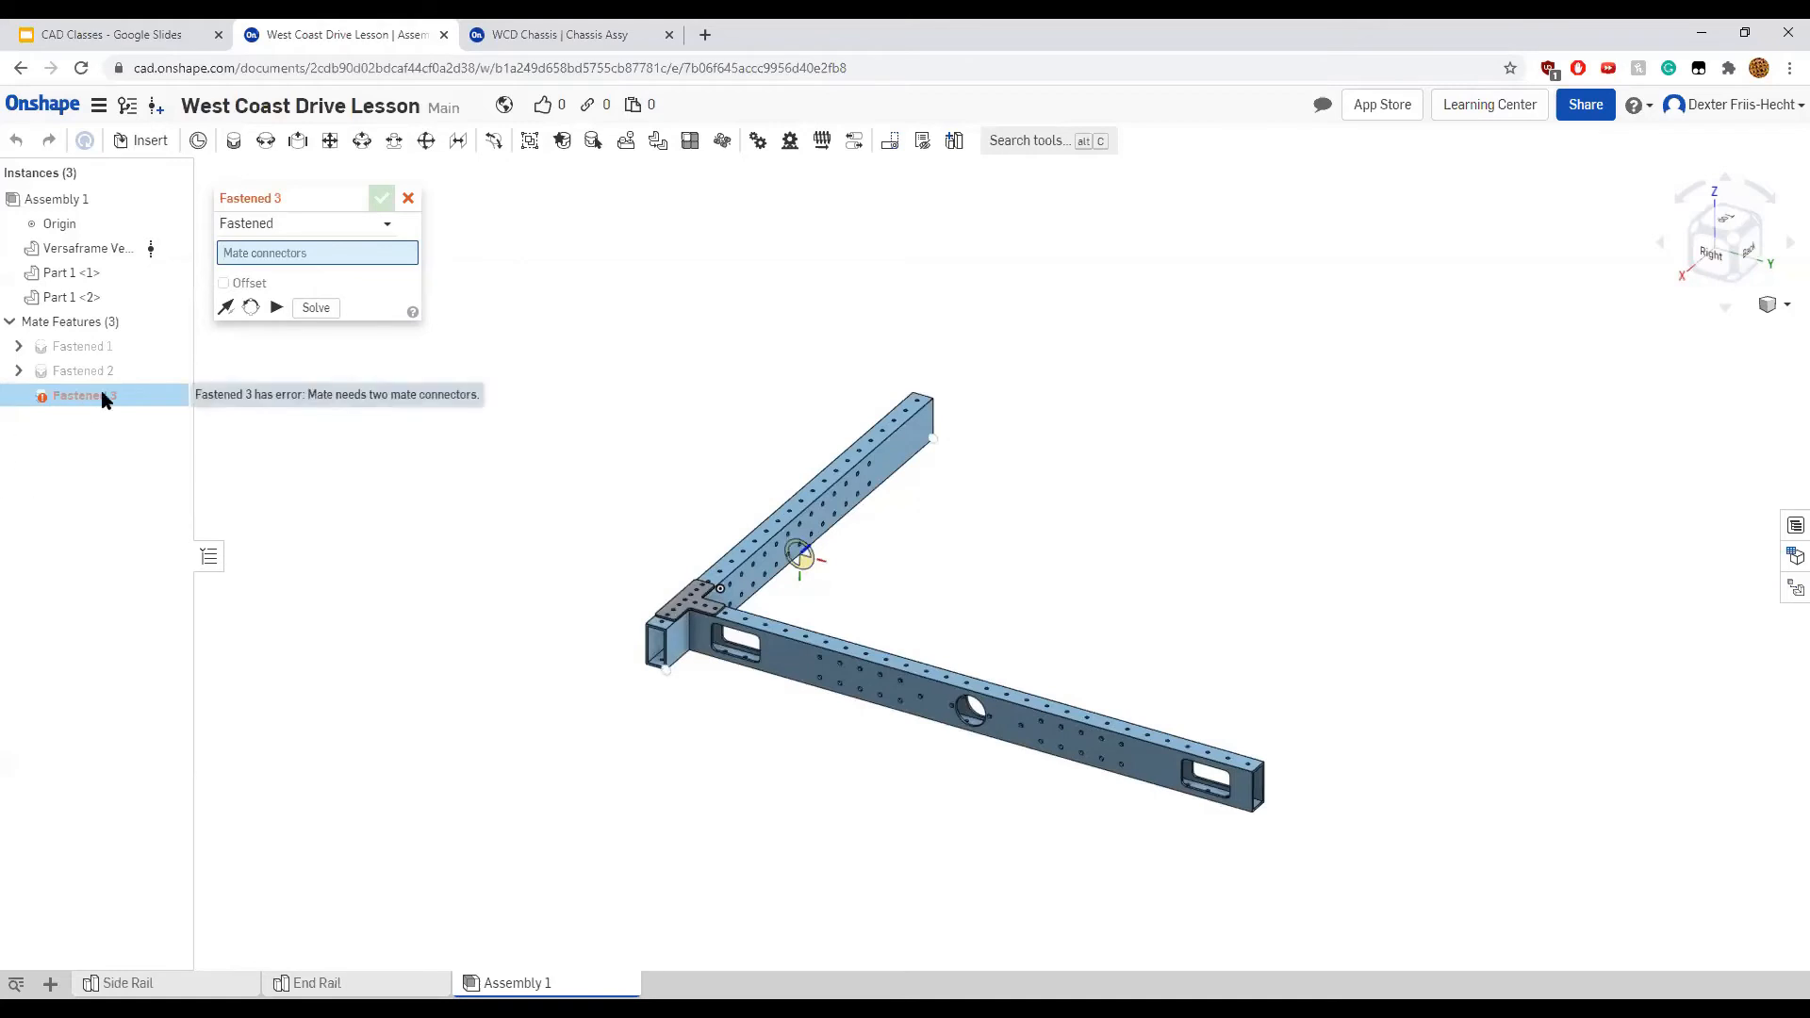
{"action": "left_click", "coordinate": [408, 197]}
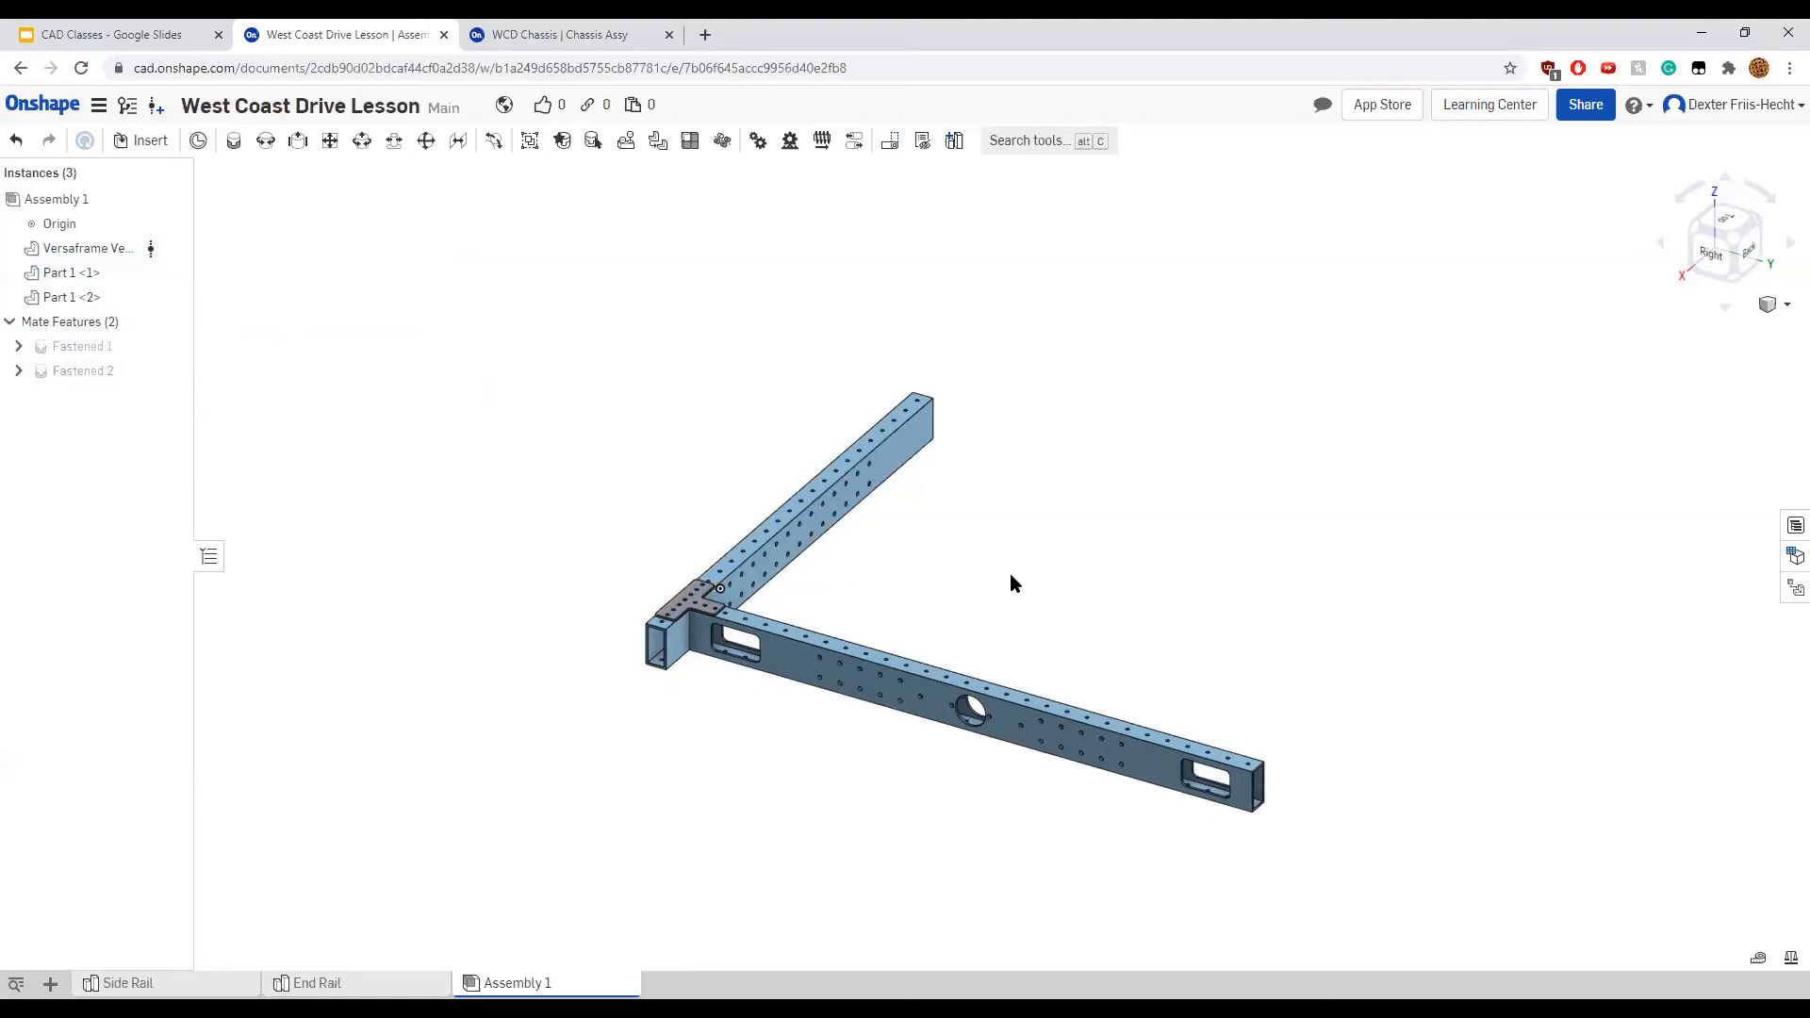
{"action": "middle_click_drag", "start_coordinate": [1010, 575], "coordinate": [986, 566]}
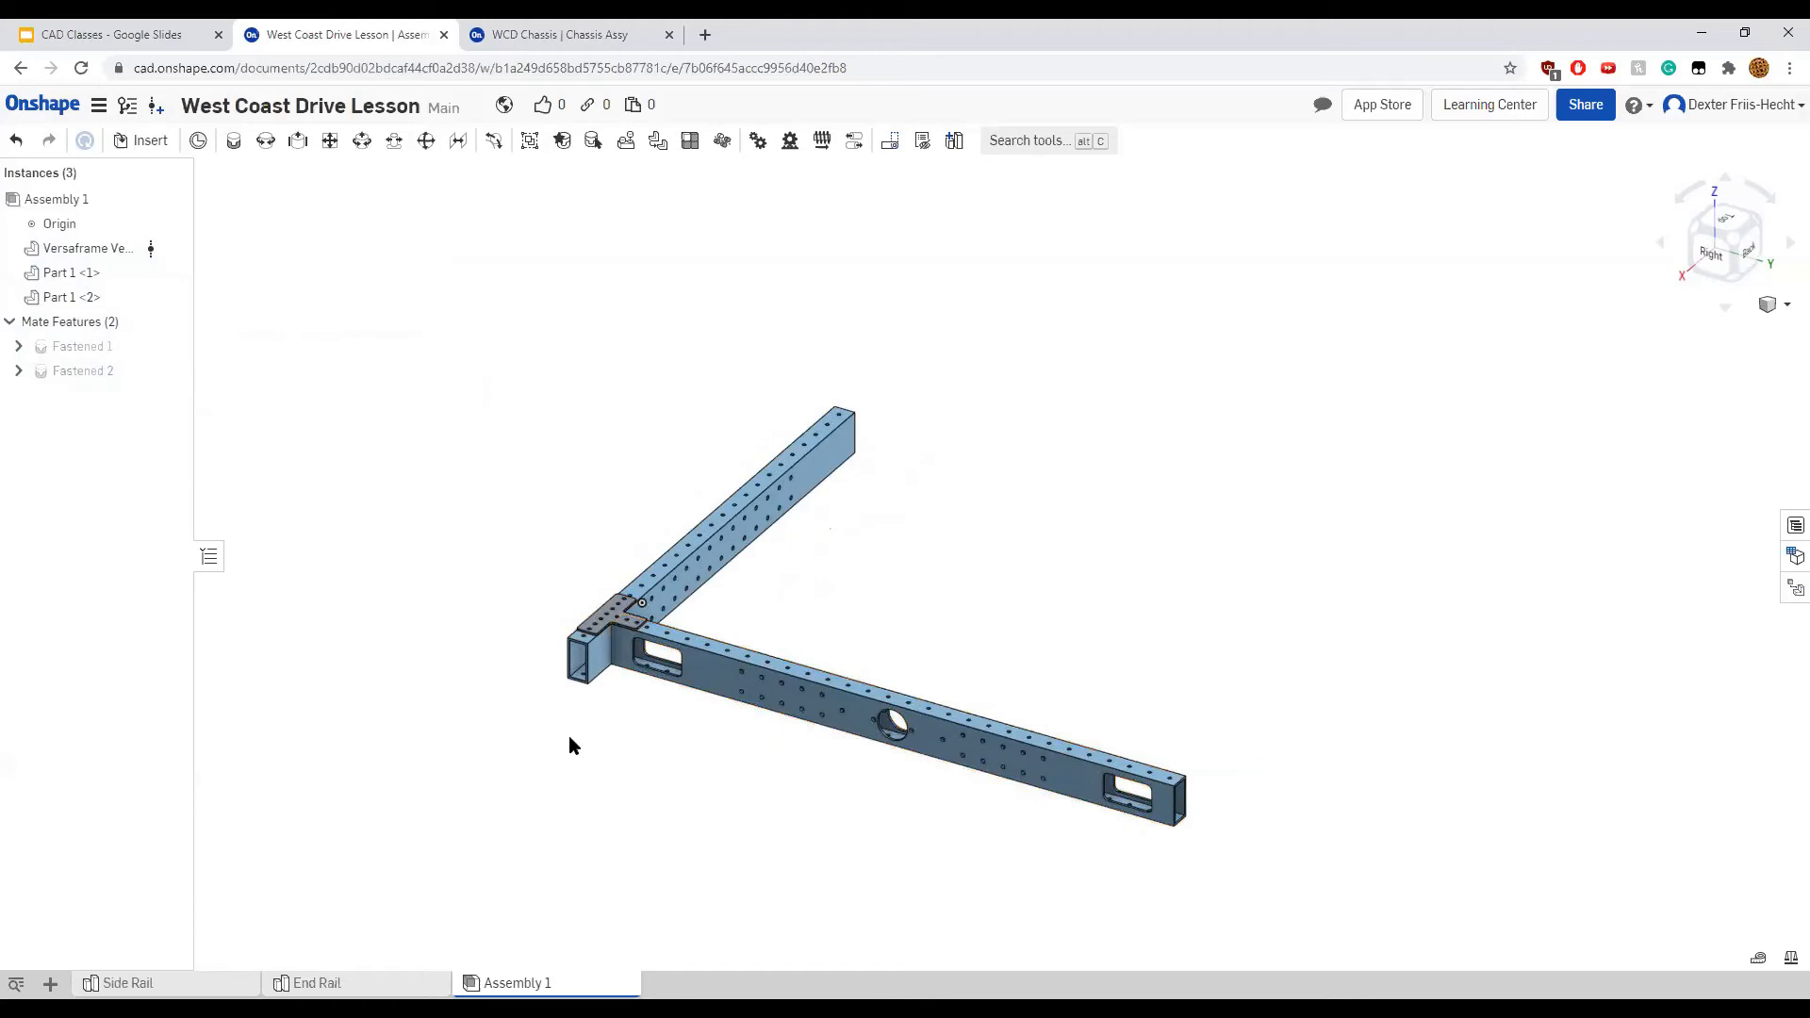
Duplicate the gusset and both rails together with their mates, and move the original set clear of the copy
{"action": "left_click", "coordinate": [87, 253]}
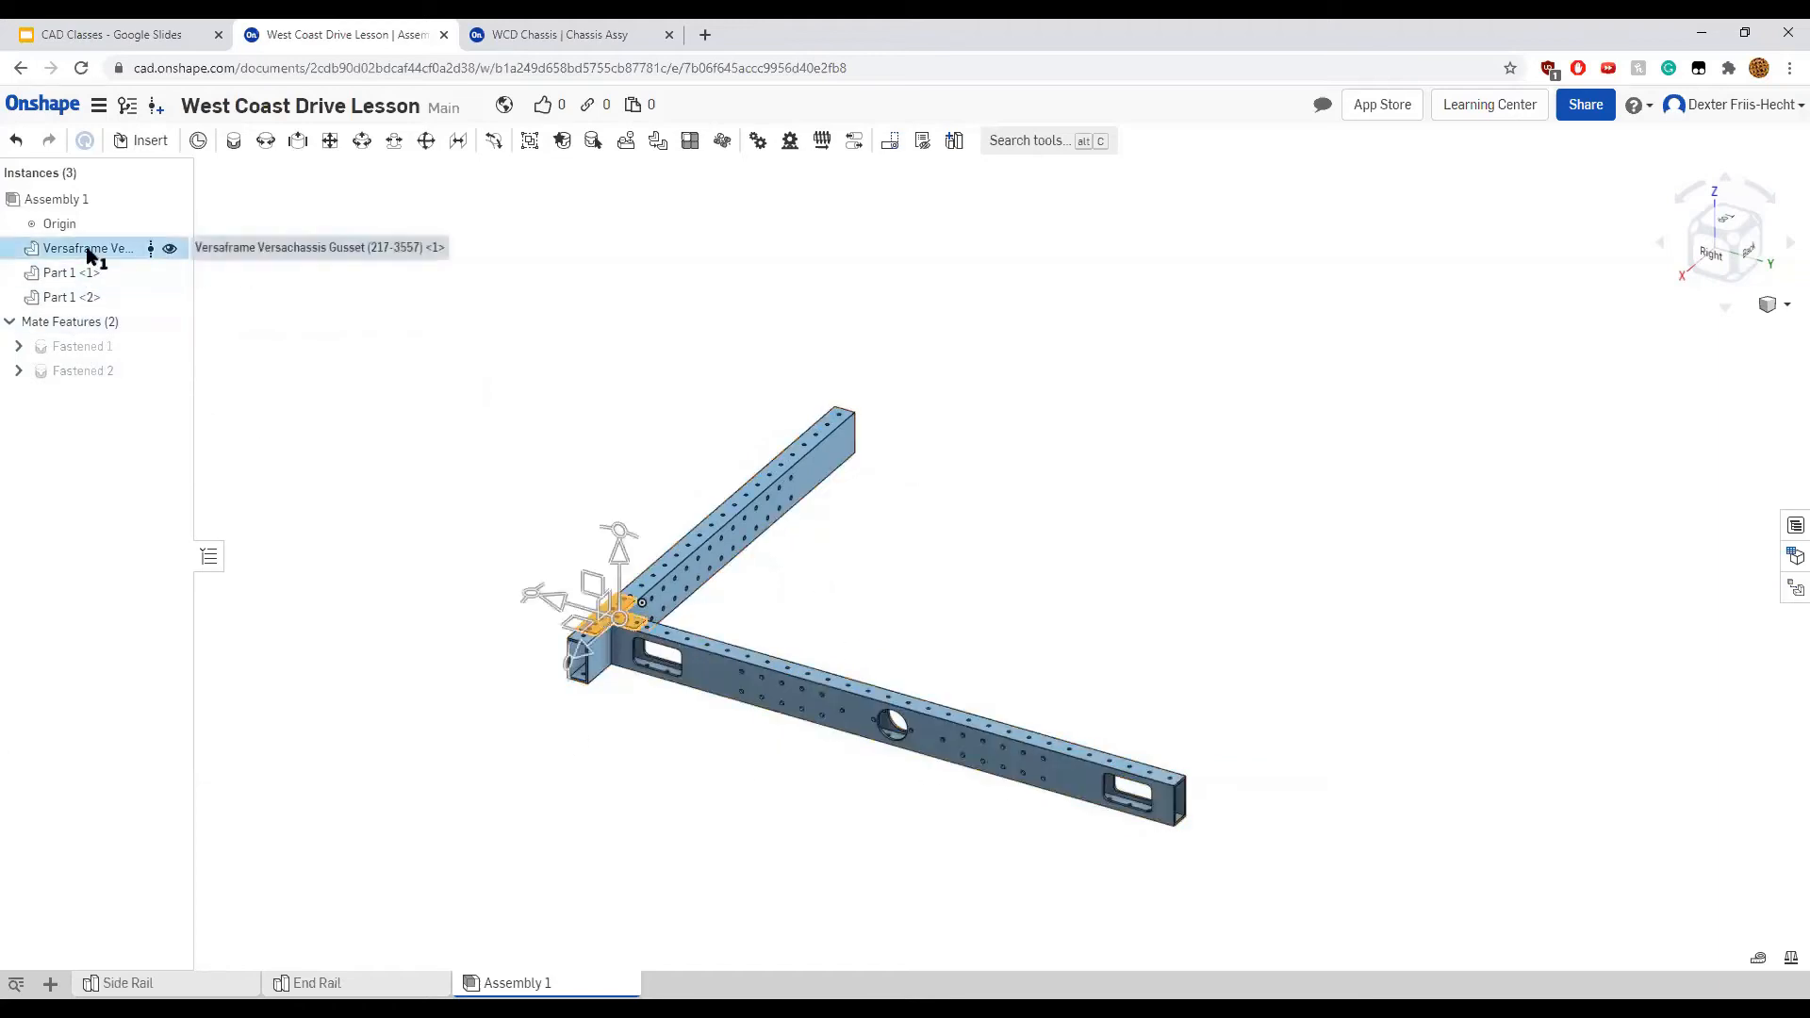
{"action": "left_click", "coordinate": [117, 296], "text": "shift"}
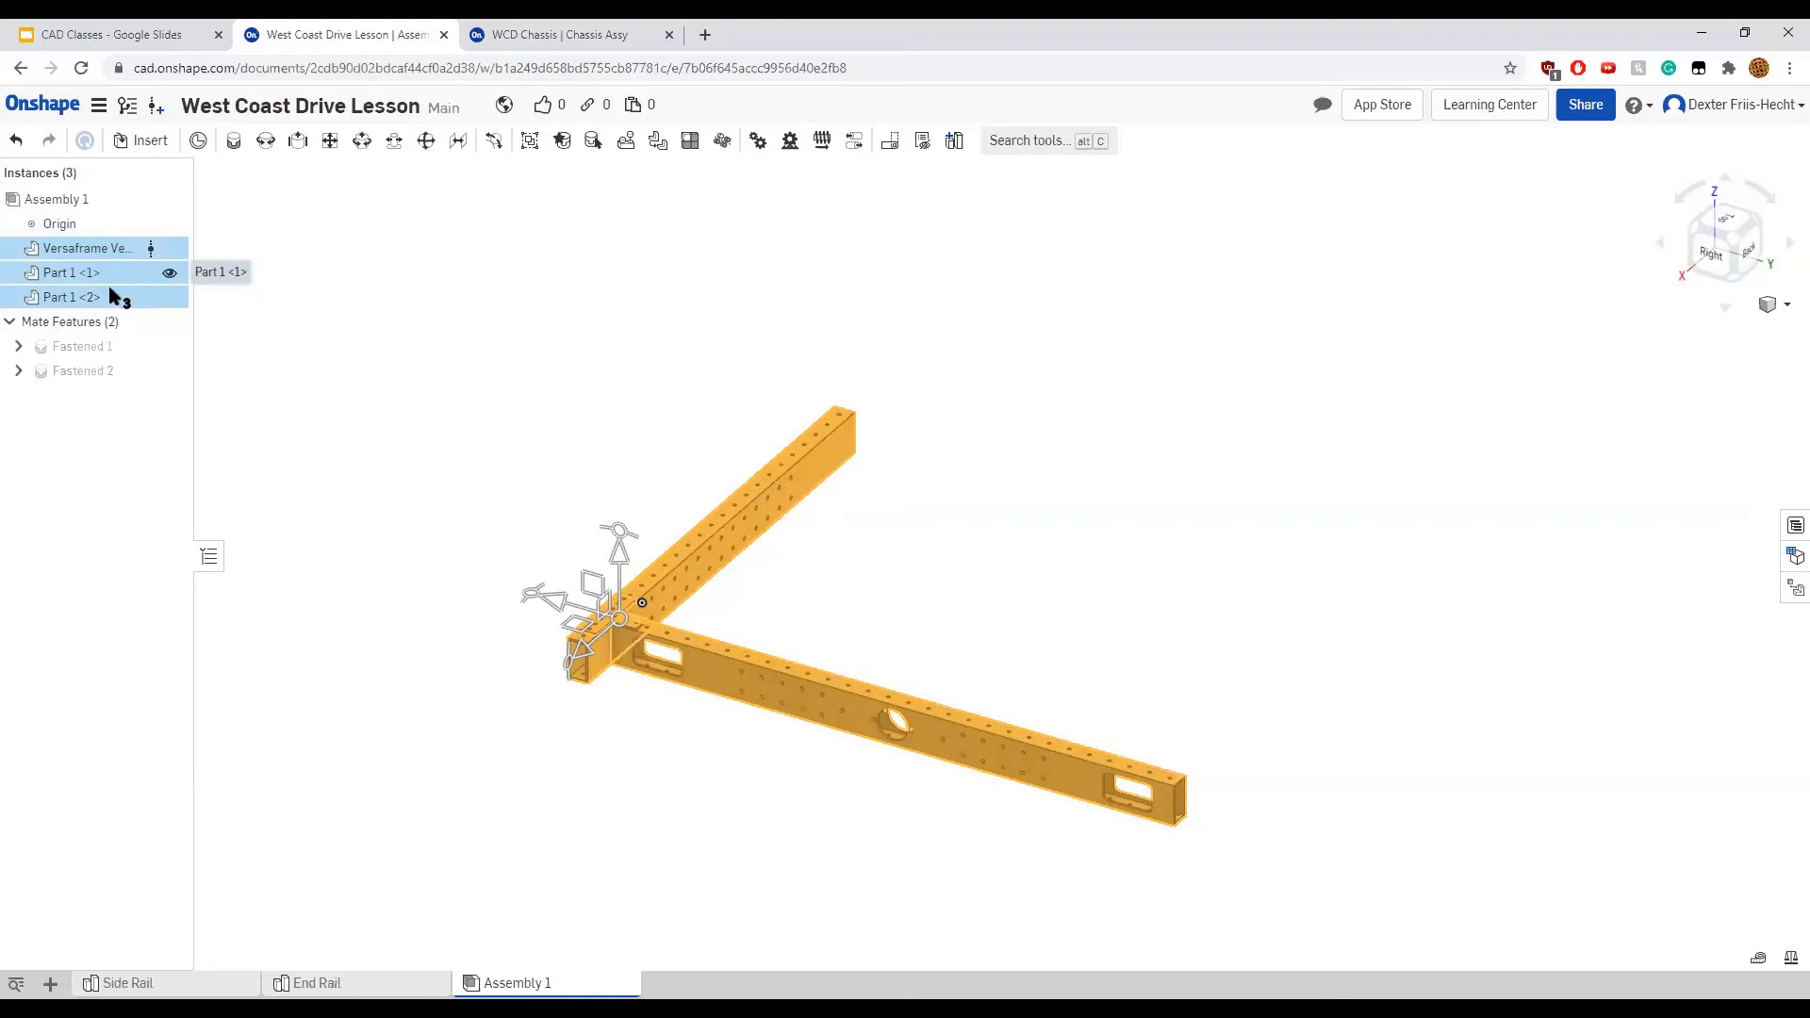
{"action": "key", "text": "ctrl+v"}
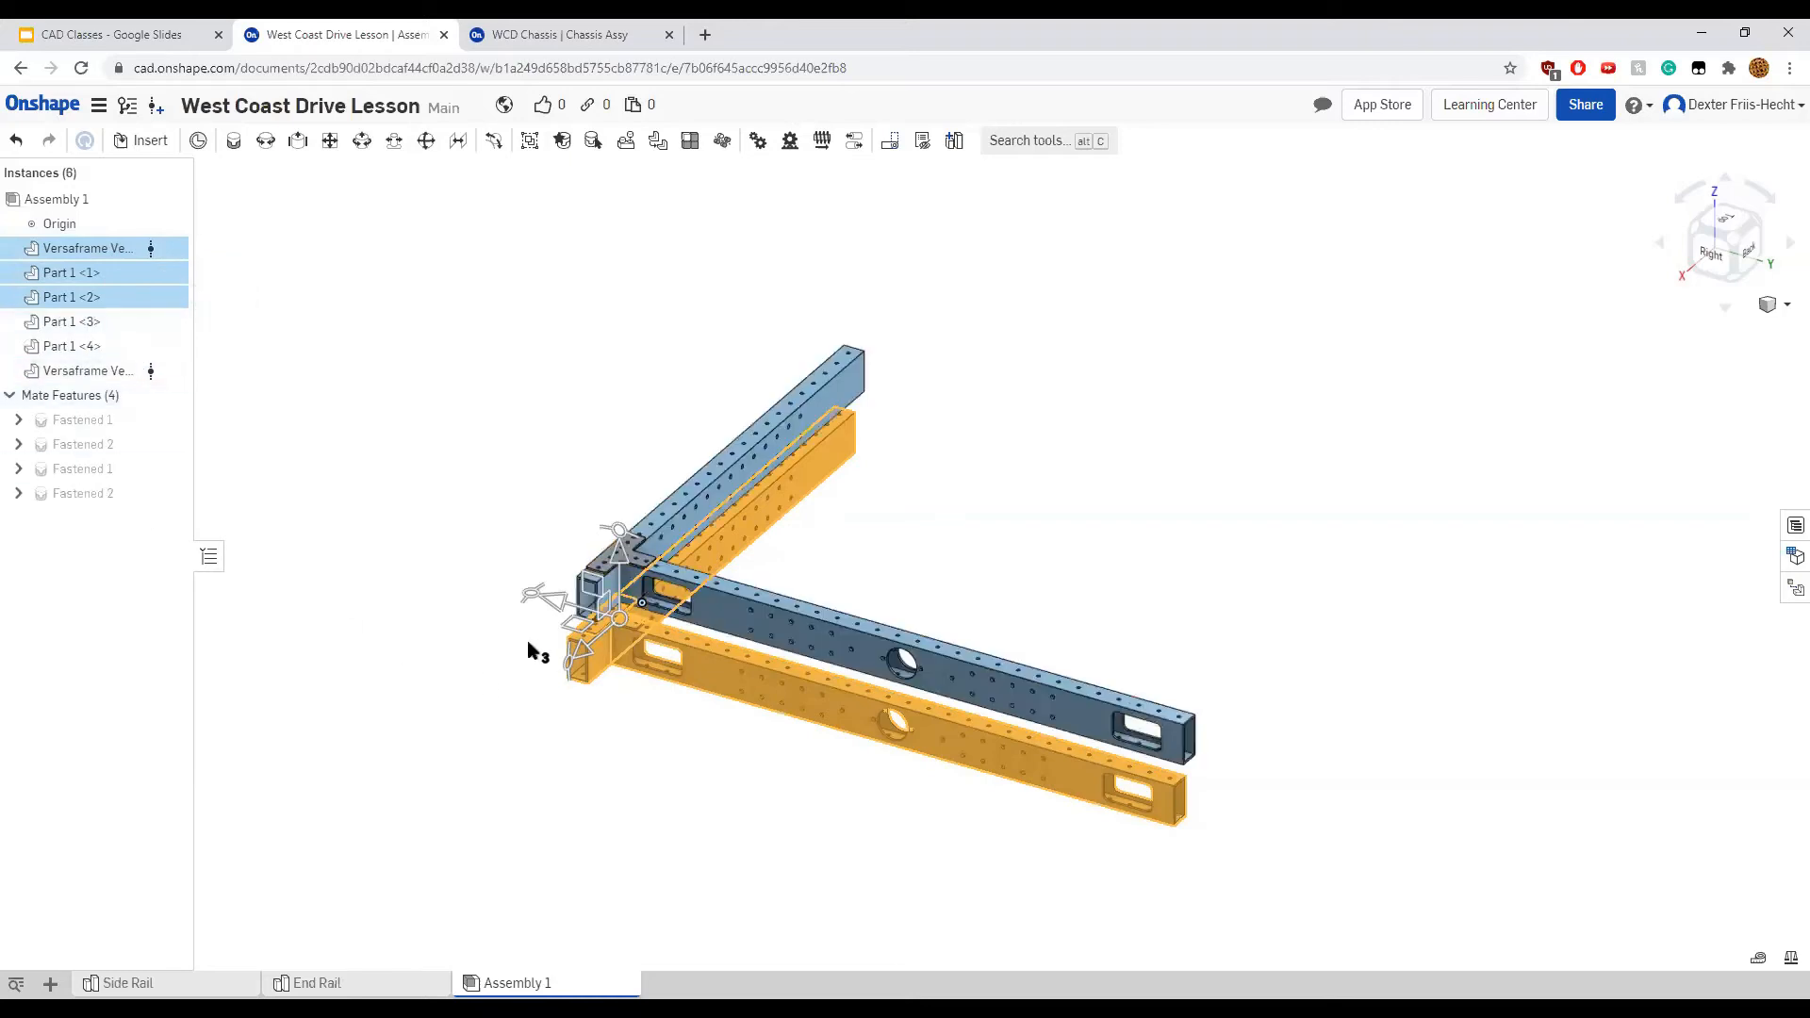
{"action": "left_click_drag", "start_coordinate": [603, 634], "coordinate": [1216, 743]}
{"action": "left_click", "coordinate": [820, 823]}
{"action": "middle_click_drag", "start_coordinate": [868, 799], "coordinate": [624, 636]}
{"action": "scroll", "coordinate": [646, 637], "scroll_direction": "down", "scroll_amount": 1}
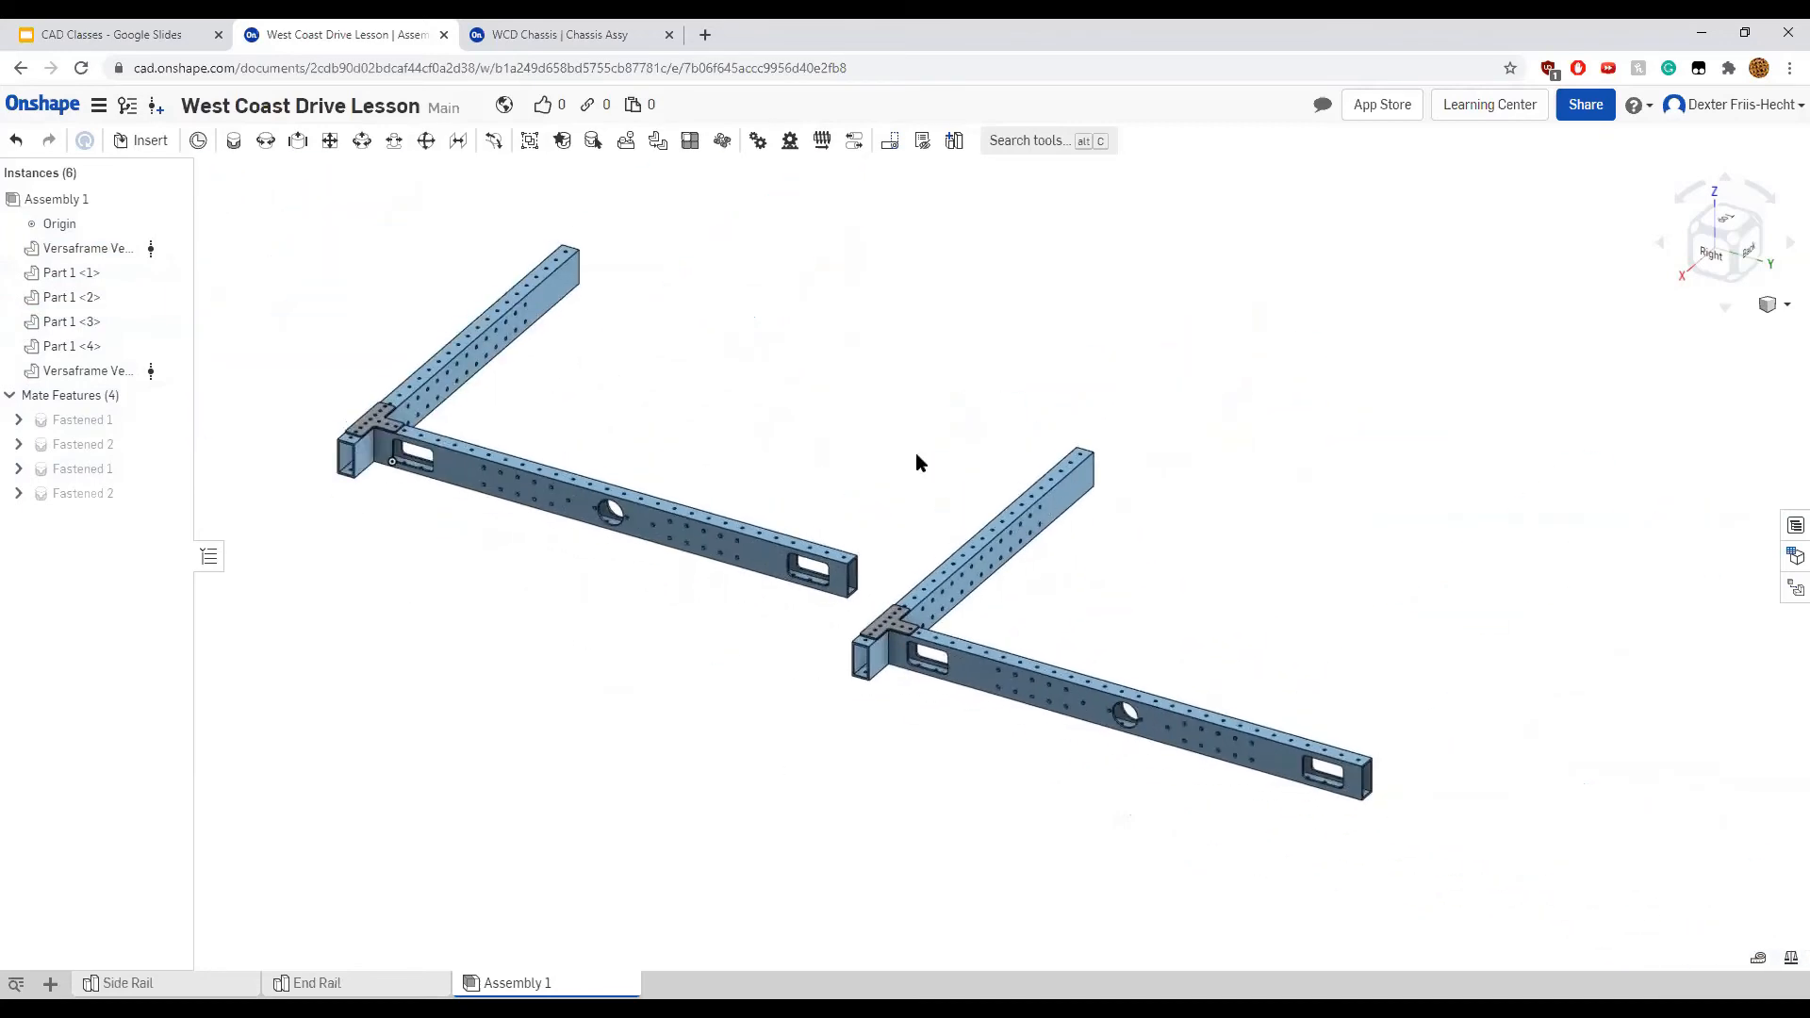
Try to rotate the original gusset-and-rails set 180 degrees about its vertical axis
{"action": "left_click_drag", "start_coordinate": [887, 449], "coordinate": [1282, 816]}
{"action": "middle_click_drag", "start_coordinate": [1013, 751], "coordinate": [1002, 678]}
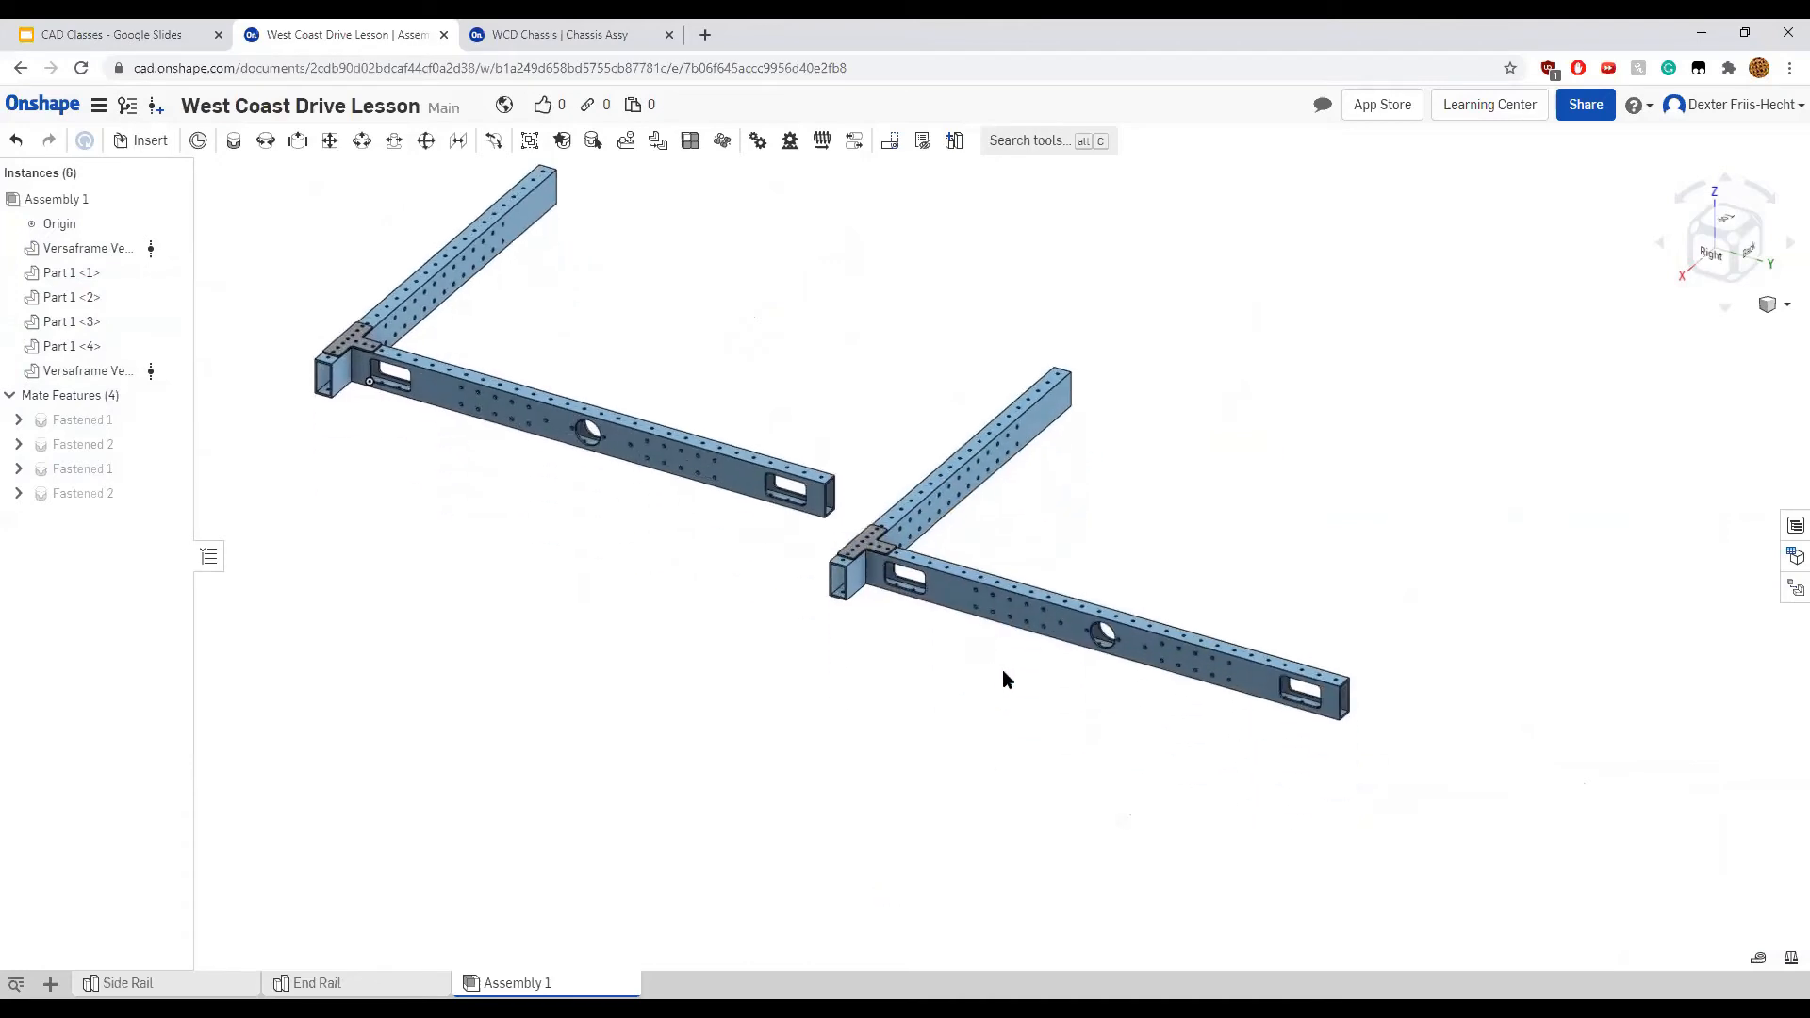
{"action": "left_click", "coordinate": [1077, 639]}
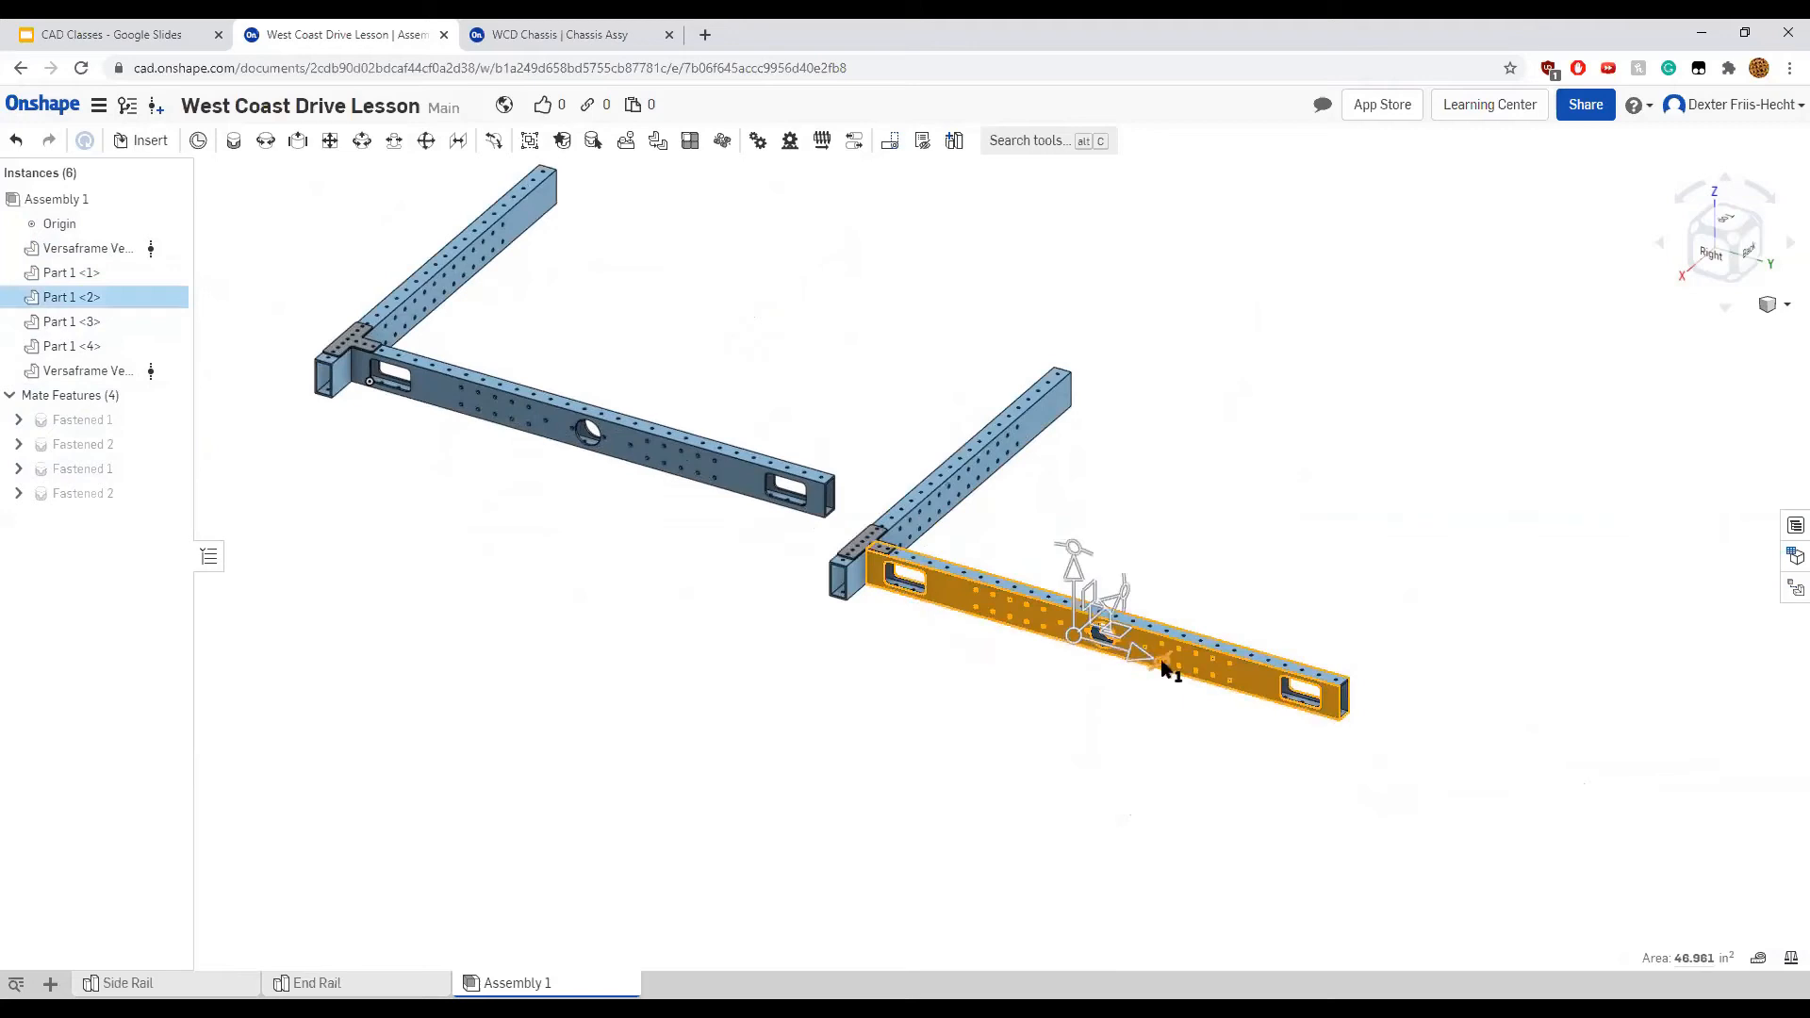
{"action": "type", "text": "1"}
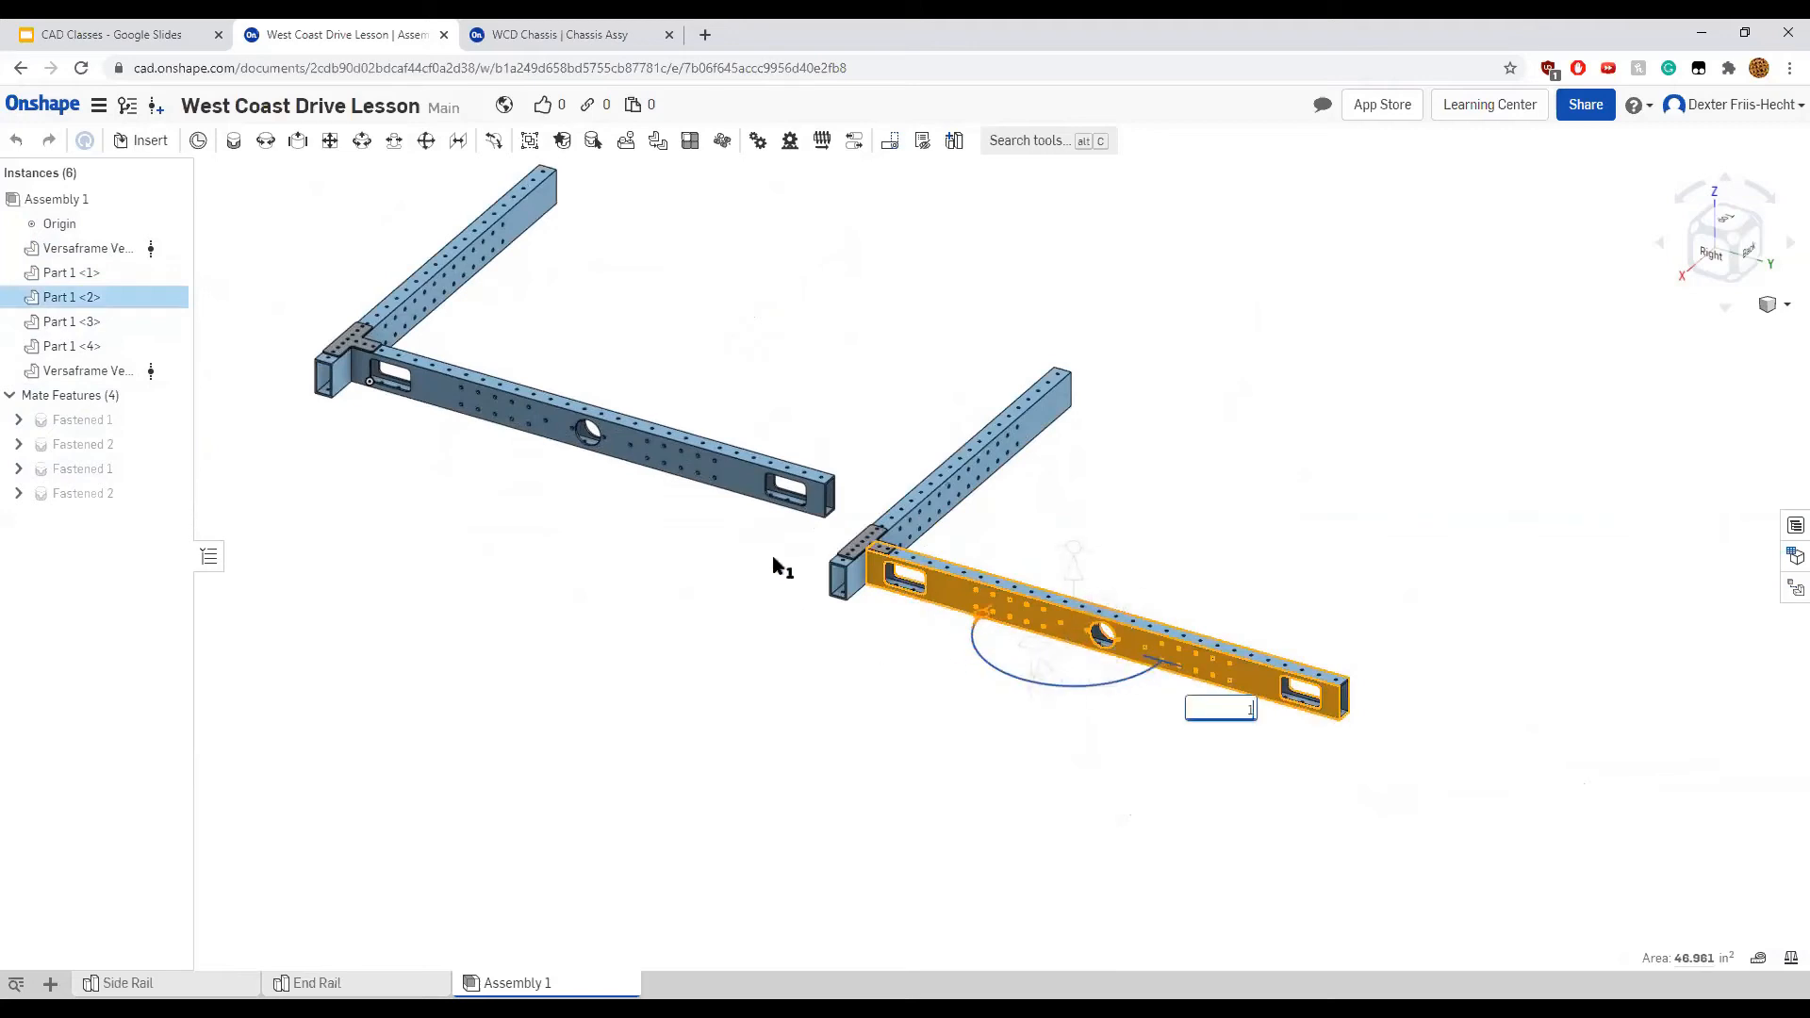
{"action": "type", "text": "80"}
{"action": "key", "text": "Return"}
{"action": "left_click", "coordinate": [886, 692]}
Select the original set's side rail and turn the joined half 180 degrees in the horizontal plane, so its end rail faces the opposite way
{"action": "right_click_drag", "start_coordinate": [886, 692], "coordinate": [868, 715]}
{"action": "mouse_move", "coordinate": [1068, 604]}
{"action": "left_mouse_down"}
{"action": "mouse_move", "coordinate": [969, 496]}
{"action": "mouse_move", "coordinate": [1087, 600]}
{"action": "left_mouse_up"}
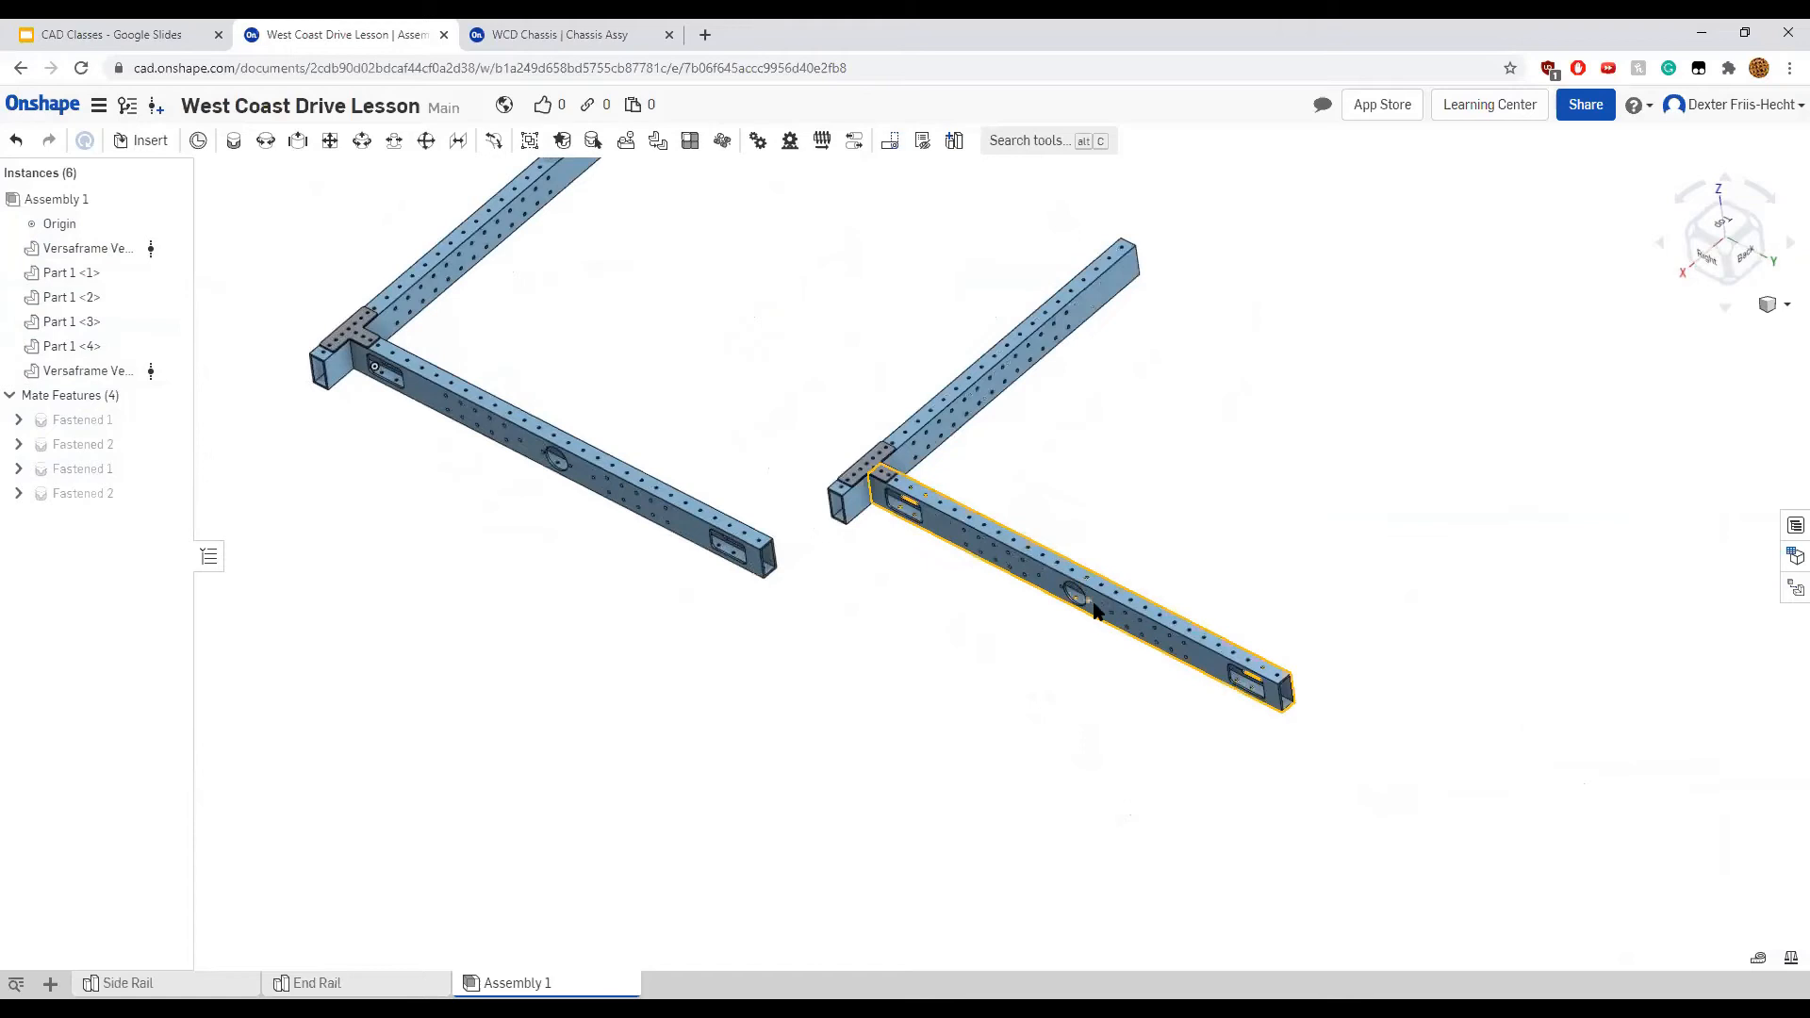
{"action": "left_click", "coordinate": [1094, 611]}
{"action": "left_click_drag", "start_coordinate": [1169, 650], "coordinate": [858, 521]}
{"action": "type", "text": "1"}
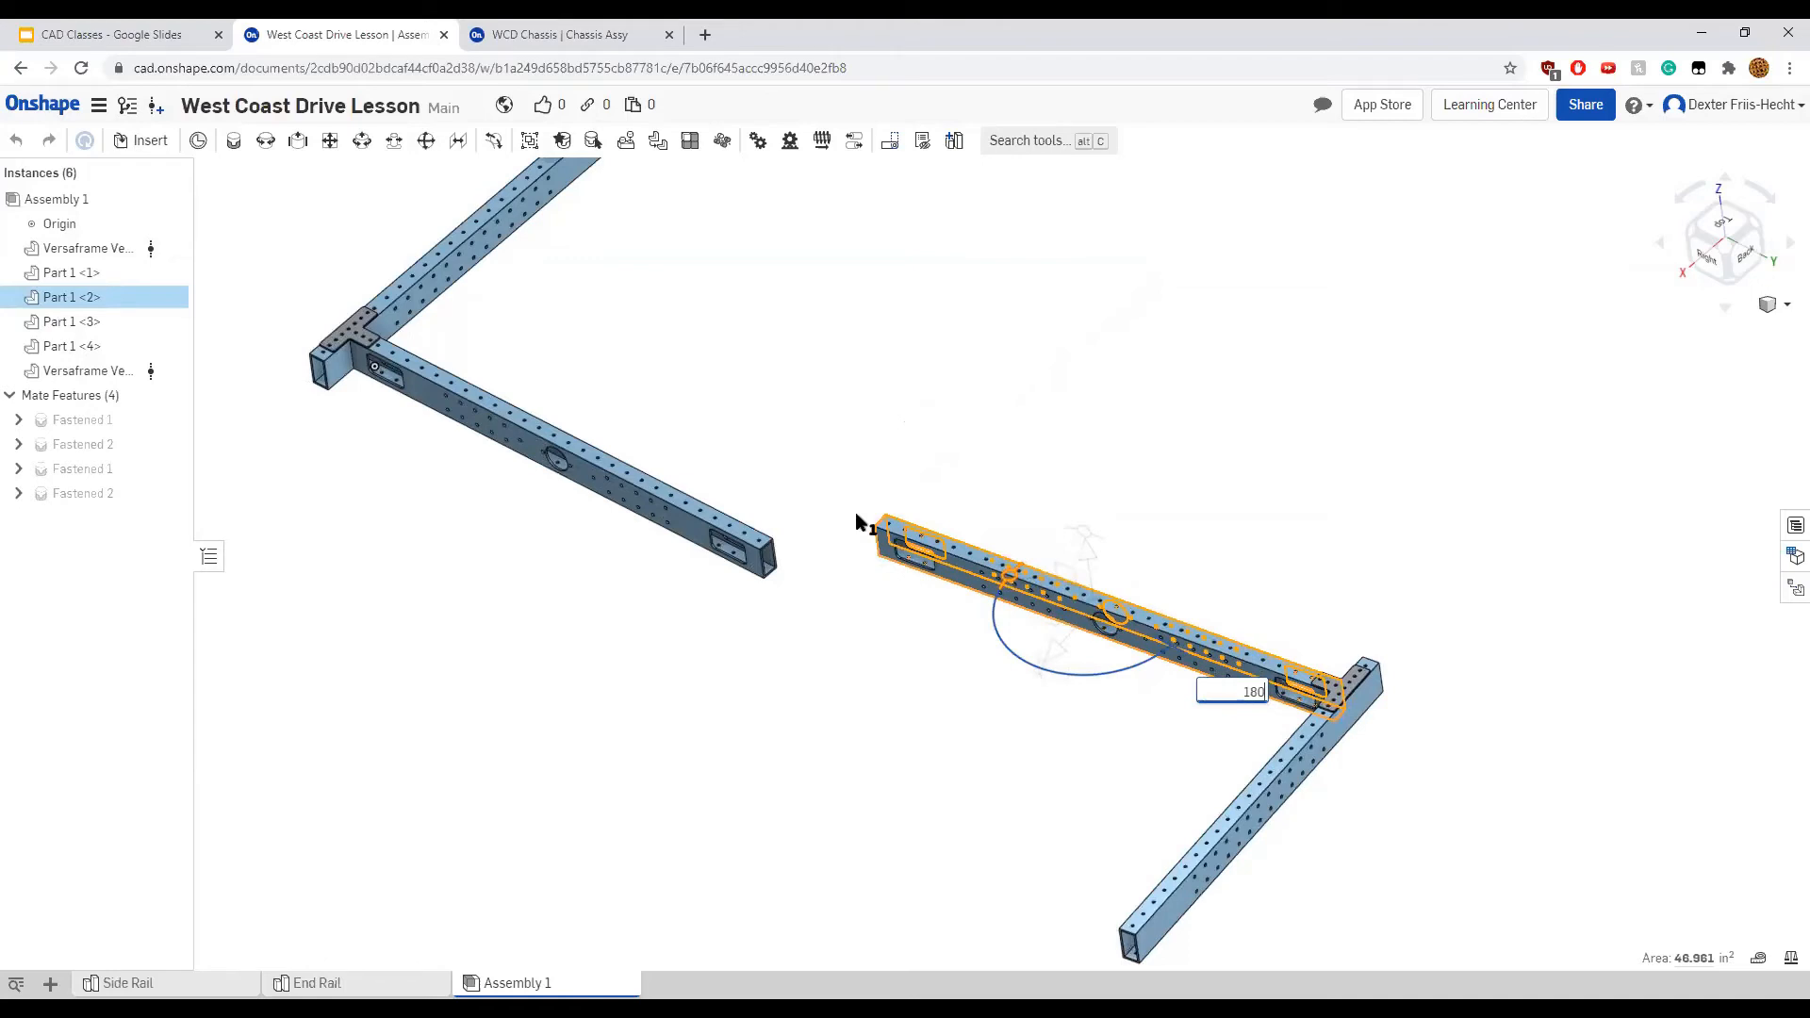
{"action": "type", "text": "80"}
{"action": "key", "text": "Return"}
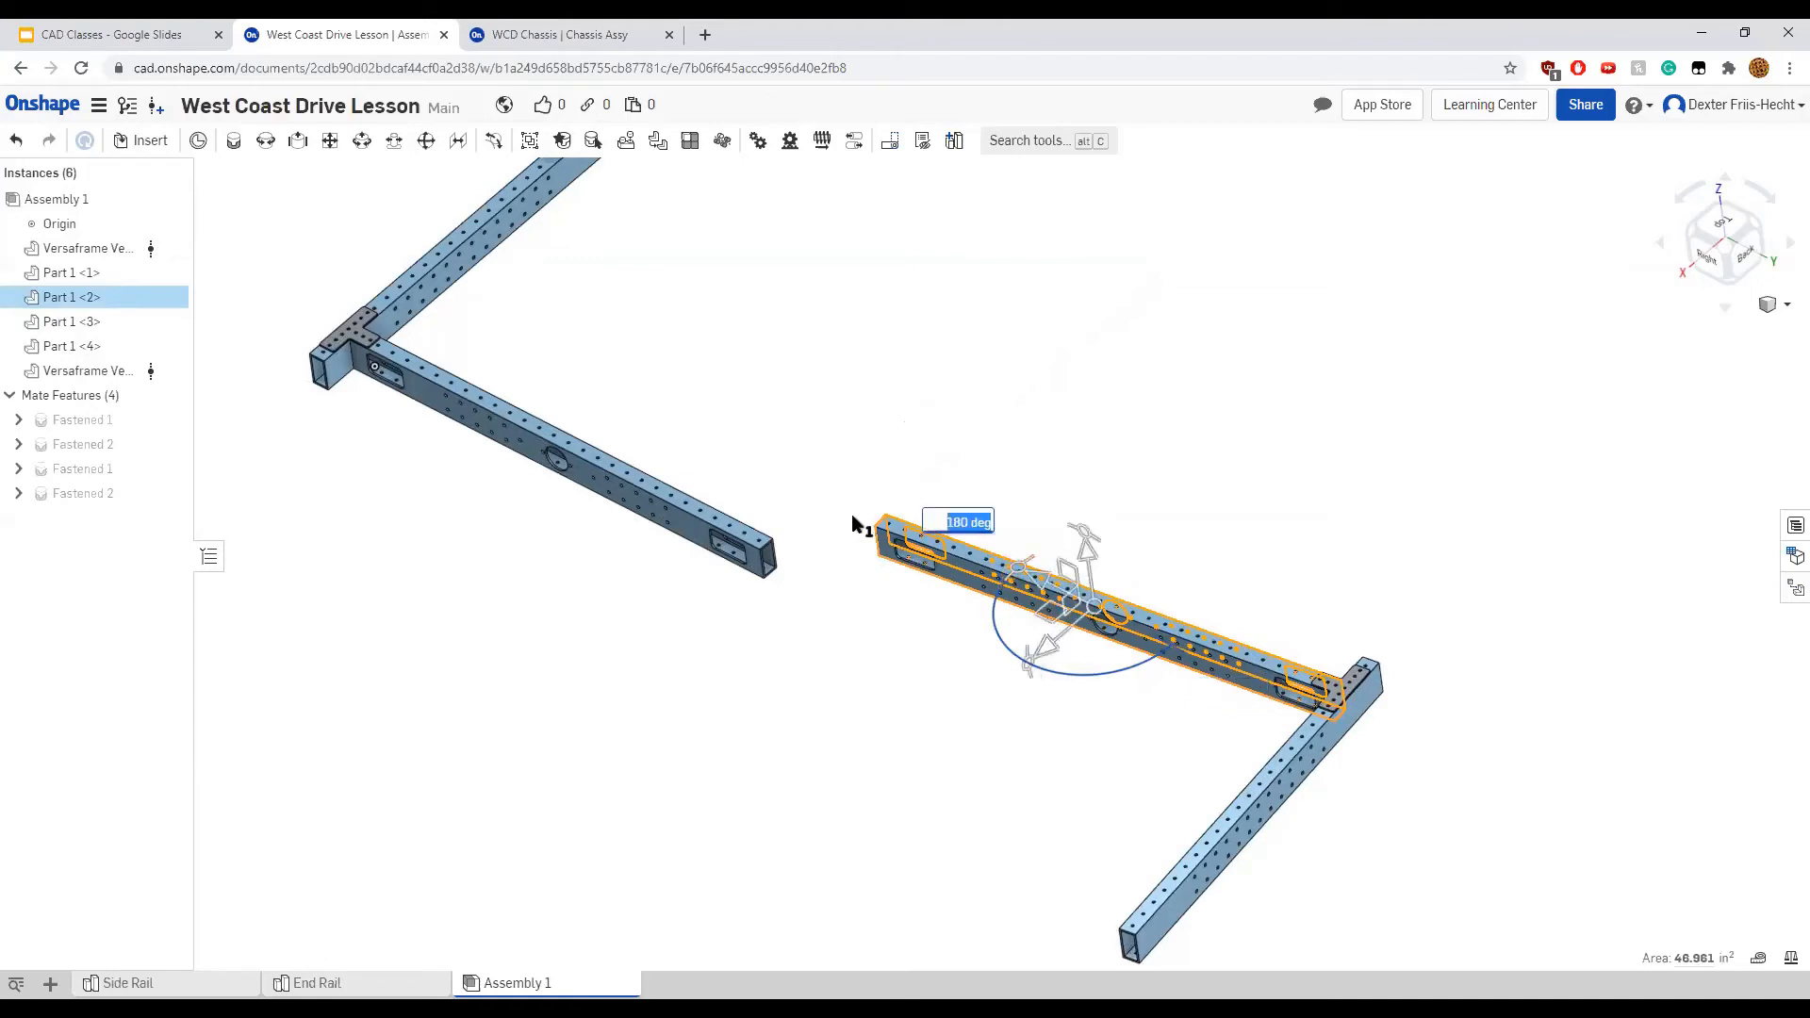
{"action": "left_click", "coordinate": [845, 671]}
{"action": "right_click_drag", "start_coordinate": [874, 672], "coordinate": [857, 539]}
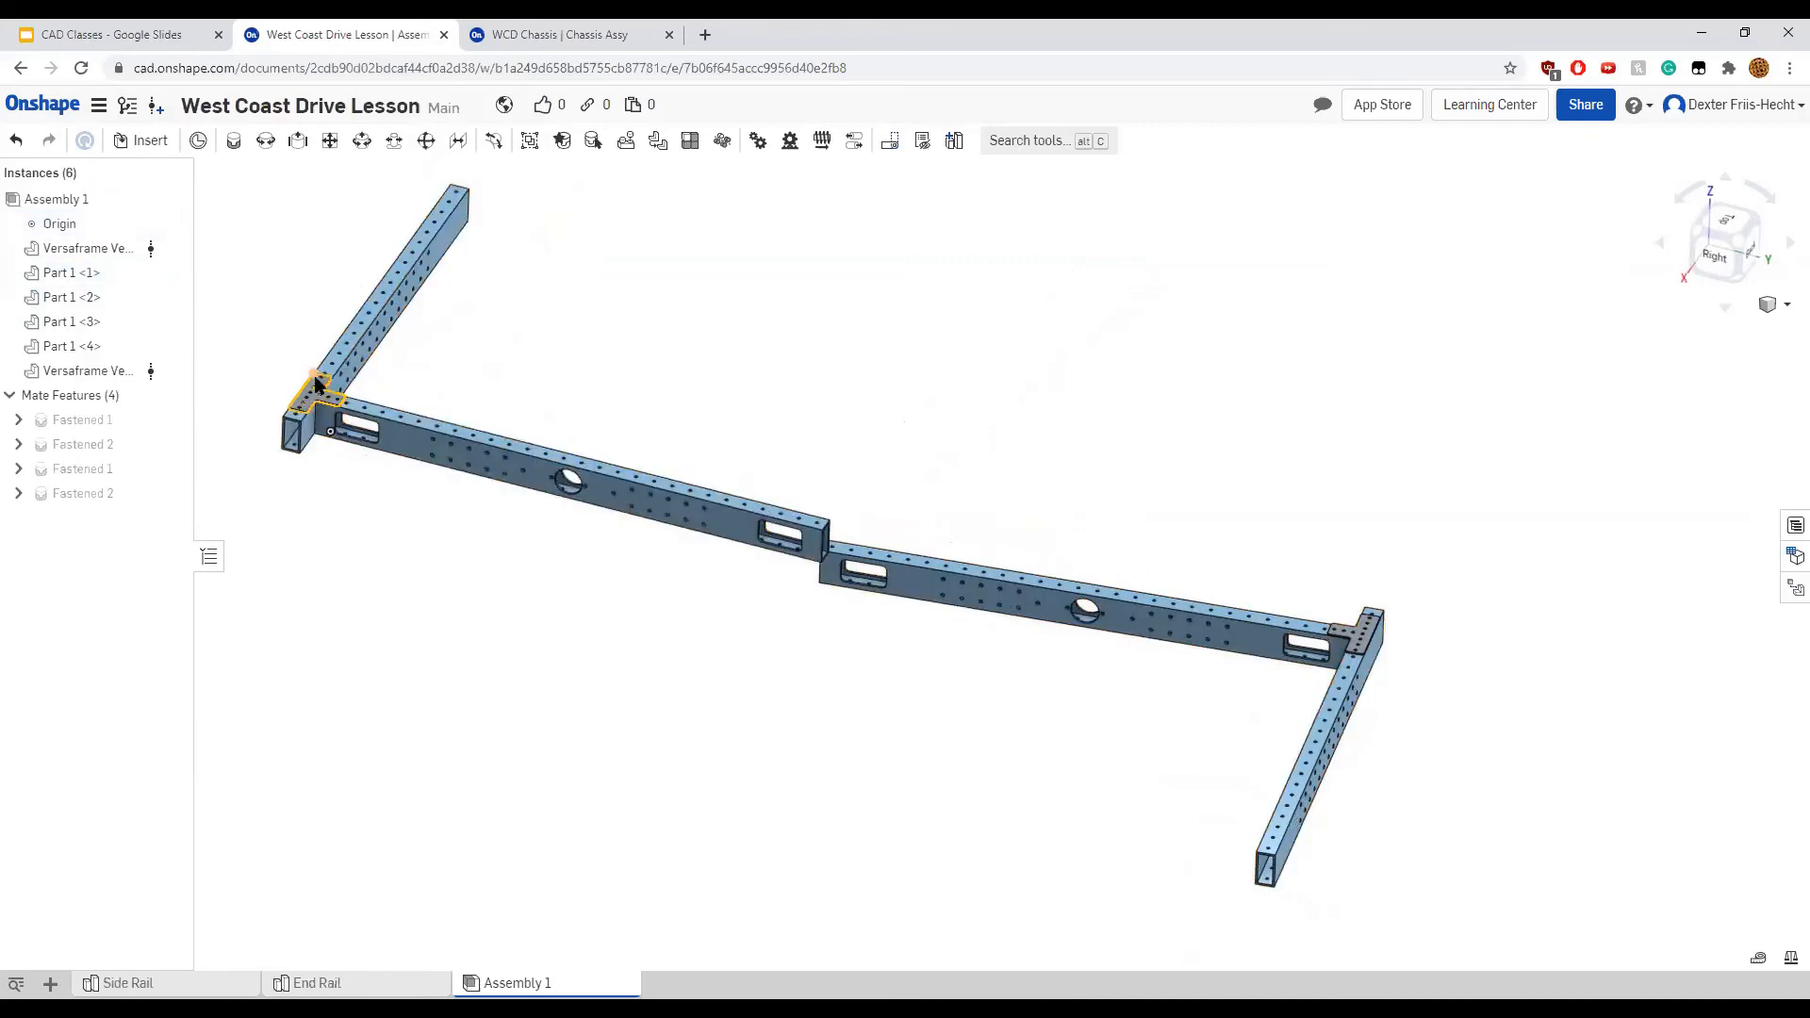
Duplicate the rotated half's Versachassis gusset, and move that half clear of the other side rail
{"action": "left_click", "coordinate": [82, 250]}
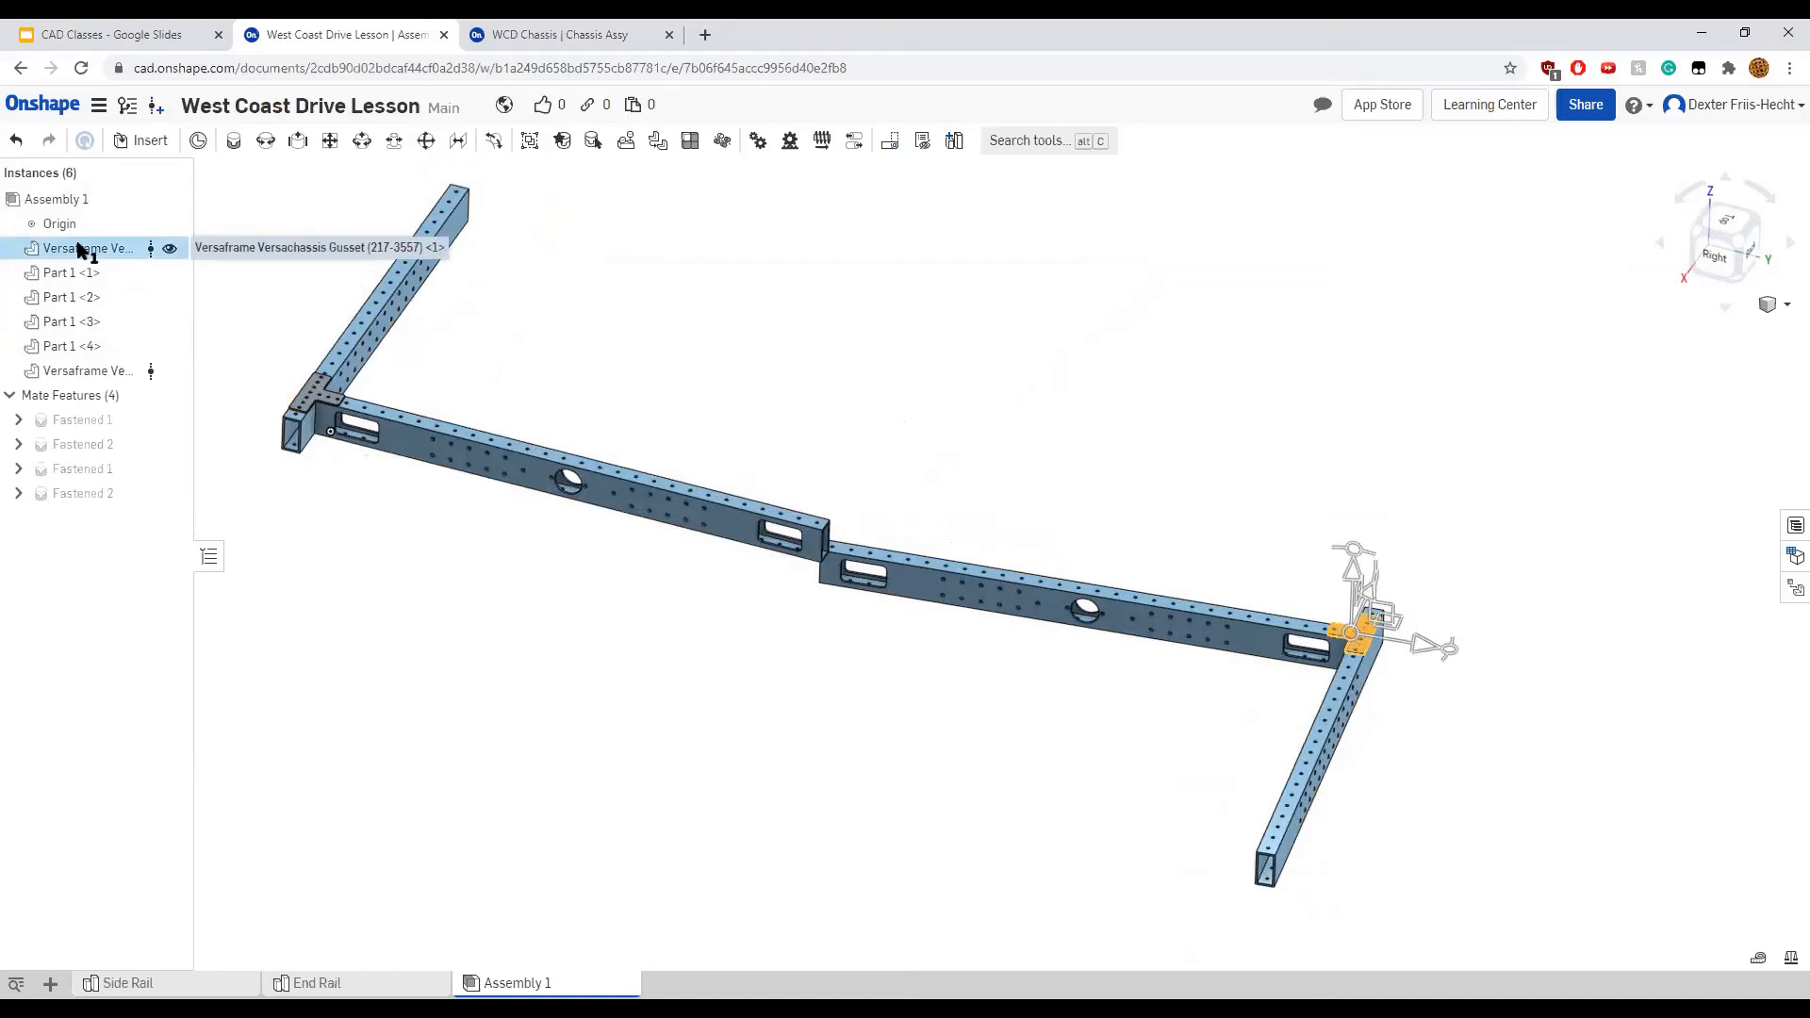
{"action": "key", "text": "ctrl+c"}
{"action": "key", "text": "ctrl+v"}
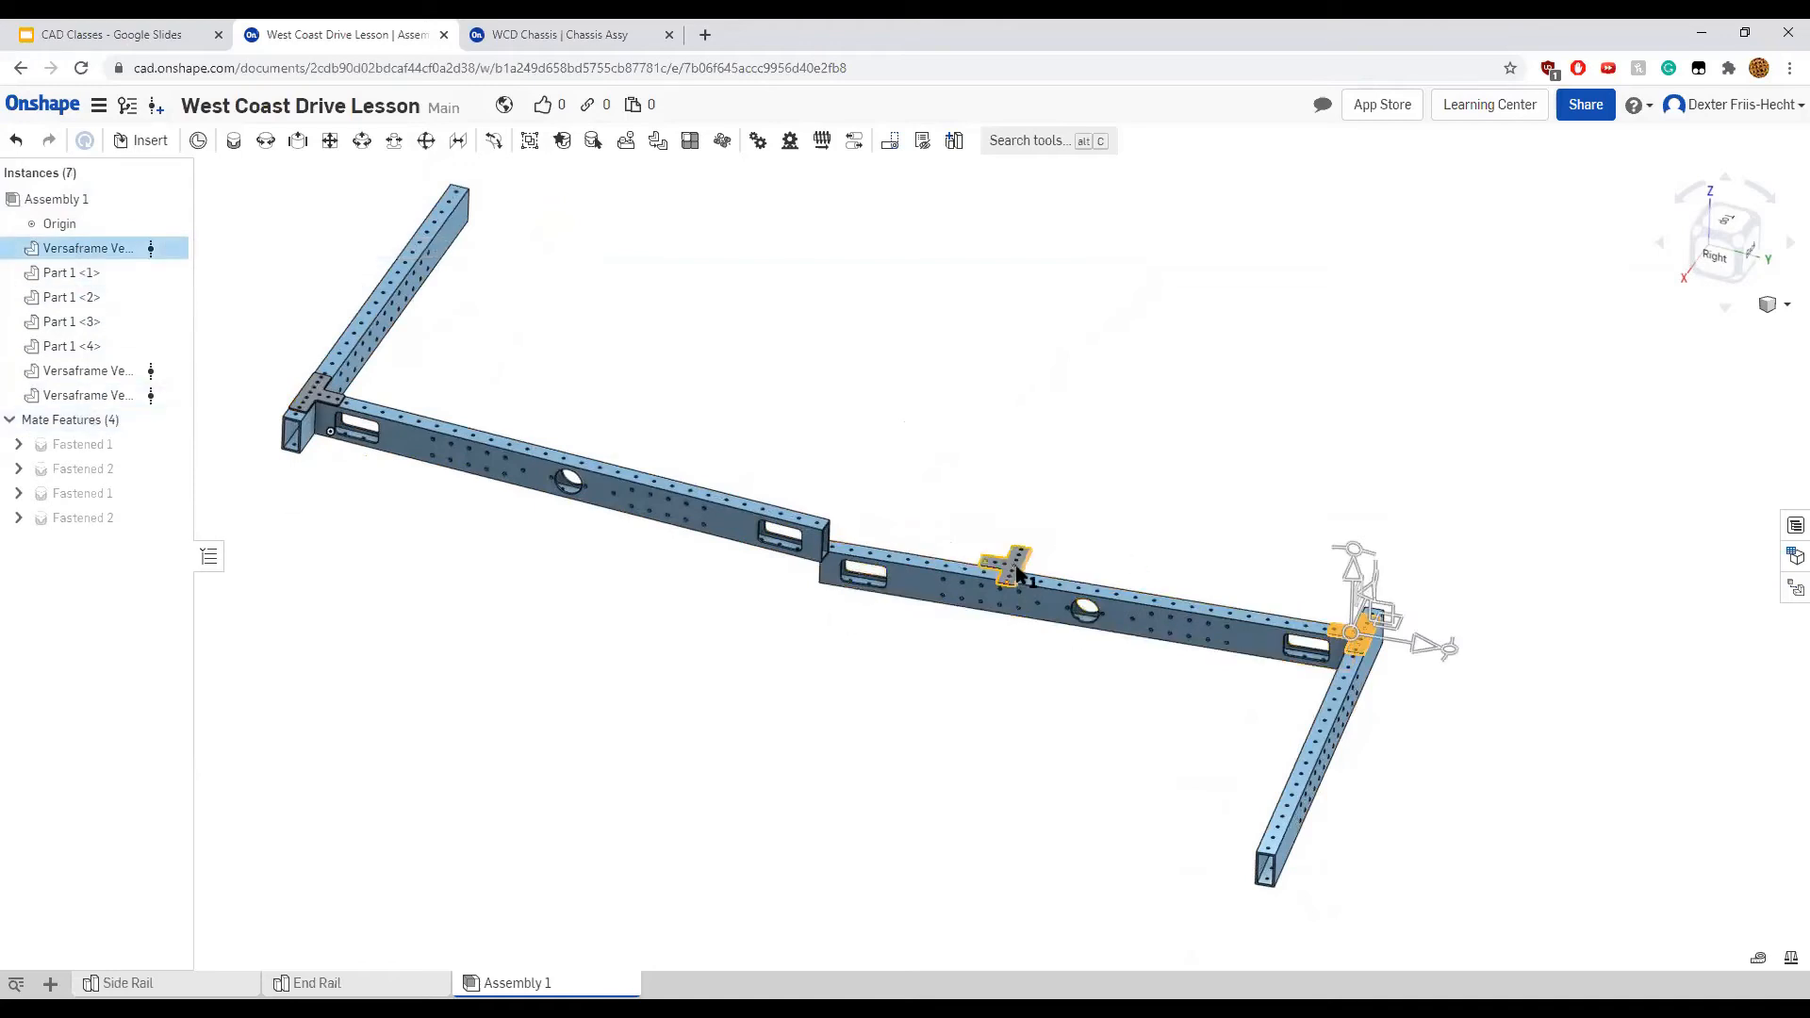
{"action": "left_click_drag", "start_coordinate": [1009, 576], "coordinate": [1006, 627]}
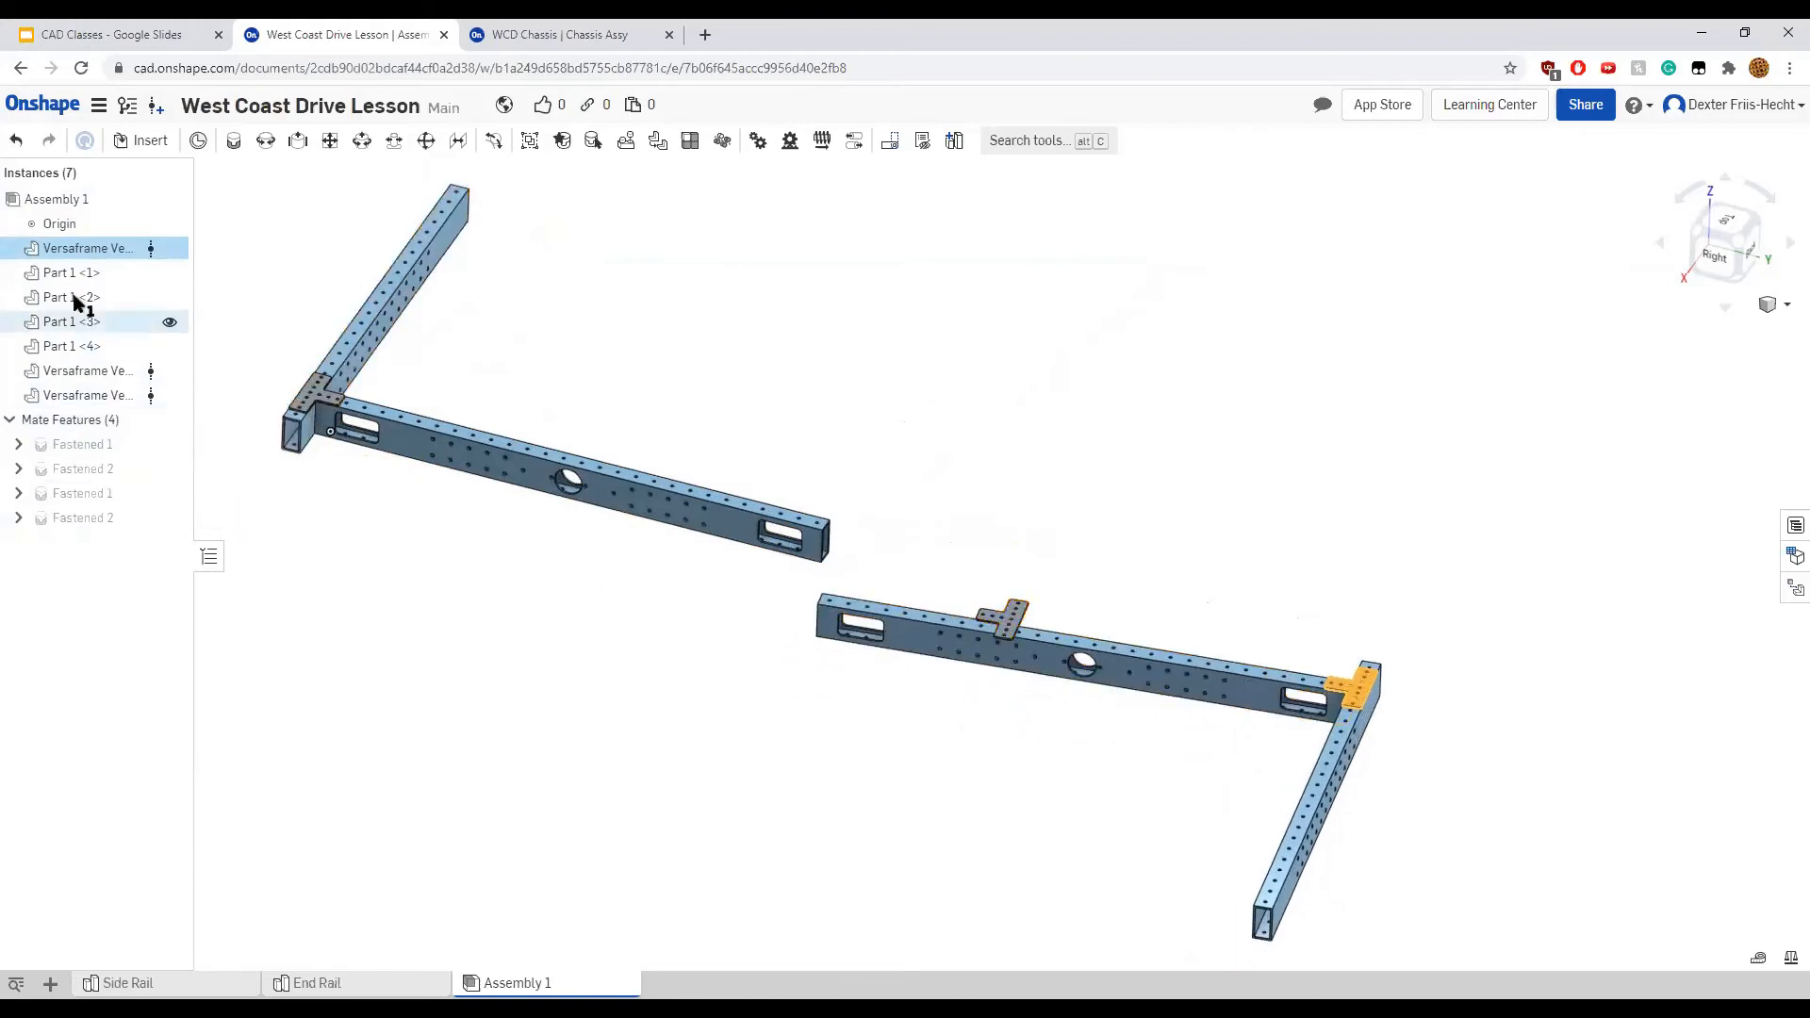
{"action": "left_click", "coordinate": [1015, 622]}
{"action": "left_click_drag", "start_coordinate": [1013, 615], "coordinate": [843, 681]}
{"action": "left_click", "coordinate": [999, 765]}
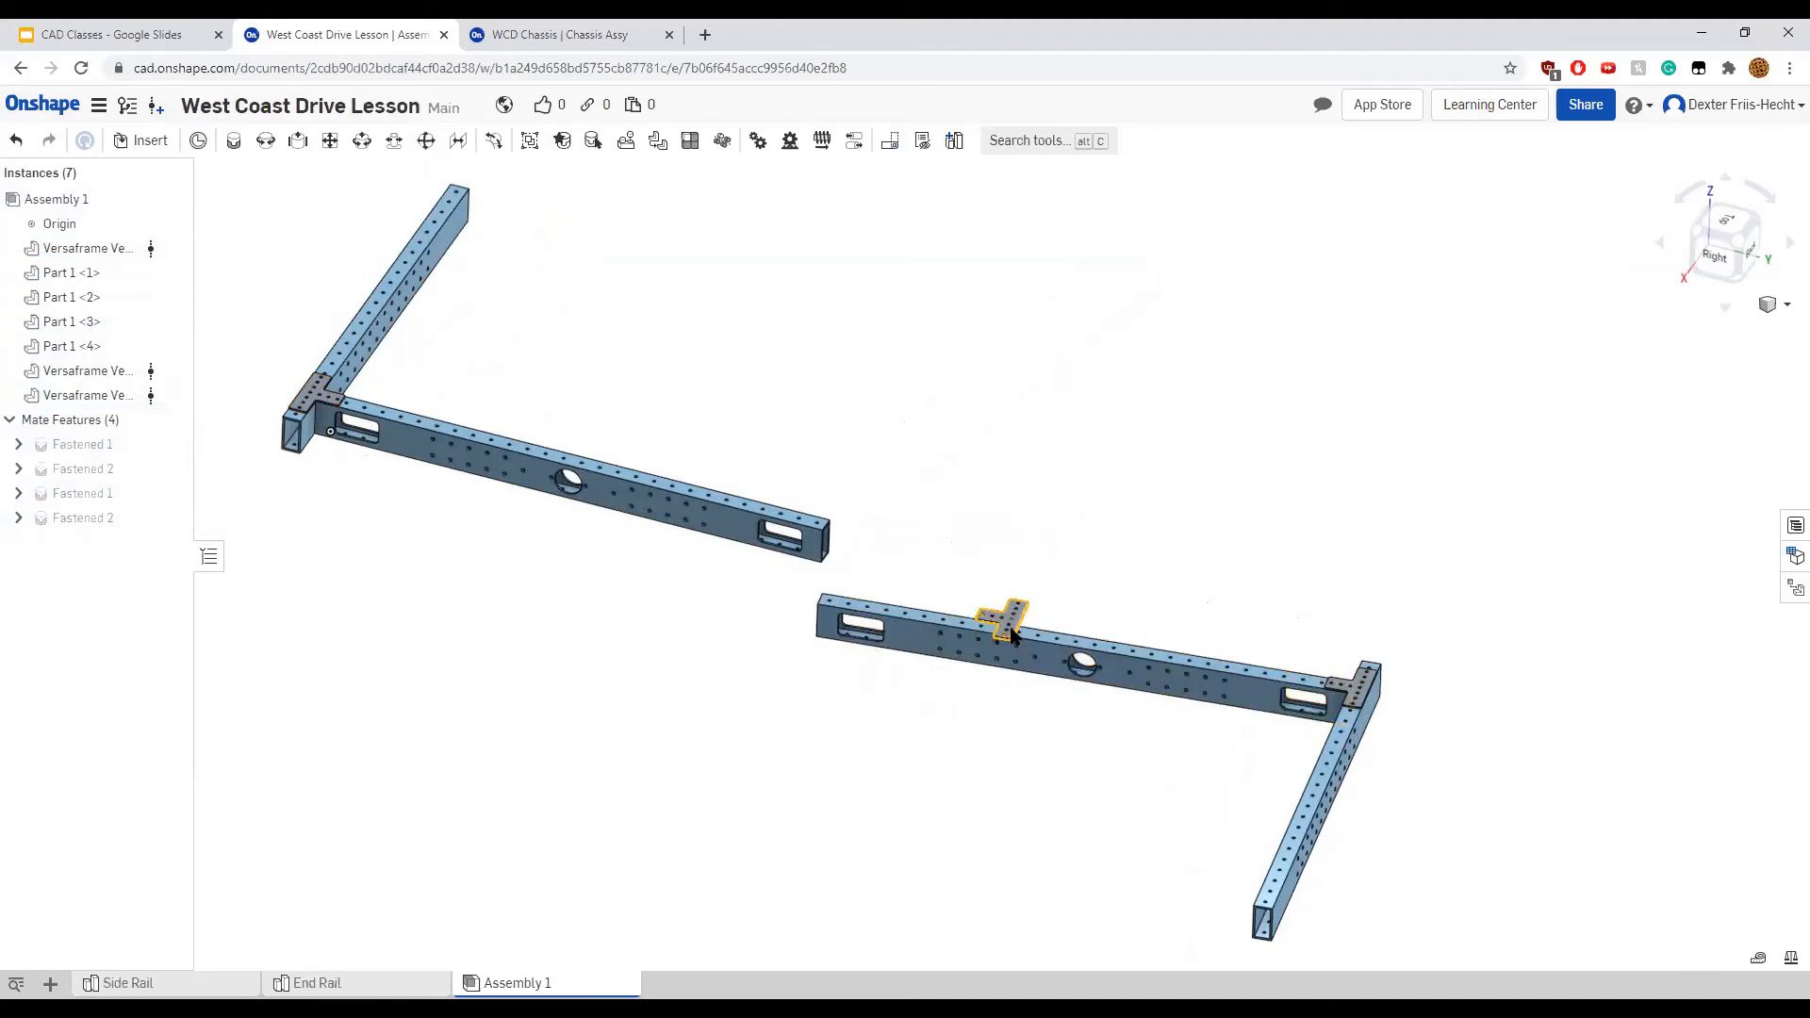
Start a Fastened mate at the third hole from the free end of the rotated half's end rail, on its top face
{"action": "scroll", "coordinate": [1015, 631], "scroll_direction": "up", "scroll_amount": 5}
{"action": "middle_click_drag", "start_coordinate": [789, 677], "coordinate": [539, 751]}
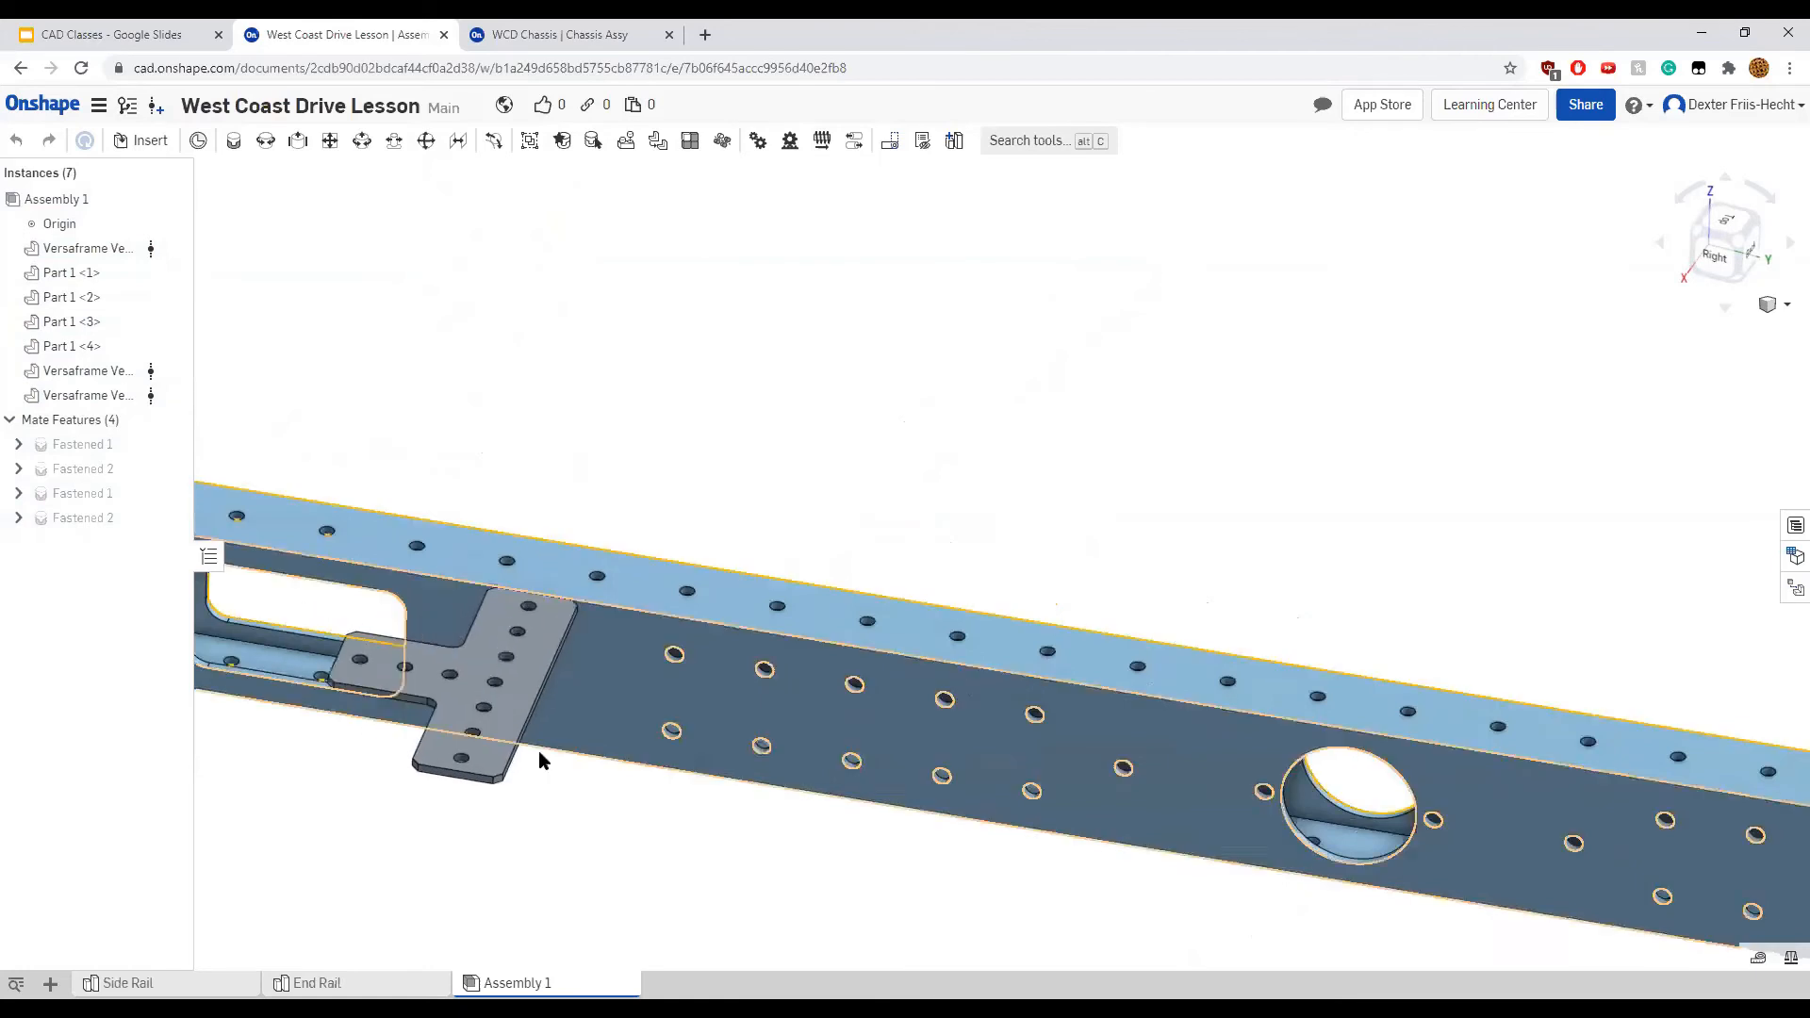
{"action": "scroll", "coordinate": [539, 751], "scroll_direction": "up", "scroll_amount": 3}
{"action": "scroll", "coordinate": [775, 835], "scroll_direction": "down", "scroll_amount": 5}
{"action": "middle_click_drag", "start_coordinate": [806, 824], "coordinate": [875, 411]}
{"action": "scroll", "coordinate": [878, 449], "scroll_direction": "down", "scroll_amount": 6}
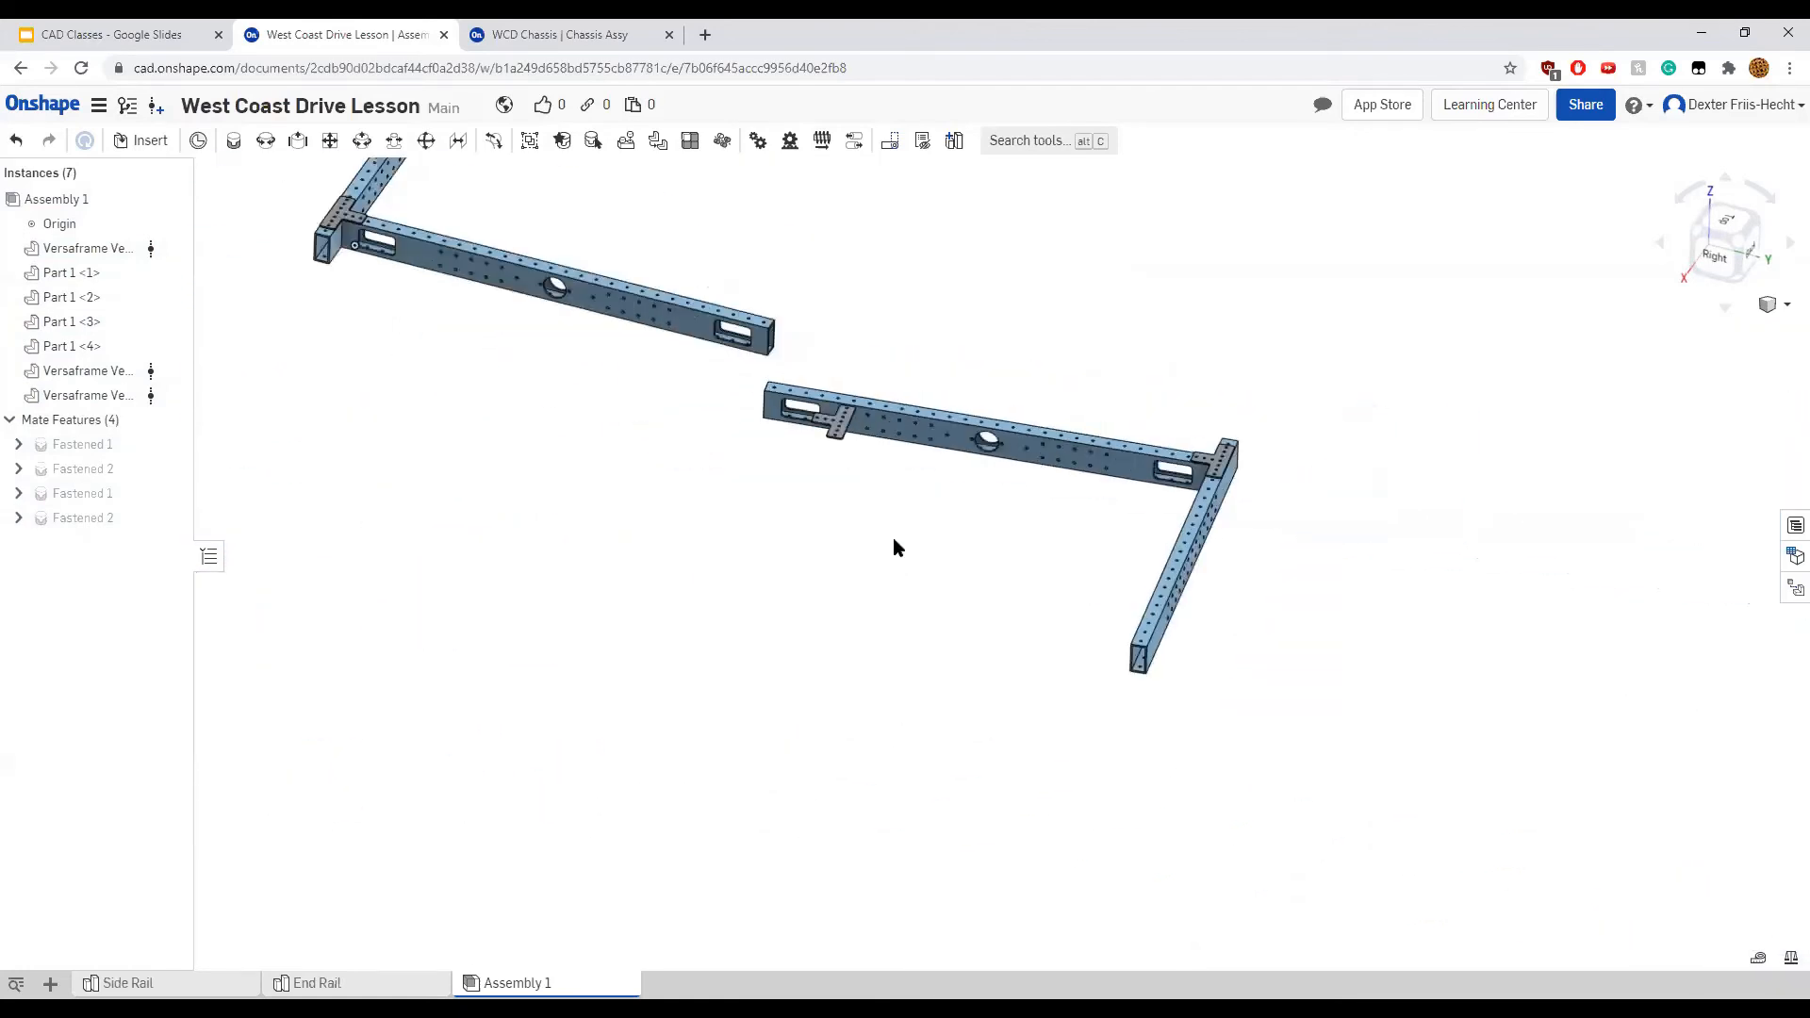
{"action": "middle_click_drag", "start_coordinate": [895, 546], "coordinate": [892, 604]}
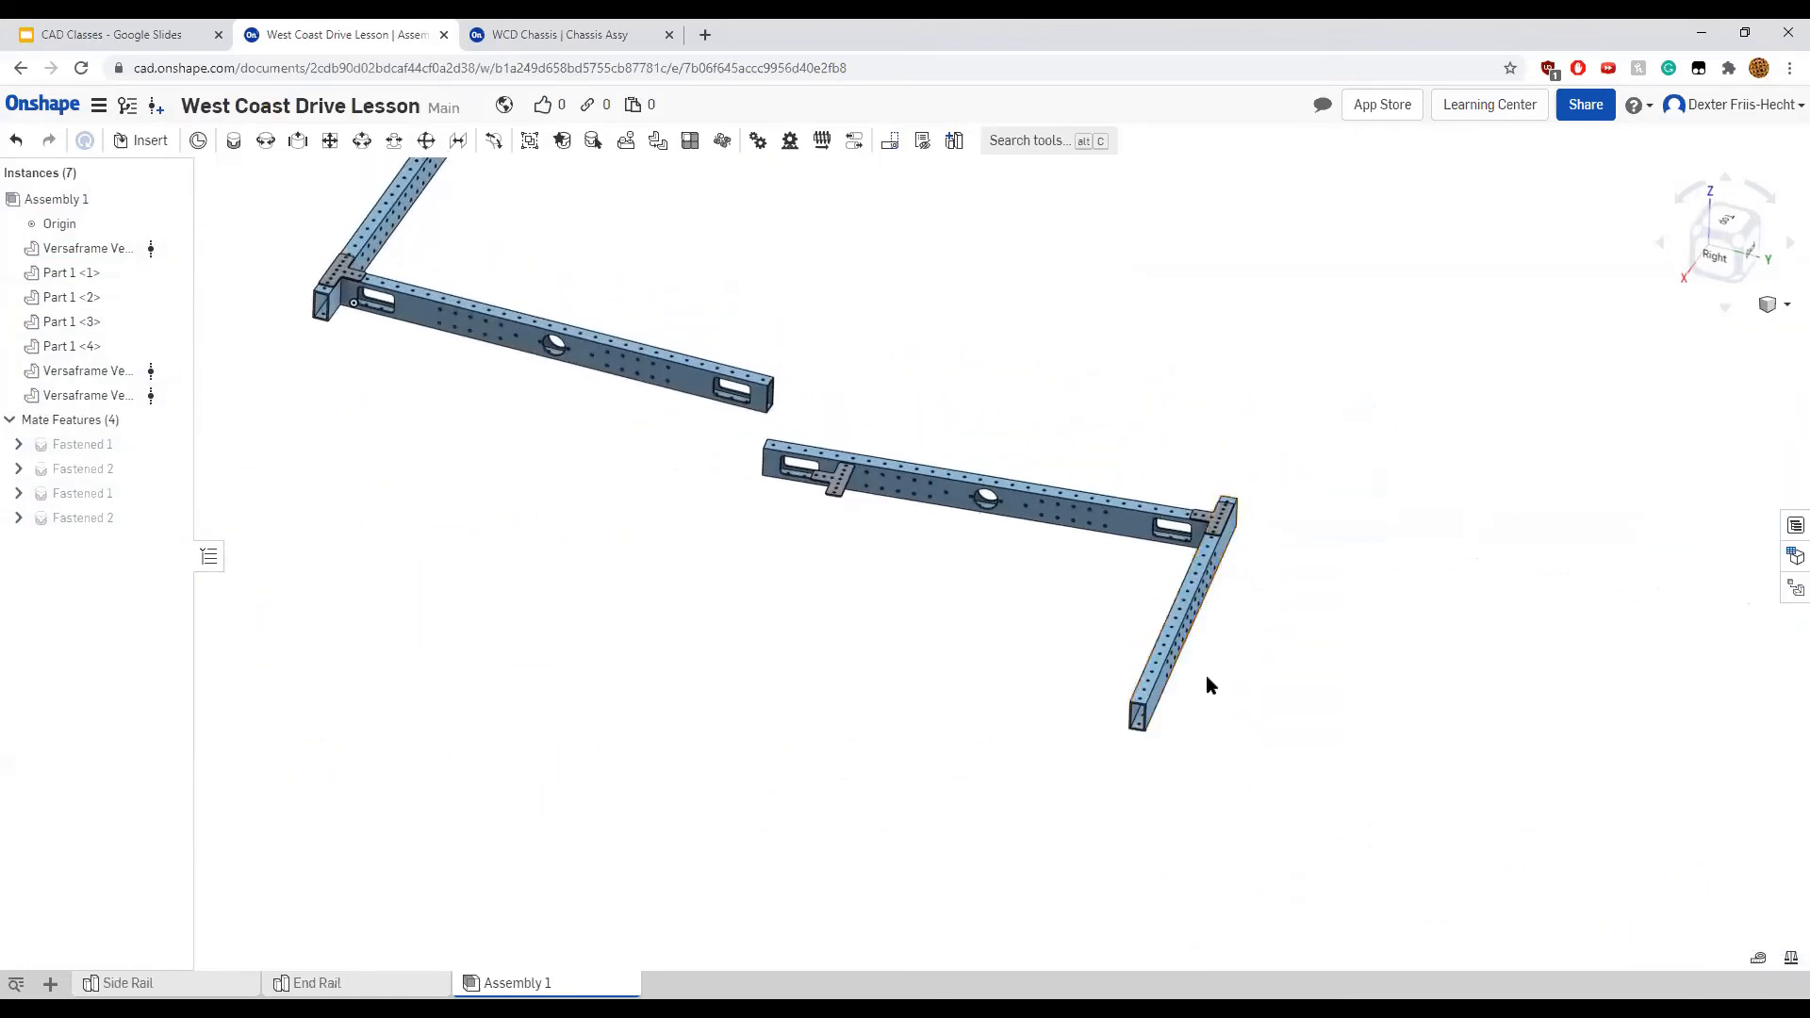
{"action": "middle_click_drag", "start_coordinate": [968, 585], "coordinate": [936, 630]}
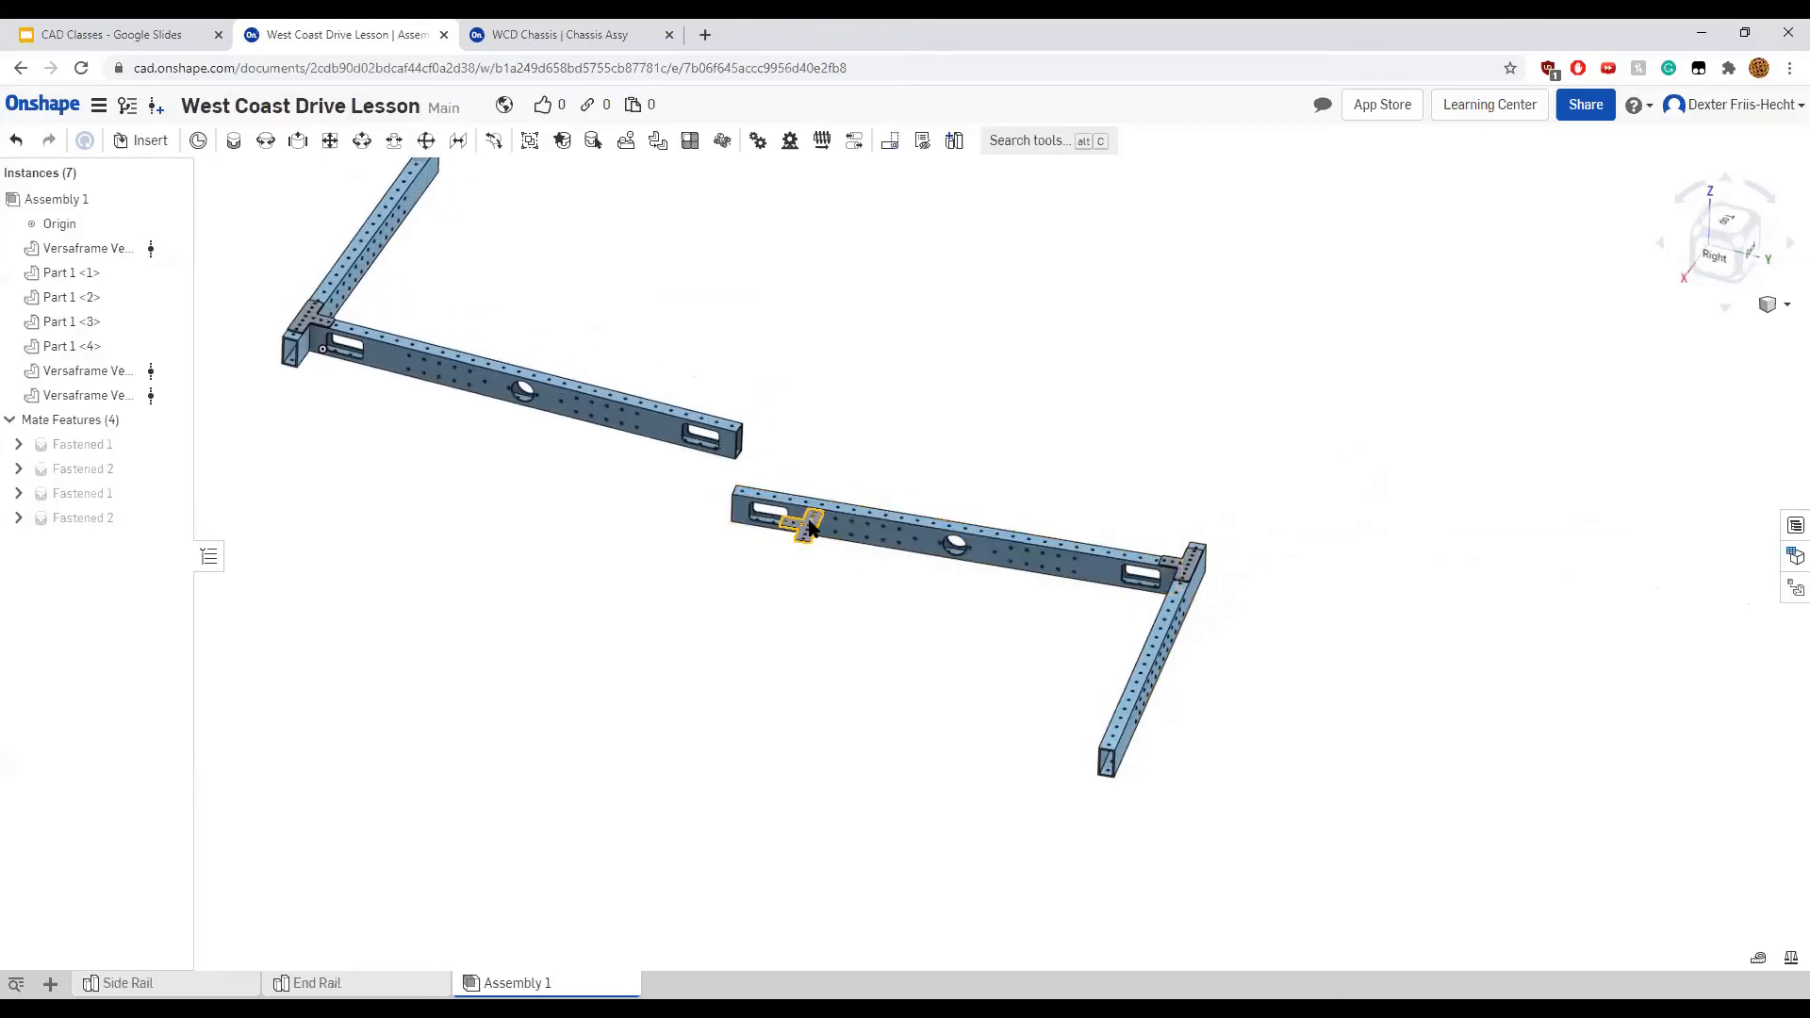
{"action": "scroll", "coordinate": [1121, 740], "scroll_direction": "up", "scroll_amount": 5}
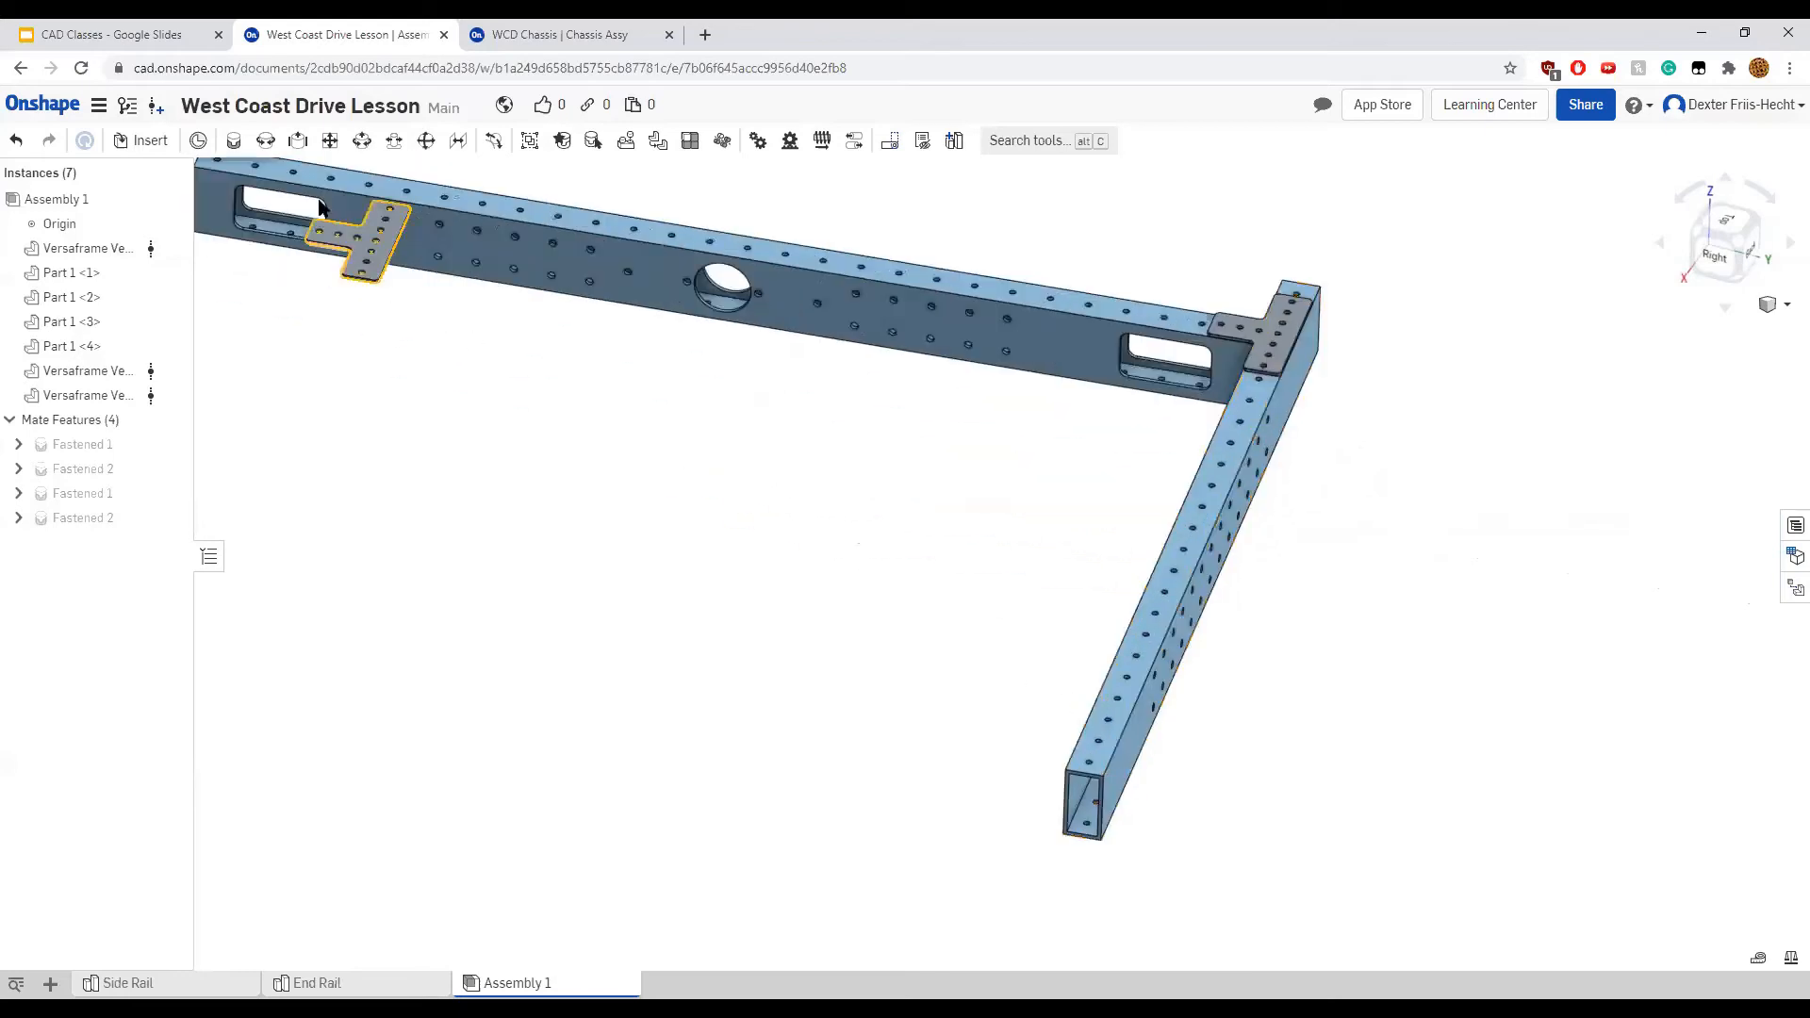
{"action": "left_click", "coordinate": [234, 141]}
{"action": "scroll", "coordinate": [1123, 733], "scroll_direction": "up", "scroll_amount": 5}
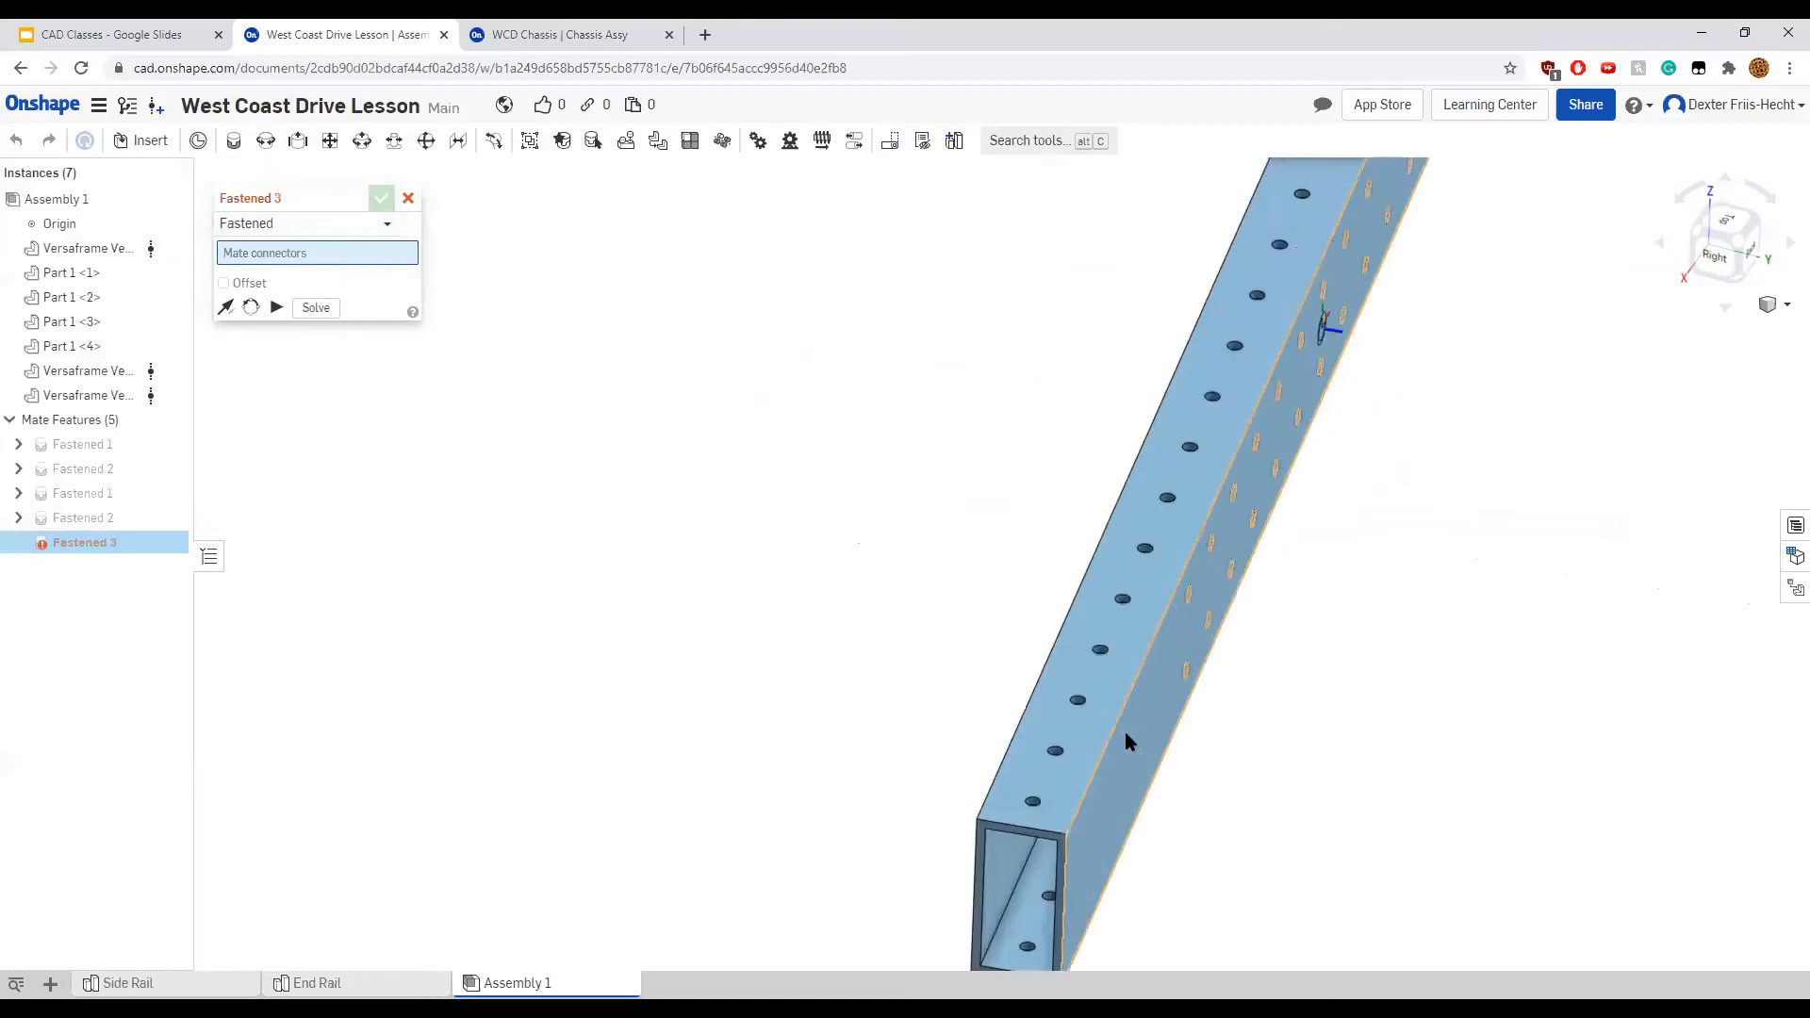
{"action": "scroll", "coordinate": [1077, 705], "scroll_direction": "down", "scroll_amount": 5}
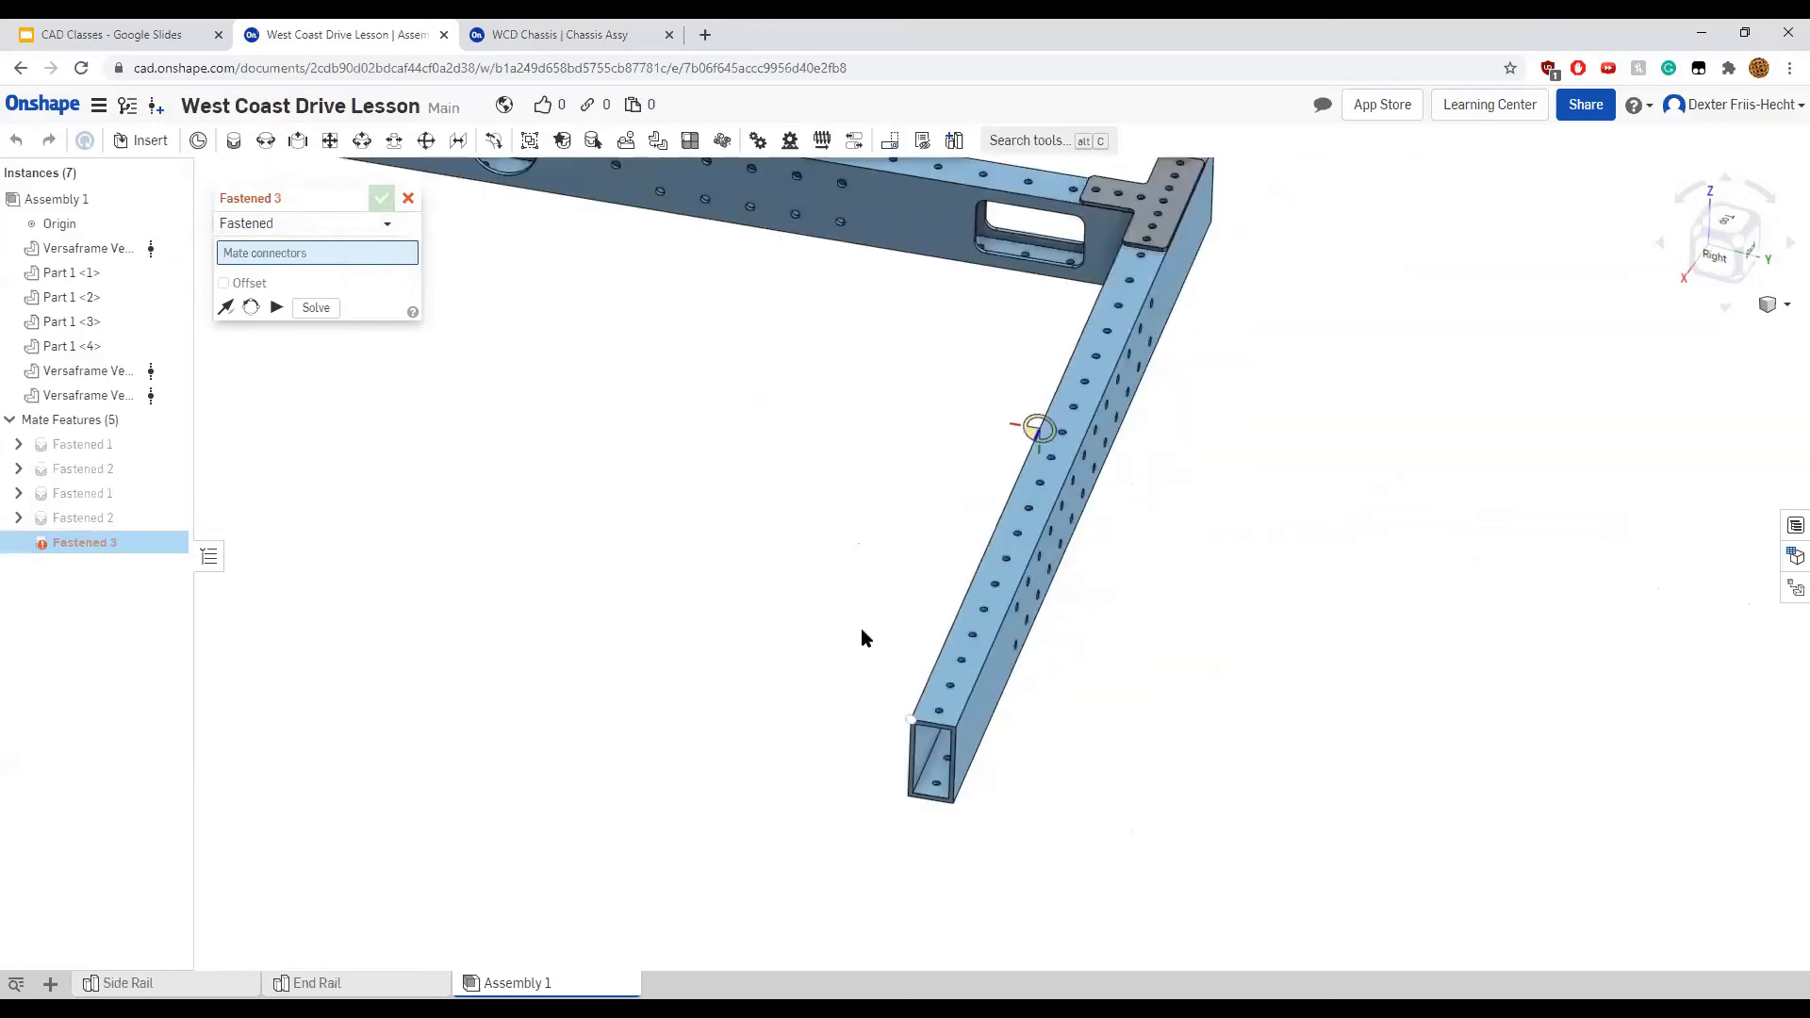
{"action": "left_click", "coordinate": [961, 660]}
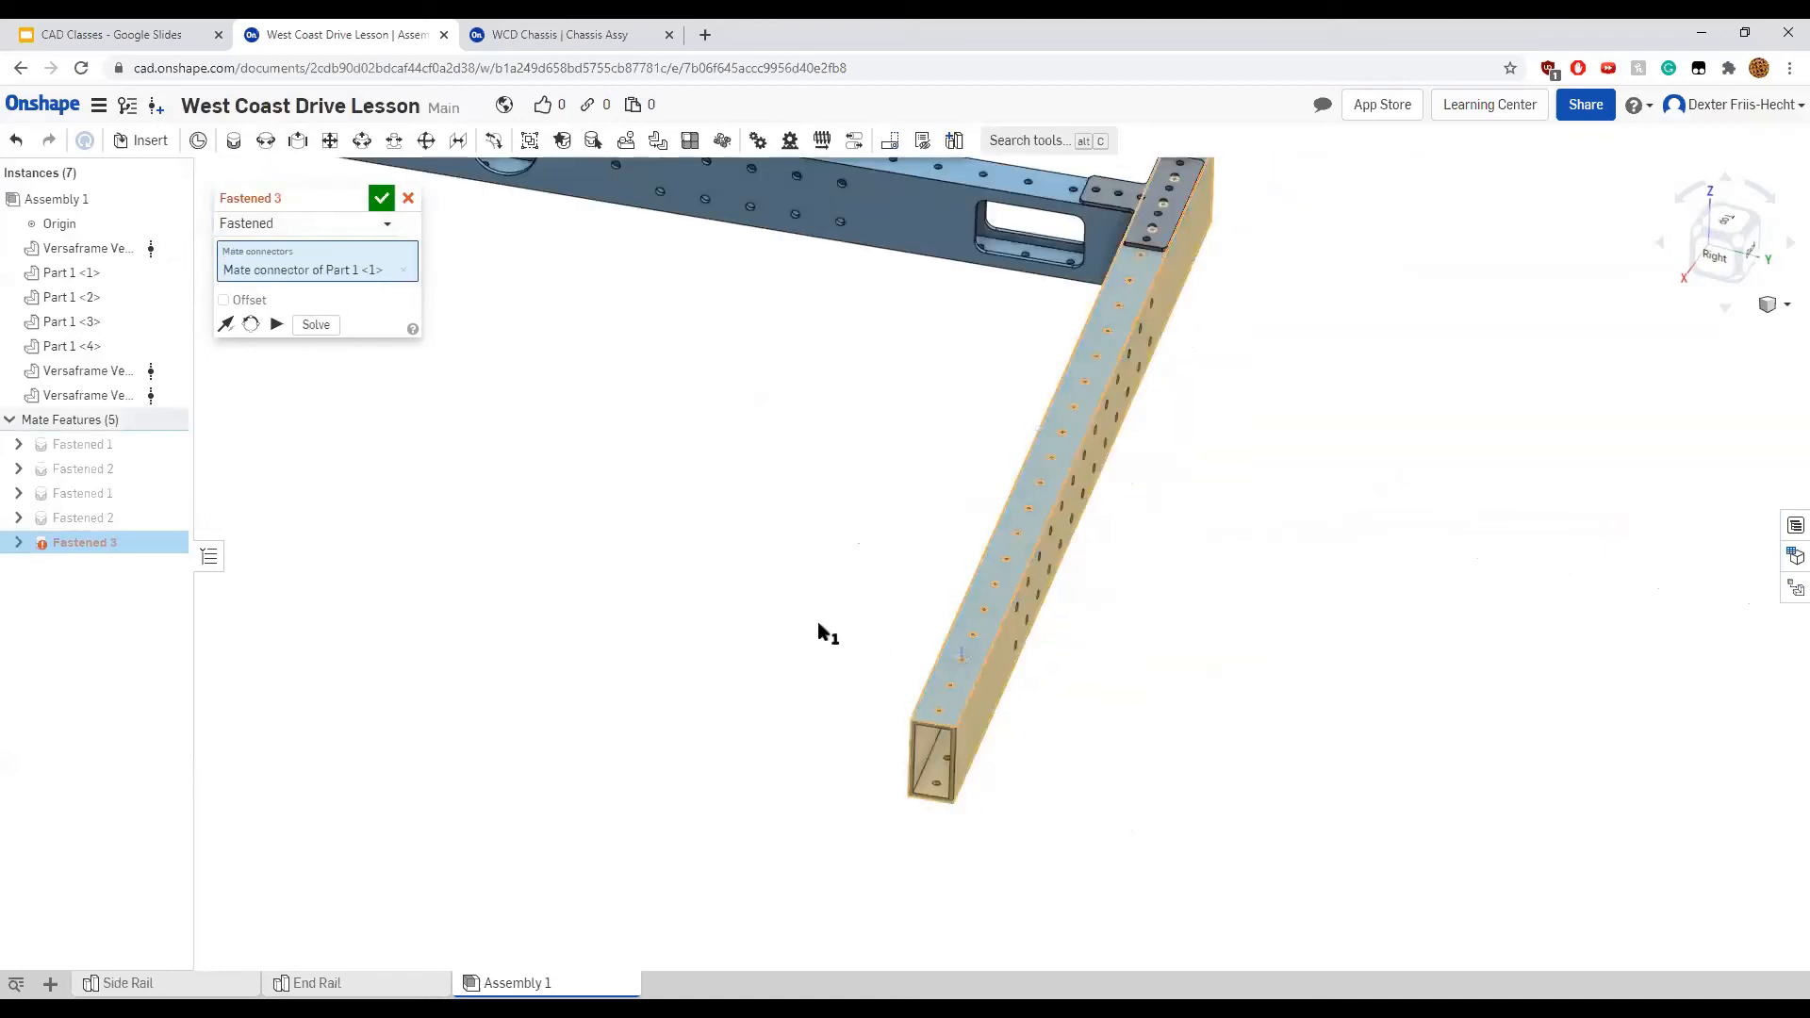
Fasten the end rail to the middle crossbar hole on the duplicated gusset's underside, then solve and accept the mate
{"action": "middle_click_drag", "start_coordinate": [820, 634], "coordinate": [1071, 720]}
{"action": "scroll", "coordinate": [650, 474], "scroll_direction": "up", "scroll_amount": 5}
{"action": "scroll", "coordinate": [652, 479], "scroll_direction": "down", "scroll_amount": 1}
{"action": "middle_click_drag", "start_coordinate": [652, 478], "coordinate": [742, 679]}
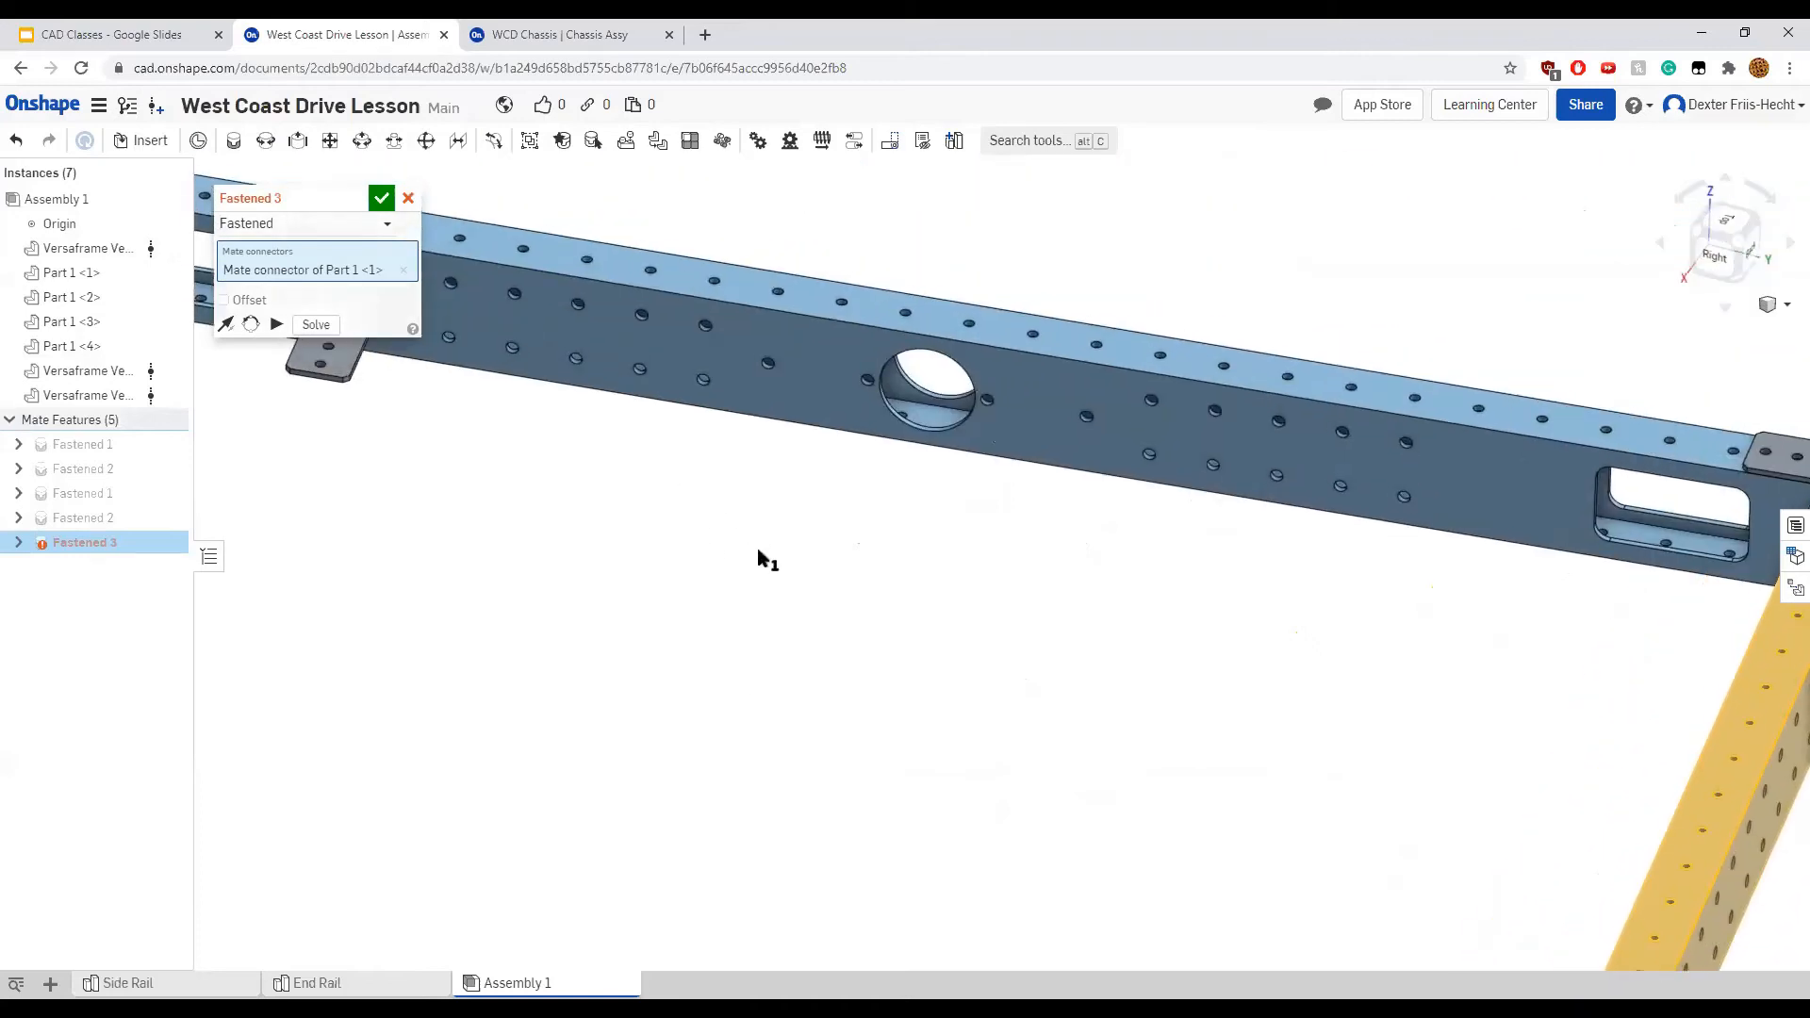
{"action": "middle_click_drag", "start_coordinate": [716, 499], "coordinate": [1090, 755]}
{"action": "right_click_drag", "start_coordinate": [809, 641], "coordinate": [896, 388]}
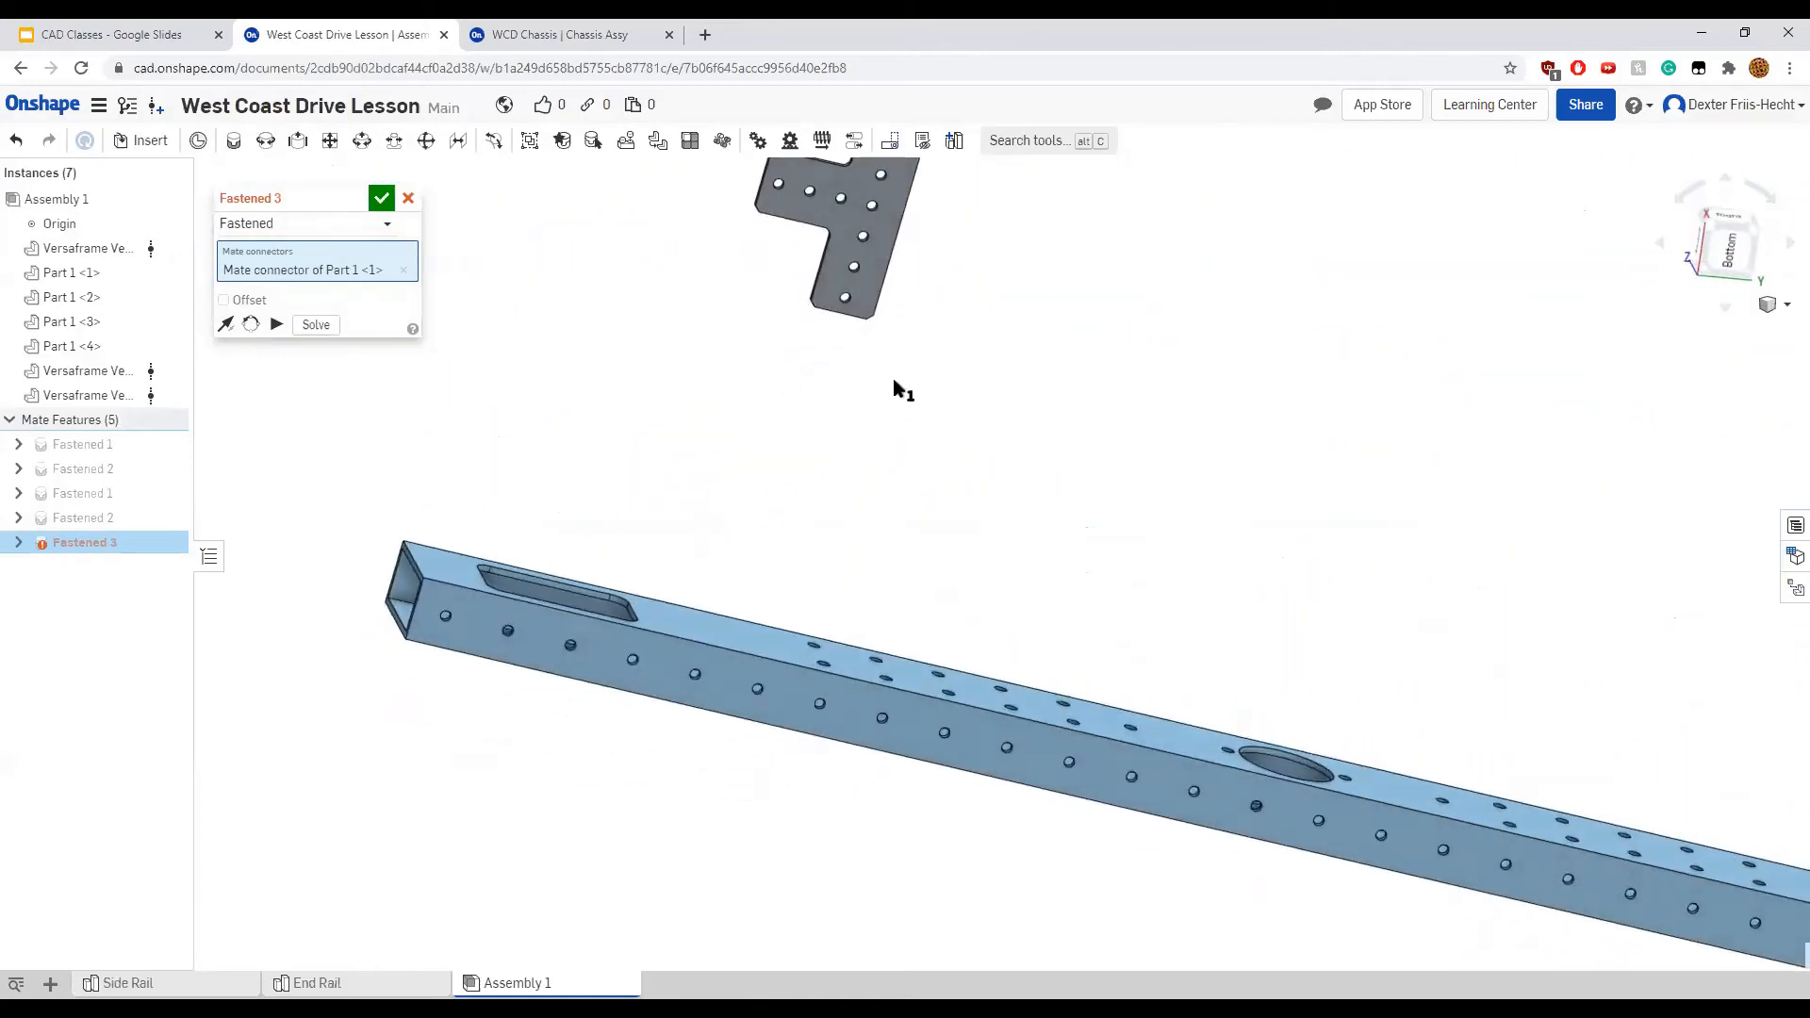
{"action": "scroll", "coordinate": [810, 373], "scroll_direction": "up", "scroll_amount": 4}
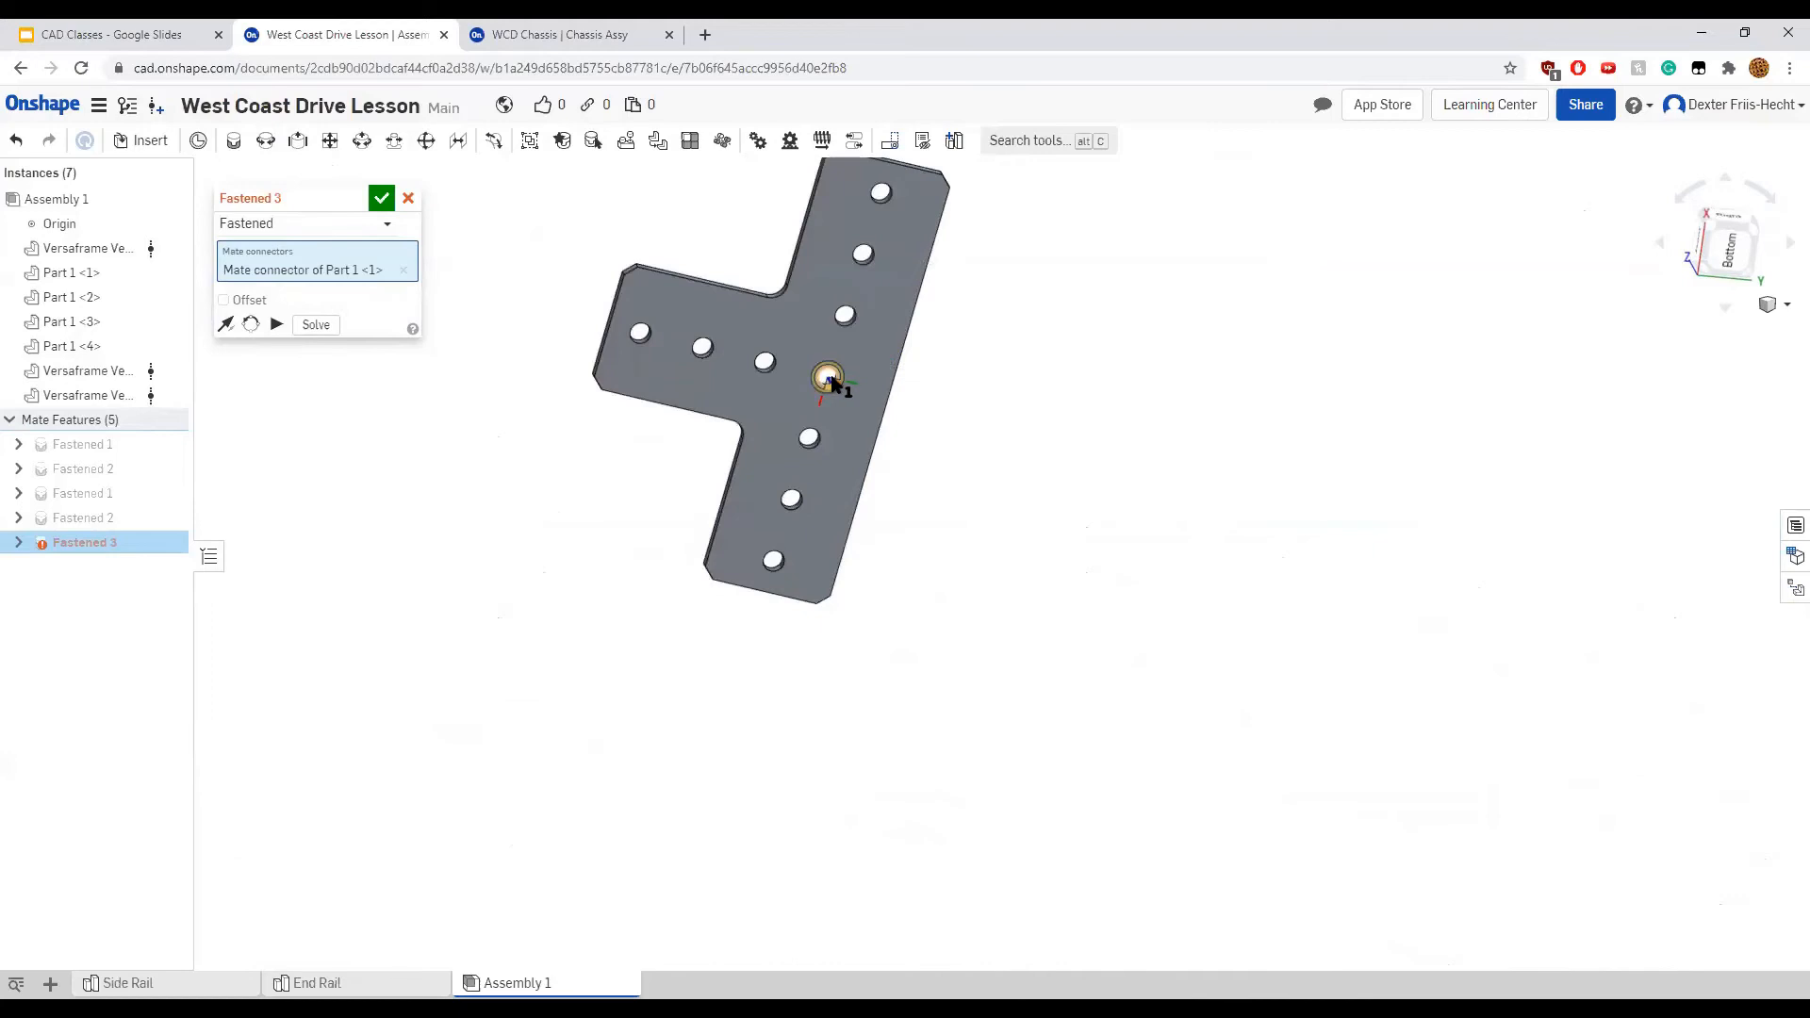
{"action": "left_click", "coordinate": [828, 378]}
{"action": "scroll", "coordinate": [1035, 499], "scroll_direction": "up", "scroll_amount": 4}
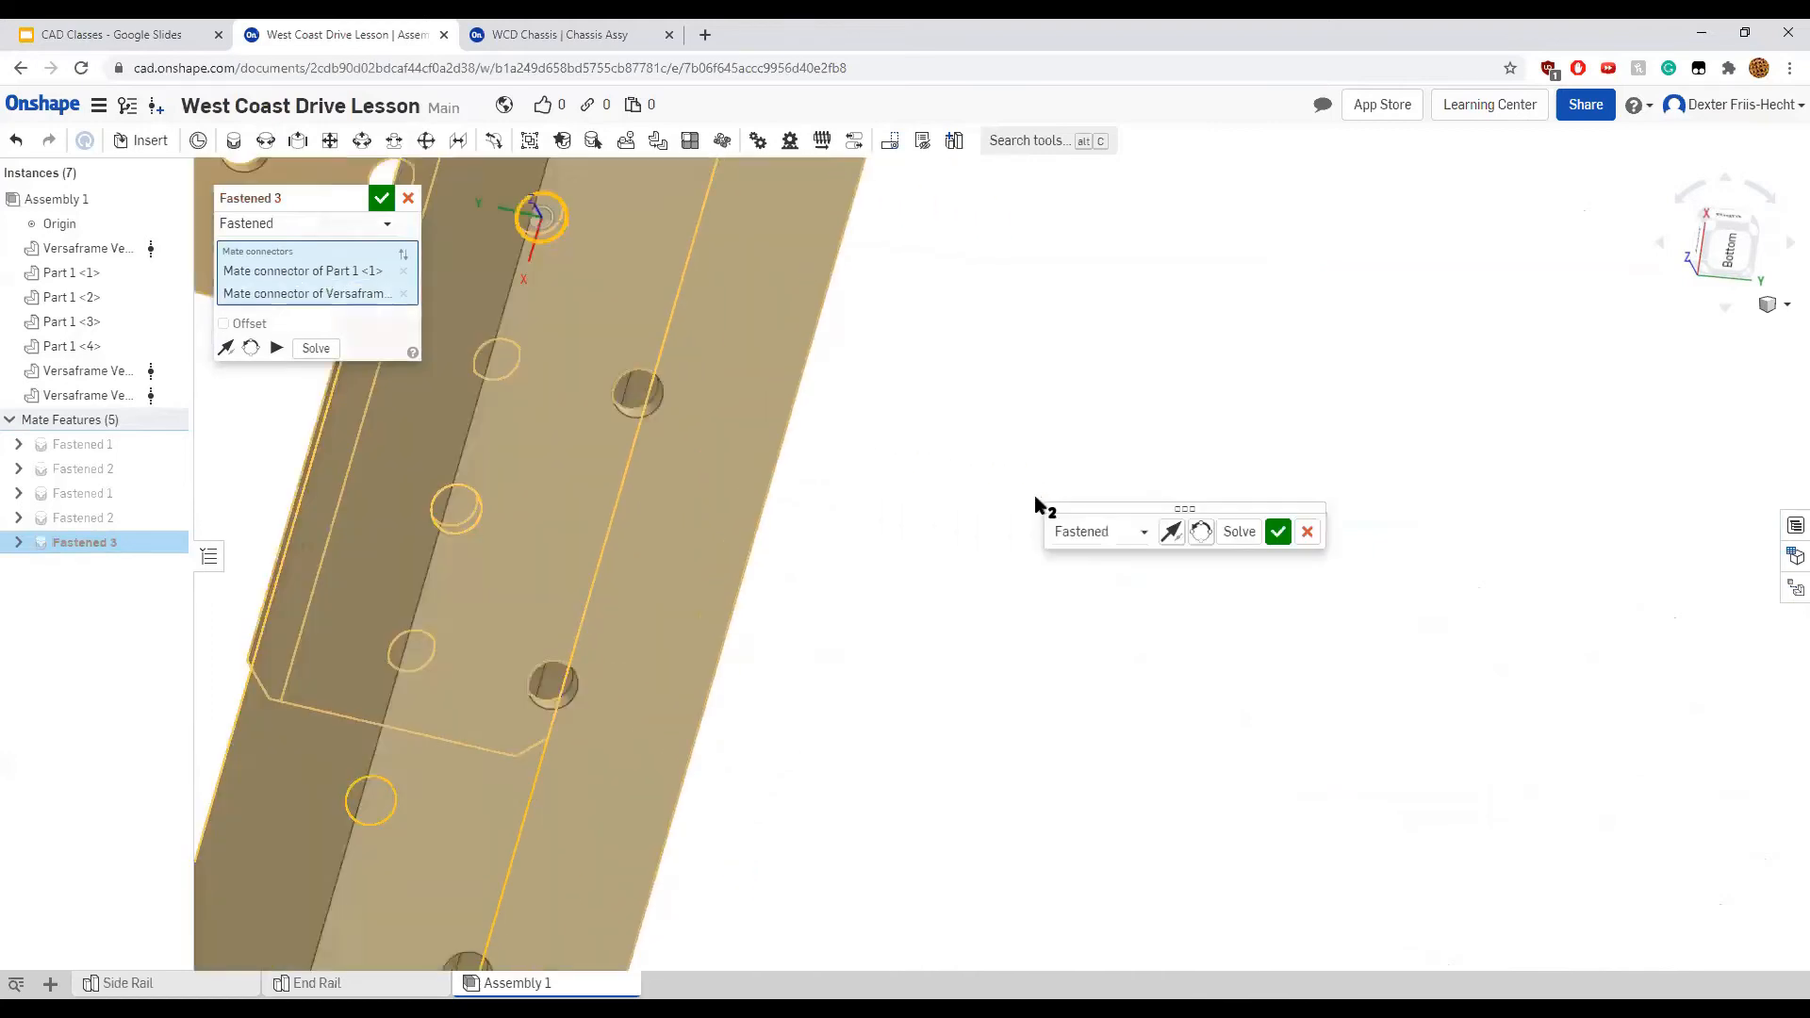
{"action": "scroll", "coordinate": [1034, 504], "scroll_direction": "down", "scroll_amount": 5}
{"action": "right_click_drag", "start_coordinate": [1034, 518], "coordinate": [1110, 617]}
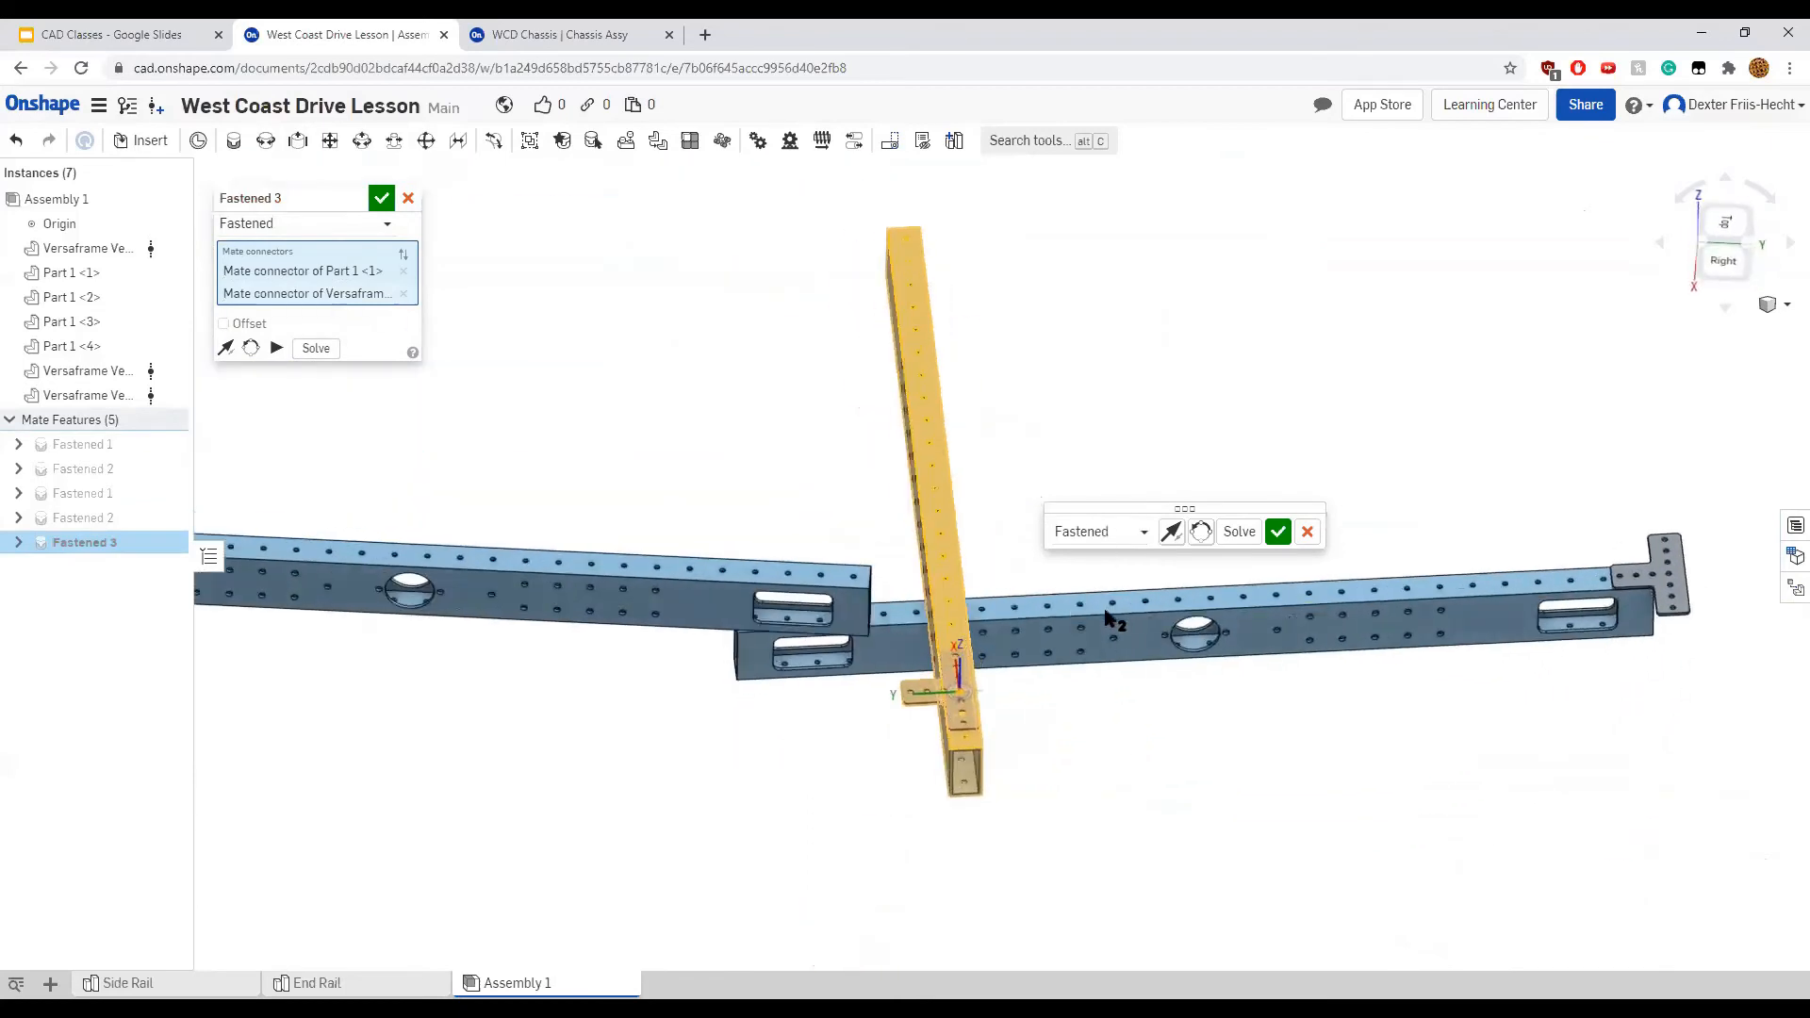
{"action": "scroll", "coordinate": [1114, 606], "scroll_direction": "down", "scroll_amount": 3}
{"action": "middle_click_drag", "start_coordinate": [1189, 648], "coordinate": [751, 512]}
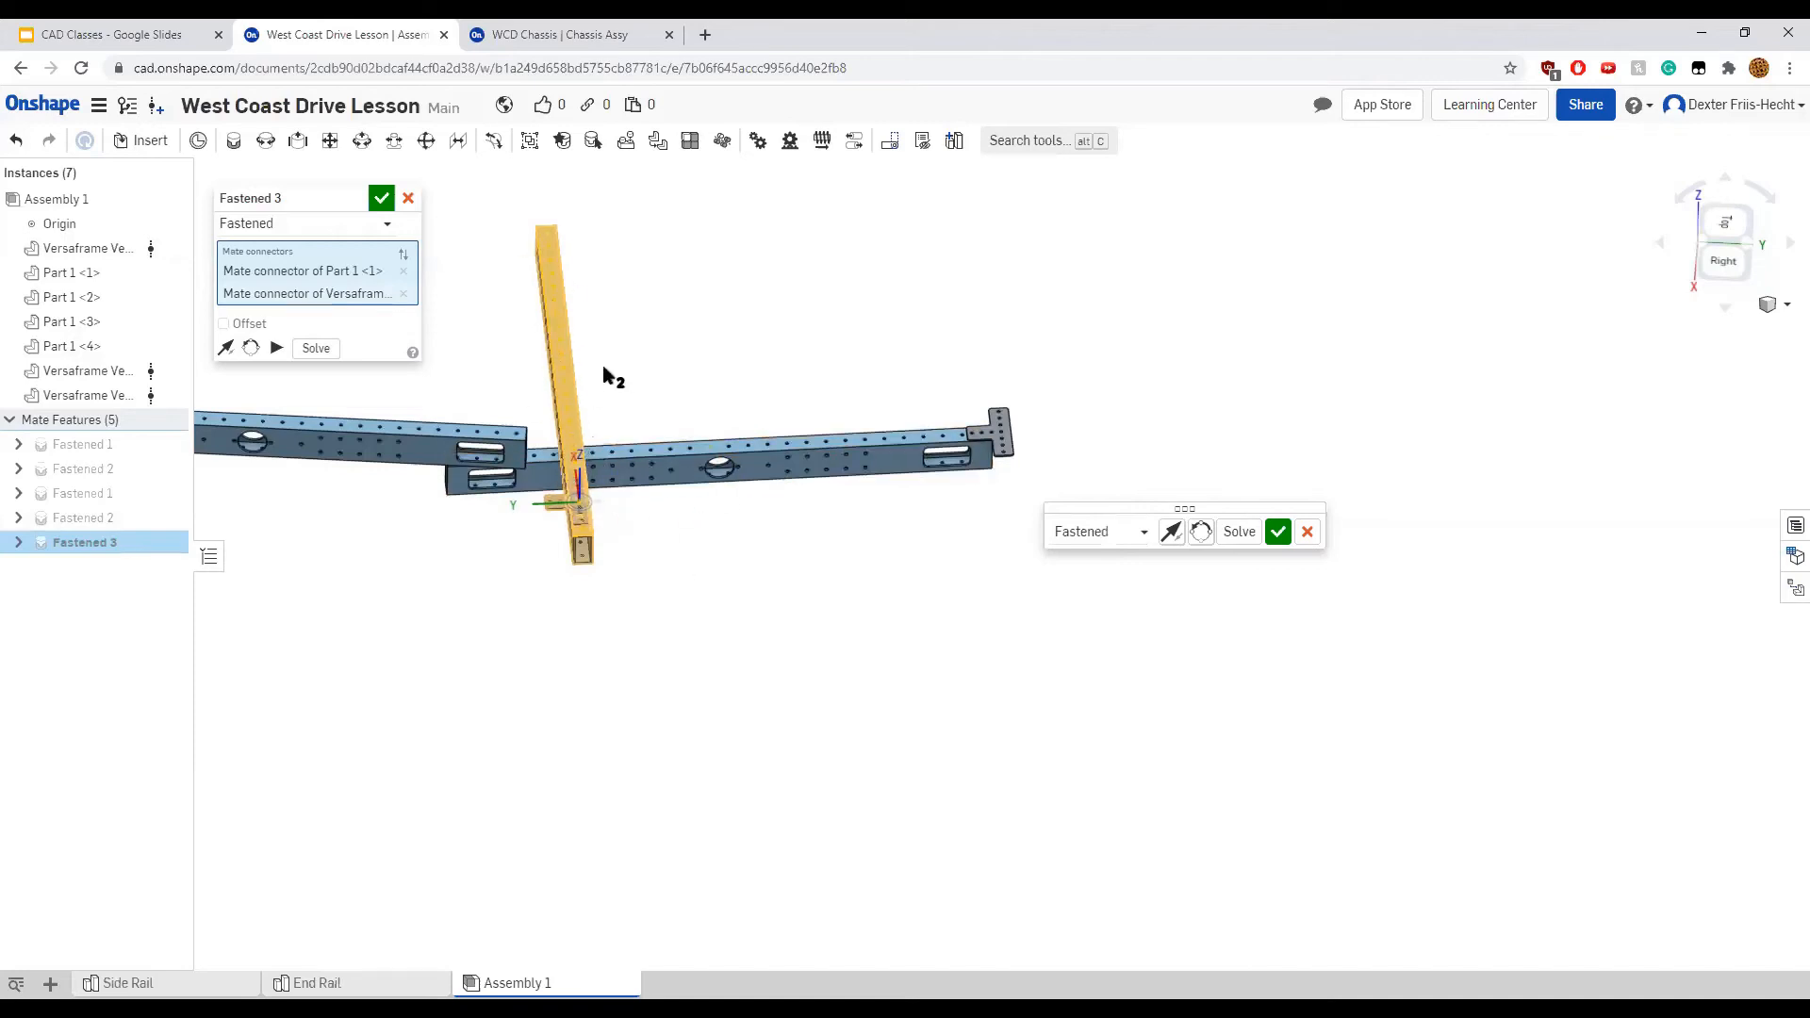
{"action": "left_click", "coordinate": [1238, 538]}
{"action": "left_click", "coordinate": [1282, 534]}
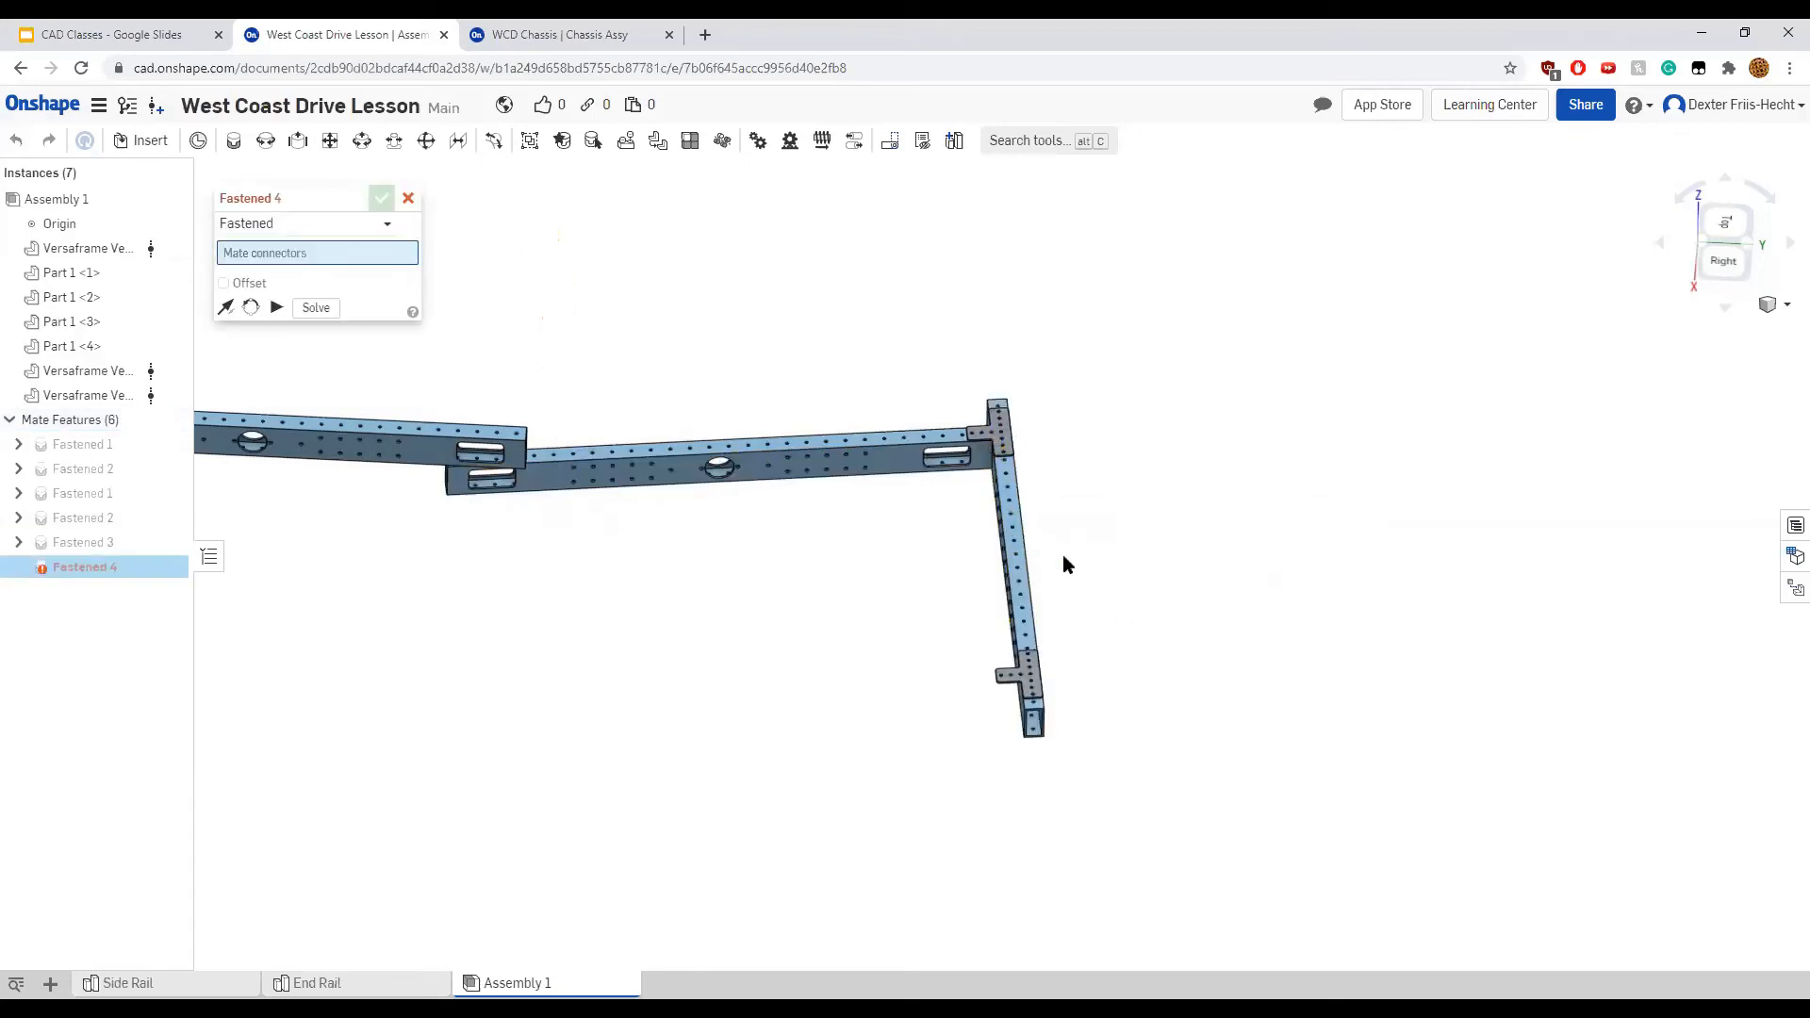
Start another Fastened mate at the last hole on the free end of the other half's side rail, on its top face
{"action": "right_click_drag", "start_coordinate": [926, 686], "coordinate": [626, 588]}
{"action": "scroll", "coordinate": [578, 556], "scroll_direction": "up", "scroll_amount": 5}
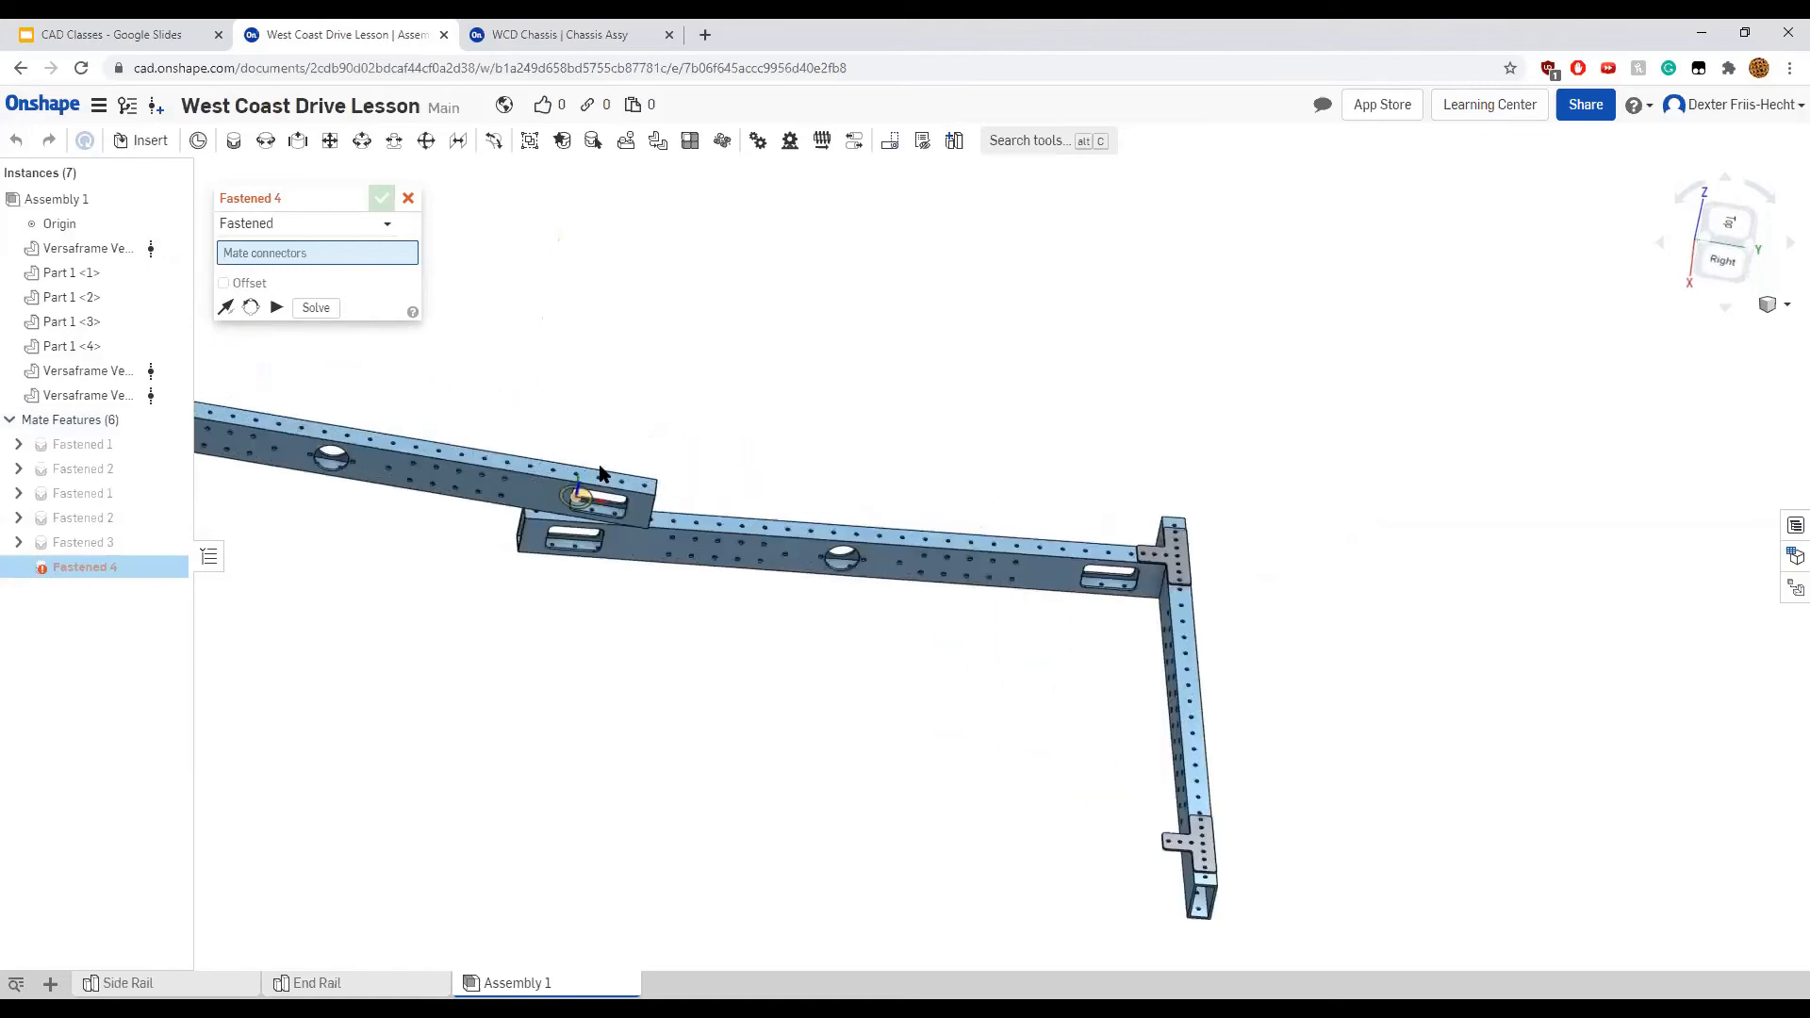
{"action": "scroll", "coordinate": [1292, 864], "scroll_direction": "down", "scroll_amount": 5}
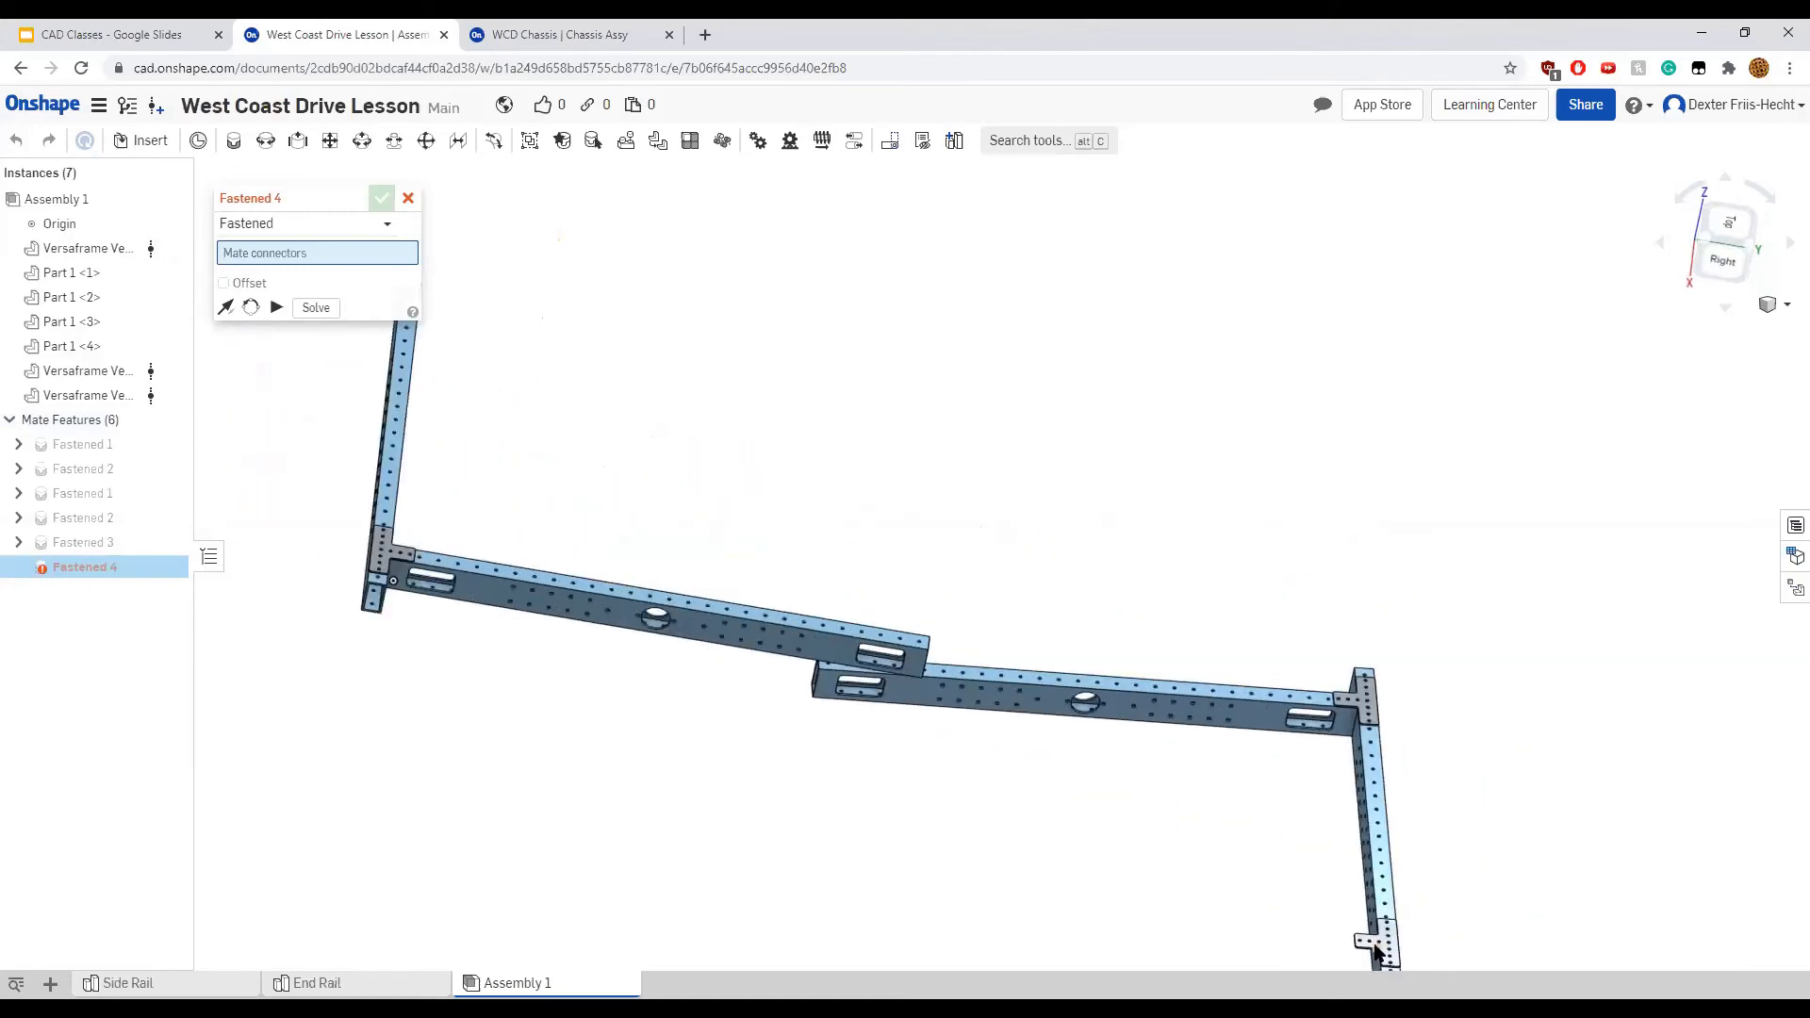
{"action": "scroll", "coordinate": [939, 624], "scroll_direction": "up", "scroll_amount": 4}
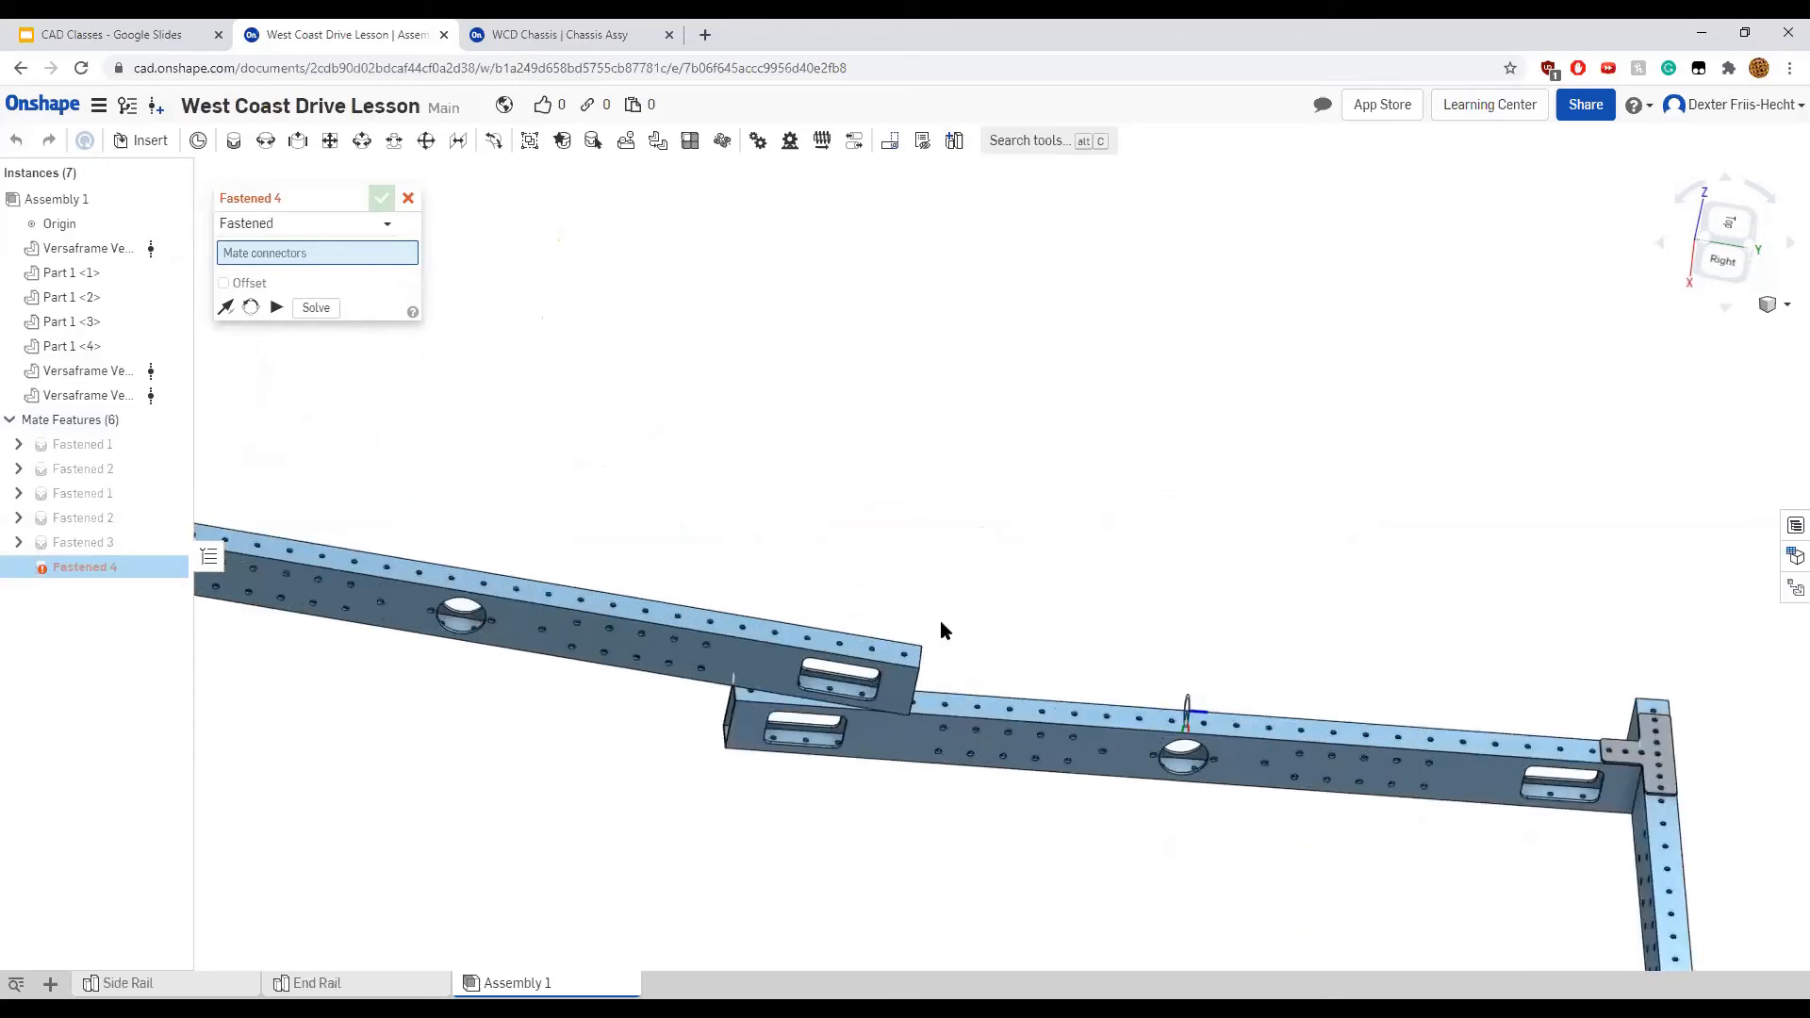
{"action": "scroll", "coordinate": [939, 627], "scroll_direction": "down", "scroll_amount": 4}
{"action": "scroll", "coordinate": [999, 692], "scroll_direction": "up", "scroll_amount": 3}
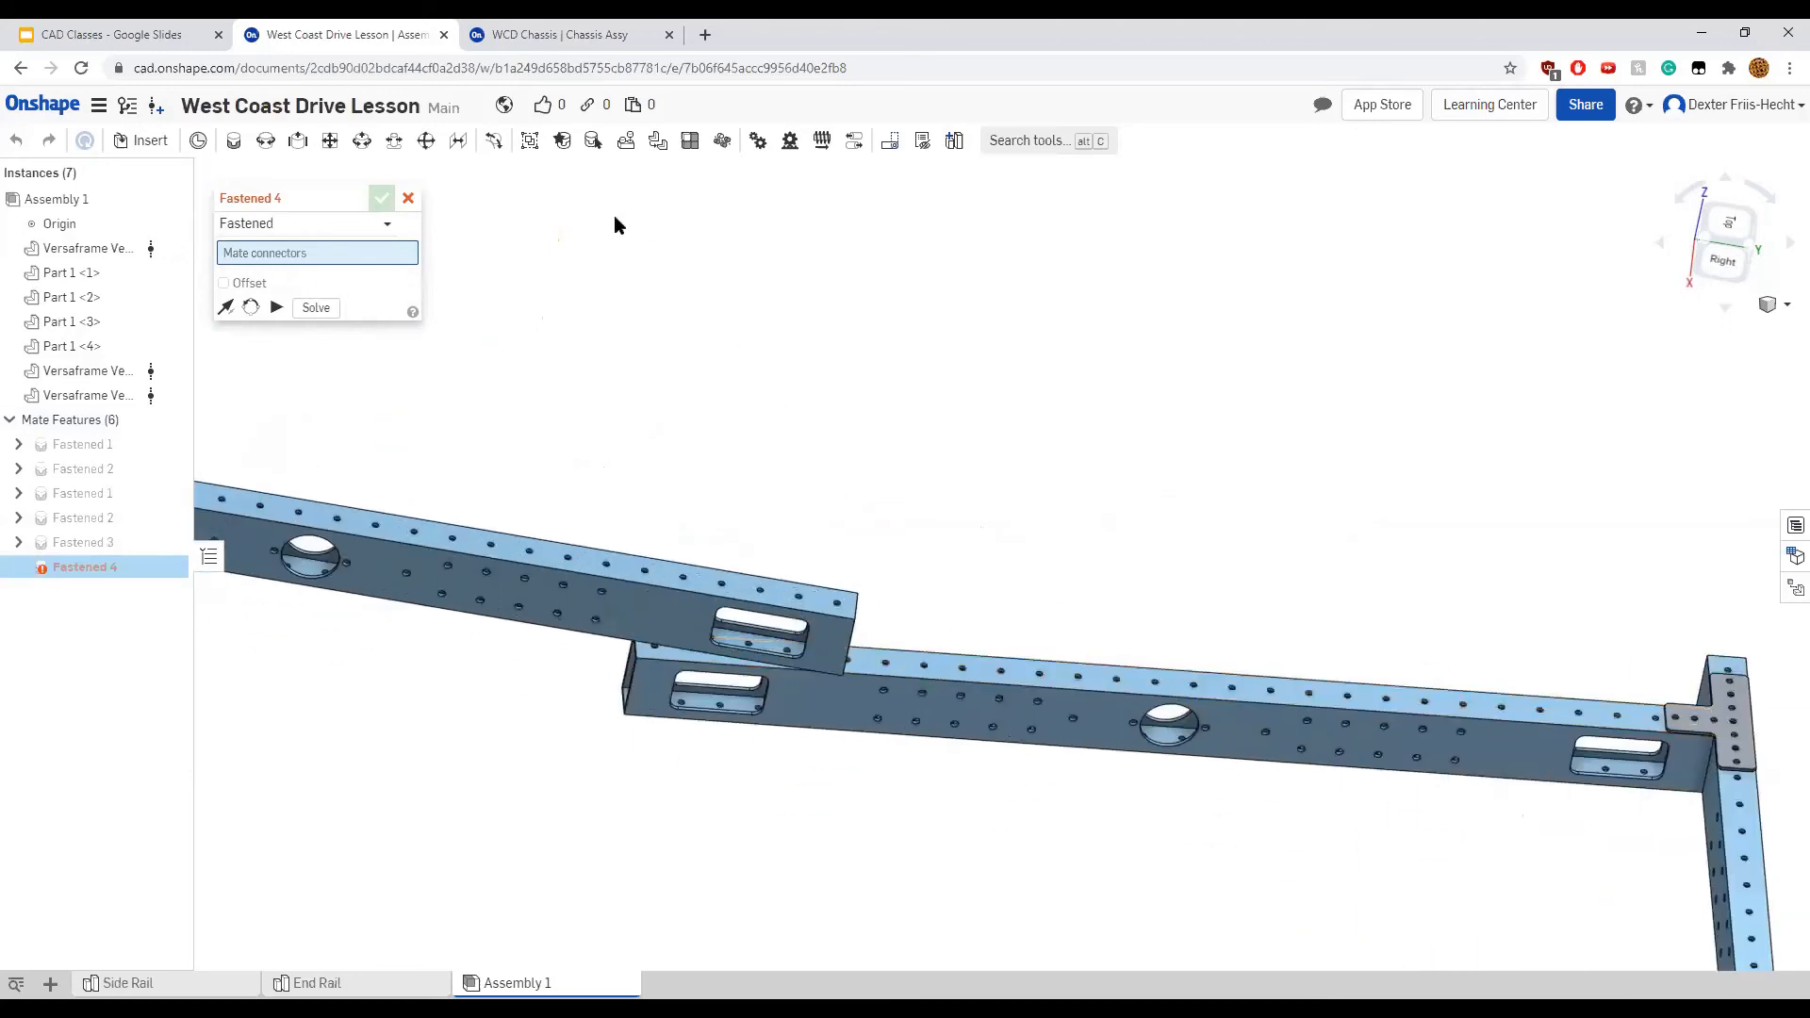
{"action": "scroll", "coordinate": [848, 622], "scroll_direction": "up", "scroll_amount": 4}
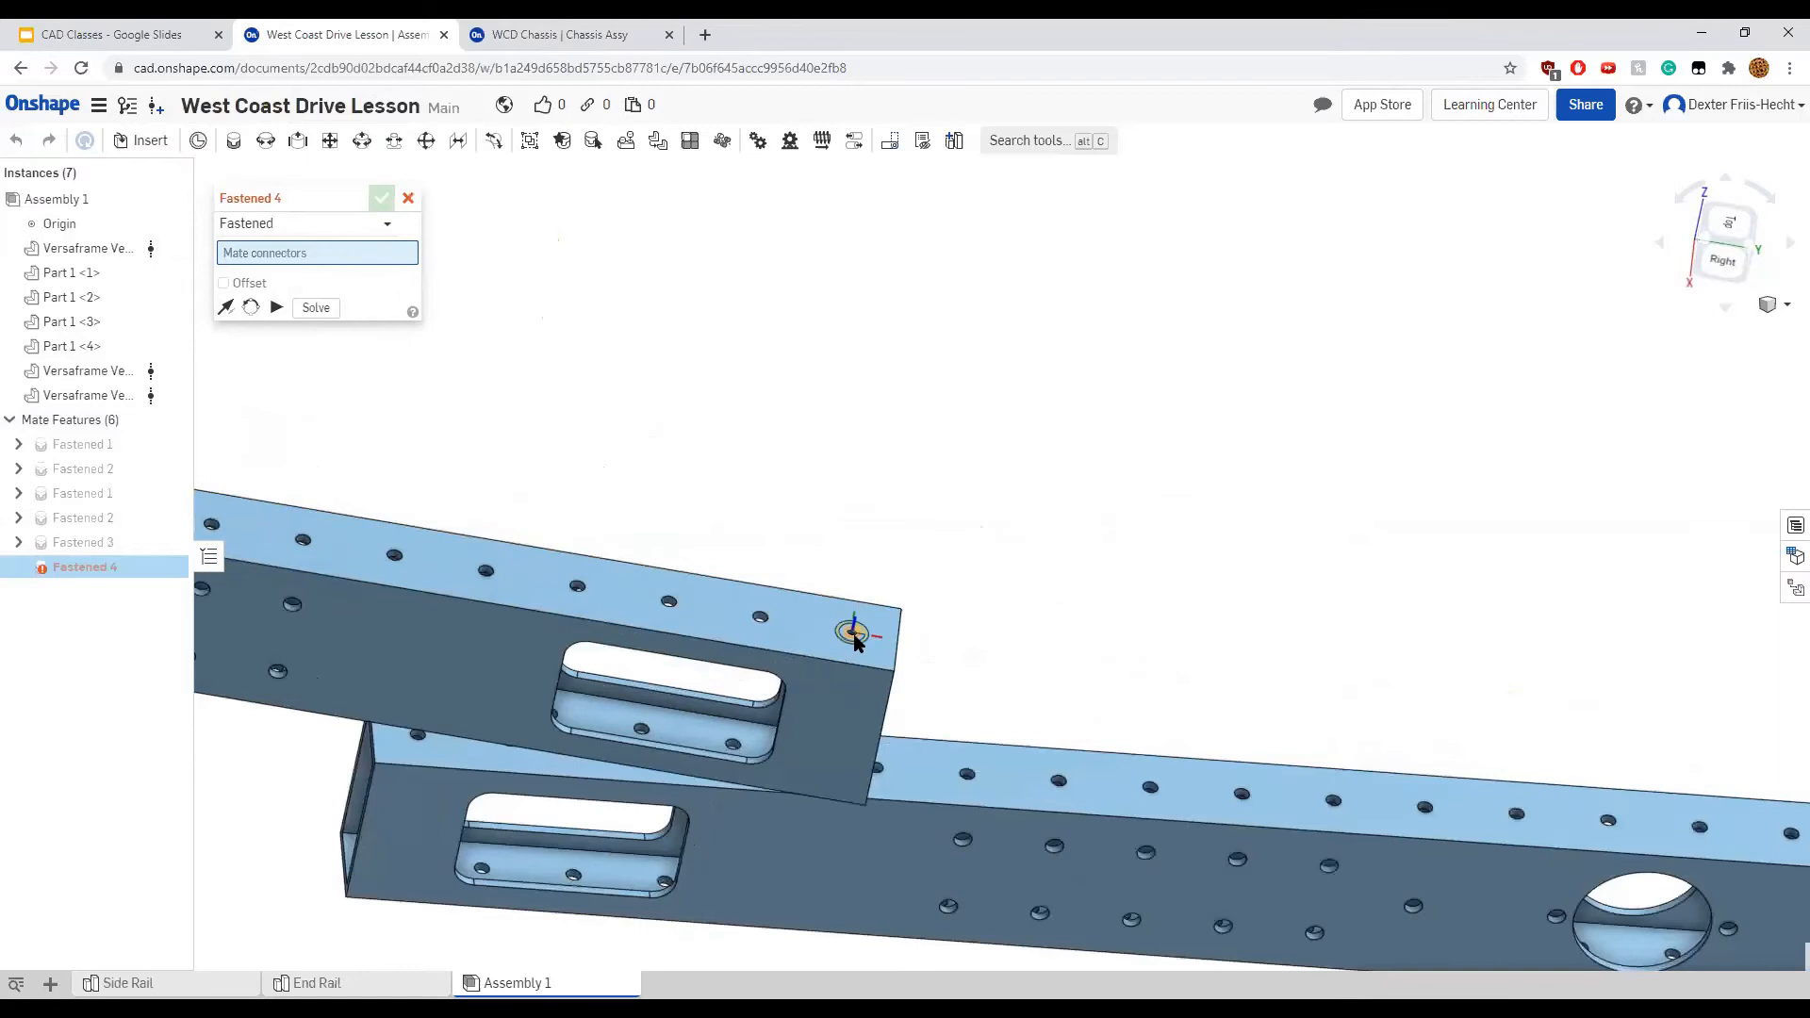
{"action": "left_click", "coordinate": [854, 634]}
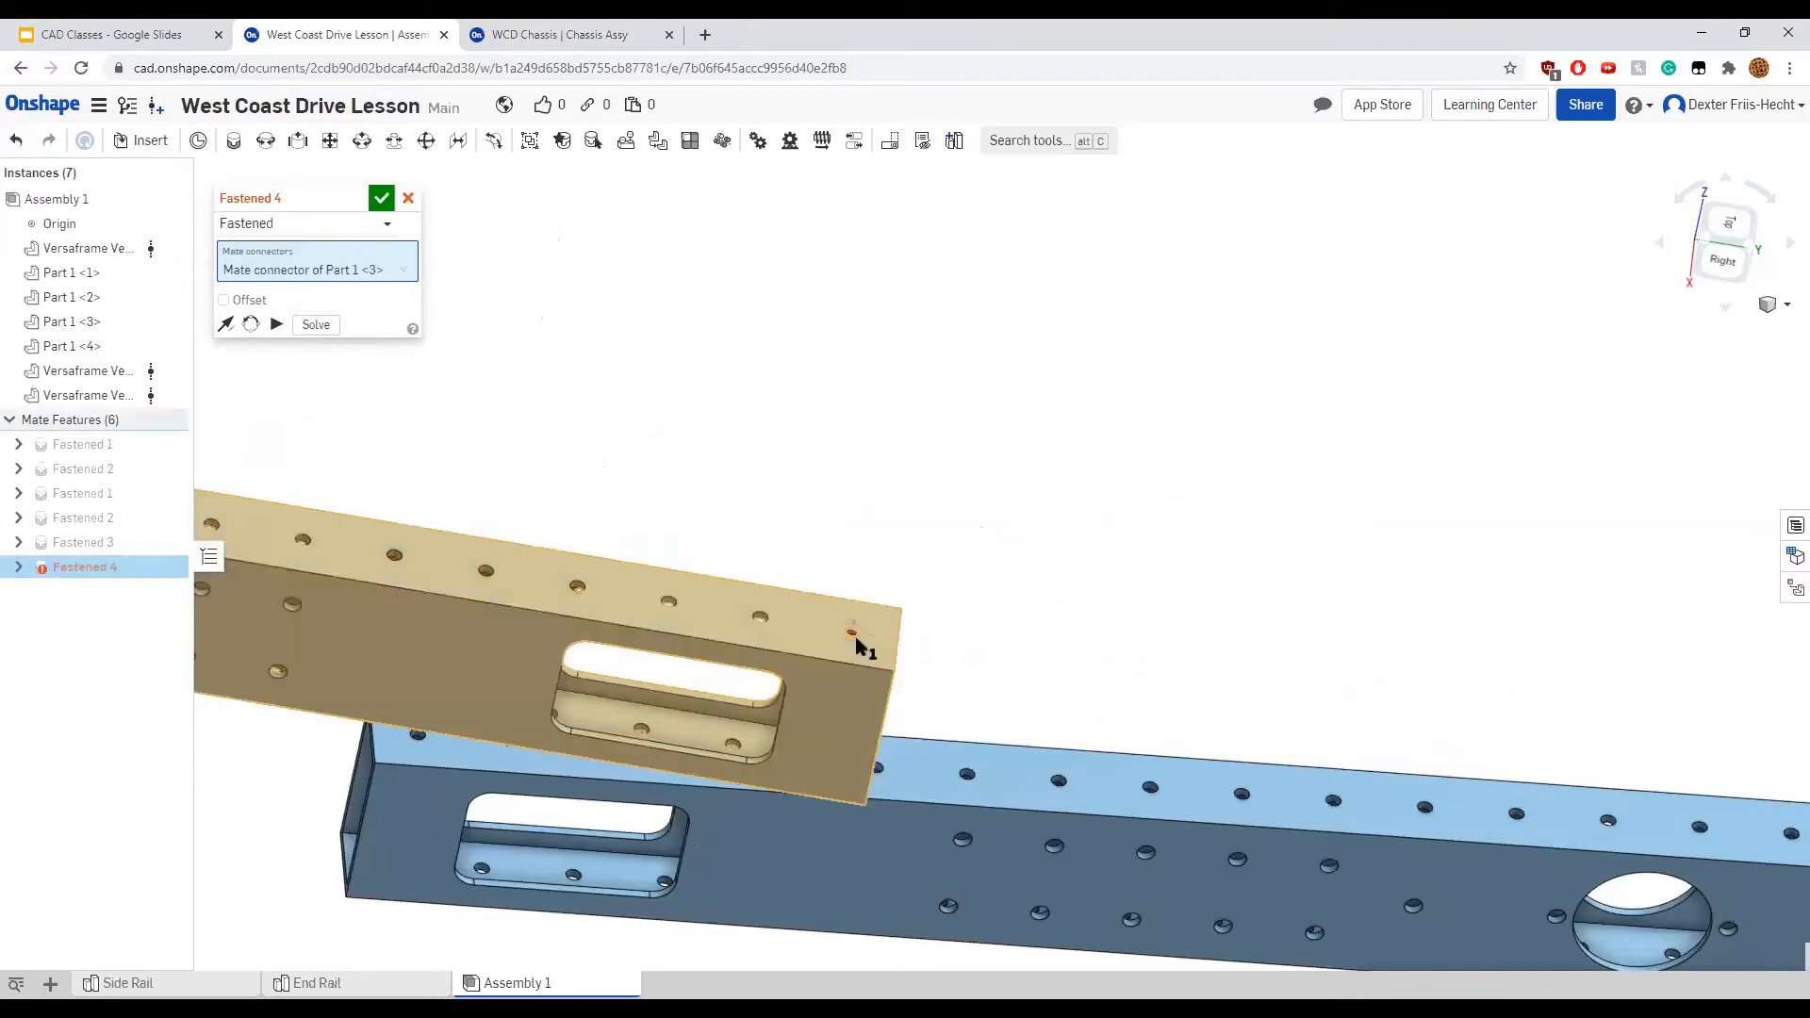
Fasten the side rail's end hole to the middle stem hole on the gusset's underside and accept the mate
{"action": "scroll", "coordinate": [1178, 594], "scroll_direction": "down", "scroll_amount": 5}
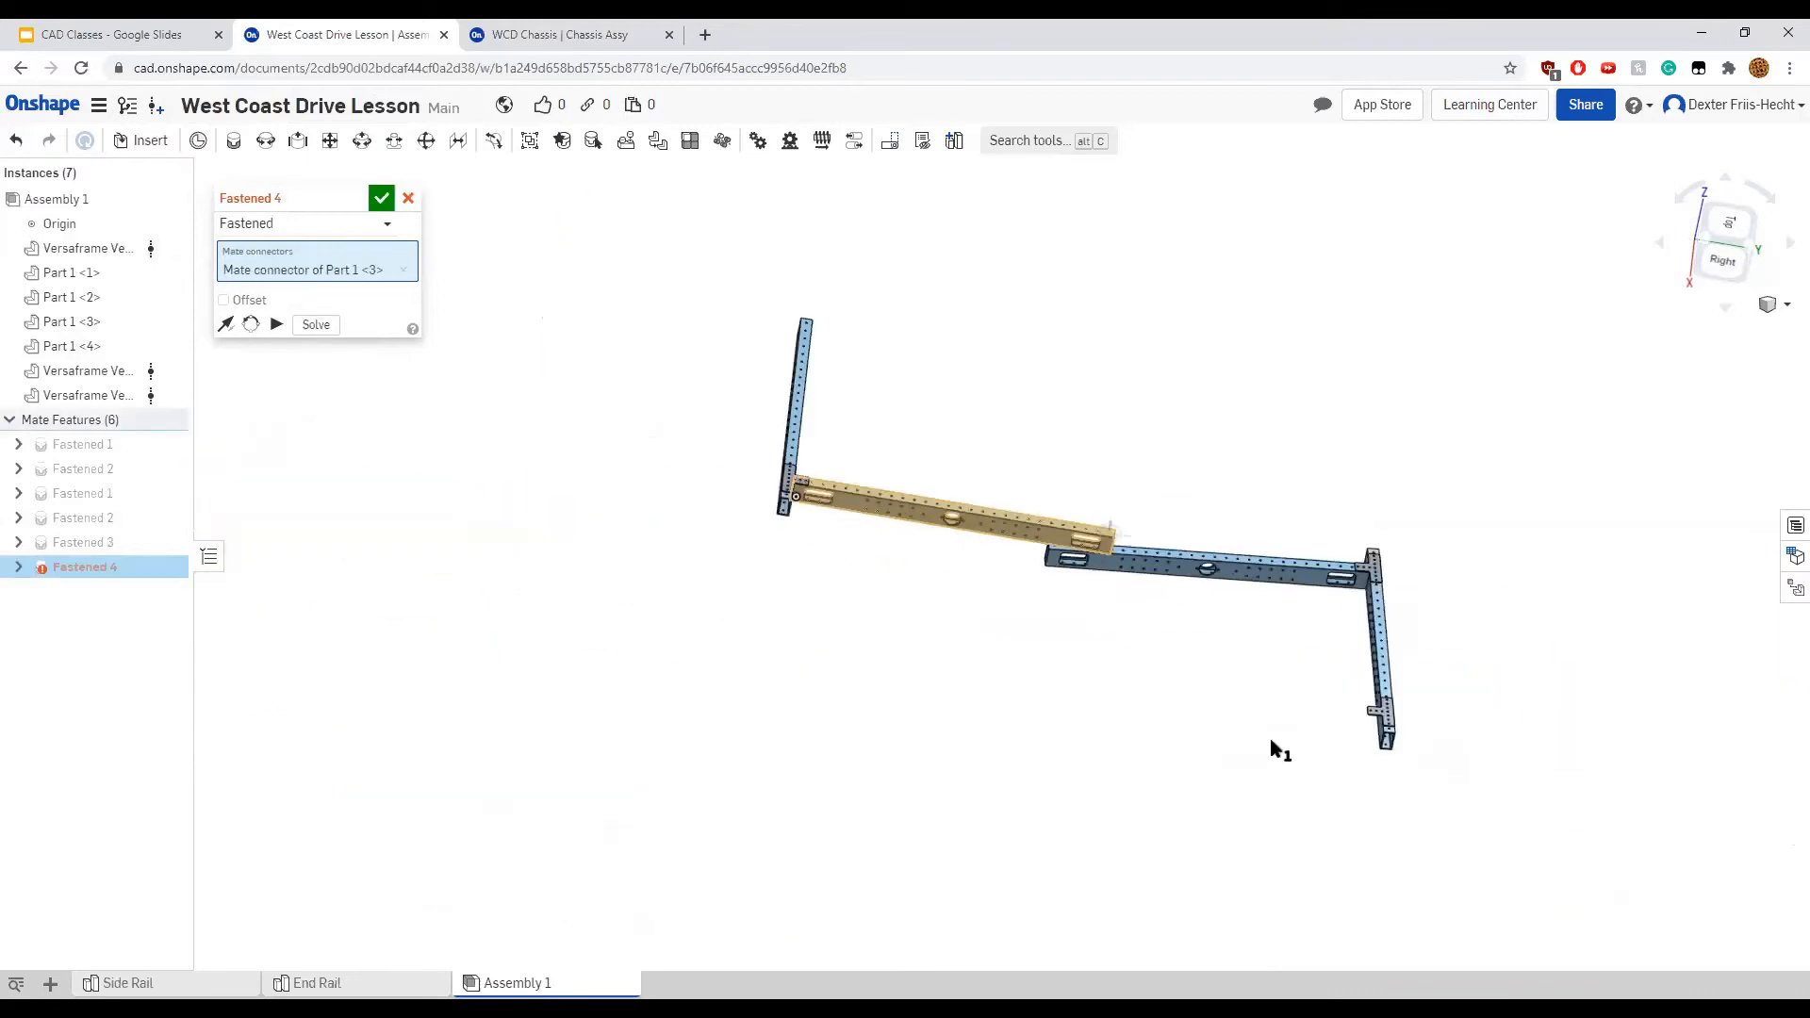
{"action": "middle_click_drag", "start_coordinate": [1269, 747], "coordinate": [953, 606]}
{"action": "scroll", "coordinate": [1065, 566], "scroll_direction": "up", "scroll_amount": 6}
{"action": "right_click_drag", "start_coordinate": [1063, 566], "coordinate": [1164, 419]}
{"action": "scroll", "coordinate": [1283, 370], "scroll_direction": "up", "scroll_amount": 5}
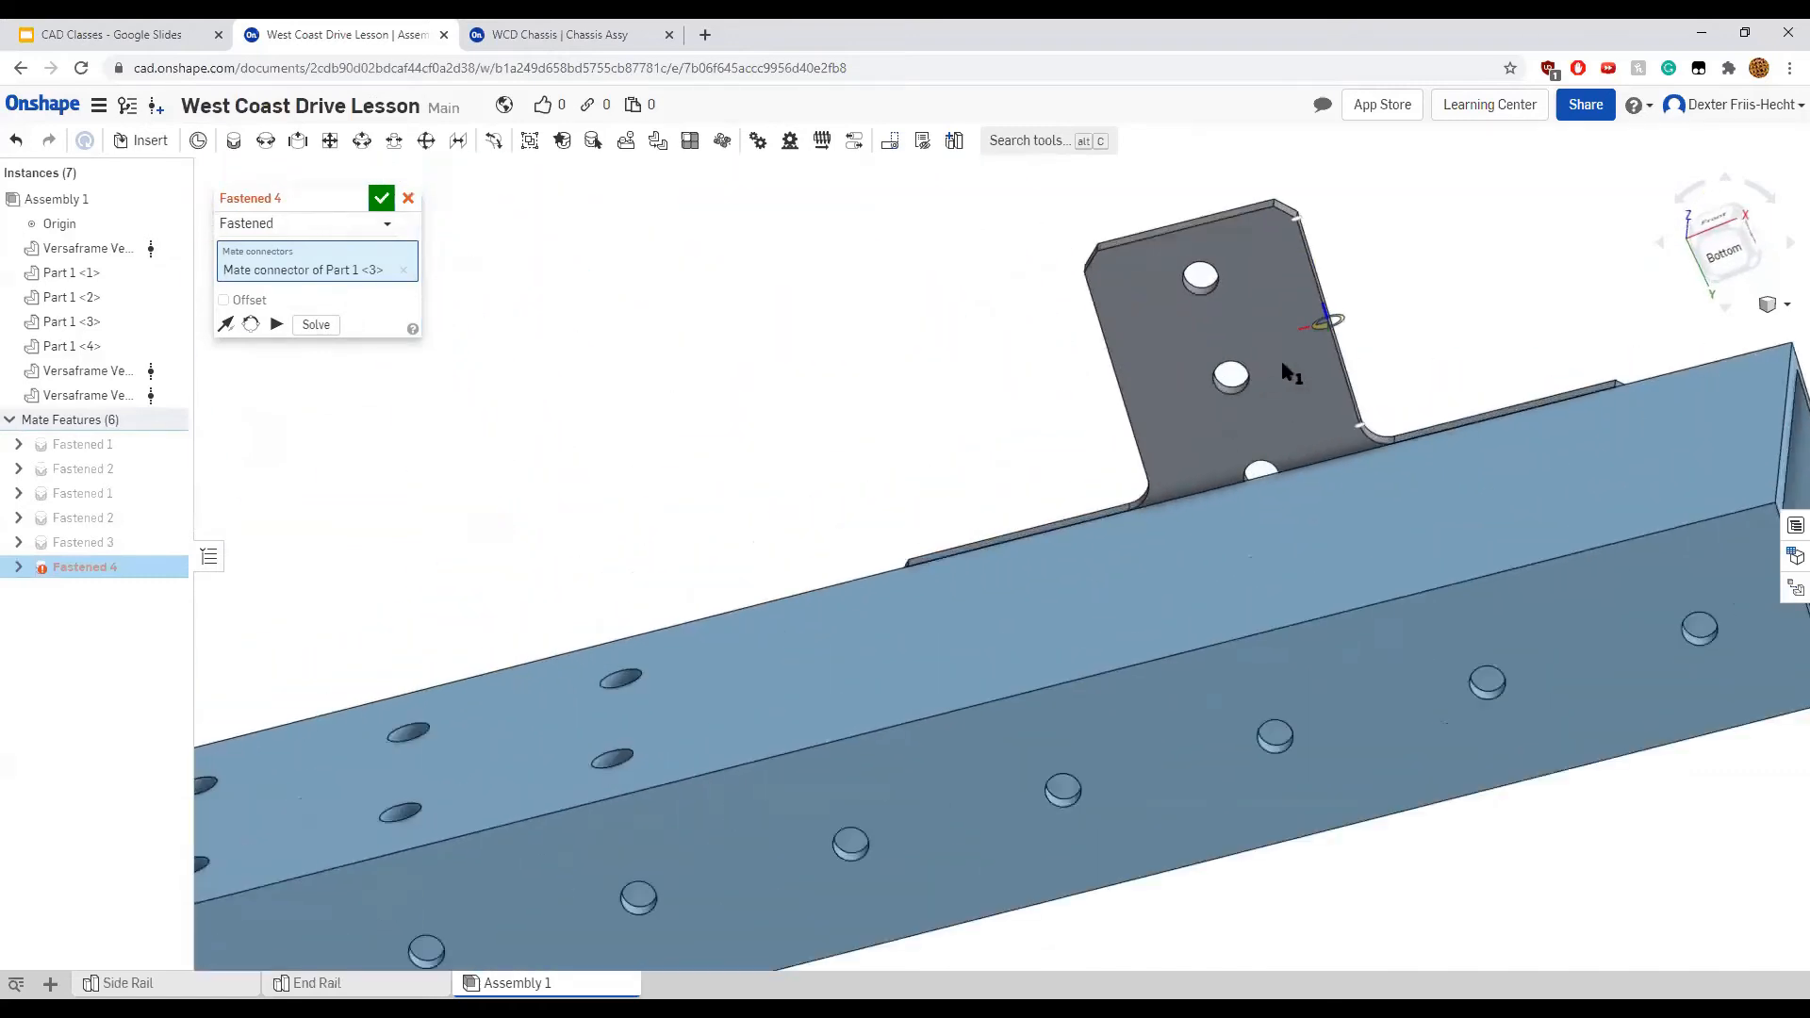
{"action": "left_click", "coordinate": [1232, 394]}
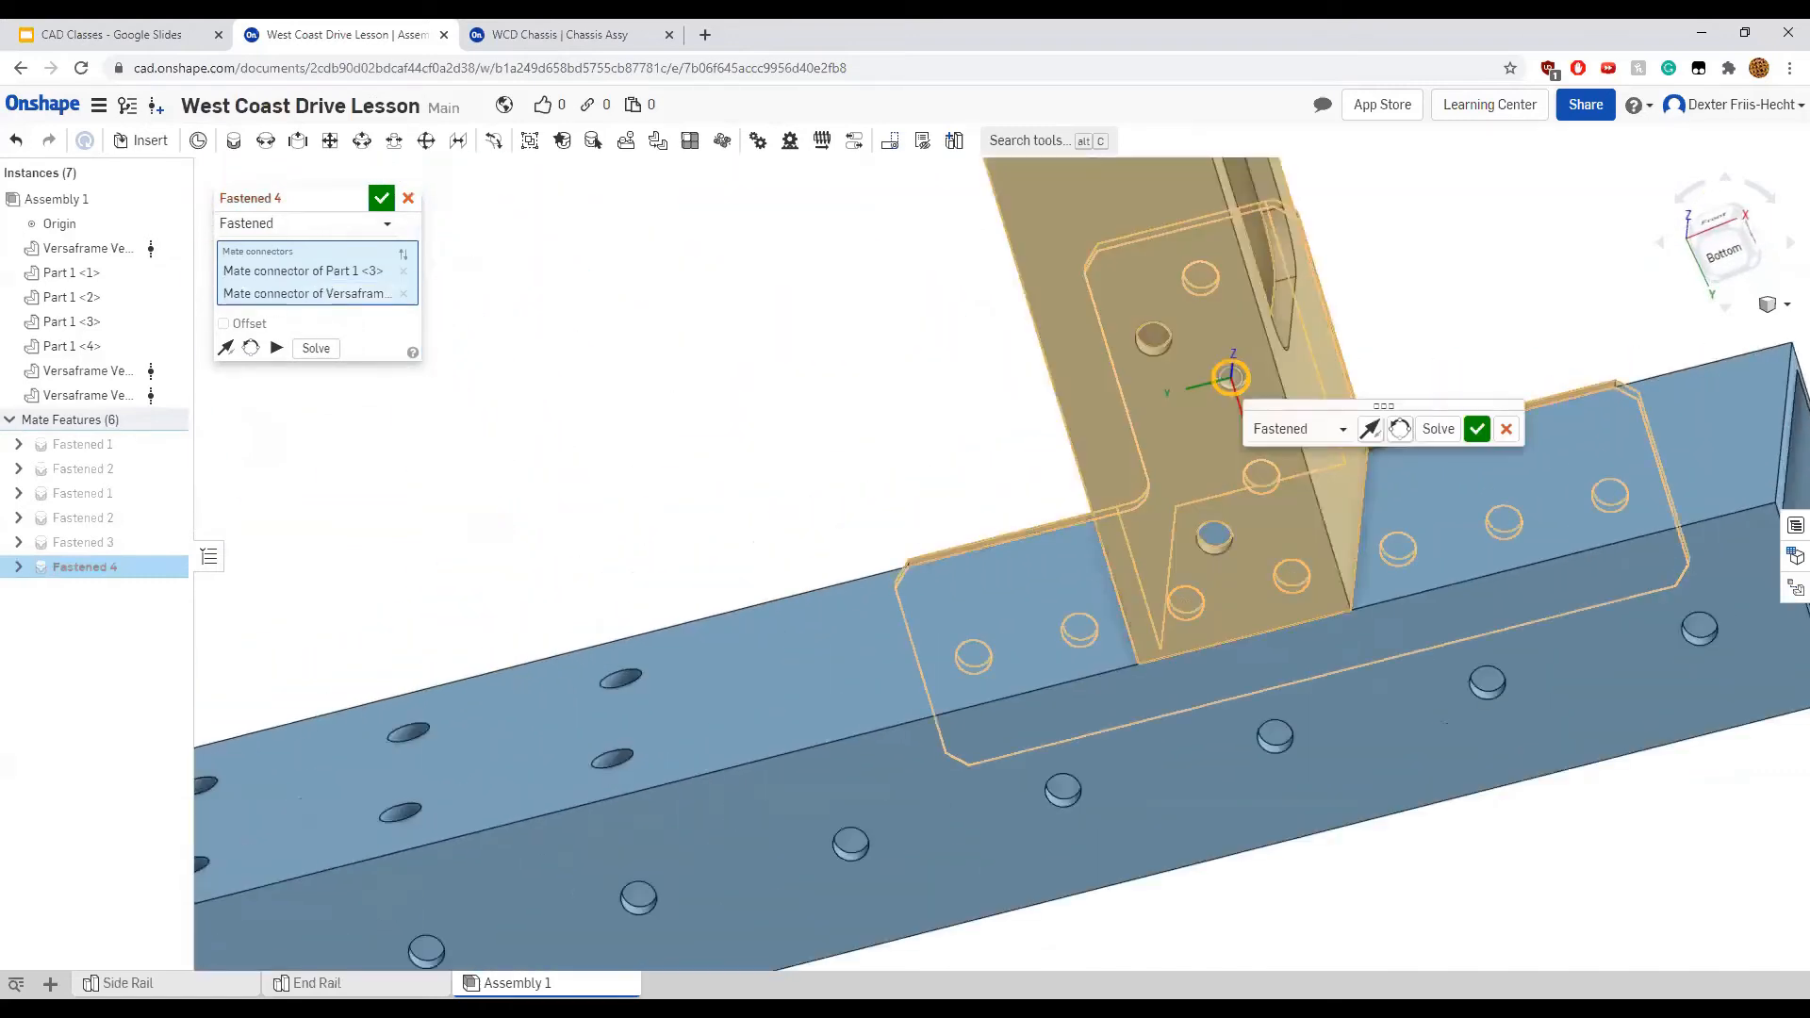
{"action": "scroll", "coordinate": [1107, 448], "scroll_direction": "up", "scroll_amount": 3}
{"action": "scroll", "coordinate": [1110, 452], "scroll_direction": "down", "scroll_amount": 8}
{"action": "right_click_drag", "start_coordinate": [1127, 367], "coordinate": [1232, 424]}
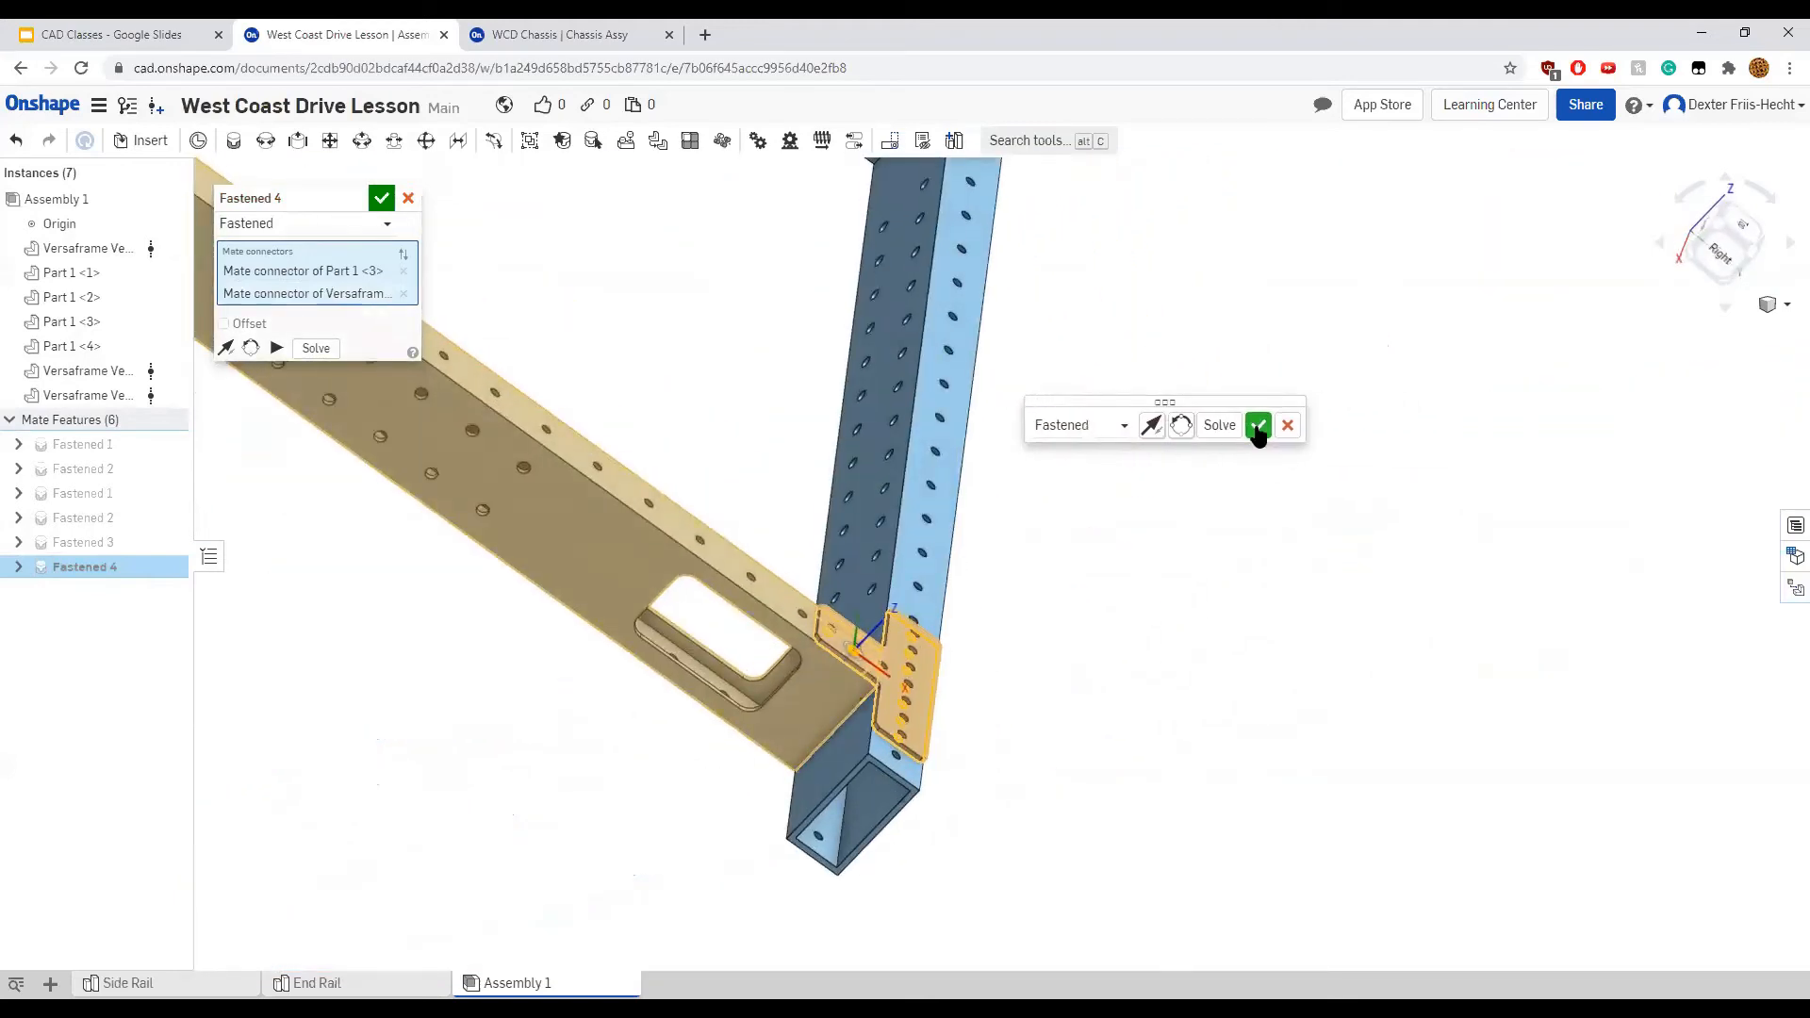
{"action": "left_click", "coordinate": [1256, 429]}
Examine the joined frame in isometric and corner views for the corner still missing a gusset, and close the new empty mate
{"action": "right_click", "coordinate": [844, 470]}
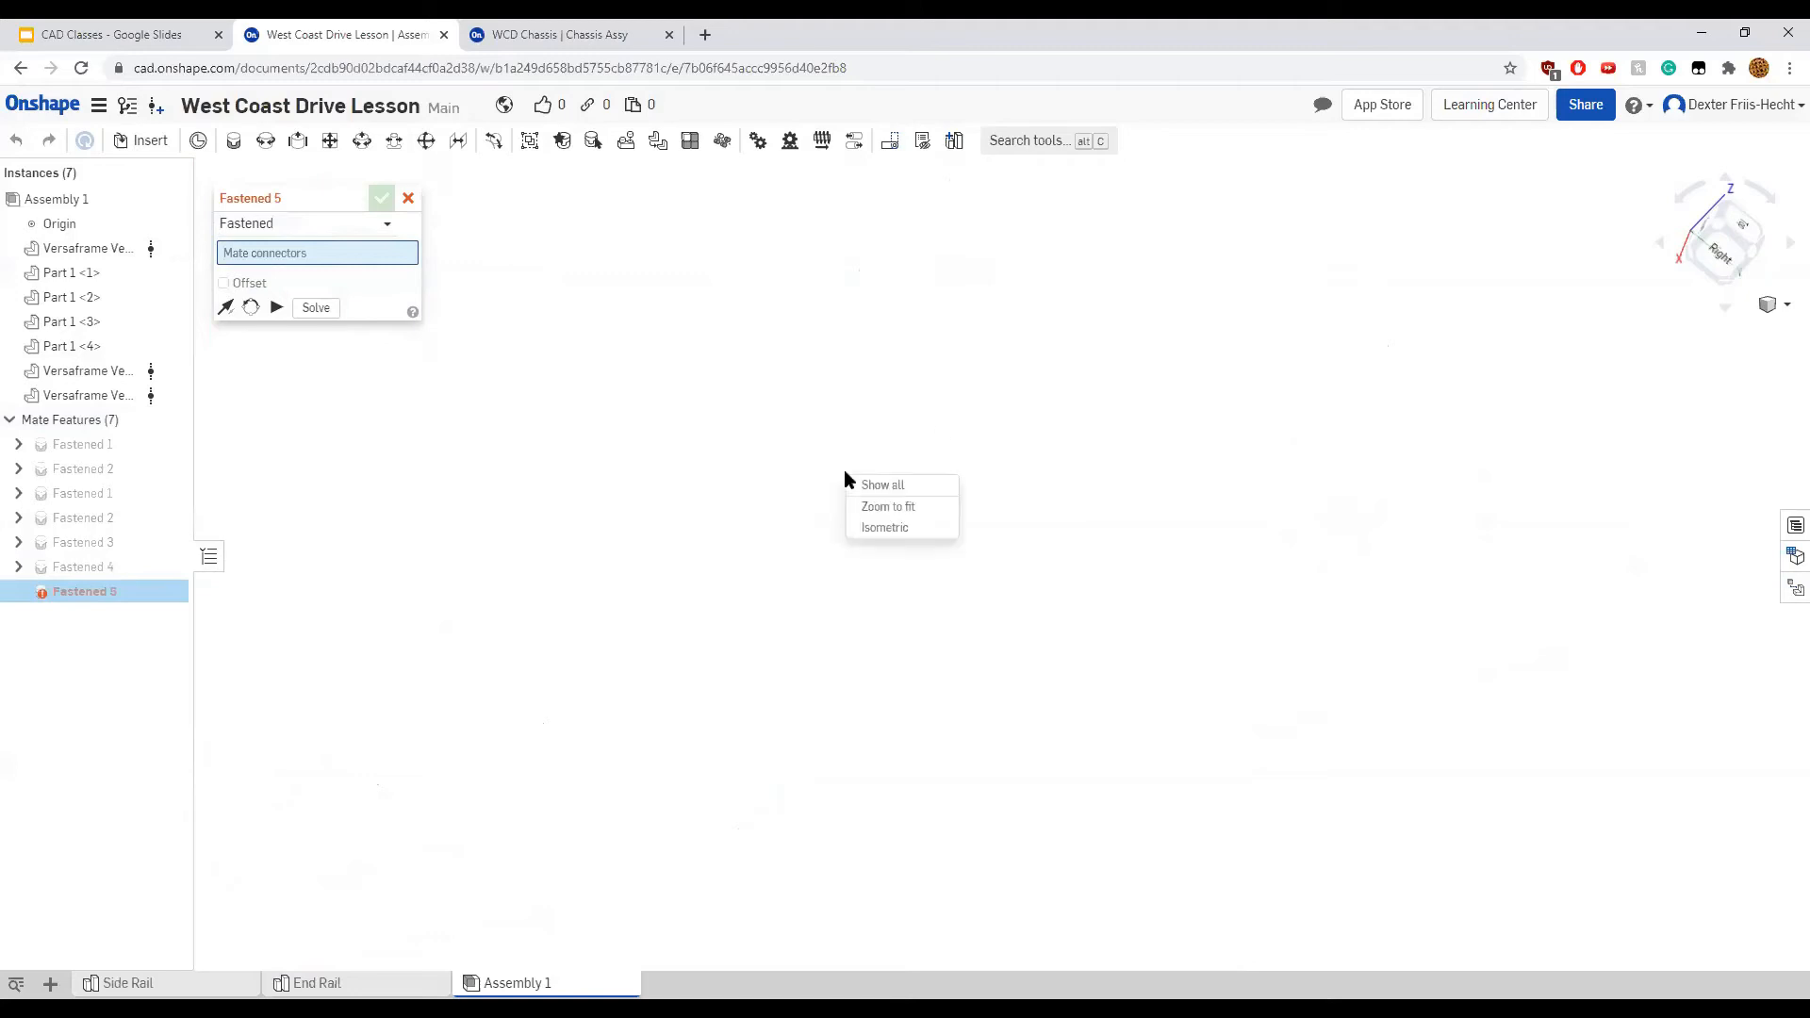
{"action": "left_click", "coordinate": [883, 532]}
{"action": "middle_click_drag", "start_coordinate": [943, 560], "coordinate": [686, 544]}
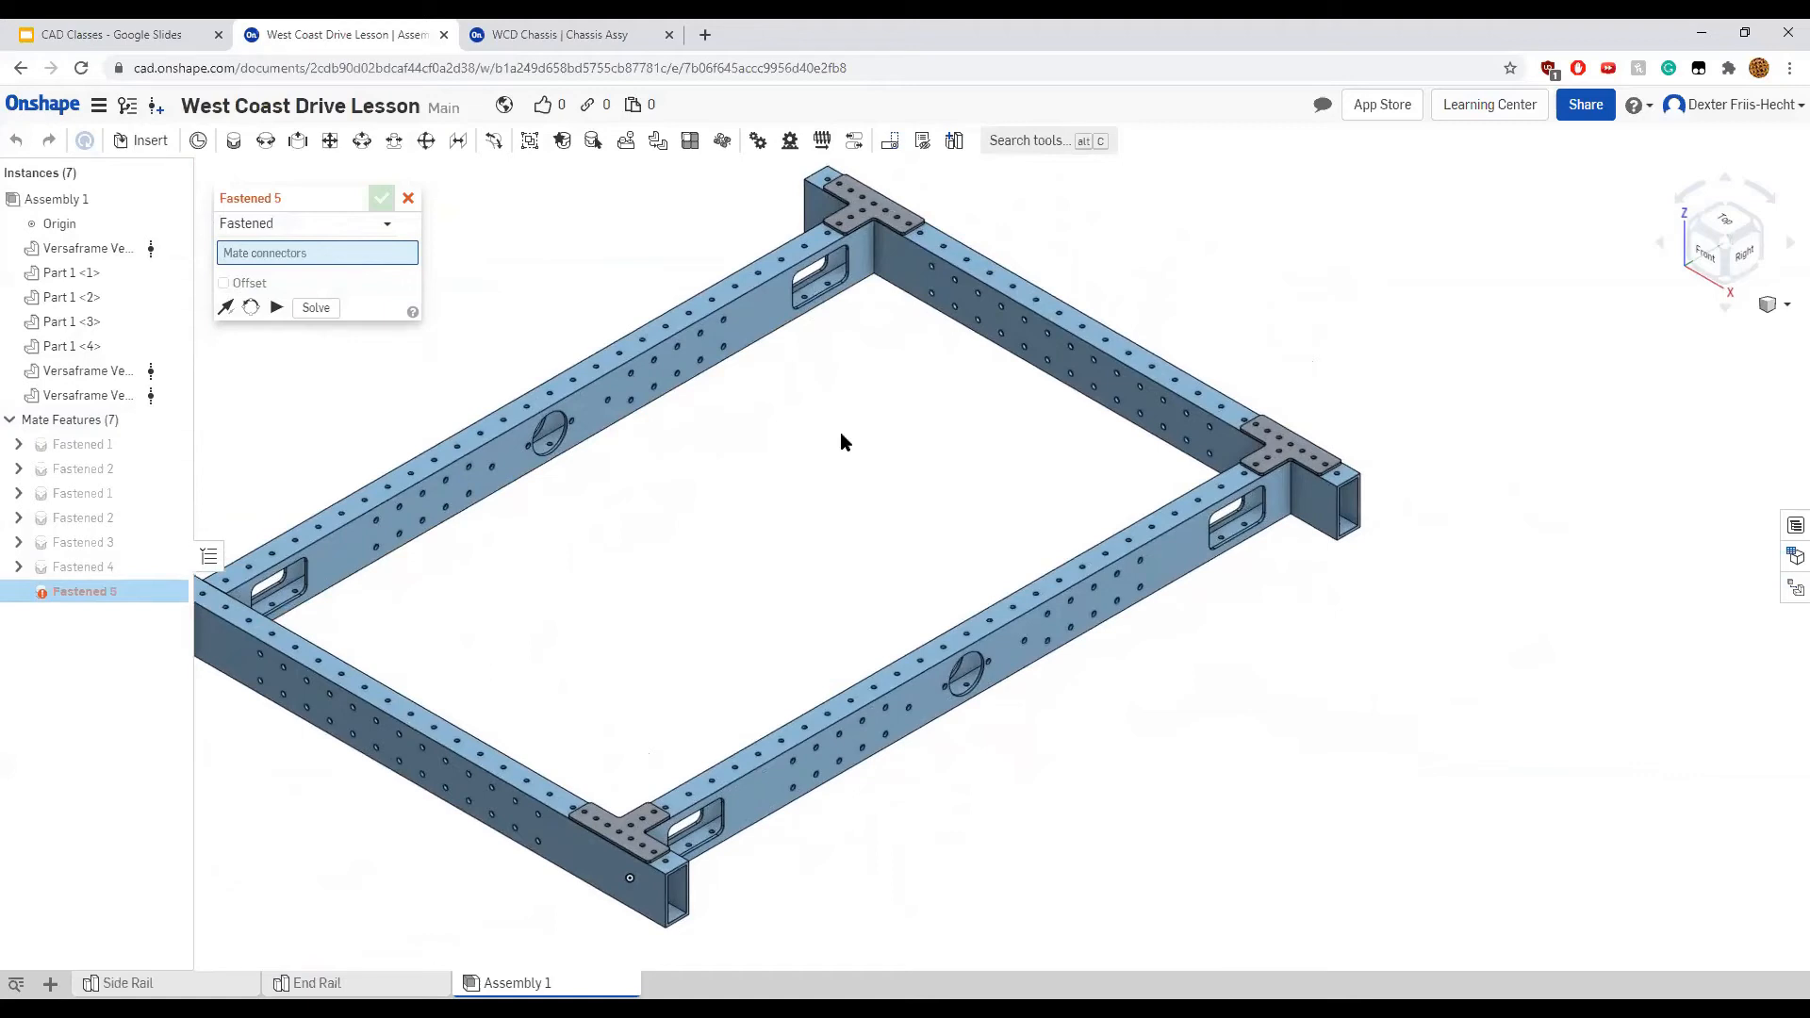
{"action": "middle_click_drag", "start_coordinate": [828, 447], "coordinate": [946, 466]}
{"action": "scroll", "coordinate": [907, 450], "scroll_direction": "down", "scroll_amount": 1}
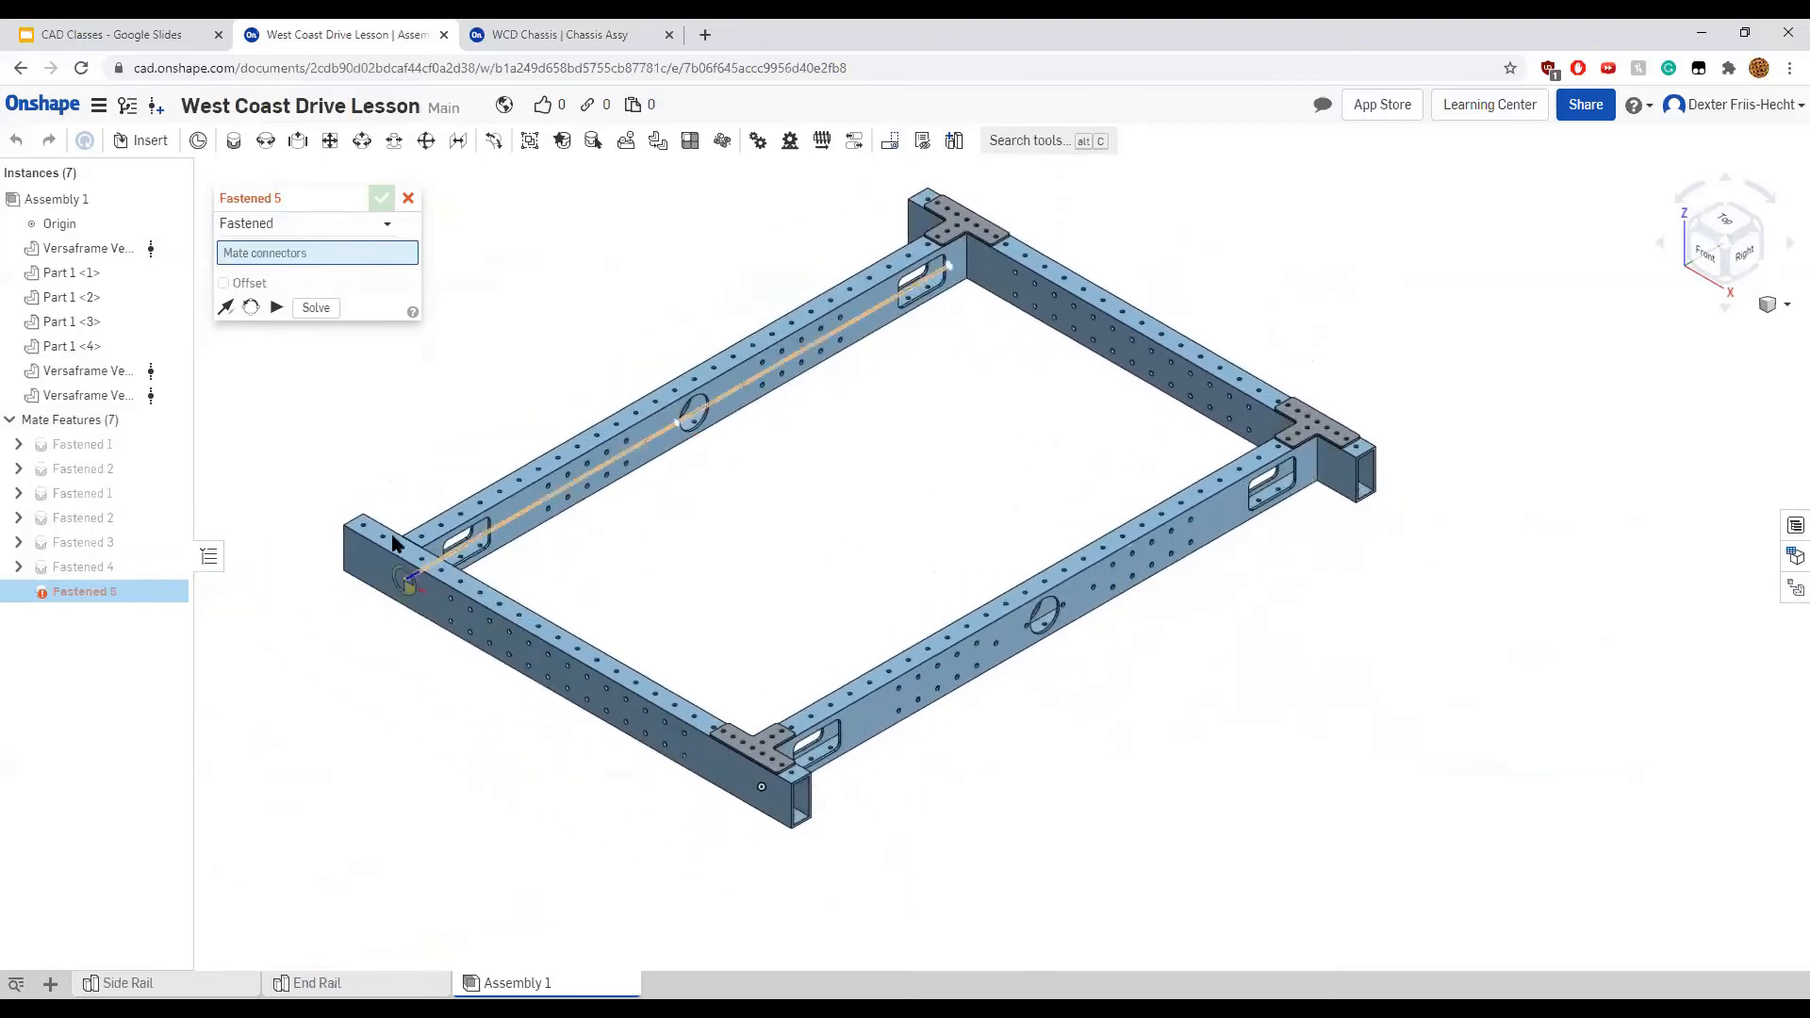
{"action": "right_click_drag", "start_coordinate": [403, 654], "coordinate": [482, 784]}
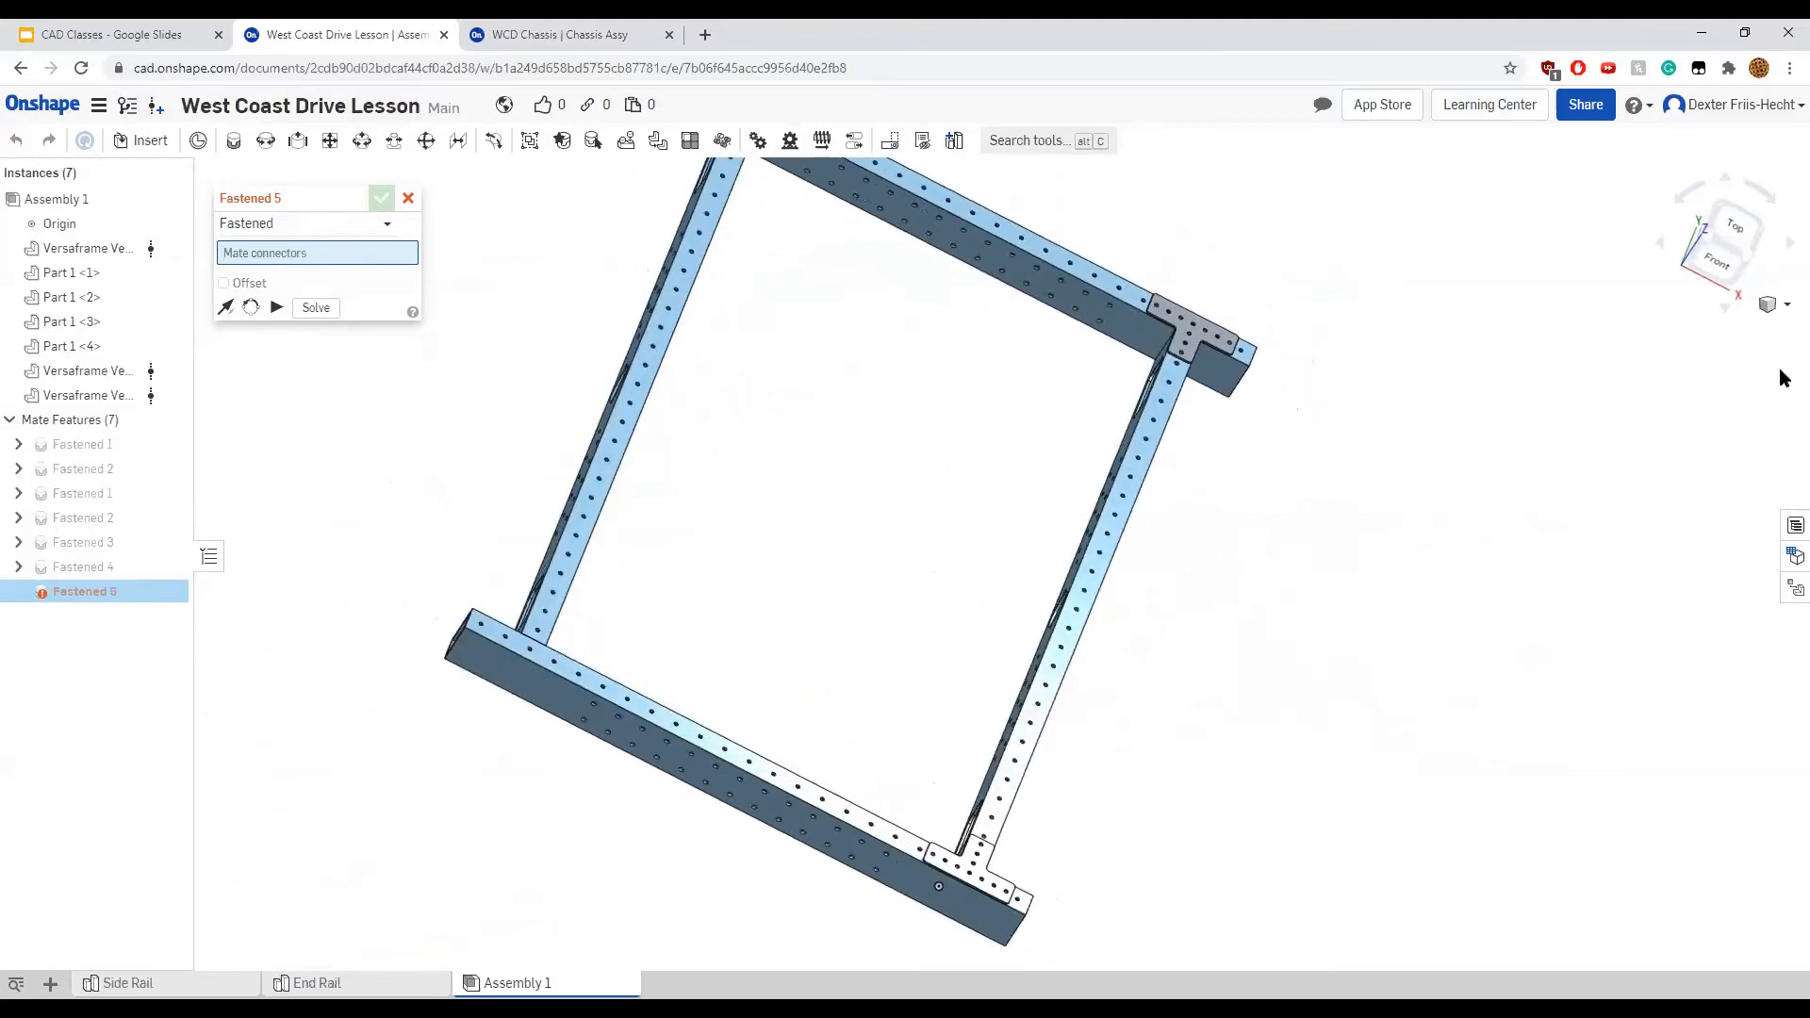
{"action": "left_click", "coordinate": [1707, 236]}
{"action": "middle_click_drag", "start_coordinate": [735, 340], "coordinate": [452, 78]}
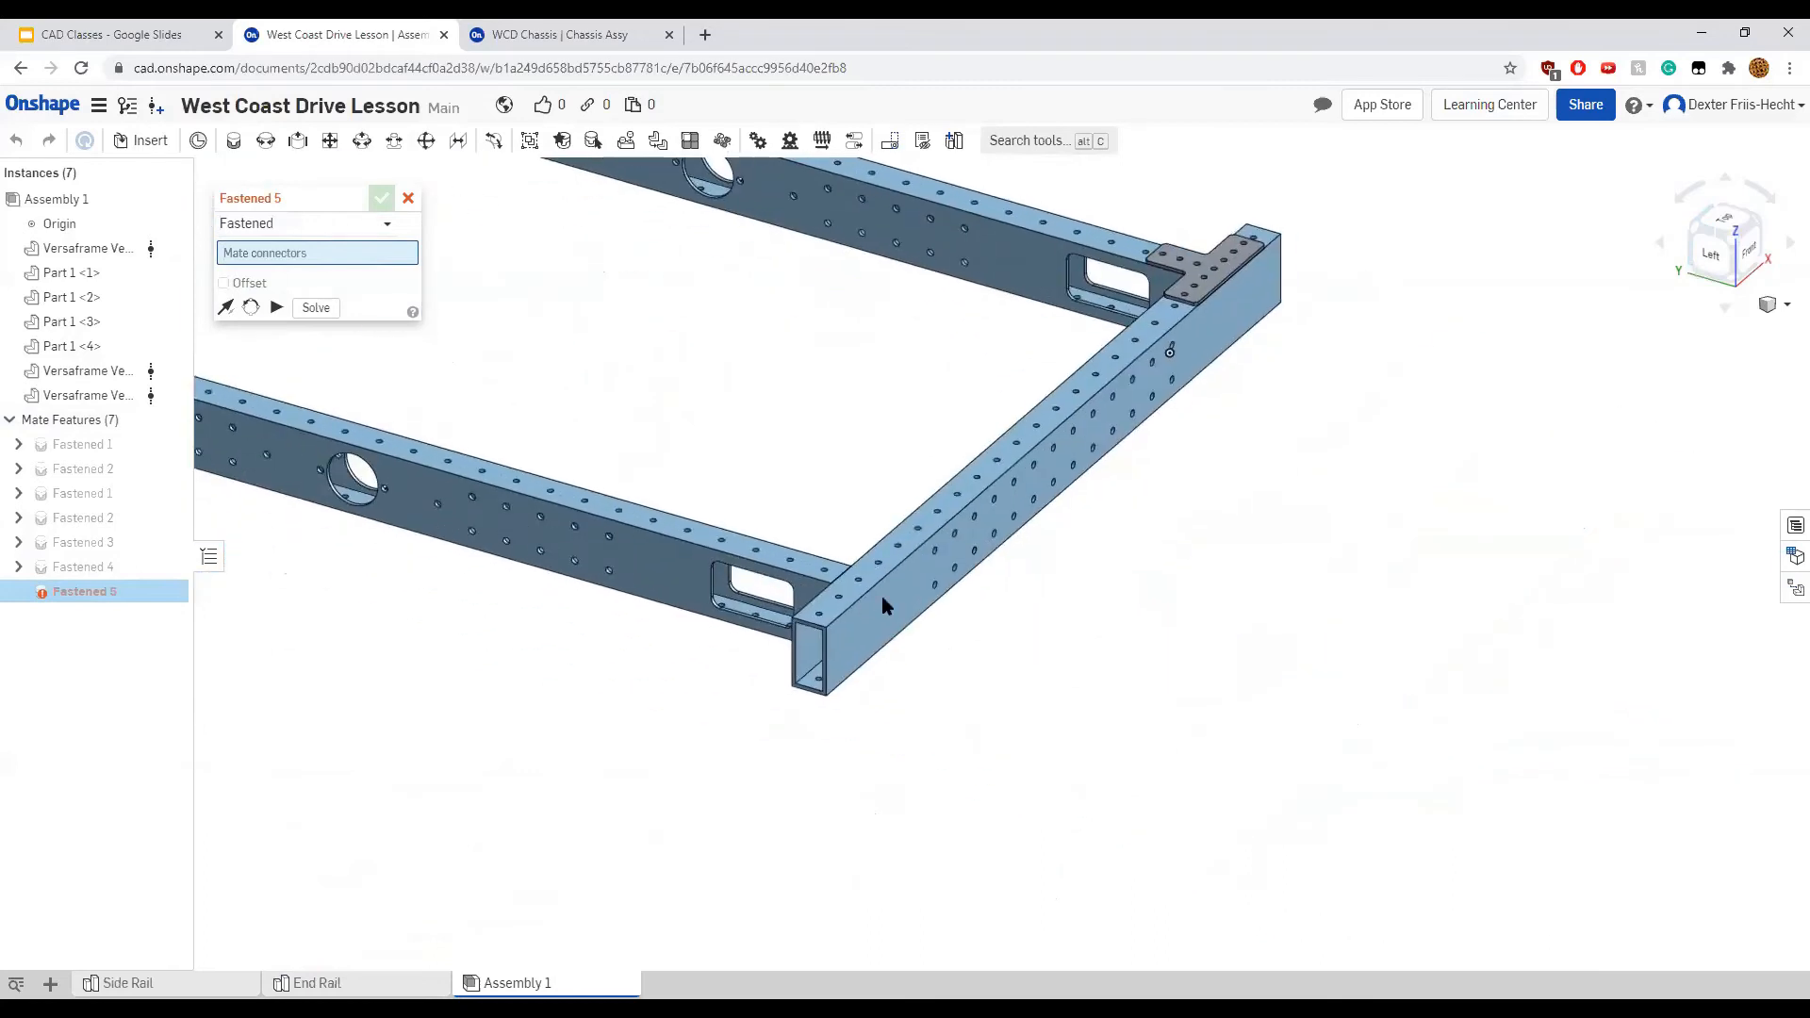
{"action": "scroll", "coordinate": [384, 179], "scroll_direction": "up", "scroll_amount": 1}
{"action": "left_click", "coordinate": [407, 198]}
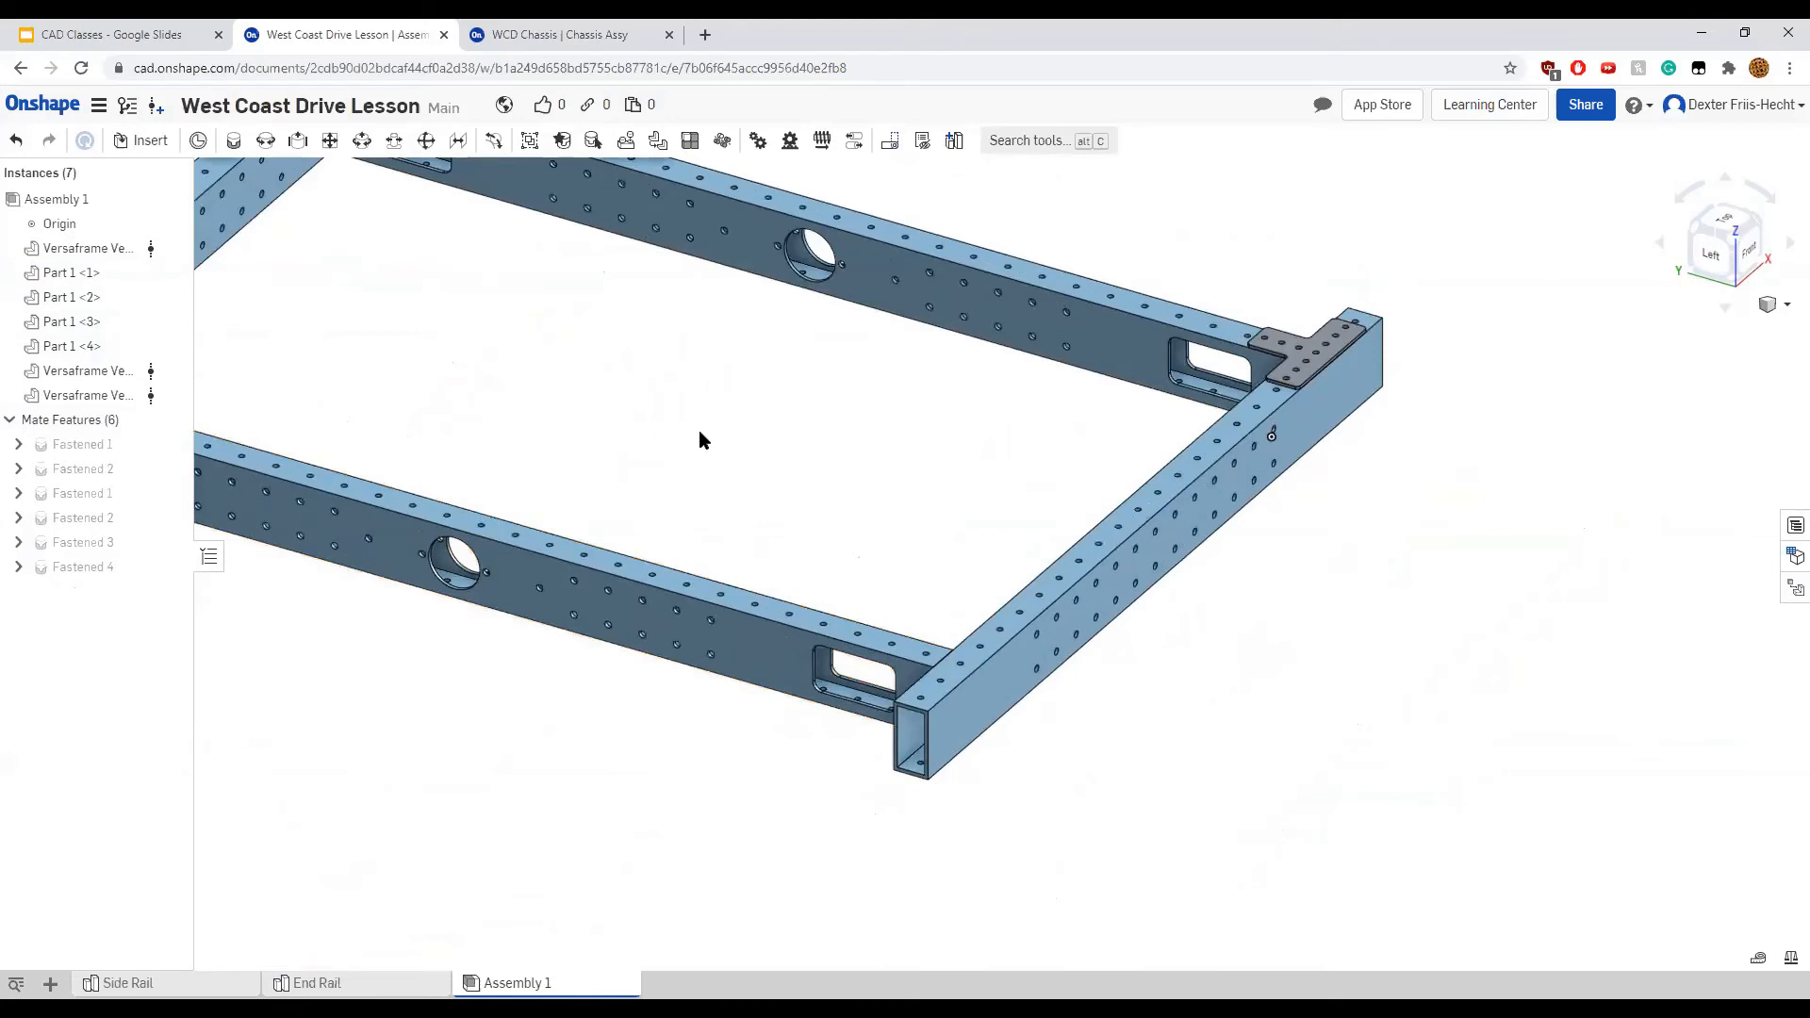
Paste another Versachassis gusset into the assembly and move it inside the frame, near the corner without a gusset
{"action": "key", "text": "ctrl+v"}
{"action": "scroll", "coordinate": [462, 420], "scroll_direction": "down", "scroll_amount": 3}
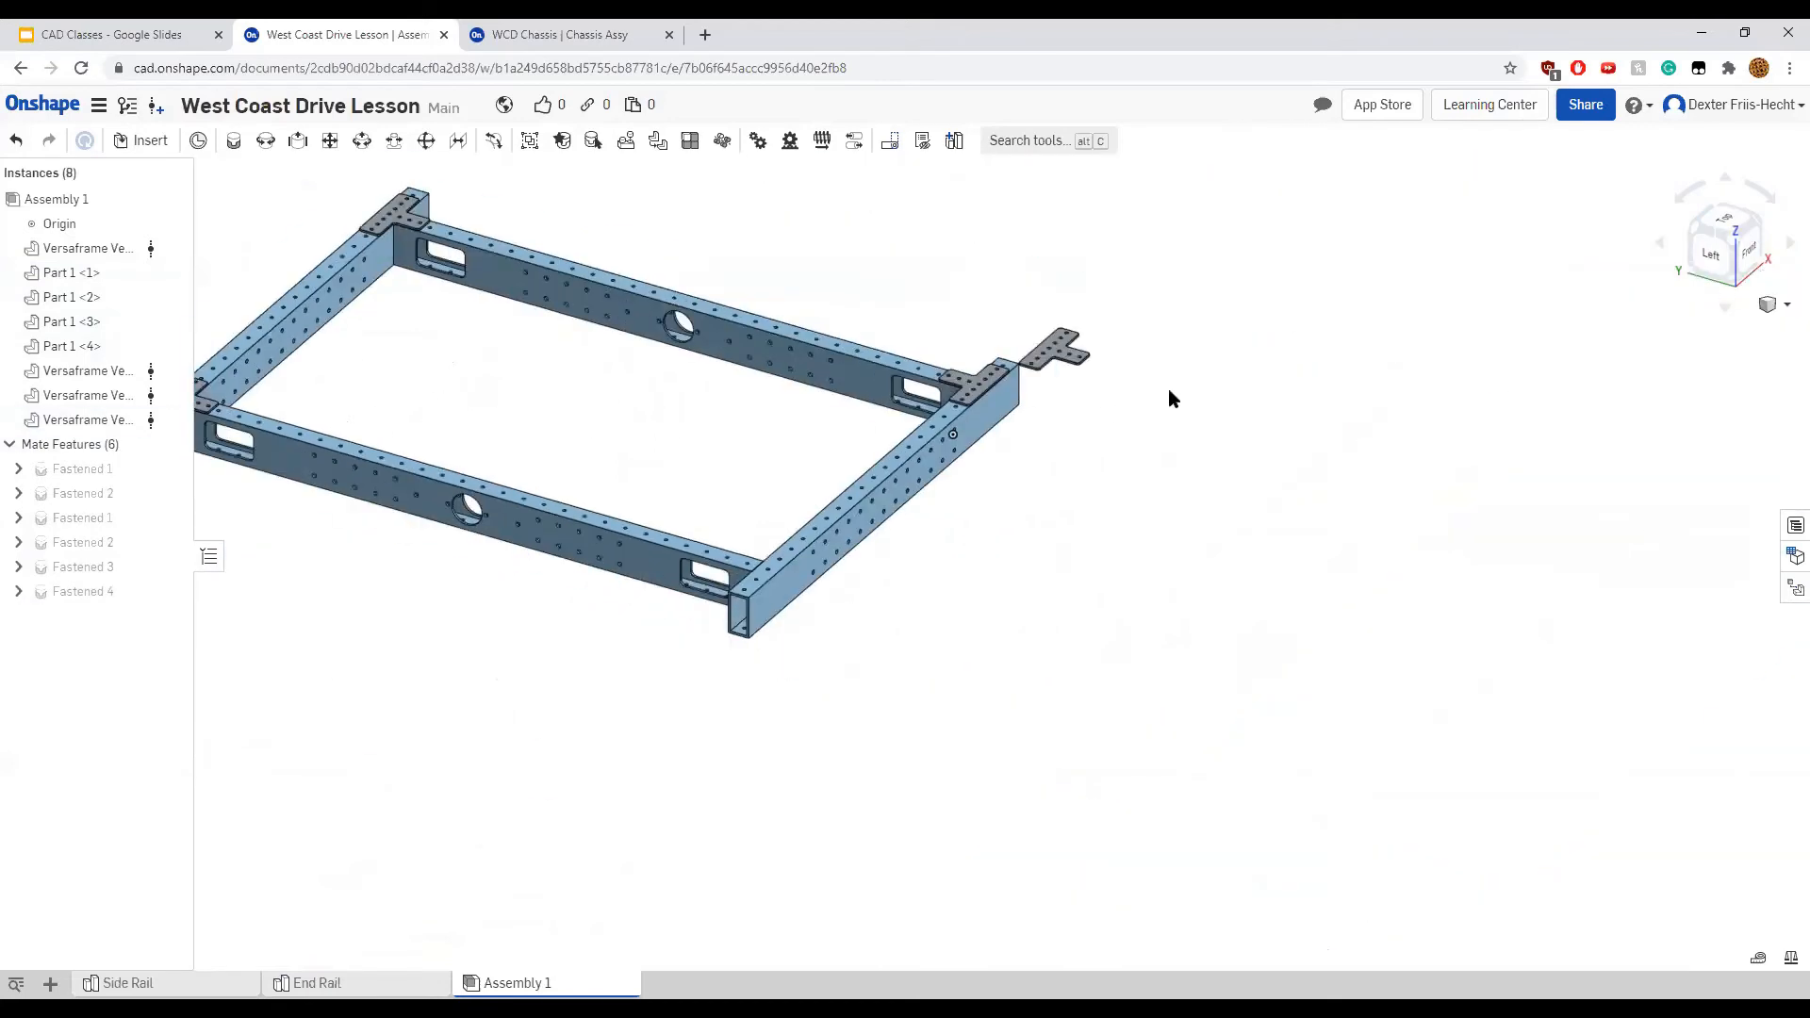
{"action": "scroll", "coordinate": [1051, 353], "scroll_direction": "up", "scroll_amount": 3}
{"action": "left_click", "coordinate": [1043, 359]}
{"action": "left_click", "coordinate": [1027, 343]}
{"action": "left_click_drag", "start_coordinate": [1037, 358], "coordinate": [443, 528]}
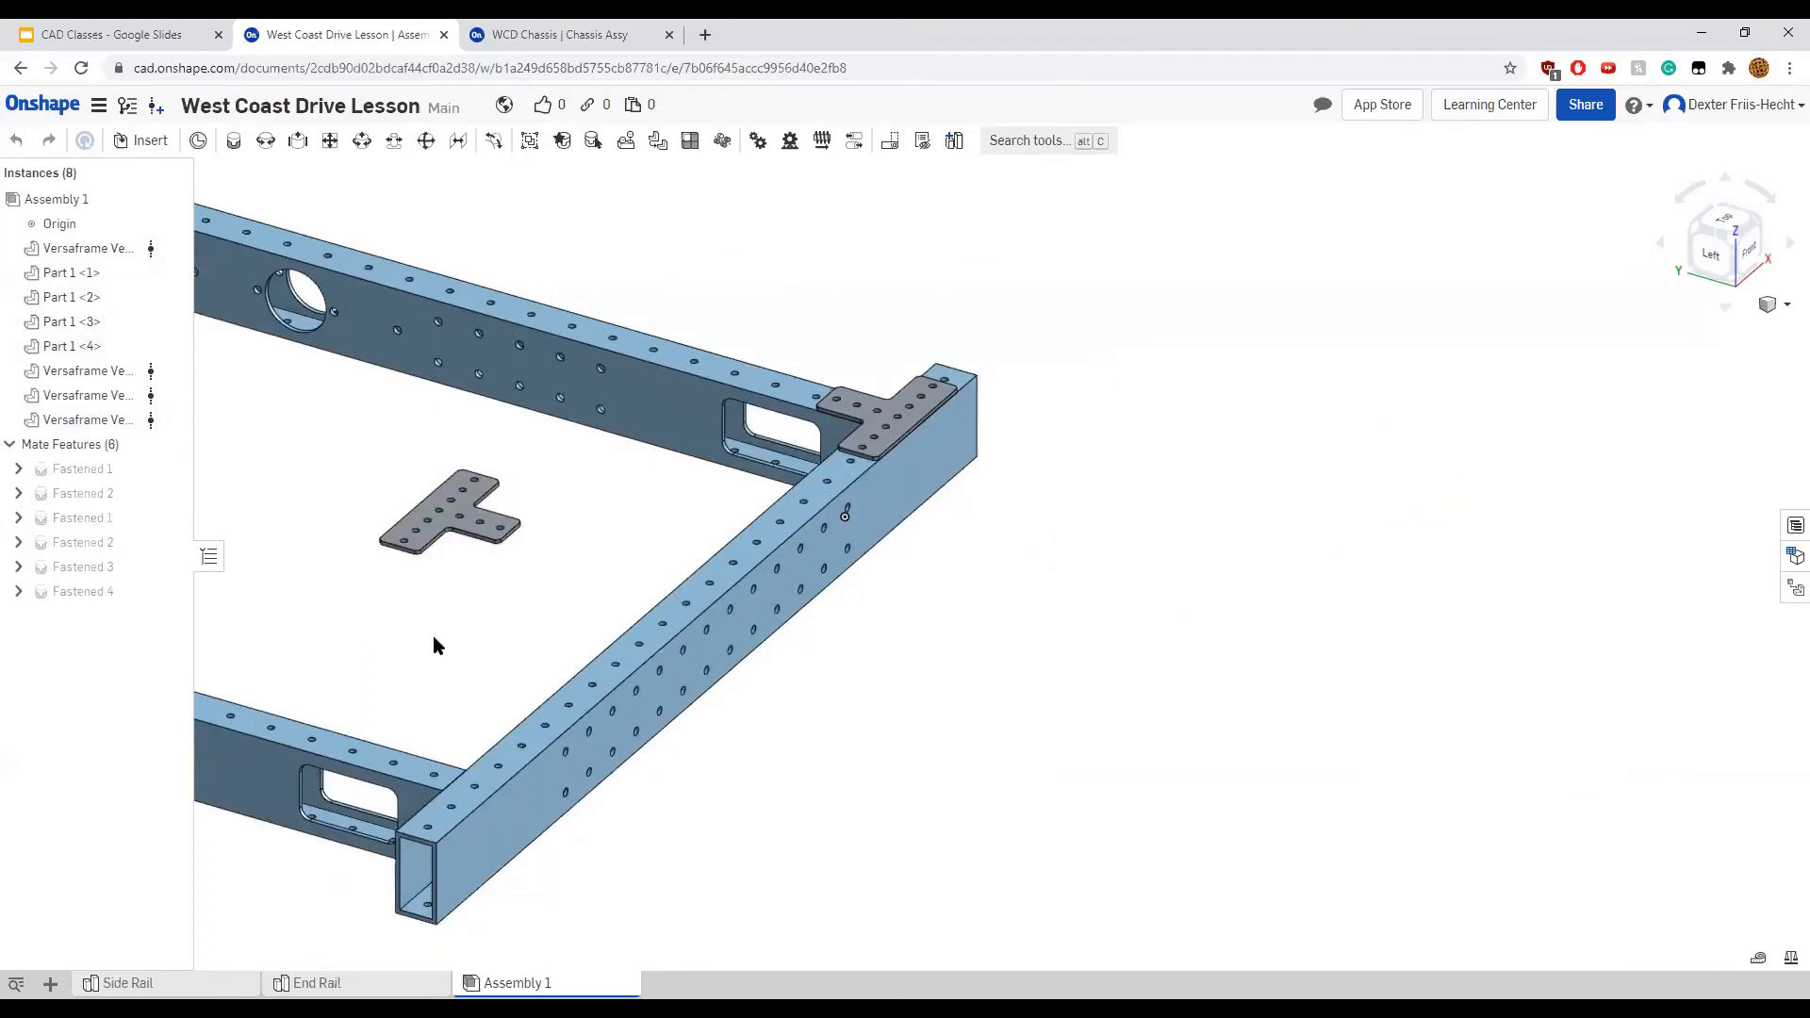
{"action": "key", "text": "f"}
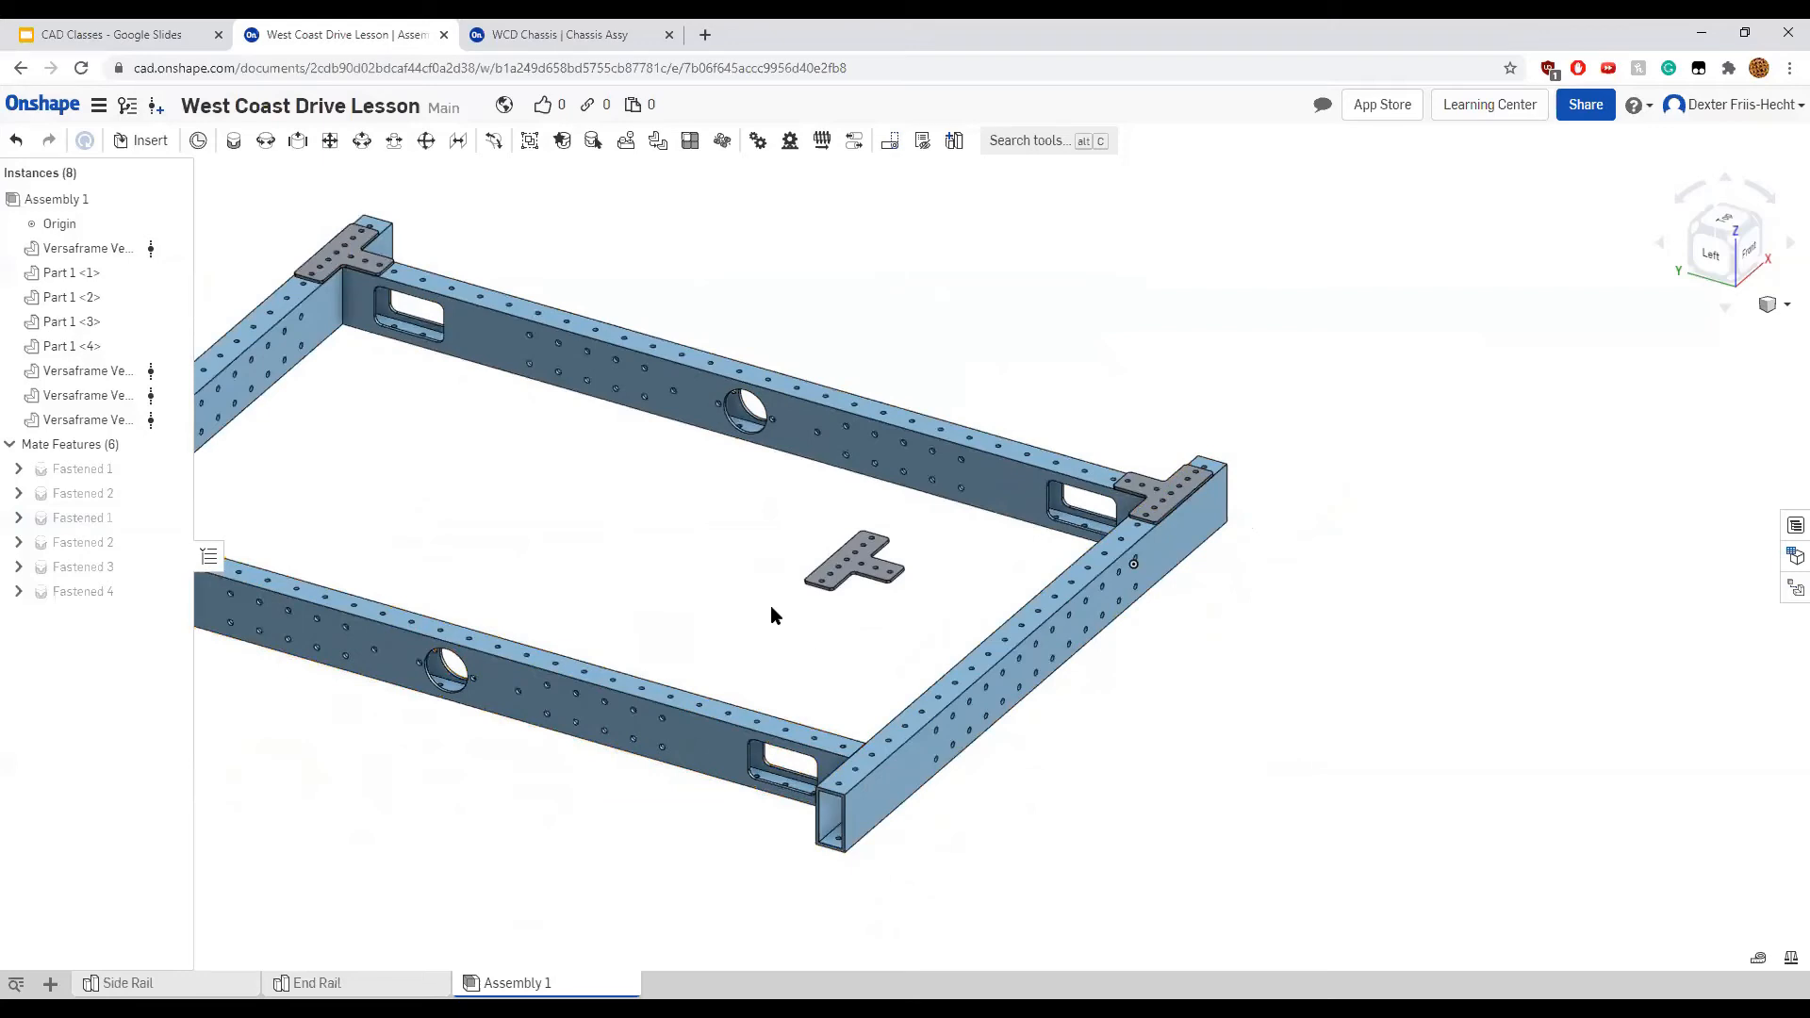
{"action": "left_click", "coordinate": [856, 575]}
{"action": "middle_click_drag", "start_coordinate": [797, 575], "coordinate": [925, 571]}
{"action": "left_click_drag", "start_coordinate": [926, 570], "coordinate": [1019, 642]}
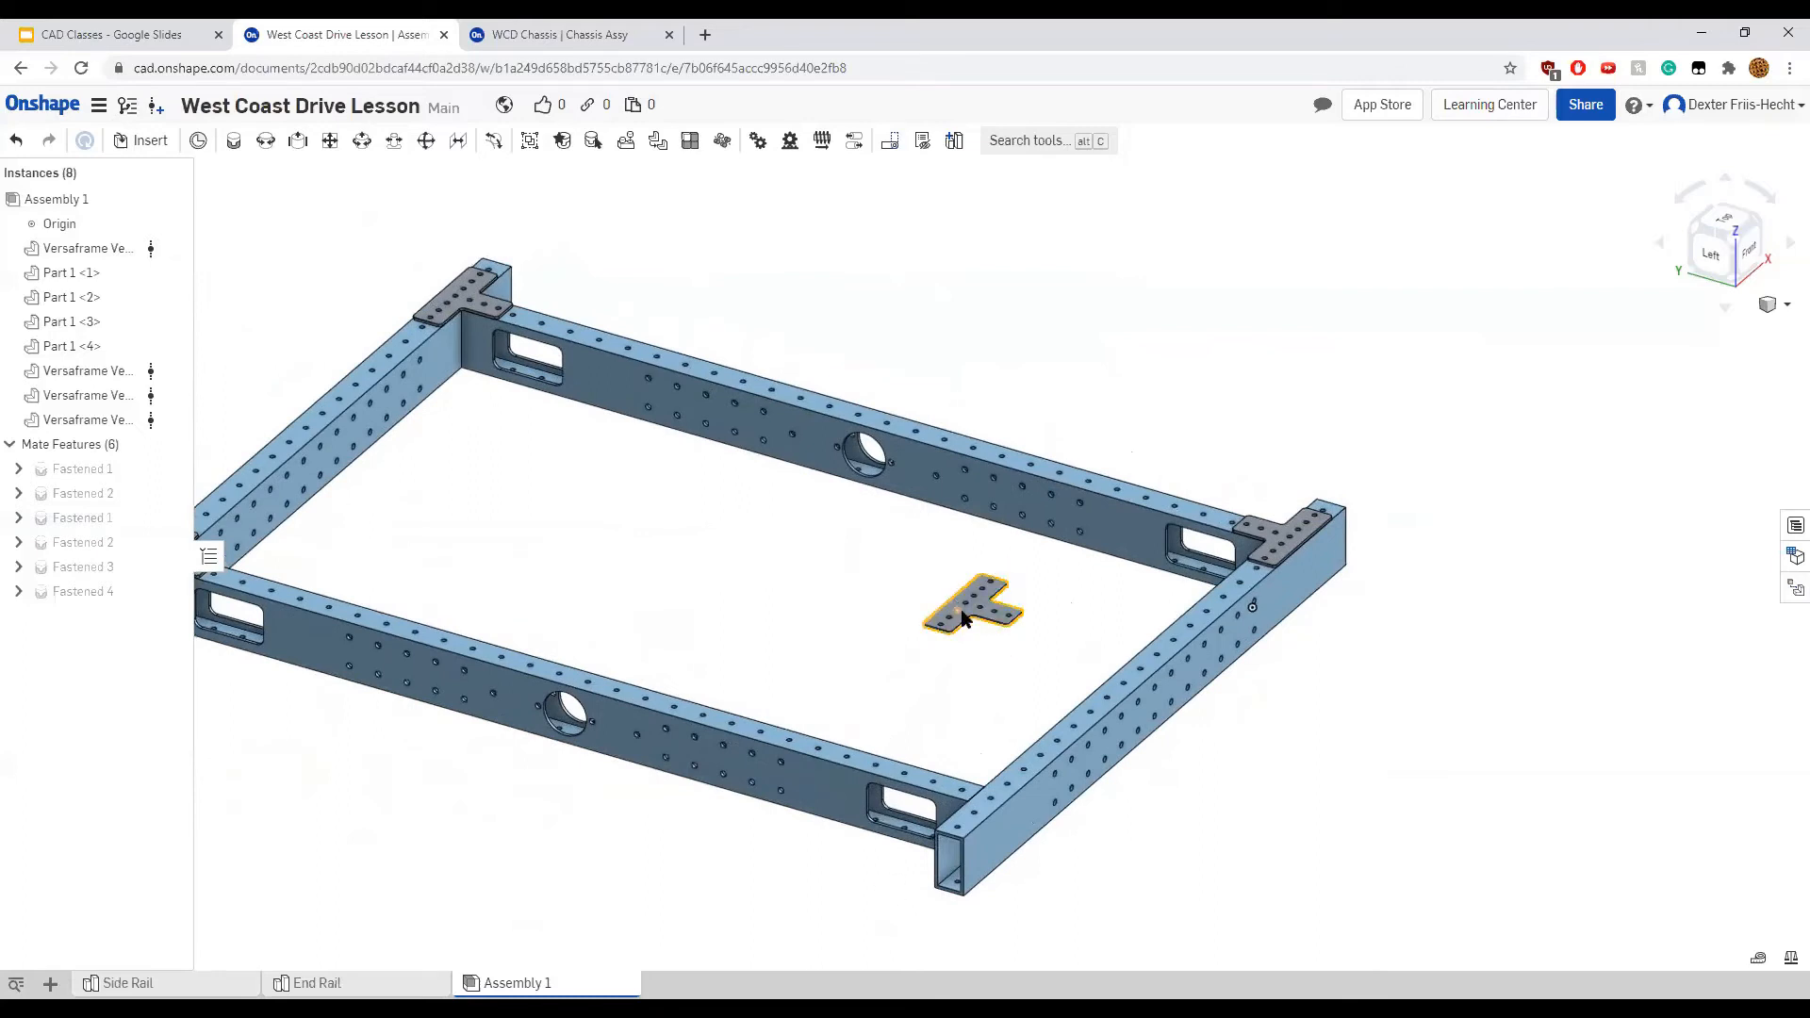
Rotate the pasted gusset 180 degrees about its vertical axis
{"action": "left_click", "coordinate": [968, 617]}
{"action": "left_click_drag", "start_coordinate": [884, 594], "coordinate": [1189, 726]}
{"action": "type", "text": "180"}
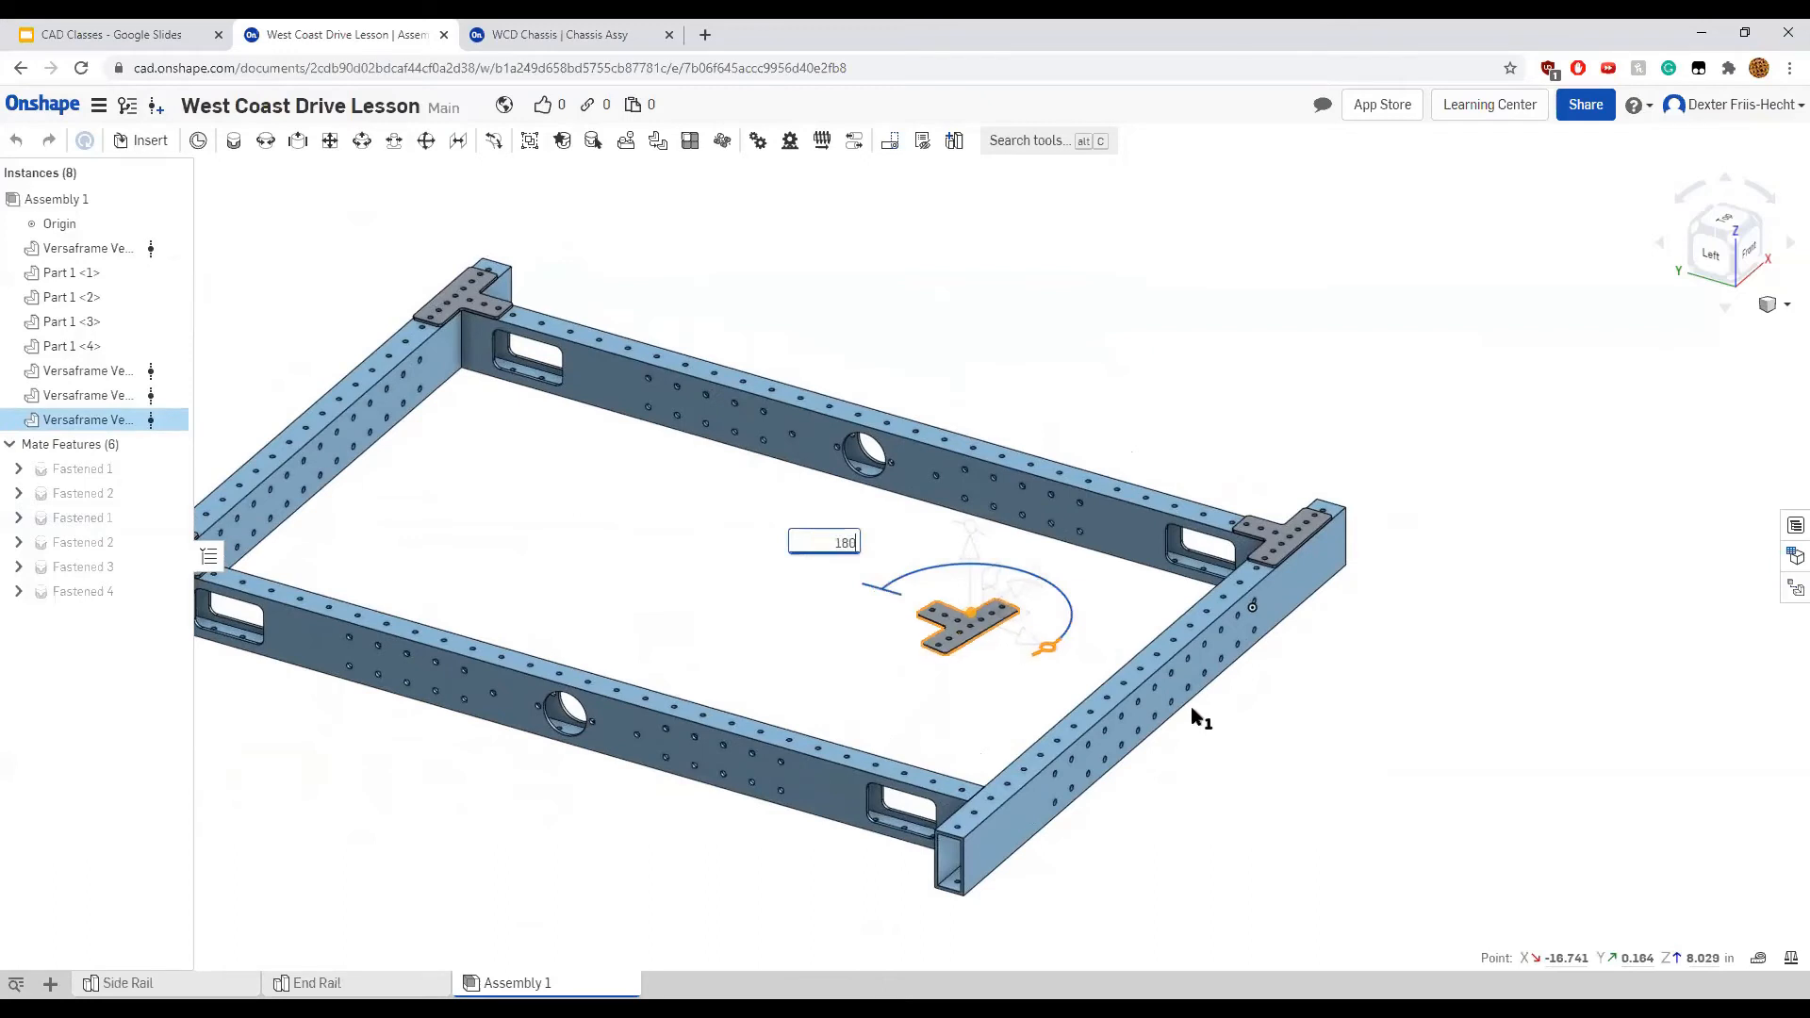
{"action": "key", "text": "Return"}
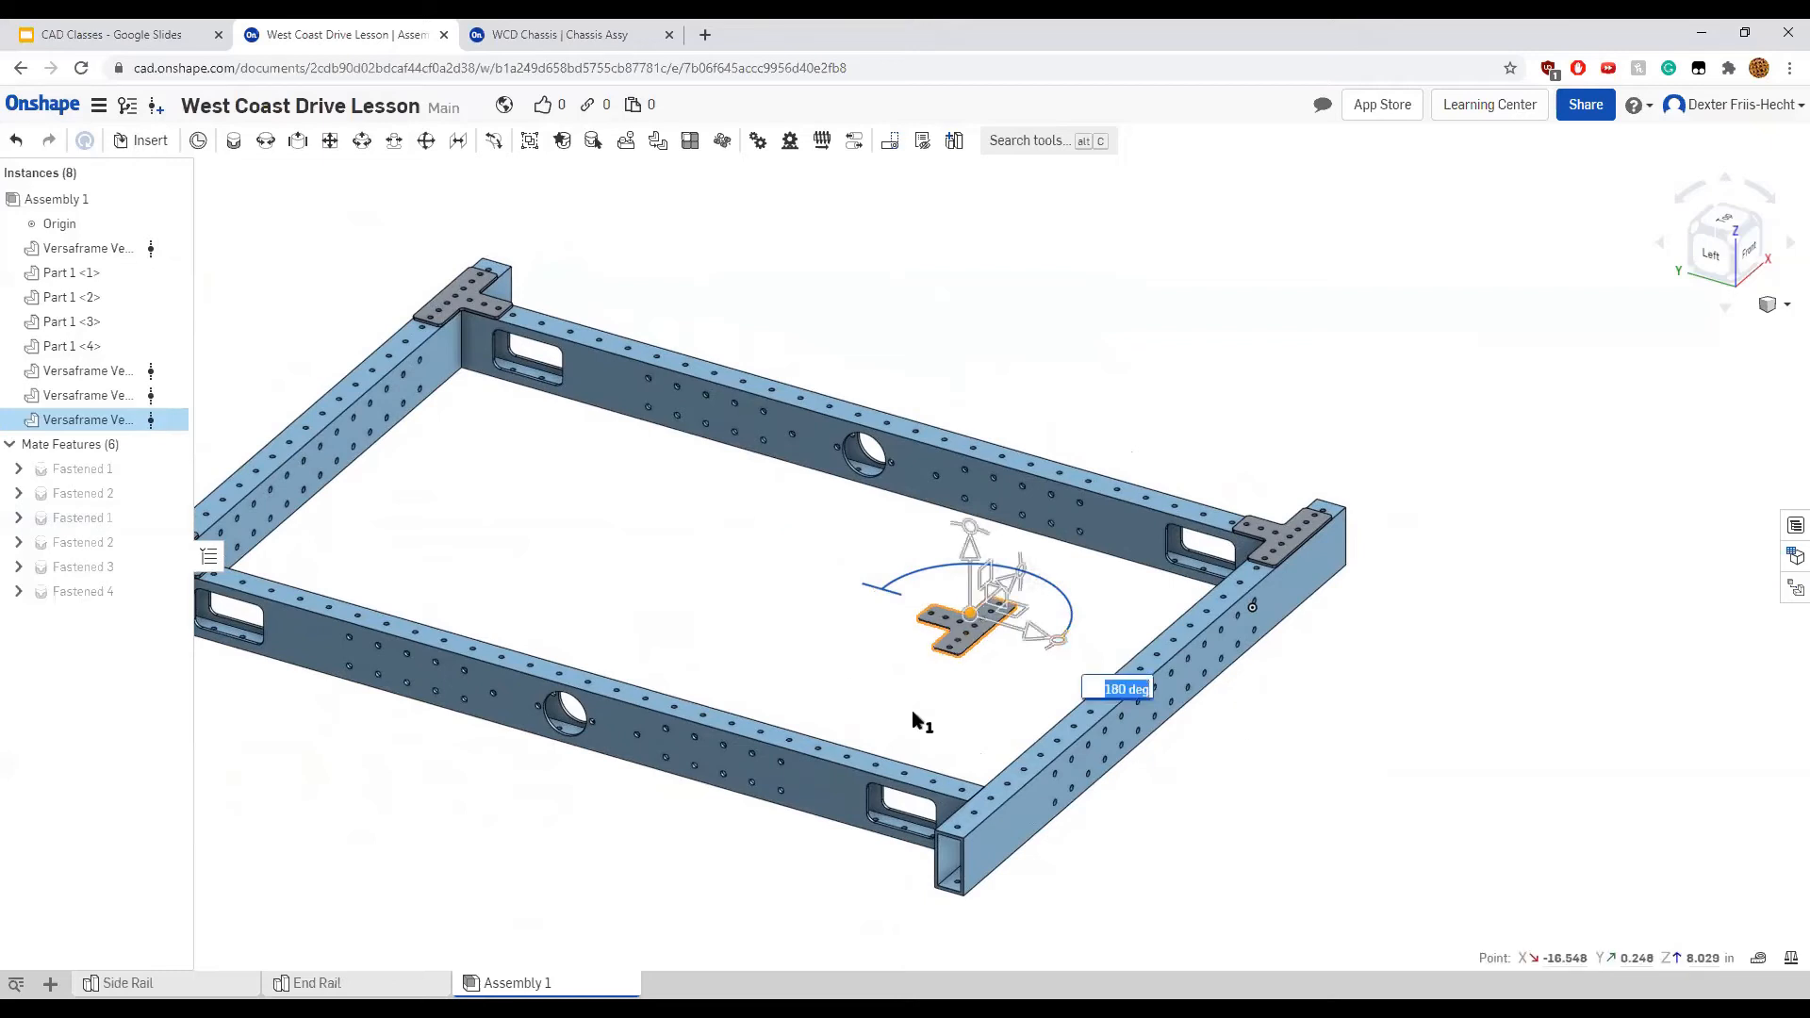
{"action": "left_click", "coordinate": [856, 688]}
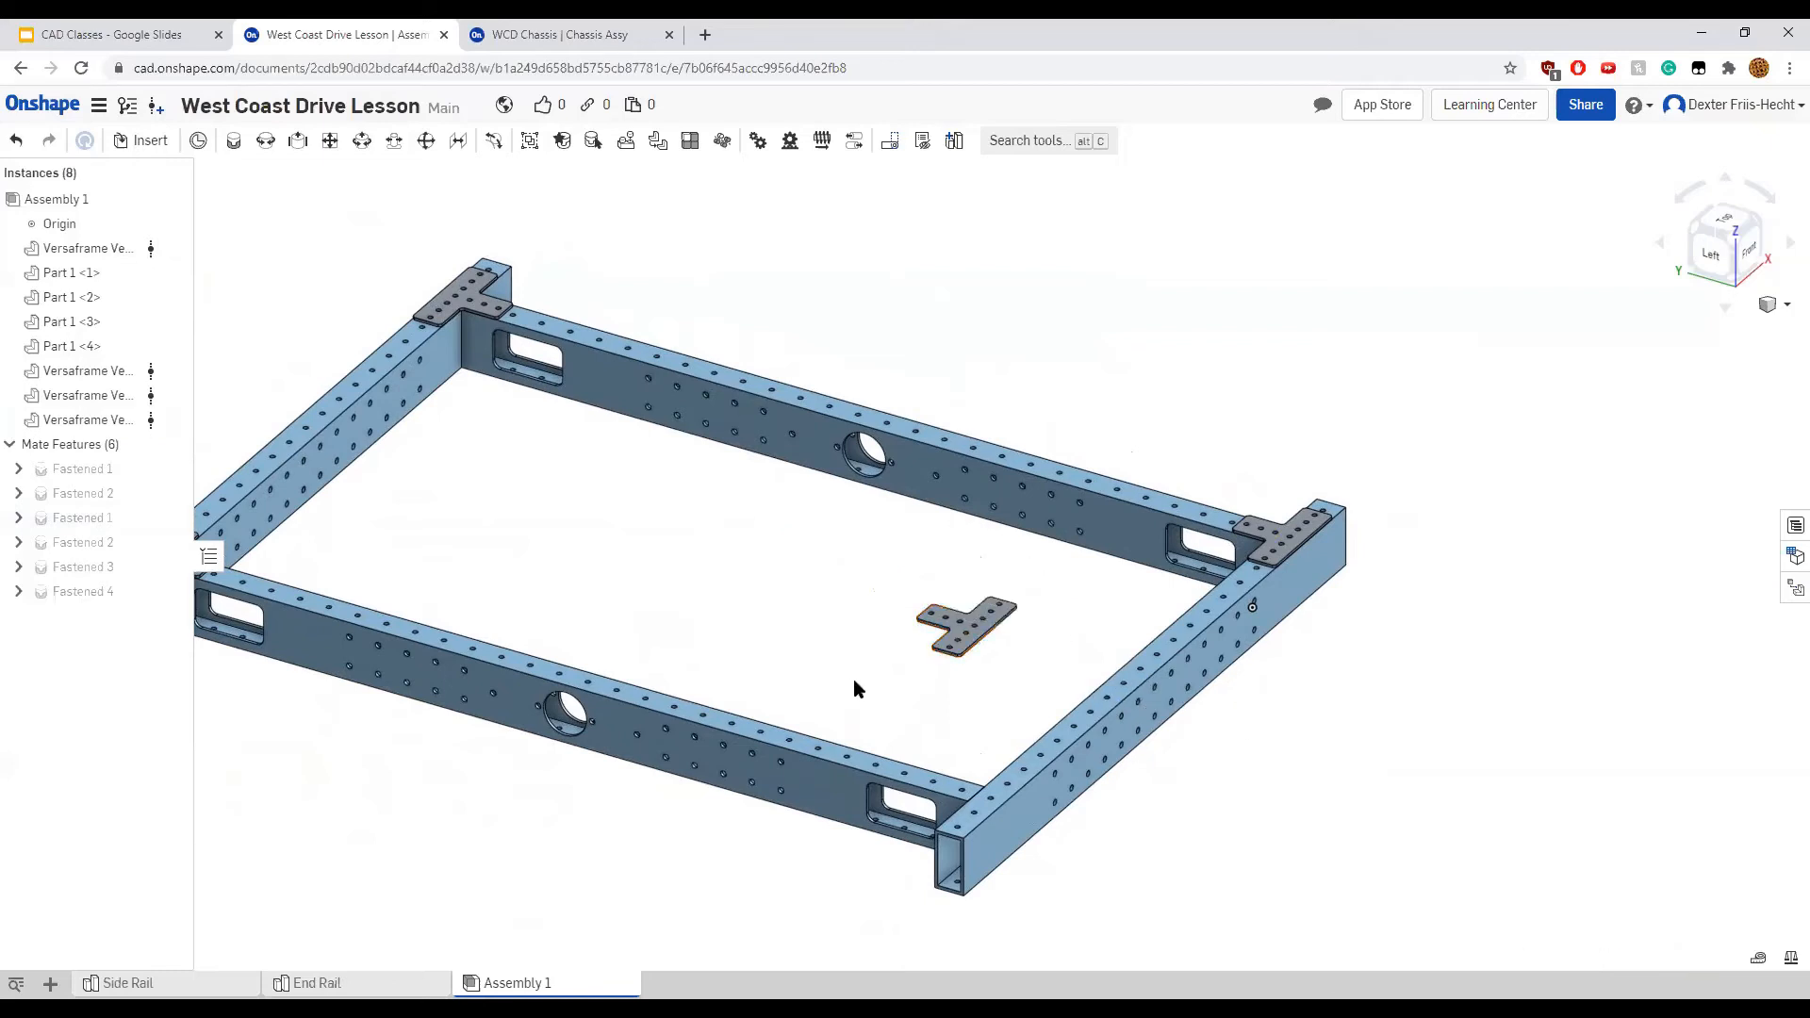
Fasten the end rail's third top-face hole at the open corner to the middle crossbar hole on the rotated gusset's underside
{"action": "left_click", "coordinate": [233, 142]}
{"action": "scroll", "coordinate": [1005, 774], "scroll_direction": "down", "scroll_amount": 10}
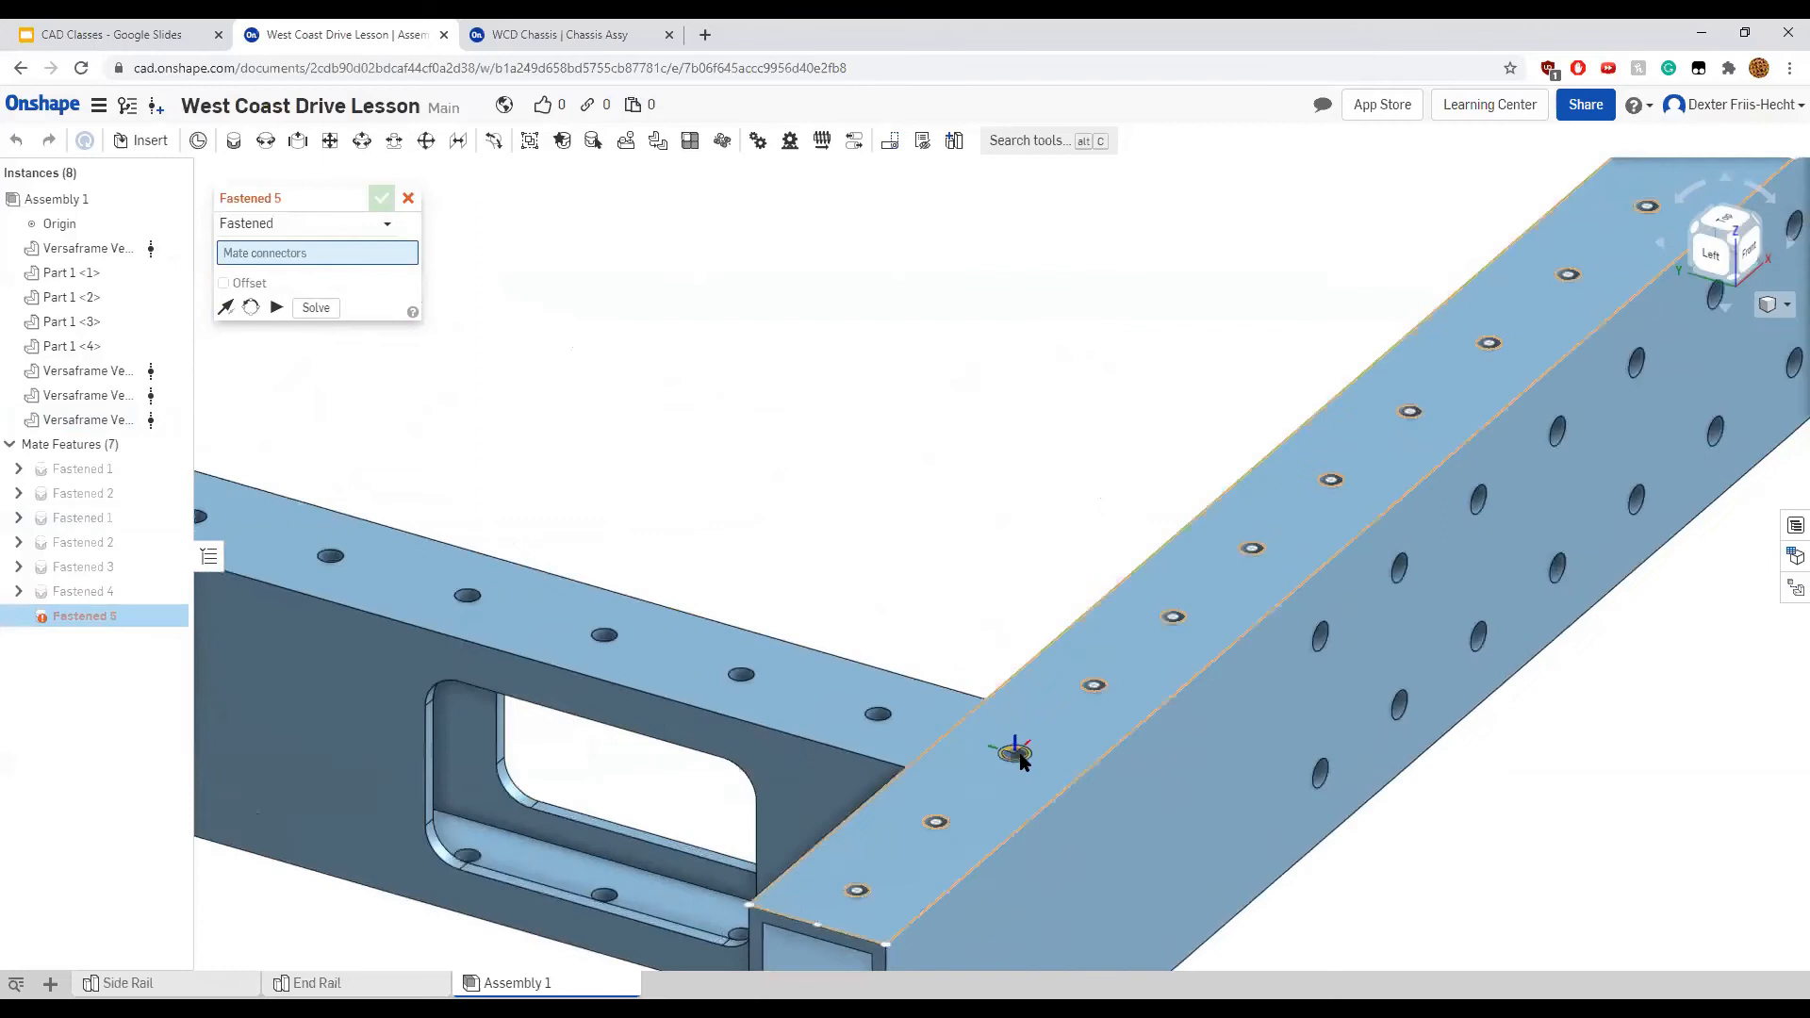
{"action": "left_click", "coordinate": [1020, 754]}
{"action": "scroll", "coordinate": [1021, 755], "scroll_direction": "up", "scroll_amount": 5}
{"action": "right_click_drag", "start_coordinate": [1014, 543], "coordinate": [1099, 376]}
{"action": "scroll", "coordinate": [1099, 376], "scroll_direction": "up", "scroll_amount": 2}
{"action": "middle_click_drag", "start_coordinate": [1097, 379], "coordinate": [801, 699]}
{"action": "scroll", "coordinate": [919, 478], "scroll_direction": "down", "scroll_amount": 8}
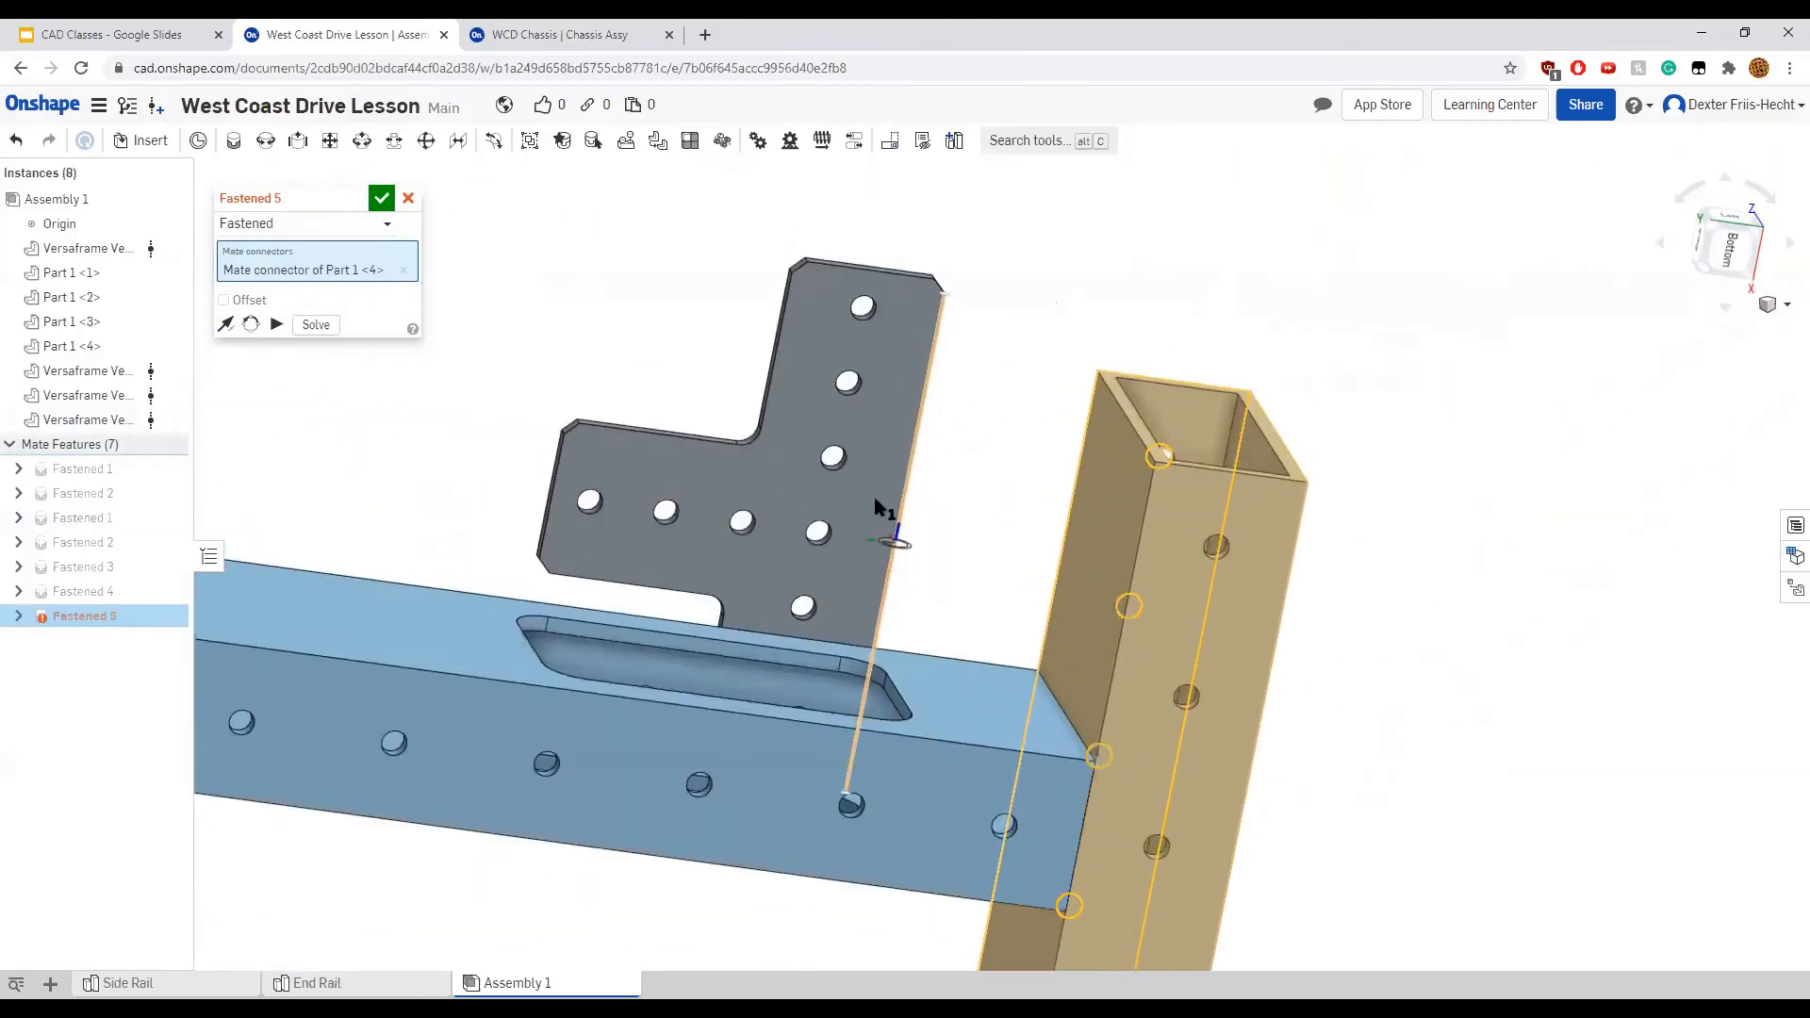
{"action": "scroll", "coordinate": [877, 507], "scroll_direction": "down", "scroll_amount": 2}
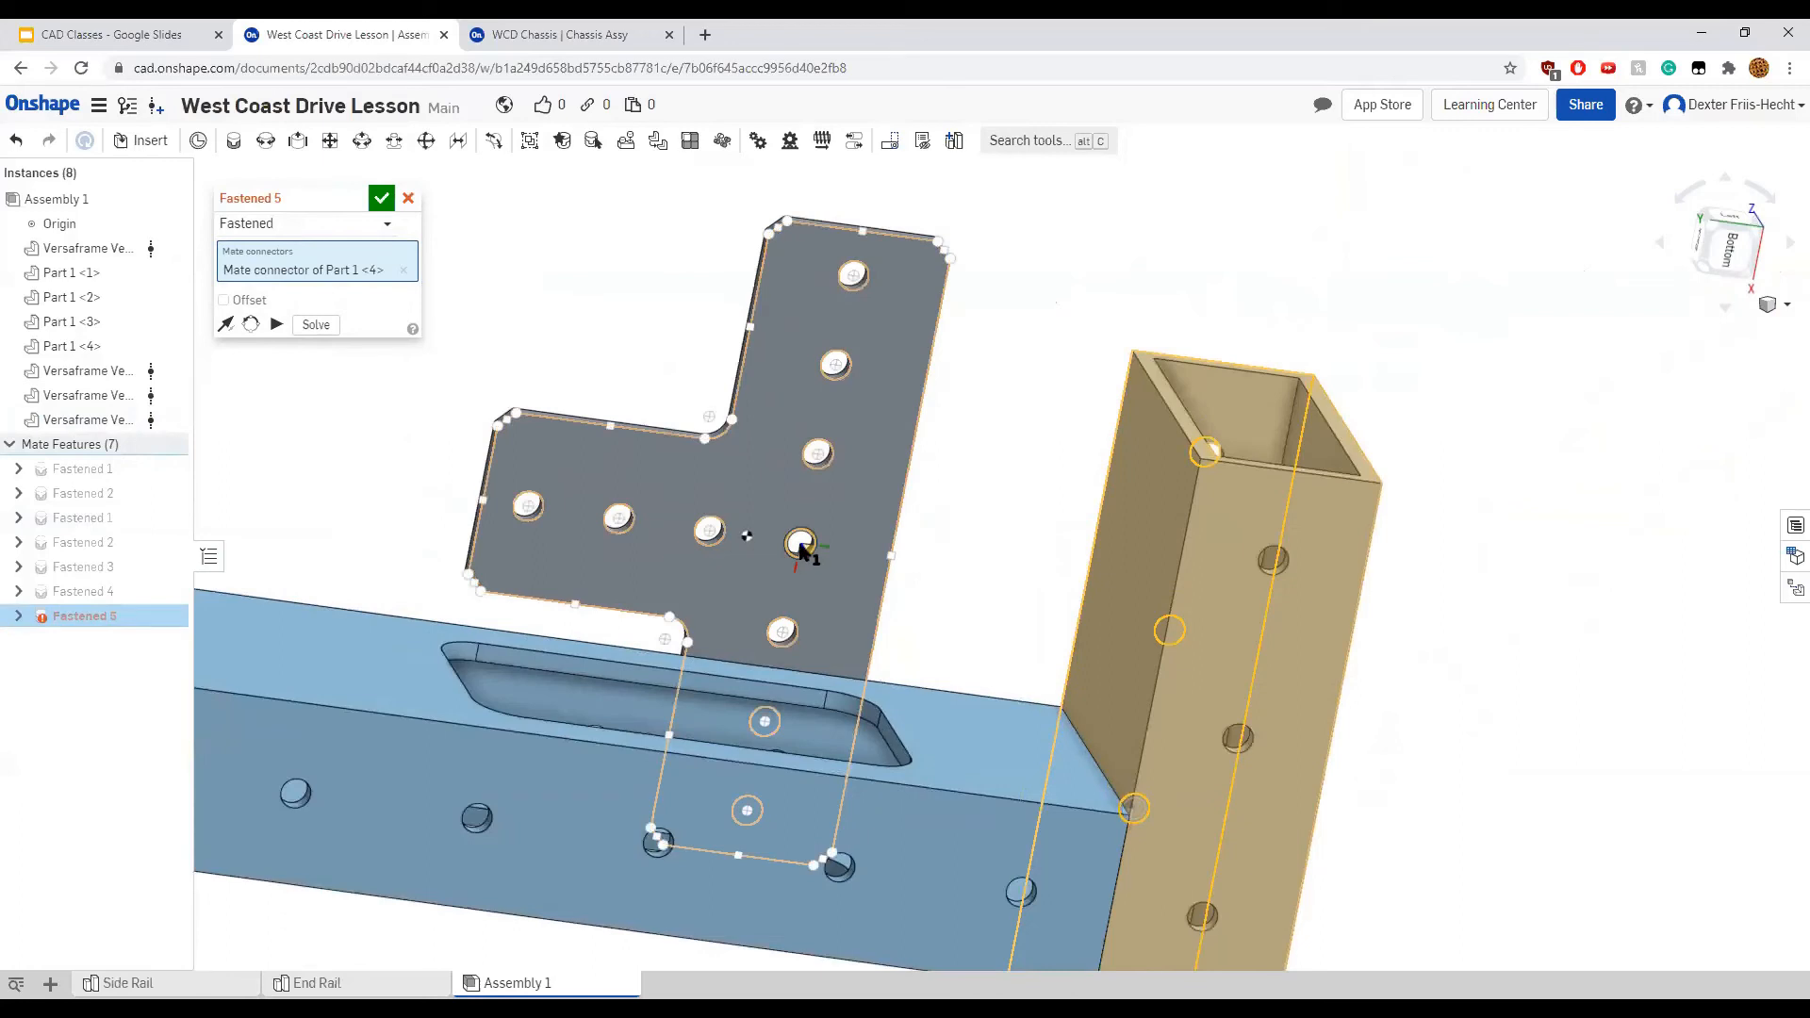
{"action": "left_click", "coordinate": [800, 551]}
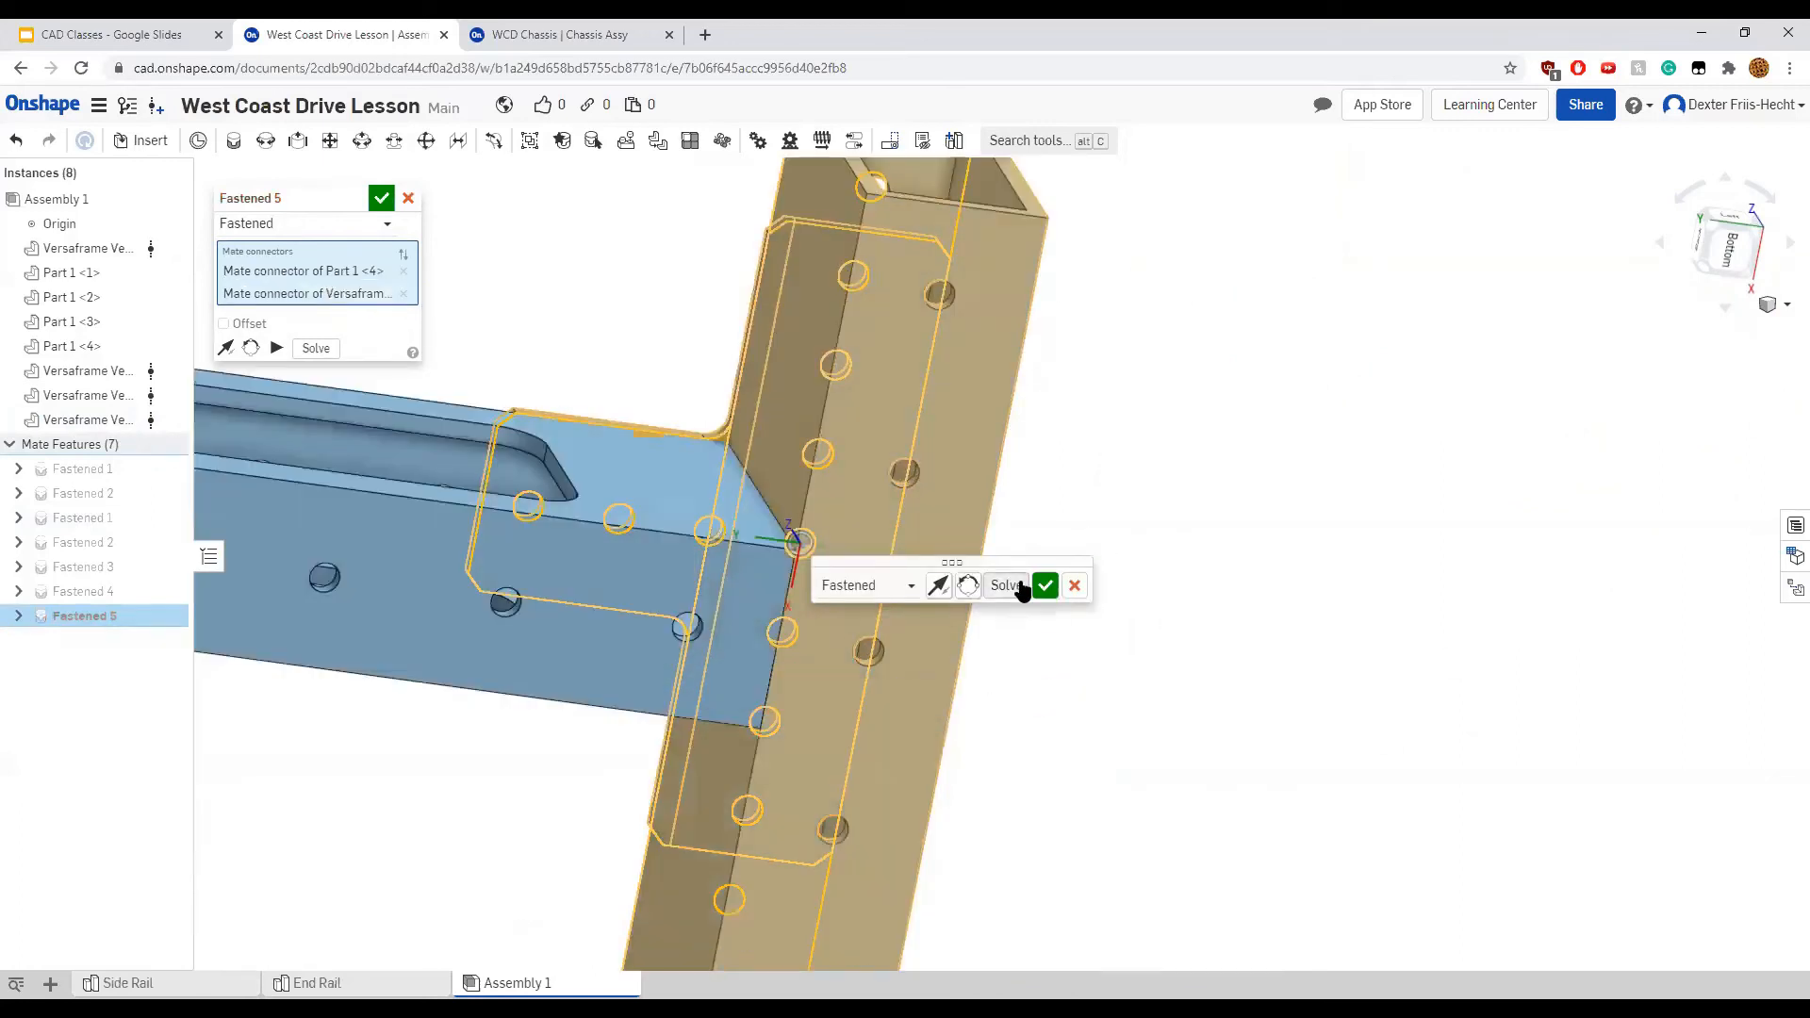
{"action": "left_click", "coordinate": [1048, 589]}
Inspect the frame with gussets at all four corners, and close the unused Fastened mate
{"action": "scroll", "coordinate": [982, 605], "scroll_direction": "down", "scroll_amount": 1}
{"action": "scroll", "coordinate": [942, 618], "scroll_direction": "up", "scroll_amount": 10}
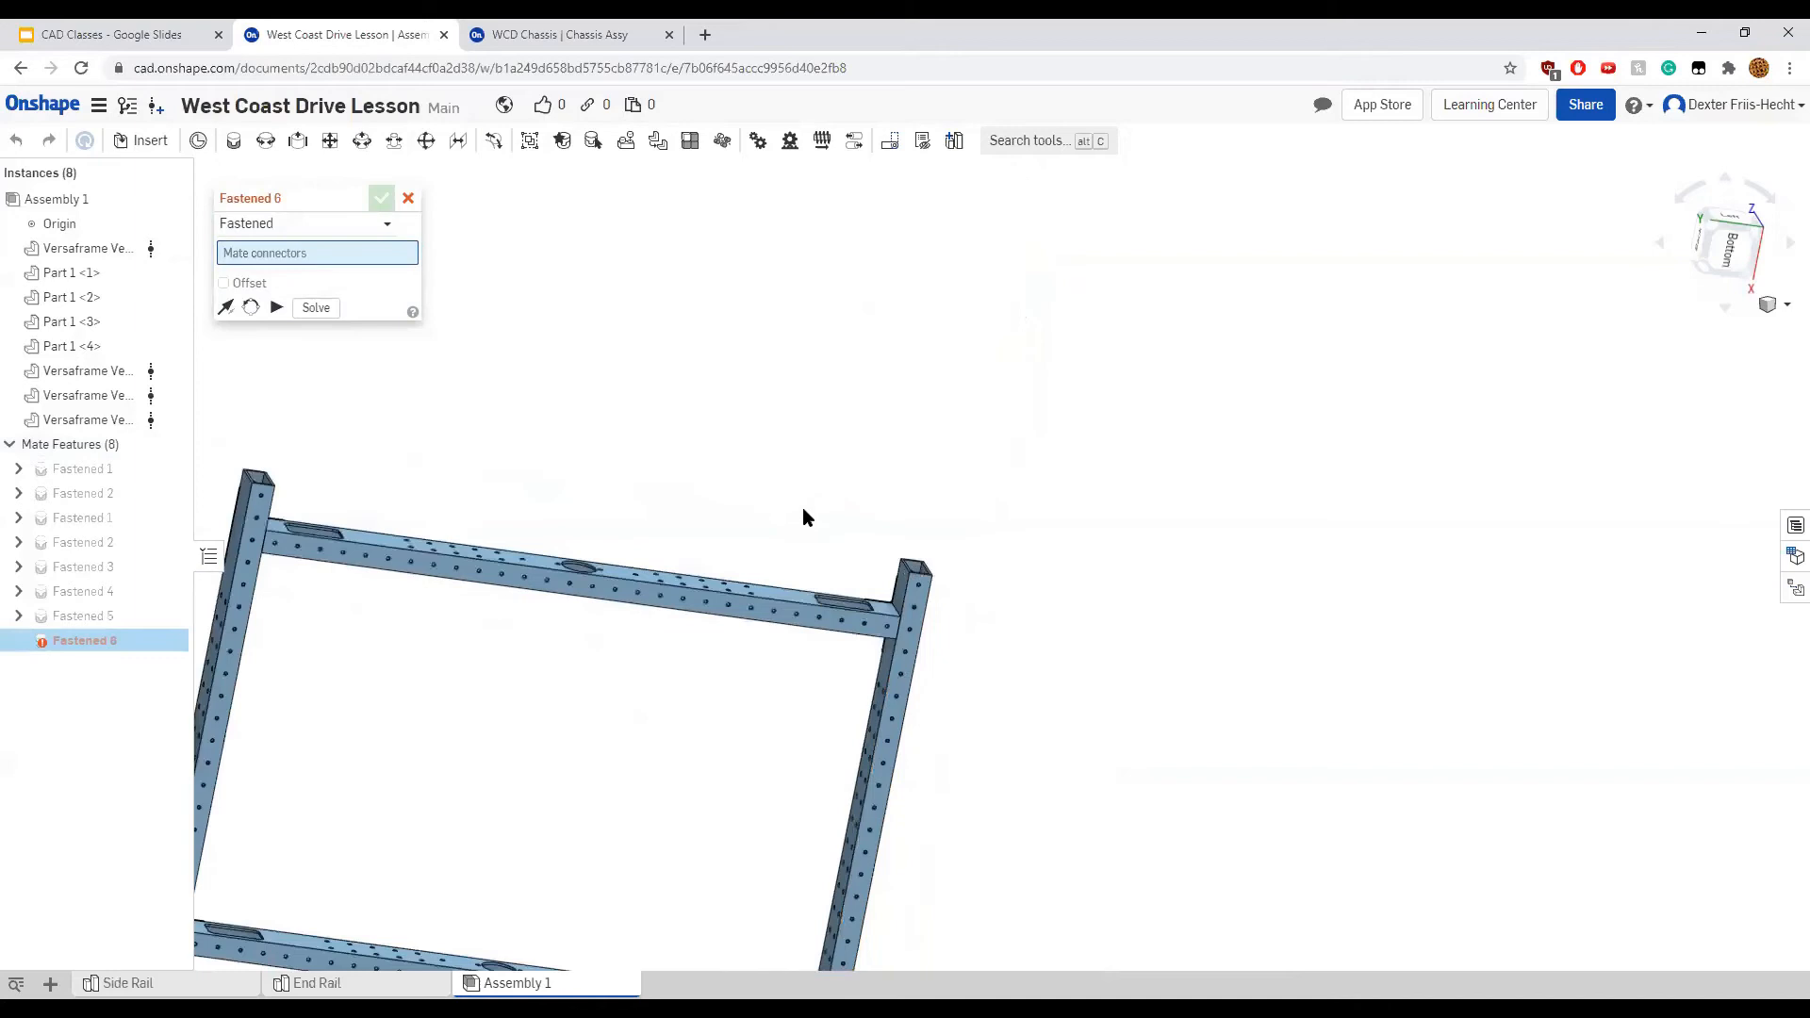
{"action": "right_click_drag", "start_coordinate": [803, 511], "coordinate": [718, 658]}
{"action": "left_click", "coordinate": [1710, 254]}
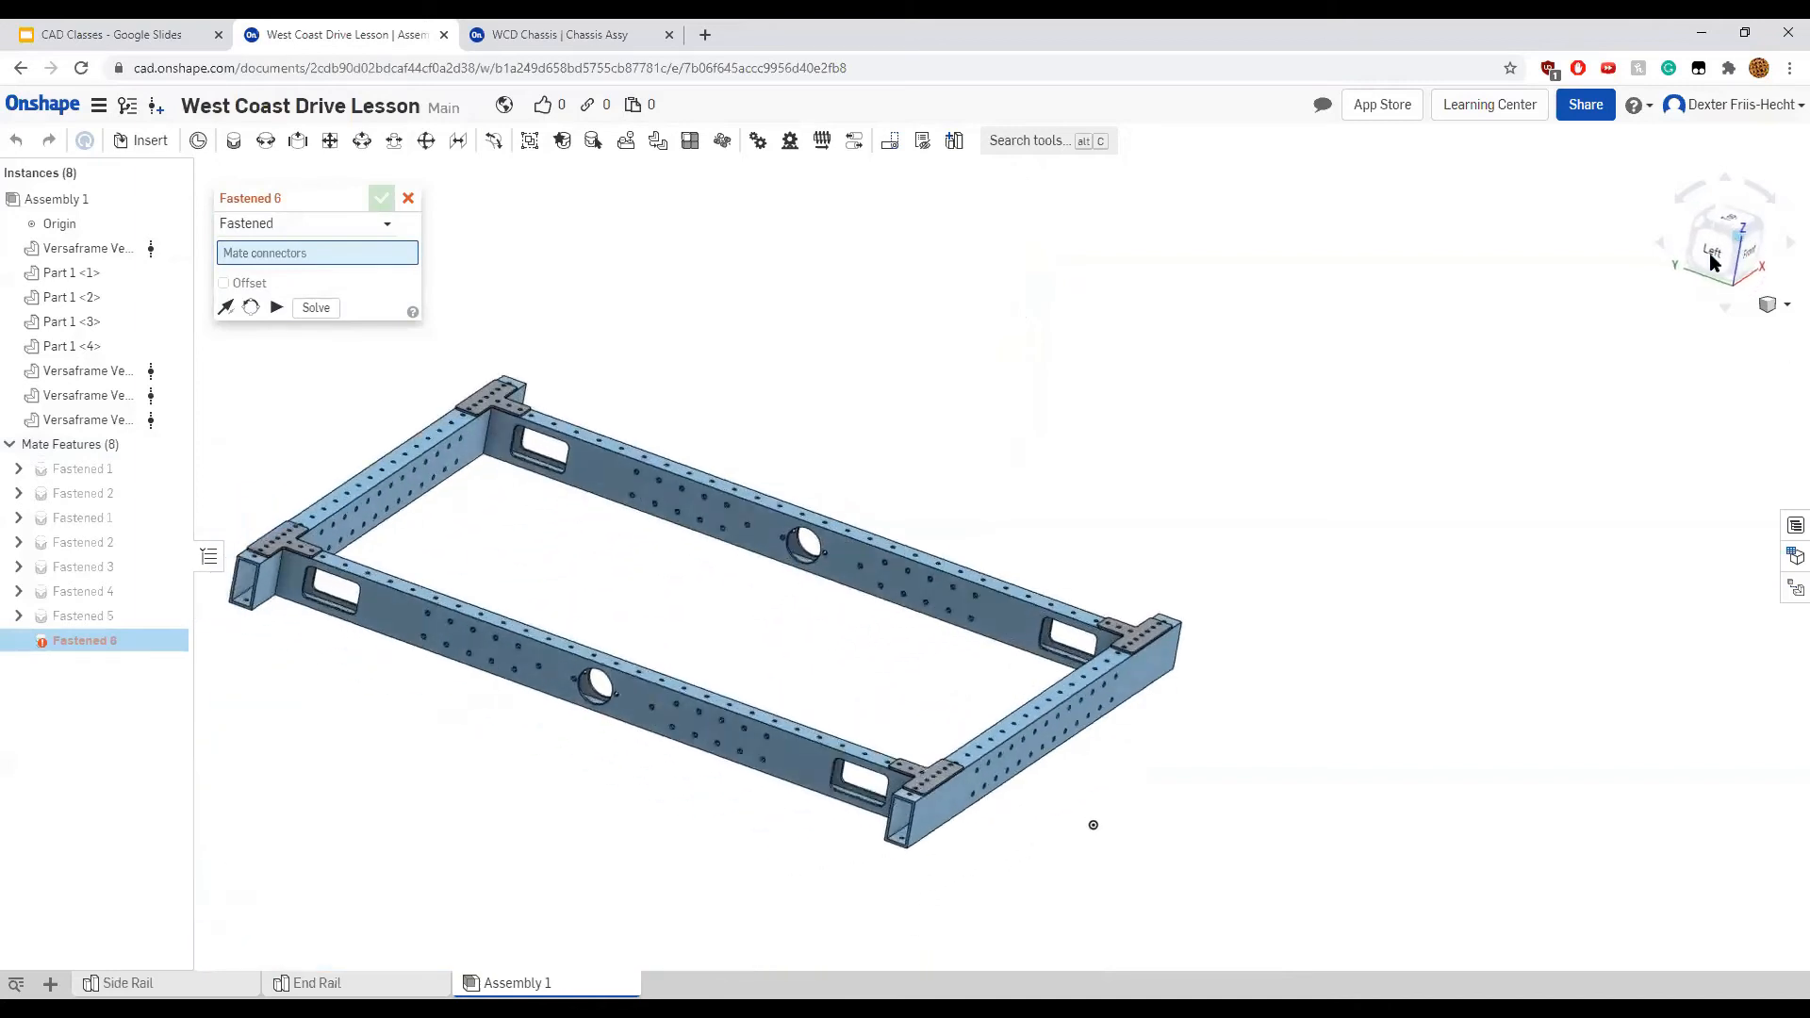
{"action": "middle_click_drag", "start_coordinate": [1155, 437], "coordinate": [971, 460]}
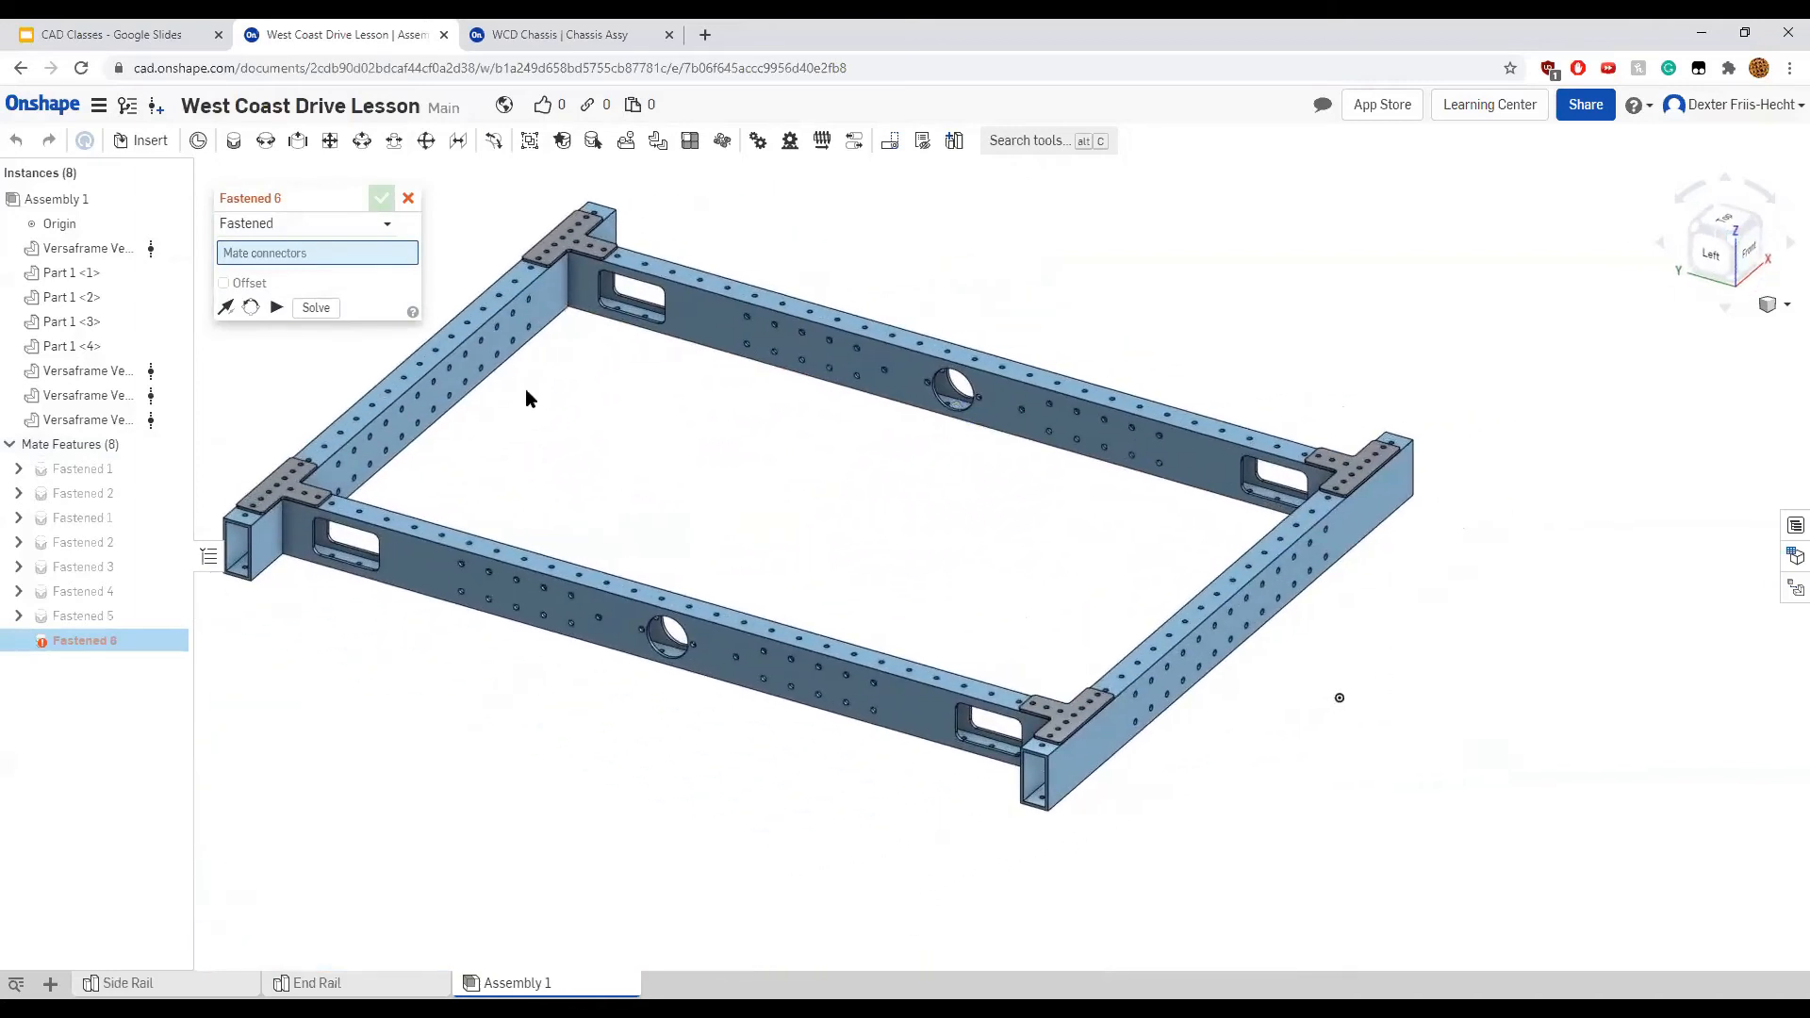
{"action": "left_click", "coordinate": [407, 199]}
{"action": "middle_click_drag", "start_coordinate": [665, 626], "coordinate": [566, 545]}
{"action": "scroll", "coordinate": [790, 473], "scroll_direction": "down", "scroll_amount": 3}
{"action": "middle_click_drag", "start_coordinate": [790, 473], "coordinate": [846, 469]}
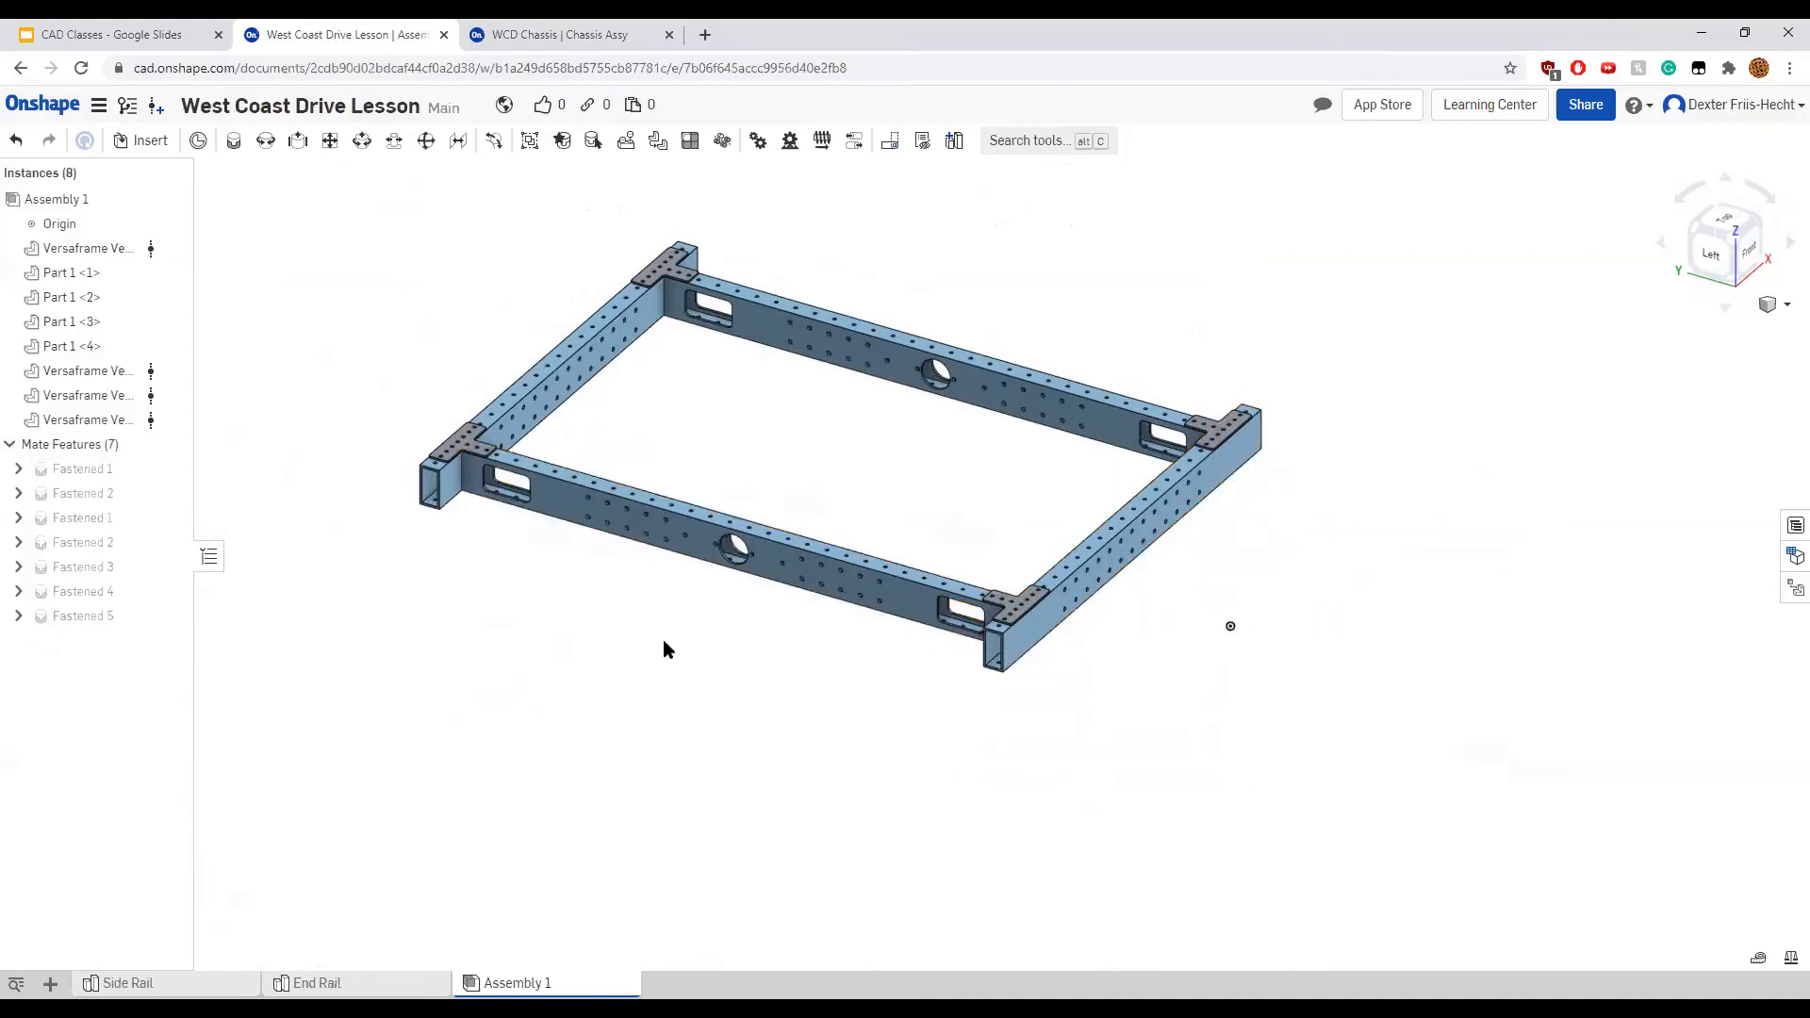
{"action": "right_click_drag", "start_coordinate": [662, 645], "coordinate": [877, 611]}
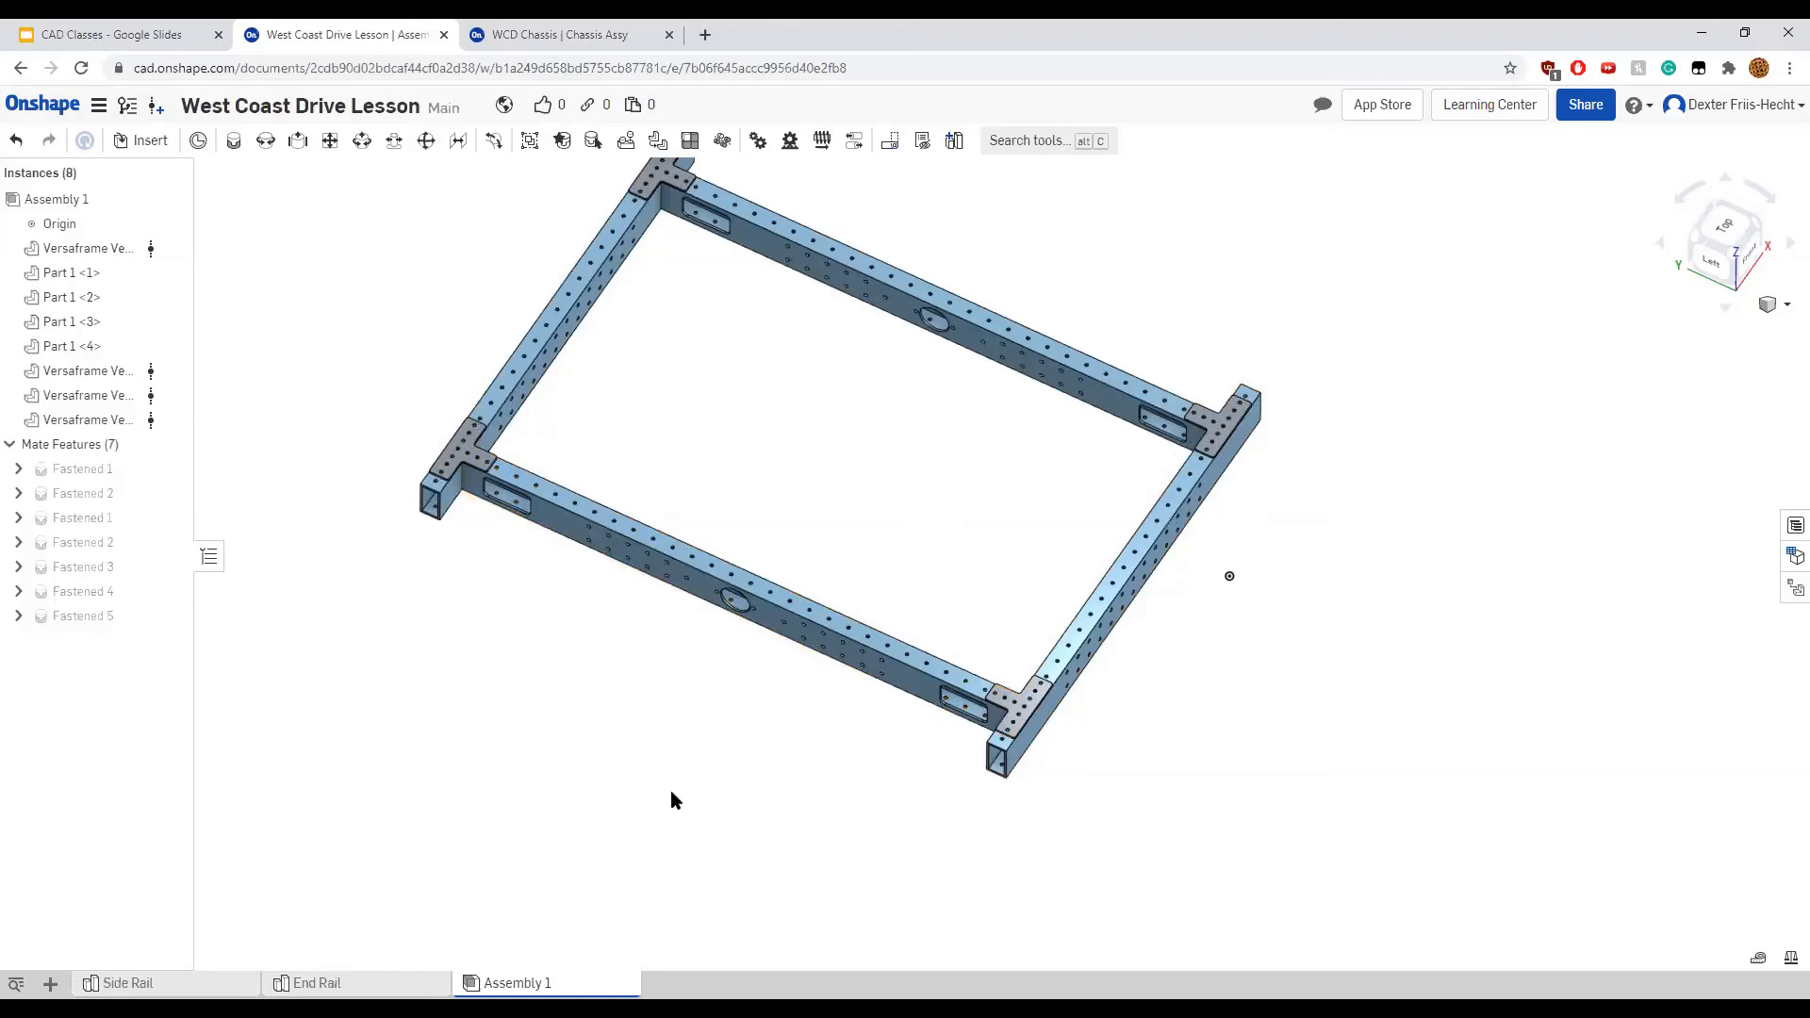
Create a new Part Studio and rename it Belly Pan
{"action": "left_click", "coordinate": [50, 984]}
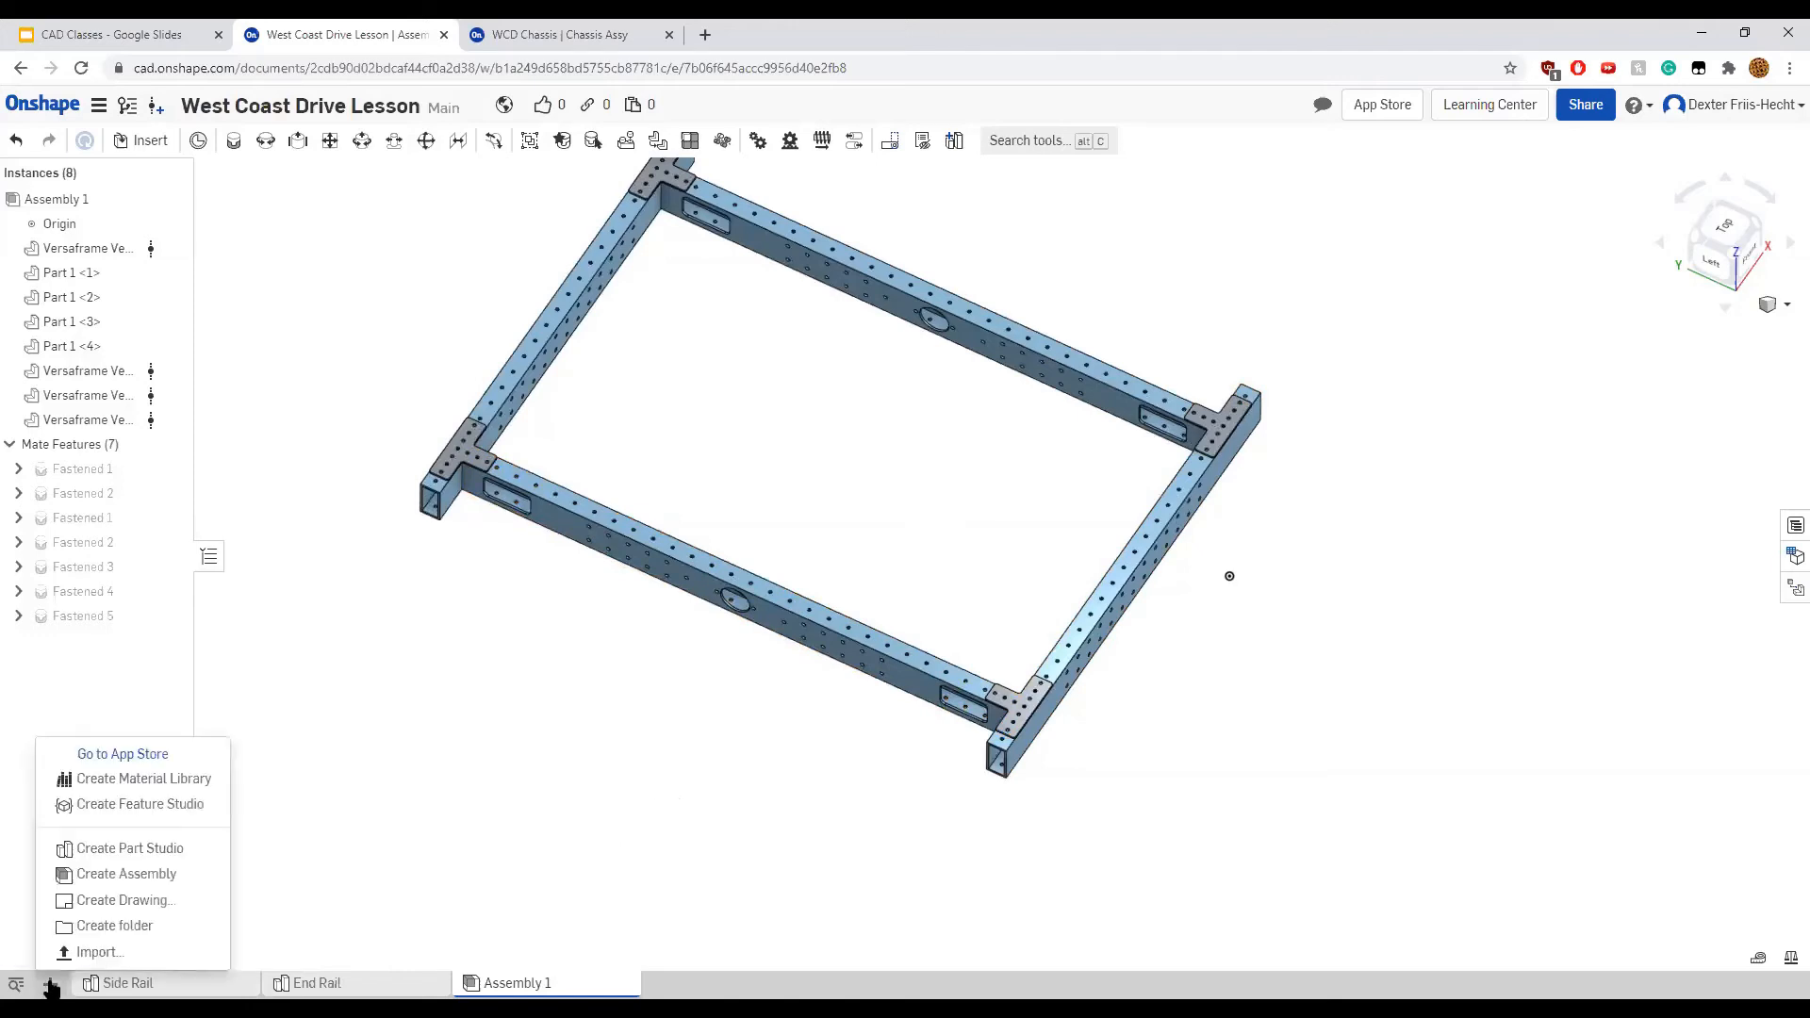
{"action": "left_click", "coordinate": [156, 851]}
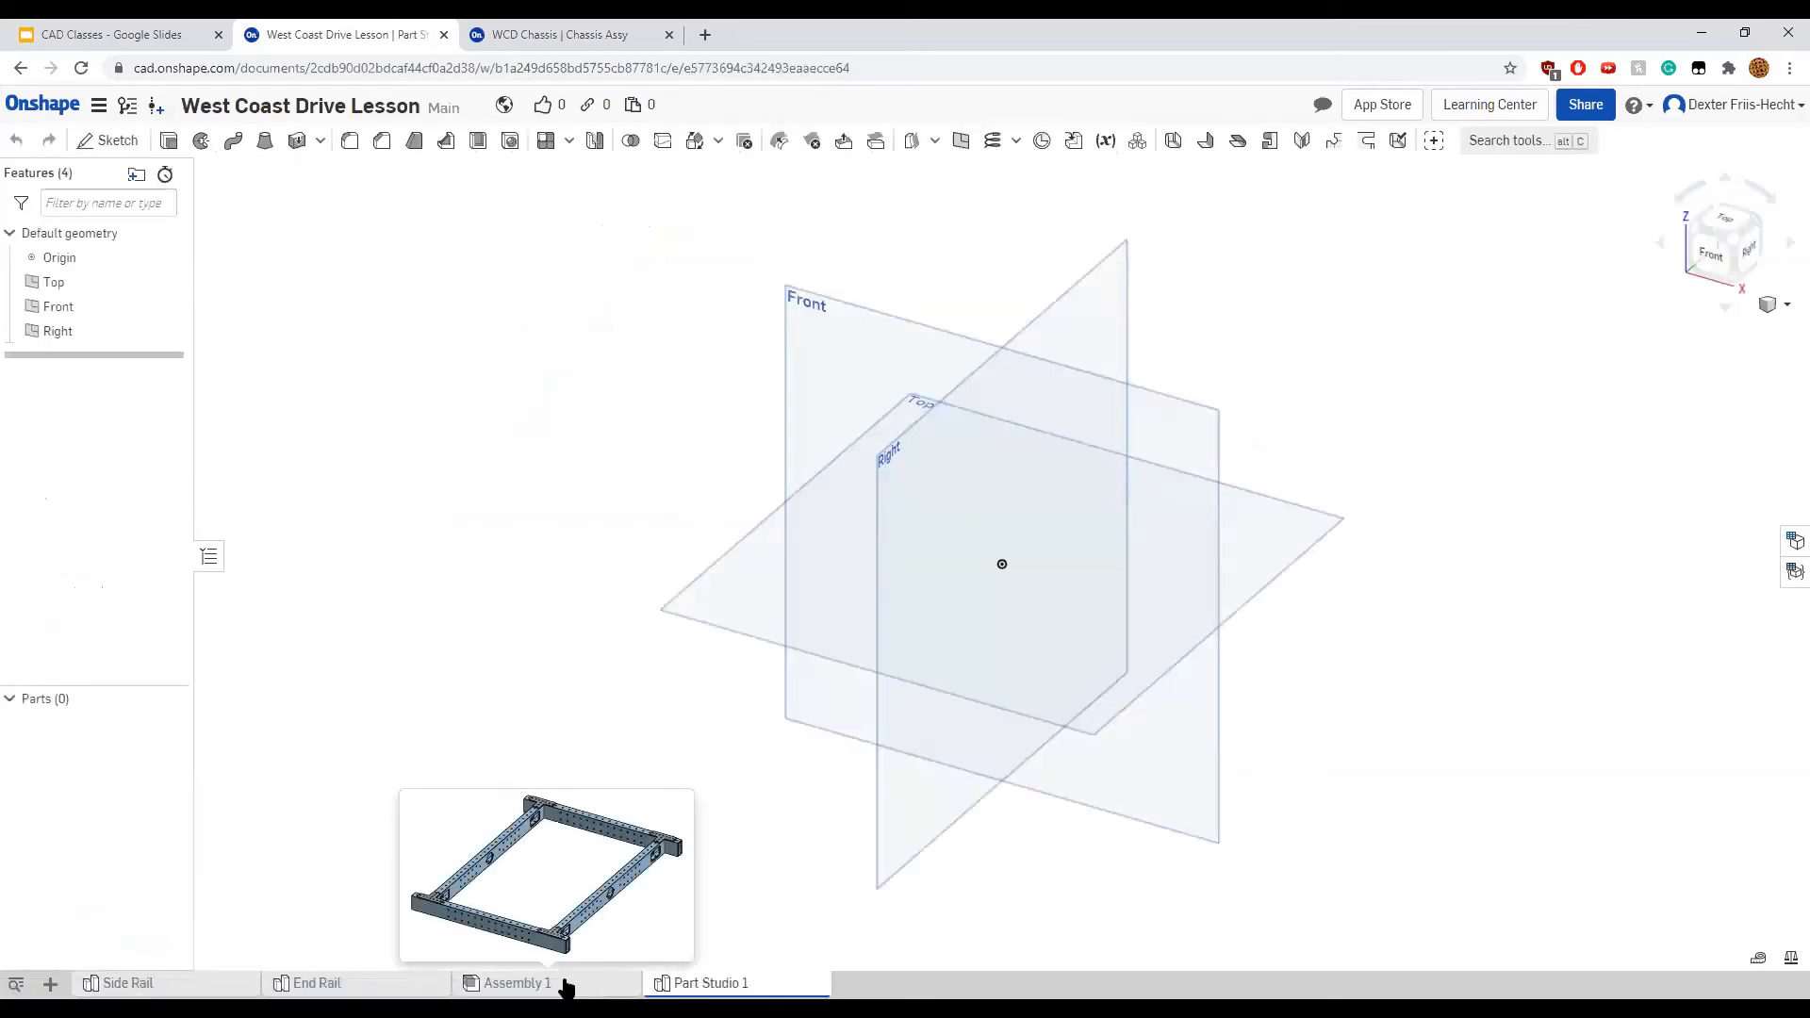
{"action": "left_click", "coordinate": [563, 983]}
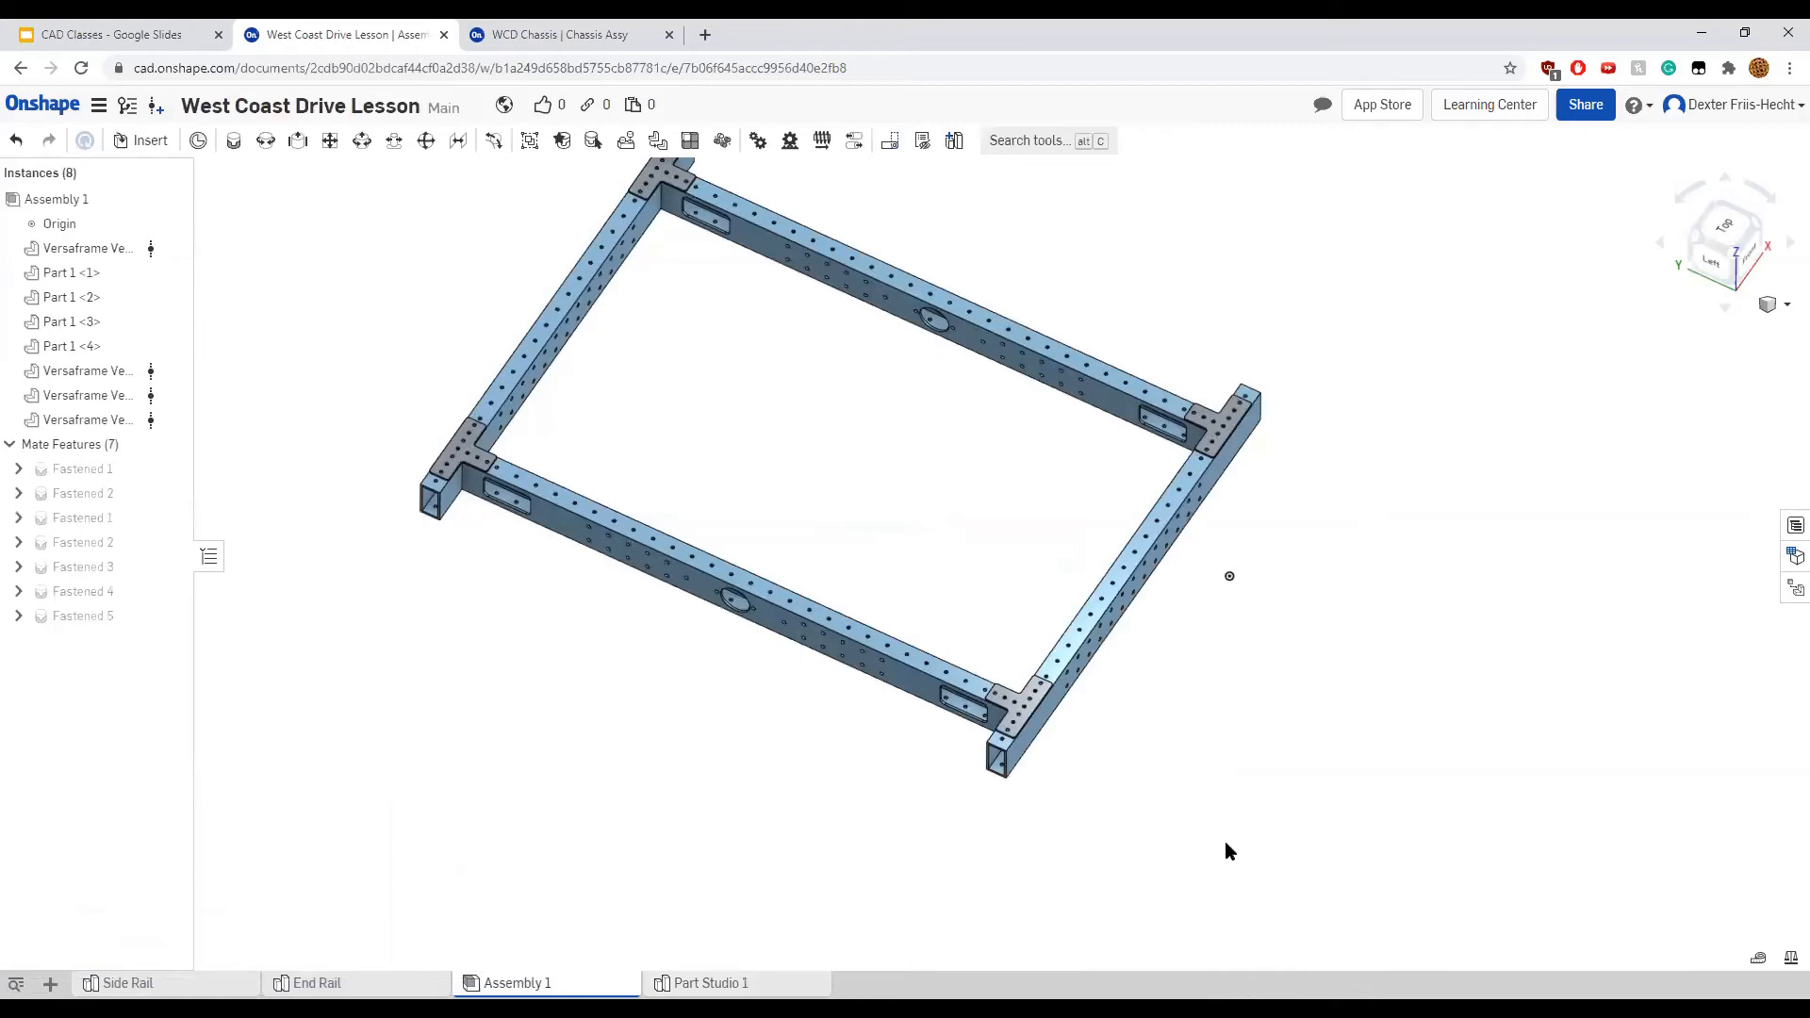
{"action": "middle_click_drag", "start_coordinate": [1193, 802], "coordinate": [1182, 860]}
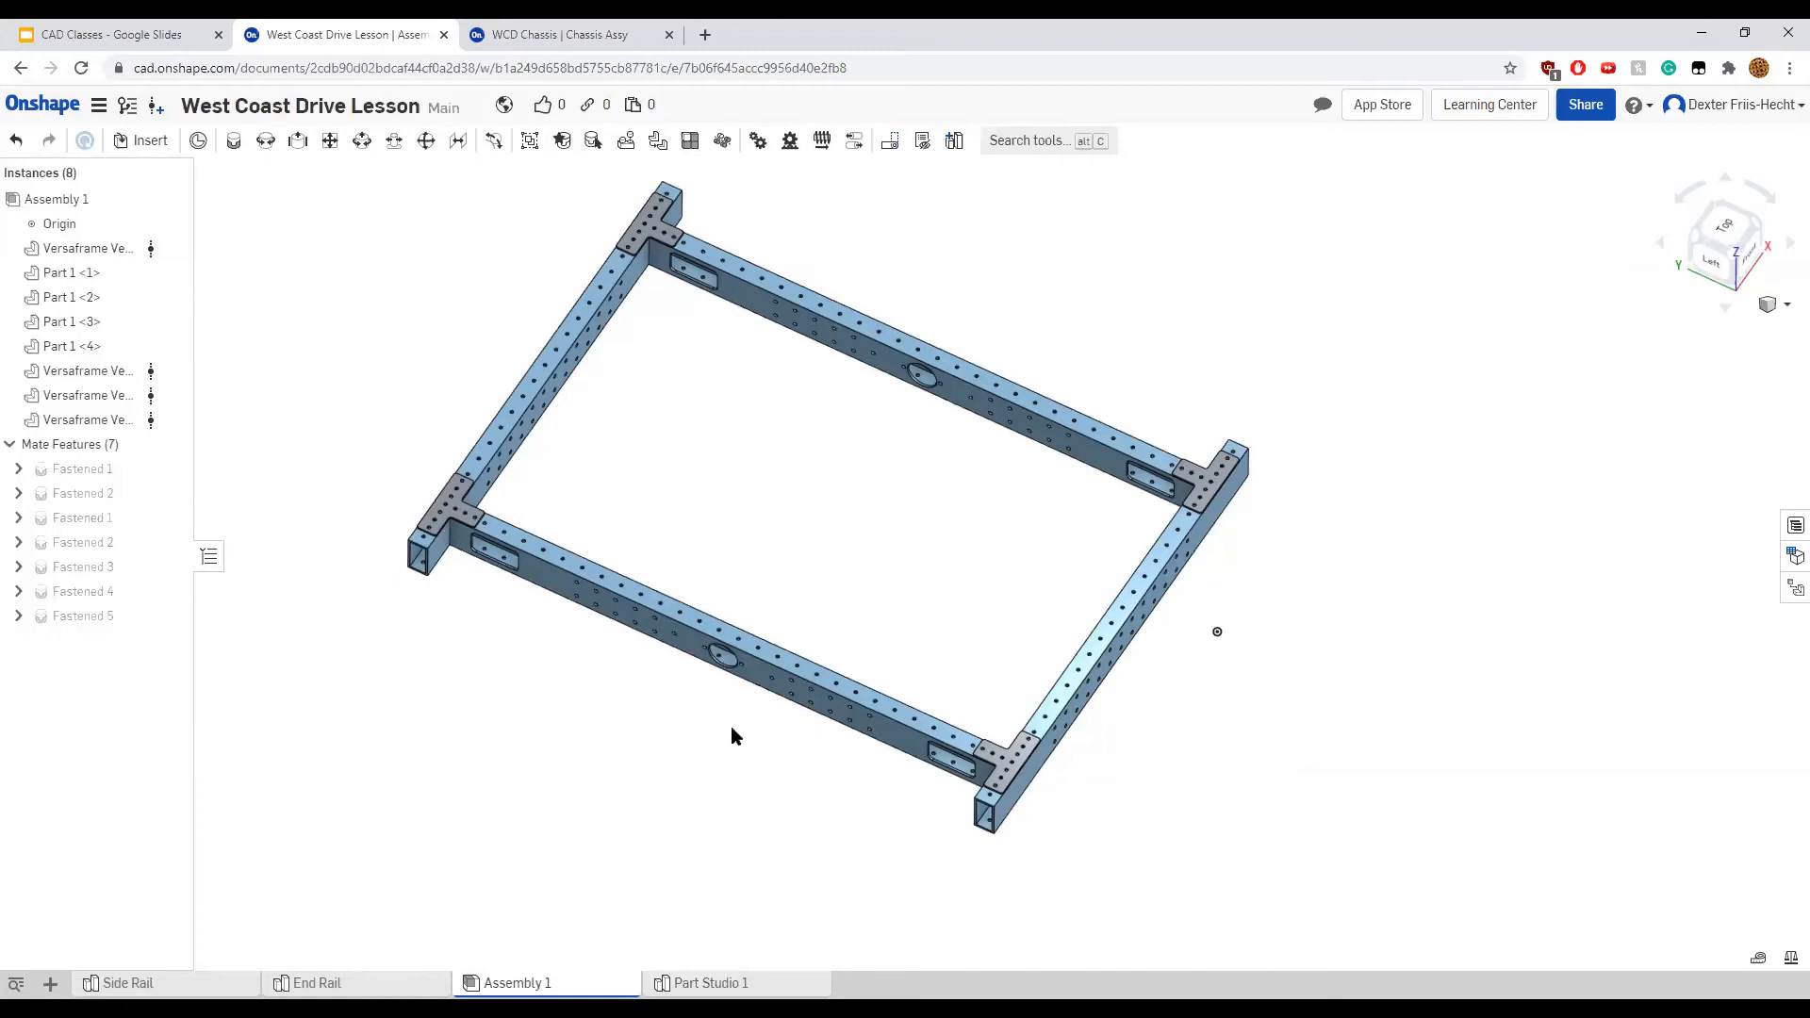
{"action": "left_click", "coordinate": [712, 983]}
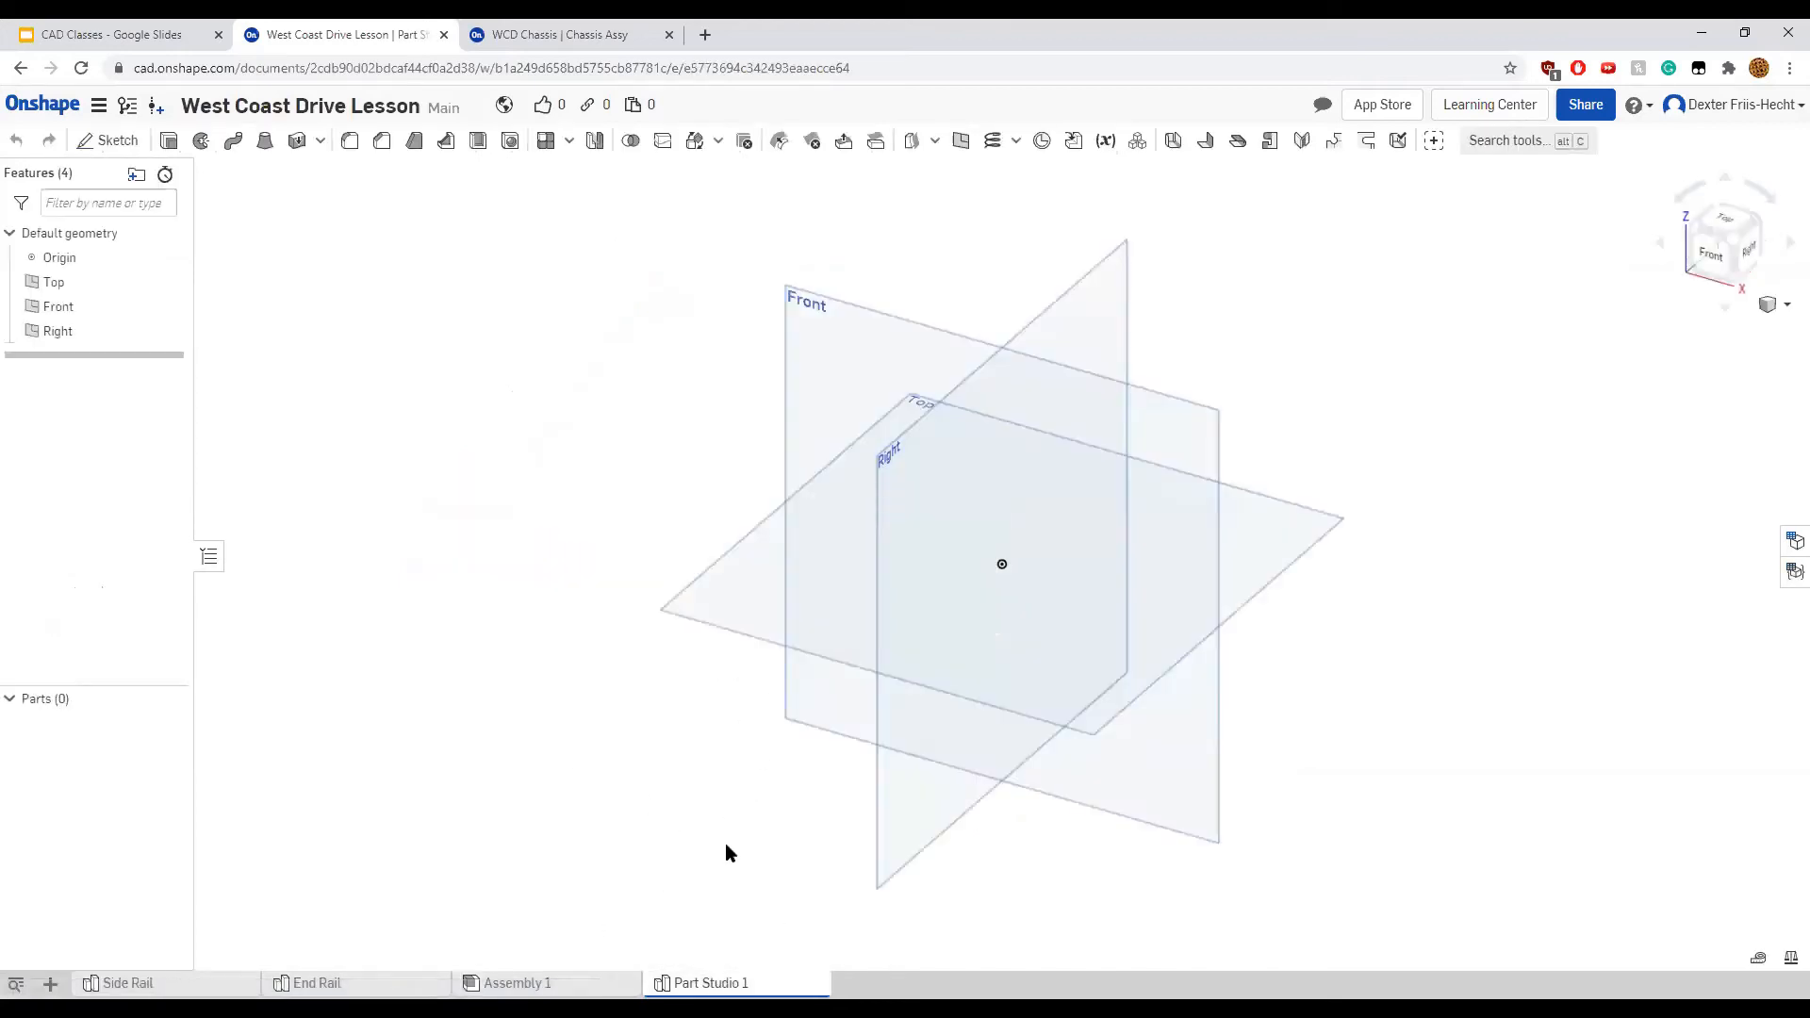
{"action": "right_click", "coordinate": [724, 982]}
{"action": "left_click", "coordinate": [755, 835]}
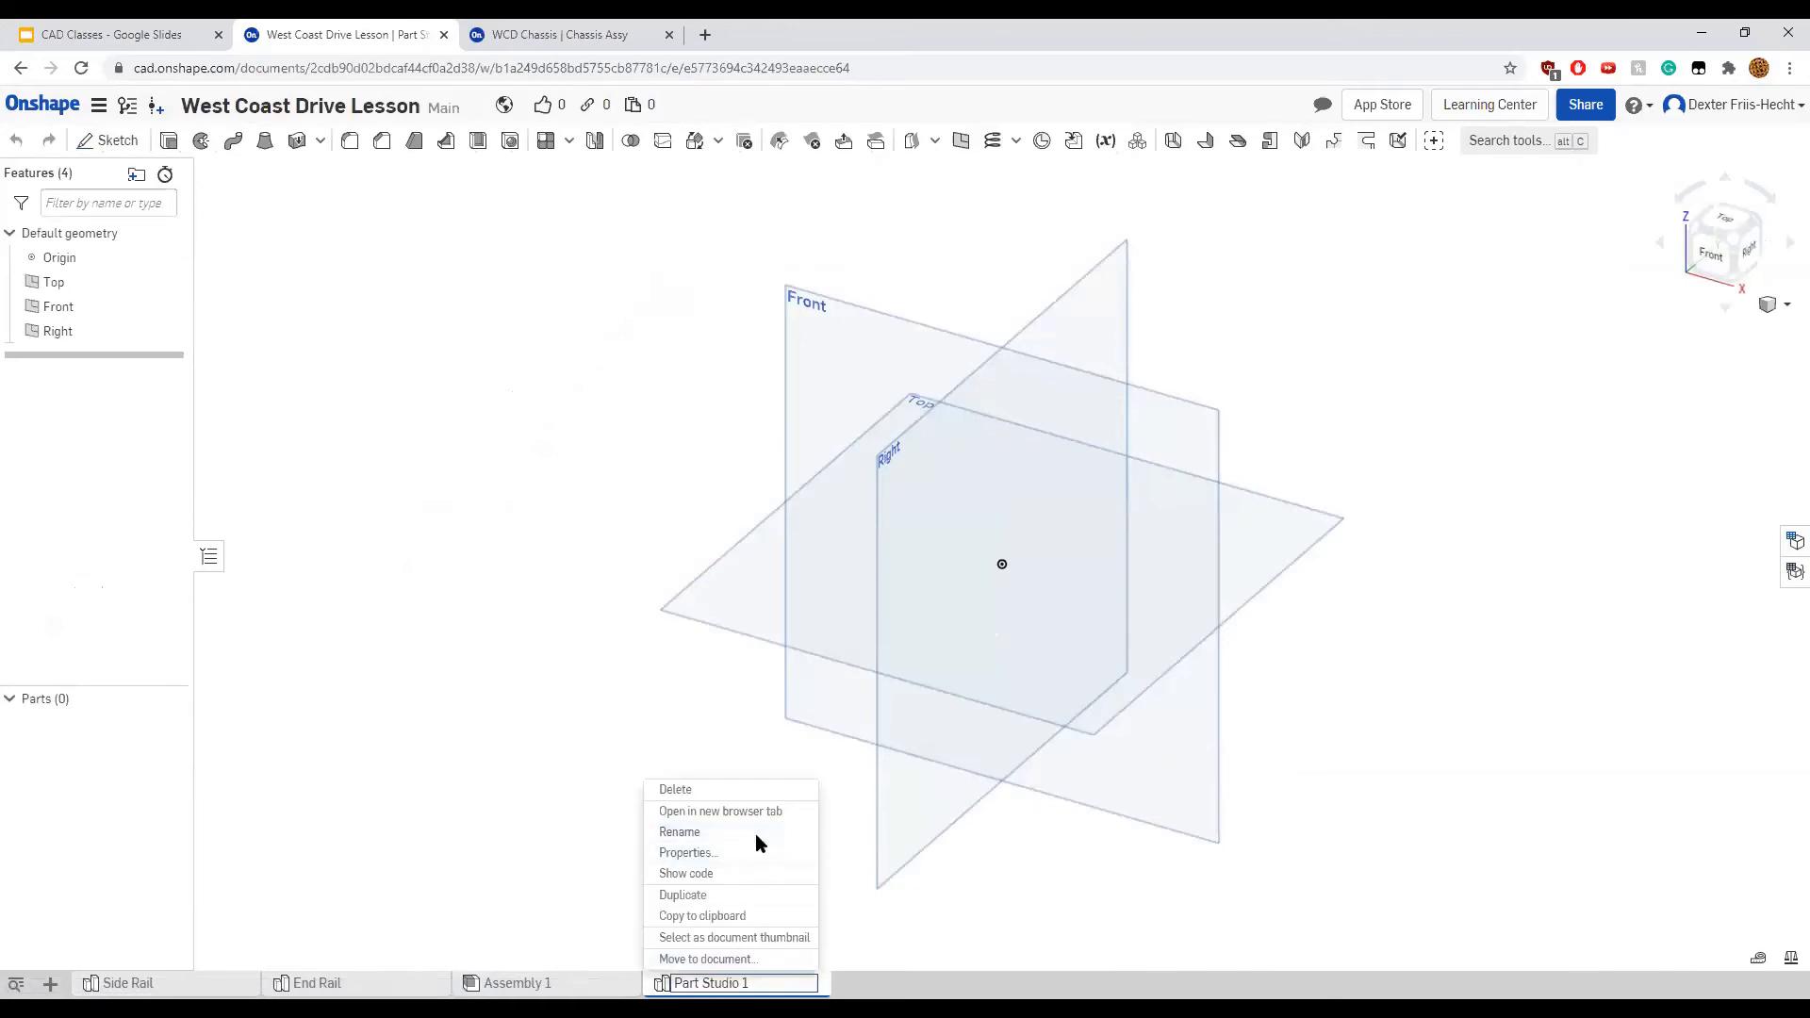
{"action": "type", "text": "B"}
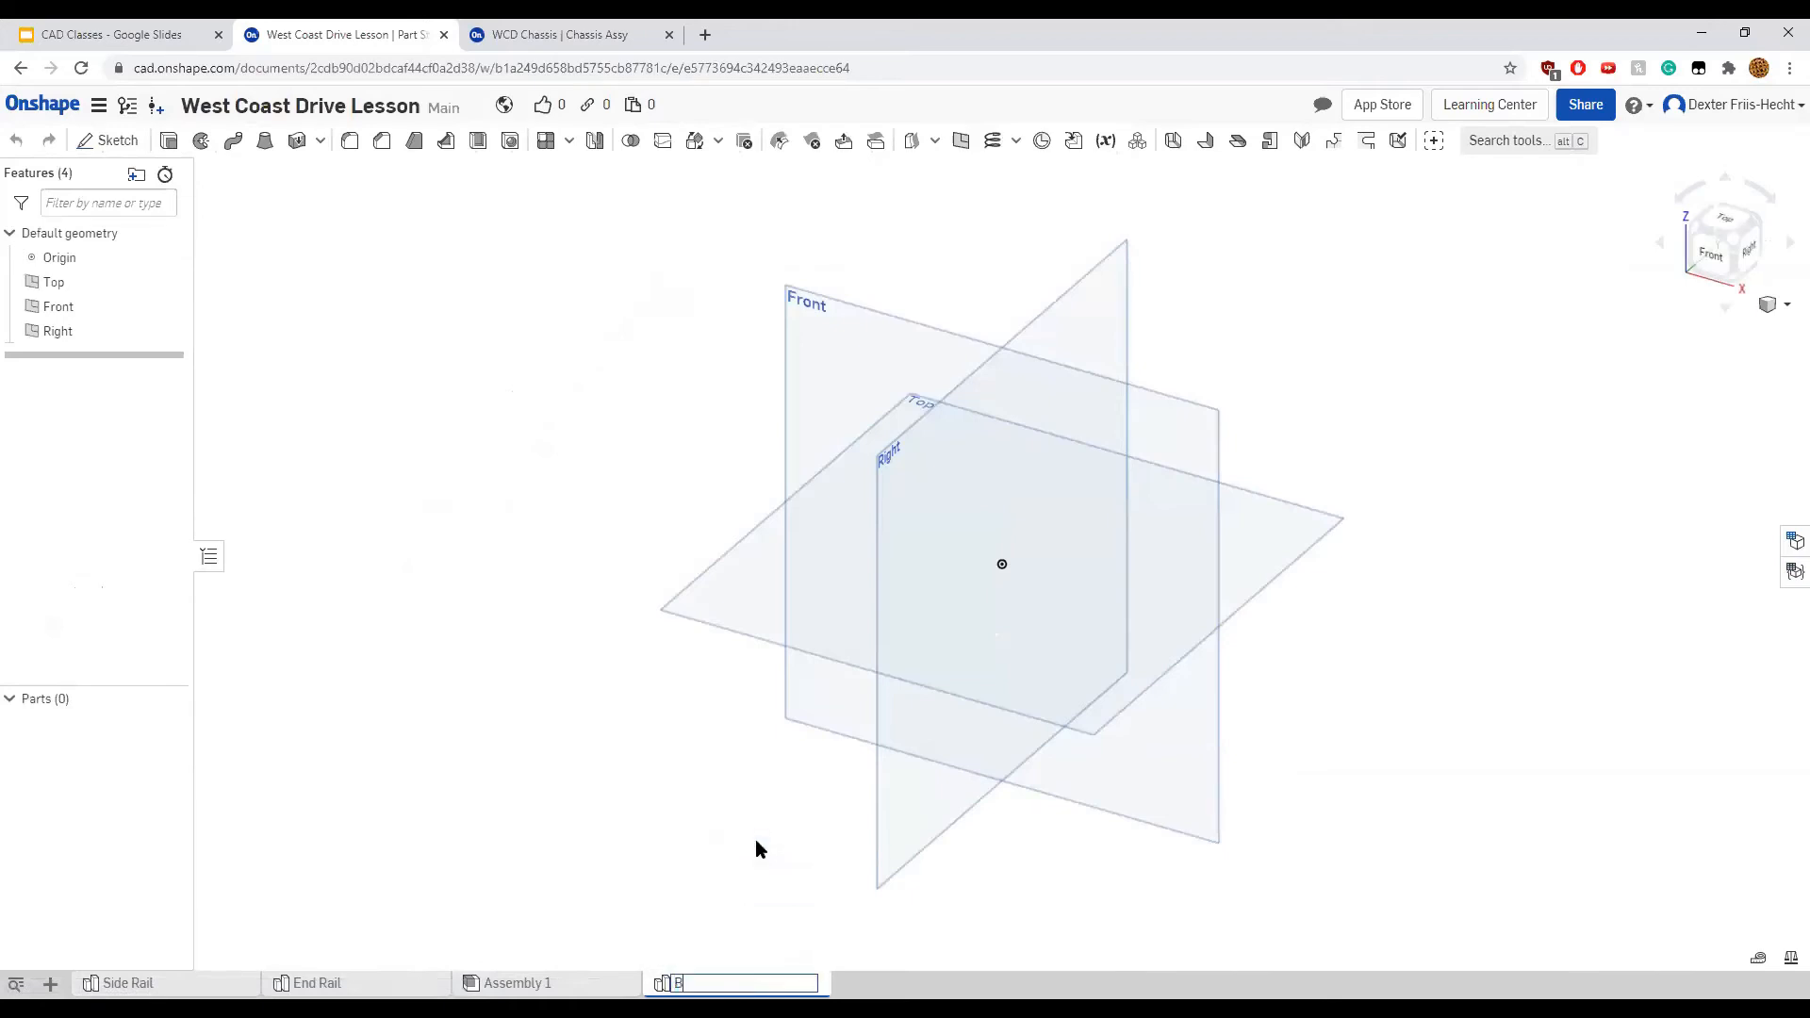
{"action": "type", "text": "elly Pan"}
{"action": "key", "text": "Return"}
Start a sketch on the Top plane of the Belly Pan studio, viewed from the top
{"action": "left_click", "coordinate": [1732, 220]}
{"action": "left_click", "coordinate": [132, 140]}
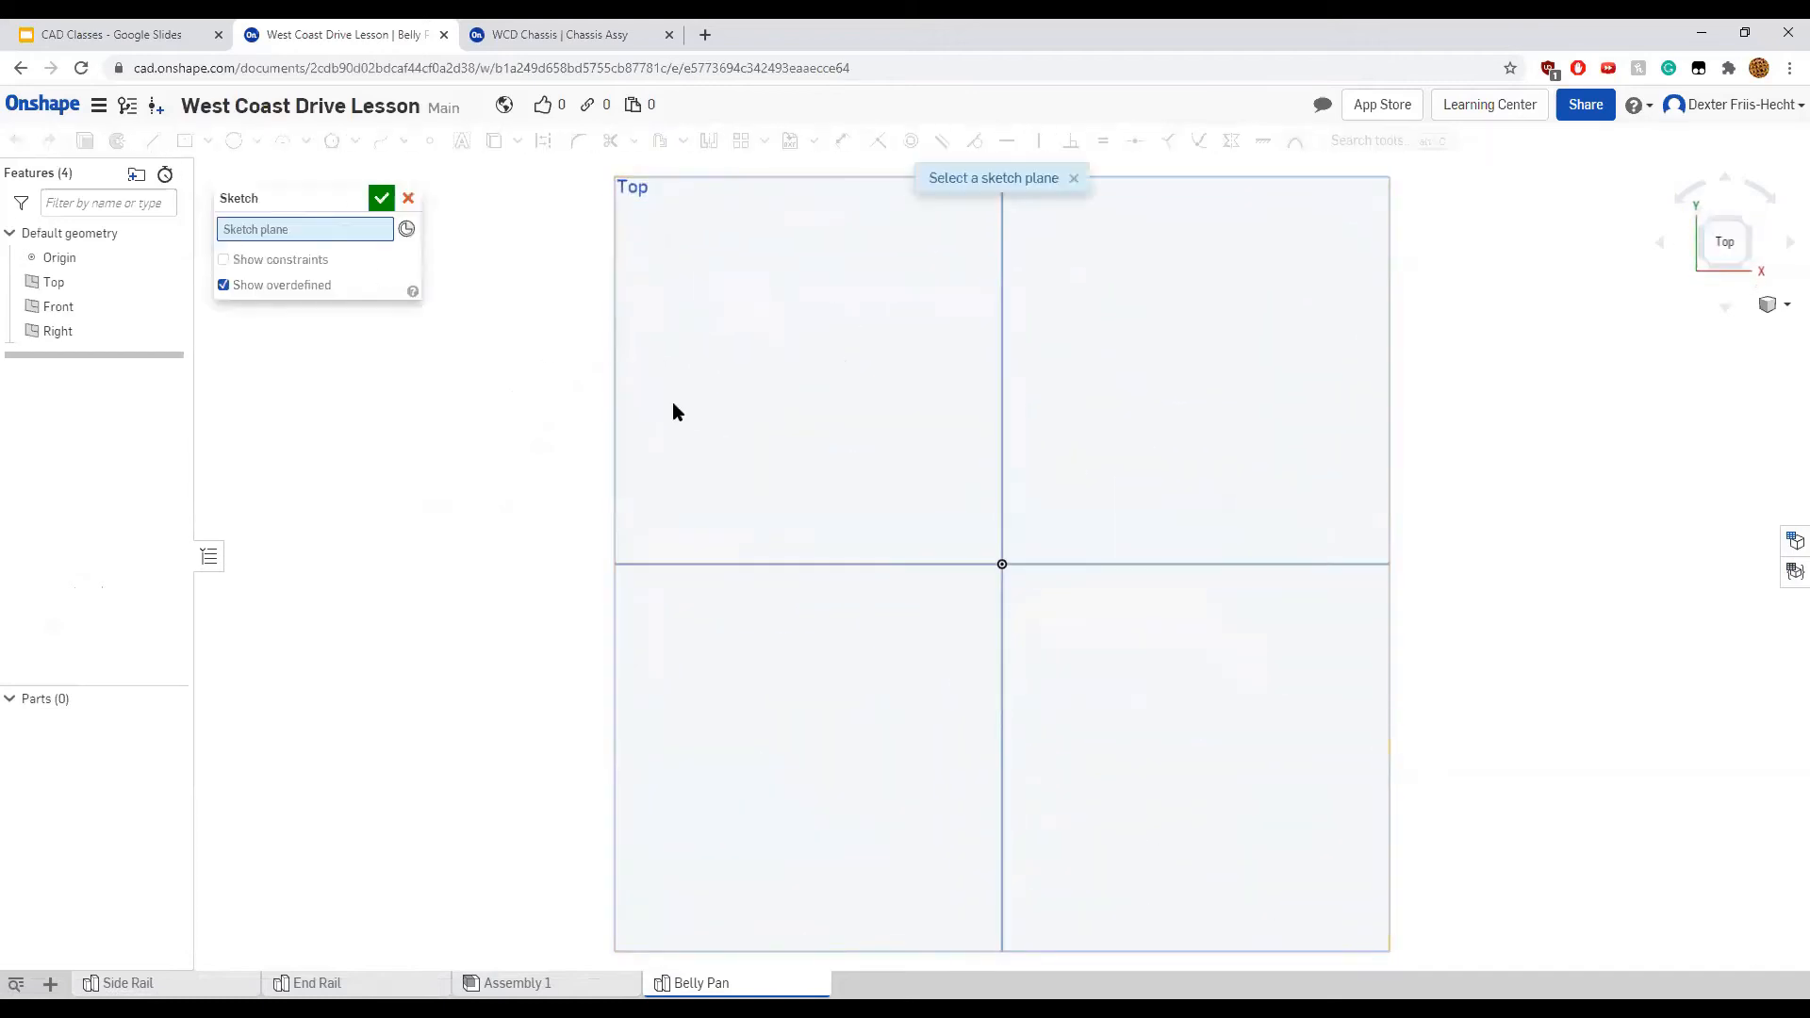
{"action": "left_click", "coordinate": [825, 431]}
{"action": "scroll", "coordinate": [826, 439], "scroll_direction": "down", "scroll_amount": 5}
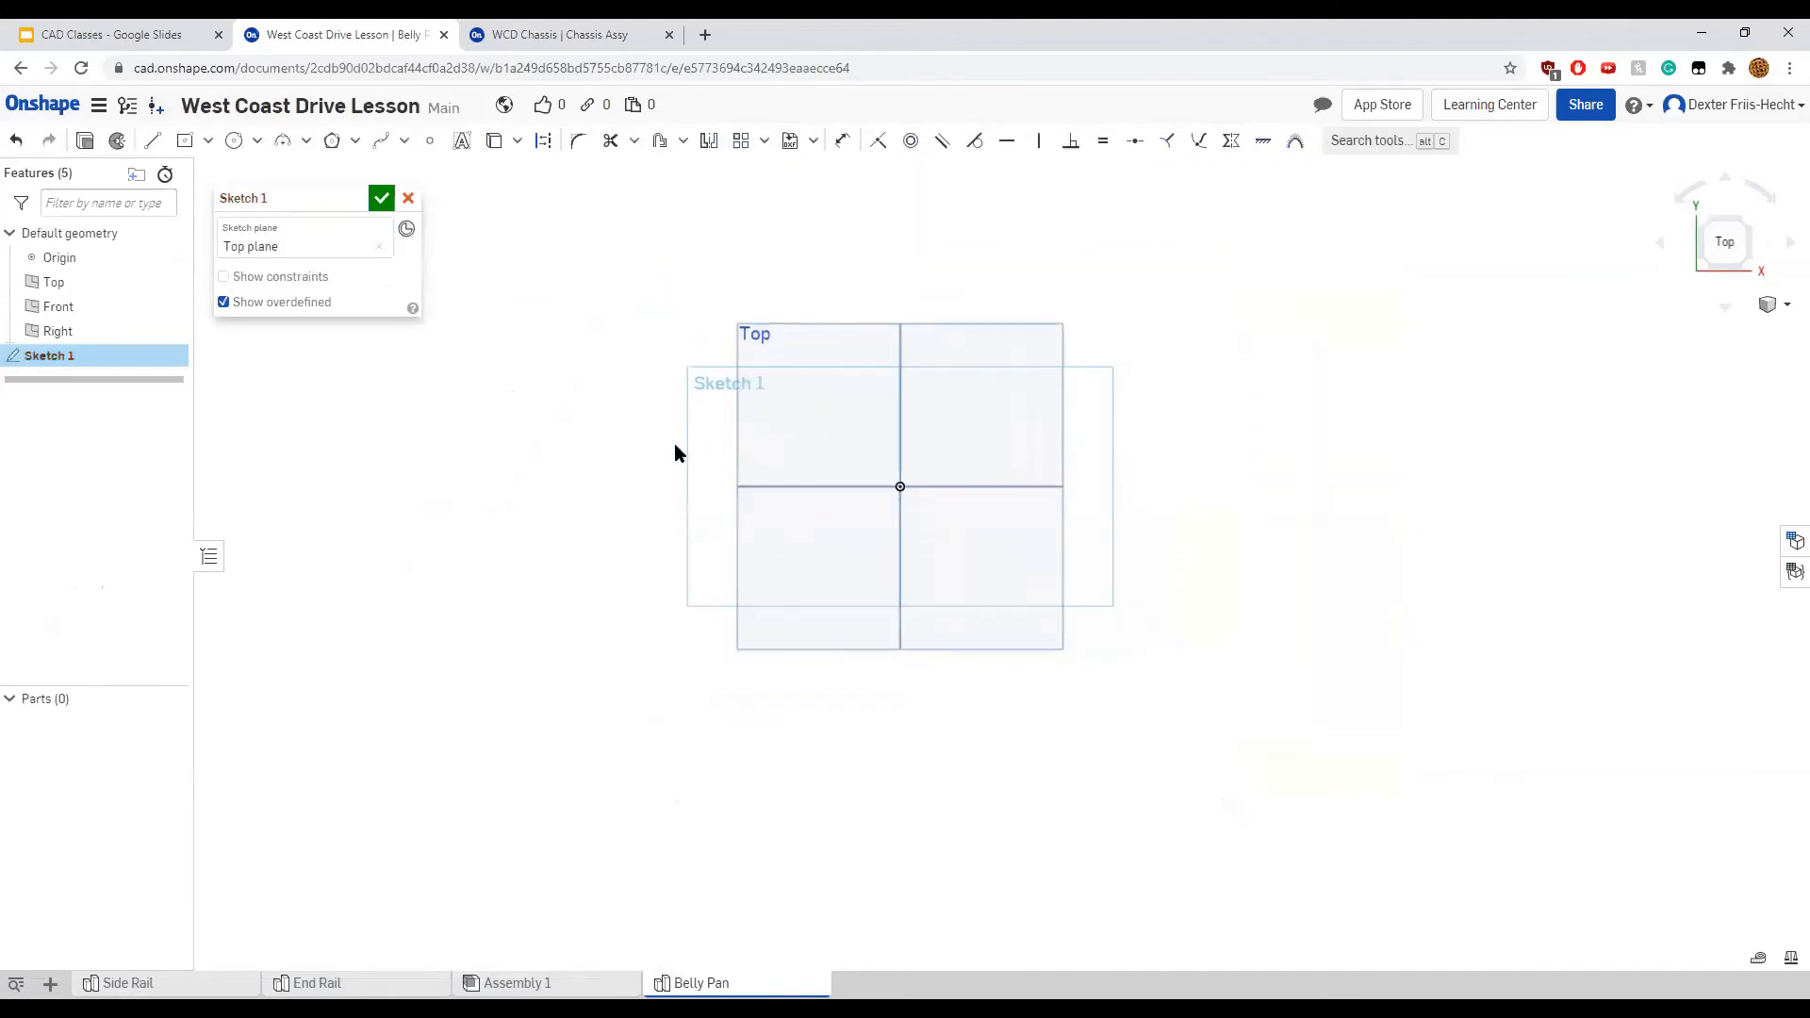
Sketch a center-point rectangle centred on the origin and set its width to 30 in
{"action": "left_click", "coordinate": [183, 142]}
{"action": "left_click", "coordinate": [900, 486]}
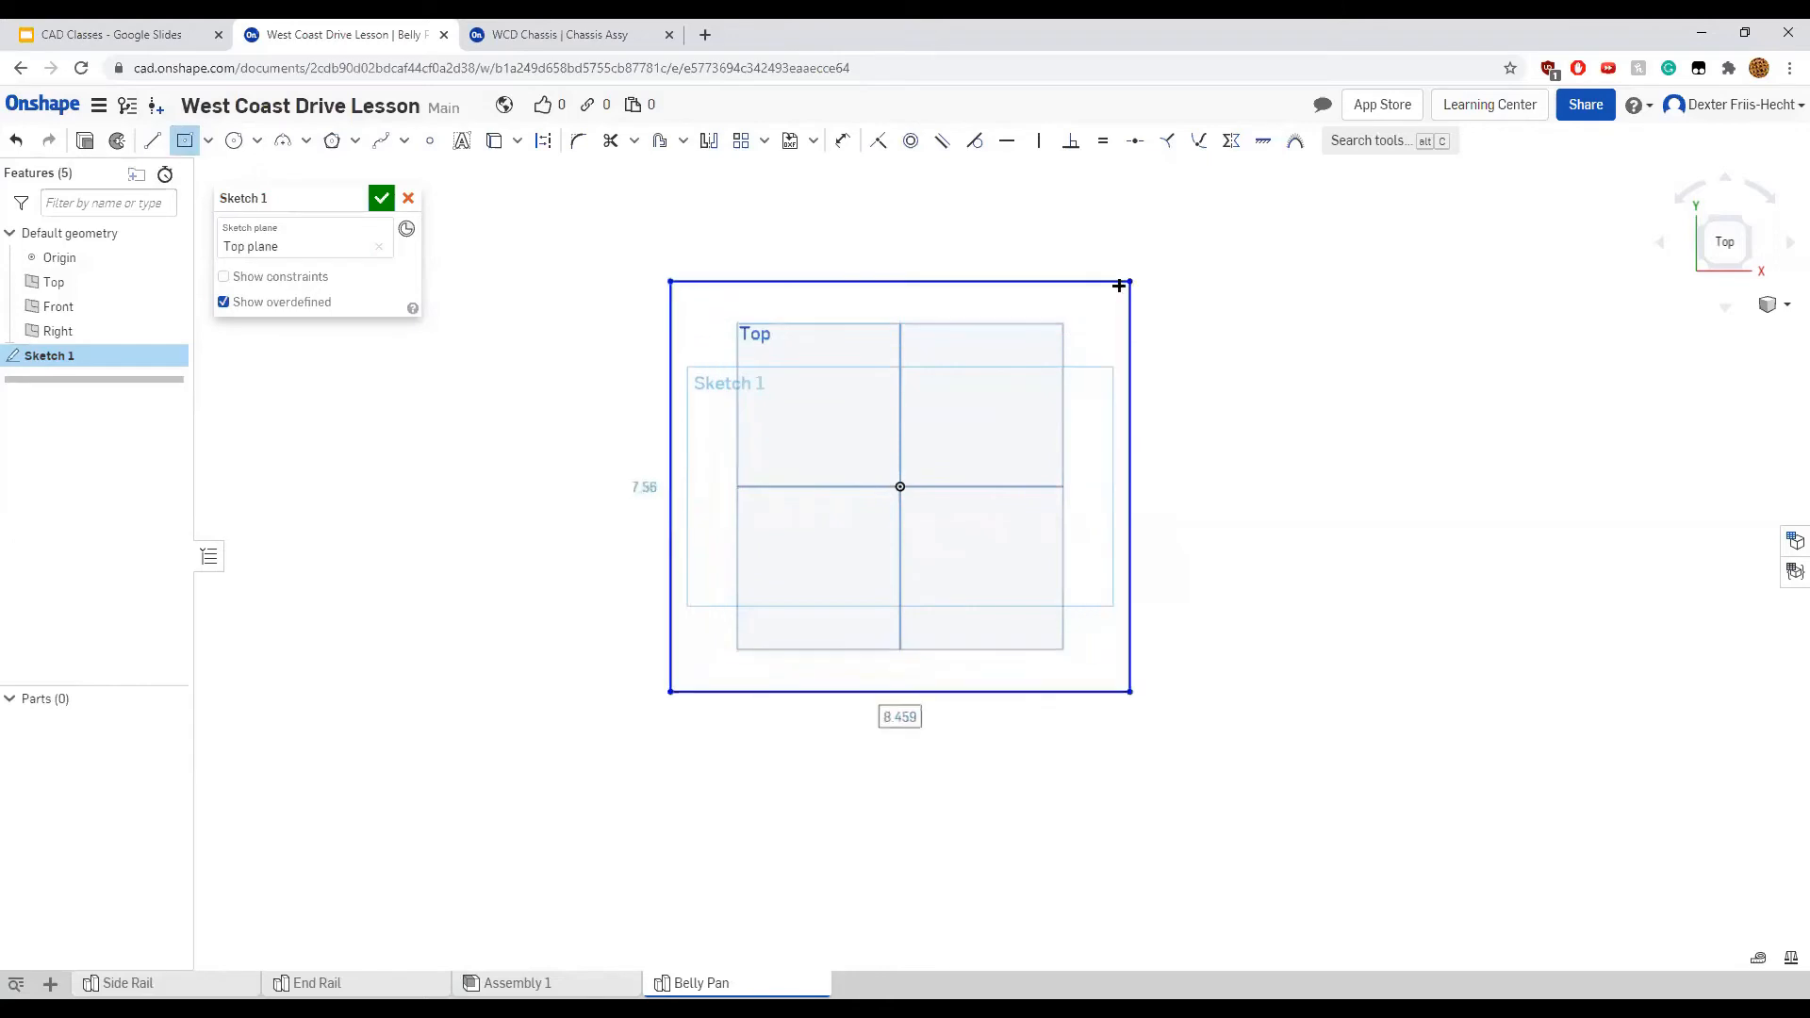
{"action": "left_click", "coordinate": [1130, 281]}
{"action": "key", "text": "d"}
{"action": "left_click", "coordinate": [861, 280]}
{"action": "left_click", "coordinate": [849, 243]}
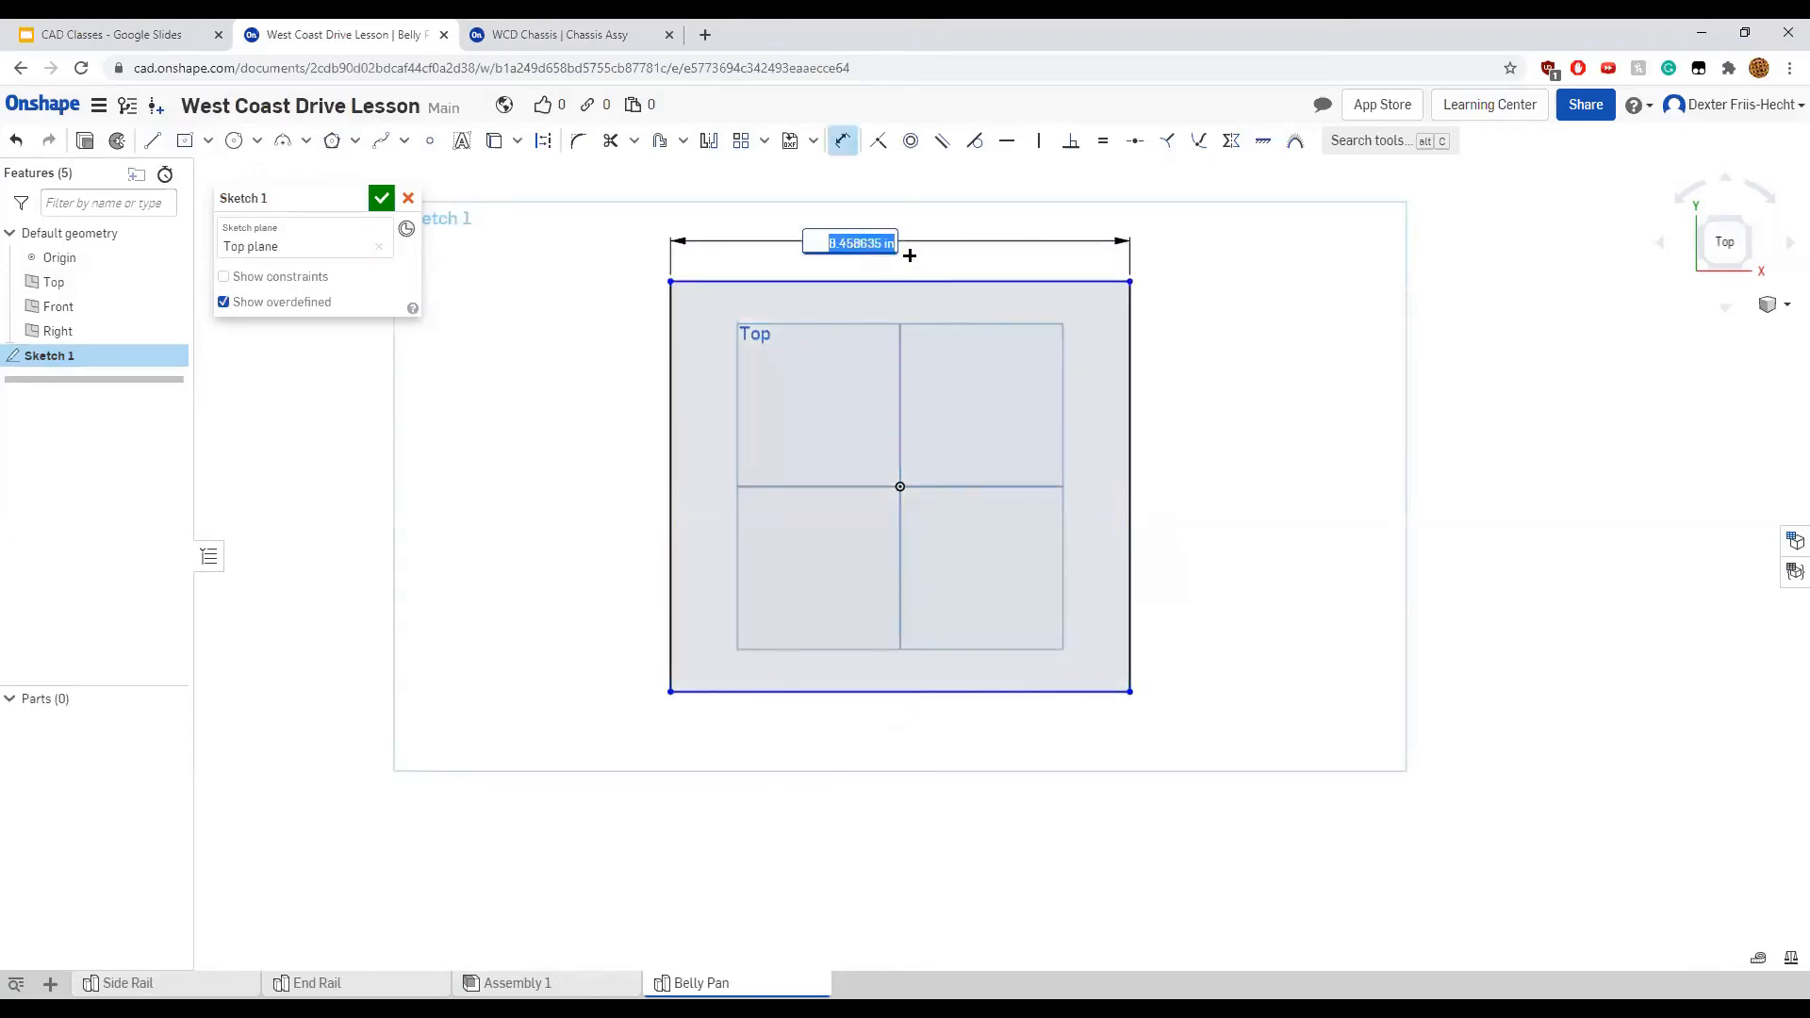
{"action": "type", "text": "30"}
{"action": "key", "text": "Return"}
Dimension the rectangle's vertical side and set its height to 19 in
{"action": "scroll", "coordinate": [801, 408], "scroll_direction": "down", "scroll_amount": 5}
{"action": "mouse_move", "coordinate": [452, 396]}
{"action": "middle_mouse_down"}
{"action": "mouse_move", "coordinate": [493, 395]}
{"action": "mouse_move", "coordinate": [574, 451]}
{"action": "middle_mouse_up"}
{"action": "left_click", "coordinate": [643, 448]}
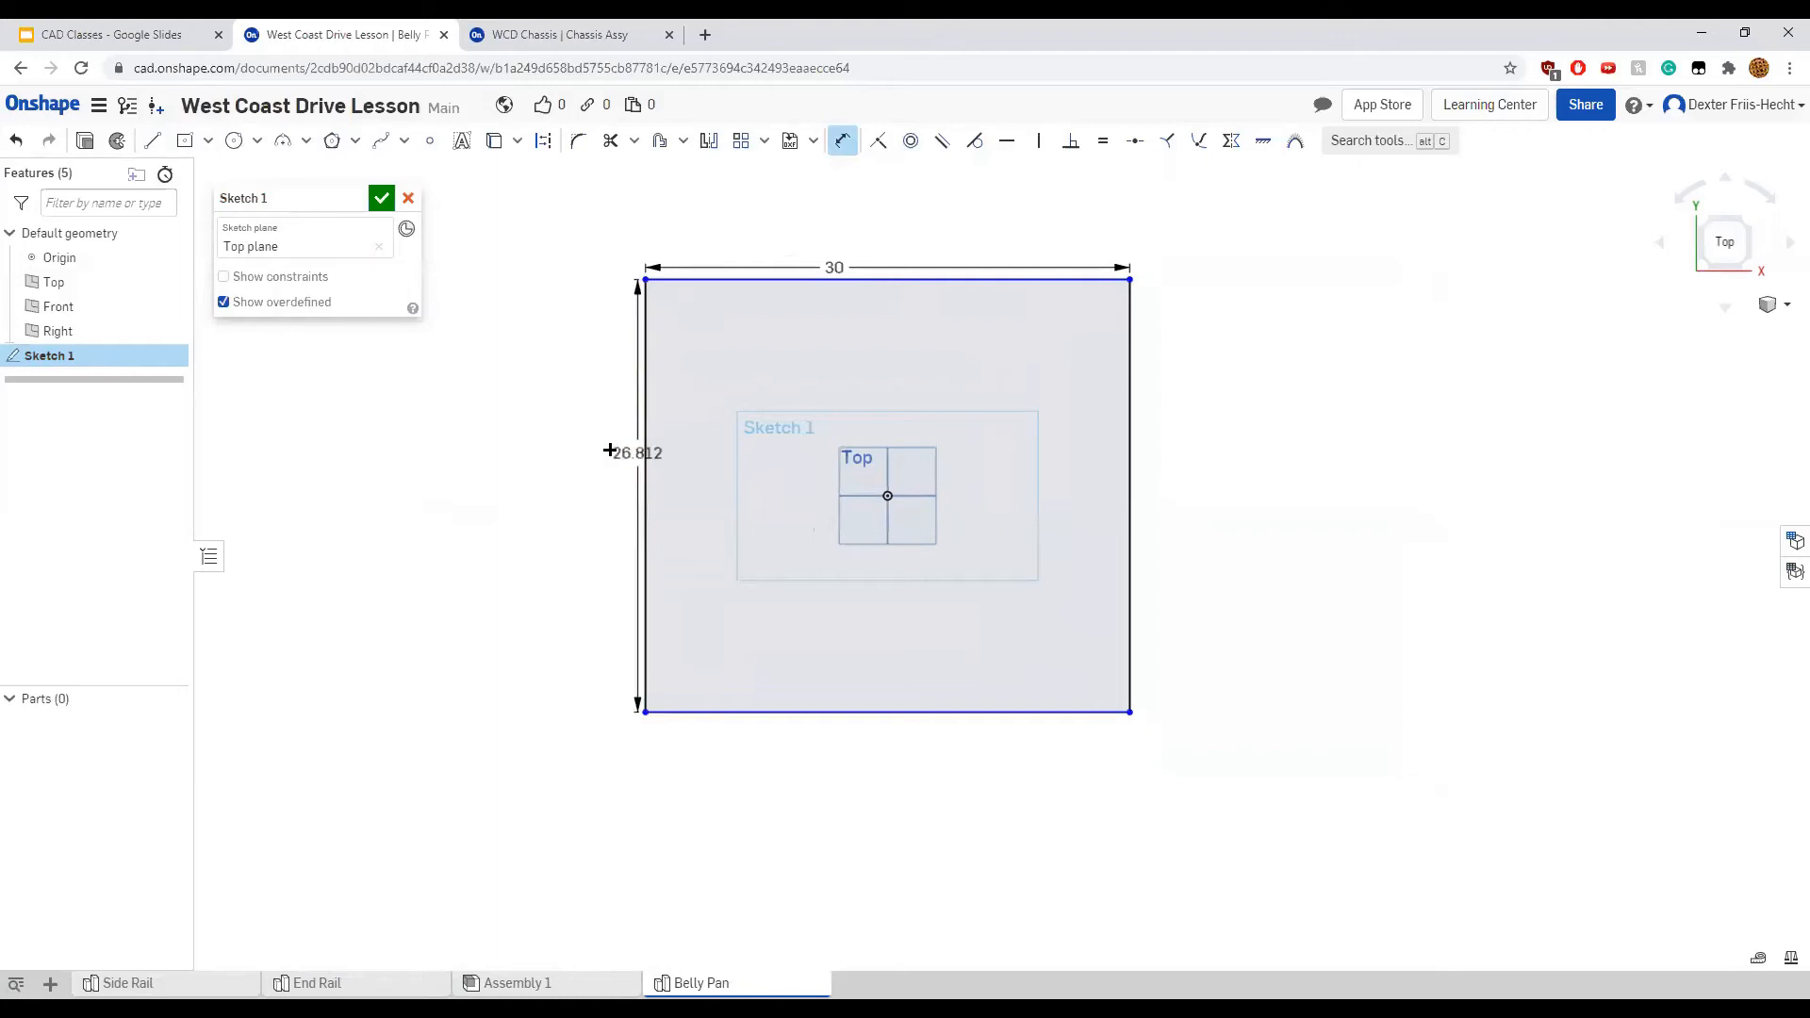
{"action": "left_click", "coordinate": [570, 497]}
{"action": "type", "text": "19"}
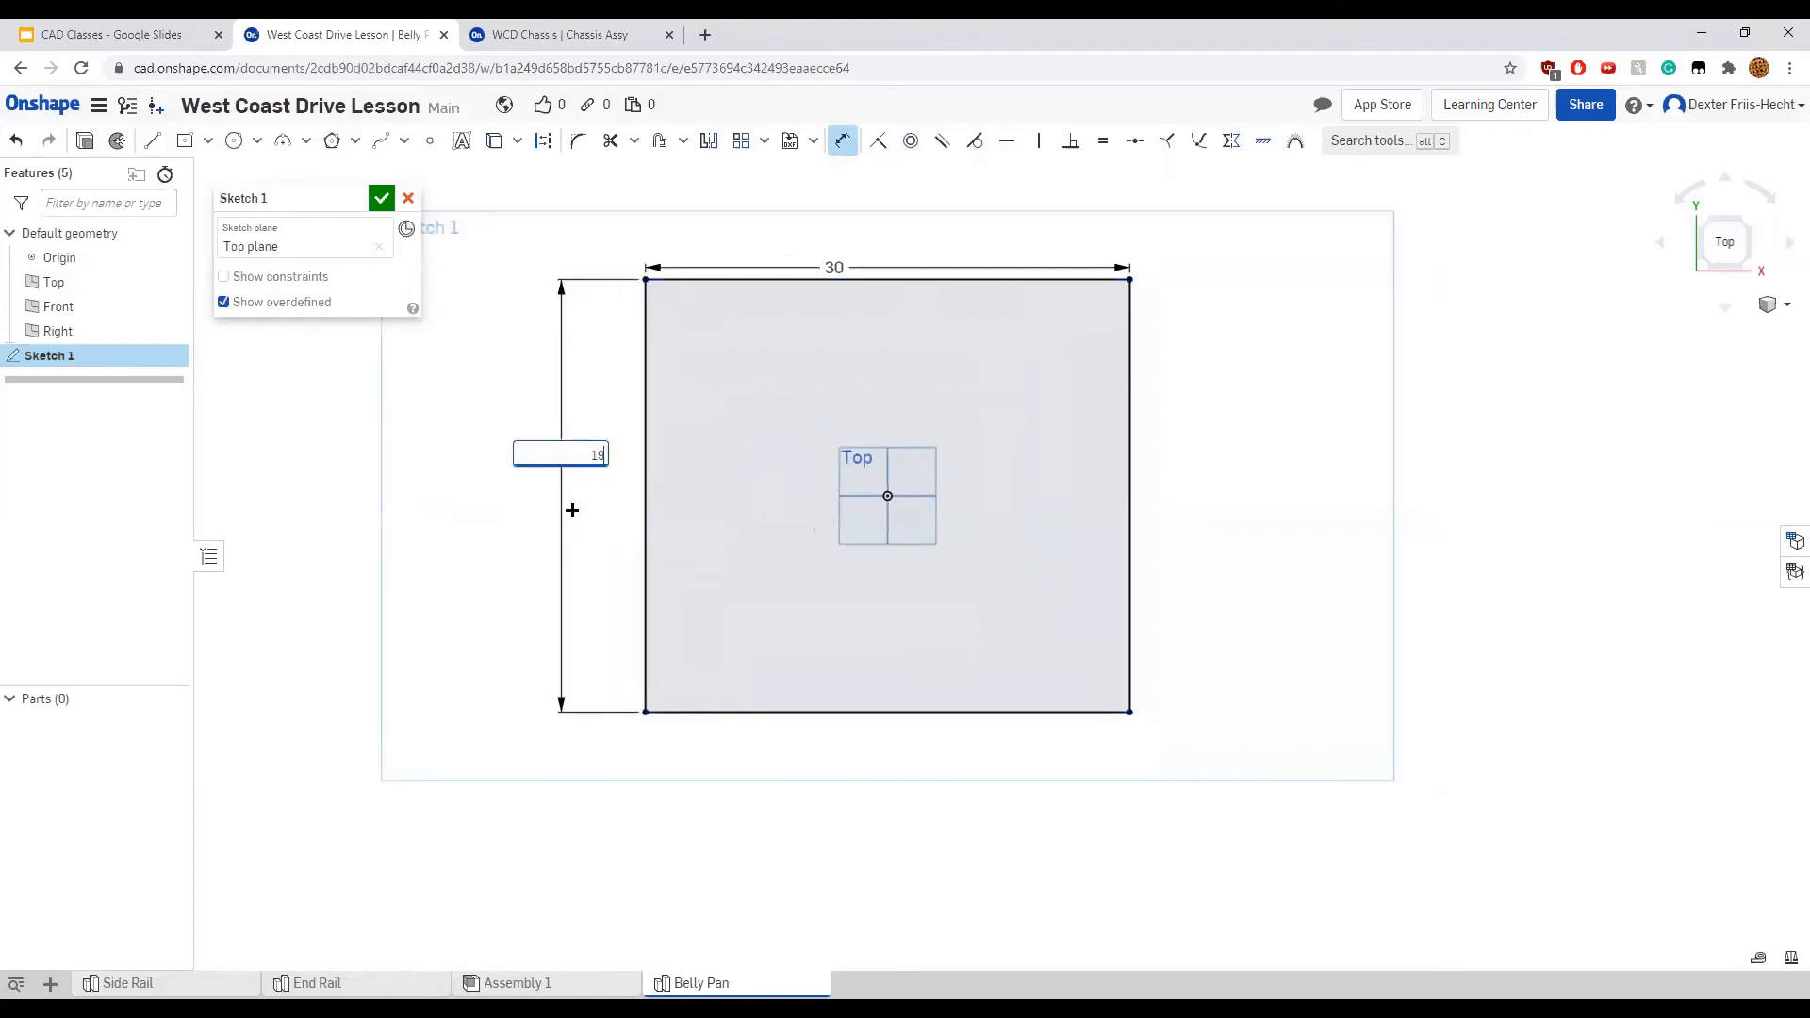
{"action": "key", "text": "Return"}
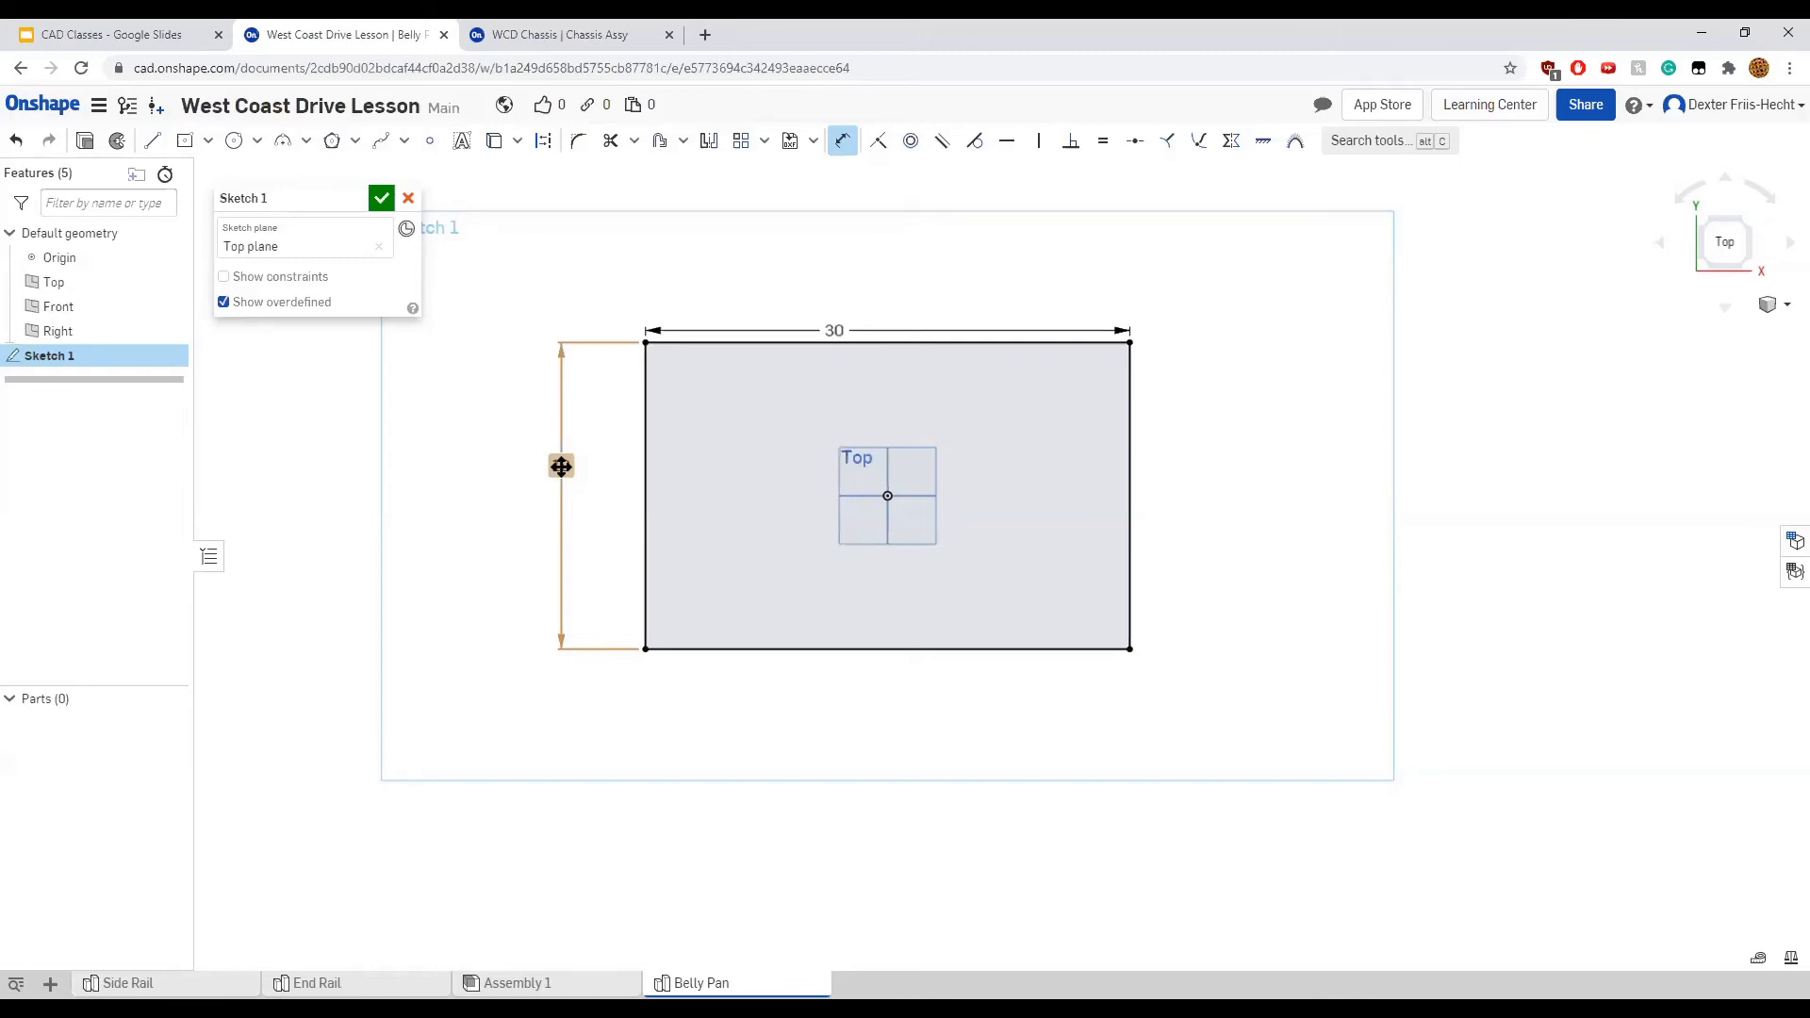
{"action": "left_click", "coordinate": [561, 465]}
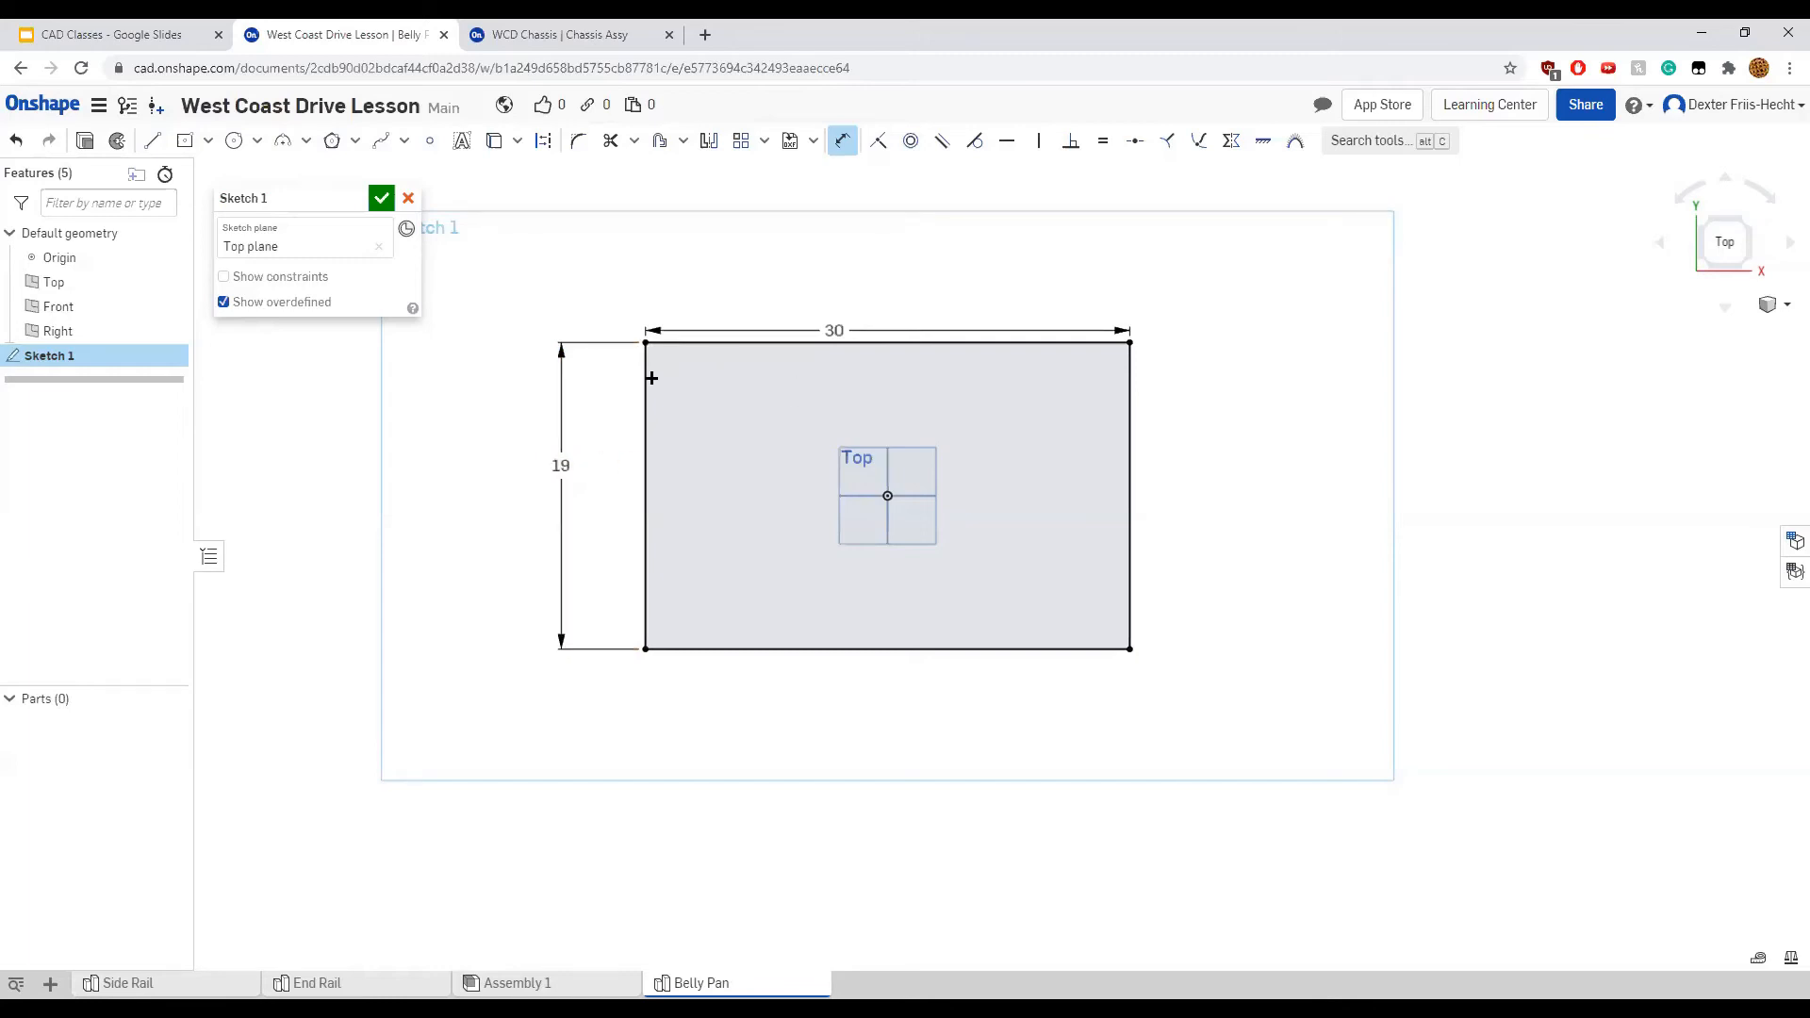
Place a sketch point just inside the rectangle's upper-left corner and dimension it 0.5 in from the left edge
{"action": "key", "text": "f"}
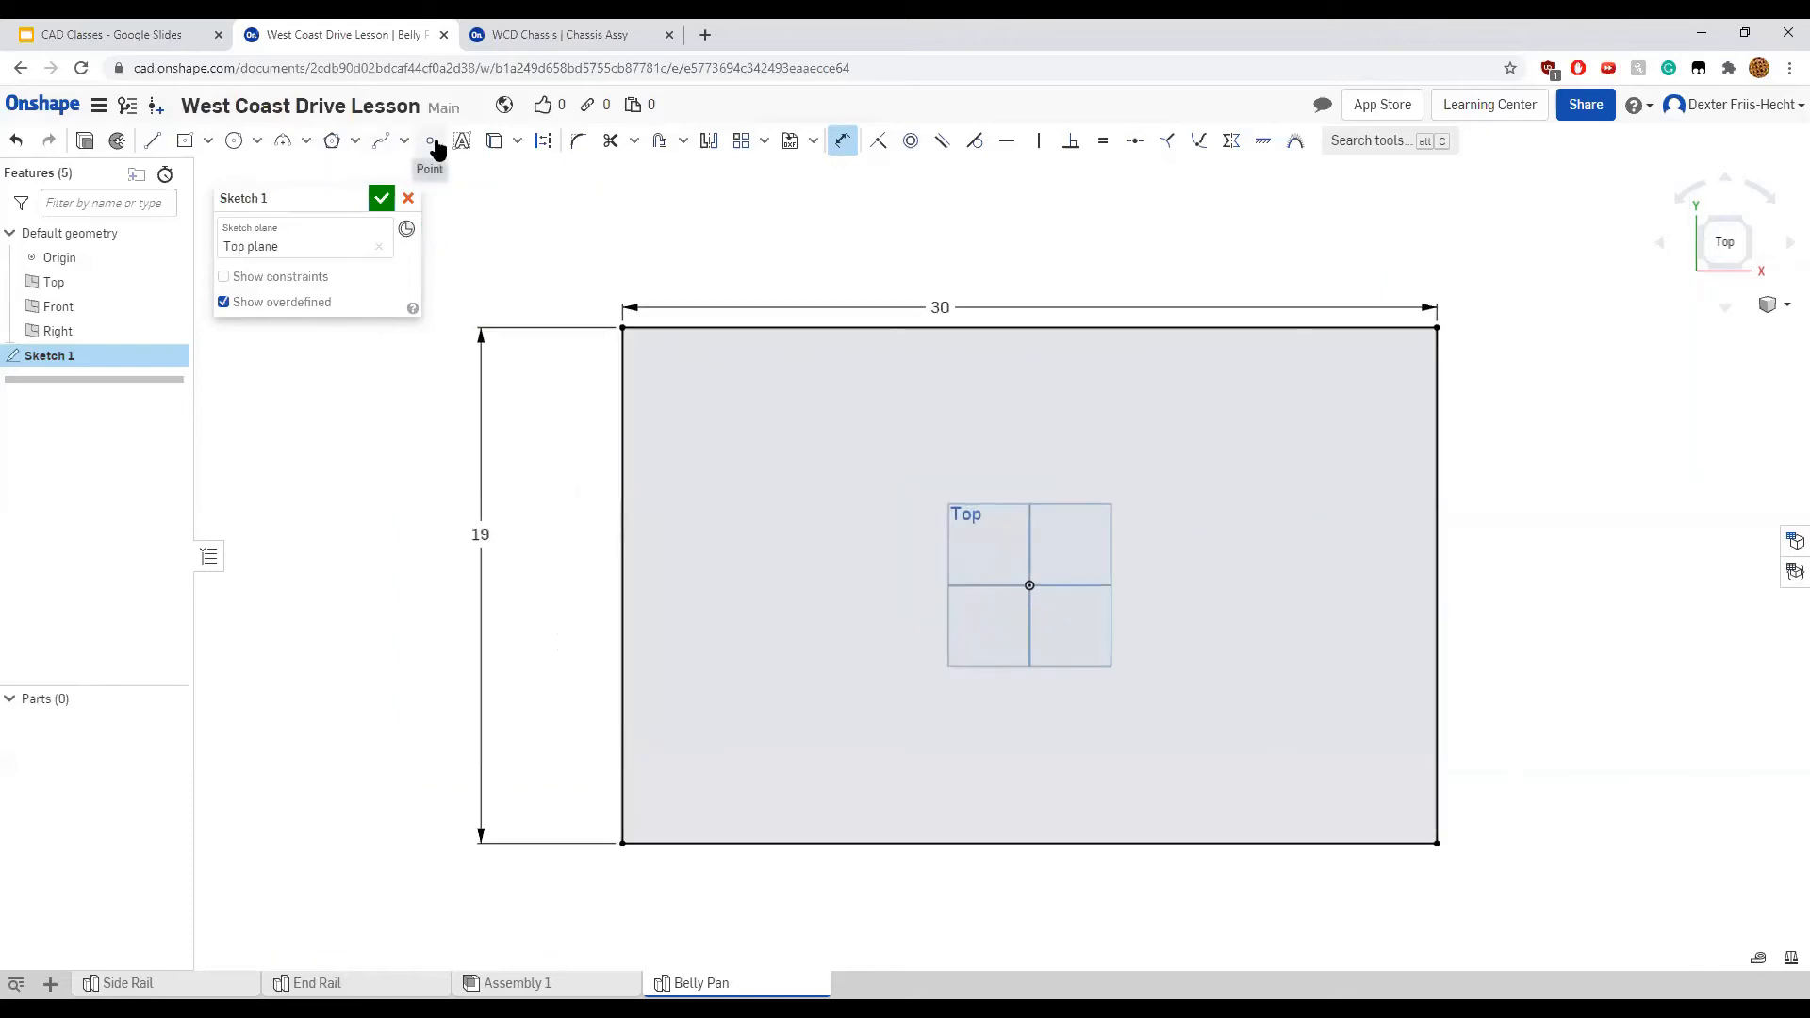
{"action": "left_click", "coordinate": [432, 141]}
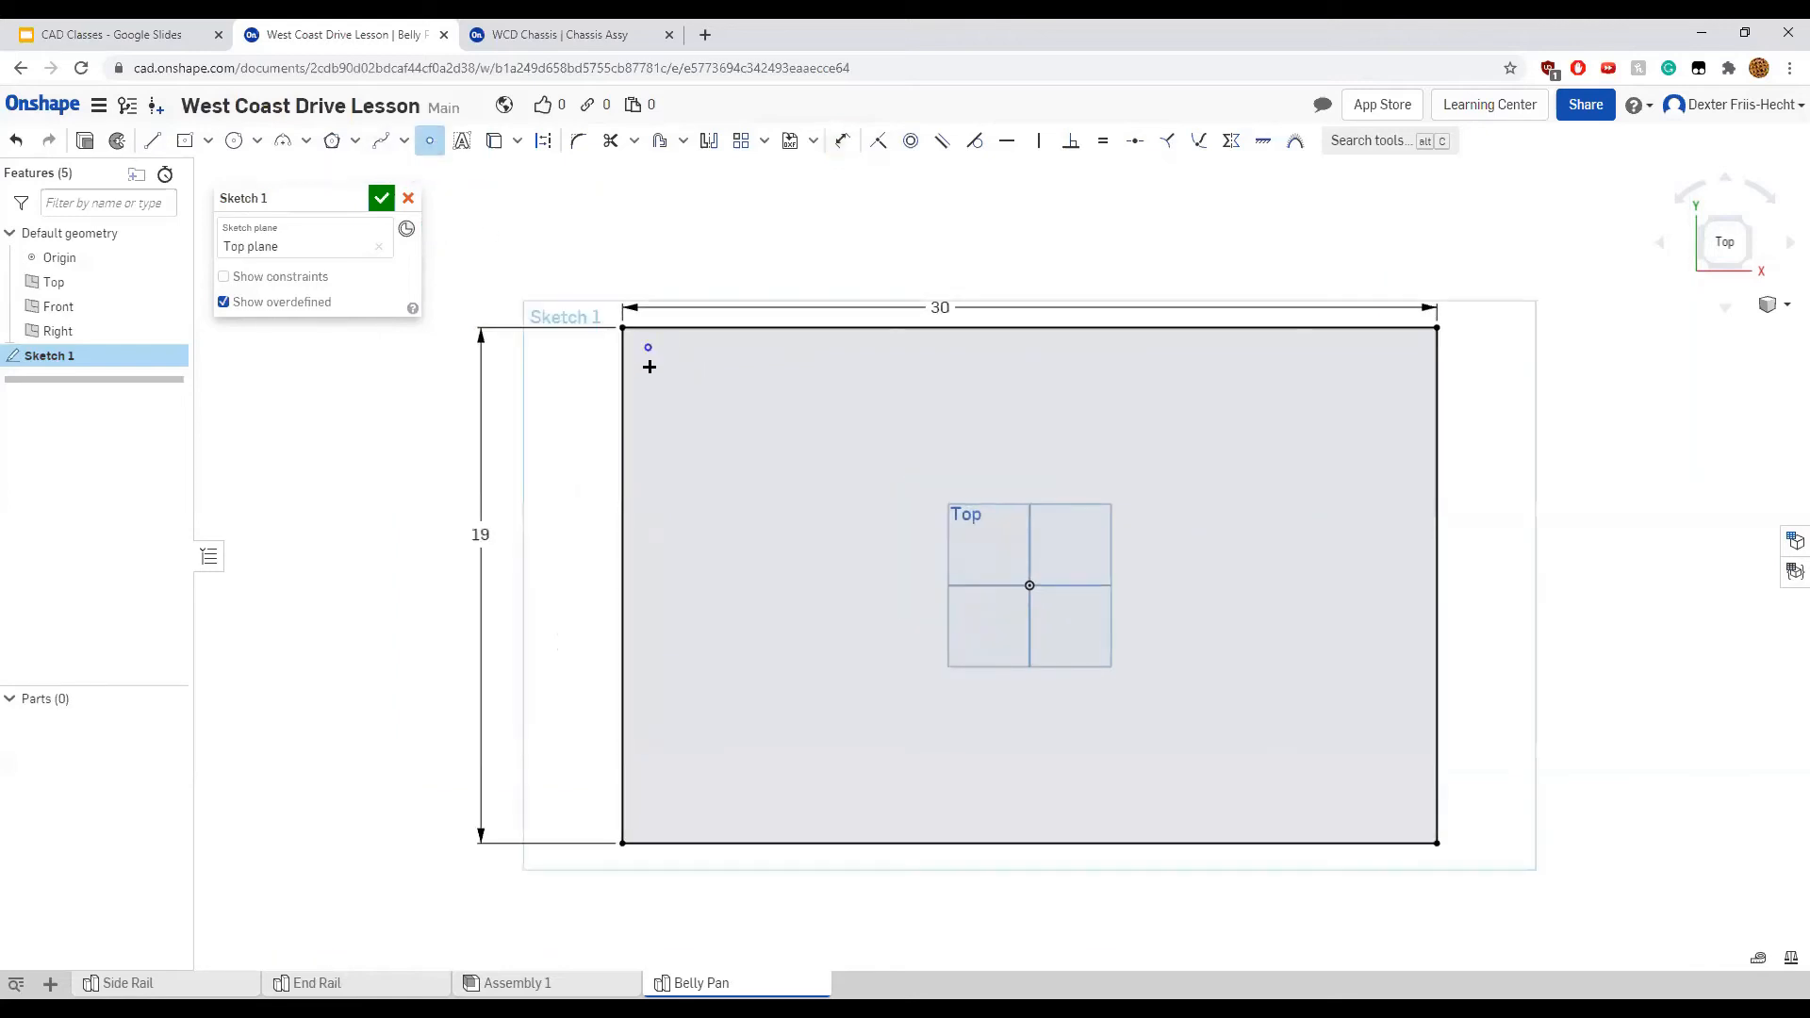
{"action": "scroll", "coordinate": [704, 257], "scroll_direction": "up", "scroll_amount": 3}
{"action": "middle_click_drag", "start_coordinate": [623, 269], "coordinate": [719, 251]}
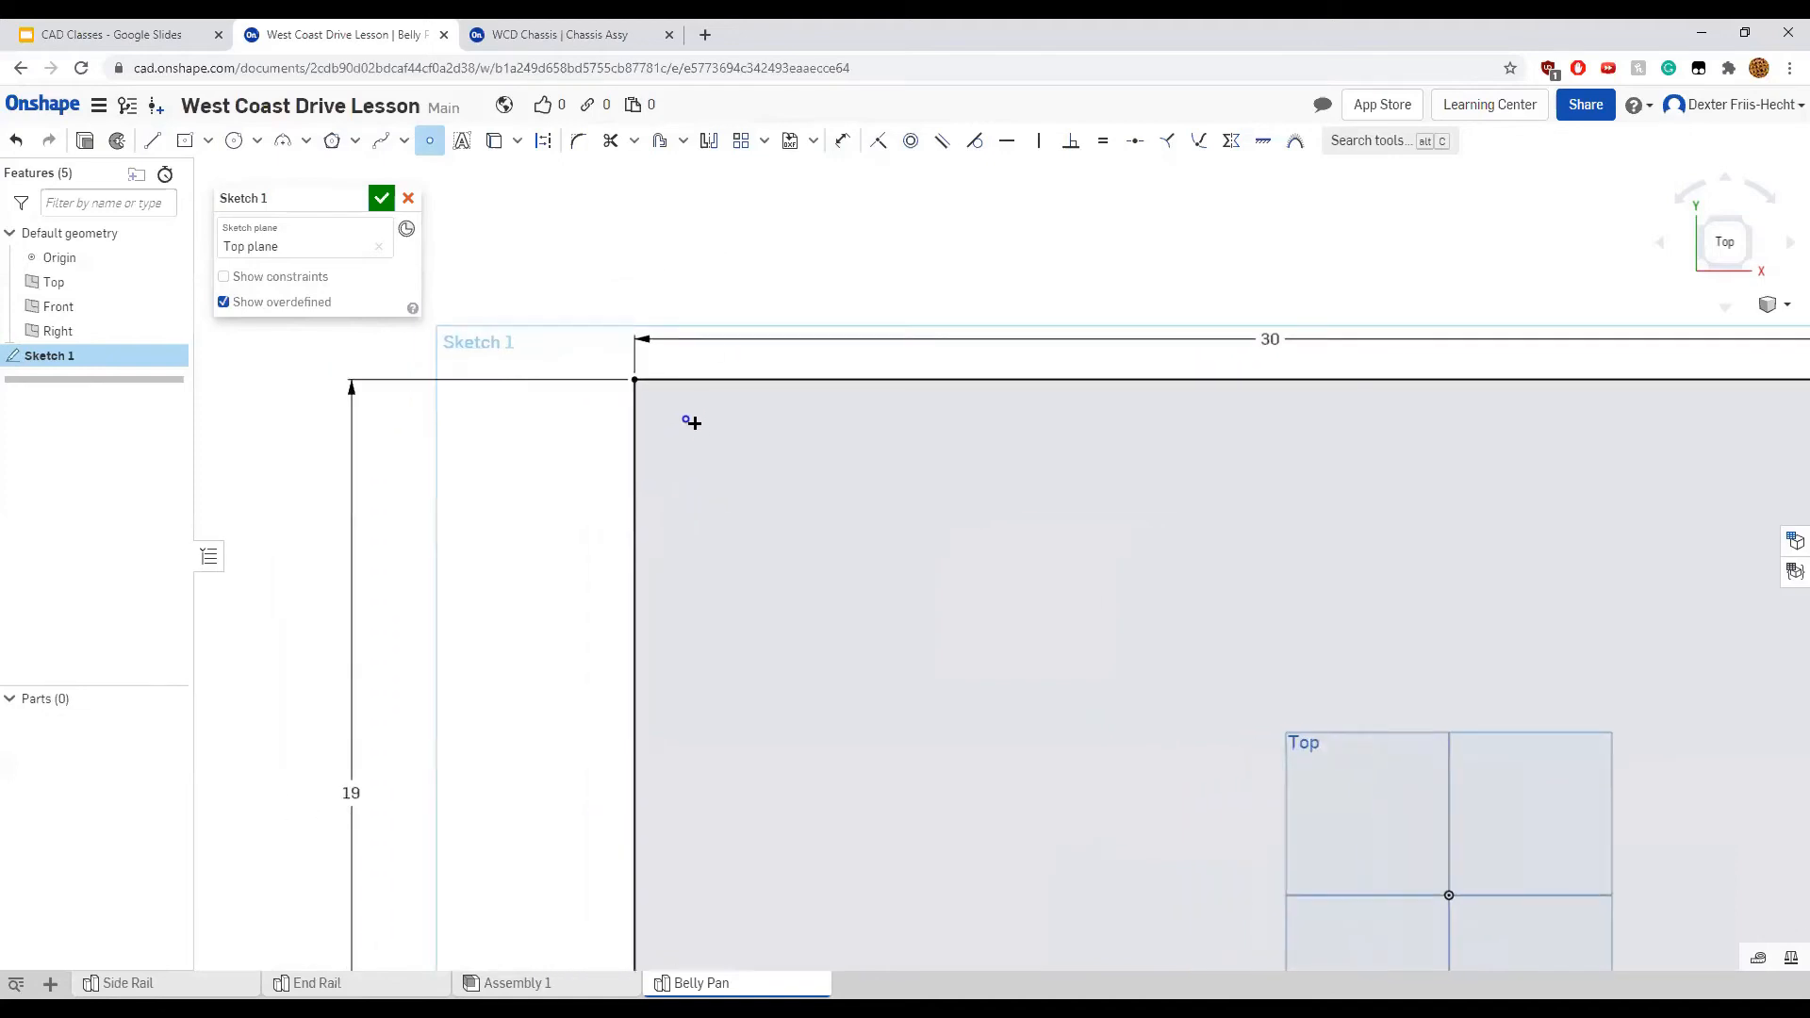
{"action": "key", "text": "d"}
{"action": "left_click", "coordinate": [686, 419]}
{"action": "left_click", "coordinate": [634, 420]}
{"action": "left_click", "coordinate": [660, 433]}
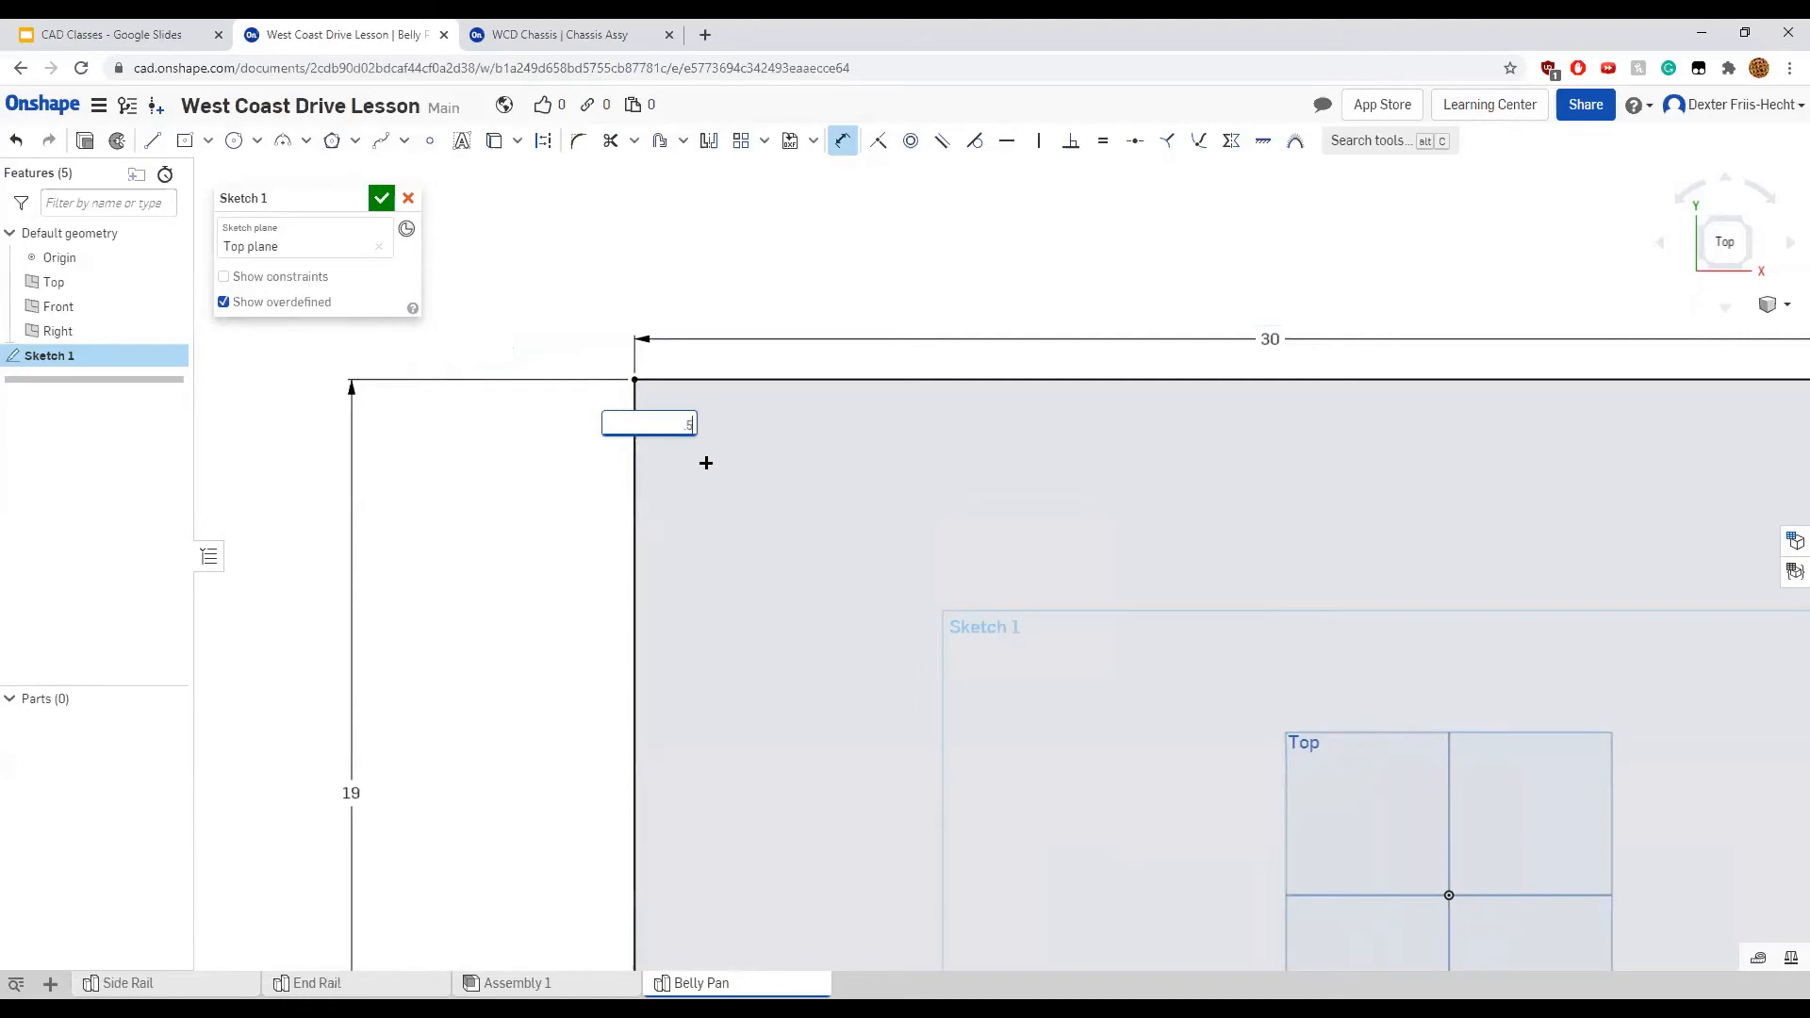
{"action": "key", "text": "Return"}
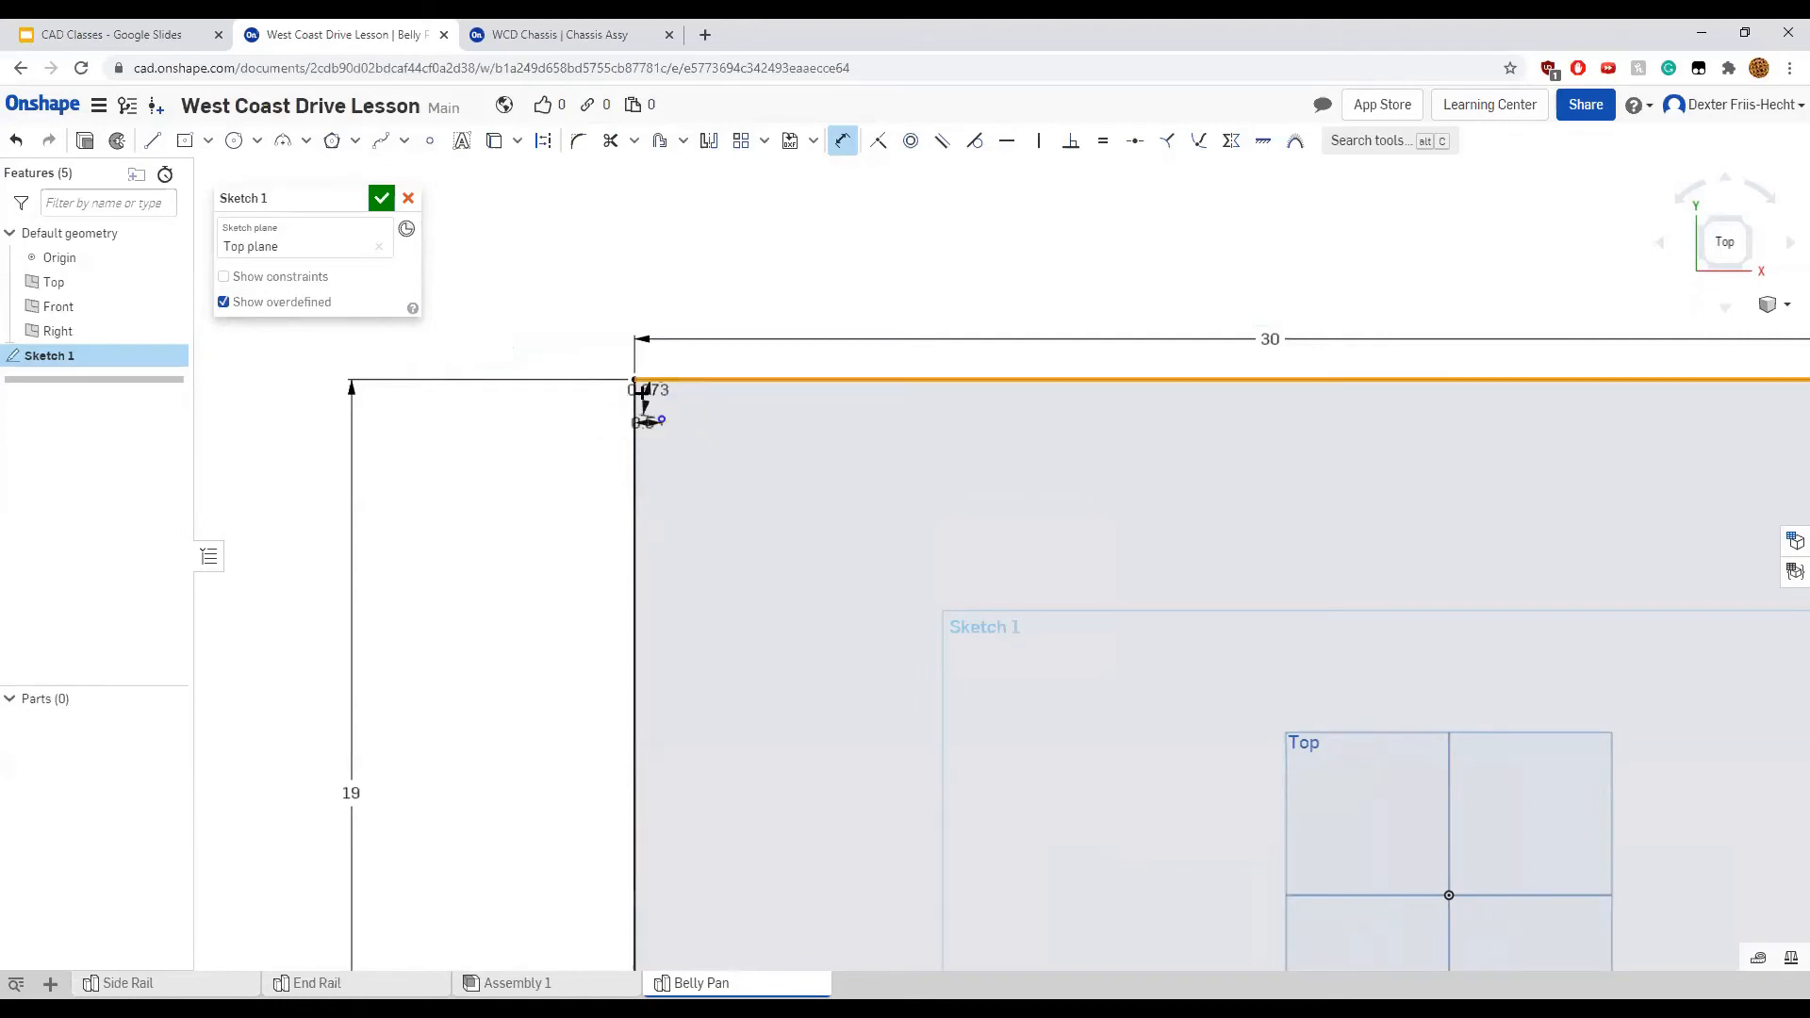
Dimension the corner point 0.5 in from the rectangle's top edge
{"action": "left_click", "coordinate": [648, 387]}
{"action": "left_click", "coordinate": [664, 392]}
{"action": "type", "text": "0.5"}
{"action": "key", "text": "Return"}
{"action": "scroll", "coordinate": [665, 412], "scroll_direction": "up", "scroll_amount": 3}
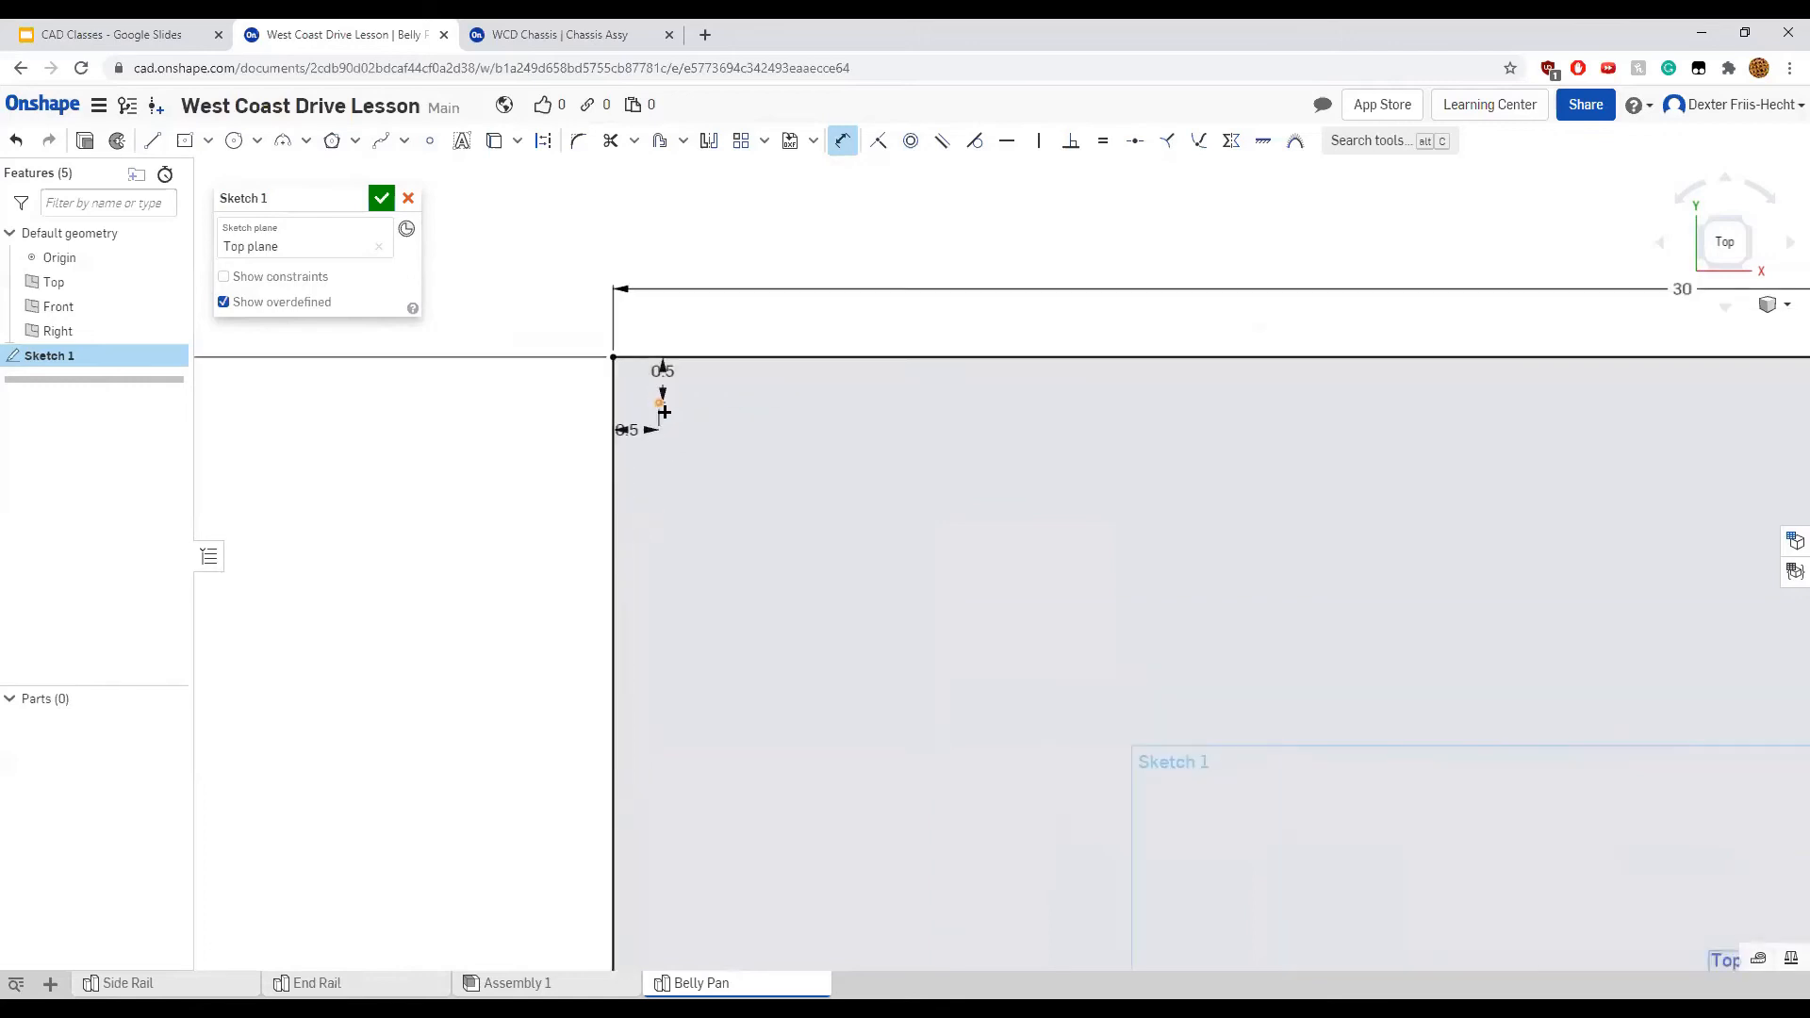
Create a linear pattern of the corner point with 30 instances spaced 1 in apart along the rectangle's top edge
{"action": "left_click", "coordinate": [741, 149]}
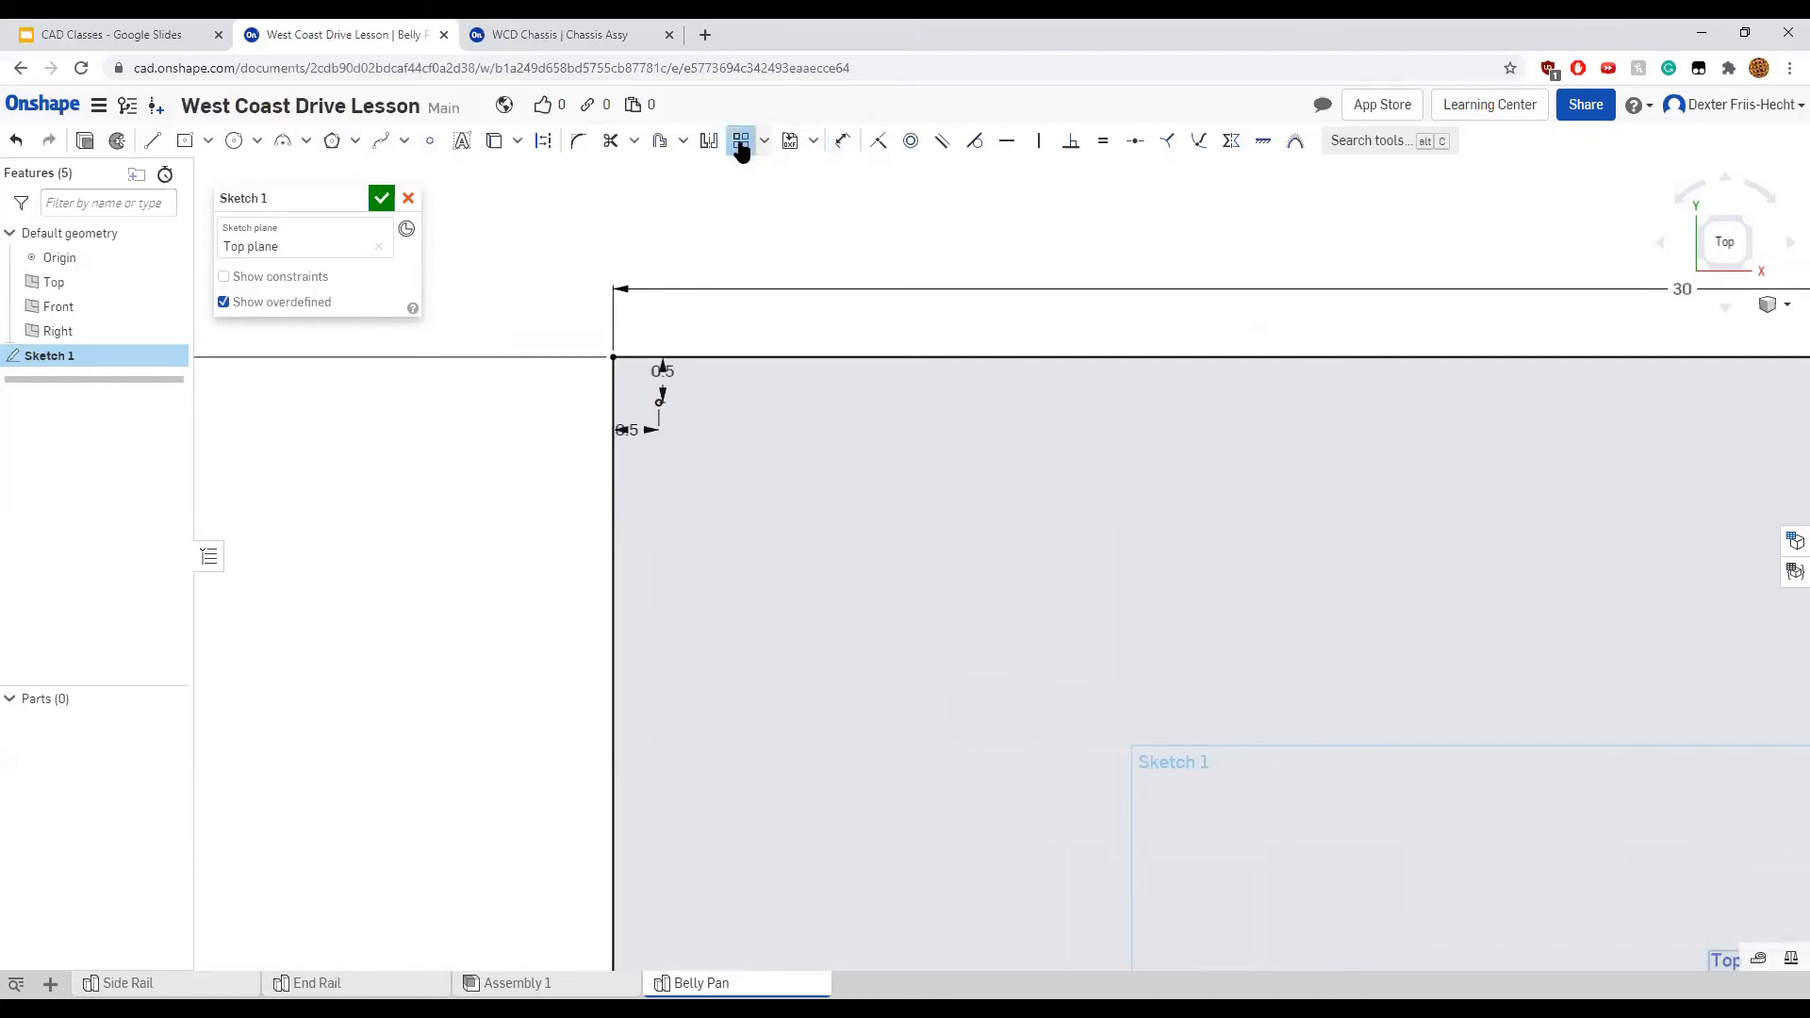
{"action": "left_click", "coordinate": [658, 403]}
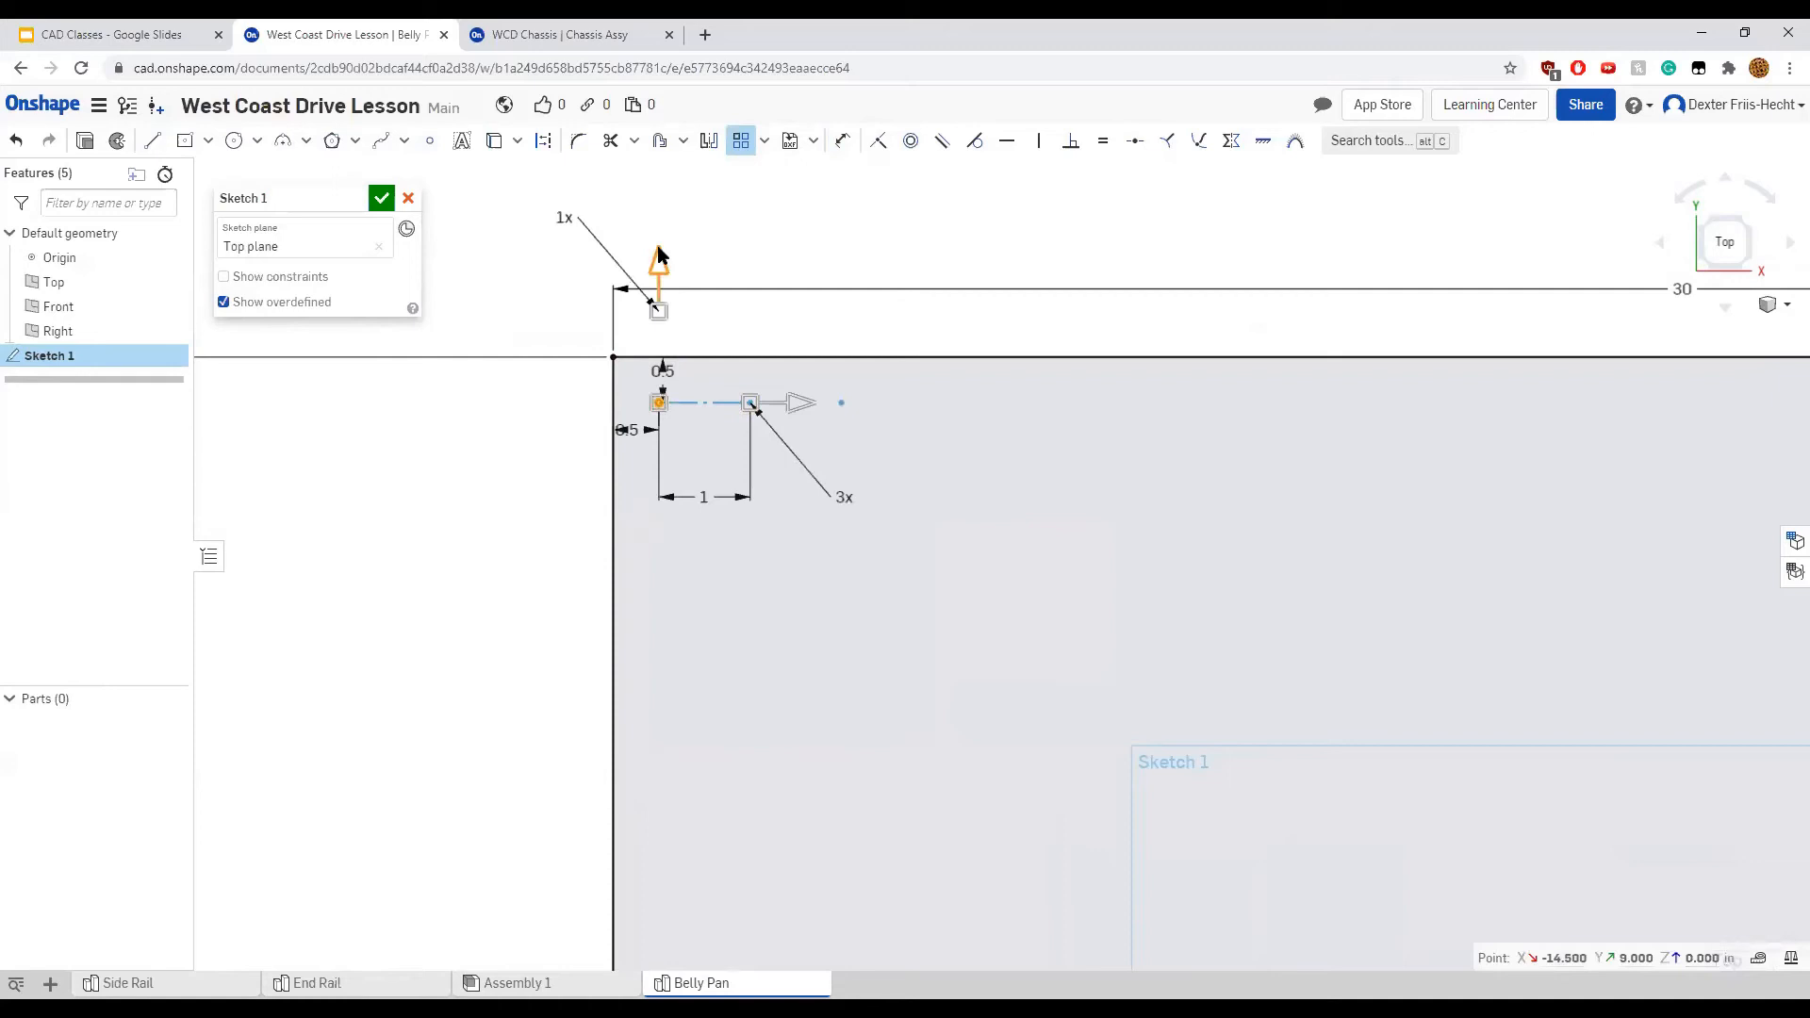
{"action": "left_click", "coordinate": [844, 496]}
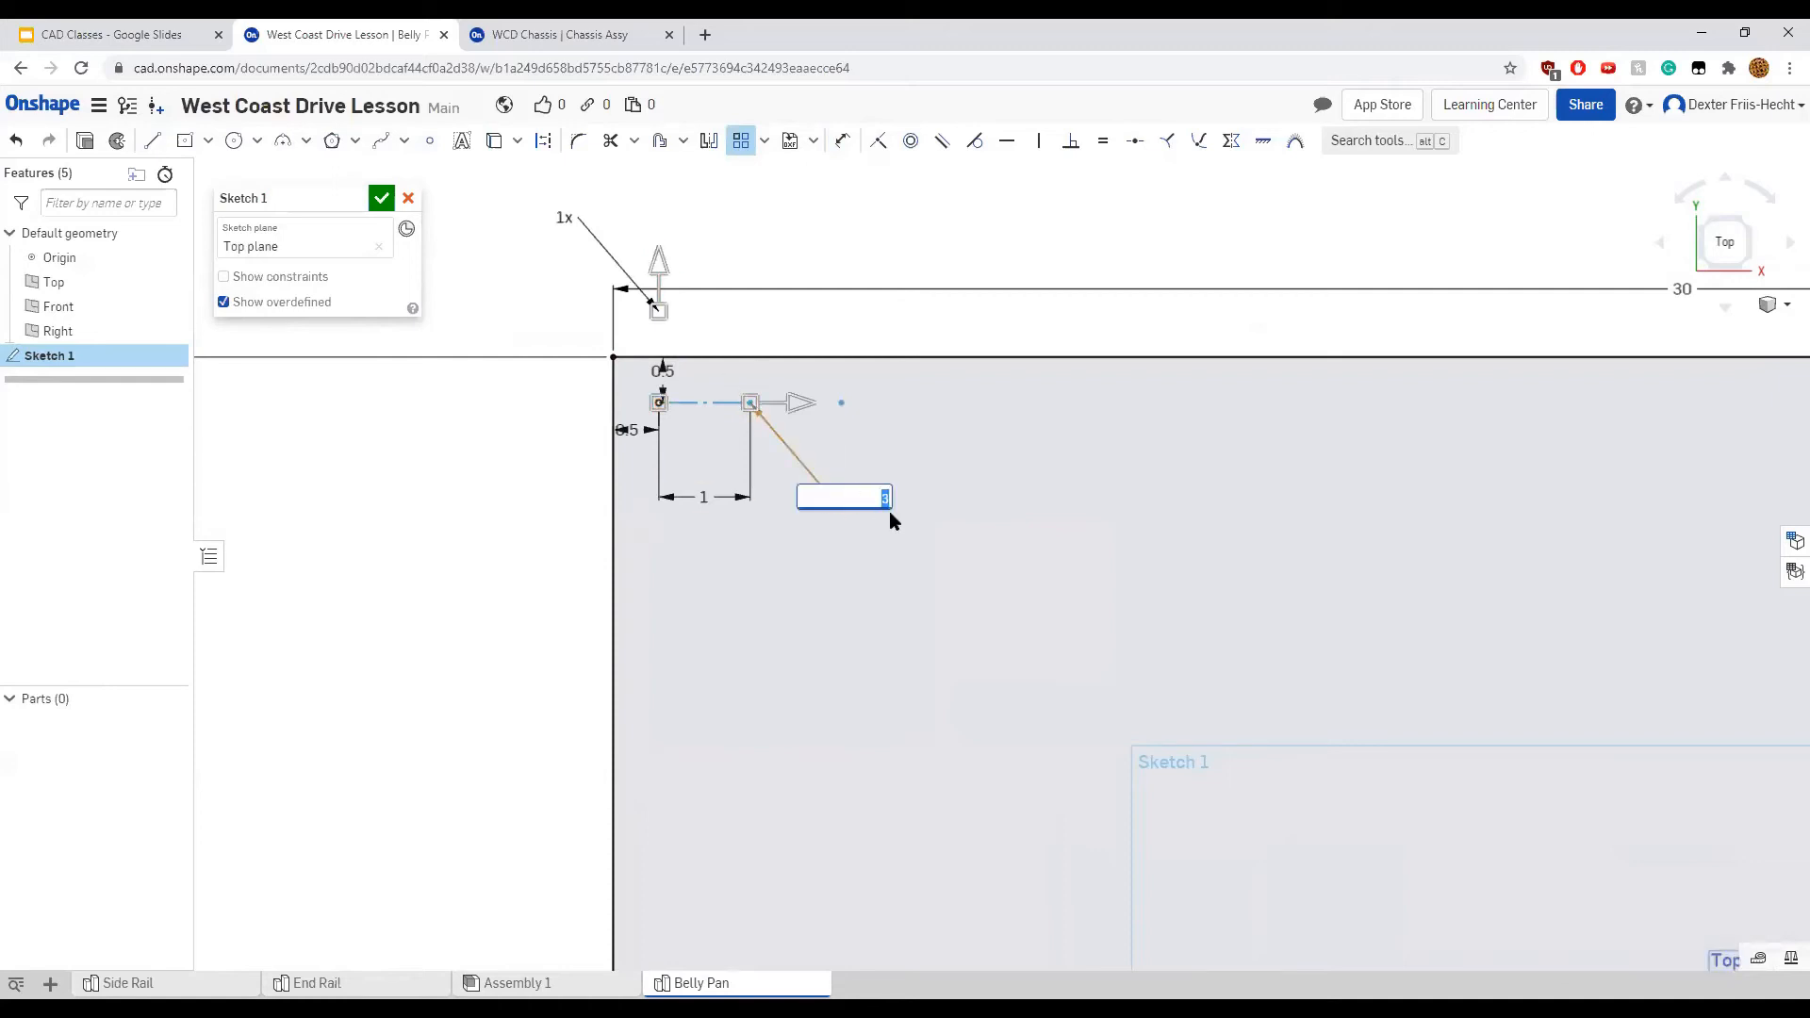
{"action": "type", "text": "30"}
{"action": "key", "text": "Return"}
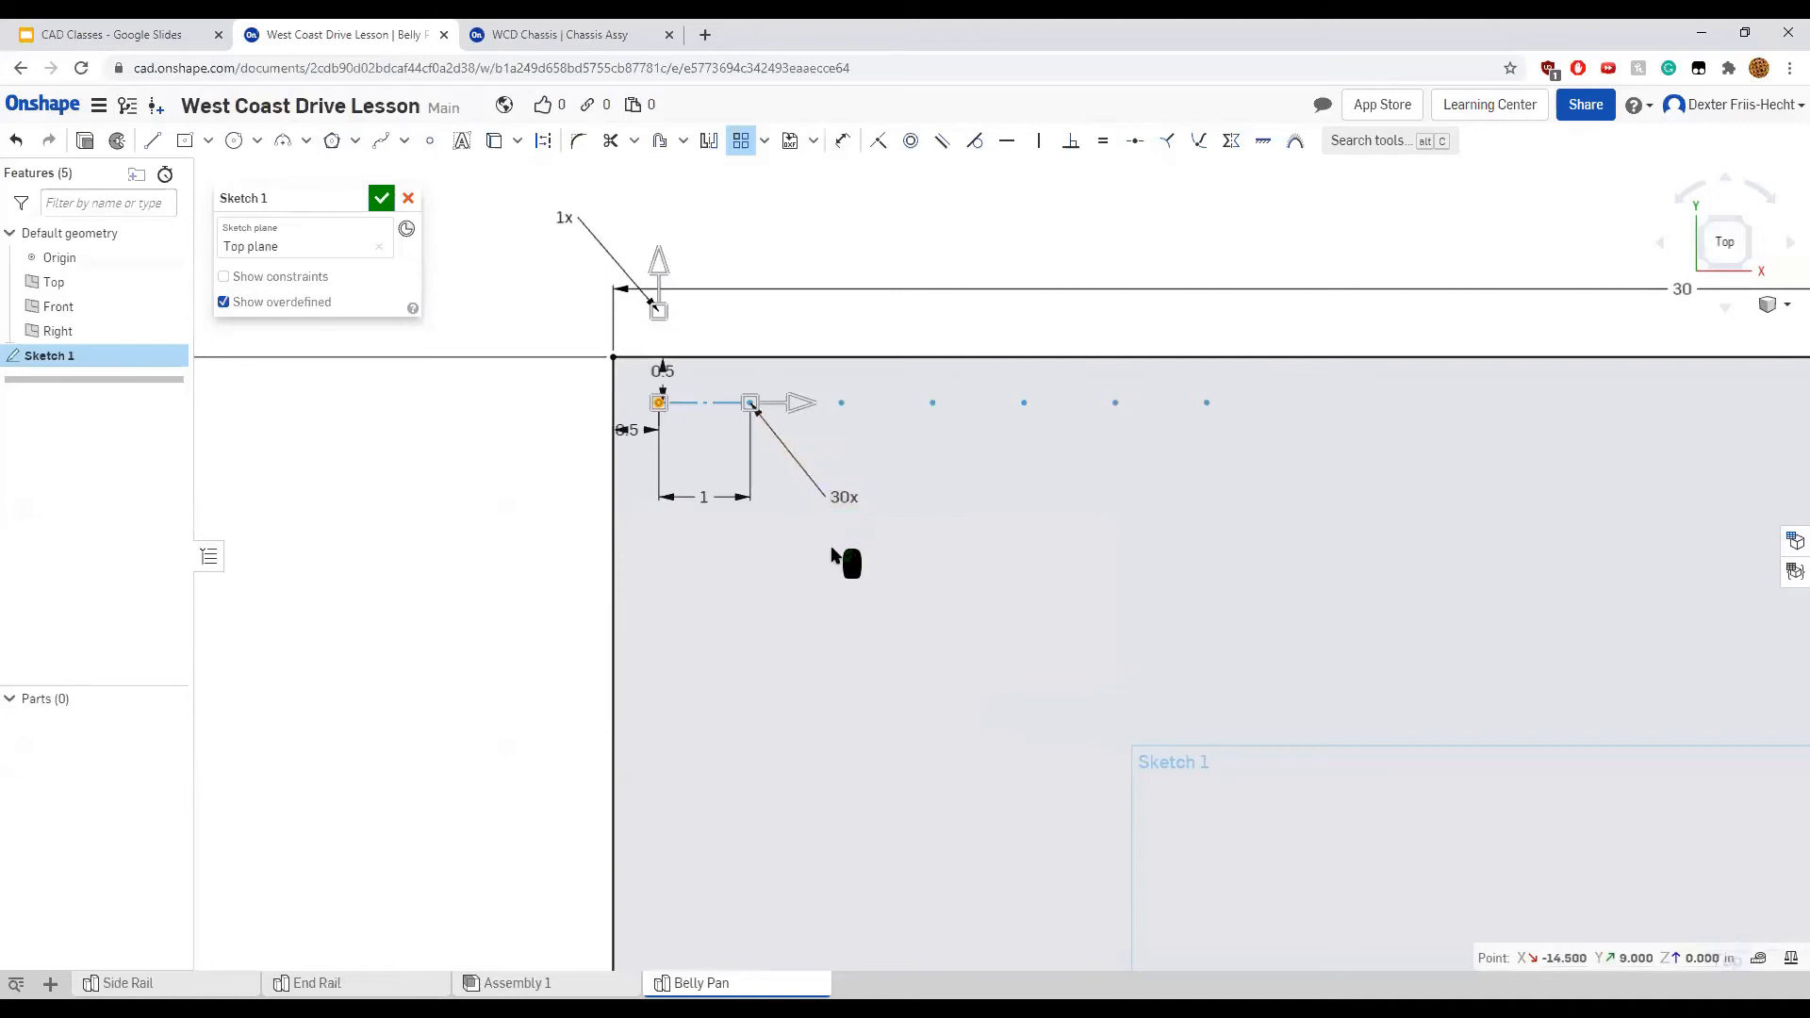
{"action": "scroll", "coordinate": [903, 517], "scroll_direction": "up", "scroll_amount": 3}
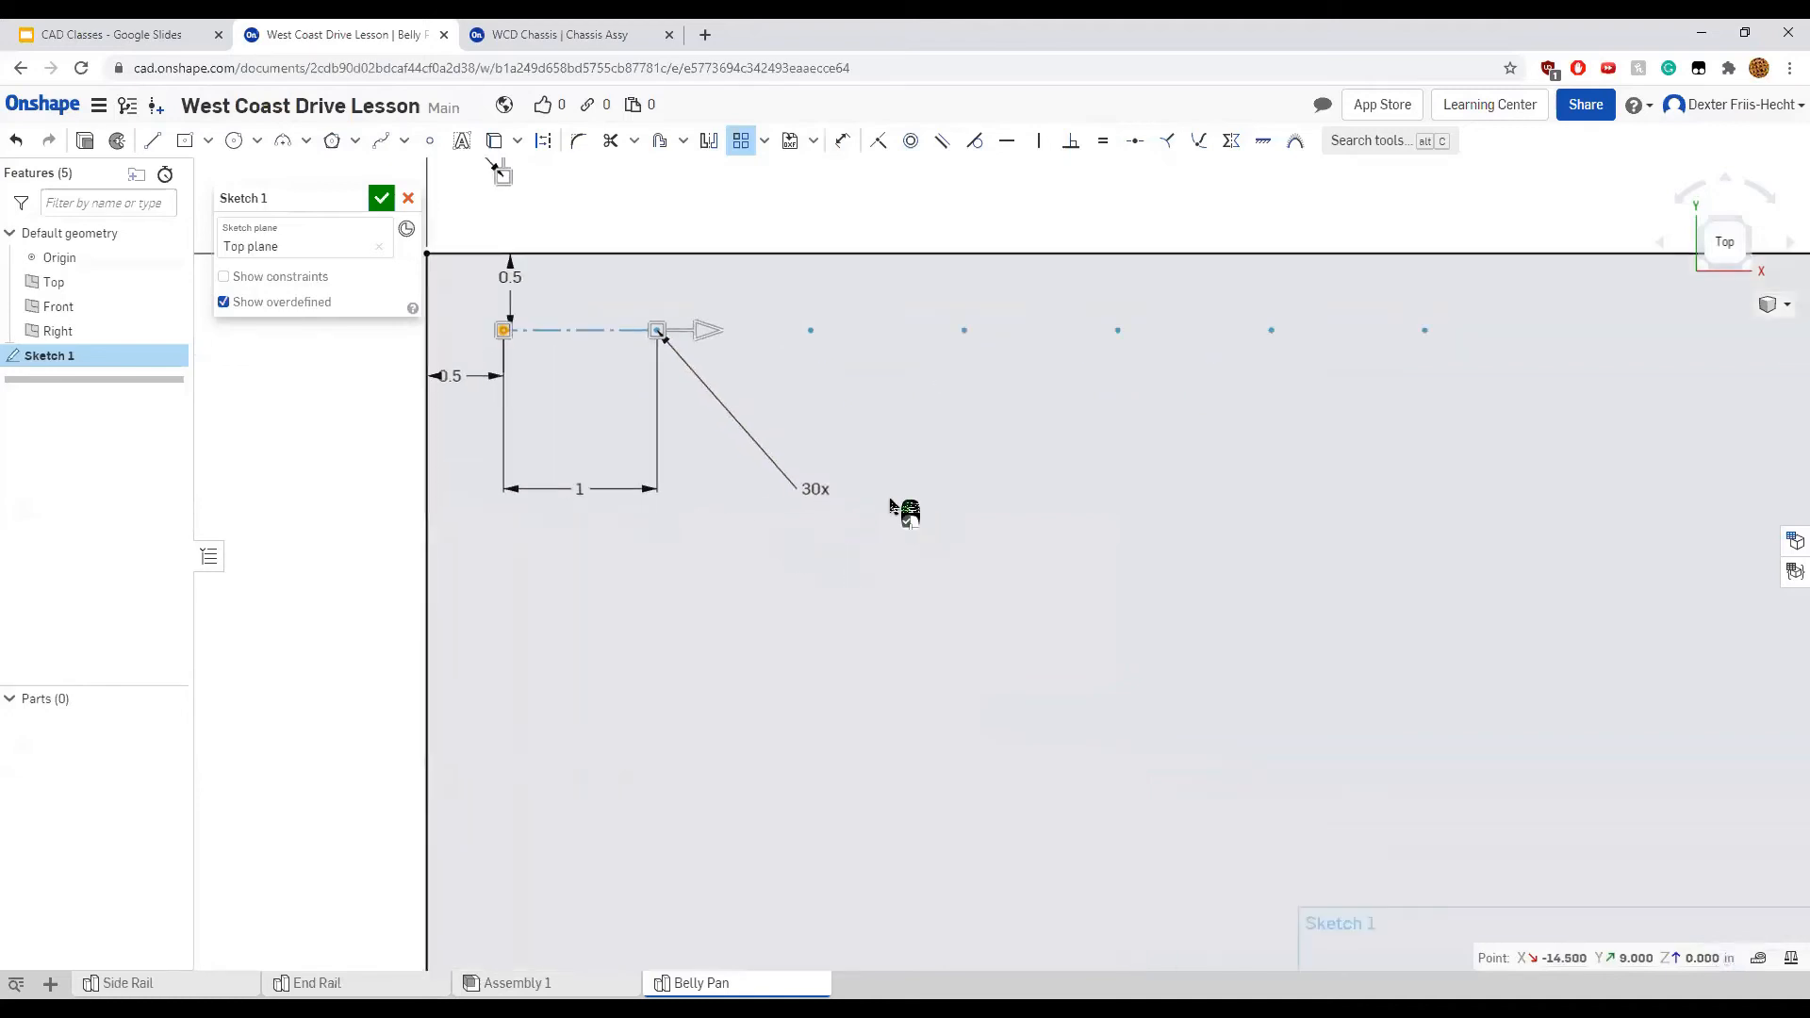
{"action": "scroll", "coordinate": [905, 511], "scroll_direction": "down", "scroll_amount": 4}
{"action": "scroll", "coordinate": [1091, 610], "scroll_direction": "down", "scroll_amount": 3}
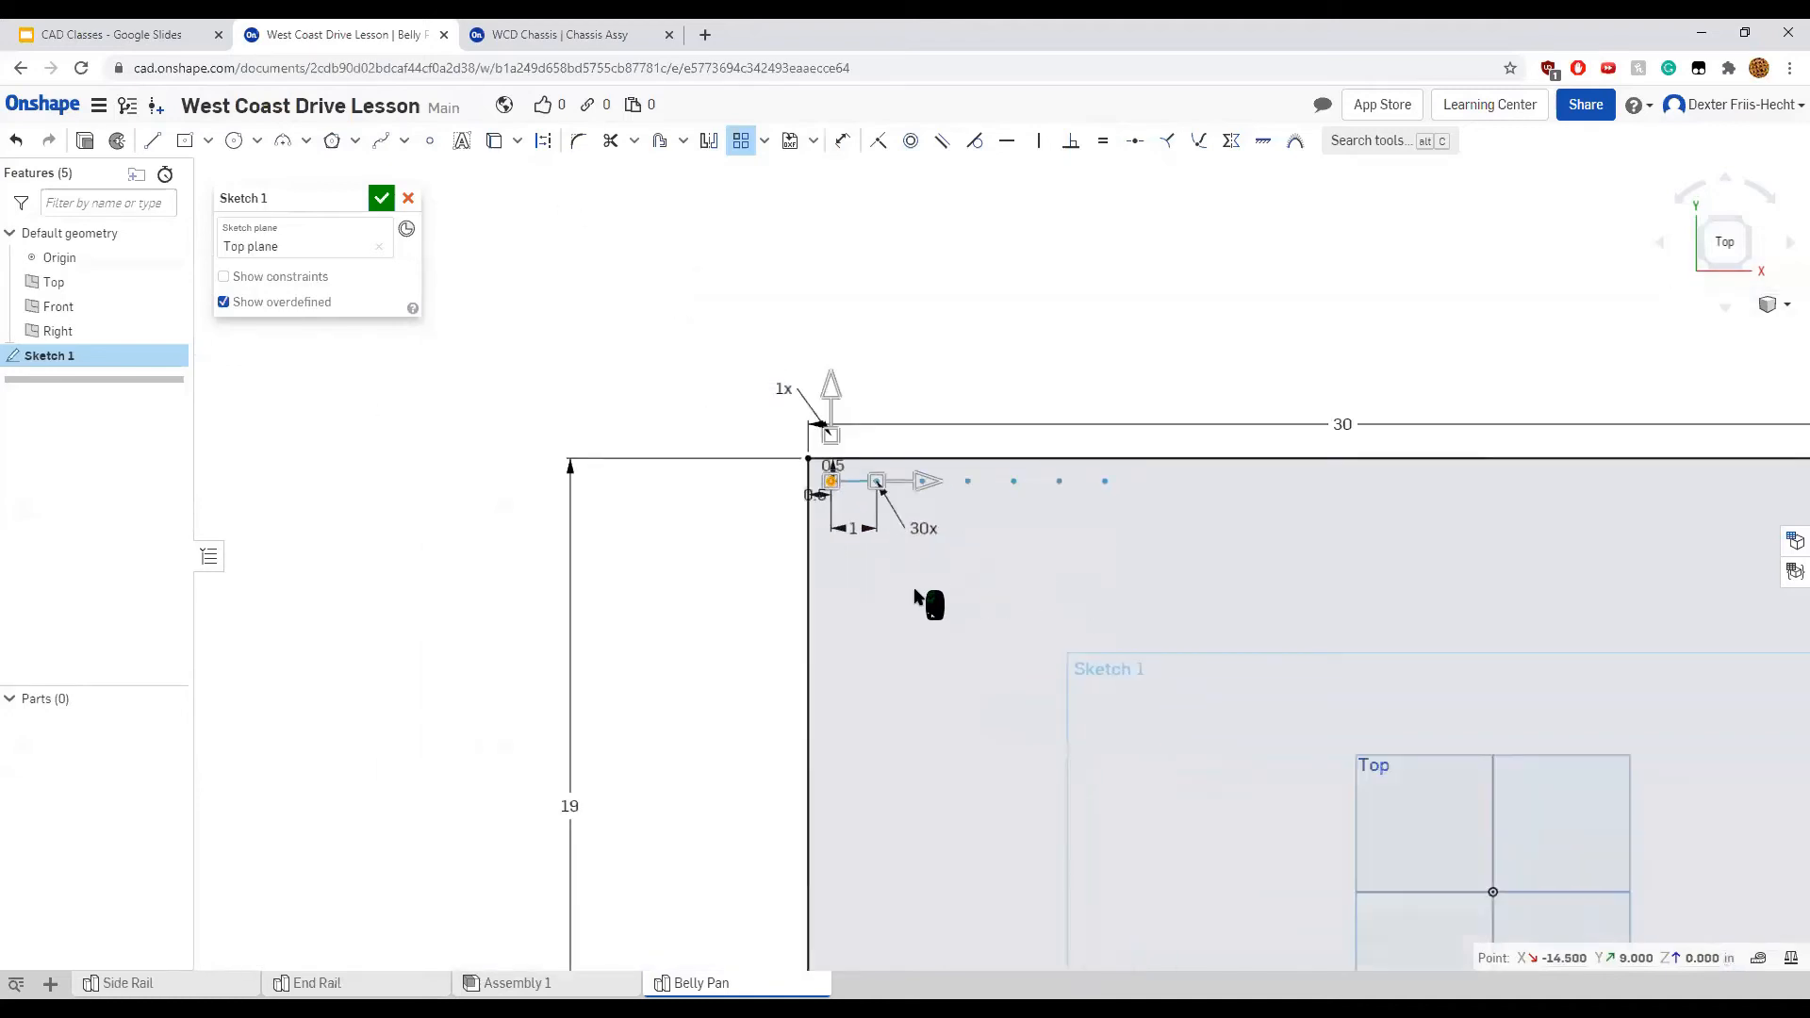
{"action": "middle_click_drag", "start_coordinate": [1050, 626], "coordinate": [940, 396]}
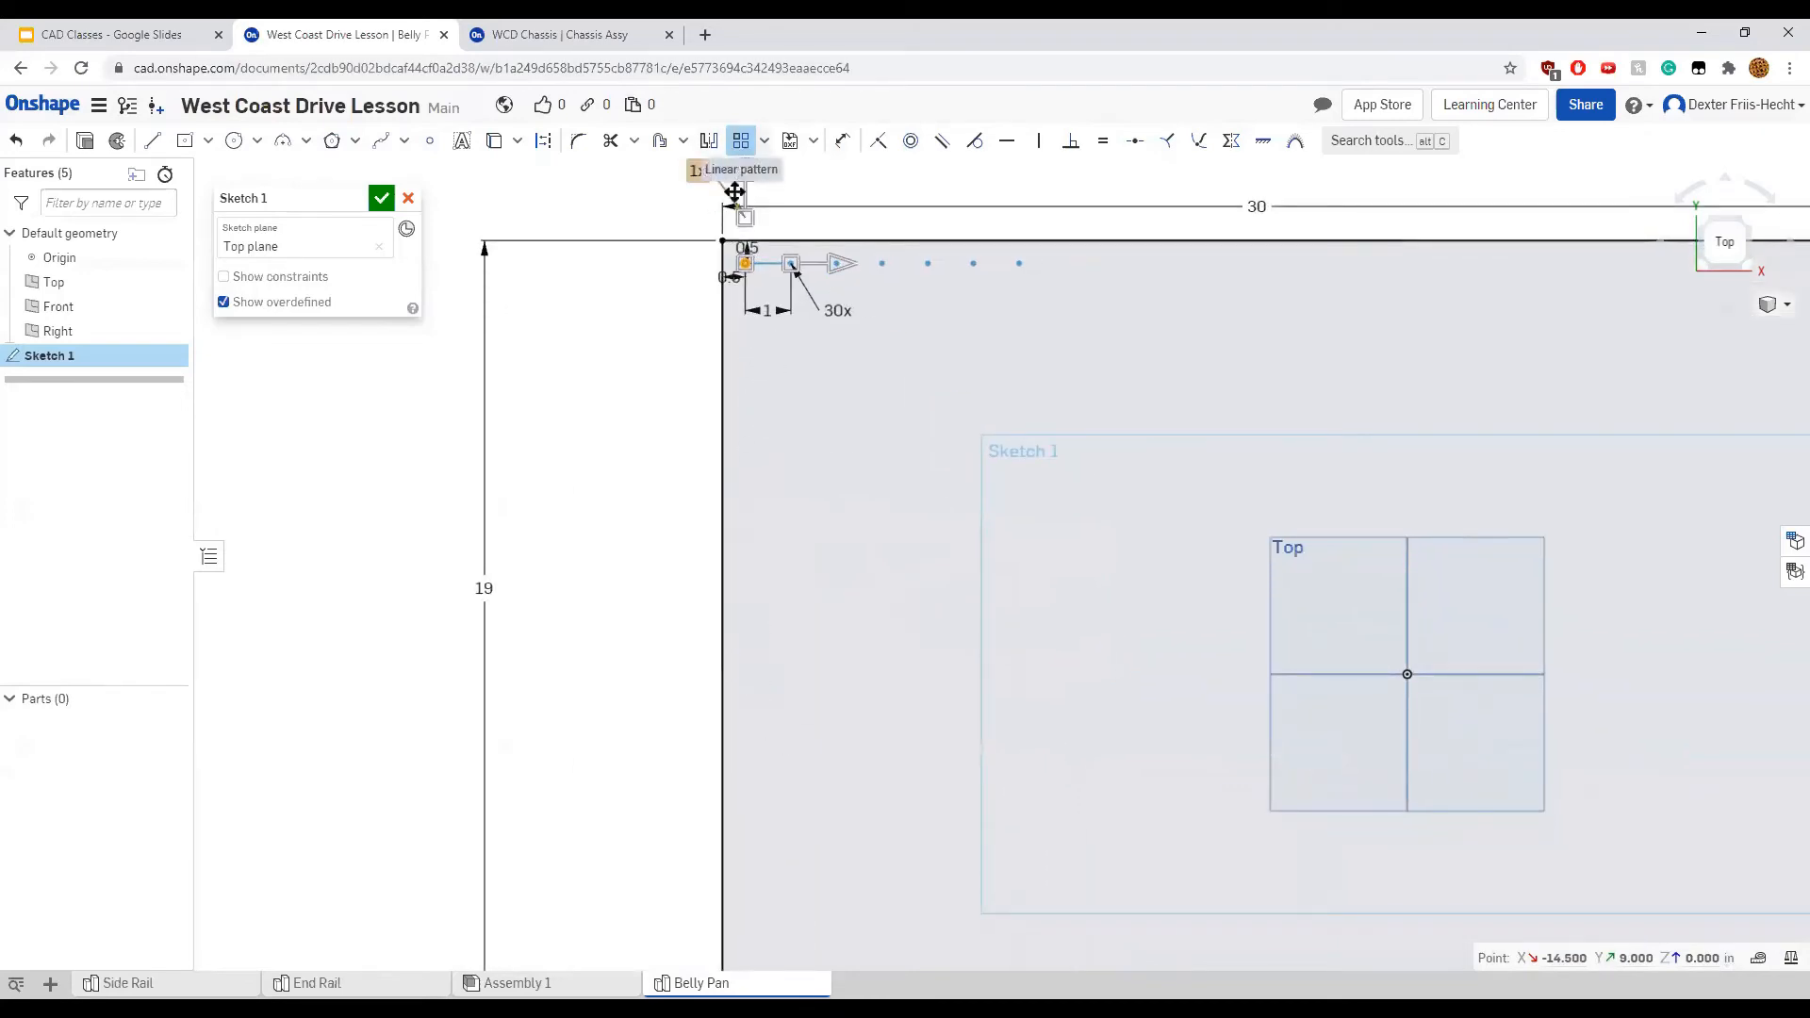
{"action": "key", "text": "f"}
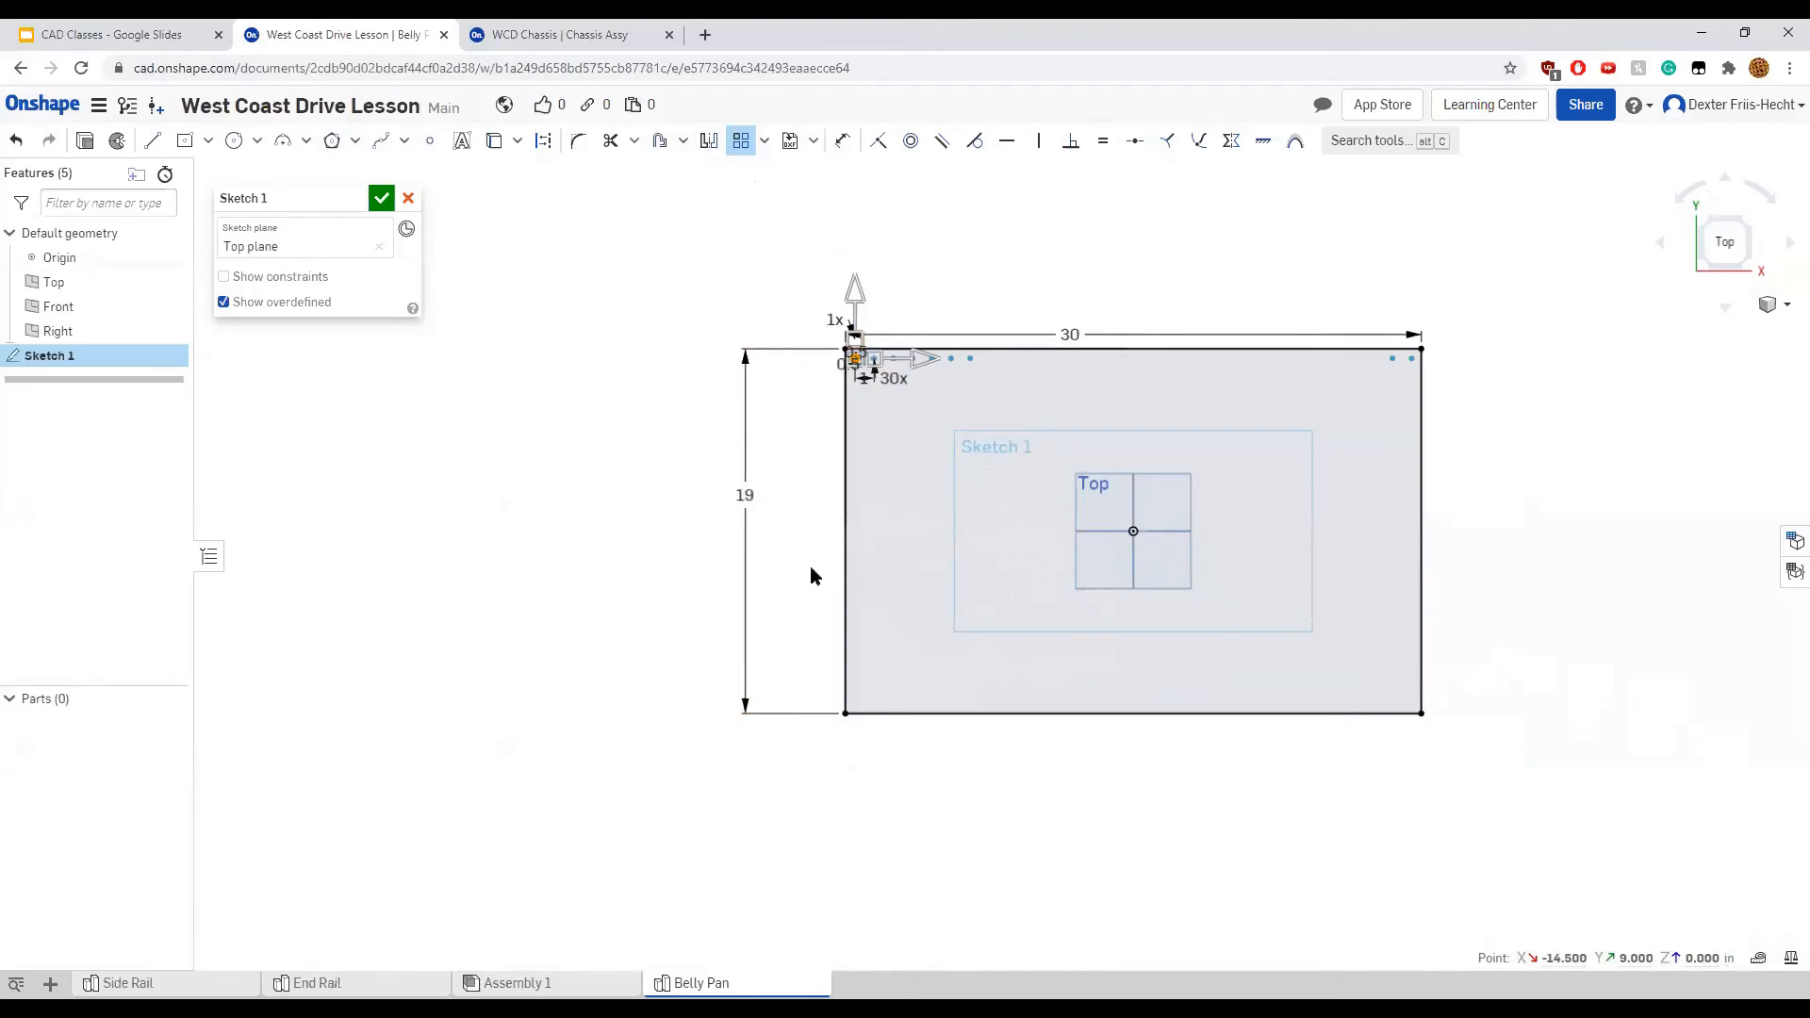
{"action": "left_click", "coordinate": [762, 280]}
Start a second linear pattern from the corner point, directing its second direction down the left edge with 1 in spacing
{"action": "middle_click_drag", "start_coordinate": [1073, 289], "coordinate": [920, 281]}
{"action": "scroll", "coordinate": [860, 376], "scroll_direction": "up", "scroll_amount": 5}
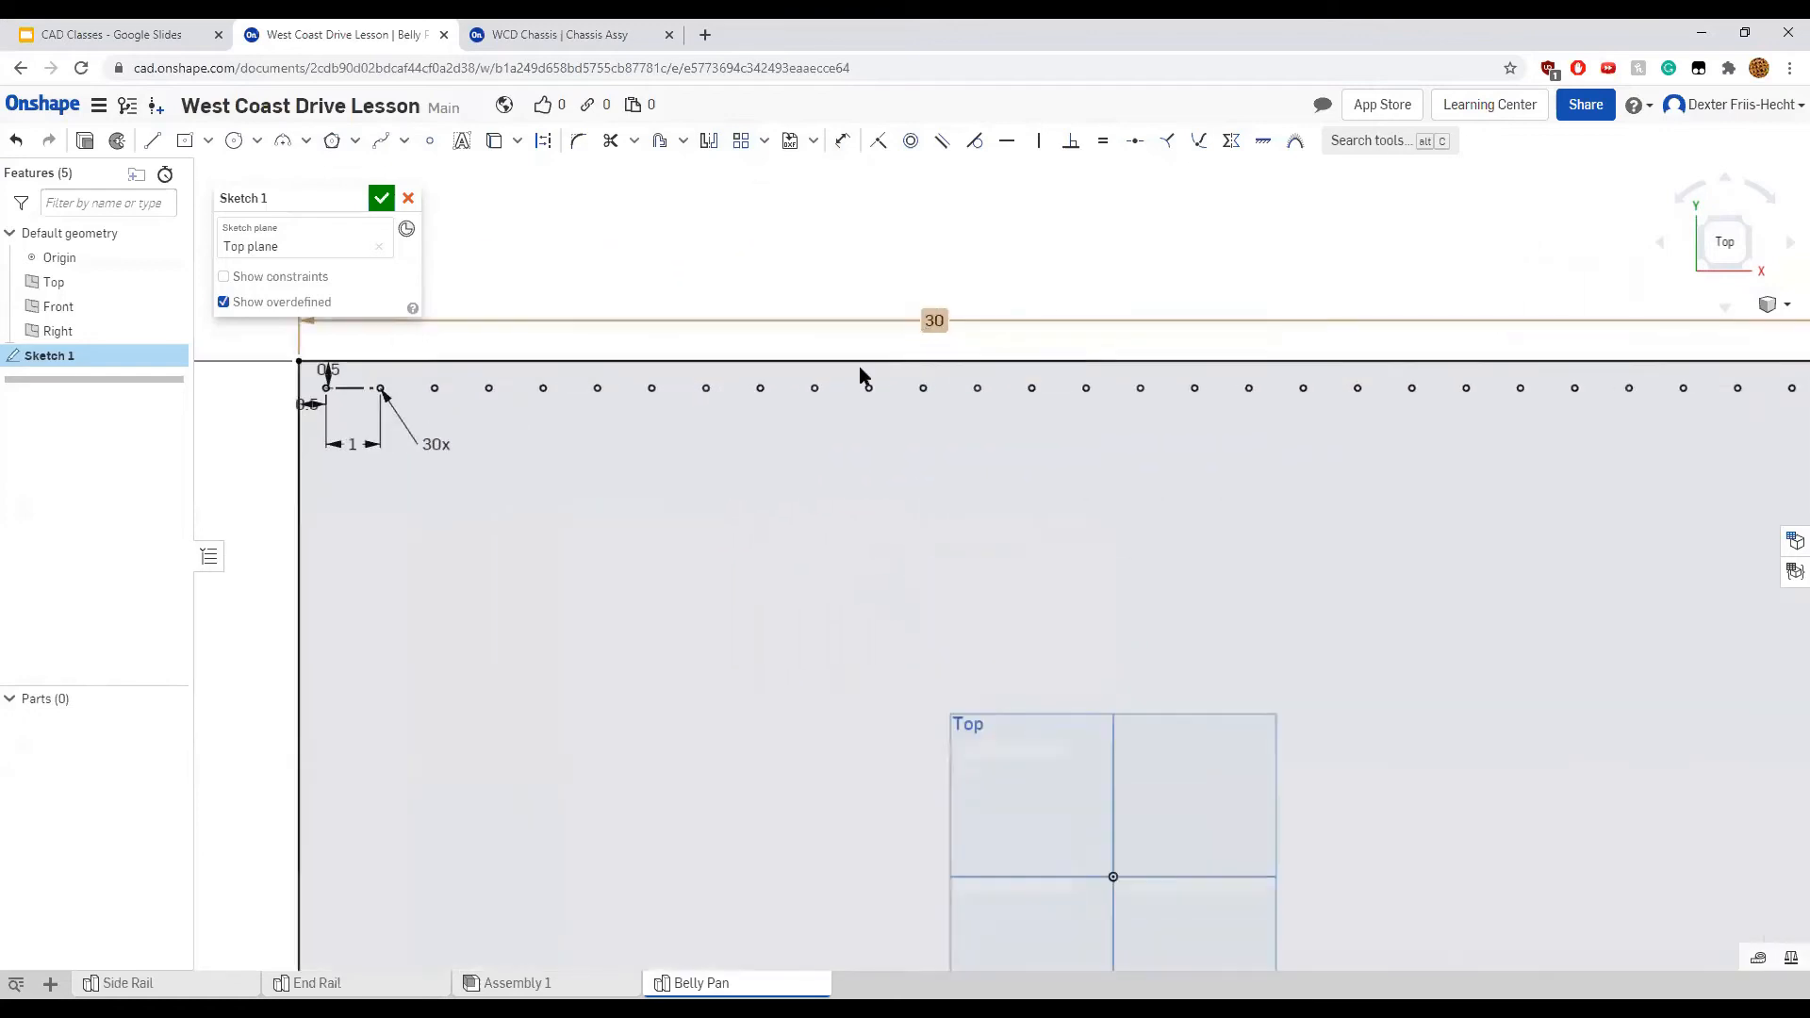
{"action": "scroll", "coordinate": [829, 390], "scroll_direction": "down", "scroll_amount": 4}
{"action": "middle_click_drag", "start_coordinate": [763, 366], "coordinate": [973, 345]}
{"action": "scroll", "coordinate": [826, 400], "scroll_direction": "up", "scroll_amount": 4}
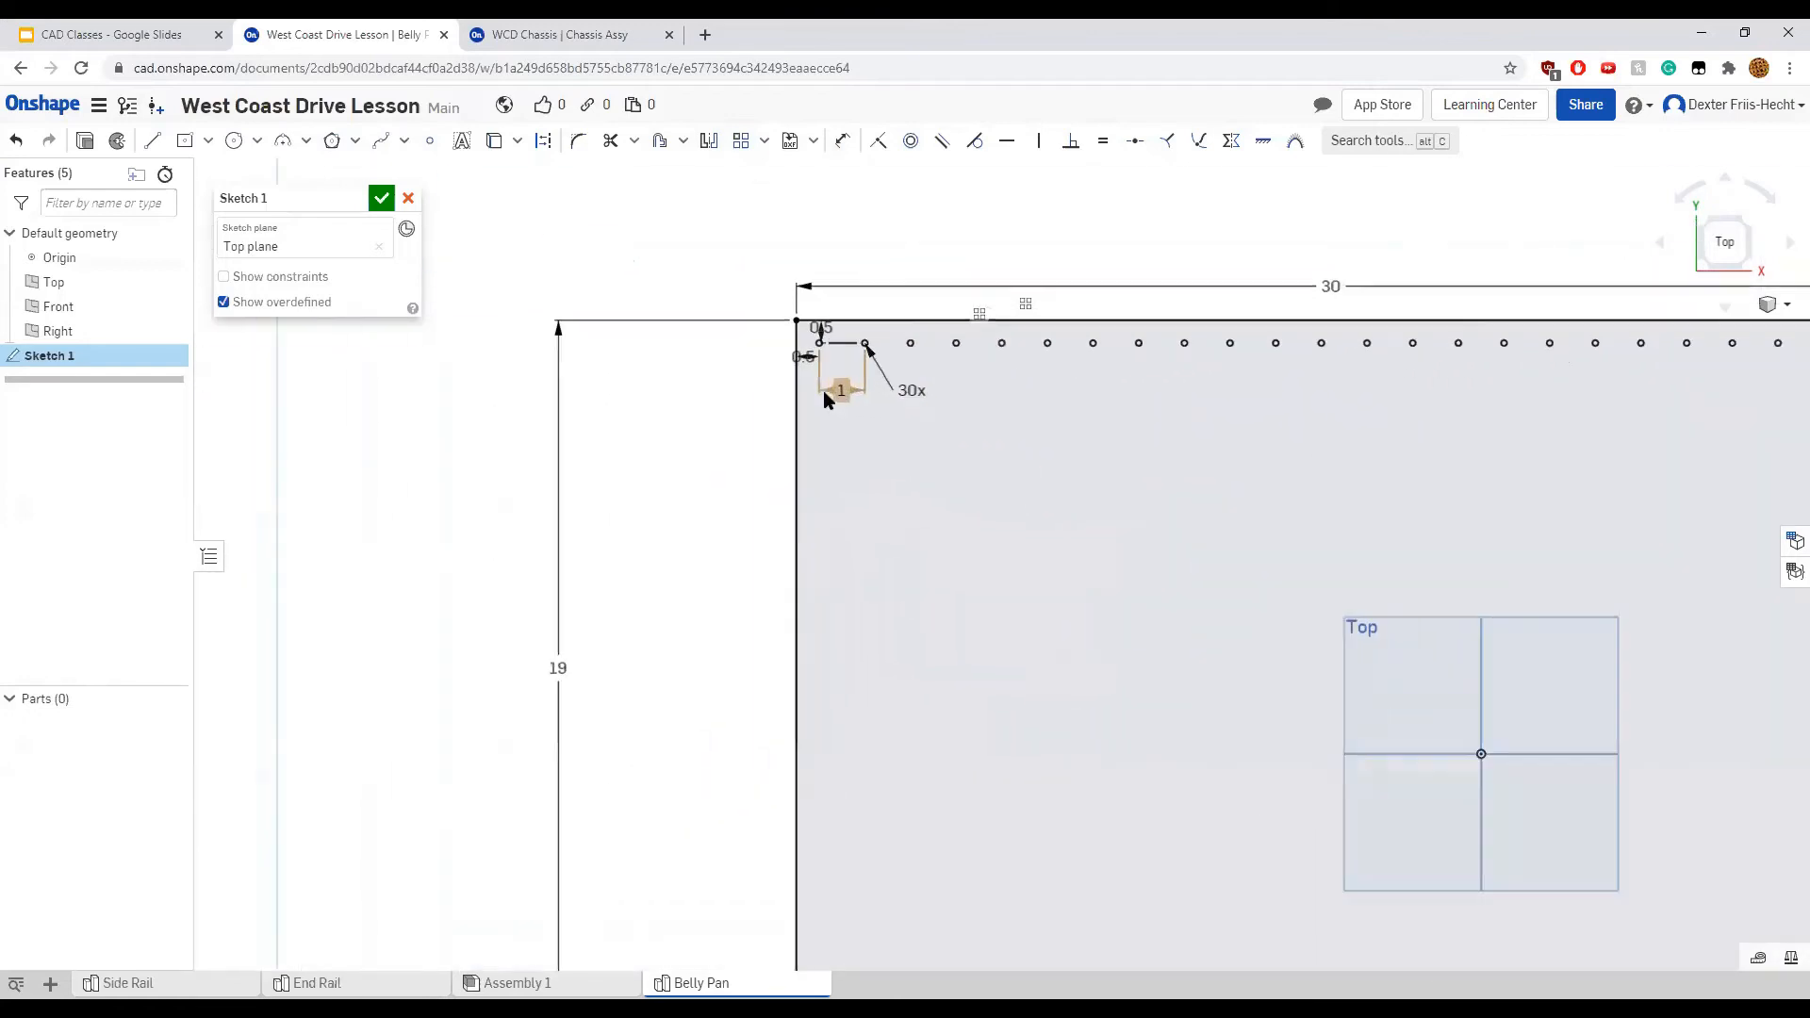
{"action": "left_click", "coordinate": [740, 140]}
{"action": "scroll", "coordinate": [831, 334], "scroll_direction": "up", "scroll_amount": 3}
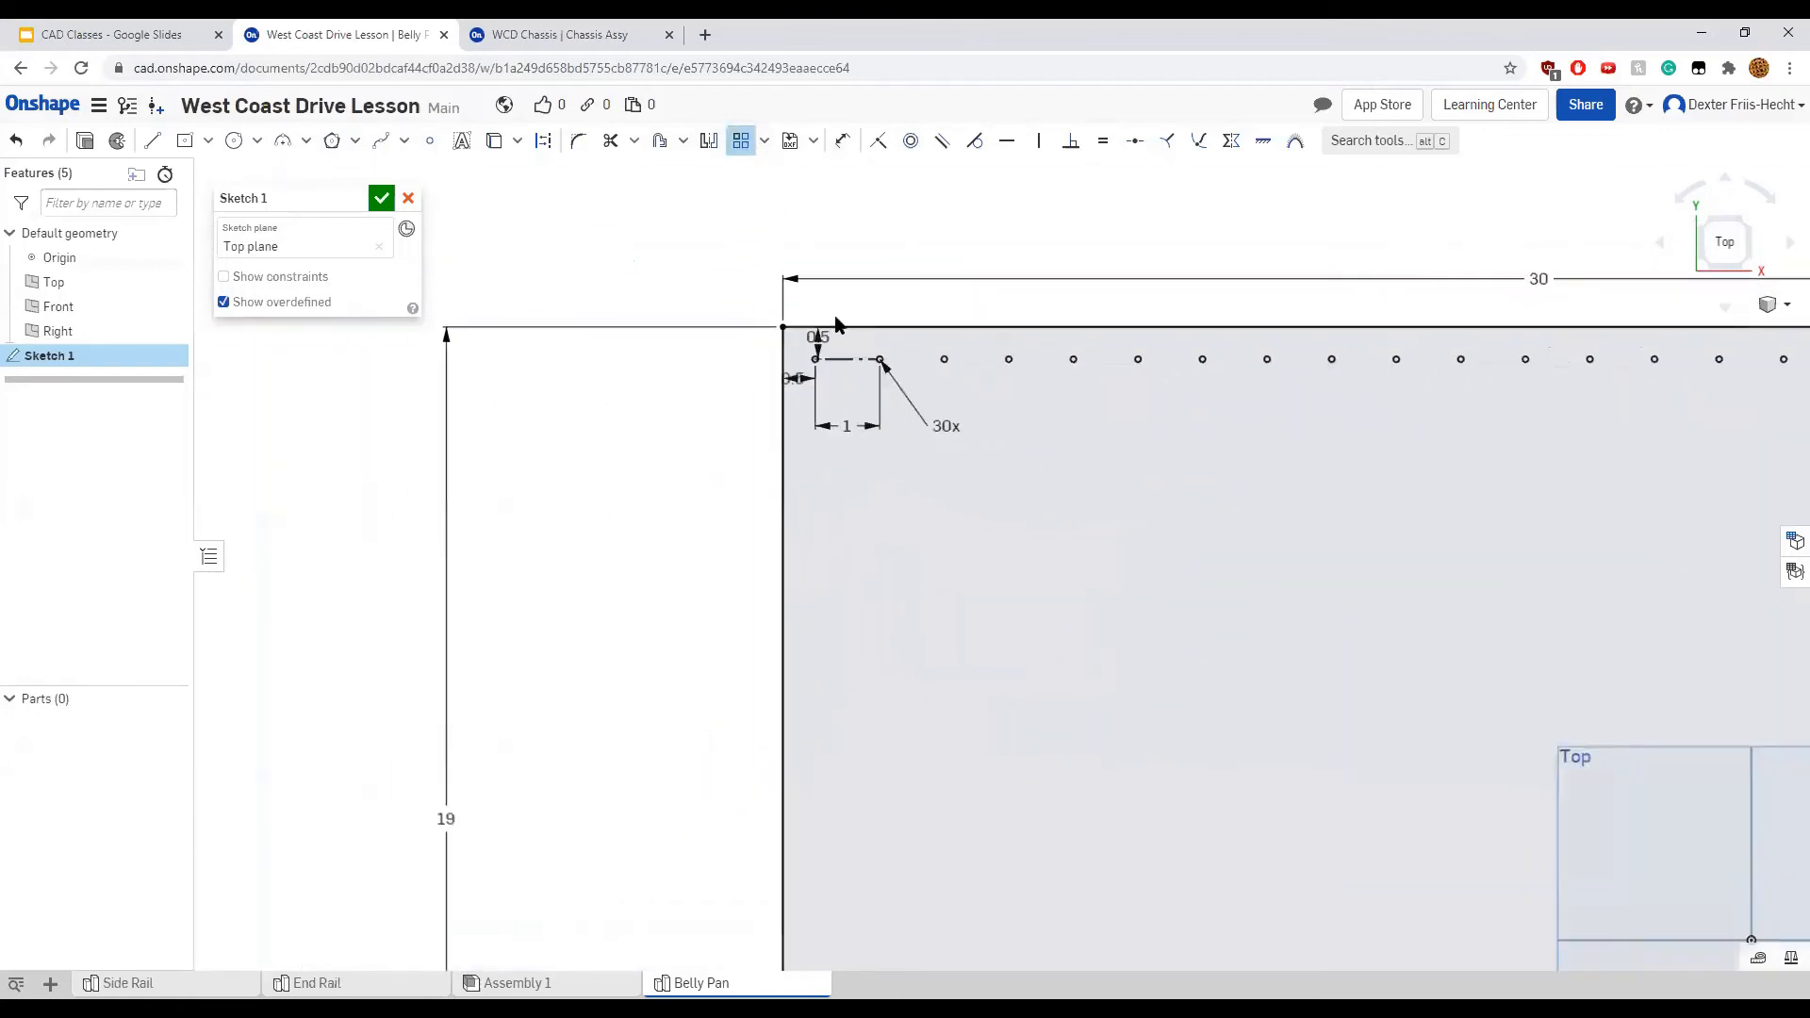
{"action": "left_click", "coordinate": [812, 367]}
{"action": "left_click_drag", "start_coordinate": [812, 243], "coordinate": [907, 490]}
{"action": "left_click", "coordinate": [906, 502]}
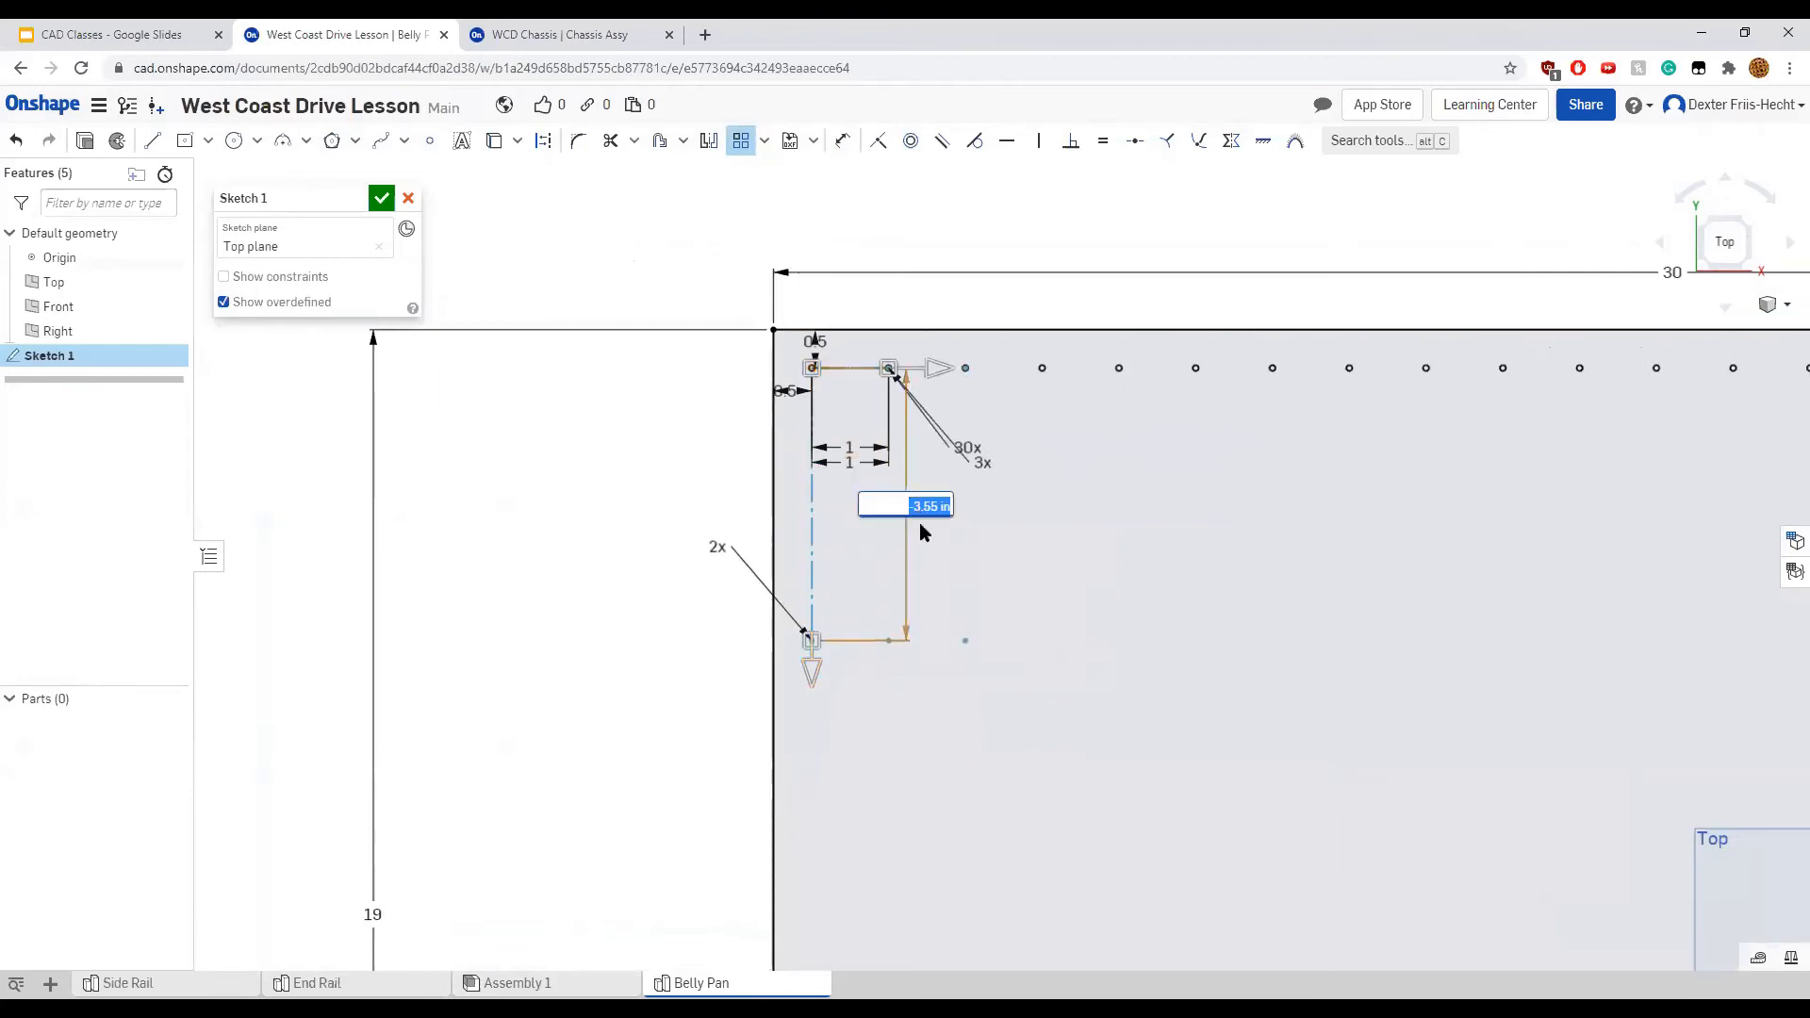
{"action": "key", "text": "Return"}
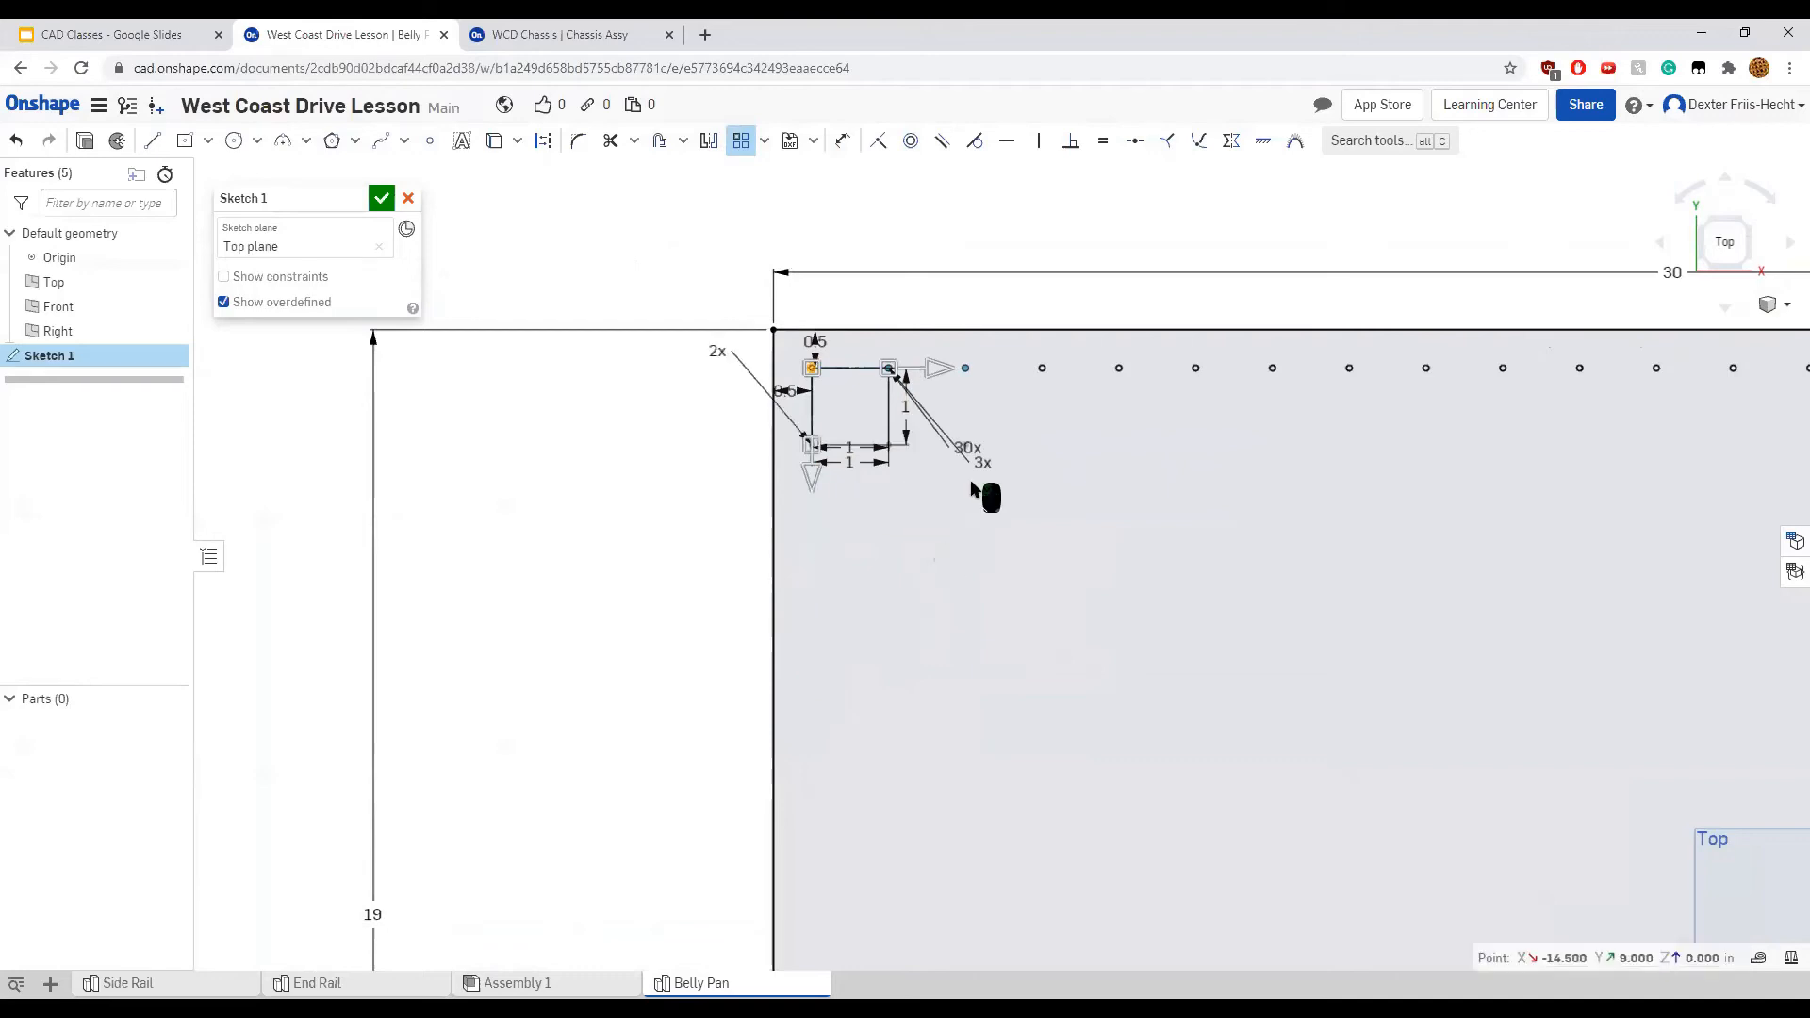
Set the new pattern to 2 instances horizontally and 19 instances down the left edge
{"action": "left_click", "coordinate": [983, 463]}
{"action": "type", "text": "2"}
{"action": "key", "text": "Return"}
{"action": "left_click", "coordinate": [718, 356]}
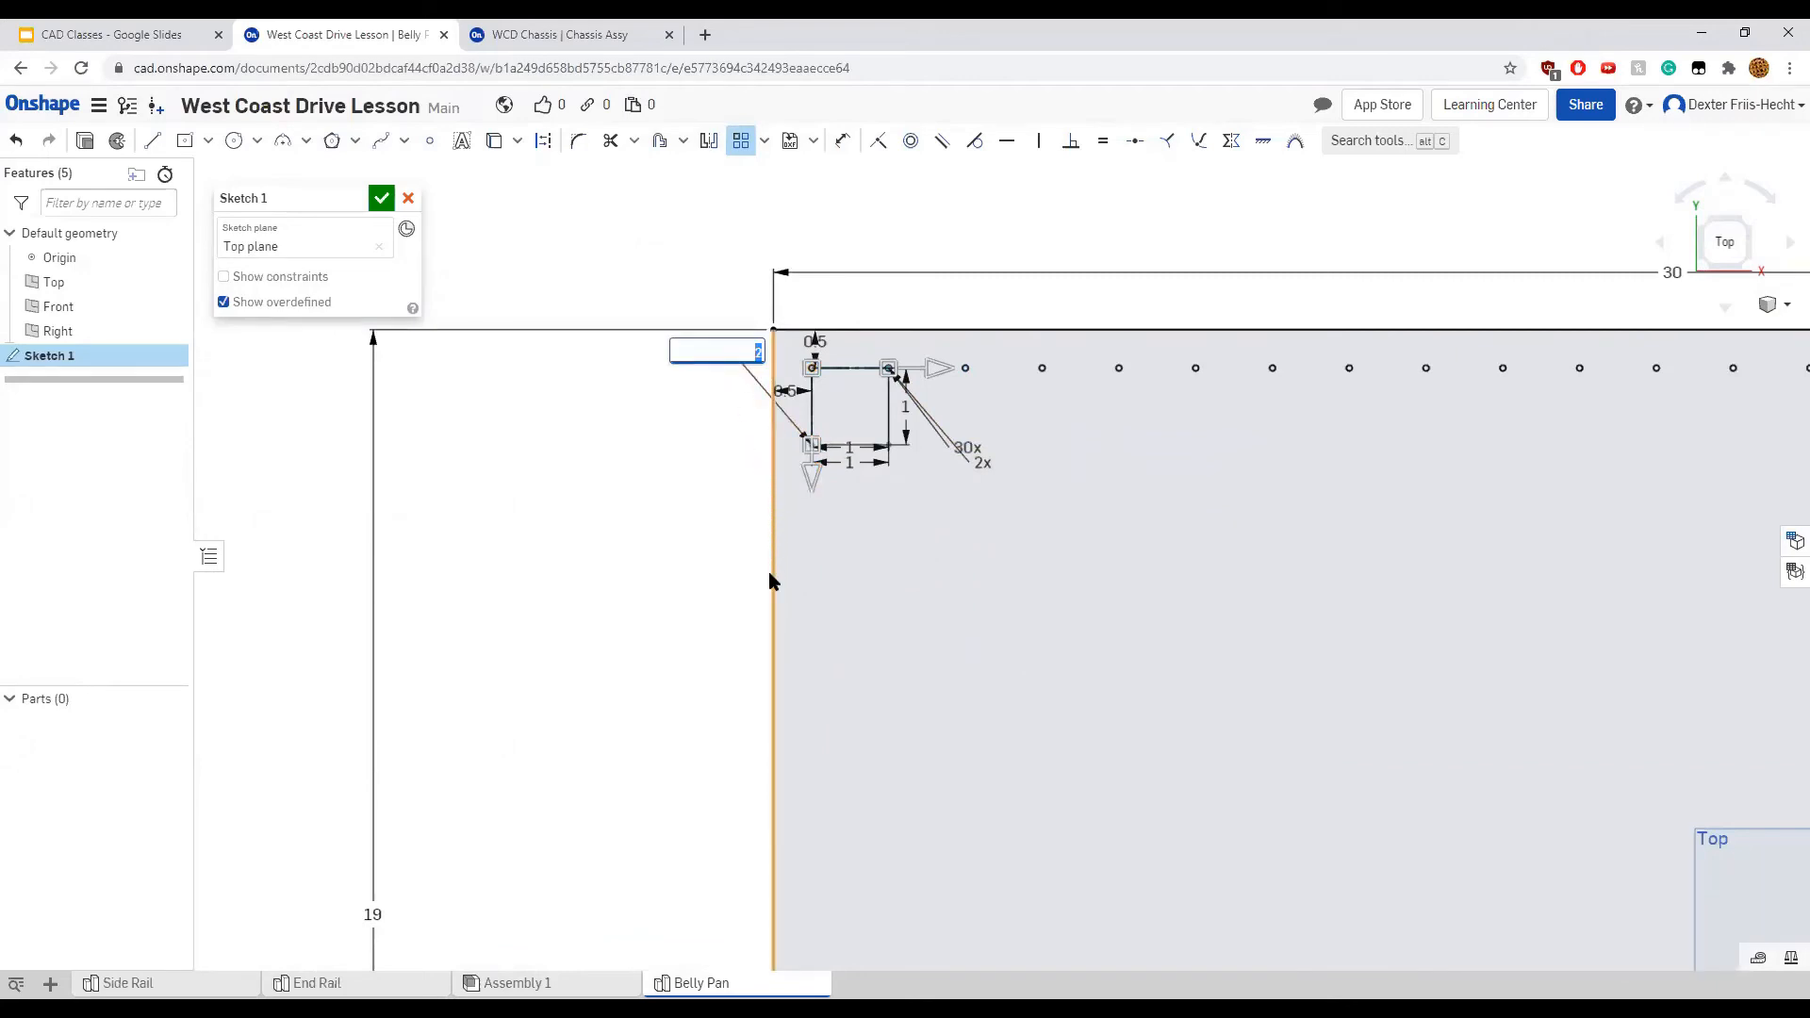
{"action": "type", "text": "19"}
{"action": "key", "text": "Return"}
Set the new pattern's horizontal count to 1 and complete the single column of points
{"action": "scroll", "coordinate": [872, 483], "scroll_direction": "up", "scroll_amount": 2}
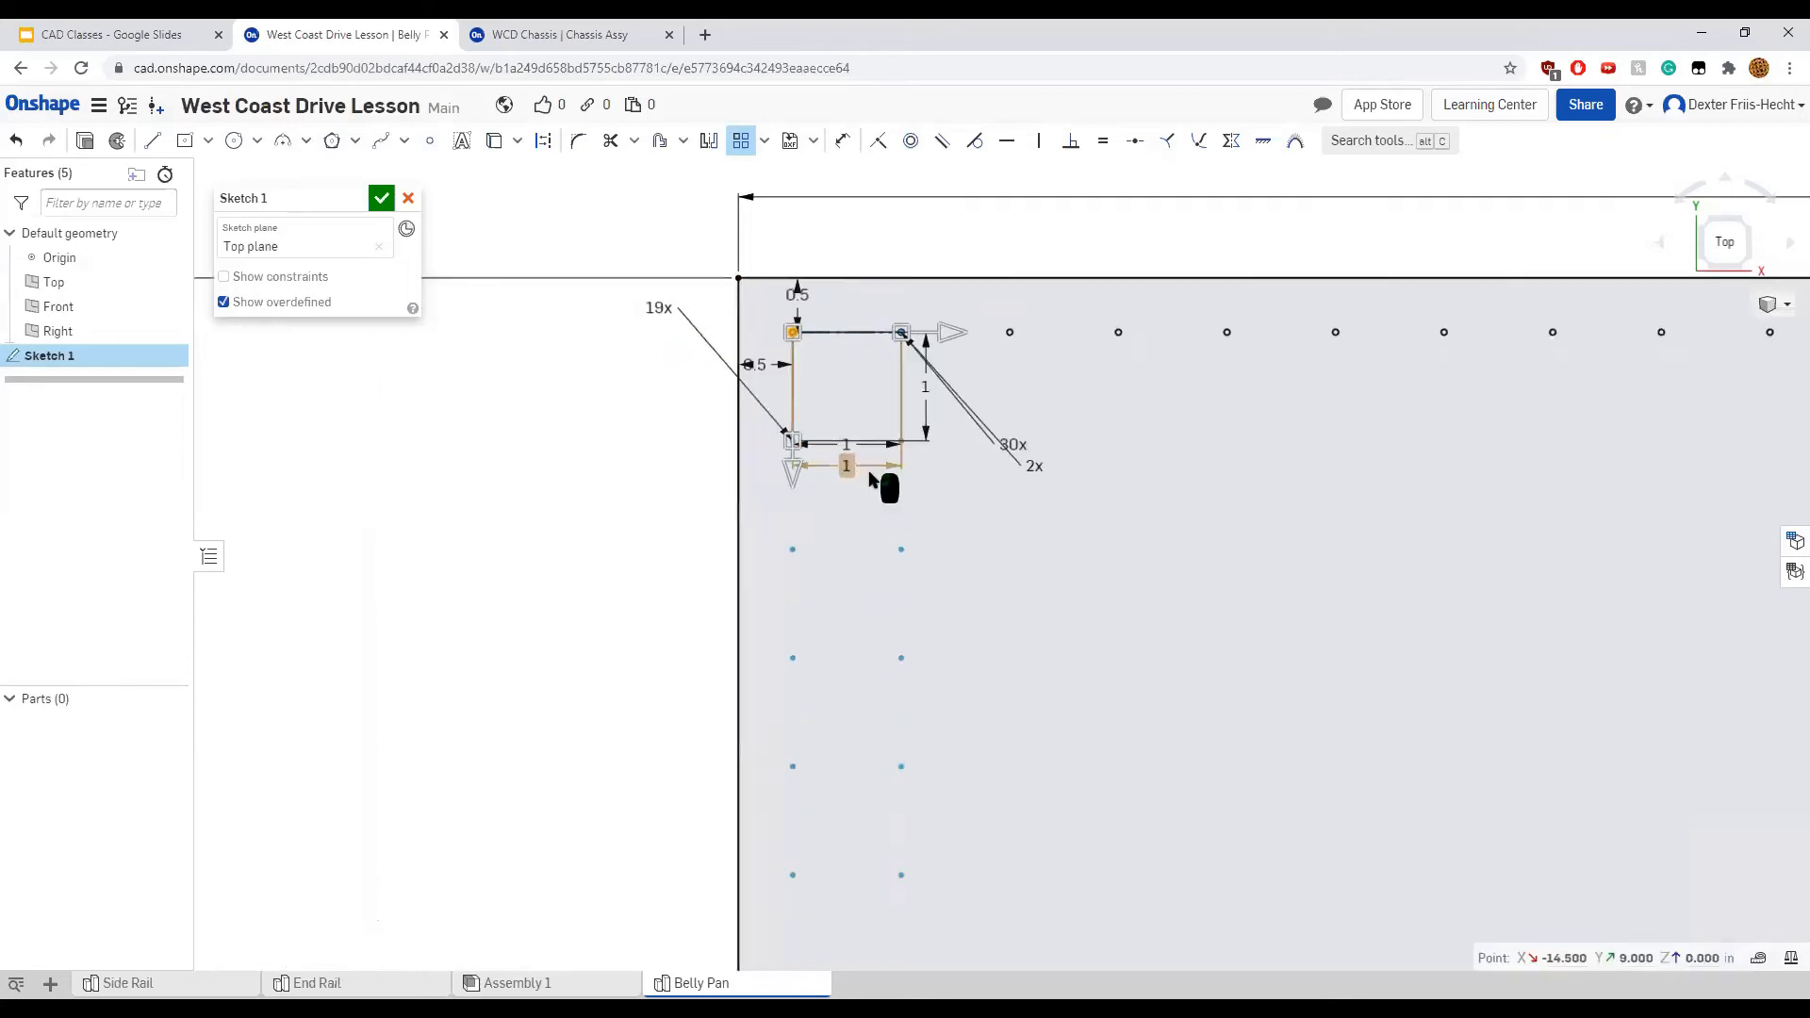
{"action": "scroll", "coordinate": [872, 483], "scroll_direction": "up", "scroll_amount": 2}
{"action": "left_click", "coordinate": [1101, 462]}
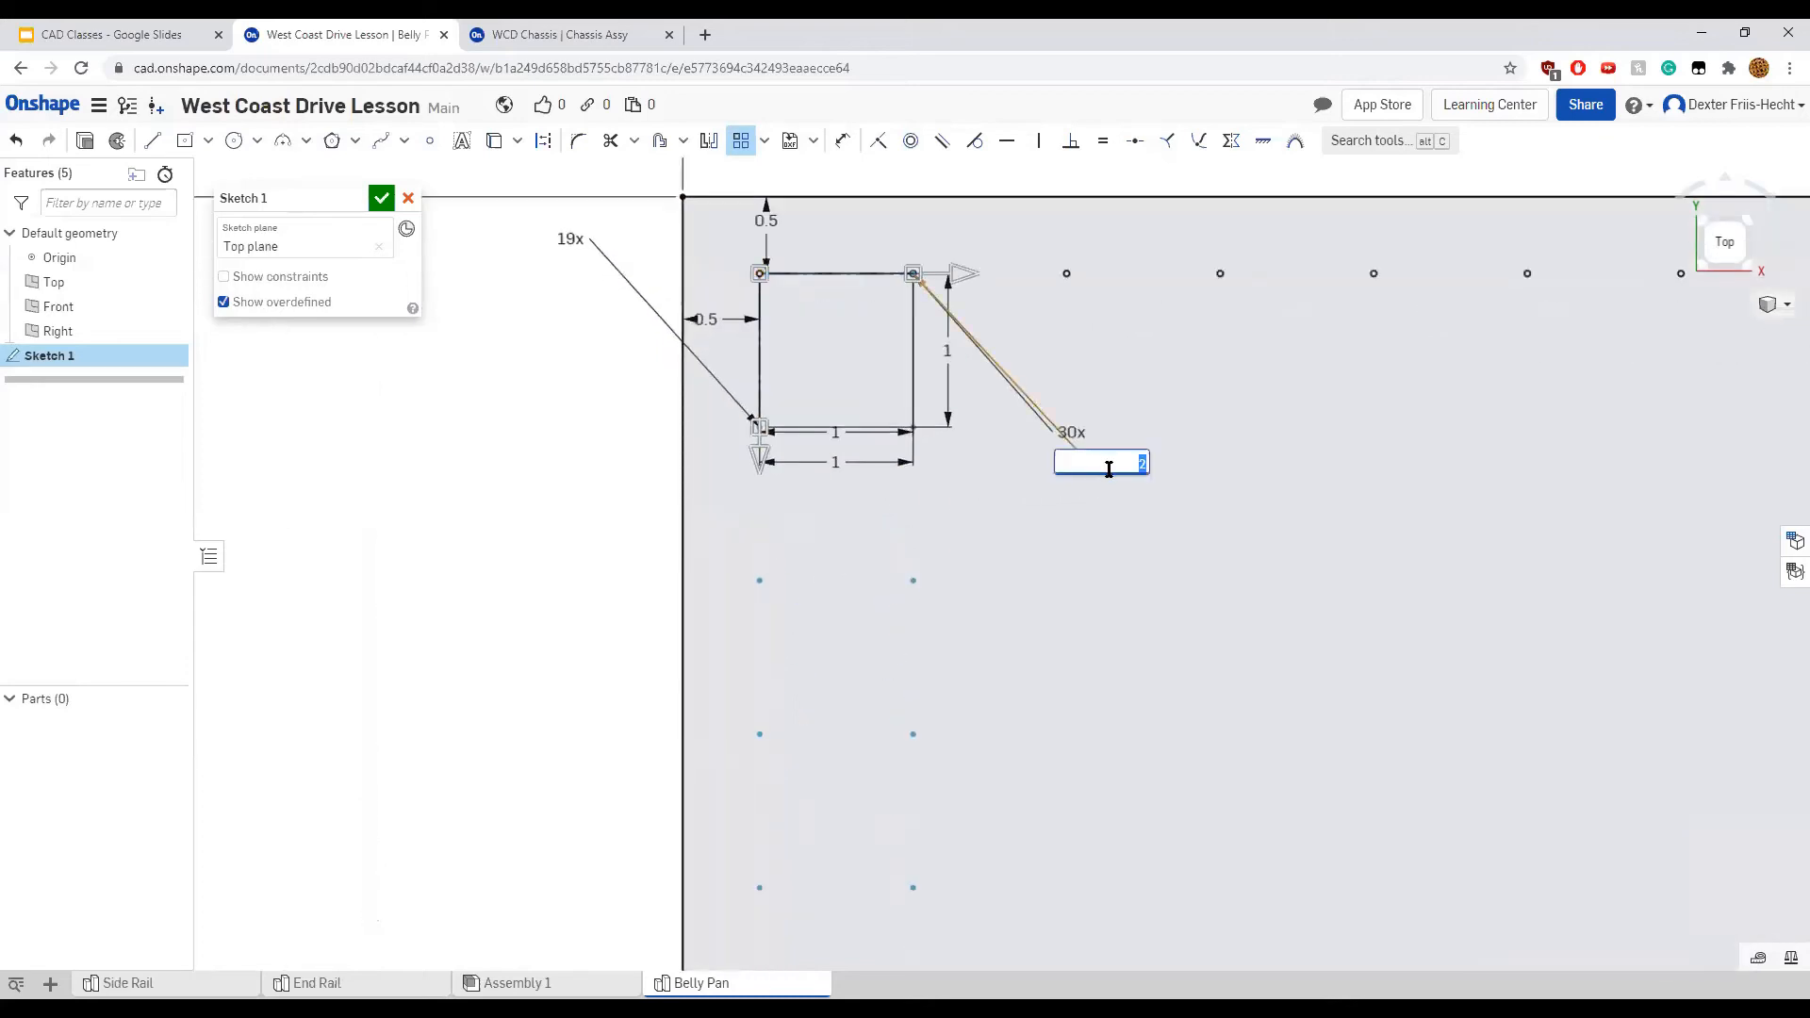
{"action": "type", "text": "1"}
{"action": "key", "text": "Return"}
{"action": "scroll", "coordinate": [793, 514], "scroll_direction": "down", "scroll_amount": 2}
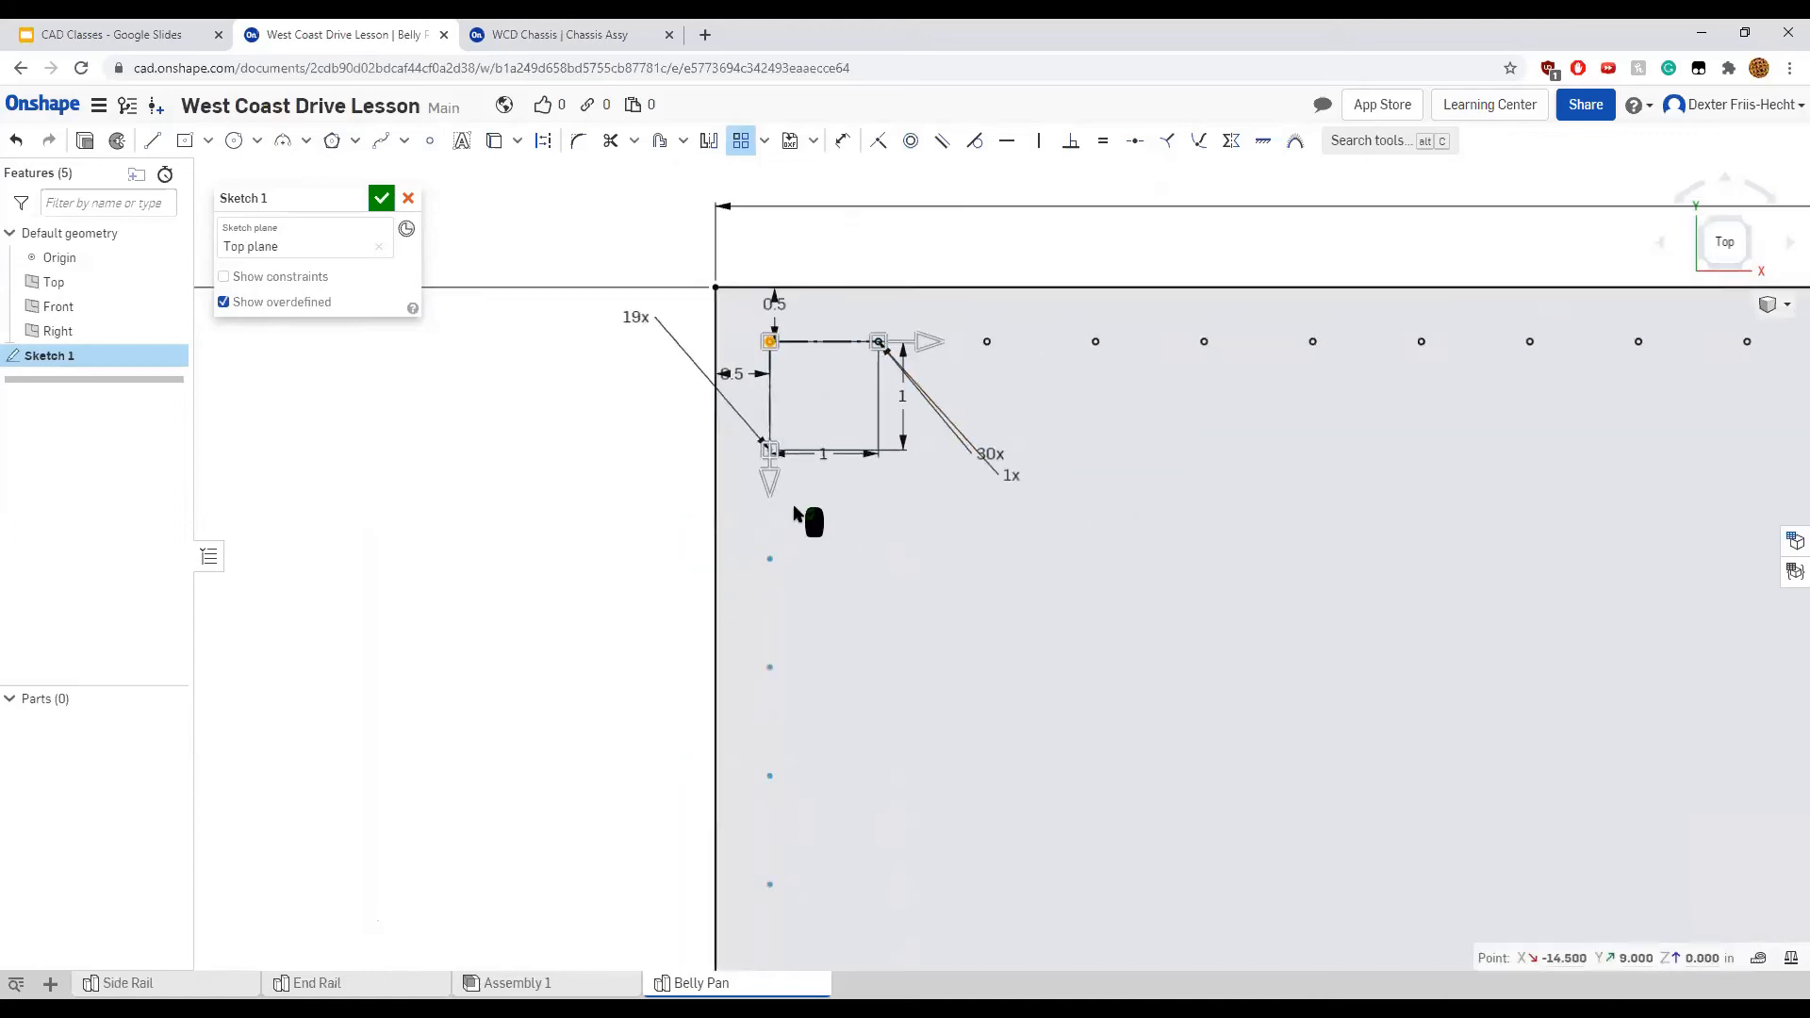
{"action": "scroll", "coordinate": [788, 443], "scroll_direction": "up", "scroll_amount": 2}
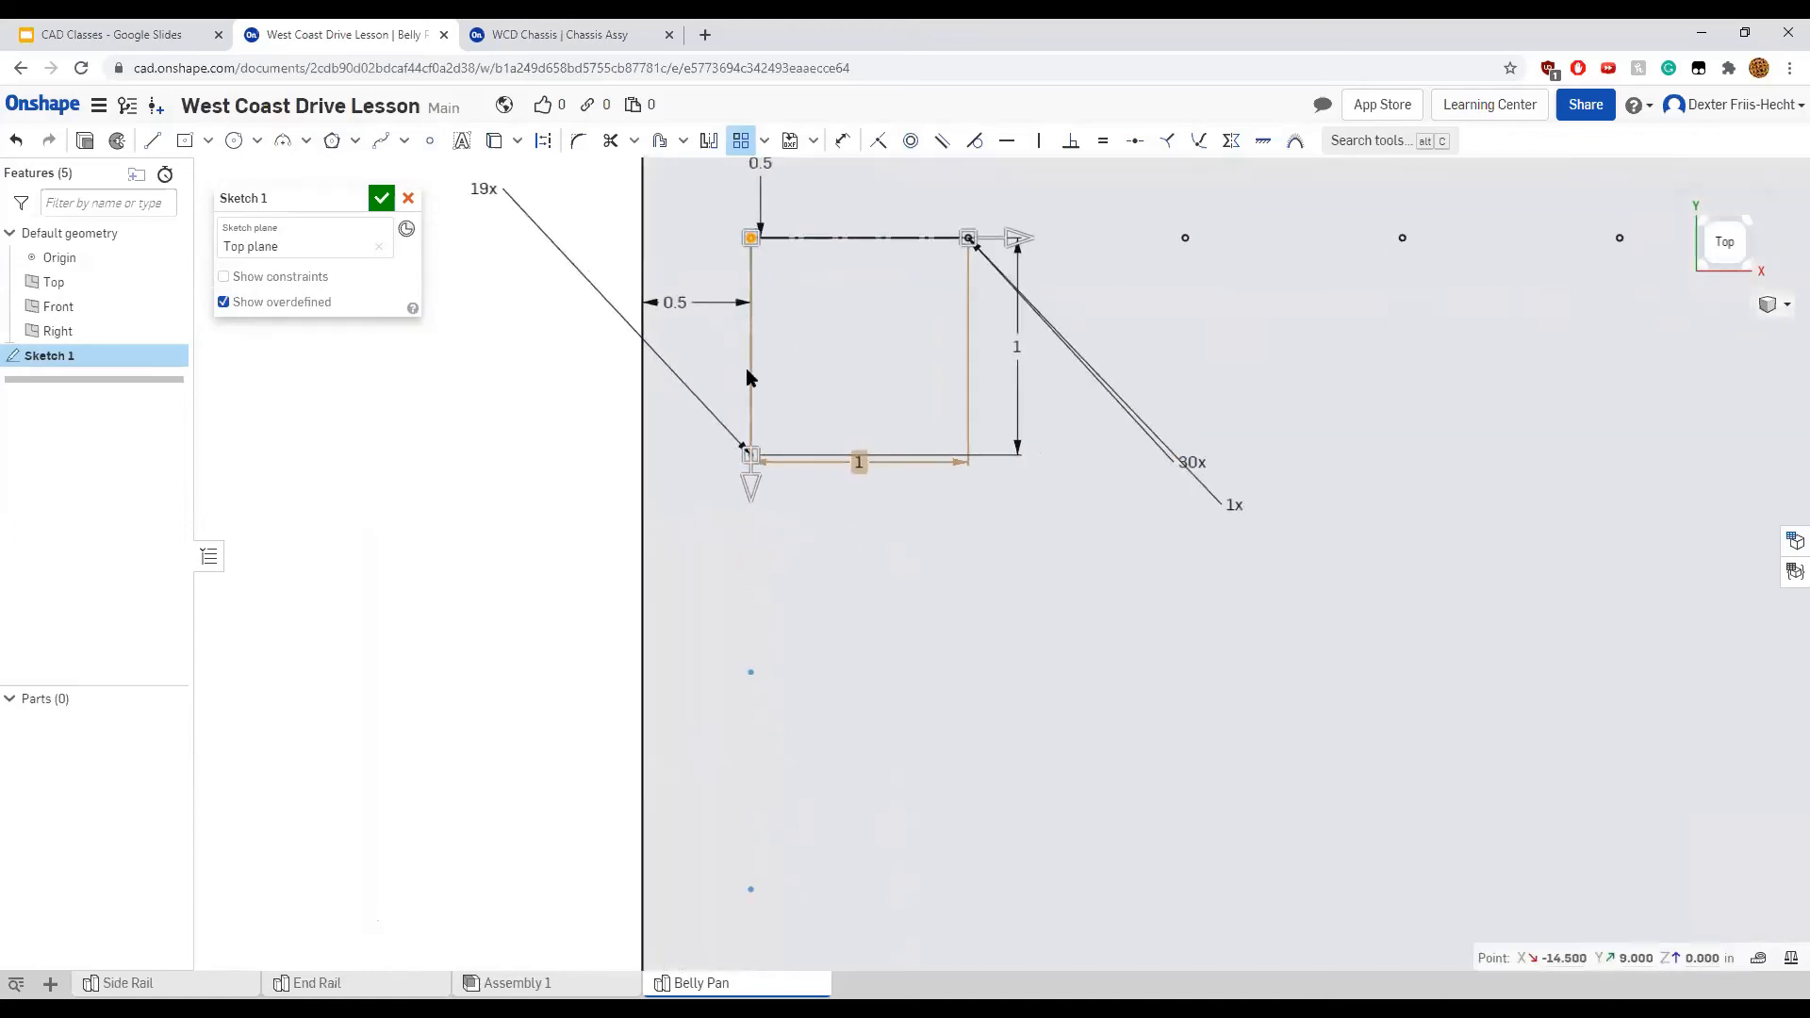
{"action": "scroll", "coordinate": [748, 377], "scroll_direction": "down", "scroll_amount": 3}
{"action": "scroll", "coordinate": [698, 603], "scroll_direction": "down", "scroll_amount": 8}
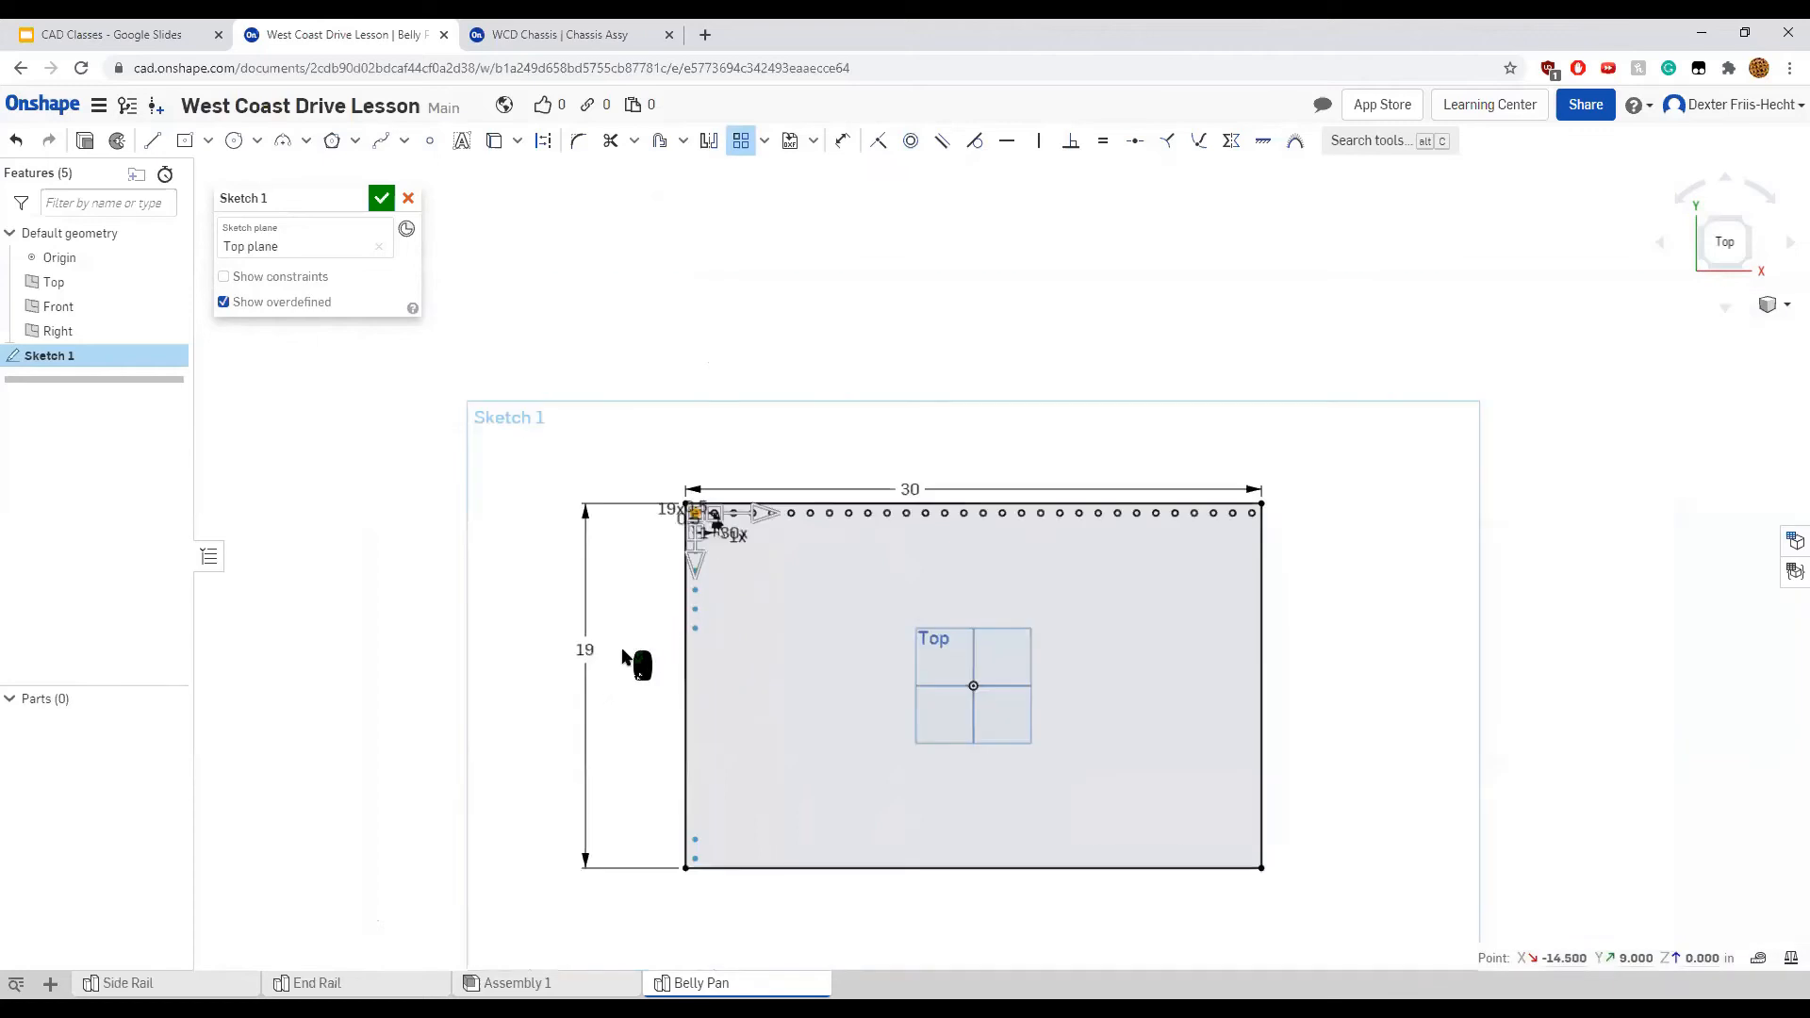
{"action": "left_click", "coordinate": [649, 650]}
Examine the point column along the left edge and its end at the rectangle's lower-left corner
{"action": "scroll", "coordinate": [709, 622], "scroll_direction": "down", "scroll_amount": 1}
{"action": "scroll", "coordinate": [705, 641], "scroll_direction": "down", "scroll_amount": 1}
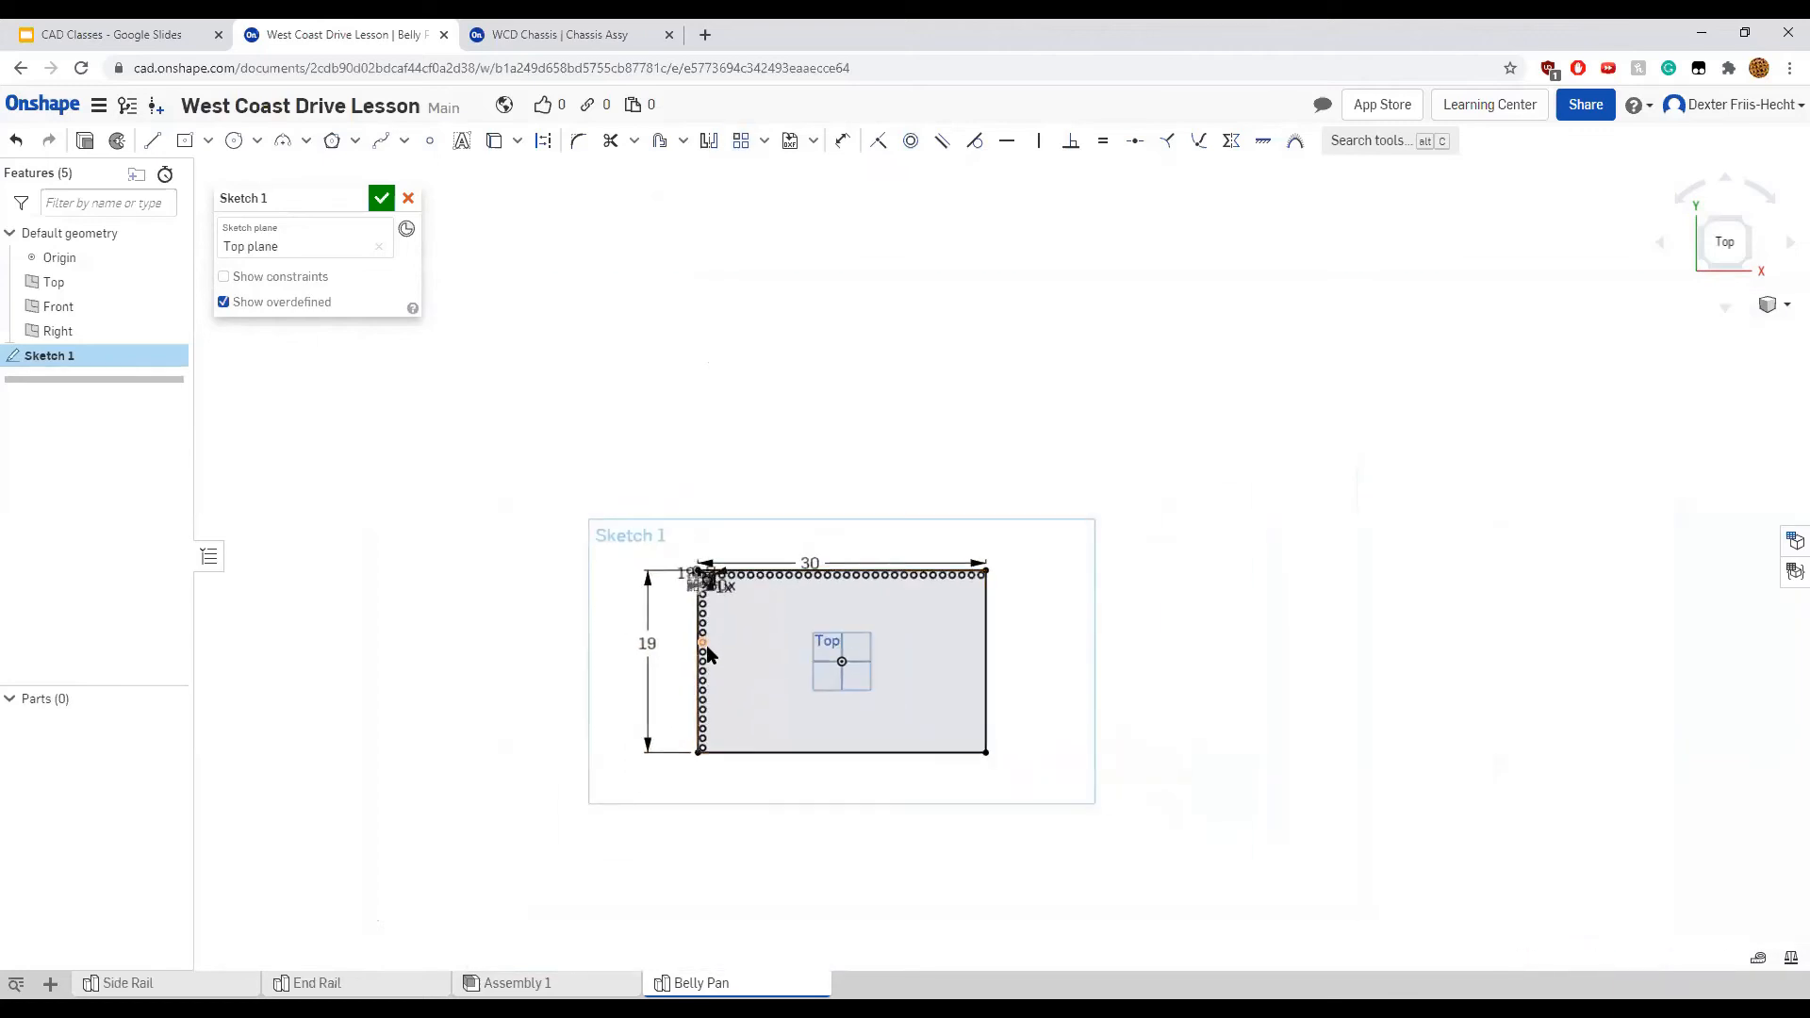
{"action": "scroll", "coordinate": [707, 660], "scroll_direction": "up", "scroll_amount": 3}
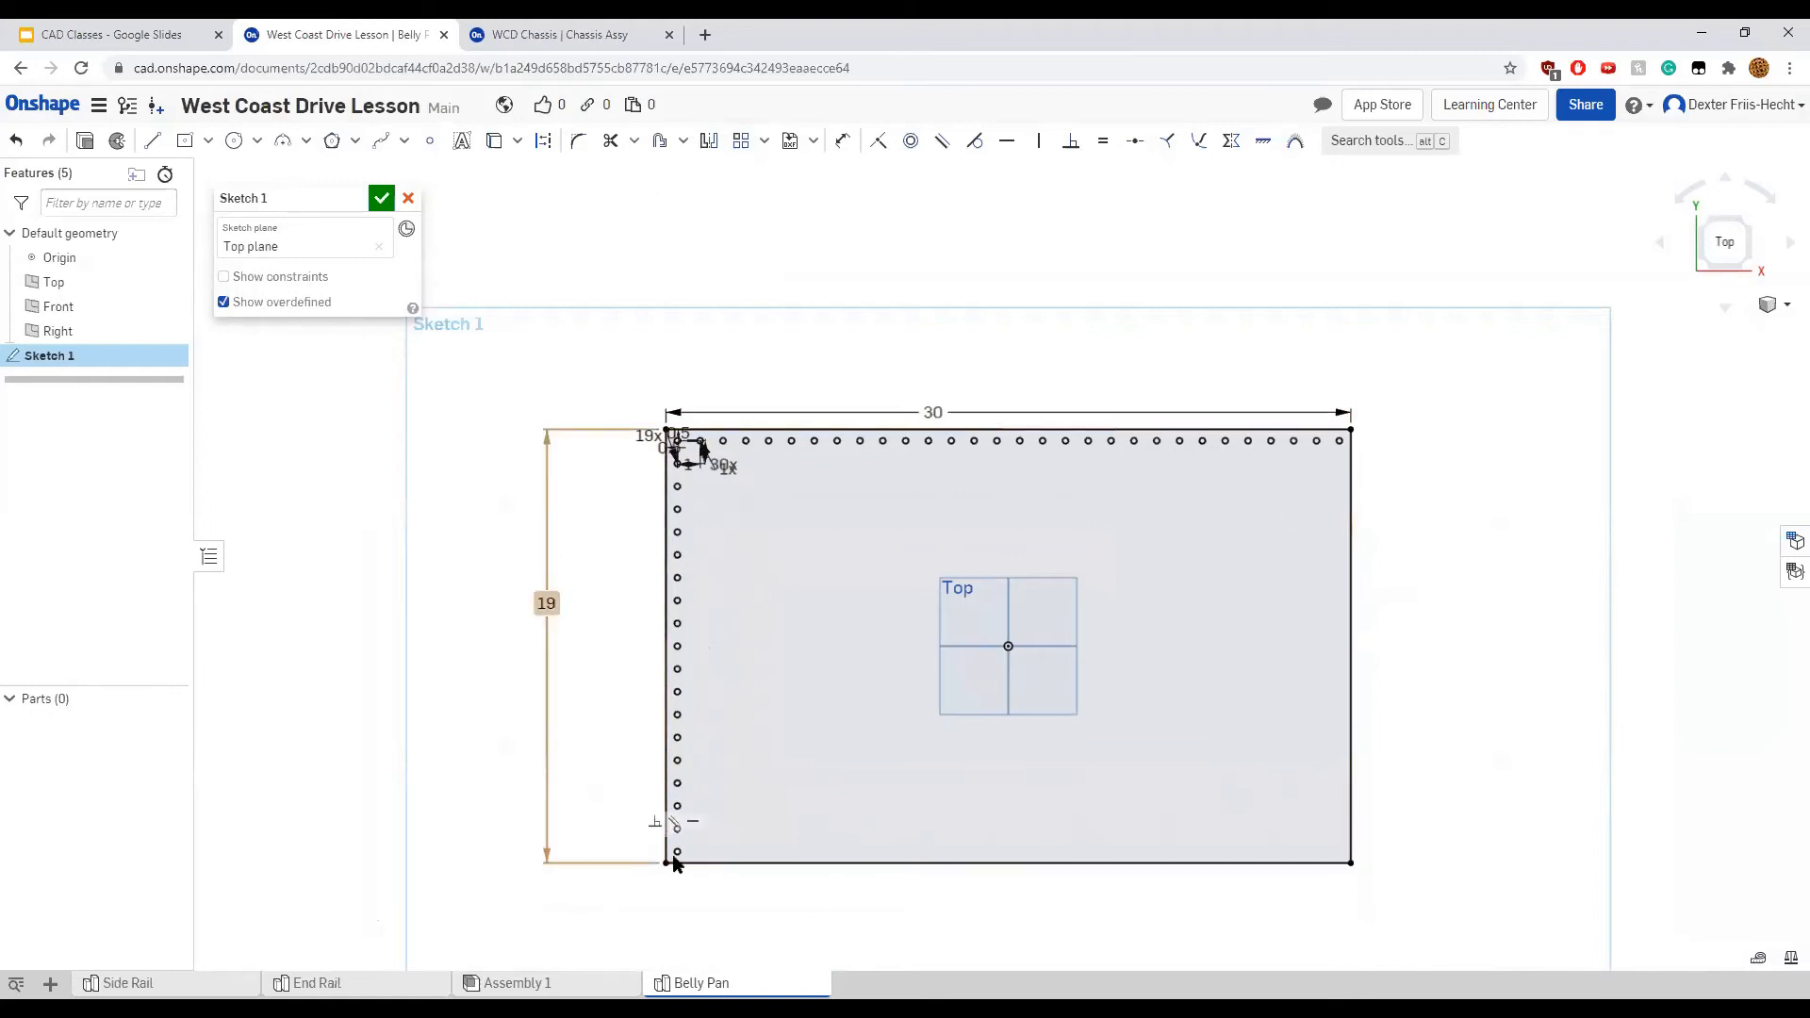
{"action": "scroll", "coordinate": [677, 860], "scroll_direction": "up", "scroll_amount": 5}
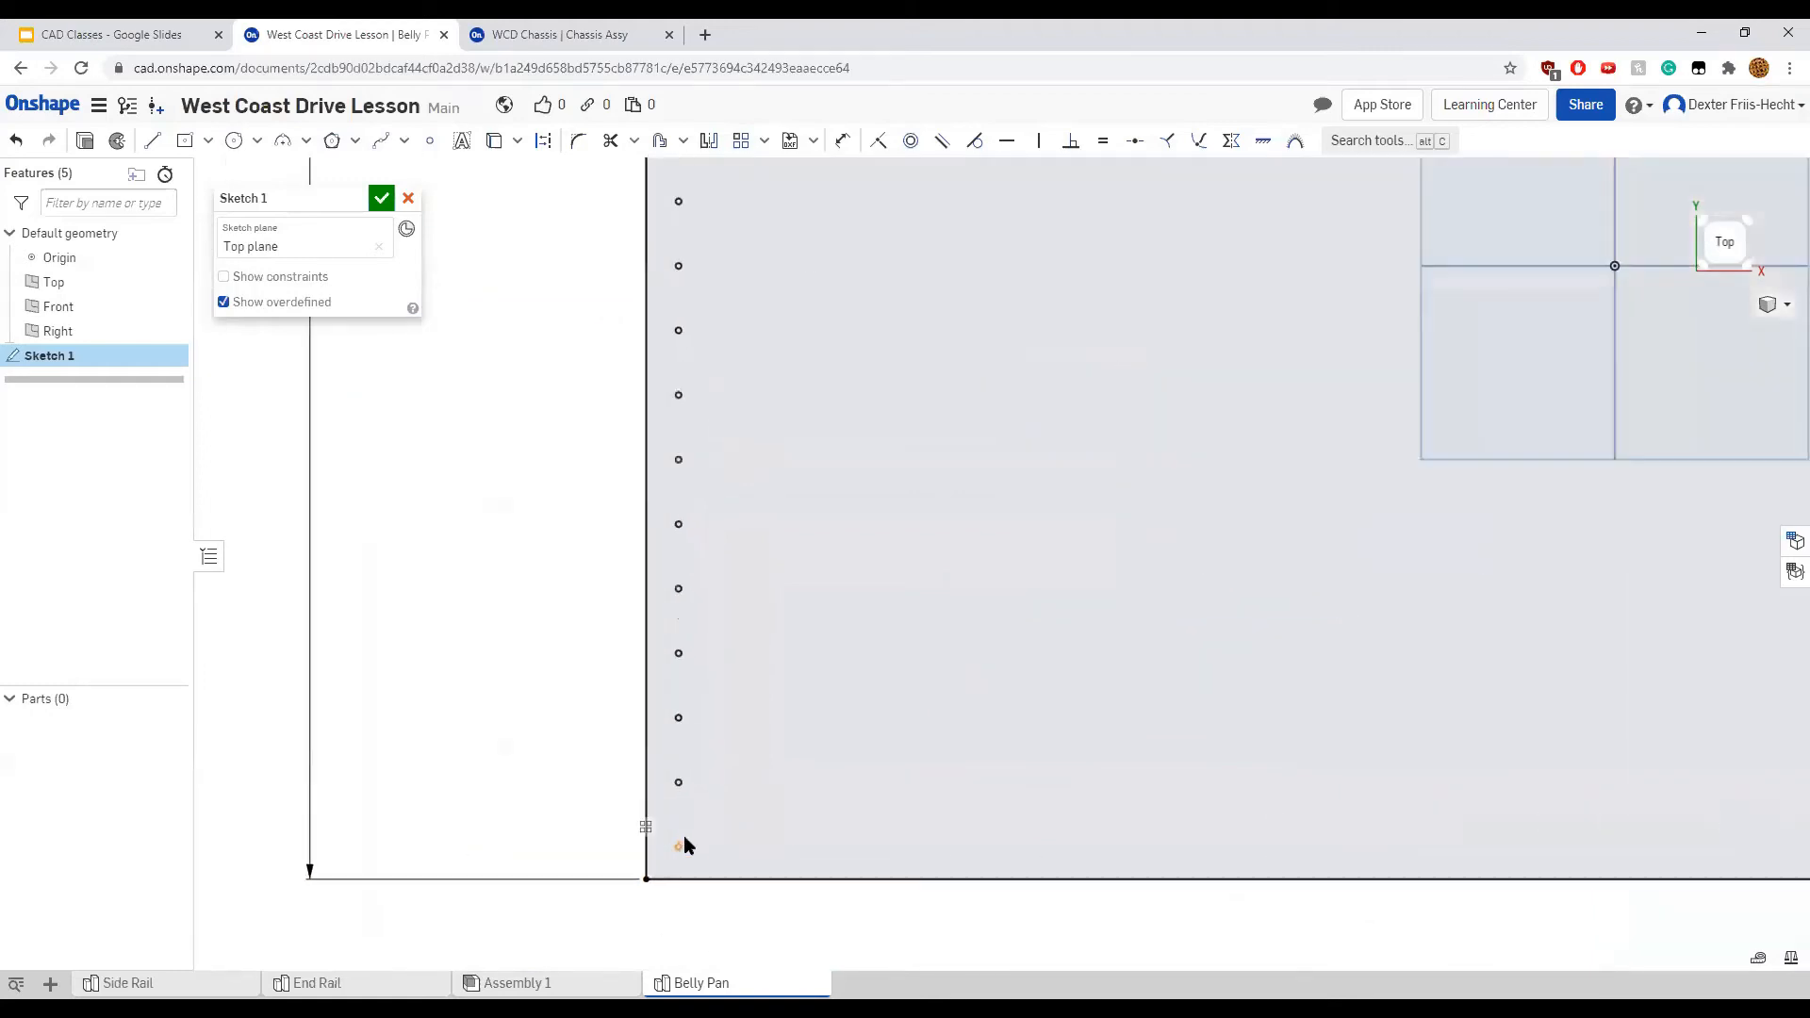
{"action": "scroll", "coordinate": [754, 452], "scroll_direction": "up", "scroll_amount": 2}
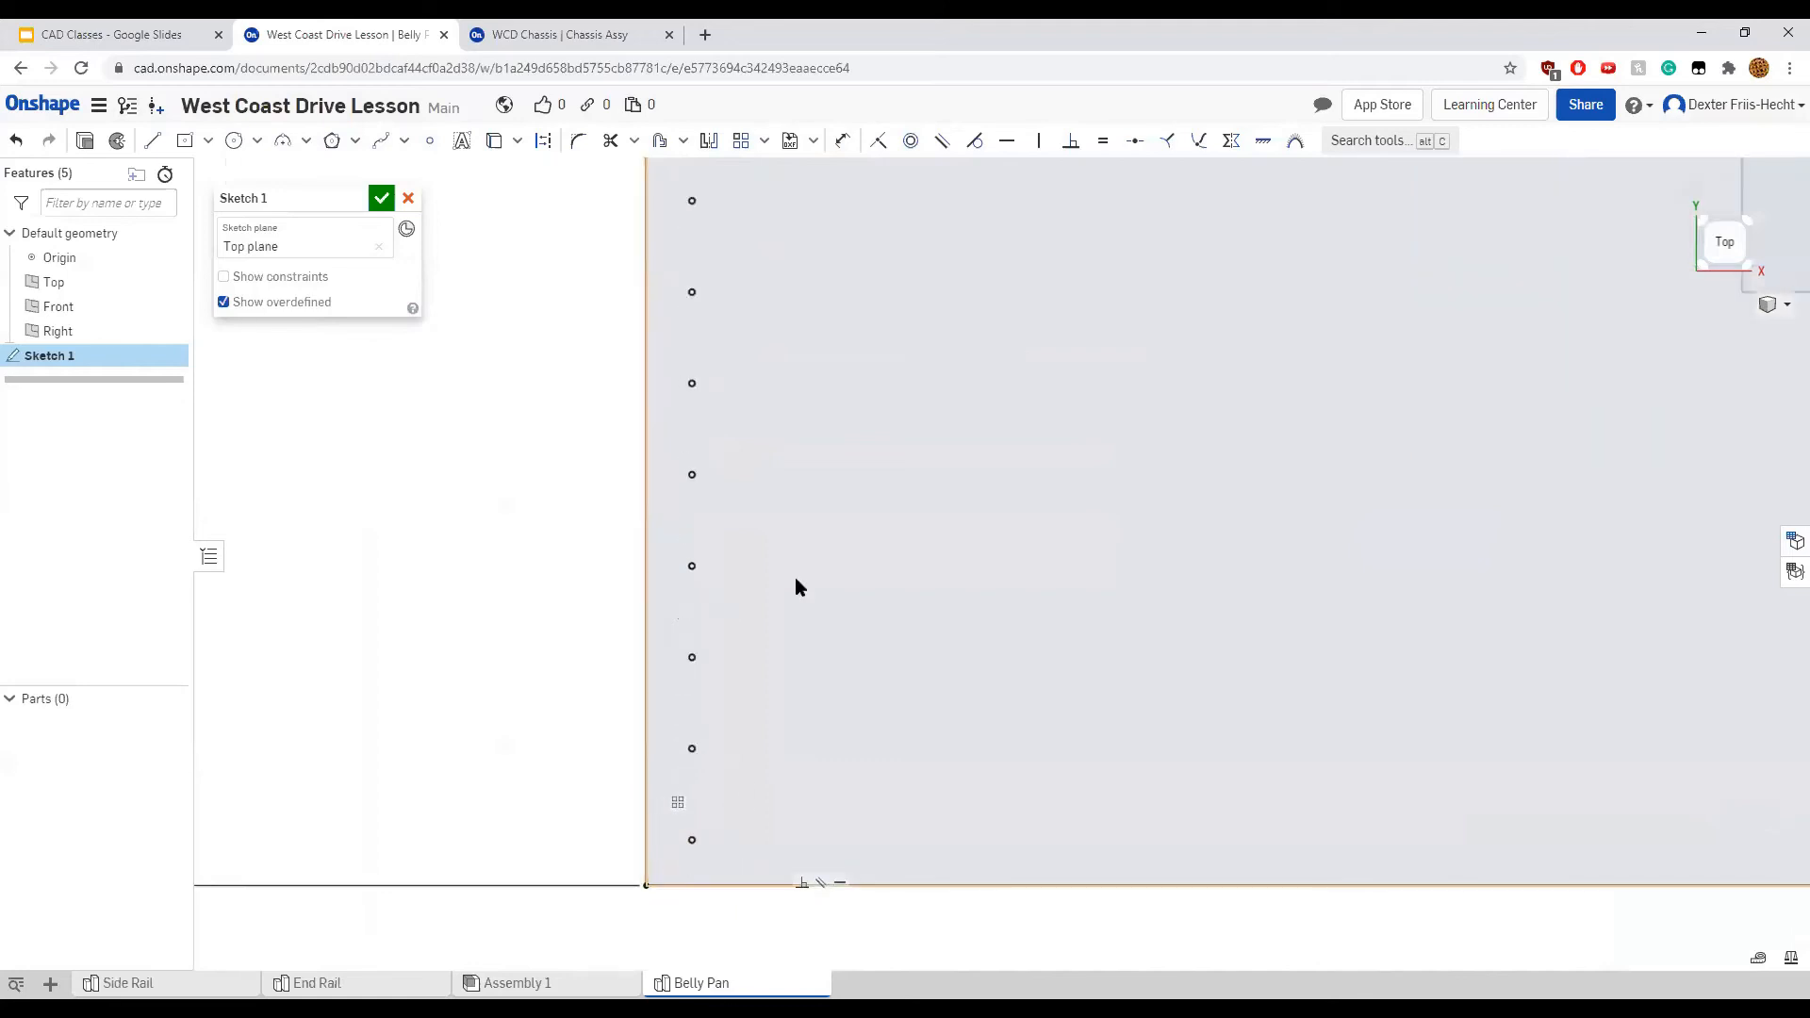
Linear-pattern the lower-left point along the rectangle's bottom edge as 30 instances spaced 1 in apart
{"action": "left_click", "coordinate": [743, 145]}
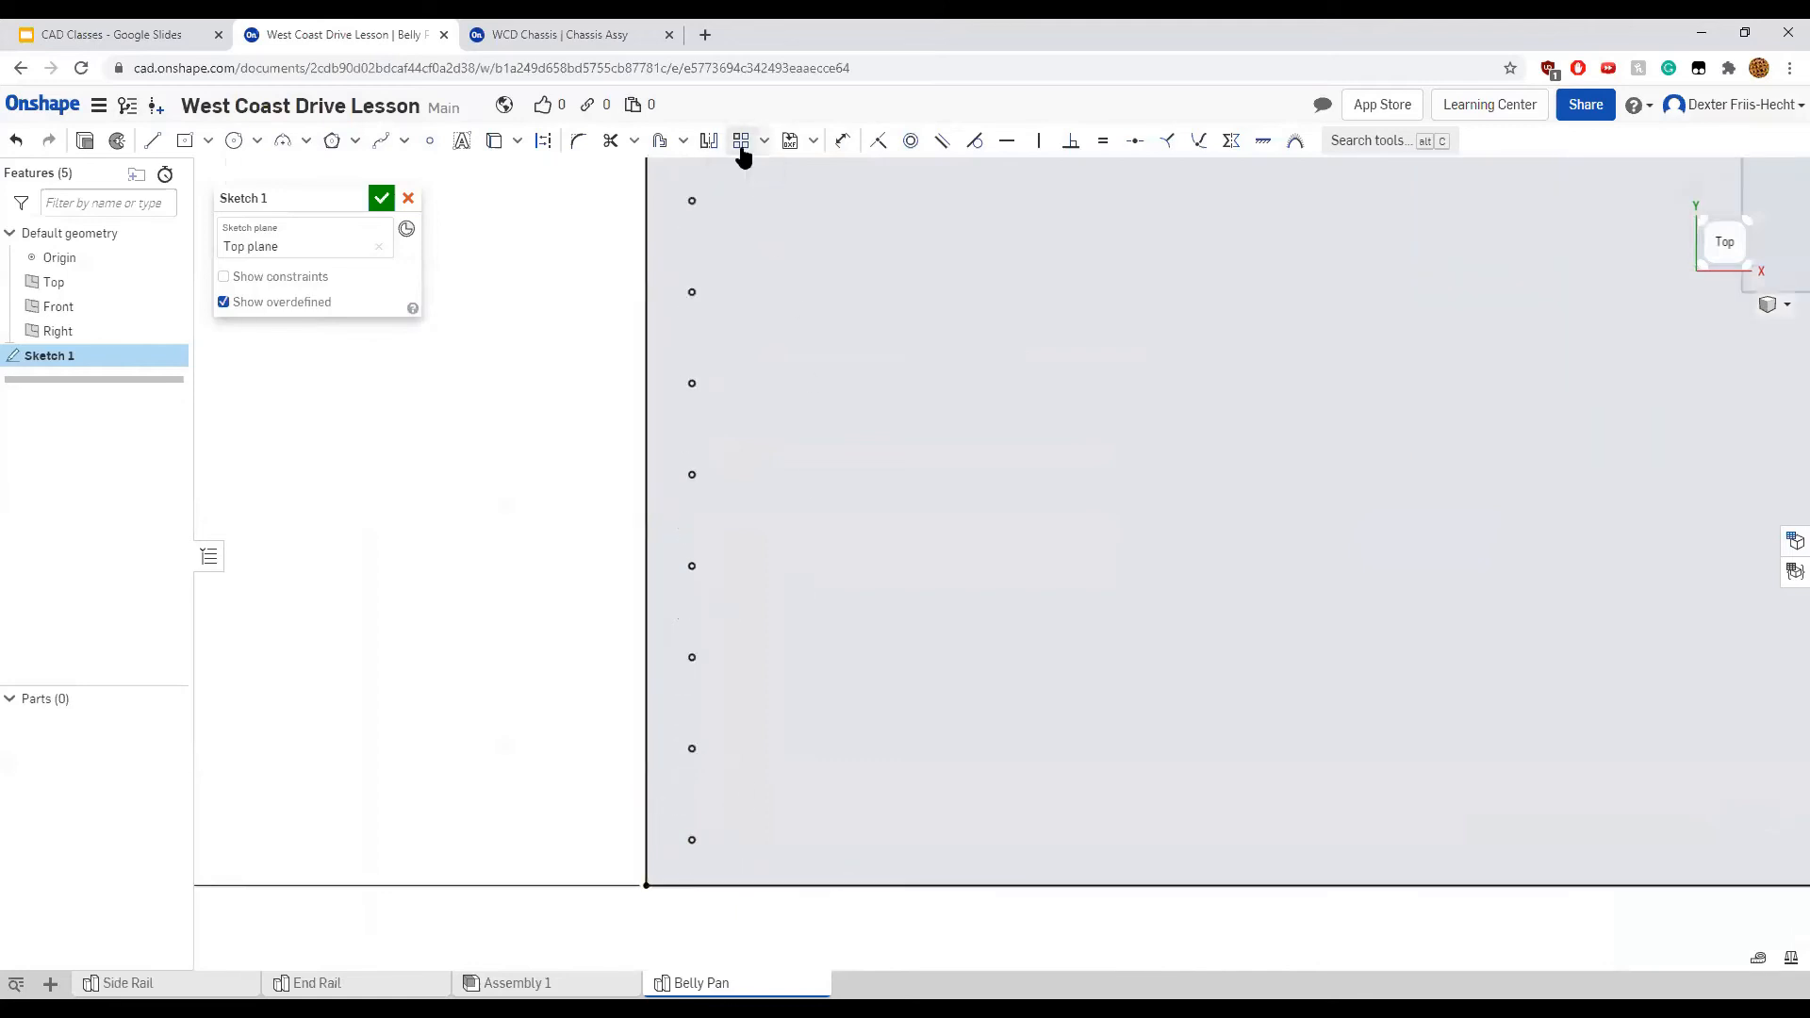
{"action": "left_click", "coordinate": [691, 840]}
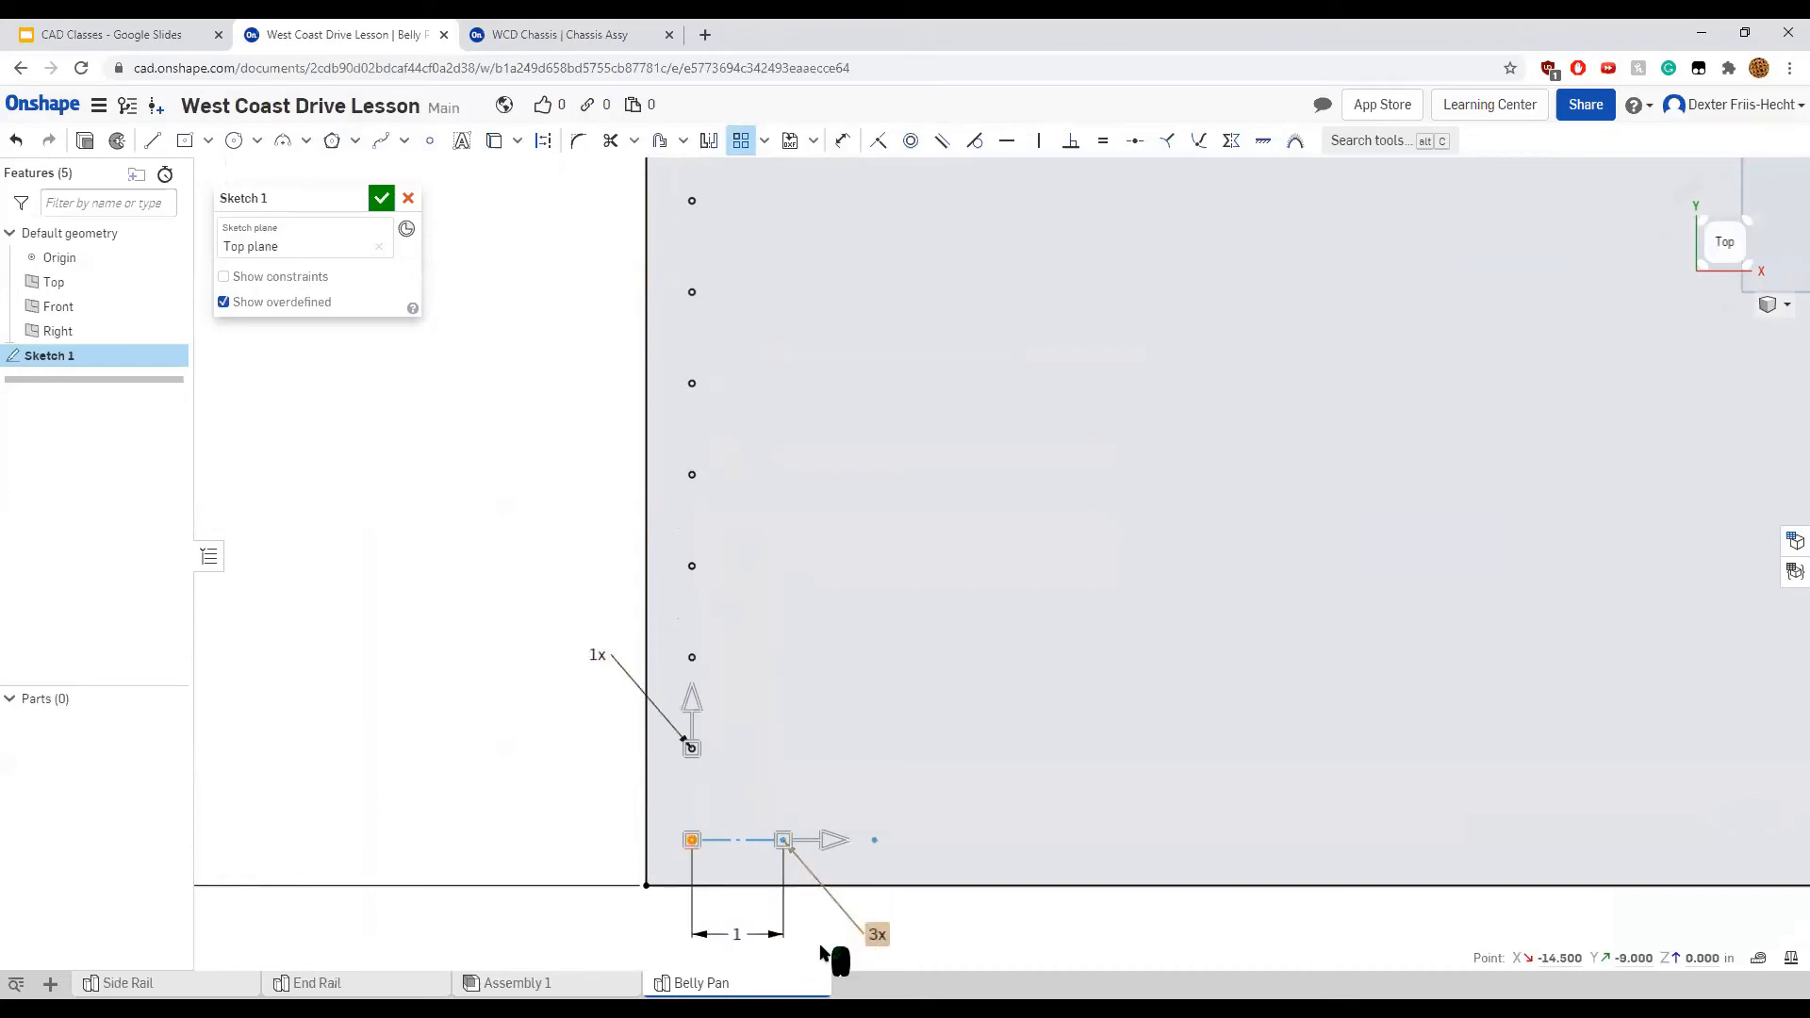
{"action": "left_click", "coordinate": [876, 937]}
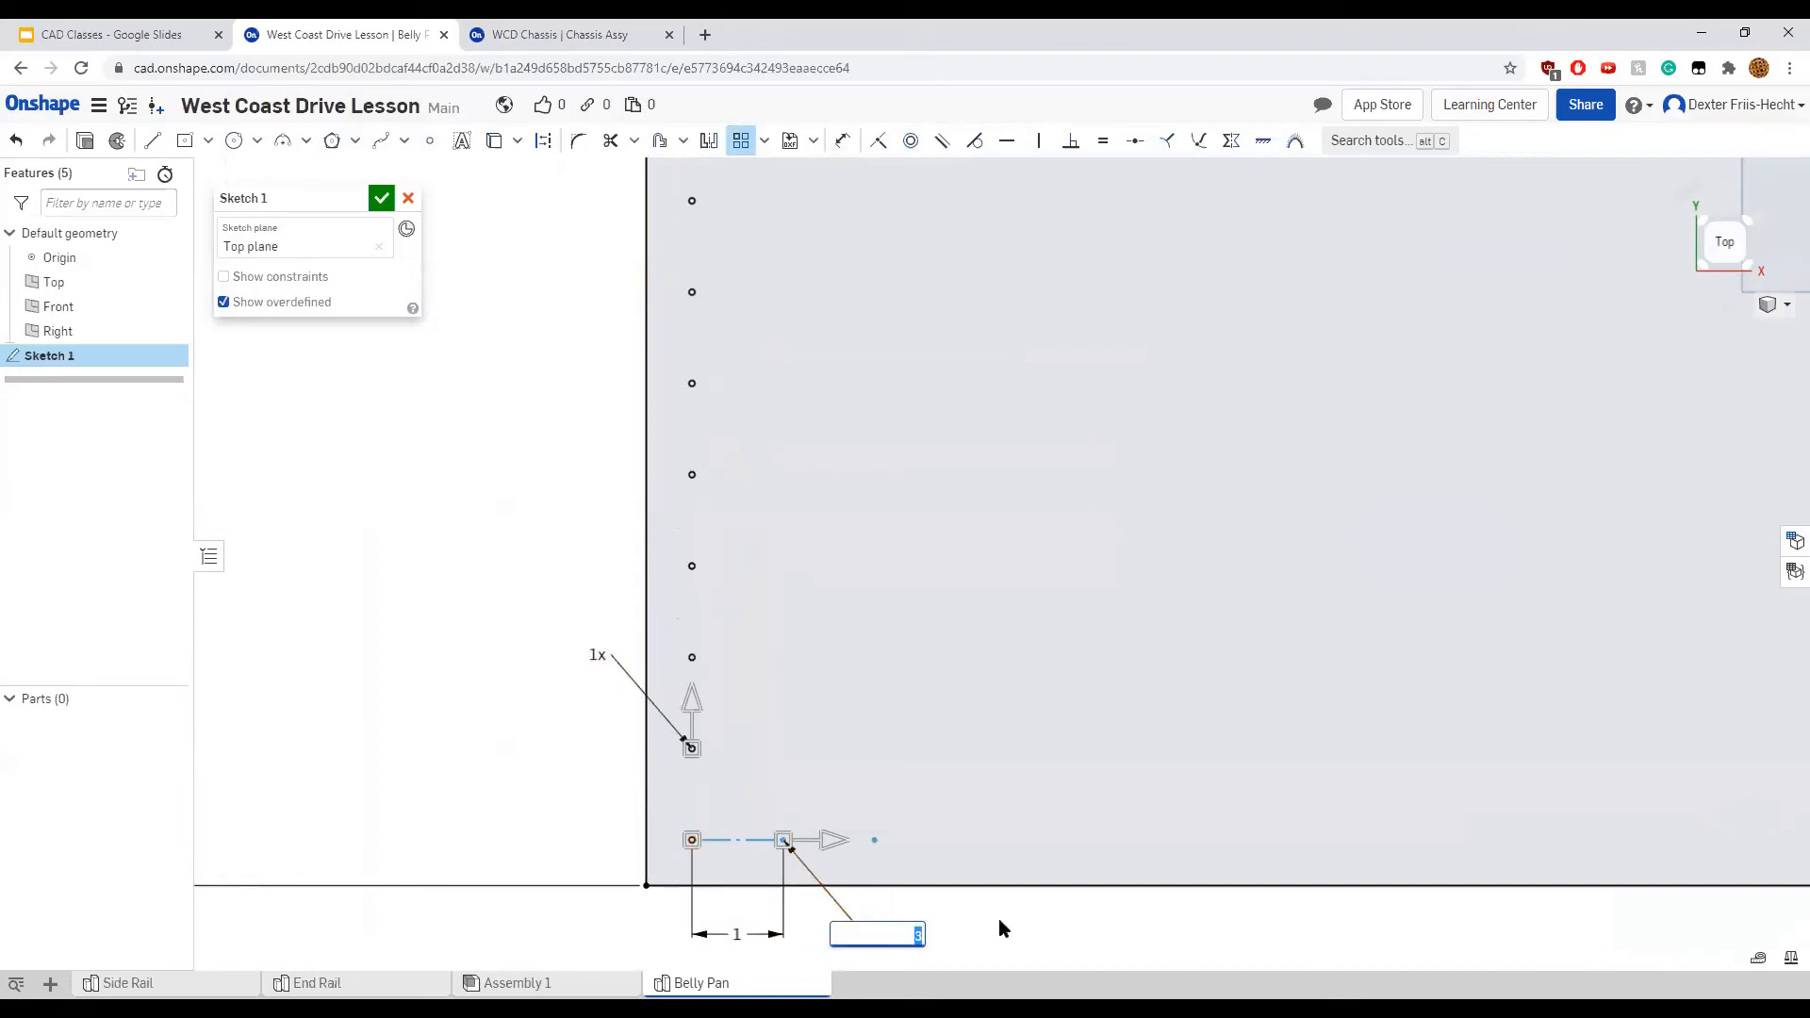
{"action": "type", "text": "30"}
{"action": "left_click", "coordinate": [1002, 847]}
{"action": "scroll", "coordinate": [1000, 769], "scroll_direction": "down", "scroll_amount": 2}
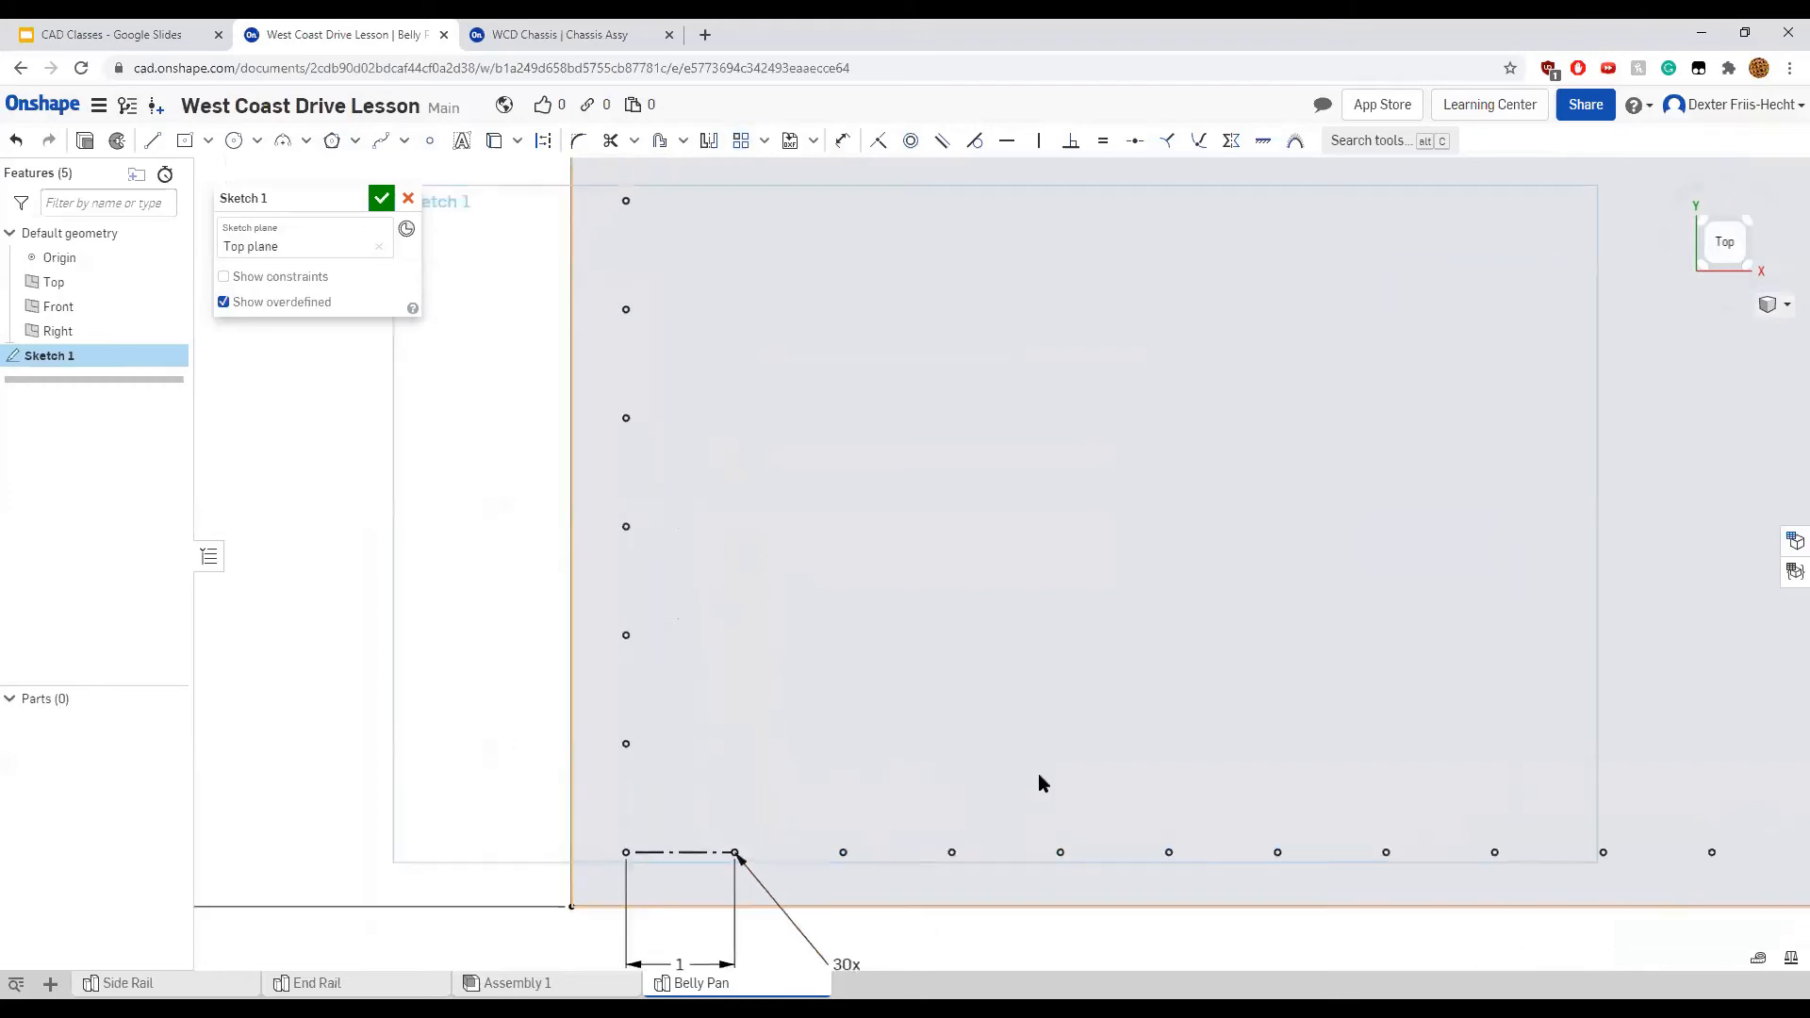
{"action": "scroll", "coordinate": [1042, 769], "scroll_direction": "down", "scroll_amount": 6}
{"action": "middle_click_drag", "start_coordinate": [1176, 824], "coordinate": [776, 814]}
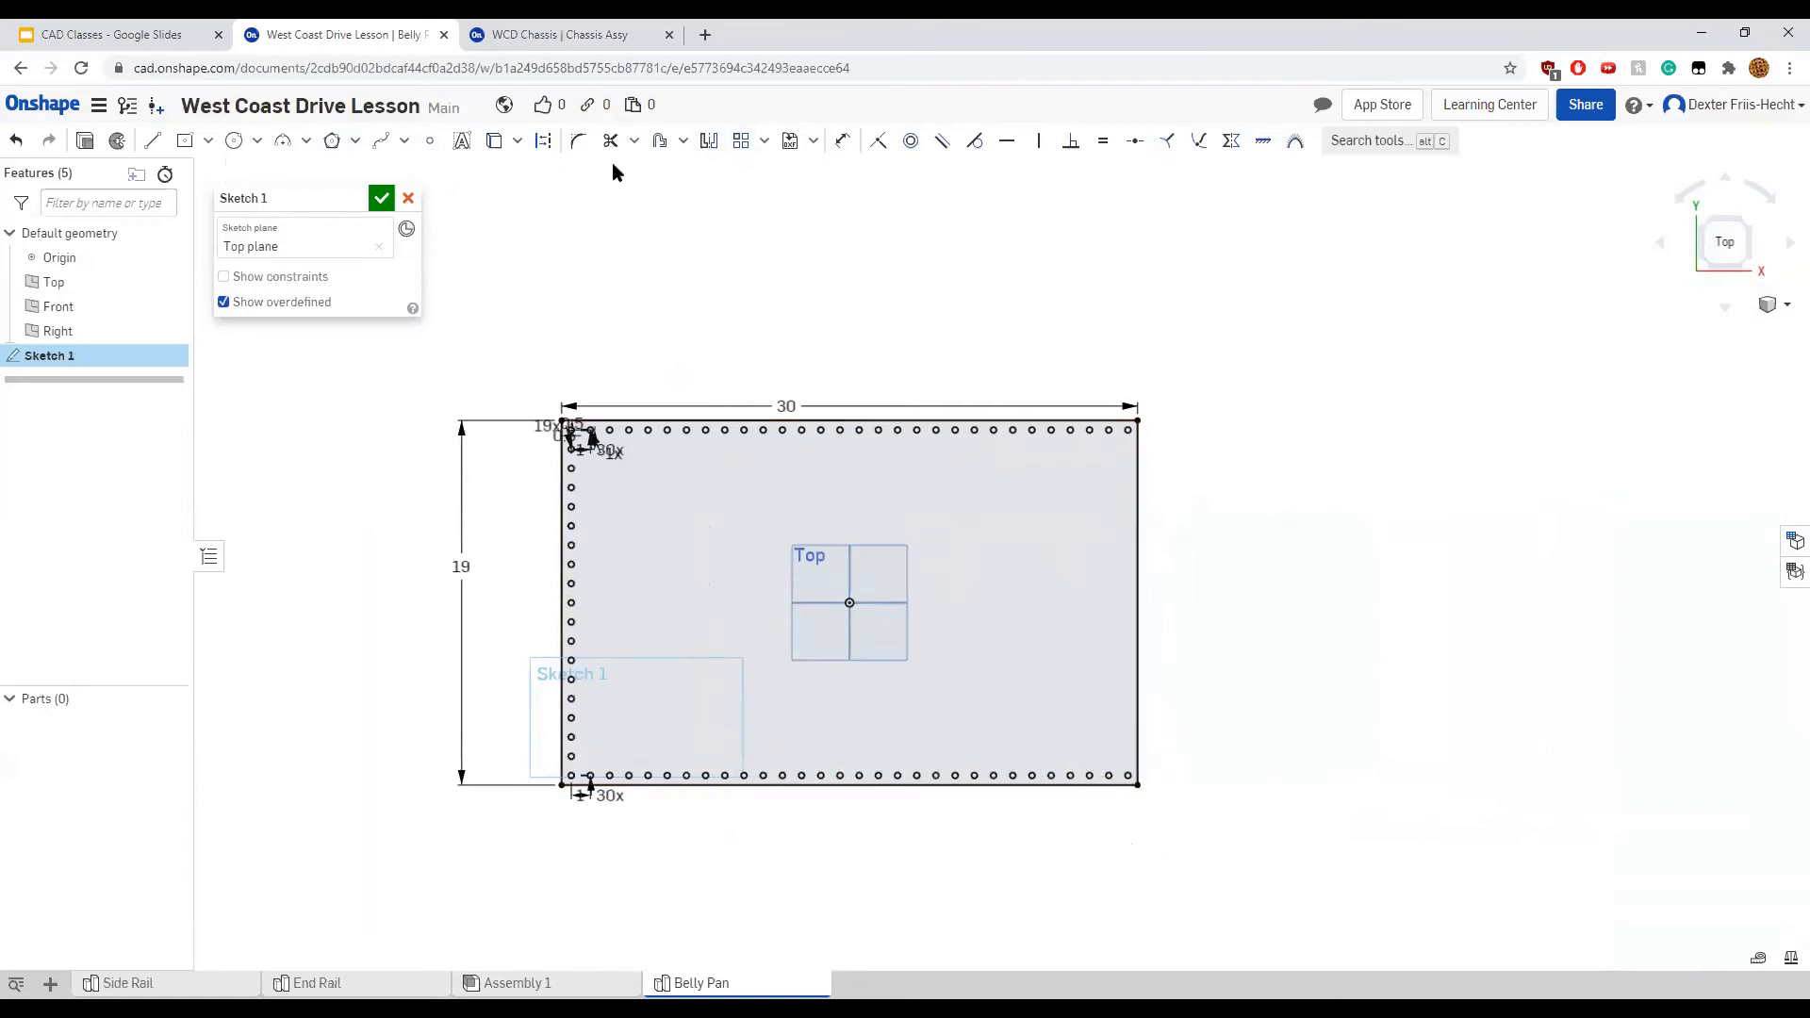
Start a linear pattern from the rectangle's lower-right point and set its horizontal count to 1
{"action": "left_click", "coordinate": [738, 142]}
{"action": "scroll", "coordinate": [1126, 780], "scroll_direction": "up", "scroll_amount": 3}
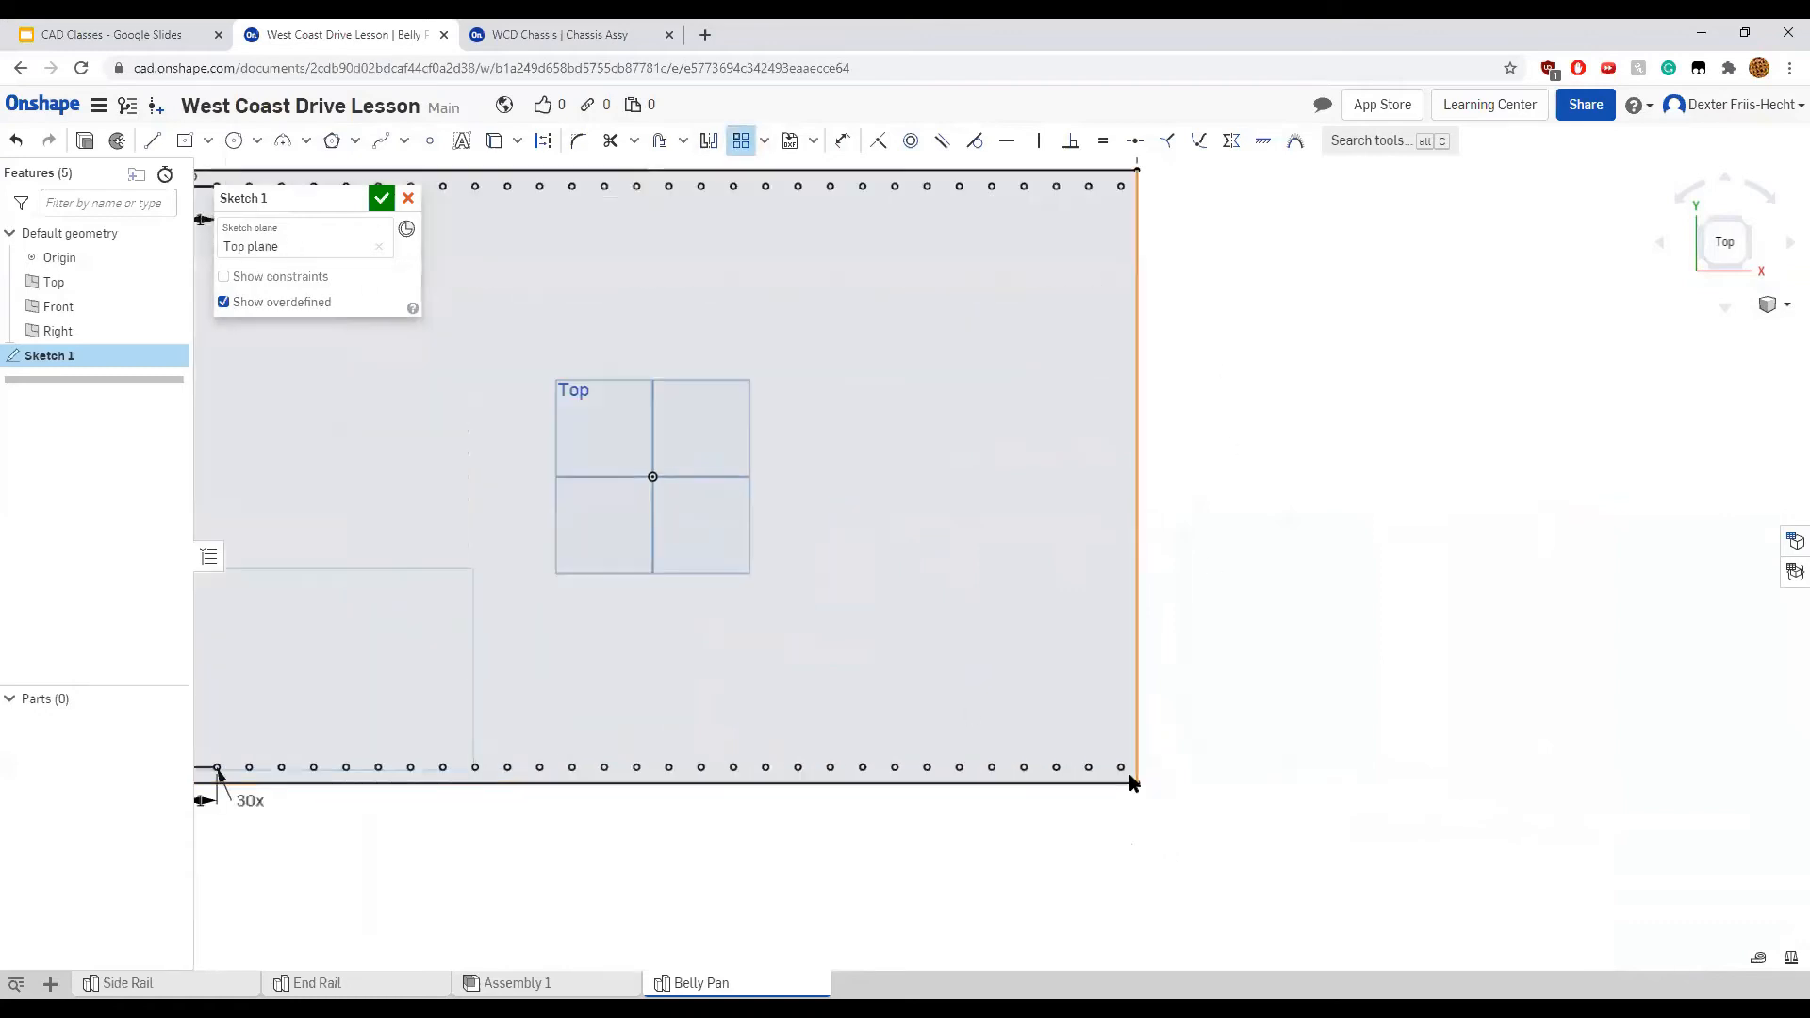
{"action": "left_click", "coordinate": [1123, 769]}
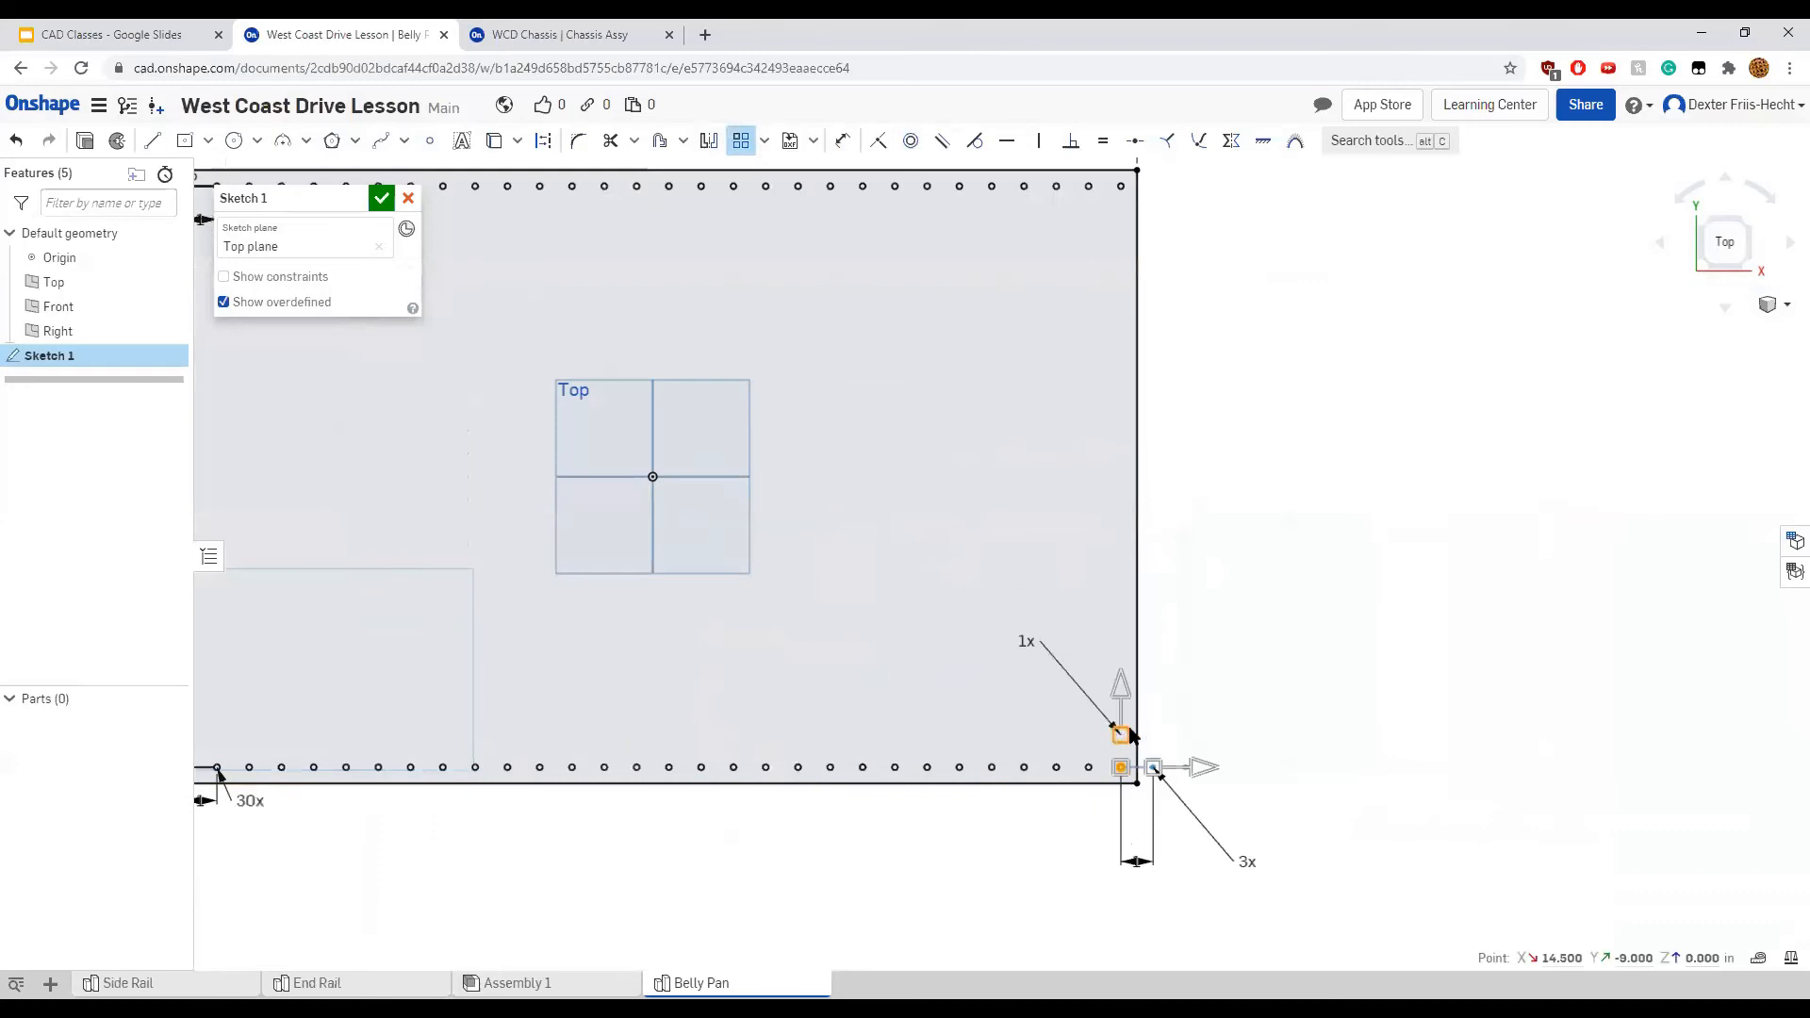
{"action": "left_click", "coordinate": [1258, 867]}
{"action": "type", "text": "1"}
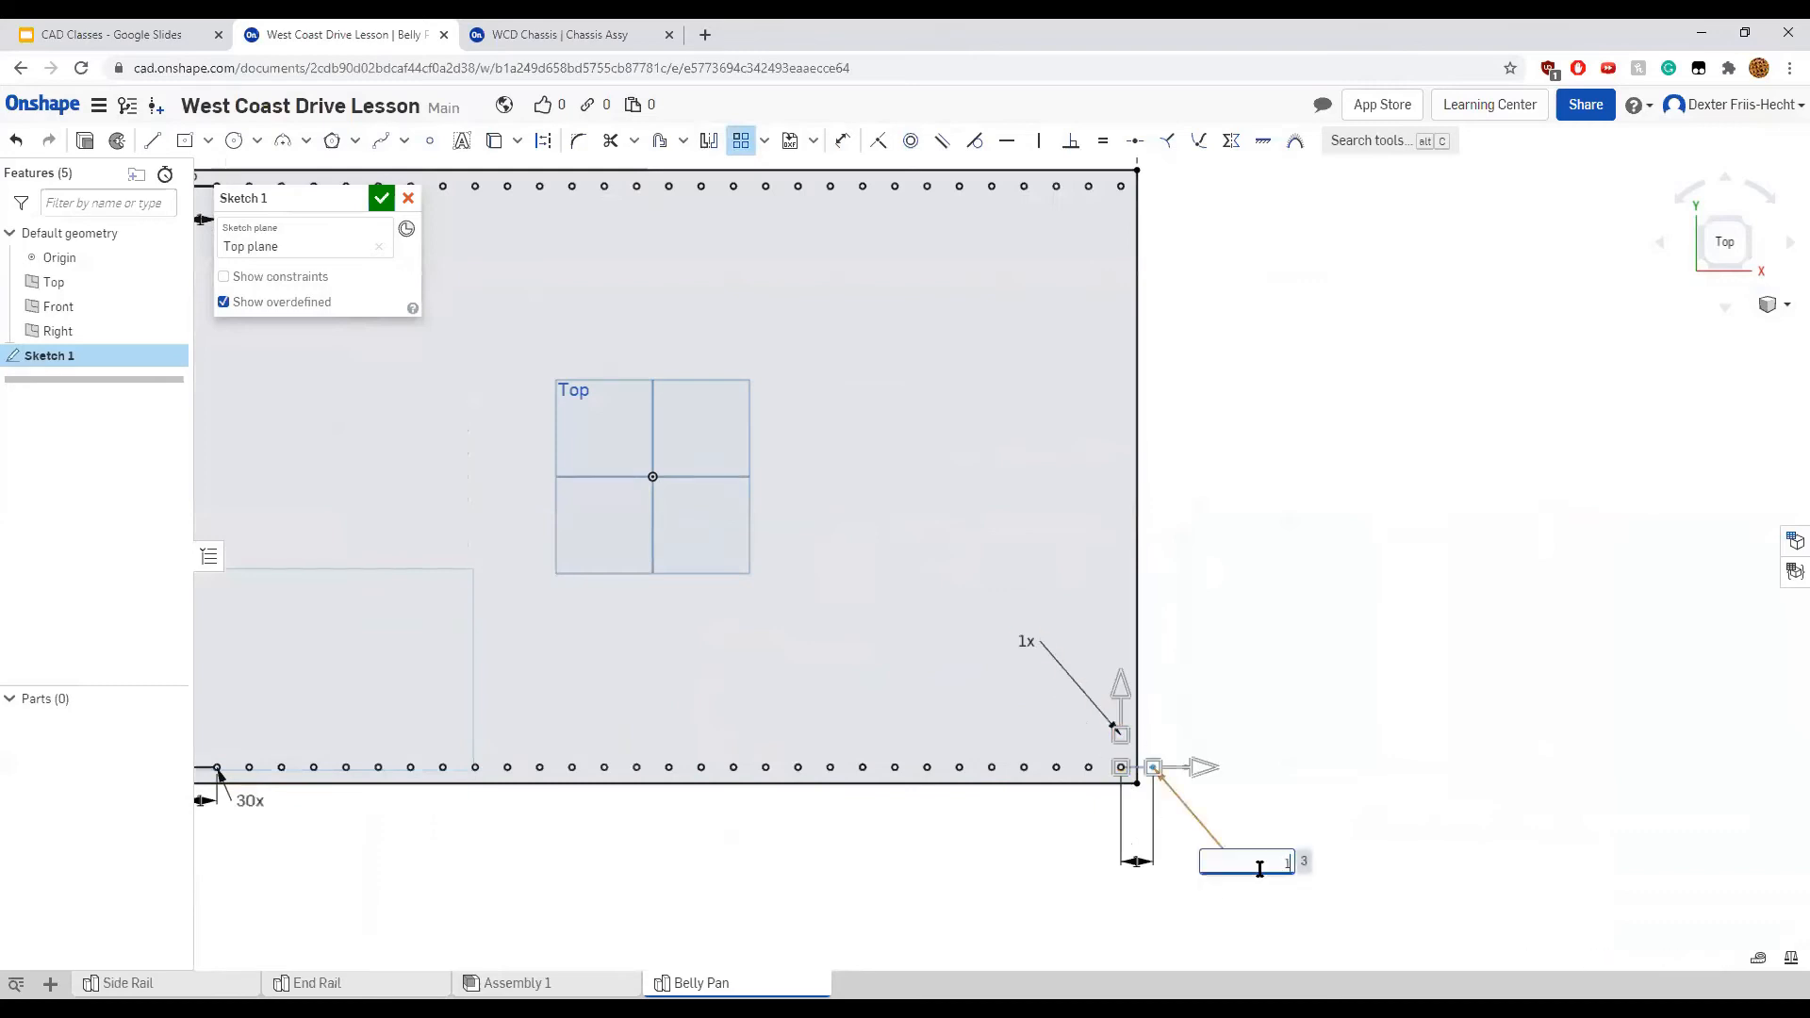
{"action": "key", "text": "Return"}
Set the pattern to 19 instances up the right edge with 1 in spacing, and finish the sketch
{"action": "left_click", "coordinate": [1026, 641]}
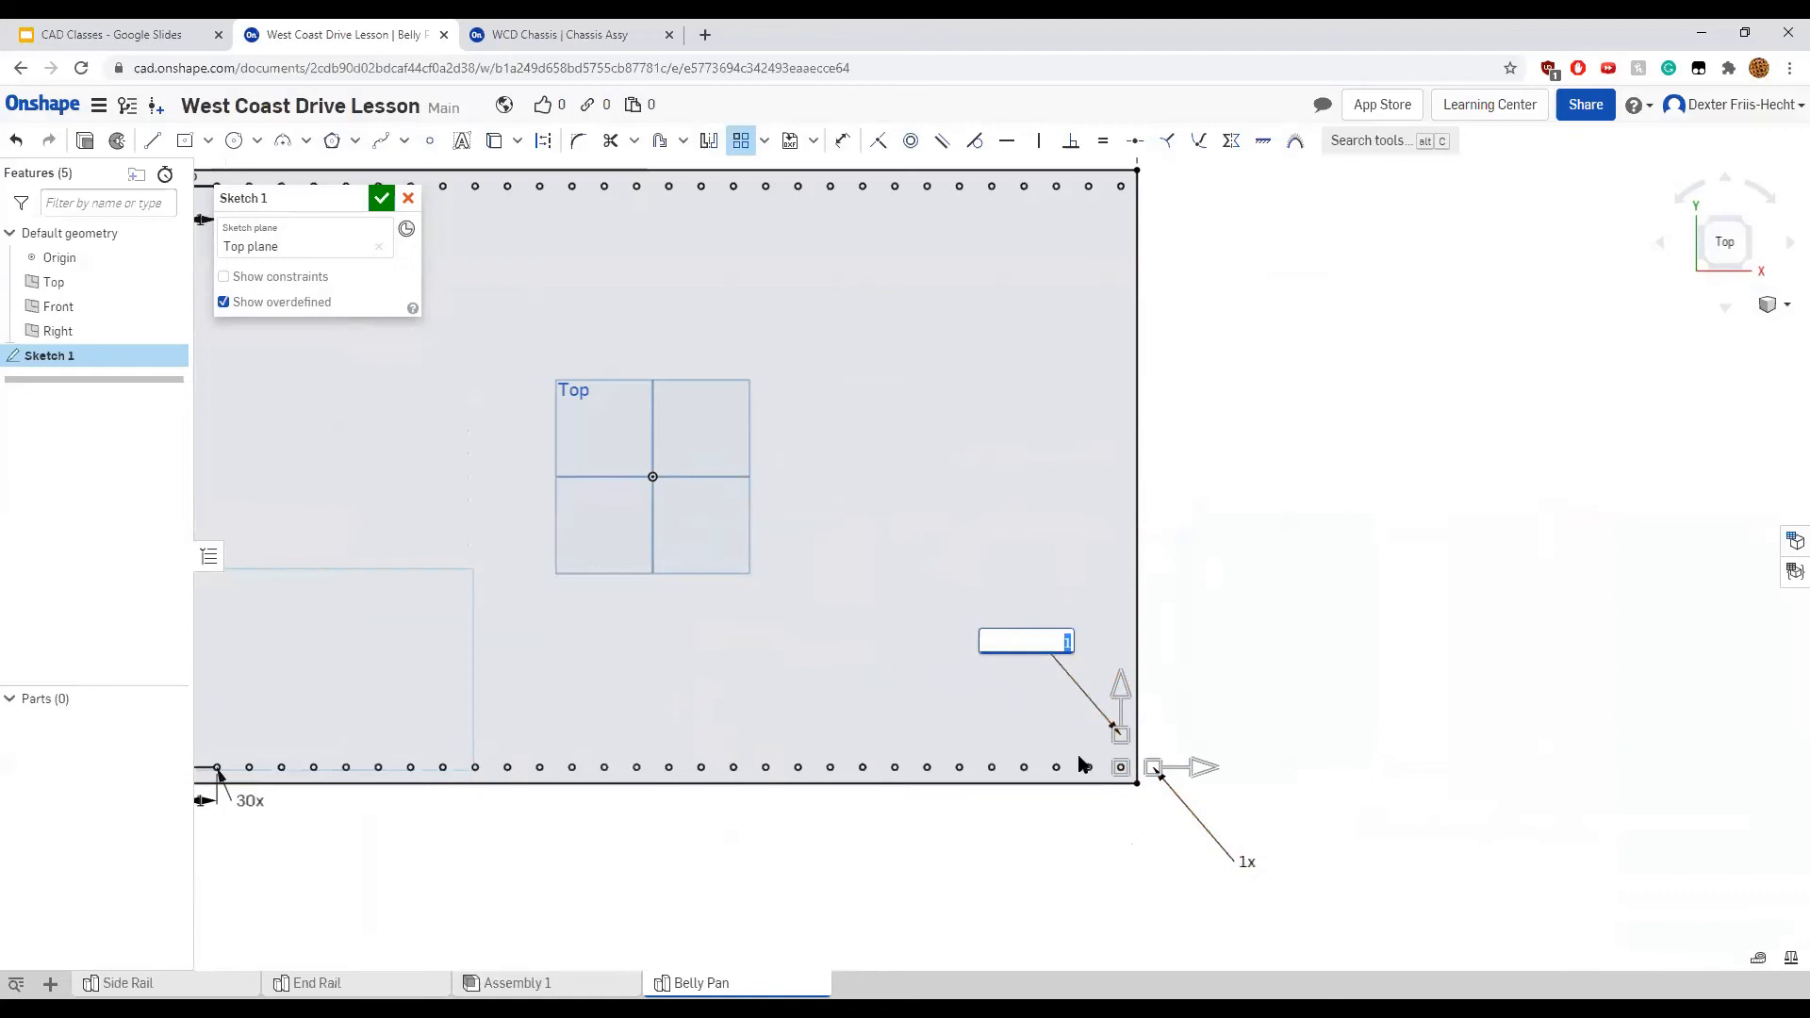
{"action": "type", "text": "19"}
{"action": "key", "text": "Return"}
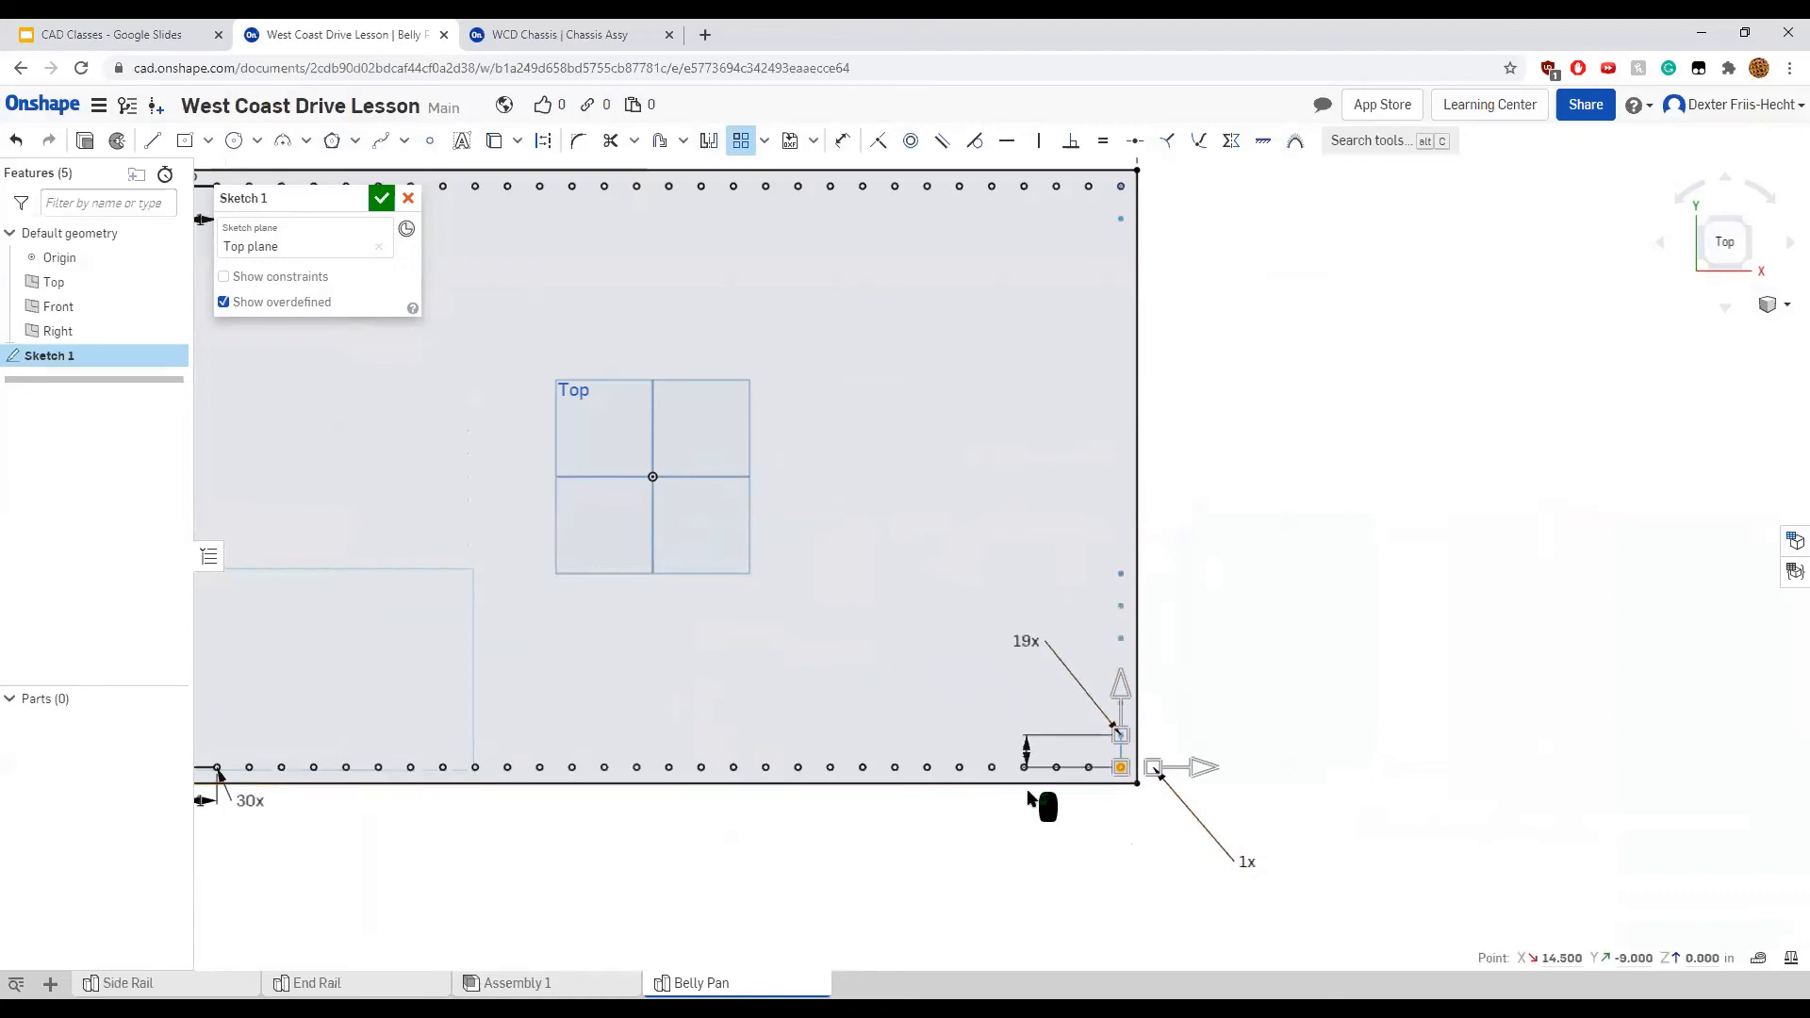
{"action": "scroll", "coordinate": [1131, 758], "scroll_direction": "up", "scroll_amount": 5}
{"action": "scroll", "coordinate": [1126, 754], "scroll_direction": "down", "scroll_amount": 2}
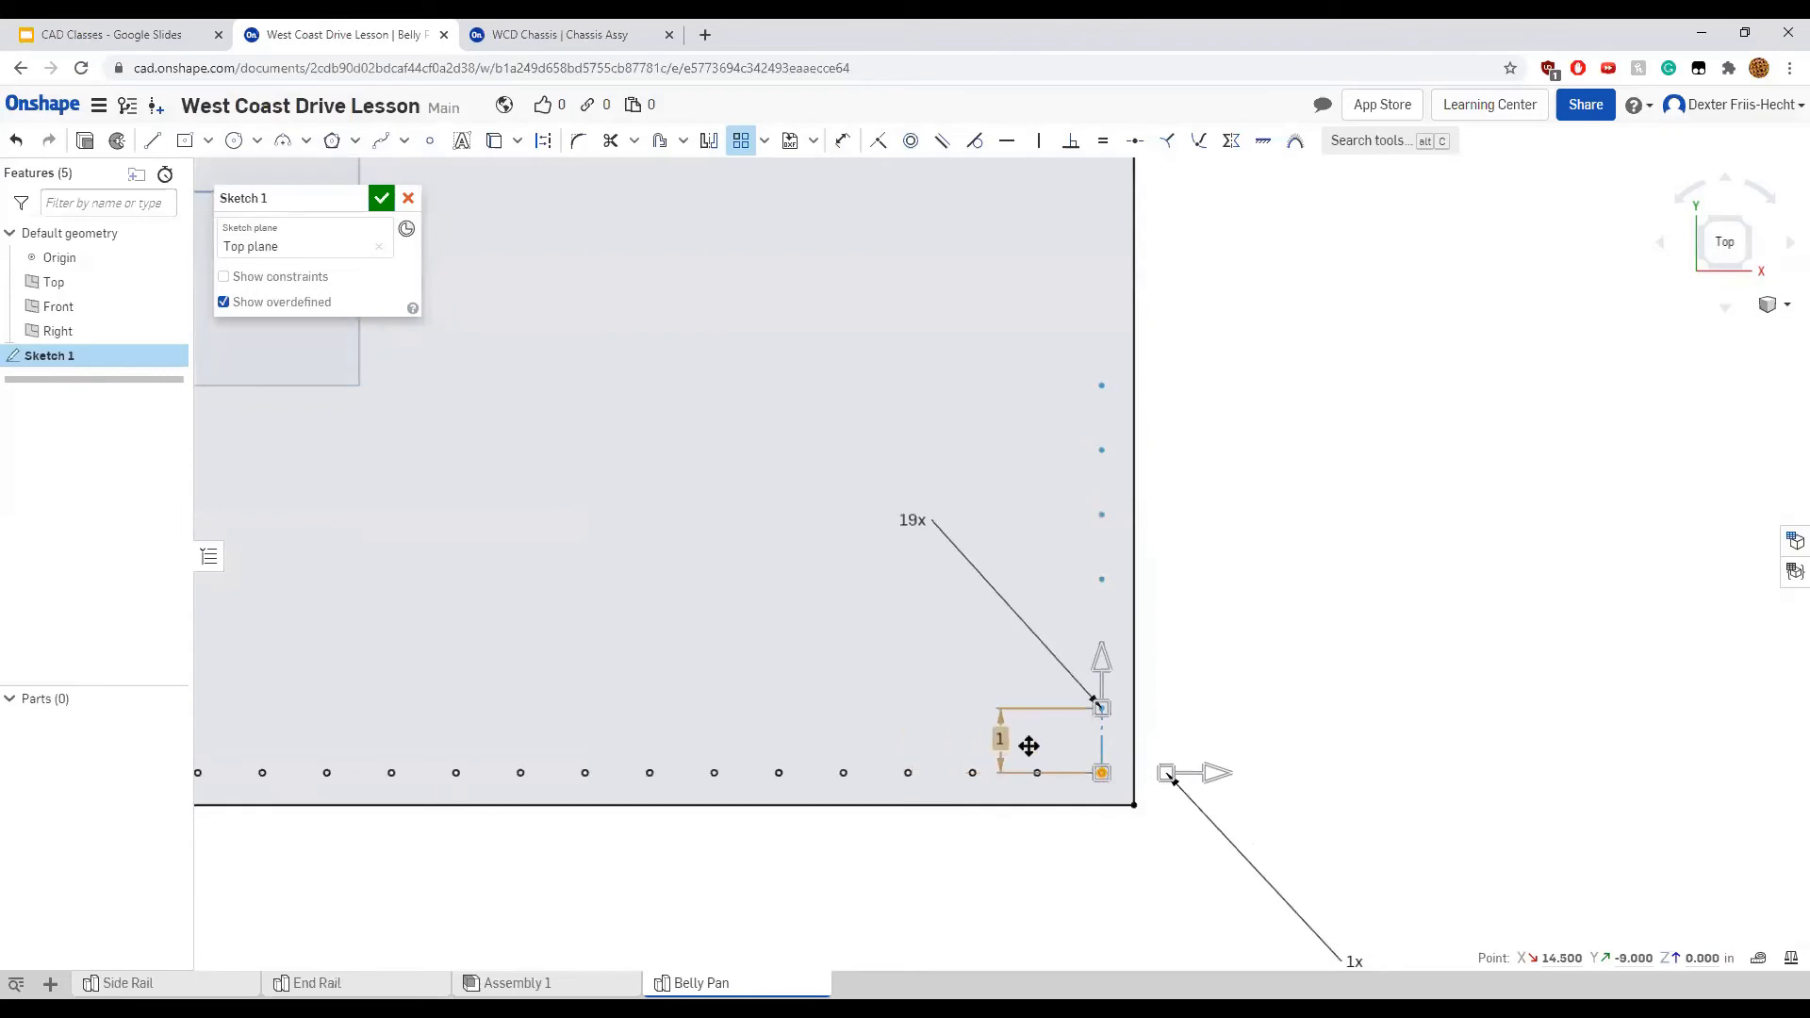
{"action": "scroll", "coordinate": [1045, 572], "scroll_direction": "up", "scroll_amount": 5}
{"action": "scroll", "coordinate": [1043, 562], "scroll_direction": "down", "scroll_amount": 10}
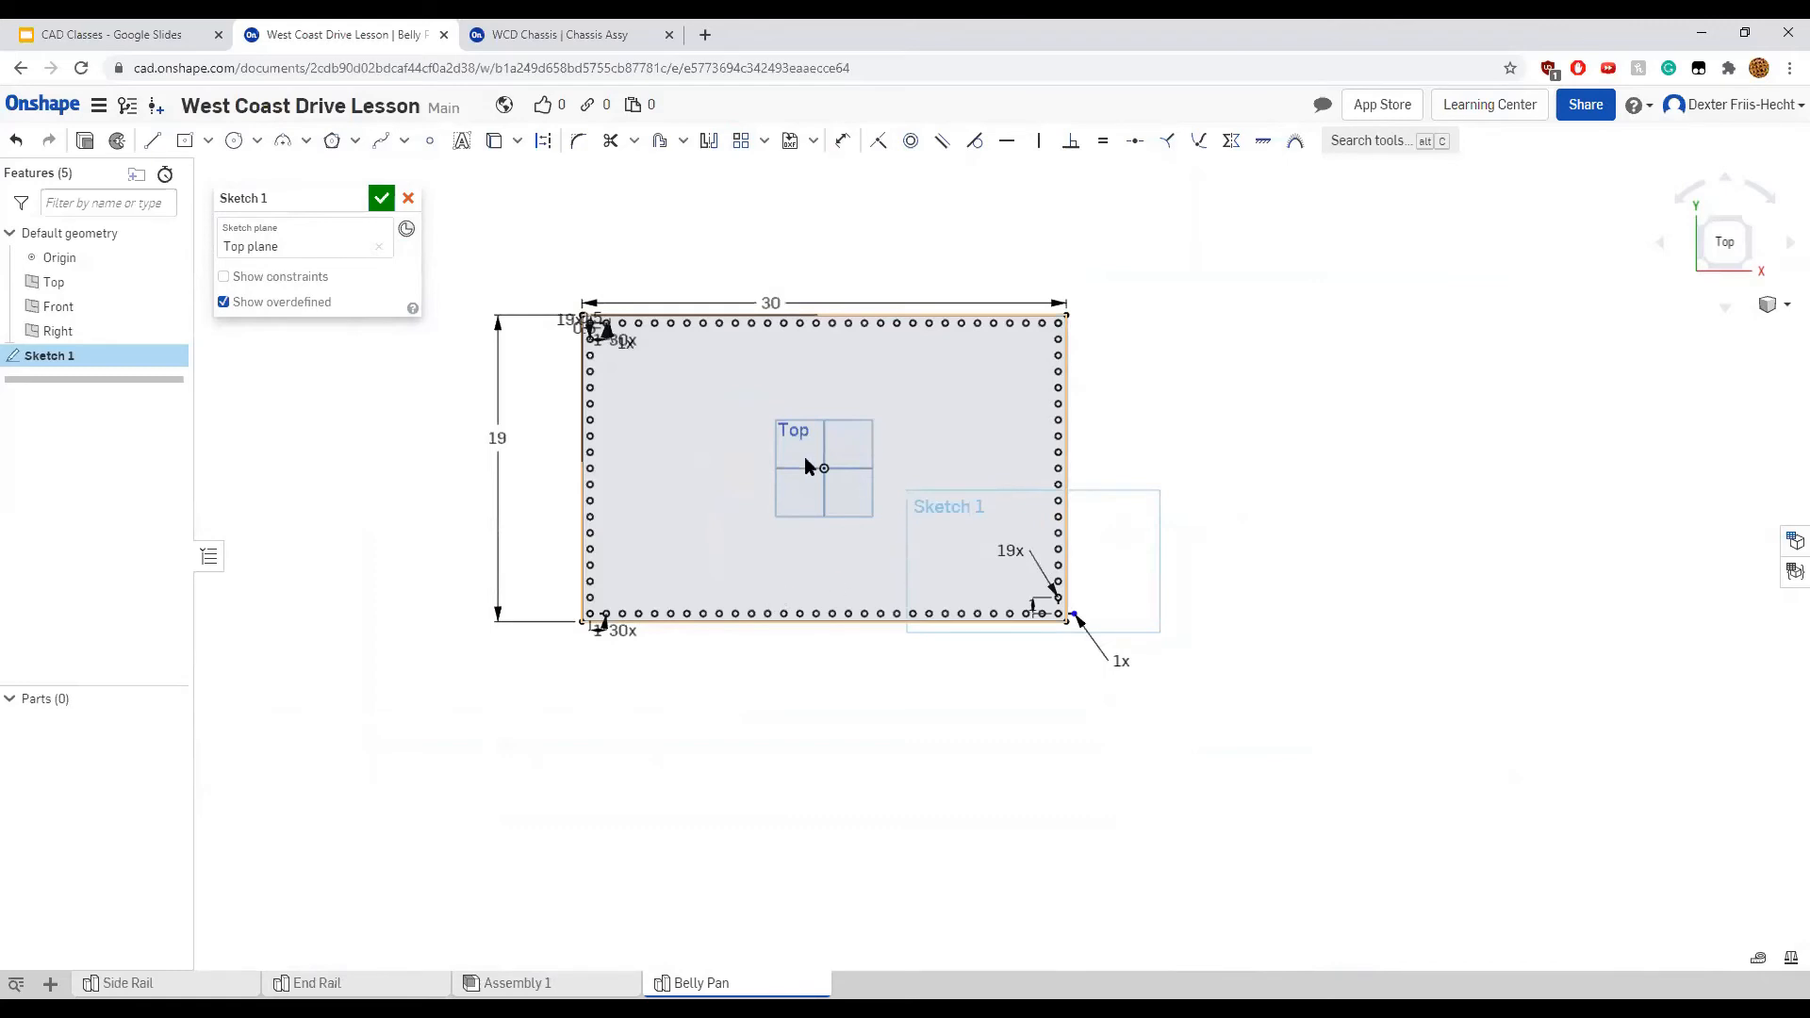
{"action": "left_click", "coordinate": [381, 198]}
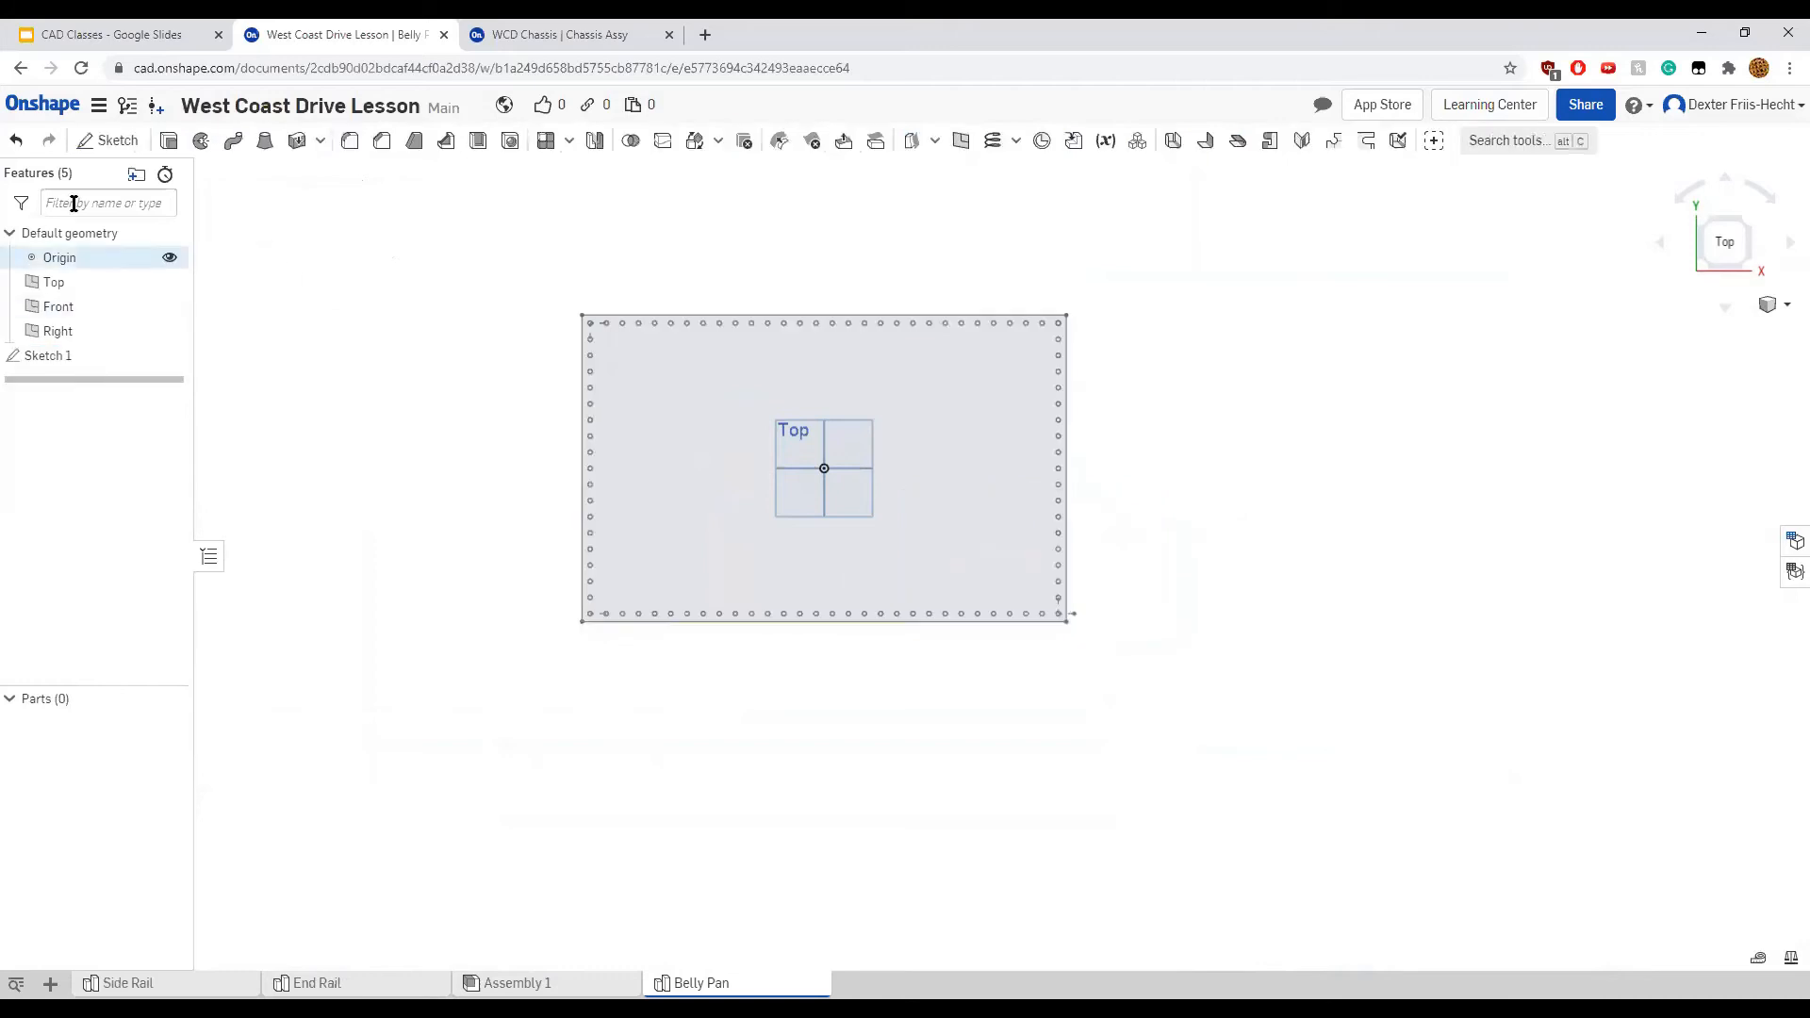
Extrude the belly pan rectangle as a new solid to a blind depth of 0.063 in
{"action": "left_click", "coordinate": [168, 142]}
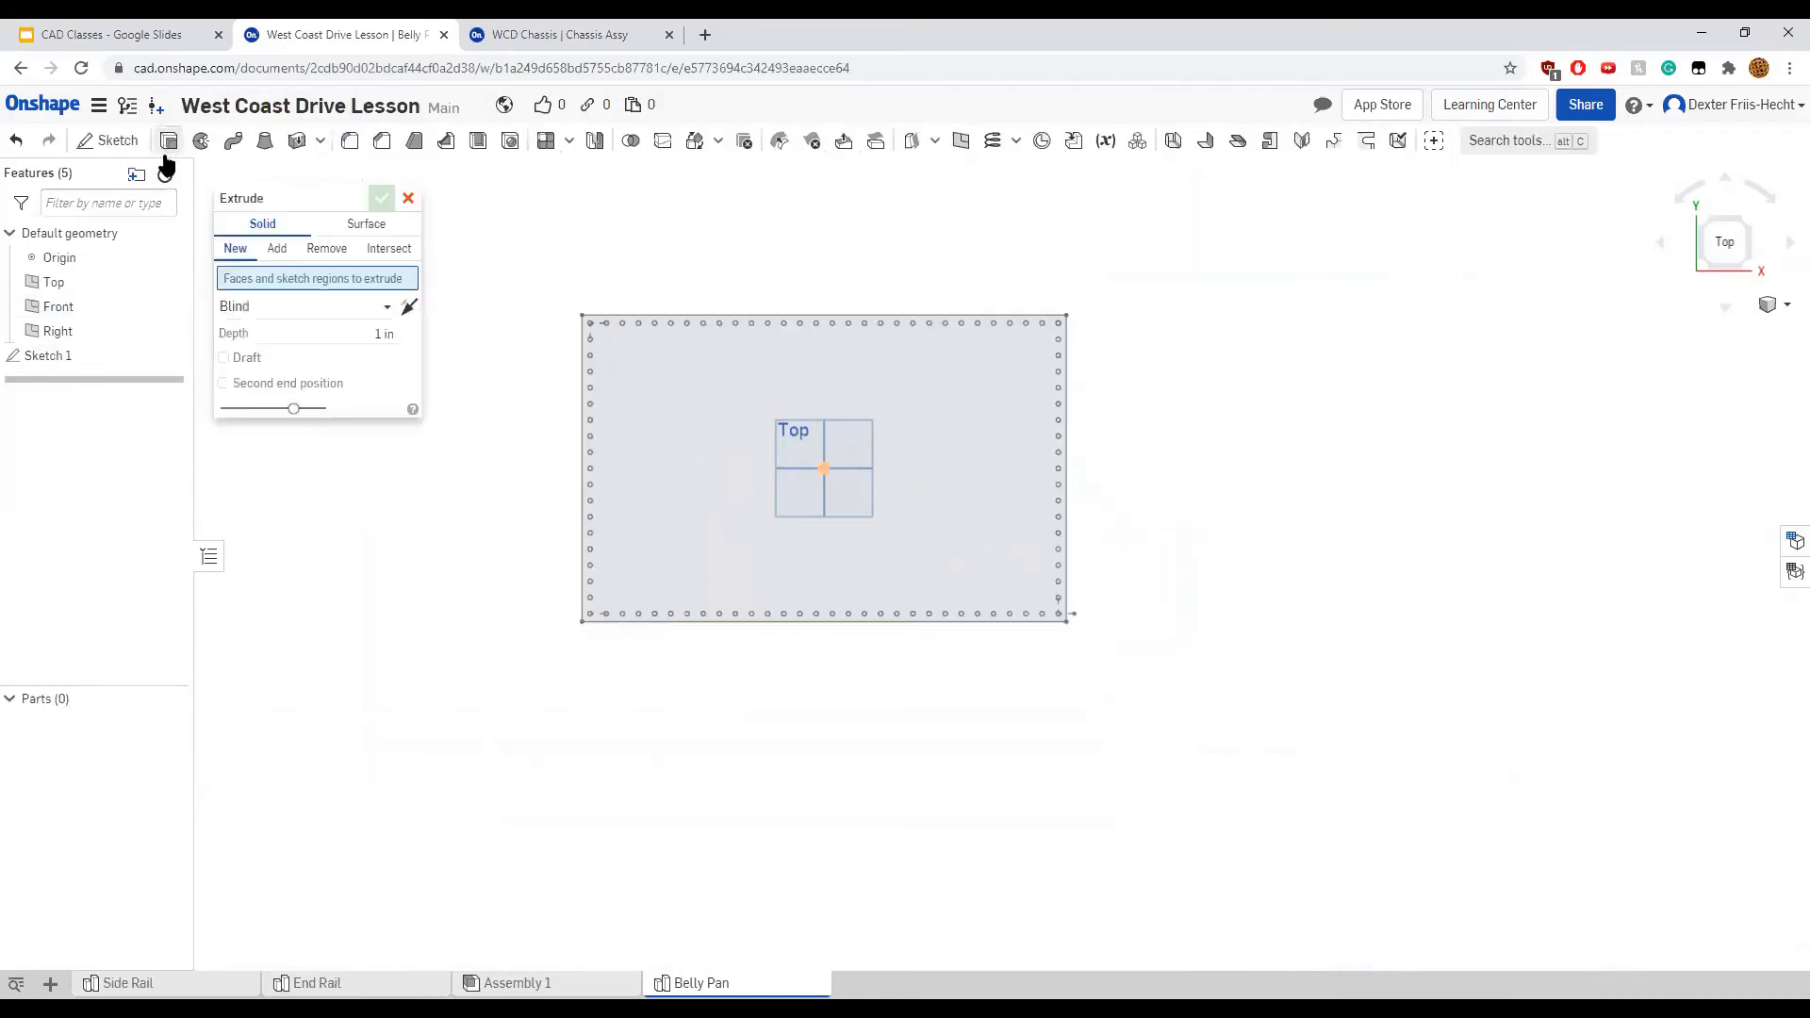
{"action": "left_click", "coordinate": [700, 483]}
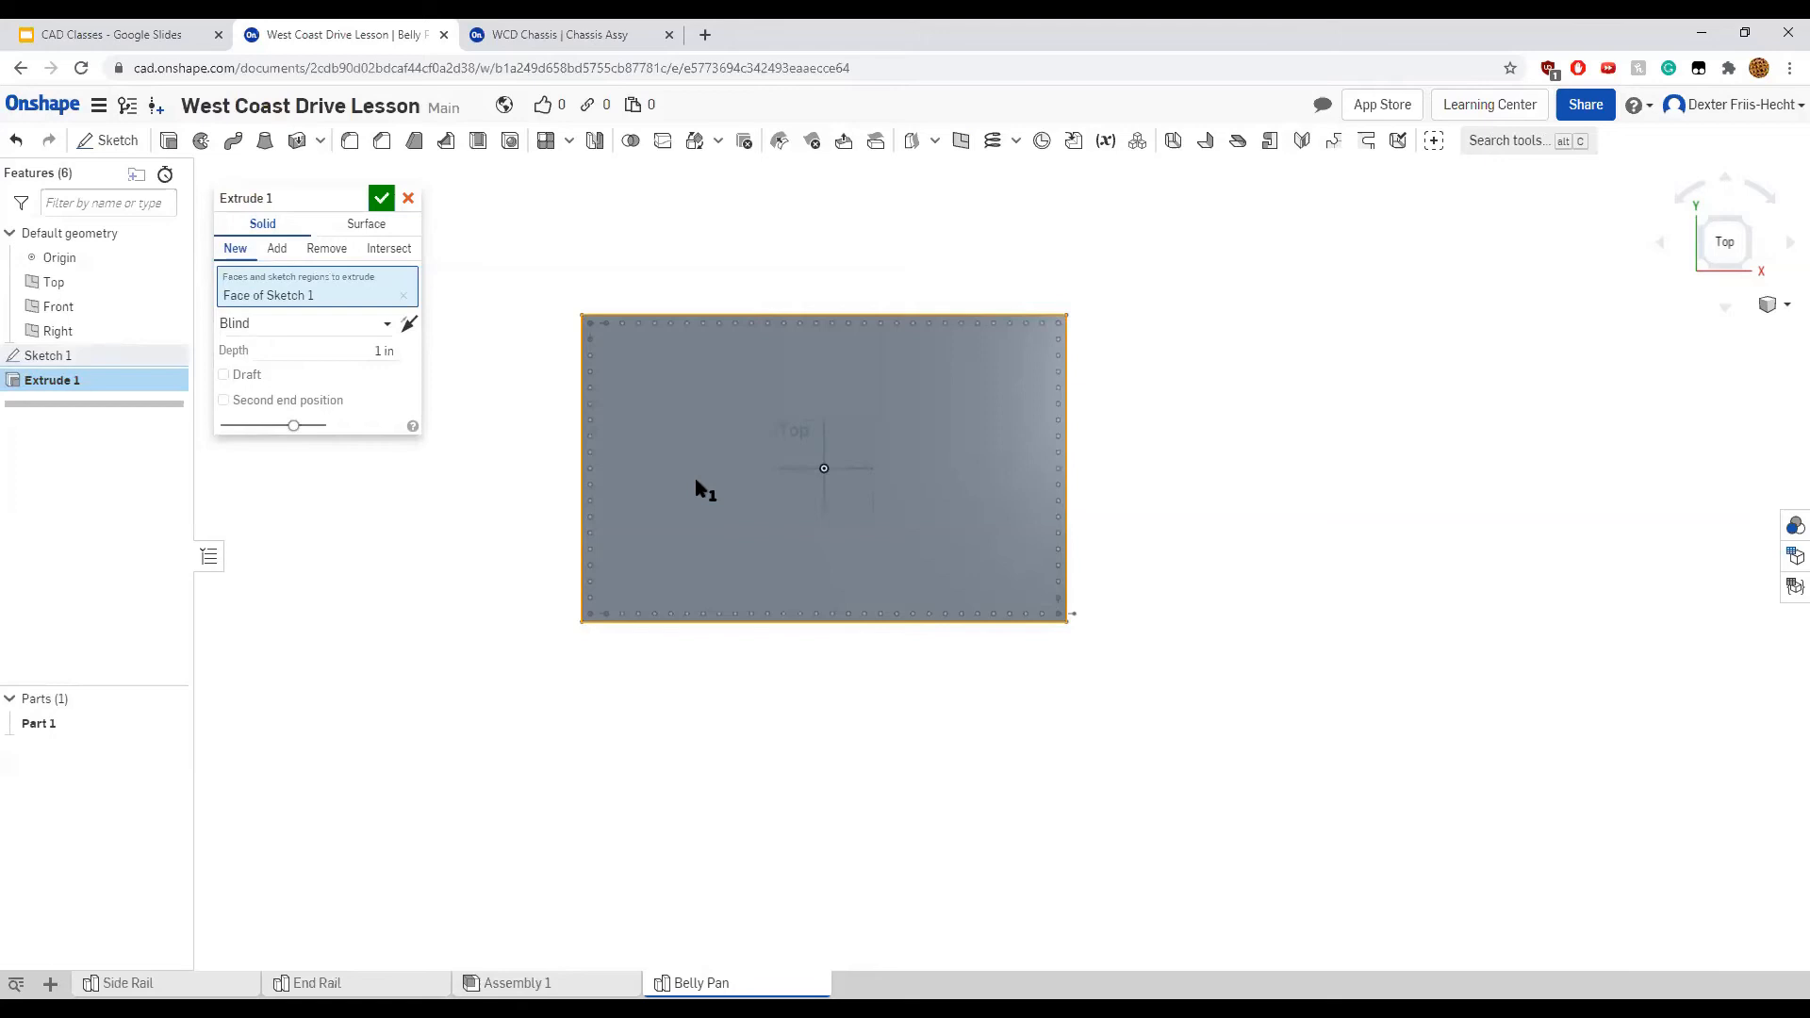
{"action": "left_click", "coordinate": [377, 347]}
{"action": "type", "text": "0.063"}
{"action": "key", "text": "Return"}
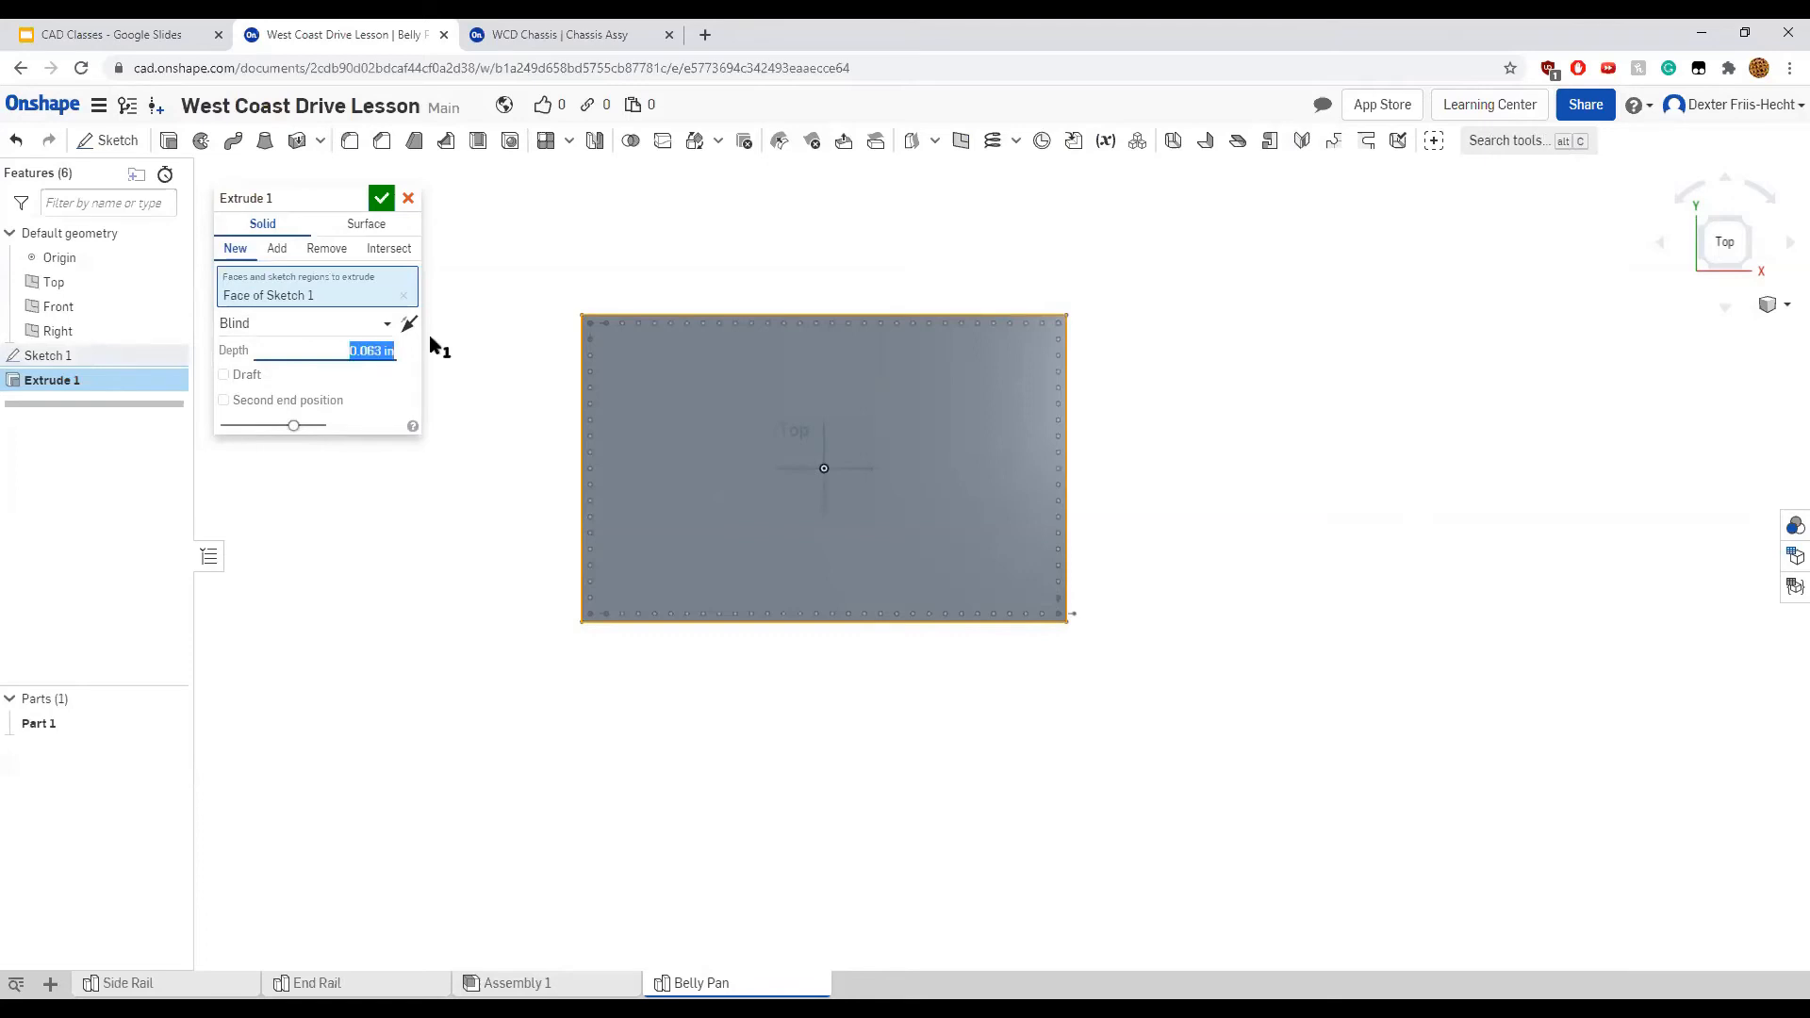
{"action": "left_click", "coordinate": [381, 198]}
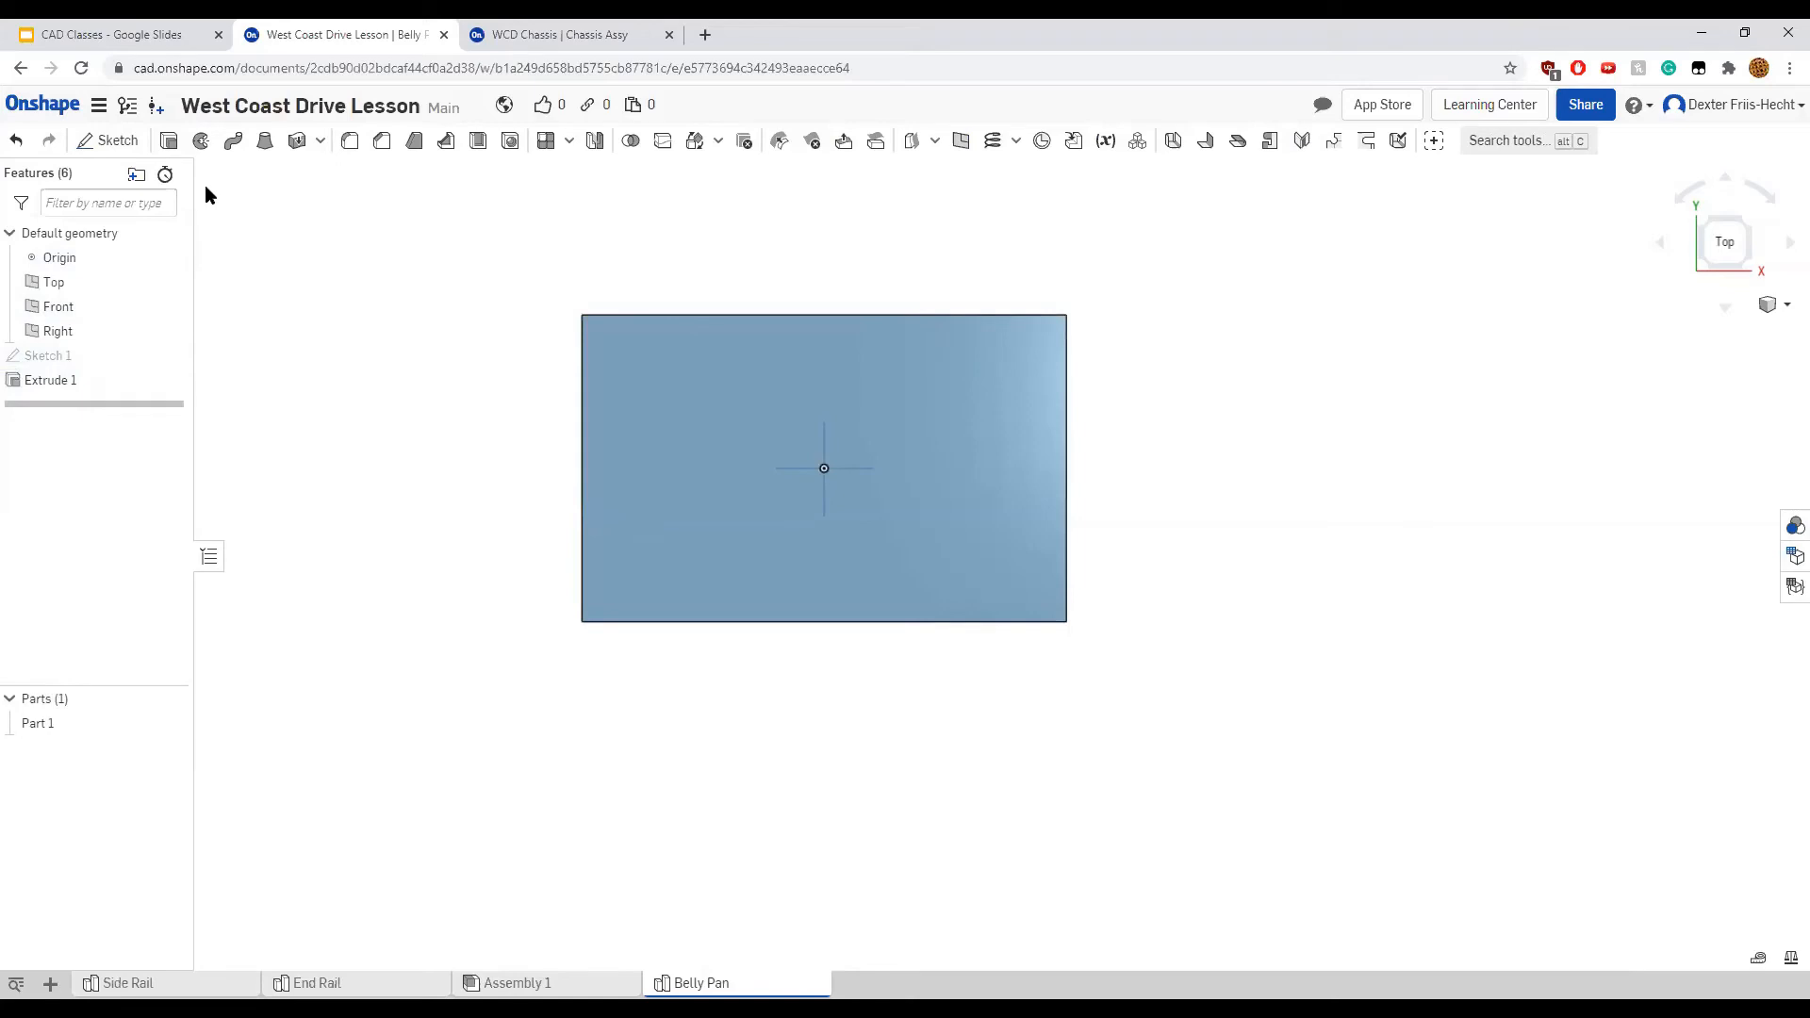
Start a Hole feature on the belly pan and show Sketch 1 so its points can be picked
{"action": "left_click", "coordinate": [510, 140]}
{"action": "left_click", "coordinate": [171, 357]}
{"action": "scroll", "coordinate": [631, 372], "scroll_direction": "up", "scroll_amount": 2}
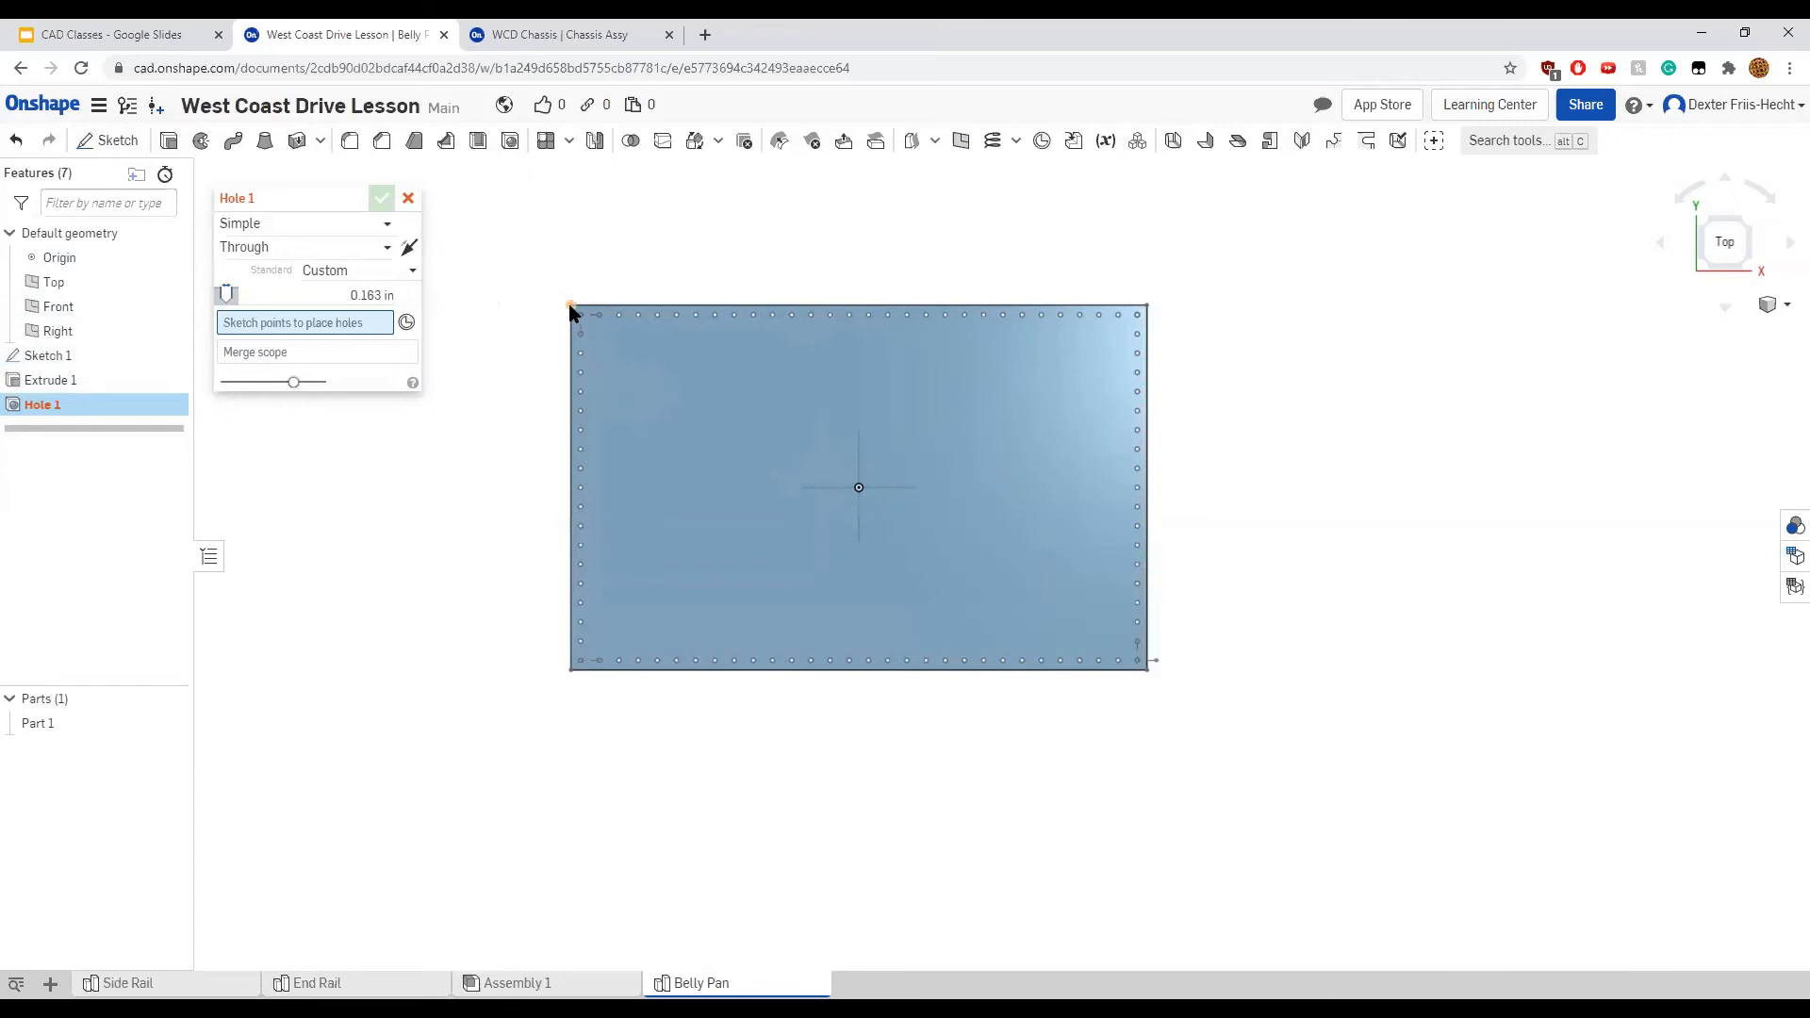
{"action": "scroll", "coordinate": [567, 304], "scroll_direction": "up", "scroll_amount": 3}
{"action": "scroll", "coordinate": [563, 313], "scroll_direction": "down", "scroll_amount": 1}
{"action": "scroll", "coordinate": [562, 303], "scroll_direction": "up", "scroll_amount": 3}
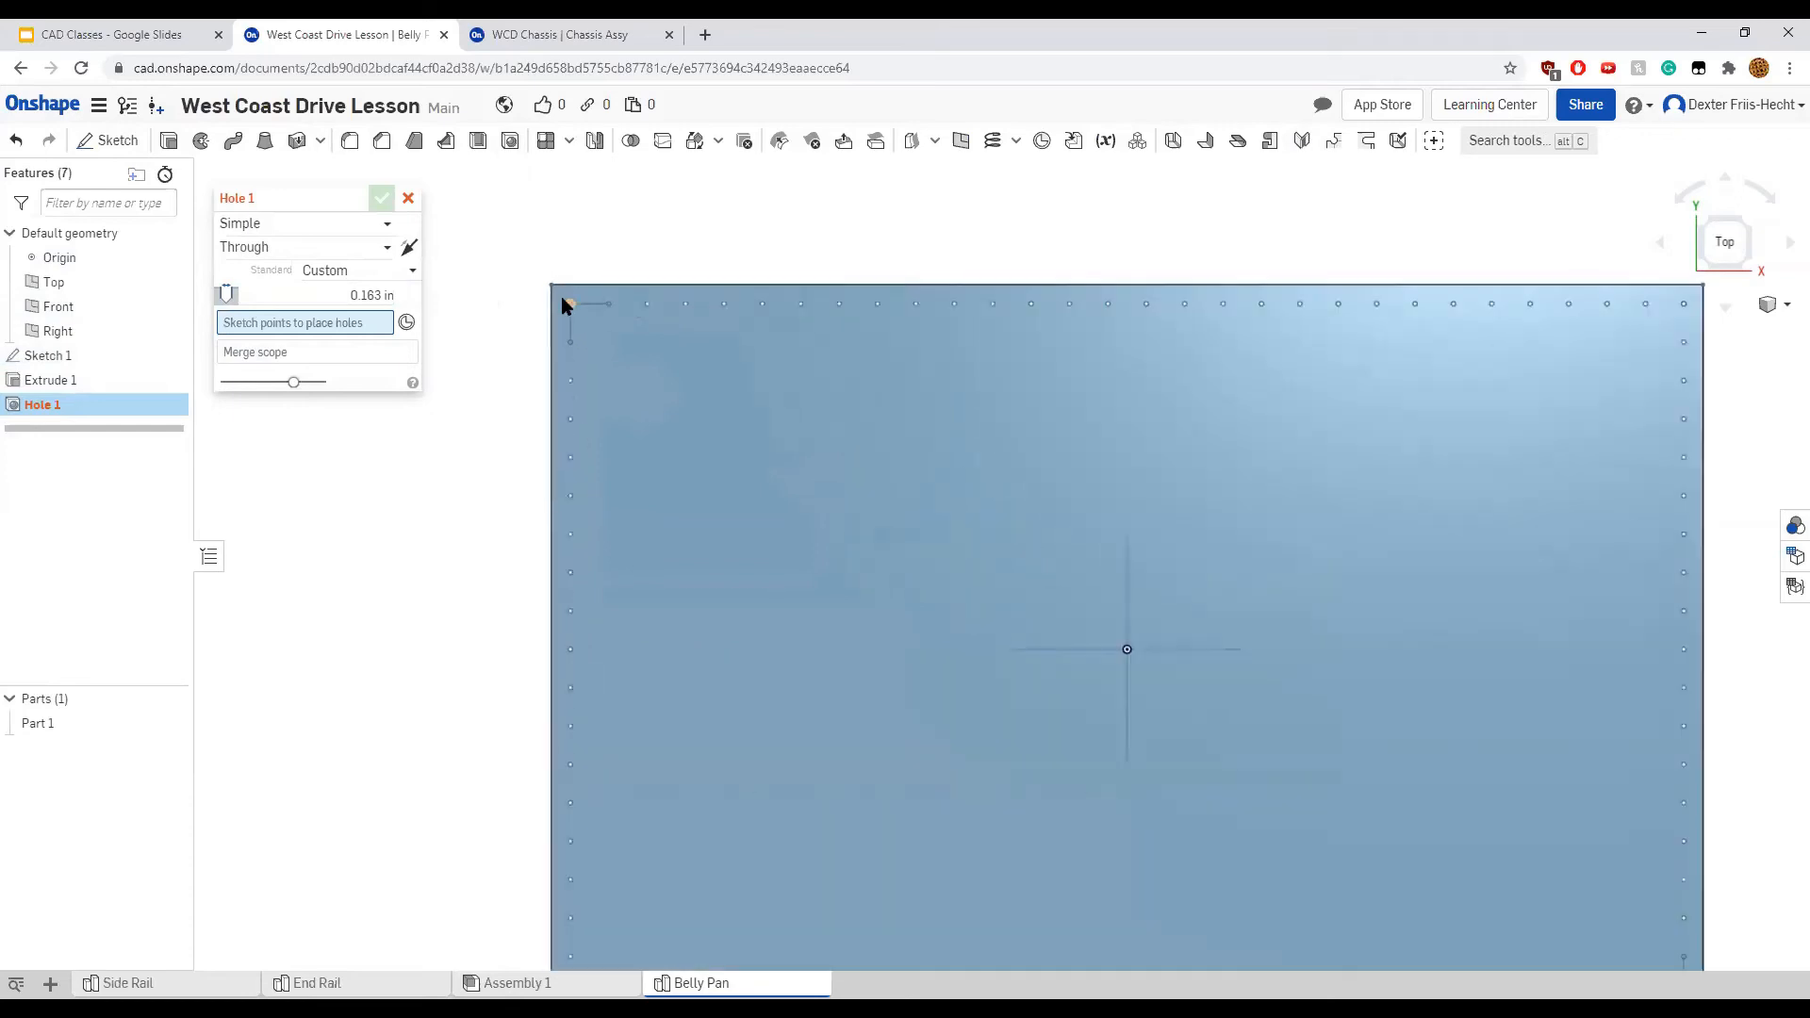
{"action": "scroll", "coordinate": [958, 527], "scroll_direction": "down", "scroll_amount": 6}
Select the upper-left corner points and the column down the plate's left edge as hole locations
{"action": "left_click_drag", "start_coordinate": [558, 291], "coordinate": [736, 384]}
{"action": "scroll", "coordinate": [807, 441], "scroll_direction": "up", "scroll_amount": 2}
{"action": "scroll", "coordinate": [810, 449], "scroll_direction": "up", "scroll_amount": 2}
{"action": "left_click_drag", "start_coordinate": [832, 444], "coordinate": [942, 895]}
{"action": "mouse_move", "coordinate": [784, 797]}
{"action": "middle_mouse_down"}
{"action": "mouse_move", "coordinate": [566, 513]}
{"action": "mouse_move", "coordinate": [596, 439]}
{"action": "middle_mouse_up"}
{"action": "mouse_move", "coordinate": [610, 464]}
{"action": "left_mouse_down"}
{"action": "mouse_move", "coordinate": [731, 747]}
{"action": "mouse_move", "coordinate": [759, 762]}
{"action": "left_mouse_up"}
Add the points along the plate's bottom and right edges to the hole locations
{"action": "mouse_move", "coordinate": [763, 731]}
{"action": "left_mouse_down"}
{"action": "mouse_move", "coordinate": [1660, 748]}
{"action": "mouse_move", "coordinate": [1761, 763]}
{"action": "mouse_move", "coordinate": [1743, 770]}
{"action": "mouse_move", "coordinate": [1765, 756]}
{"action": "left_mouse_up"}
{"action": "mouse_move", "coordinate": [1715, 744]}
{"action": "middle_mouse_down"}
{"action": "mouse_move", "coordinate": [921, 768]}
{"action": "mouse_move", "coordinate": [900, 829]}
{"action": "middle_mouse_up"}
{"action": "mouse_move", "coordinate": [842, 825]}
{"action": "left_mouse_down"}
{"action": "mouse_move", "coordinate": [873, 808]}
{"action": "mouse_move", "coordinate": [883, 165]}
{"action": "left_mouse_up"}
{"action": "mouse_move", "coordinate": [936, 299]}
{"action": "middle_mouse_down"}
{"action": "mouse_move", "coordinate": [1200, 654]}
{"action": "mouse_move", "coordinate": [1266, 693]}
{"action": "middle_mouse_up"}
Add the remaining points along the top edge and create the simple through holes
{"action": "scroll", "coordinate": [1266, 692], "scroll_direction": "down", "scroll_amount": 3}
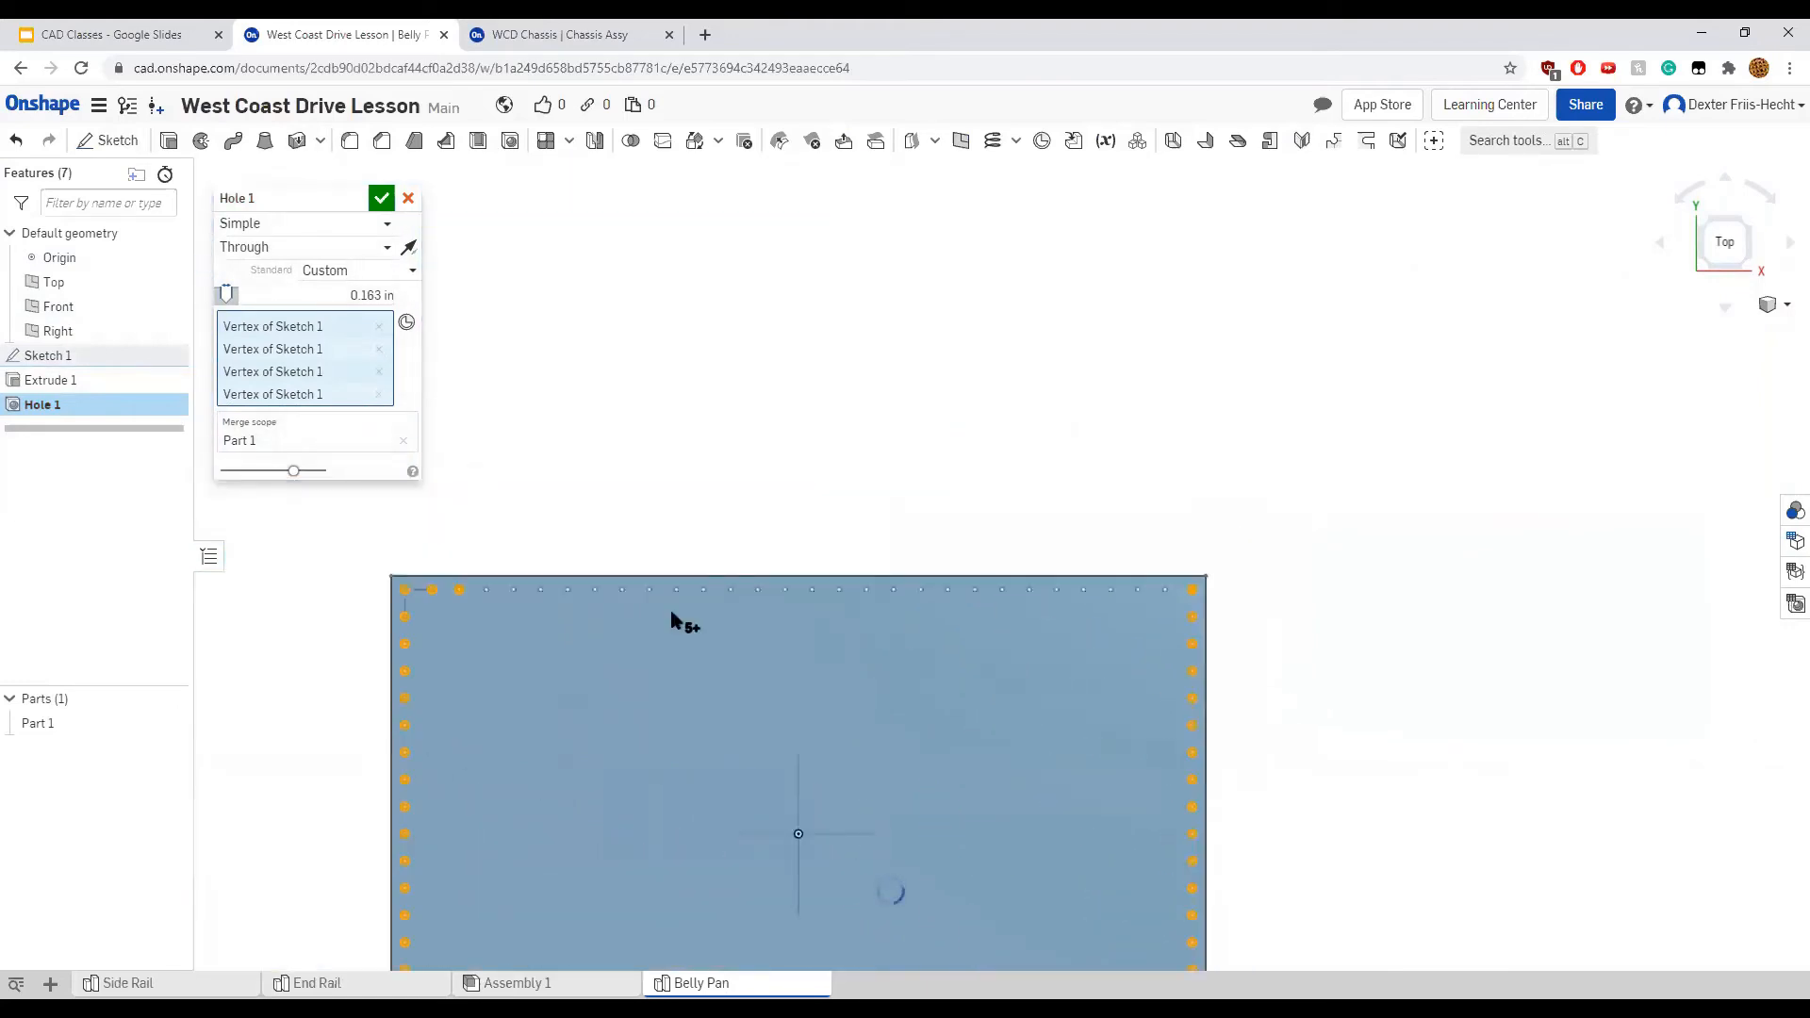
{"action": "mouse_move", "coordinate": [478, 582]}
{"action": "left_mouse_down"}
{"action": "mouse_move", "coordinate": [1105, 636]}
{"action": "mouse_move", "coordinate": [1184, 618]}
{"action": "left_mouse_up"}
{"action": "middle_click_drag", "start_coordinate": [1217, 805], "coordinate": [1178, 553]}
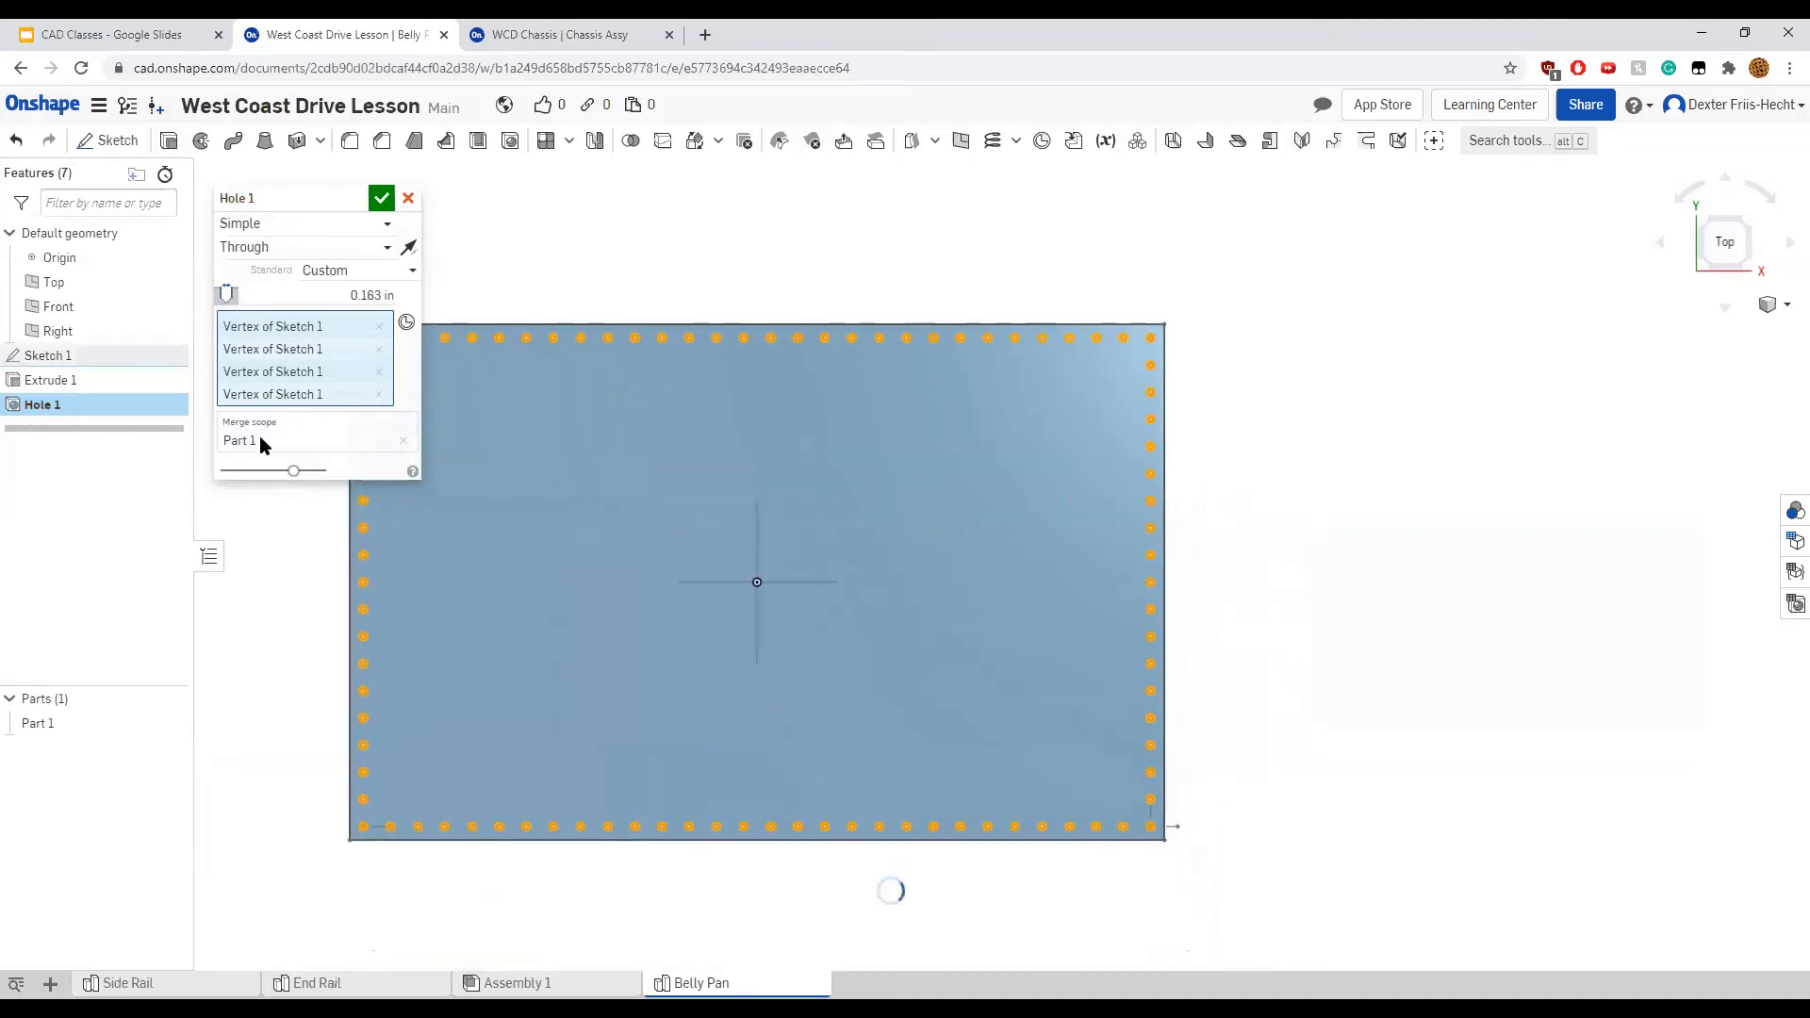
{"action": "left_click", "coordinate": [378, 206]}
{"action": "right_click_drag", "start_coordinate": [286, 445], "coordinate": [507, 418]}
{"action": "right_click_drag", "start_coordinate": [1041, 391], "coordinate": [892, 411]}
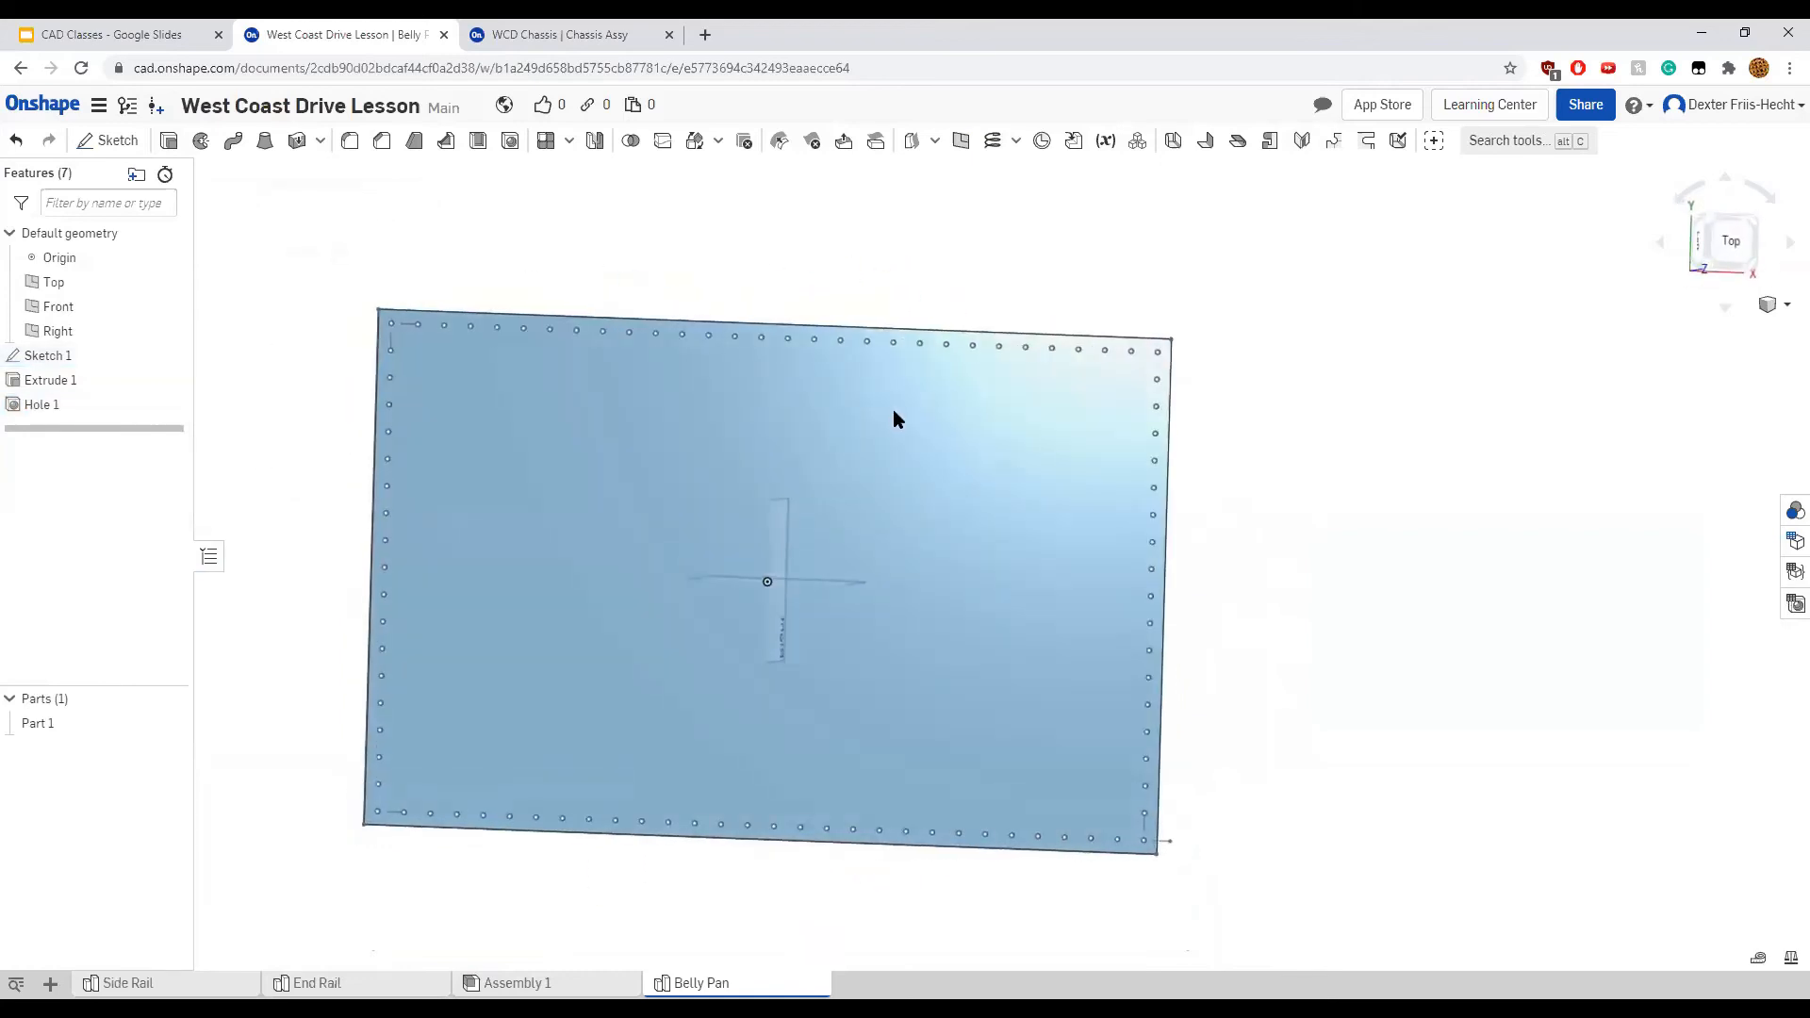
{"action": "left_click", "coordinate": [1733, 250]}
{"action": "scroll", "coordinate": [744, 453], "scroll_direction": "down", "scroll_amount": 3}
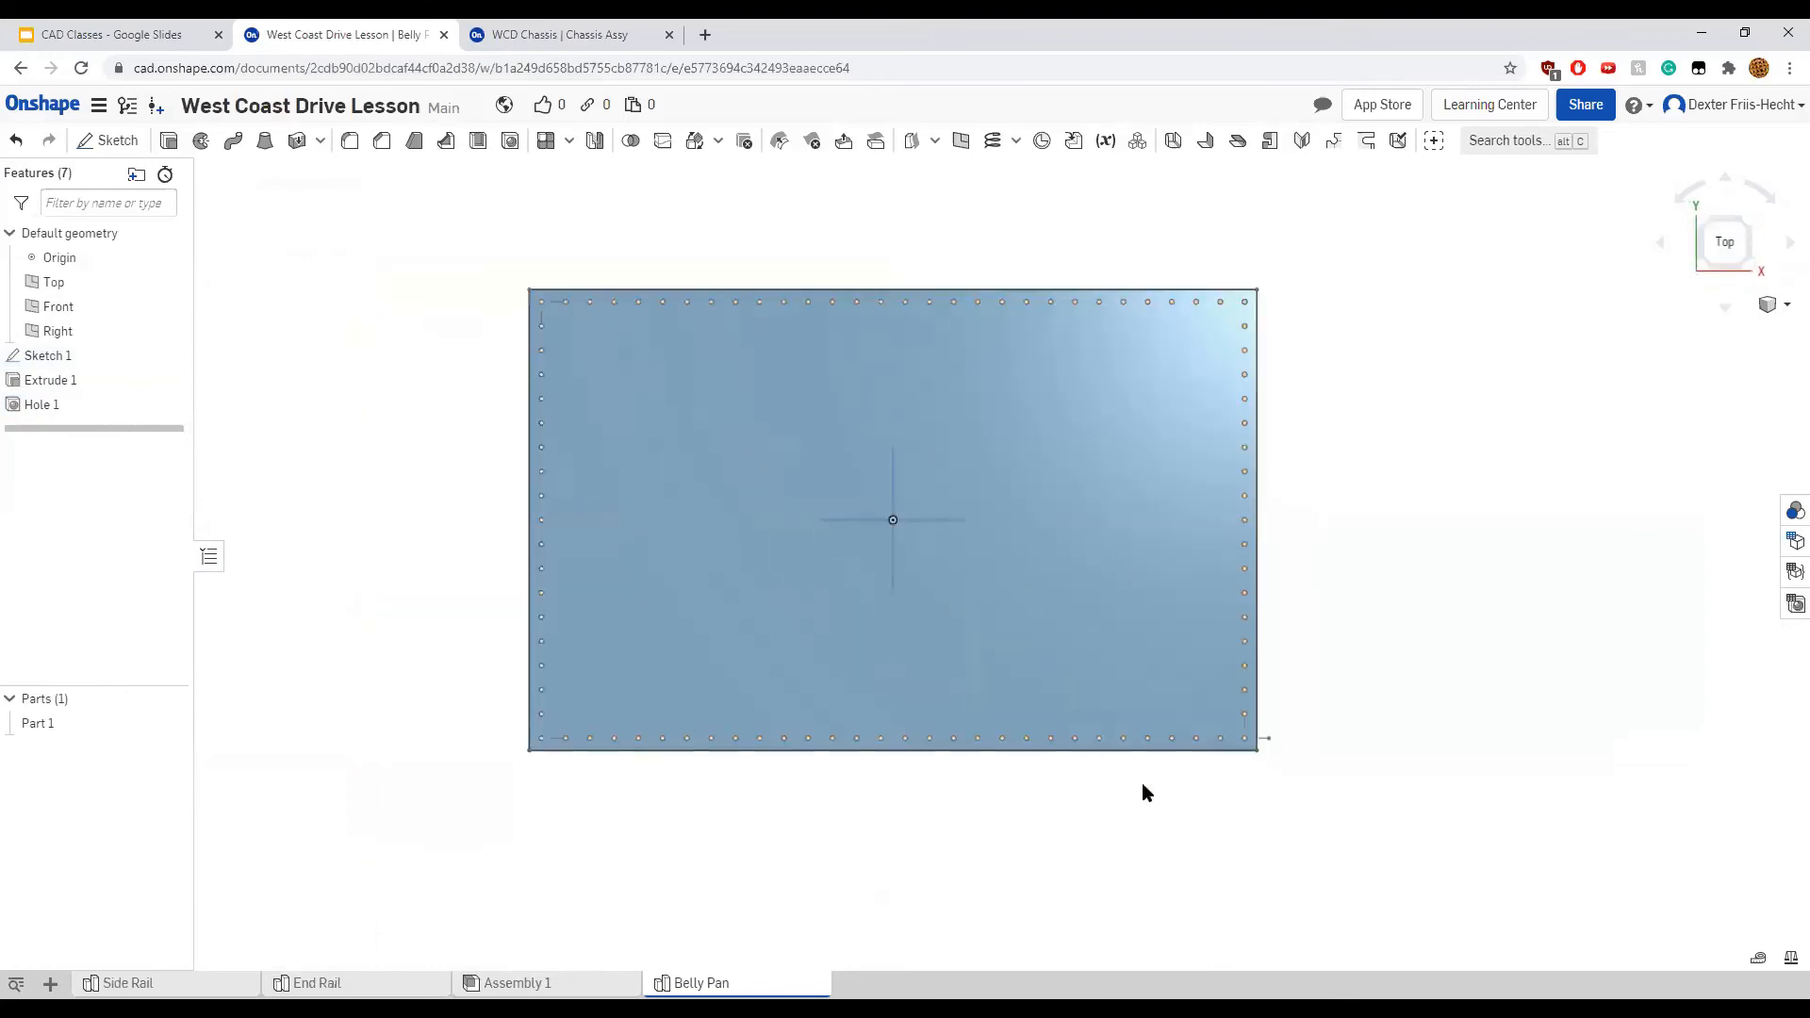
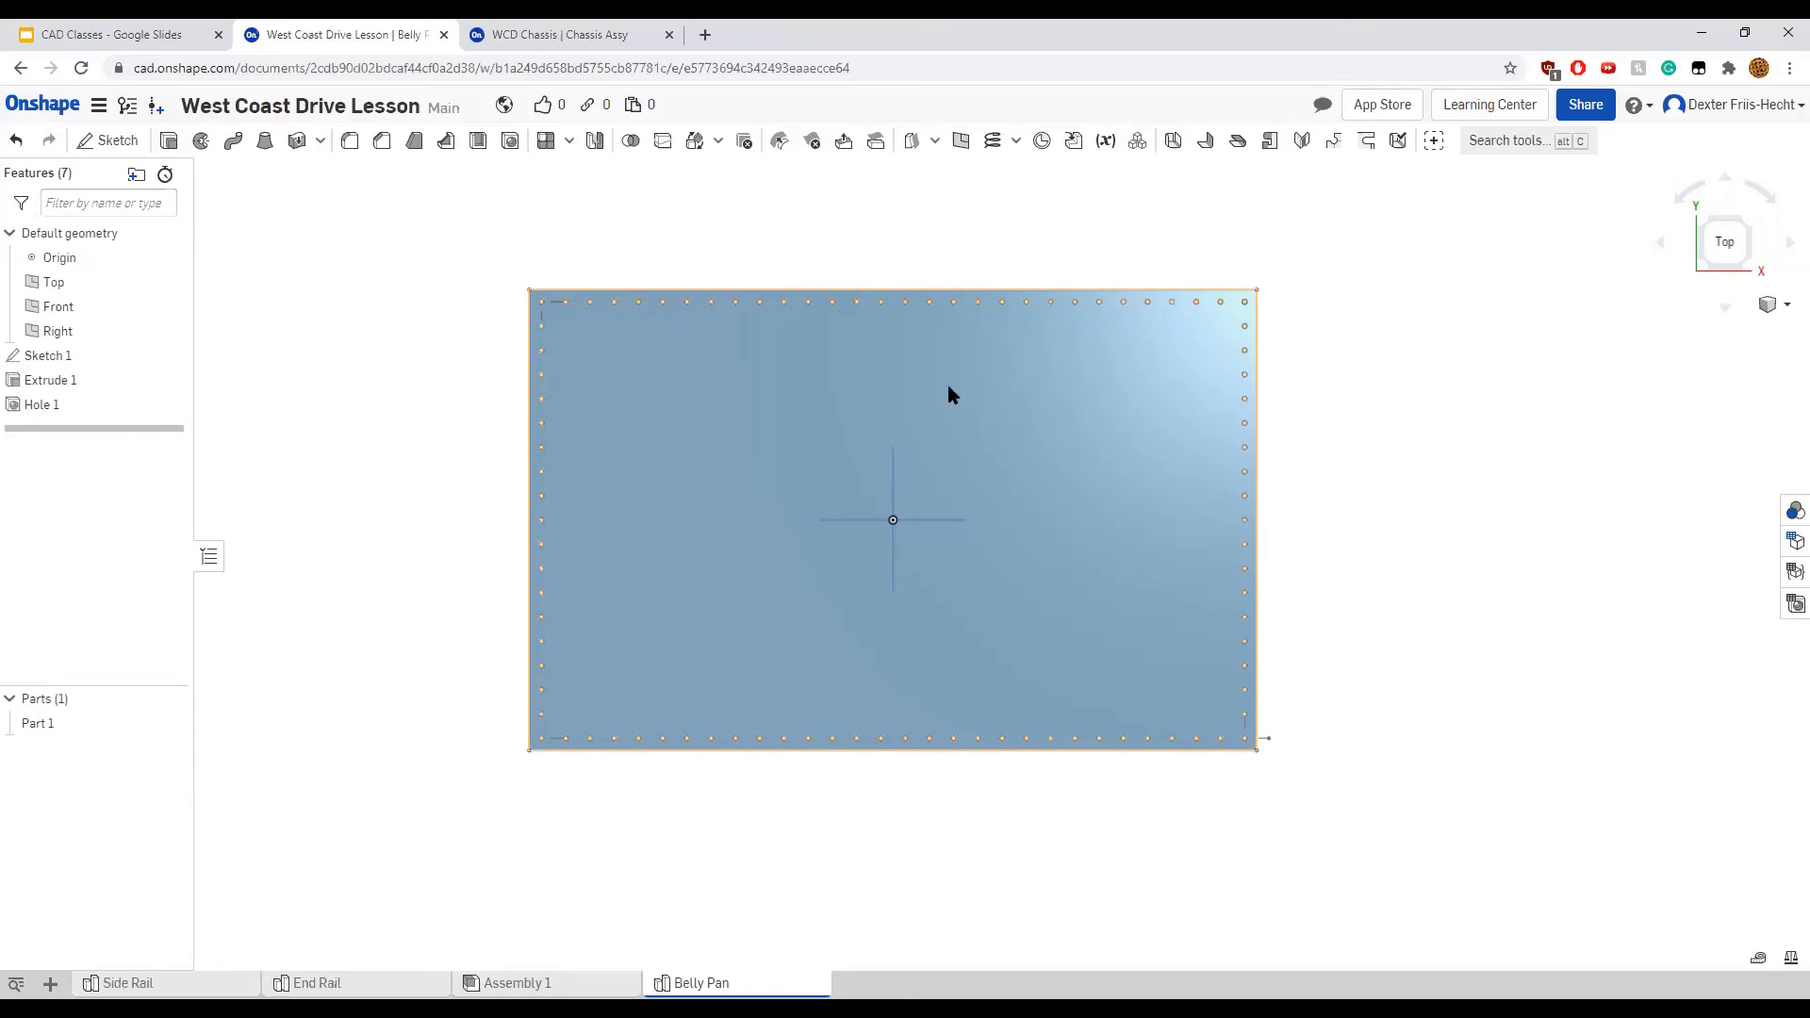
Create a new sketch on the belly pan's top face and close it without drawing anything
{"action": "scroll", "coordinate": [942, 372], "scroll_direction": "up", "scroll_amount": 2}
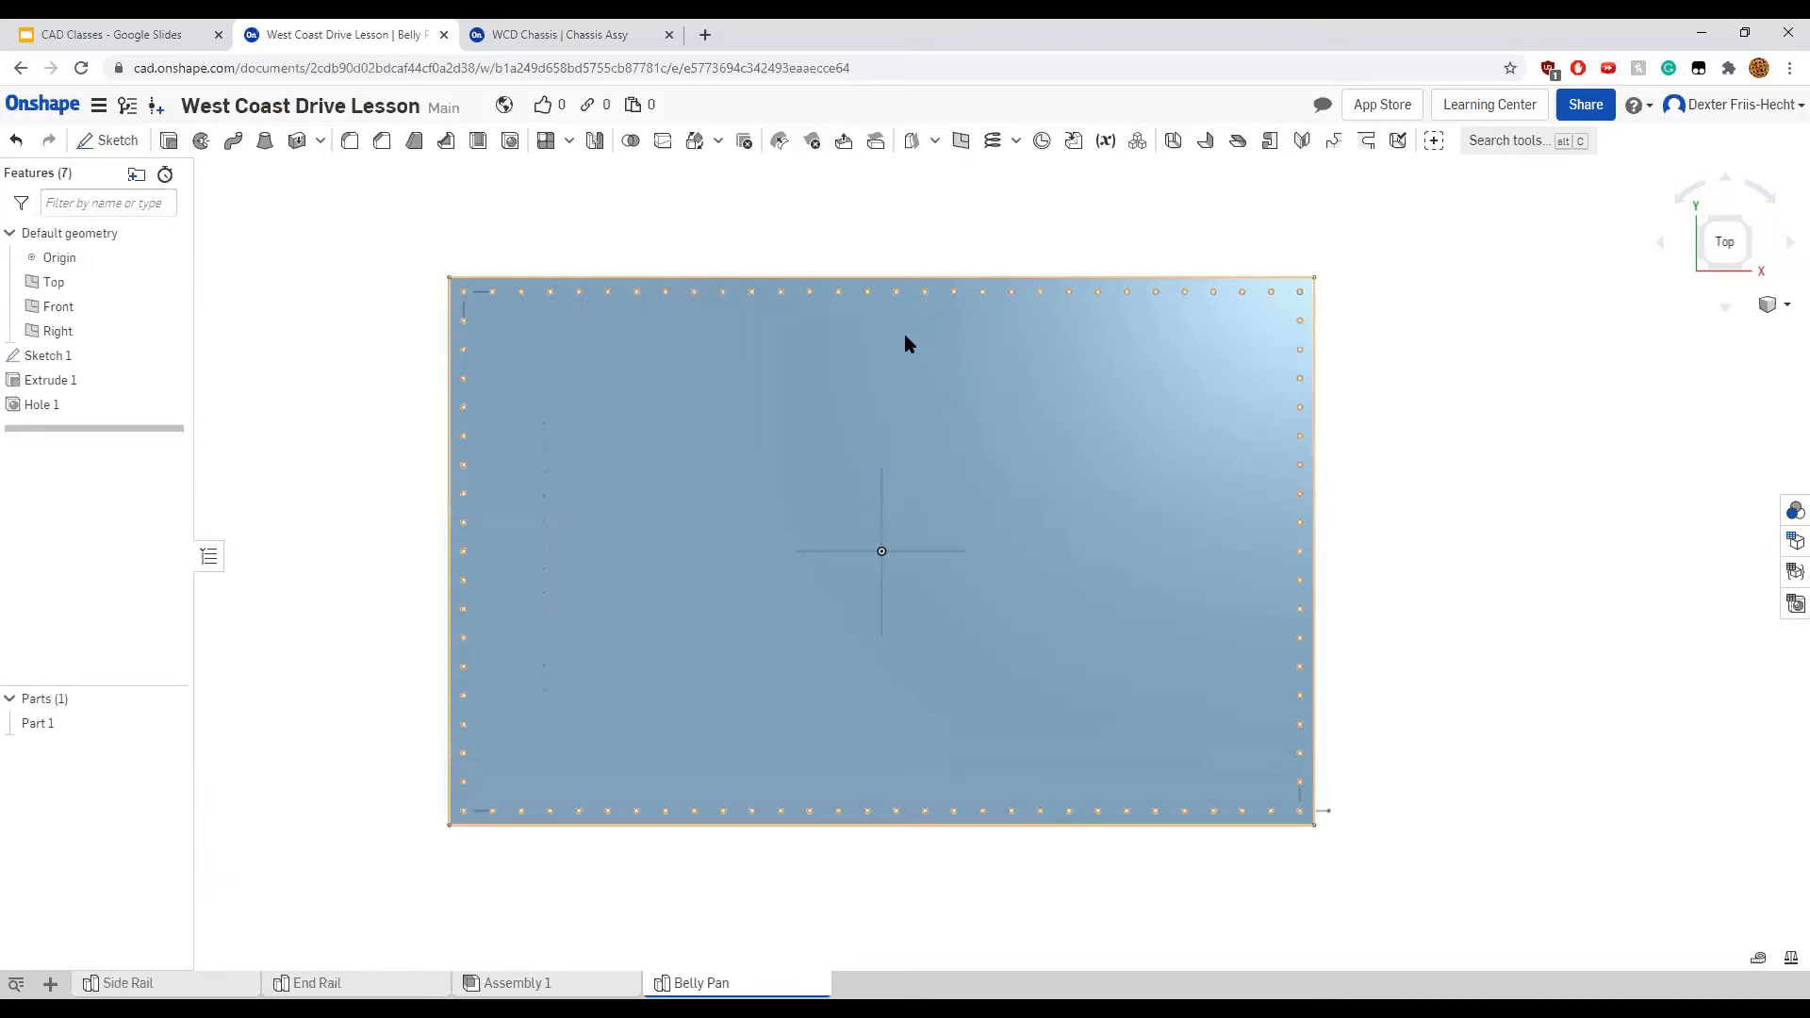
{"action": "left_click", "coordinate": [91, 140]}
{"action": "left_click", "coordinate": [953, 418]}
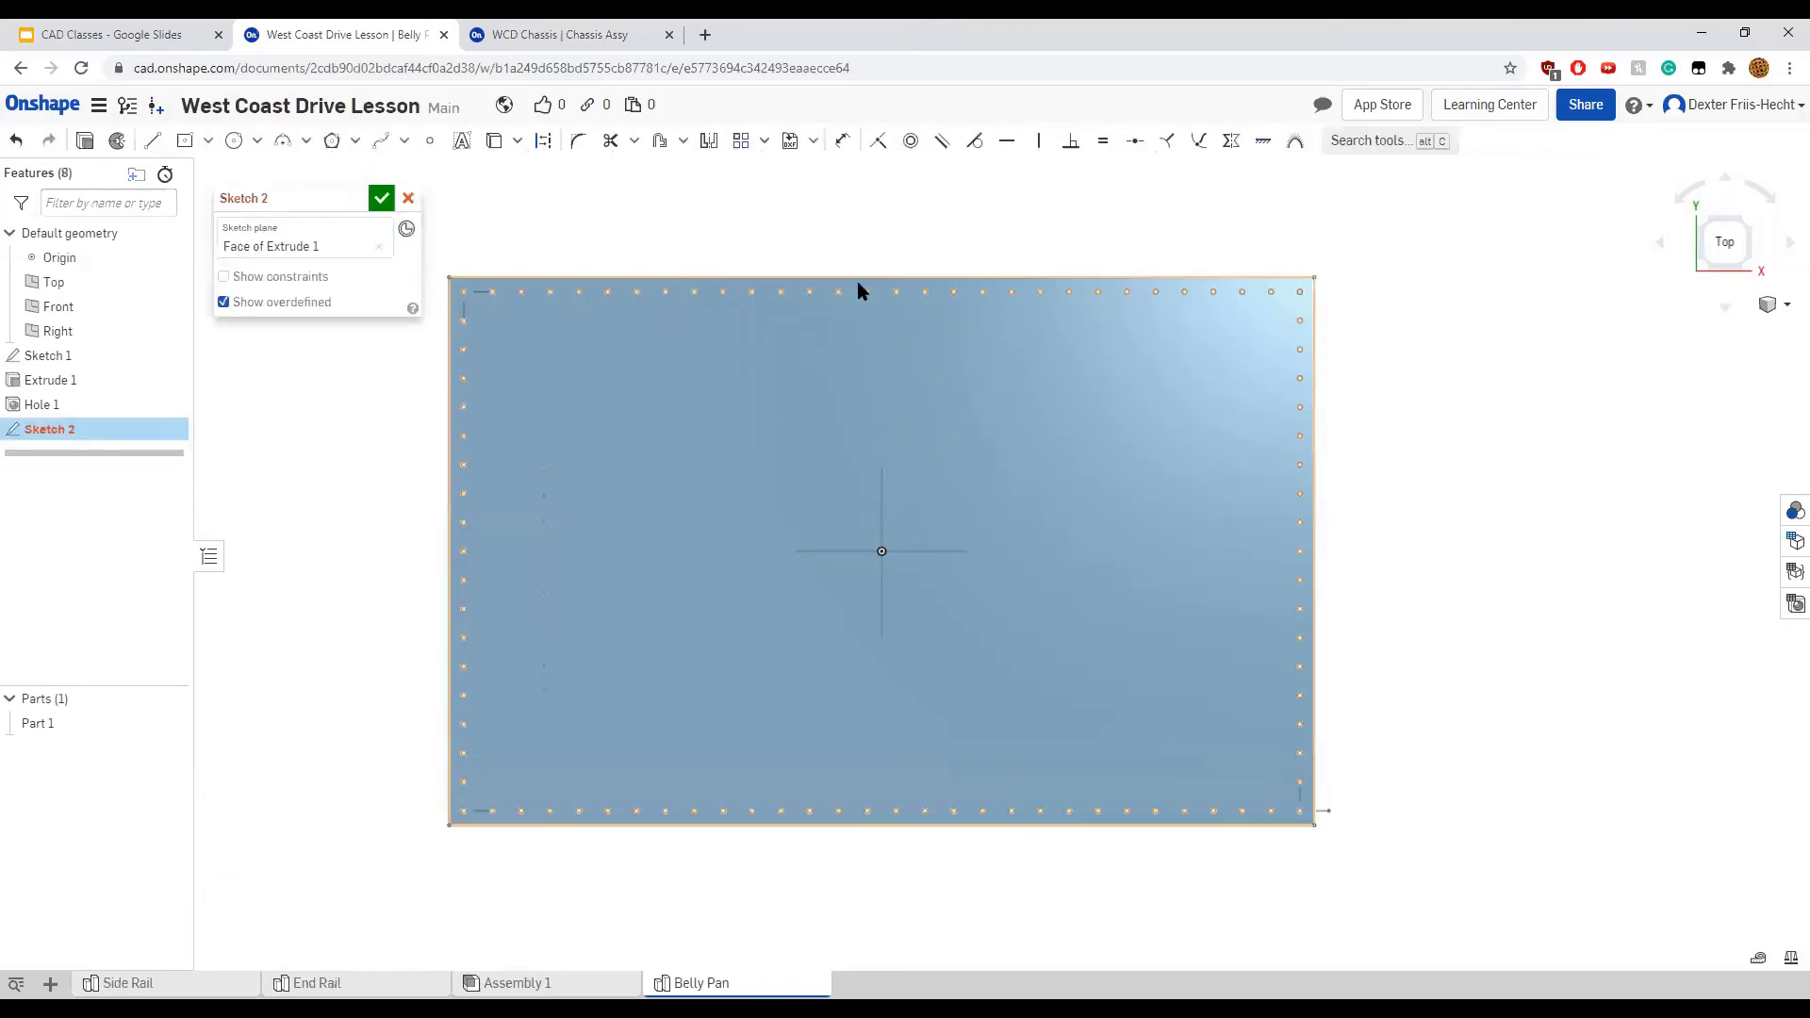
{"action": "left_click", "coordinate": [187, 143]}
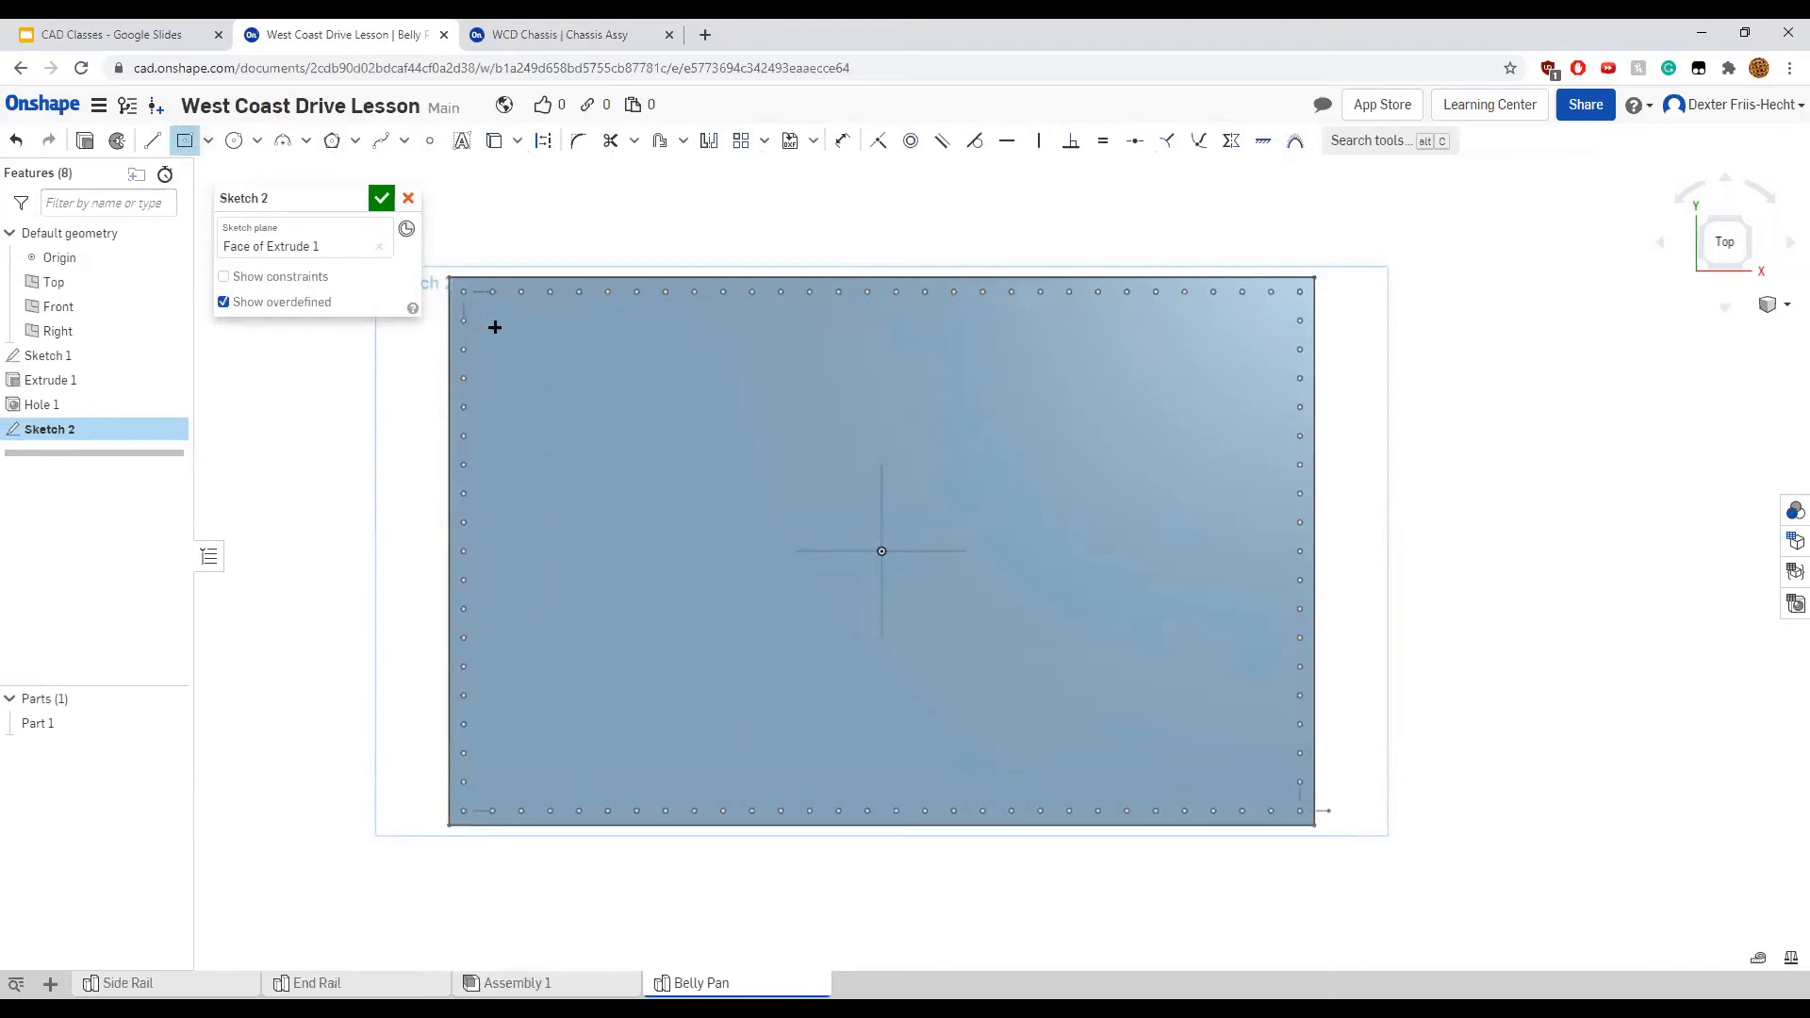
{"action": "left_click", "coordinate": [382, 199]}
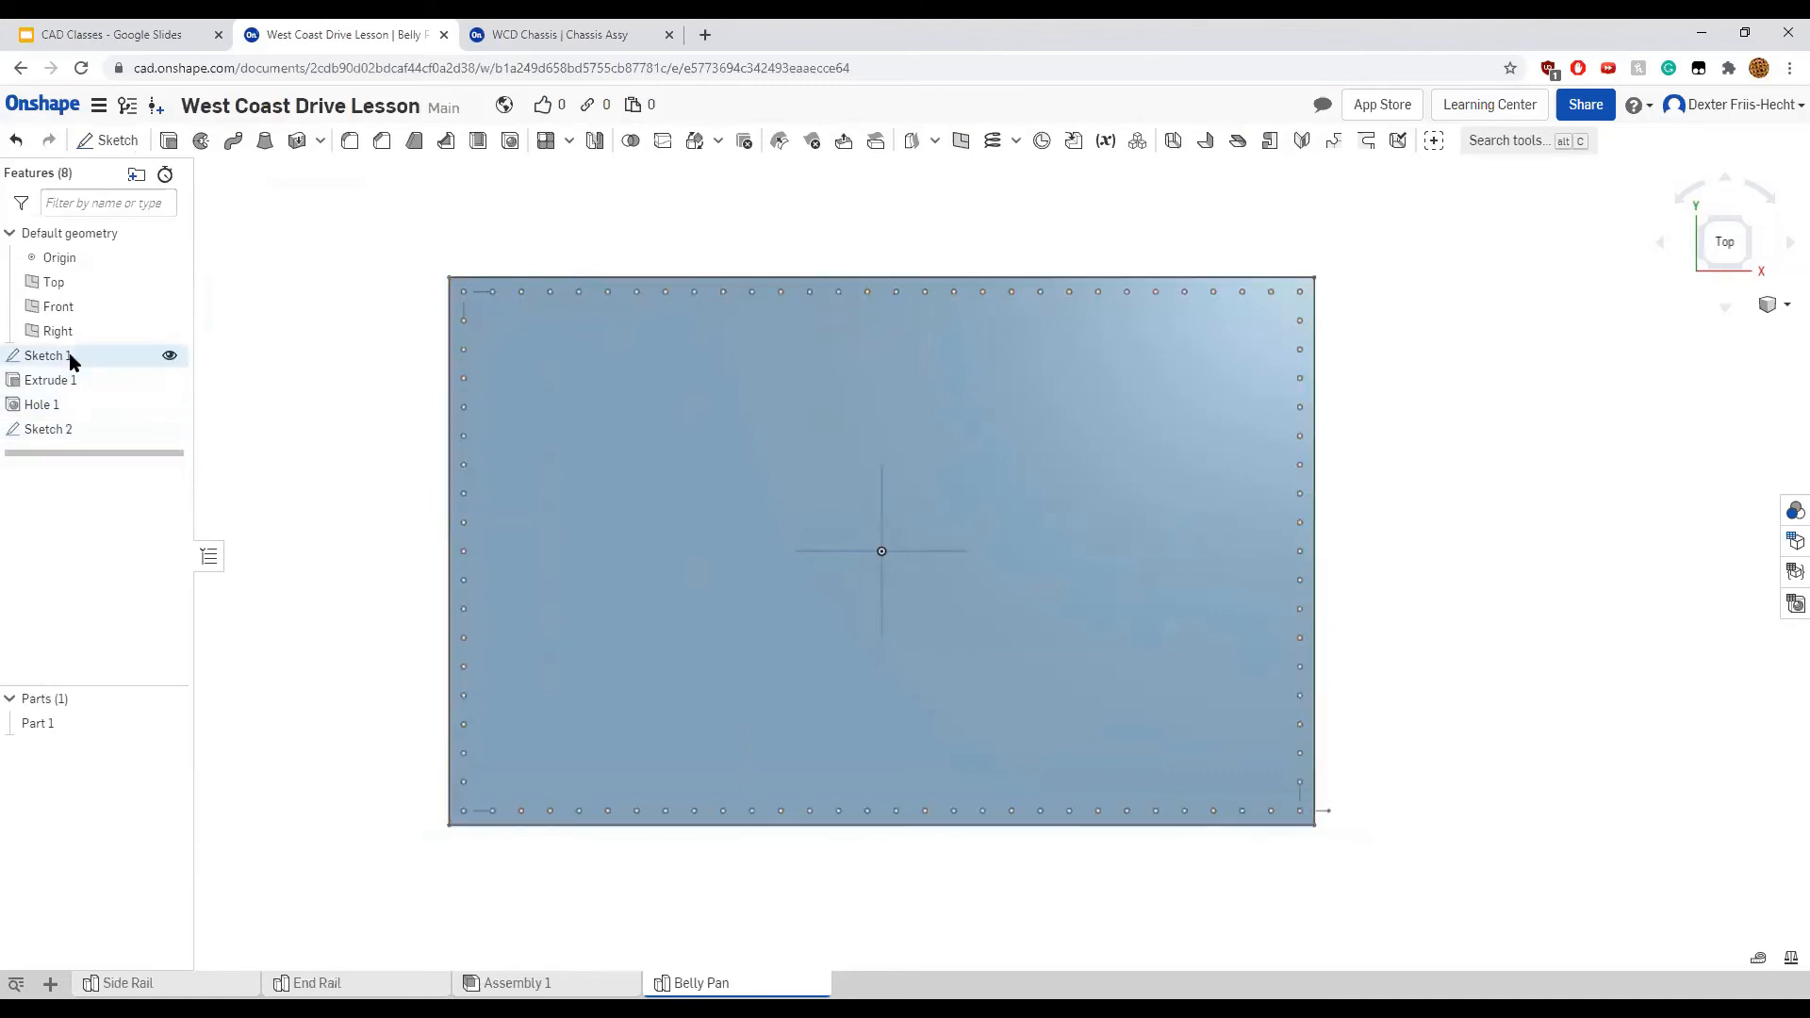
Reopen the belly pan's extrusion to check its depth setting, and close it without changes
{"action": "right_click", "coordinate": [70, 378]}
{"action": "left_click", "coordinate": [115, 411]}
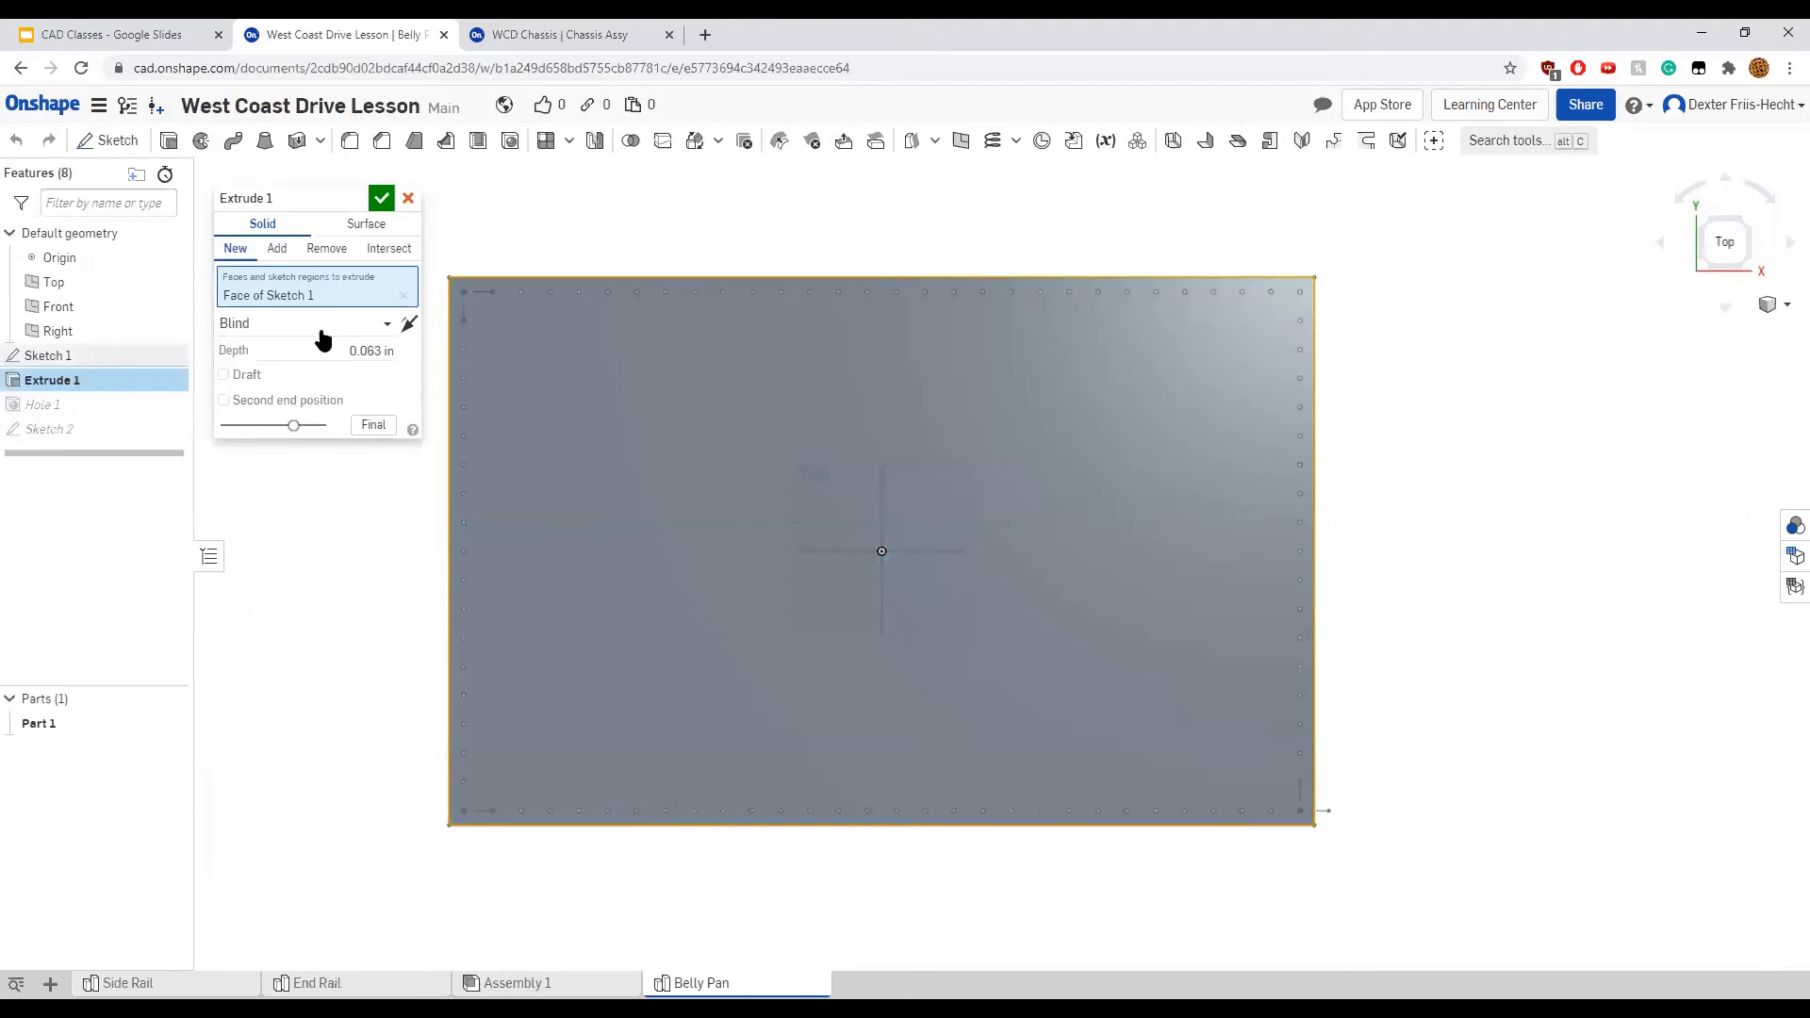
{"action": "left_click", "coordinate": [347, 350]}
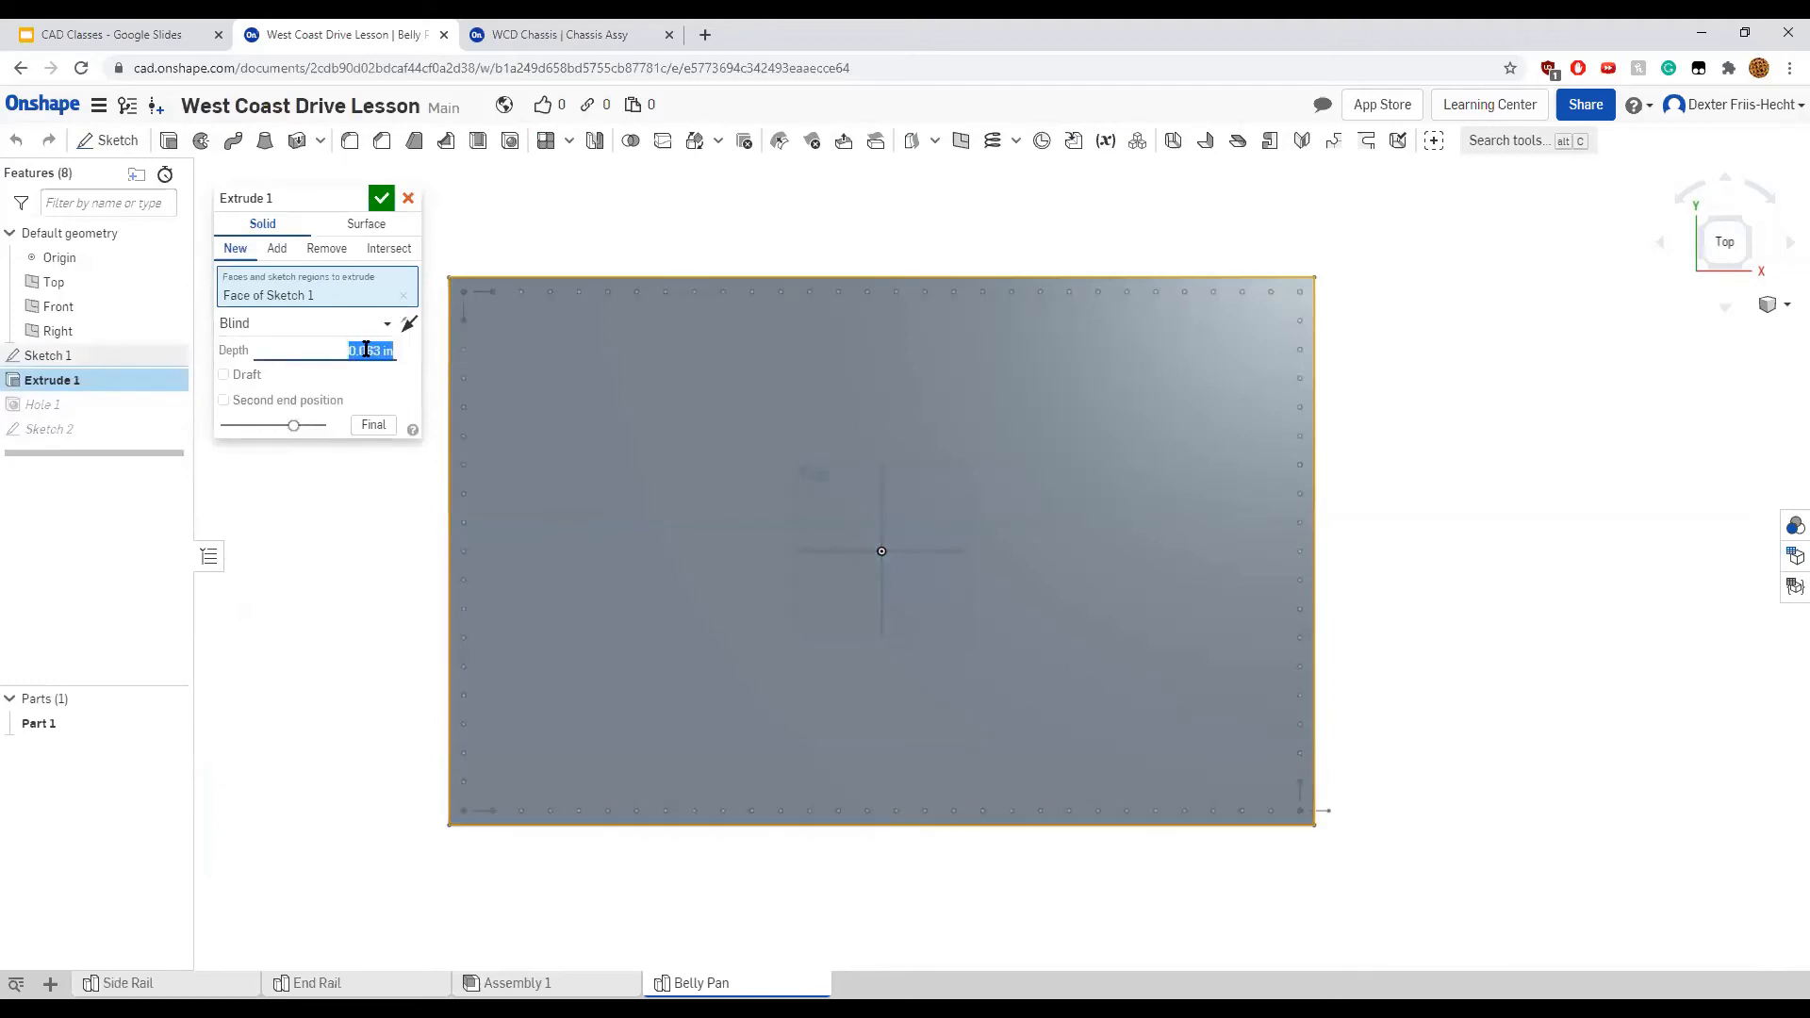
{"action": "left_click", "coordinate": [380, 198]}
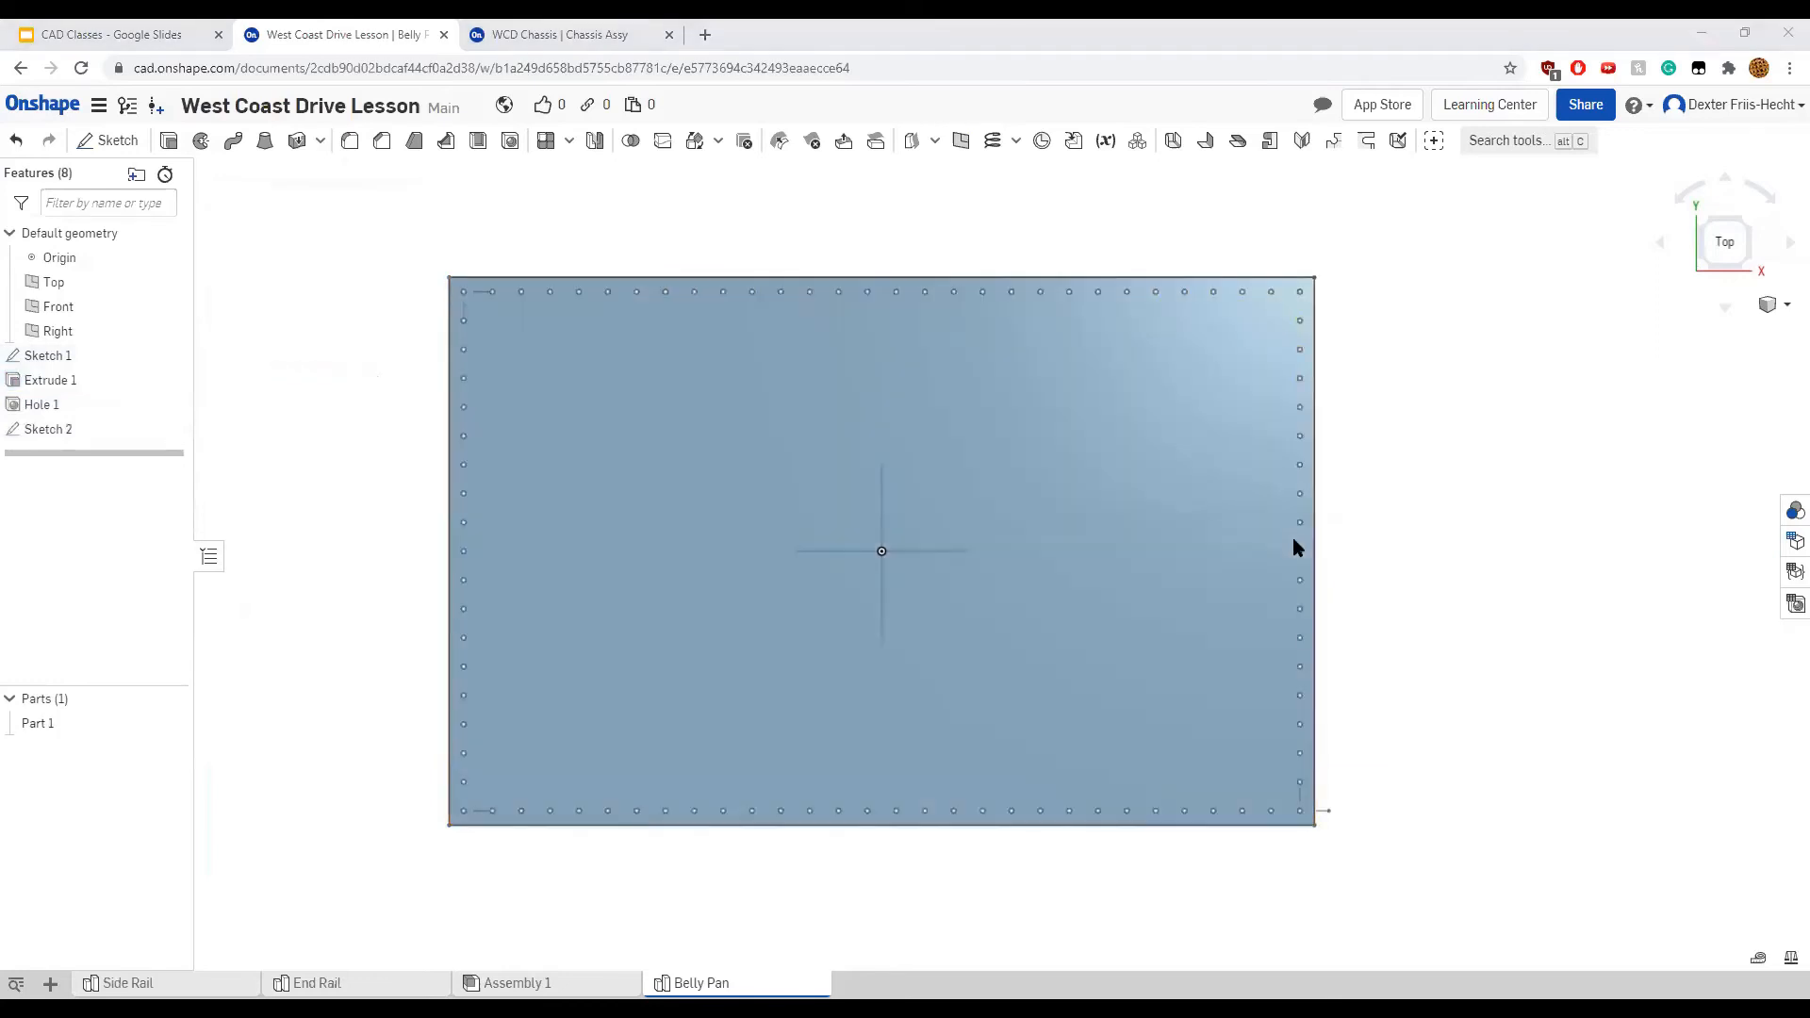
{"action": "right_click", "coordinate": [62, 380]}
{"action": "left_click", "coordinate": [91, 413]}
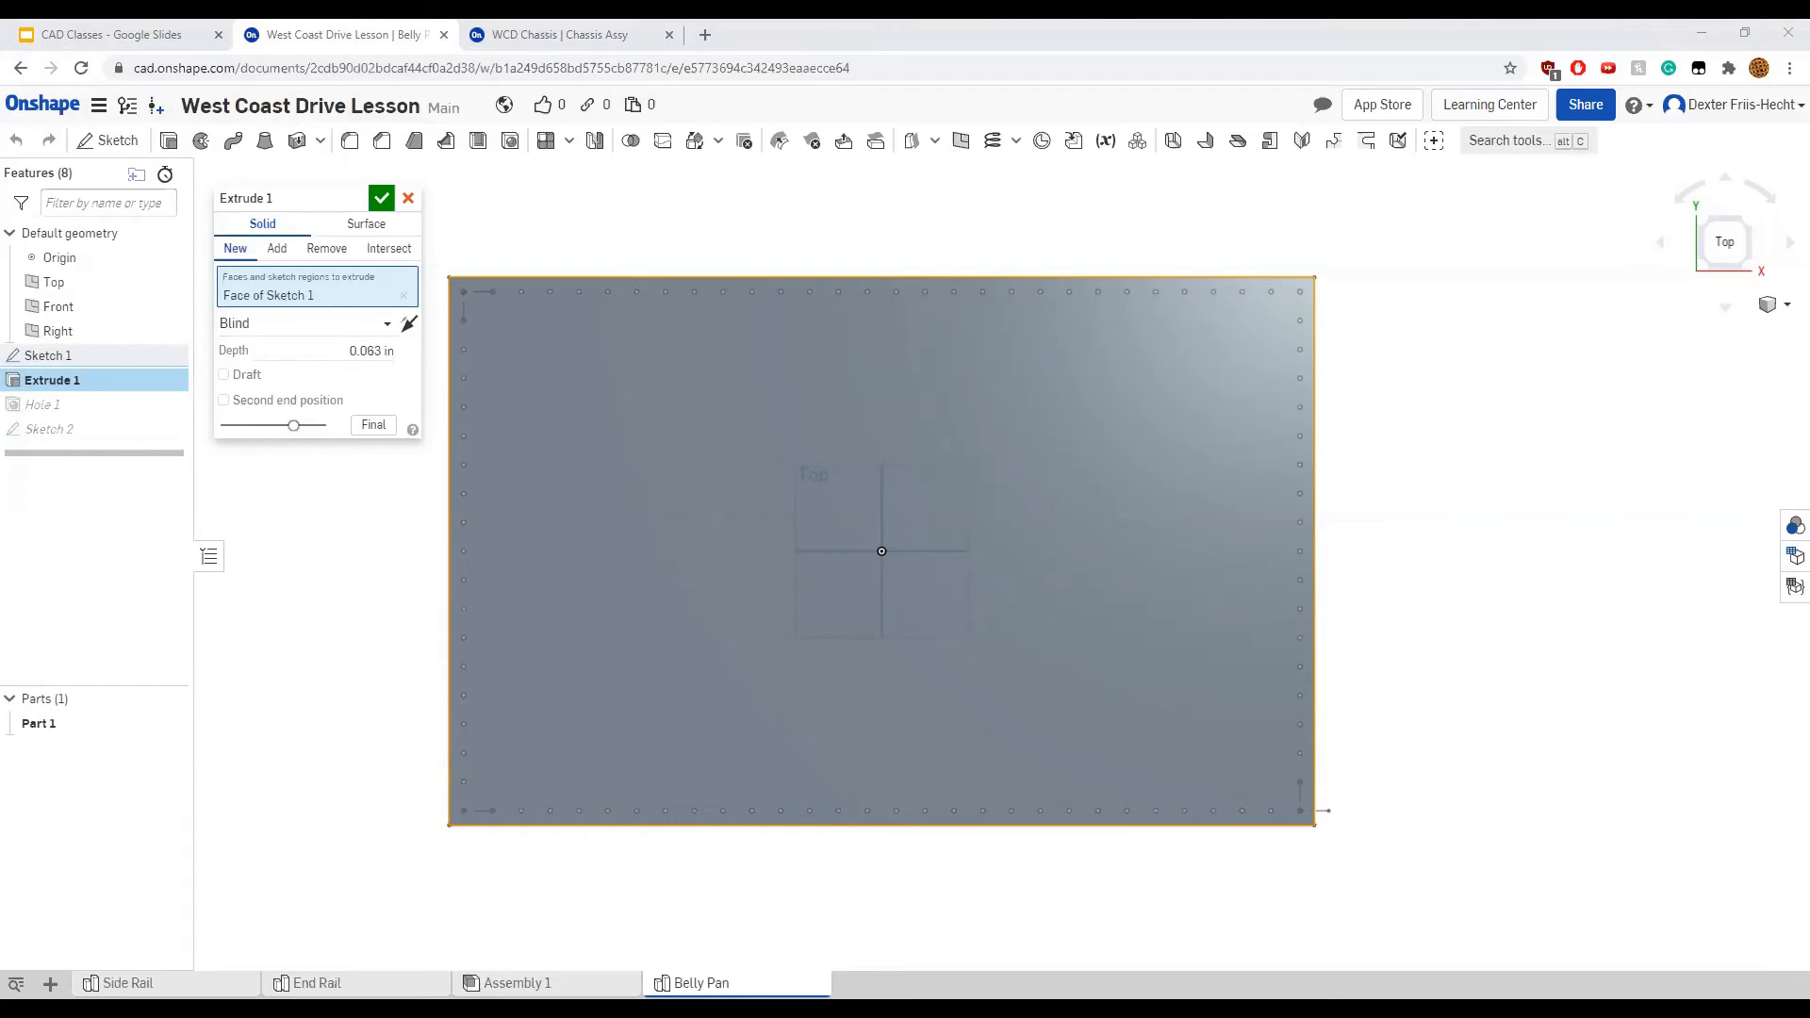
{"action": "left_click", "coordinate": [378, 199]}
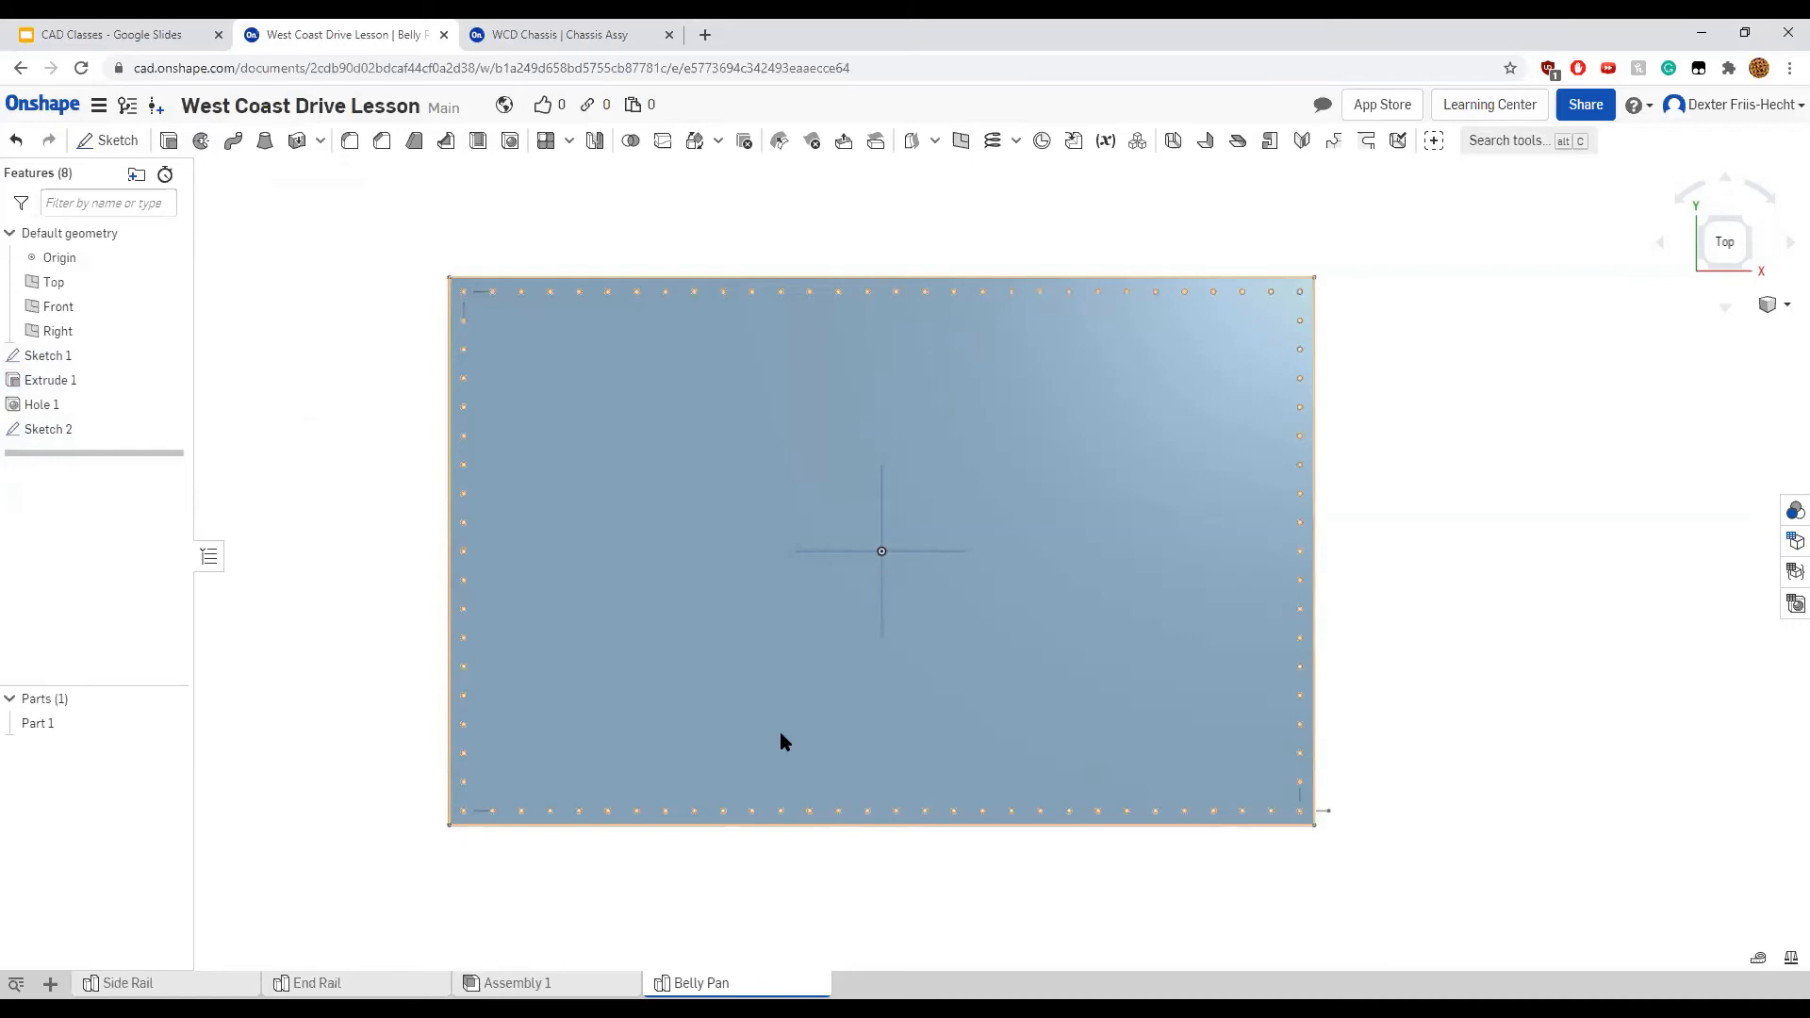
Reopen the empty sketch on the belly pan's top face and draw a center-point rectangle about 4.85 in wide, centred directly above the origin
{"action": "left_click", "coordinate": [925, 807]}
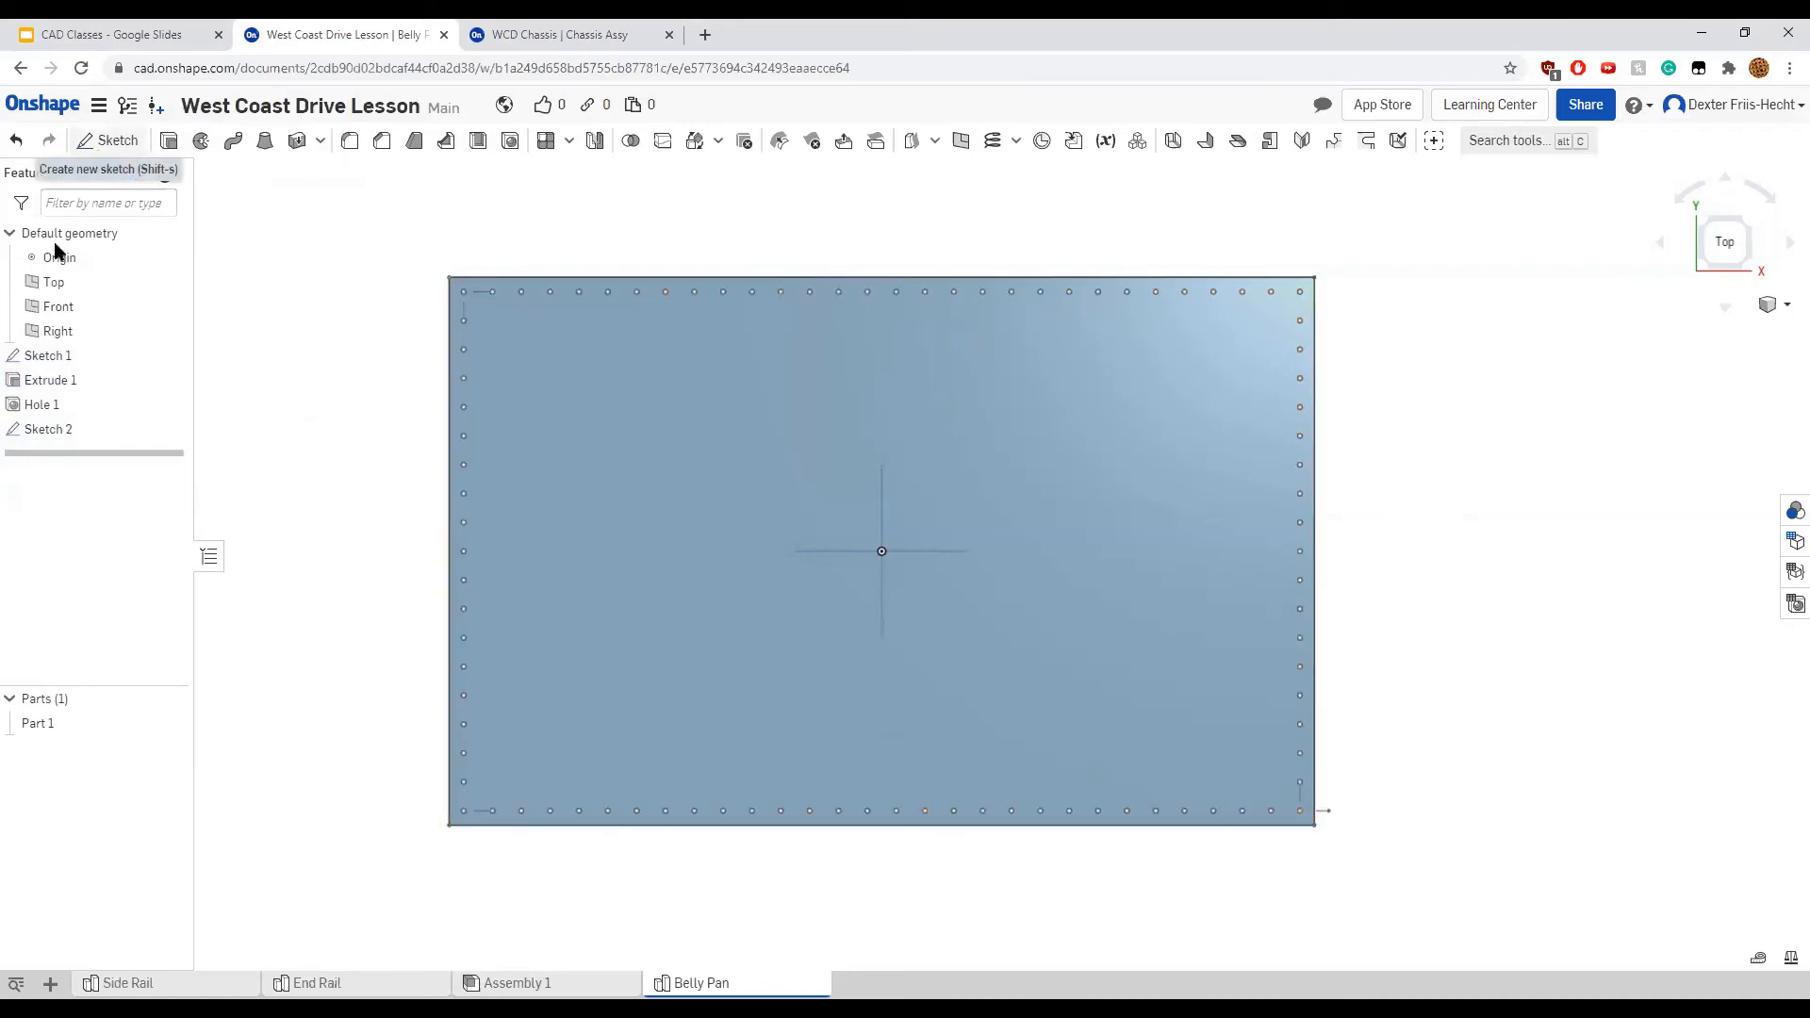
{"action": "right_click", "coordinate": [38, 430]}
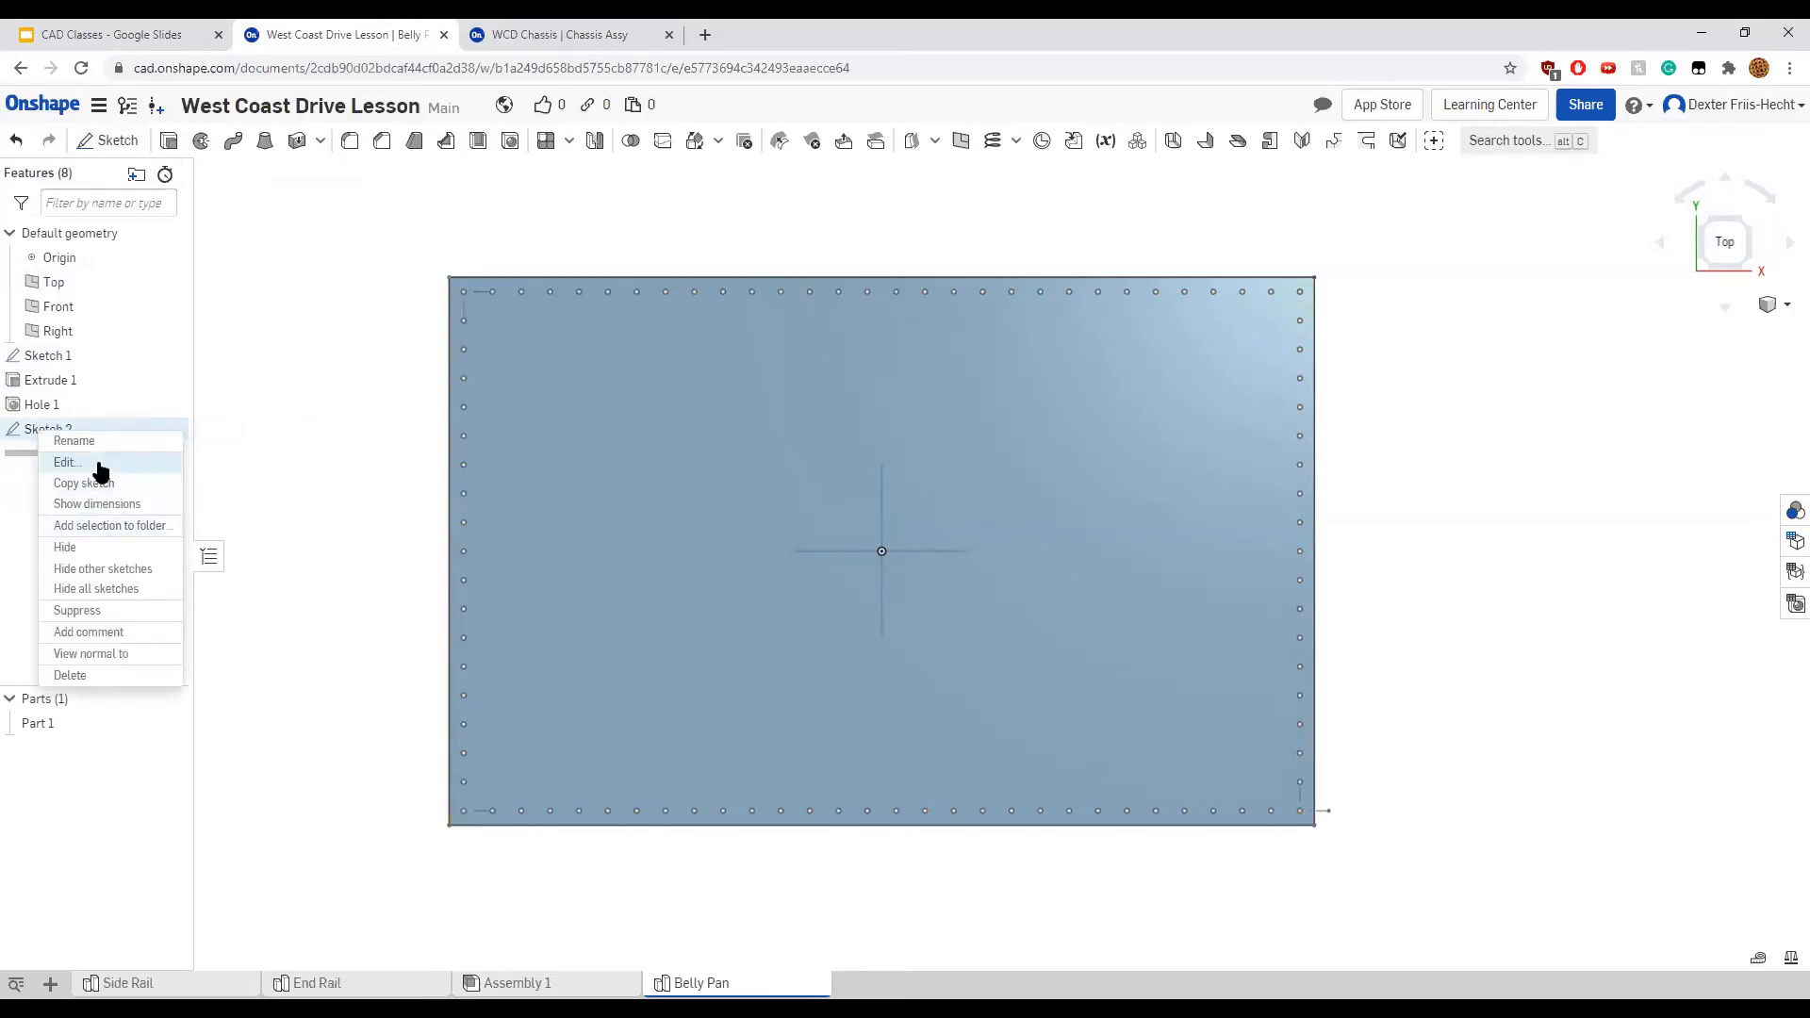
{"action": "left_click", "coordinate": [66, 462]}
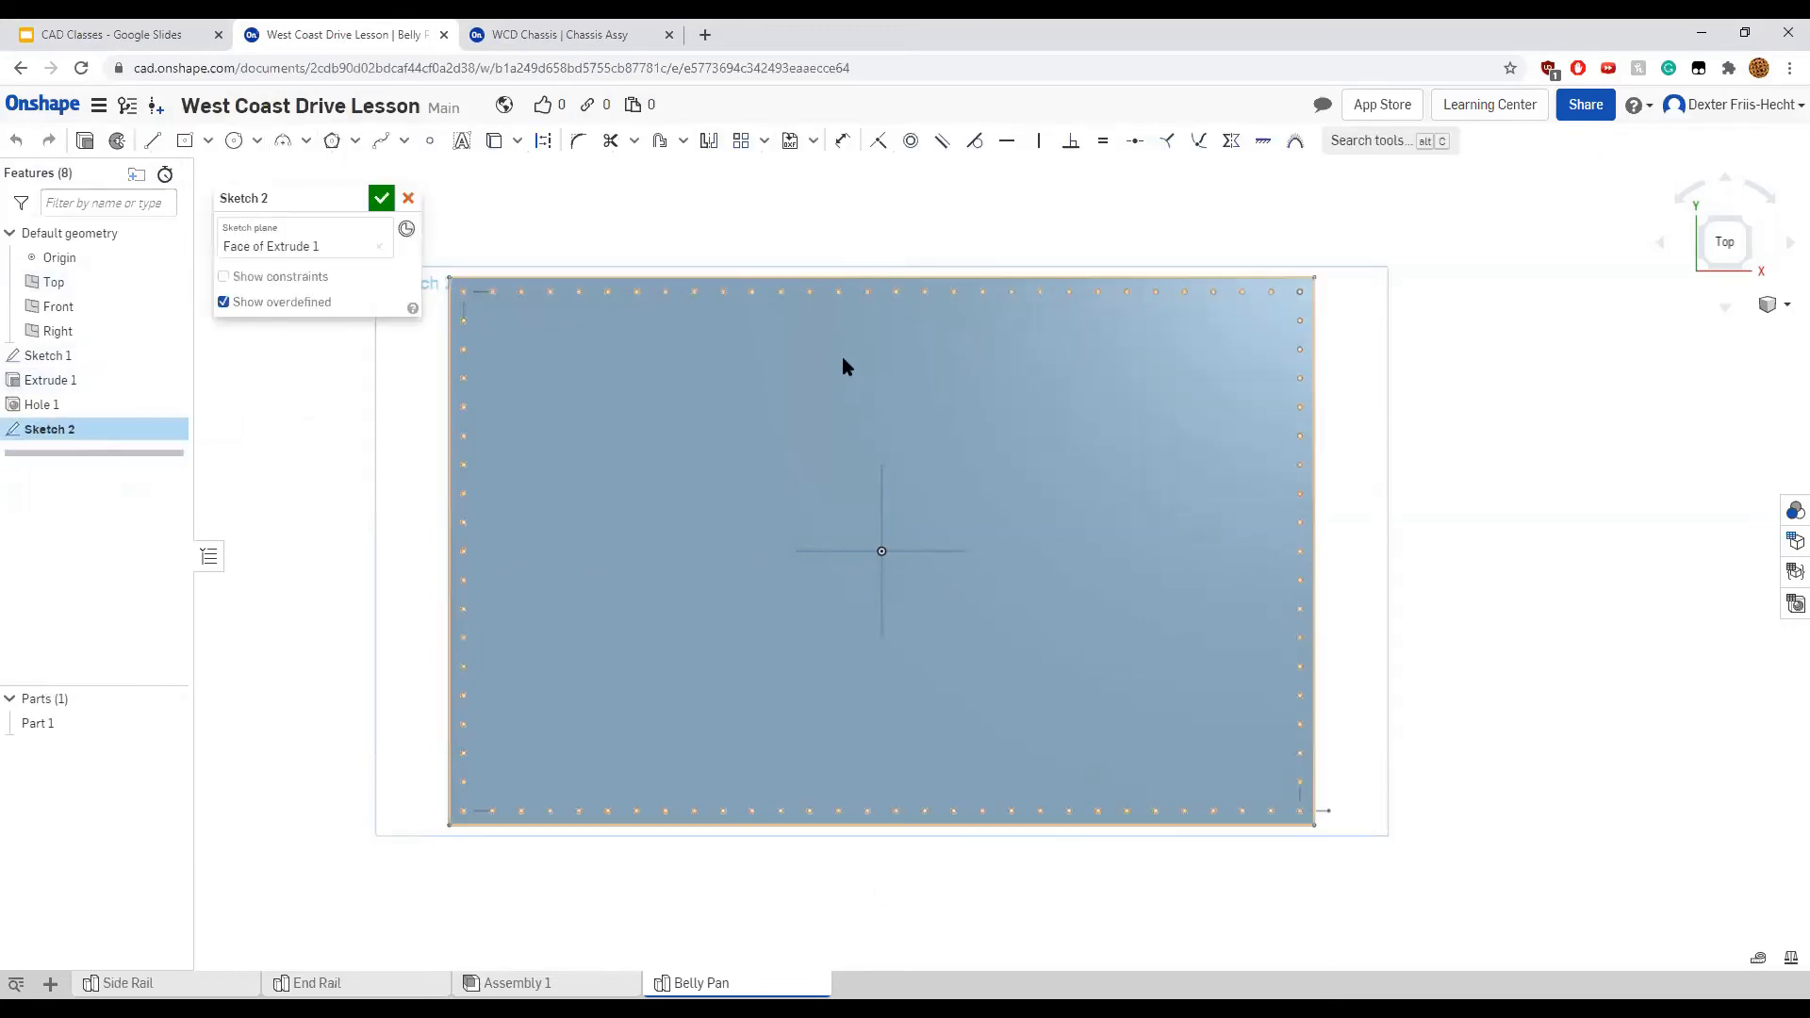
{"action": "left_click", "coordinate": [184, 142]}
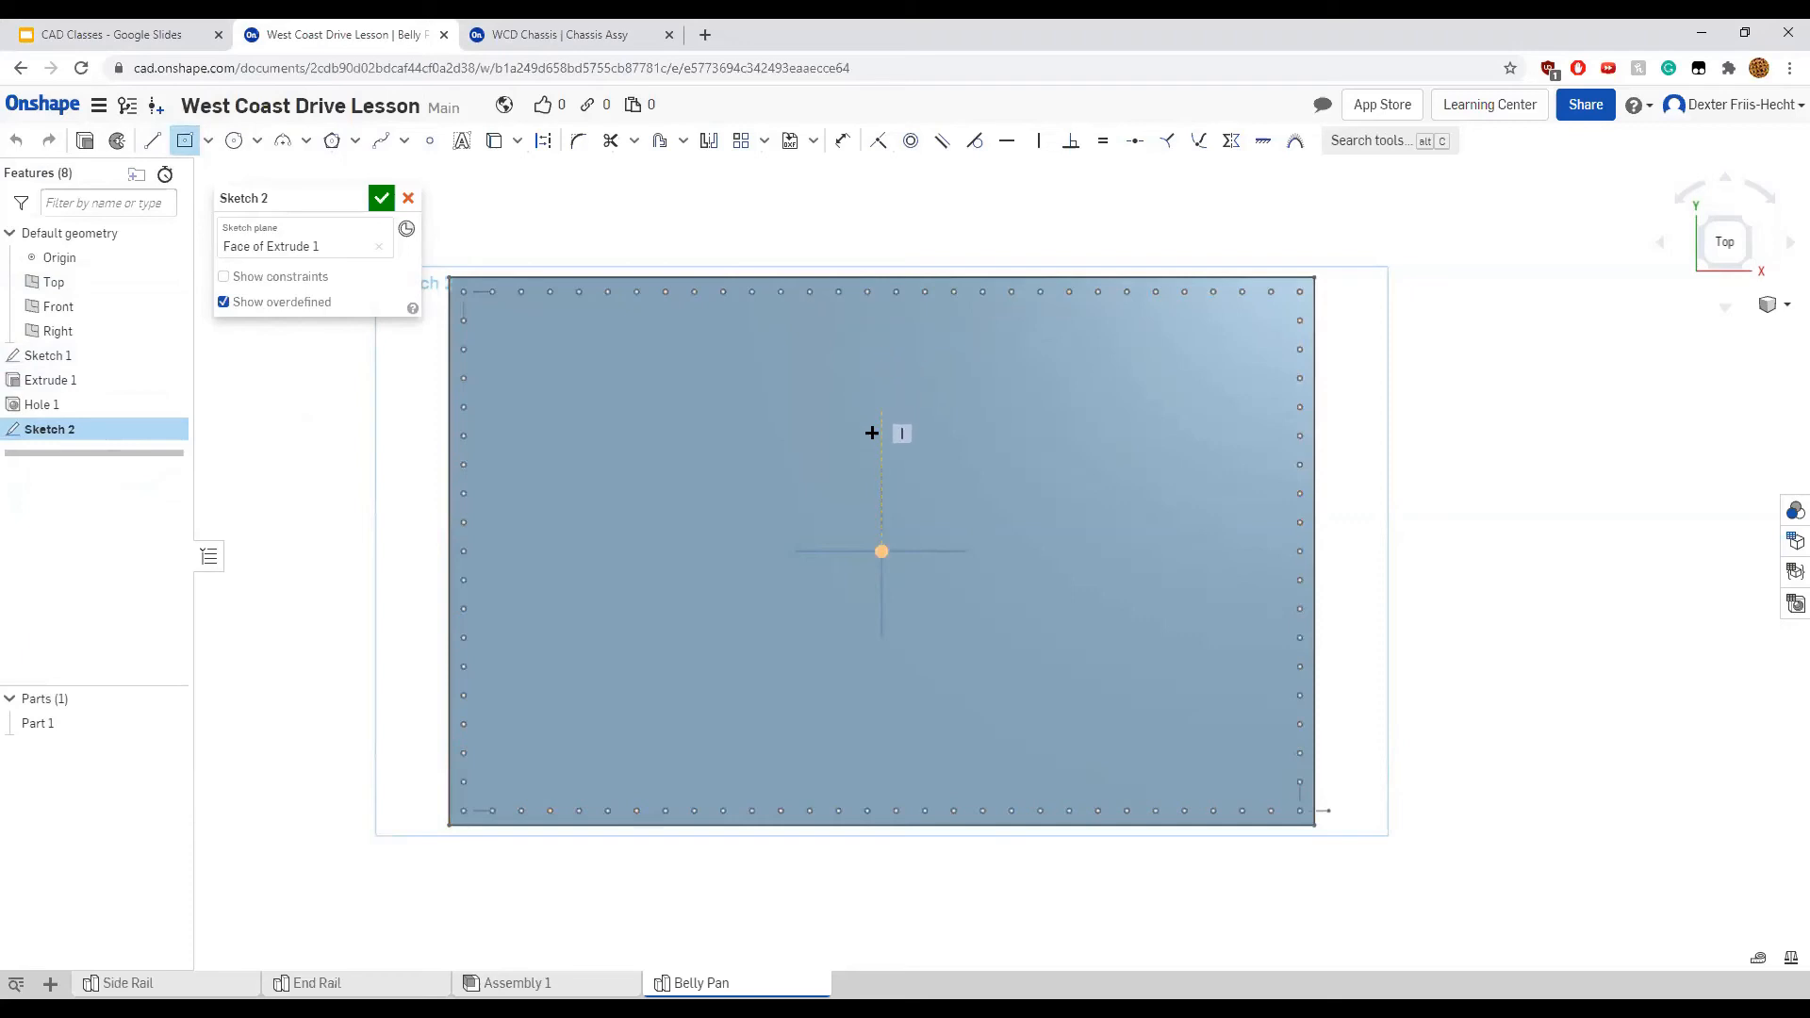
{"action": "left_click", "coordinate": [881, 377]}
{"action": "left_click", "coordinate": [952, 422]}
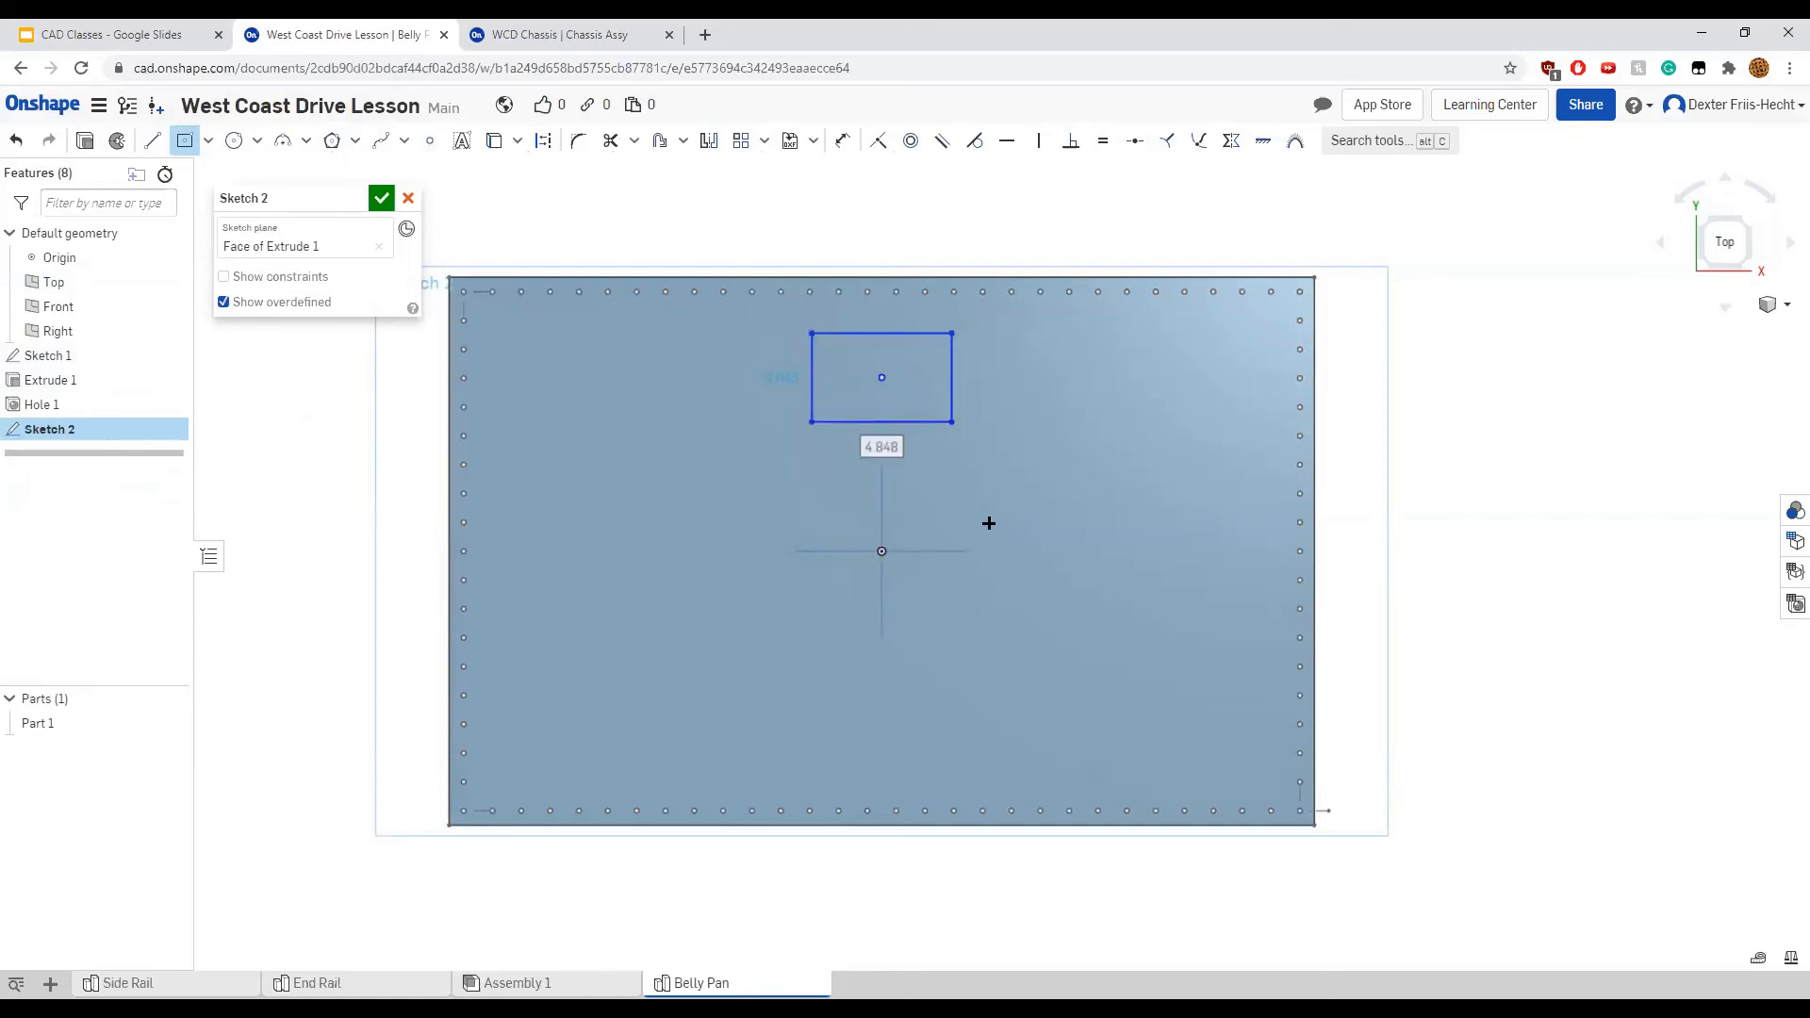
Dimension the height of the rectangle above the origin as 2.27 in
{"action": "key", "text": "u"}
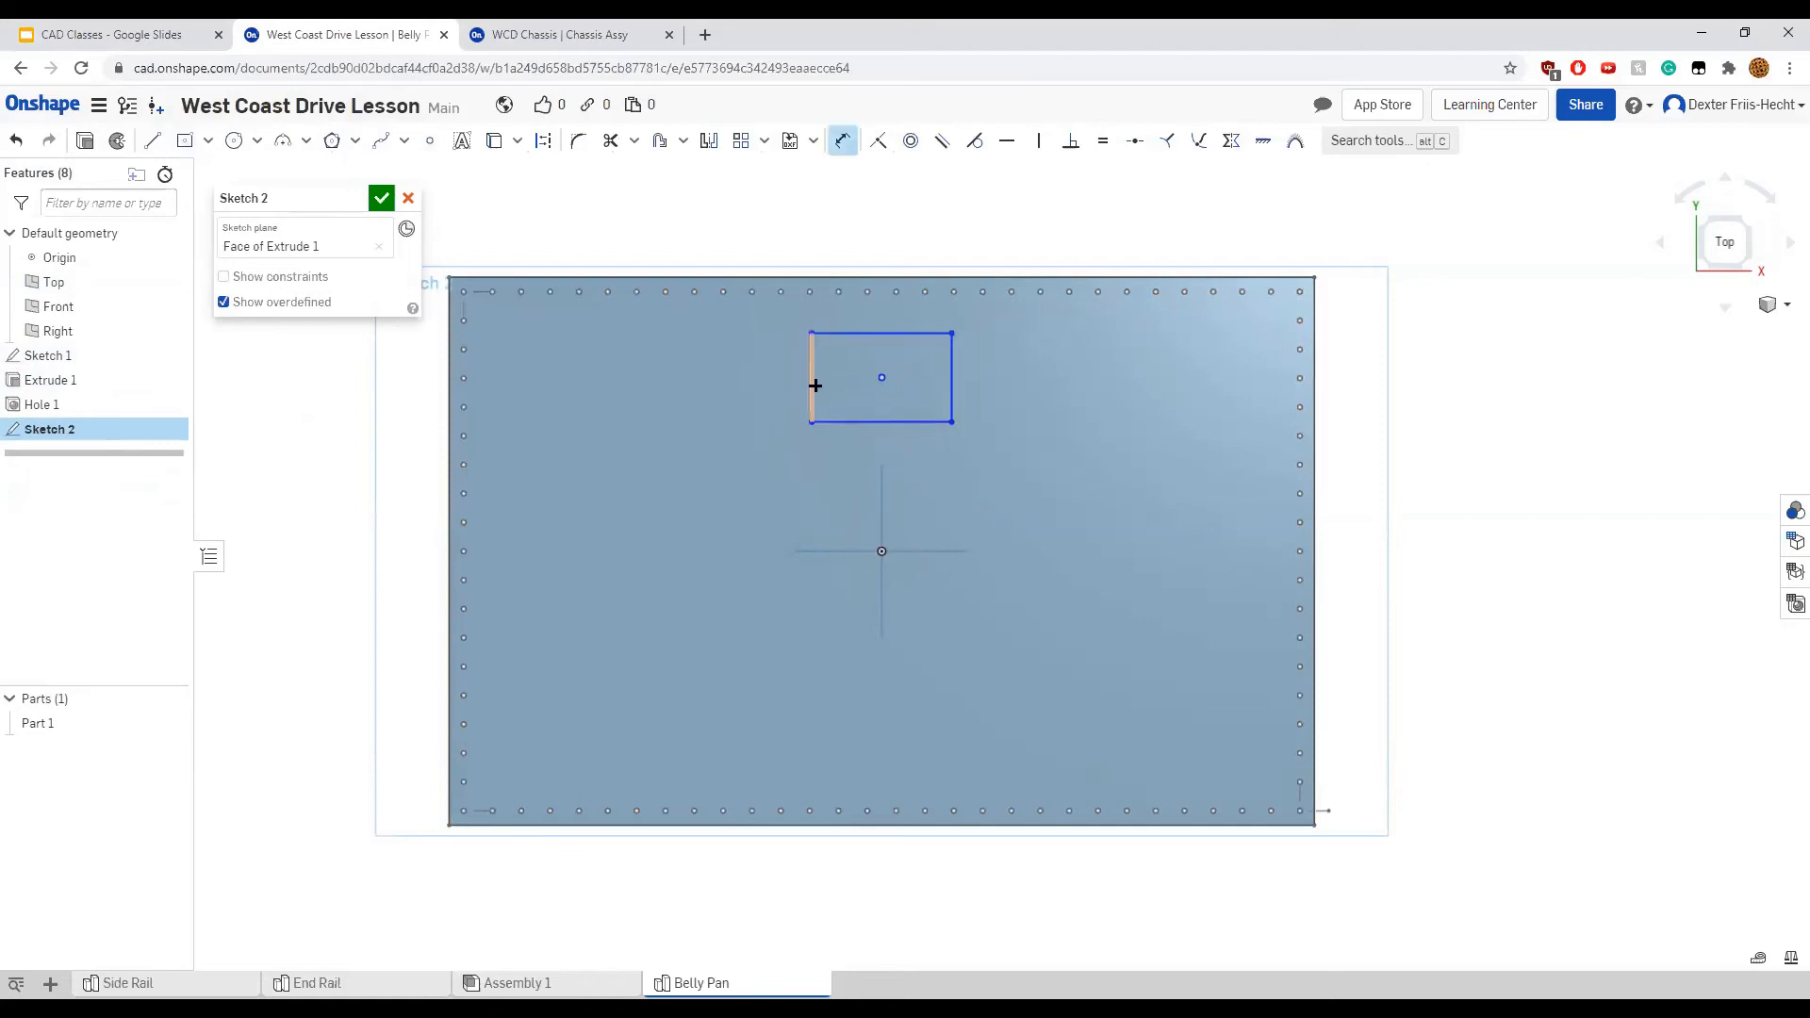
{"action": "left_click", "coordinate": [811, 373]}
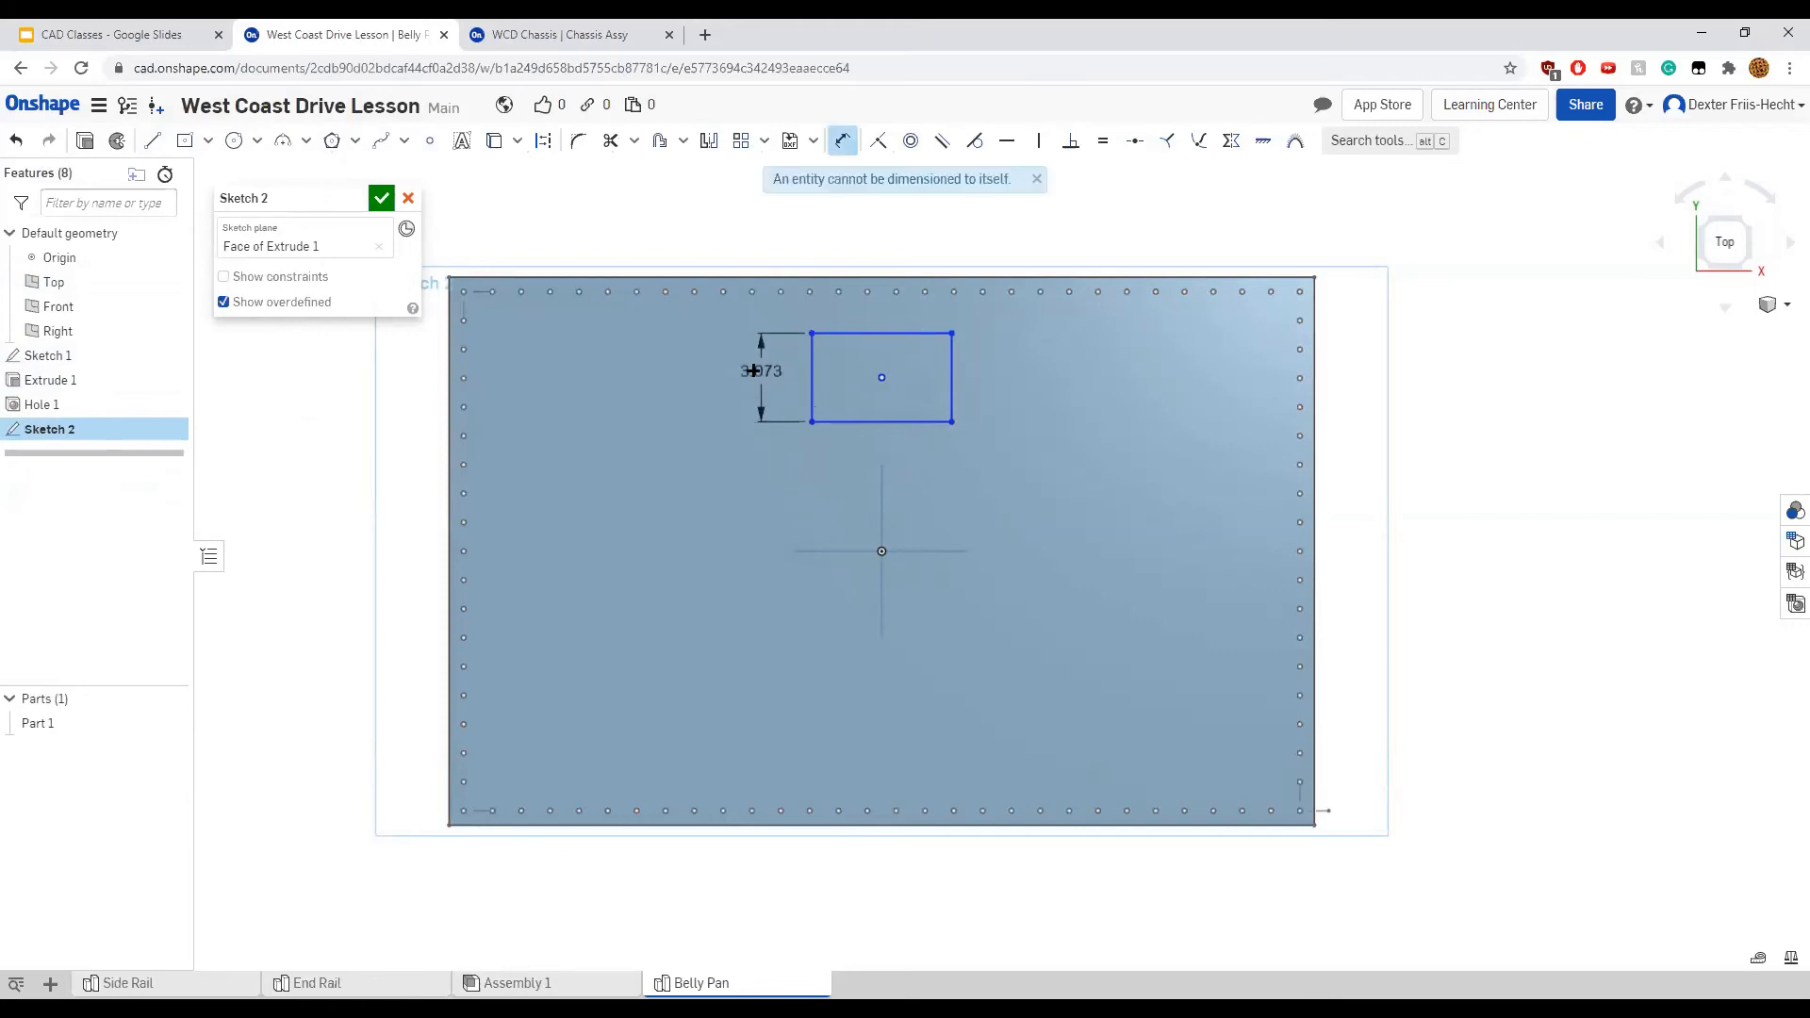
{"action": "left_click", "coordinate": [754, 373]}
{"action": "type", "text": "2.27"}
{"action": "key", "text": "Return"}
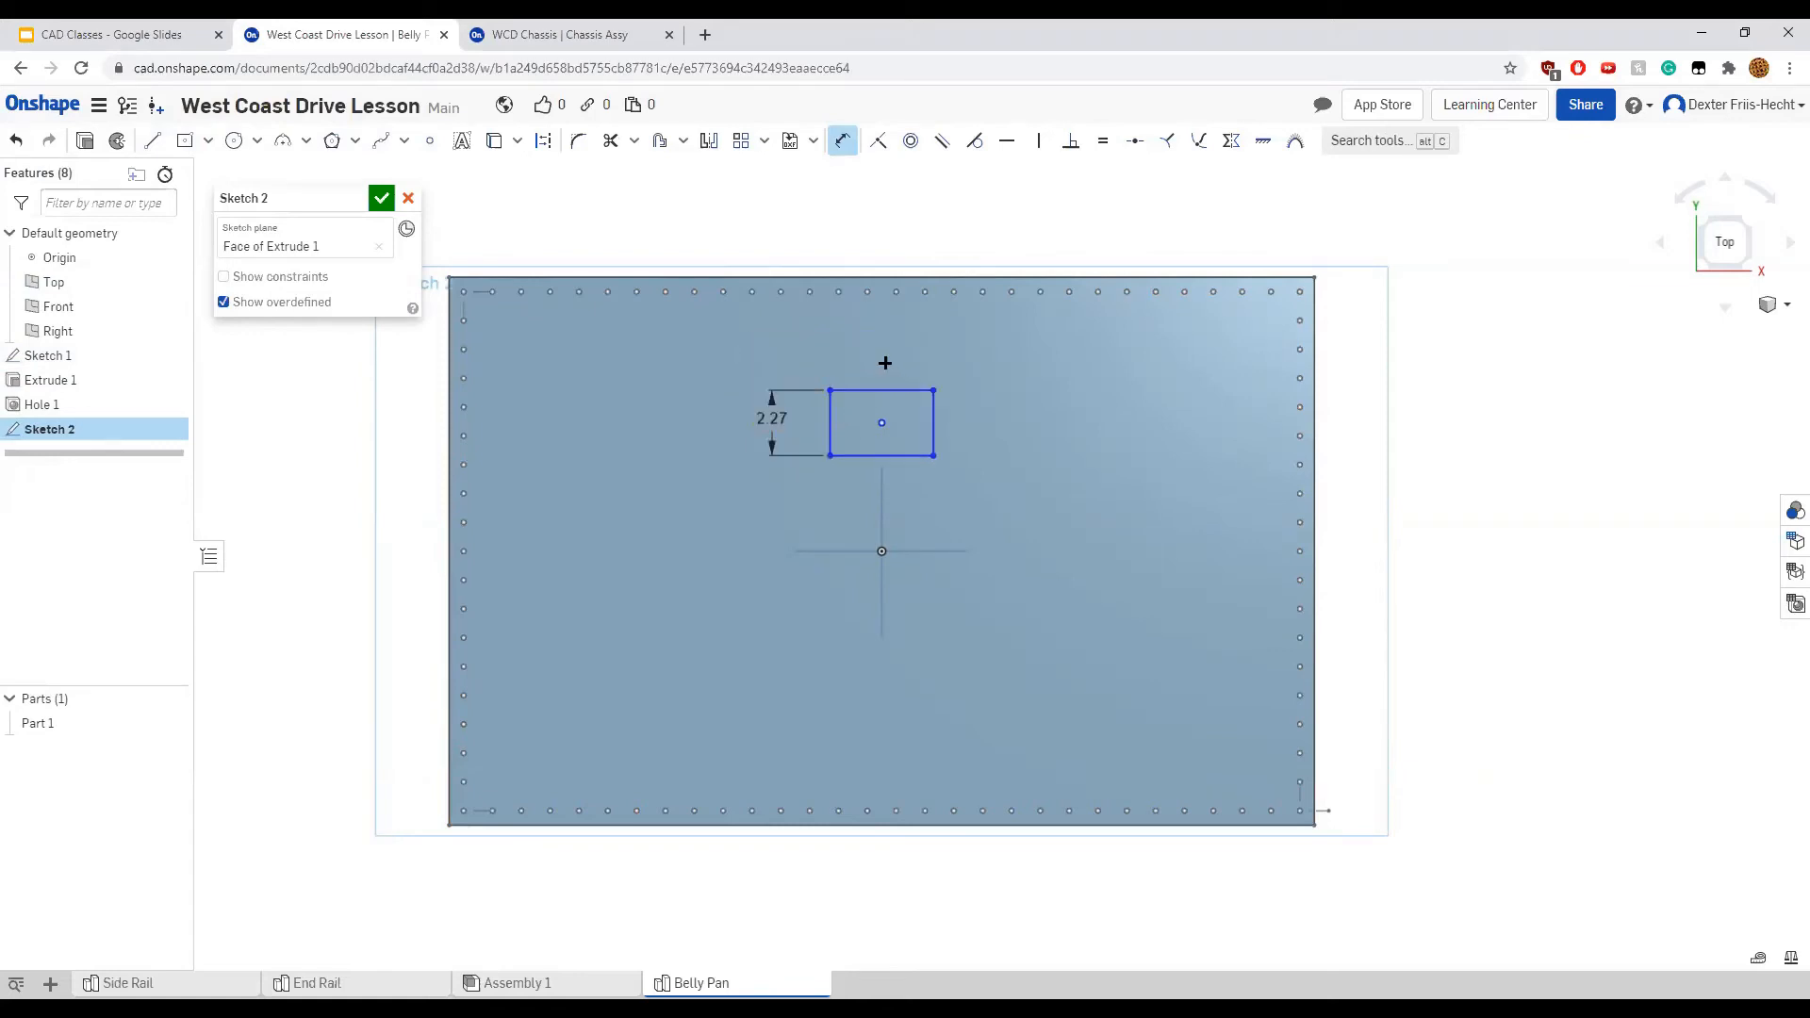
Dimension the width of the rectangle above the origin as 3 in
{"action": "scroll", "coordinate": [900, 372], "scroll_direction": "up", "scroll_amount": 2}
{"action": "scroll", "coordinate": [902, 372], "scroll_direction": "down", "scroll_amount": 1}
{"action": "scroll", "coordinate": [902, 372], "scroll_direction": "down", "scroll_amount": 1}
{"action": "left_click", "coordinate": [870, 456]}
{"action": "left_click", "coordinate": [869, 489]}
{"action": "type", "text": "3"}
{"action": "key", "text": "Return"}
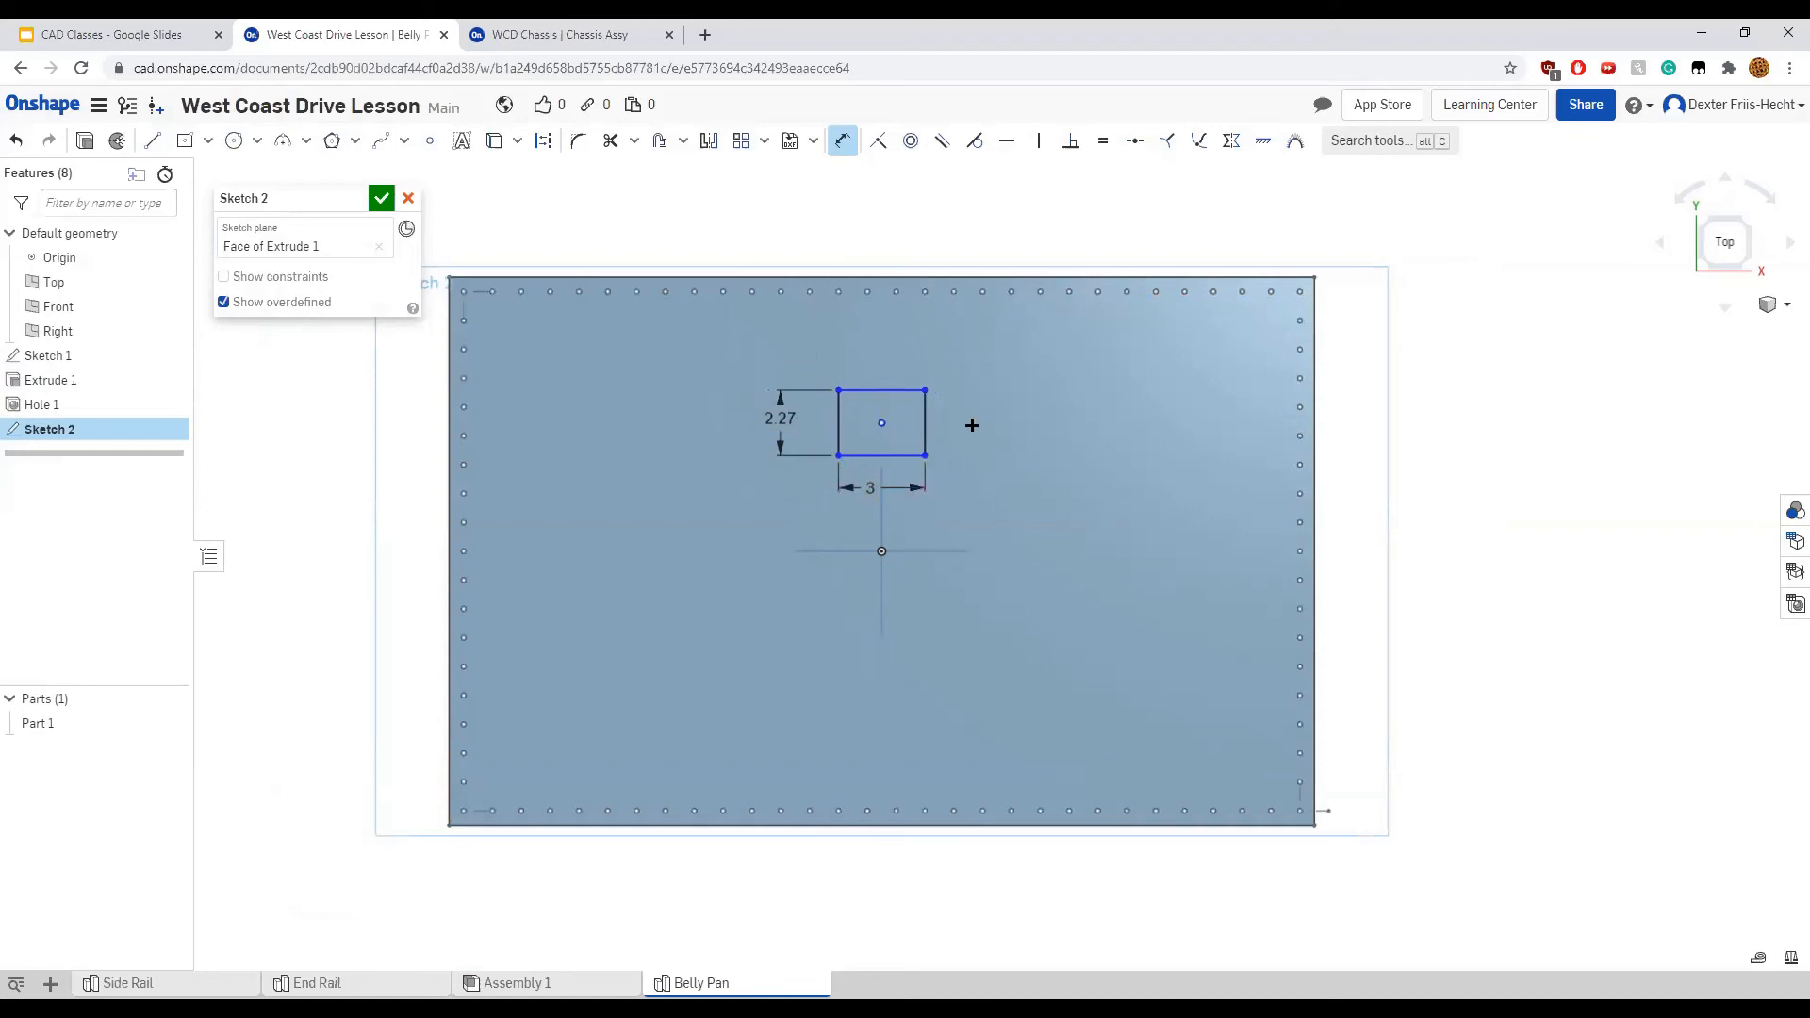
Dimension the rectangle's upper side 1 in from the belly pan's upper edge
{"action": "scroll", "coordinate": [886, 406], "scroll_direction": "up", "scroll_amount": 2}
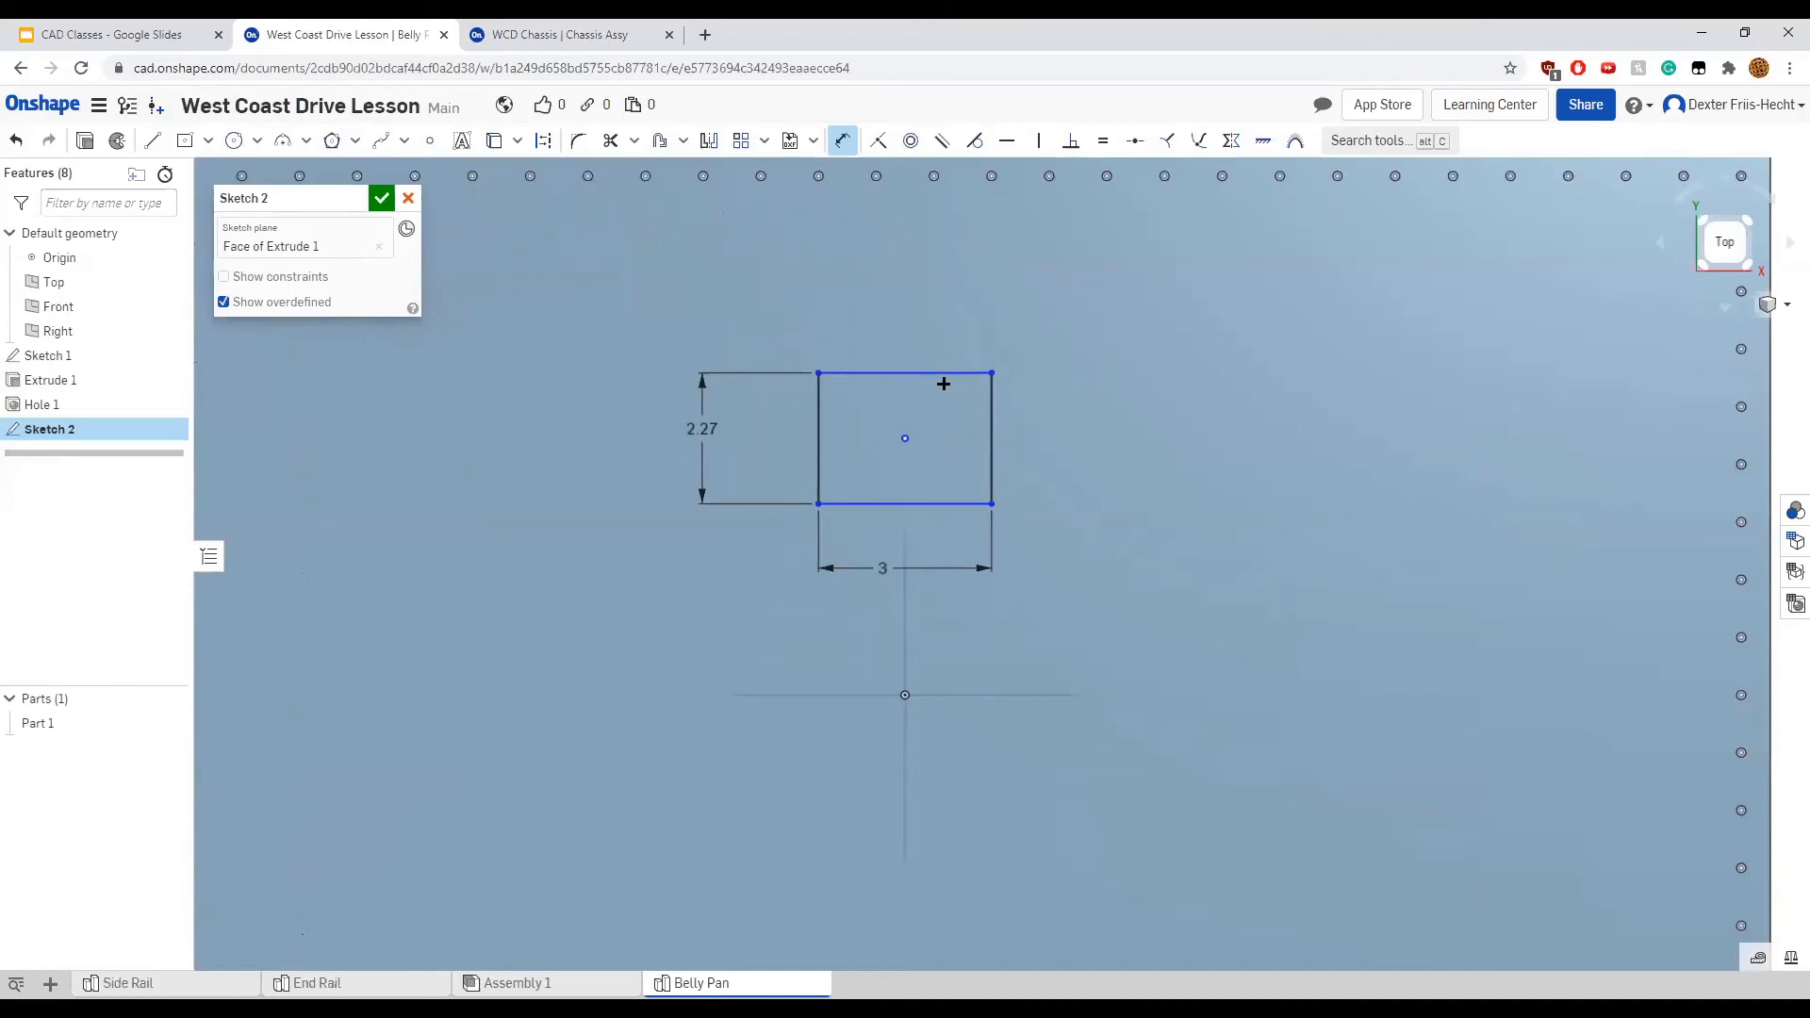
{"action": "scroll", "coordinate": [943, 383], "scroll_direction": "down", "scroll_amount": 2}
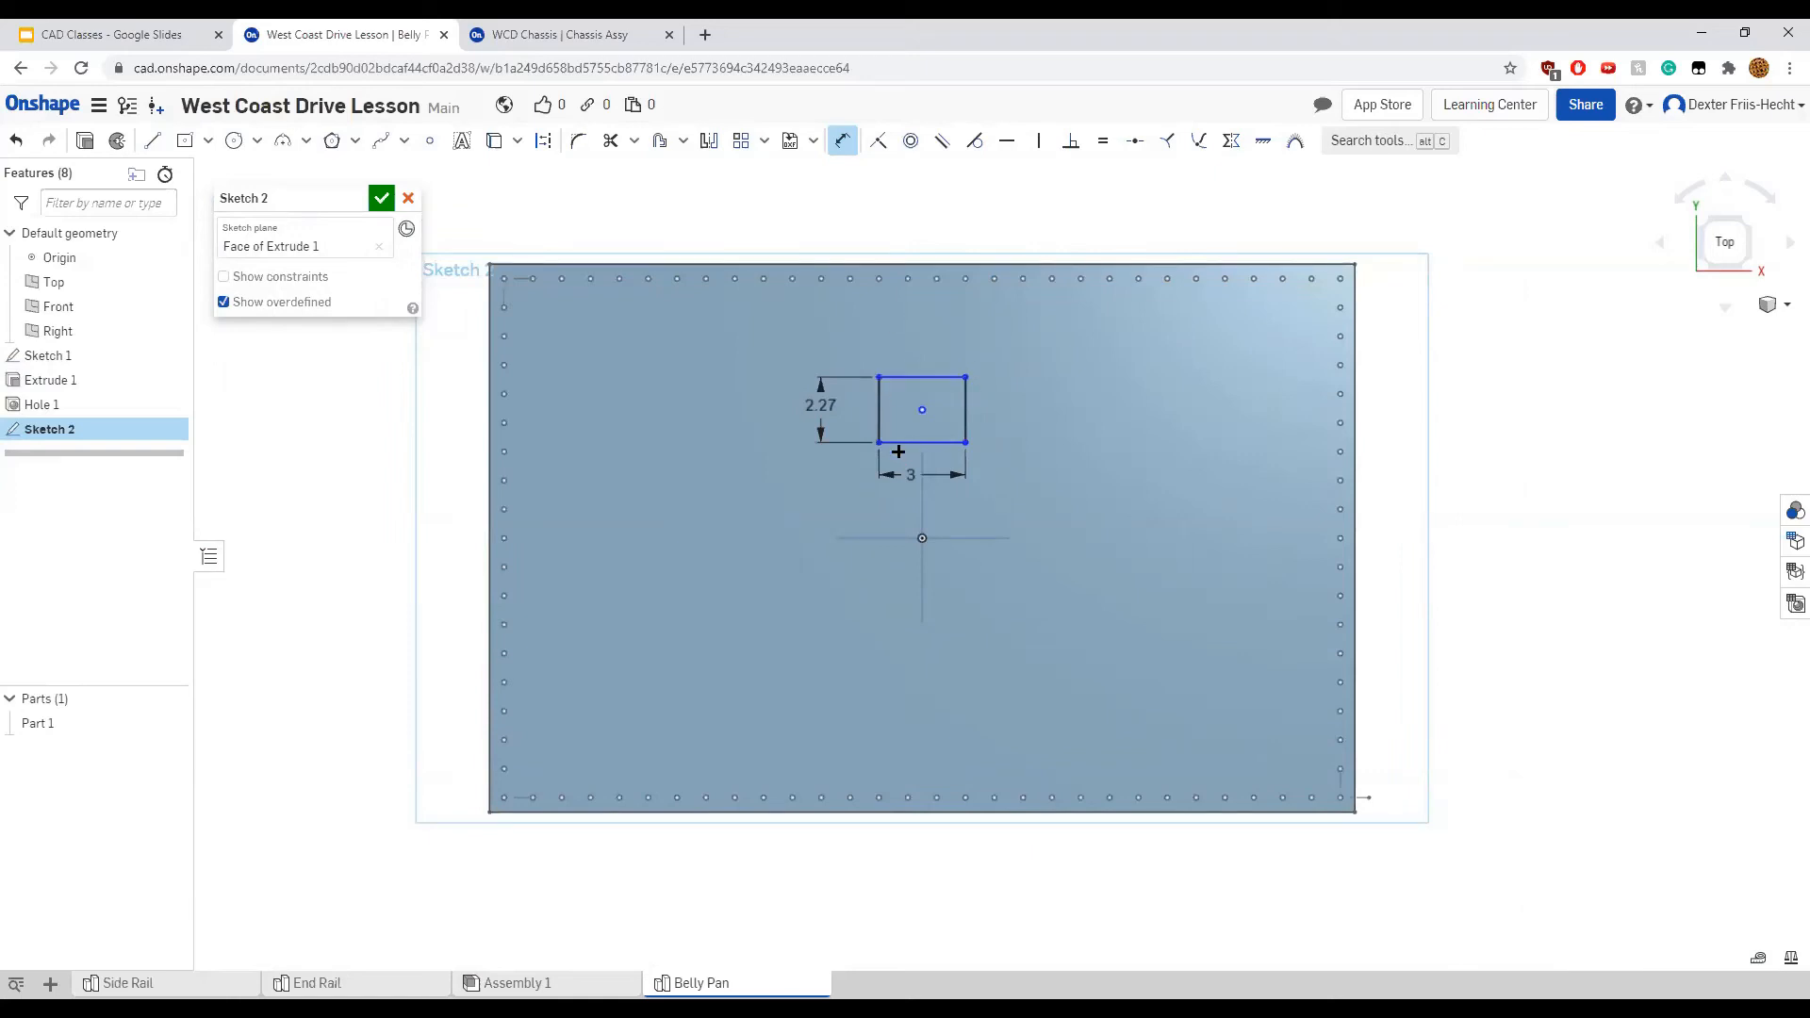
{"action": "left_click", "coordinate": [933, 376]}
{"action": "left_click", "coordinate": [941, 266]}
{"action": "left_click", "coordinate": [961, 303]}
{"action": "type", "text": "0"}
{"action": "key", "text": "Return"}
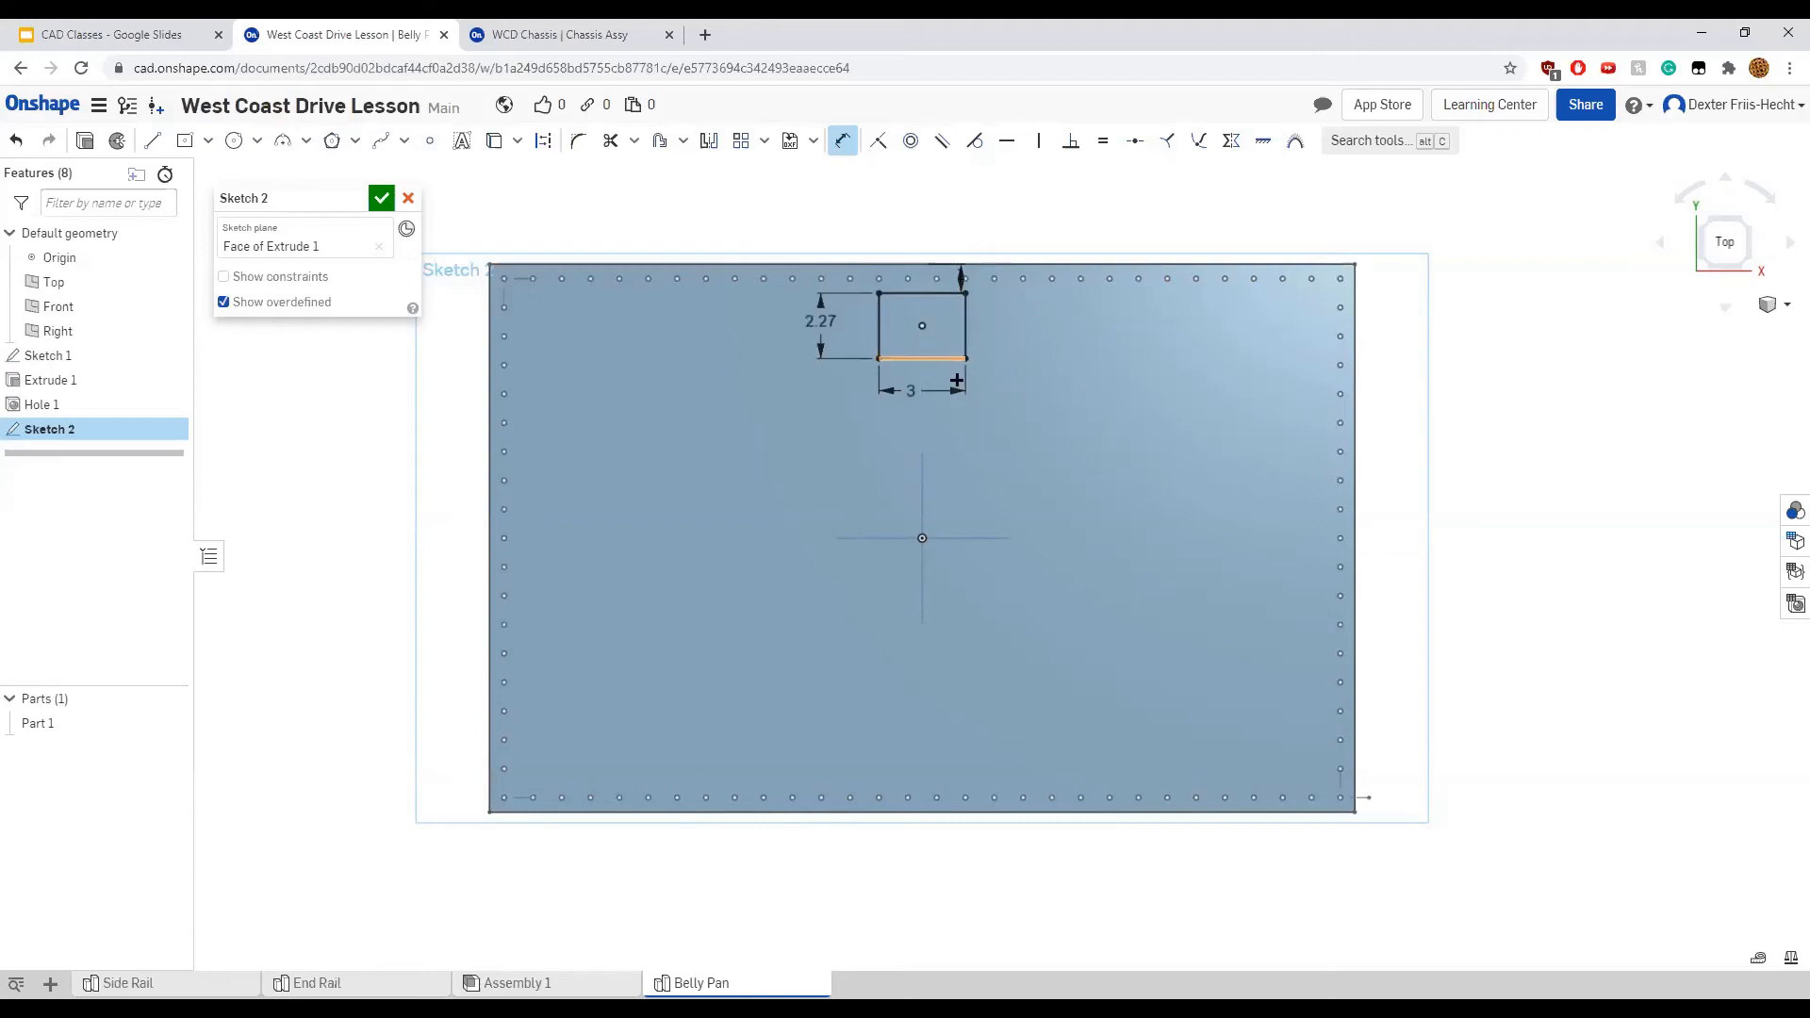
Round all four corners of the rectangle with 0.25 in sketch fillets
{"action": "left_click", "coordinate": [579, 144]}
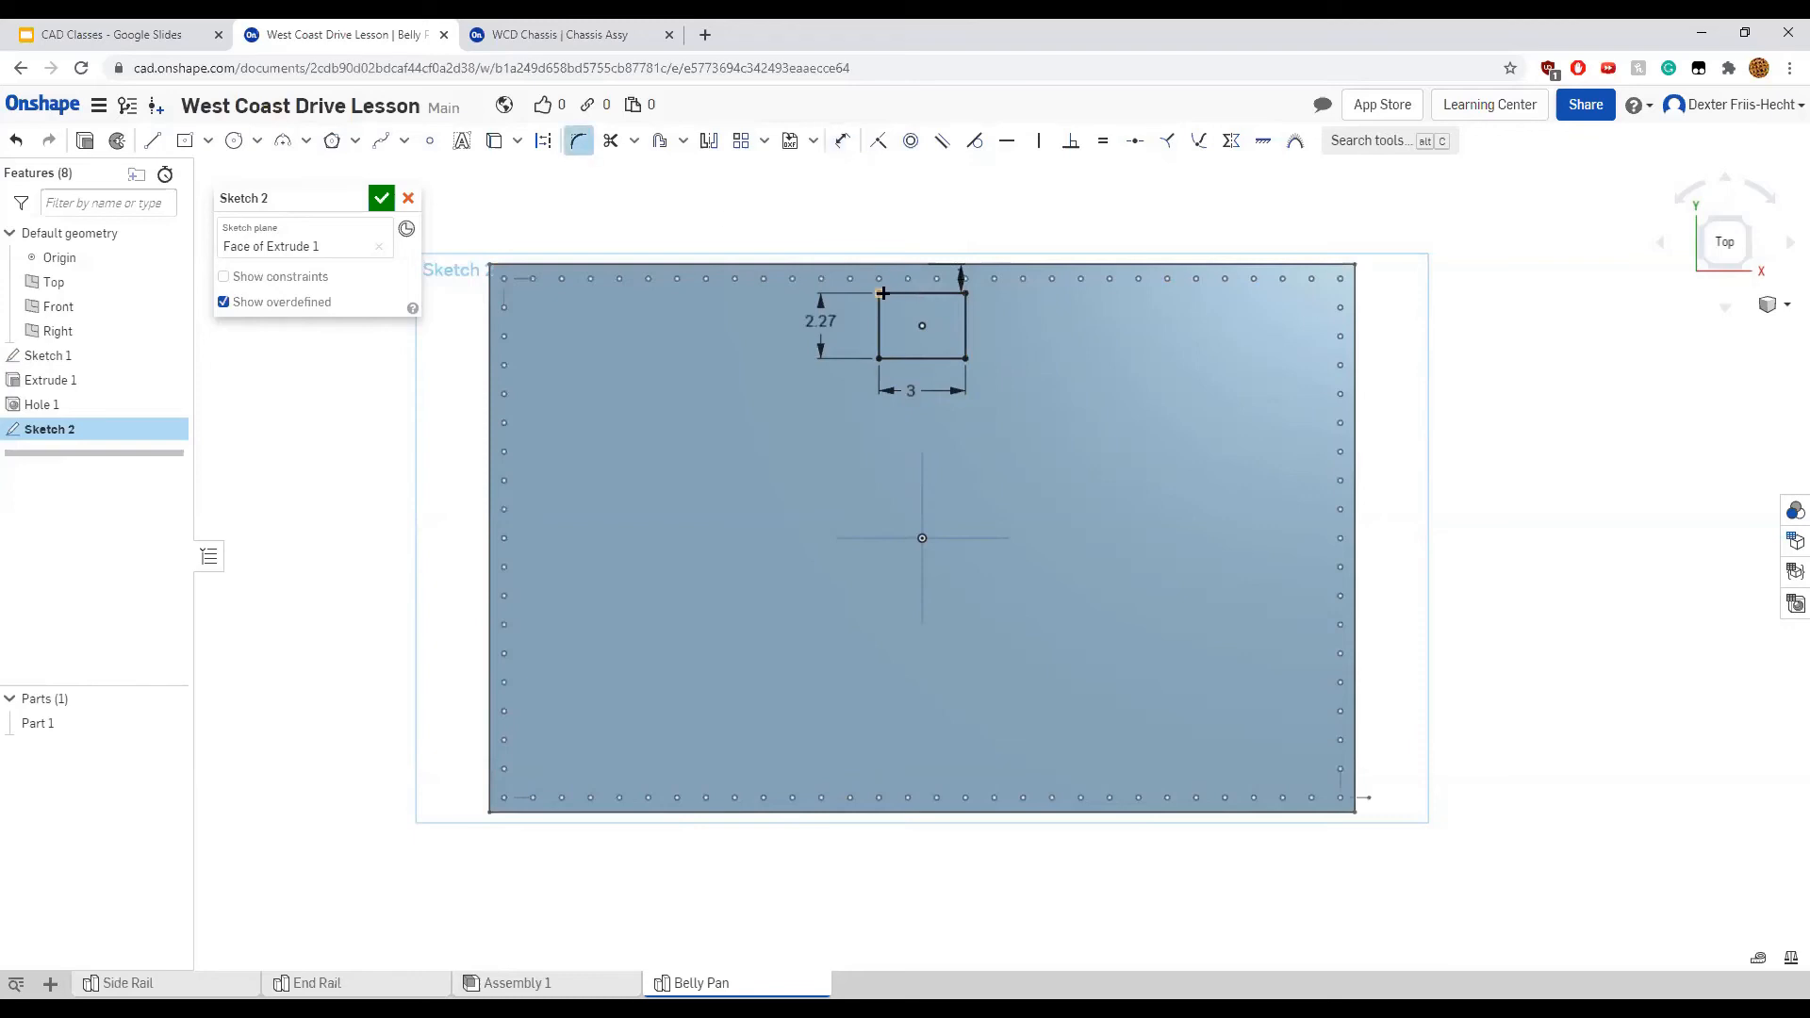
{"action": "left_click", "coordinate": [882, 359]}
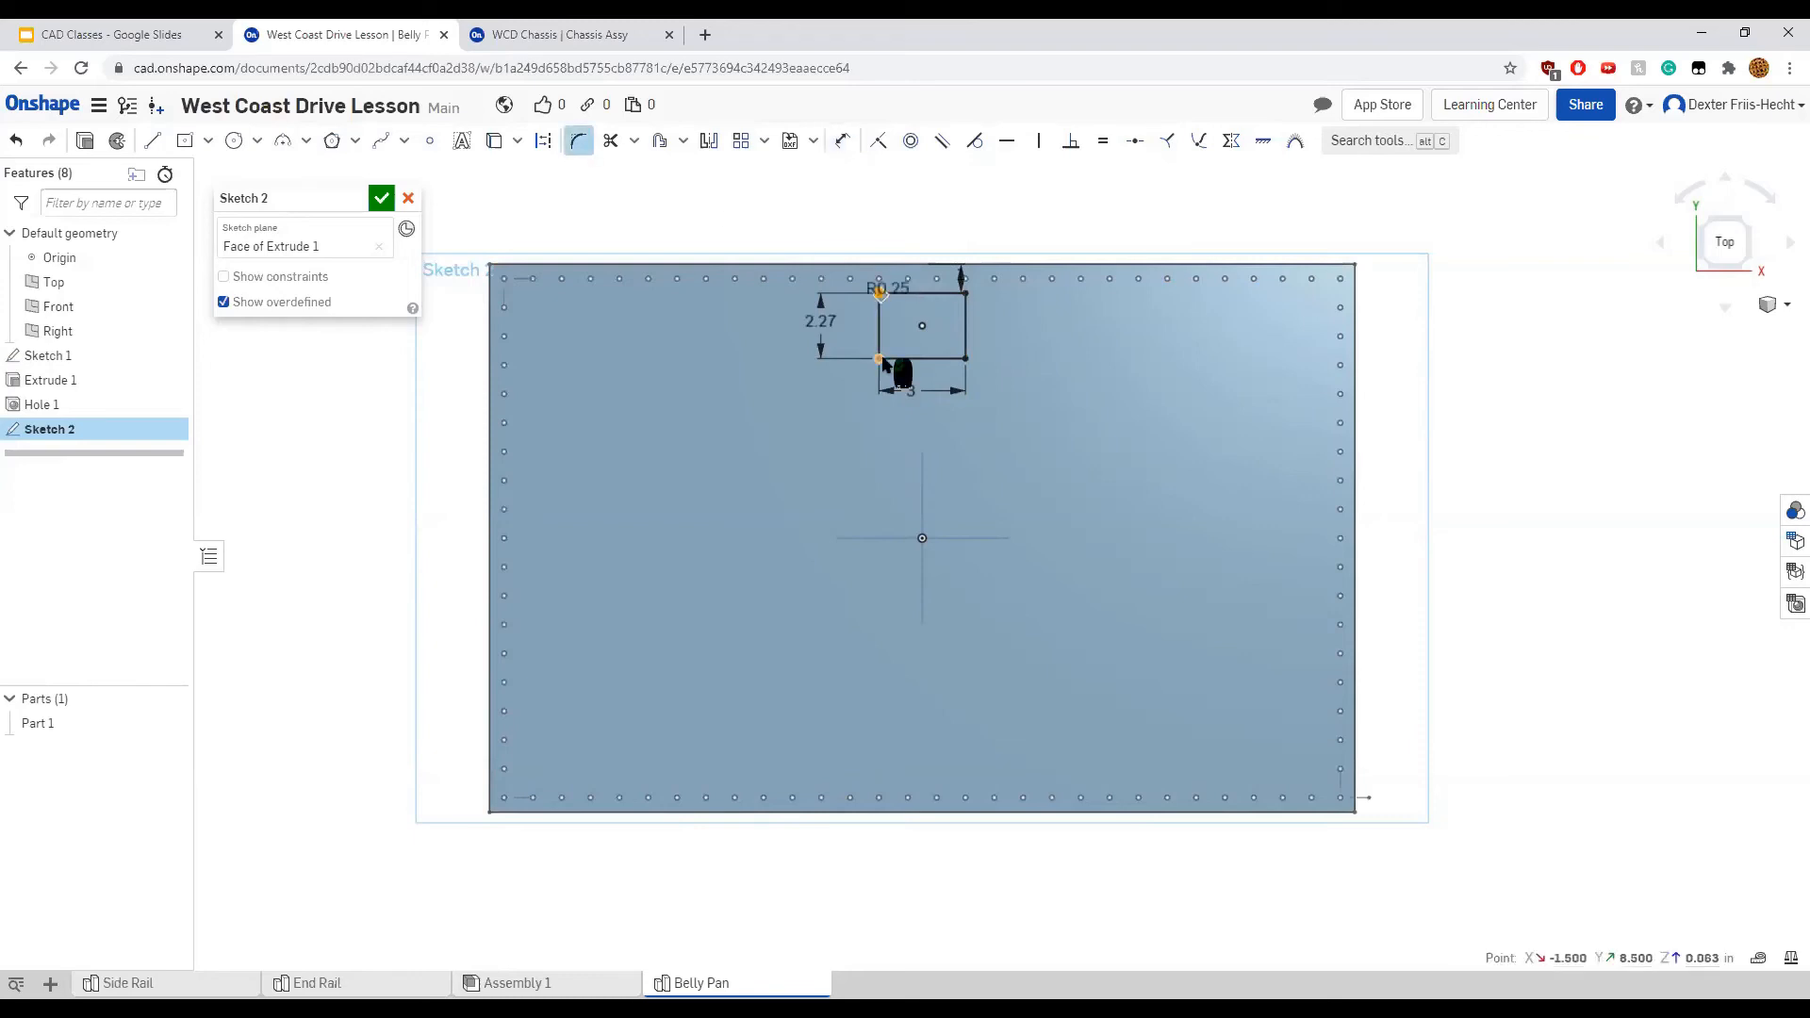
{"action": "left_click", "coordinate": [965, 357]}
{"action": "left_click", "coordinate": [965, 293]}
{"action": "scroll", "coordinate": [992, 331], "scroll_direction": "up", "scroll_amount": 2}
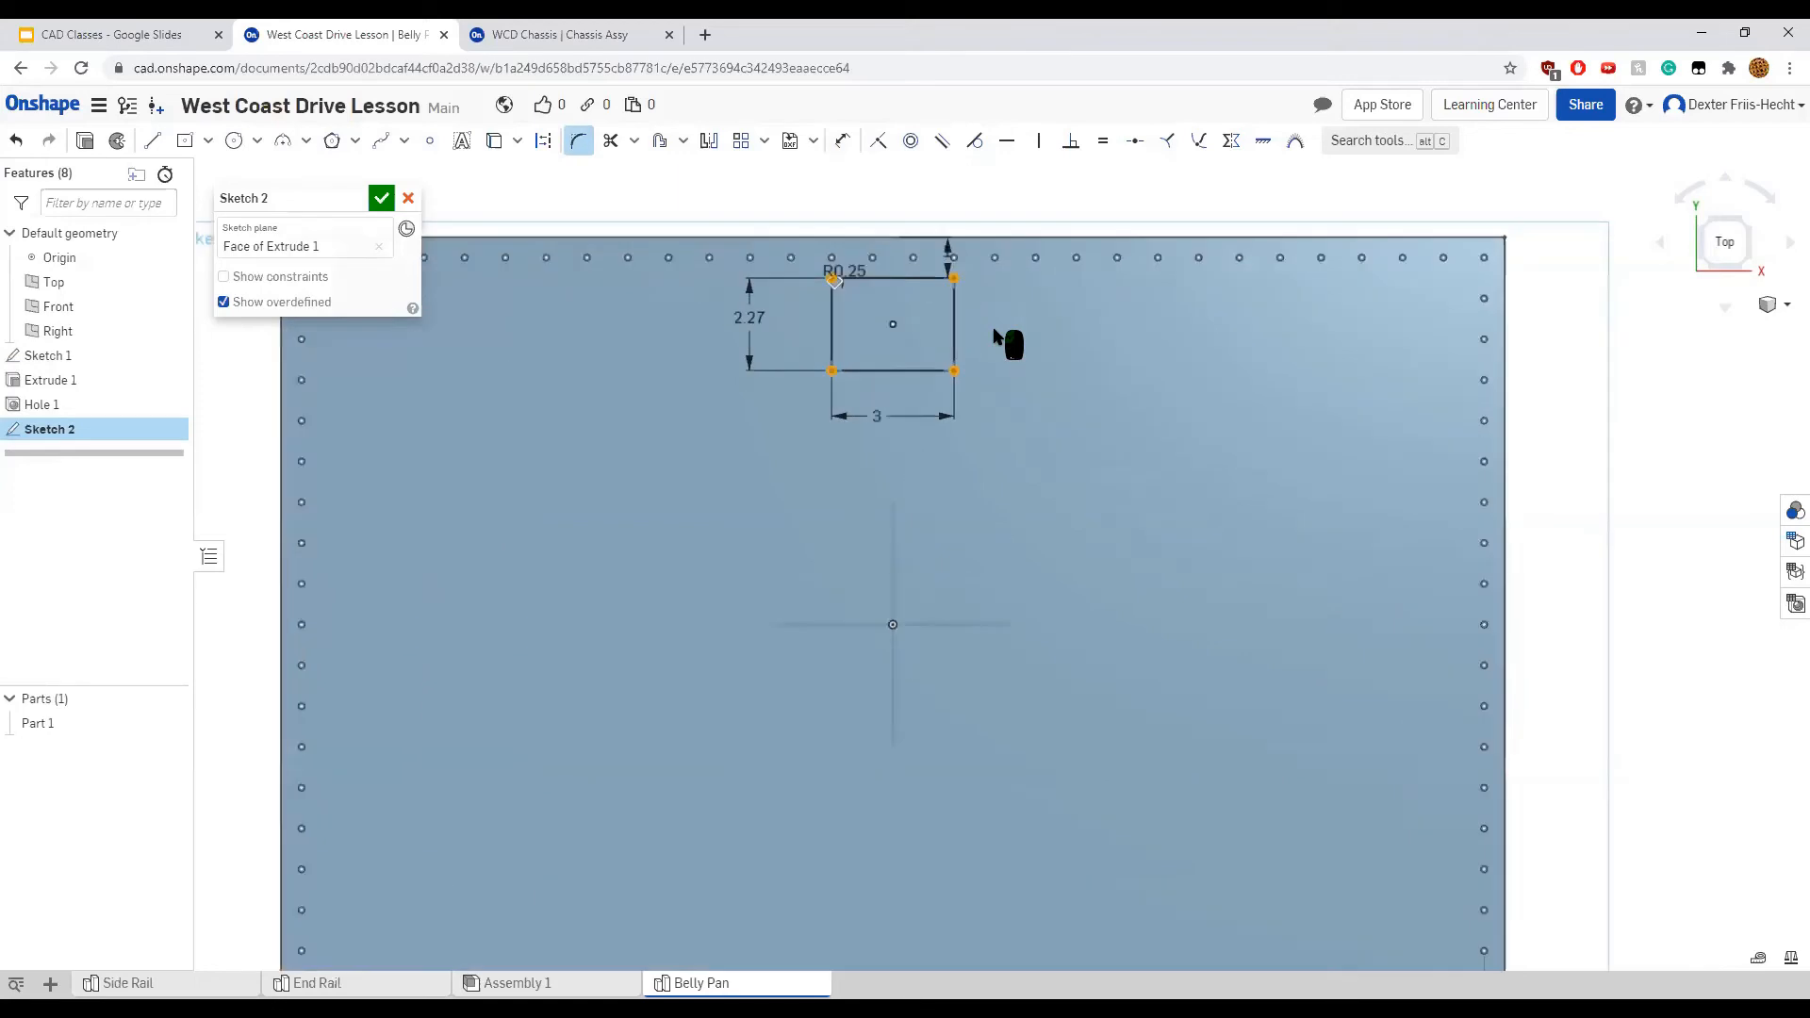
{"action": "scroll", "coordinate": [942, 348], "scroll_direction": "up", "scroll_amount": 3}
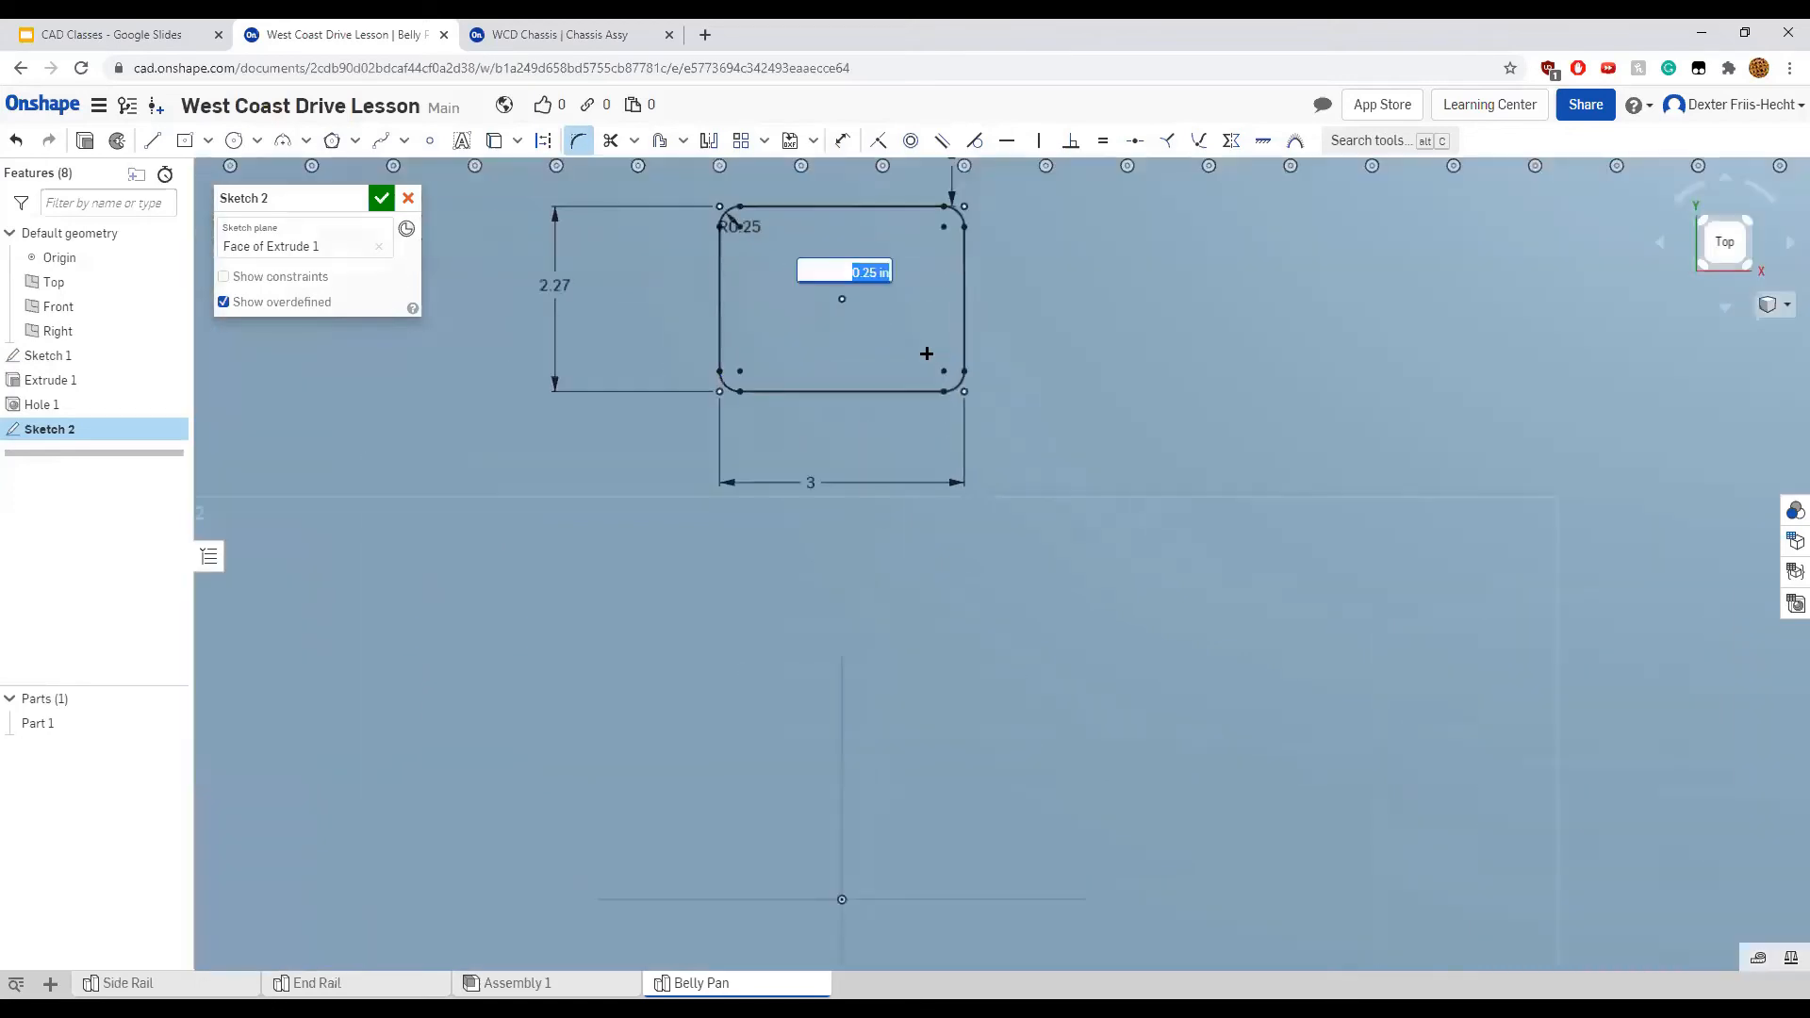
{"action": "scroll", "coordinate": [755, 313], "scroll_direction": "down", "scroll_amount": 2}
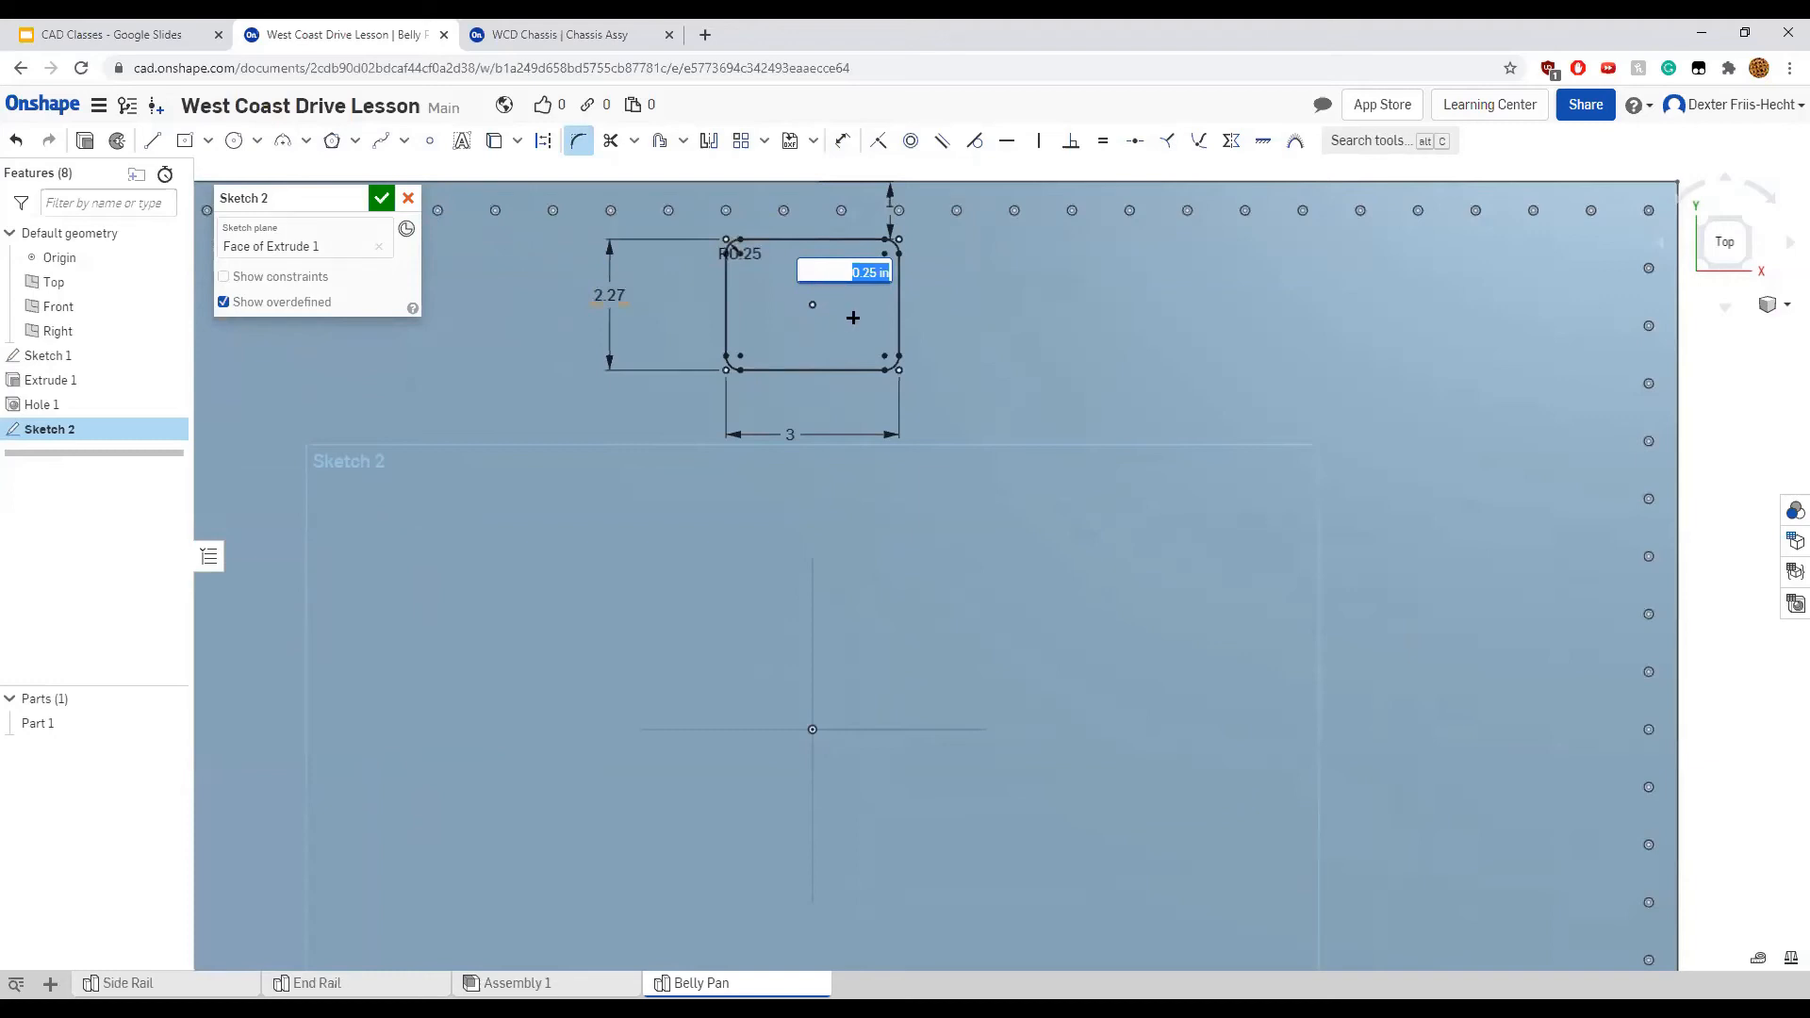
{"action": "scroll", "coordinate": [622, 443], "scroll_direction": "down", "scroll_amount": 3}
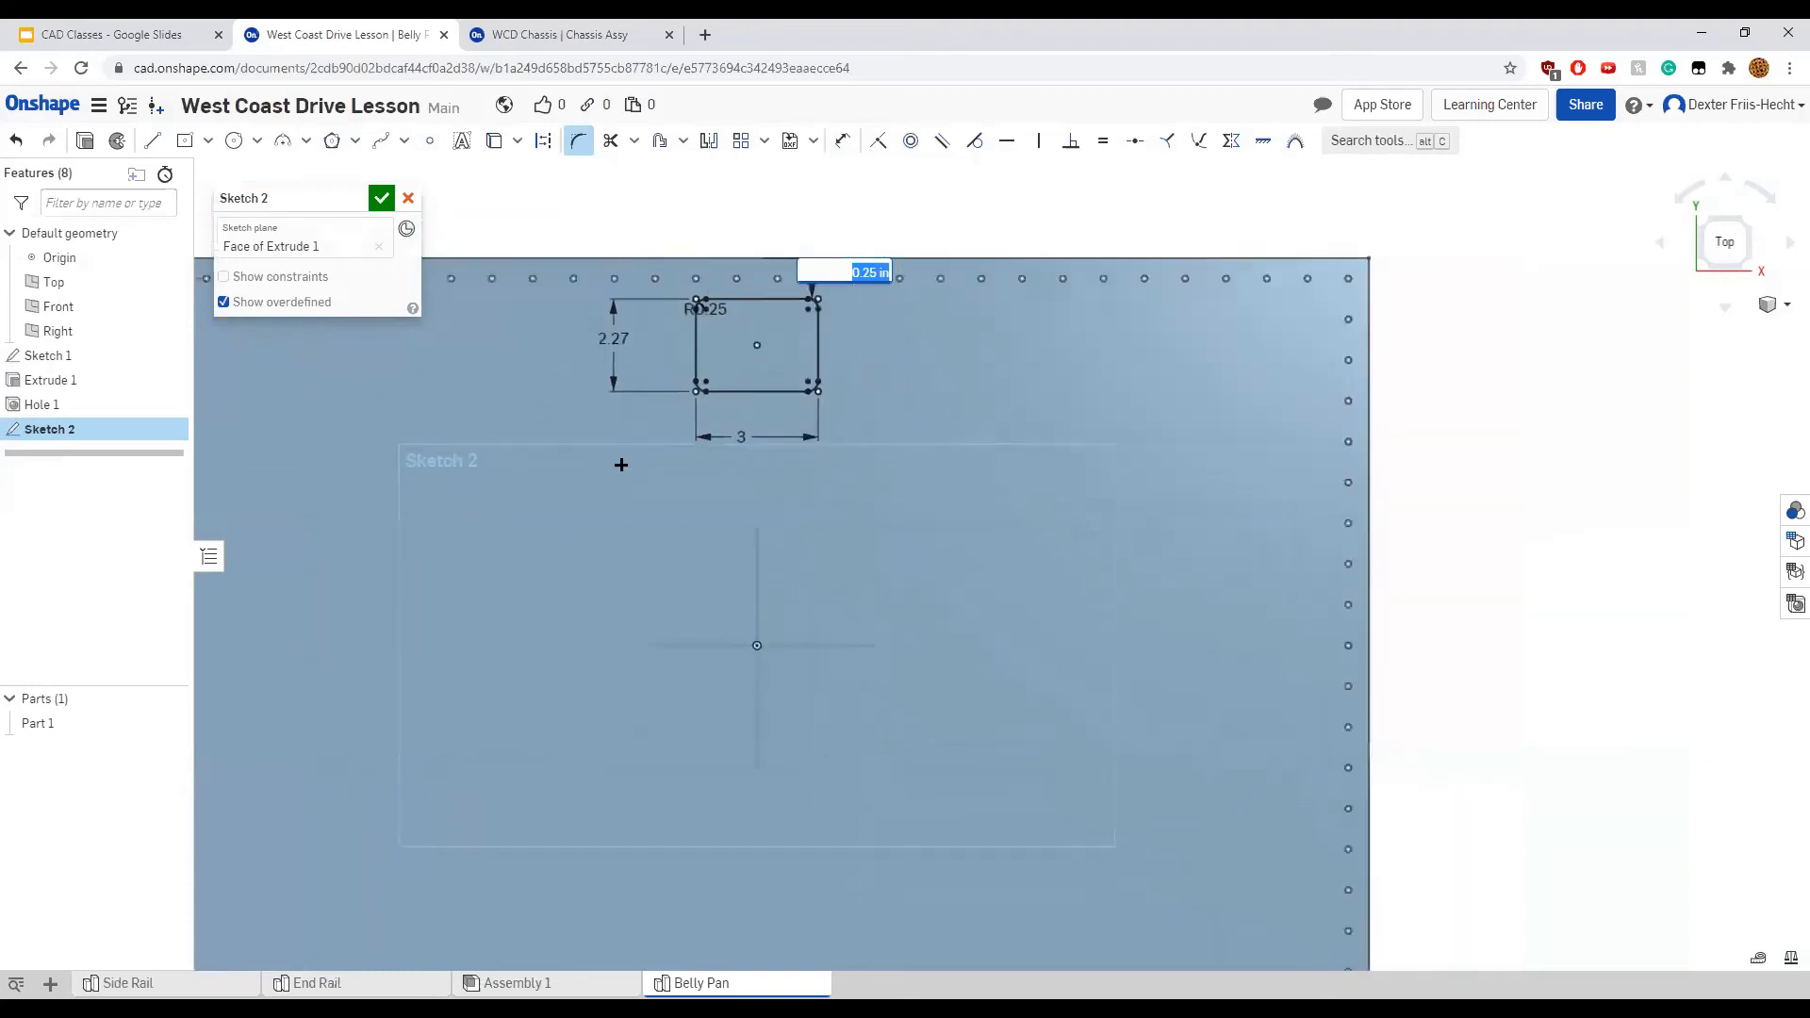
{"action": "scroll", "coordinate": [621, 472], "scroll_direction": "down", "scroll_amount": 1}
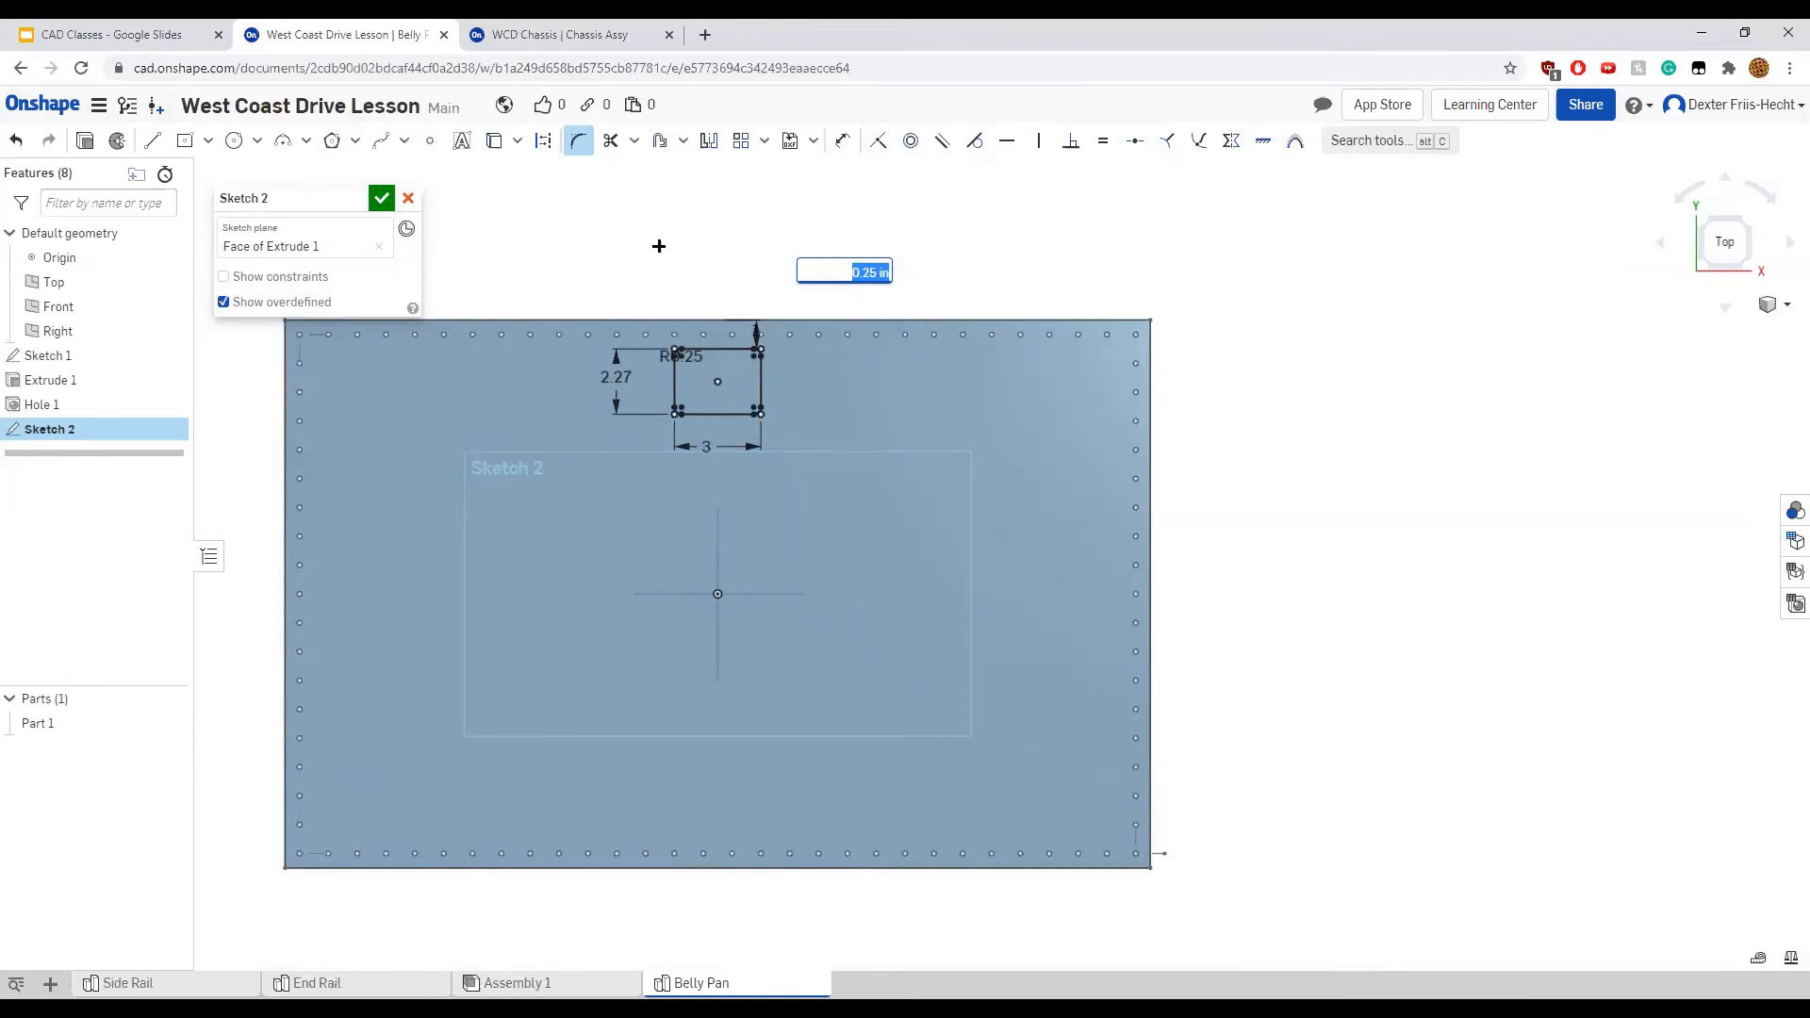
Draw a horizontal construction line about 6.4 in long through the origin
{"action": "left_click", "coordinate": [151, 140]}
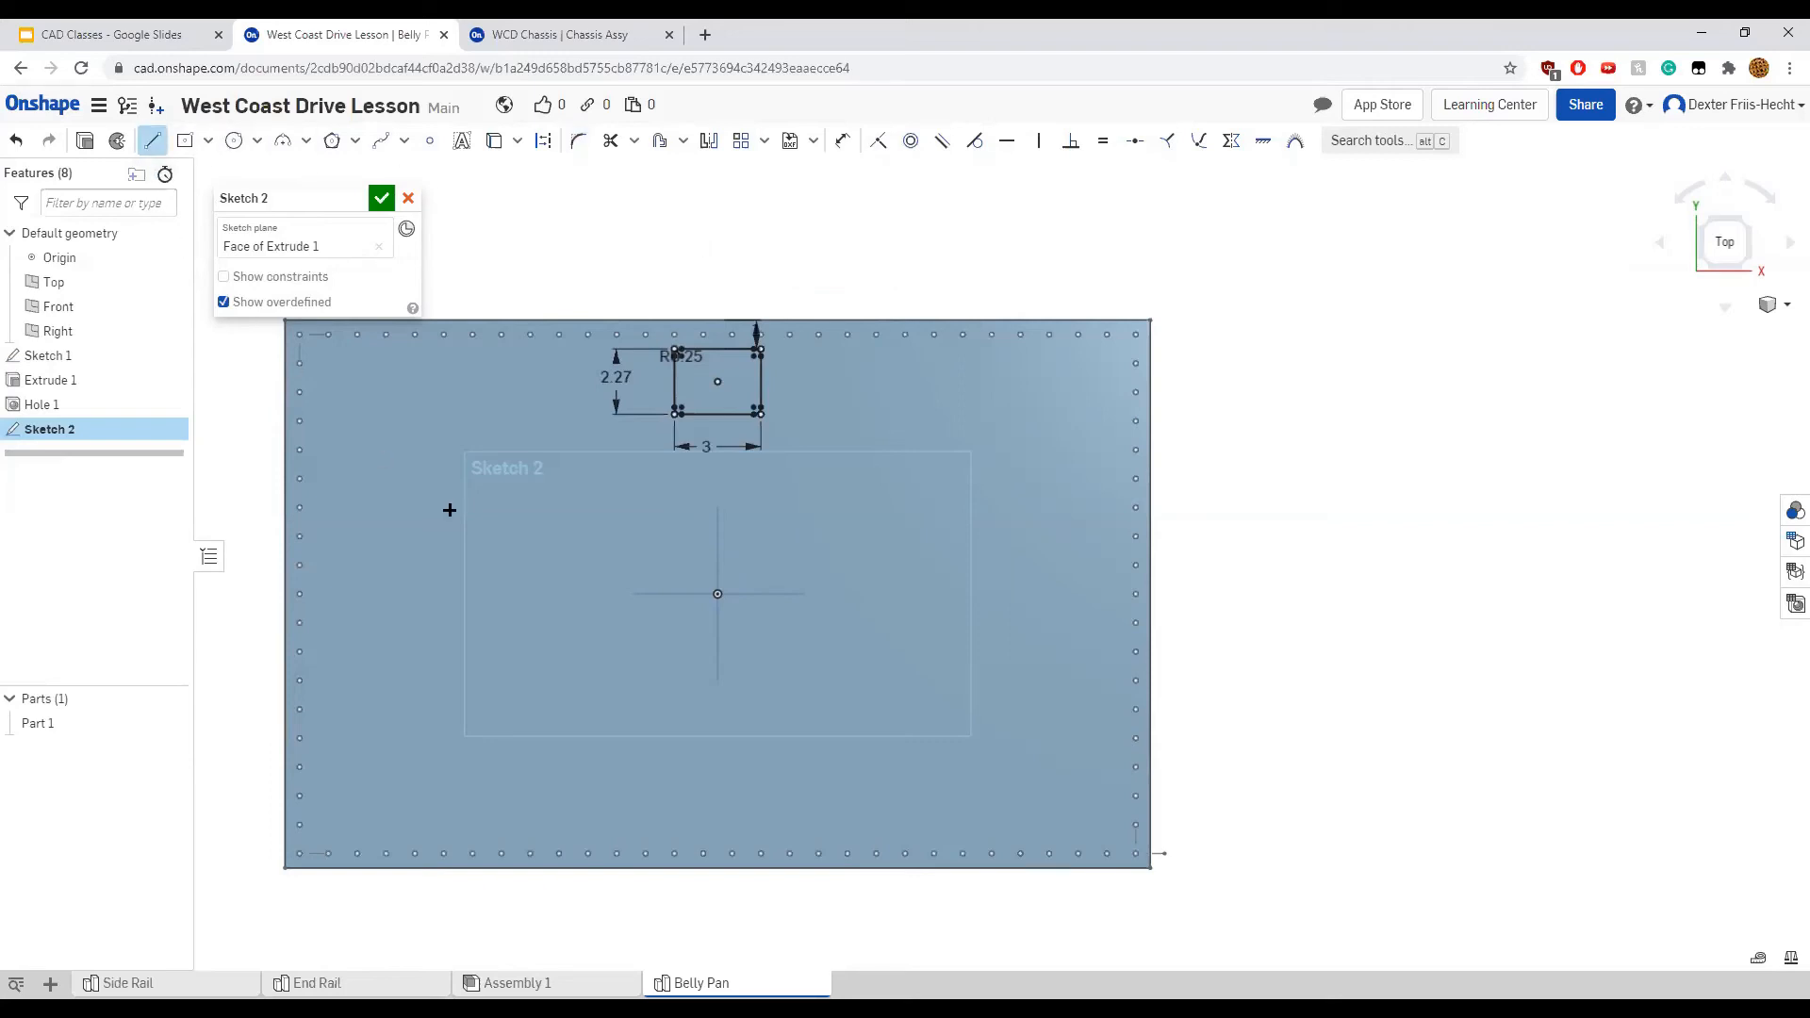
{"action": "key", "text": "q"}
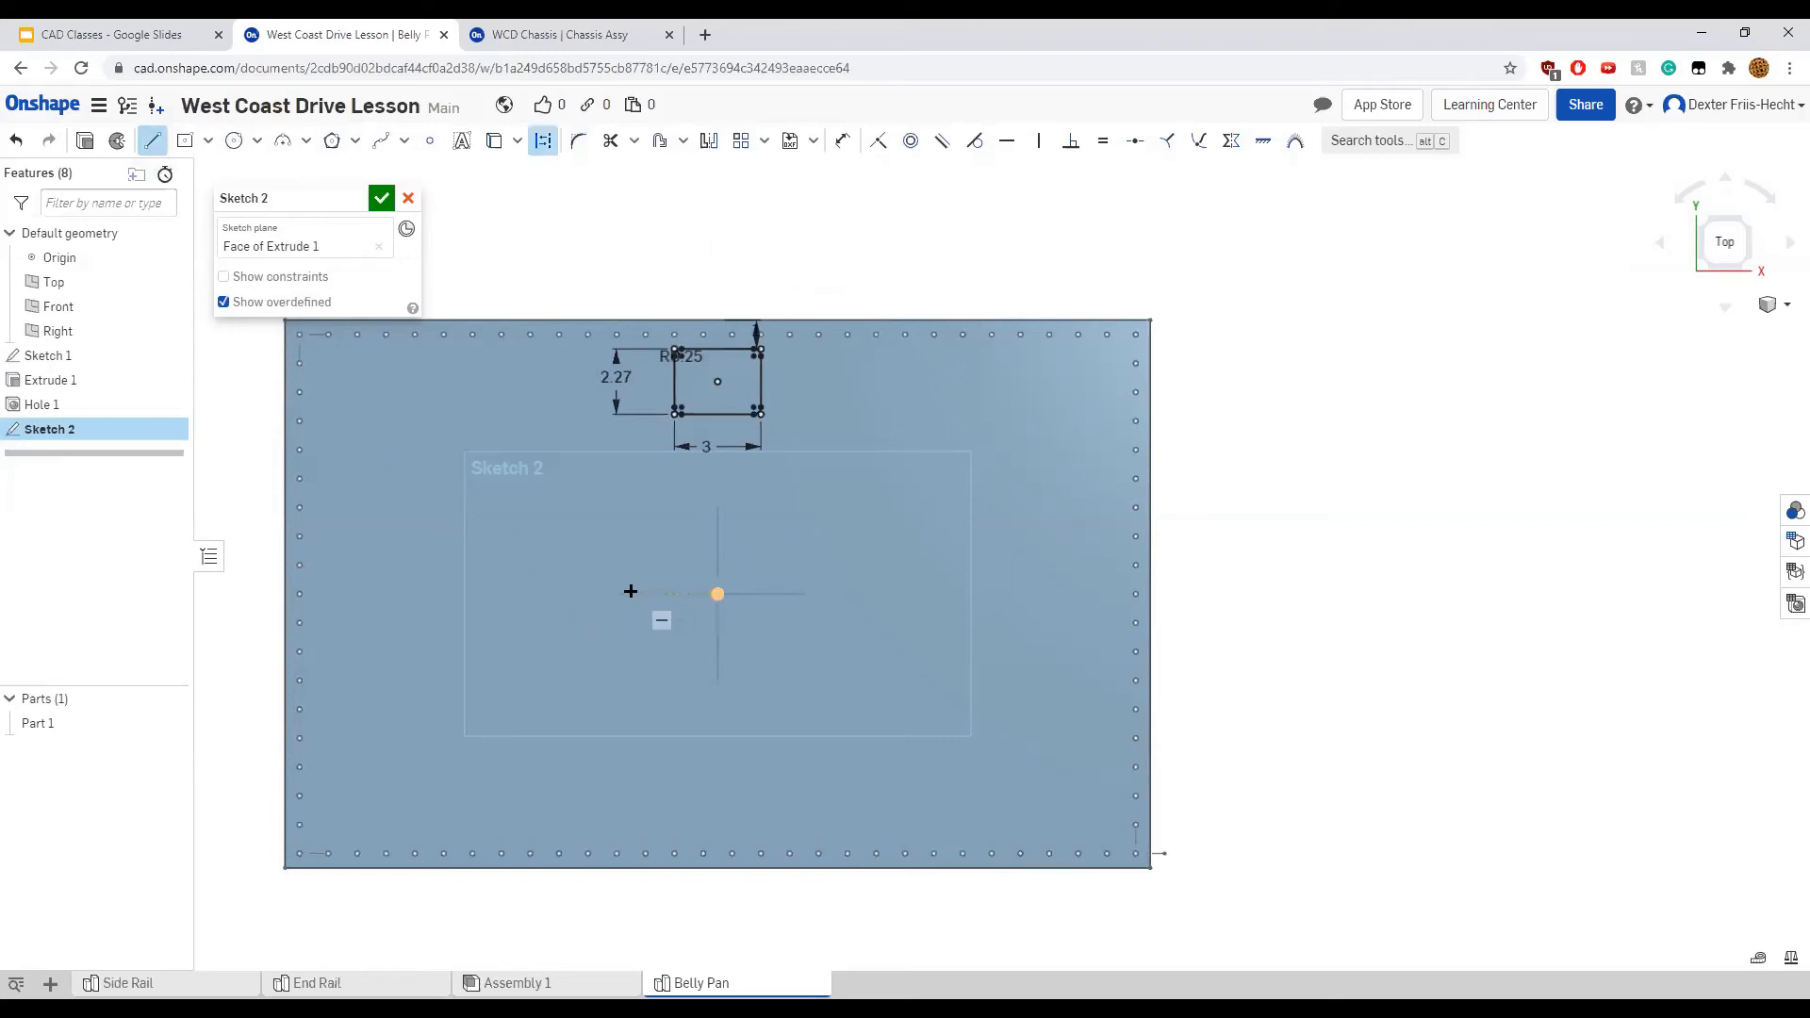
{"action": "left_click", "coordinate": [816, 593]}
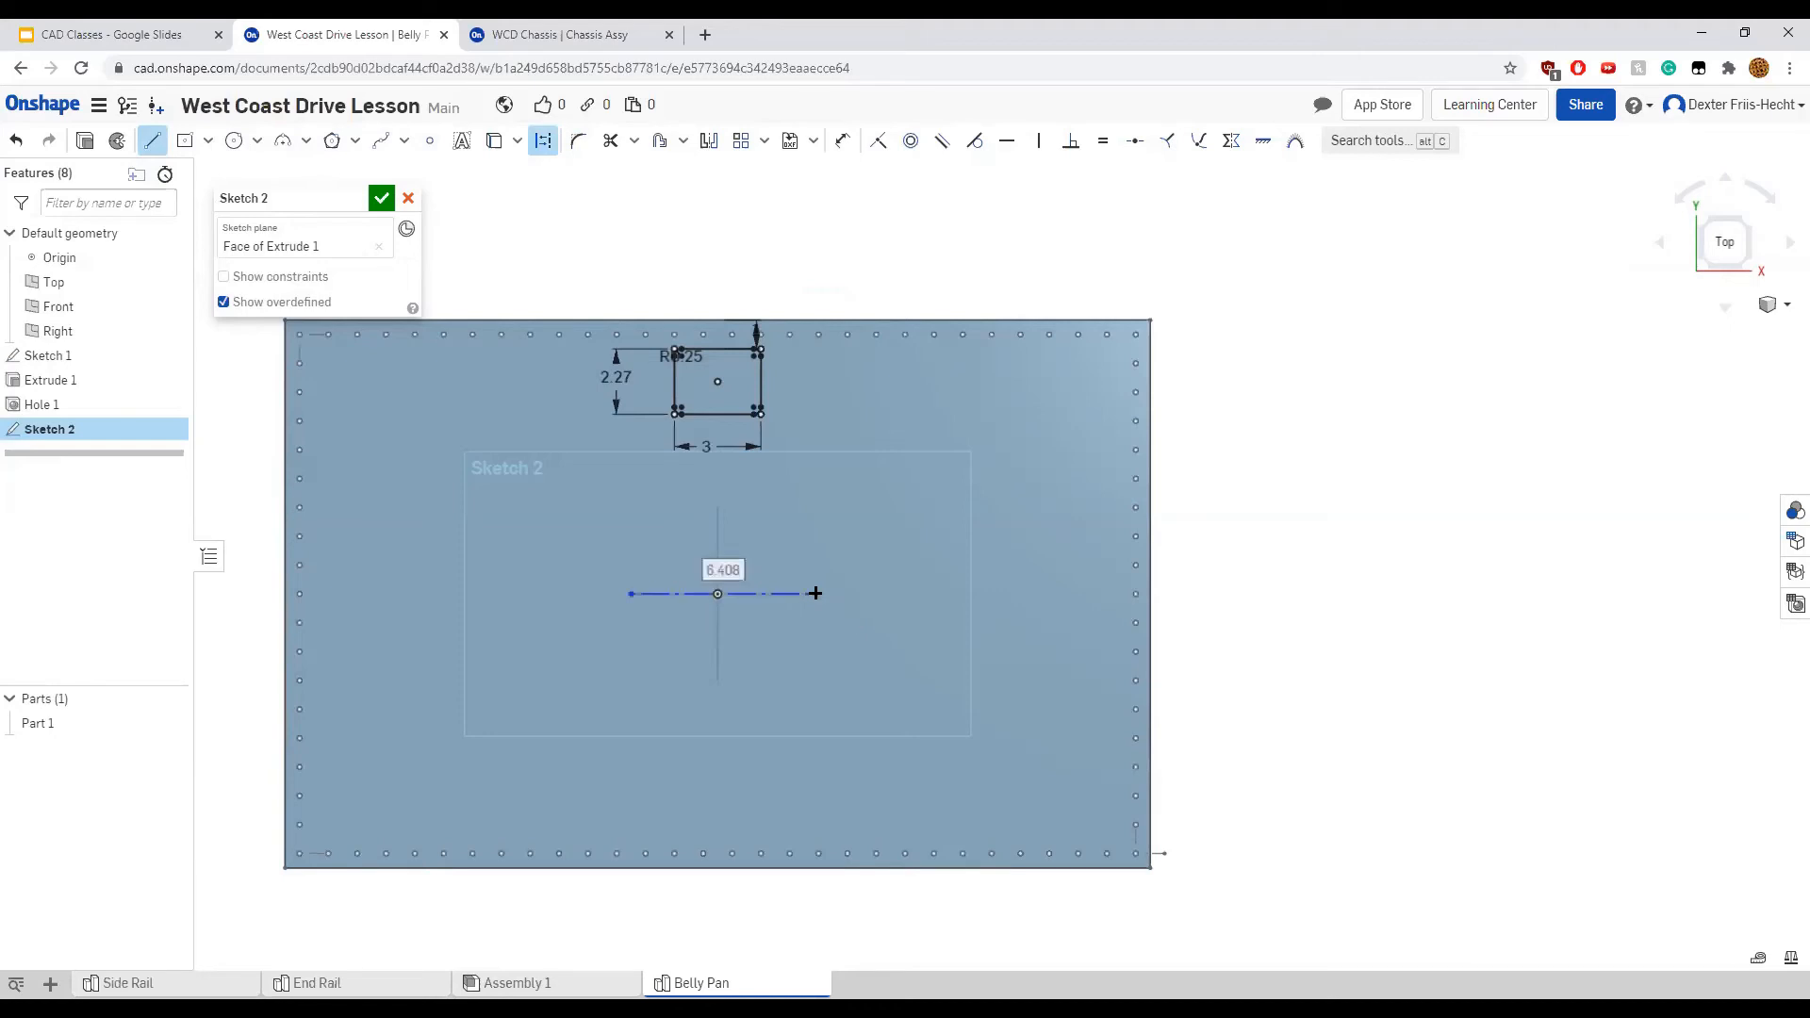
Mirror the rounded rectangle across the horizontal construction line to the plate's lower half, and finish the sketch
{"action": "left_click", "coordinate": [708, 144]}
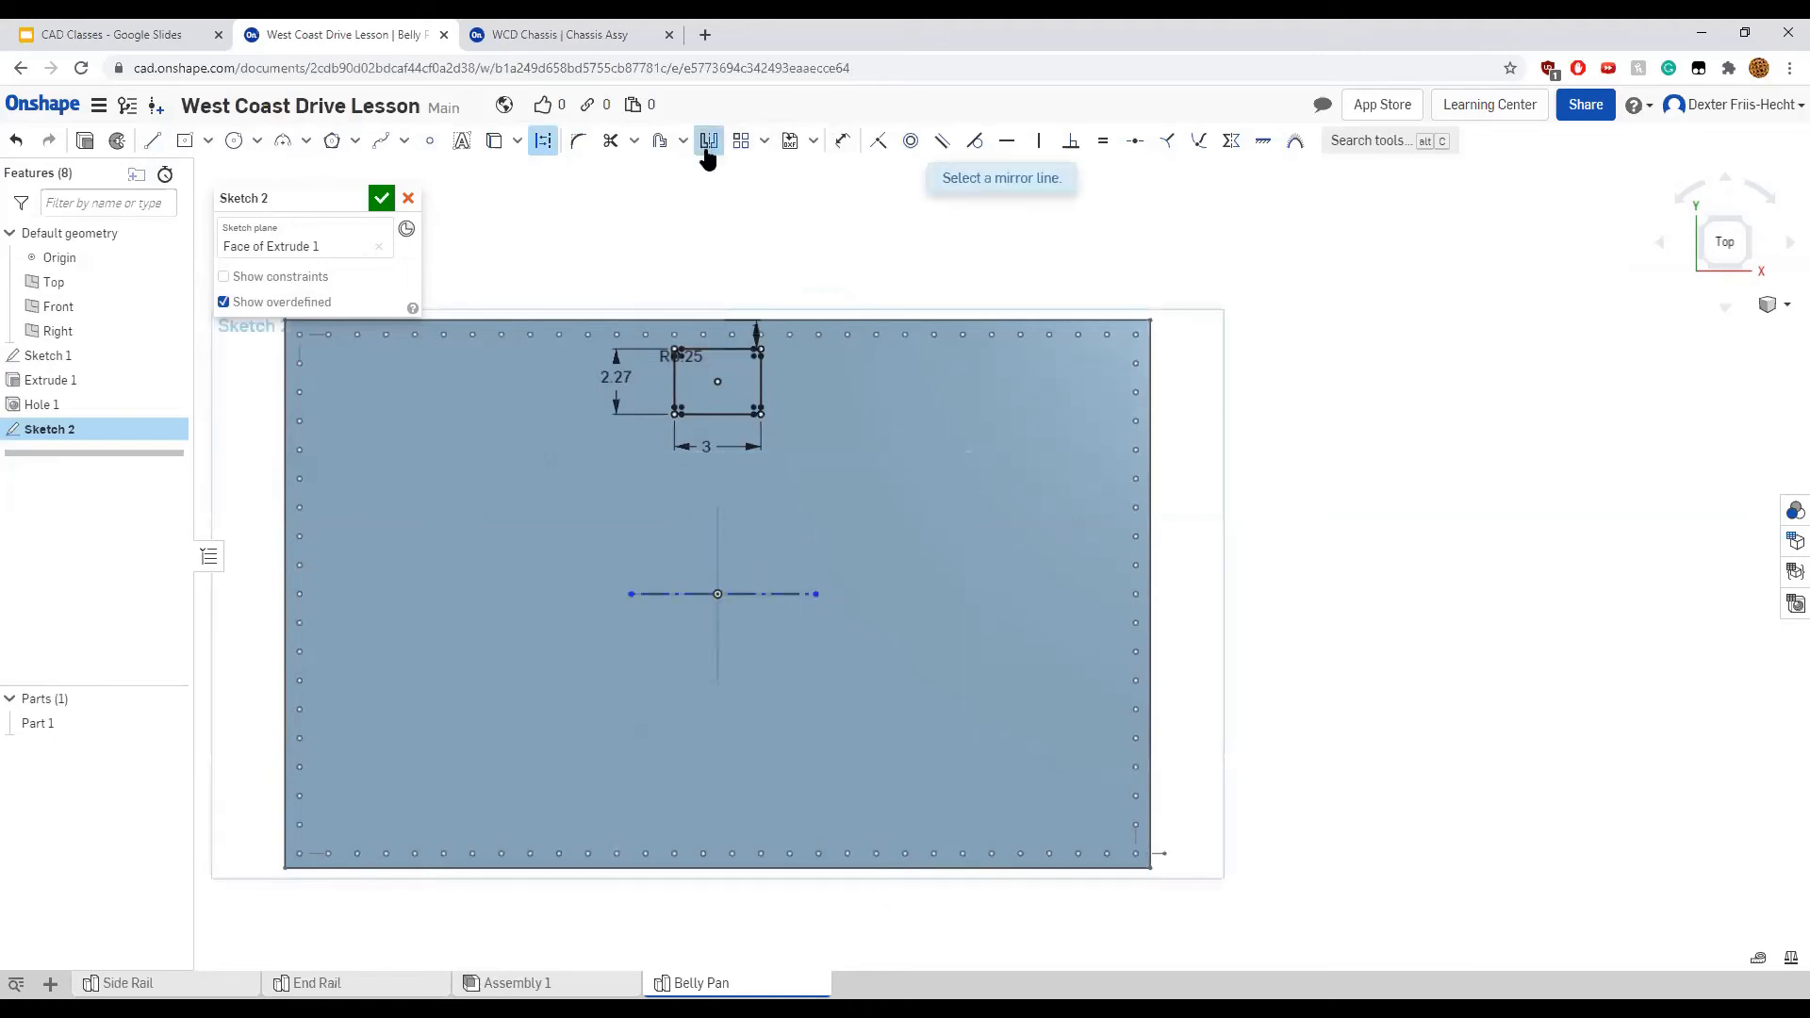
{"action": "left_click", "coordinate": [783, 593]}
{"action": "mouse_move", "coordinate": [653, 339]}
{"action": "left_mouse_down"}
{"action": "mouse_move", "coordinate": [820, 468]}
{"action": "mouse_move", "coordinate": [804, 461]}
{"action": "left_mouse_up"}
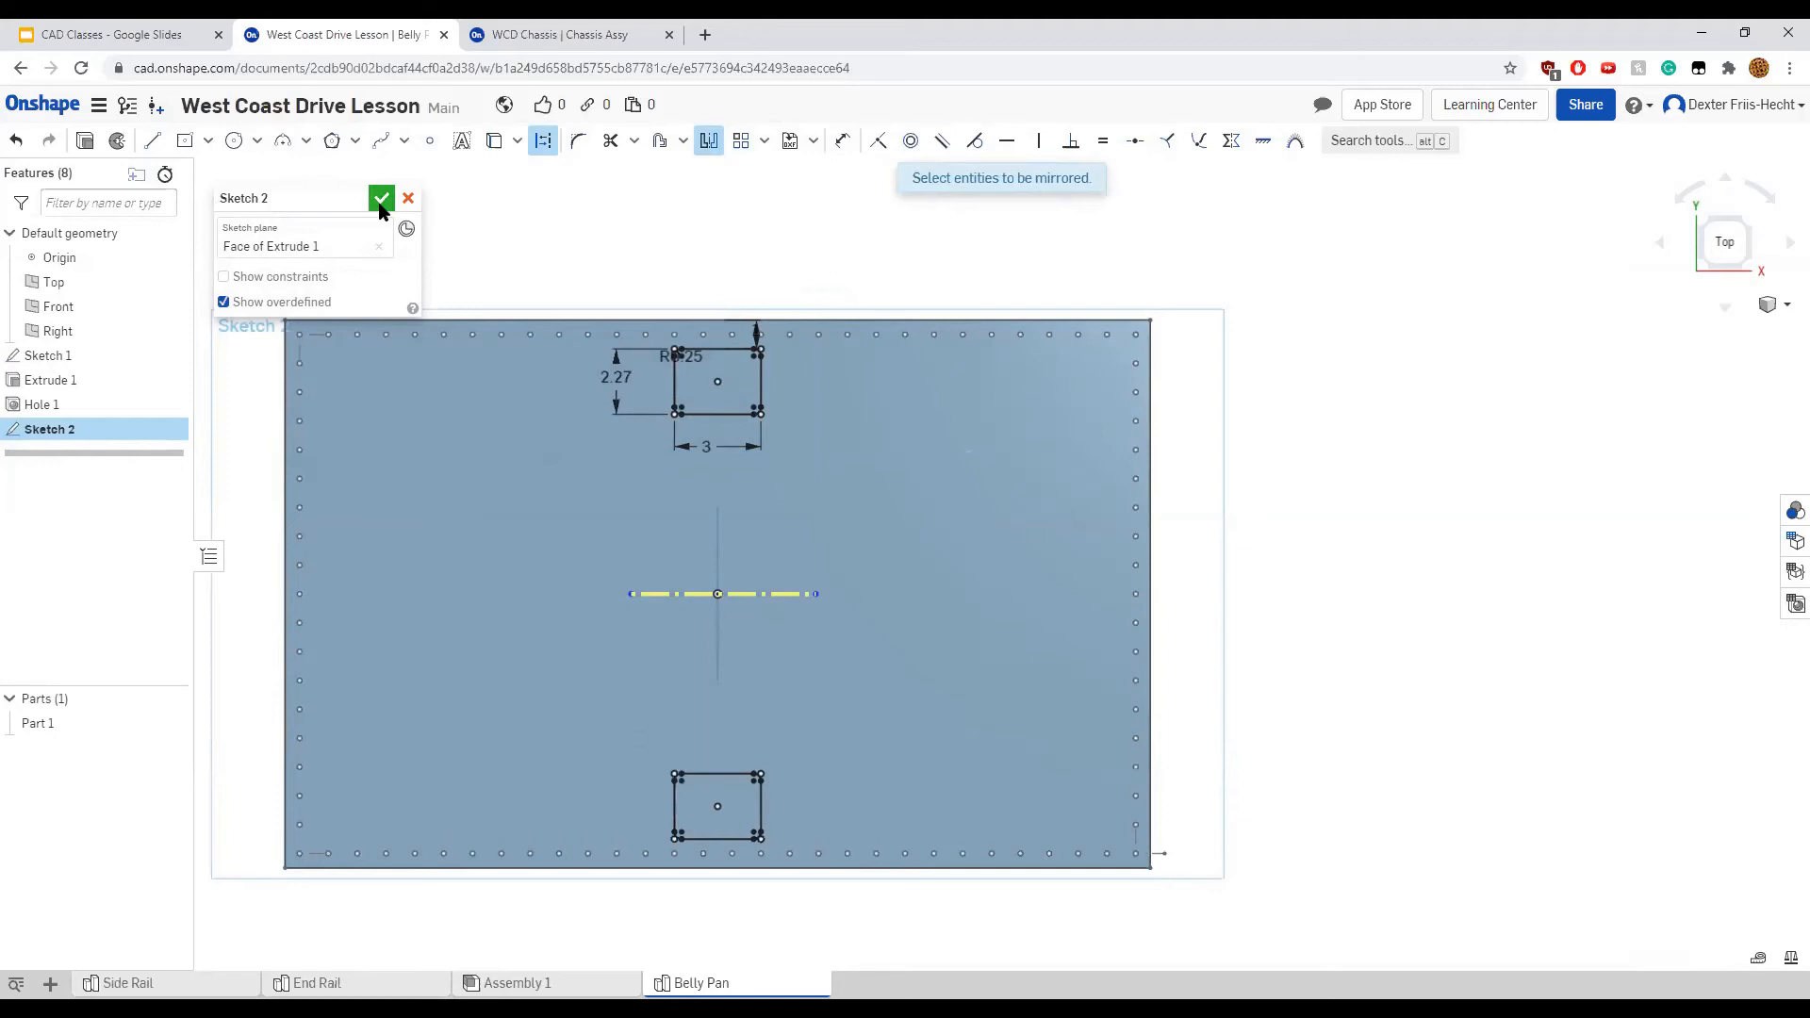
{"action": "scroll", "coordinate": [559, 342], "scroll_direction": "up", "scroll_amount": 2}
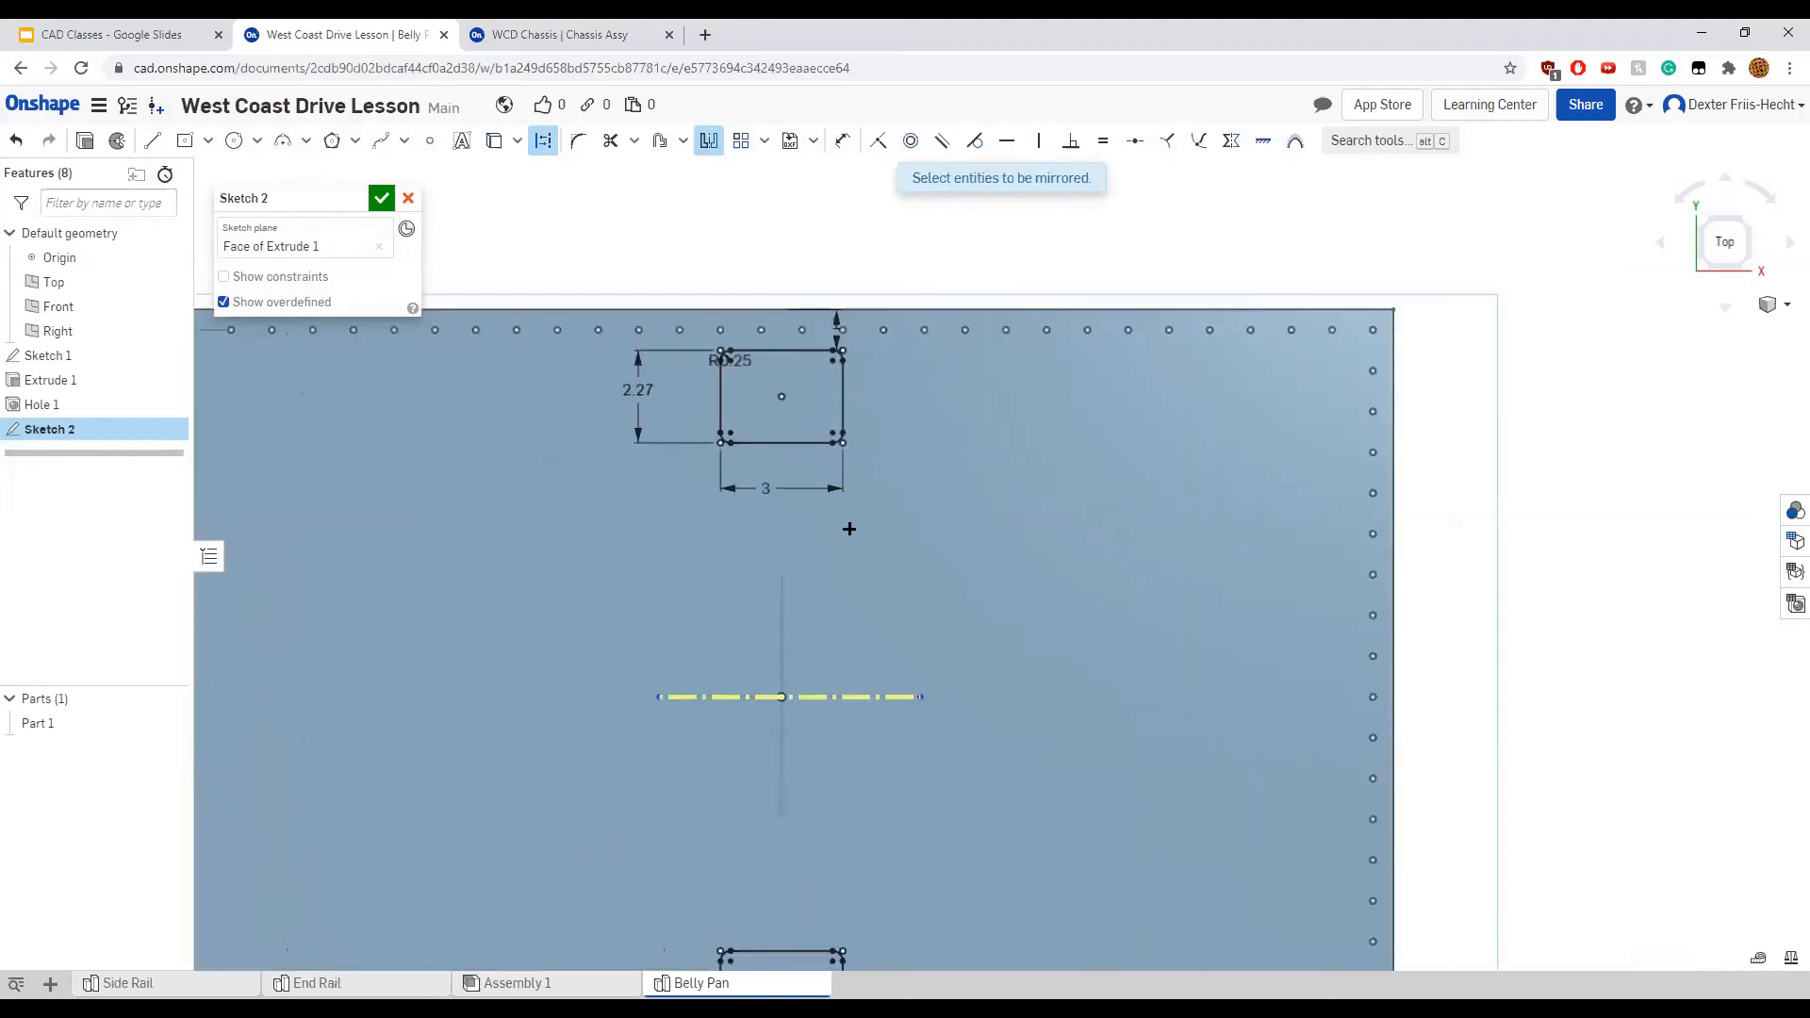
{"action": "scroll", "coordinate": [849, 529], "scroll_direction": "up", "scroll_amount": 3}
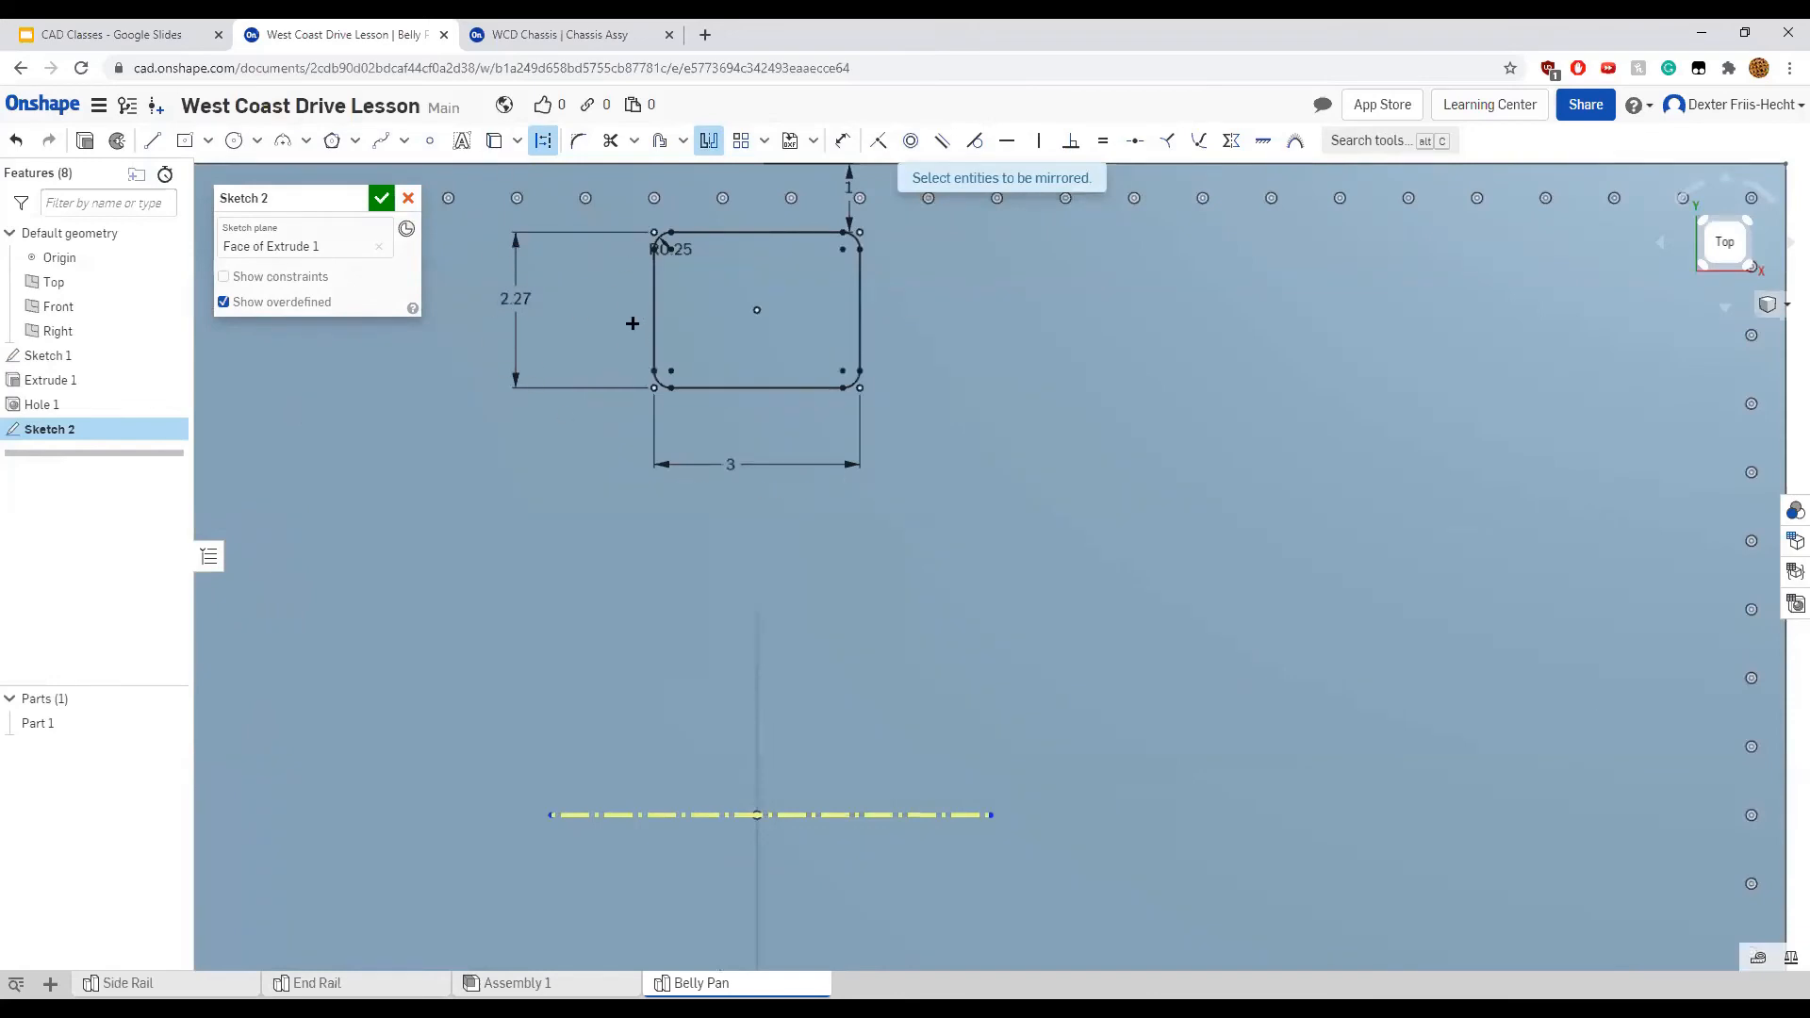
{"action": "middle_click_drag", "start_coordinate": [619, 305], "coordinate": [537, 465]}
{"action": "scroll", "coordinate": [741, 345], "scroll_direction": "up", "scroll_amount": 3}
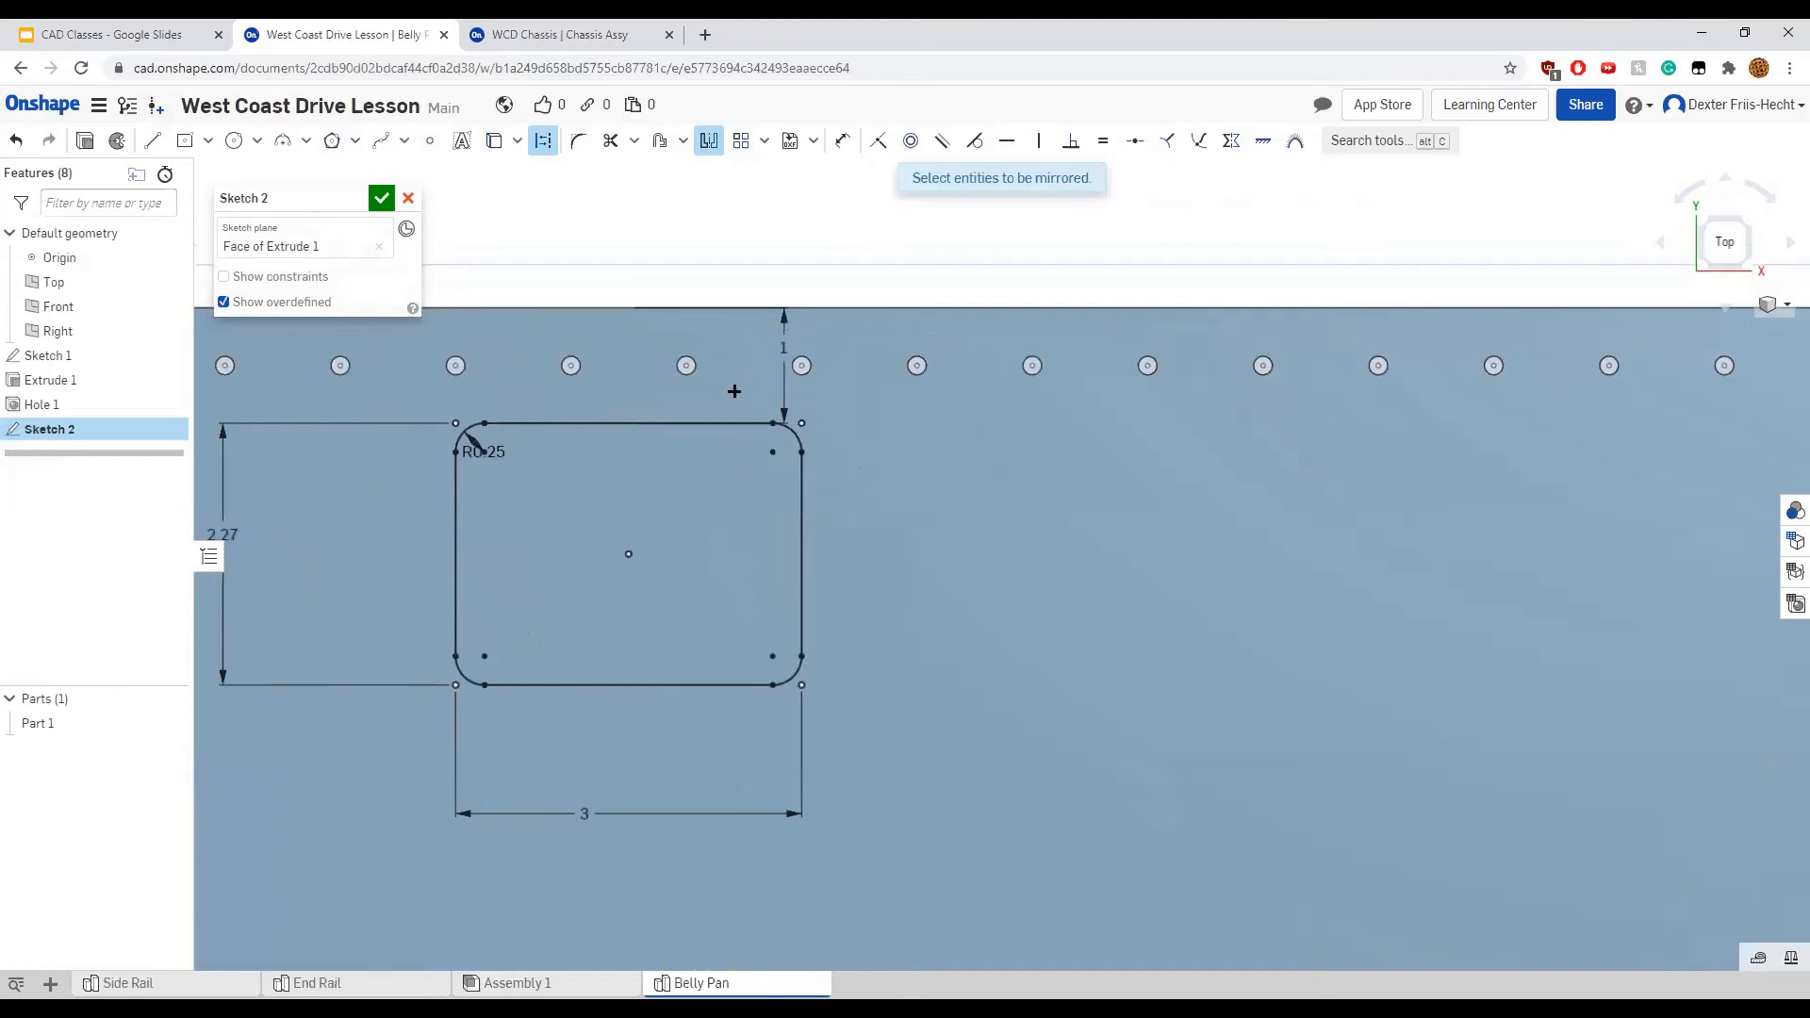
{"action": "scroll", "coordinate": [717, 373], "scroll_direction": "down", "scroll_amount": 6}
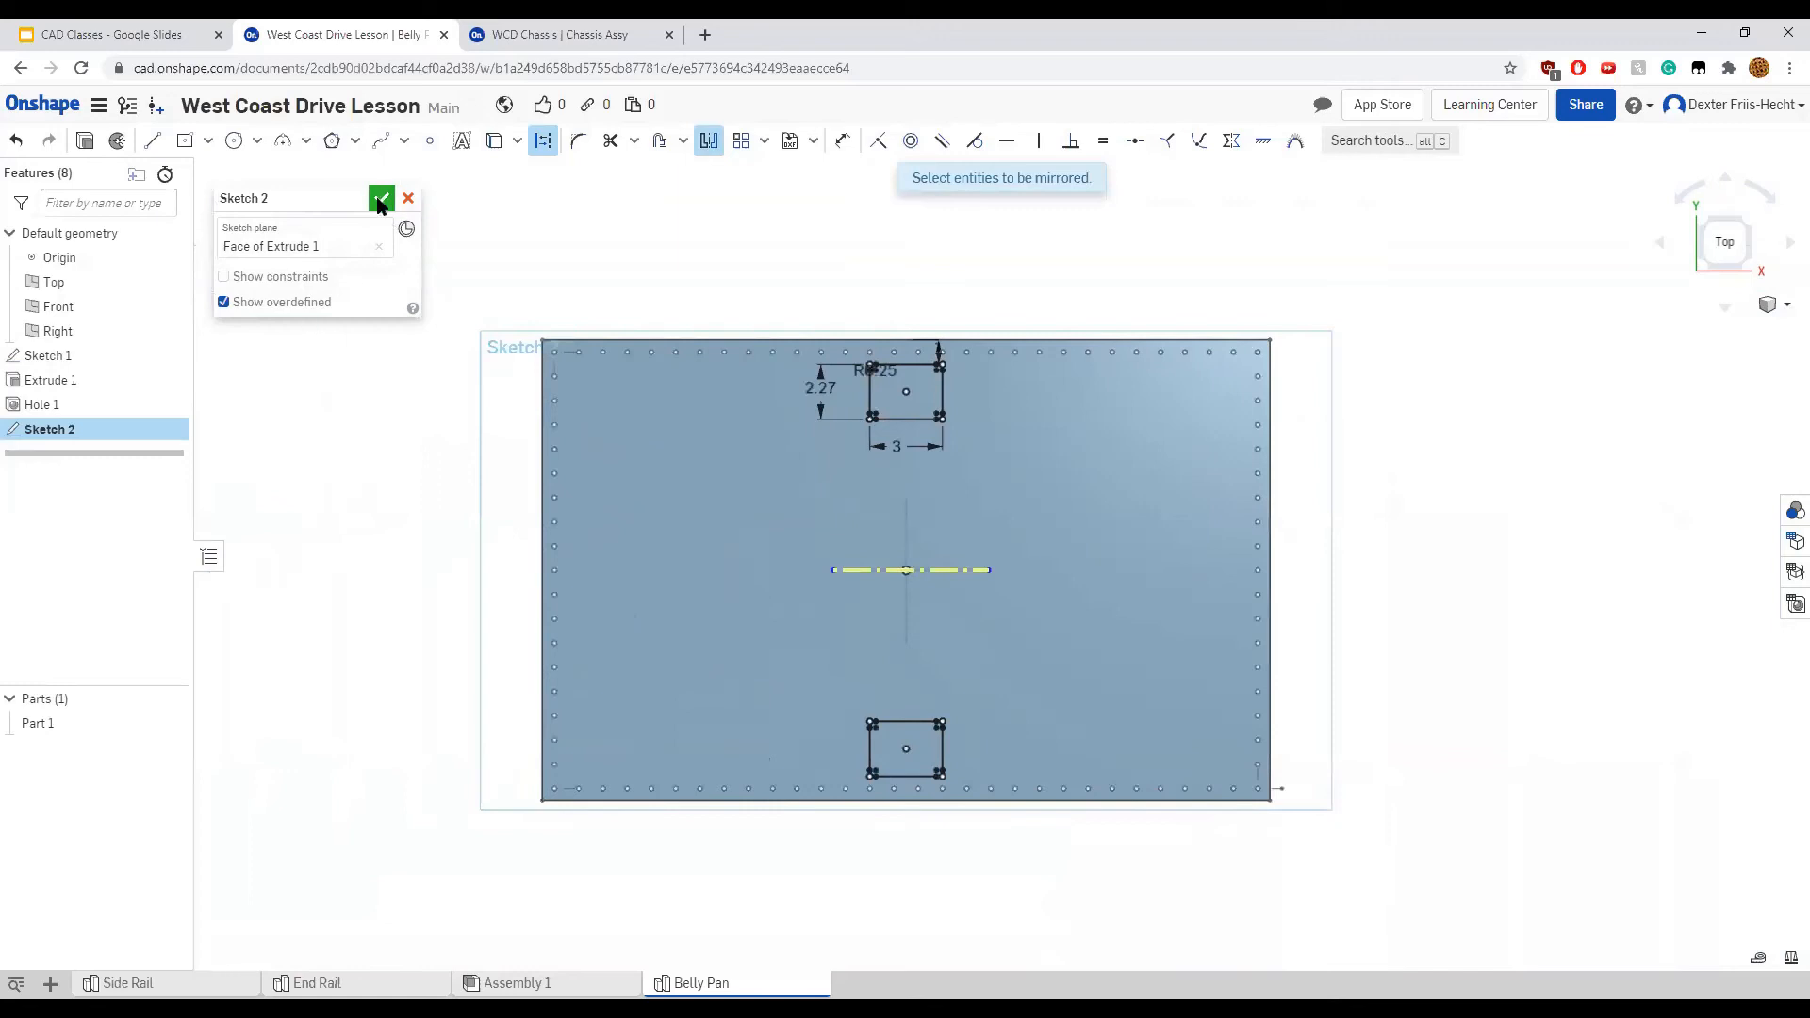
{"action": "left_click", "coordinate": [377, 200]}
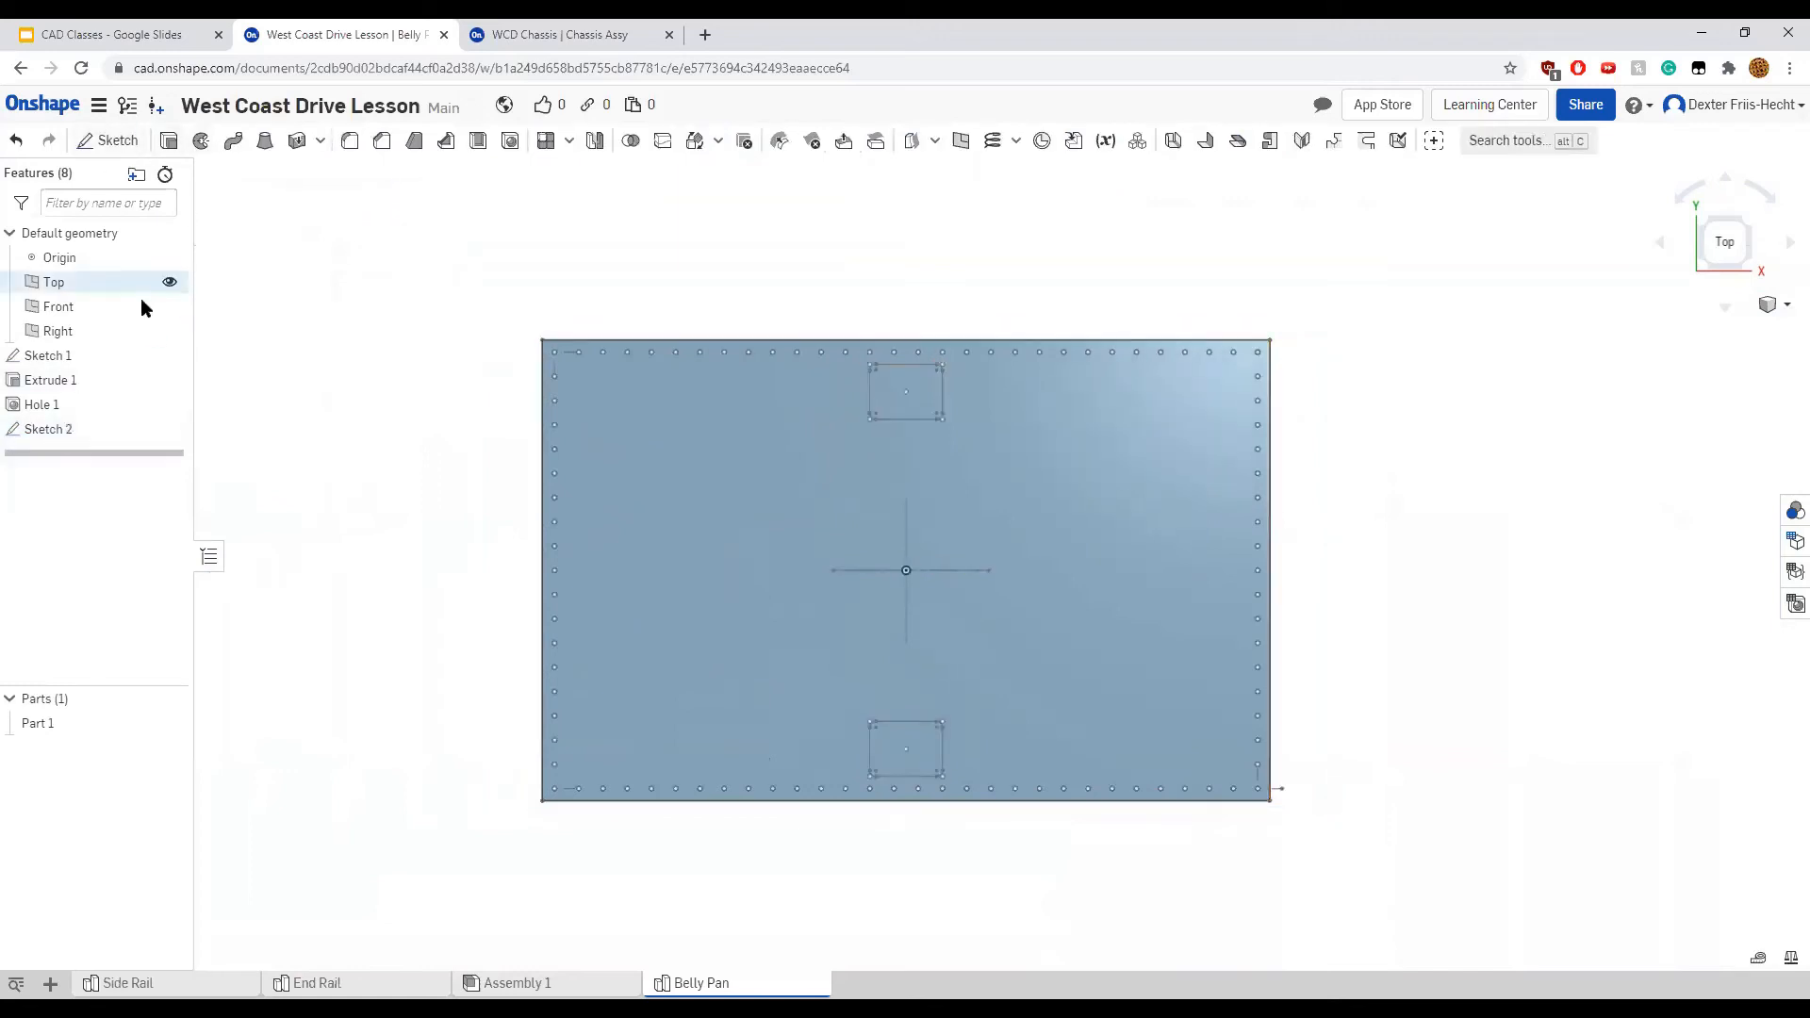
Cut both rounded rectangles out of the belly pan with a Through all Remove extrude
{"action": "left_click", "coordinate": [171, 141]}
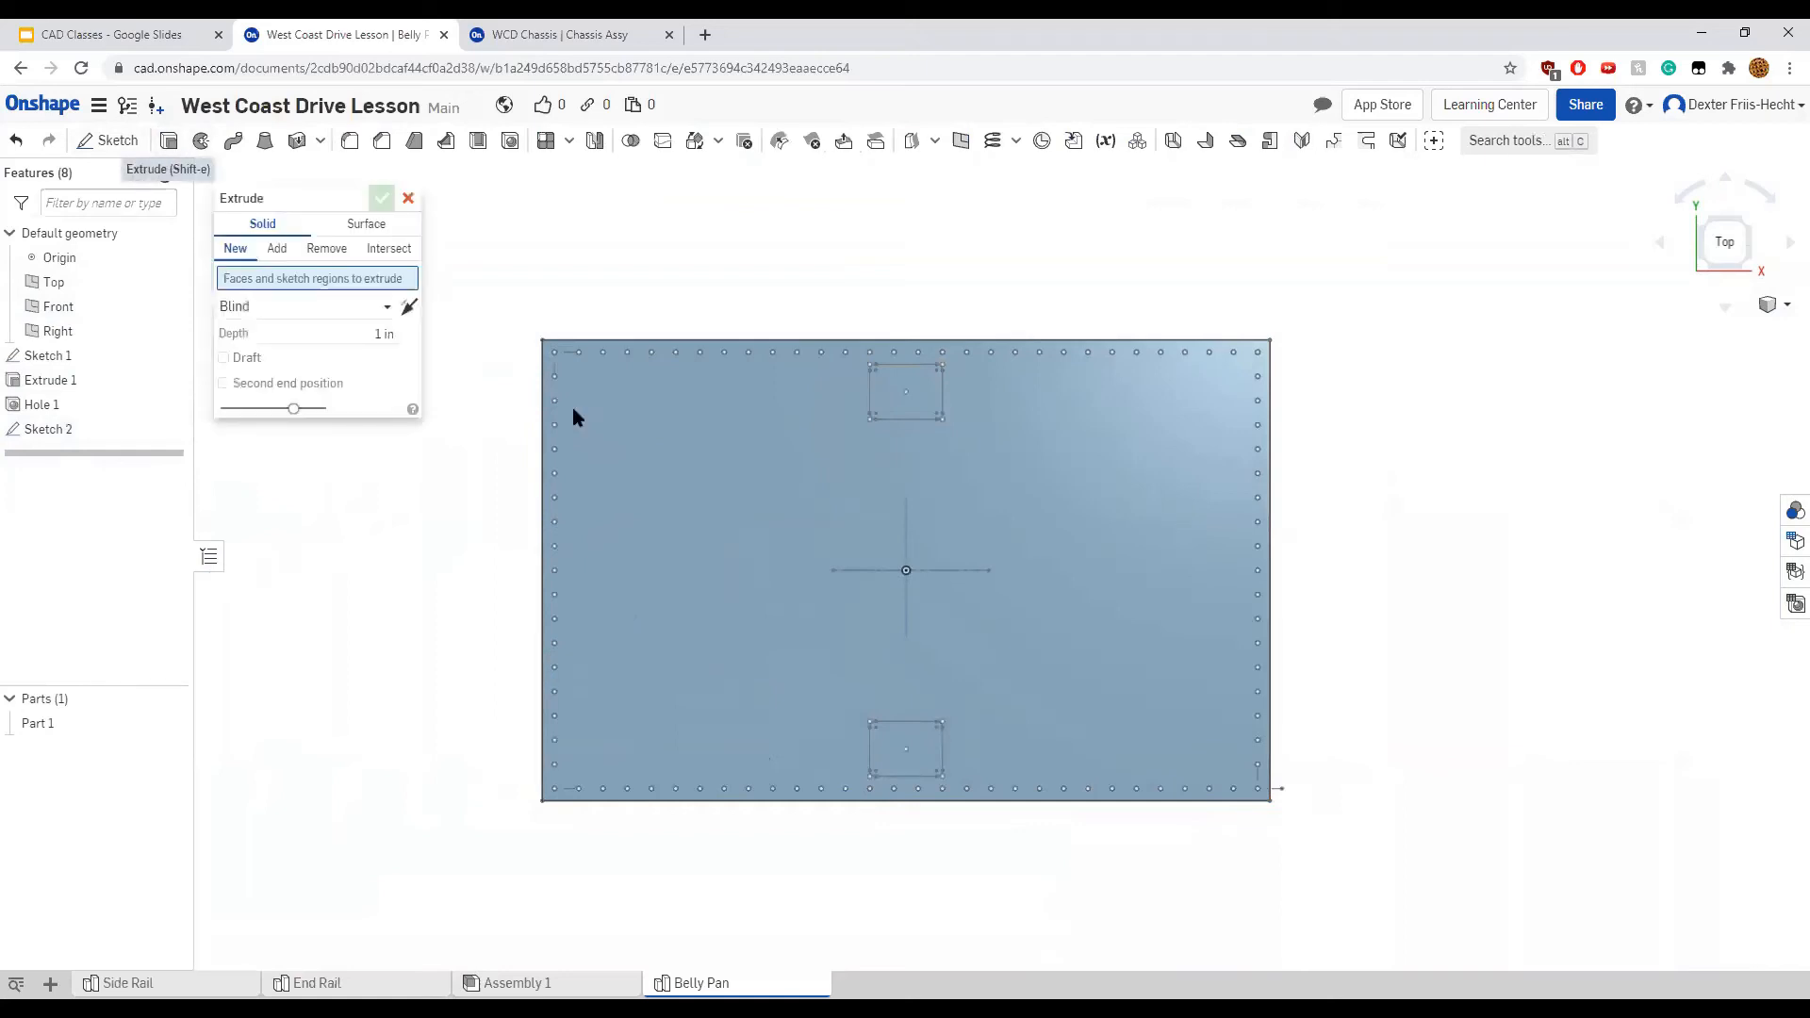
{"action": "left_click", "coordinate": [907, 377]}
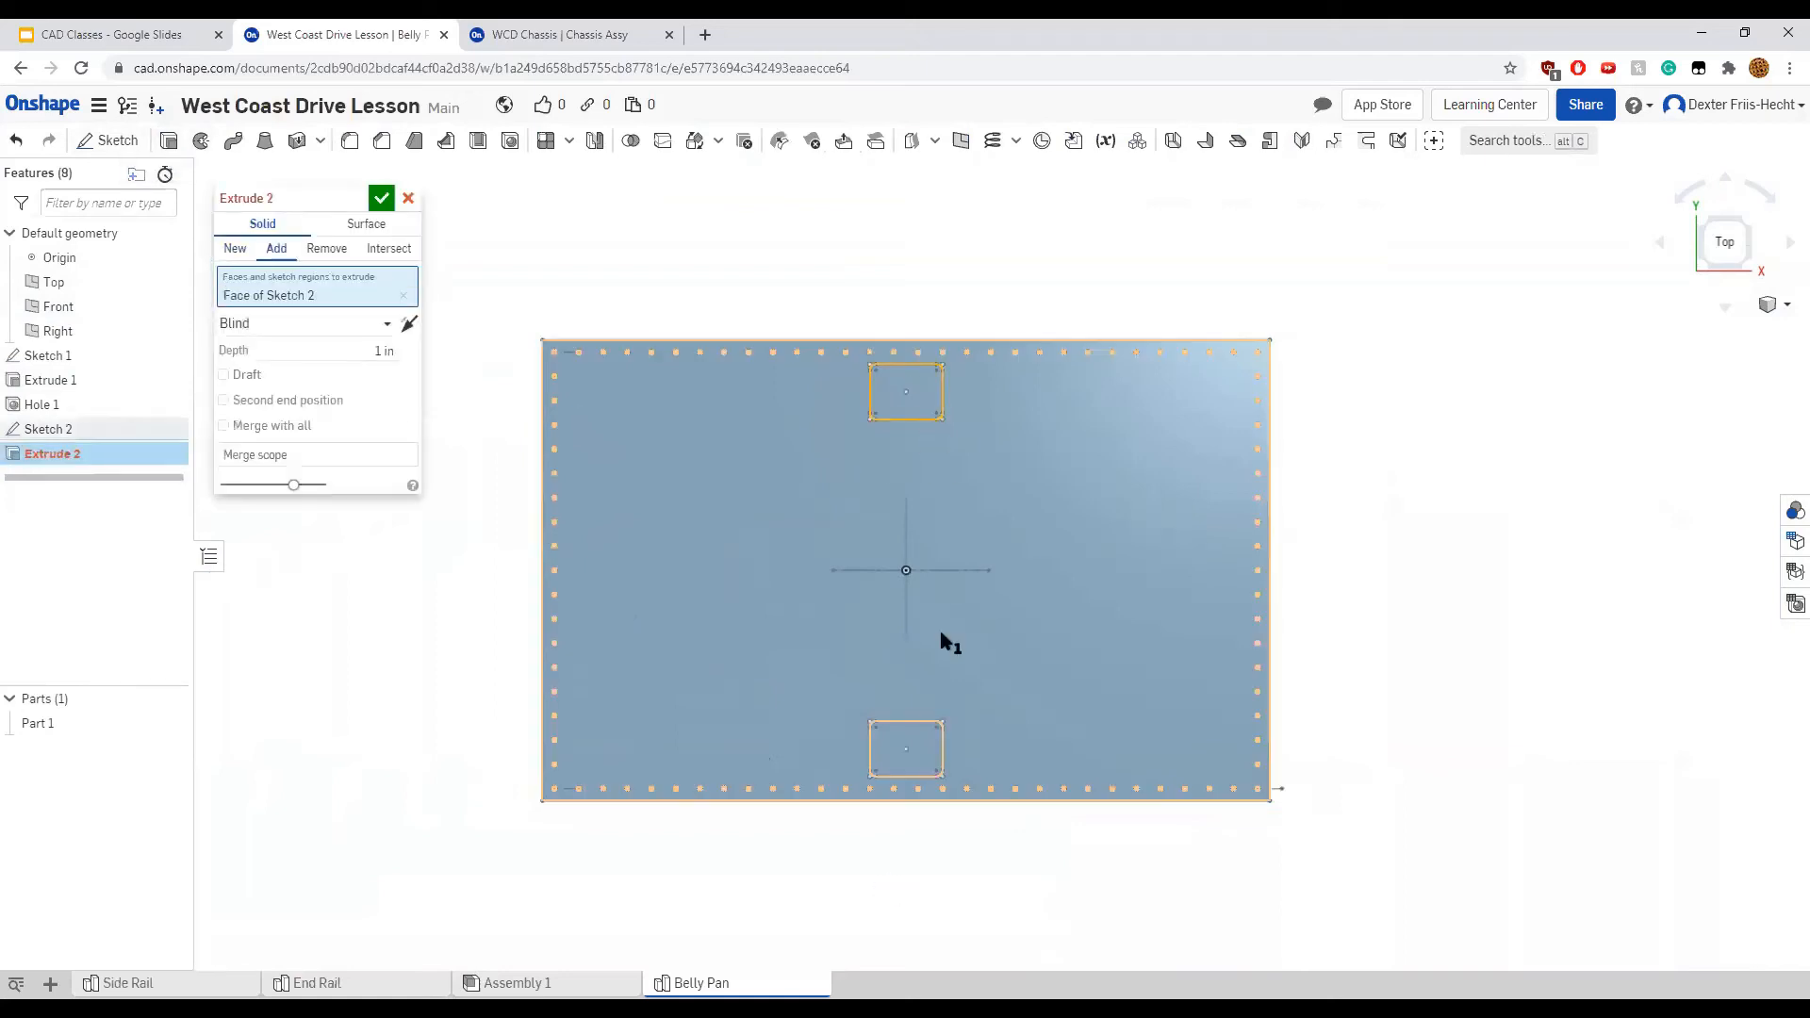
{"action": "left_click", "coordinate": [898, 748]}
{"action": "left_click", "coordinate": [325, 252]}
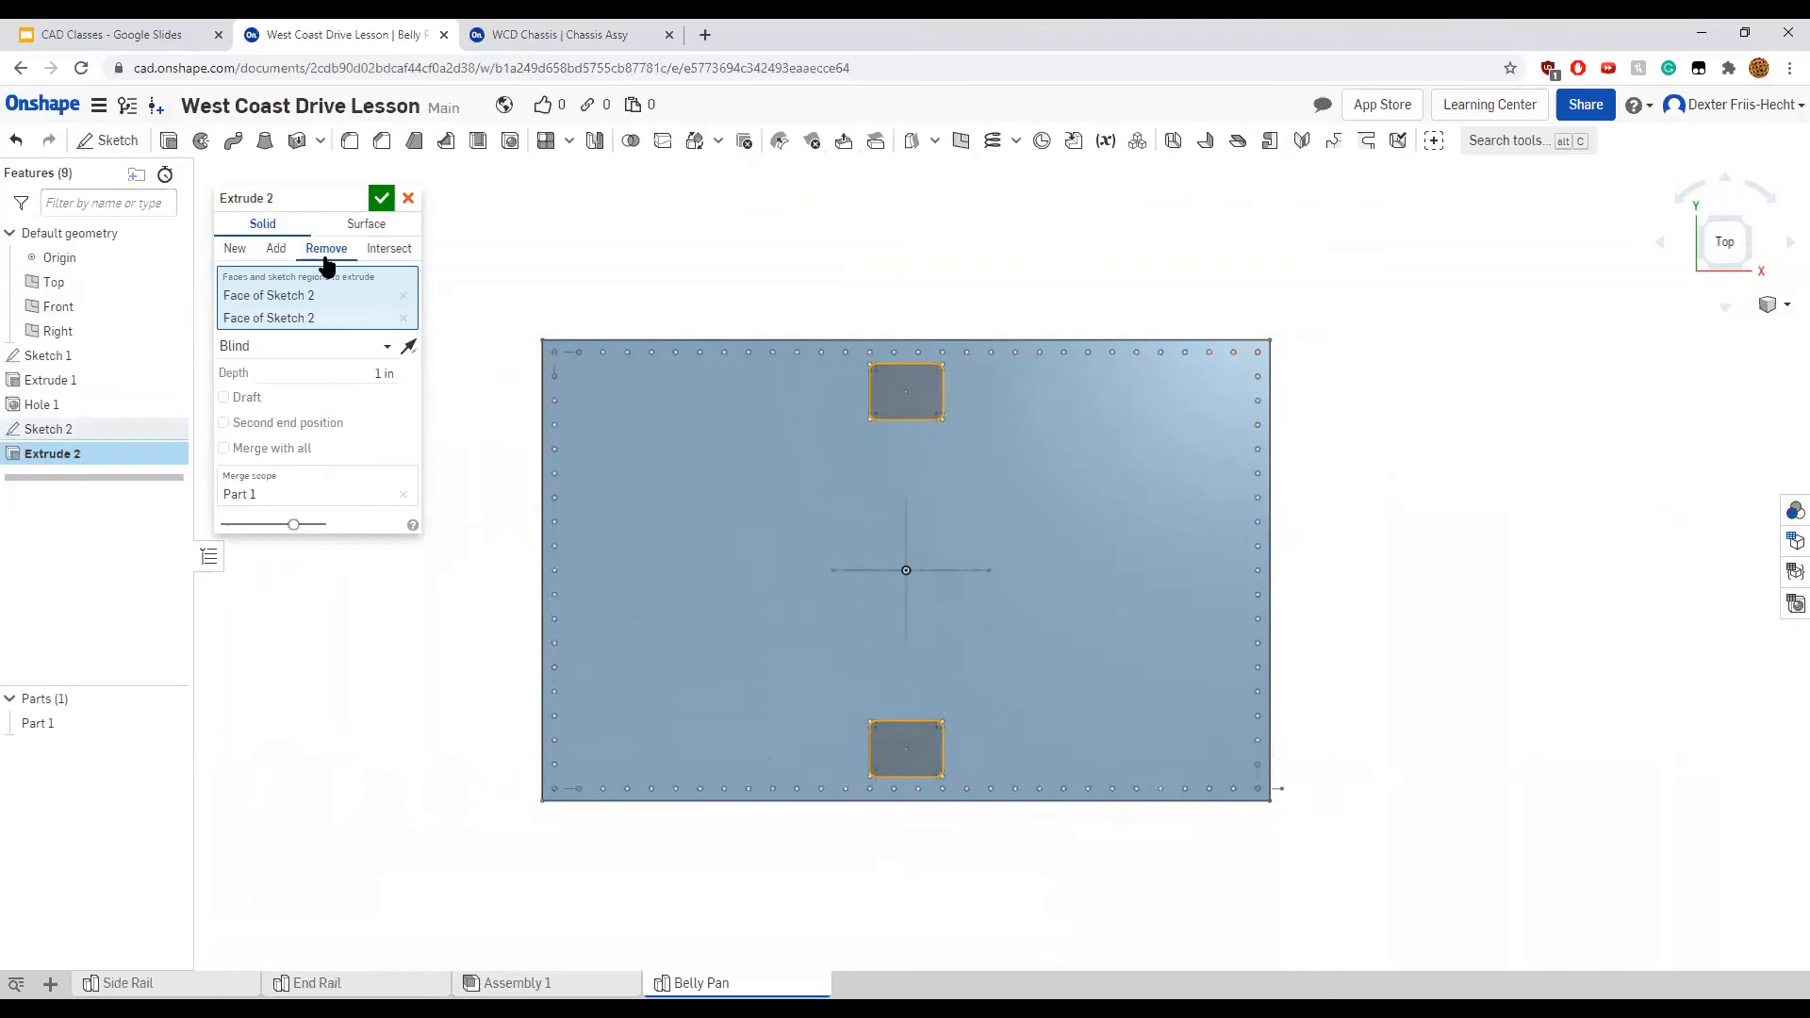
{"action": "left_click", "coordinate": [341, 346]}
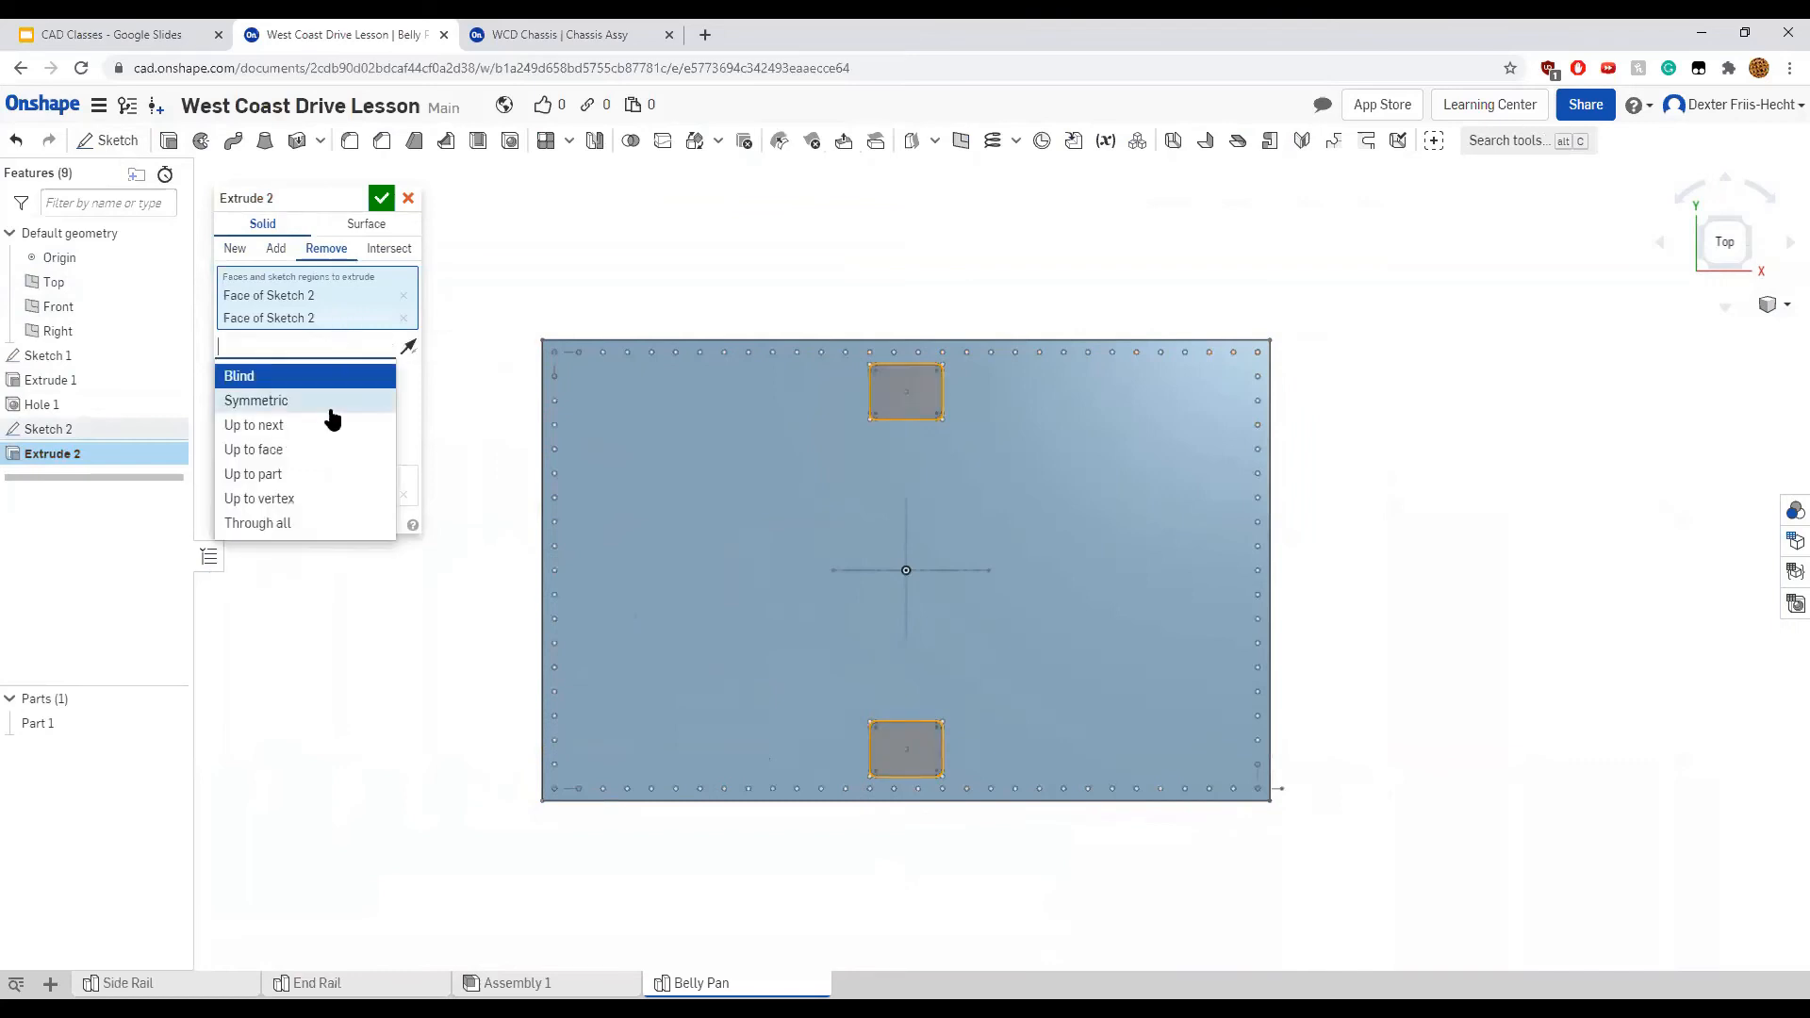
{"action": "left_click", "coordinate": [273, 524]}
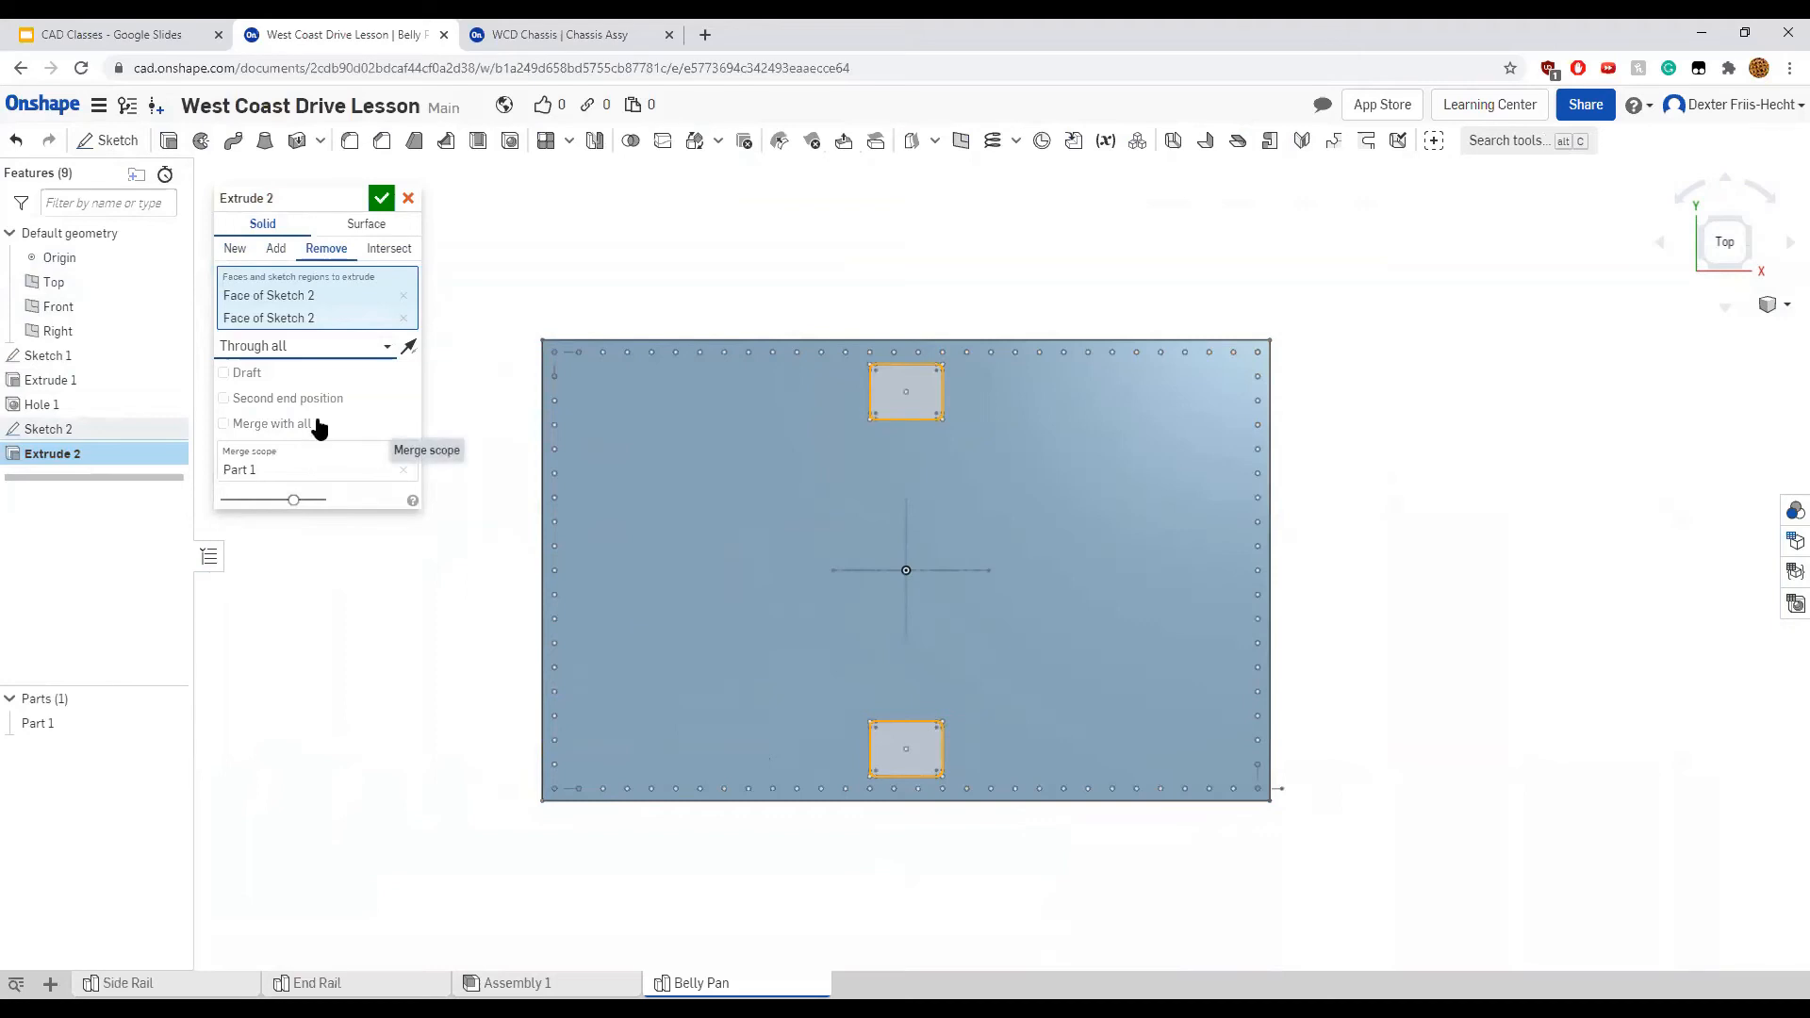
{"action": "left_click", "coordinate": [381, 198]}
{"action": "right_click_drag", "start_coordinate": [443, 484], "coordinate": [745, 611]}
Try light purple #D9C1DD as the belly pan's appearance colour
{"action": "right_click", "coordinate": [102, 724]}
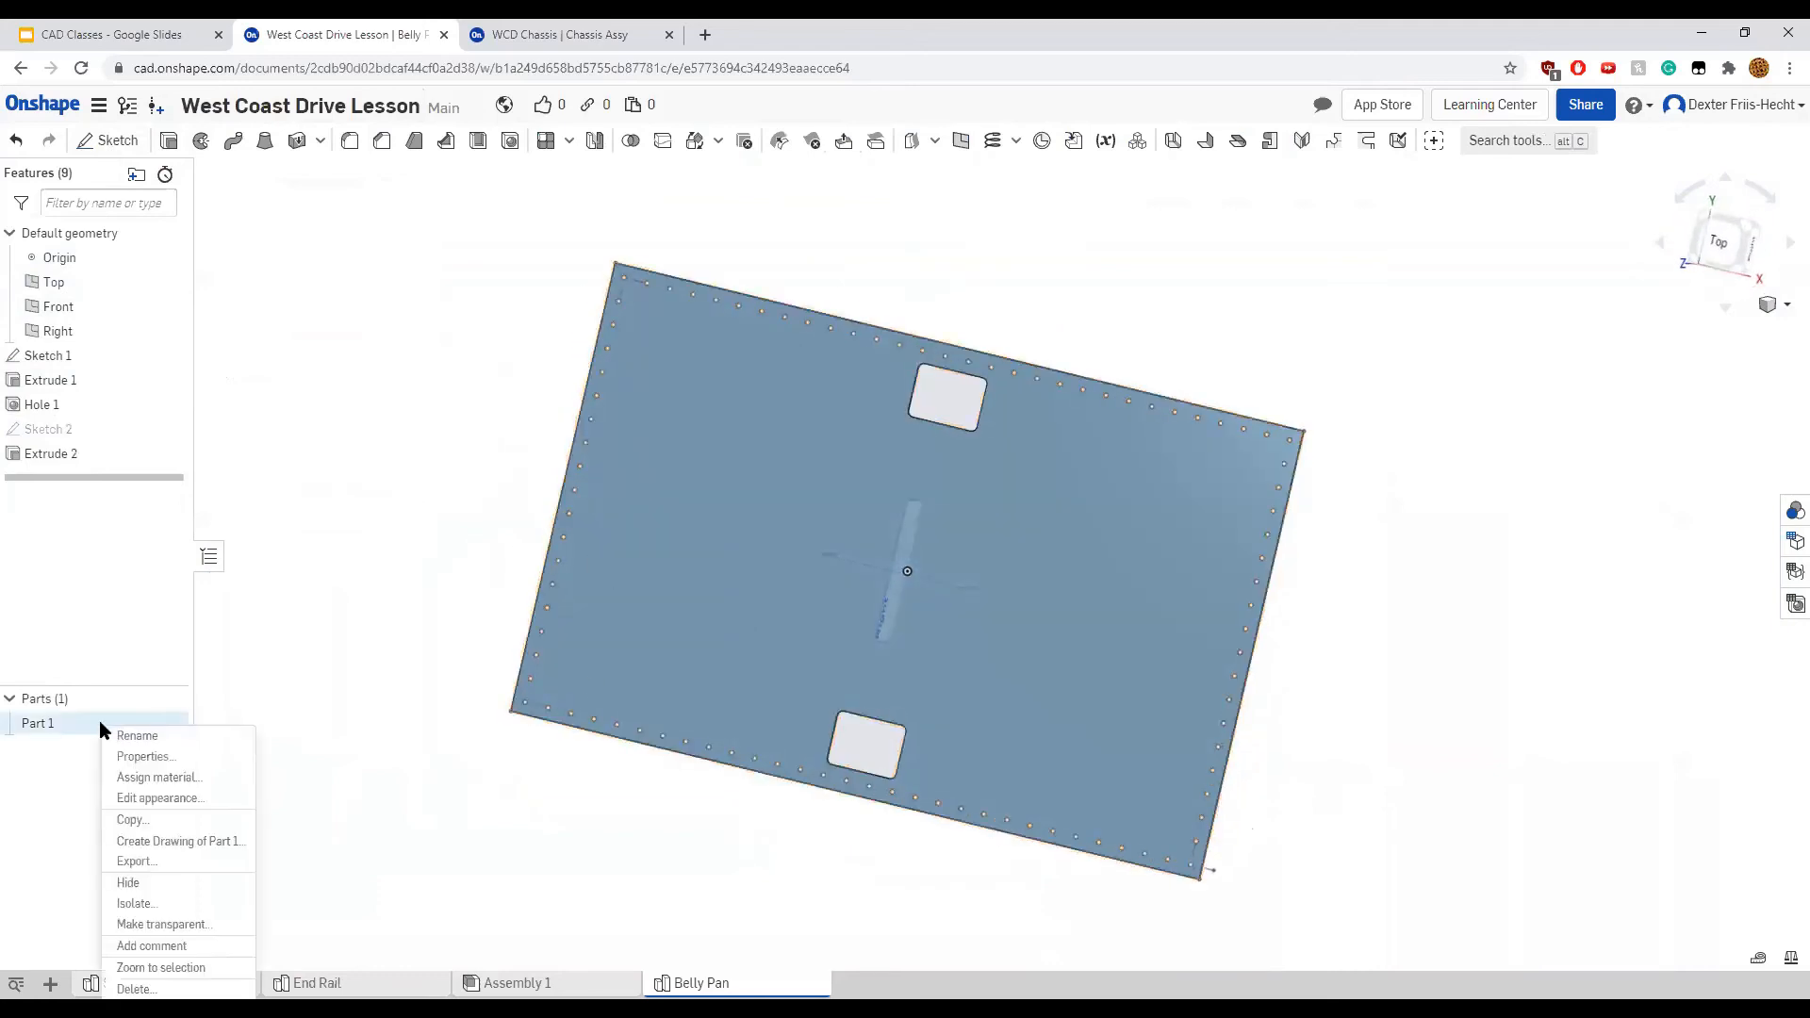
{"action": "left_click", "coordinate": [148, 798]}
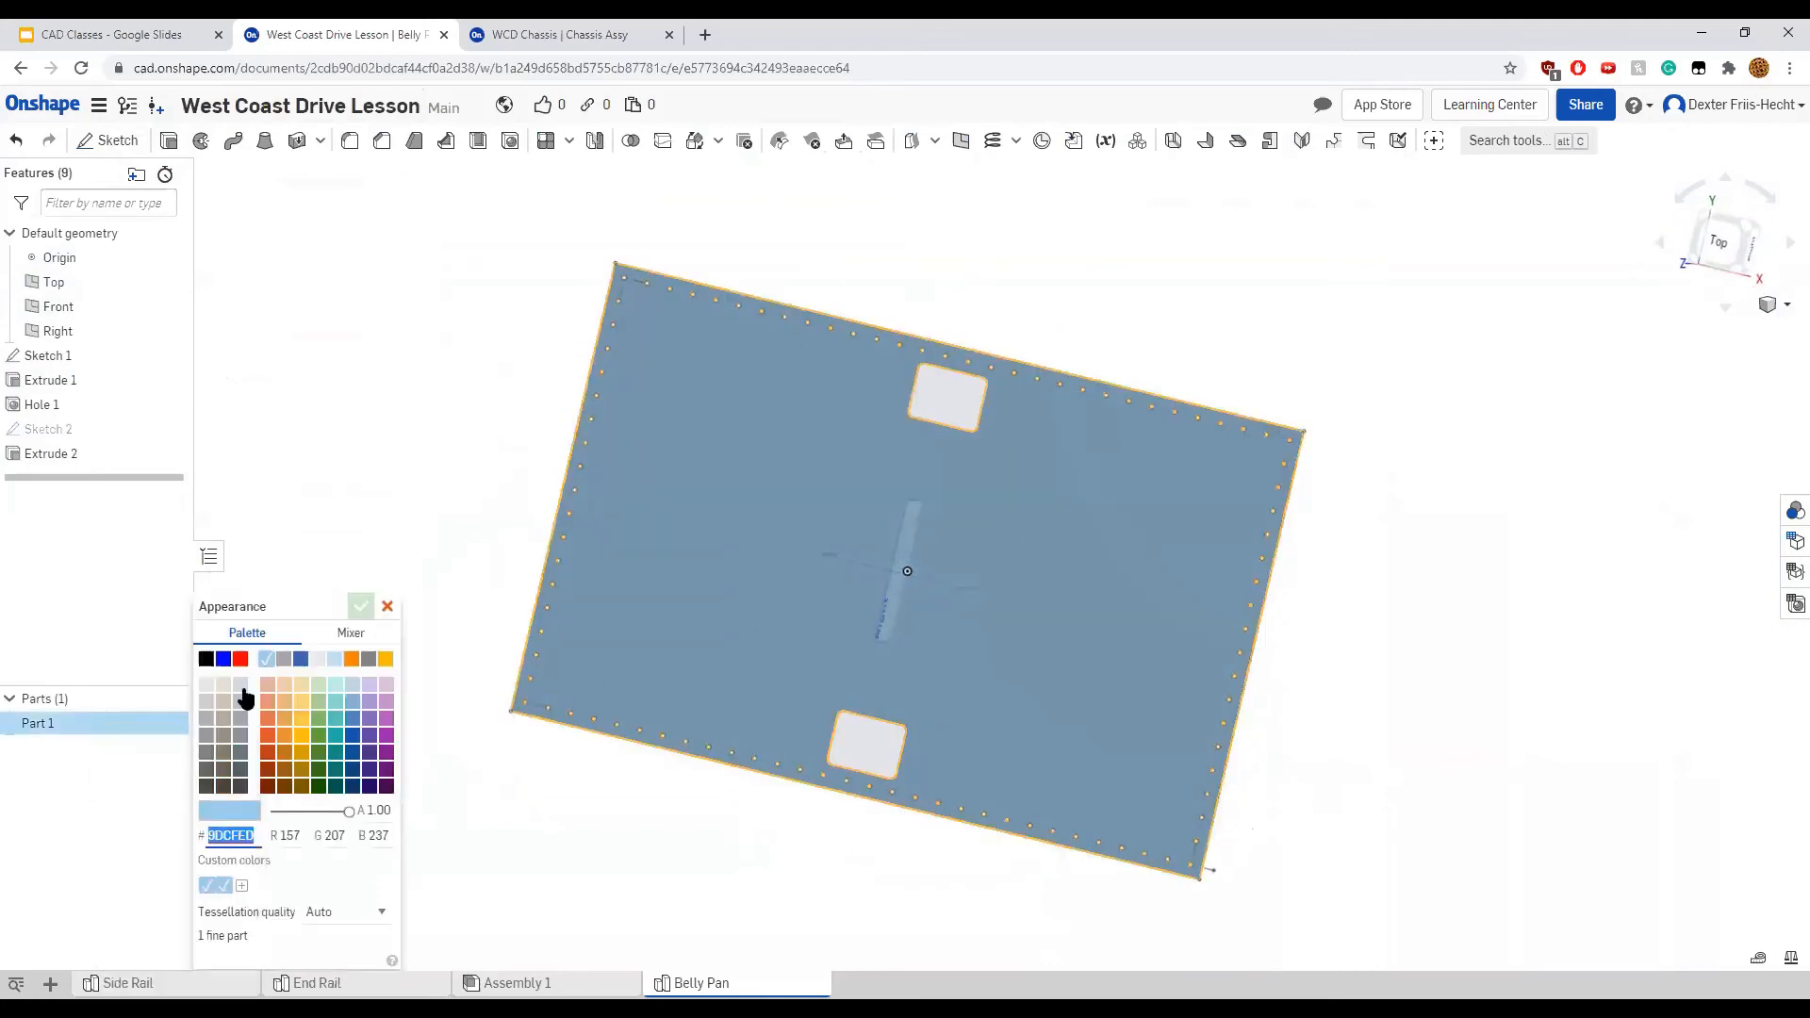
{"action": "left_click", "coordinate": [302, 716]}
{"action": "left_click", "coordinate": [347, 695]}
{"action": "left_click", "coordinate": [384, 690]}
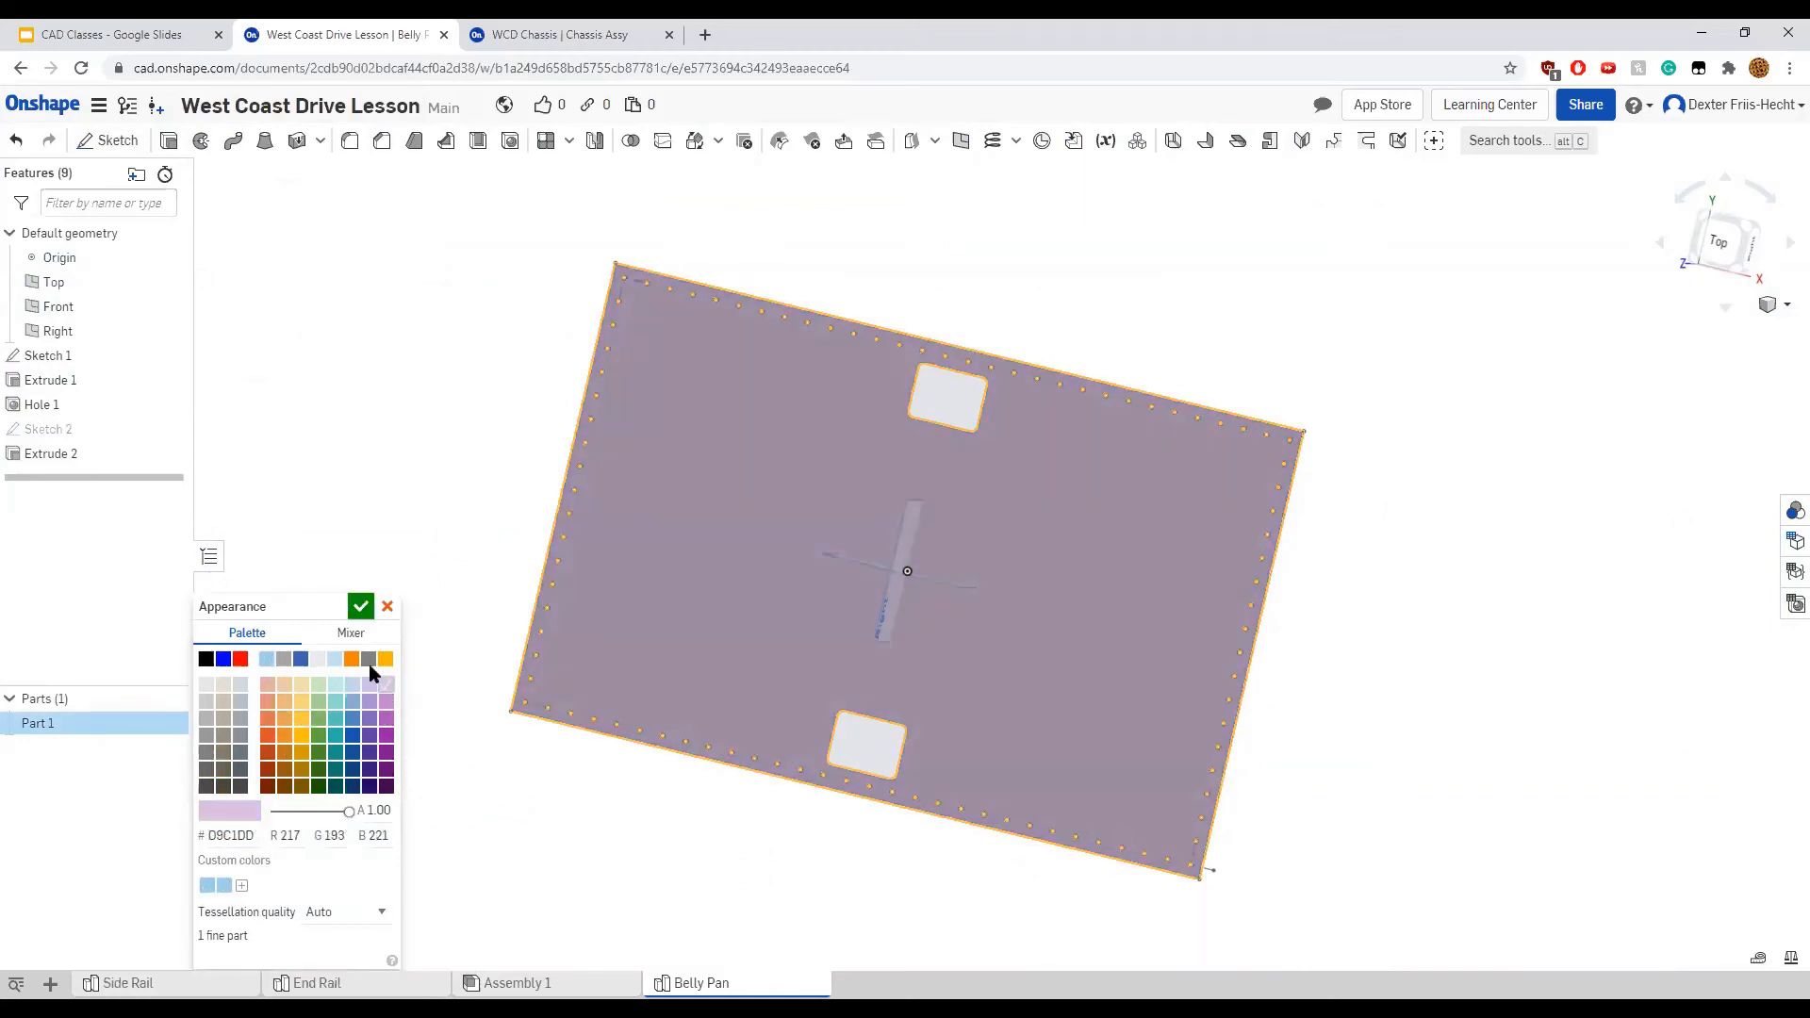
{"action": "left_click", "coordinate": [361, 607]}
{"action": "right_click_drag", "start_coordinate": [392, 575], "coordinate": [440, 485]}
Try lavender #CCBFE9 and a pale blue as the belly pan's appearance, applying the pale blue
{"action": "right_click", "coordinate": [75, 728]}
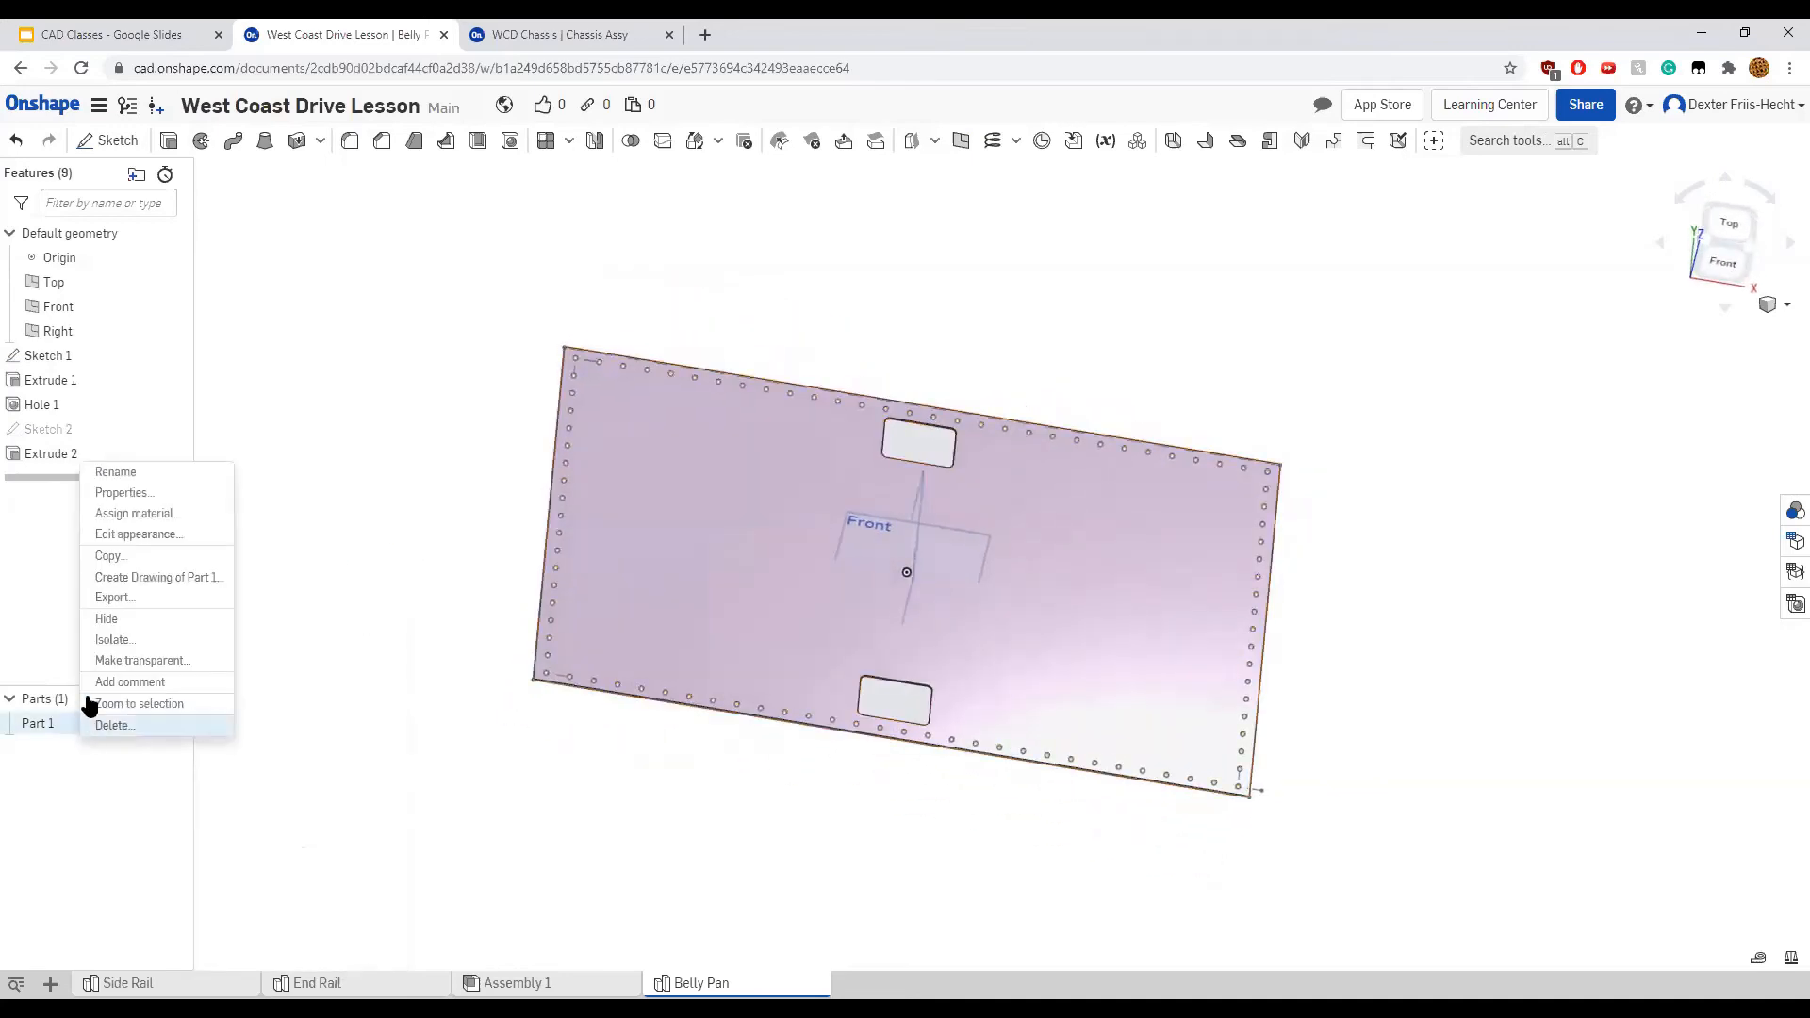
{"action": "left_click", "coordinate": [177, 536]}
{"action": "left_click", "coordinate": [367, 686]}
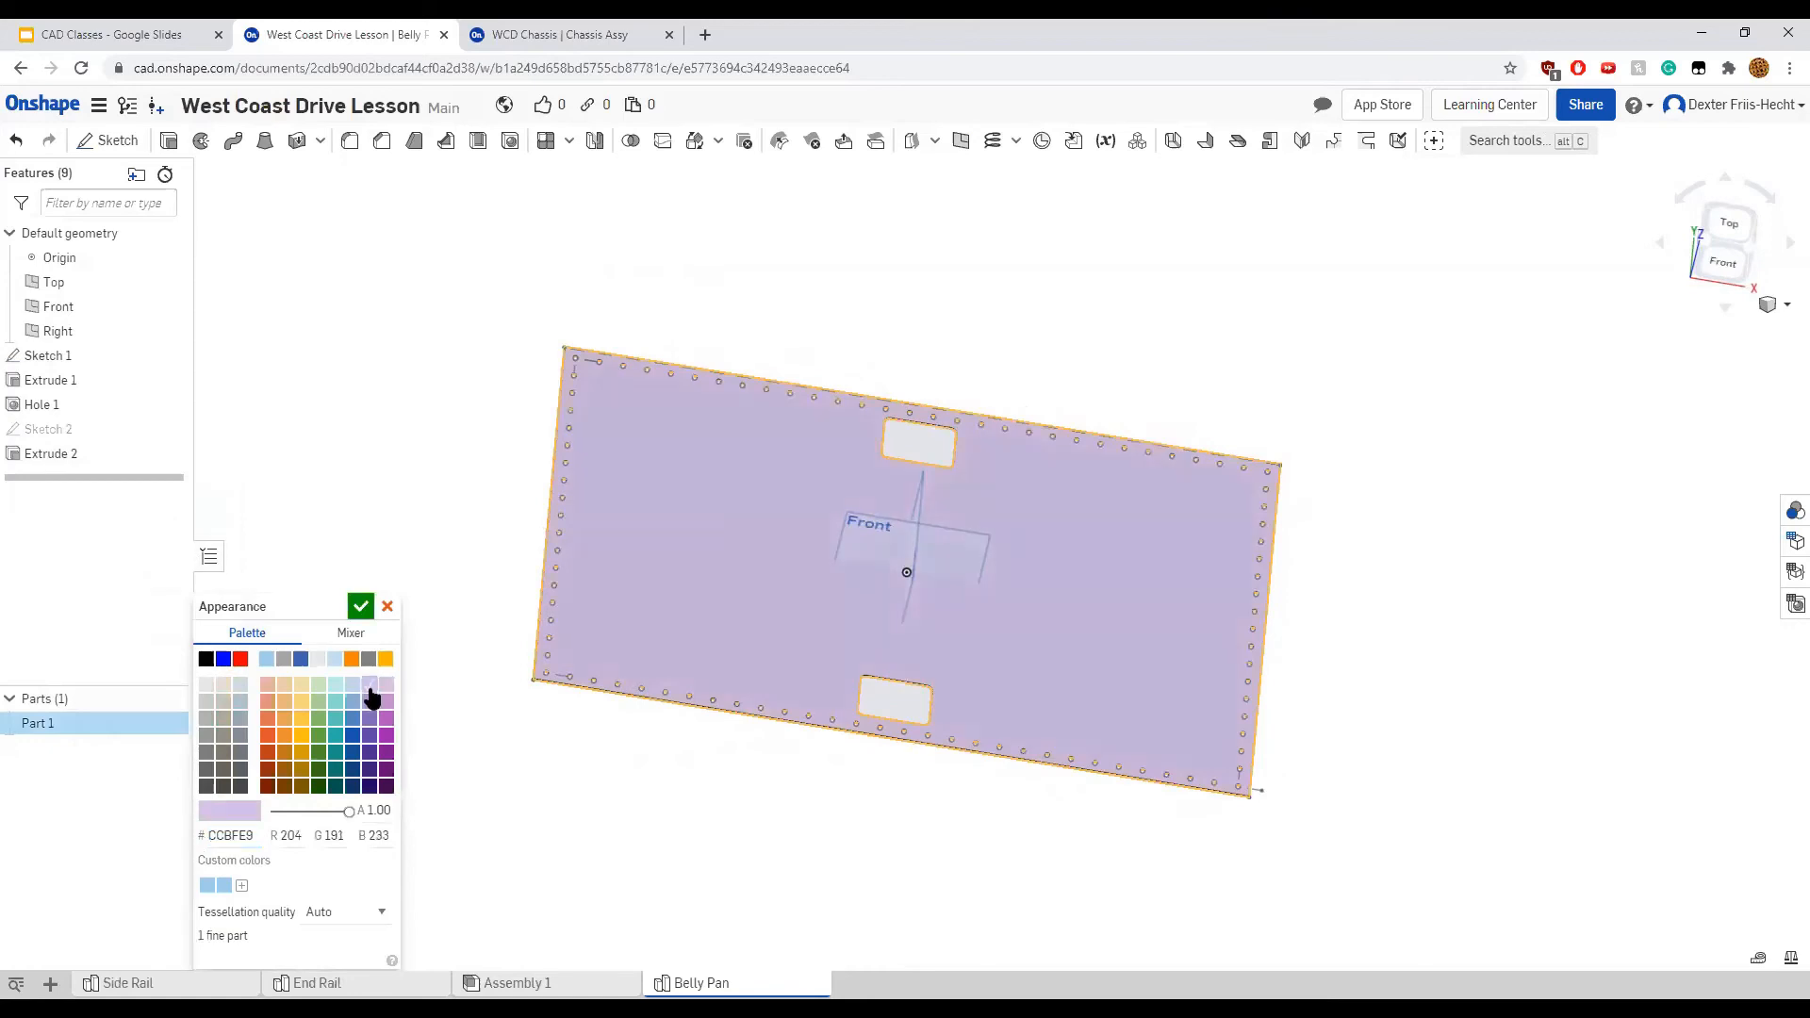
{"action": "left_click", "coordinate": [351, 687]}
{"action": "left_click", "coordinate": [361, 606]}
{"action": "right_click_drag", "start_coordinate": [429, 598], "coordinate": [354, 652]}
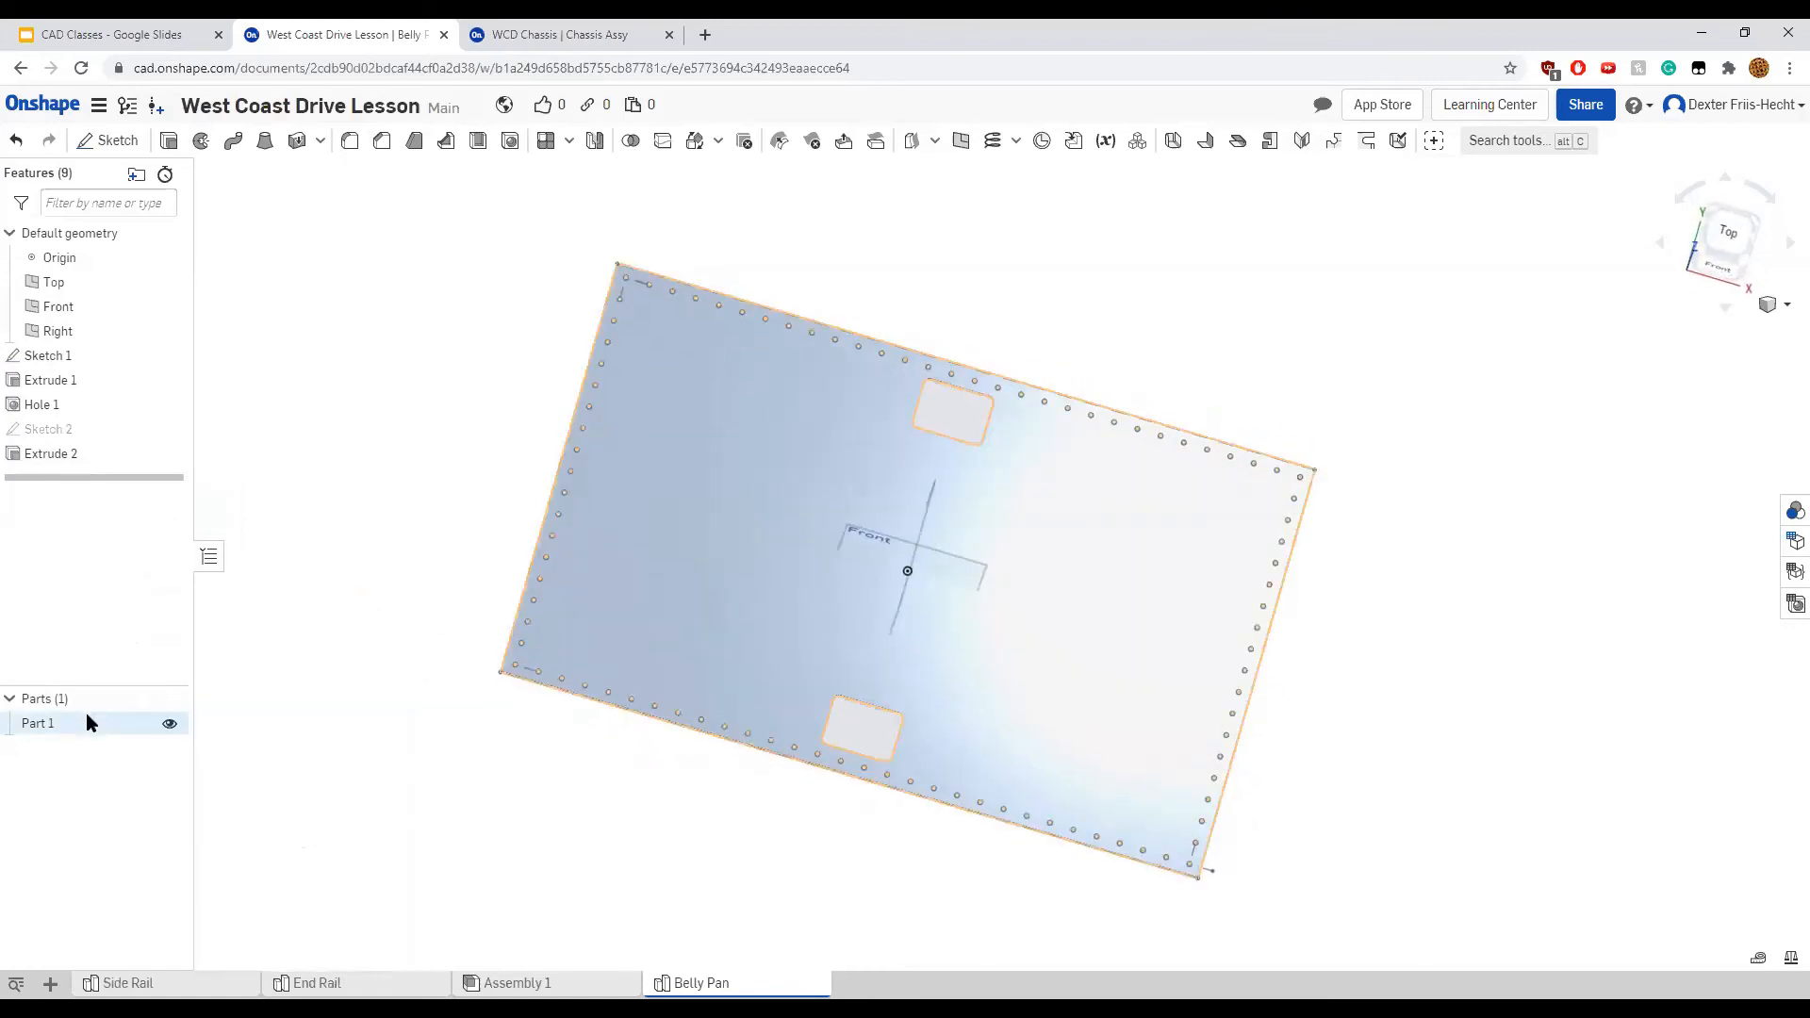
Change the belly pan part's appearance to a light orange tan
{"action": "right_click", "coordinate": [86, 714]}
{"action": "left_click", "coordinate": [122, 793]}
{"action": "left_click", "coordinate": [284, 686]}
{"action": "left_click", "coordinate": [361, 606]}
{"action": "right_click_drag", "start_coordinate": [369, 603], "coordinate": [811, 577]}
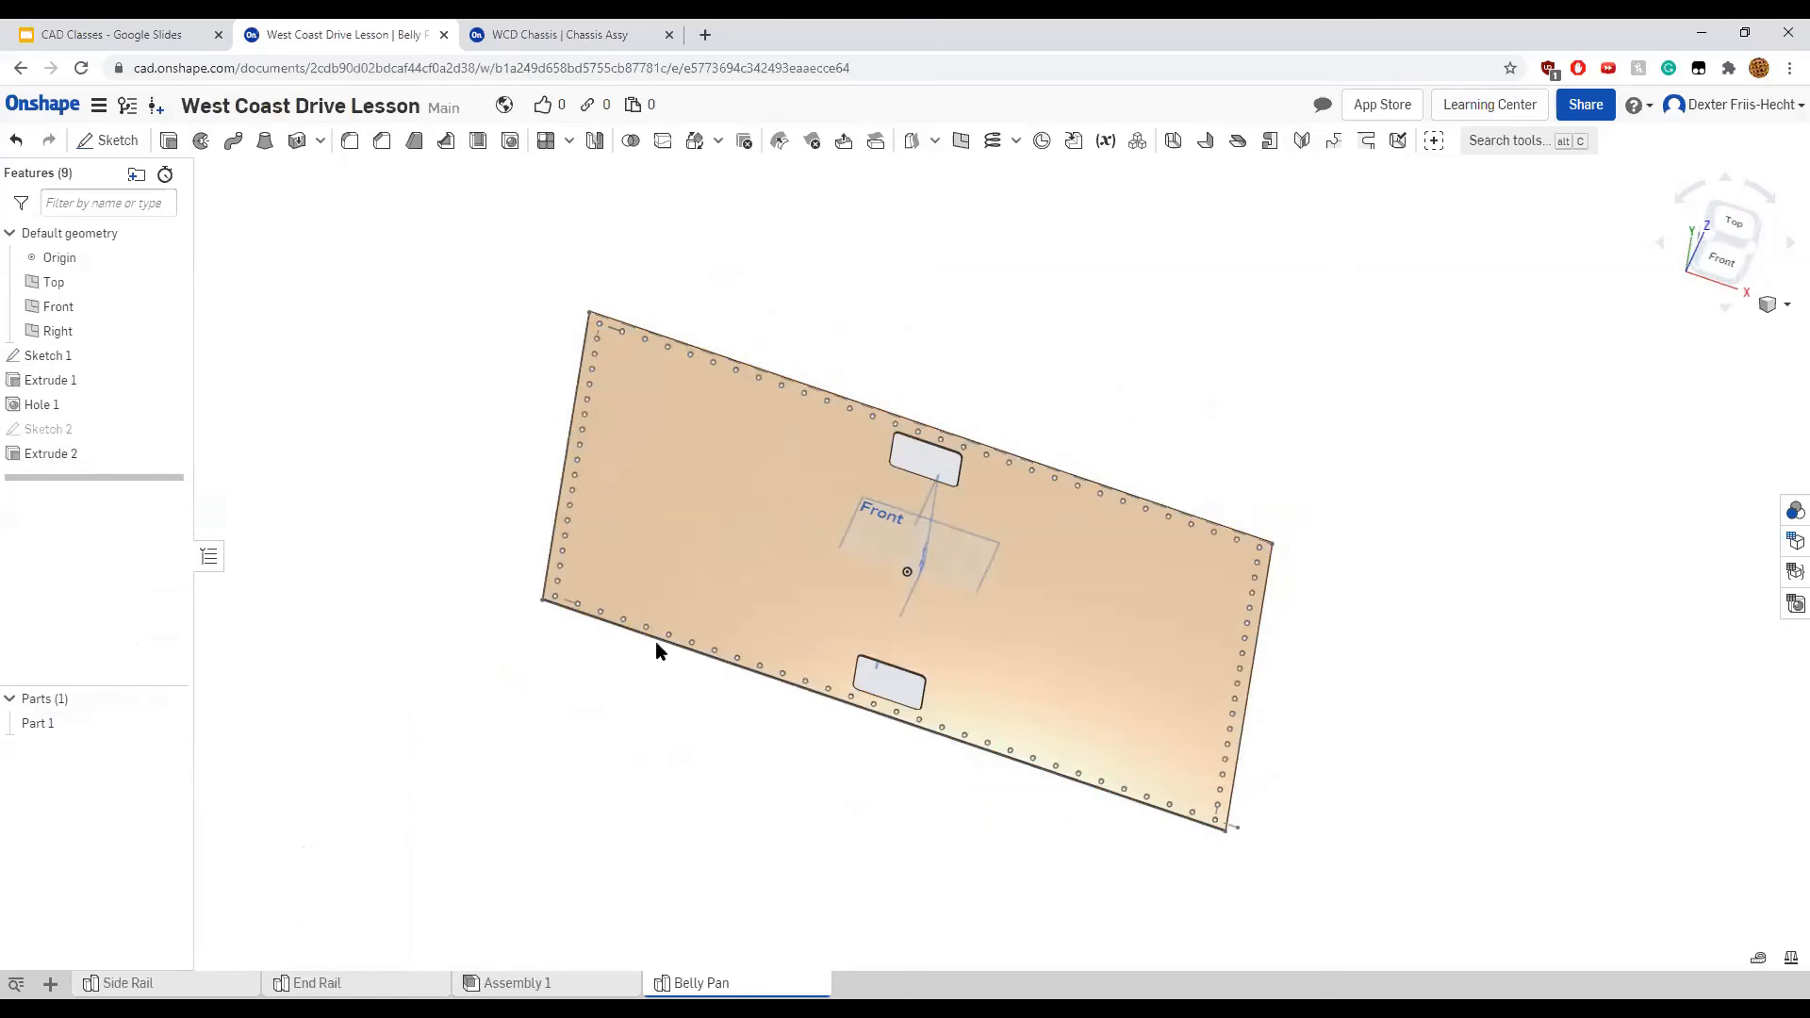
Insert one instance of the belly pan part into Assembly 1, placed loosely over the chassis frame
{"action": "left_click", "coordinate": [556, 983]}
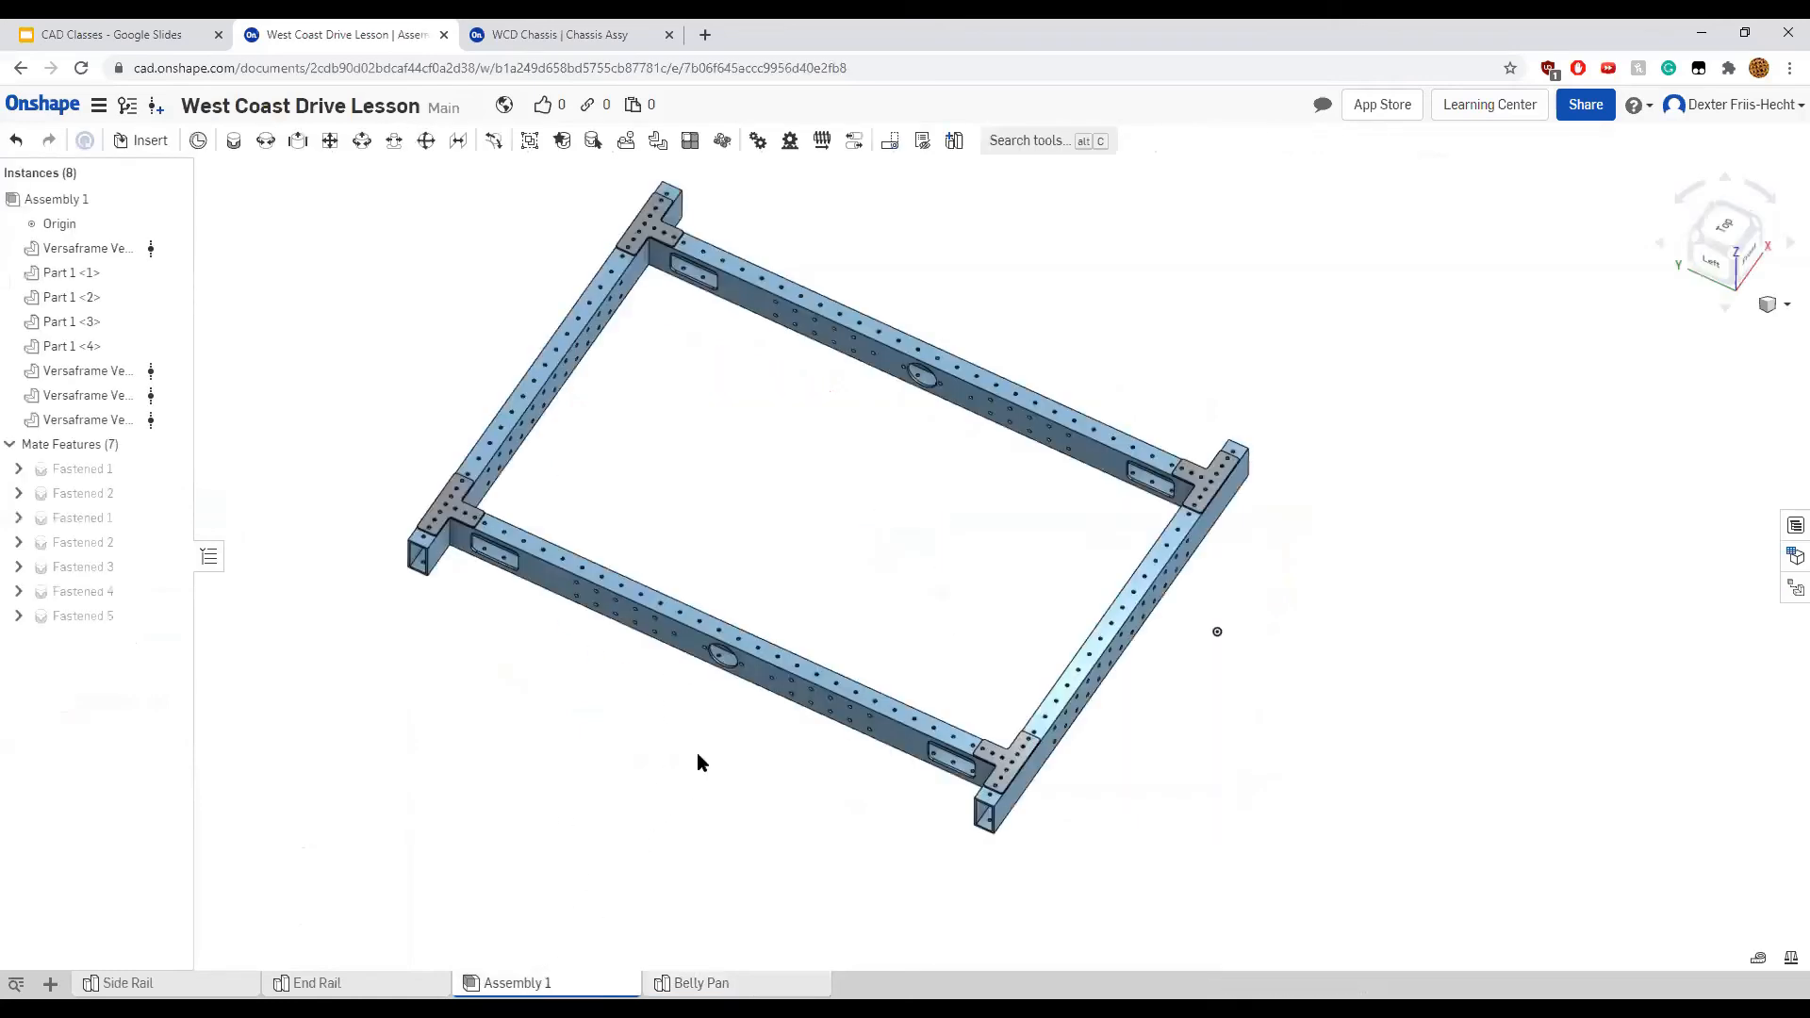
{"action": "left_click", "coordinate": [146, 140]}
{"action": "left_click", "coordinate": [290, 415]}
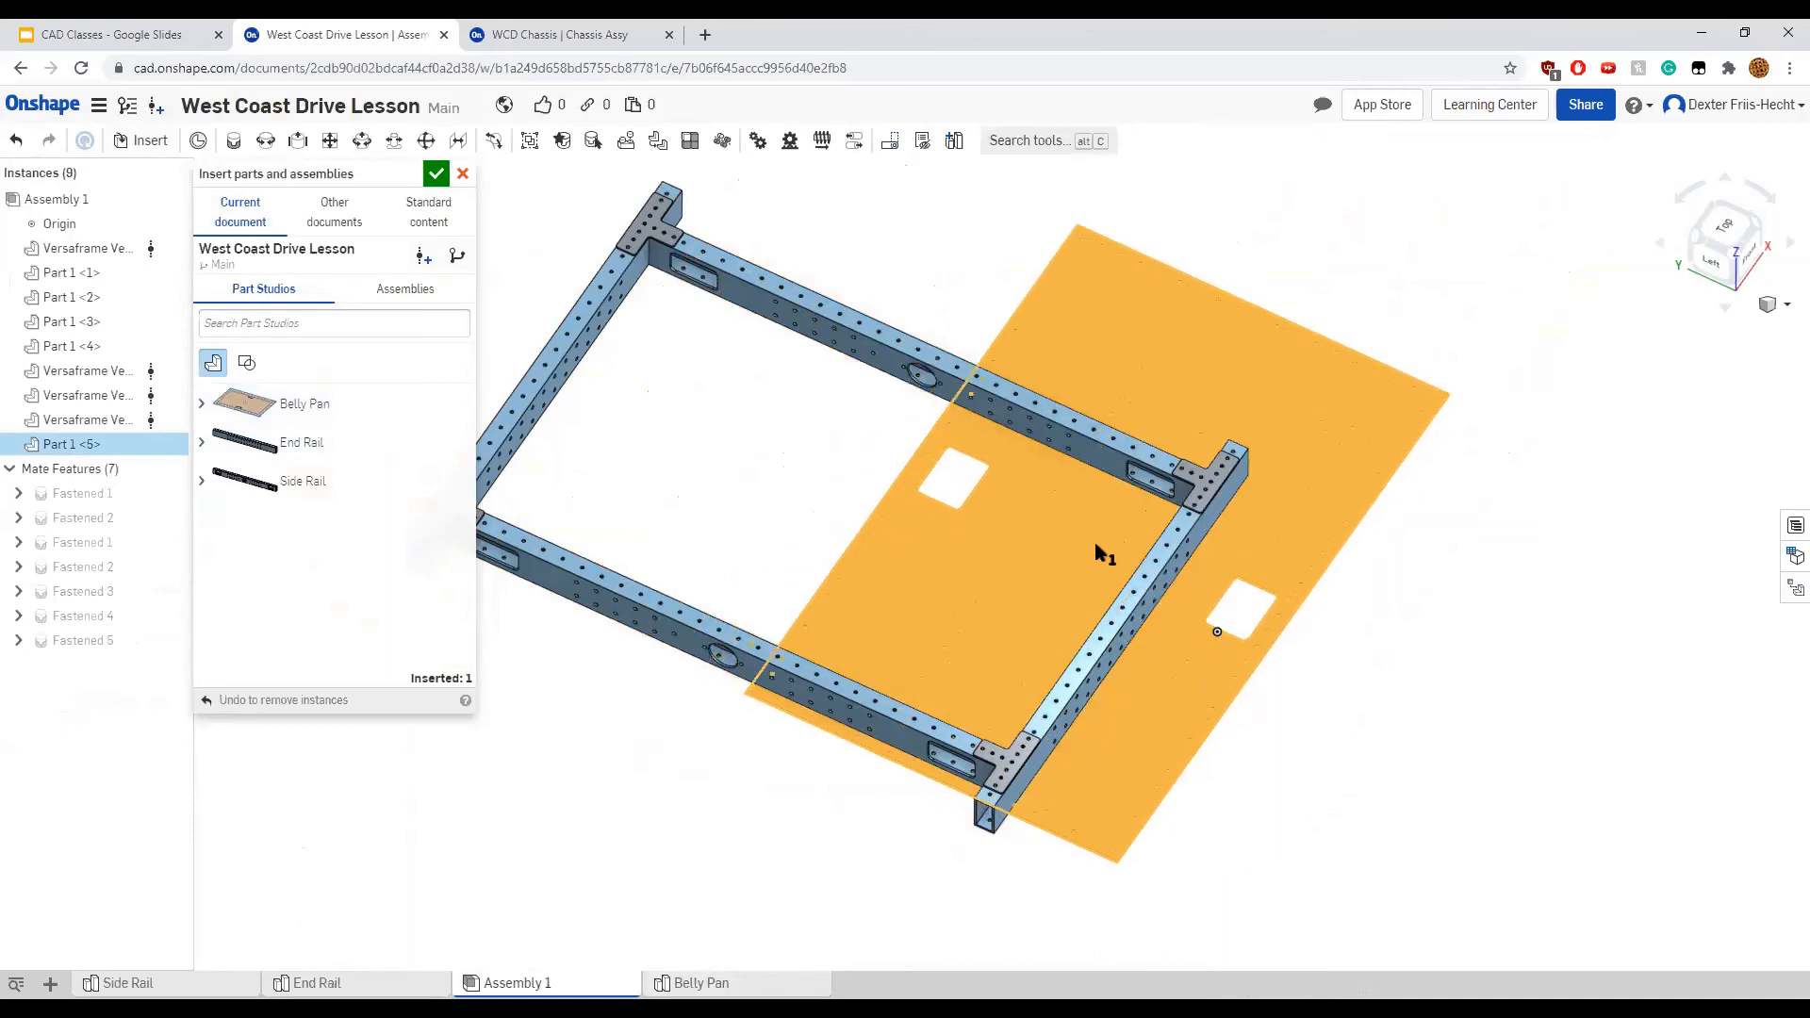
{"action": "left_click", "coordinate": [1034, 534]}
{"action": "left_click", "coordinate": [435, 174]}
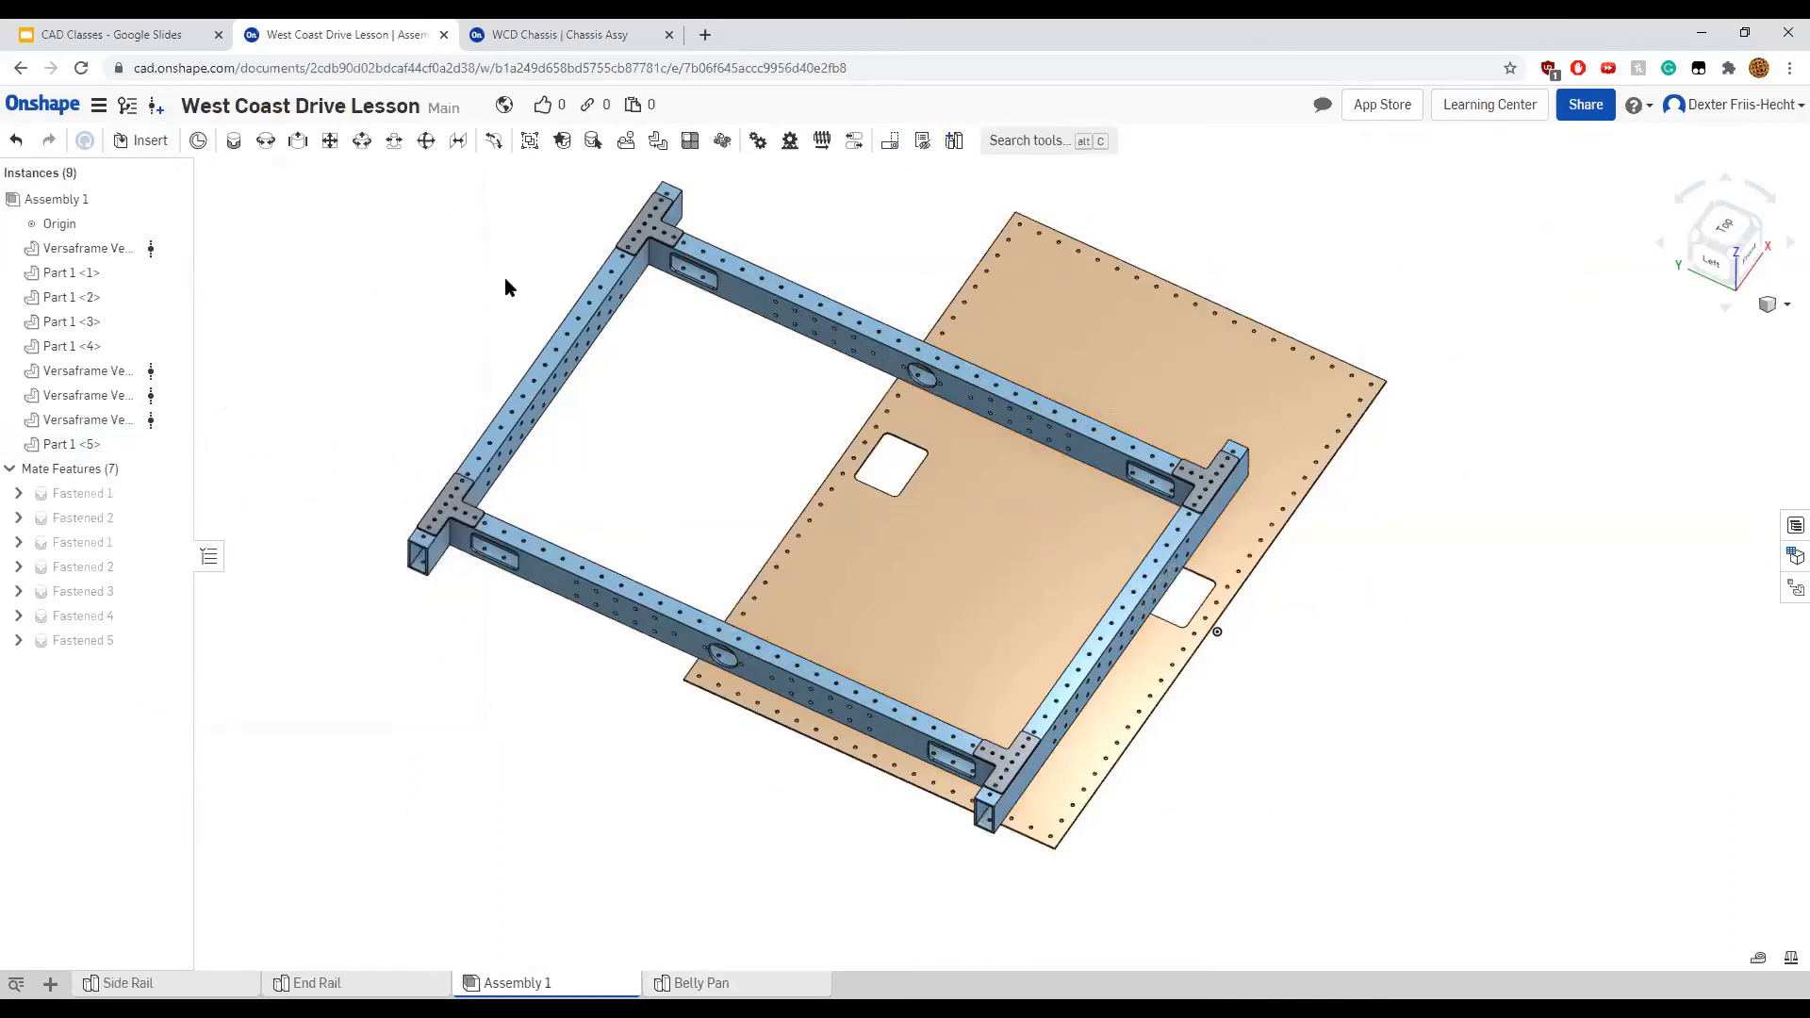
Rotate the belly pan 90 deg in its plane so its long side runs along the side rails
{"action": "left_click", "coordinate": [947, 618]}
{"action": "left_click_drag", "start_coordinate": [989, 541], "coordinate": [780, 550]}
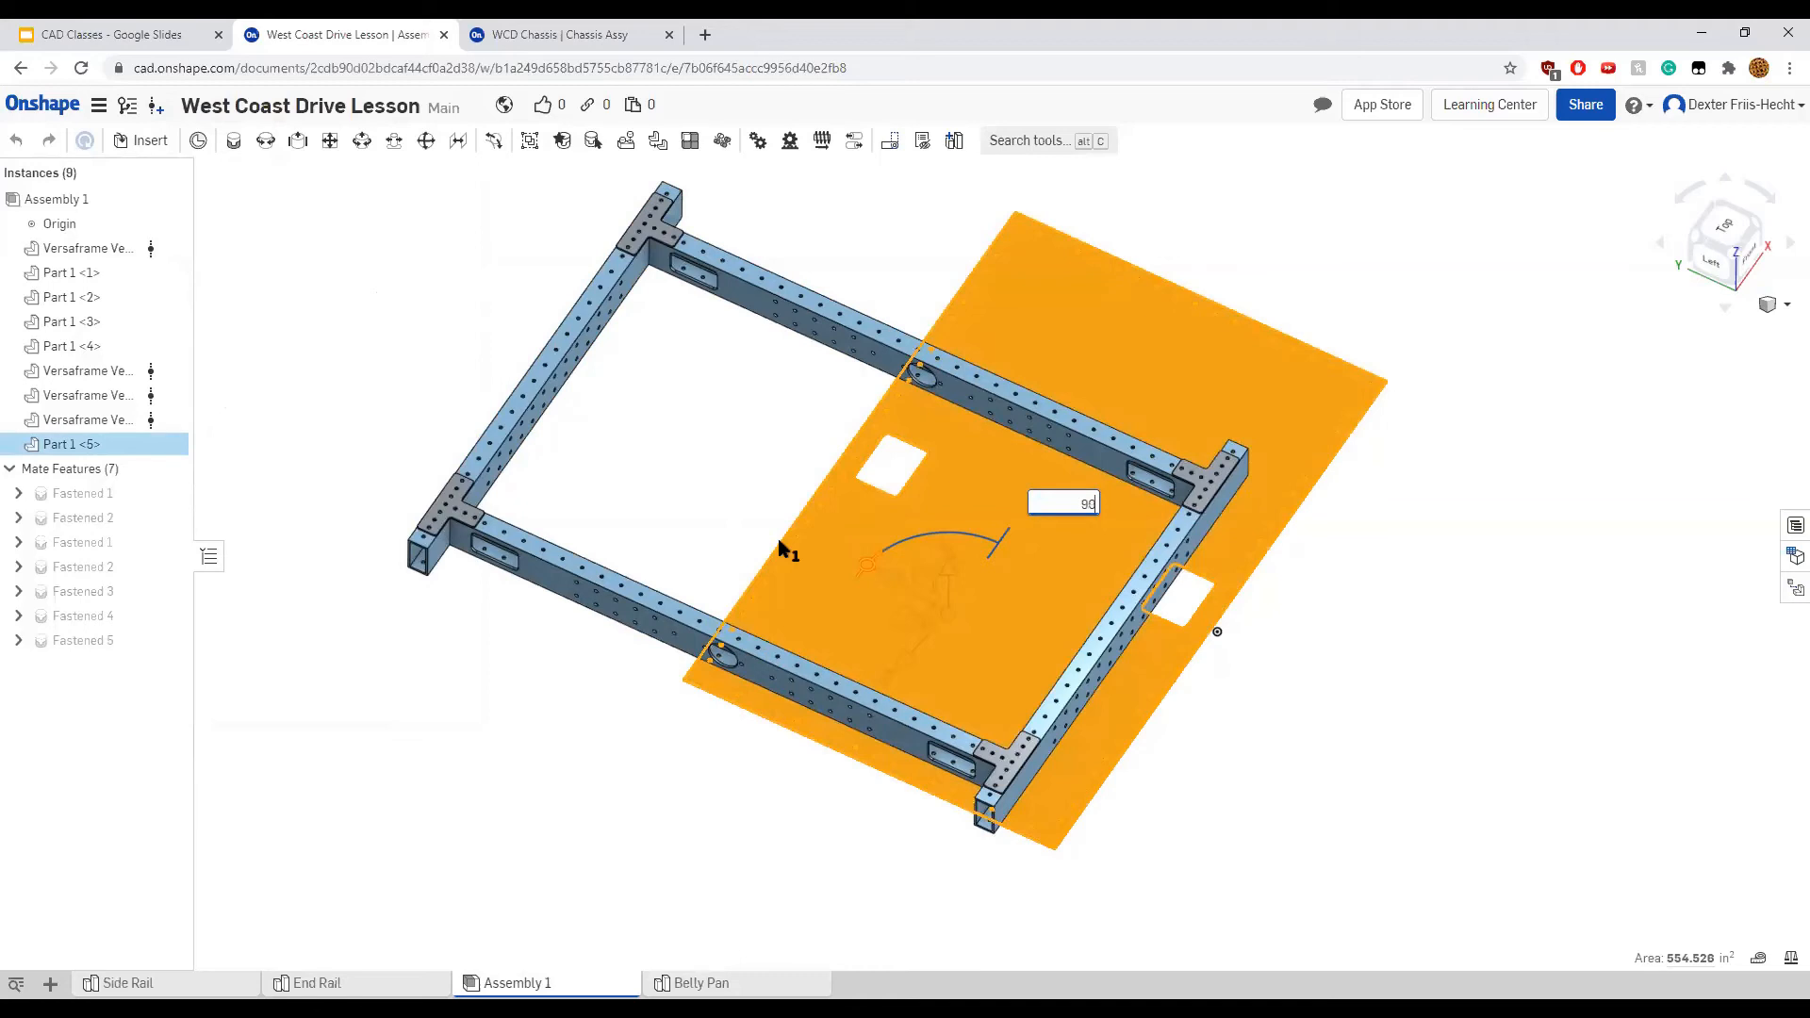
{"action": "key", "text": "Return"}
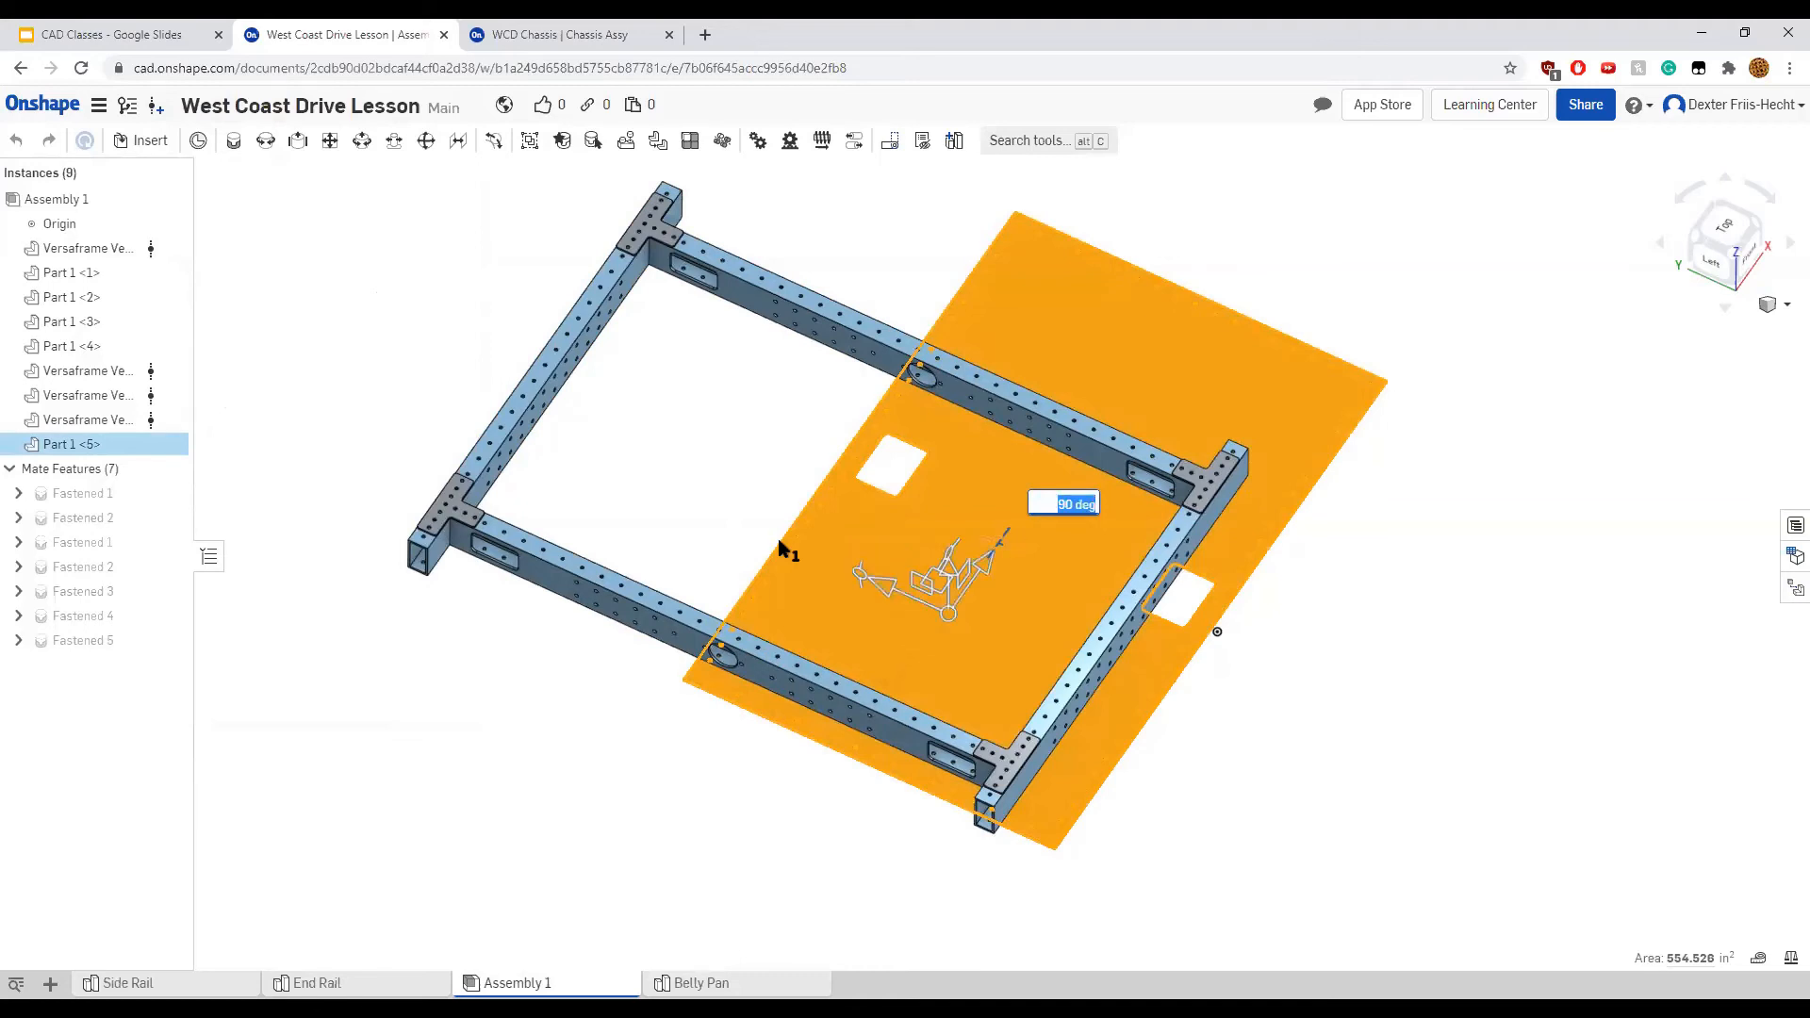
{"action": "left_click_drag", "start_coordinate": [1000, 538], "coordinate": [799, 543]}
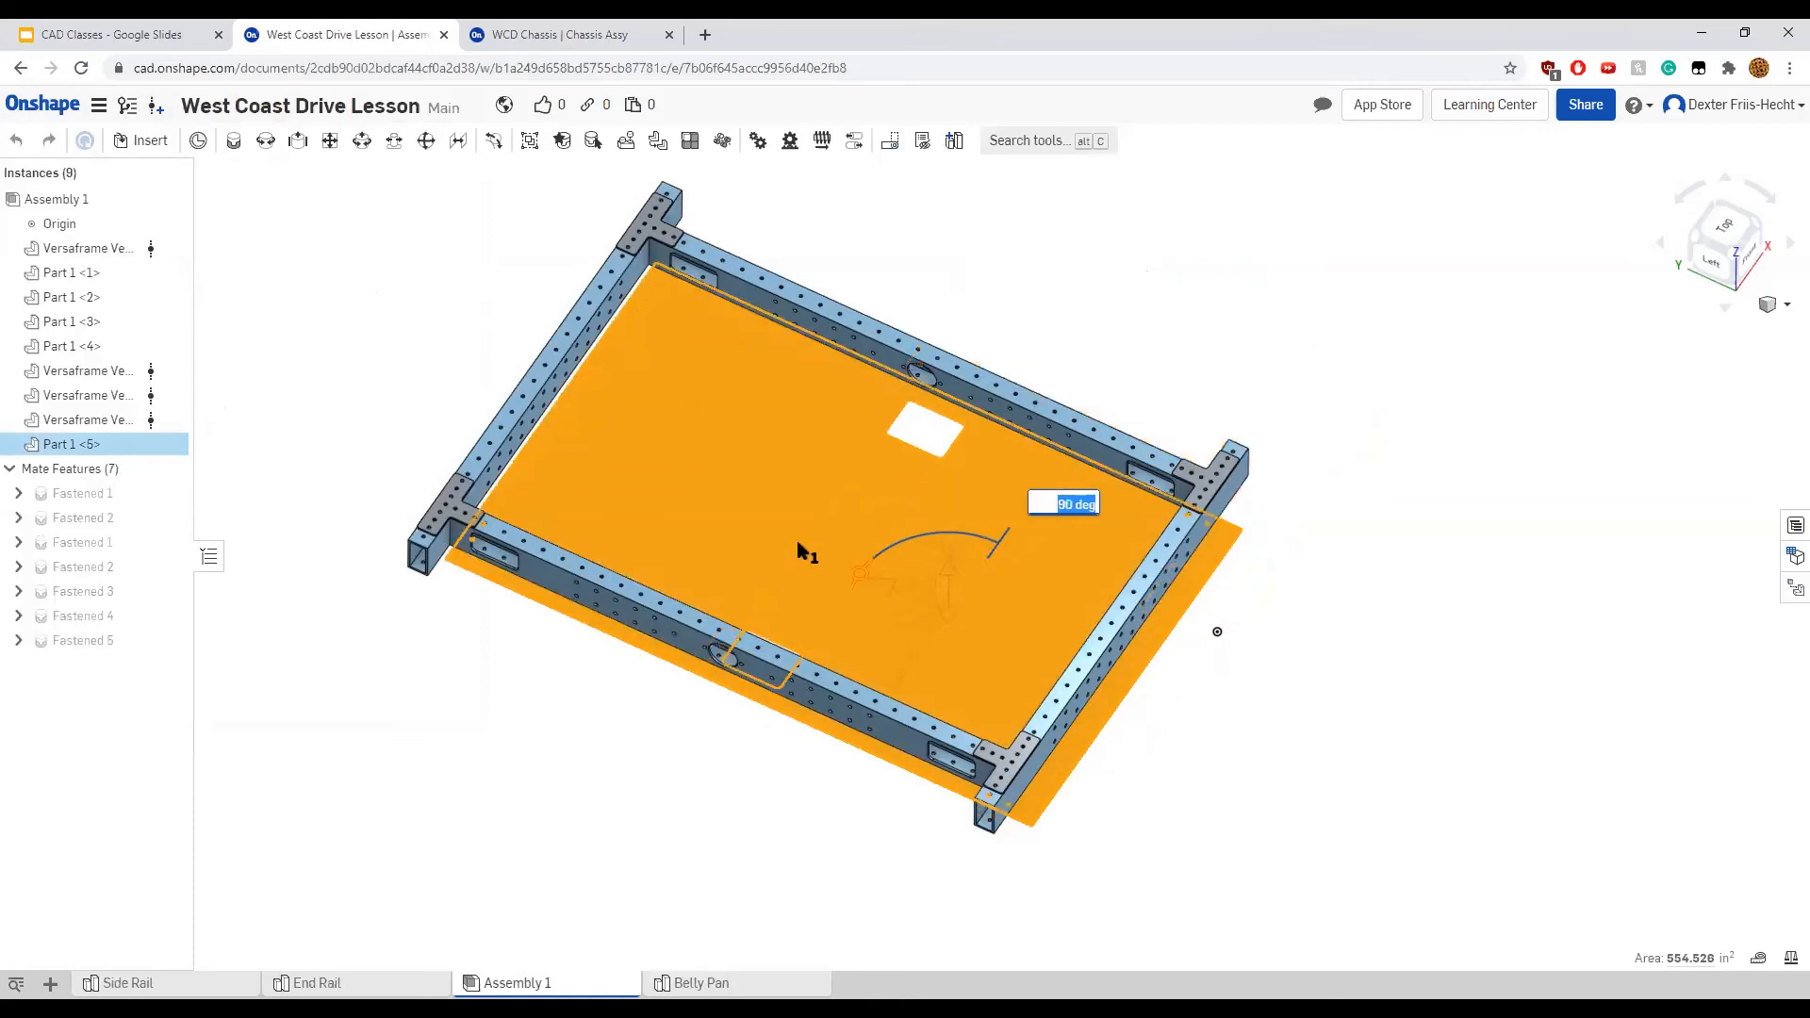
{"action": "type", "text": "90"}
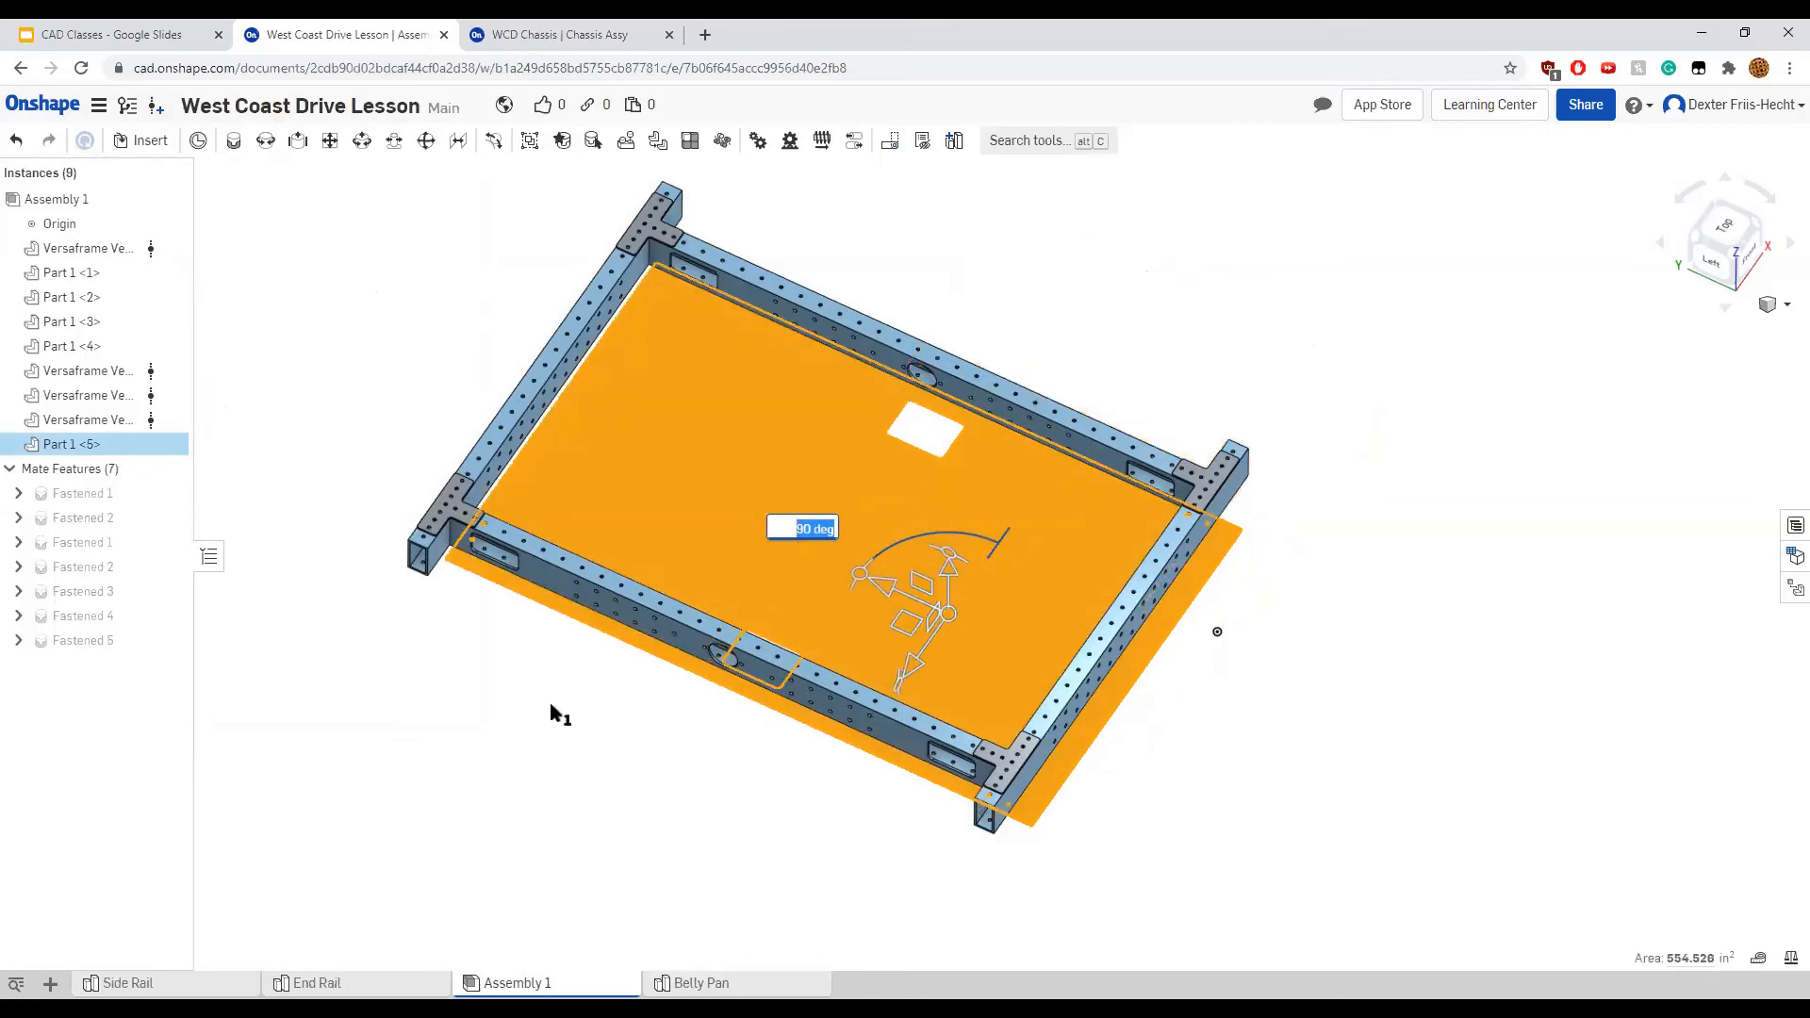
{"action": "left_click", "coordinate": [495, 695]}
Fasten the belly pan's corner hole to the end hole on the side rail's underside with a Fastened mate, and solve the assembly
{"action": "right_click_drag", "start_coordinate": [494, 694], "coordinate": [718, 568]}
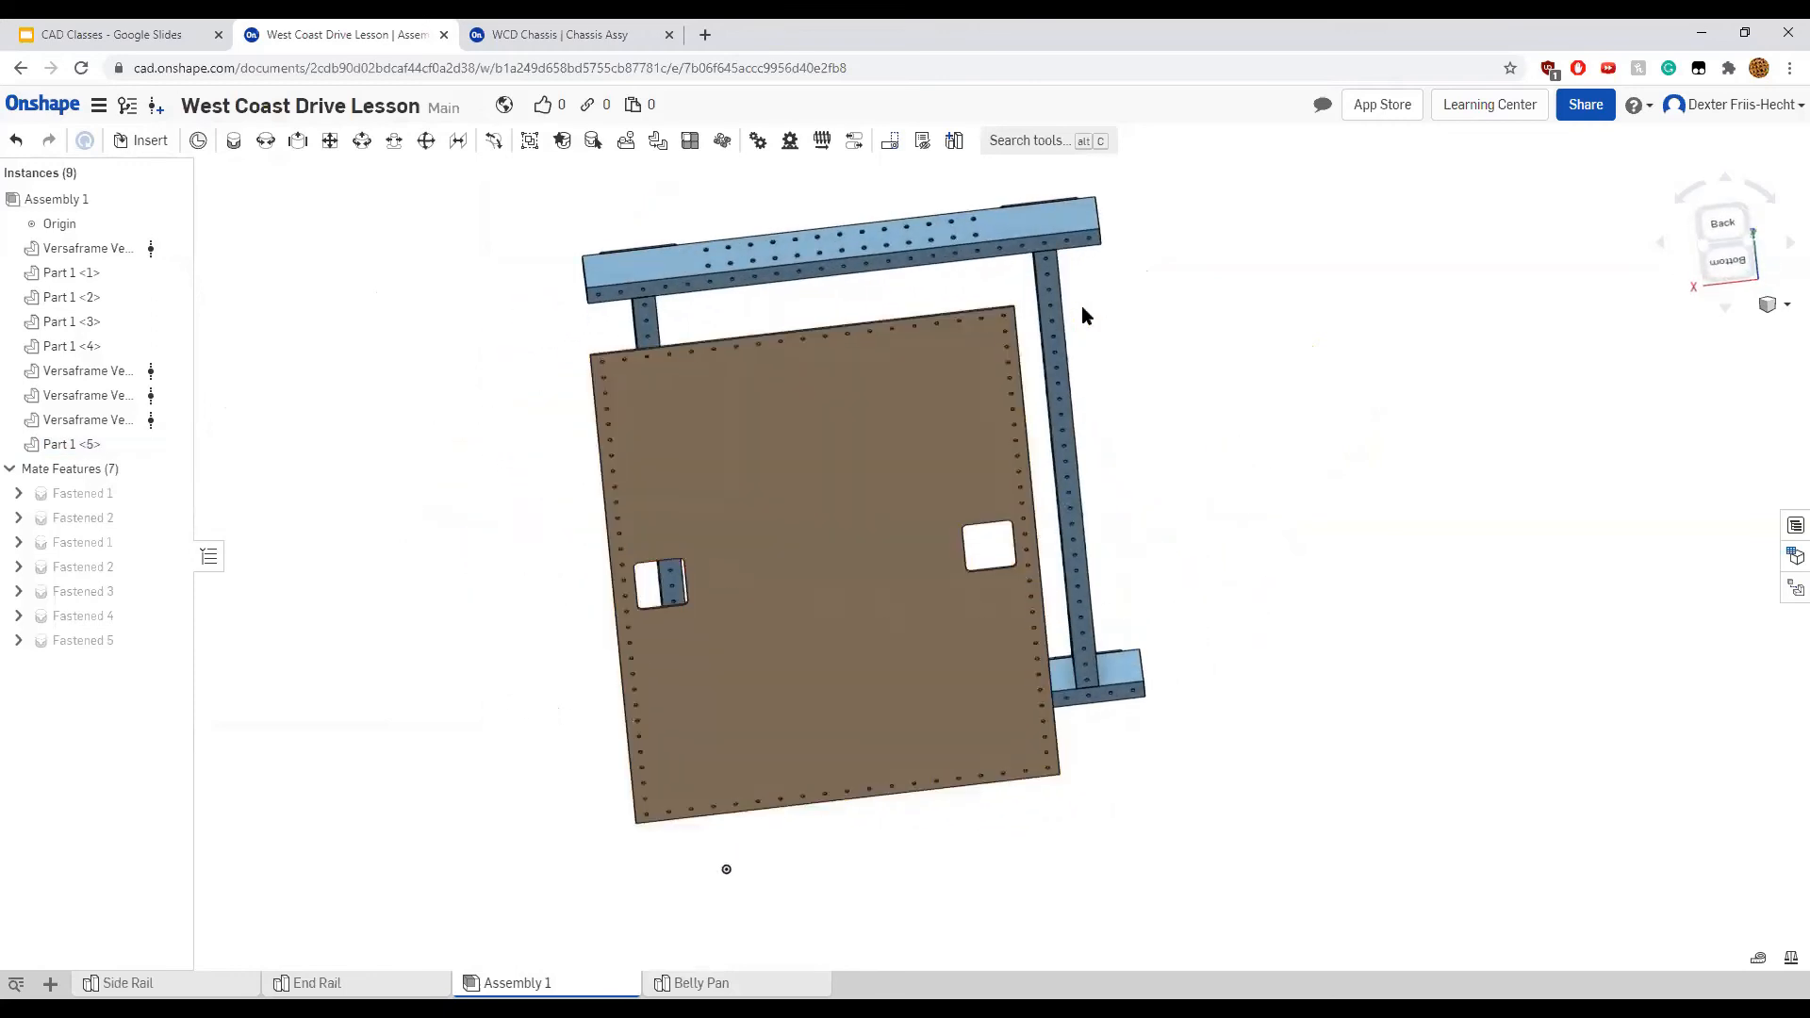
{"action": "scroll", "coordinate": [1103, 283], "scroll_direction": "up", "scroll_amount": 3}
{"action": "scroll", "coordinate": [1103, 283], "scroll_direction": "down", "scroll_amount": 1}
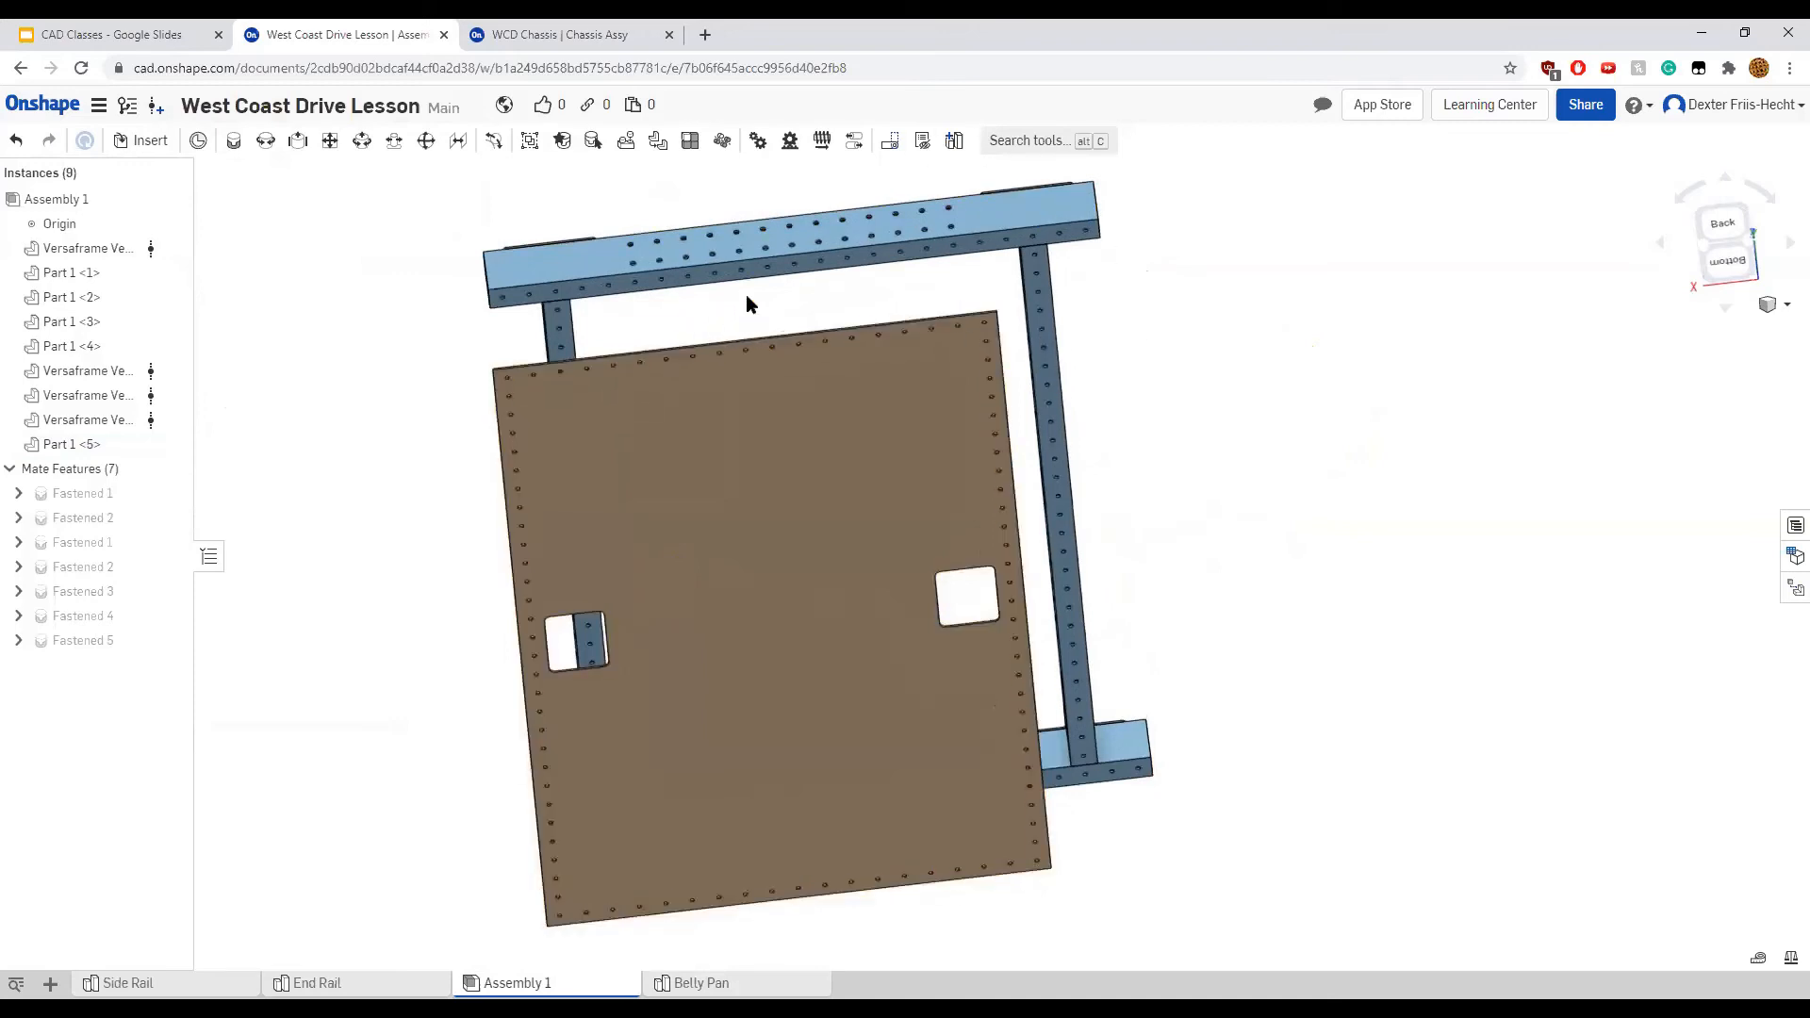
{"action": "scroll", "coordinate": [754, 304], "scroll_direction": "up", "scroll_amount": 1}
{"action": "scroll", "coordinate": [1190, 304], "scroll_direction": "up", "scroll_amount": 1}
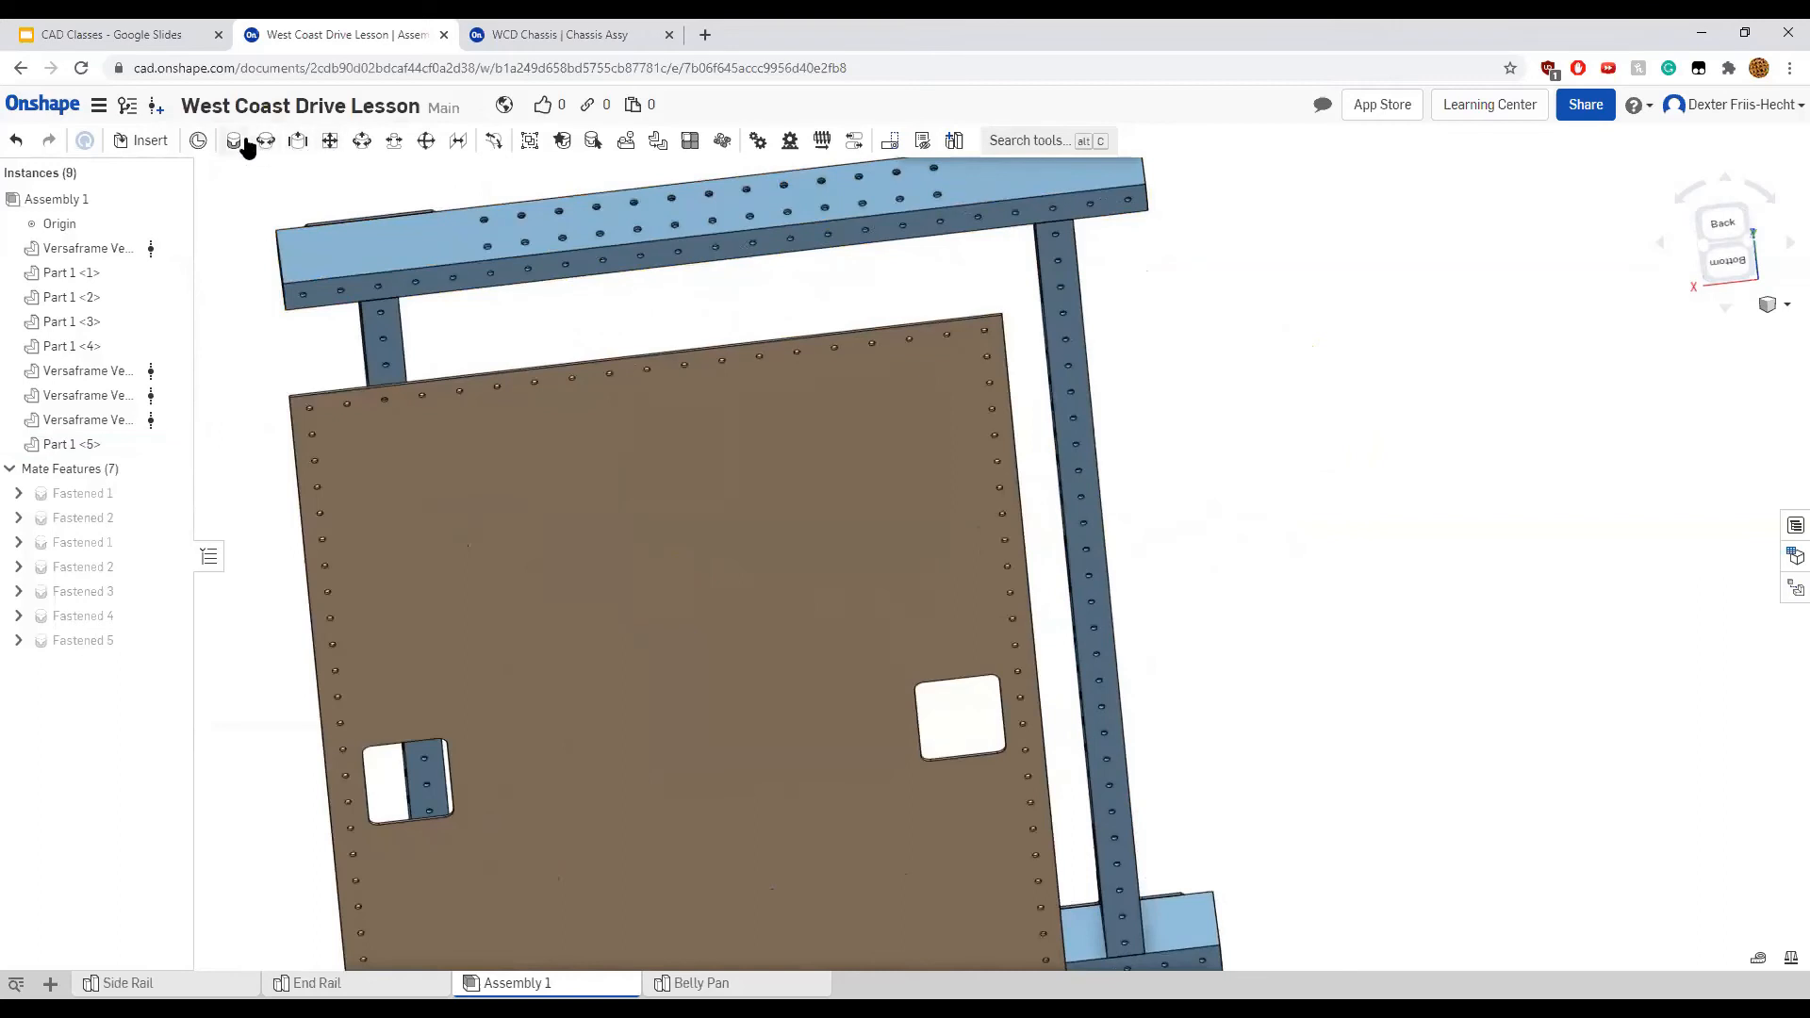
{"action": "left_click", "coordinate": [243, 138]}
{"action": "scroll", "coordinate": [1099, 268], "scroll_direction": "up", "scroll_amount": 3}
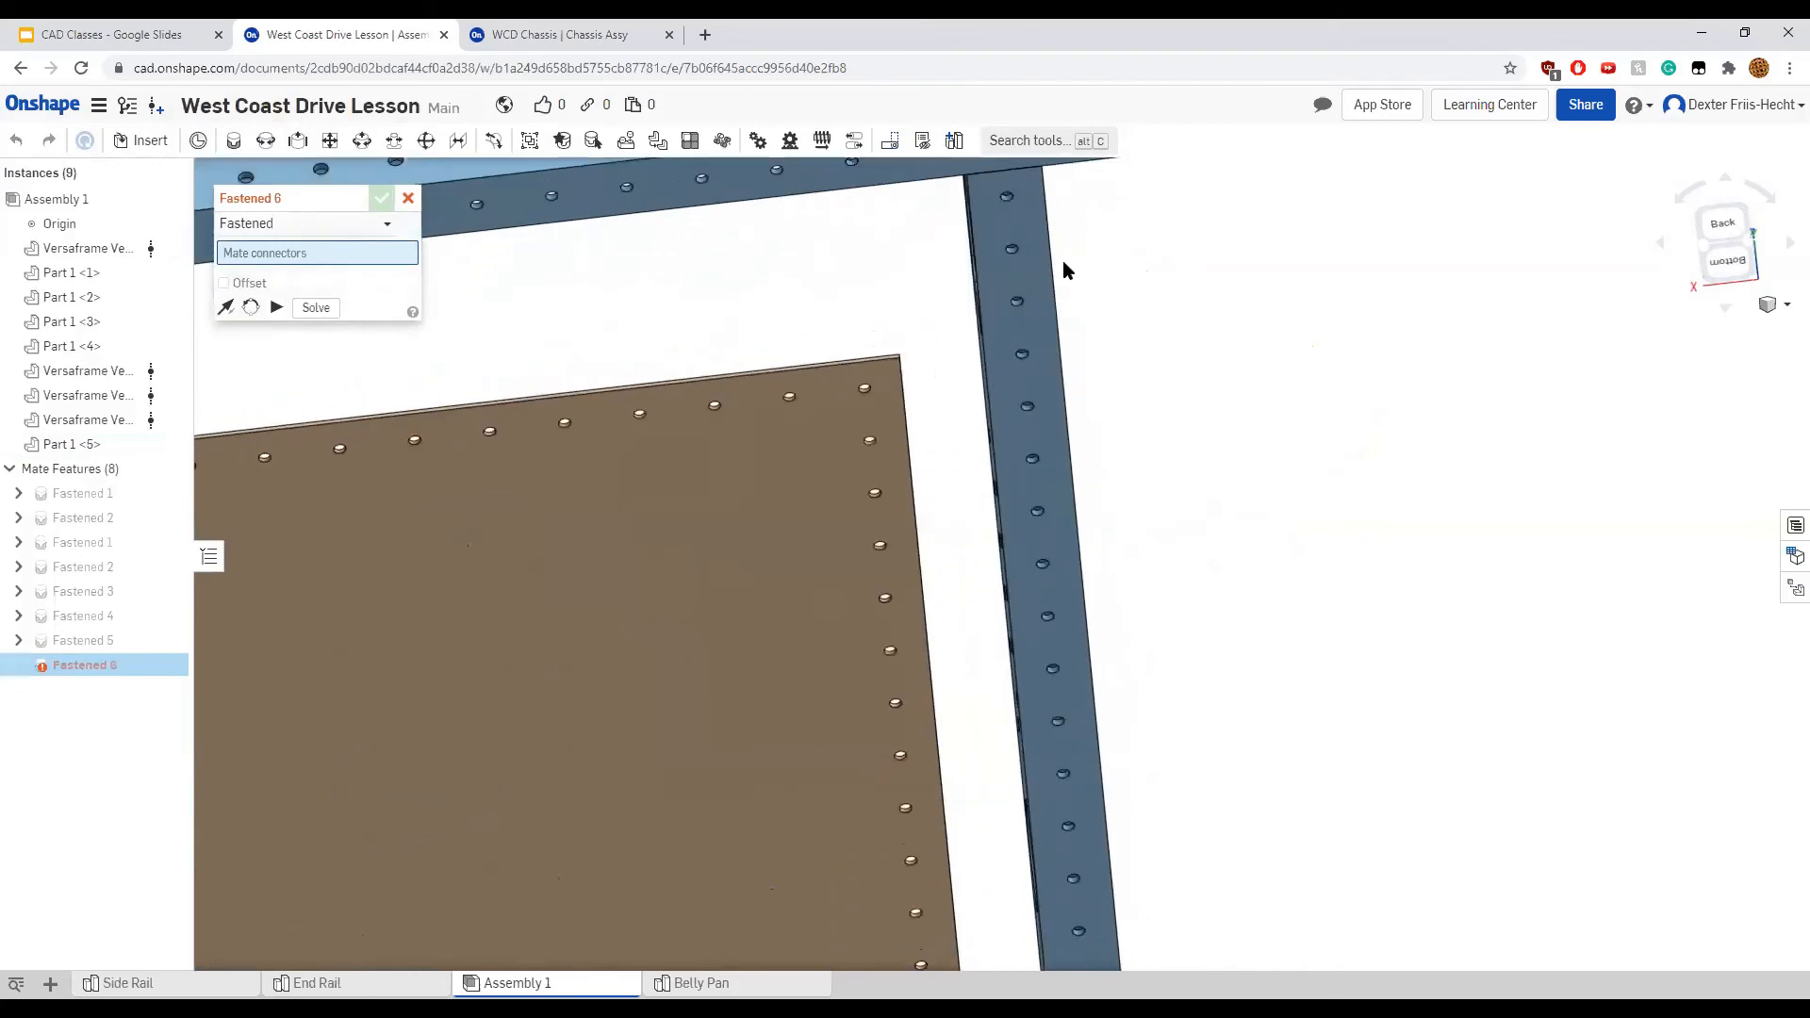
{"action": "scroll", "coordinate": [1062, 271], "scroll_direction": "down", "scroll_amount": 3}
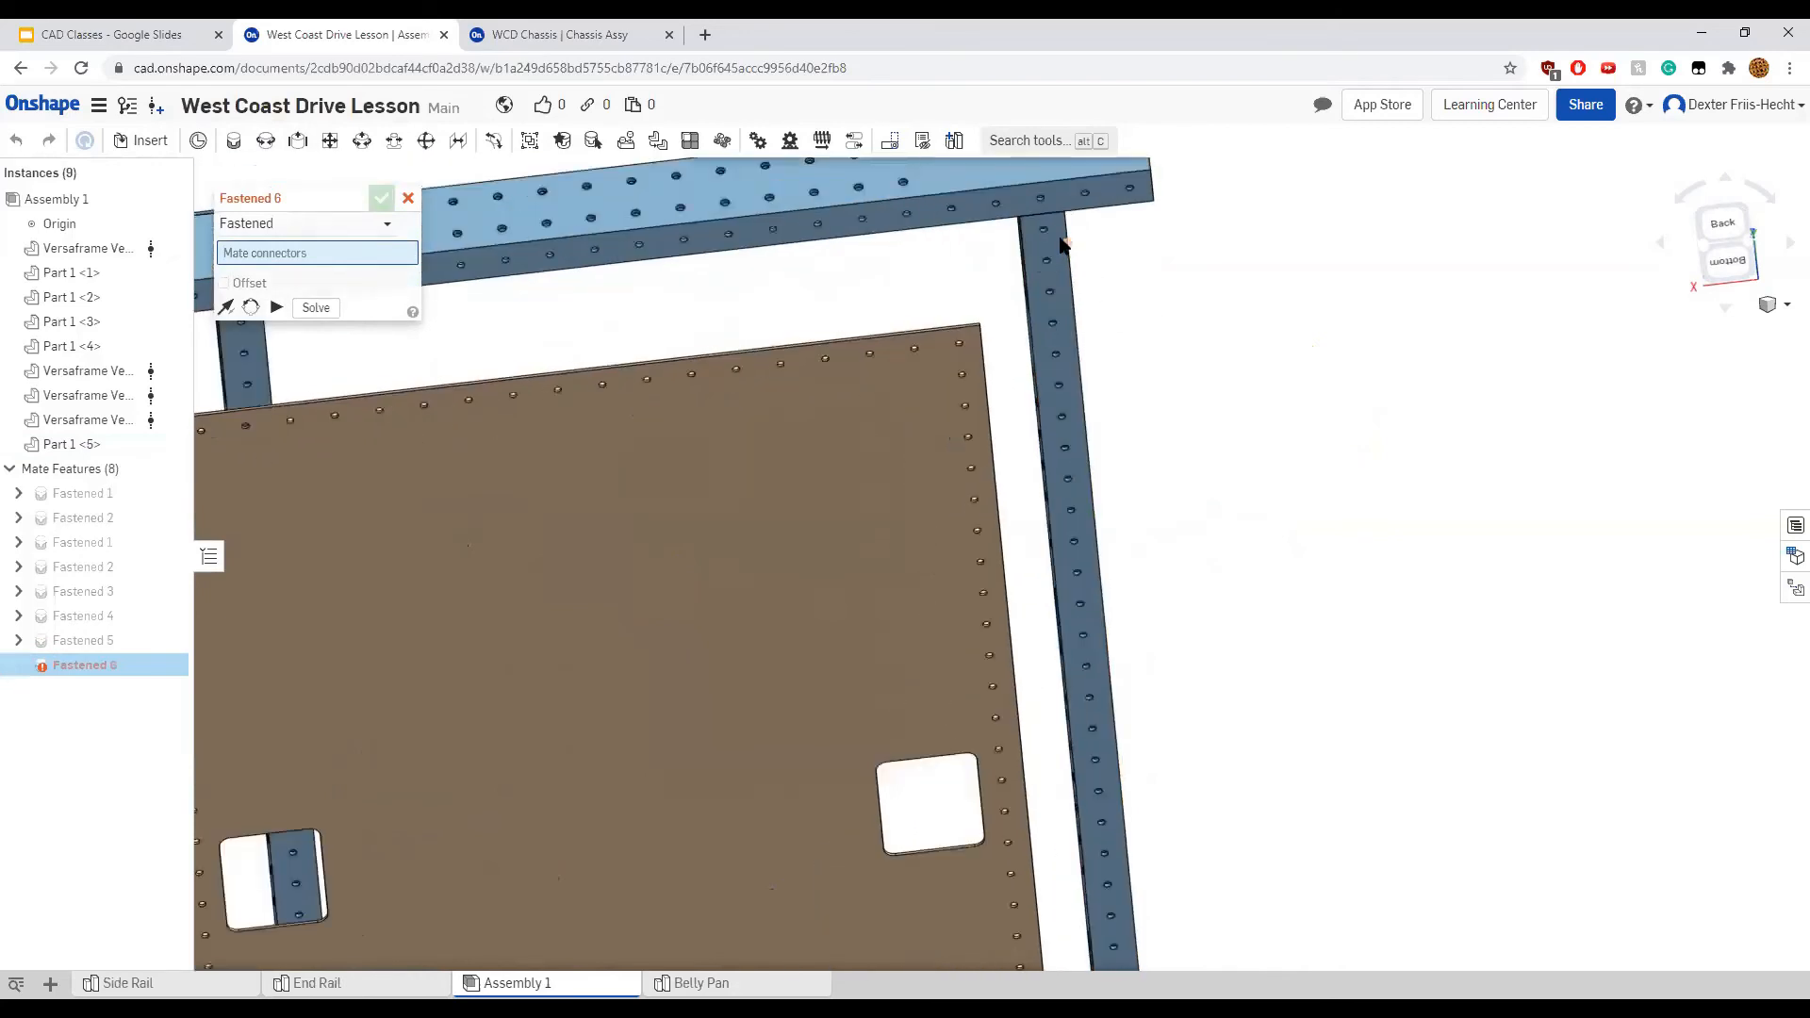
{"action": "left_click", "coordinate": [1042, 229]}
{"action": "right_click_drag", "start_coordinate": [974, 252], "coordinate": [796, 767]}
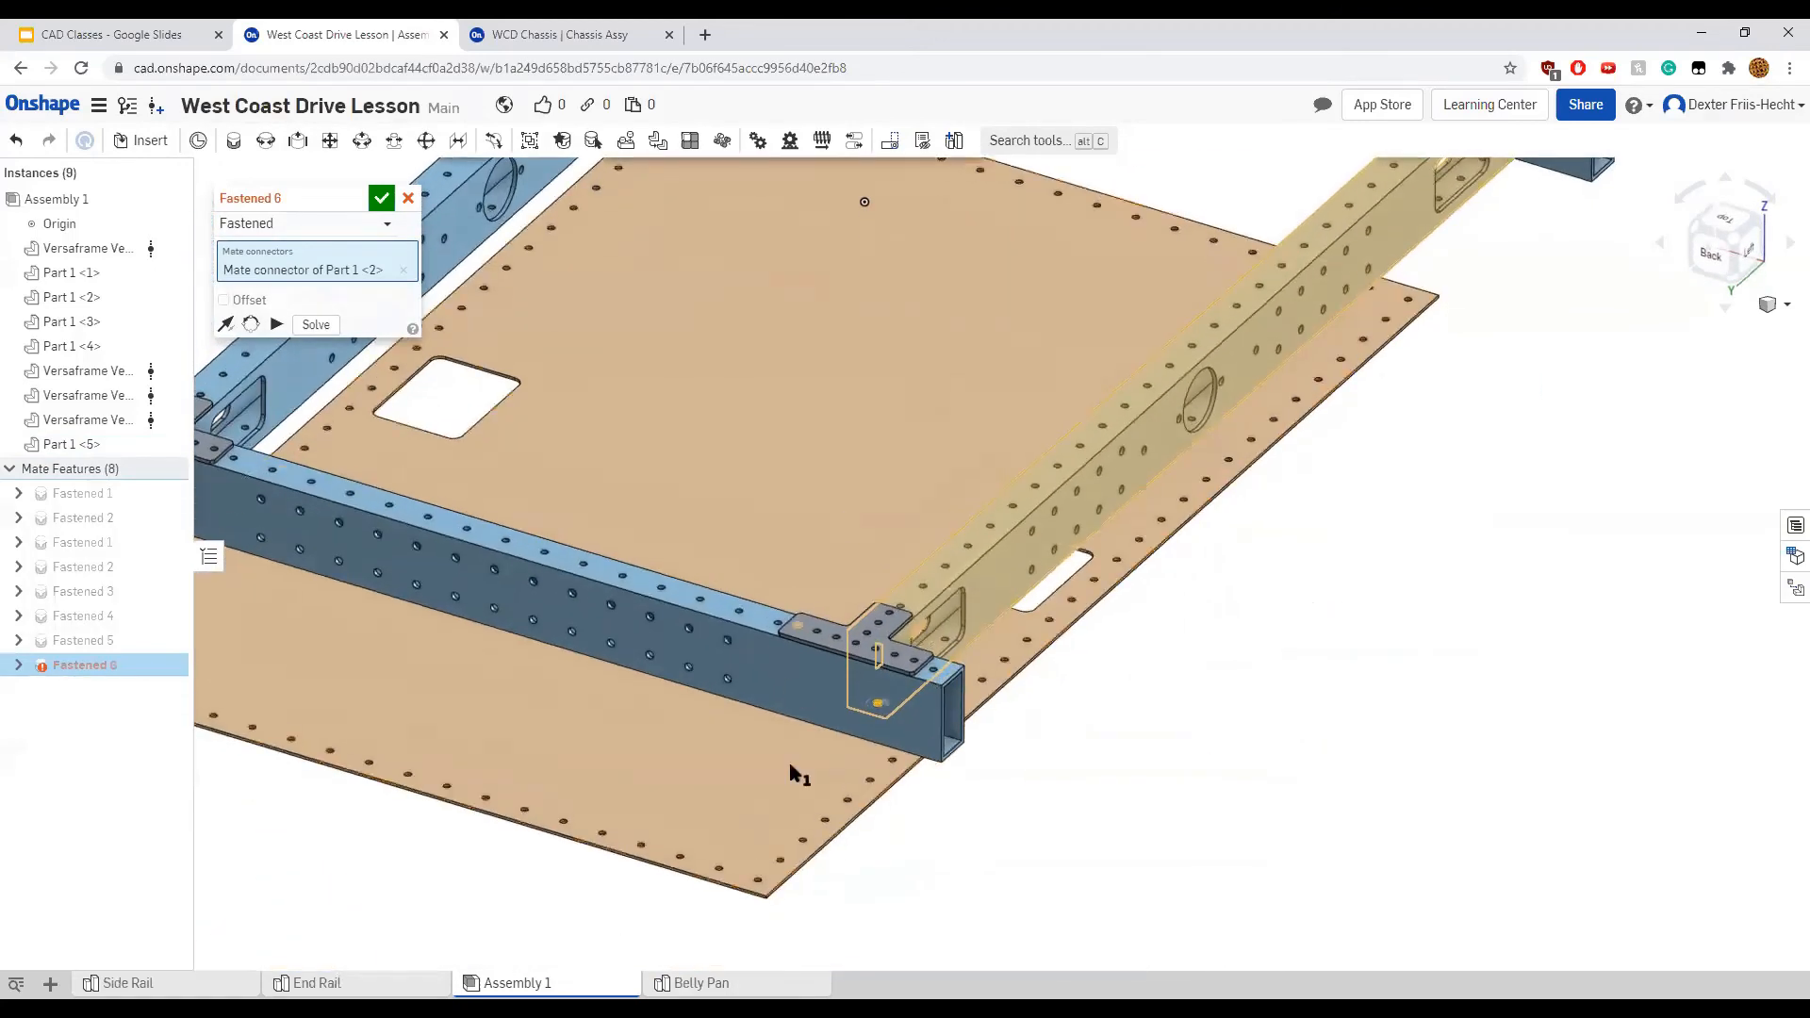
{"action": "scroll", "coordinate": [759, 868], "scroll_direction": "up", "scroll_amount": 5}
{"action": "left_click", "coordinate": [764, 867]}
{"action": "scroll", "coordinate": [873, 869], "scroll_direction": "down", "scroll_amount": 5}
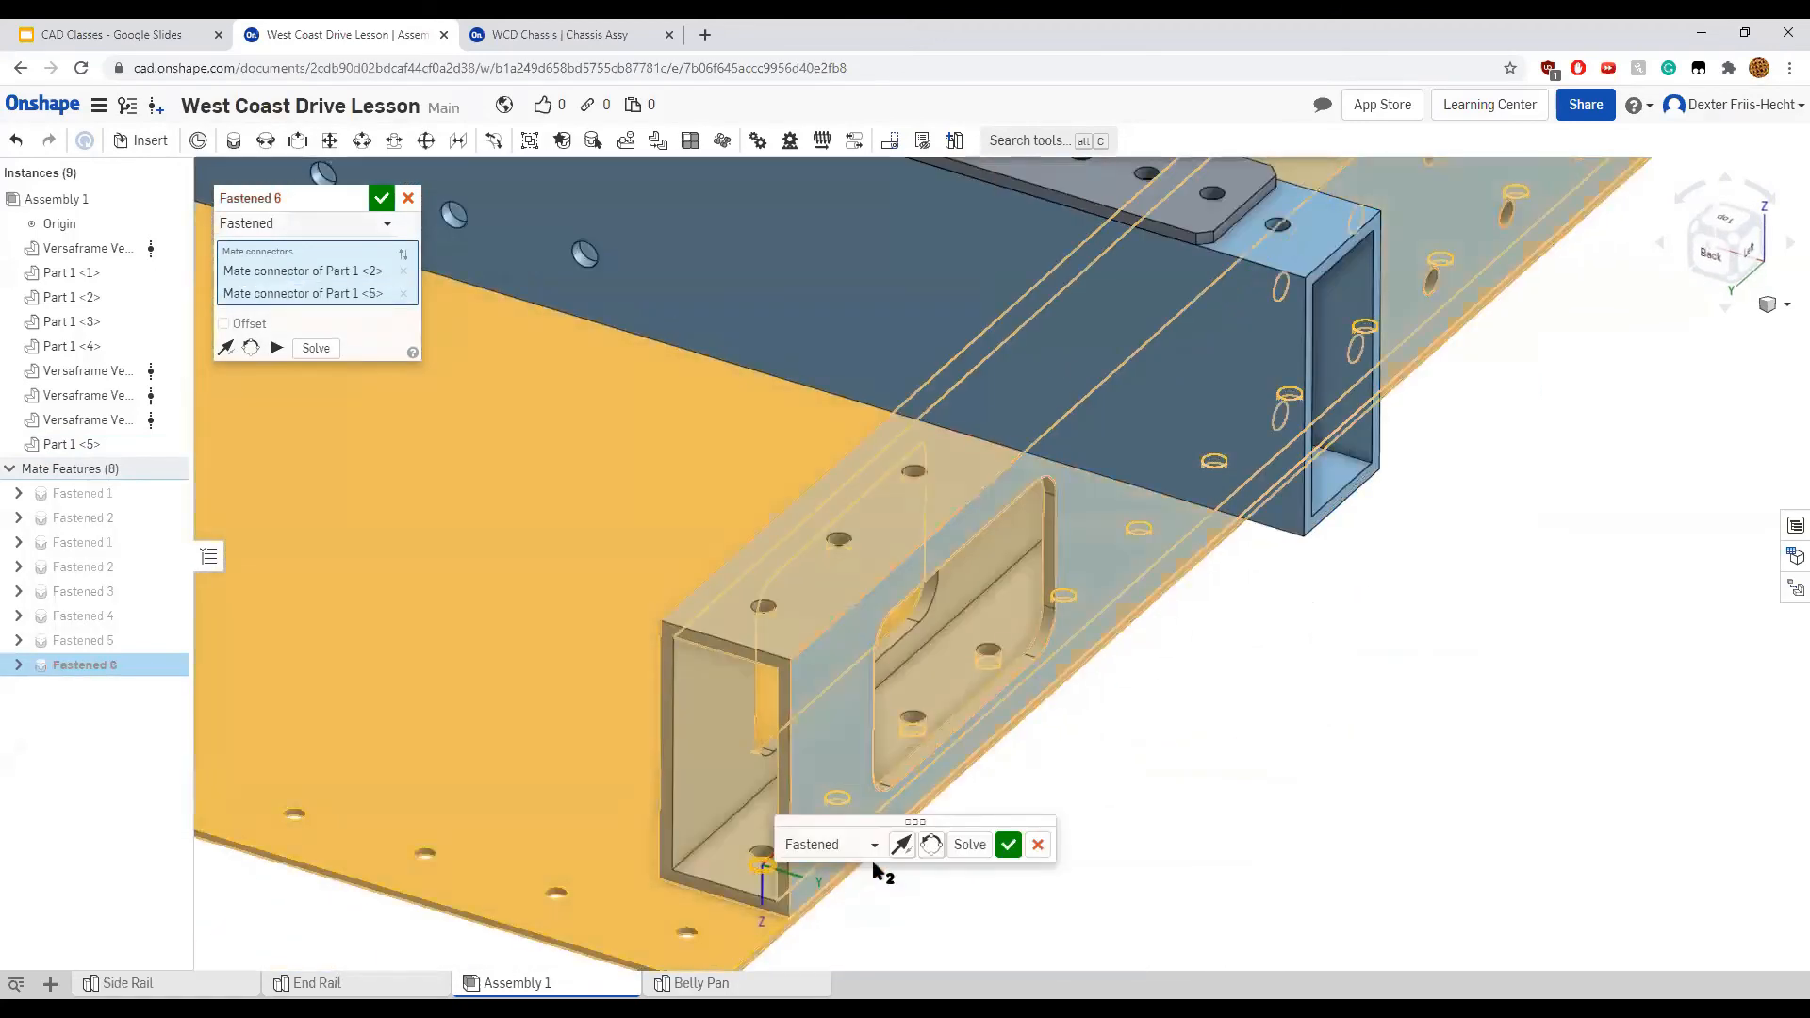
{"action": "left_click", "coordinate": [970, 845]}
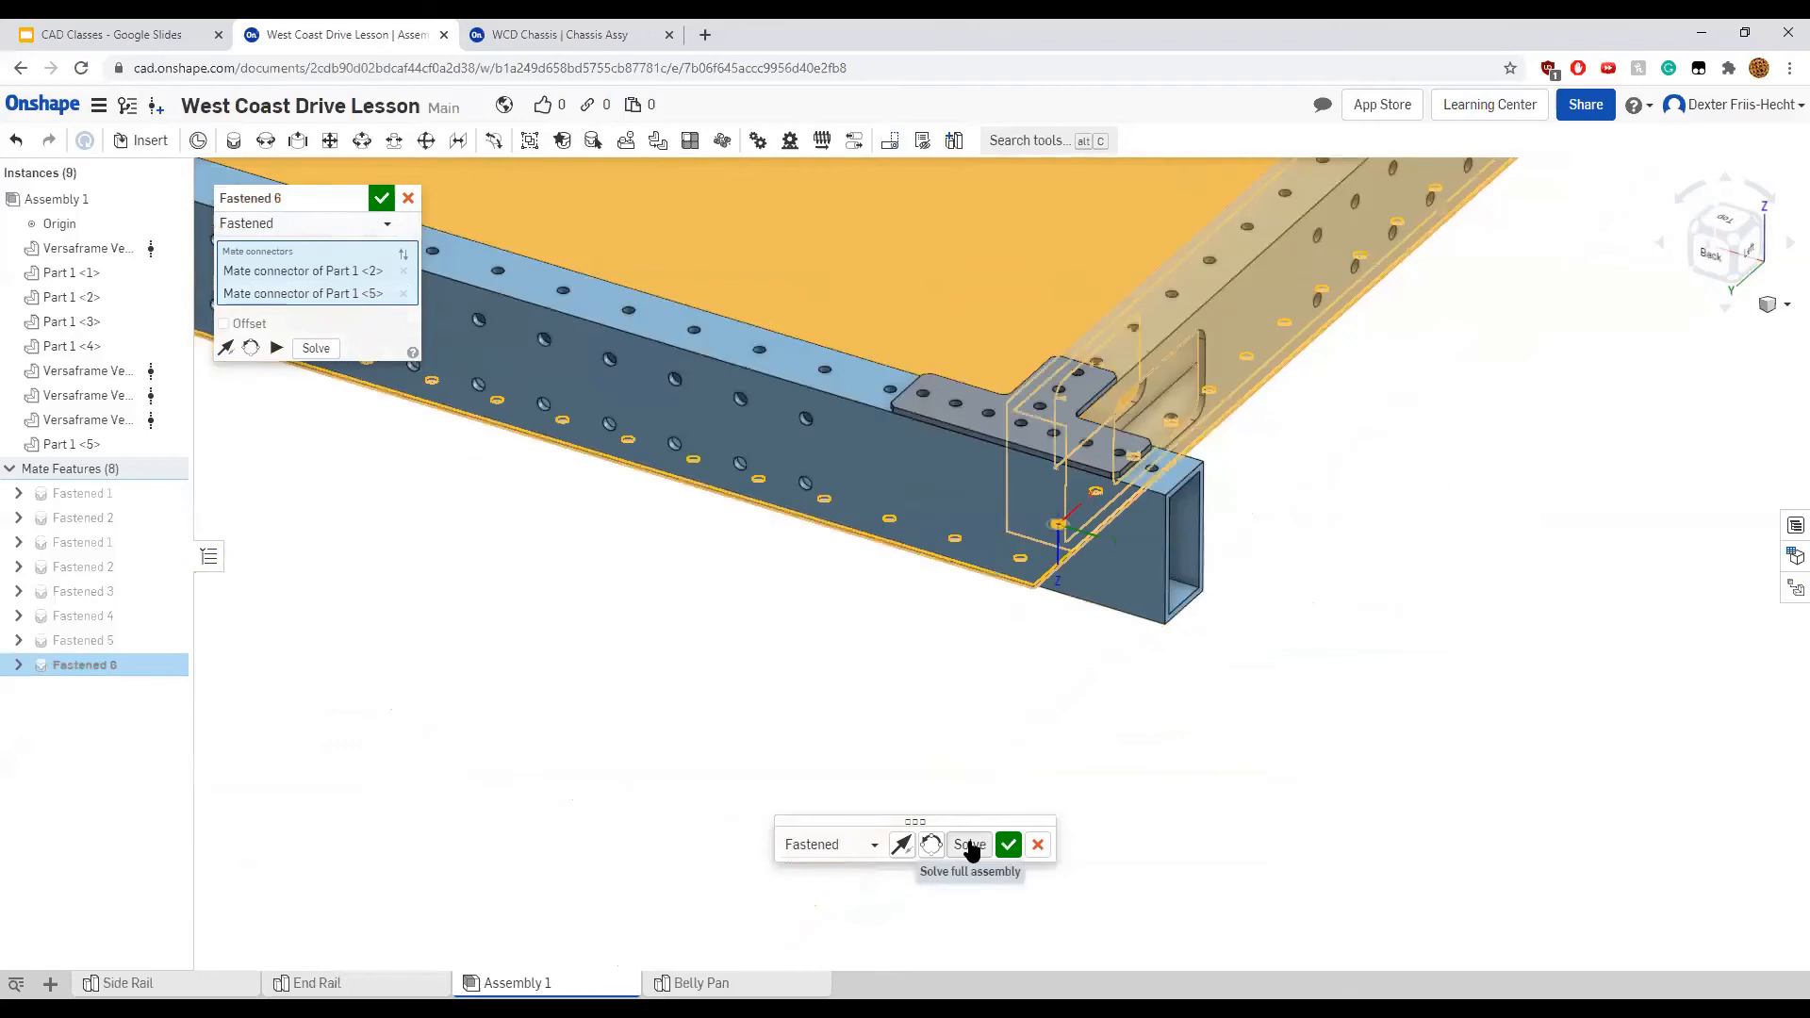
{"action": "left_click", "coordinate": [1009, 845]}
{"action": "scroll", "coordinate": [1241, 556], "scroll_direction": "down", "scroll_amount": 7}
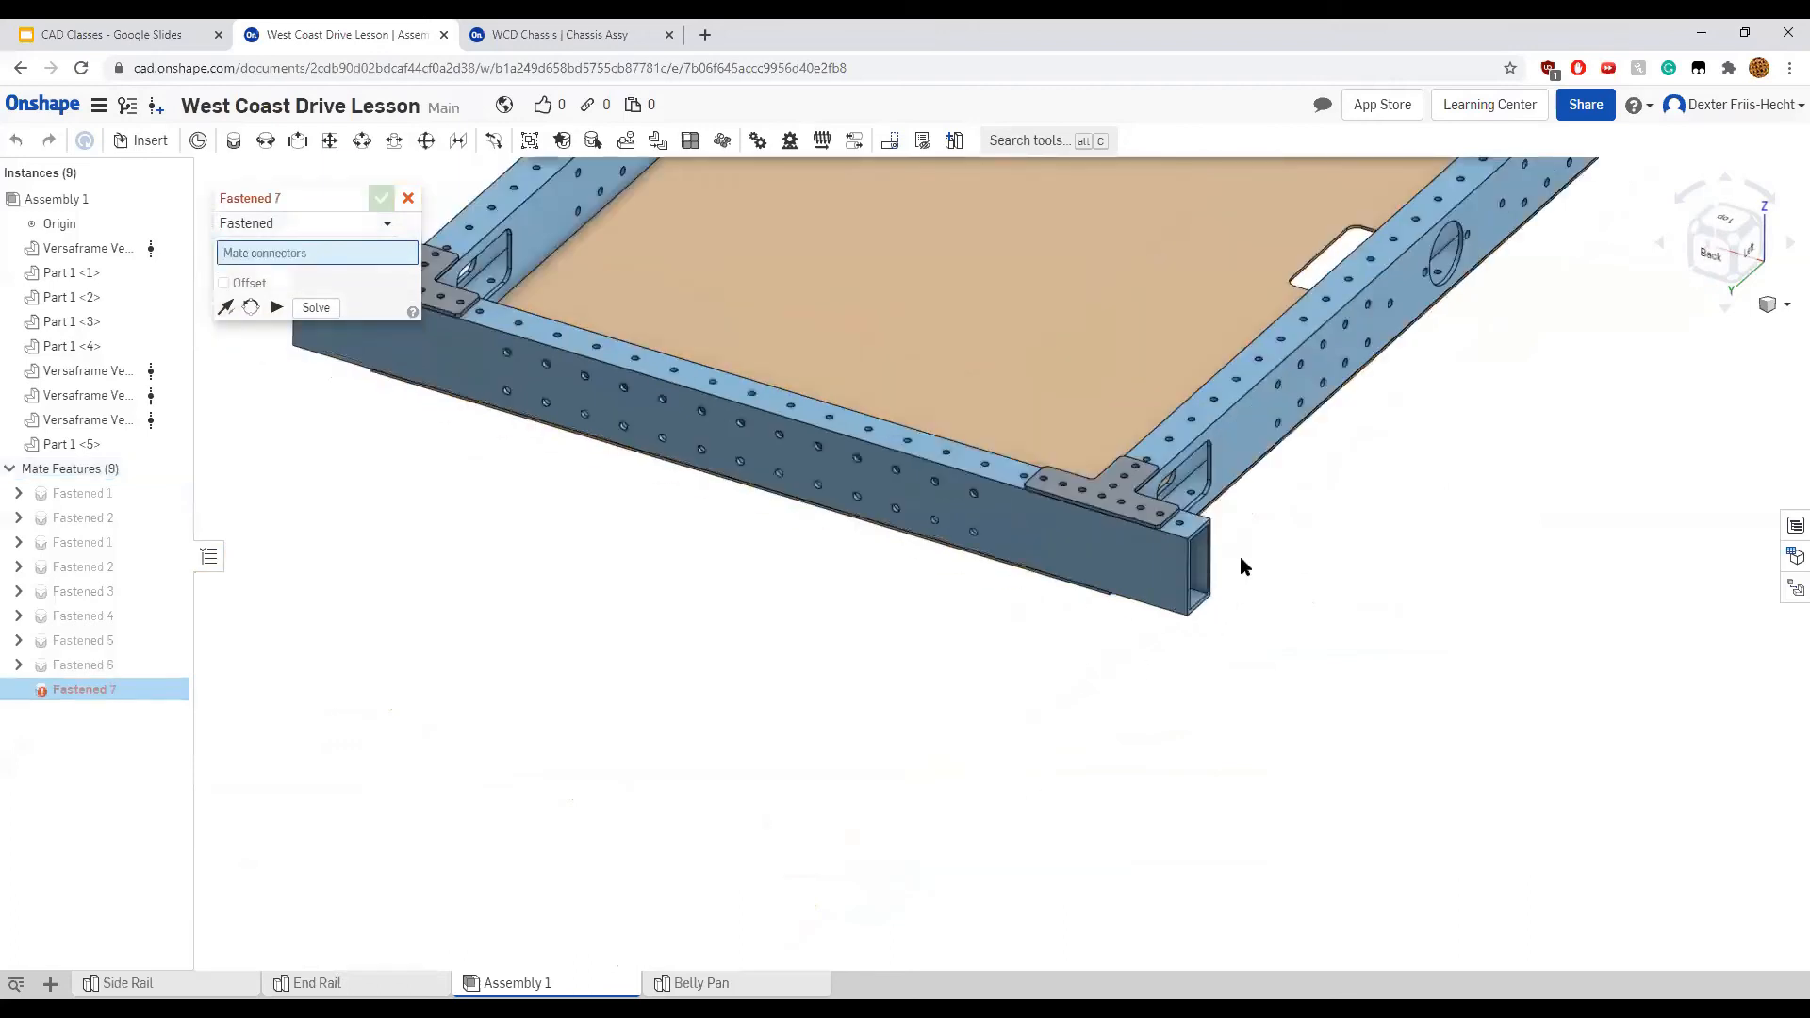
Check how the belly pan fits under the chassis frame, and discard the empty follow-up Fastened mate
{"action": "middle_click_drag", "start_coordinate": [1240, 521], "coordinate": [916, 537]}
{"action": "right_click_drag", "start_coordinate": [916, 537], "coordinate": [943, 706]}
{"action": "left_click", "coordinate": [1737, 255]}
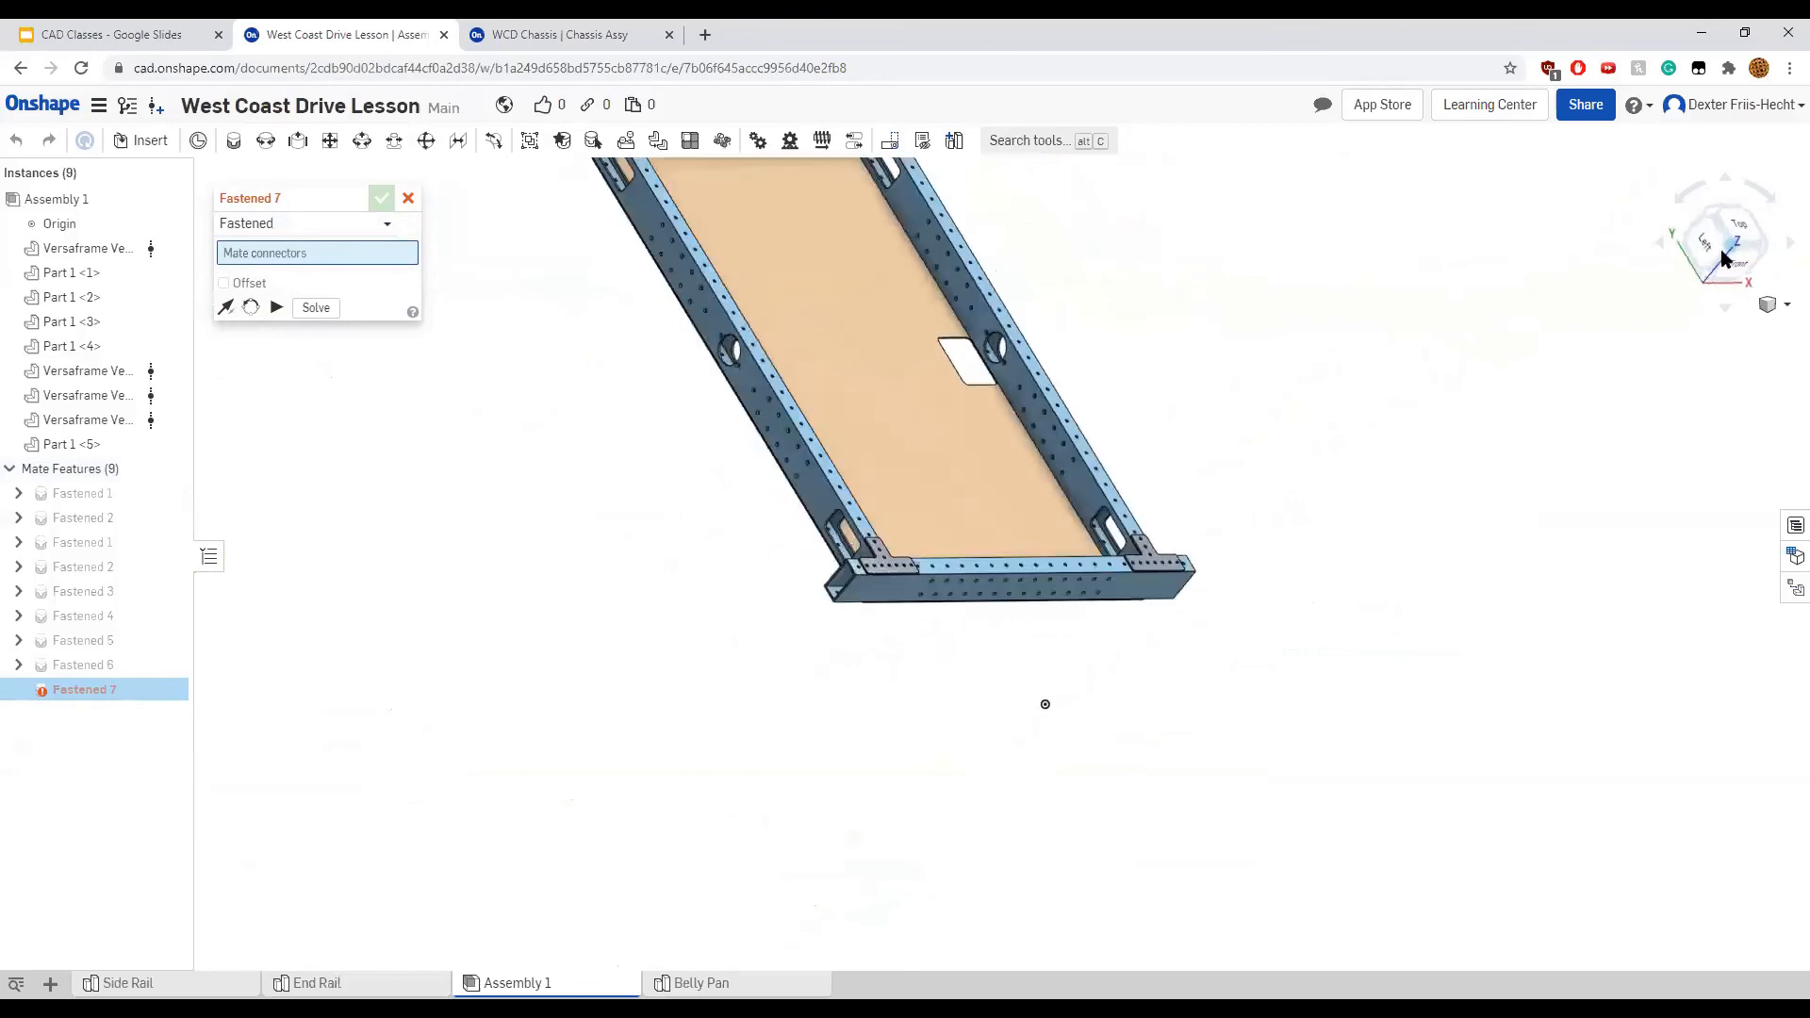
{"action": "scroll", "coordinate": [703, 619], "scroll_direction": "down", "scroll_amount": 3}
{"action": "middle_click_drag", "start_coordinate": [703, 618], "coordinate": [521, 681]}
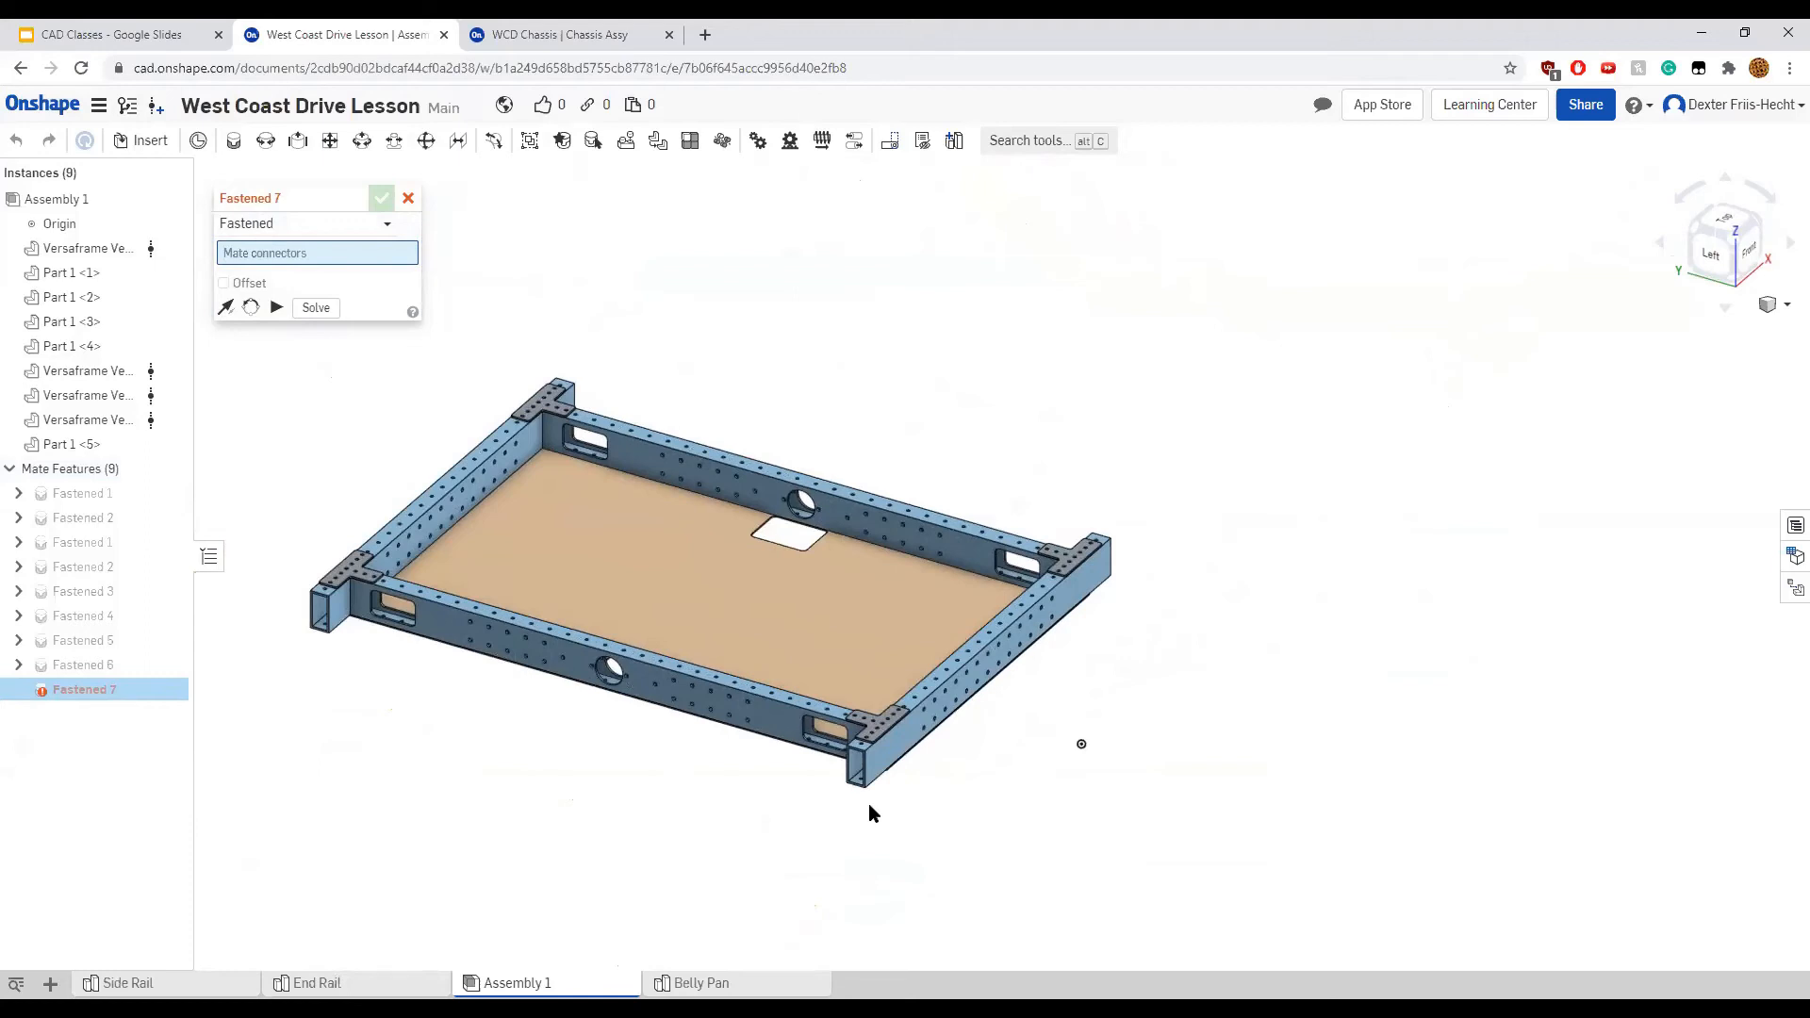
{"action": "left_click", "coordinate": [408, 198]}
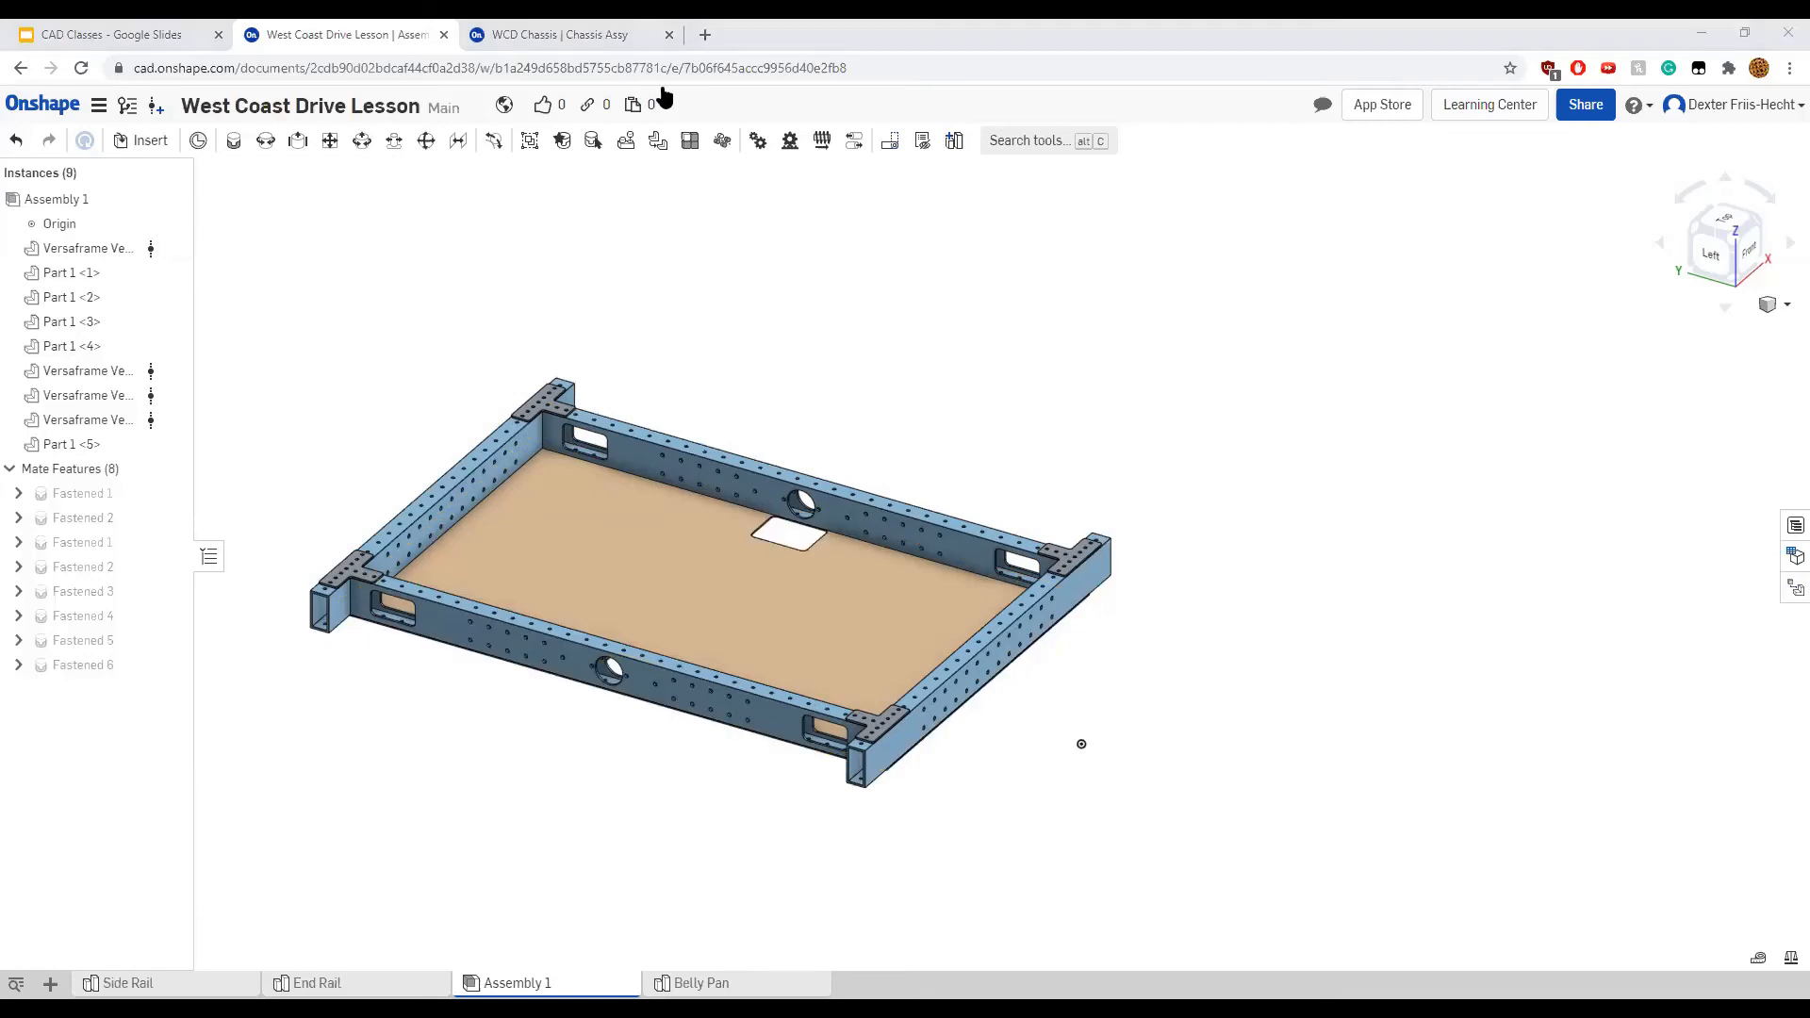
Switch to the WCD Chassis reference assembly and examine its bumper supports, wheels and side rails
{"action": "key", "text": "ctrl+Tab"}
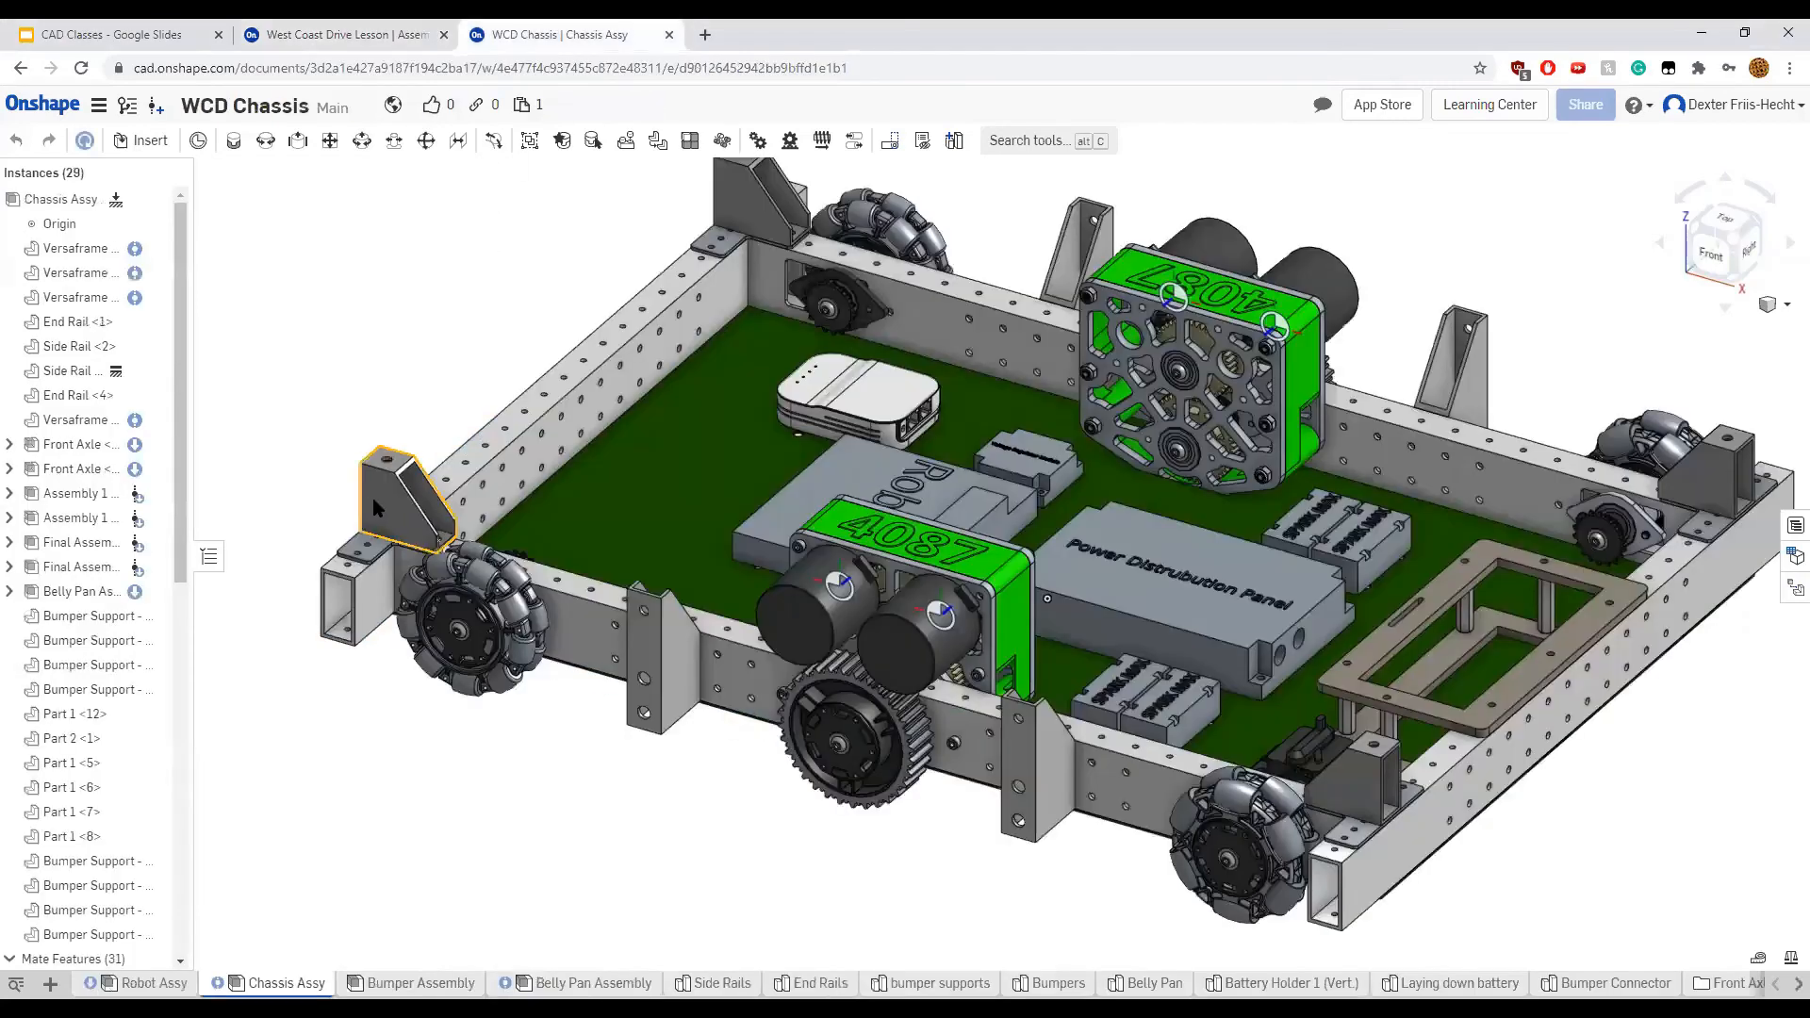
{"action": "scroll", "coordinate": [373, 494], "scroll_direction": "up", "scroll_amount": 6}
{"action": "scroll", "coordinate": [362, 468], "scroll_direction": "down", "scroll_amount": 4}
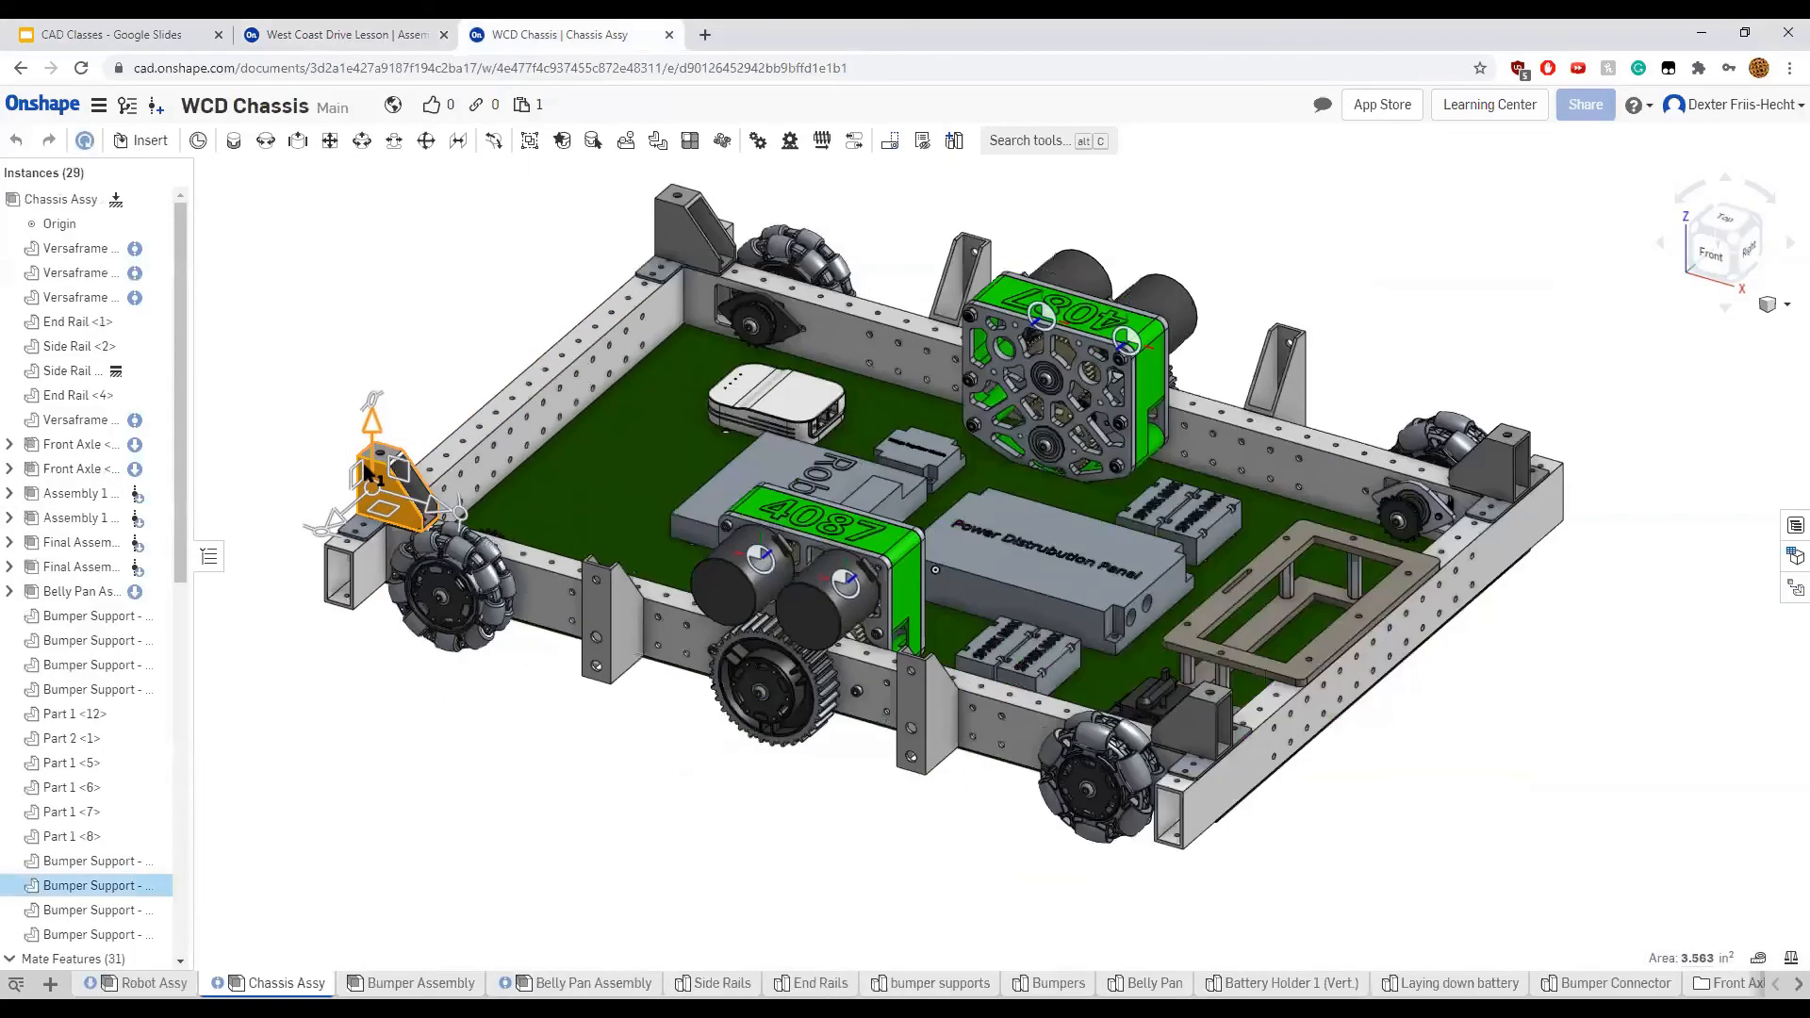
{"action": "left_click", "coordinate": [287, 490]}
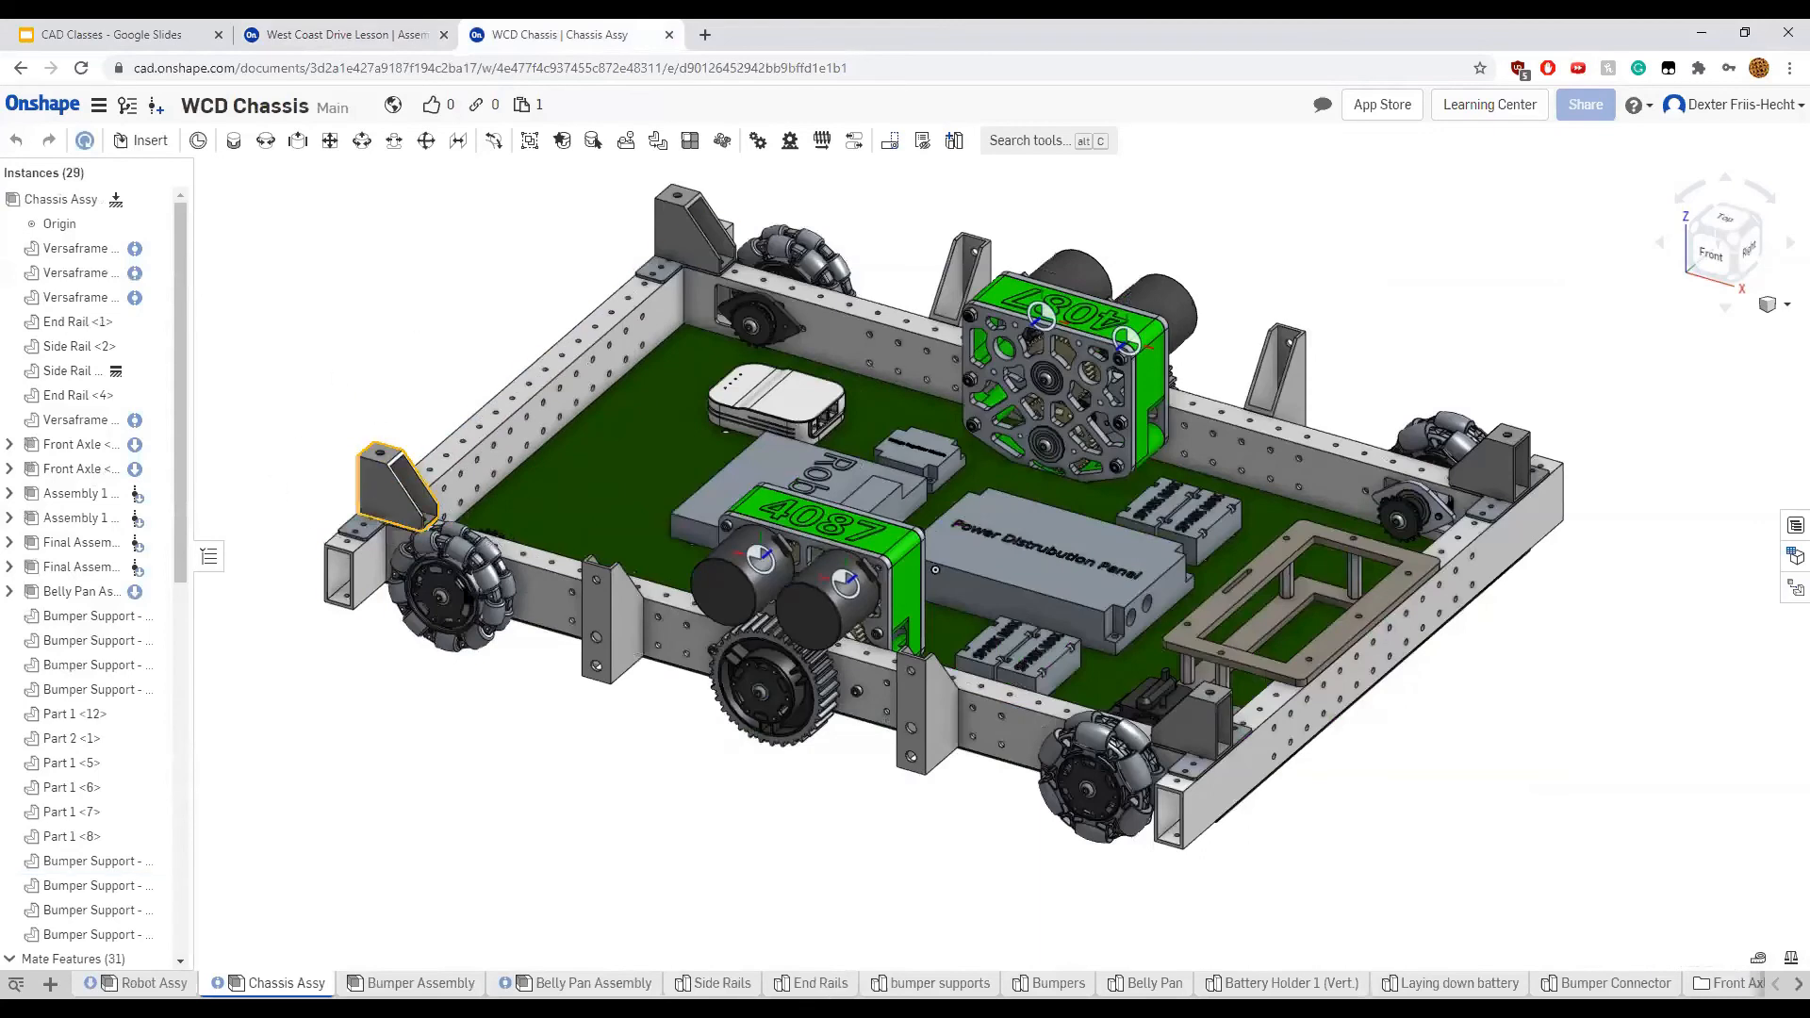
{"action": "scroll", "coordinate": [400, 508], "scroll_direction": "up", "scroll_amount": 6}
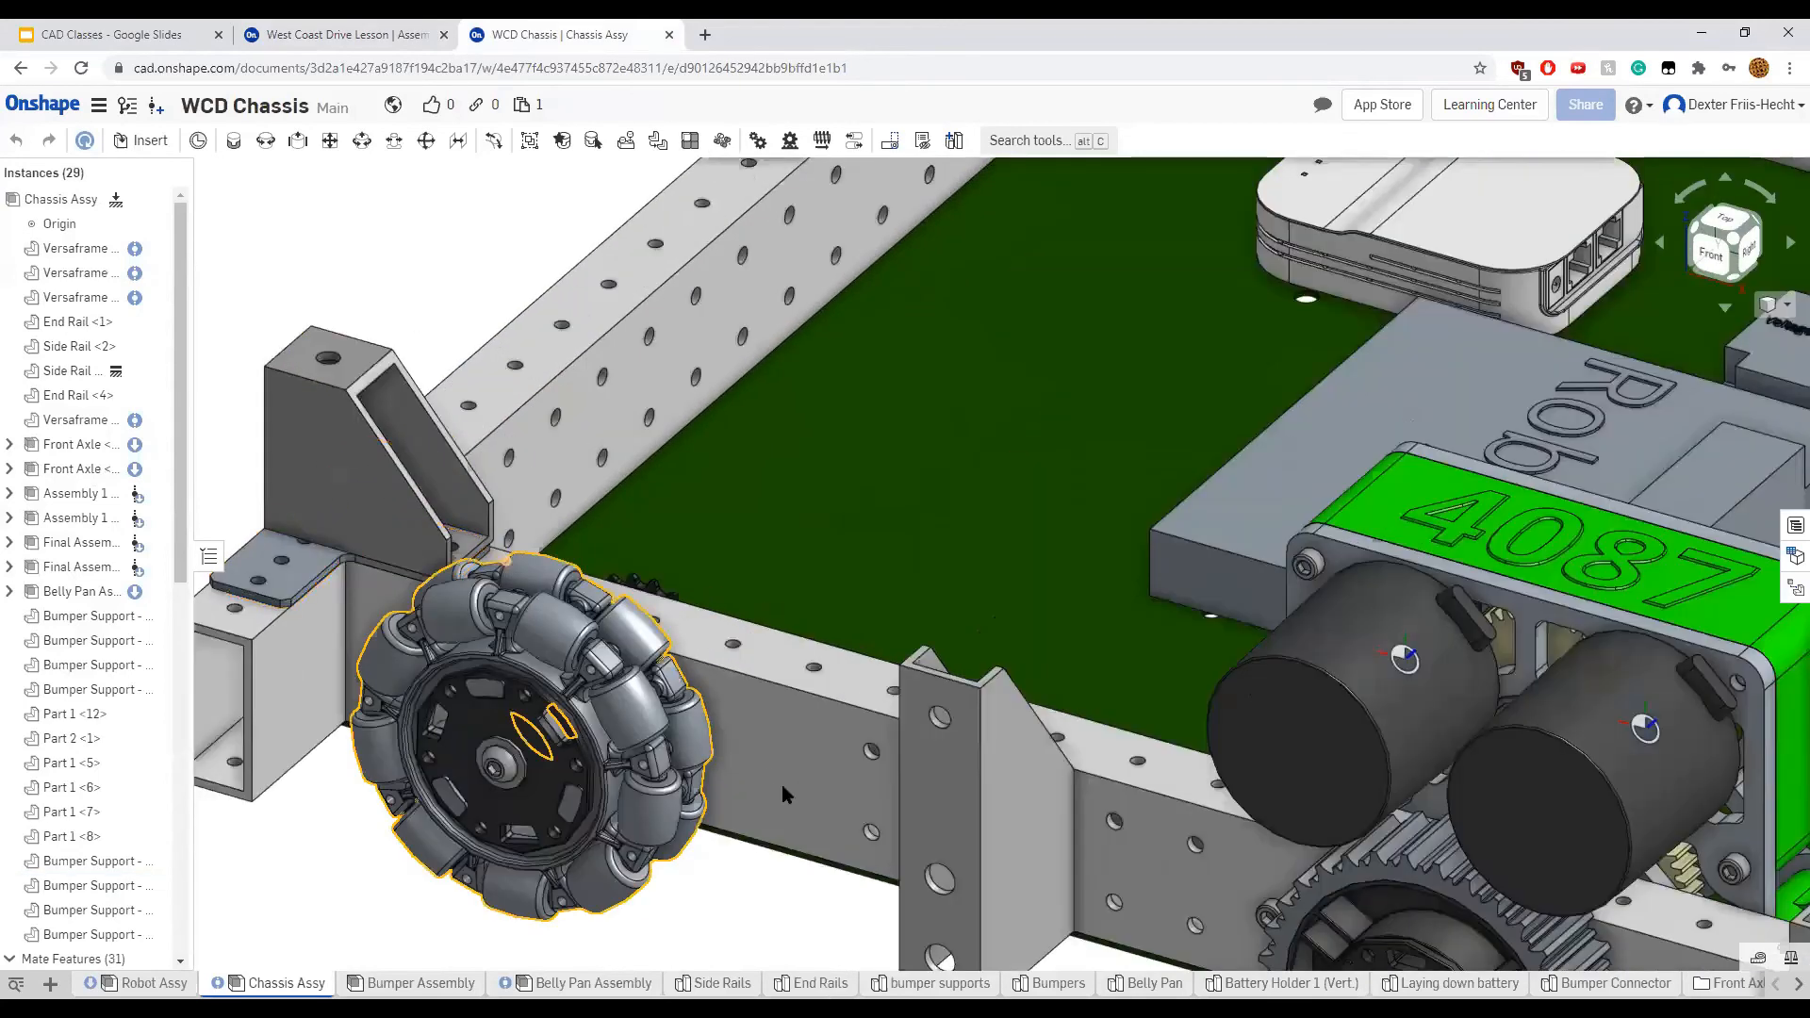
{"action": "scroll", "coordinate": [754, 773], "scroll_direction": "down", "scroll_amount": 6}
{"action": "right_click_drag", "start_coordinate": [732, 765], "coordinate": [940, 681]}
{"action": "scroll", "coordinate": [881, 633], "scroll_direction": "up", "scroll_amount": 4}
{"action": "scroll", "coordinate": [903, 641], "scroll_direction": "down", "scroll_amount": 2}
{"action": "scroll", "coordinate": [942, 688], "scroll_direction": "down", "scroll_amount": 5}
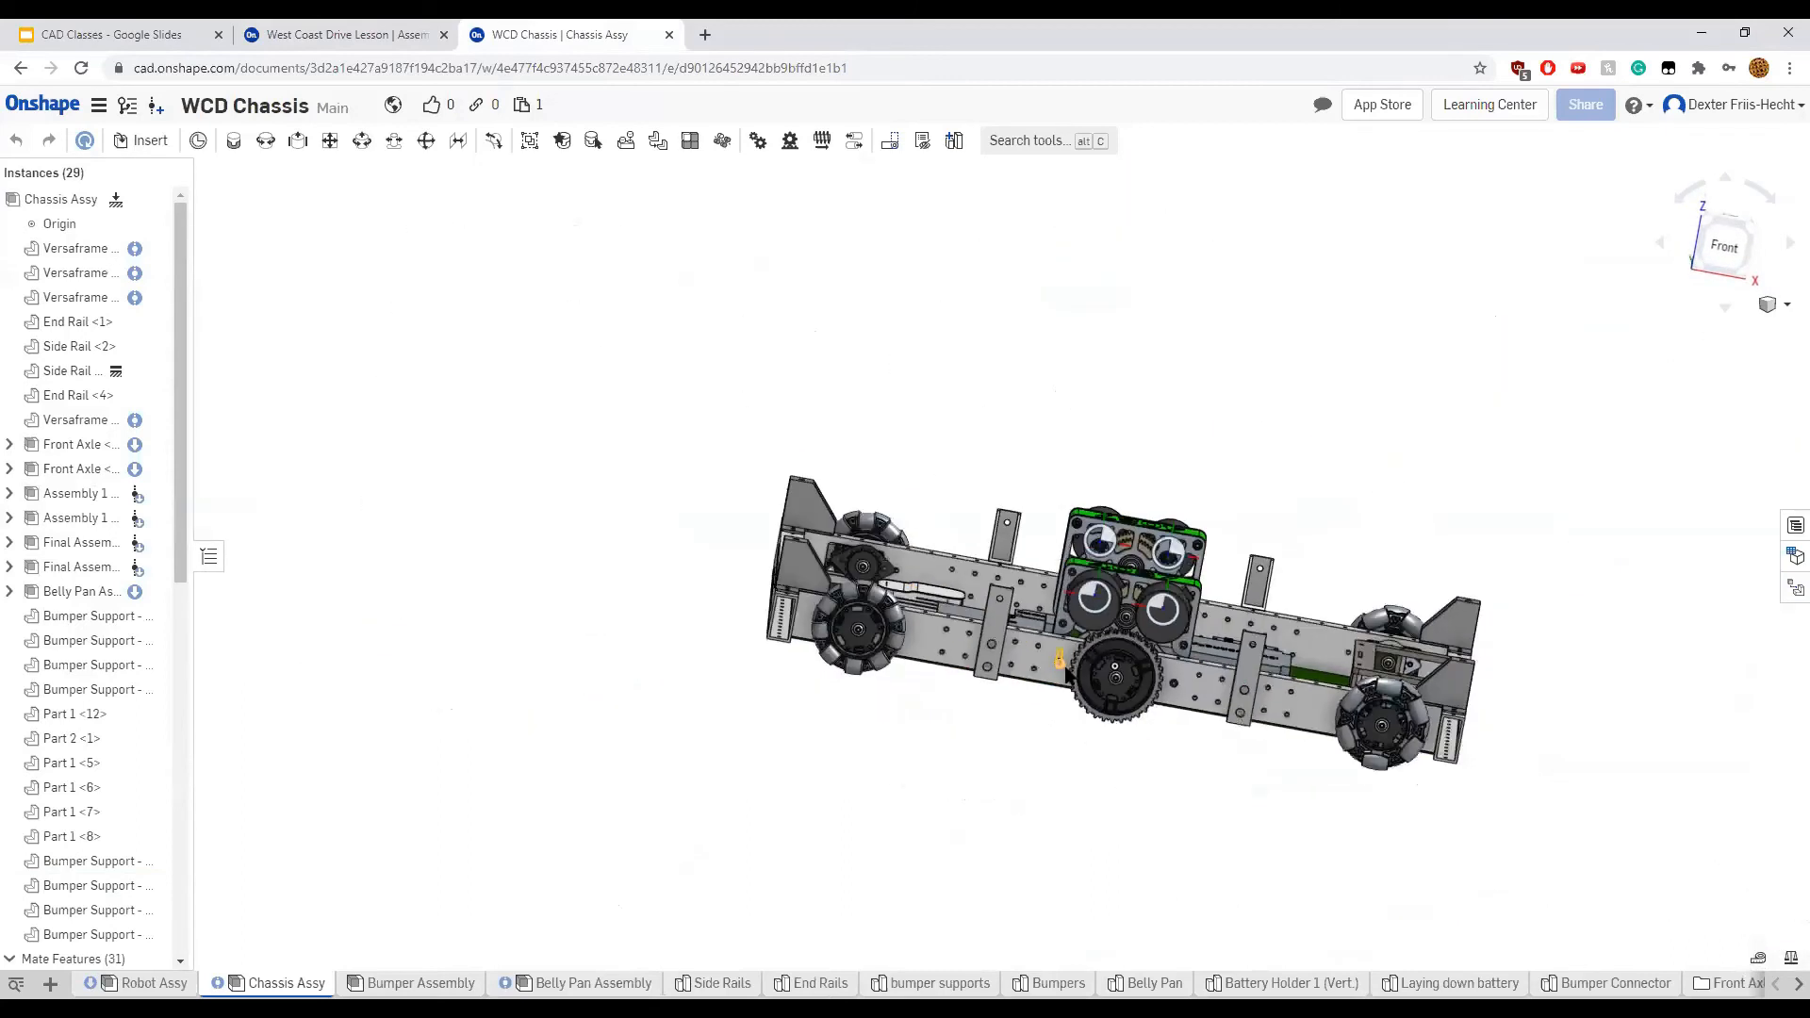
Examine the reference chassis's battery holder and belly pan electronics, and return to the West Coast Drive Lesson assembly
{"action": "right_click_drag", "start_coordinate": [1105, 754], "coordinate": [1357, 731]}
{"action": "scroll", "coordinate": [1007, 708], "scroll_direction": "up", "scroll_amount": 3}
{"action": "scroll", "coordinate": [1004, 711], "scroll_direction": "up", "scroll_amount": 3}
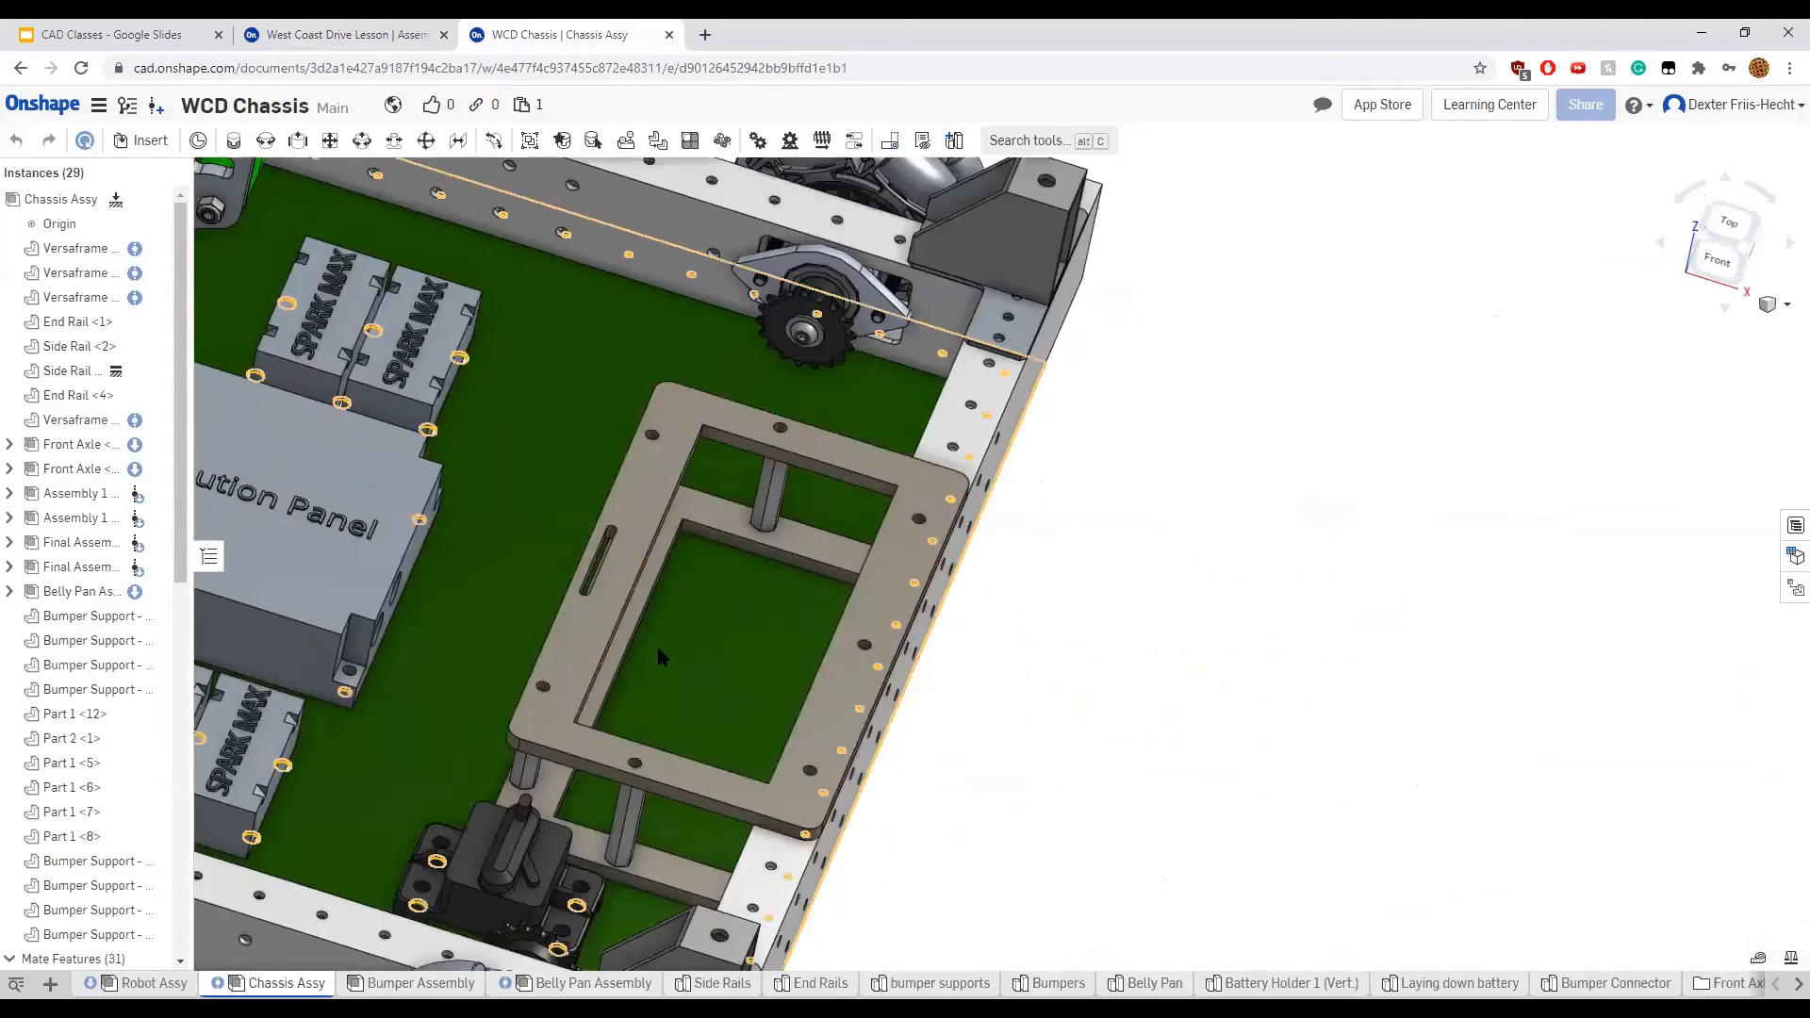
{"action": "right_click_drag", "start_coordinate": [981, 626], "coordinate": [940, 614]}
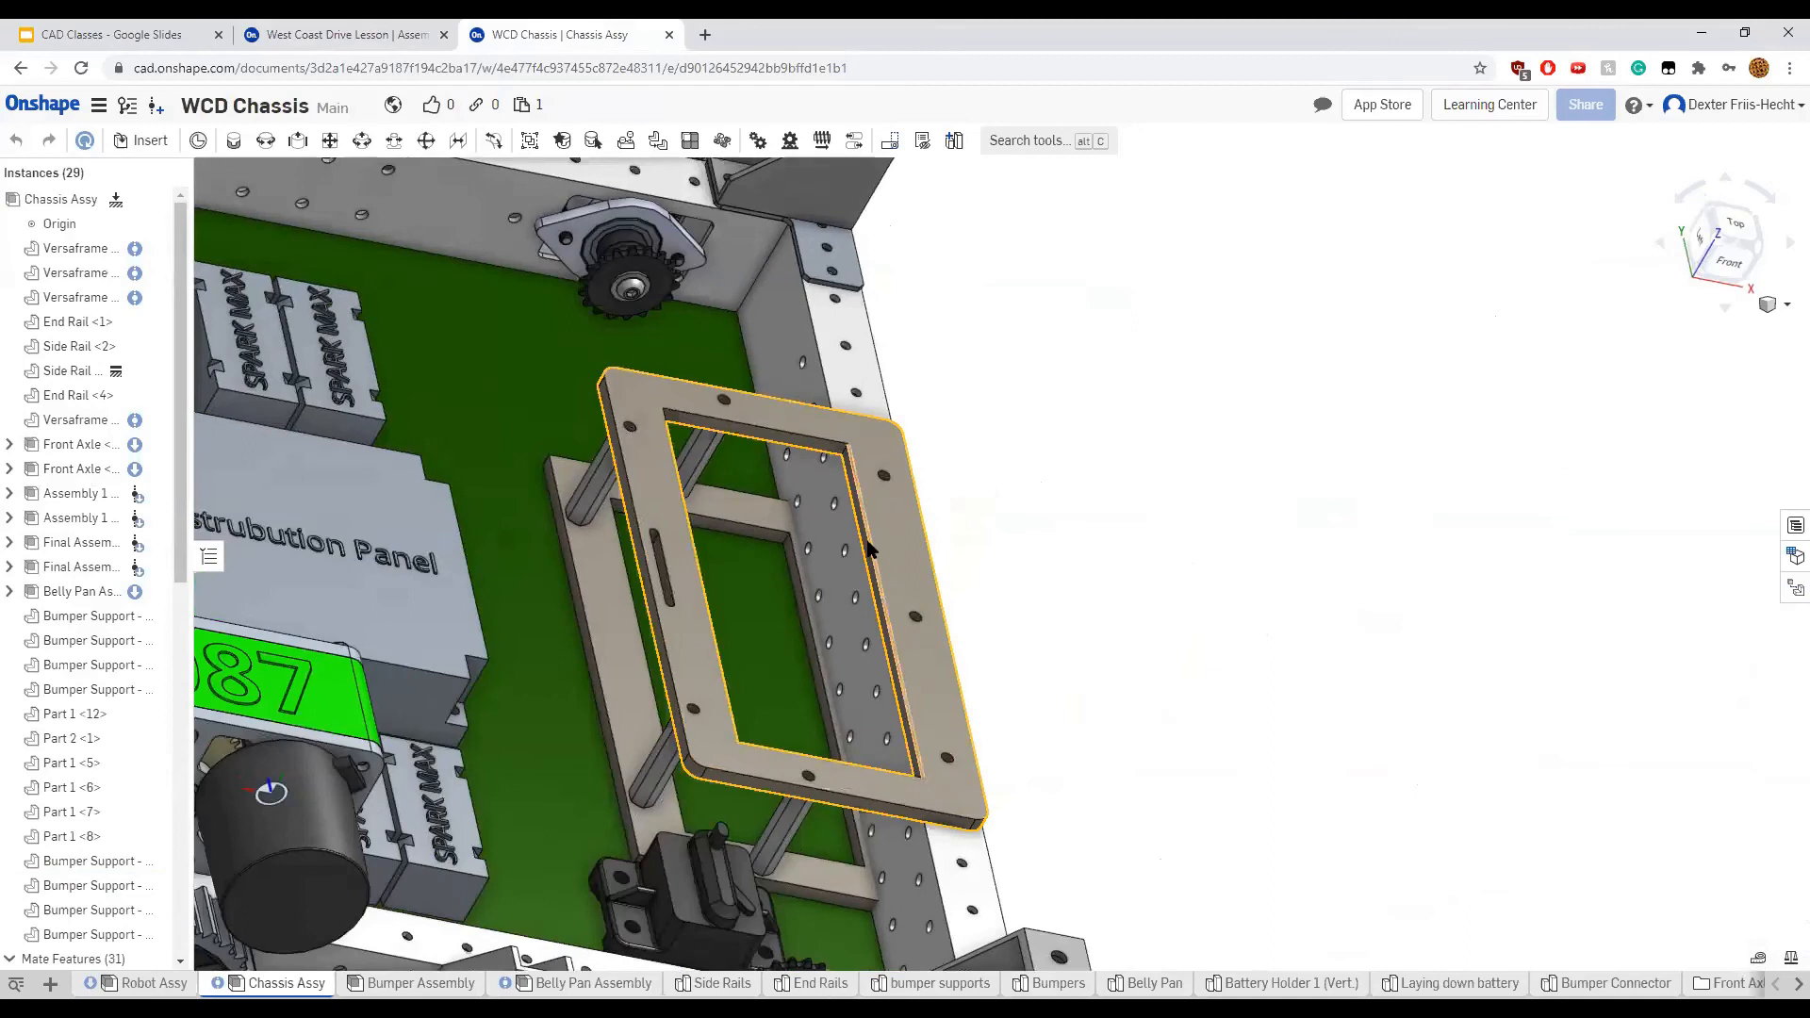
{"action": "scroll", "coordinate": [794, 605], "scroll_direction": "down", "scroll_amount": 5}
{"action": "middle_click_drag", "start_coordinate": [431, 563], "coordinate": [918, 618]}
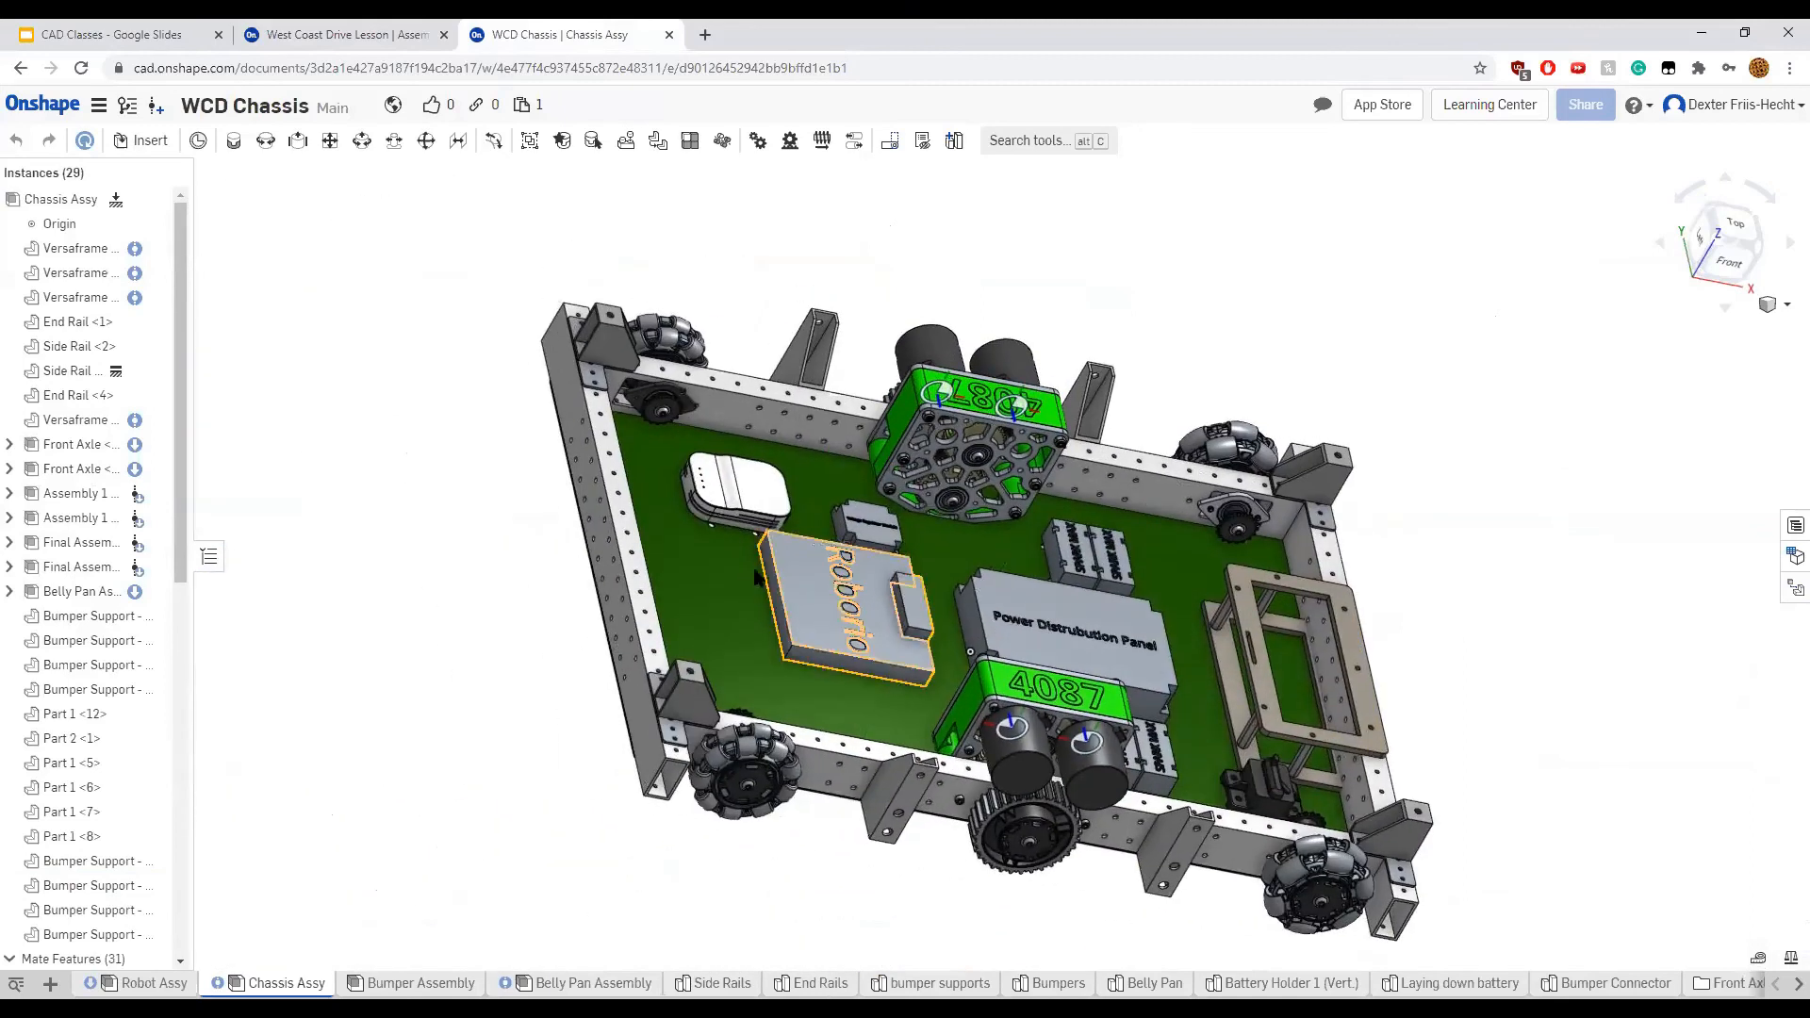
{"action": "right_click_drag", "start_coordinate": [918, 618], "coordinate": [714, 576]}
{"action": "left_click", "coordinate": [339, 34]}
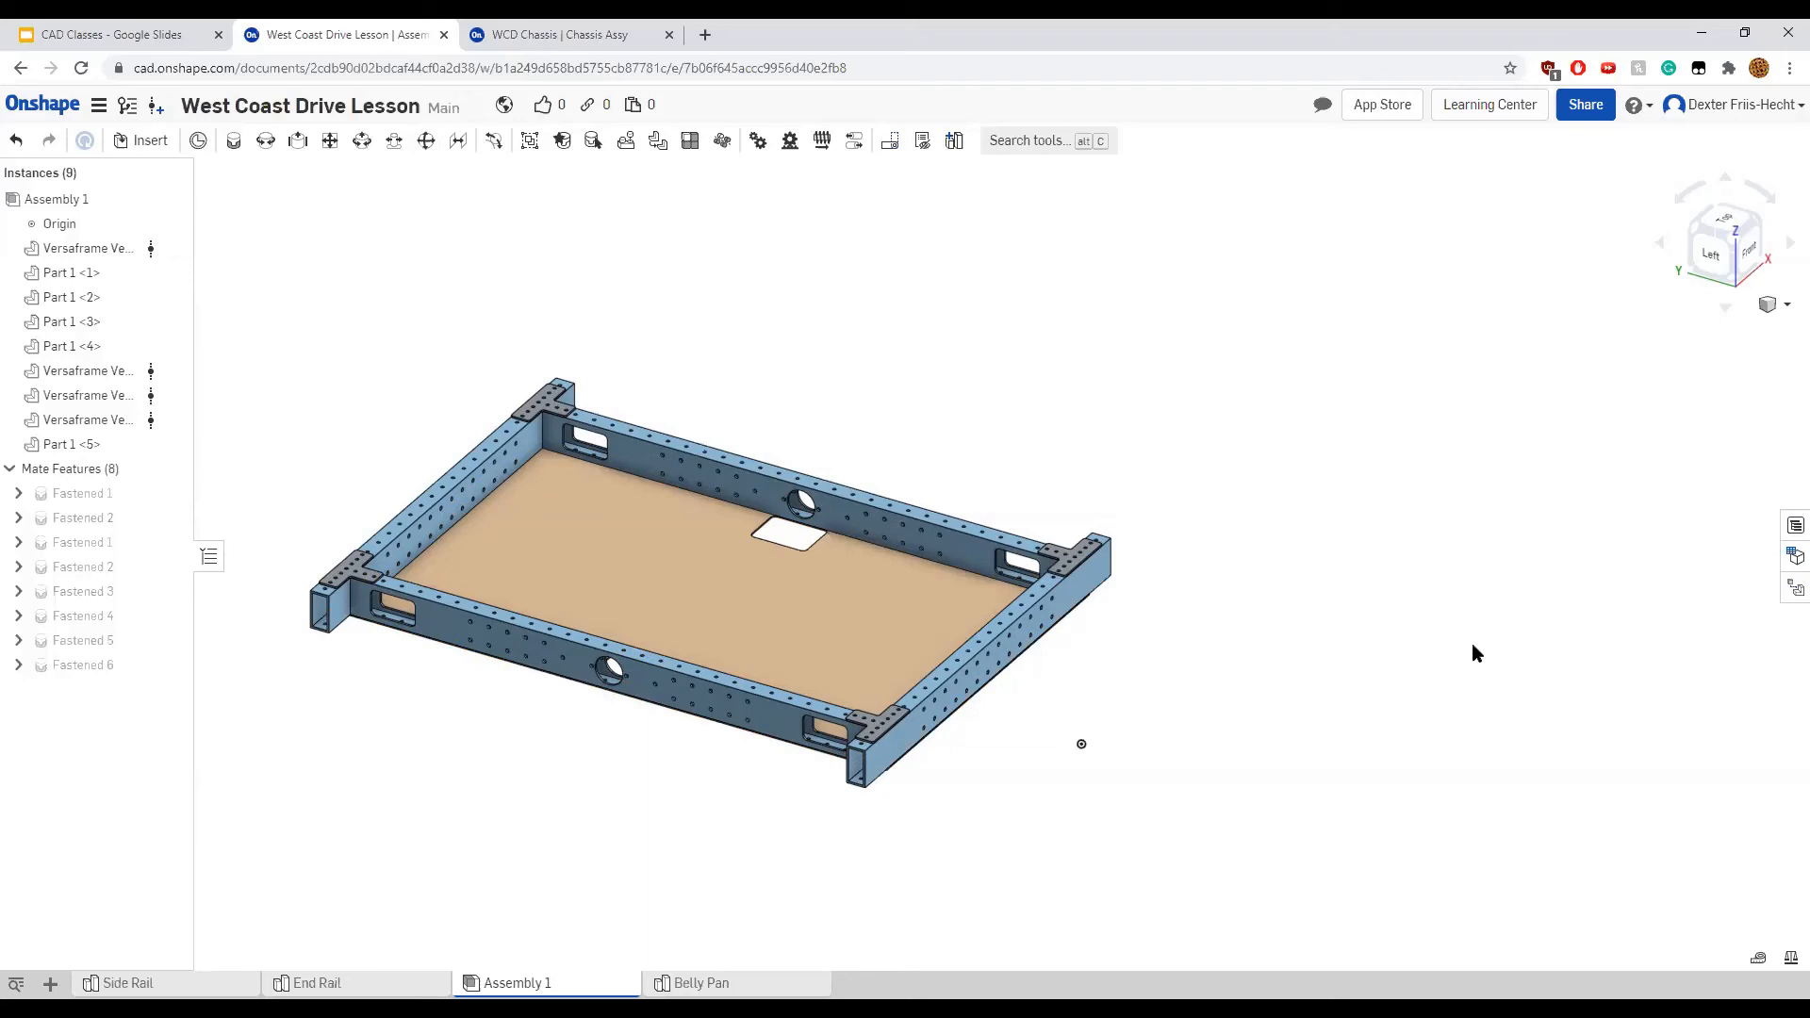
Switch to the CAD Classes deck in Google Slides, present it from the West Coast Drive Chassis slide, and advance one slide
{"action": "left_click", "coordinate": [121, 40]}
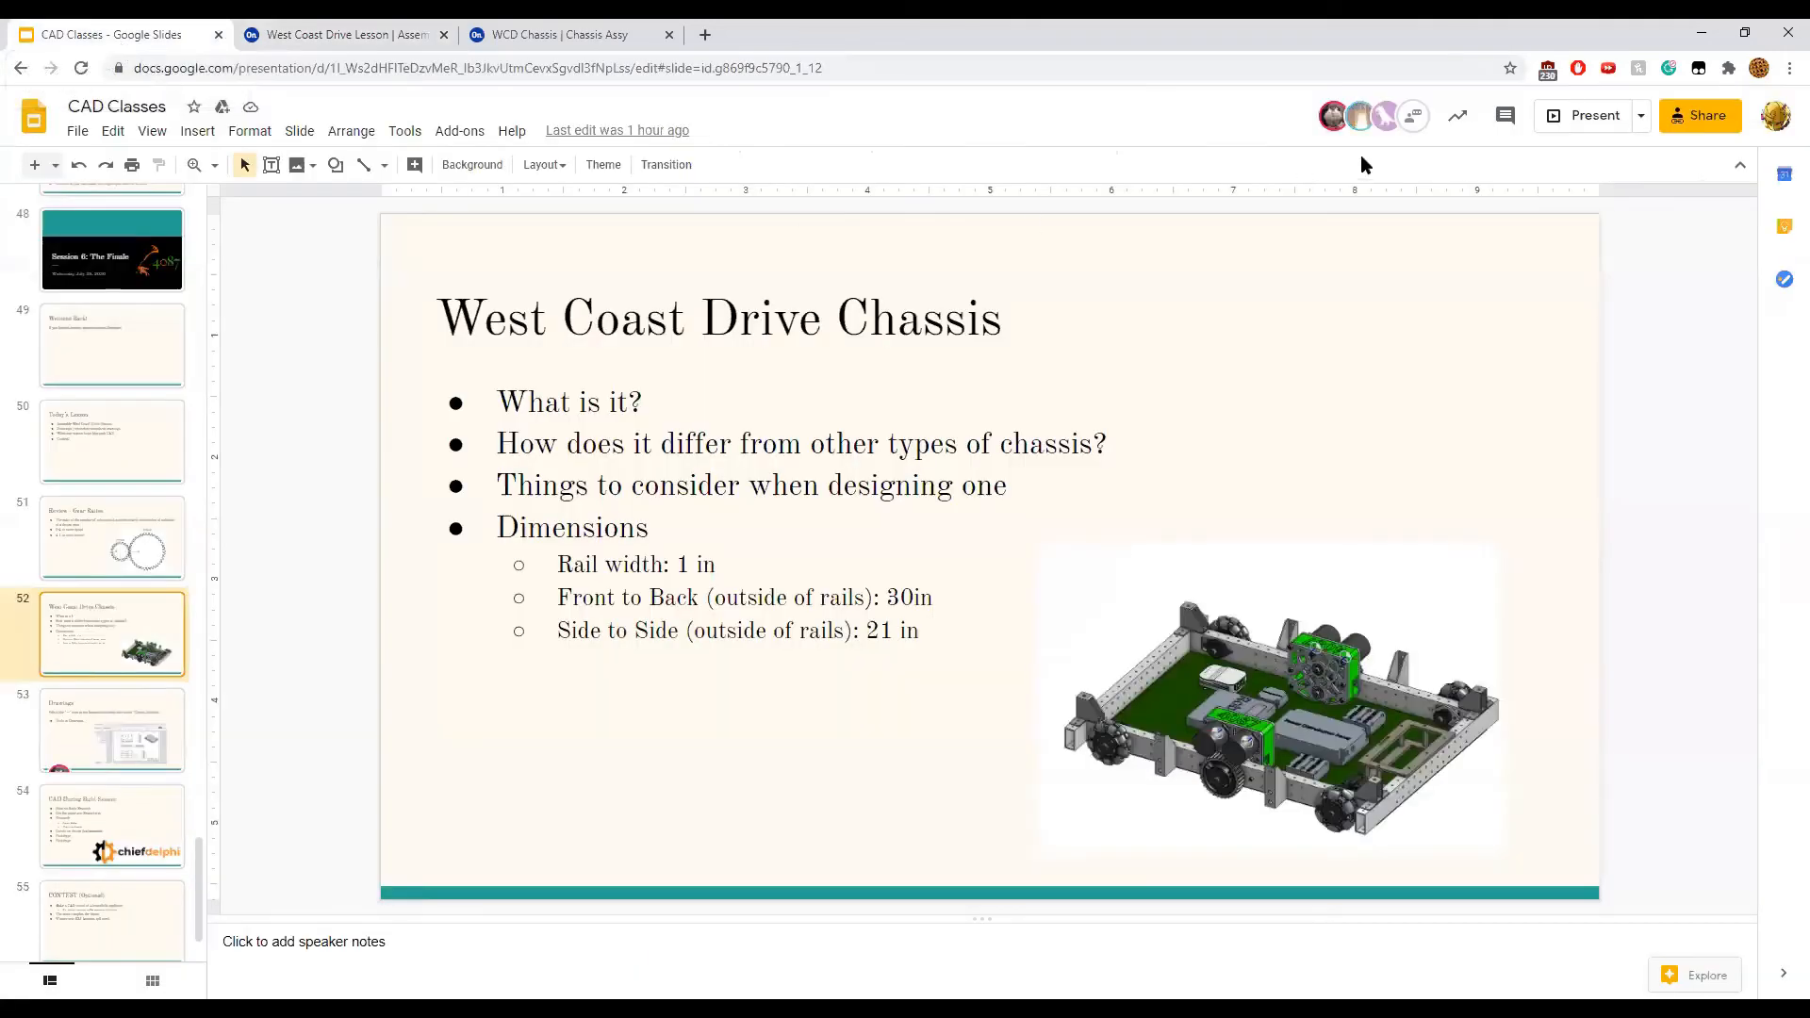
{"action": "left_click", "coordinate": [1569, 118]}
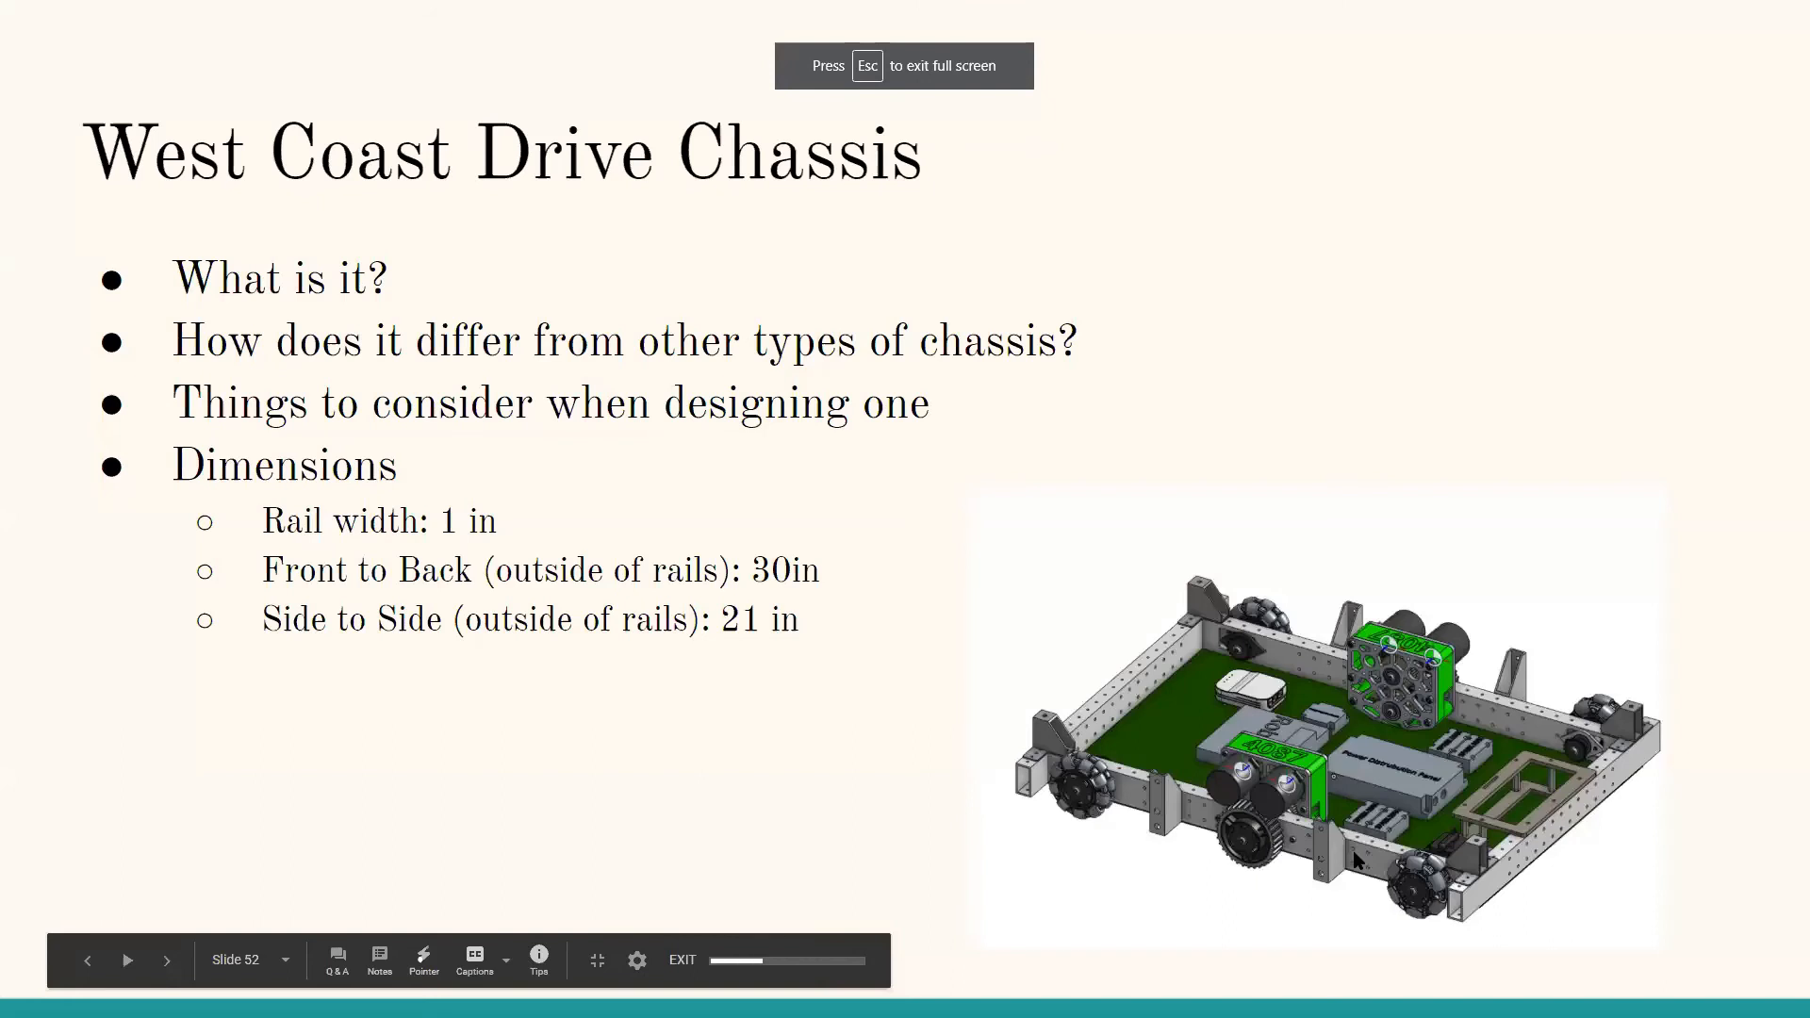
{"action": "key", "text": "Right"}
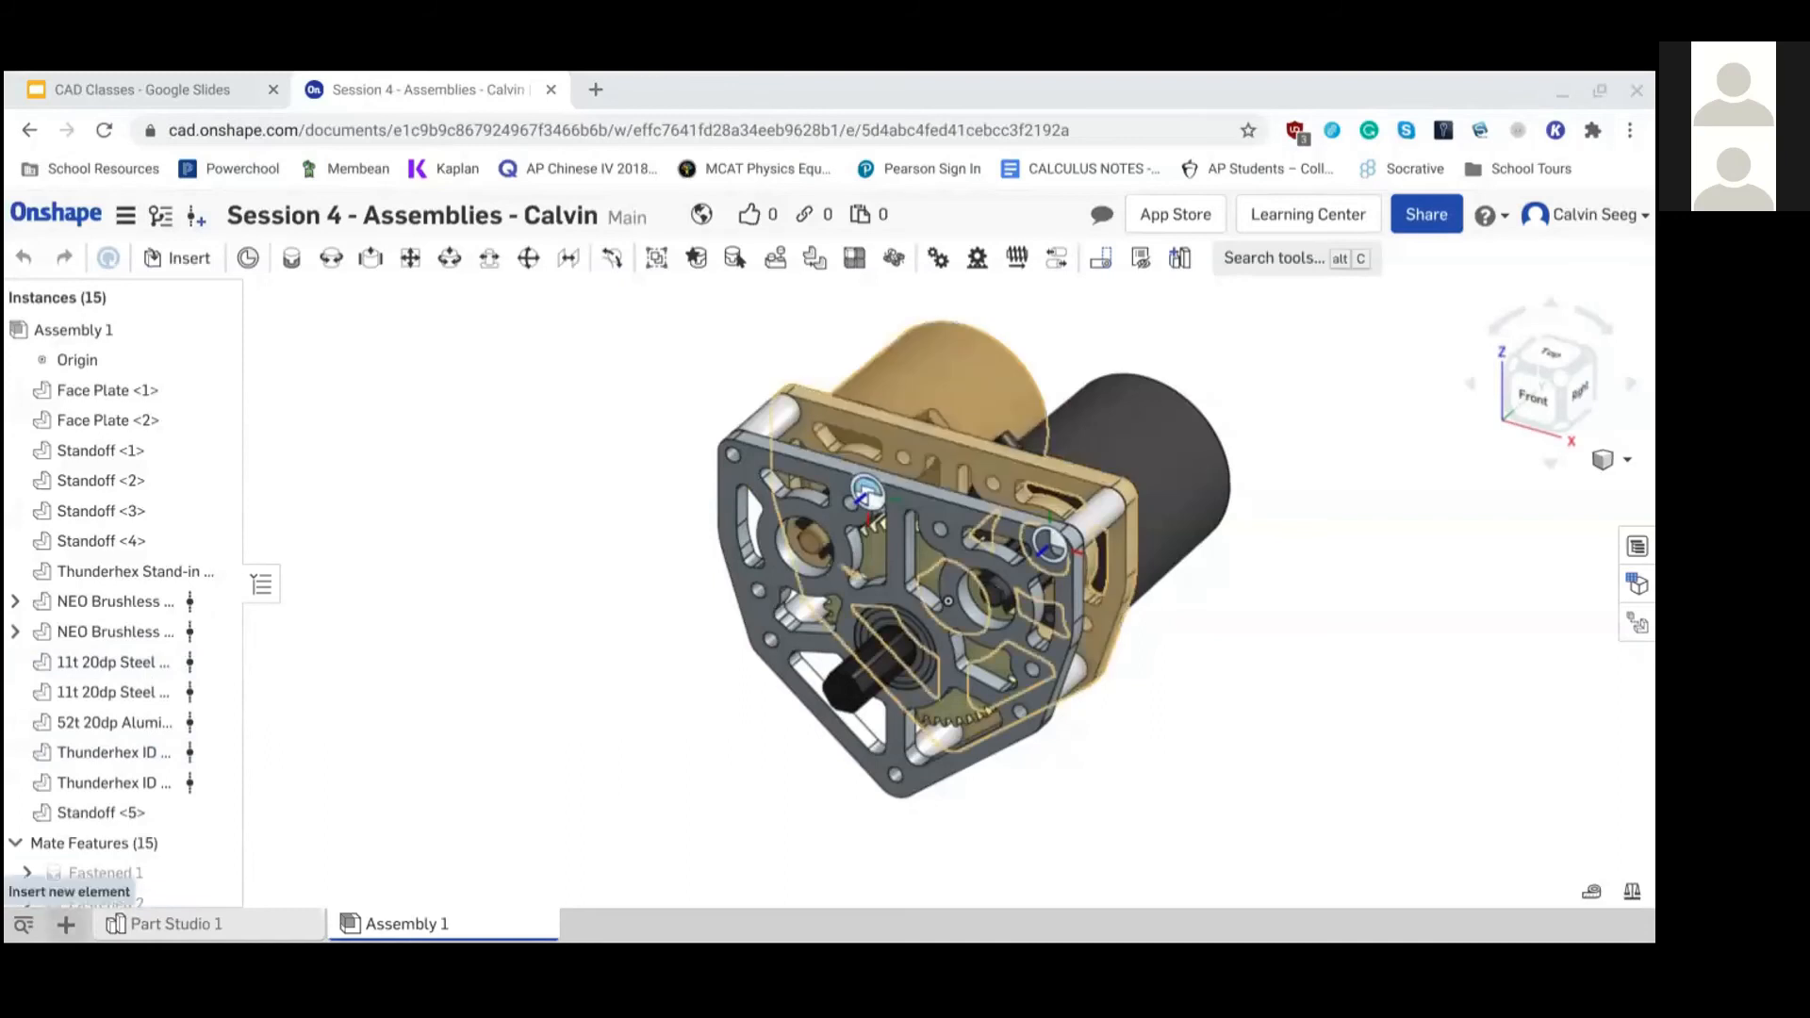
Create a new drawing in the Session 4 gearbox document from the ANSI_A_INCH.dwt template with no views
{"action": "left_click", "coordinate": [66, 924]}
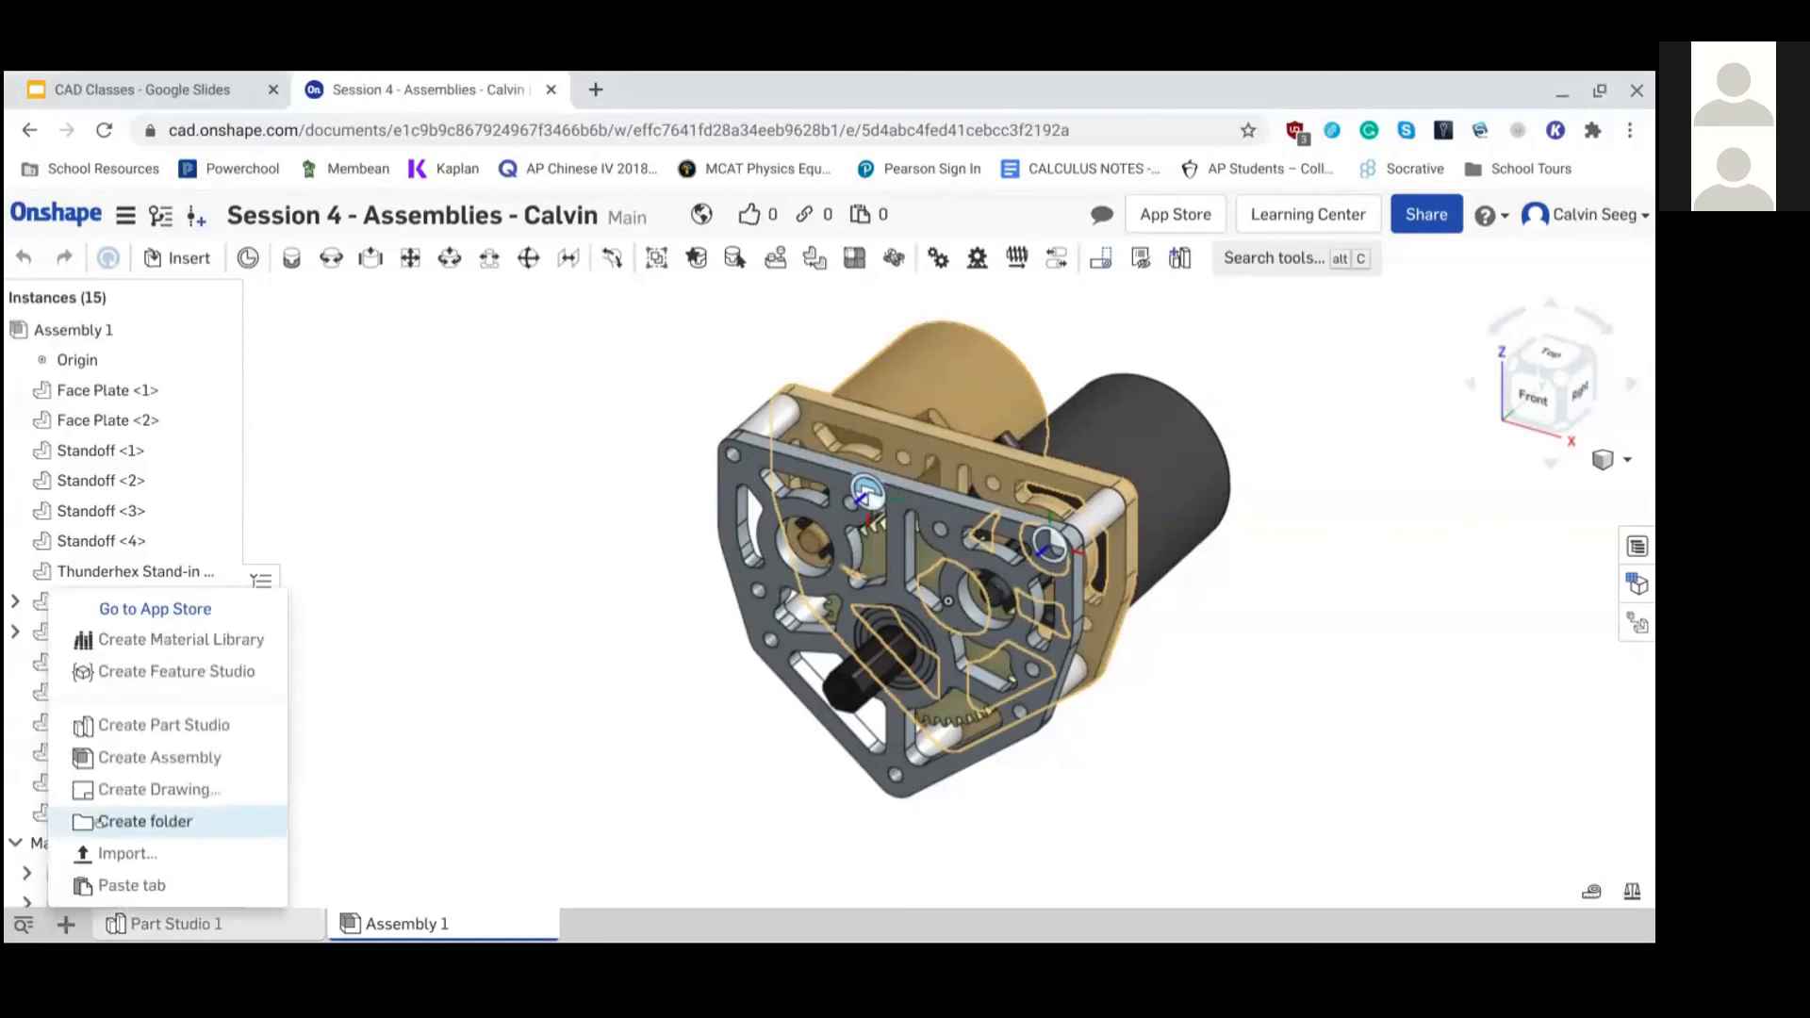
{"action": "left_click", "coordinate": [244, 797]}
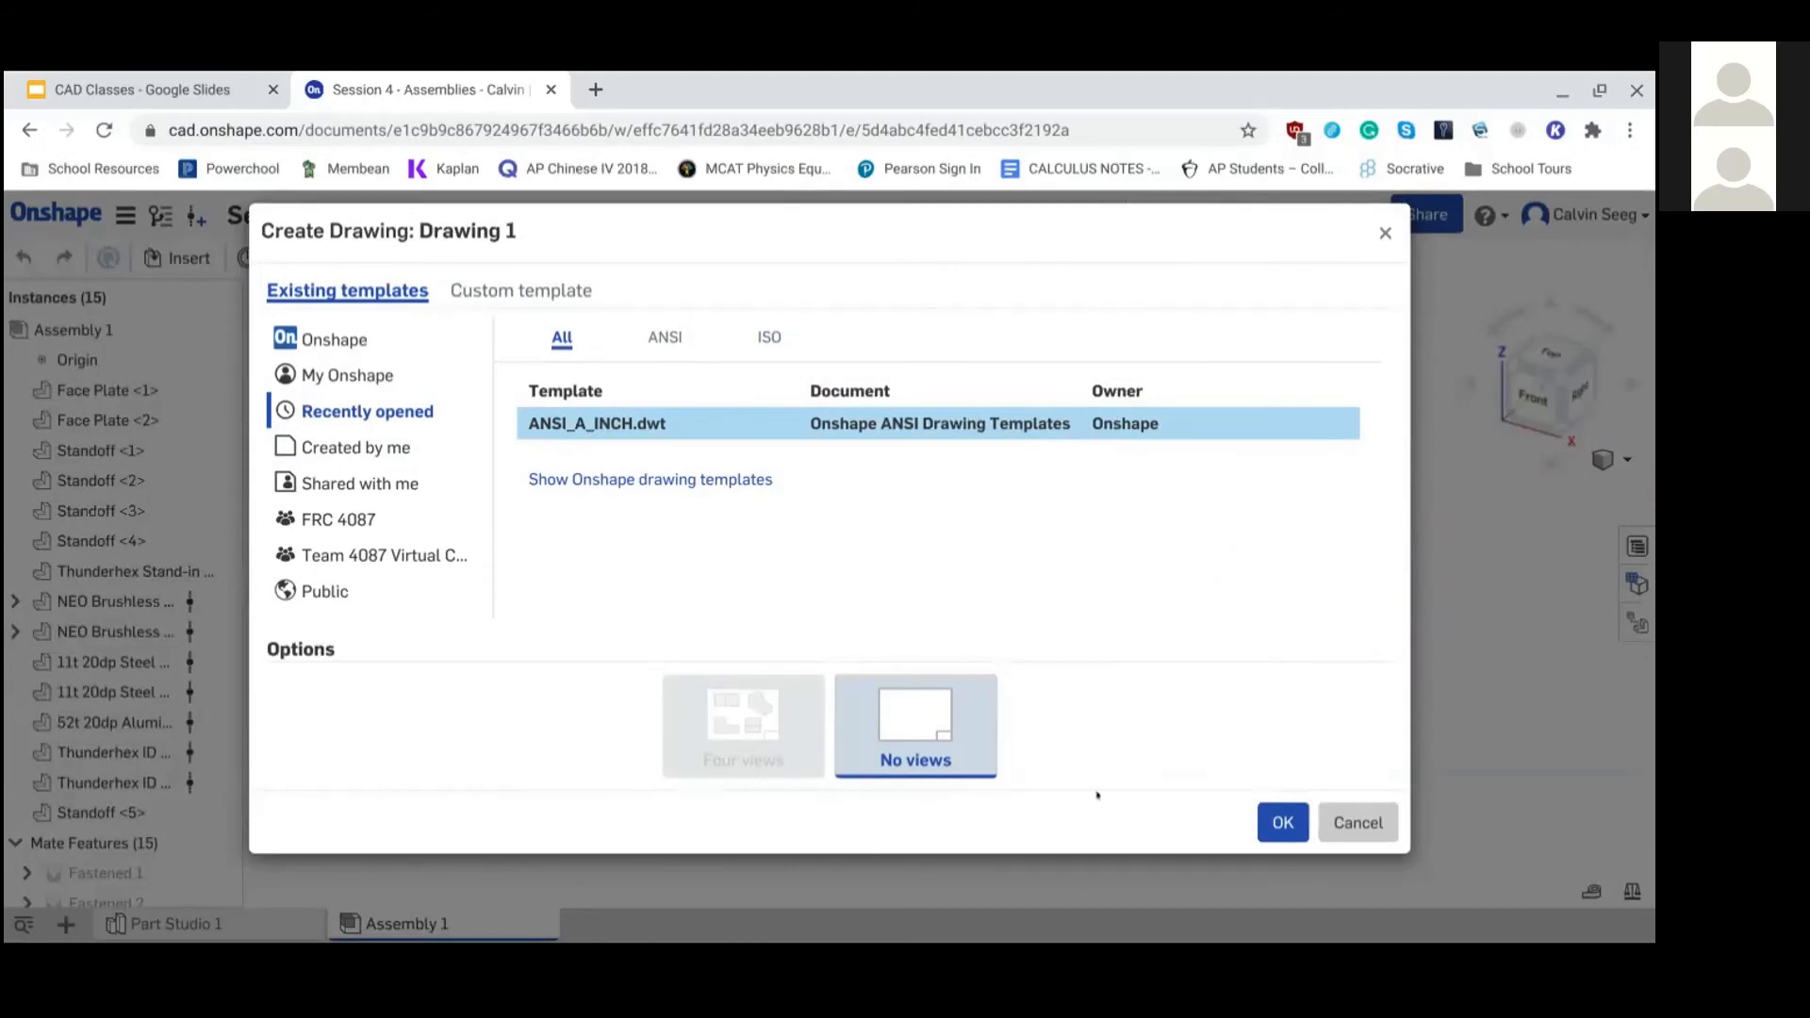
{"action": "left_click", "coordinate": [1284, 822]}
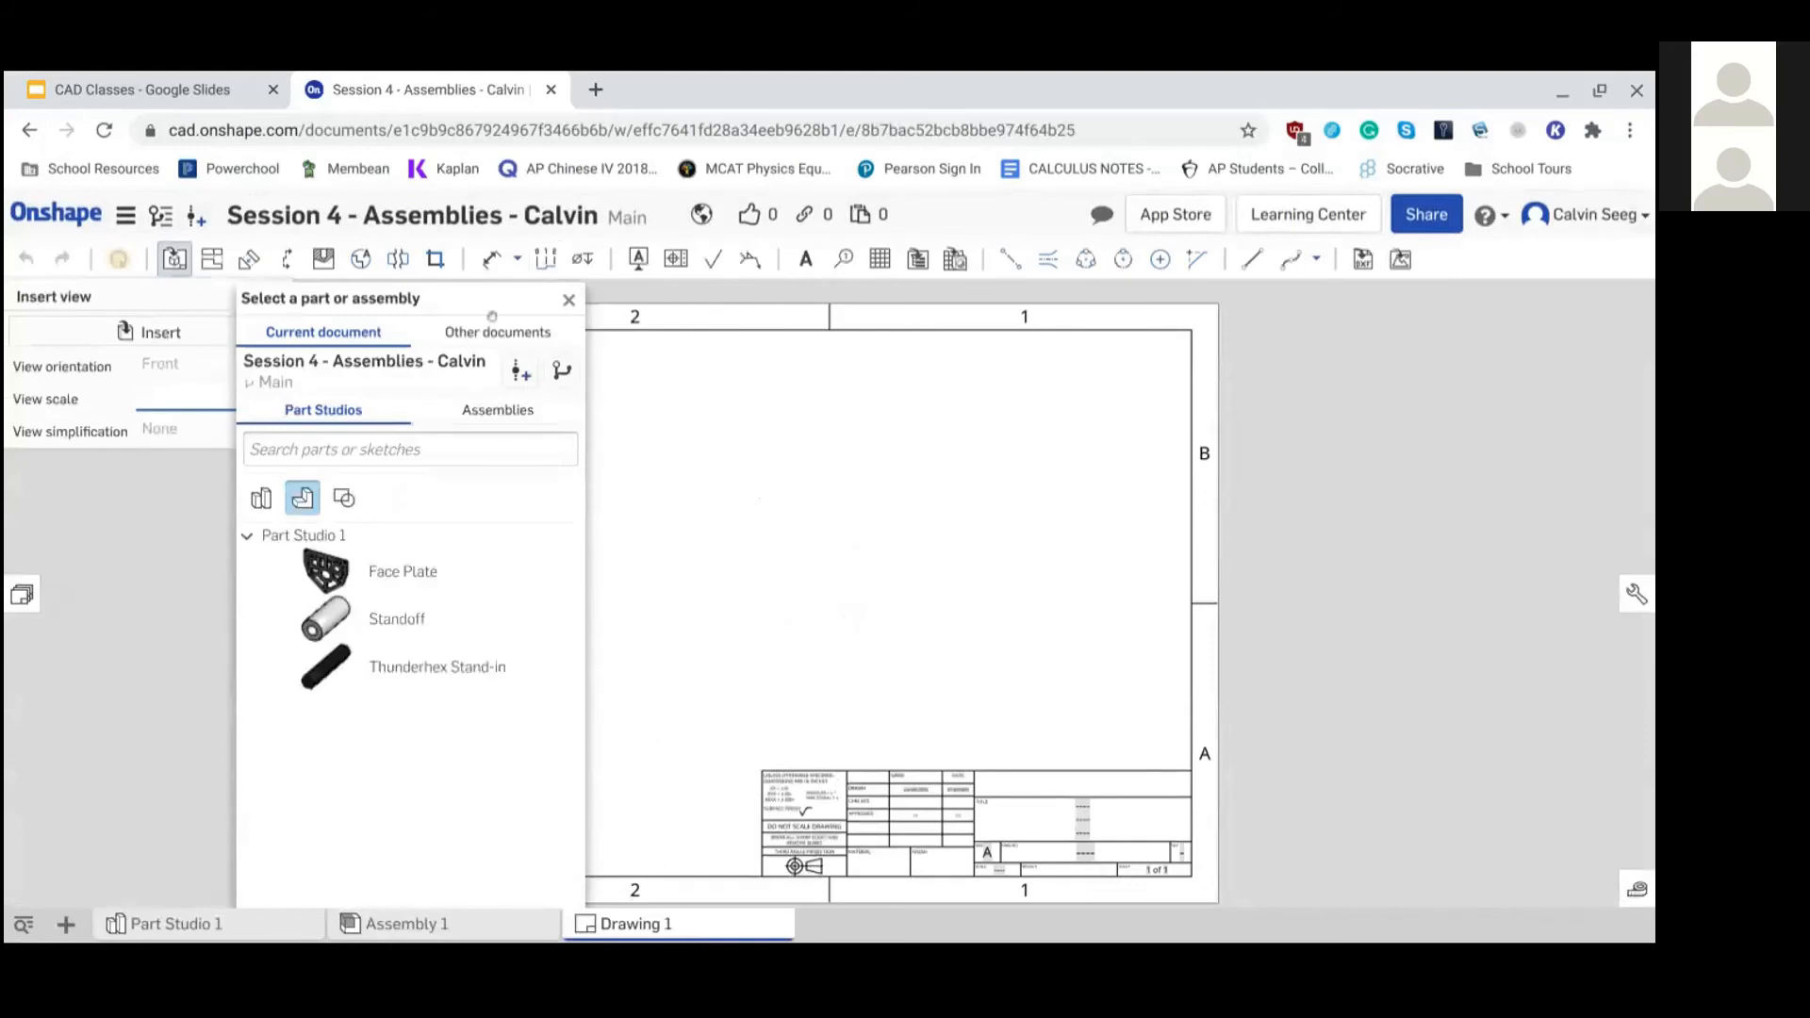
Insert a front view of Assembly 1 at 1:2 scale in the sheet's upper-left area
{"action": "left_click_drag", "start_coordinate": [496, 298], "coordinate": [292, 291]}
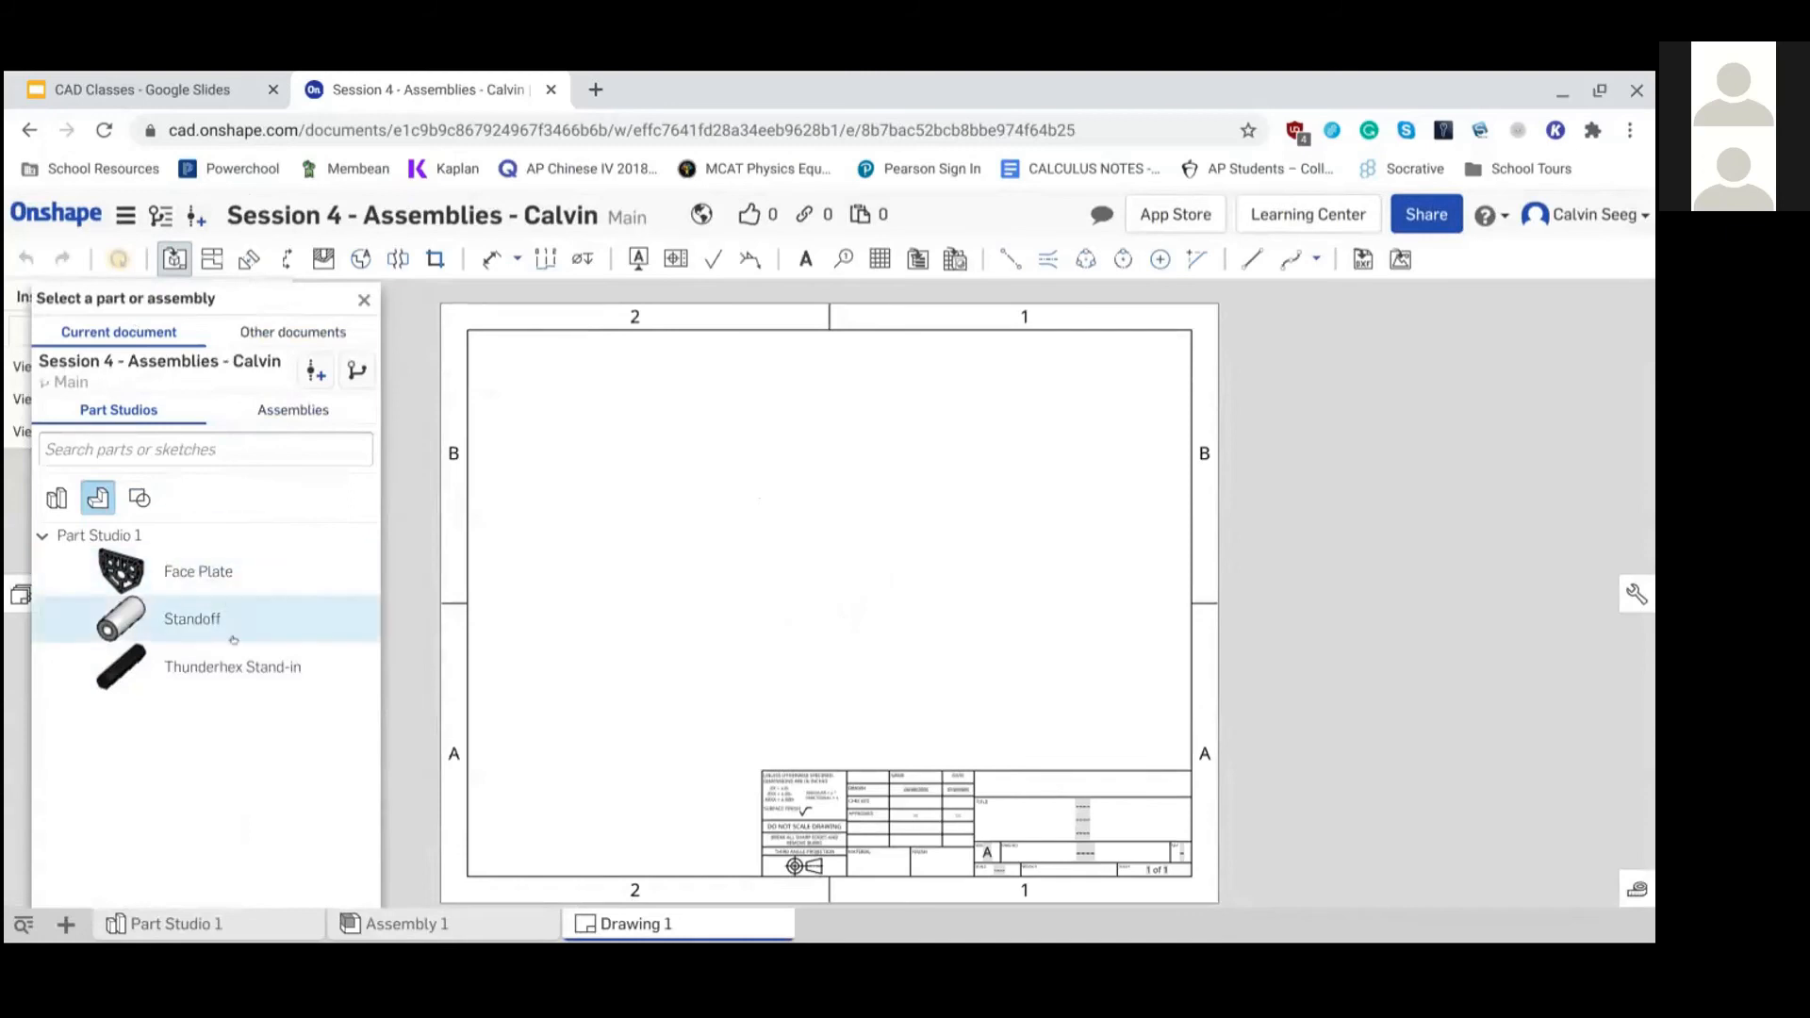
{"action": "left_click", "coordinate": [305, 409]}
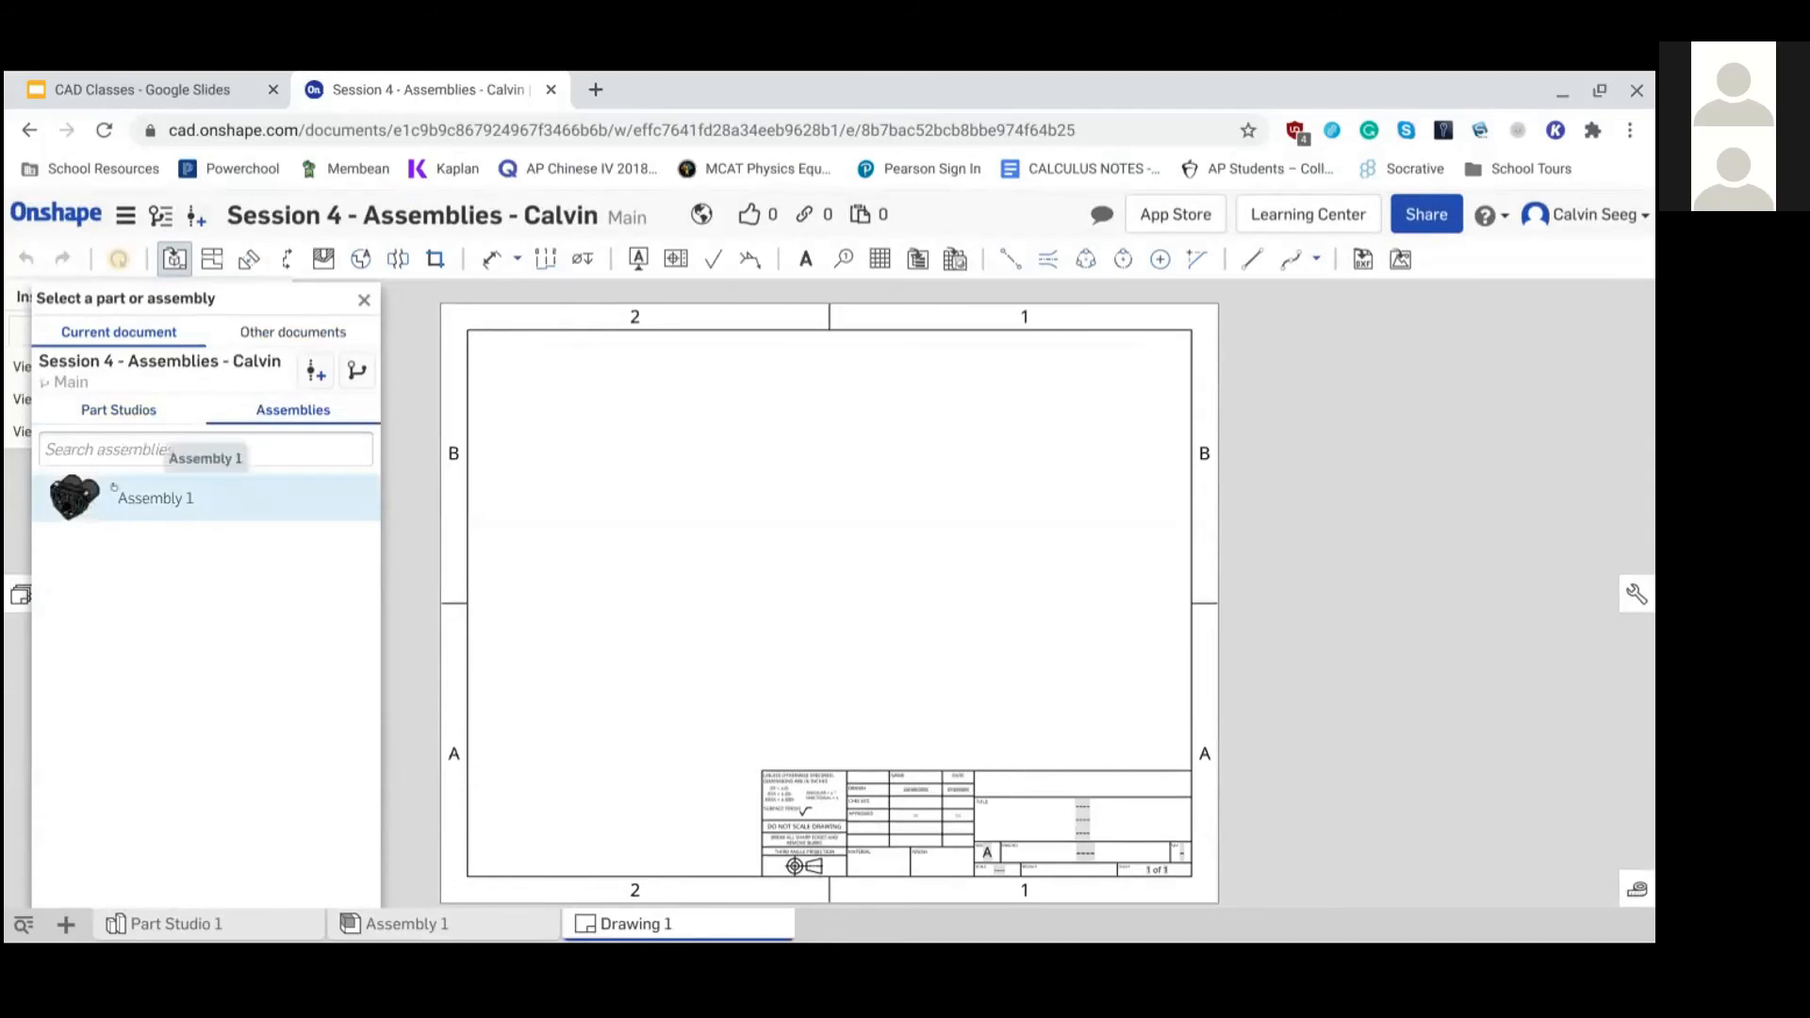
{"action": "left_click", "coordinate": [227, 499]}
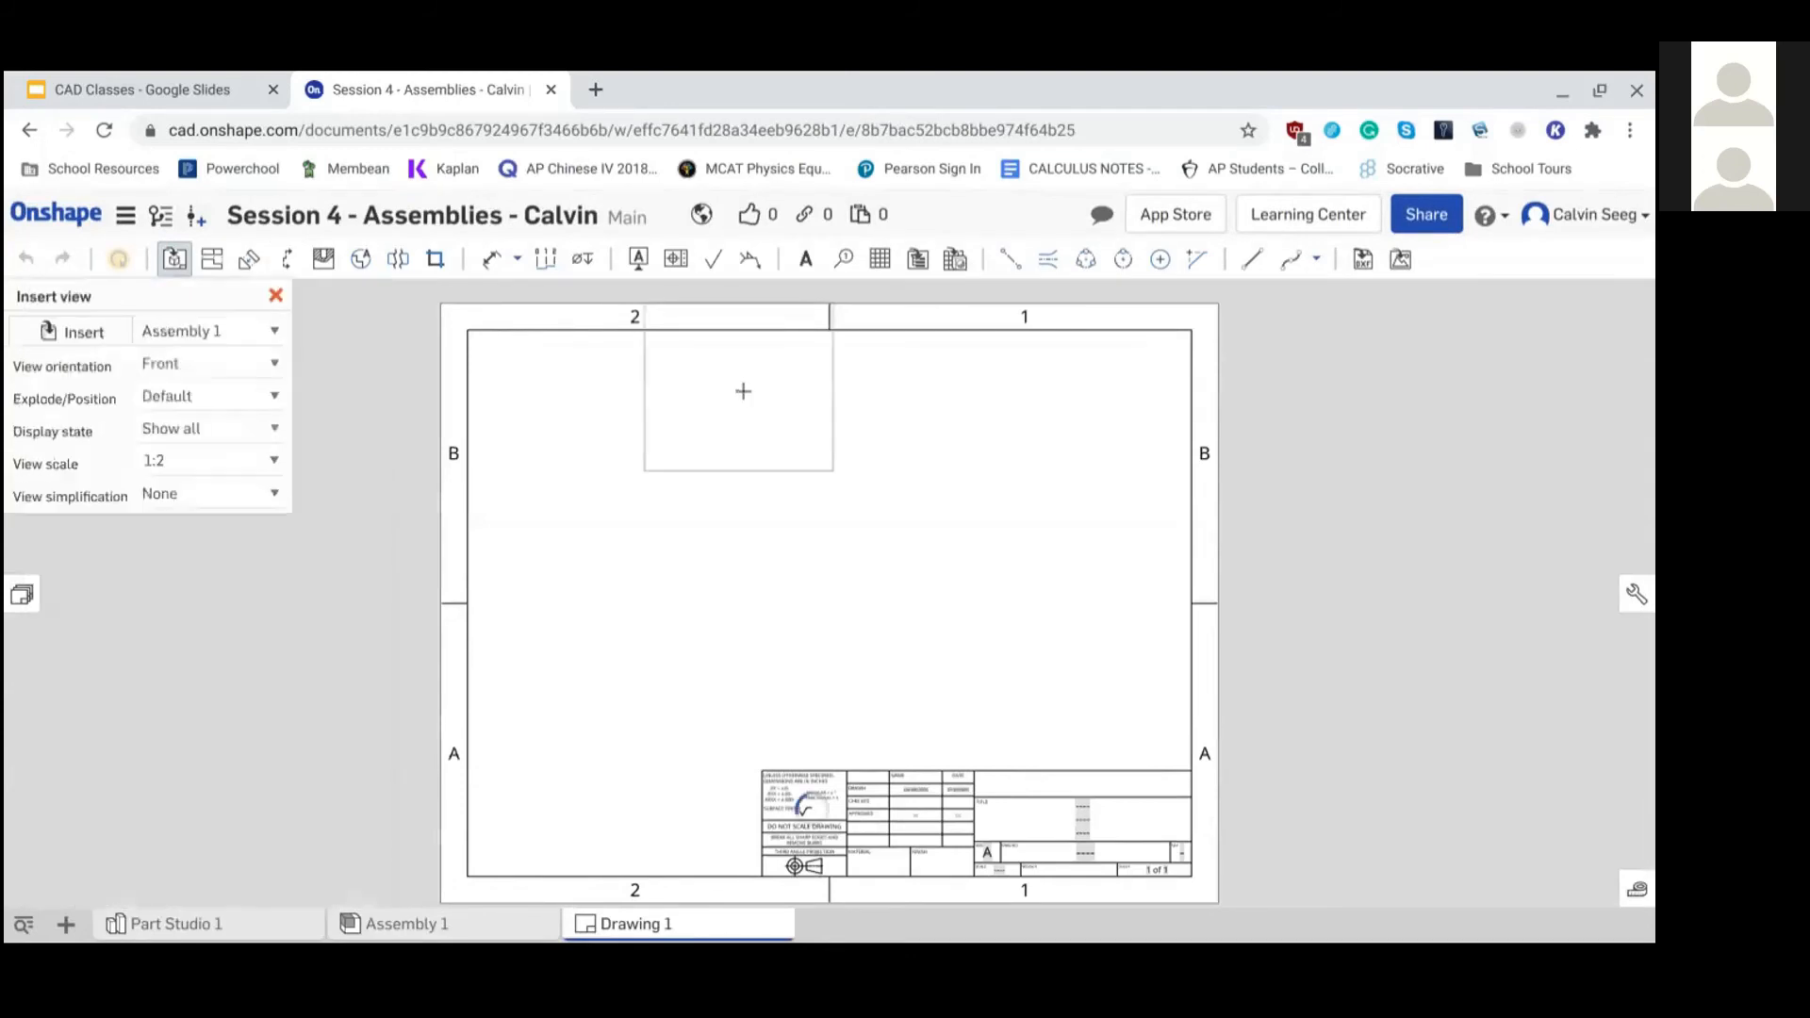
{"action": "left_click", "coordinate": [617, 463]}
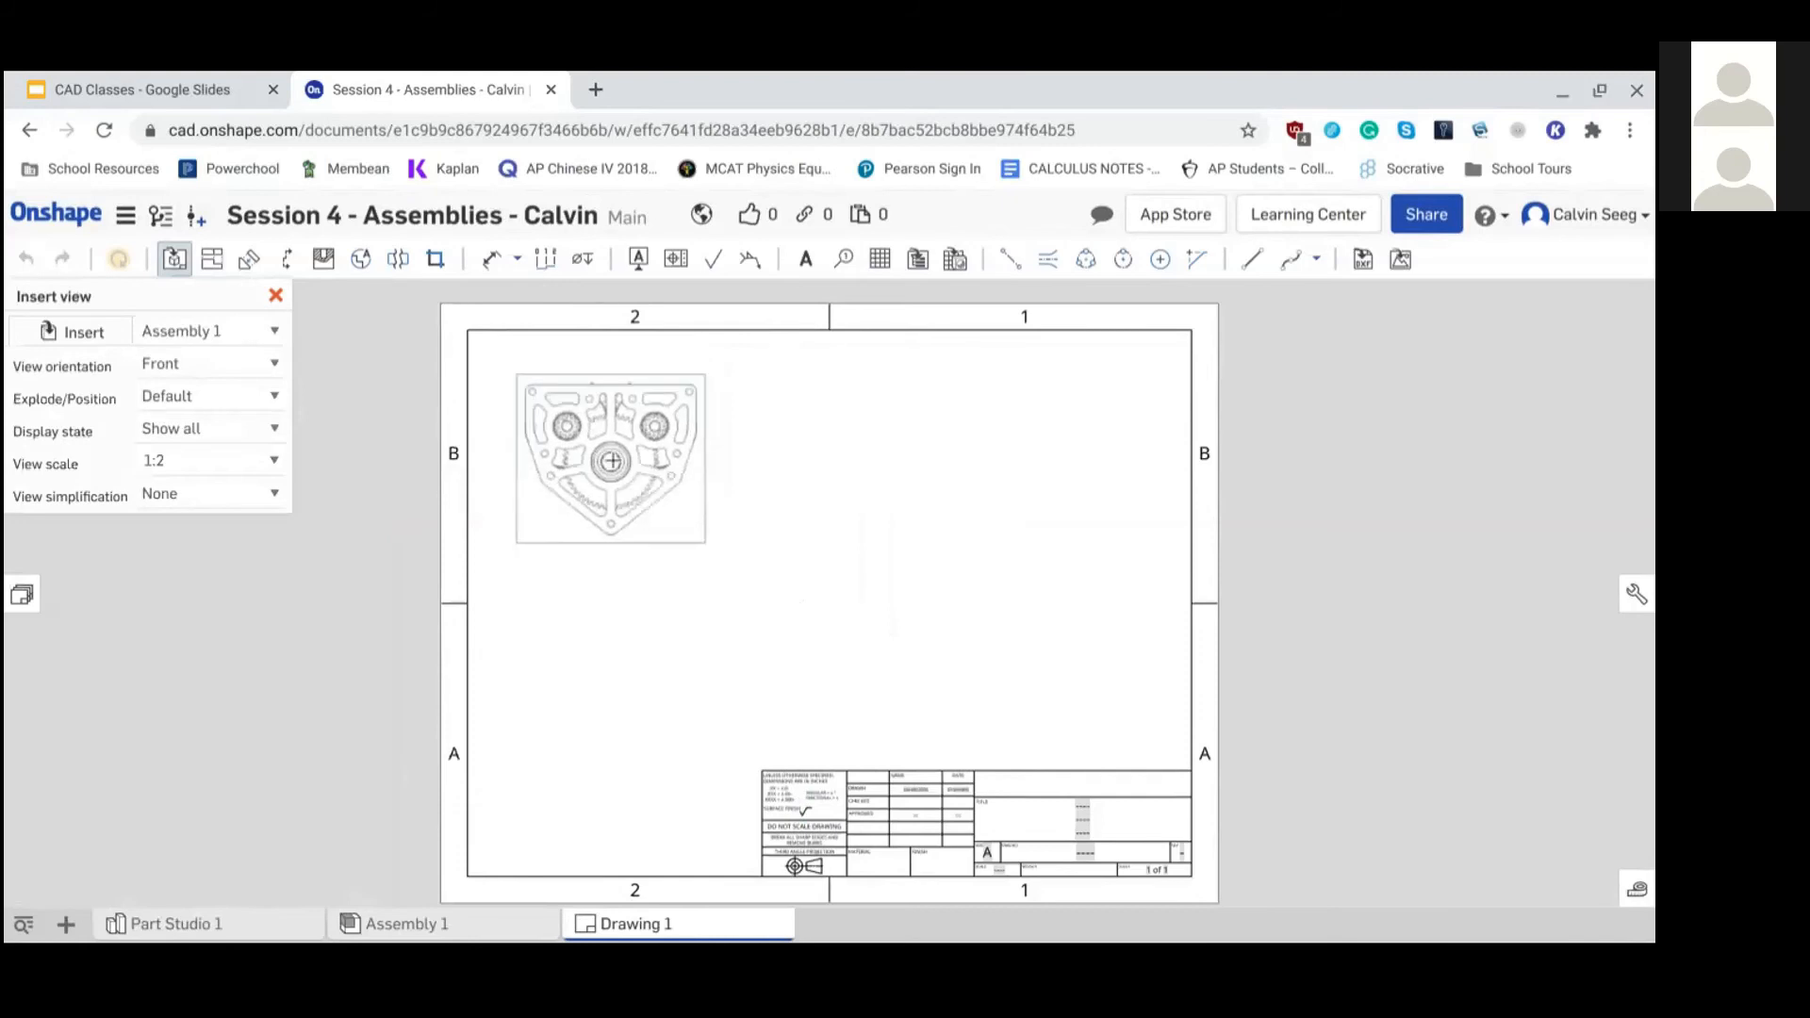
{"action": "left_click", "coordinate": [614, 463]}
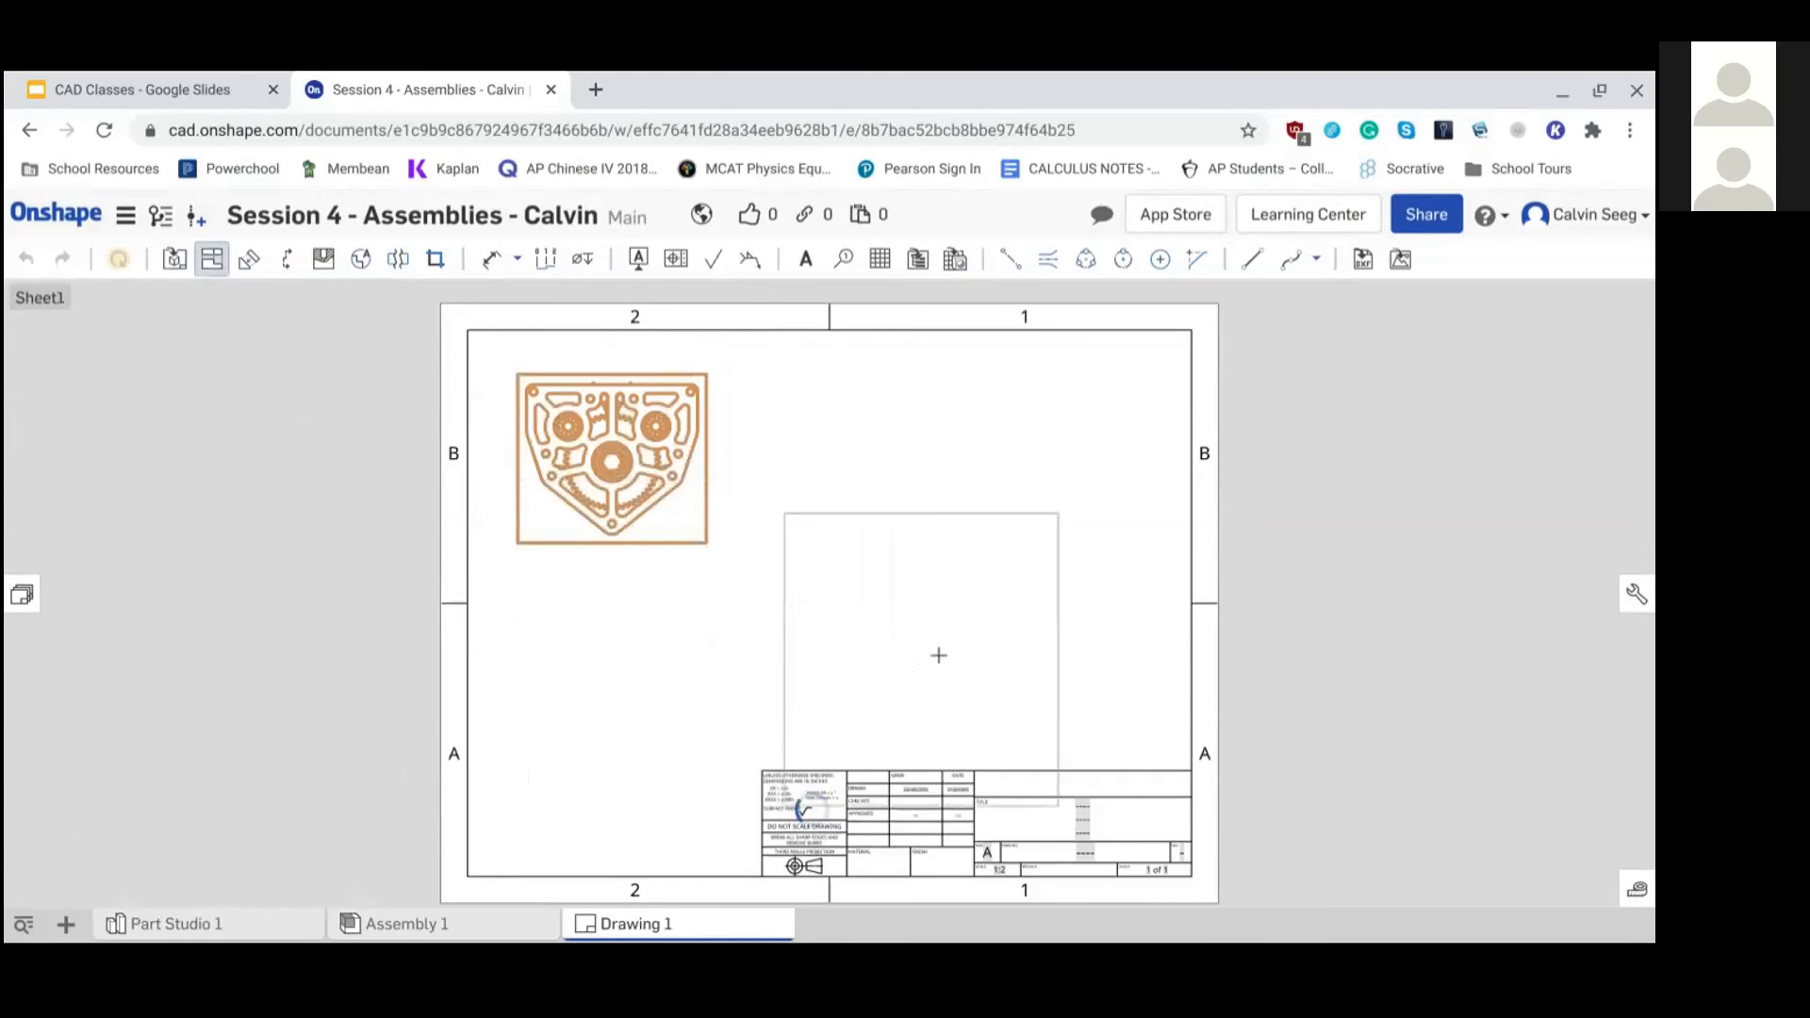
Project the front view into a view directly below it and an isometric view above the title block
{"action": "left_click", "coordinate": [993, 622]}
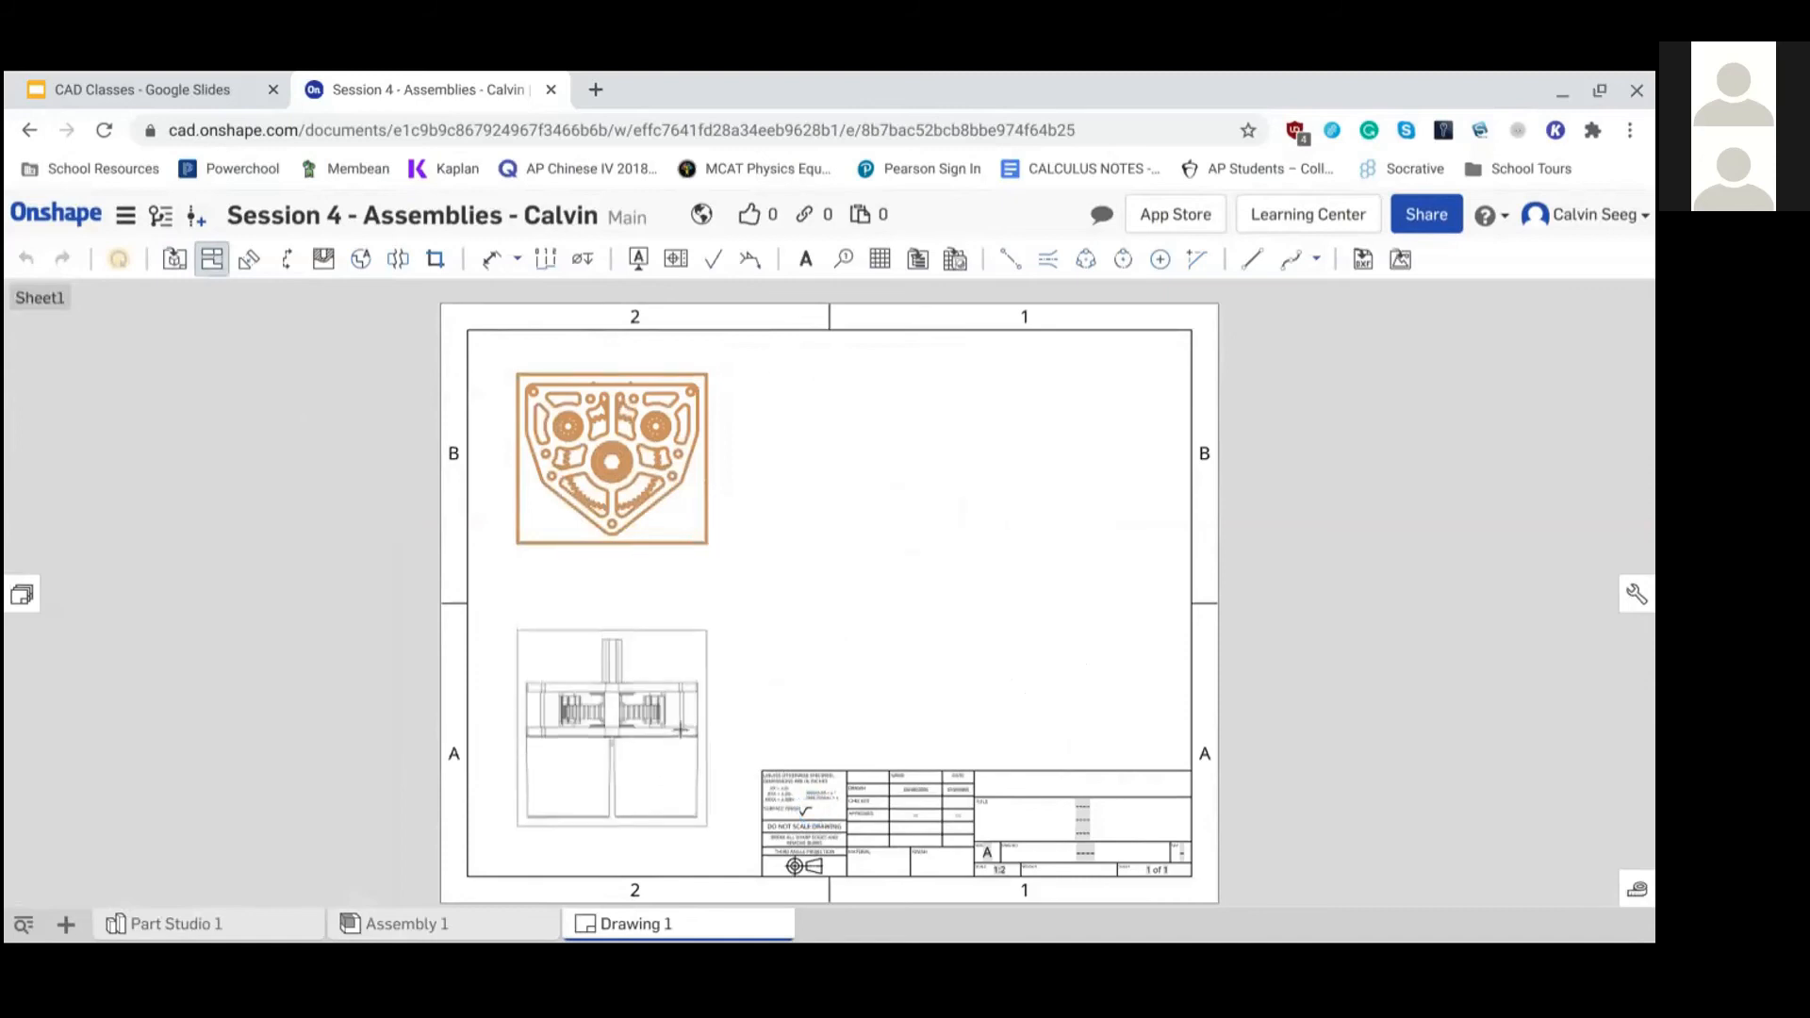
{"action": "left_click", "coordinate": [681, 729]}
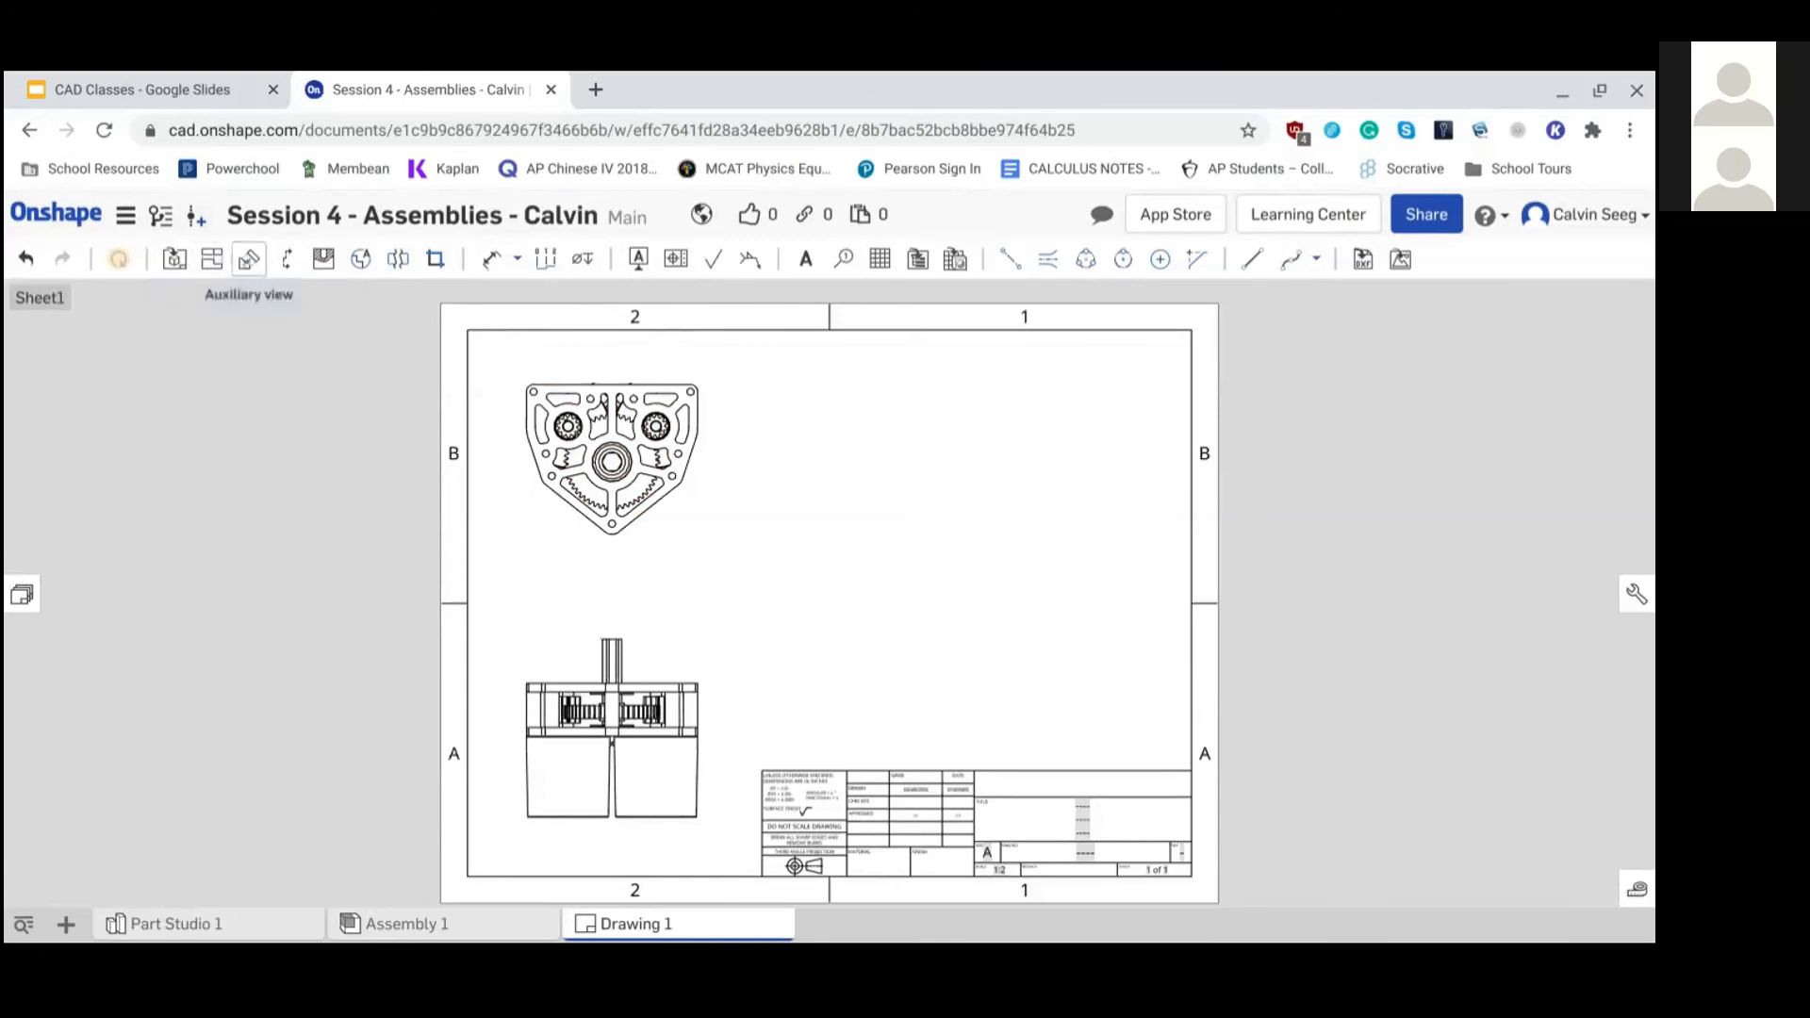
{"action": "left_click", "coordinate": [213, 261]}
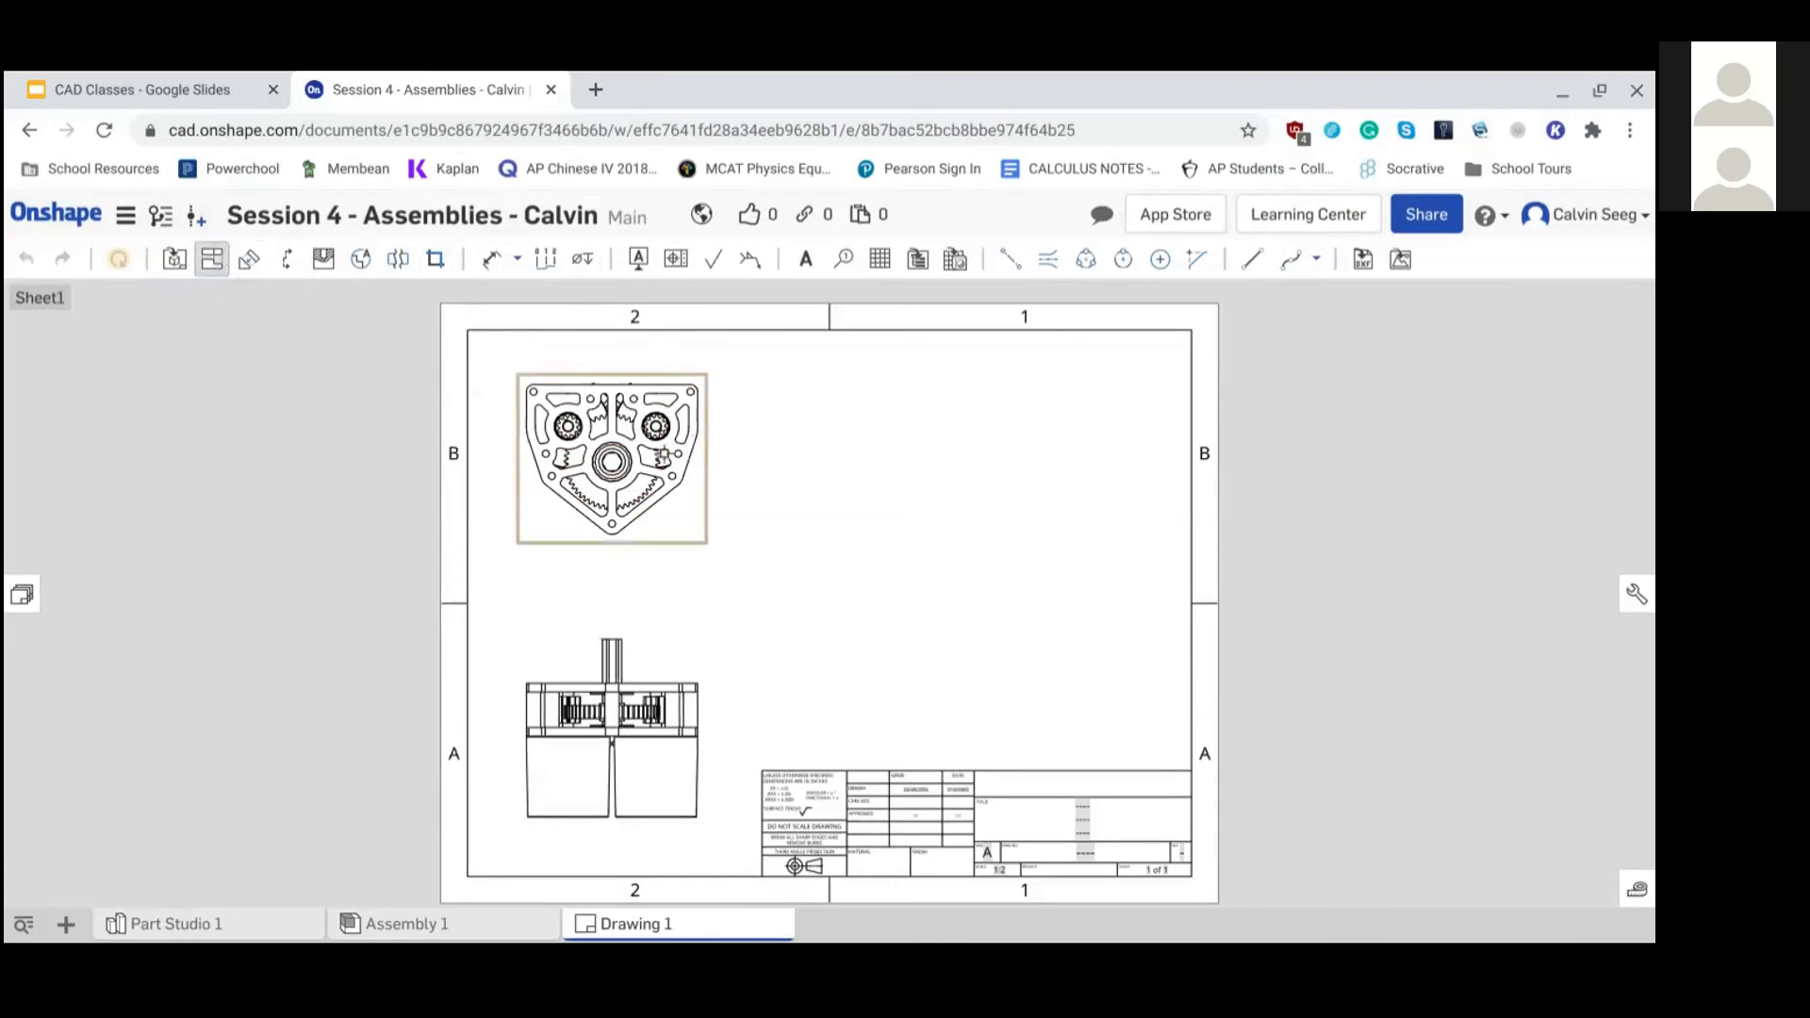
{"action": "left_click", "coordinate": [663, 453]}
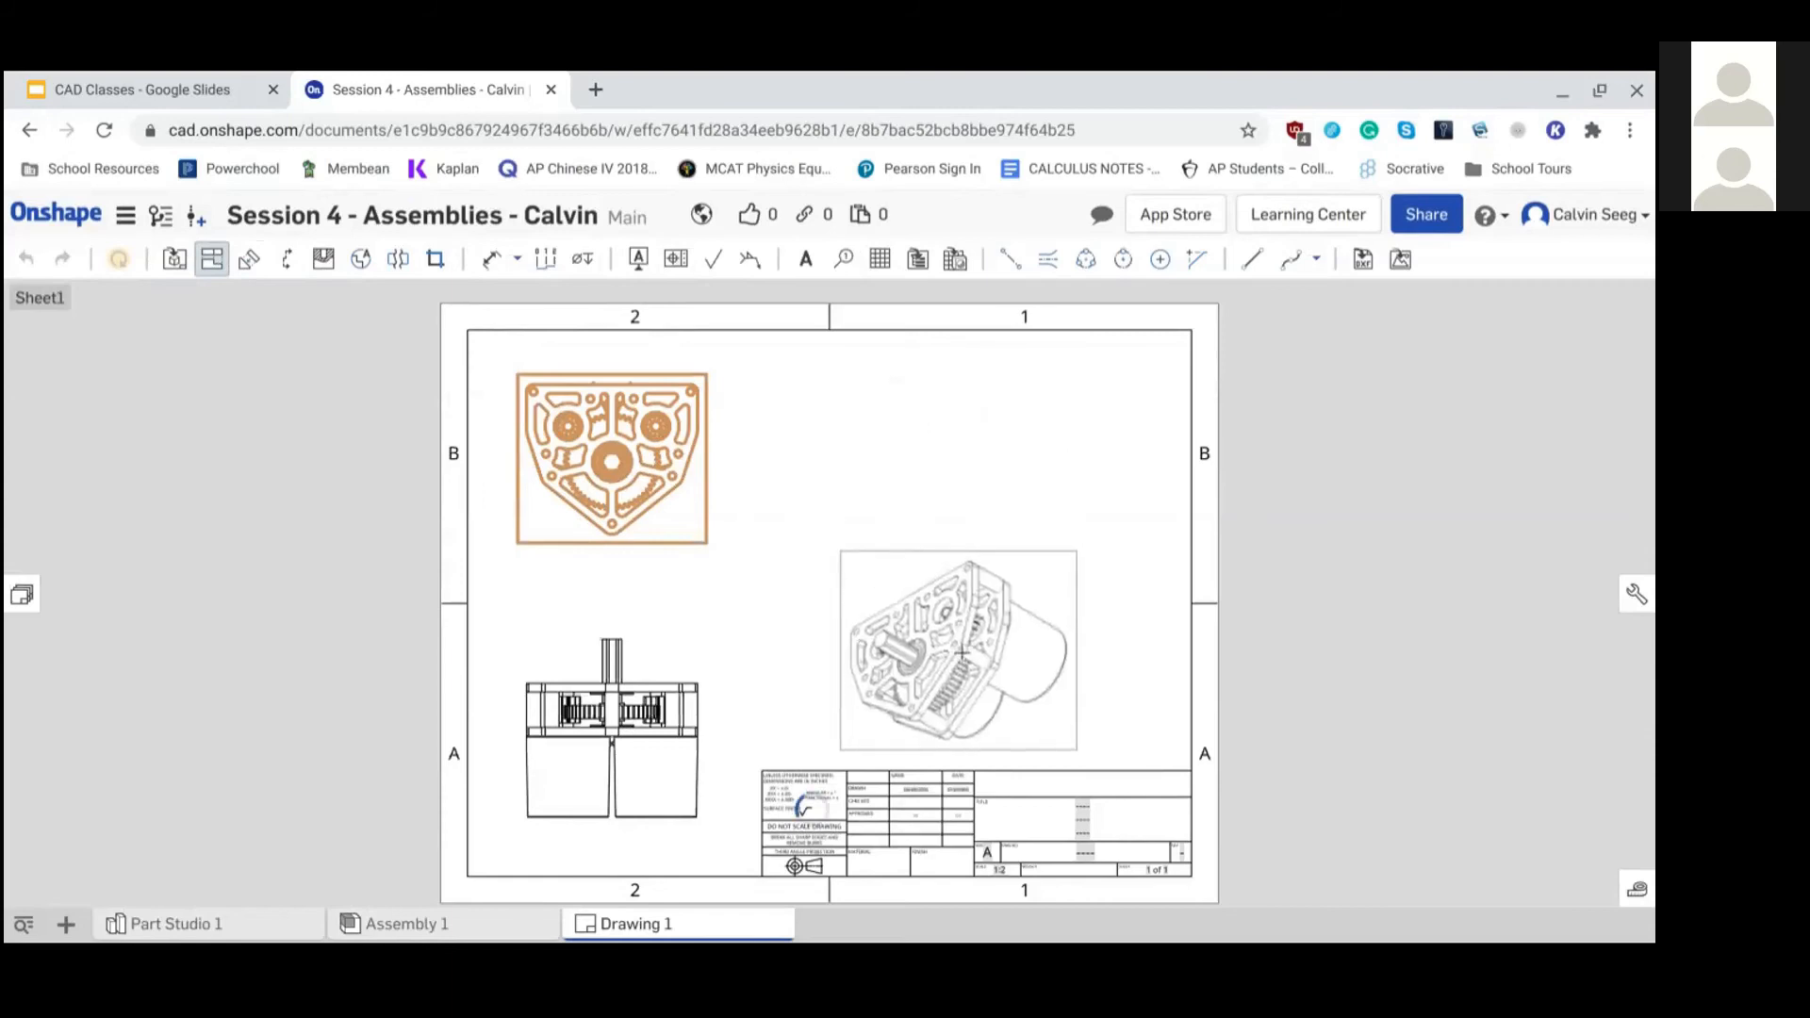
{"action": "left_click", "coordinate": [960, 651]}
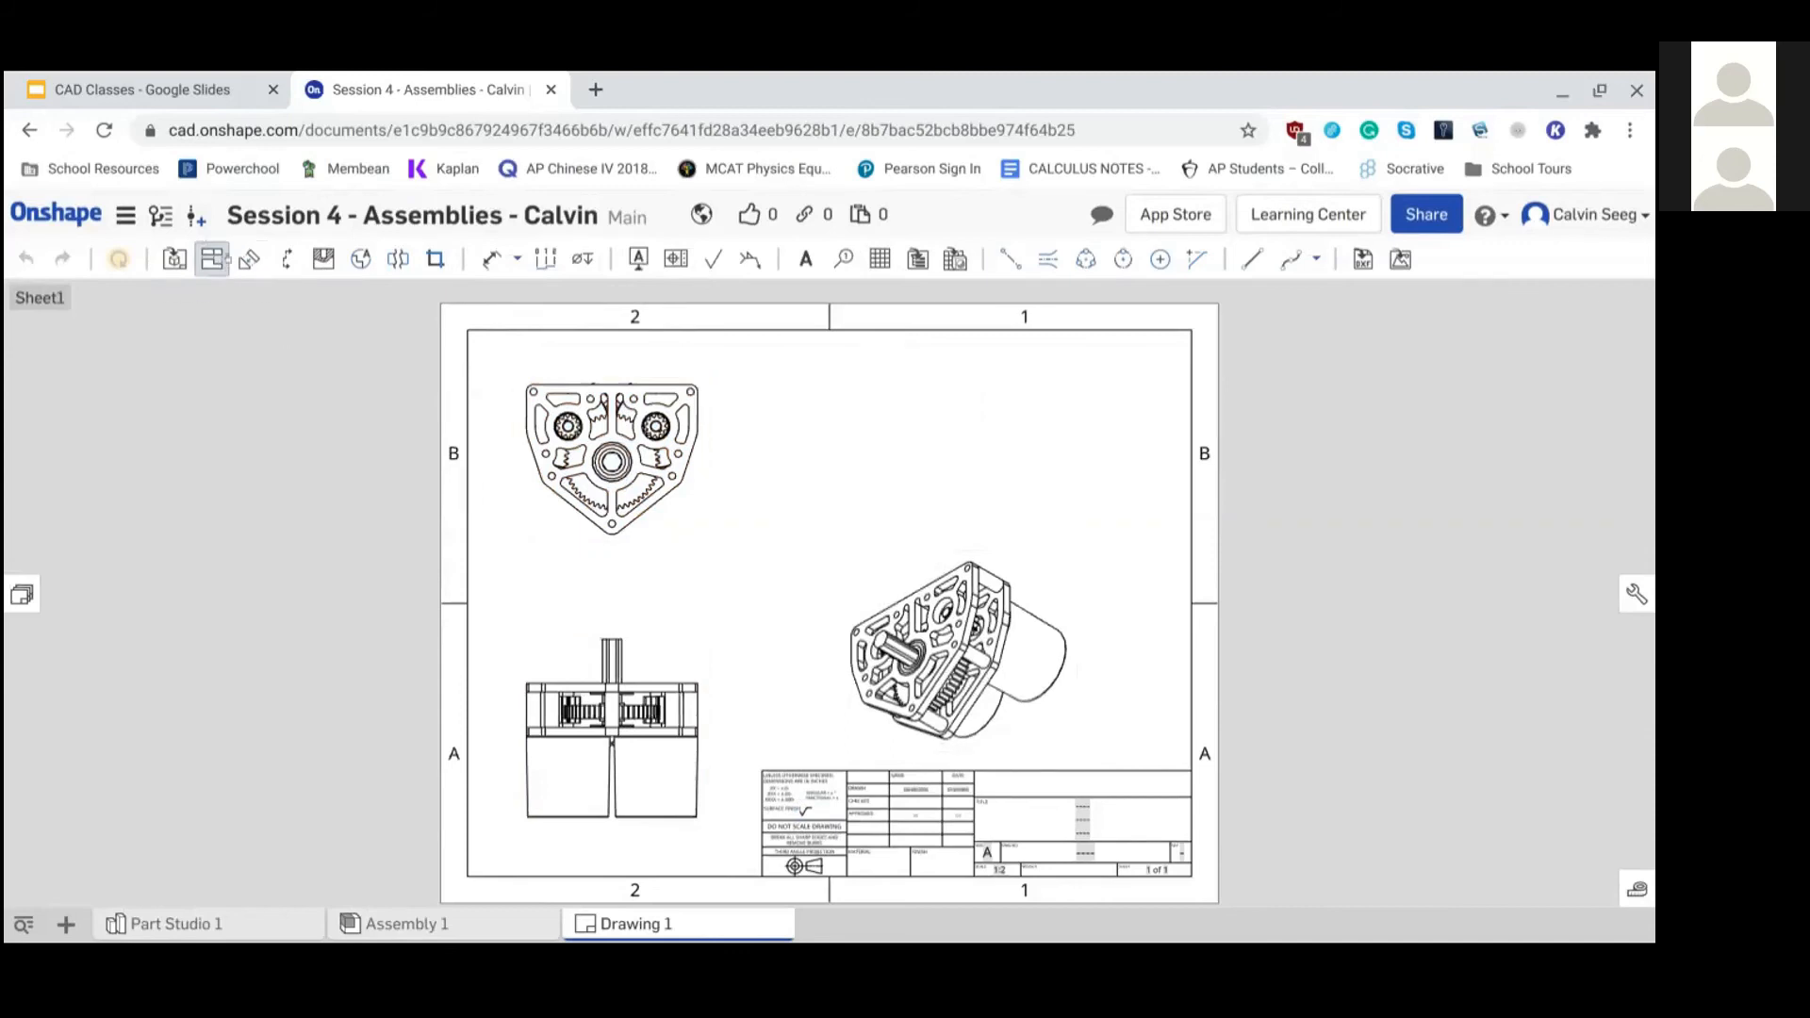
Add an auxiliary side view from the front view's right edge, placed level with it in the sheet's upper-right area
{"action": "left_click", "coordinate": [248, 259]}
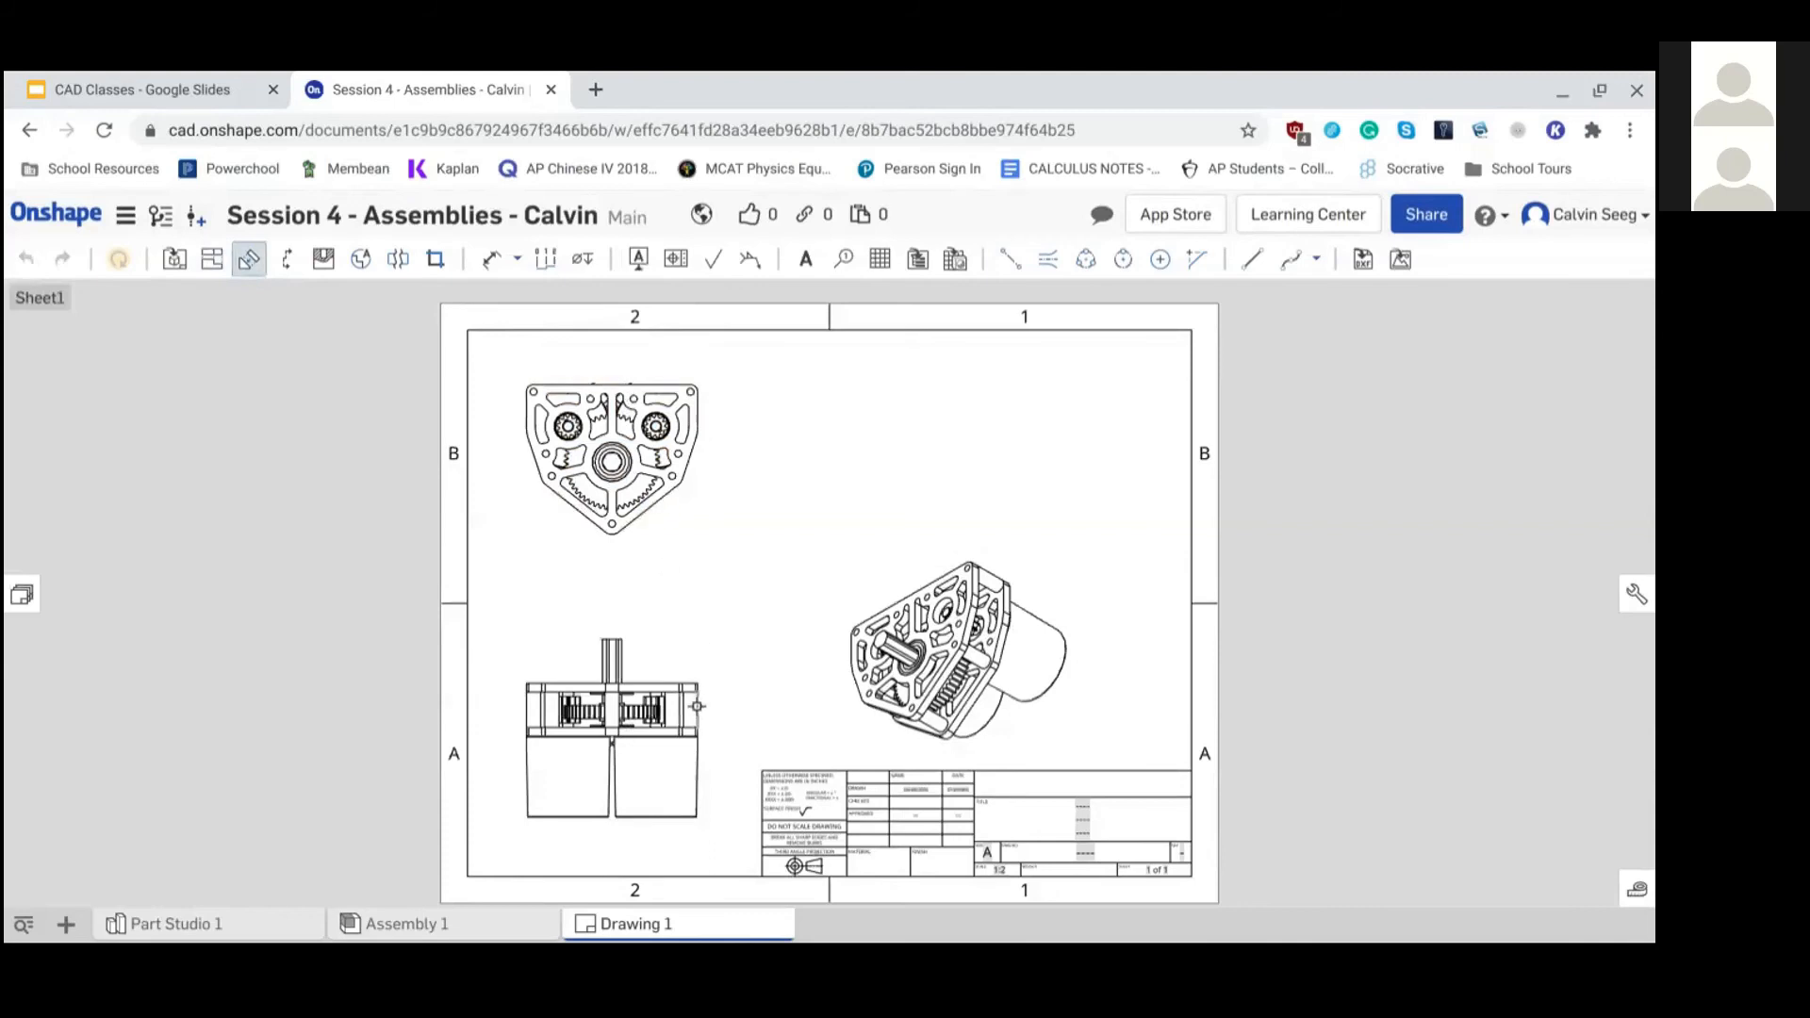
{"action": "left_click", "coordinate": [700, 415]}
{"action": "left_click", "coordinate": [958, 437]}
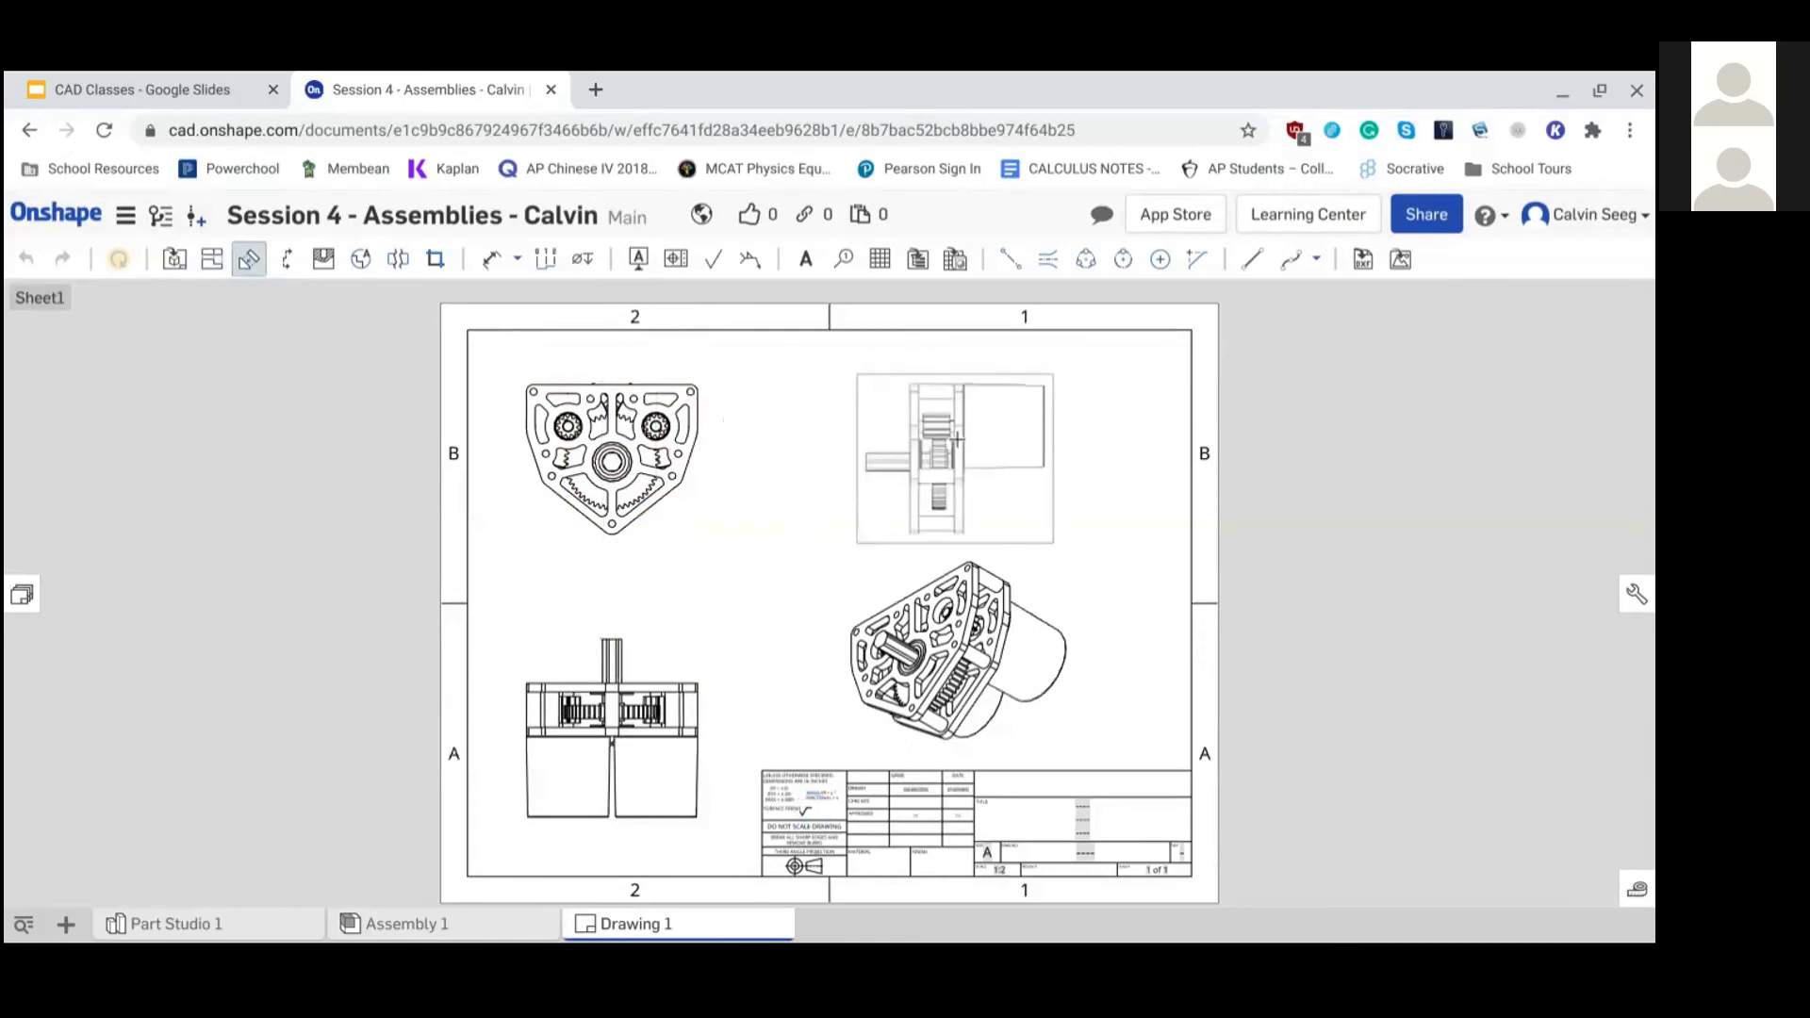
{"action": "left_click_drag", "start_coordinate": [957, 437], "coordinate": [925, 438]}
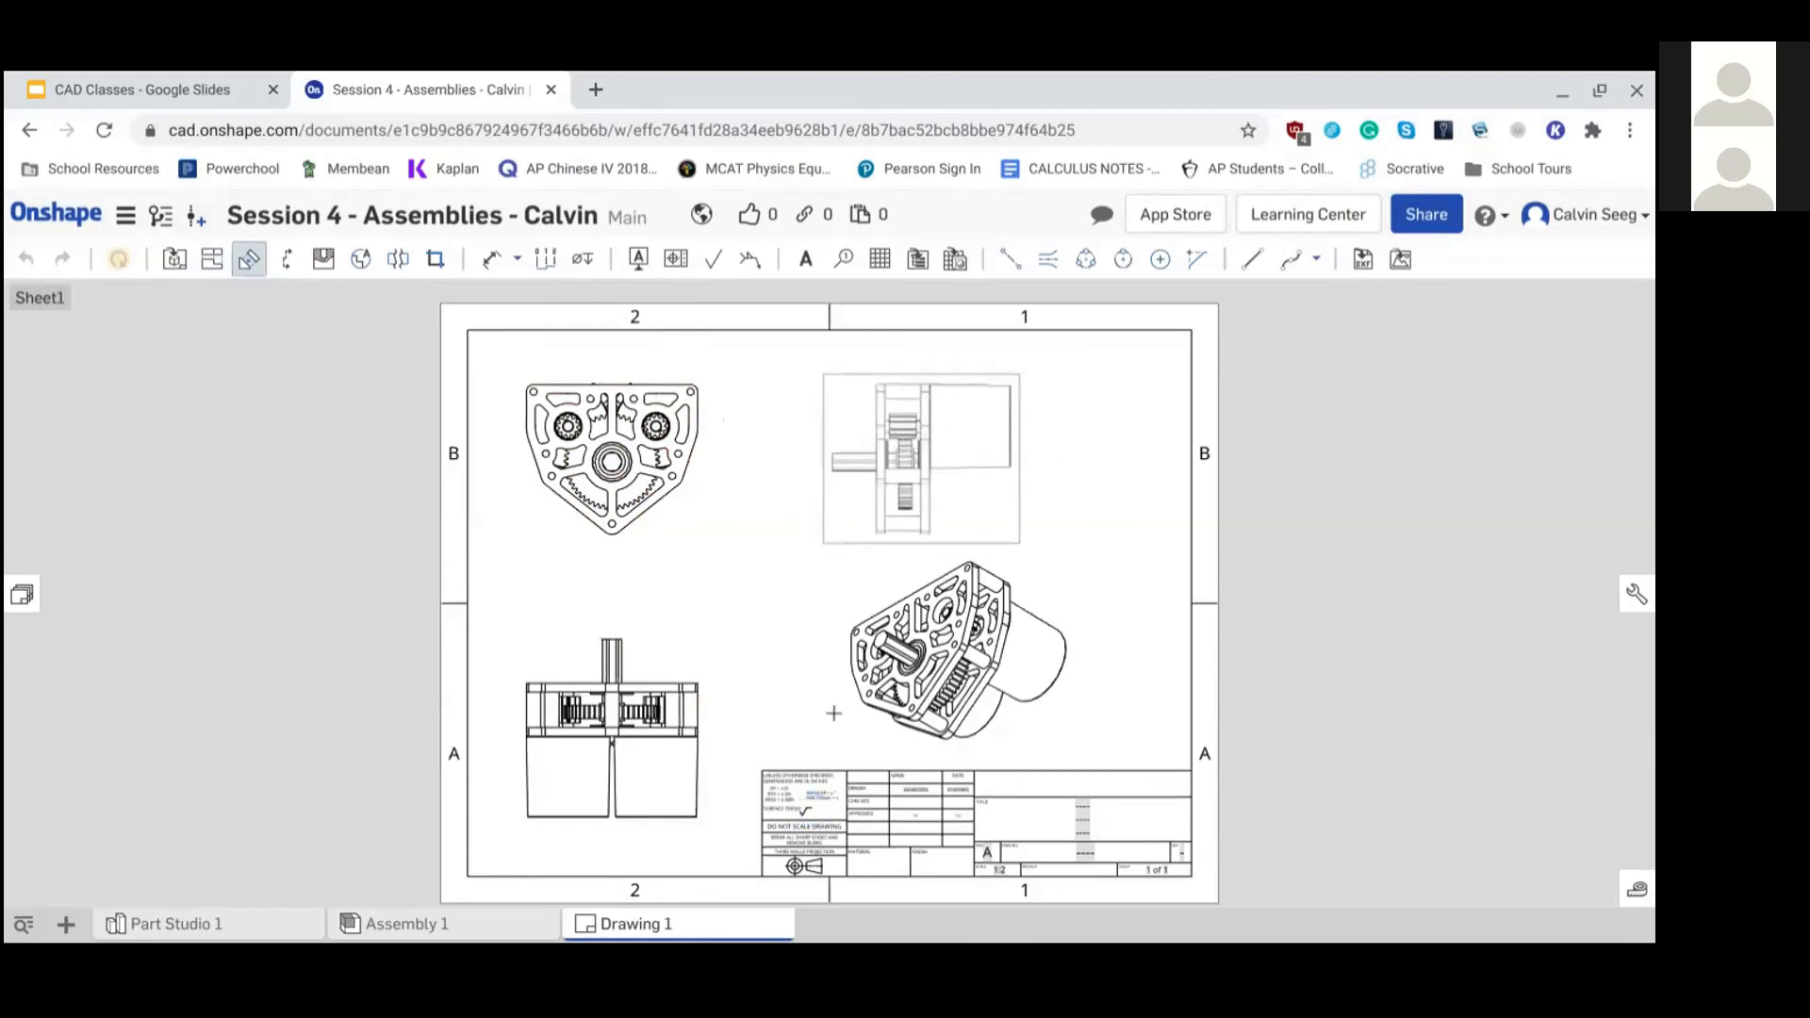
{"action": "key", "text": "Escape"}
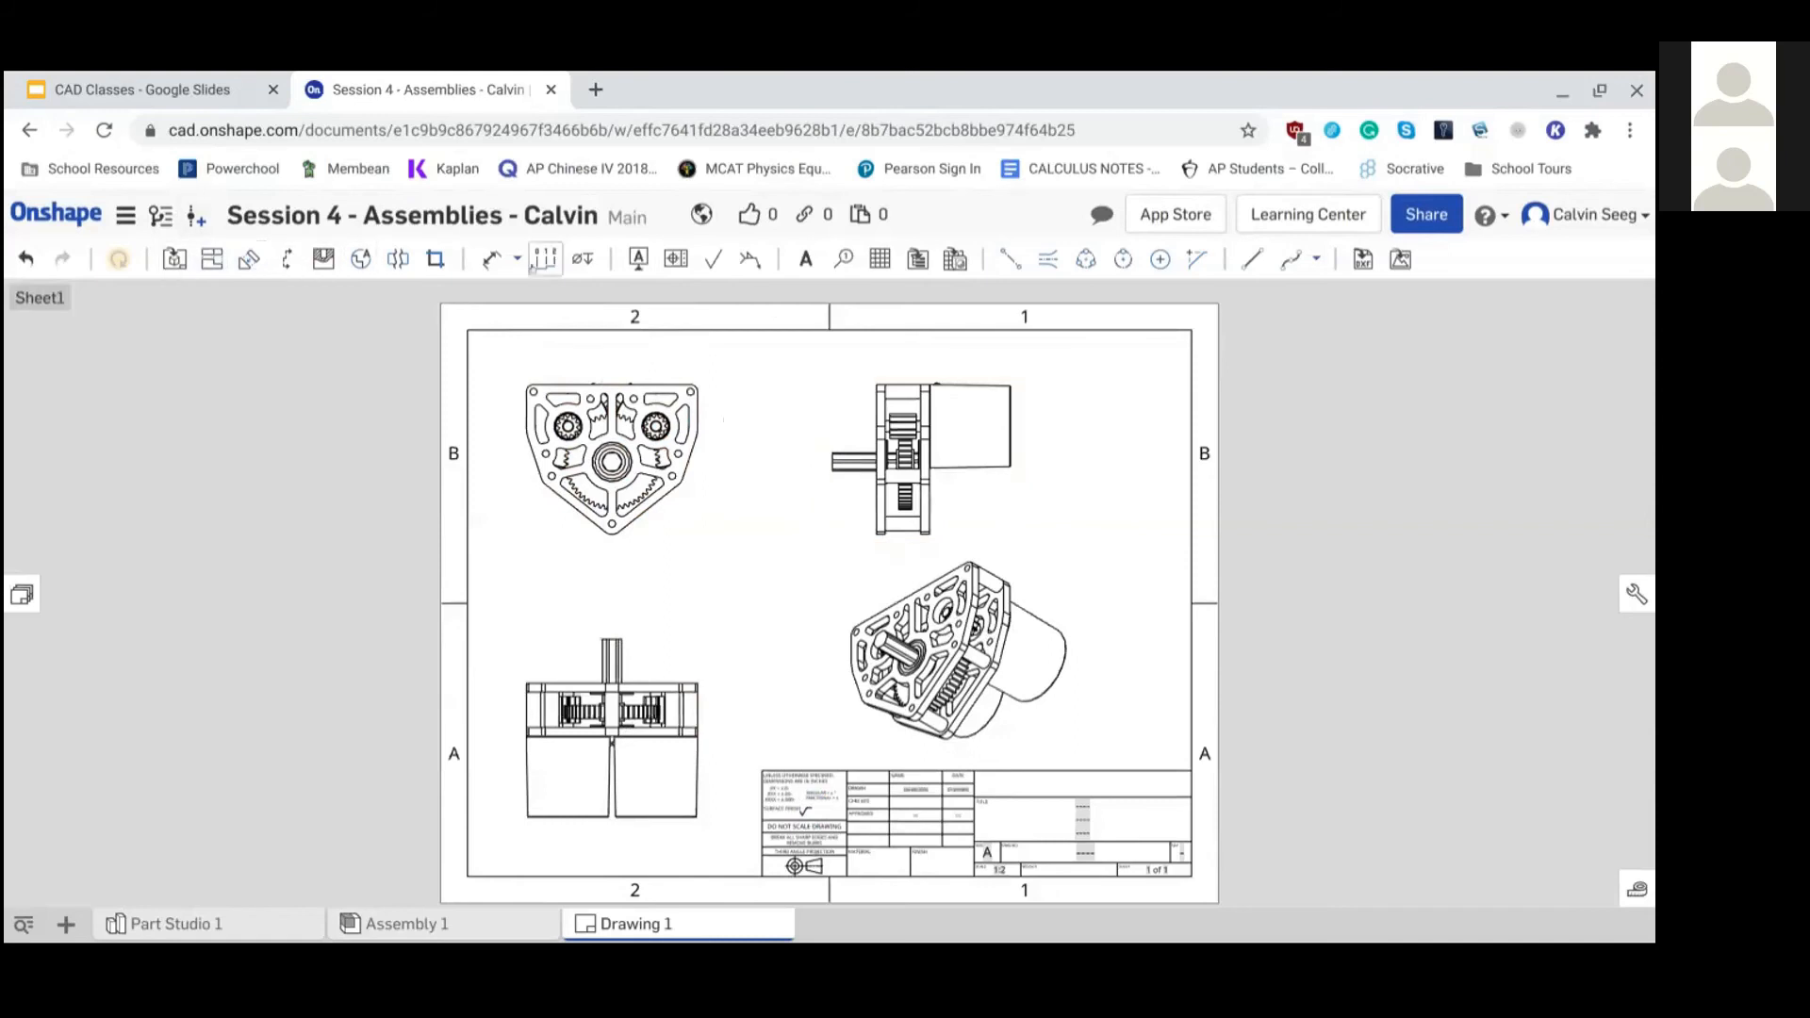
Dimension the length of the face plate's top edge above the front view
{"action": "left_click", "coordinate": [488, 260]}
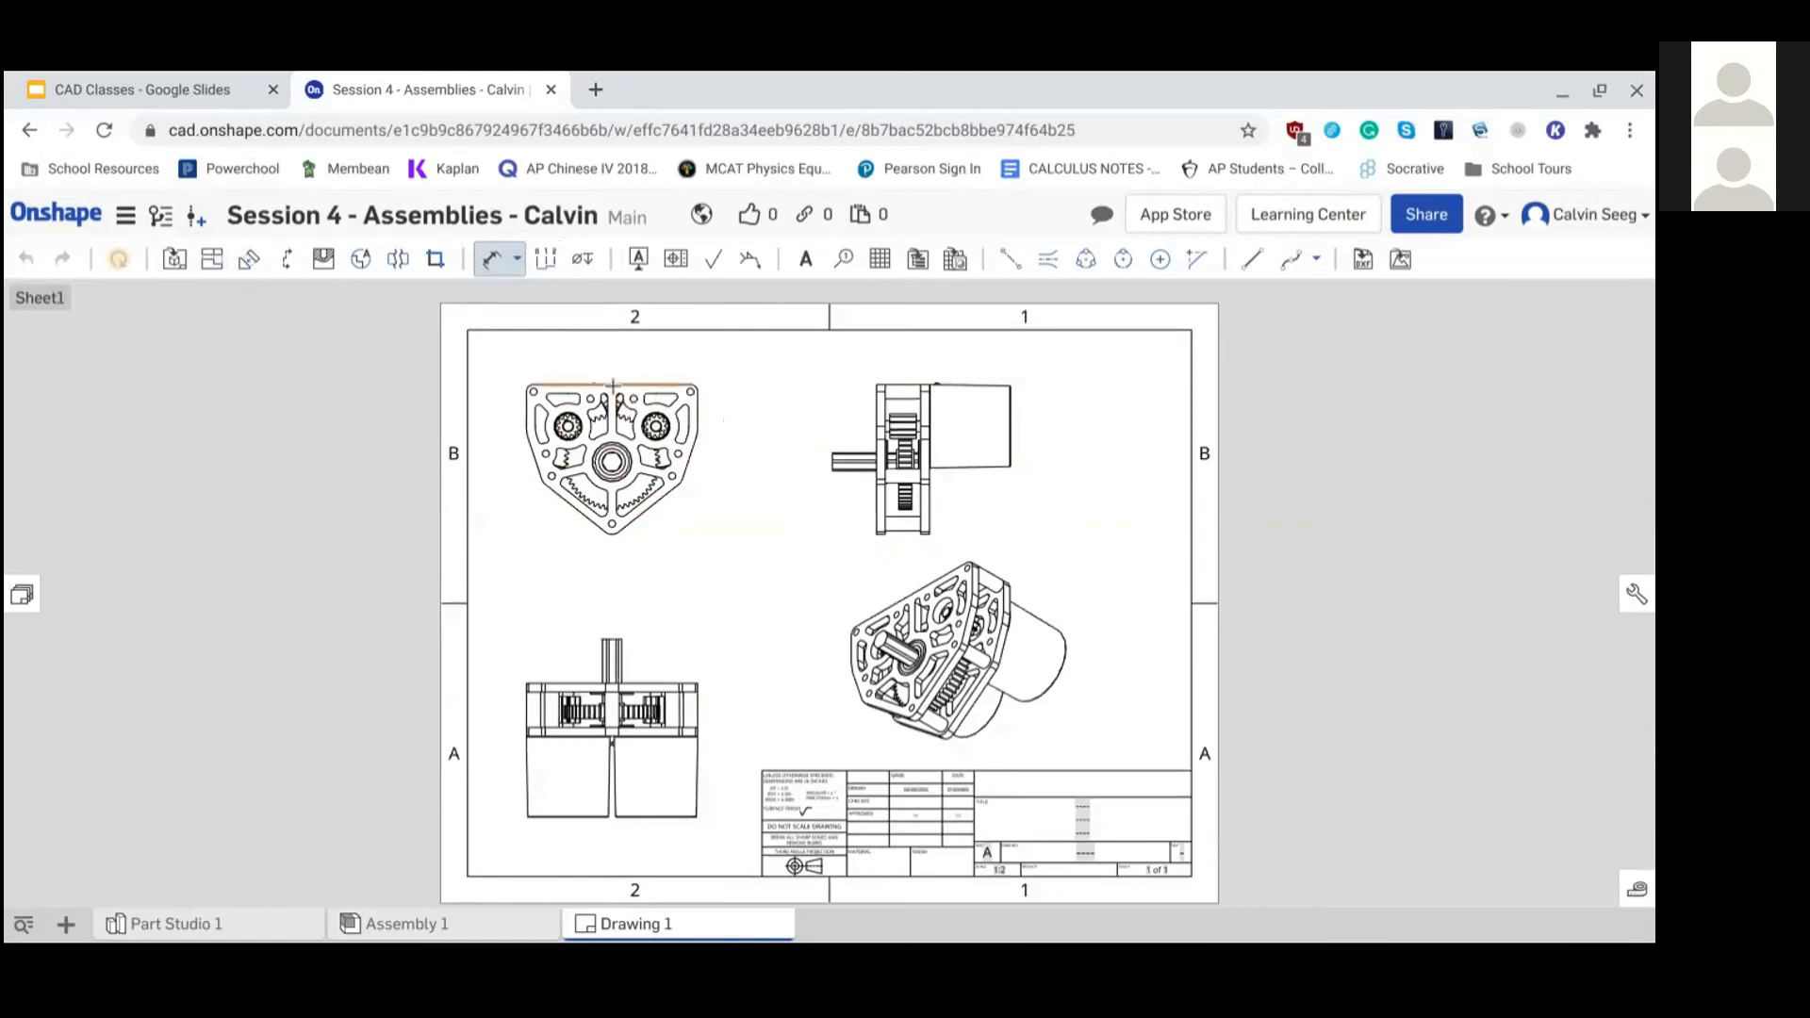
{"action": "left_click", "coordinate": [603, 356]}
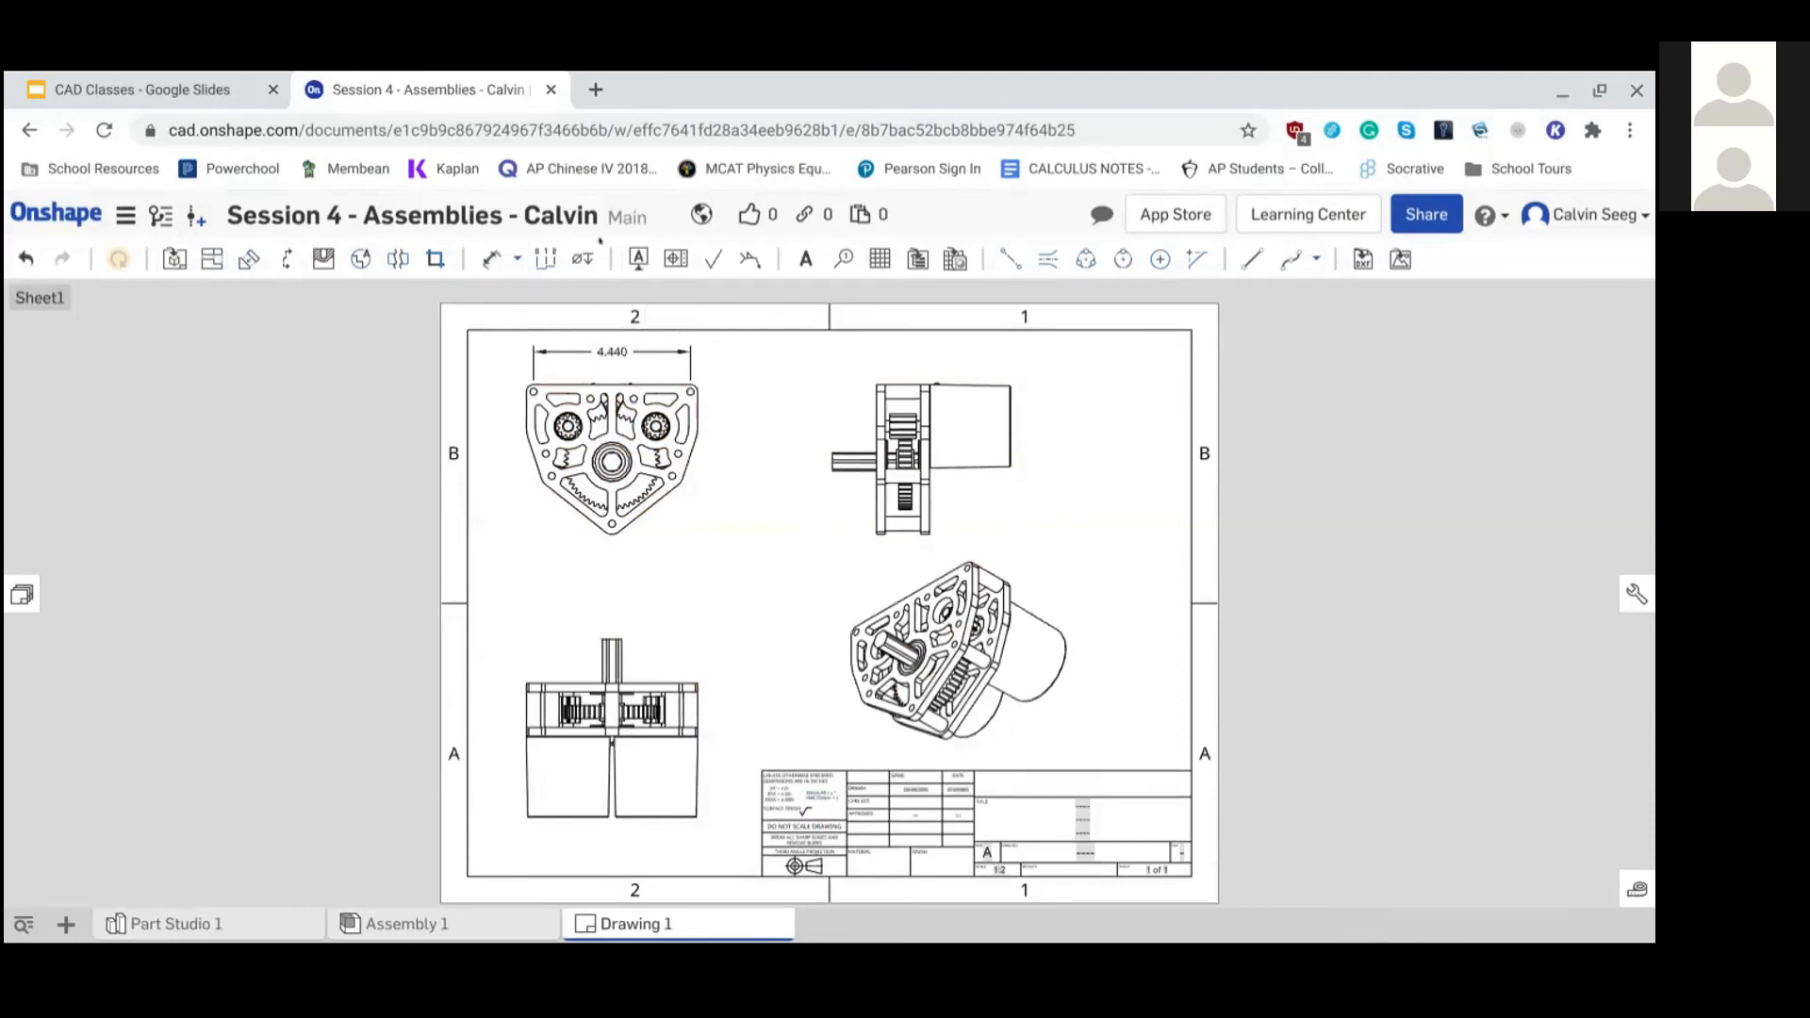
Attach a datum labelled Motor to the motor in the side view and one labelled Gear Ratio to the large gear in the front view
{"action": "left_click", "coordinate": [638, 258]}
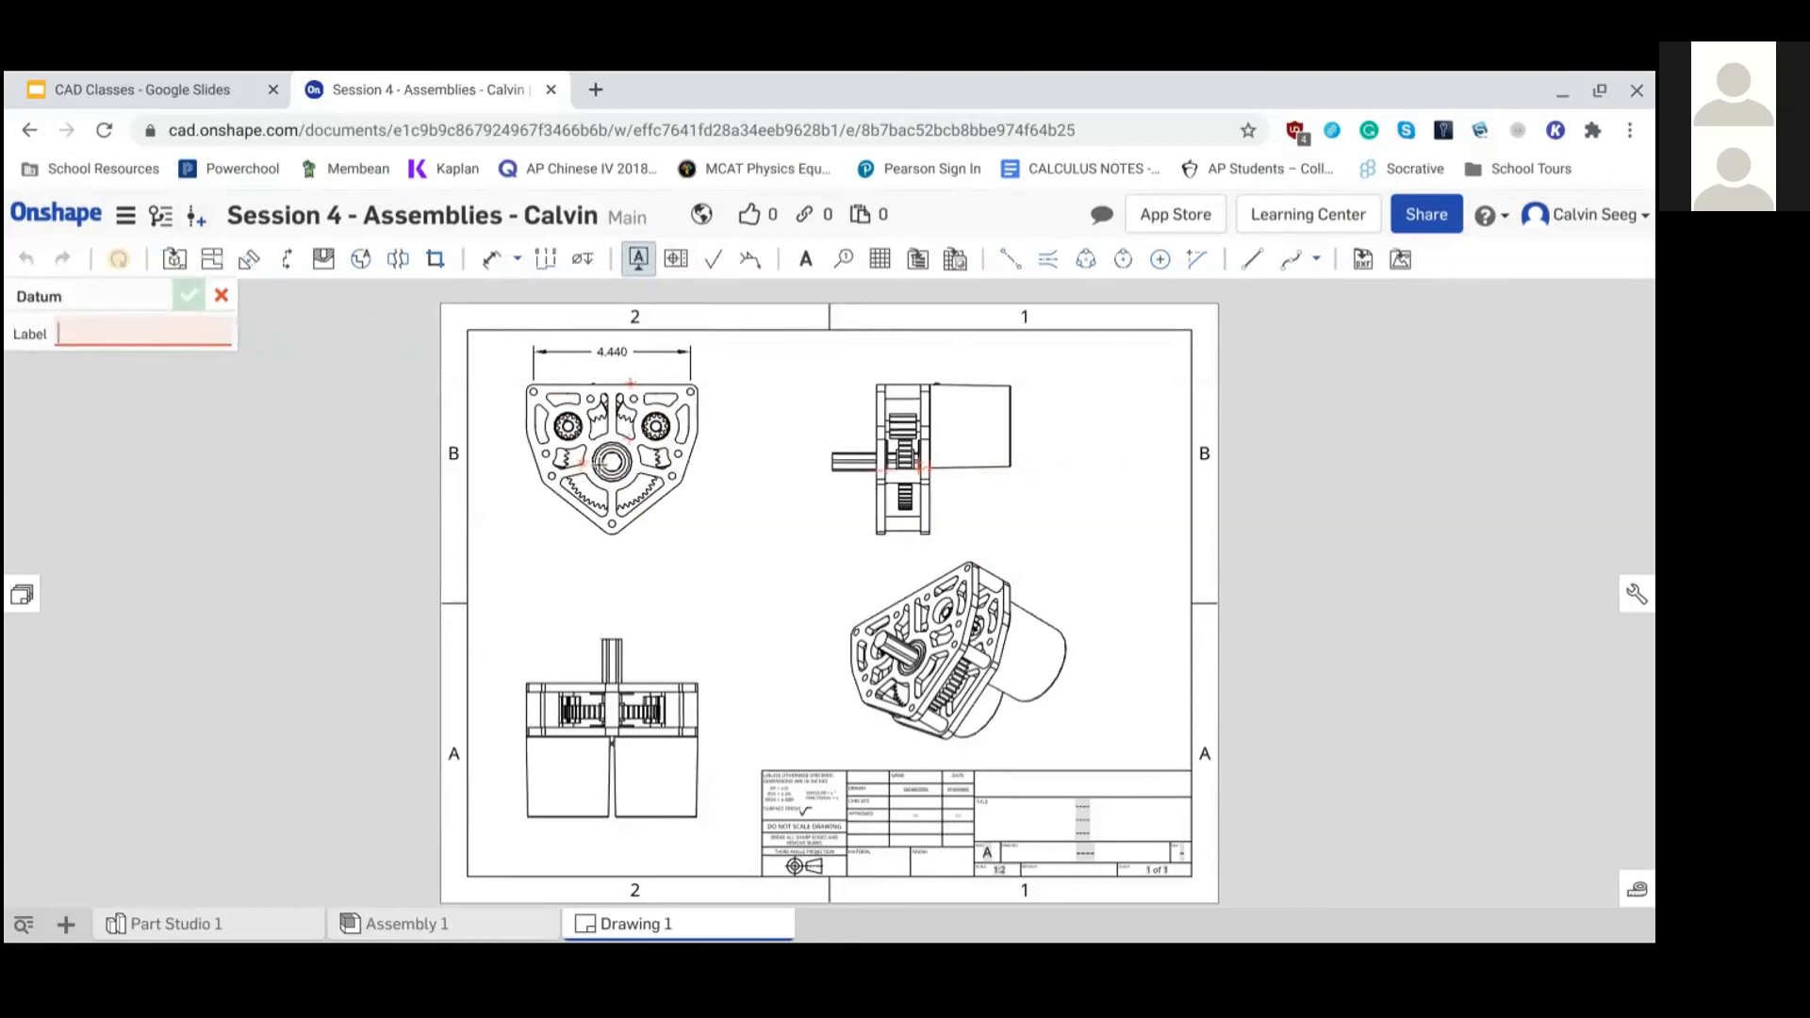
{"action": "type", "text": "Motor"}
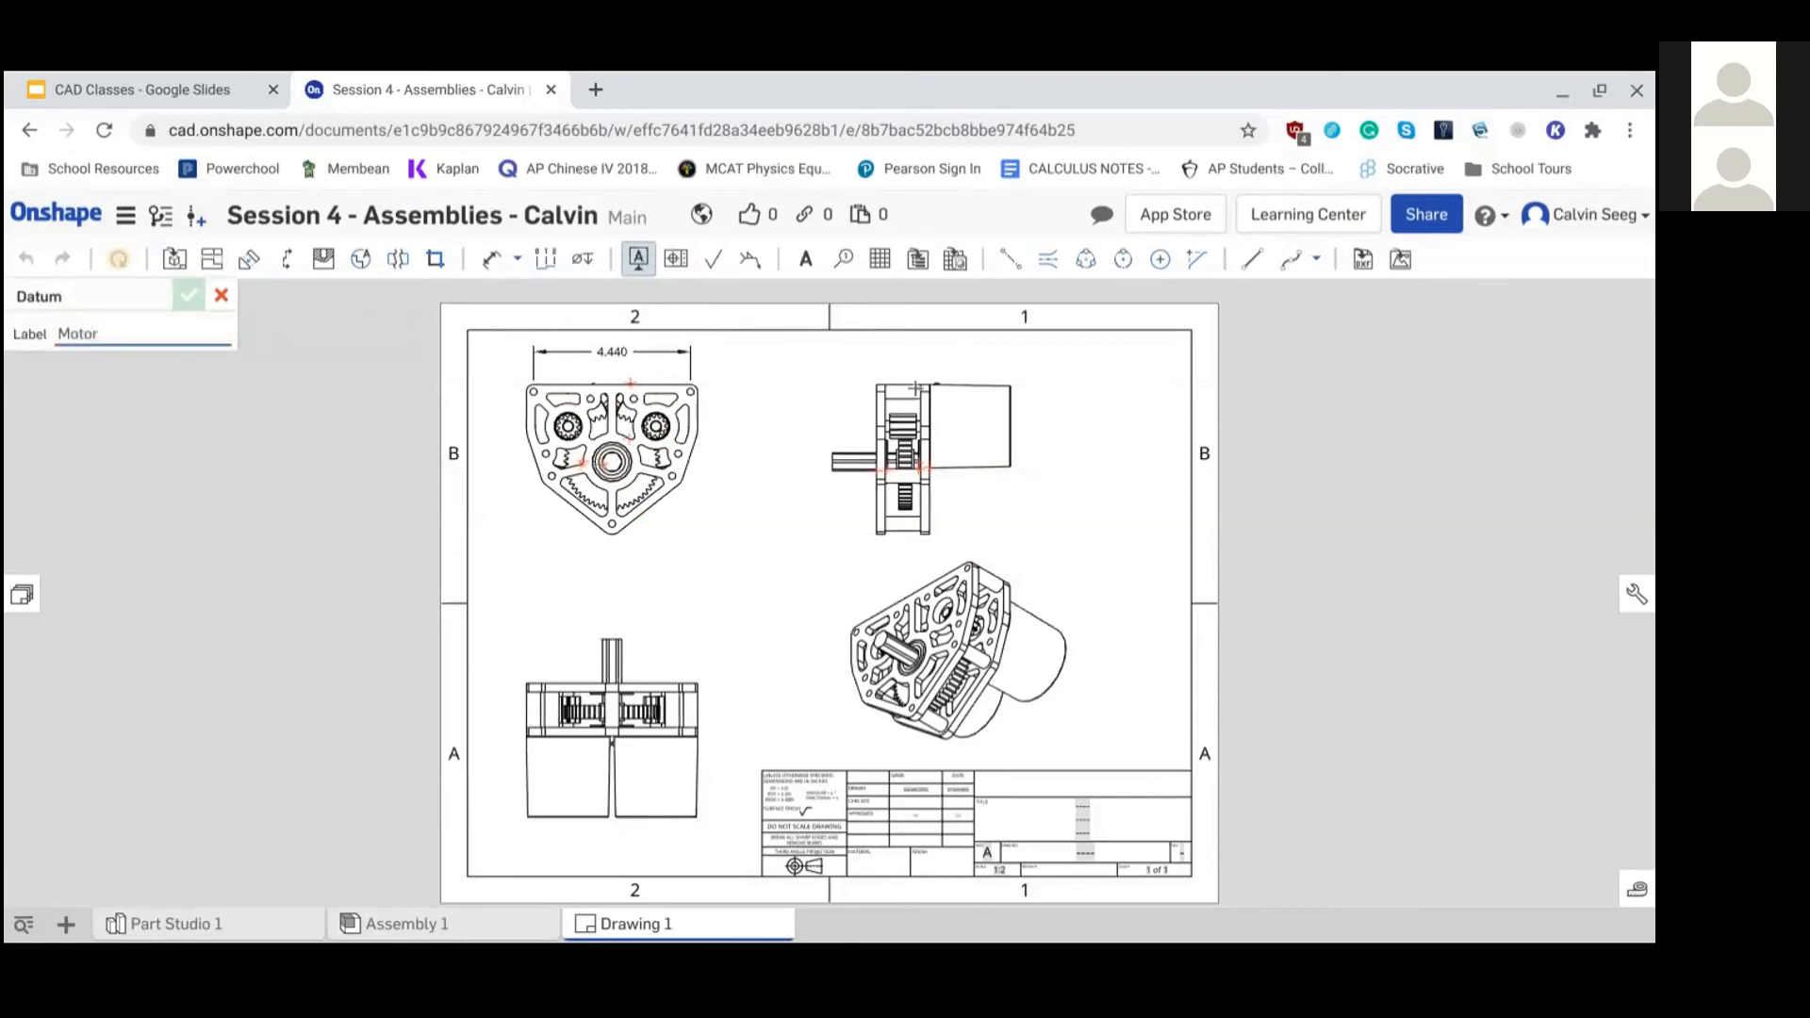
{"action": "left_click", "coordinate": [1012, 420]}
{"action": "left_click", "coordinate": [1120, 460]}
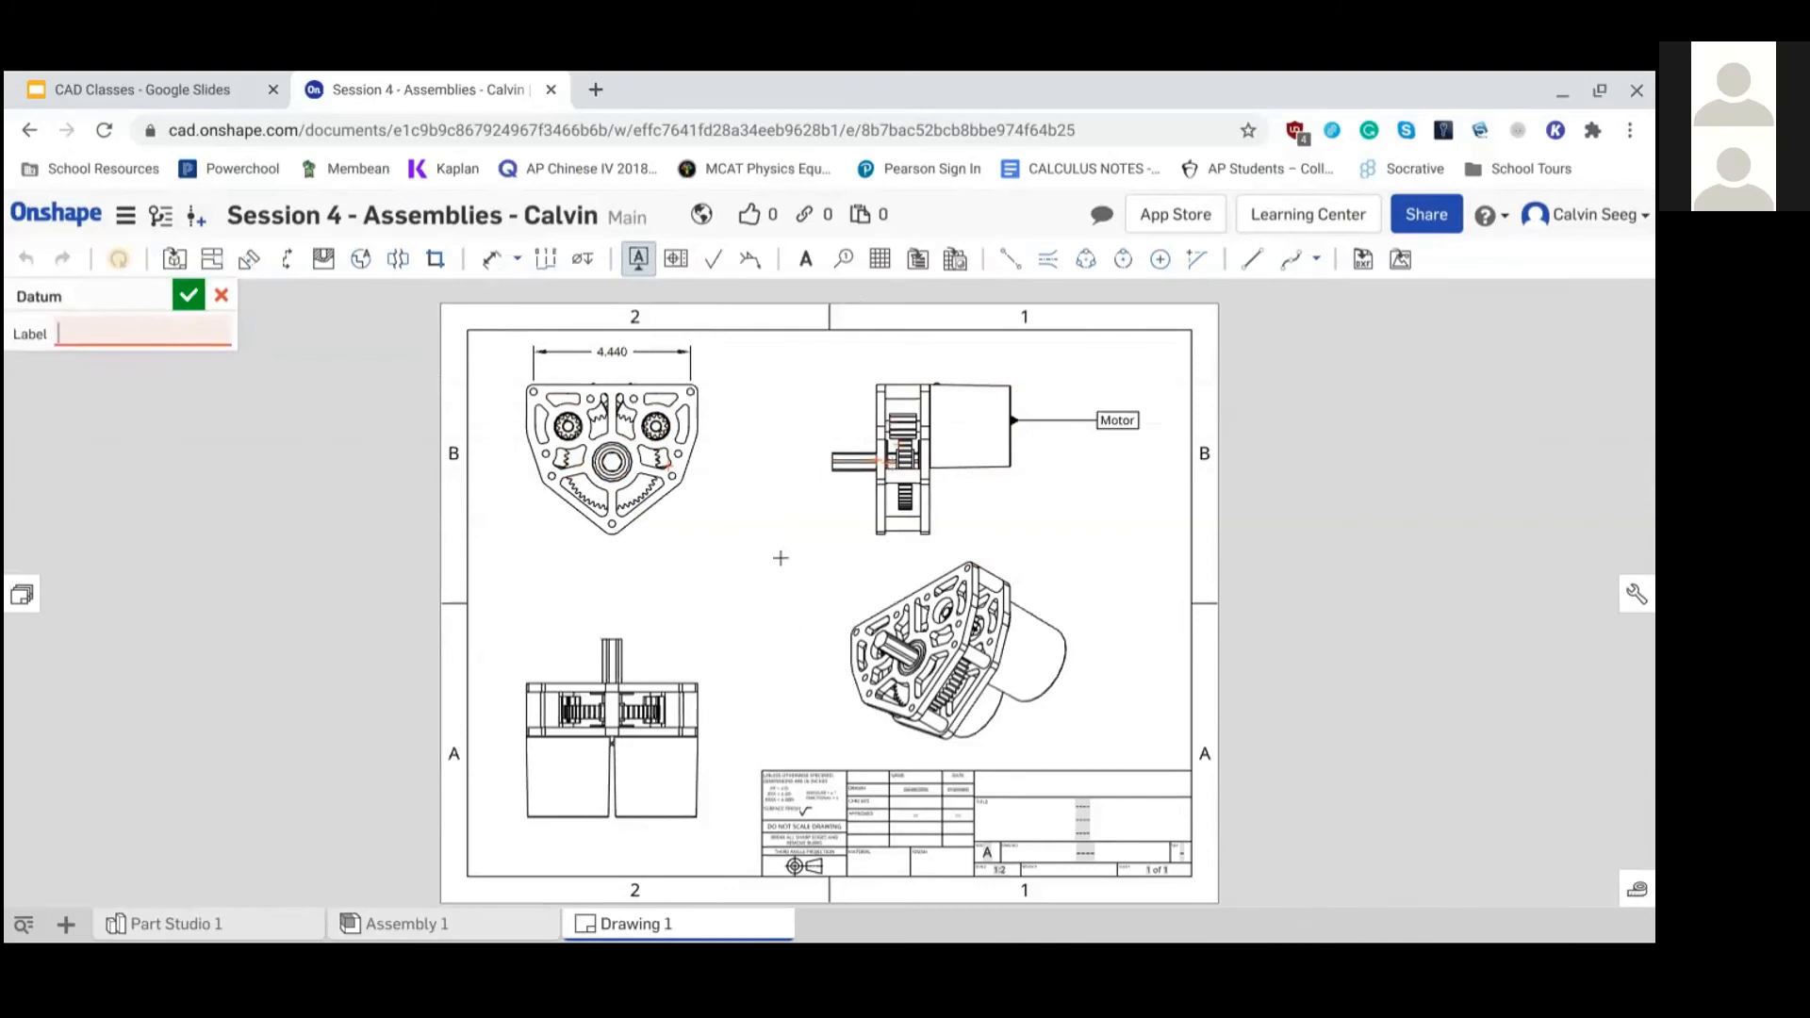
{"action": "type", "text": "Gear Ratio"}
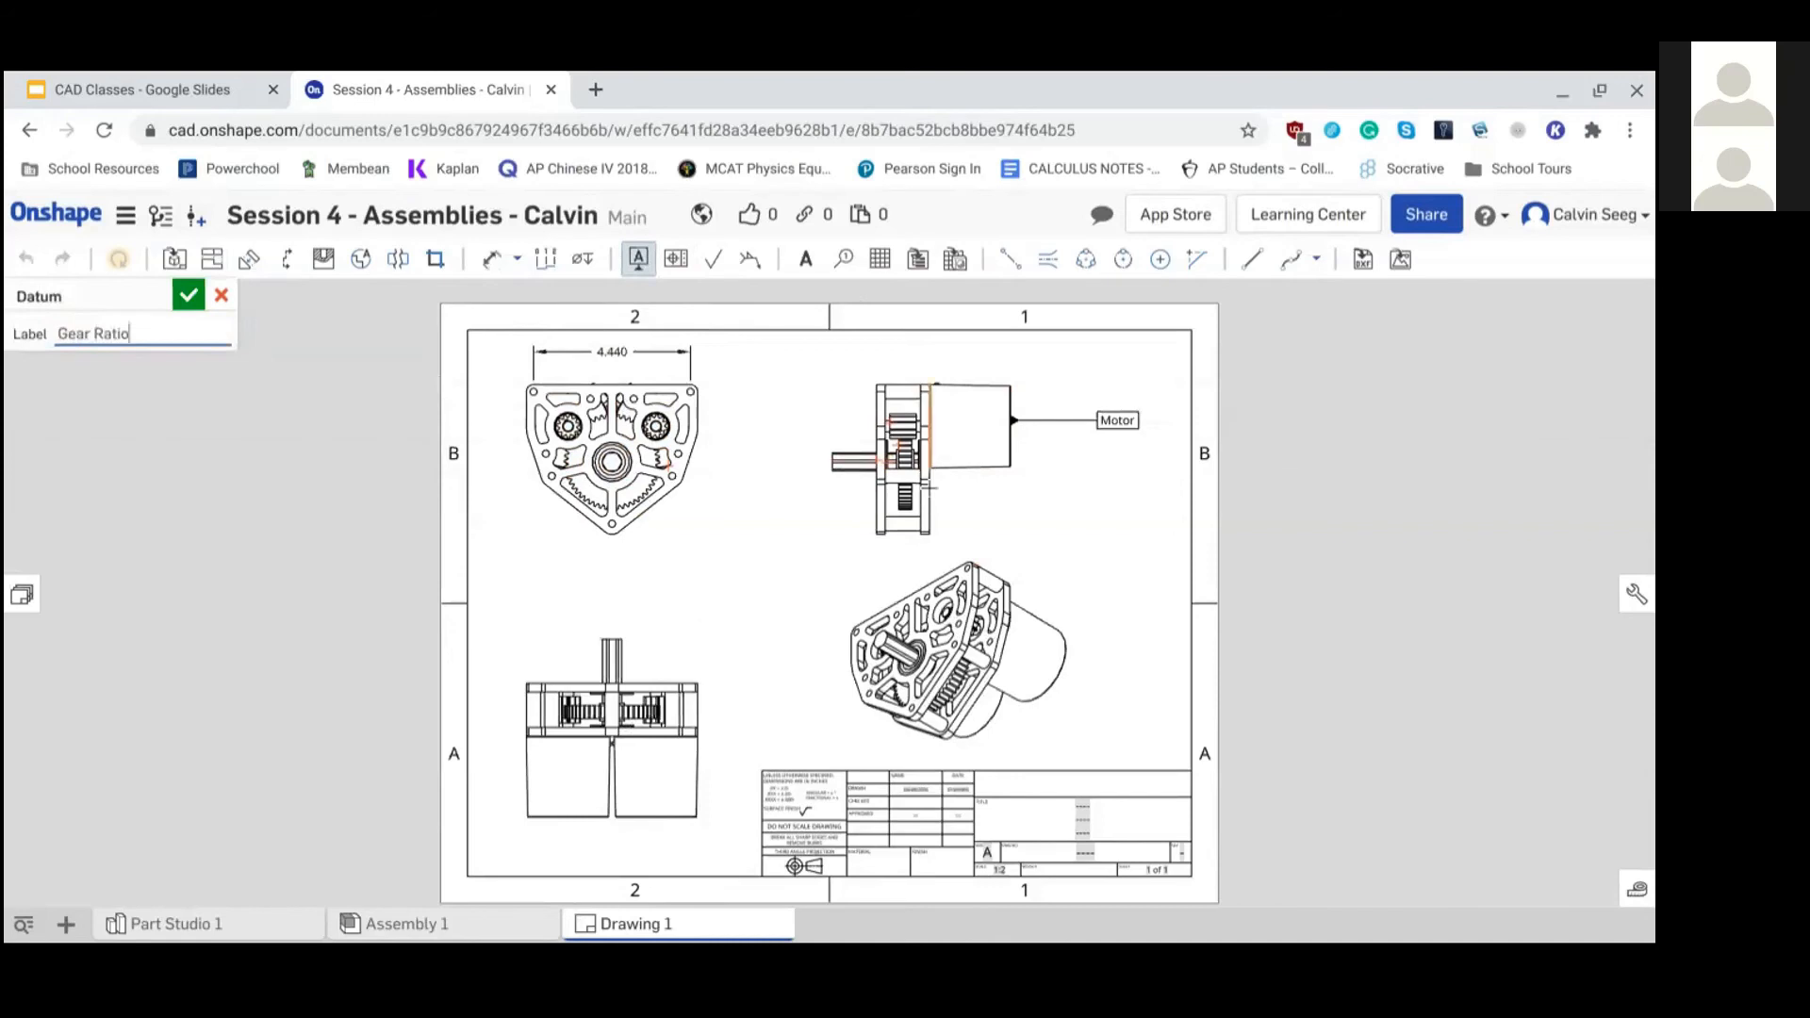
{"action": "left_click", "coordinate": [652, 491]}
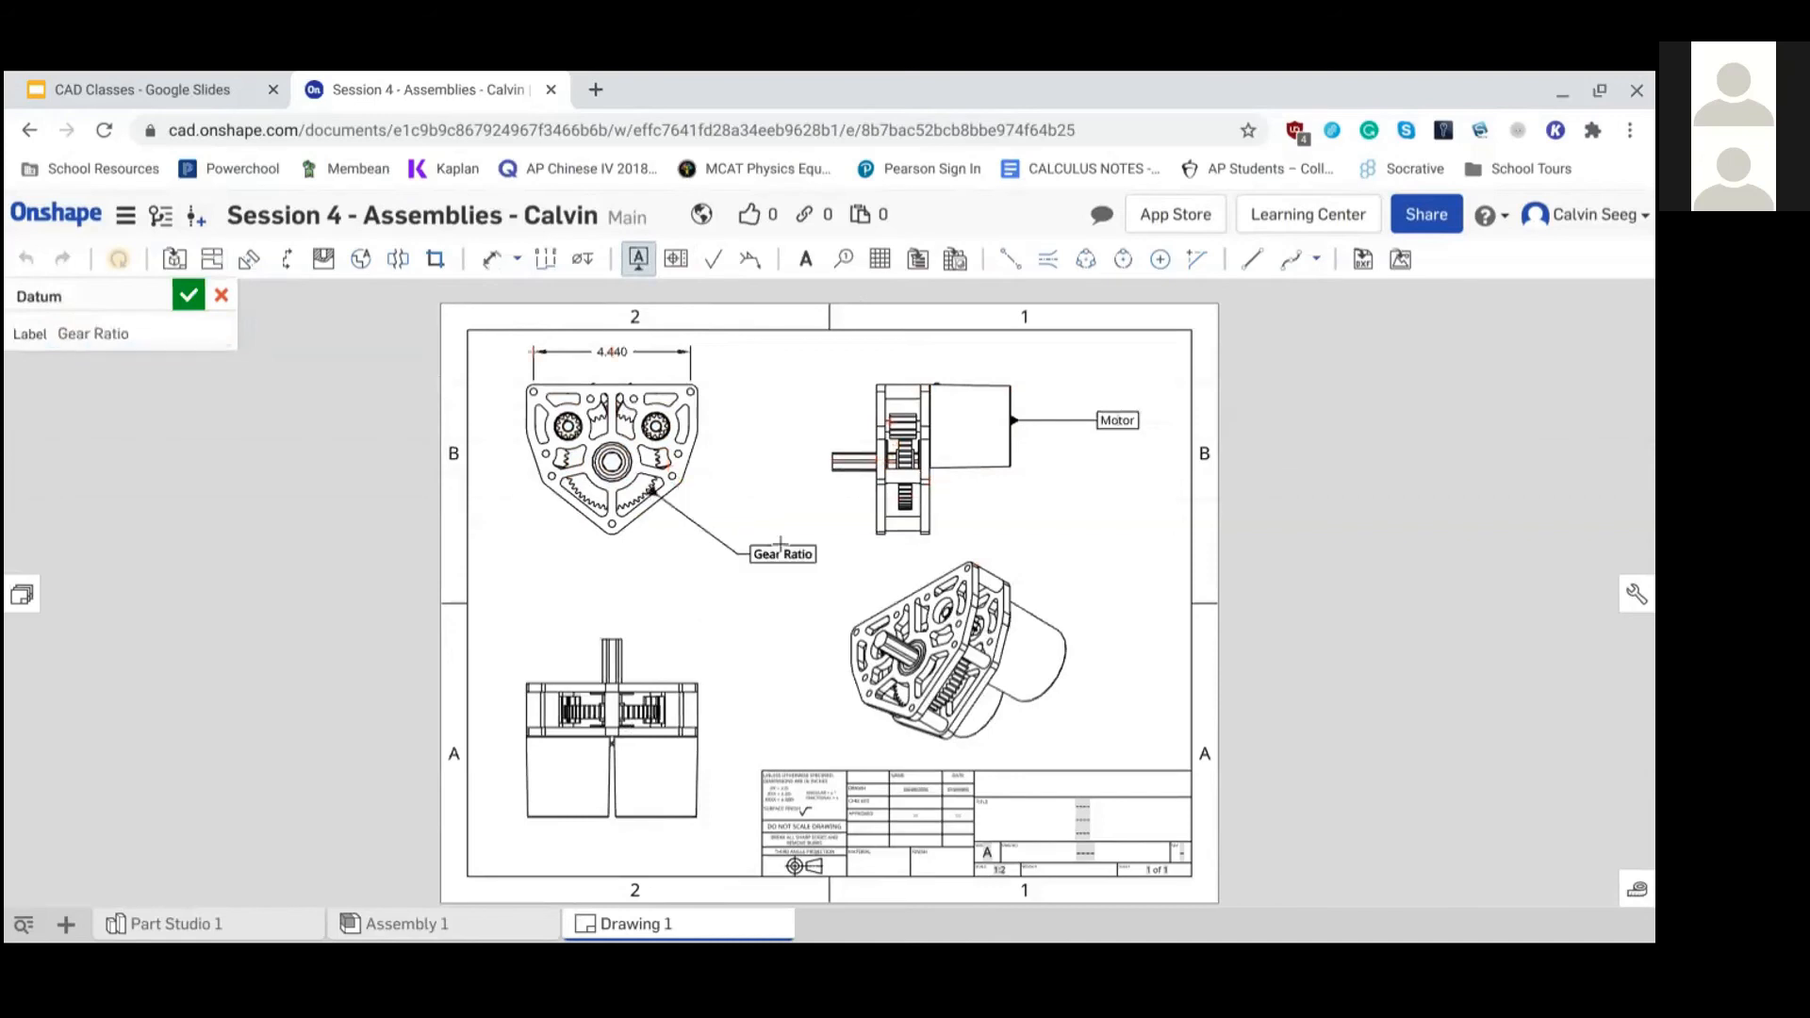
{"action": "left_click", "coordinate": [794, 541]}
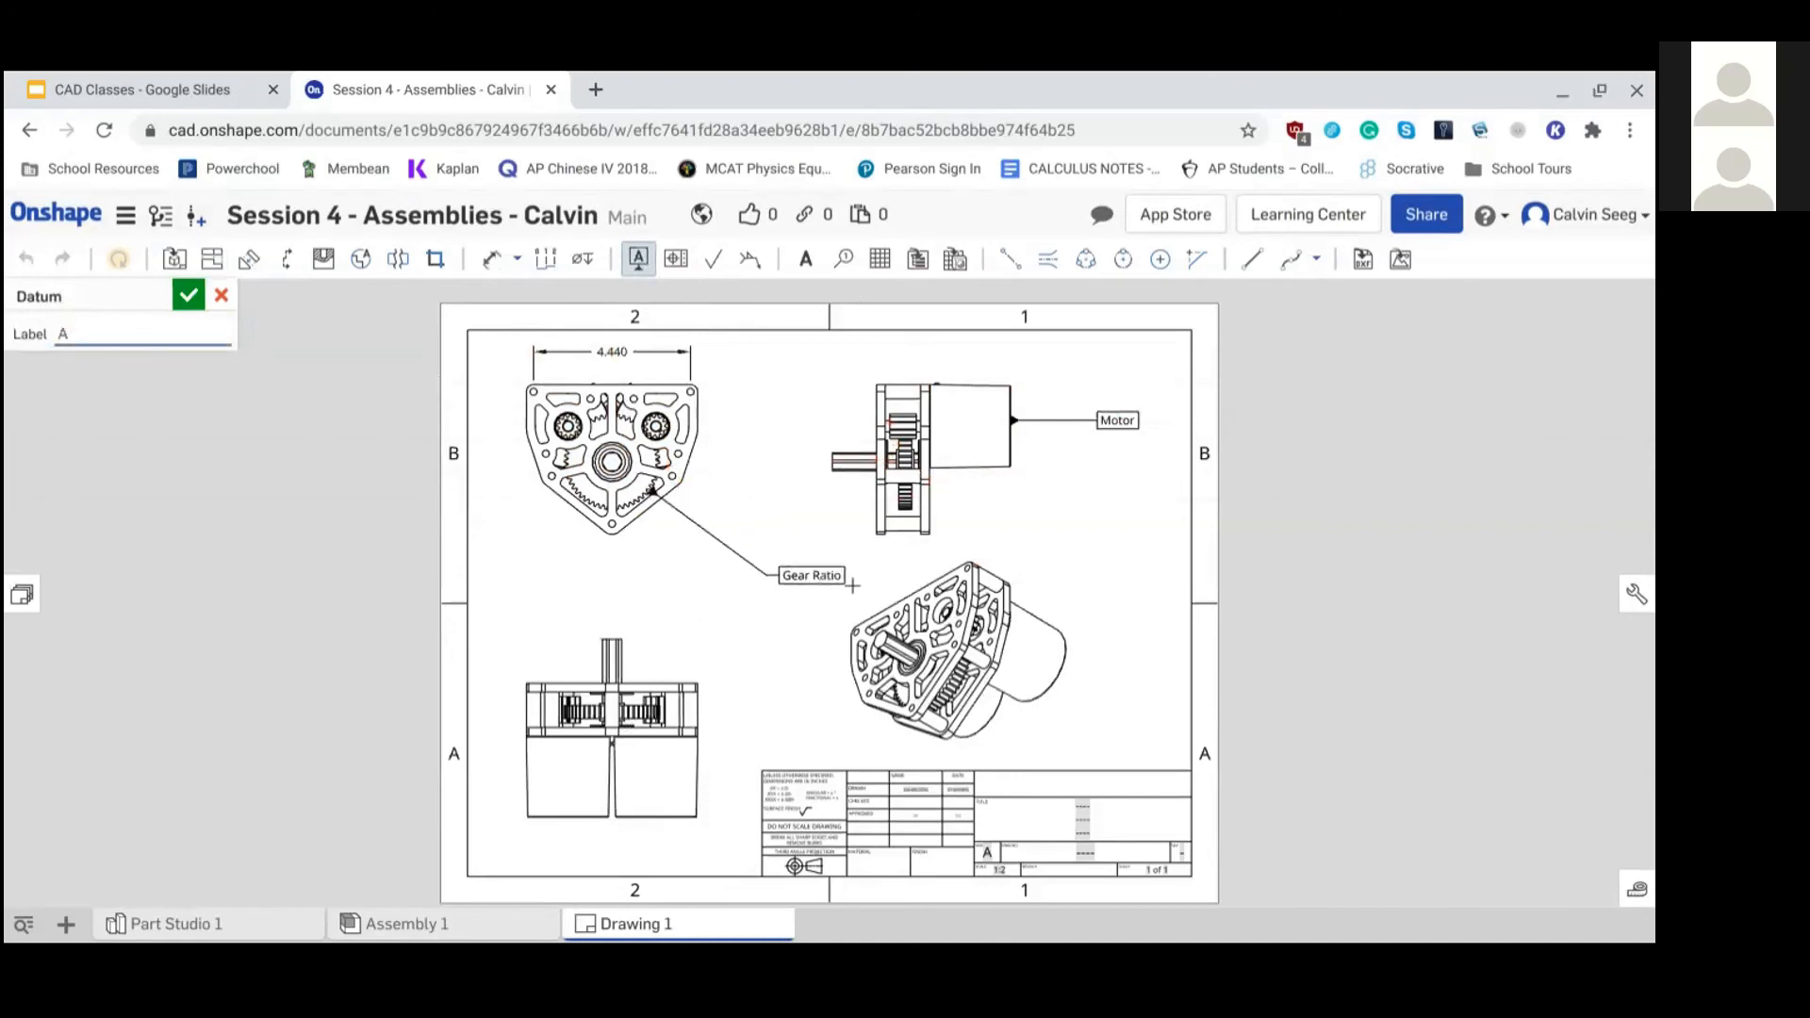
{"action": "left_click", "coordinate": [188, 296]}
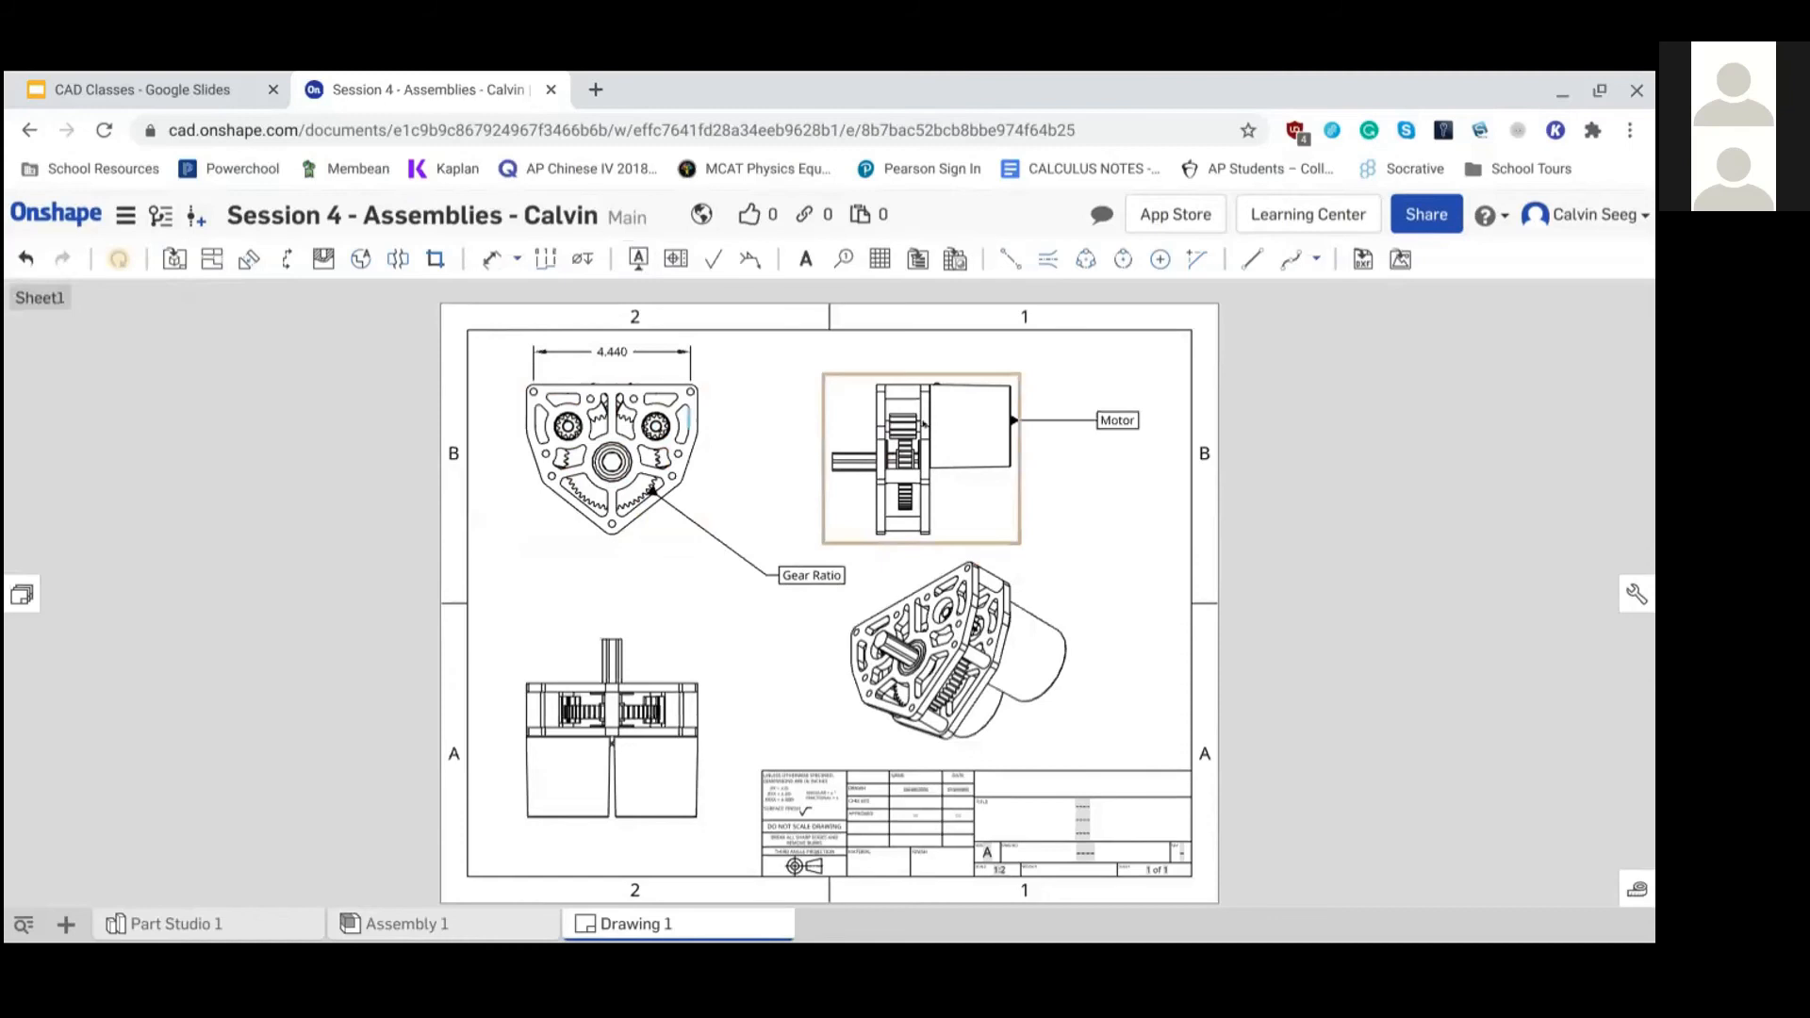
Attach a datum labelled A to the face plate's upper right edge in the front view
{"action": "left_click", "coordinate": [638, 258]}
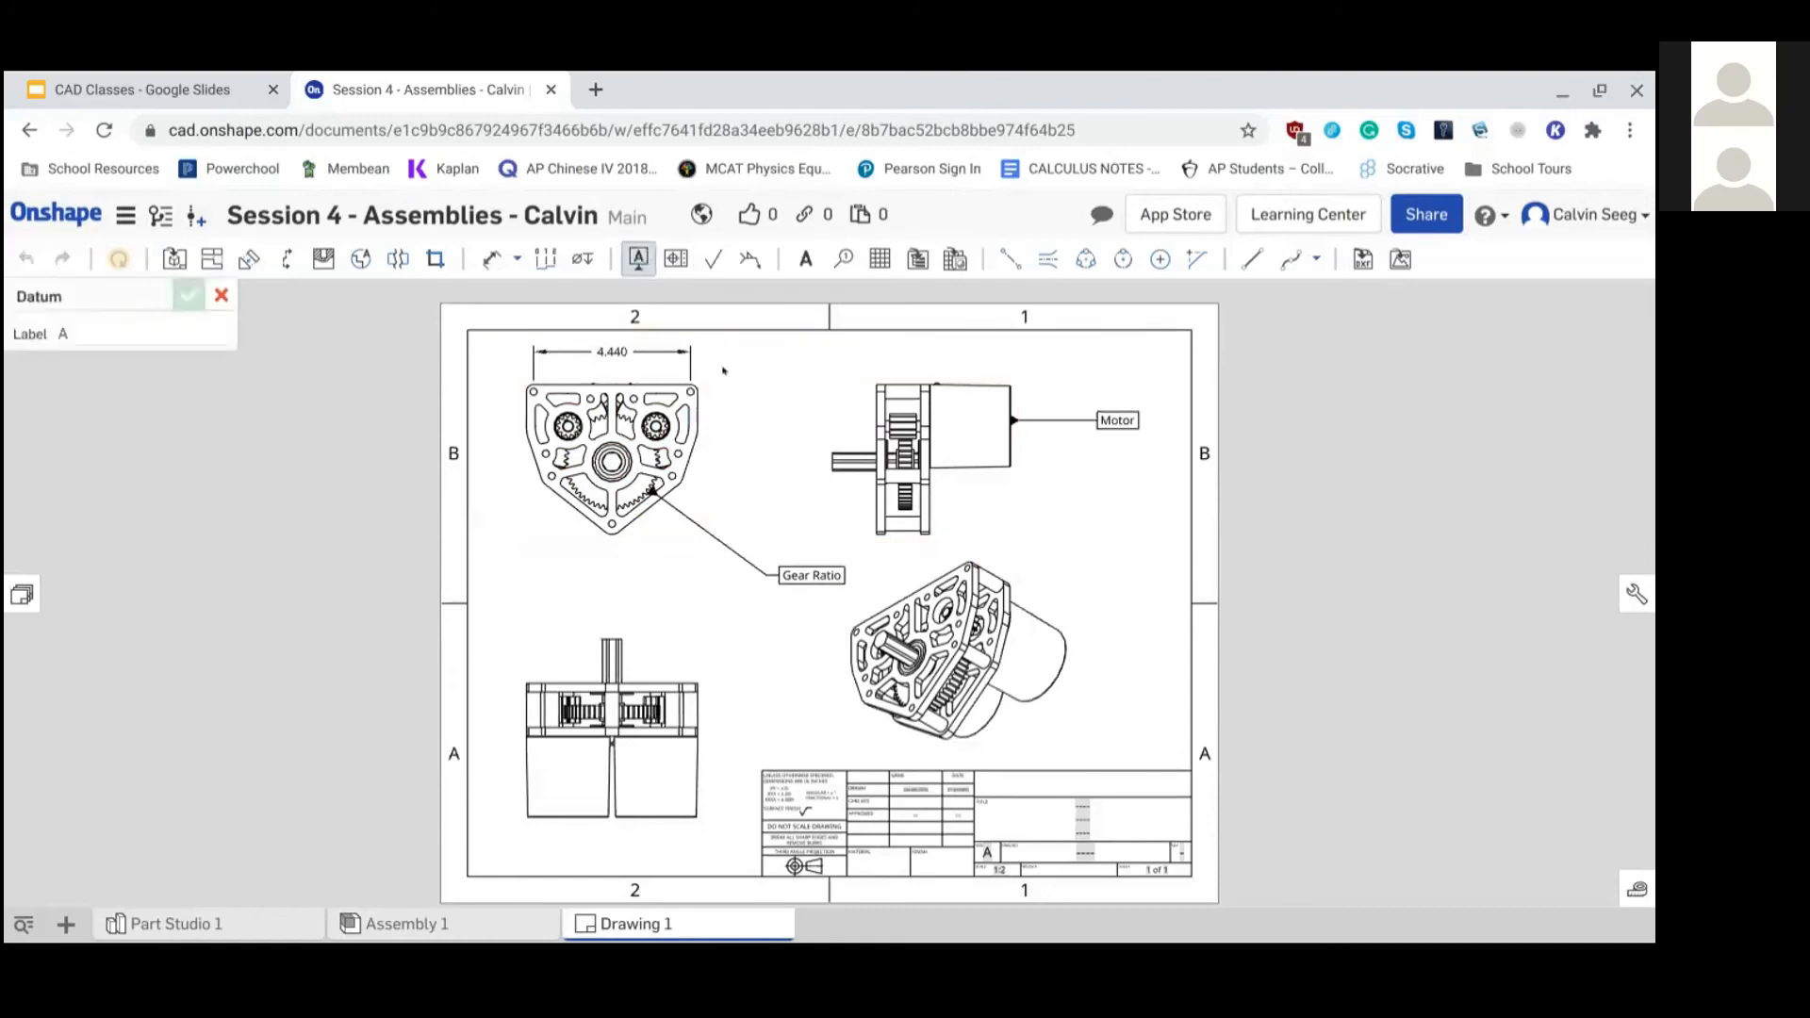
{"action": "left_click", "coordinate": [698, 403]}
{"action": "left_click", "coordinate": [765, 388]}
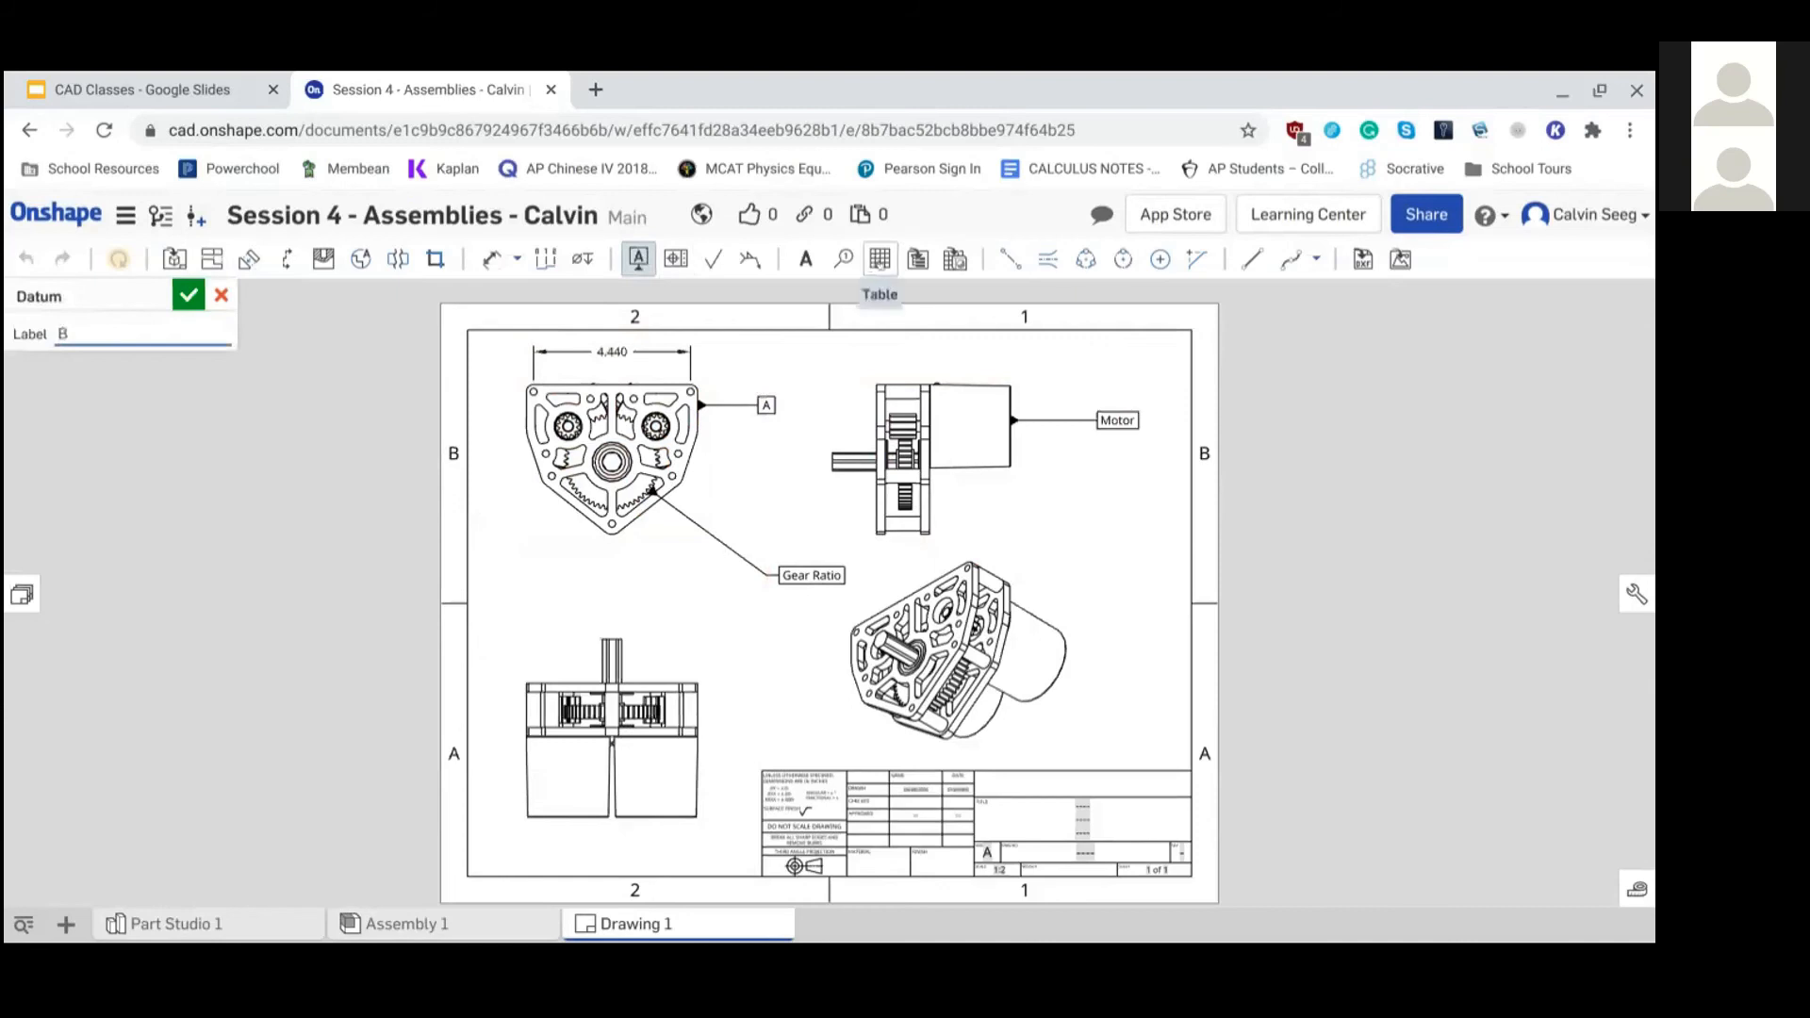
Try placing a table with 2 rows and 2 columns between the side view and the isometric view
{"action": "left_click", "coordinate": [879, 260]}
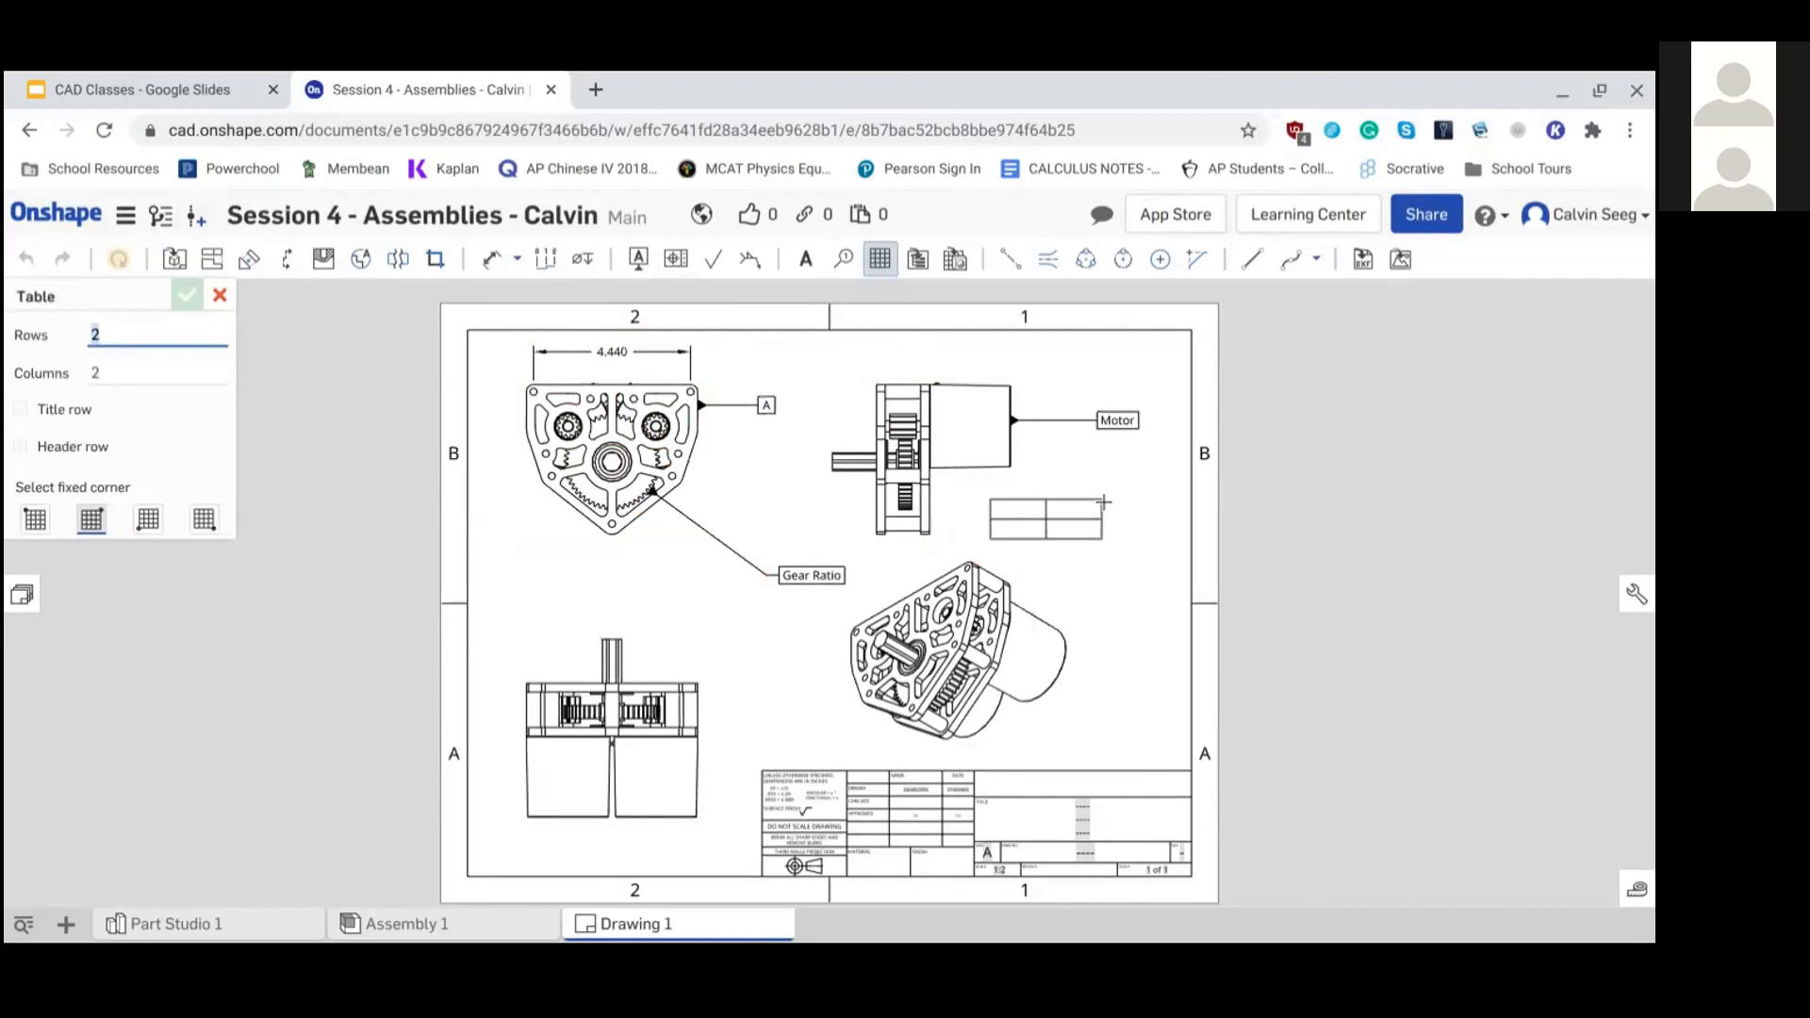
{"action": "left_click", "coordinate": [1103, 502]}
{"action": "left_click", "coordinate": [74, 384]}
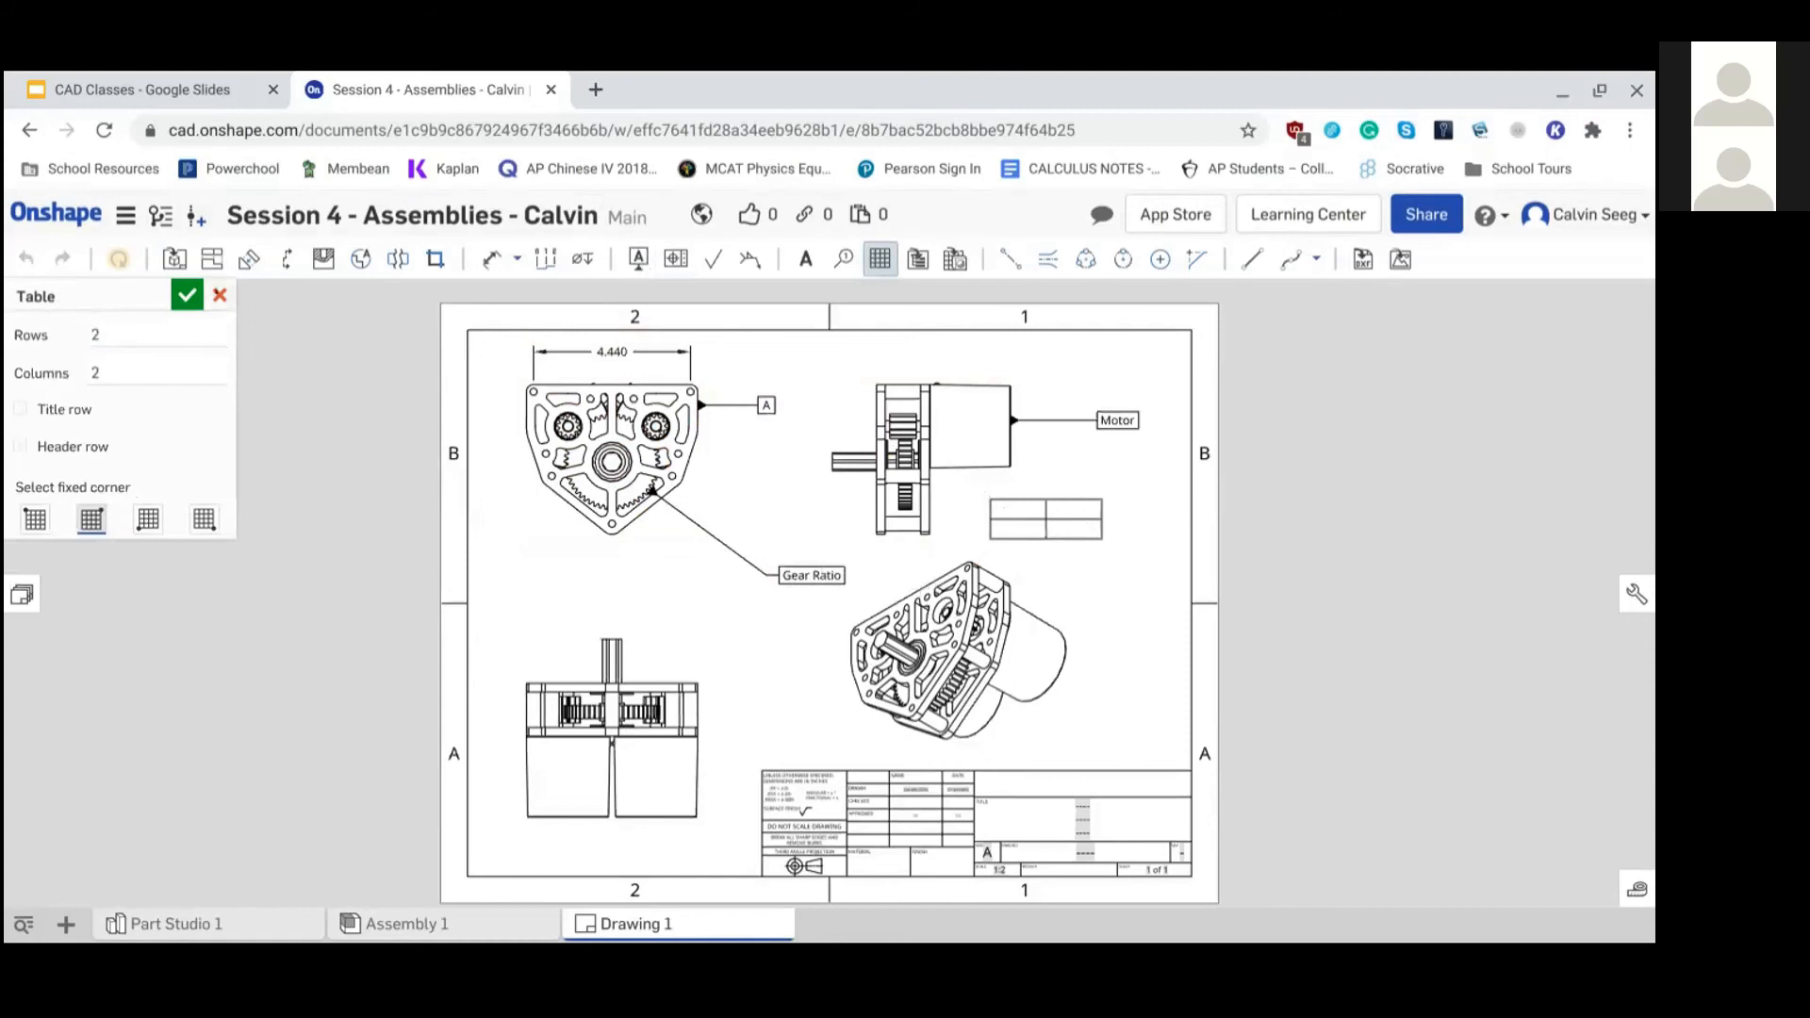
{"action": "left_click", "coordinate": [187, 295]}
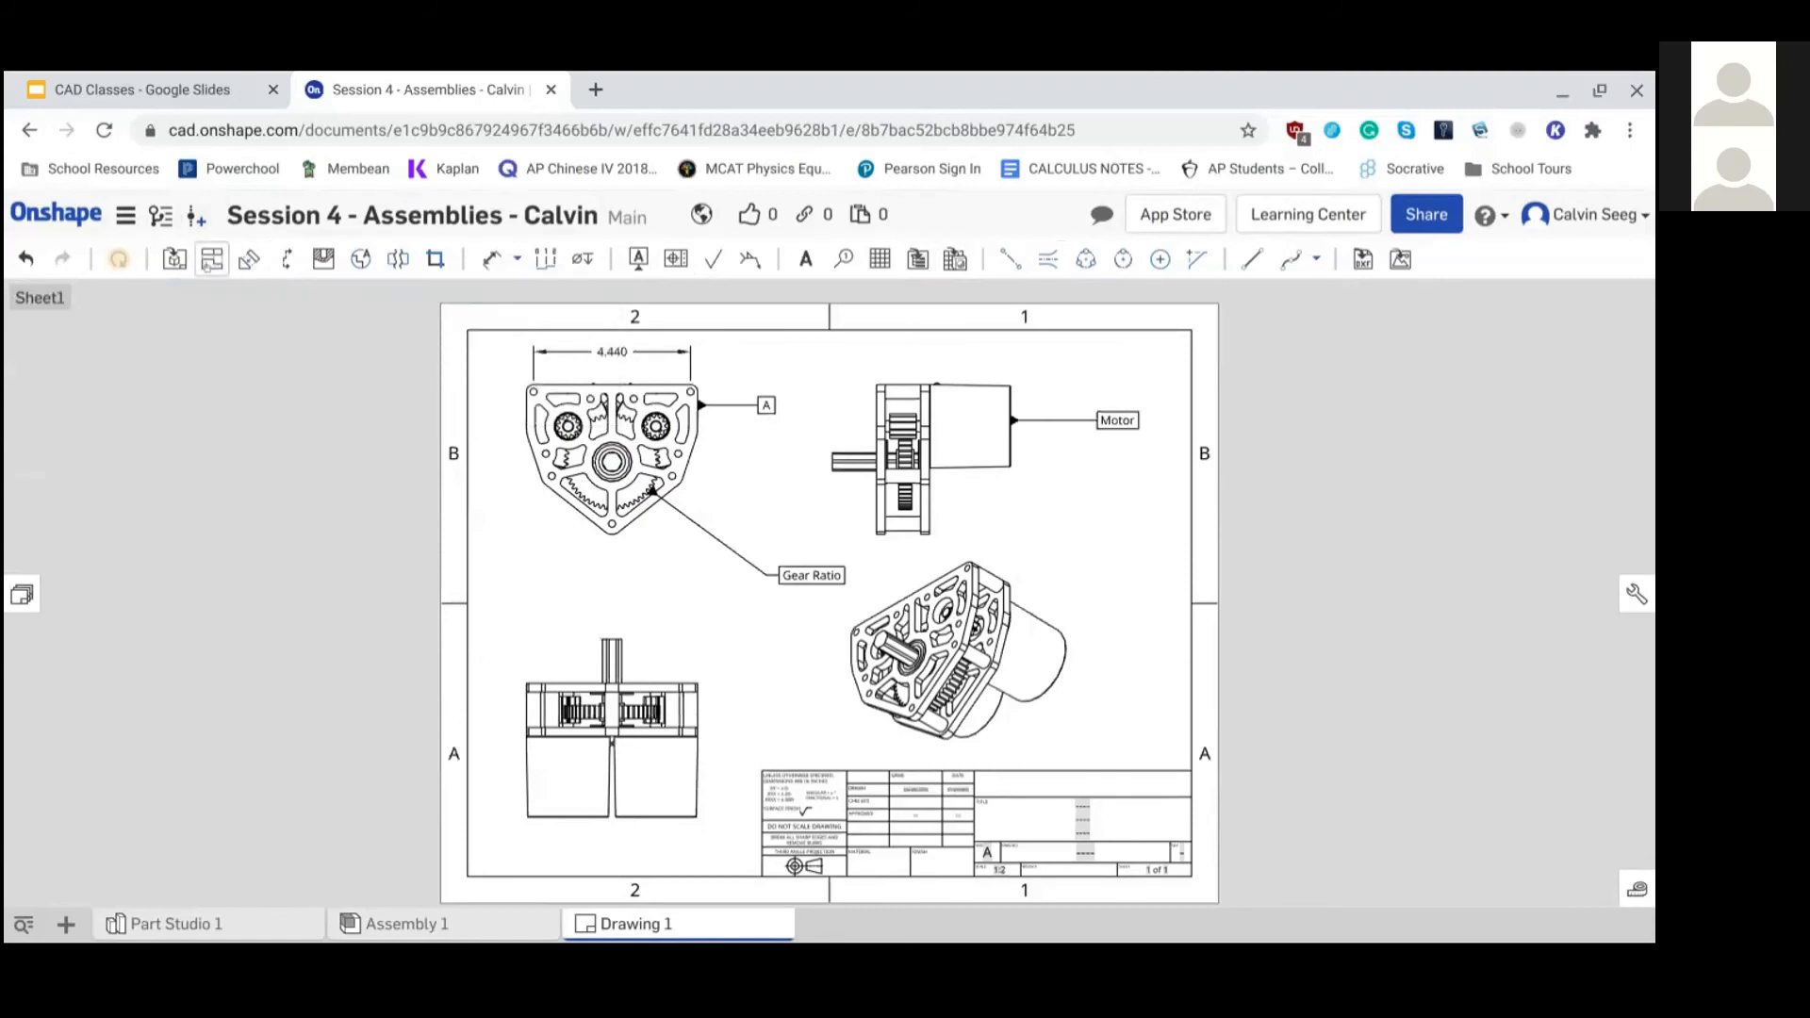
Switch to the CAD Classes presentation in Google Slides
{"action": "left_click", "coordinate": [225, 79]}
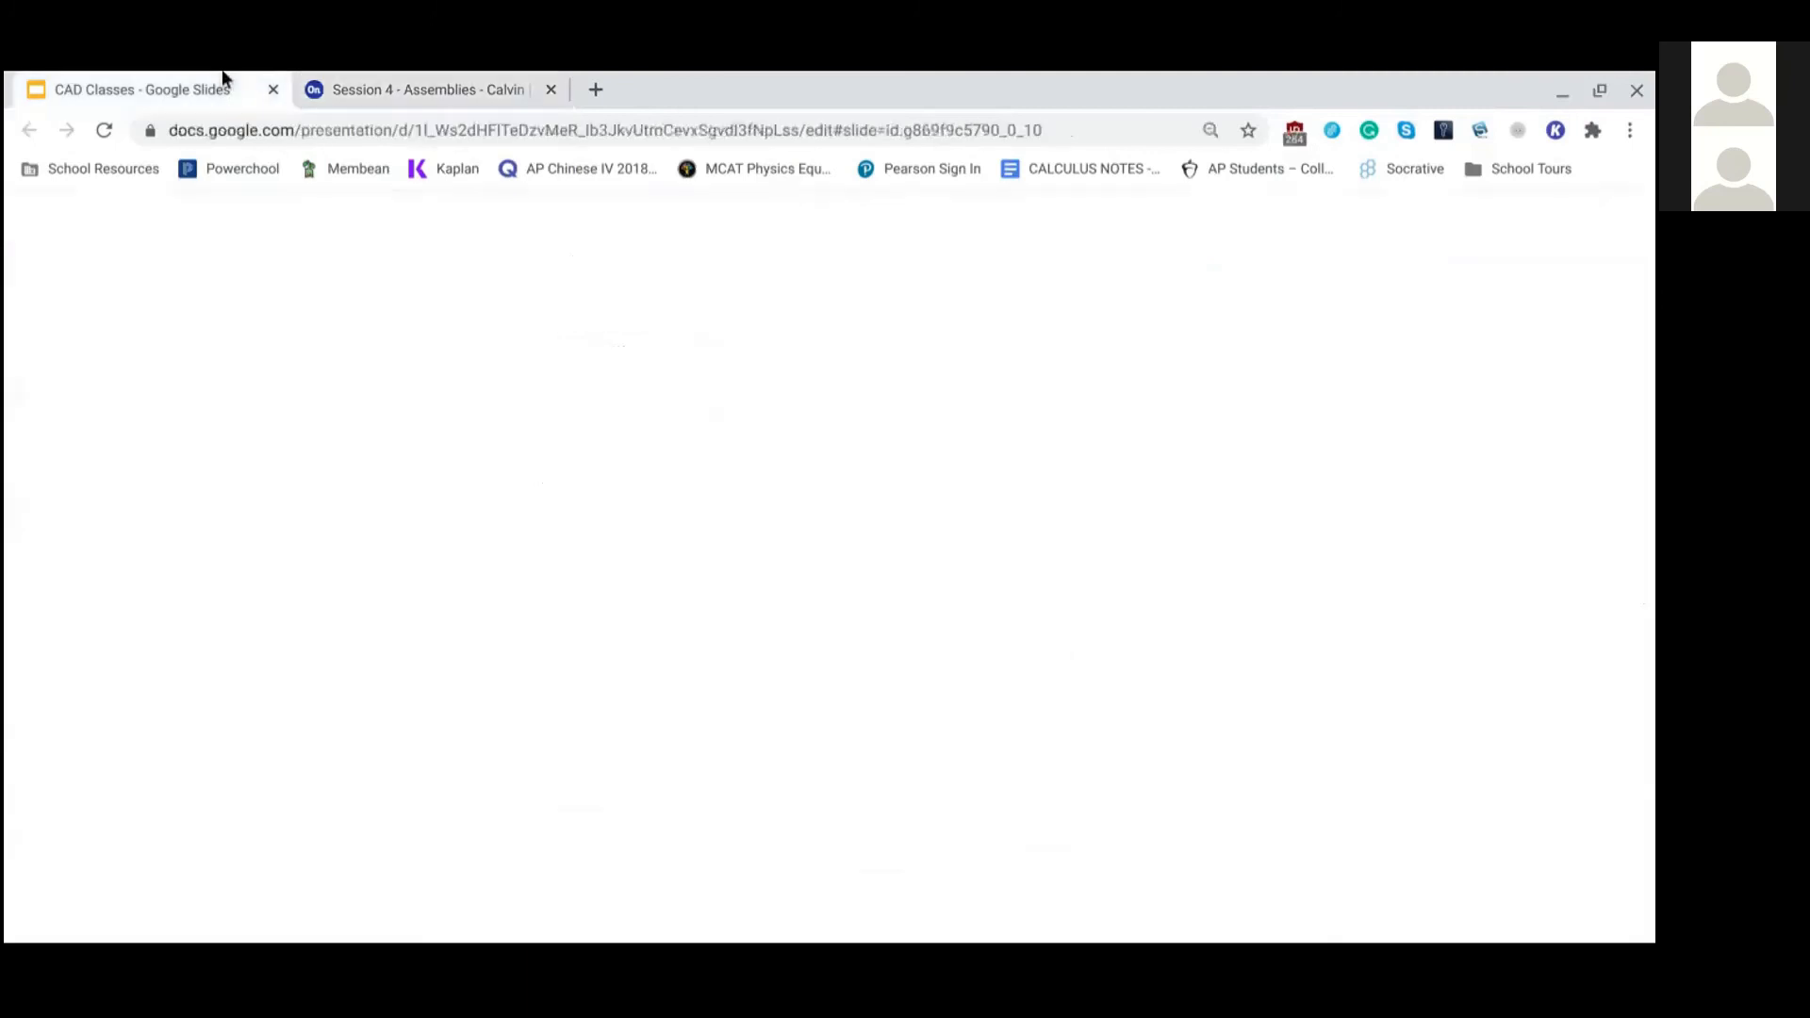